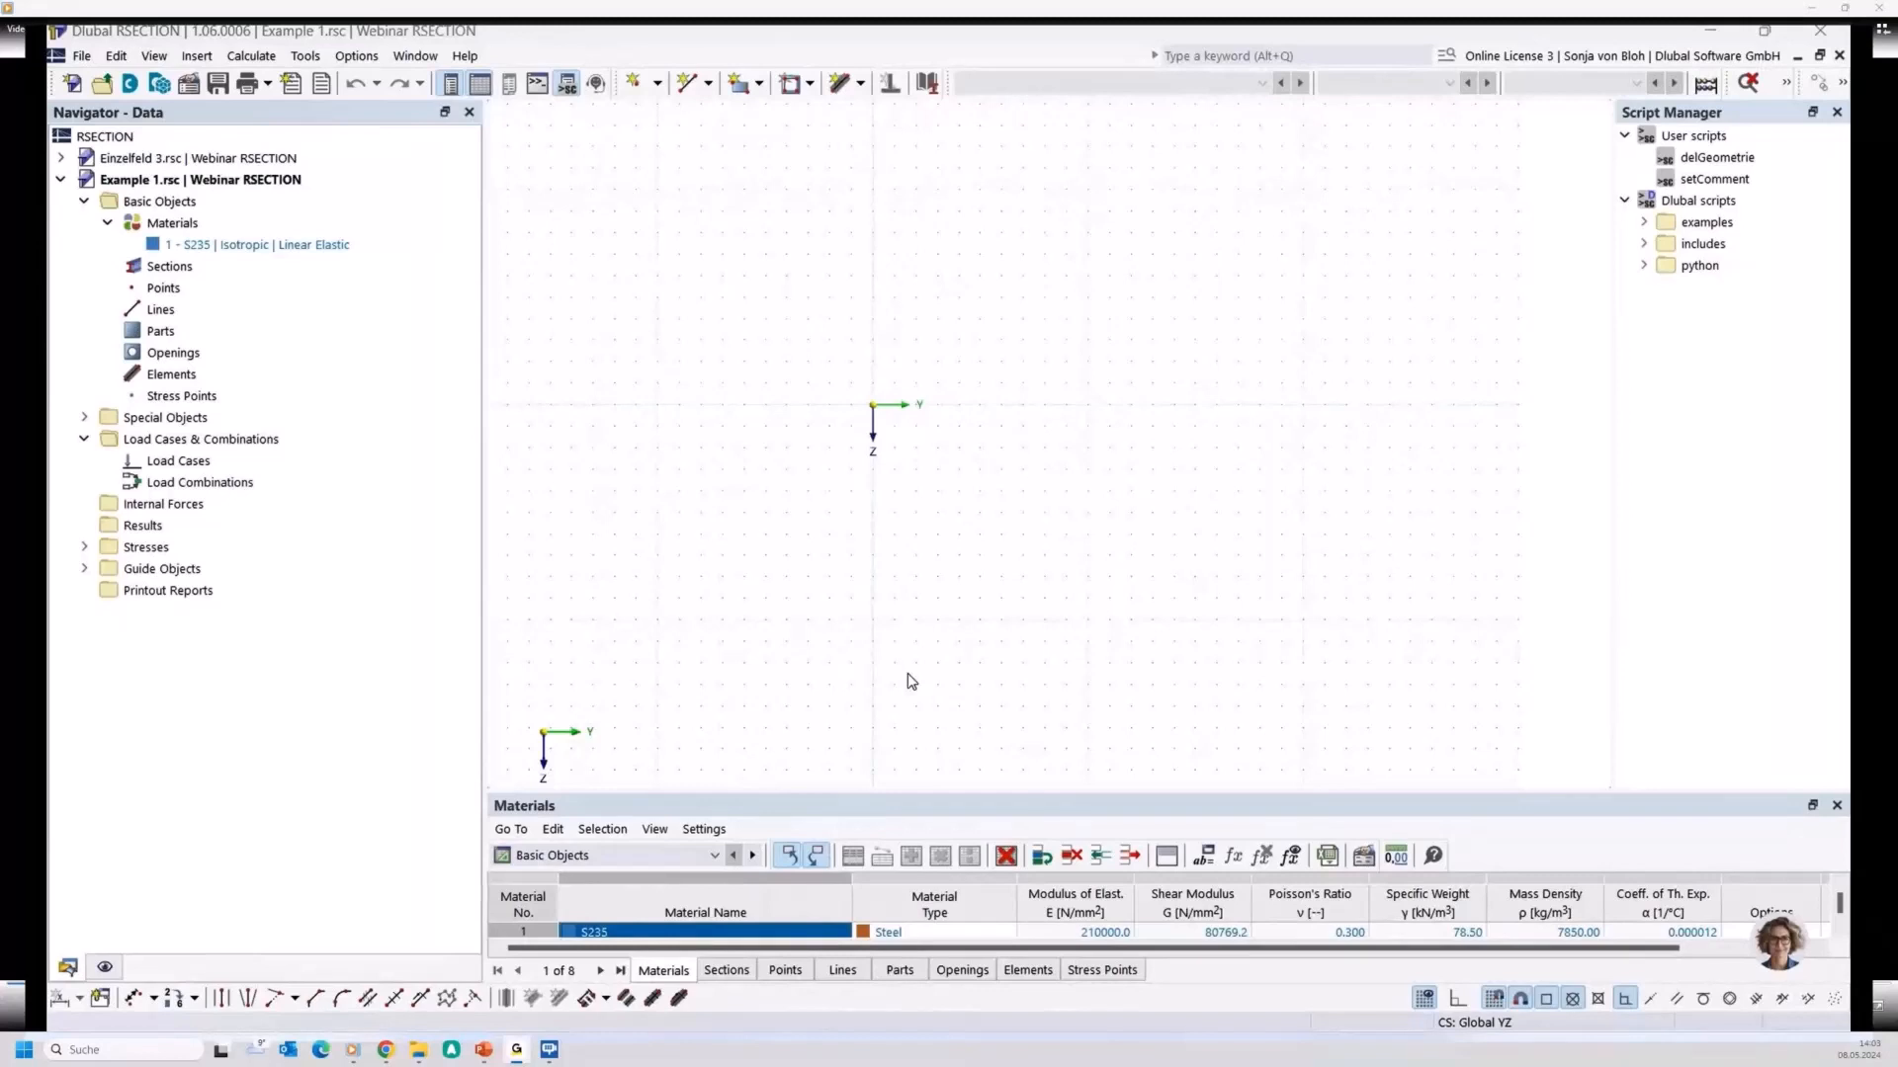
Enable plastic capacity design with the Simplex method and the Effective Section add-on to EN 1993-1-1 and EN 1993-1-5 in the base data
click(149, 201)
right_click(177, 202)
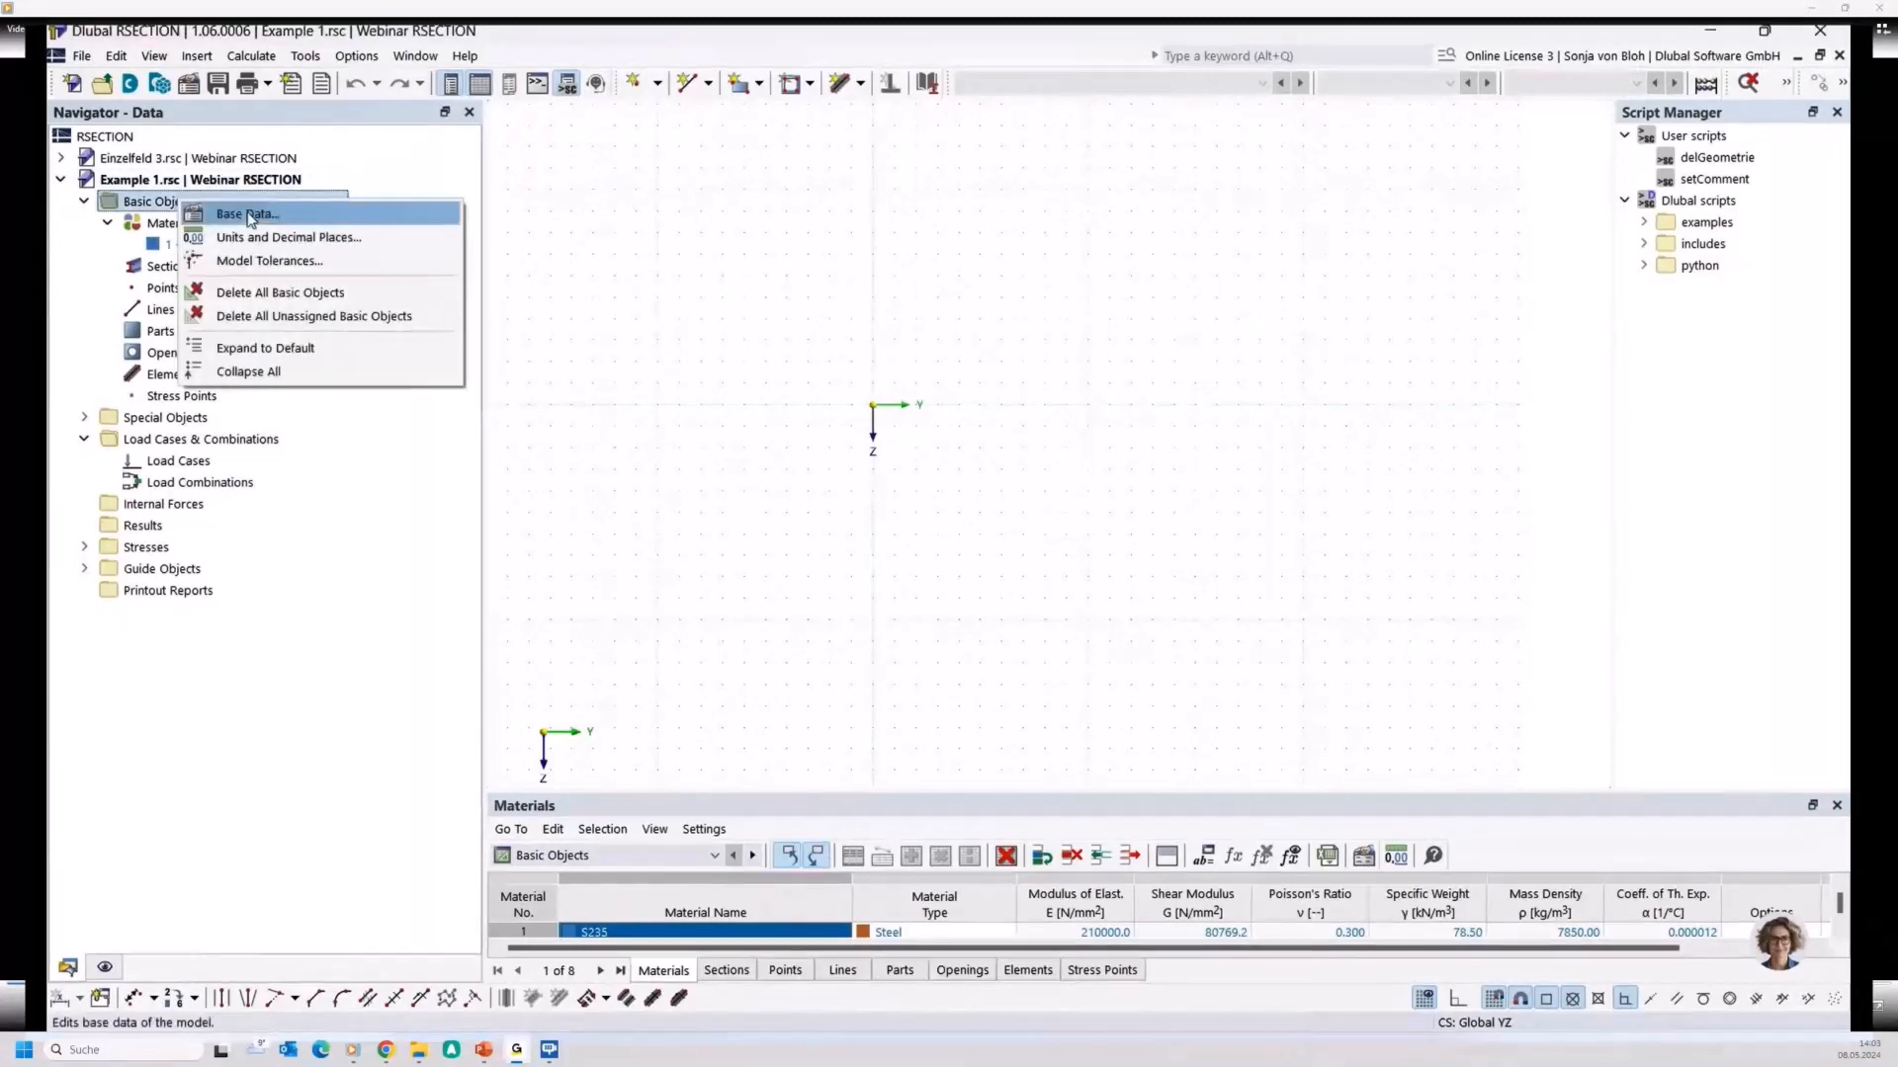
click(250, 218)
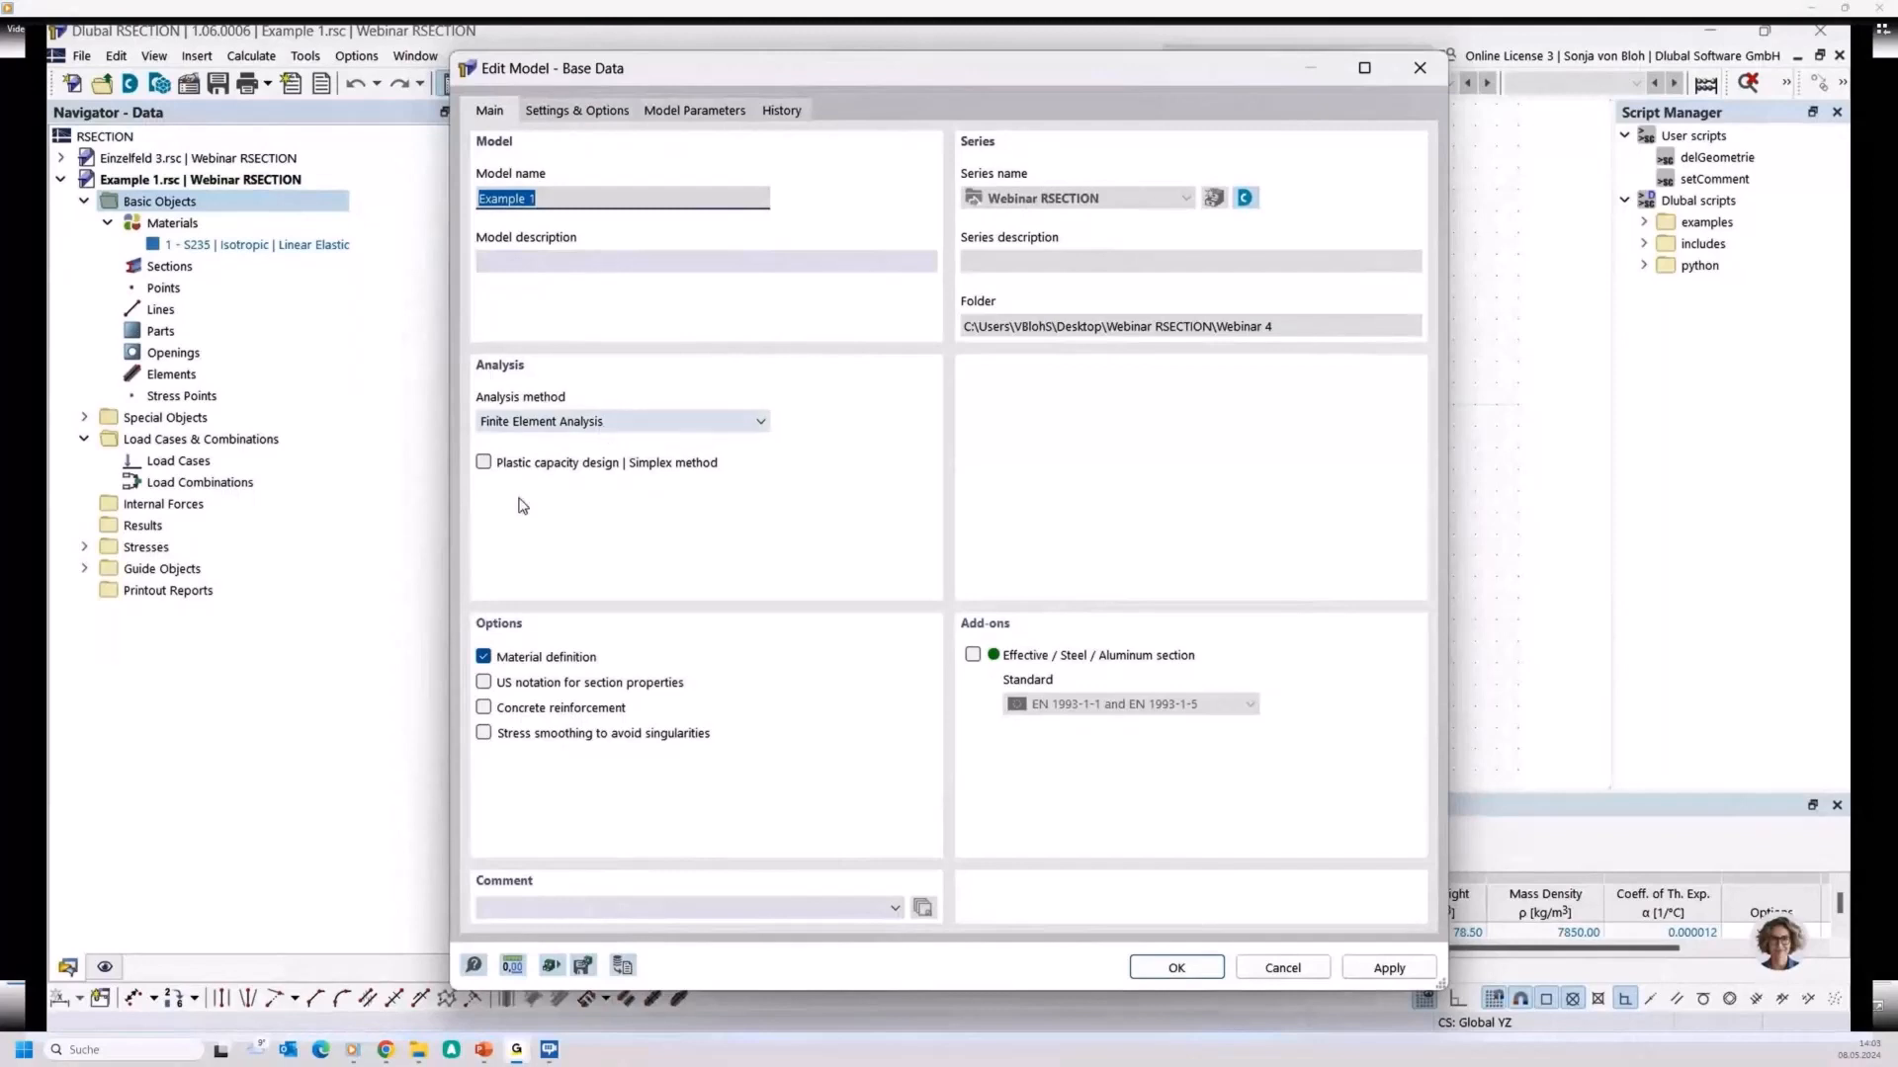
click(484, 463)
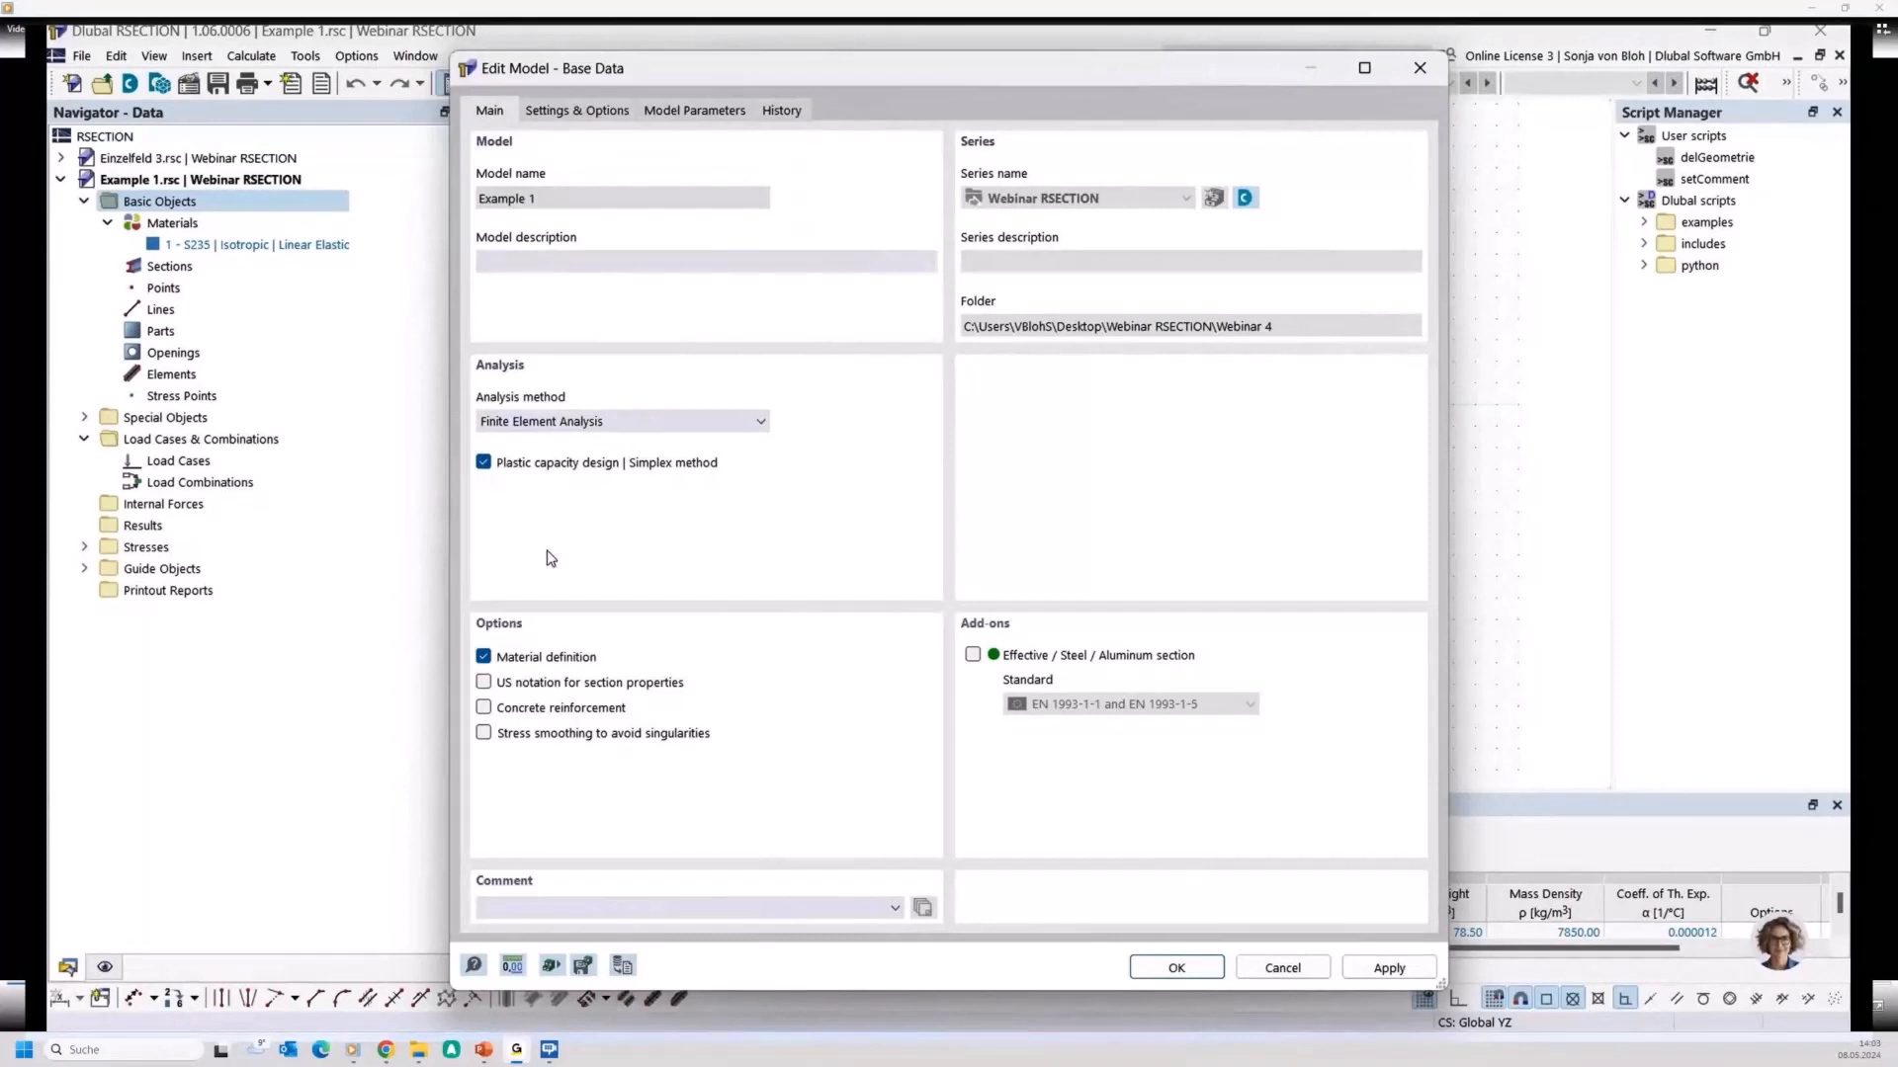
click(972, 656)
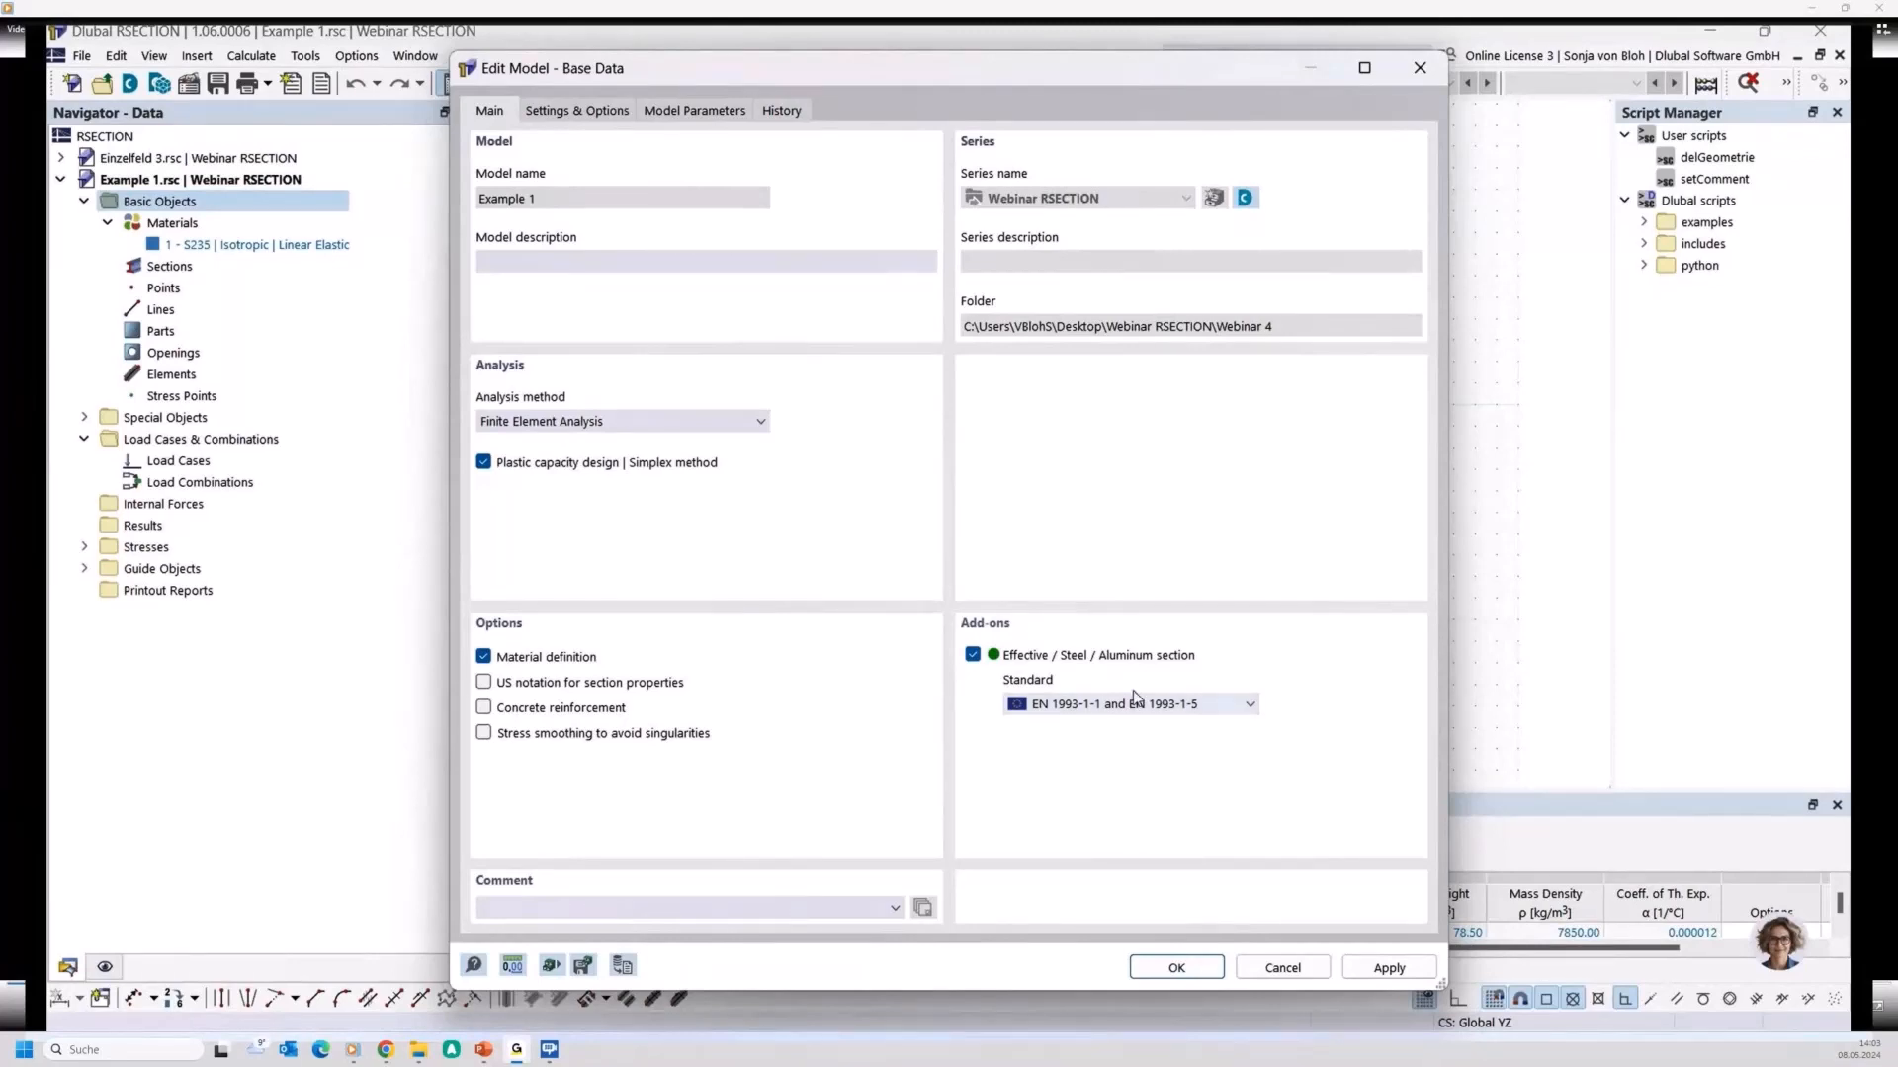
click(1250, 710)
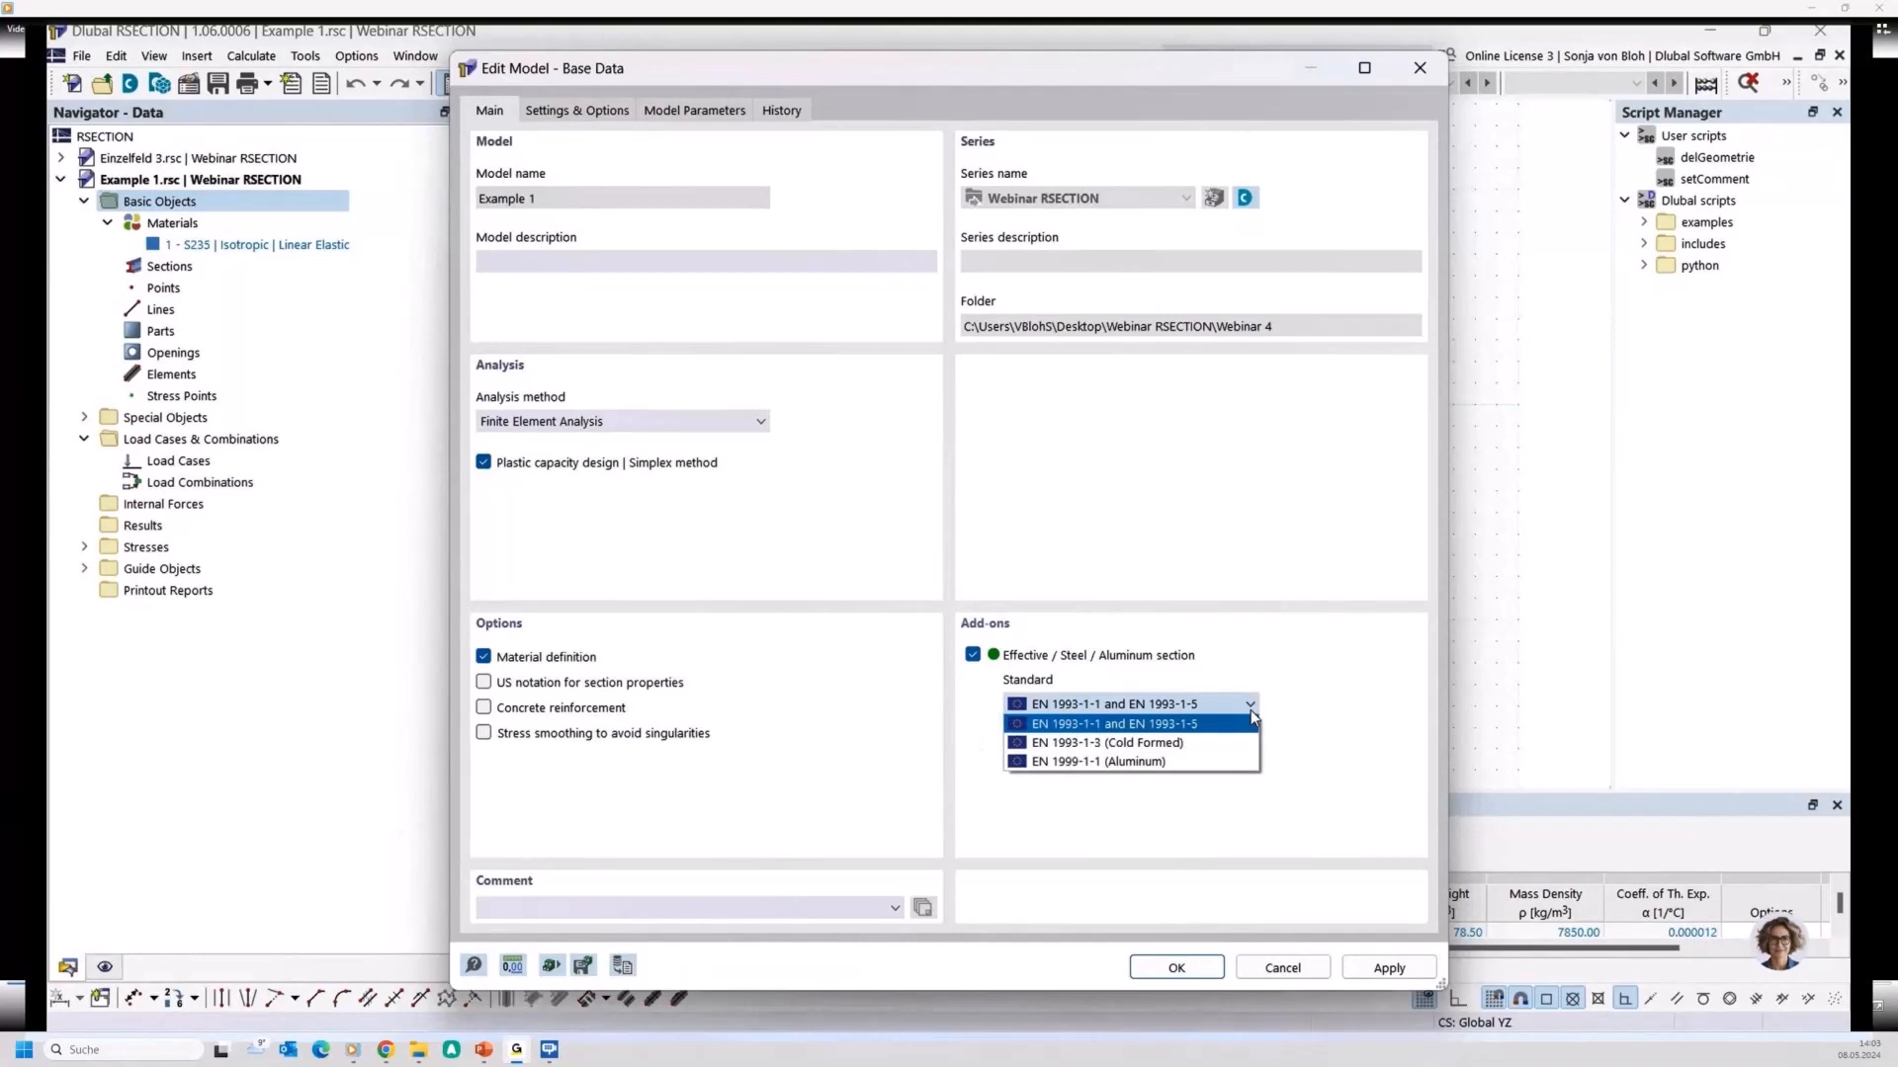
click(1250, 711)
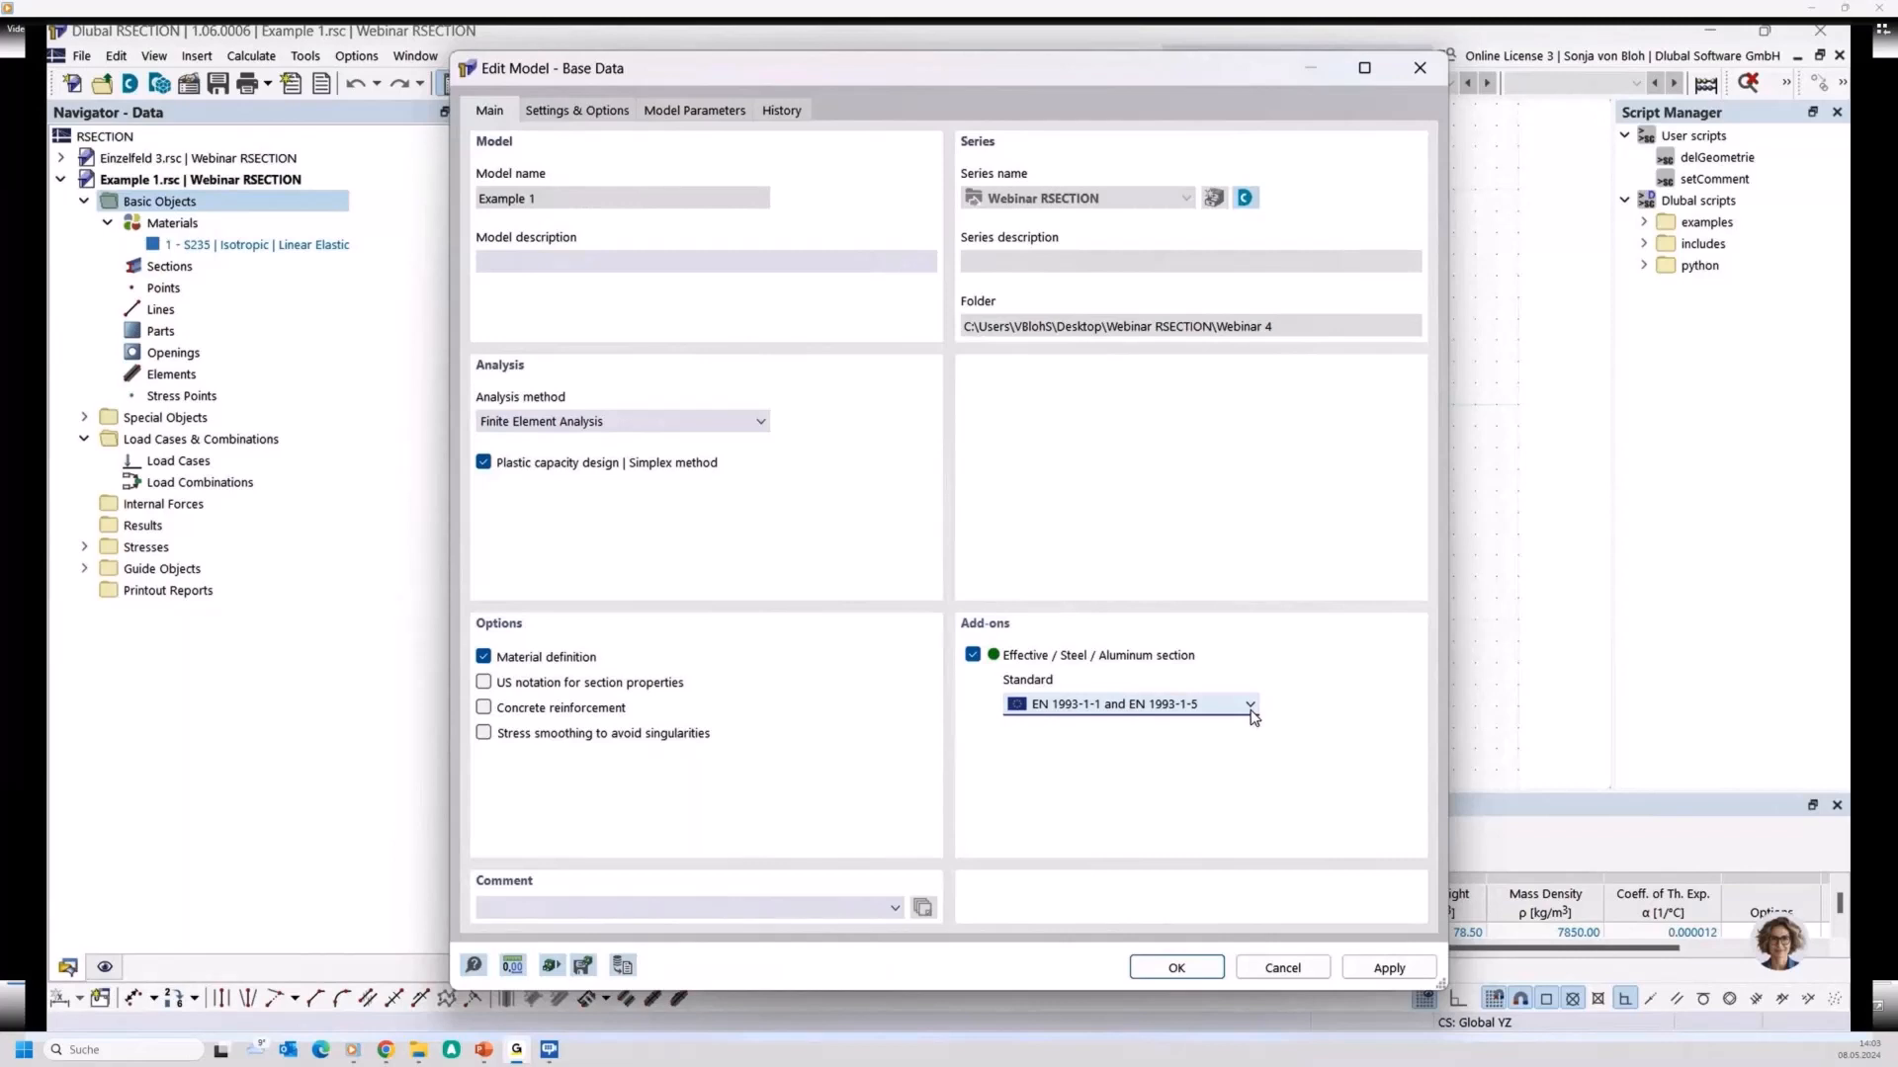
click(1169, 971)
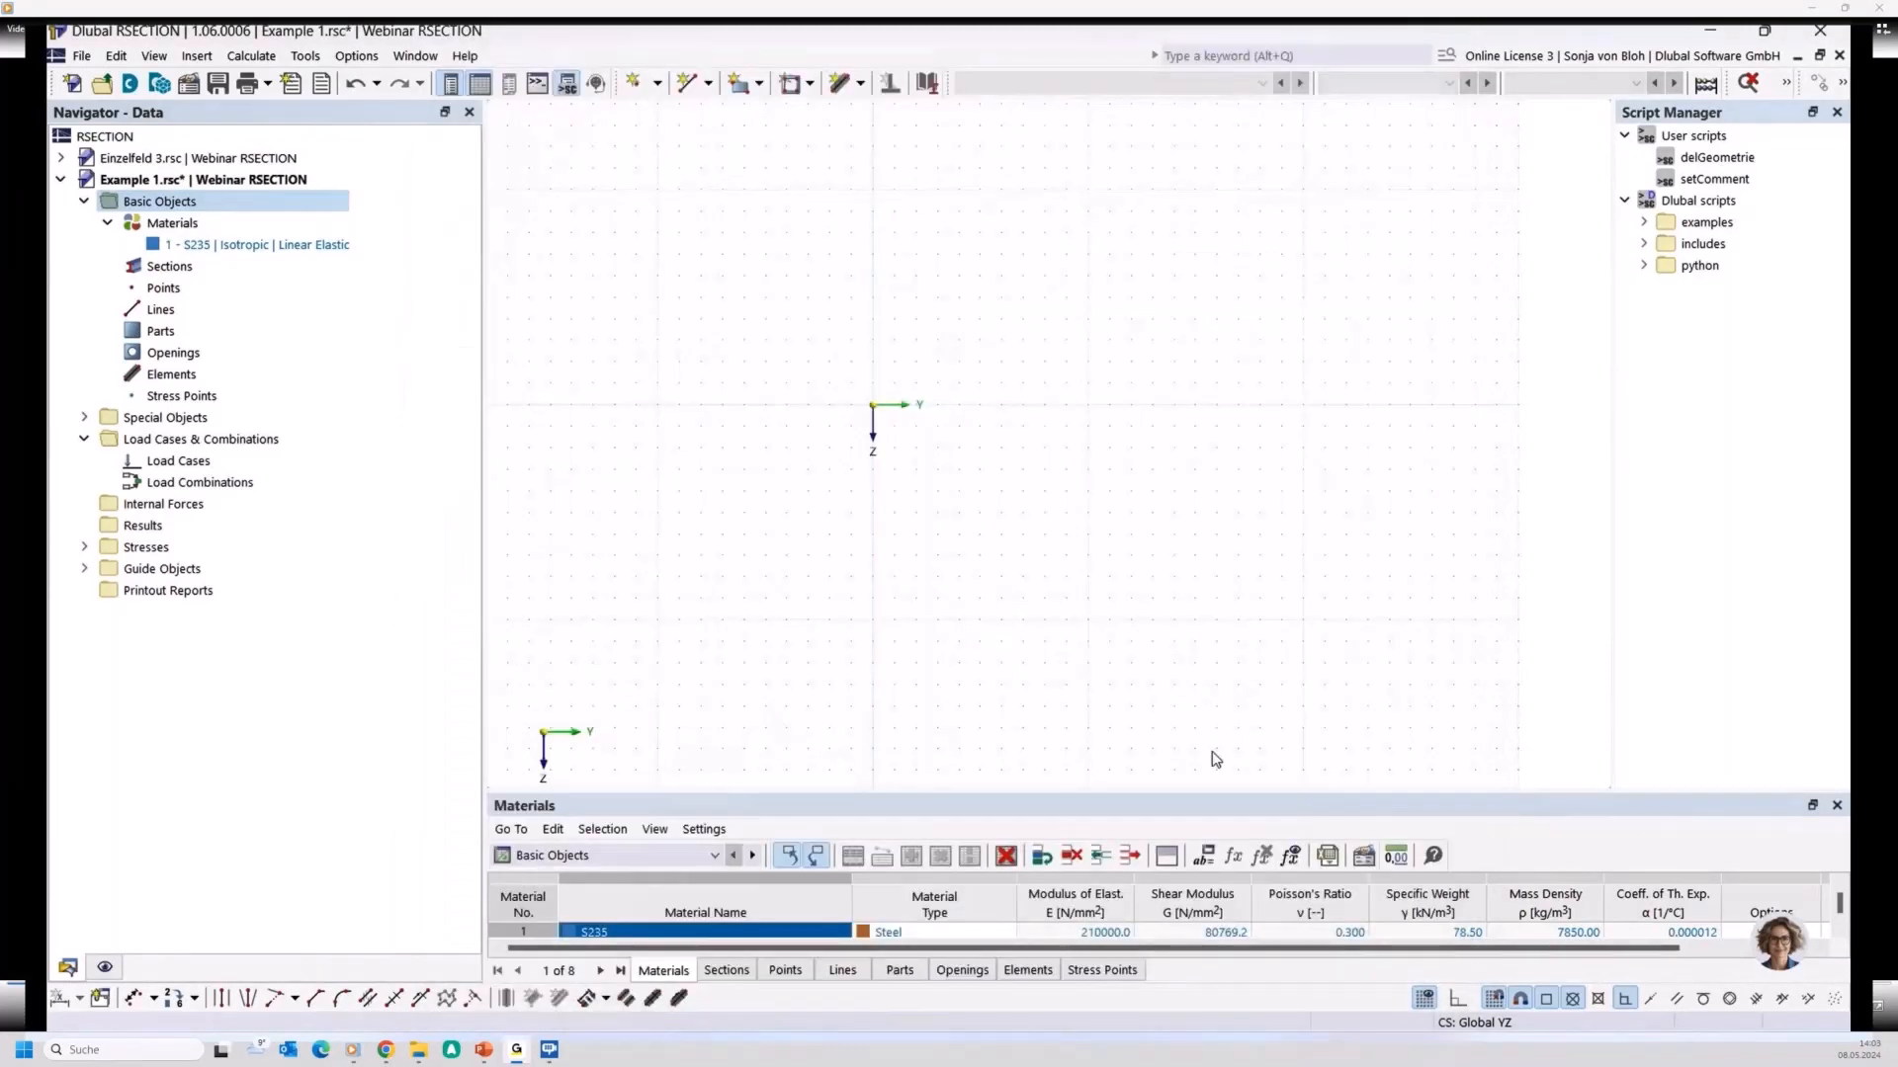
Check the S235 material definition and start a new built-up section from the library: I-section with two side flat bars
double_click(289, 245)
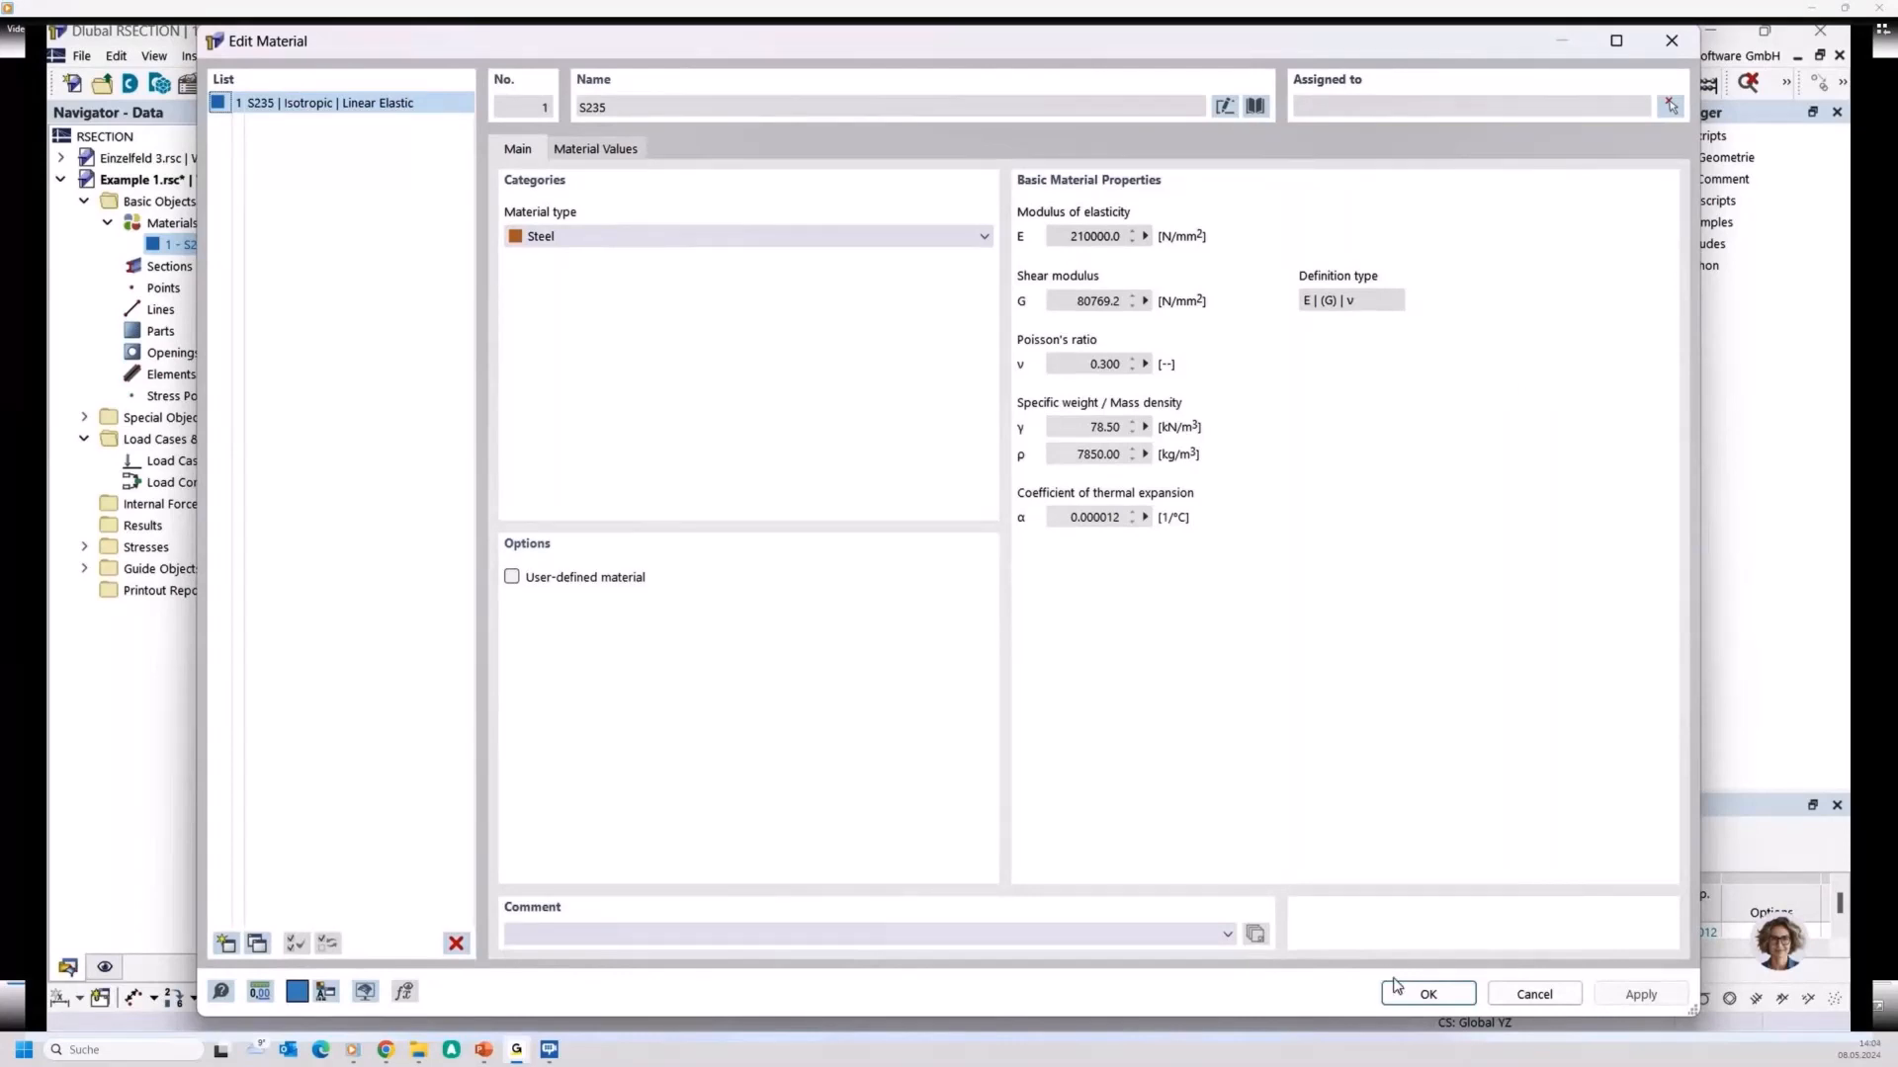
click(1423, 993)
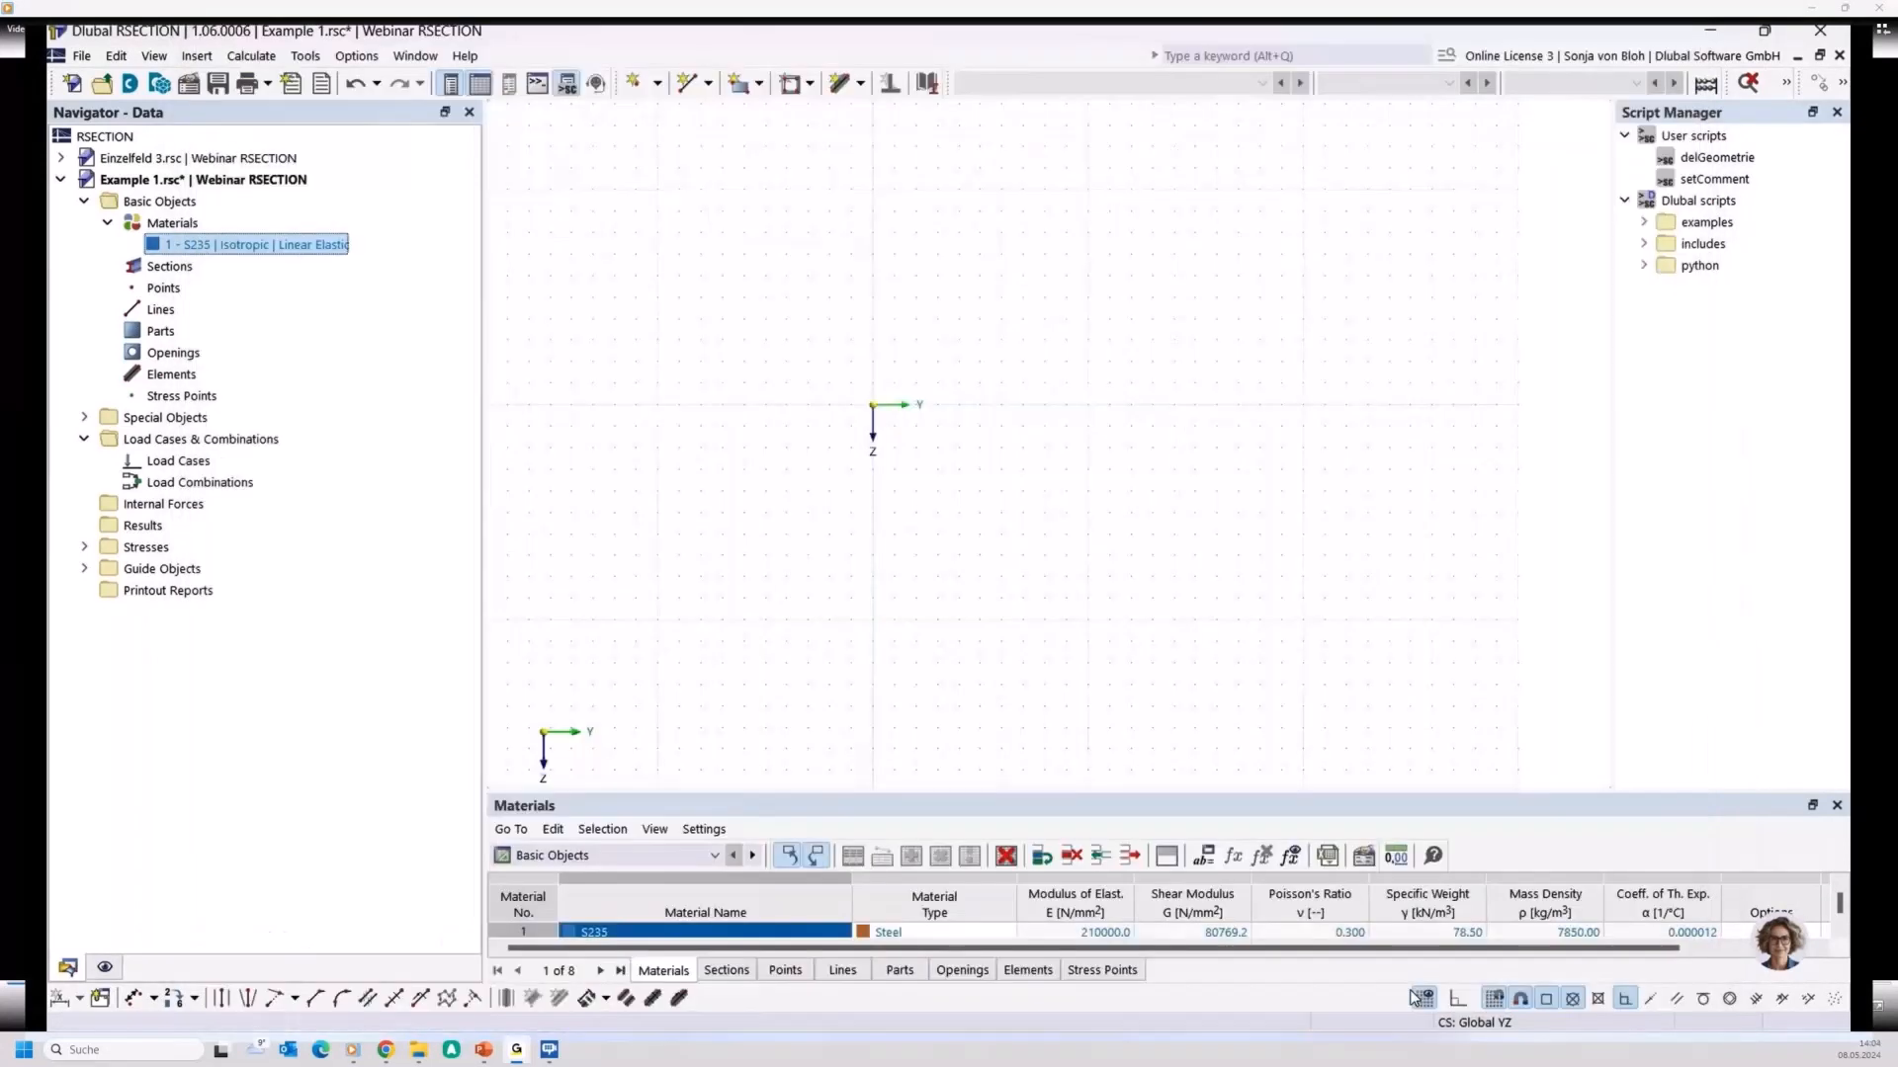
right_click(178, 270)
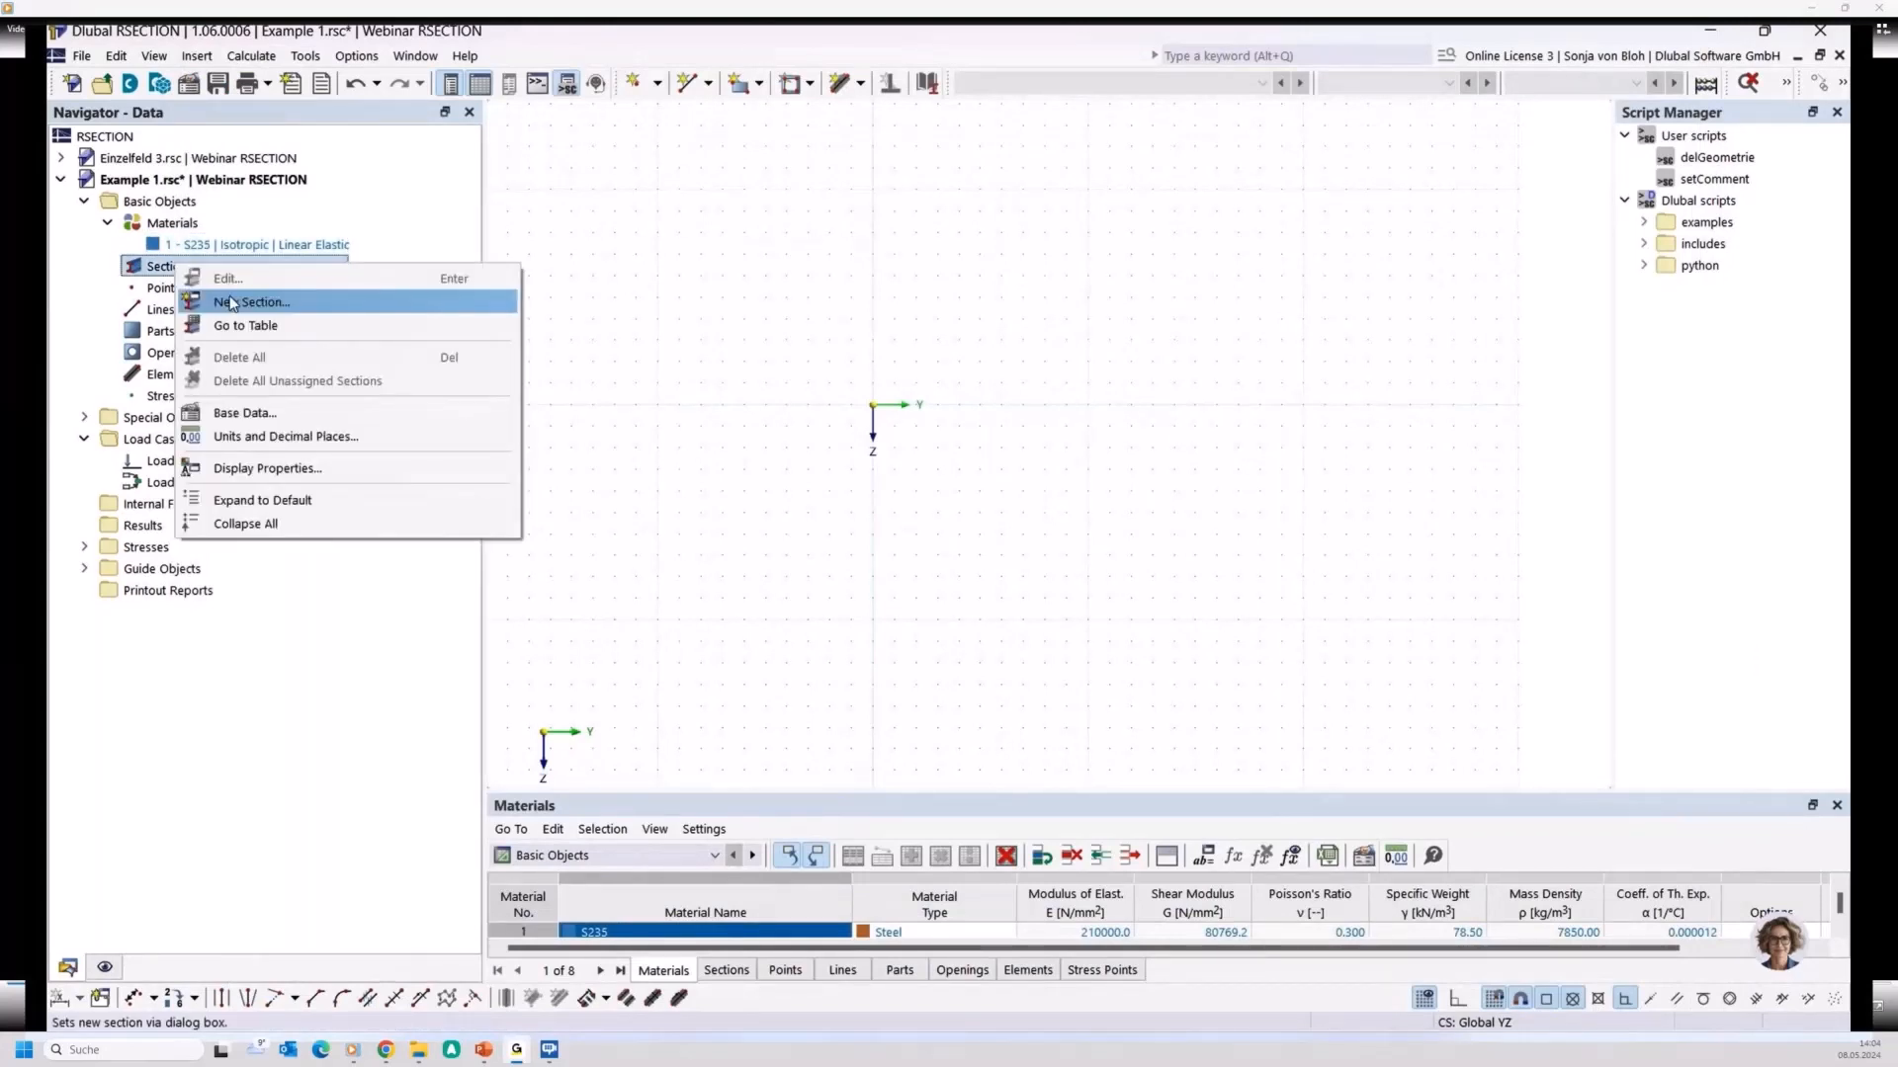
click(856, 420)
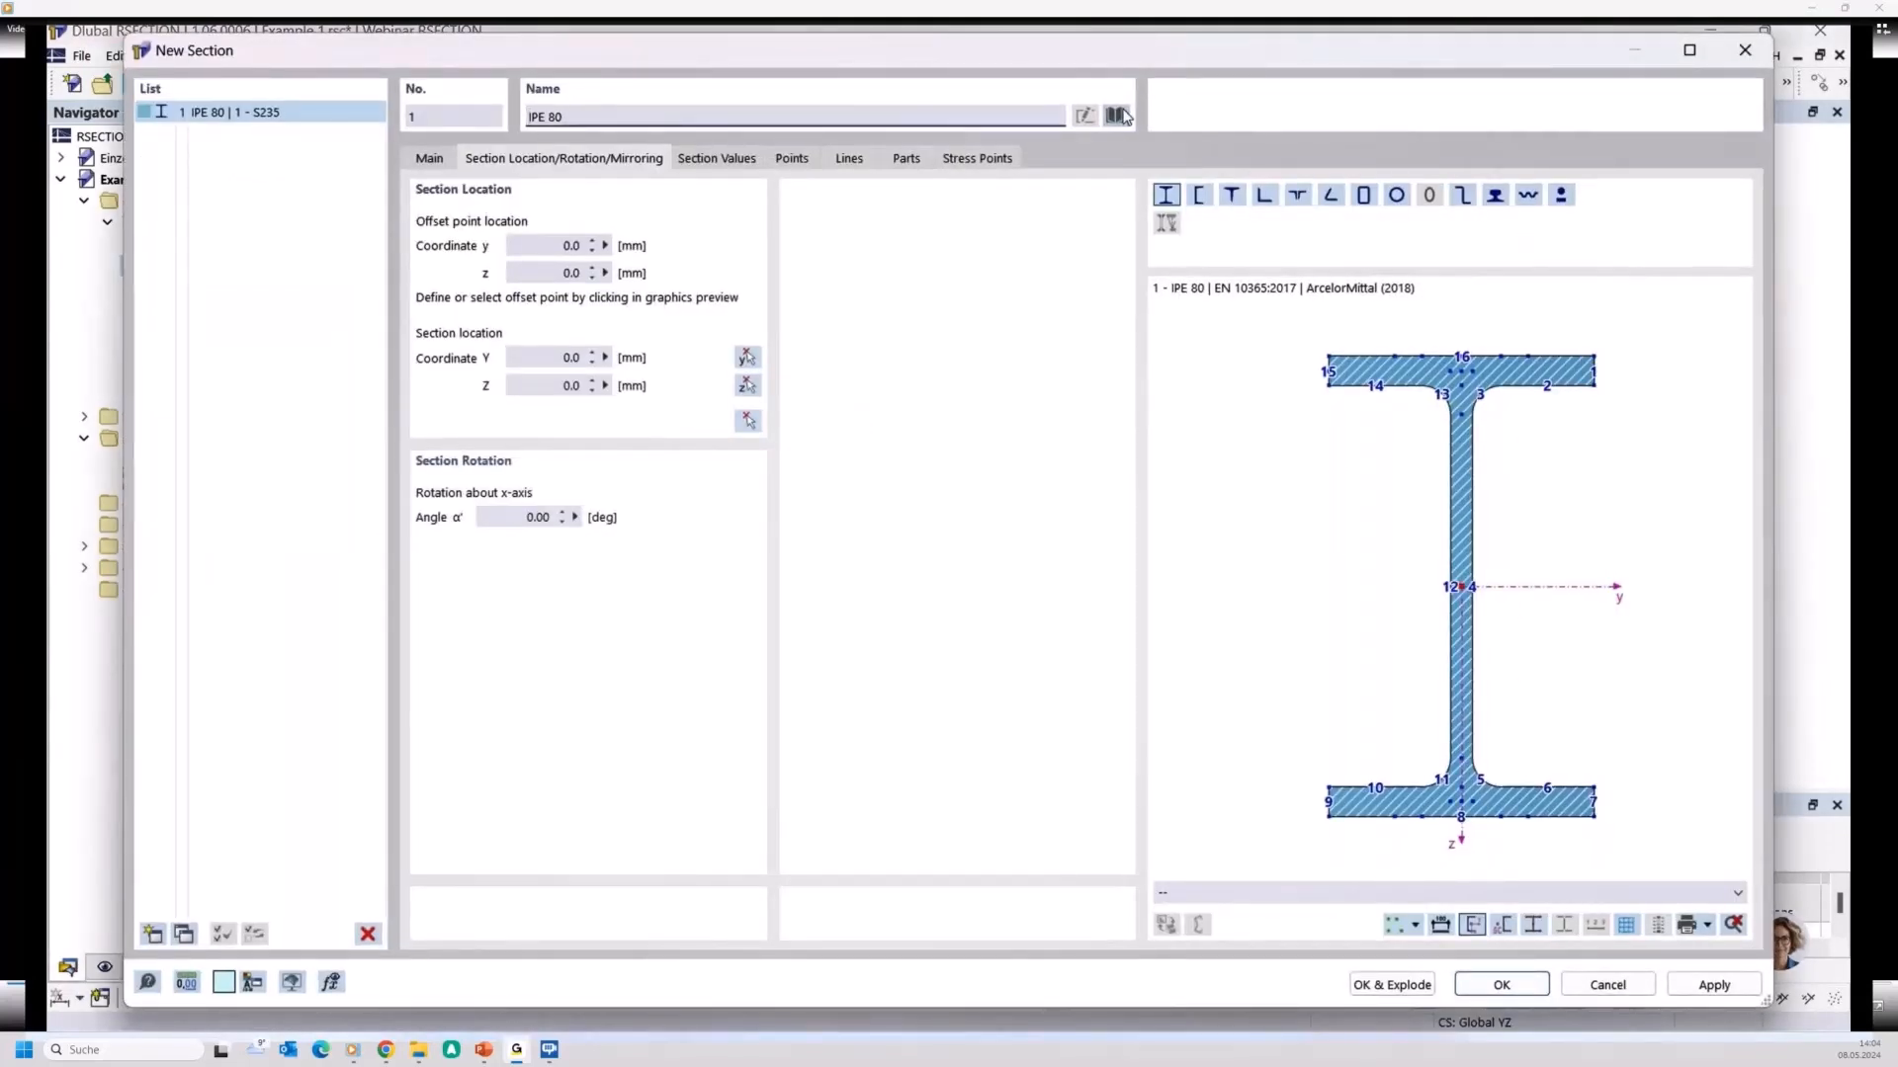
click(1117, 115)
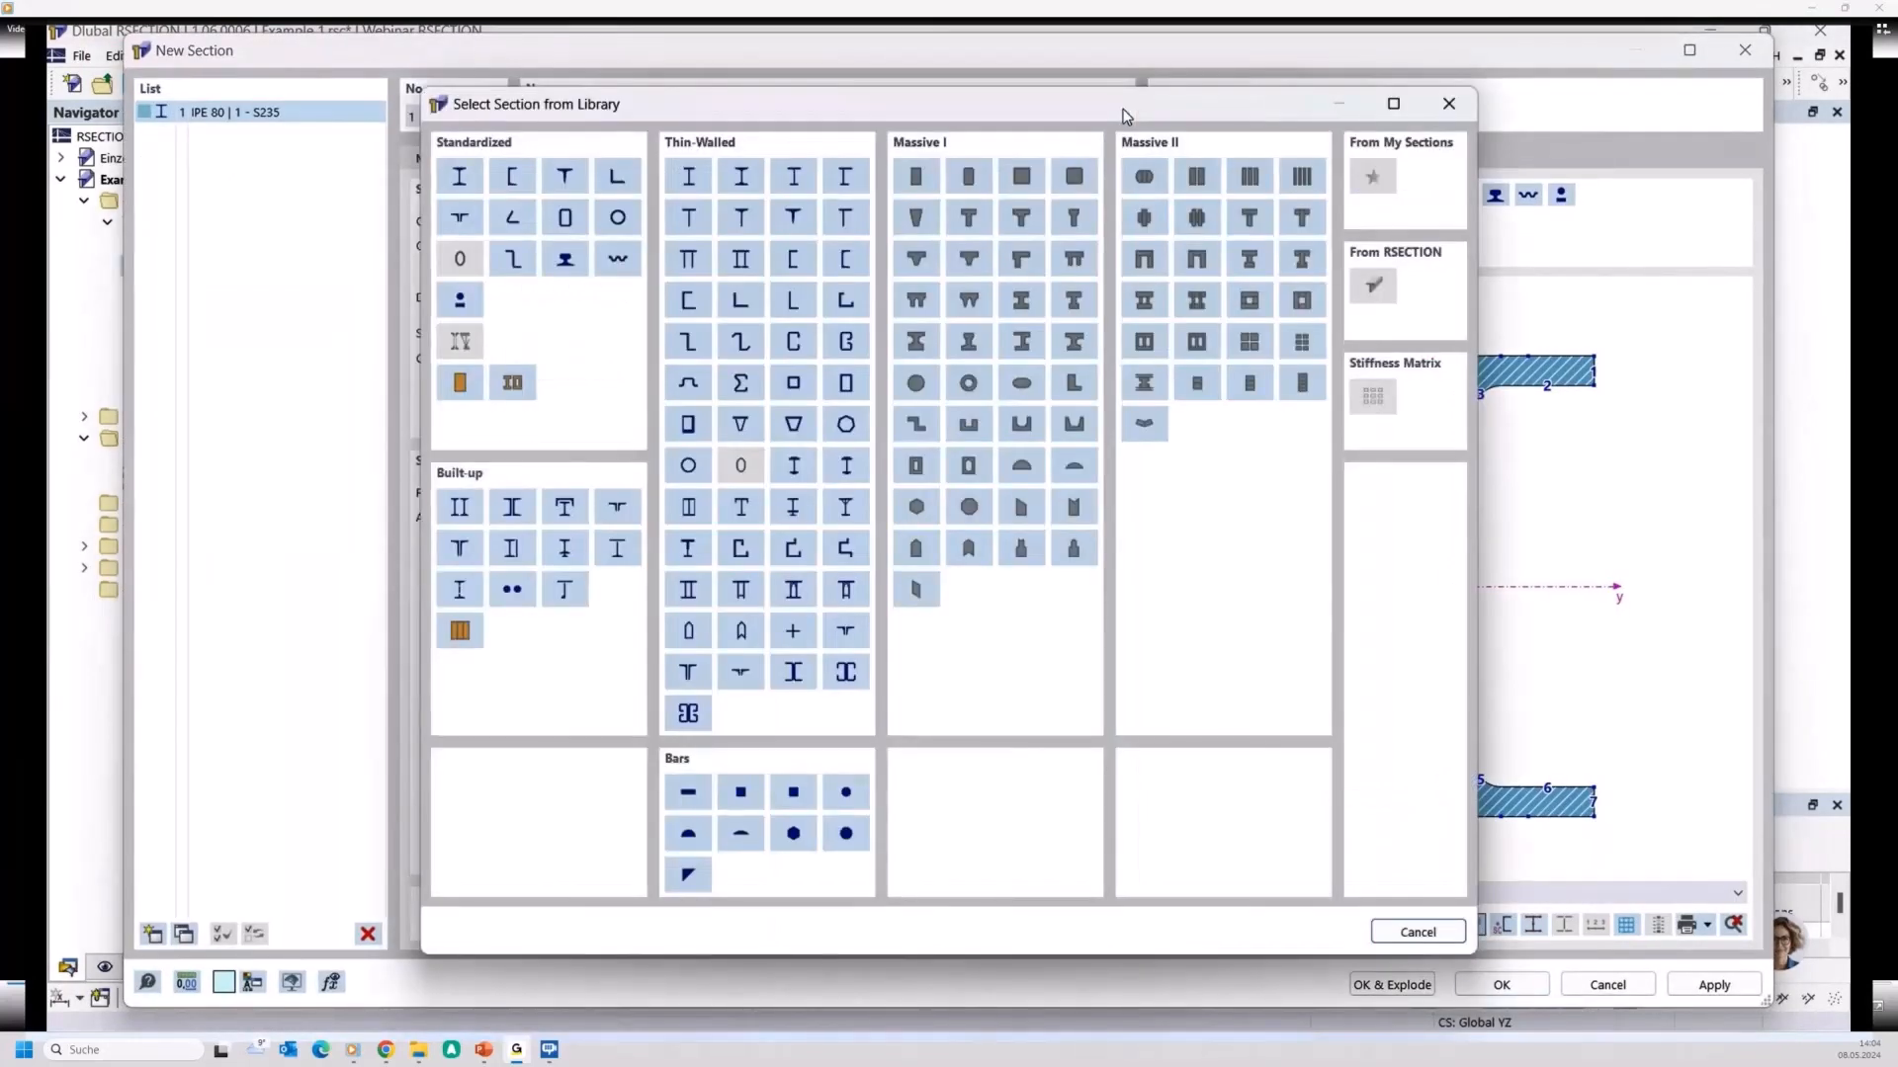
click(509, 552)
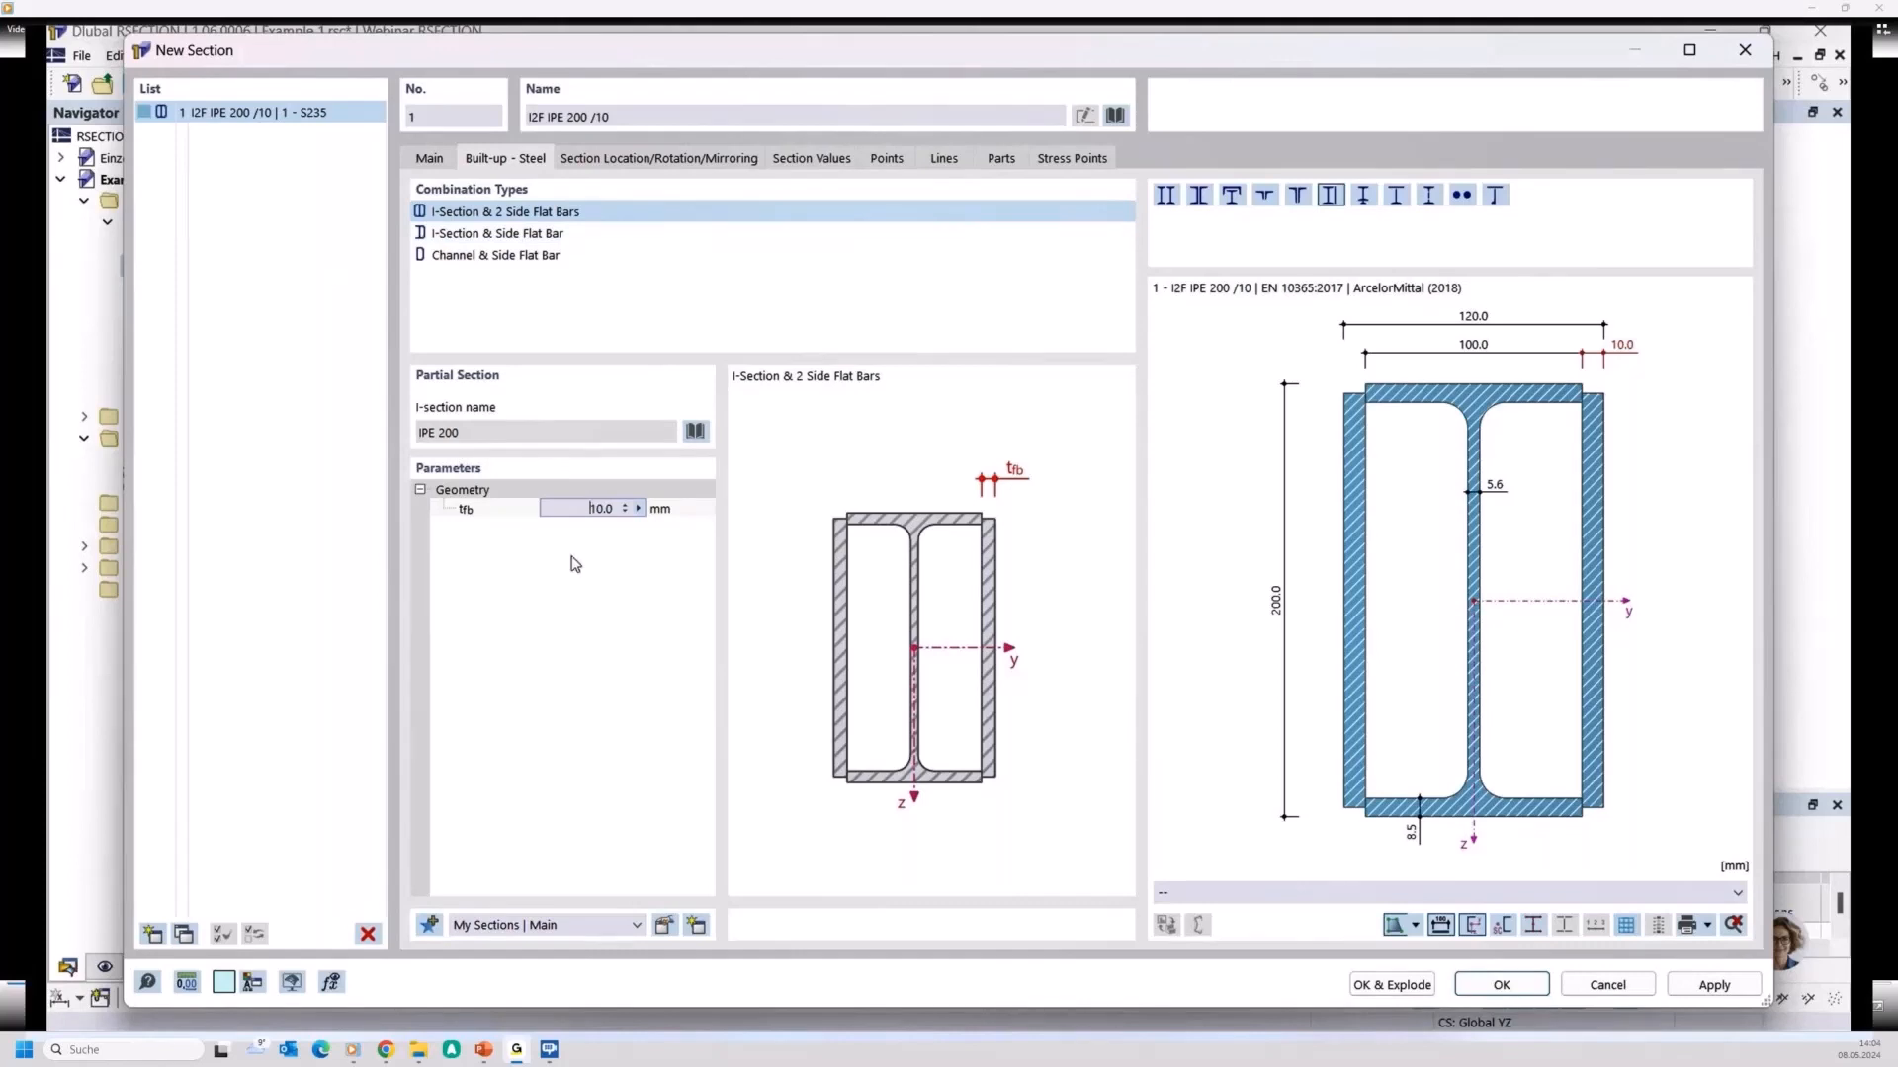
Set the side flat bar thickness to 8 mm for the IPE 200 built-up section and insert it into the model
click(666, 509)
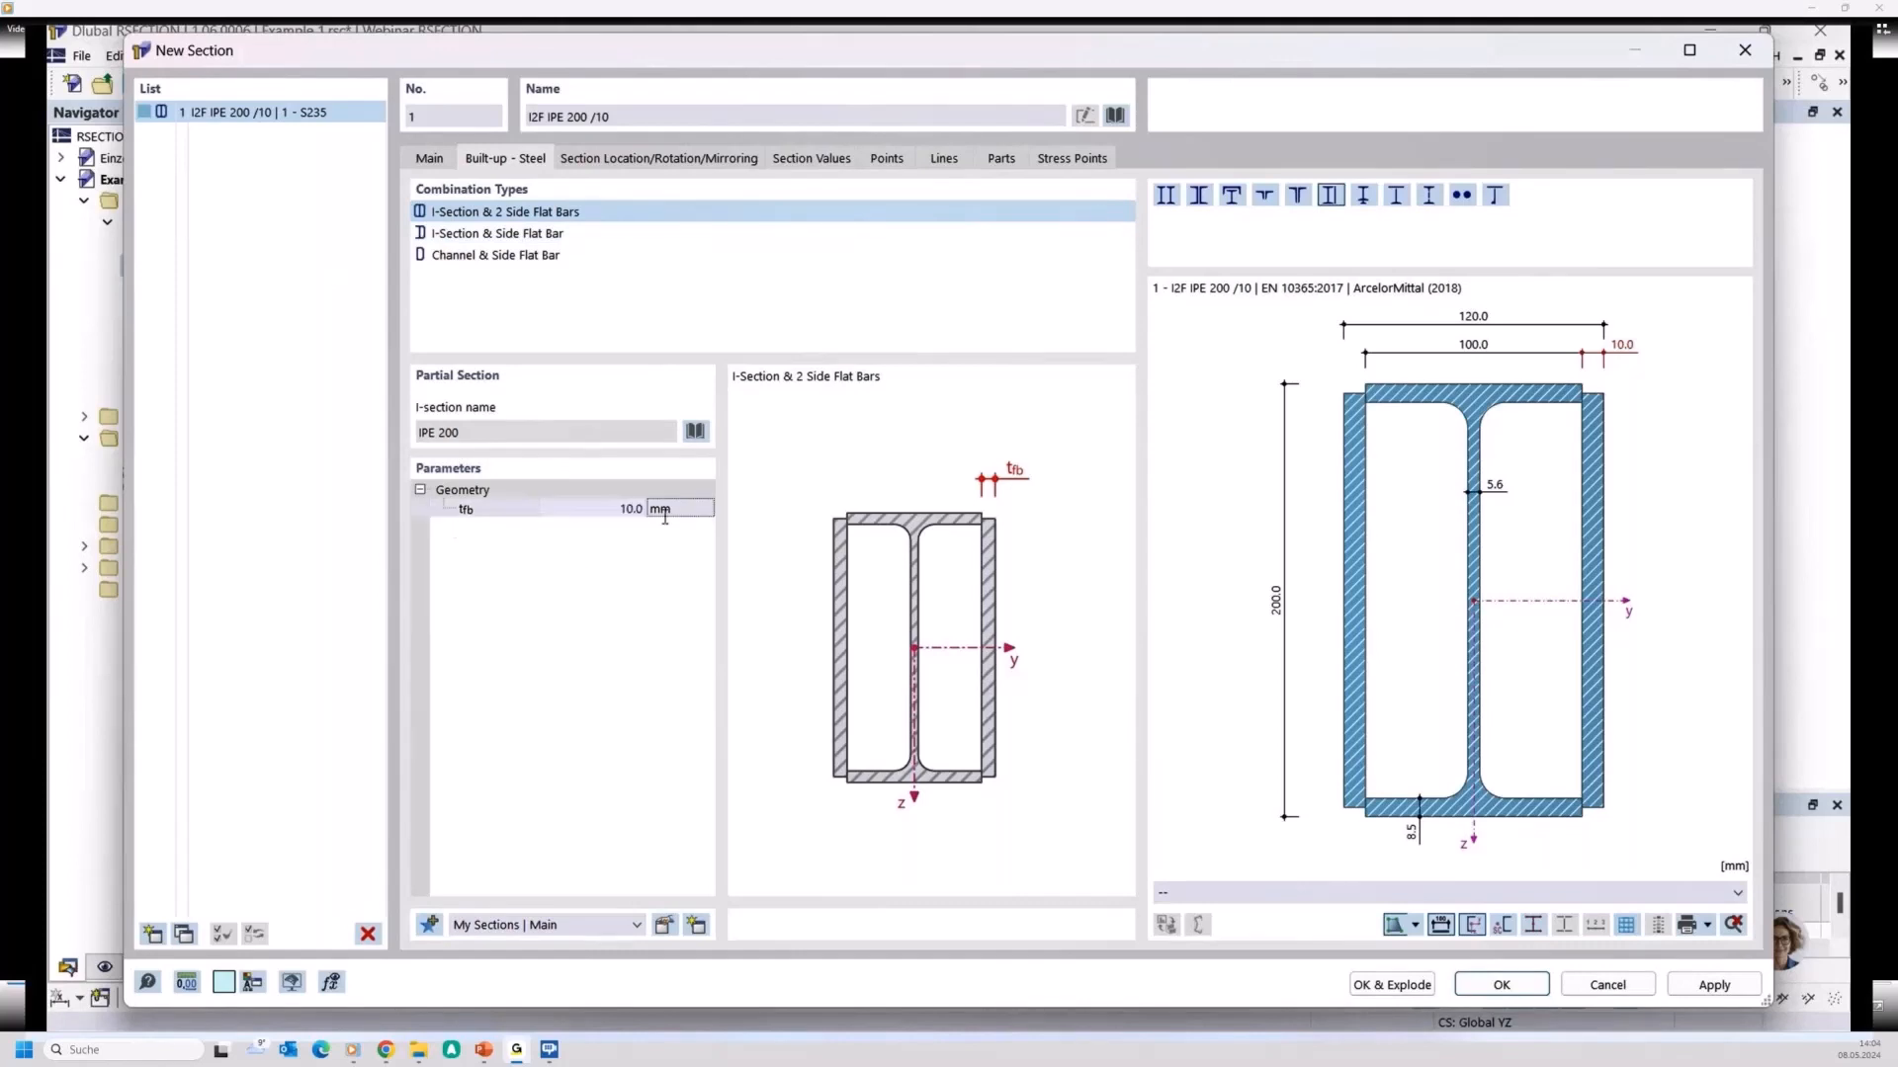
click(611, 511)
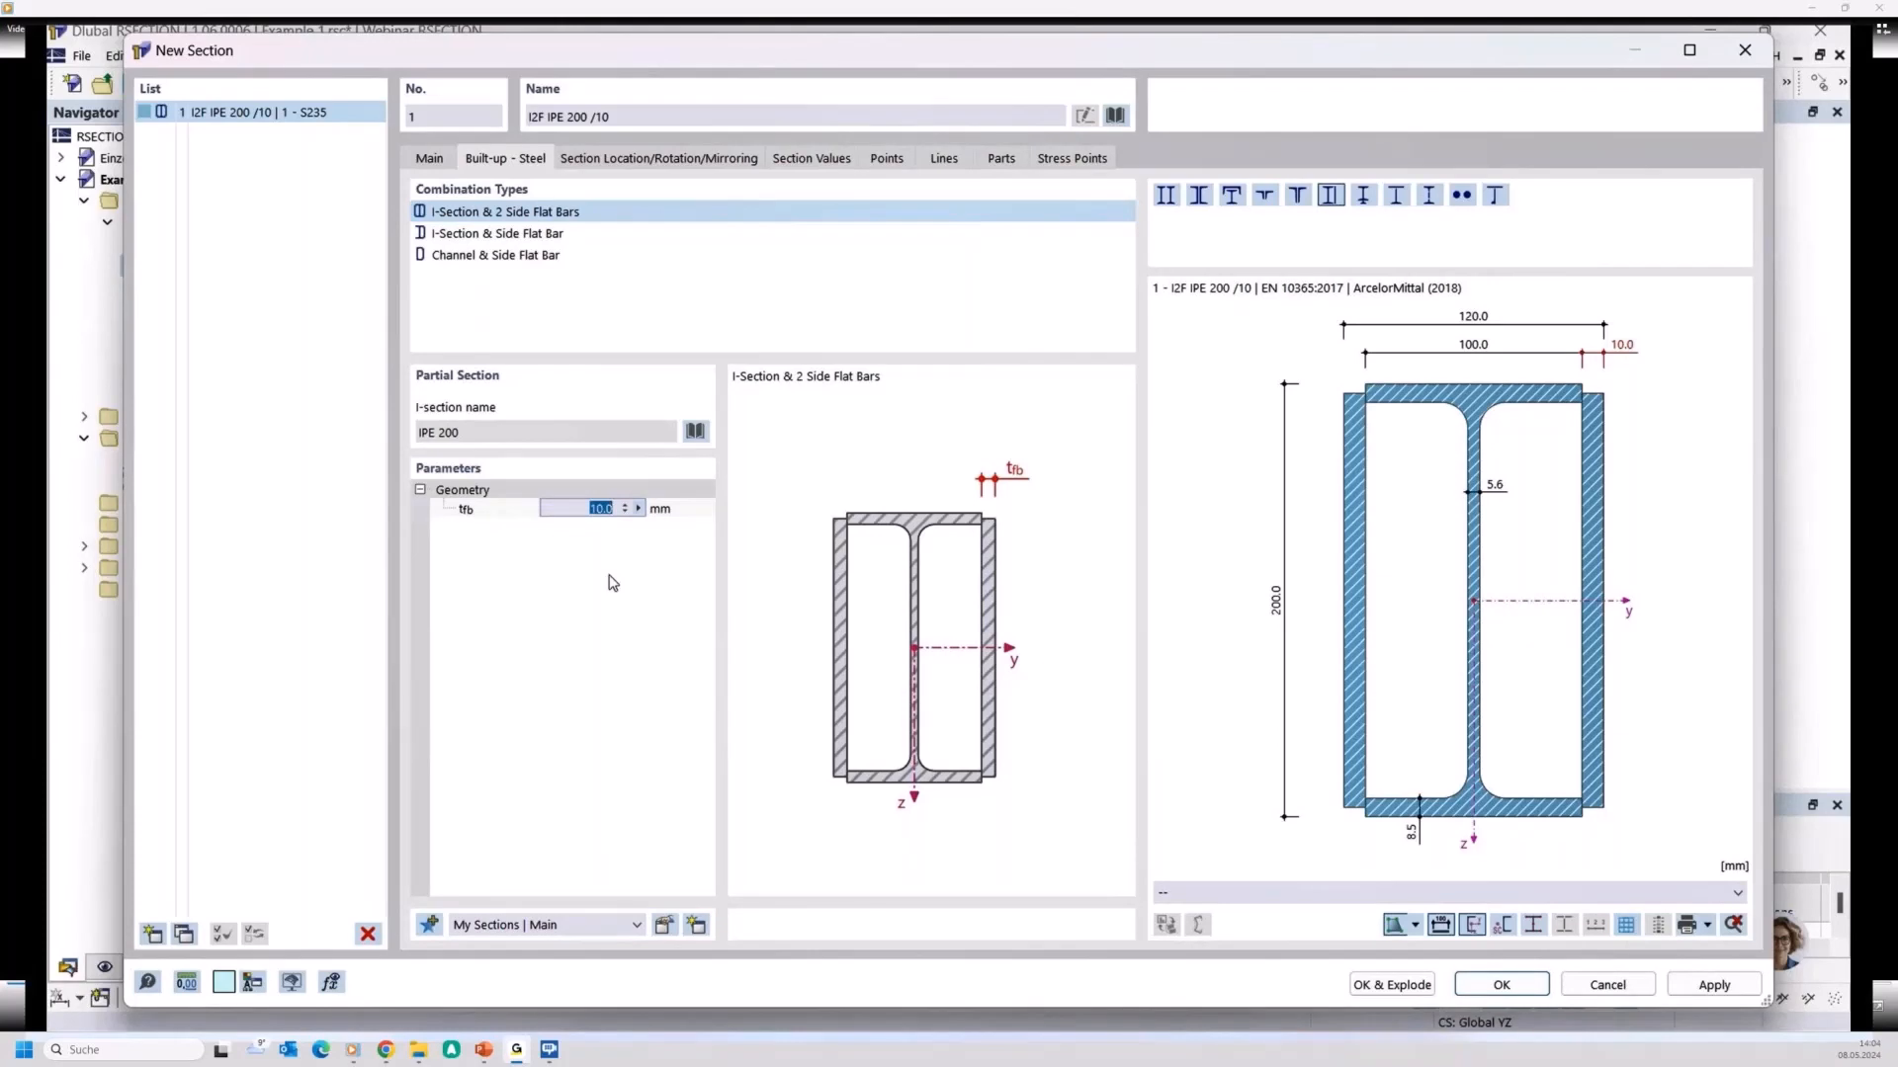
text(8)
click(1483, 987)
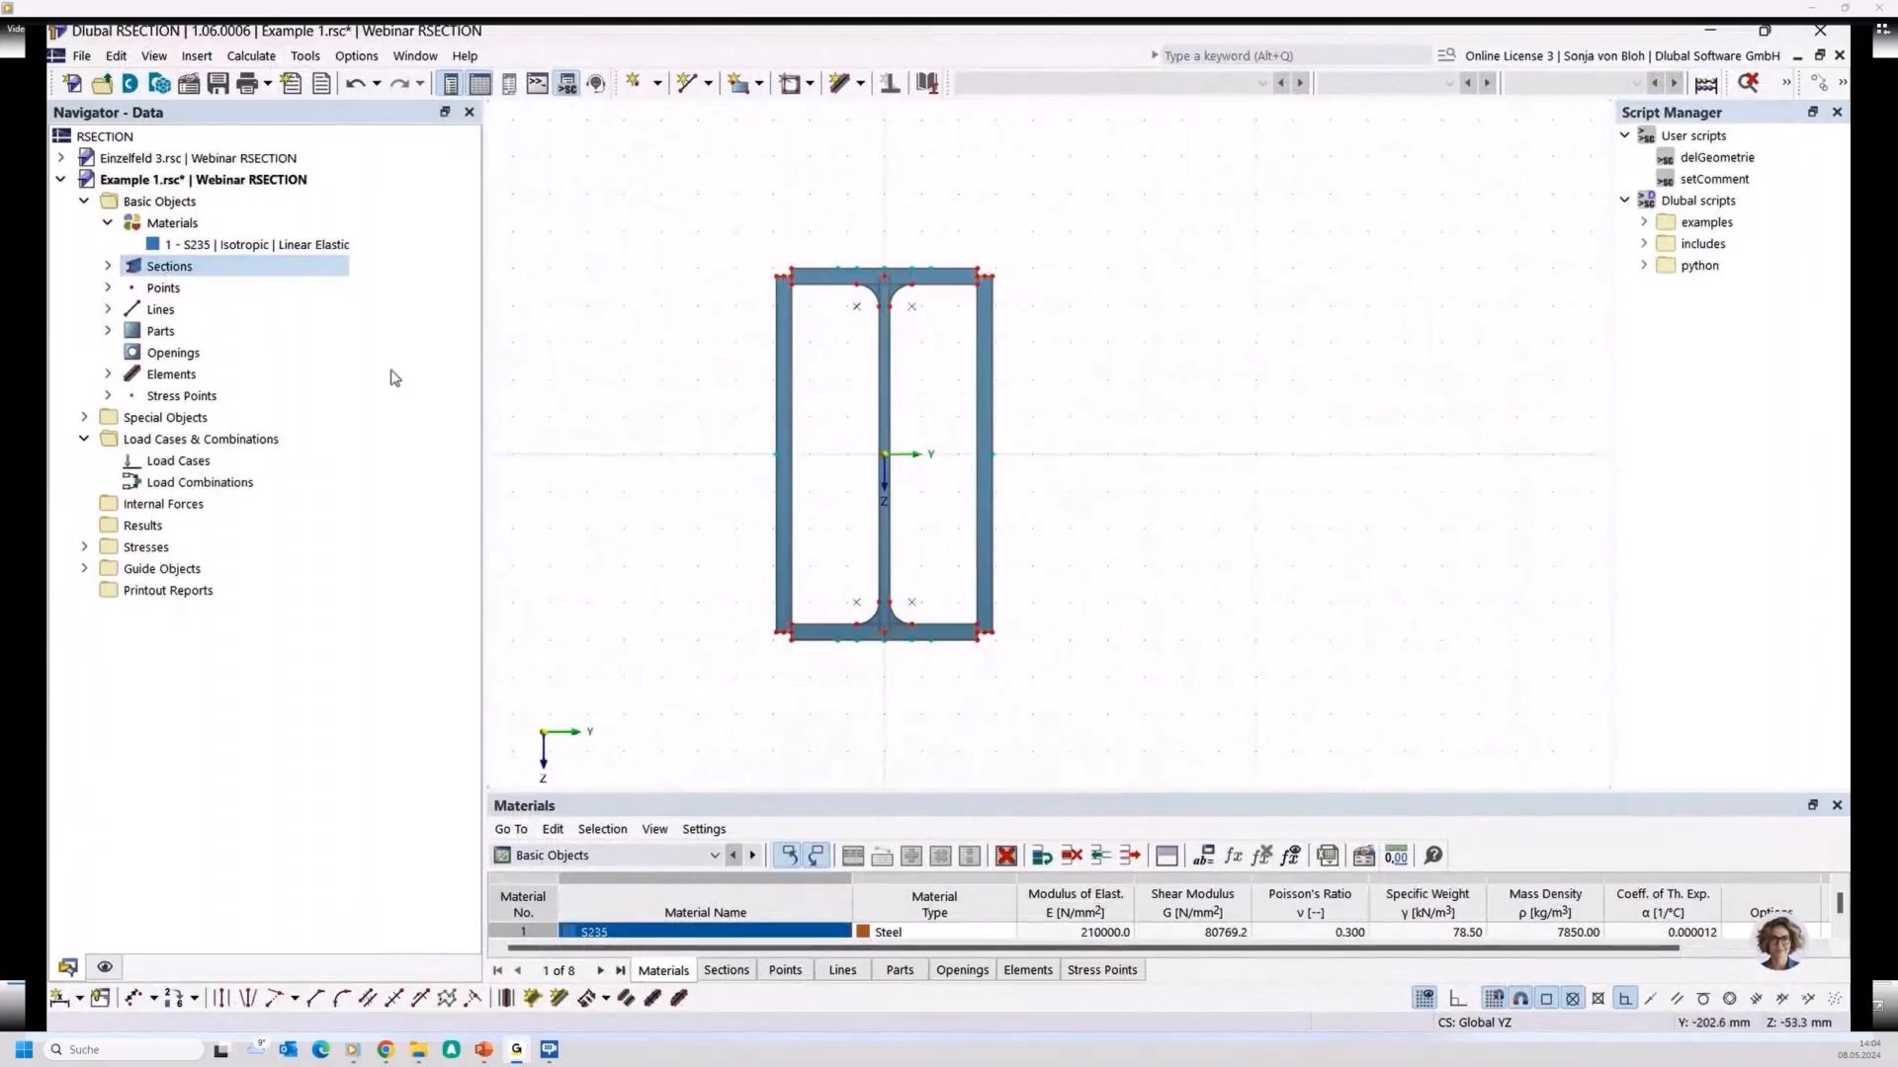
Create a new permanent load case named Design
right_click(186, 464)
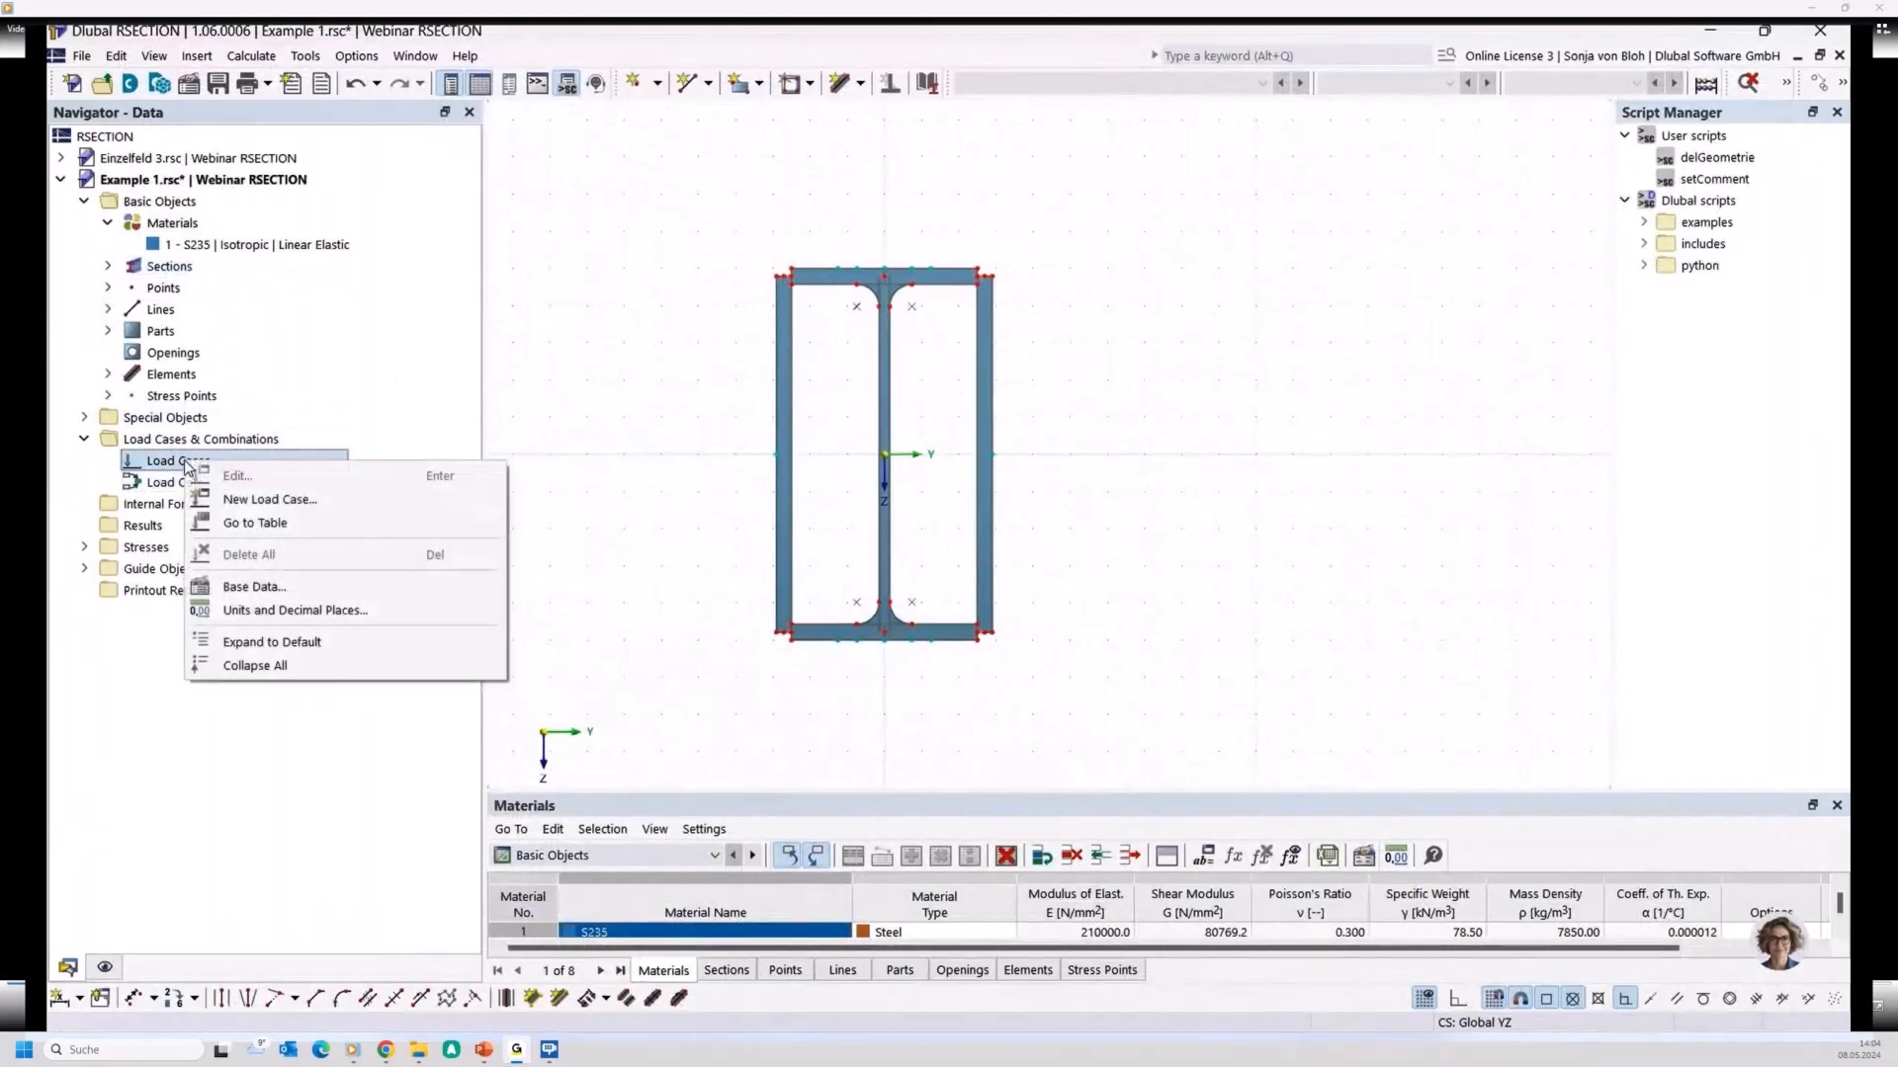
click(288, 501)
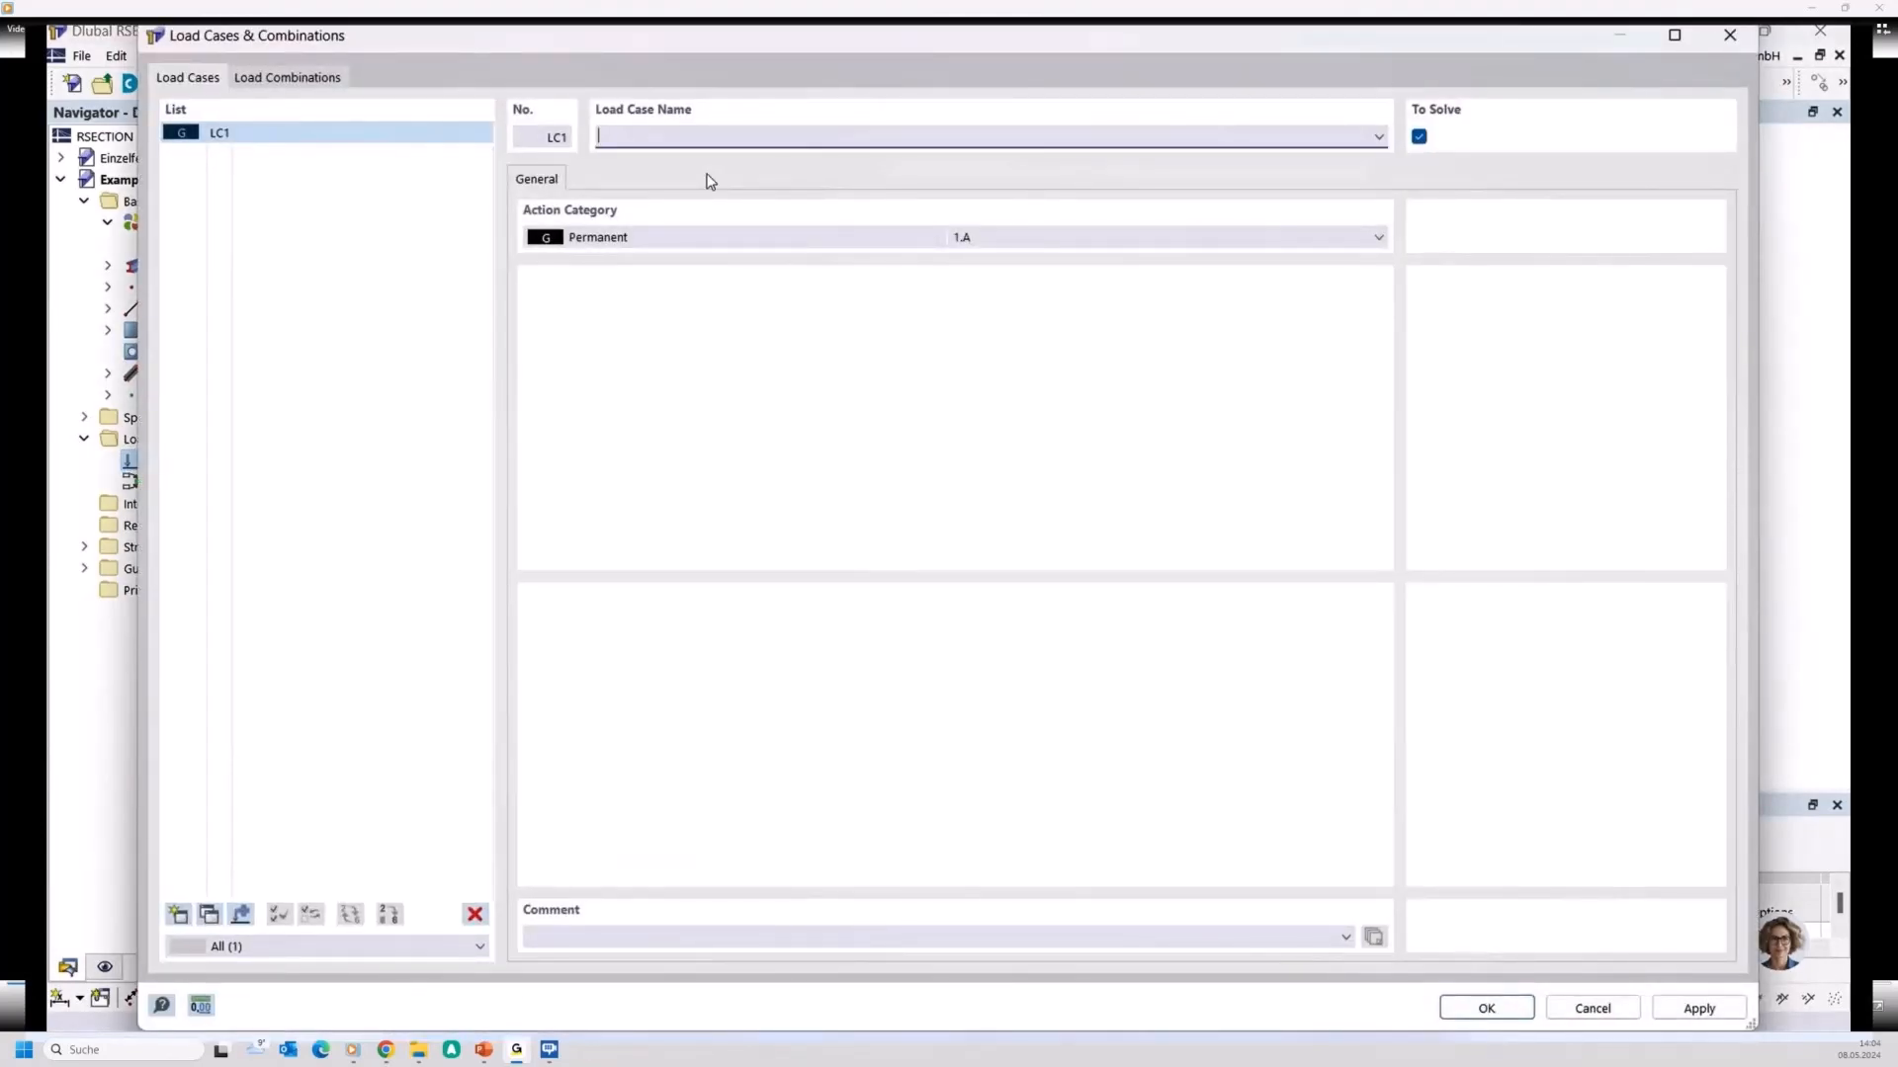
text(Design)
click(1483, 1009)
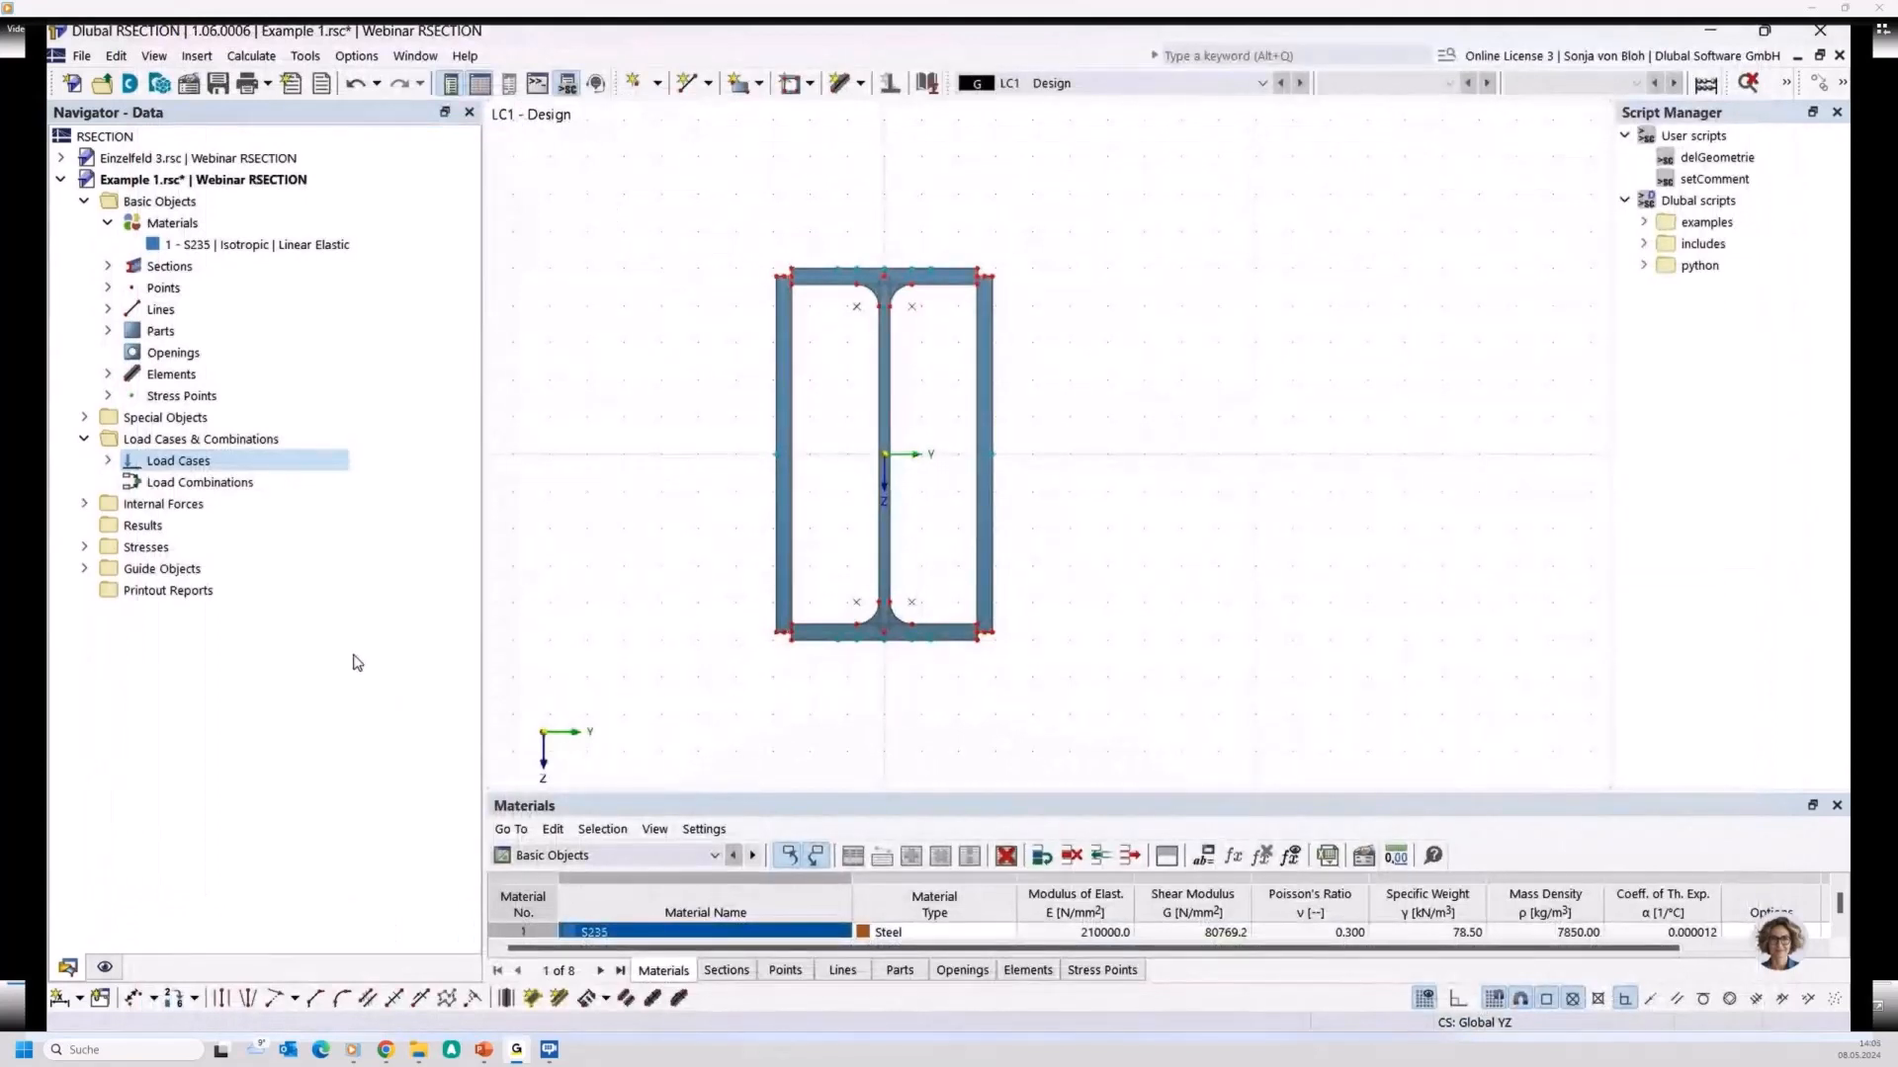
Define internal forces for the Design load case with Vz 500 kN and My 30 kNm, and run the calculation
click(85, 504)
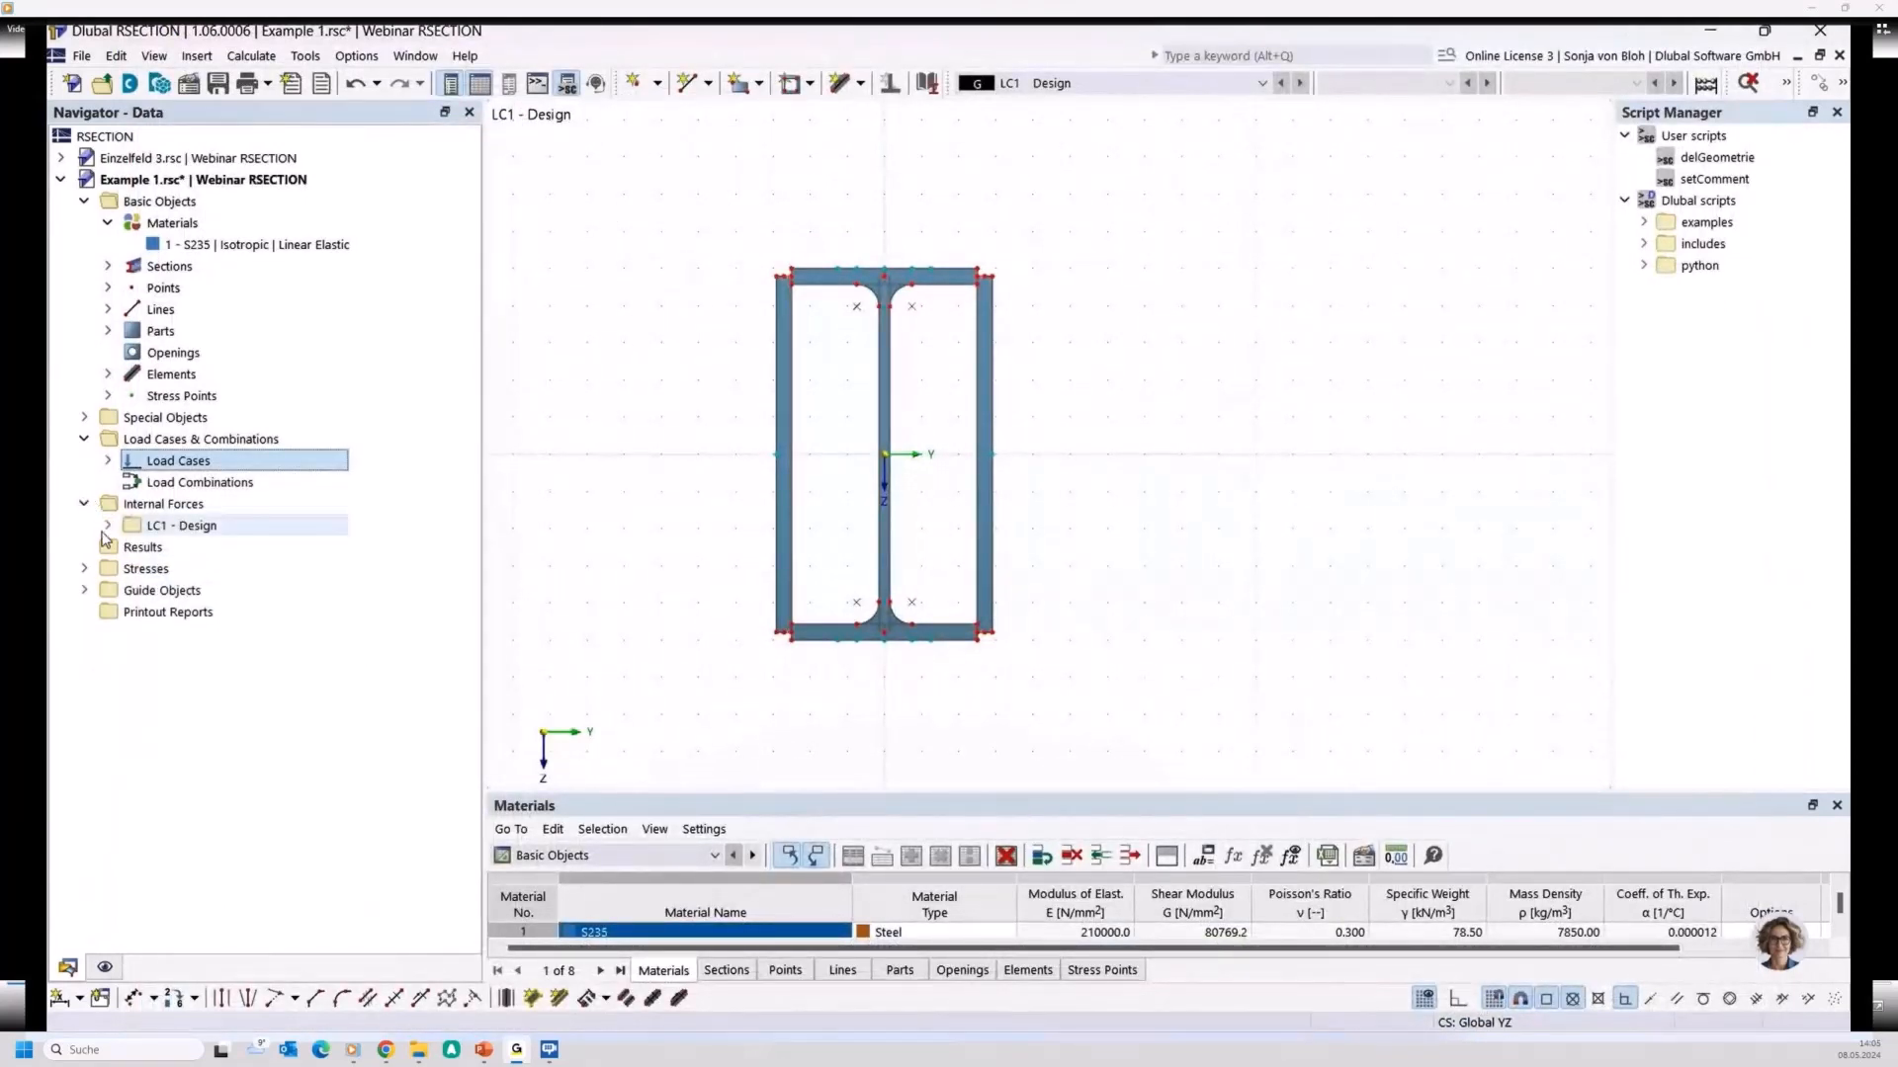
click(108, 526)
double_click(205, 547)
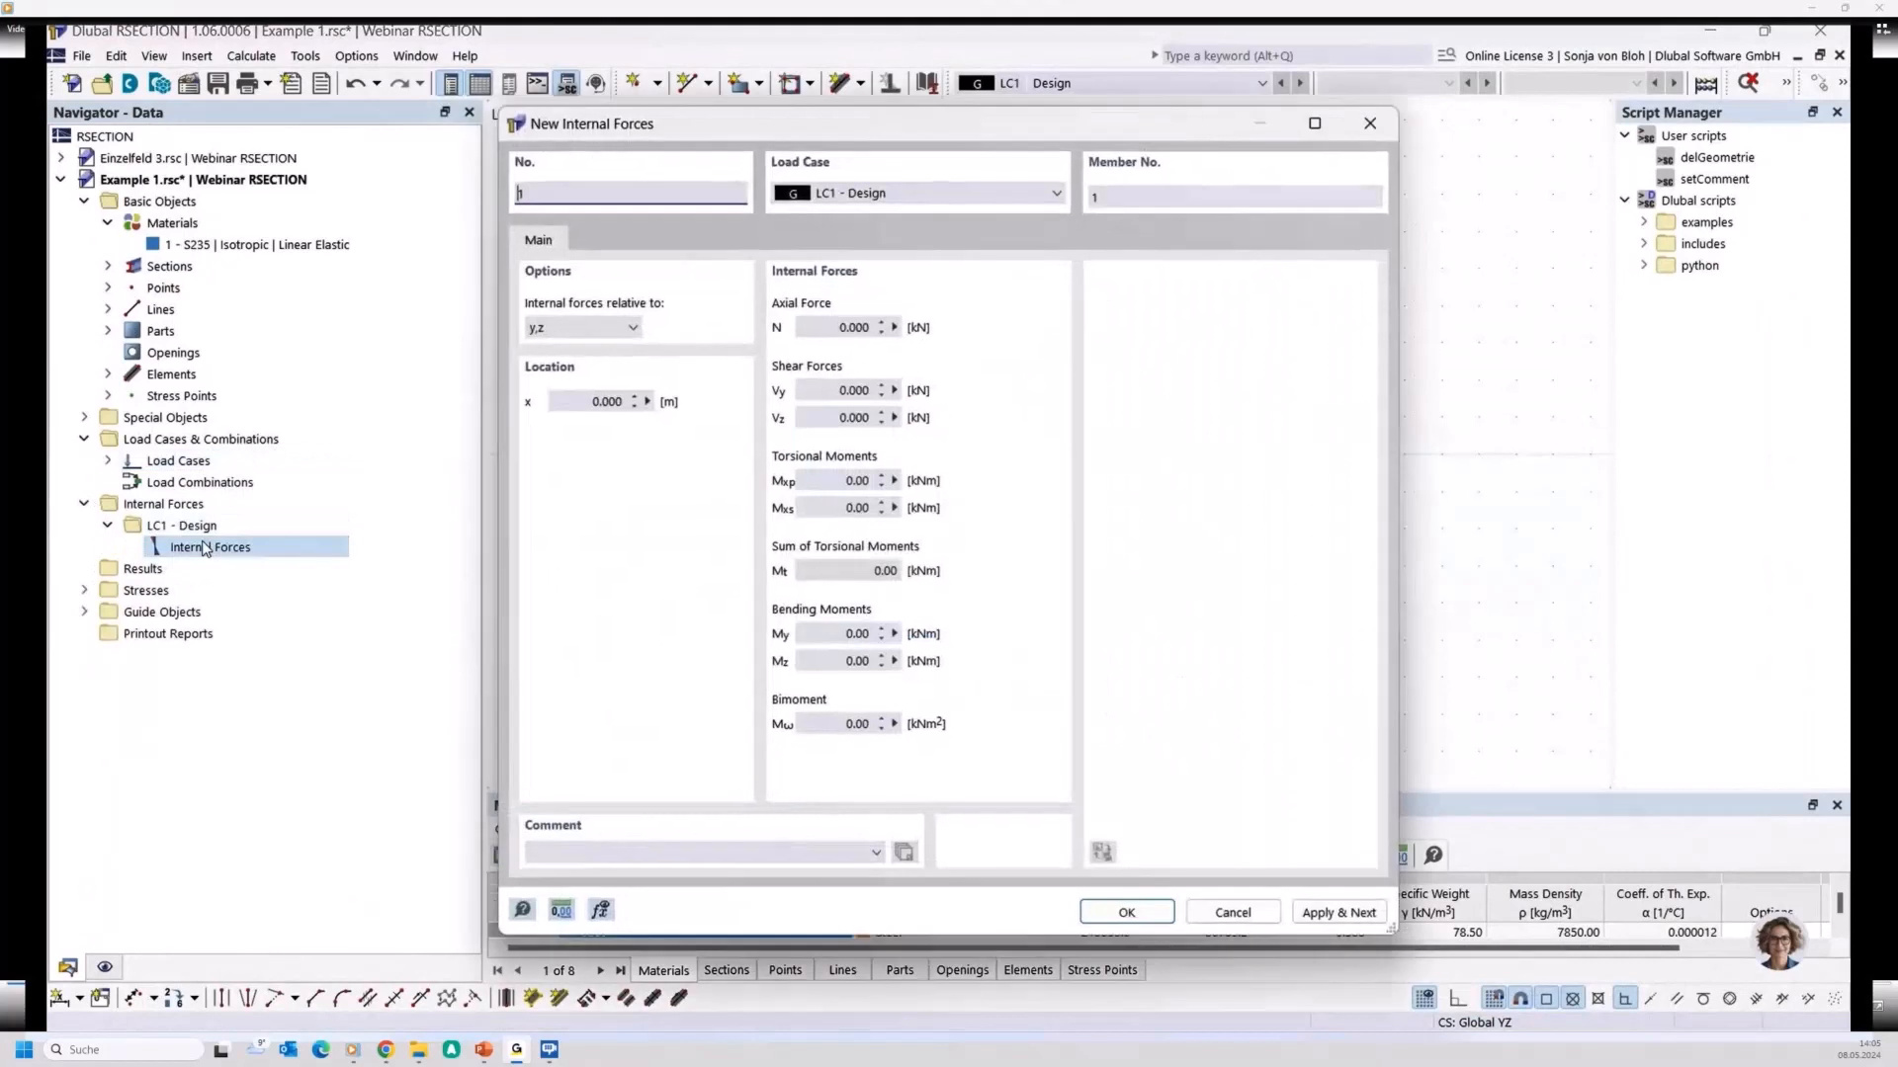
click(865, 419)
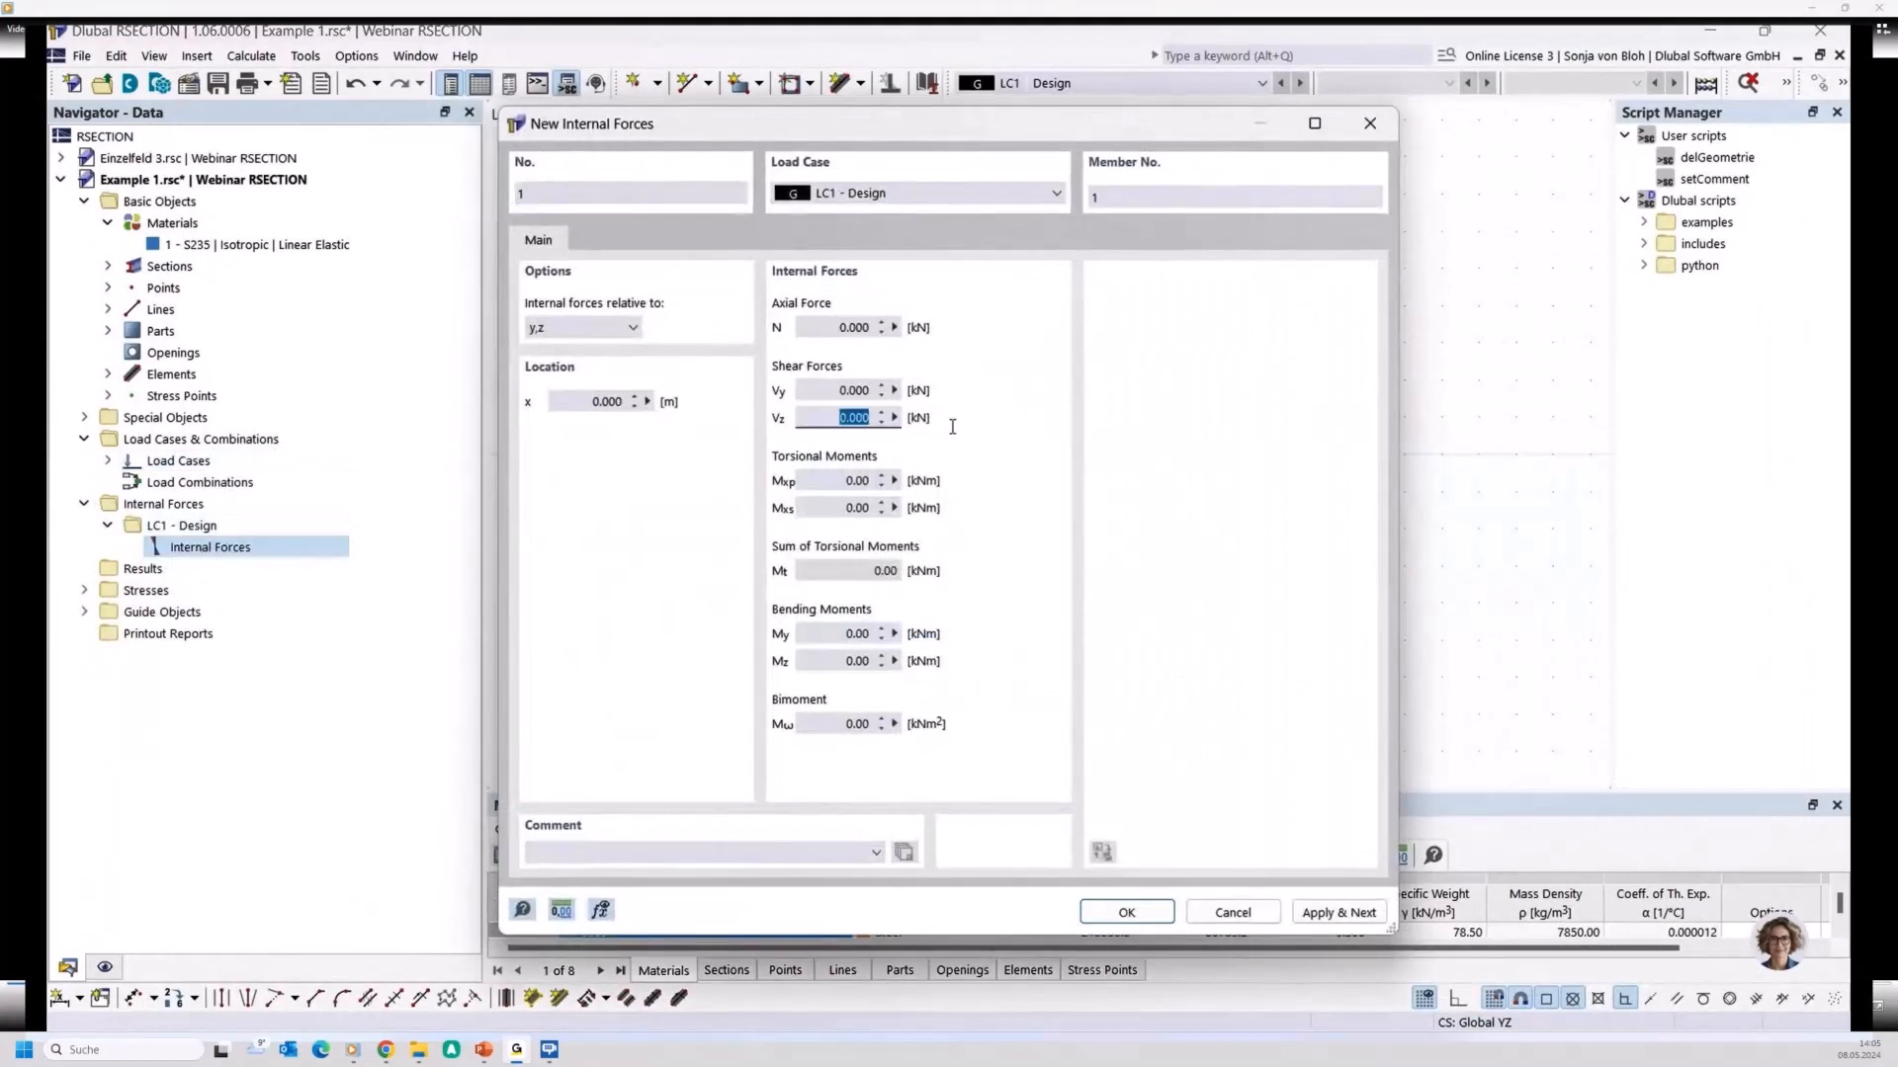
text(500)
click(814, 635)
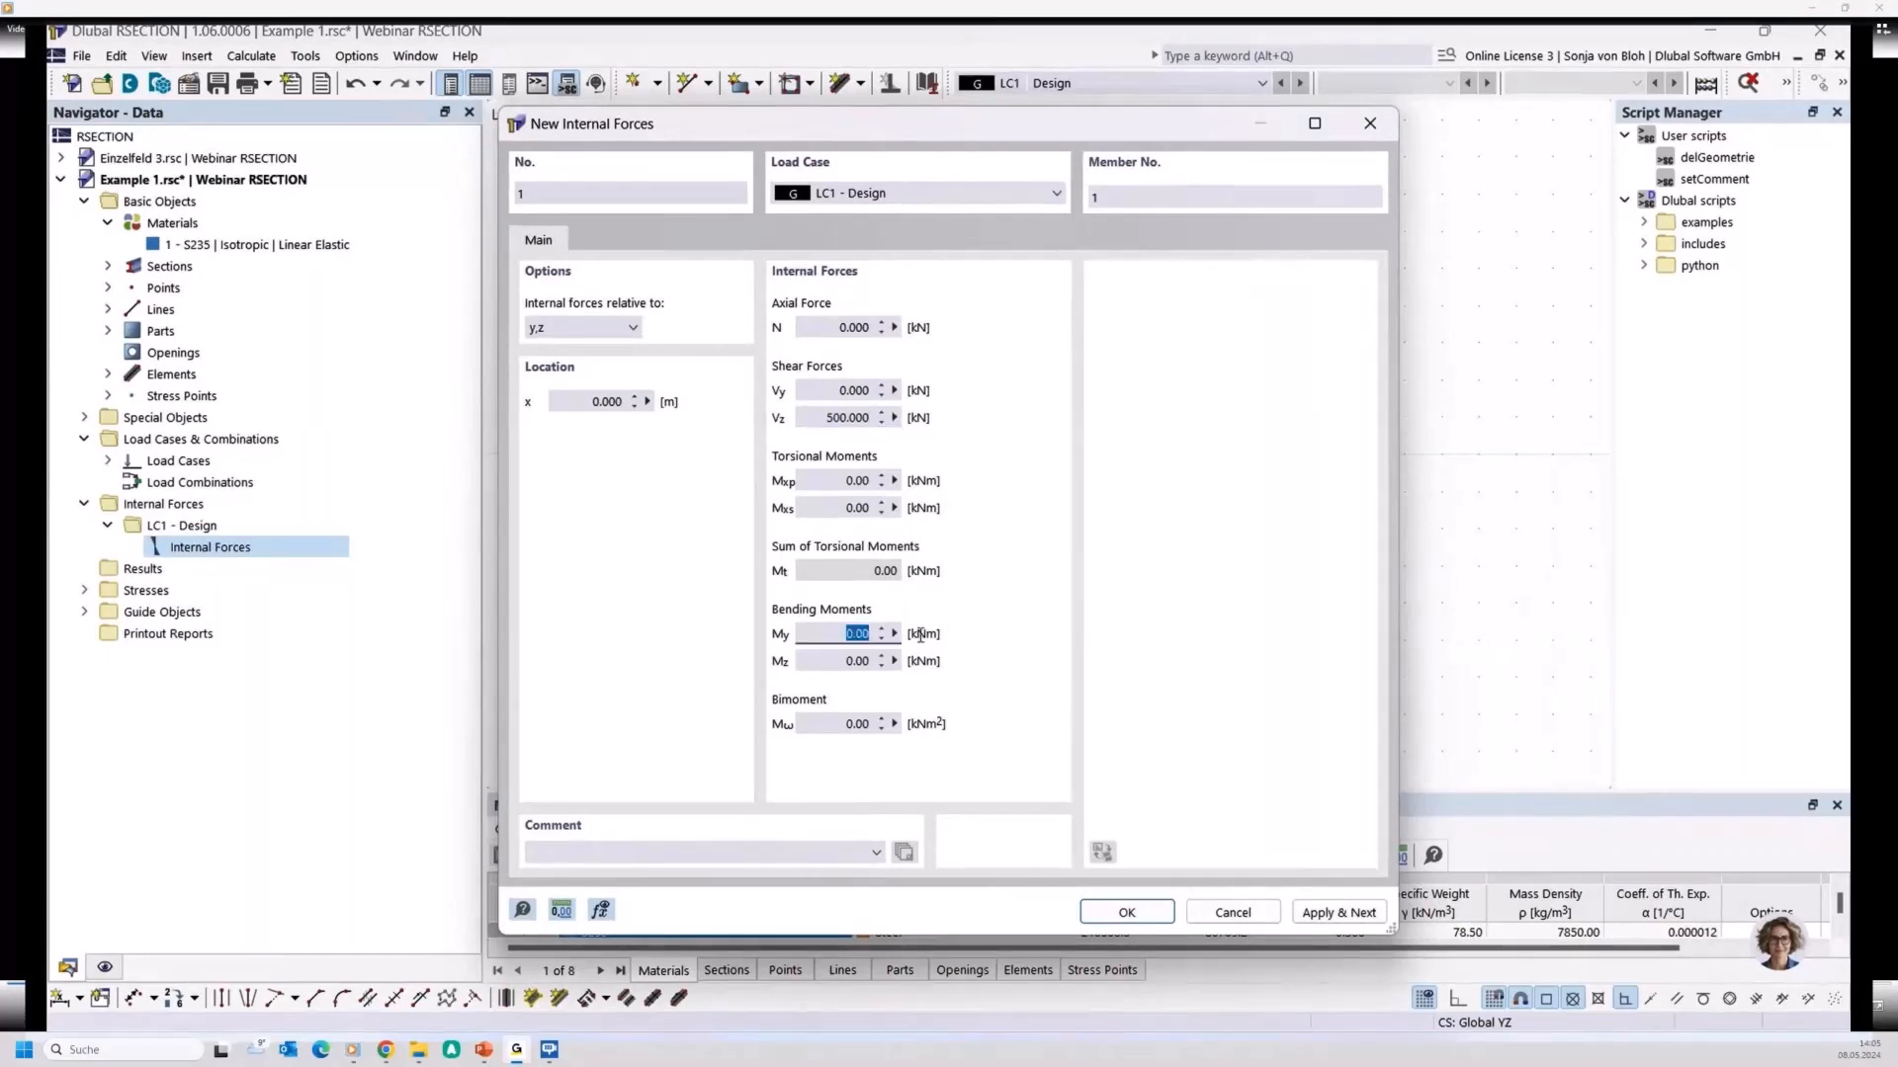
text(30)
click(1128, 912)
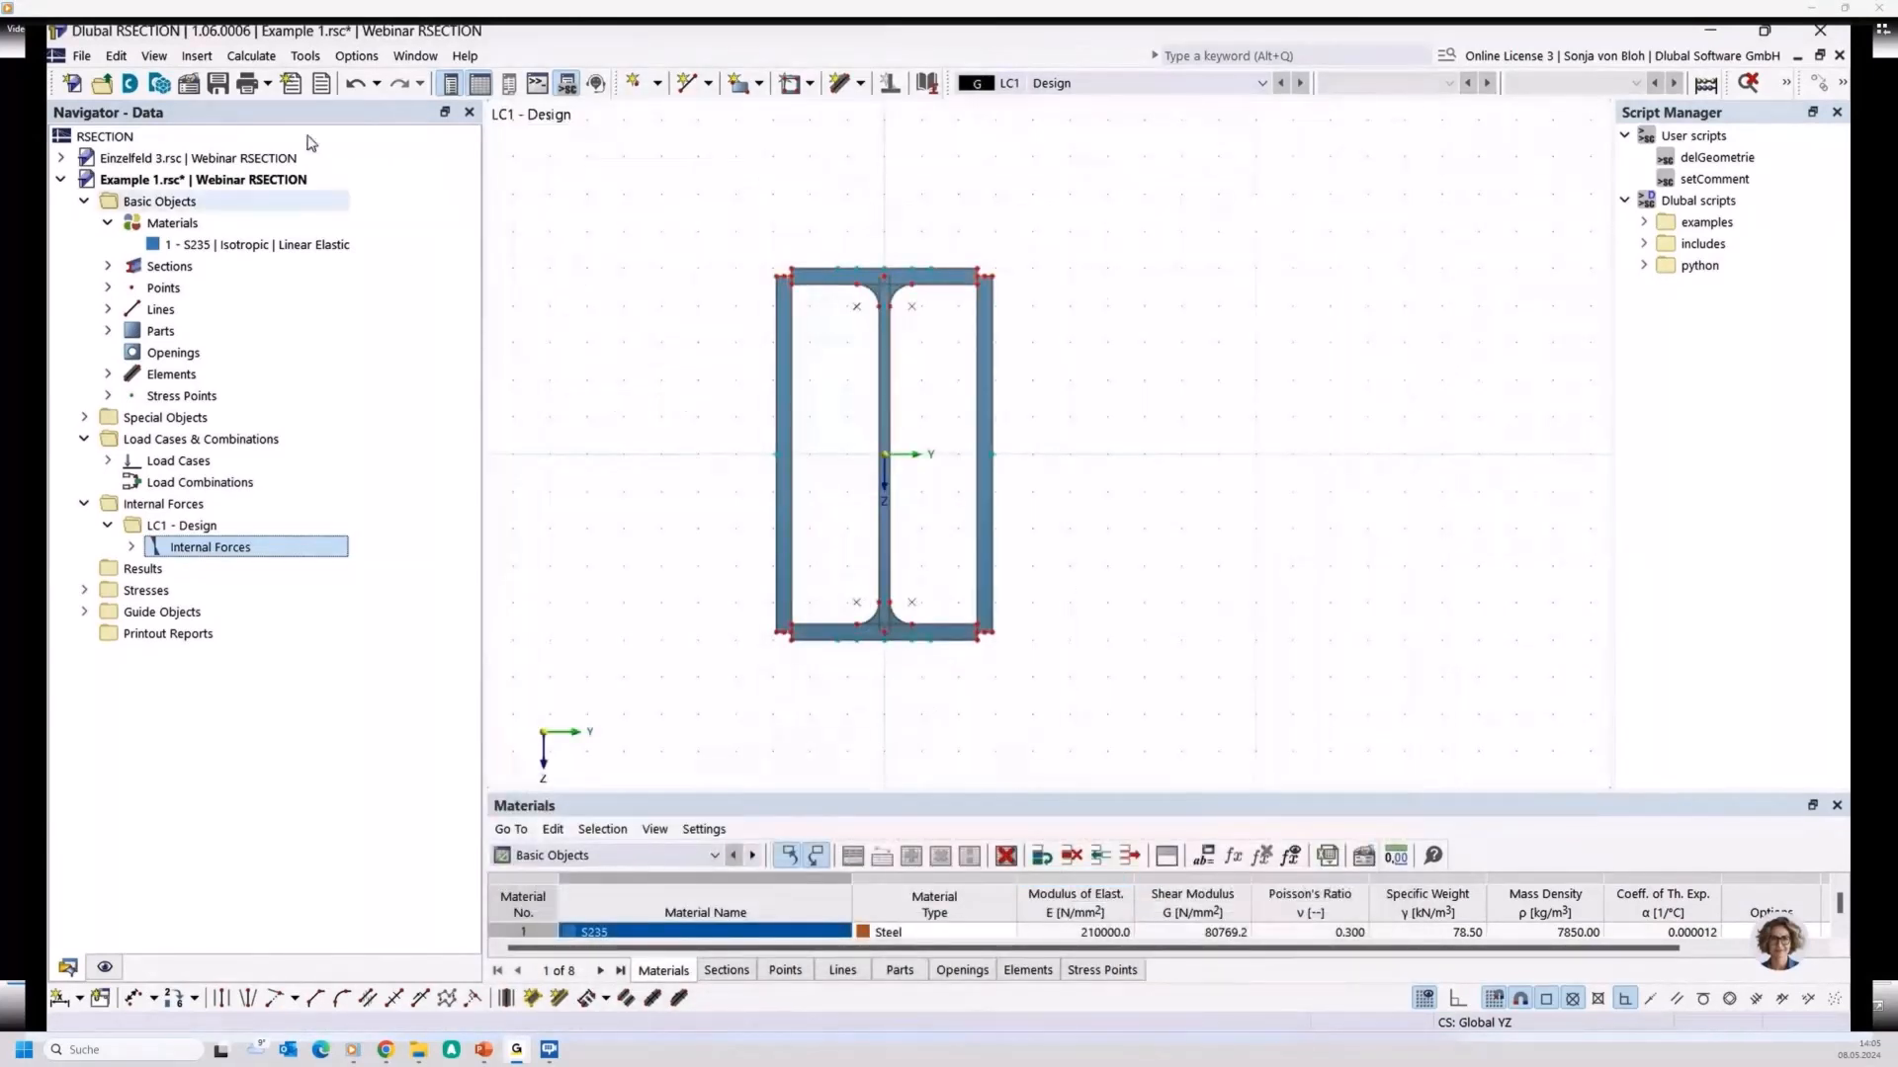
click(251, 56)
click(269, 83)
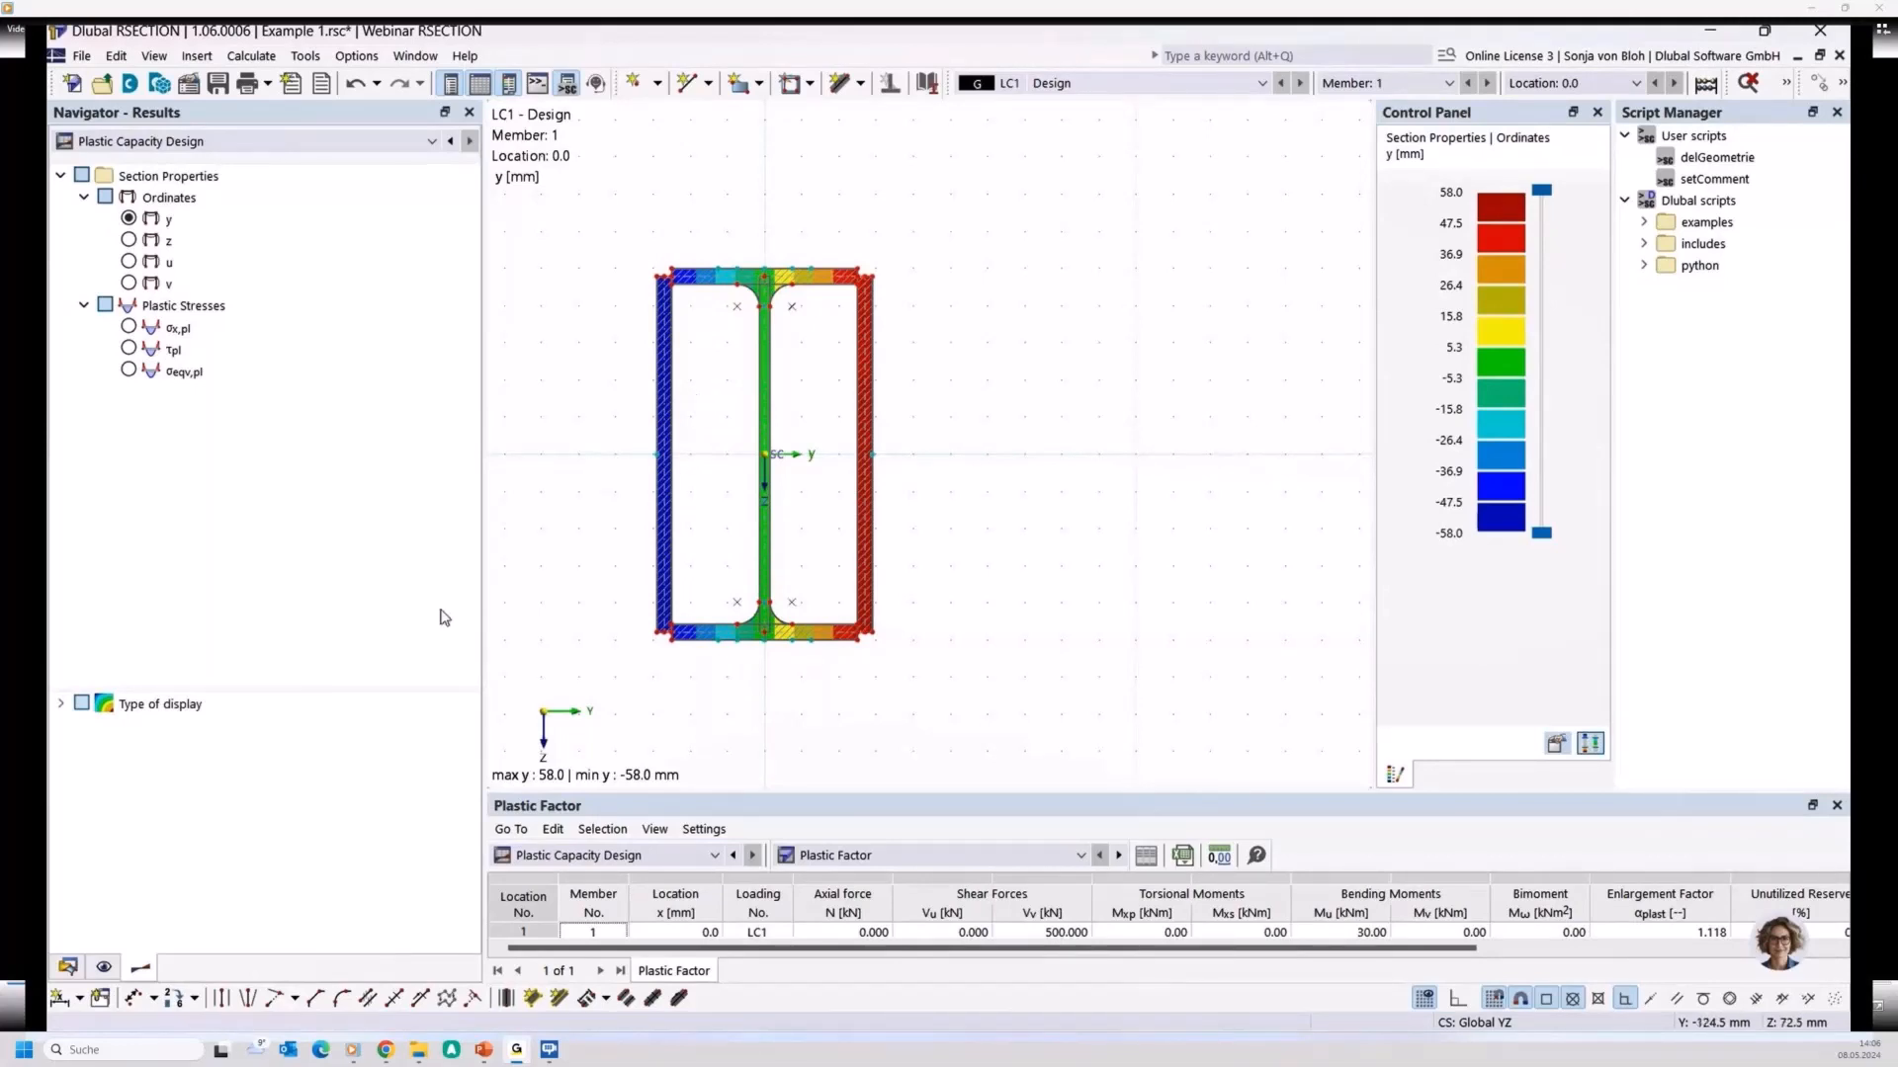
Inspect the first element's data in the model's element list and review the analysis and add-on settings in the base data
click(67, 967)
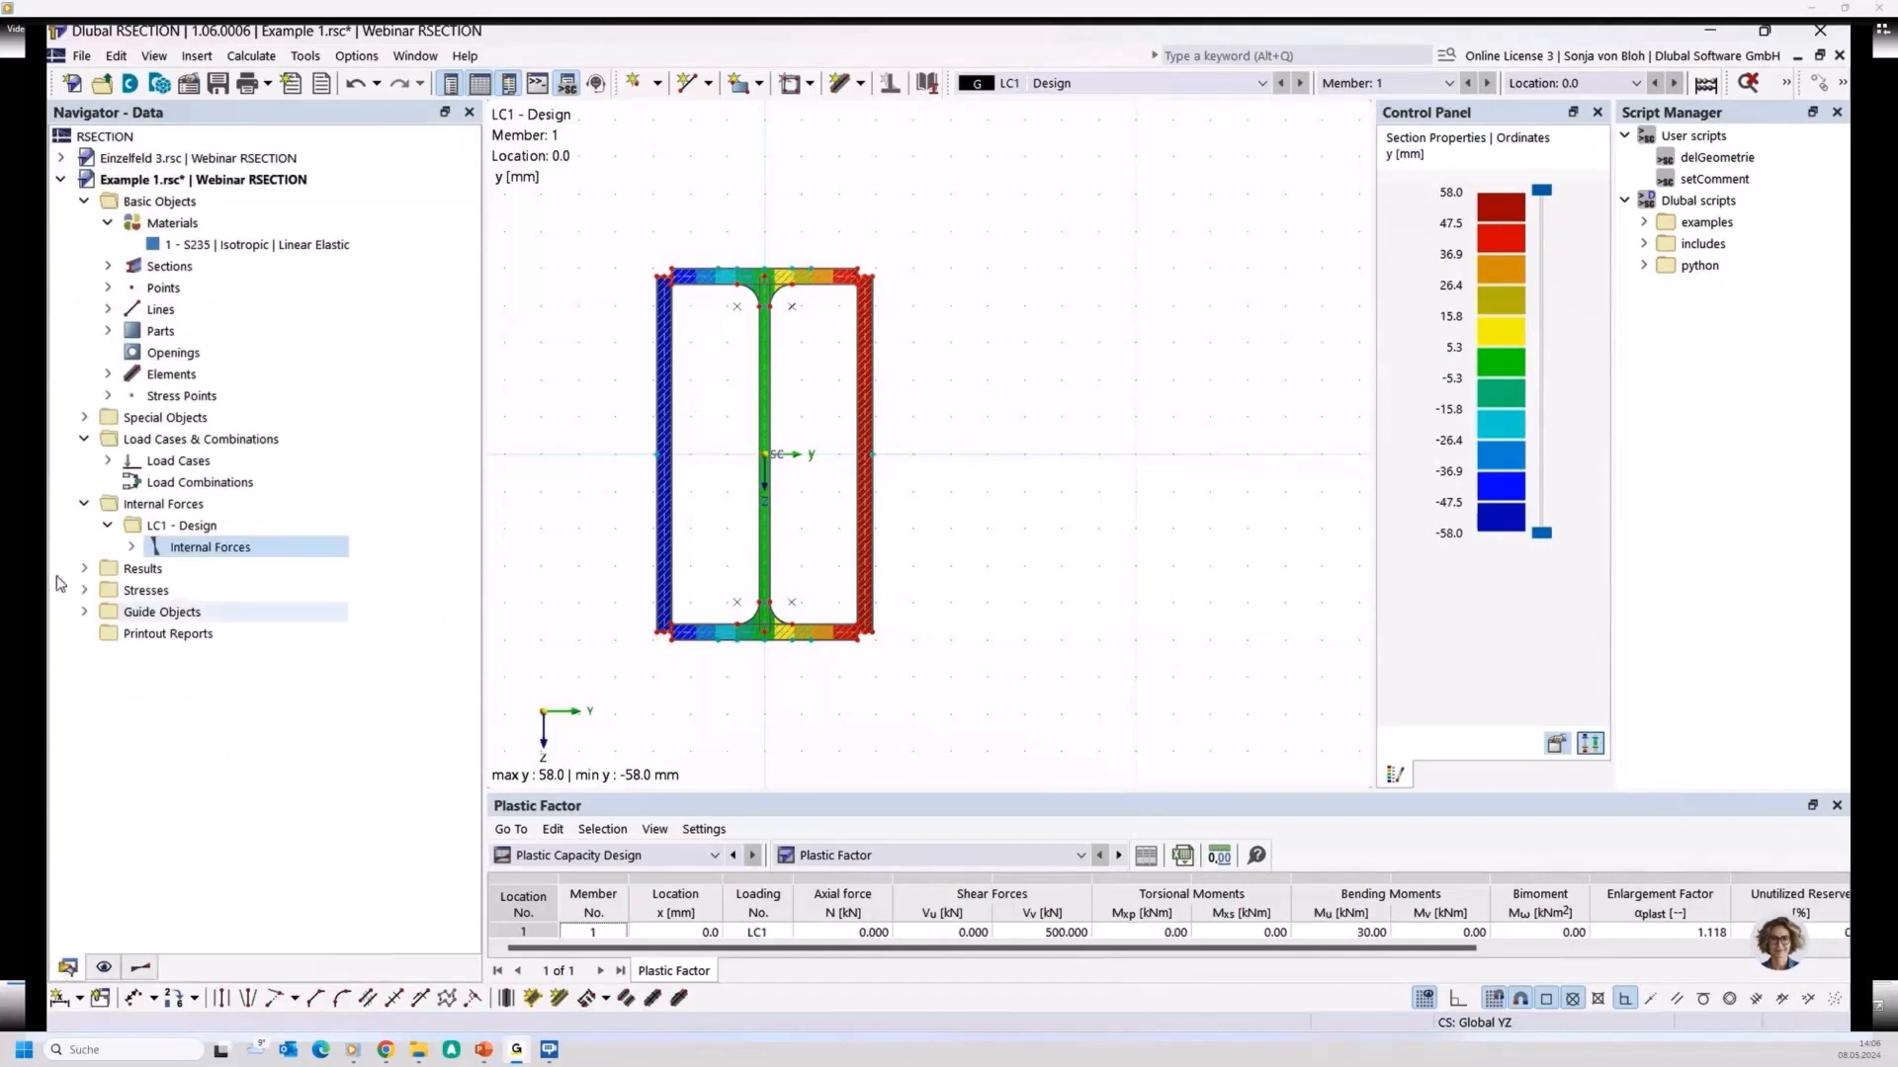
click(108, 374)
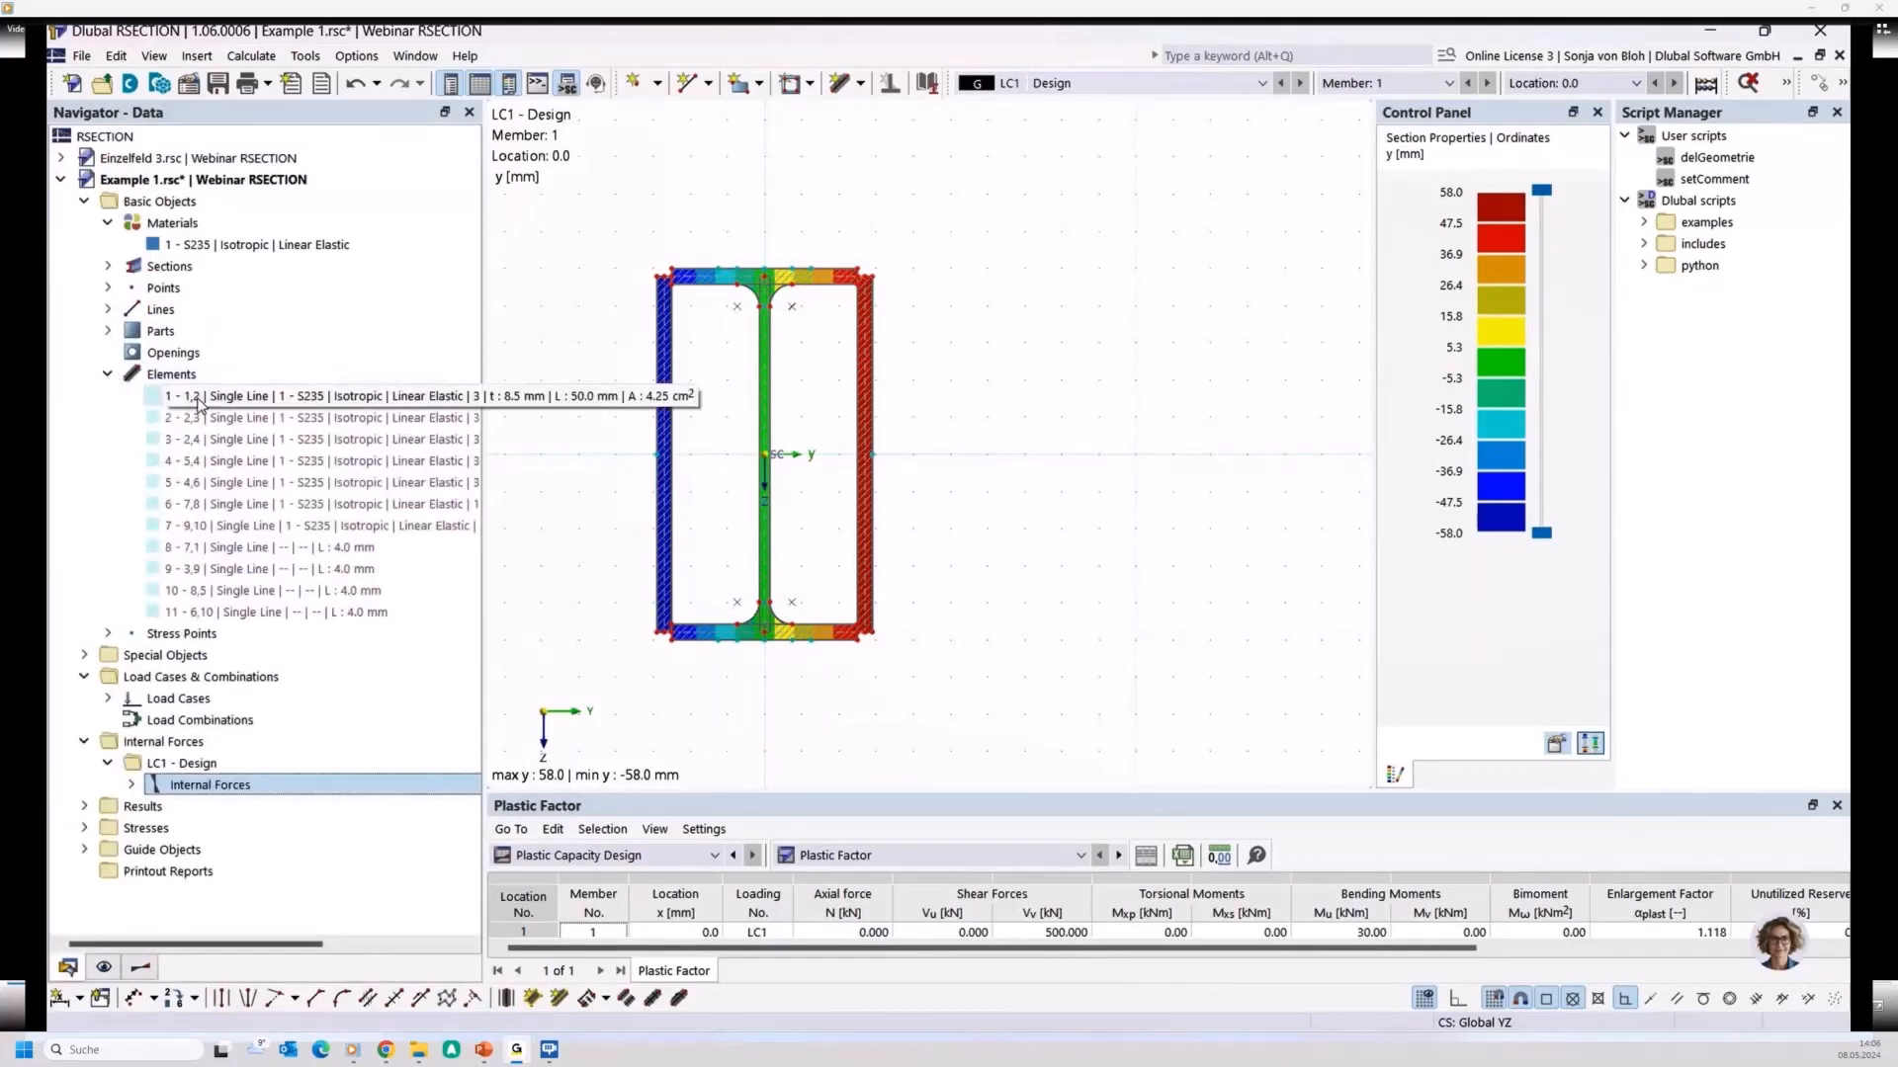
click(198, 397)
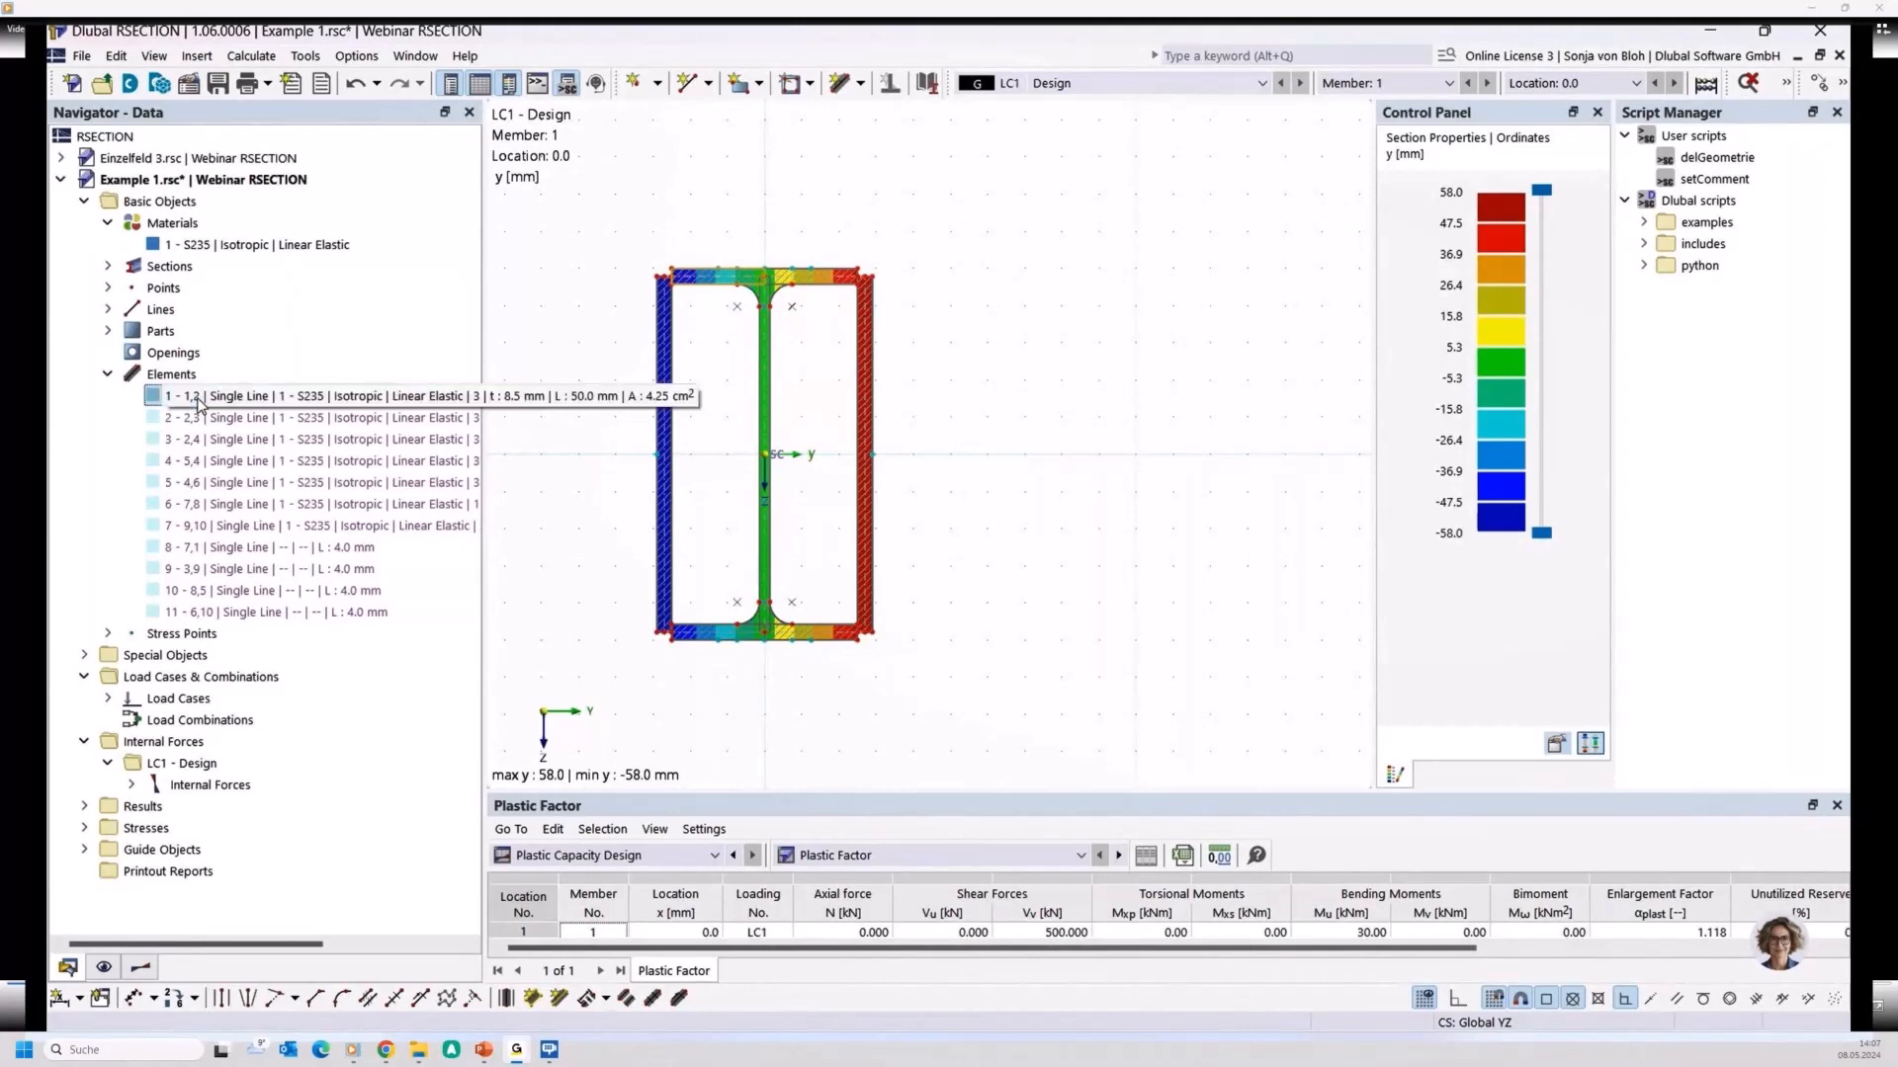
right_click(206, 204)
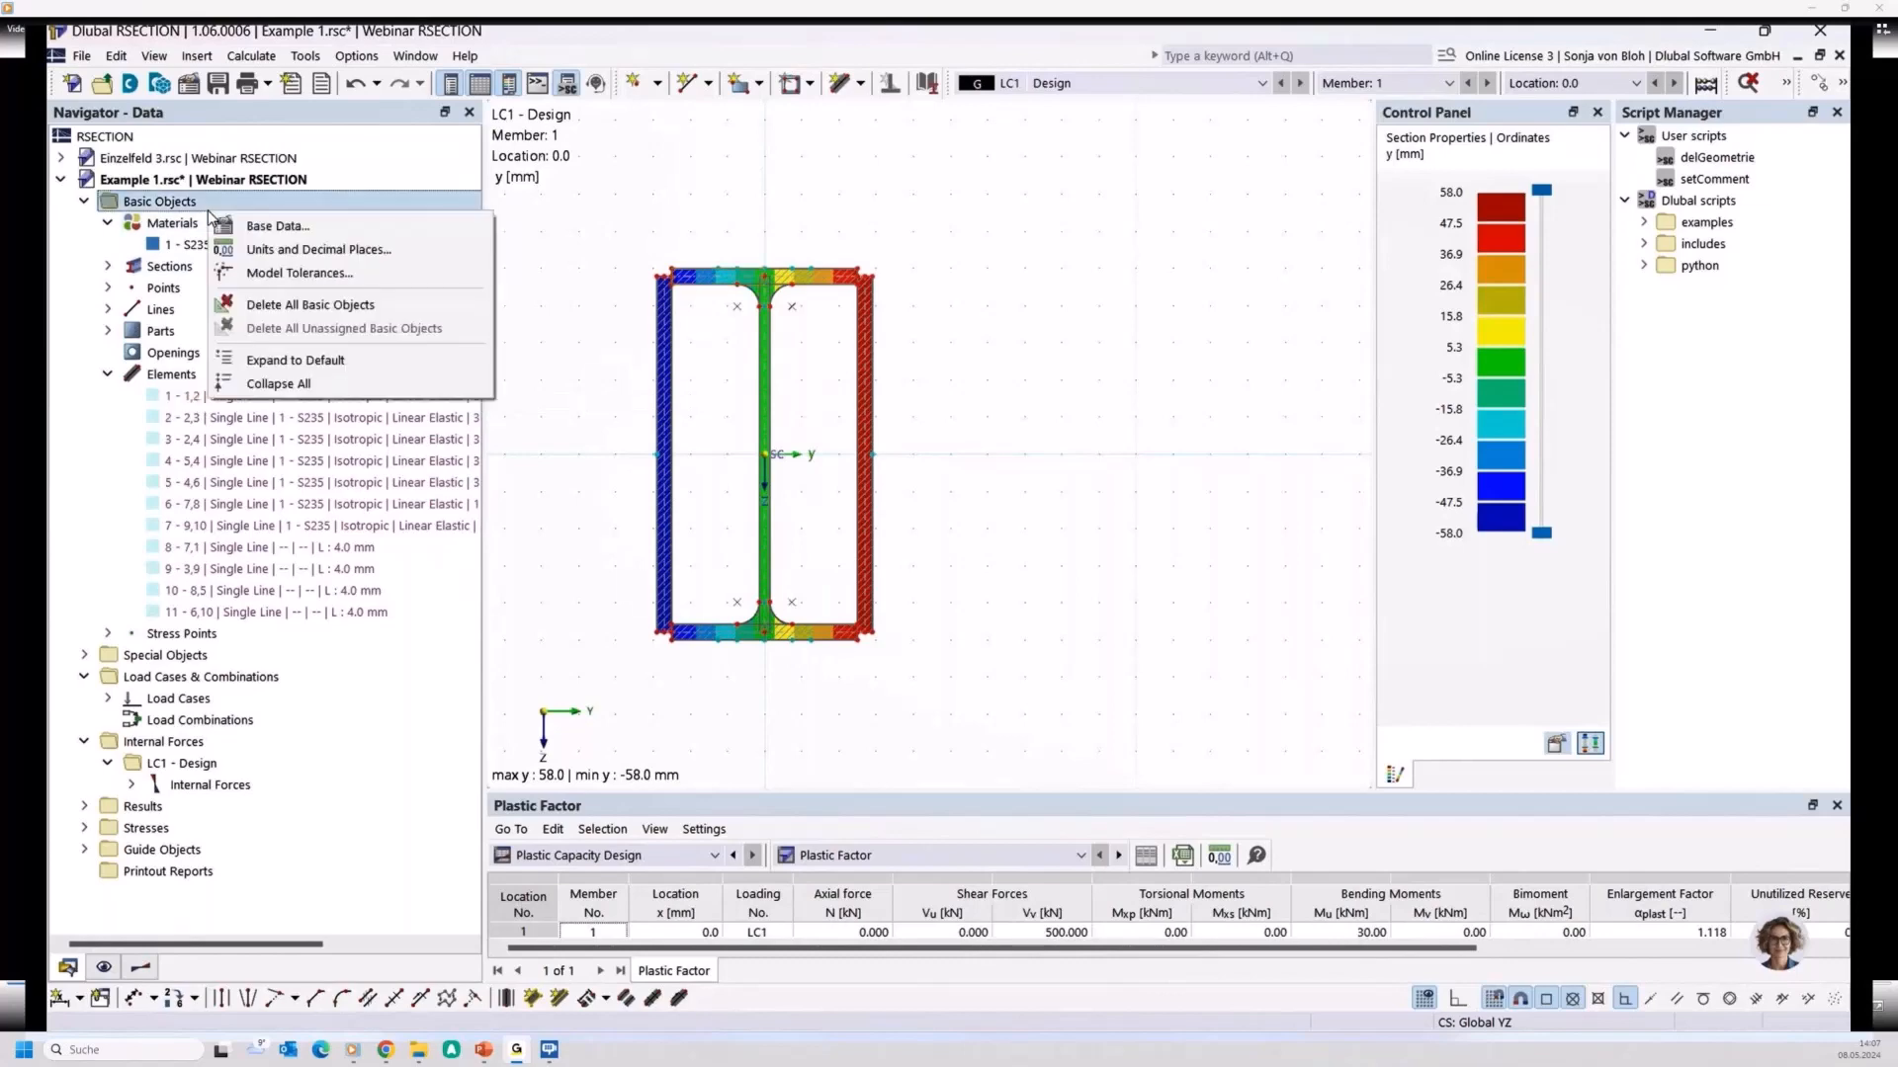
click(277, 227)
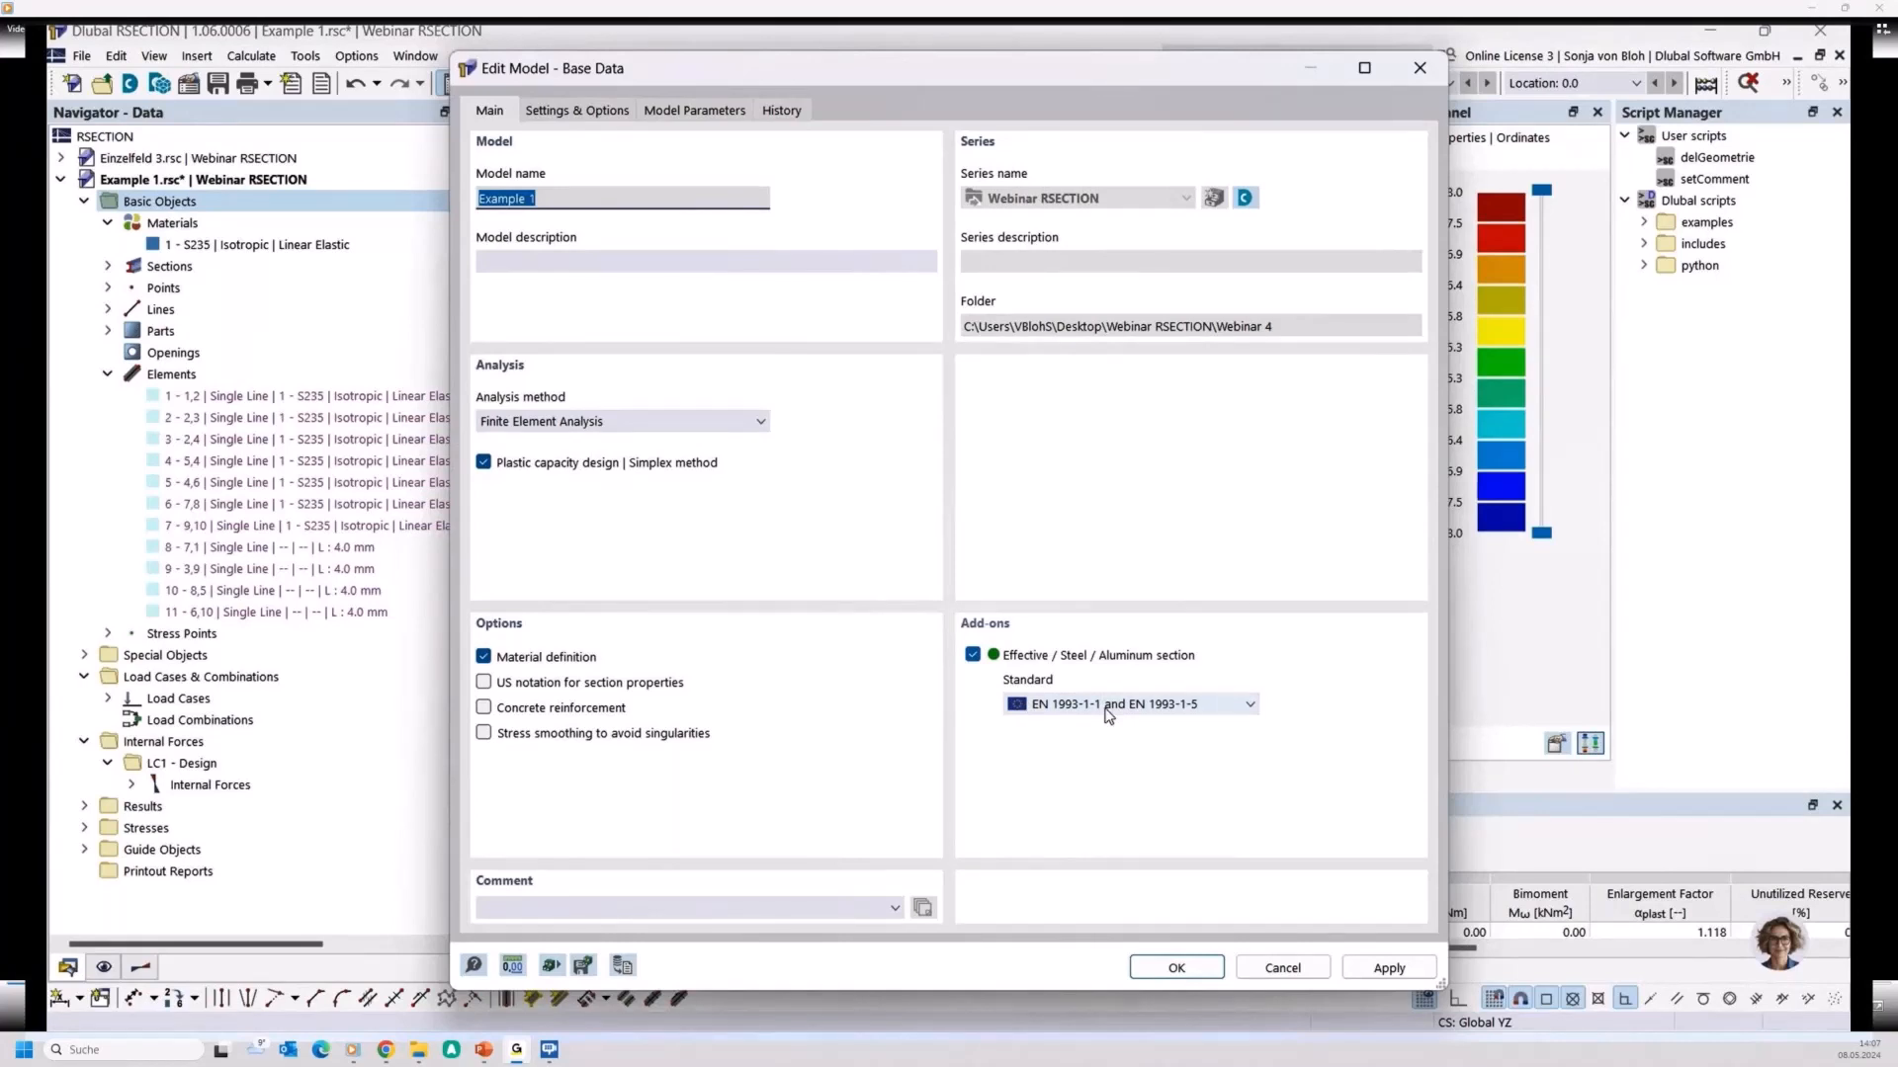
click(1259, 972)
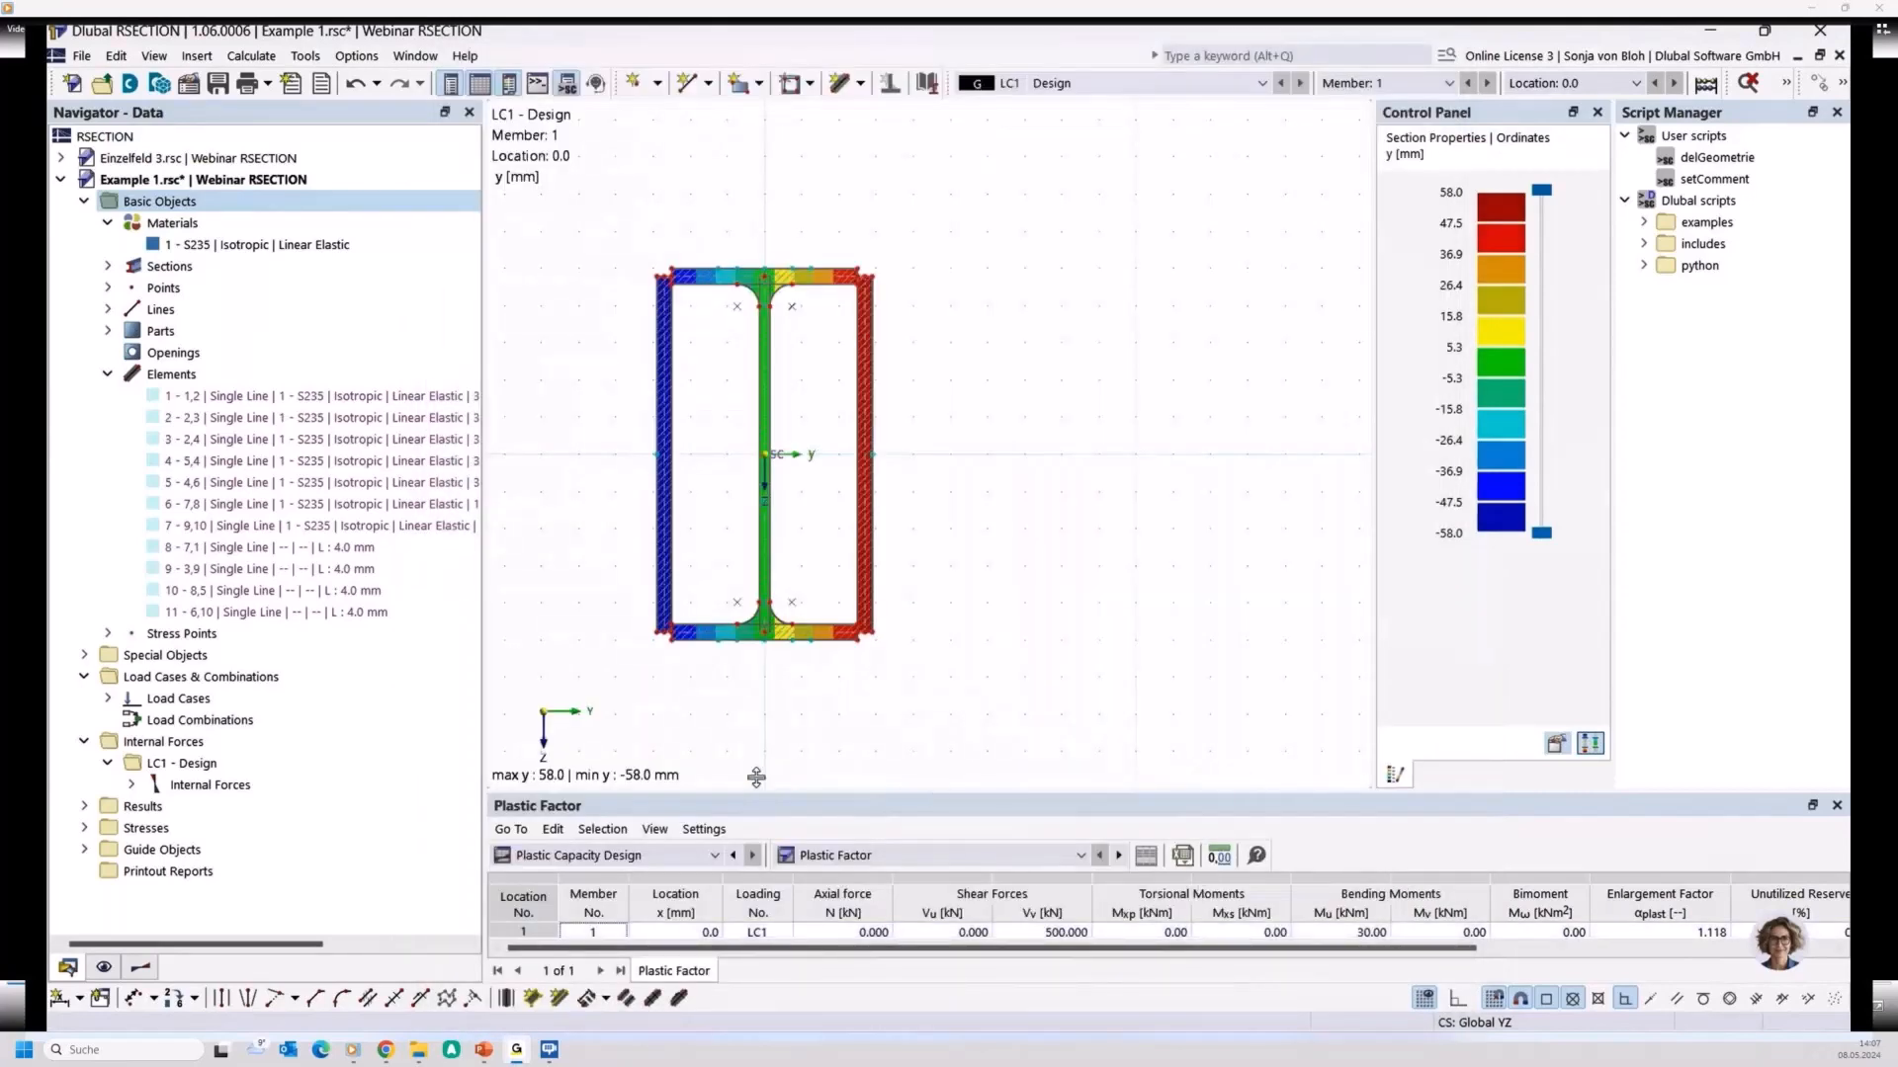
Enlarge the results table and show the section classification according to EN 1993-1-1 from the Effective Thin-Walled Analysis
drag(756, 790, 754, 644)
click(691, 707)
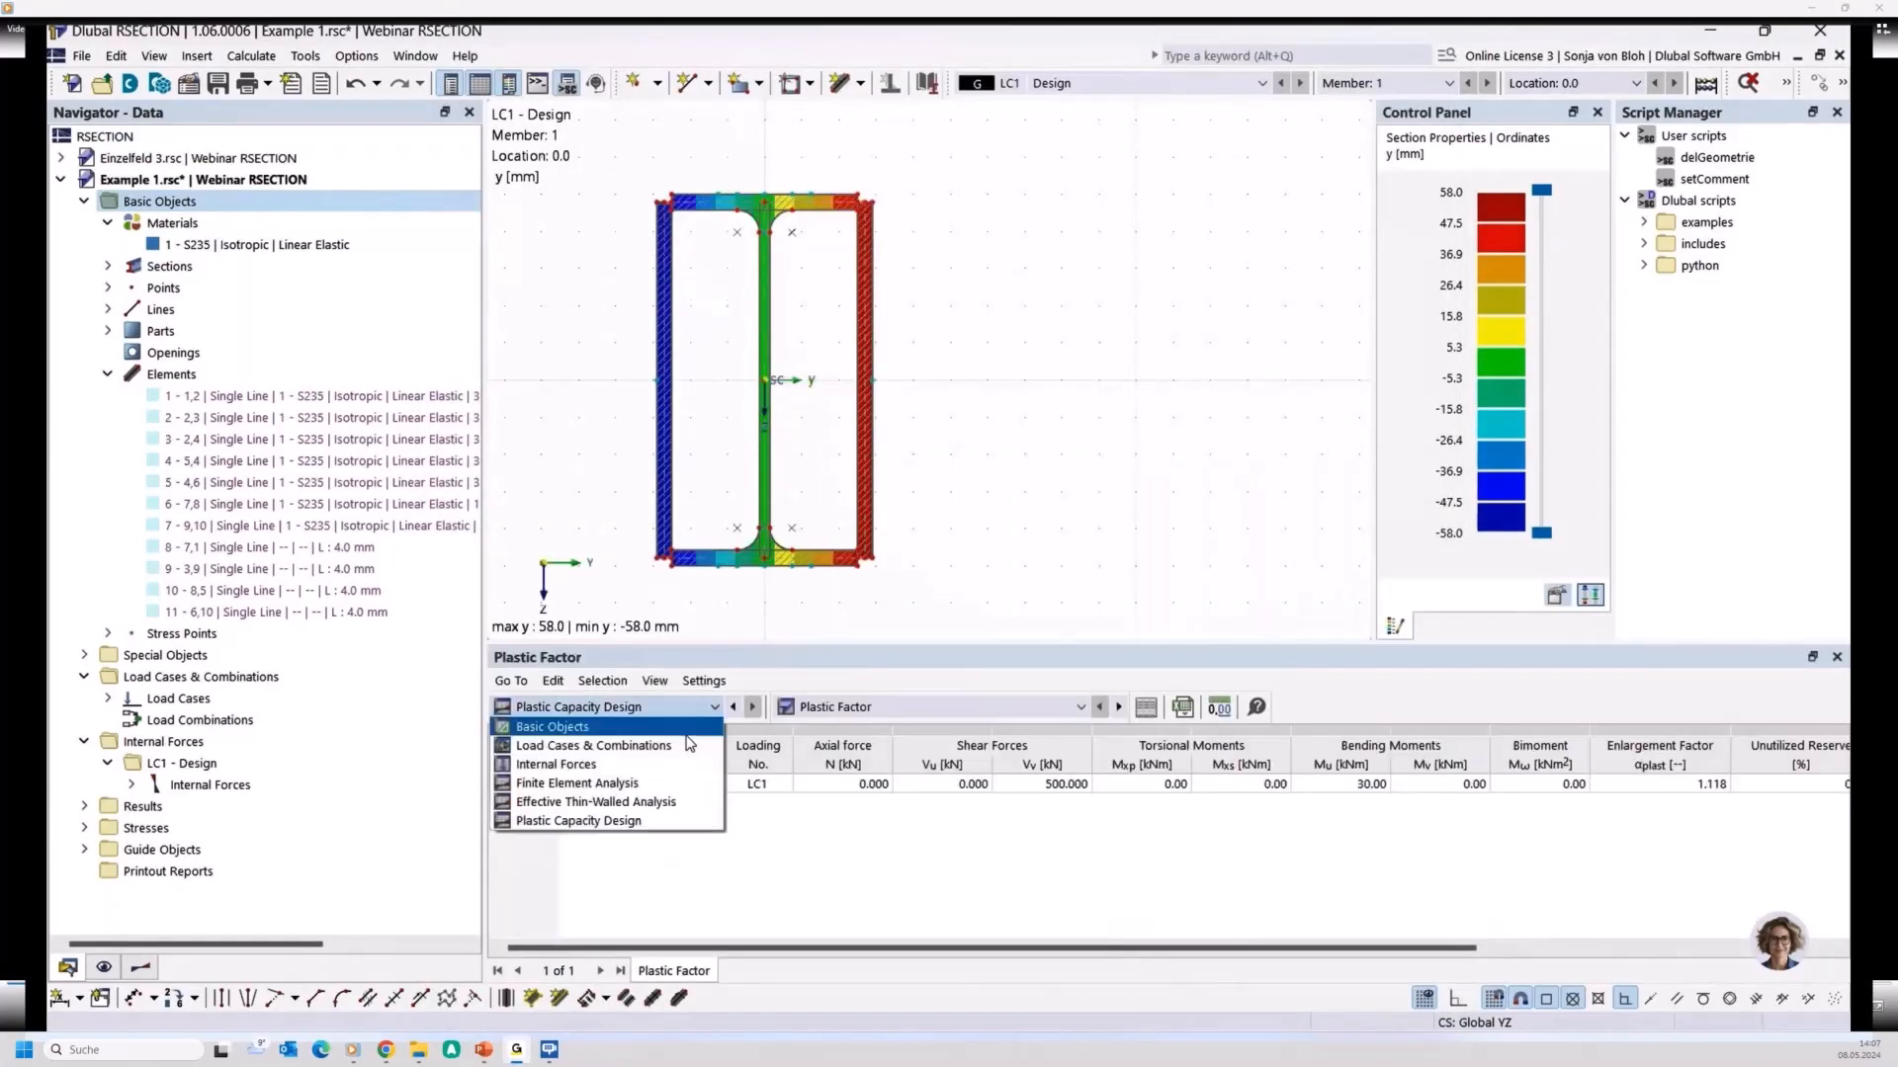
click(579, 803)
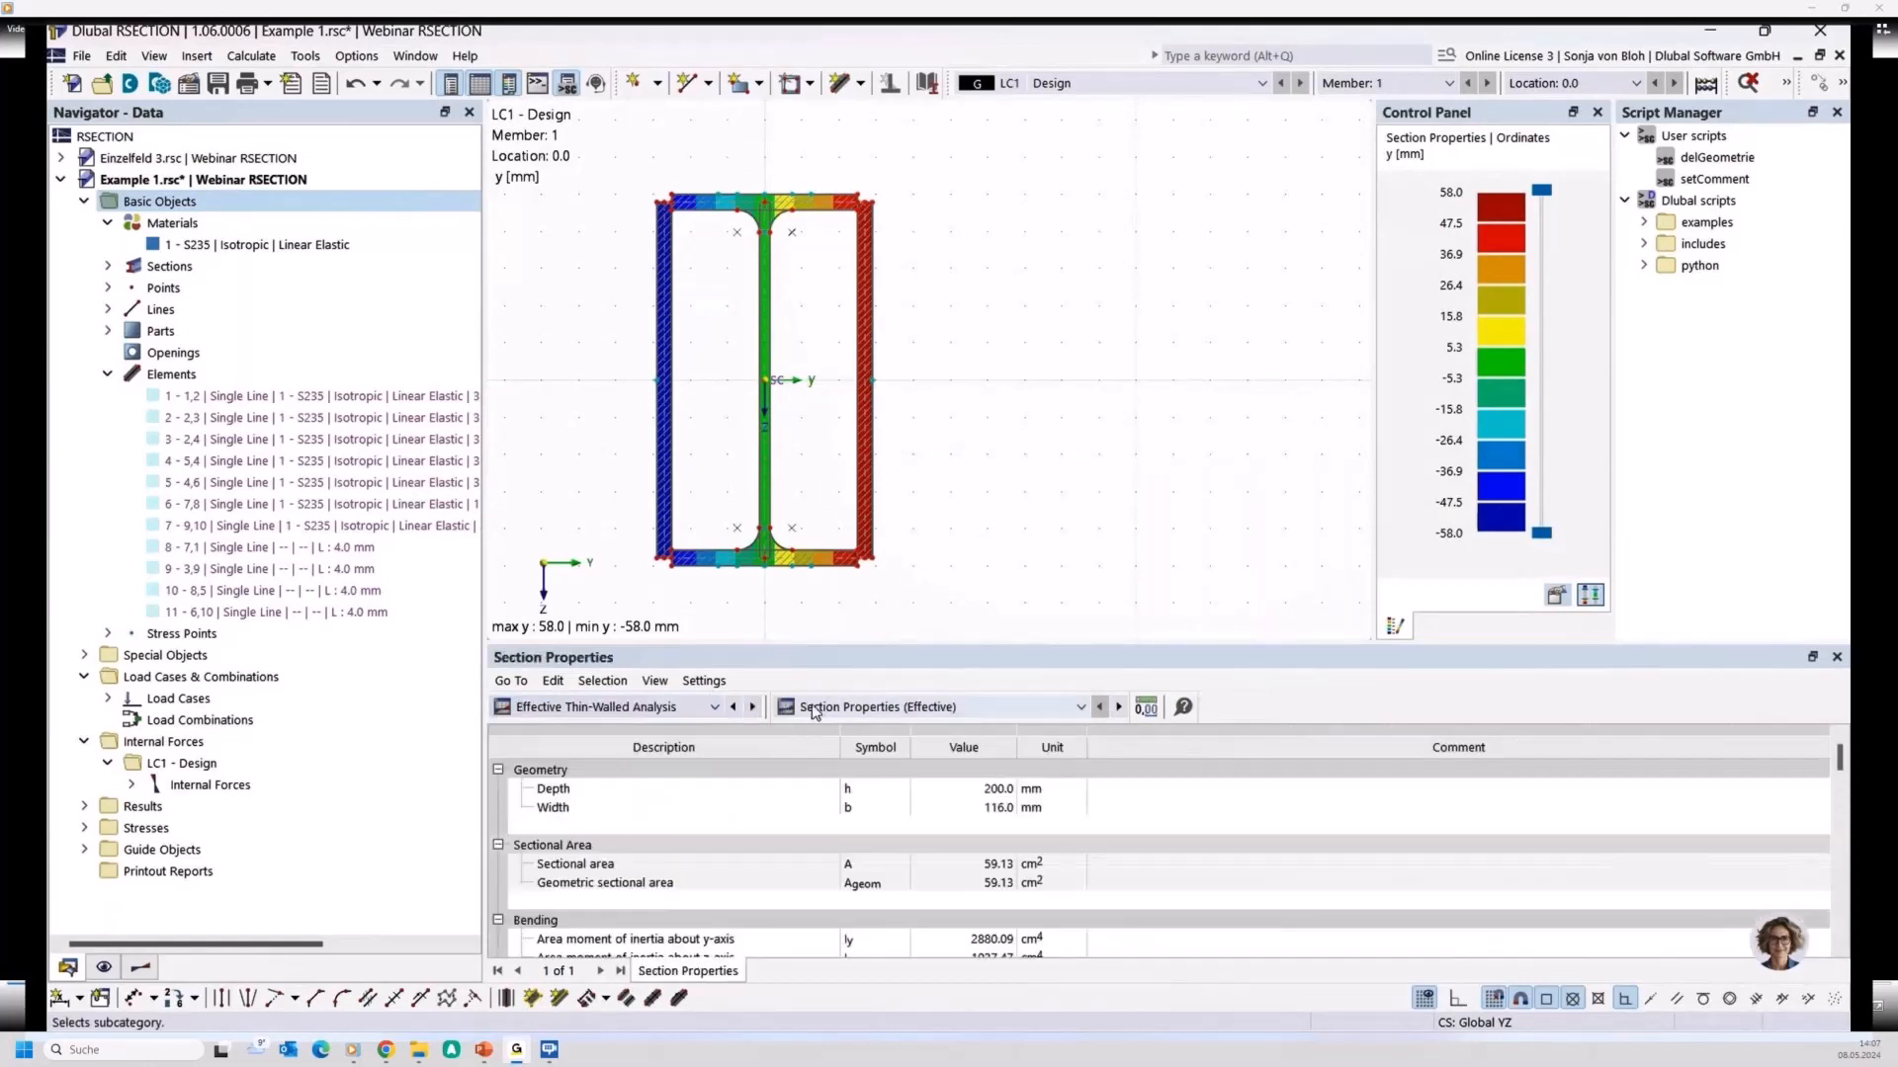
click(983, 702)
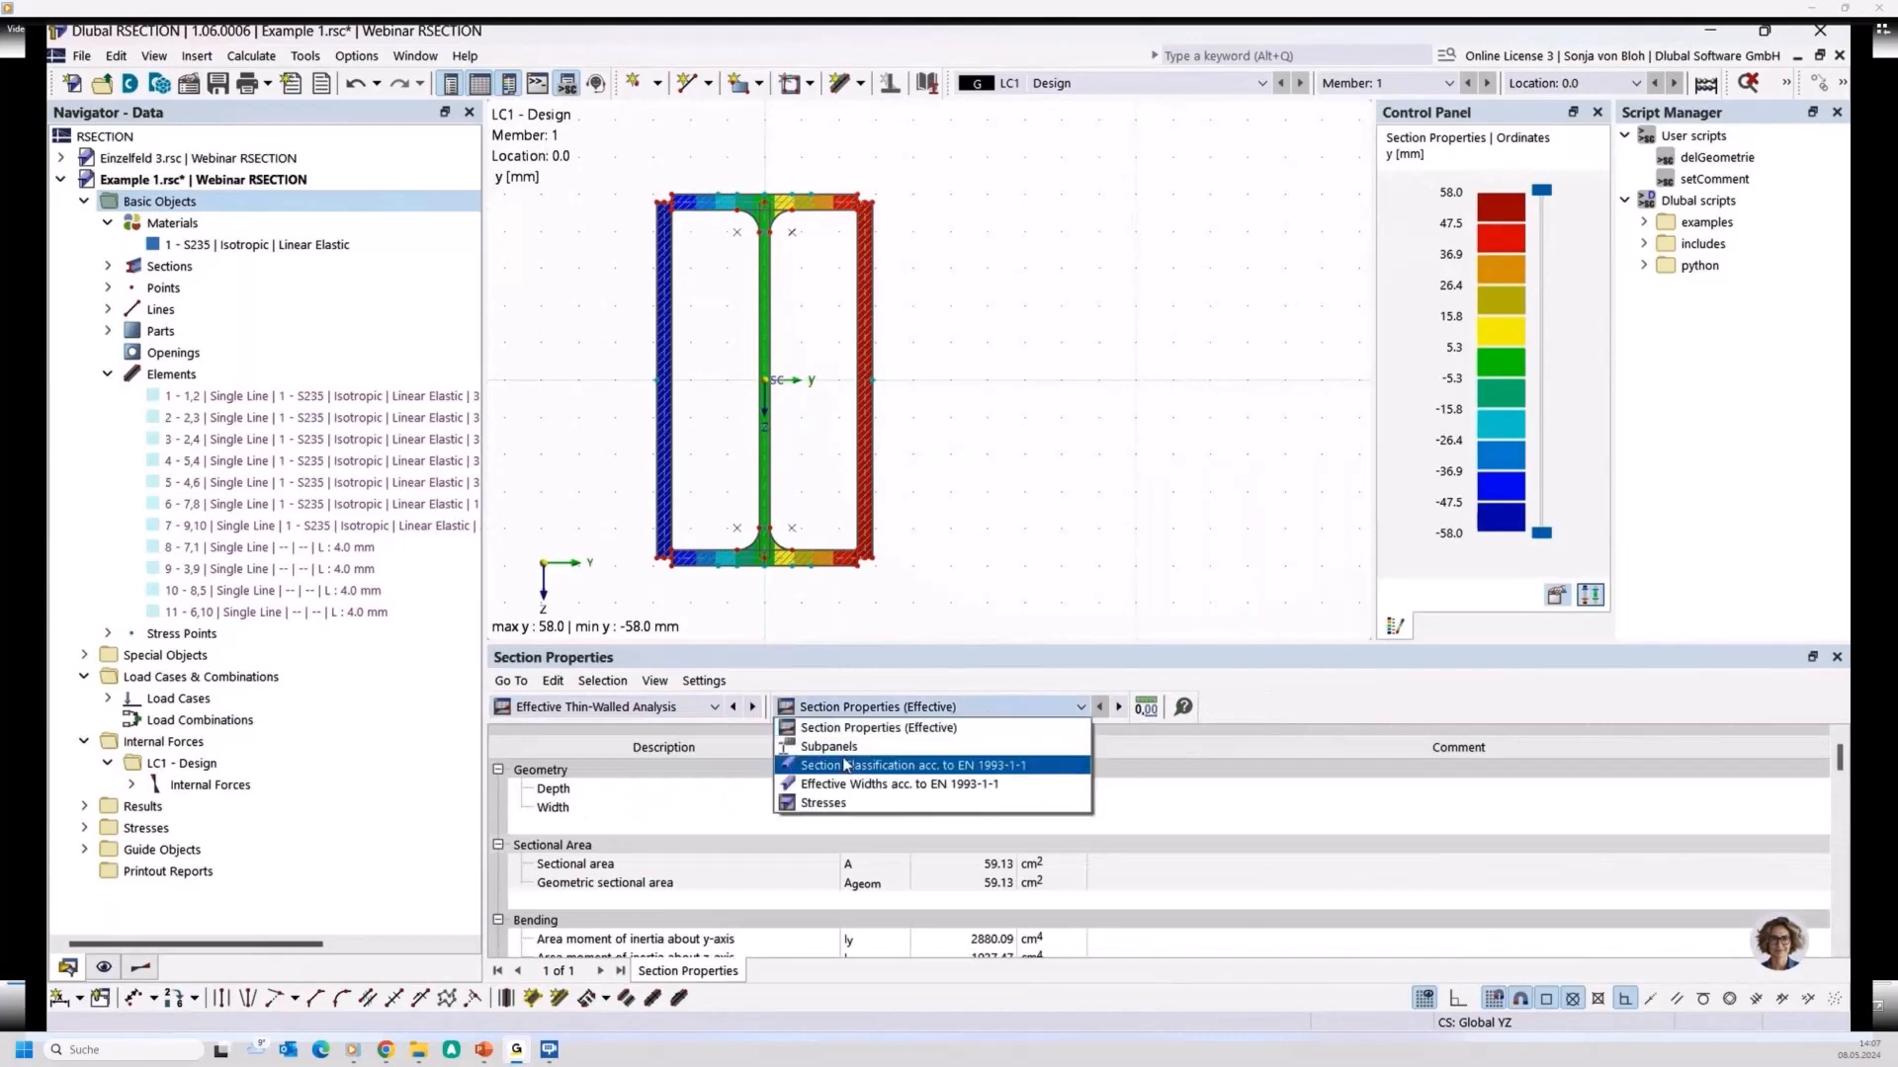
click(845, 767)
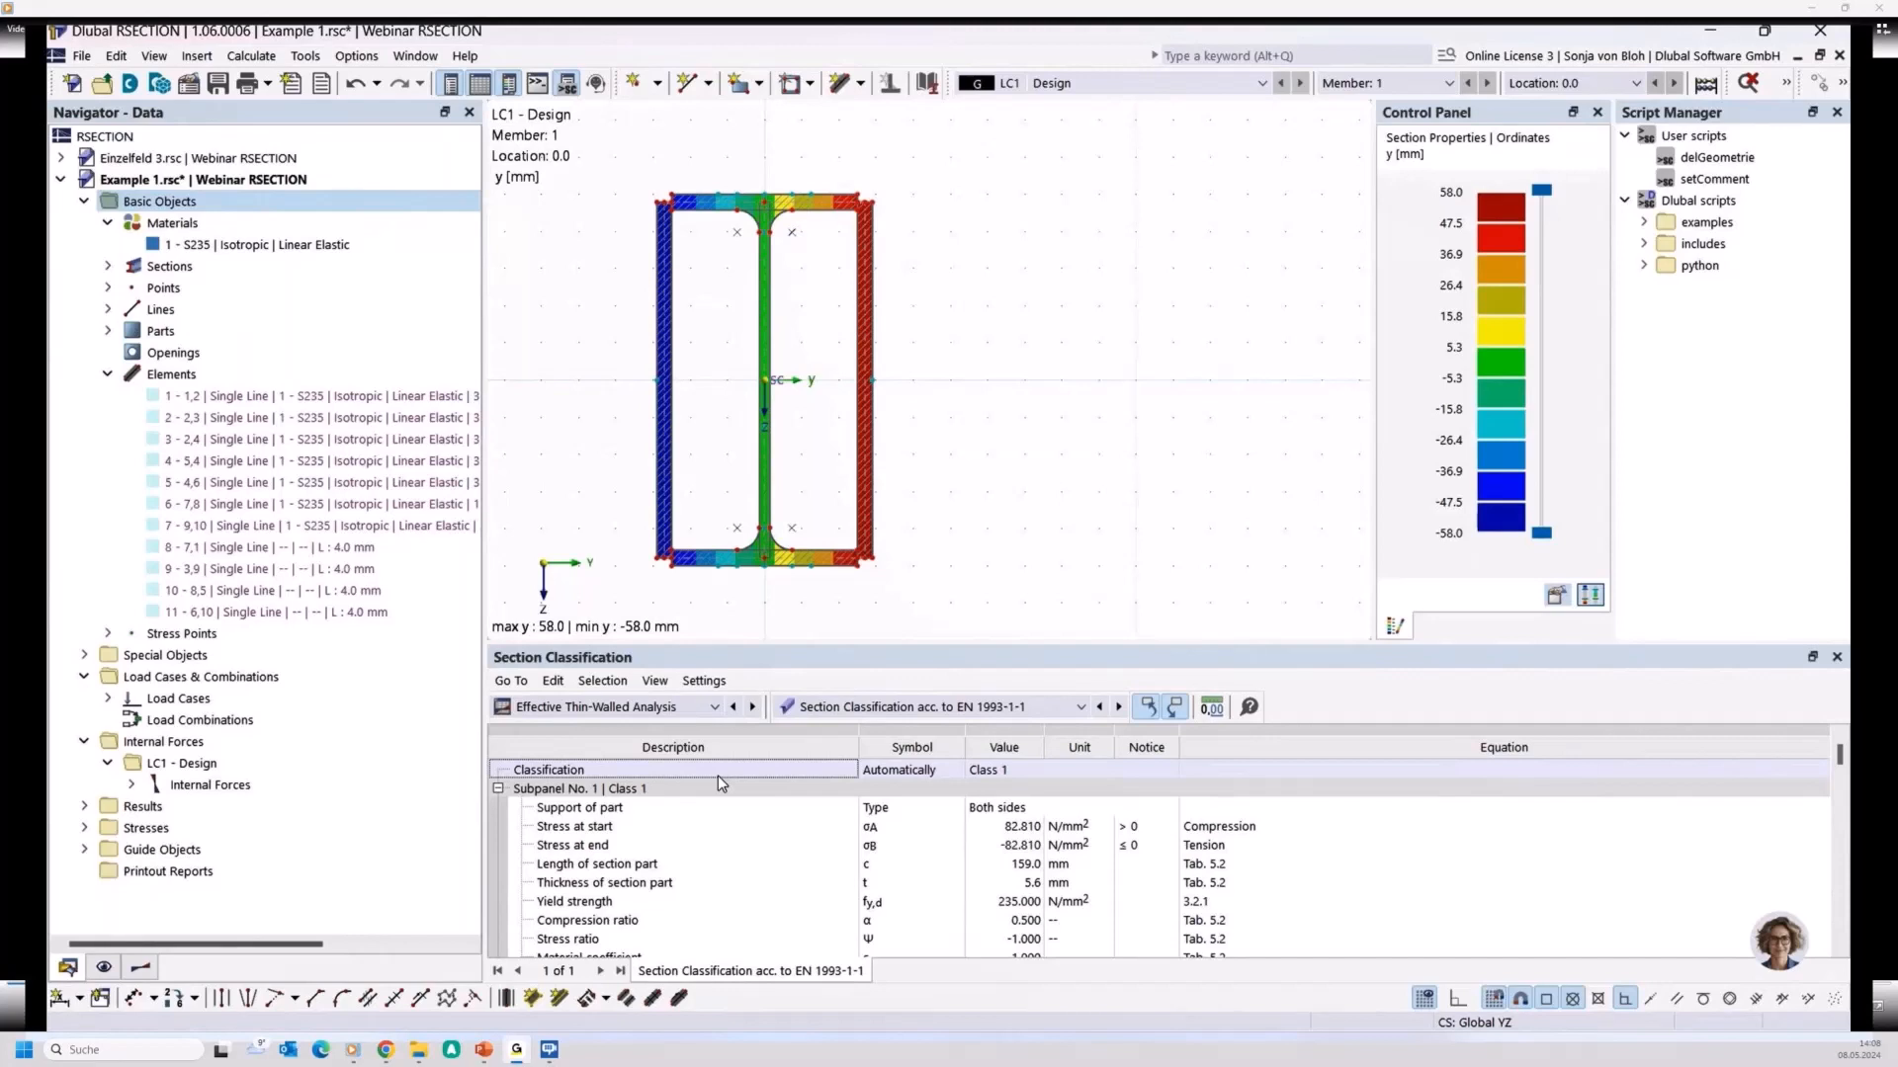
Review the Finite Element Analysis stresses by loading and locate the governing von Mises stress point in the section
click(714, 707)
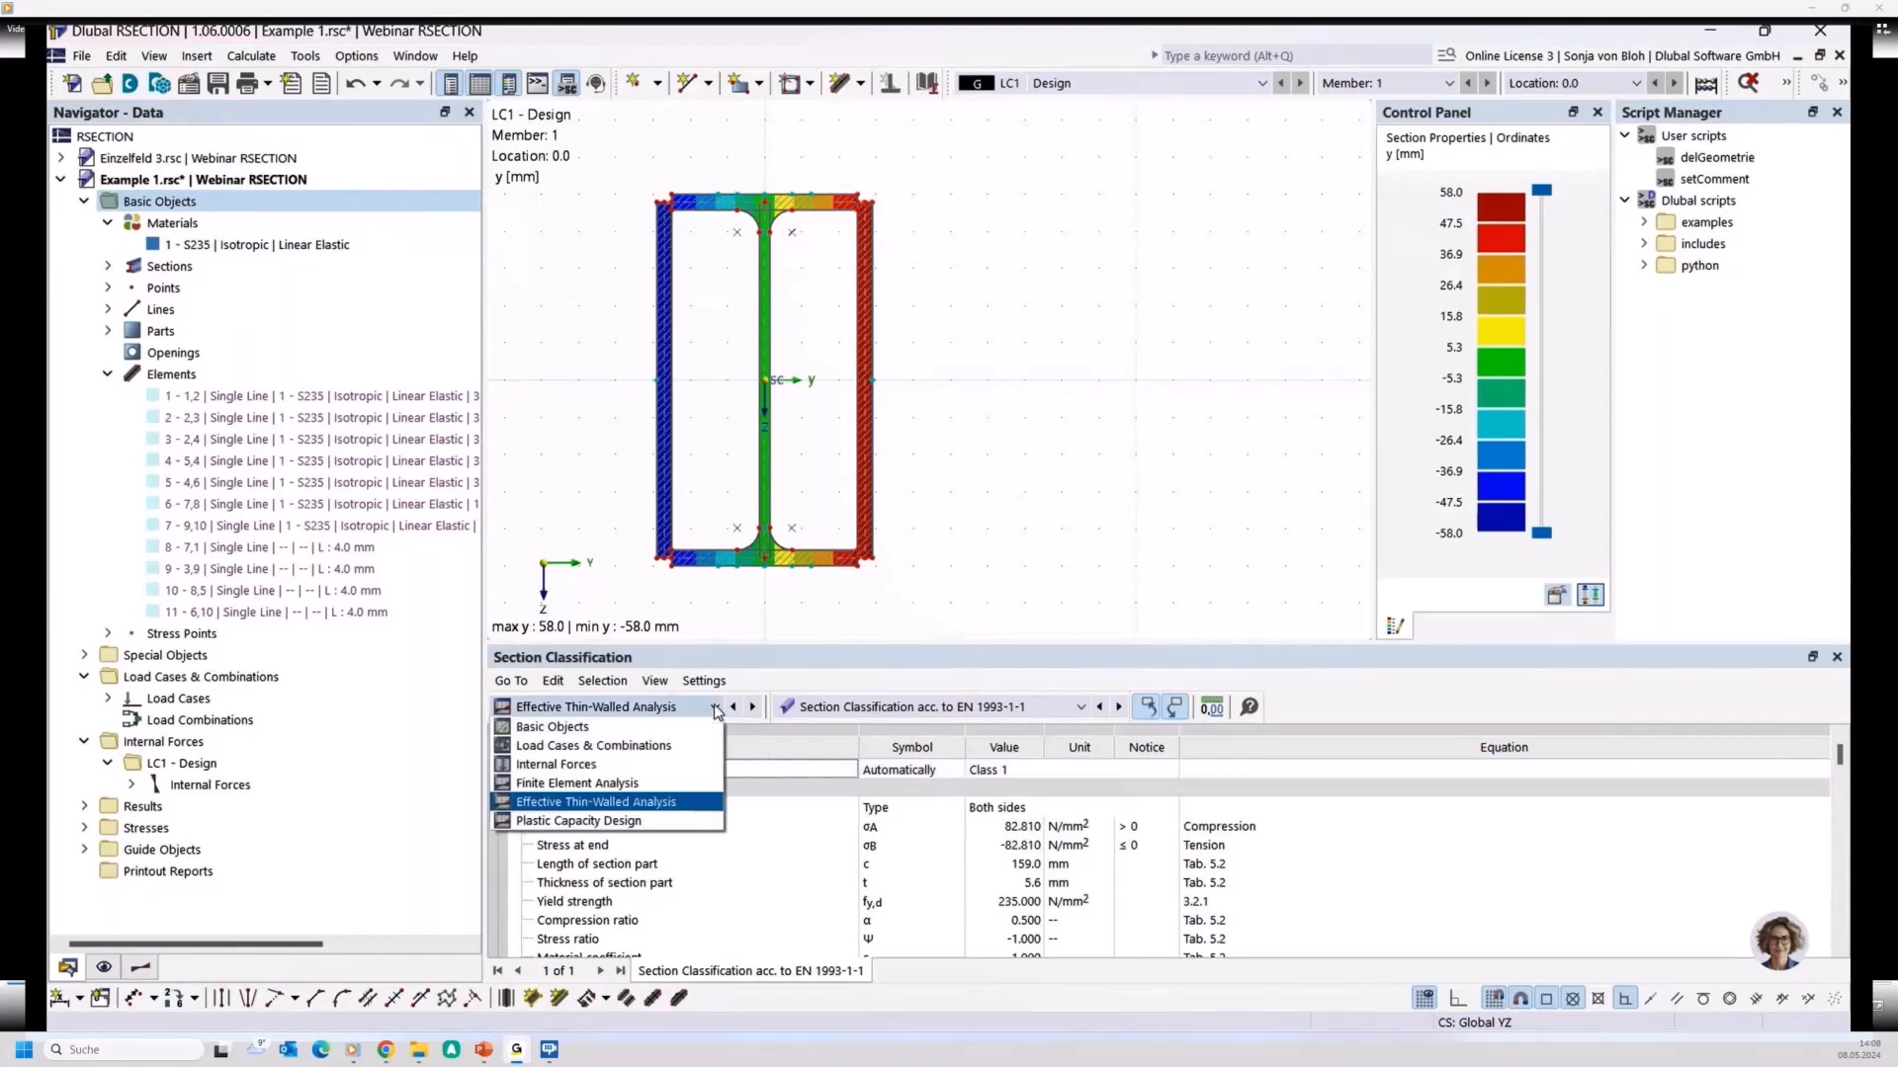
click(636, 786)
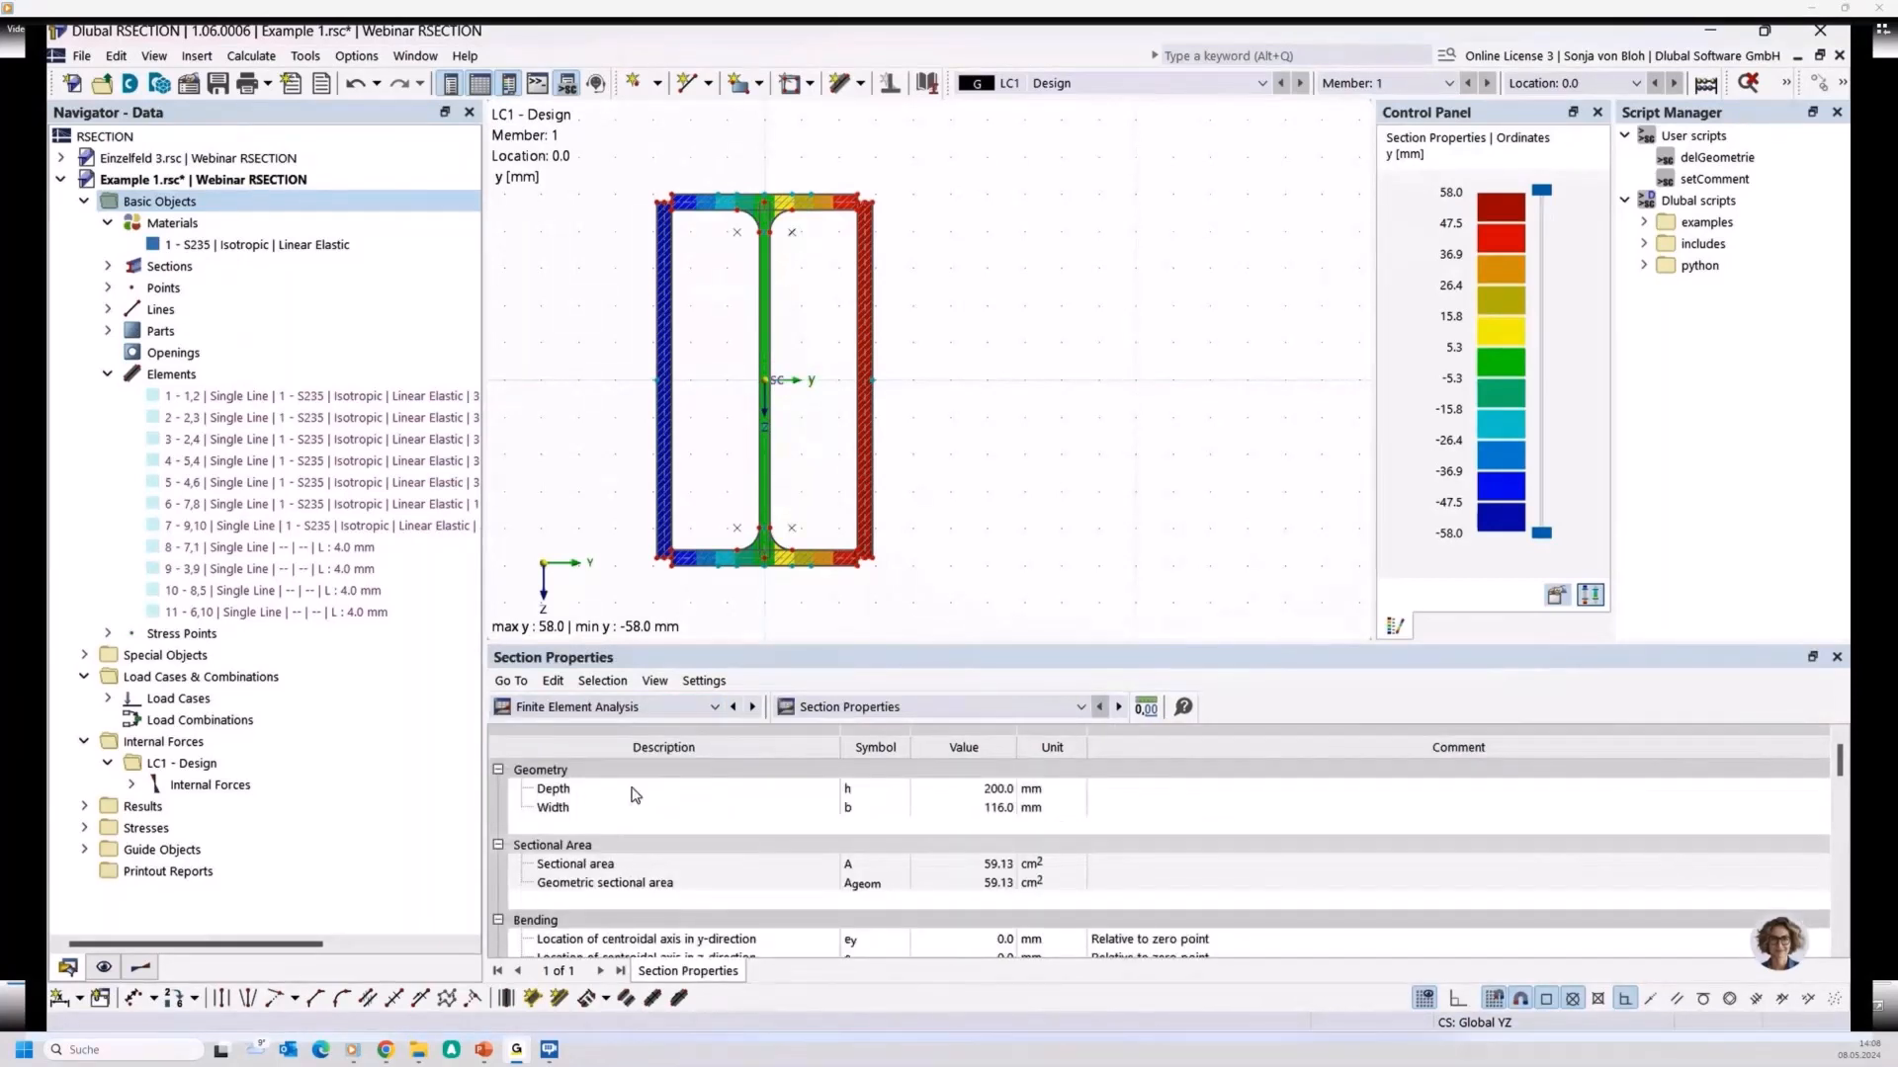
click(929, 707)
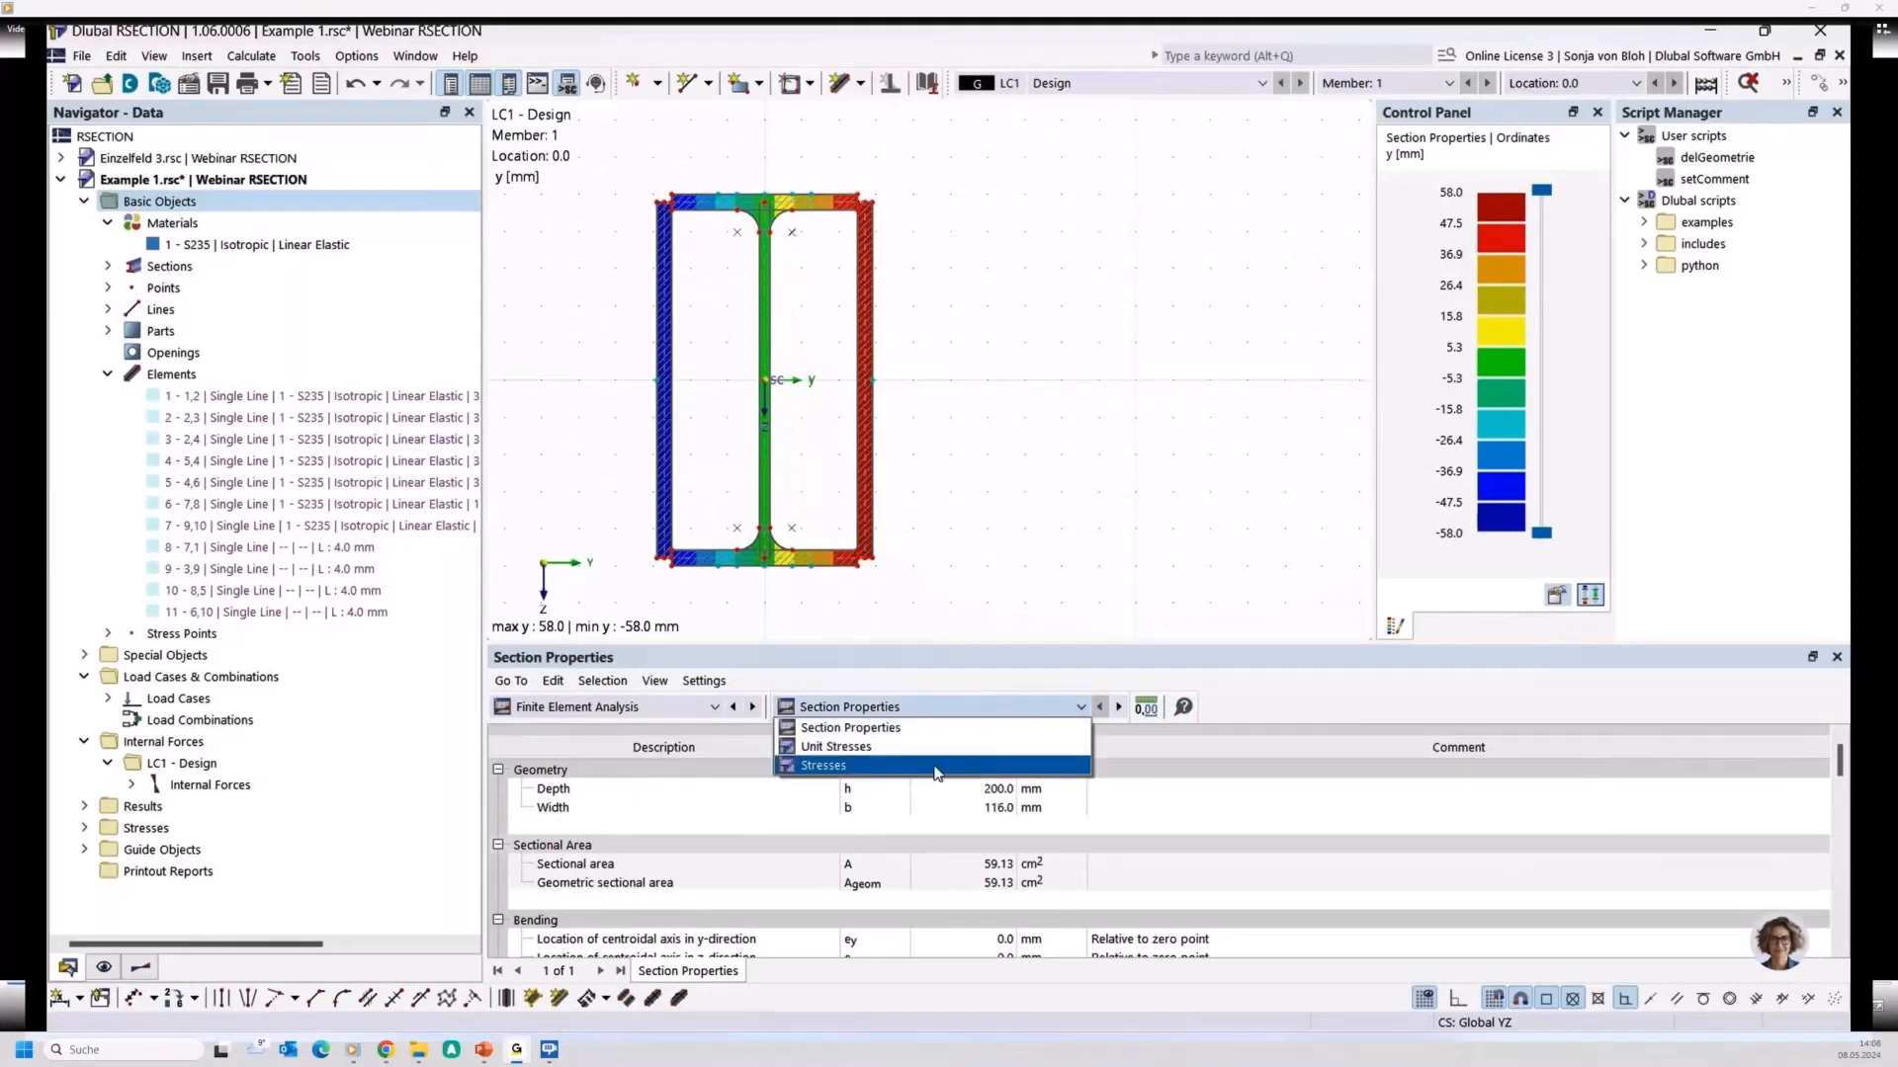
click(936, 767)
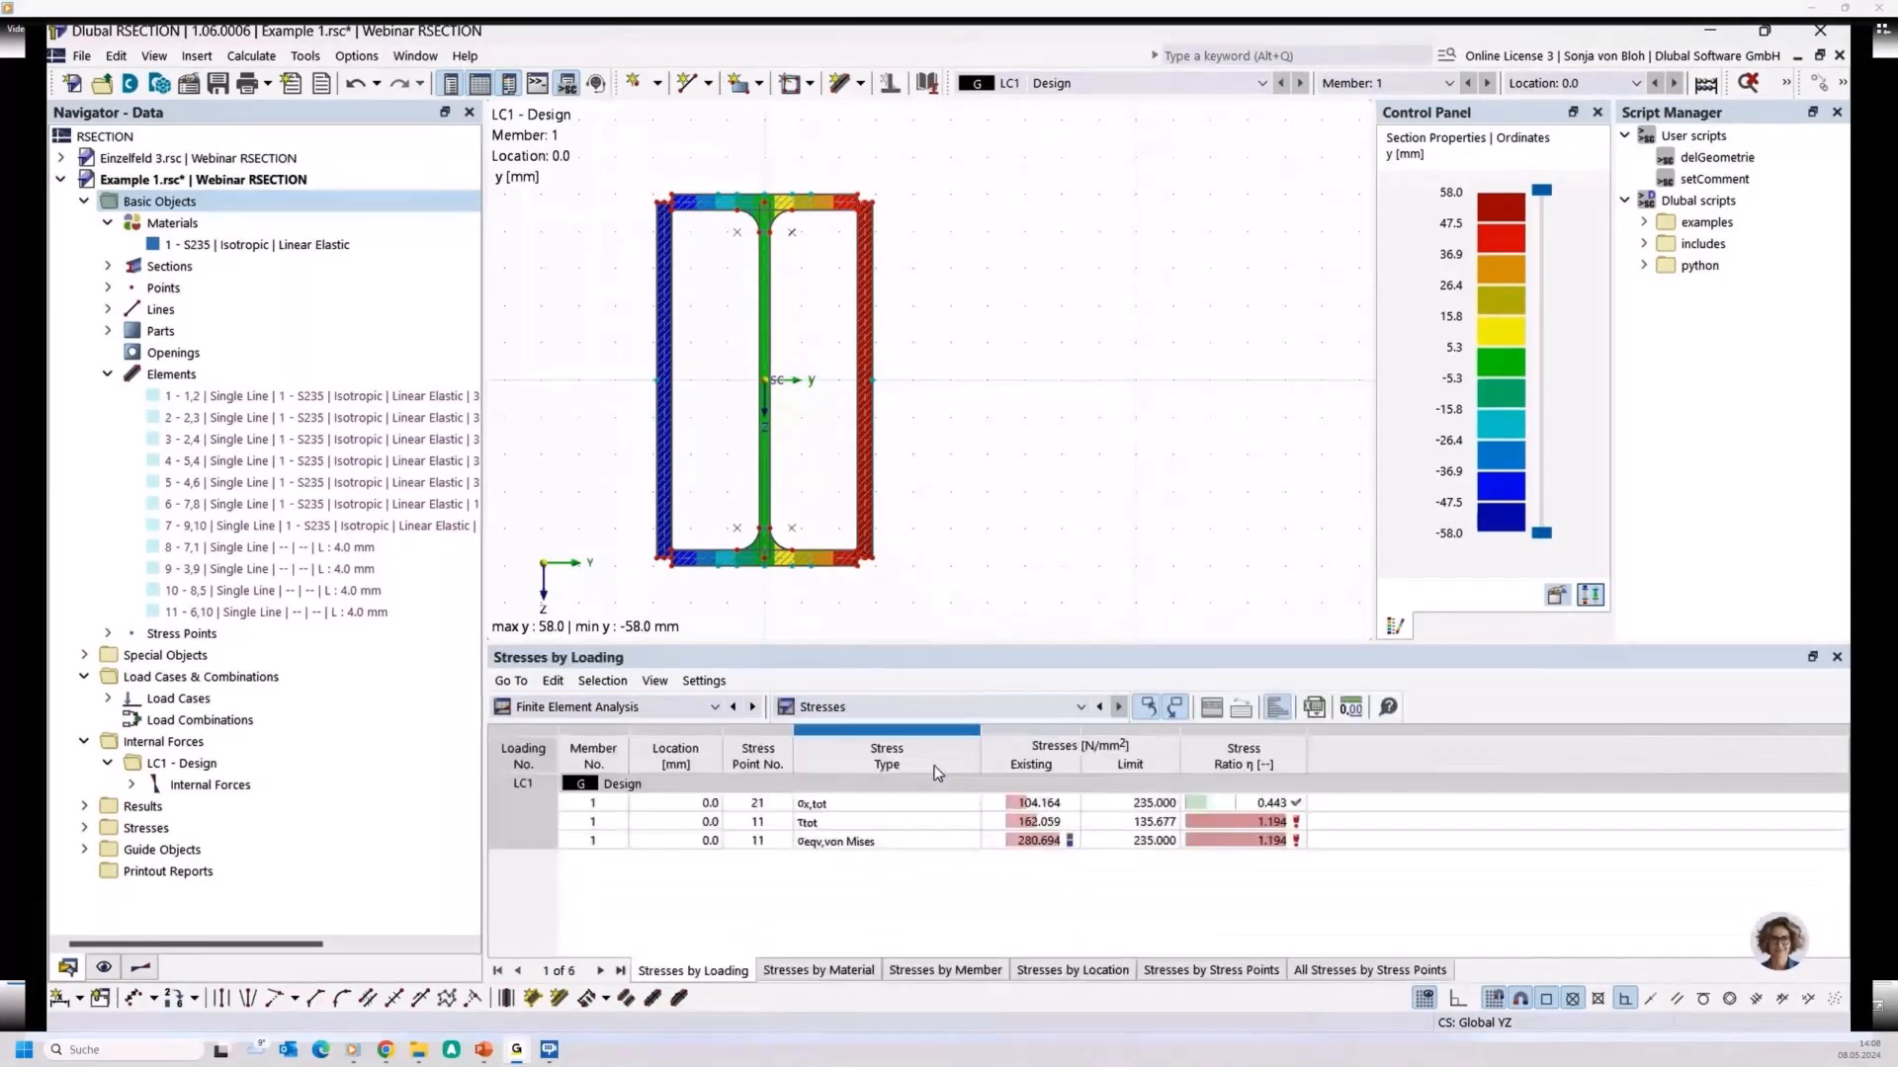
click(891, 843)
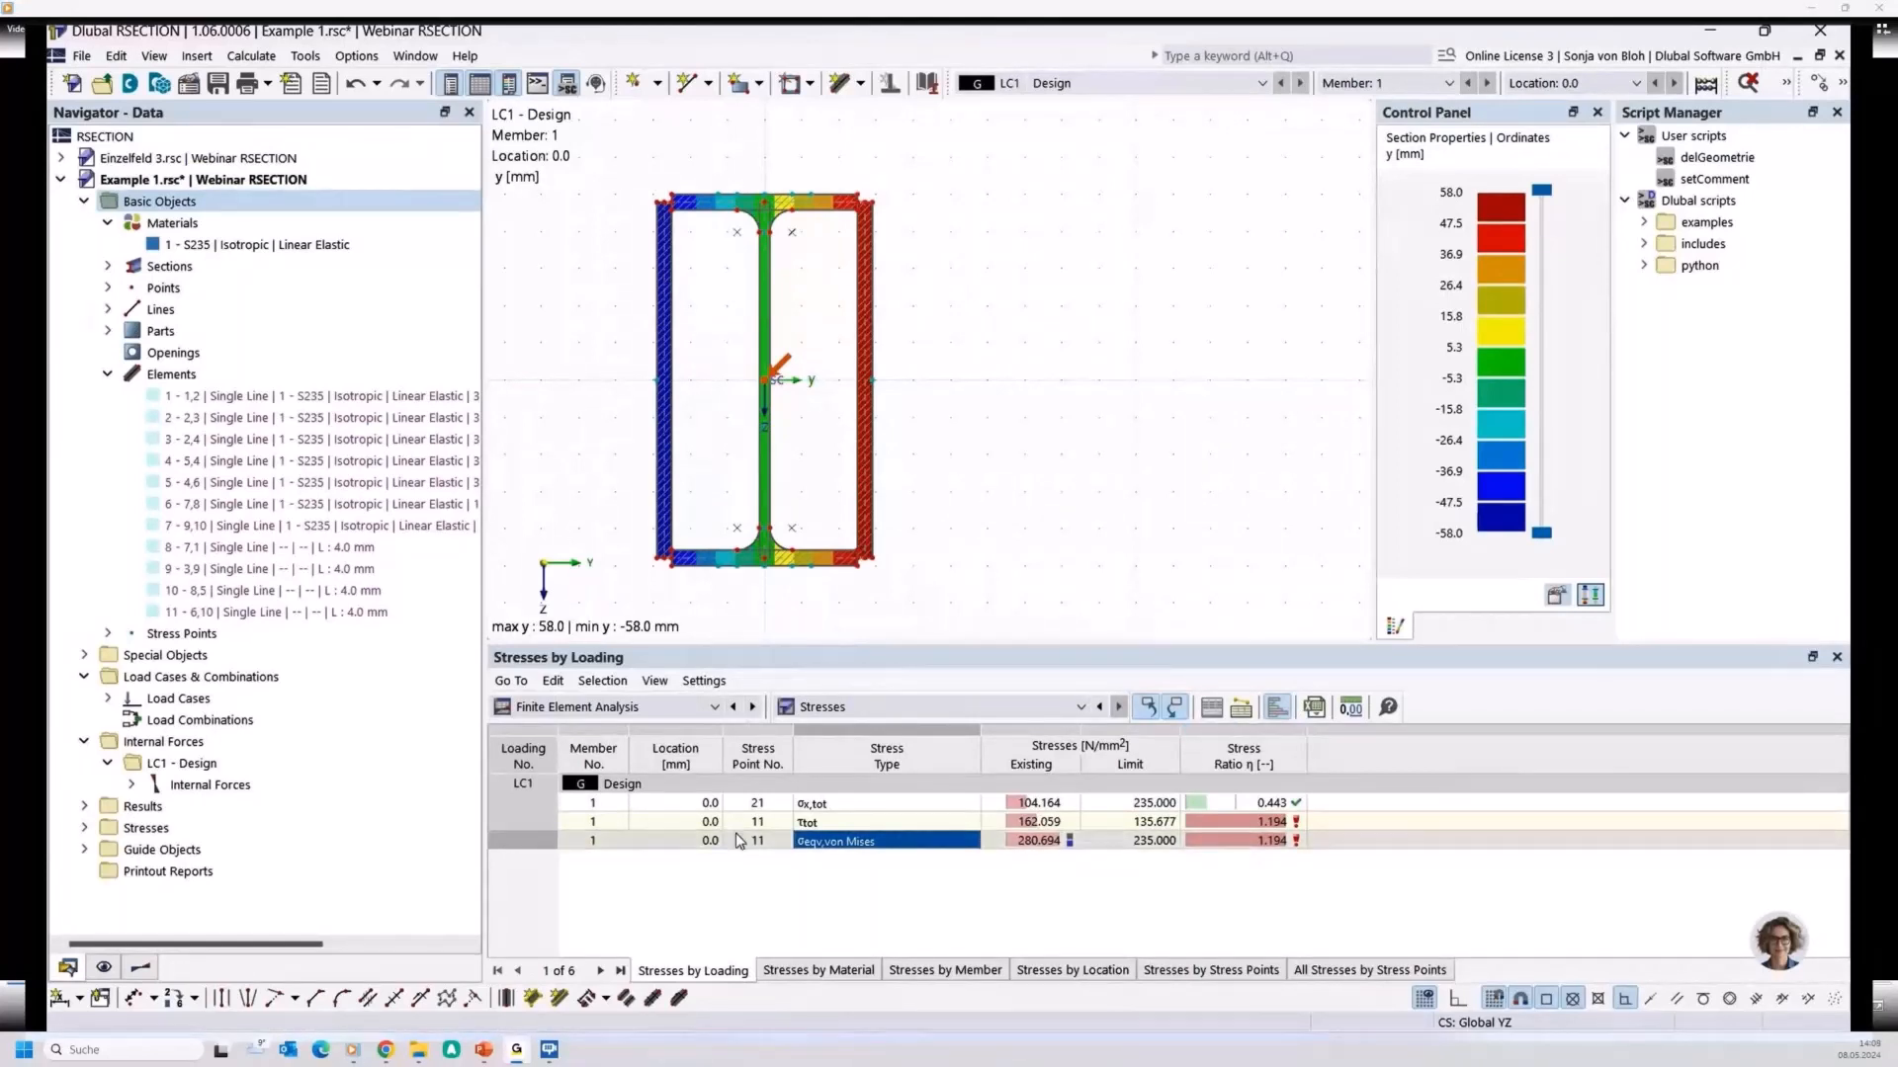
Review the Plastic Capacity Design results and inspect the plastic enlargement factor for load case LC1
click(712, 707)
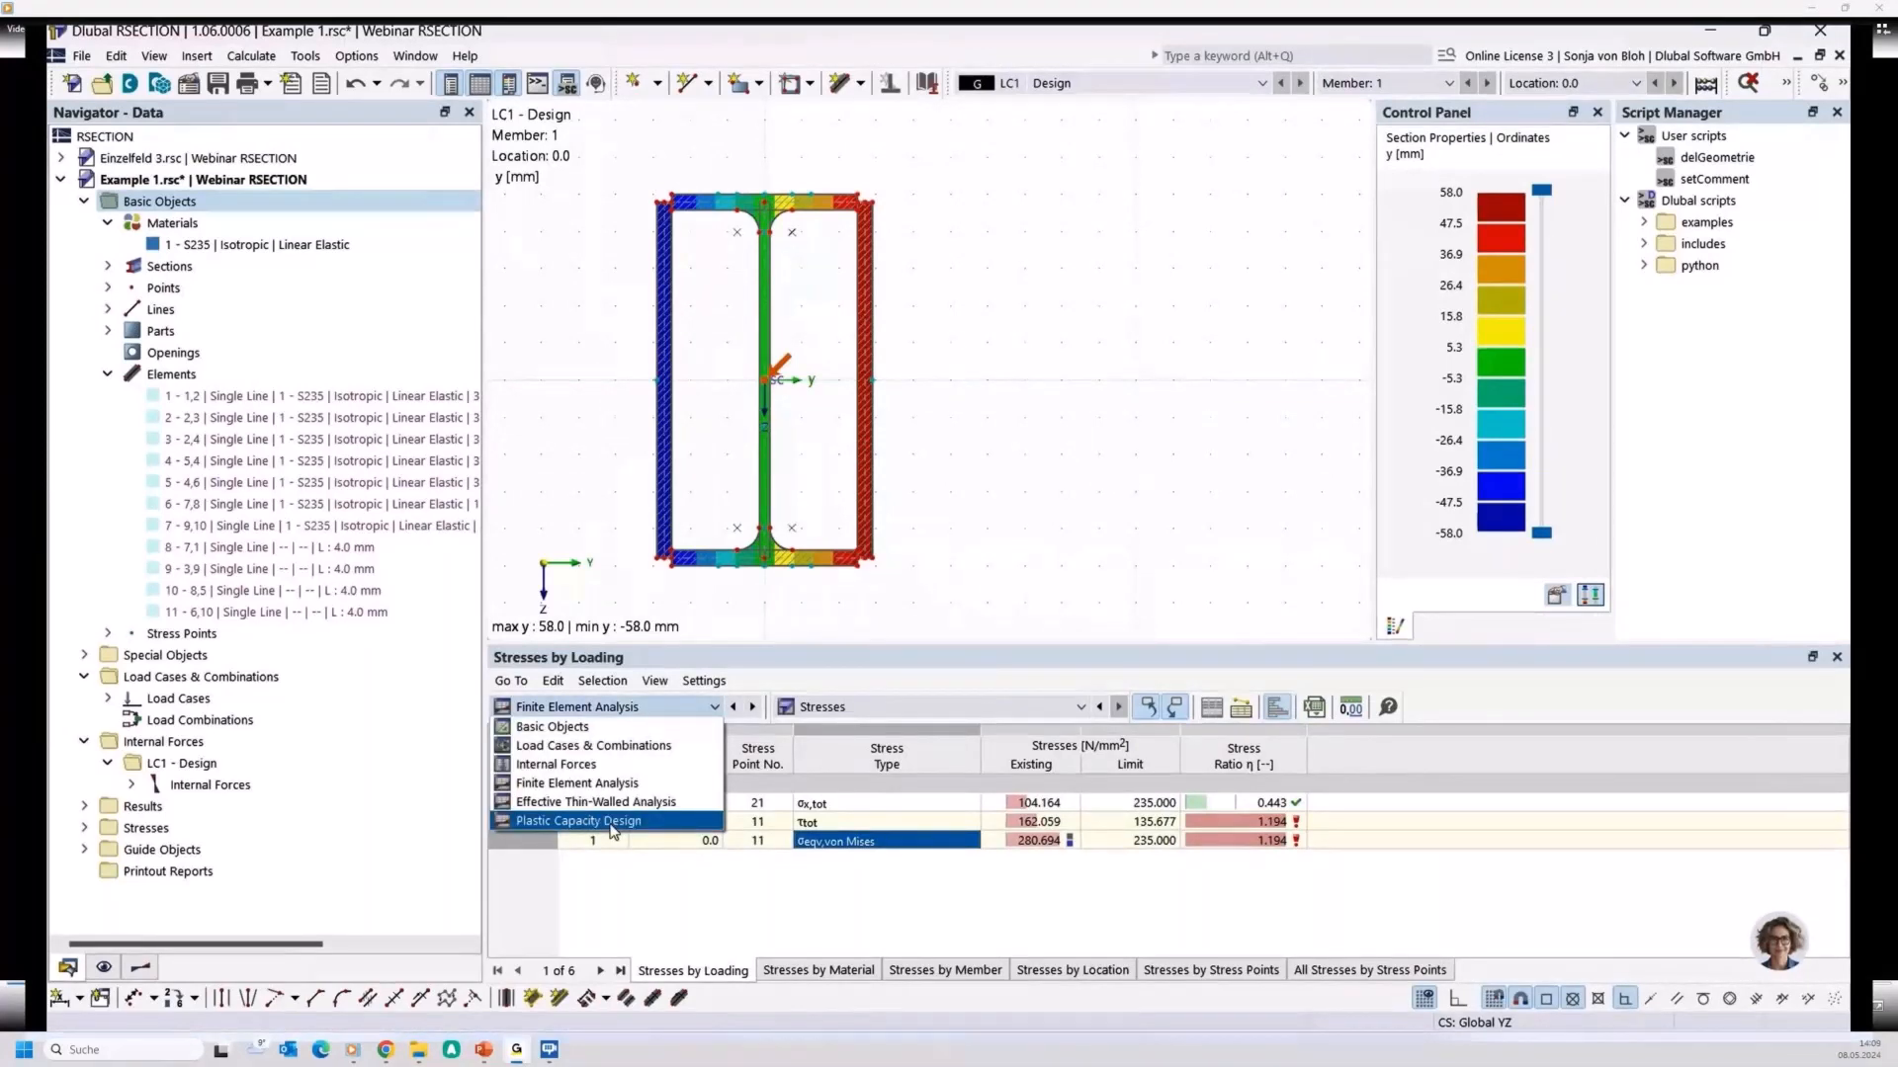
click(612, 828)
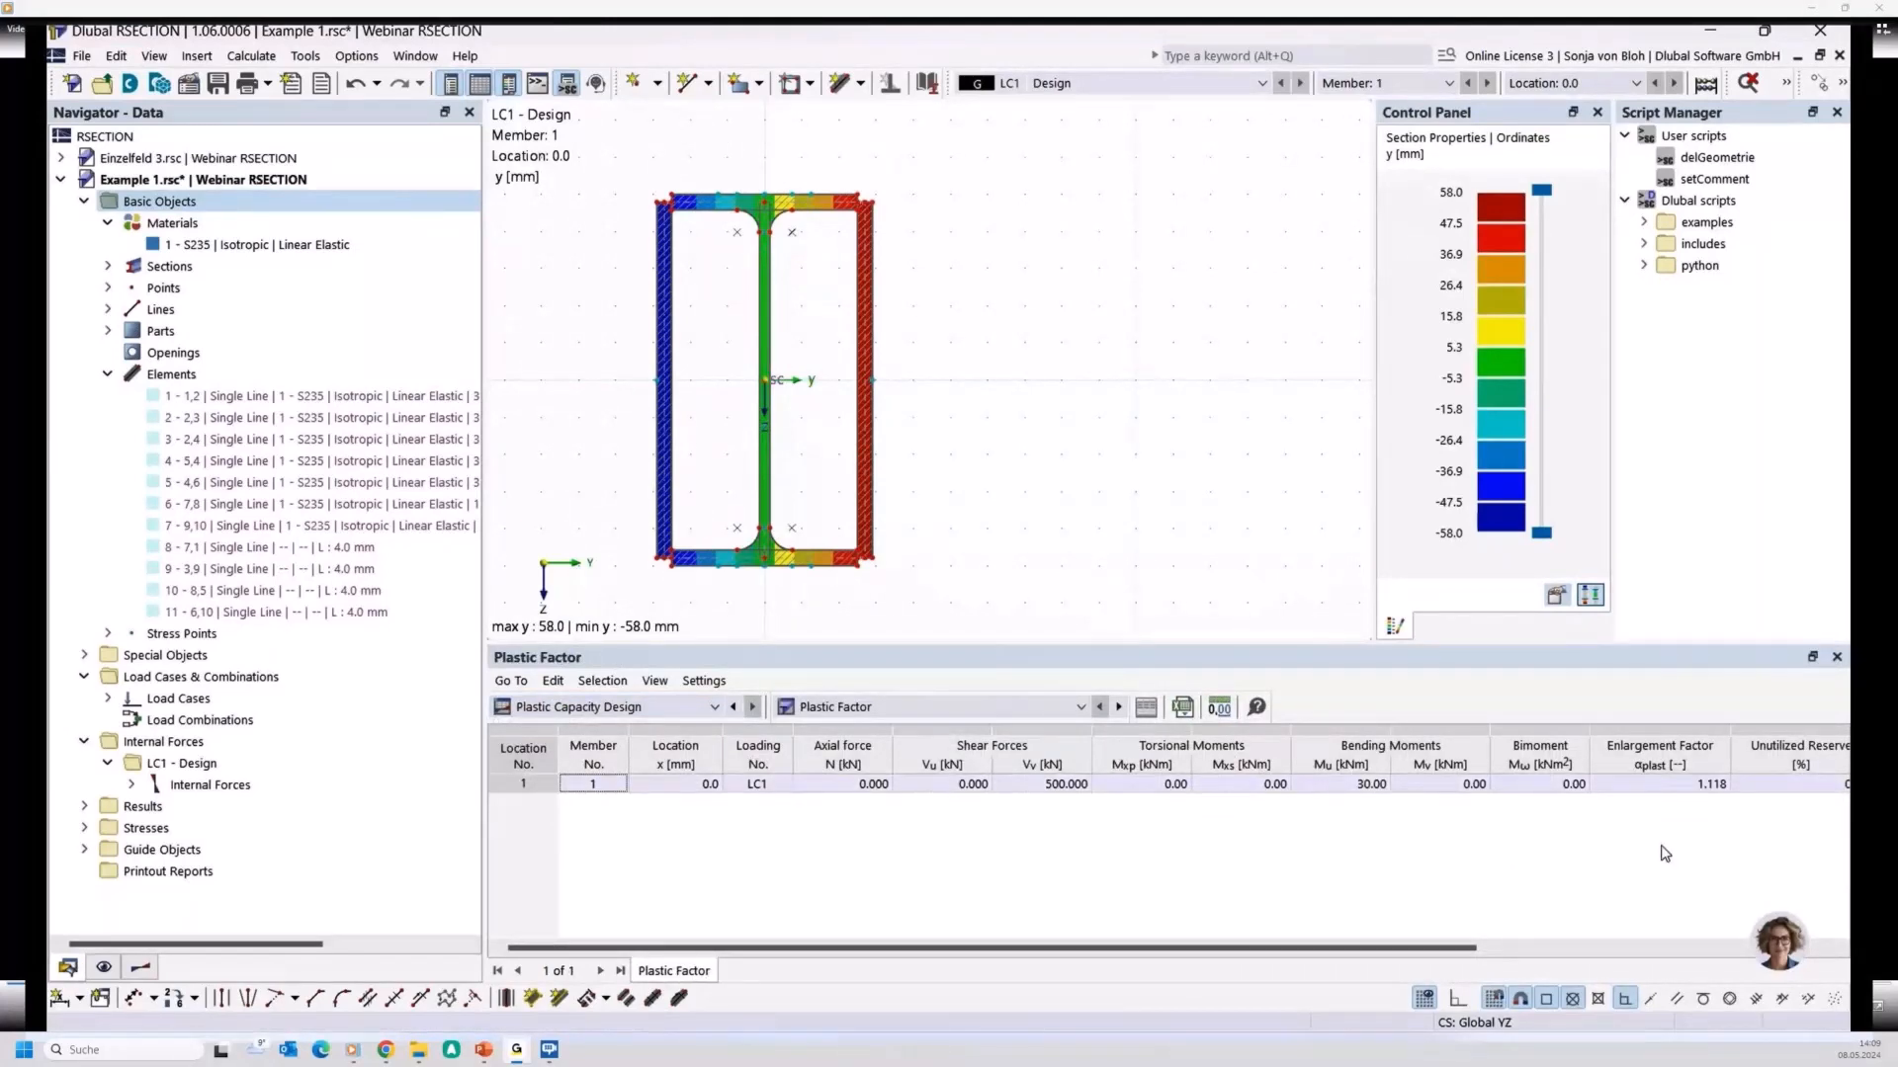
click(1655, 785)
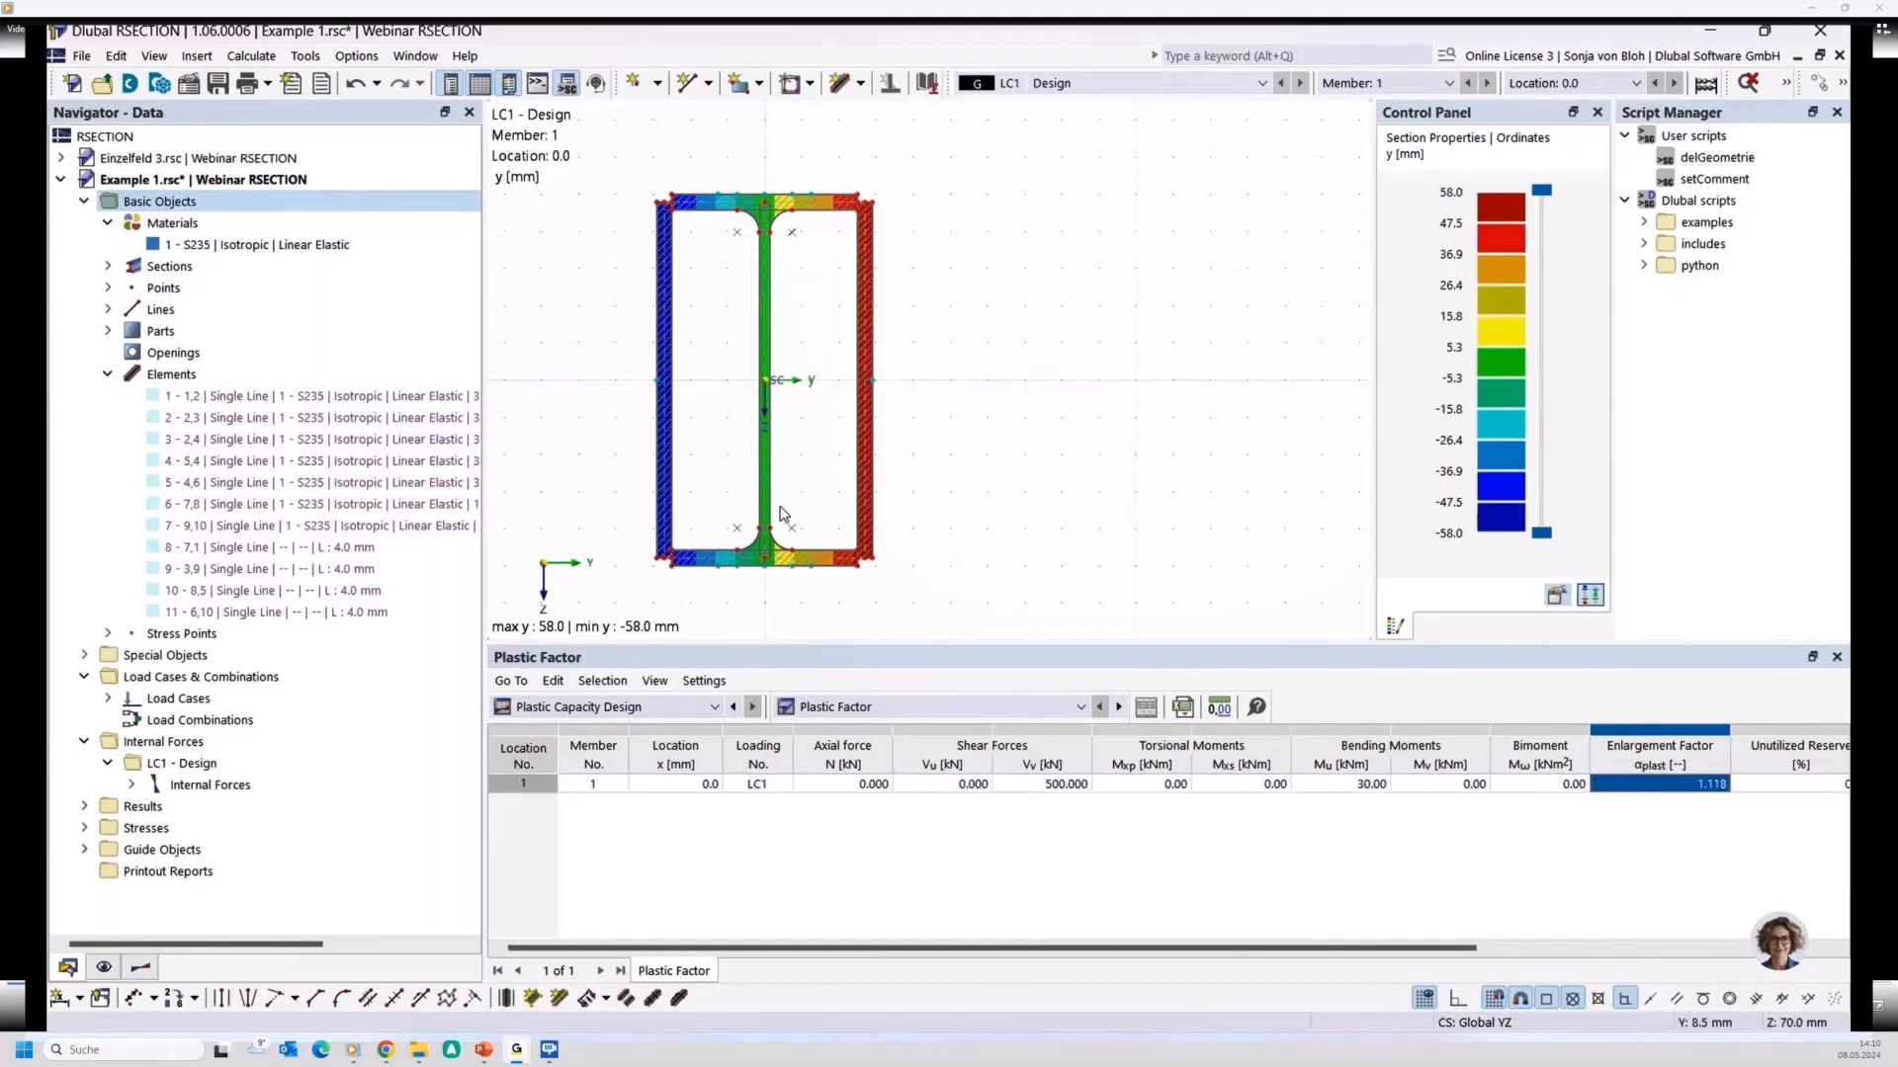
Explode the IPE 200 section with side flat bars and delete all of its elements, keeping the parts
click(108, 266)
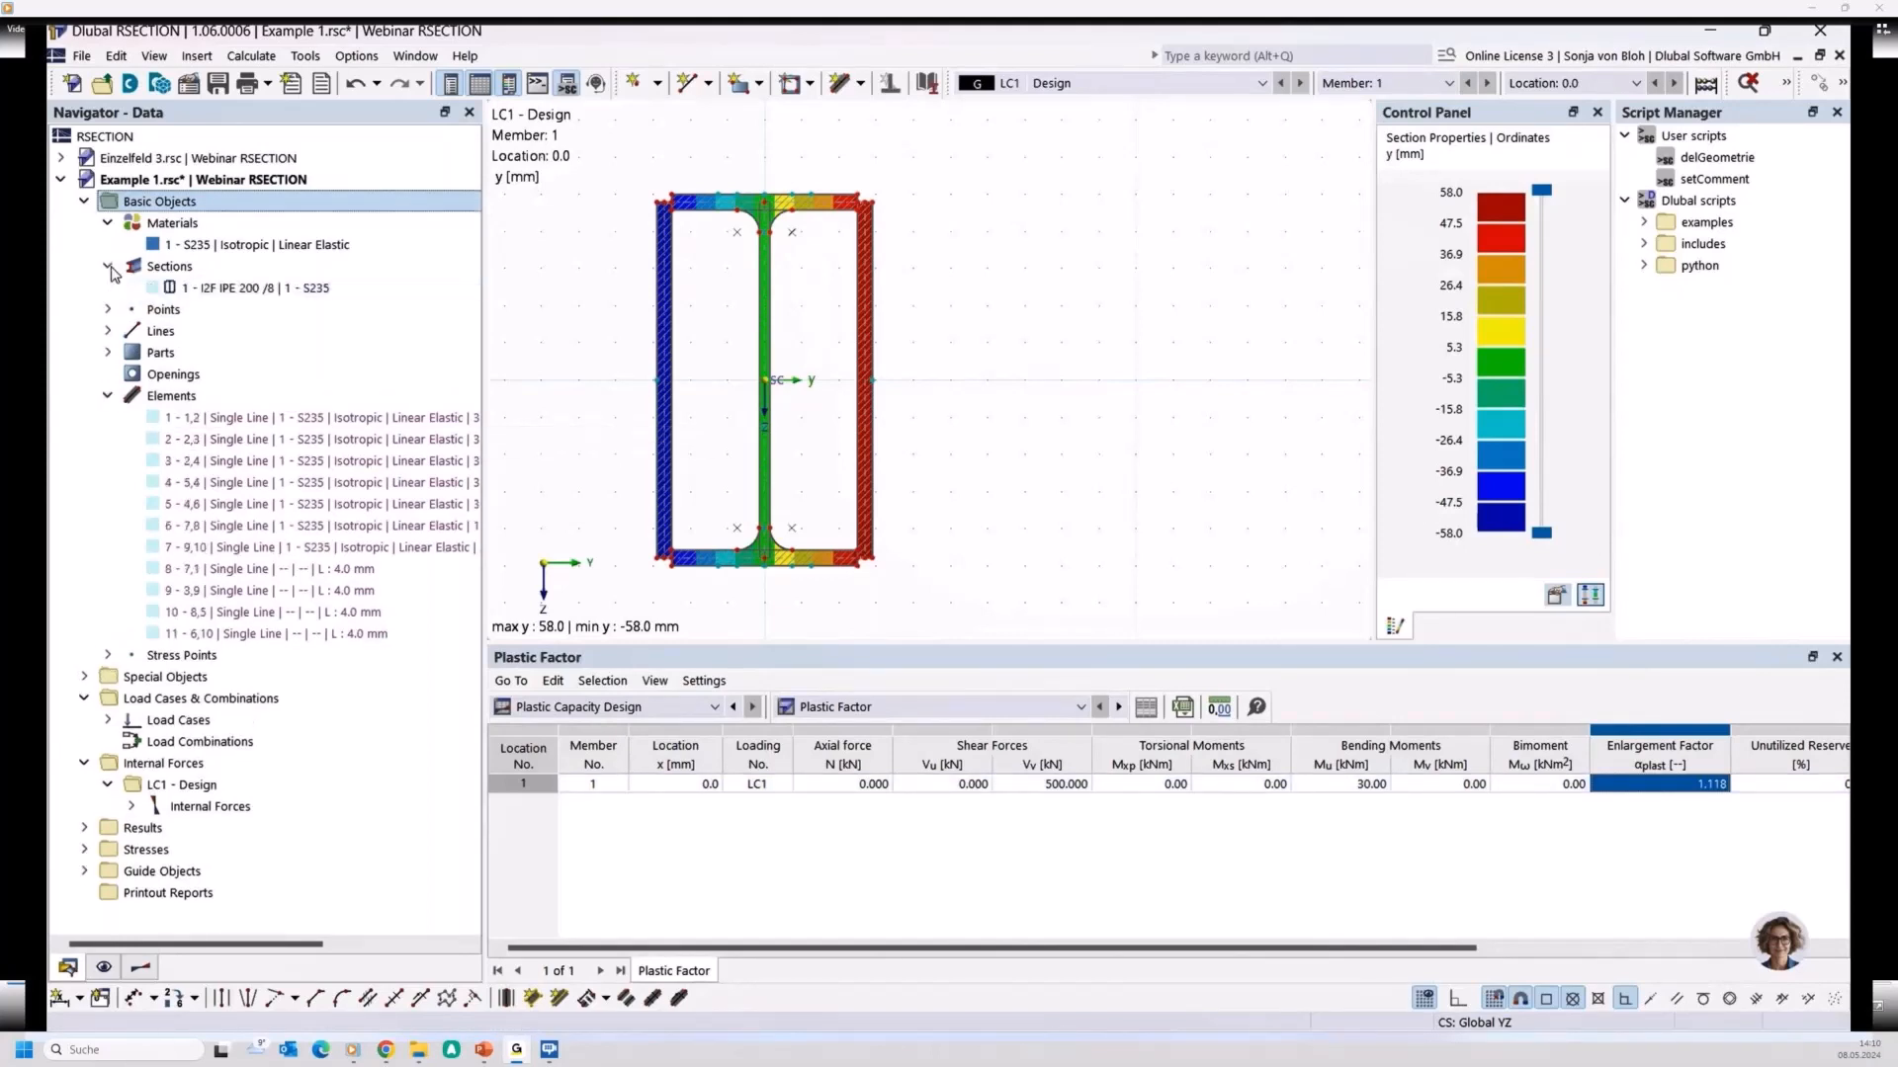
right_click(206, 288)
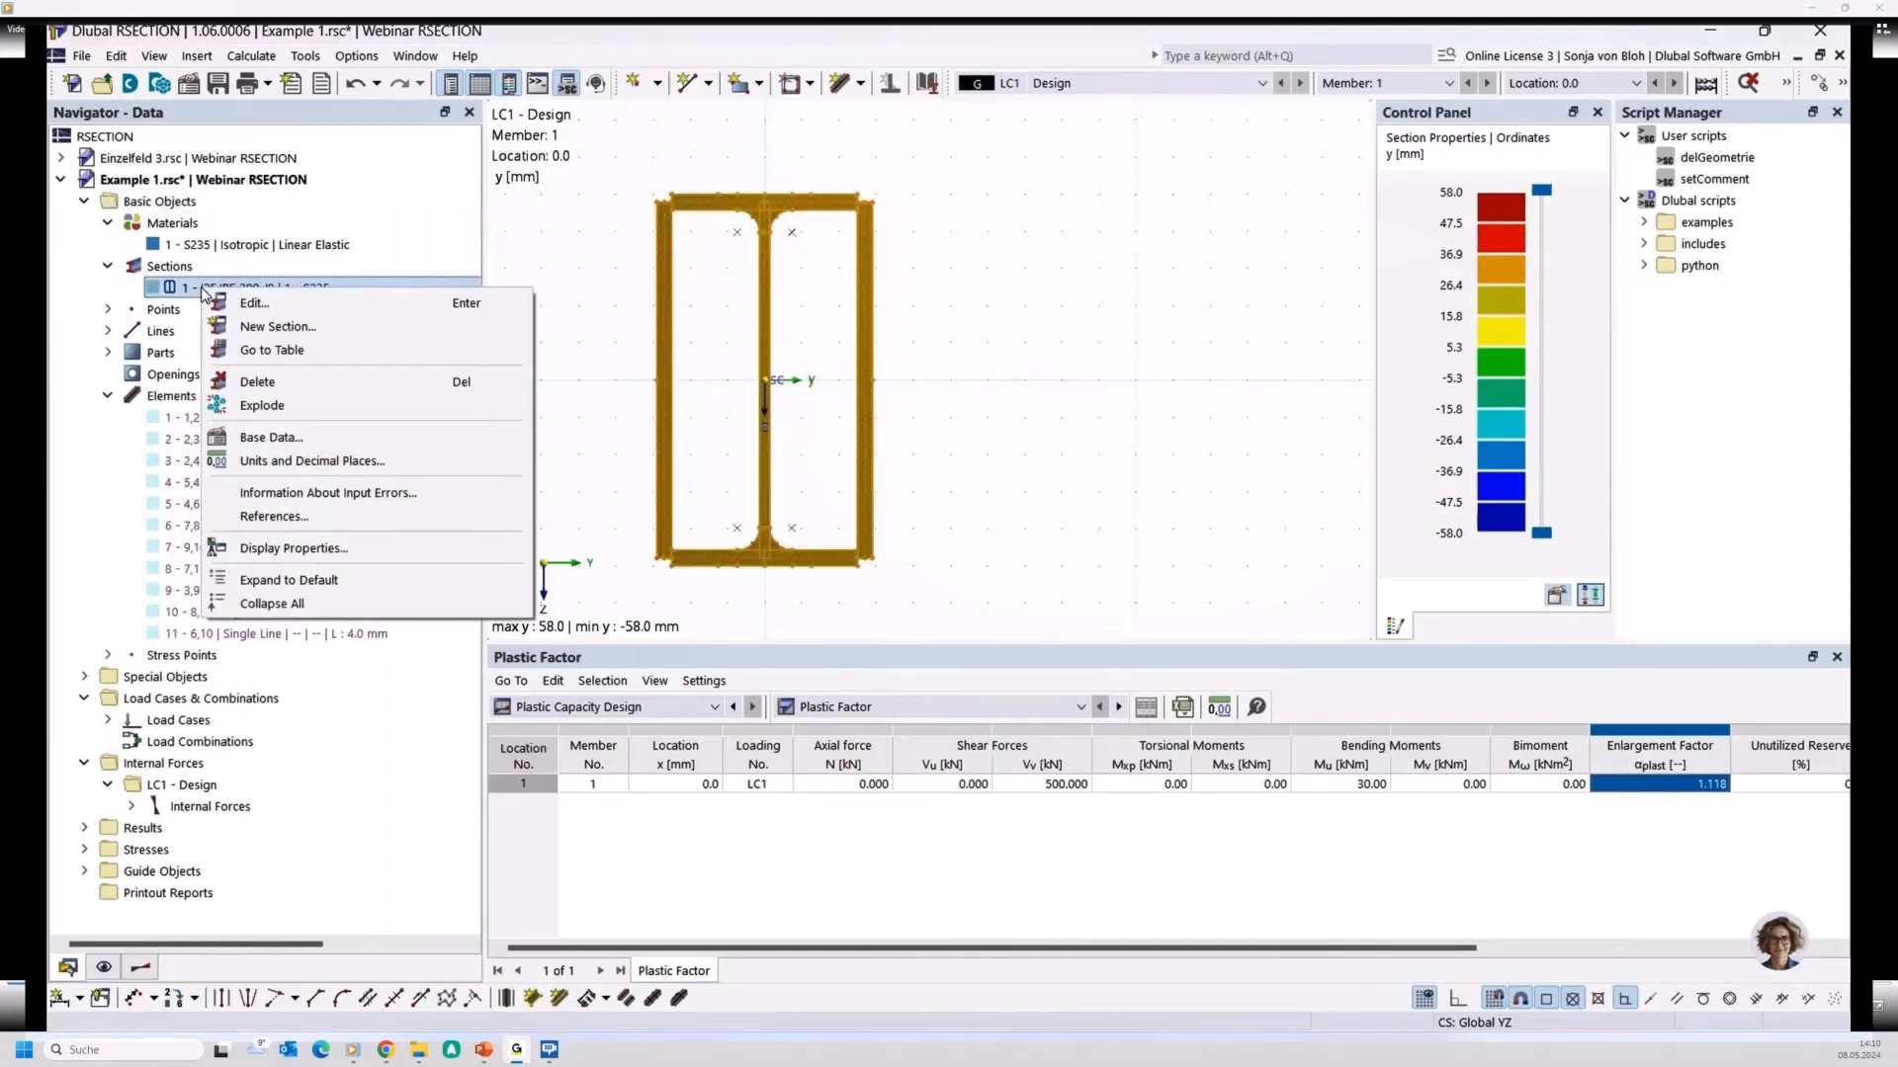
click(283, 409)
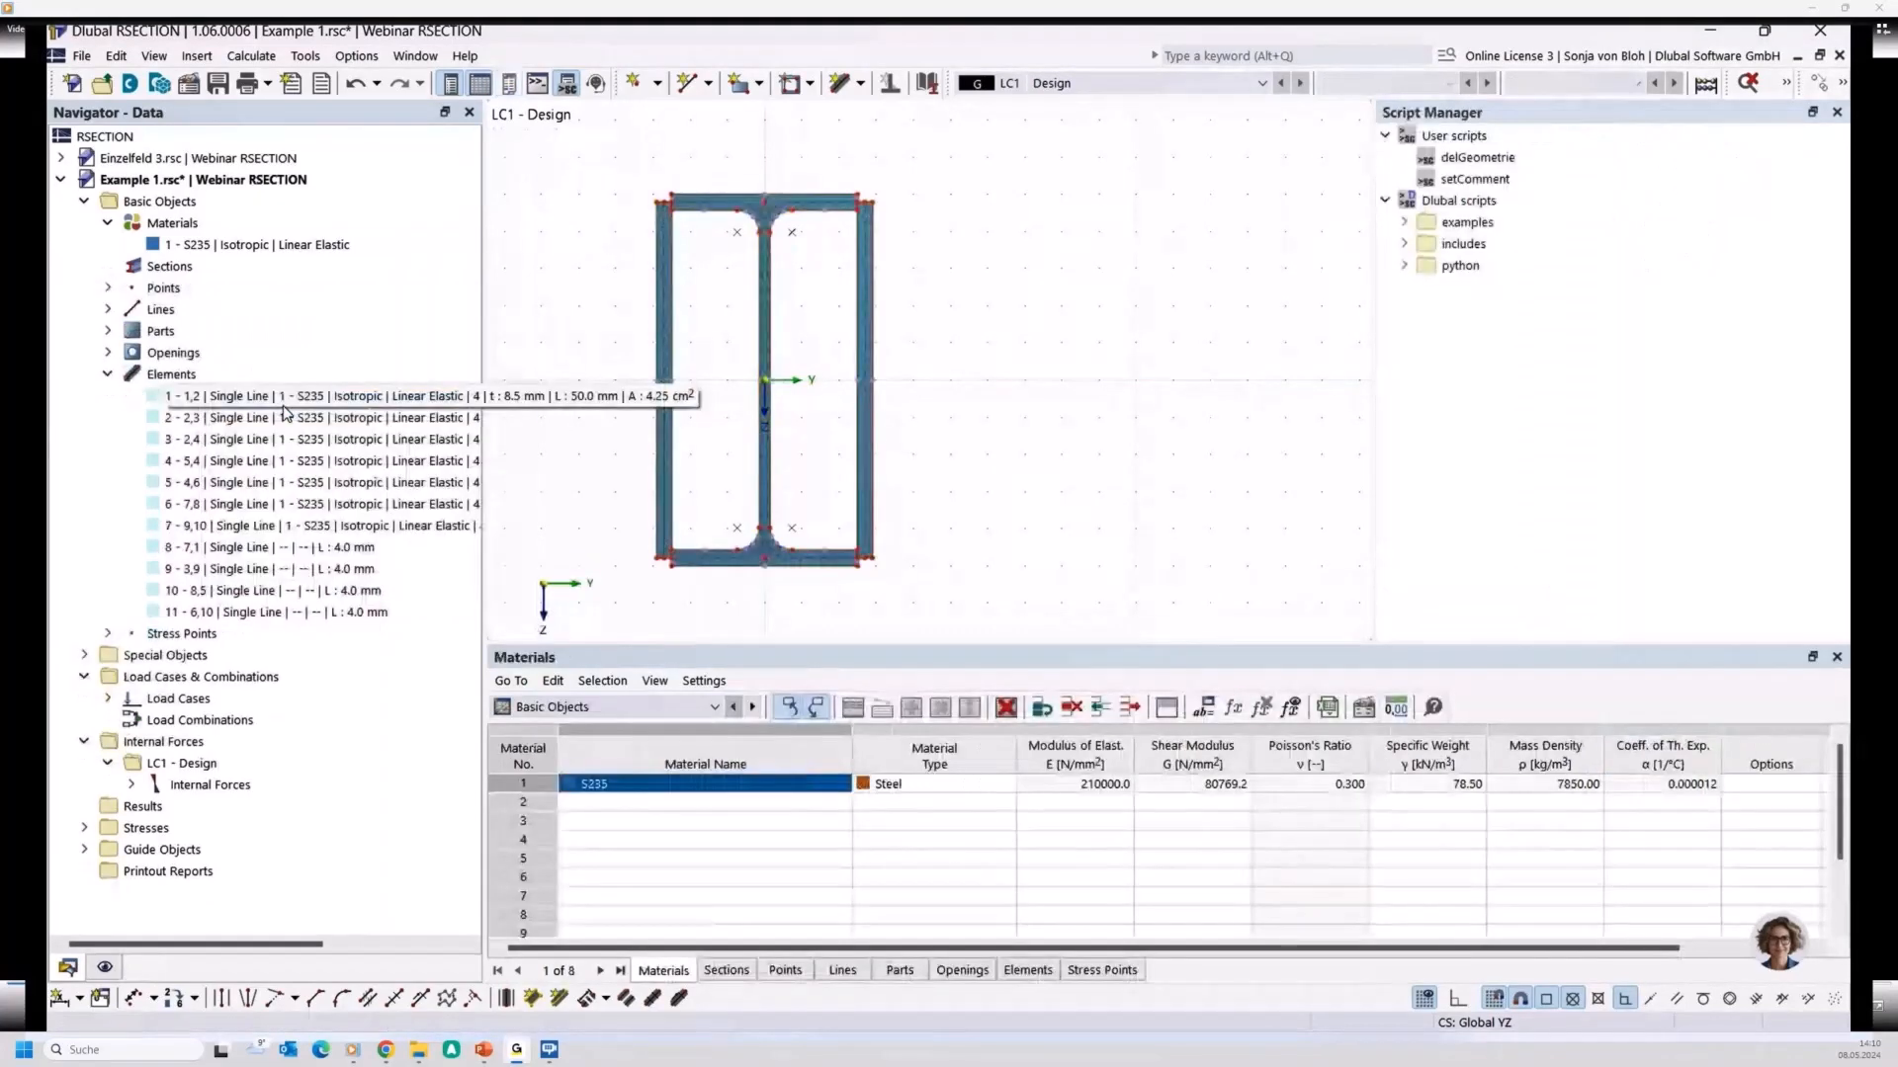
right_click(190, 384)
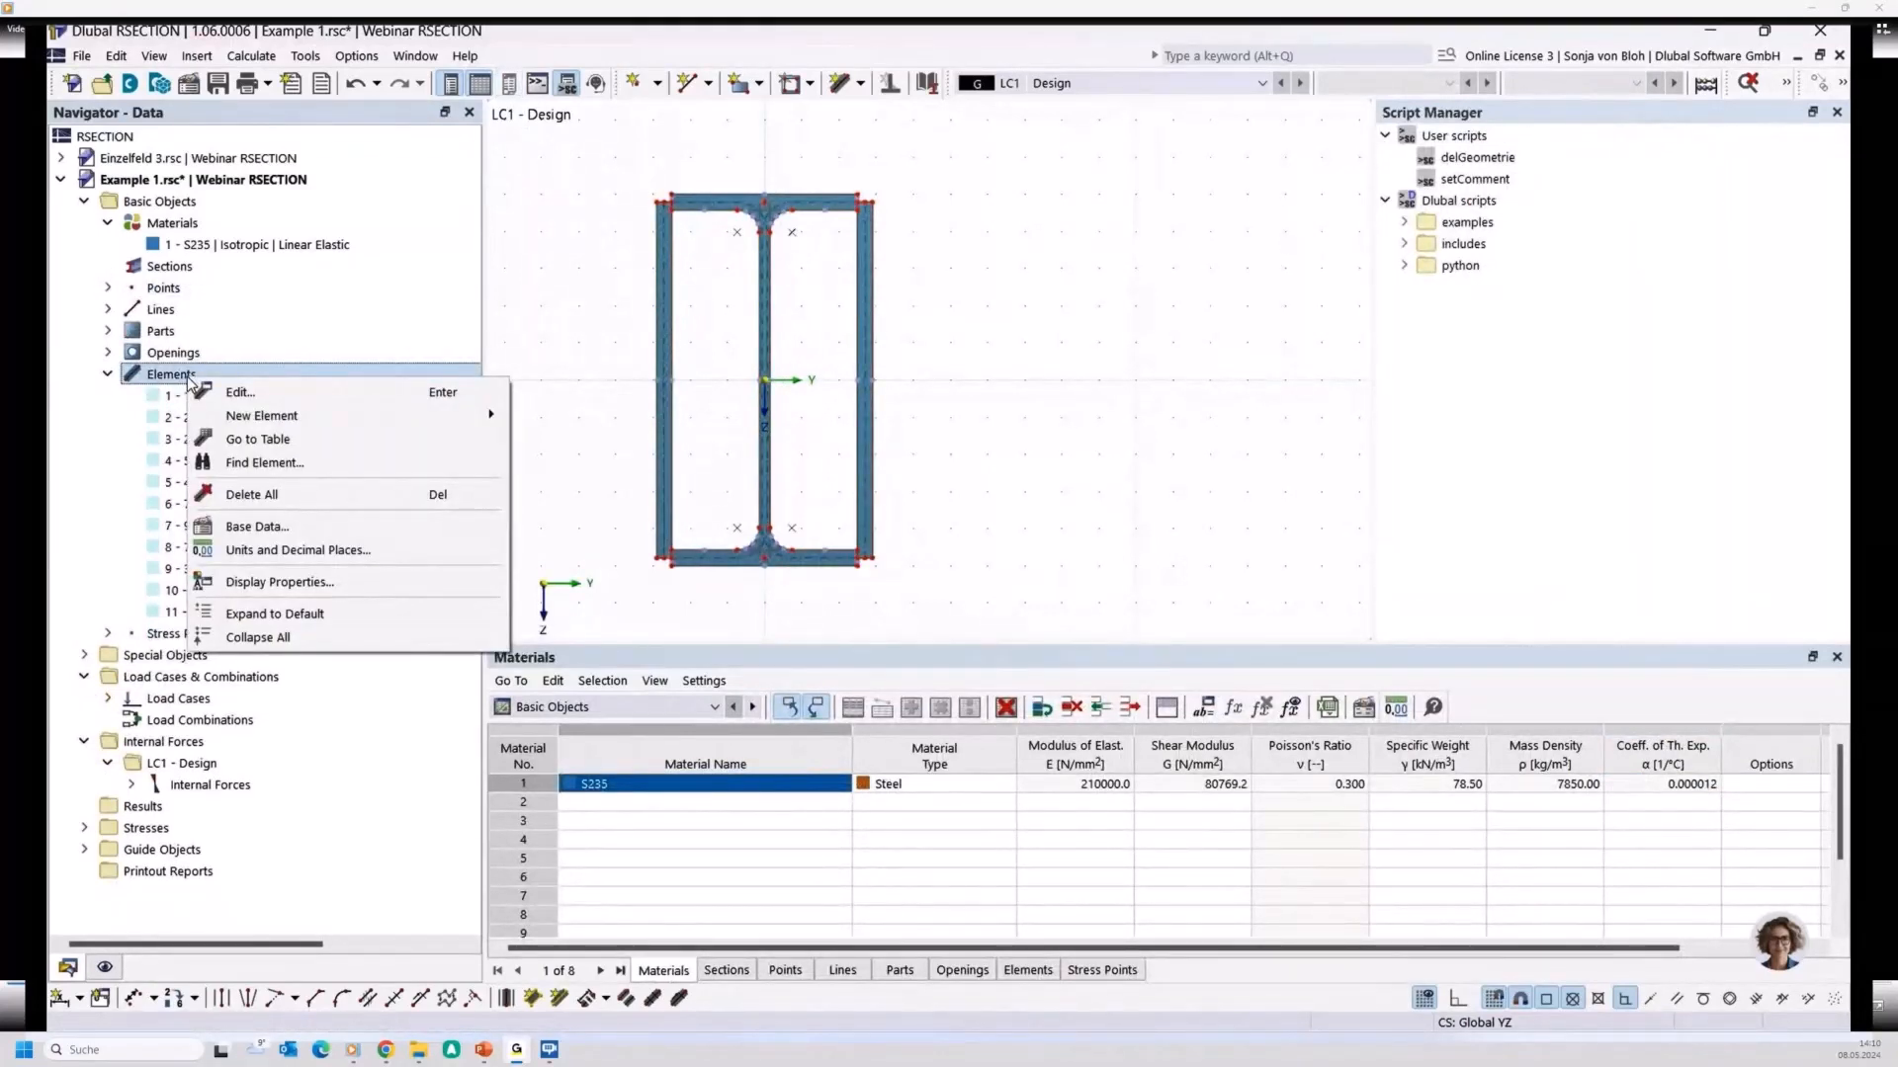
click(252, 494)
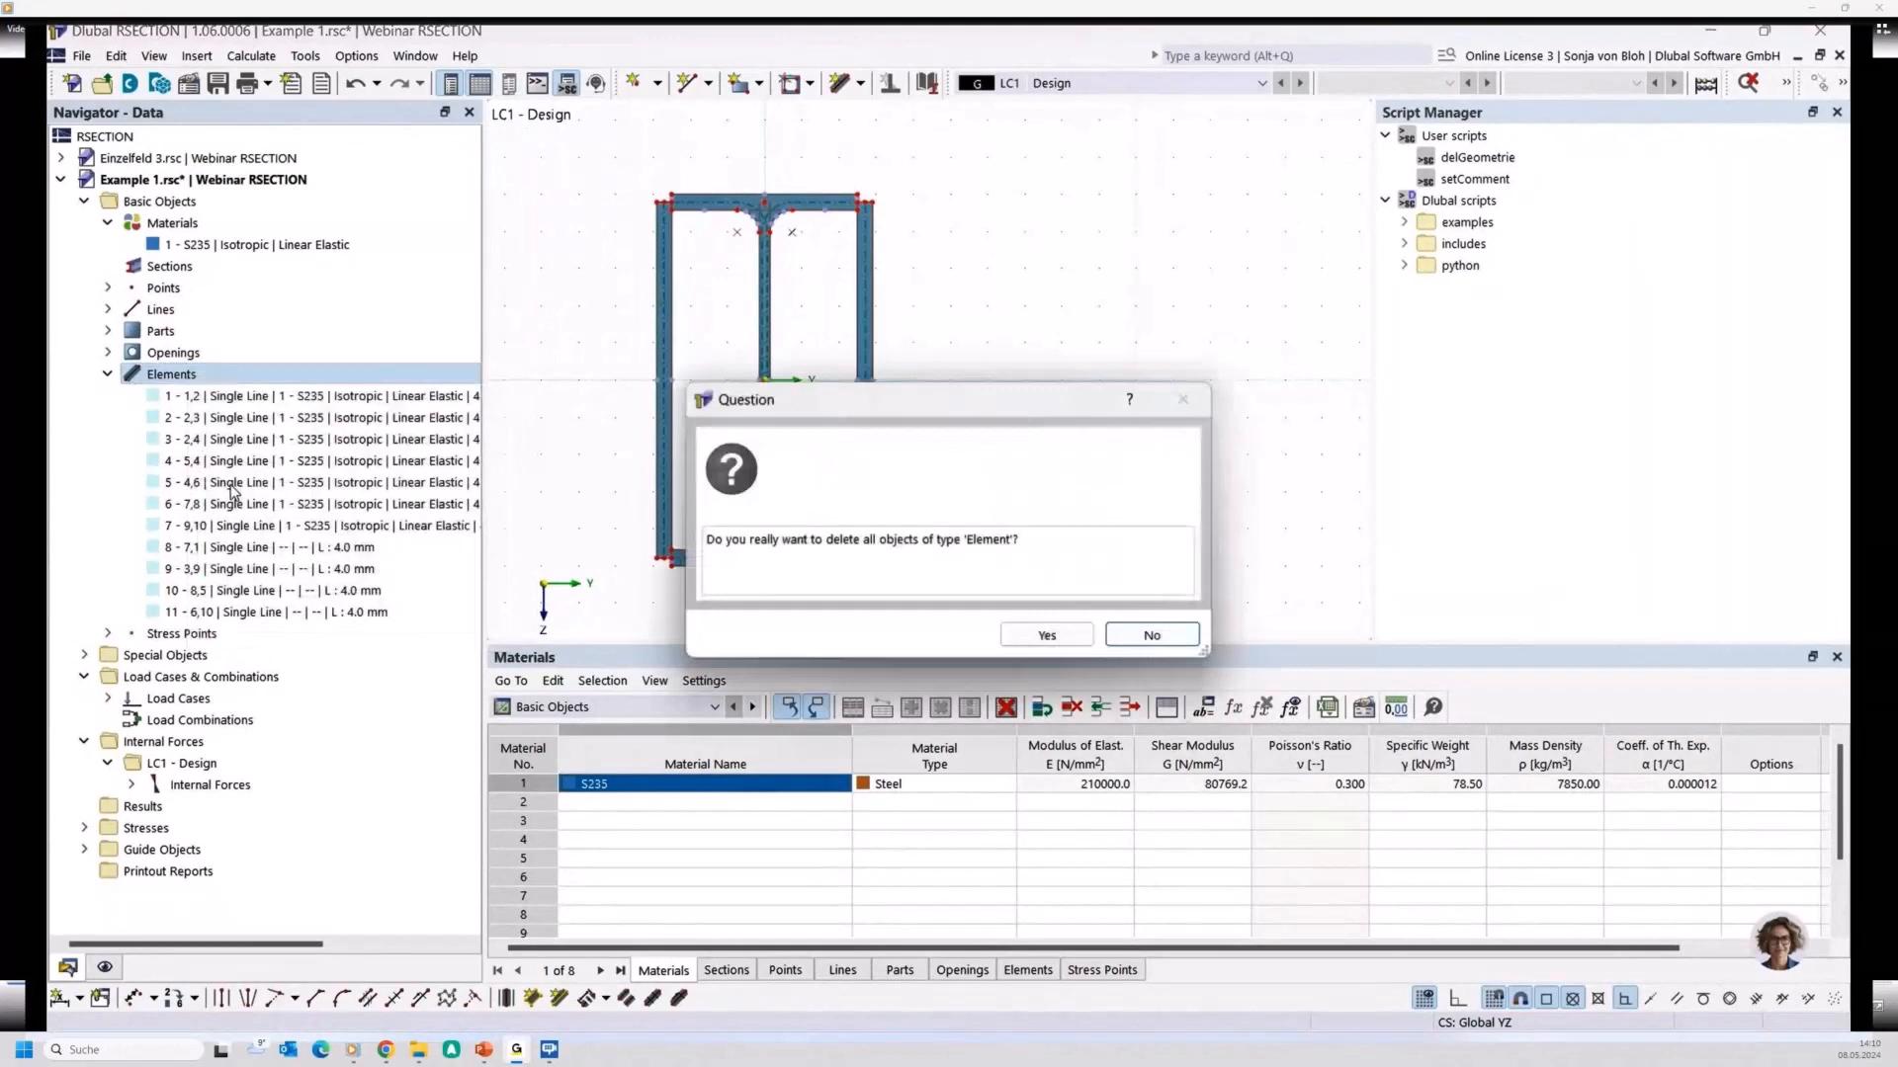
click(1089, 639)
Deactivate the Effective / Steel / Aluminum section add-on in the model's base data
click(181, 203)
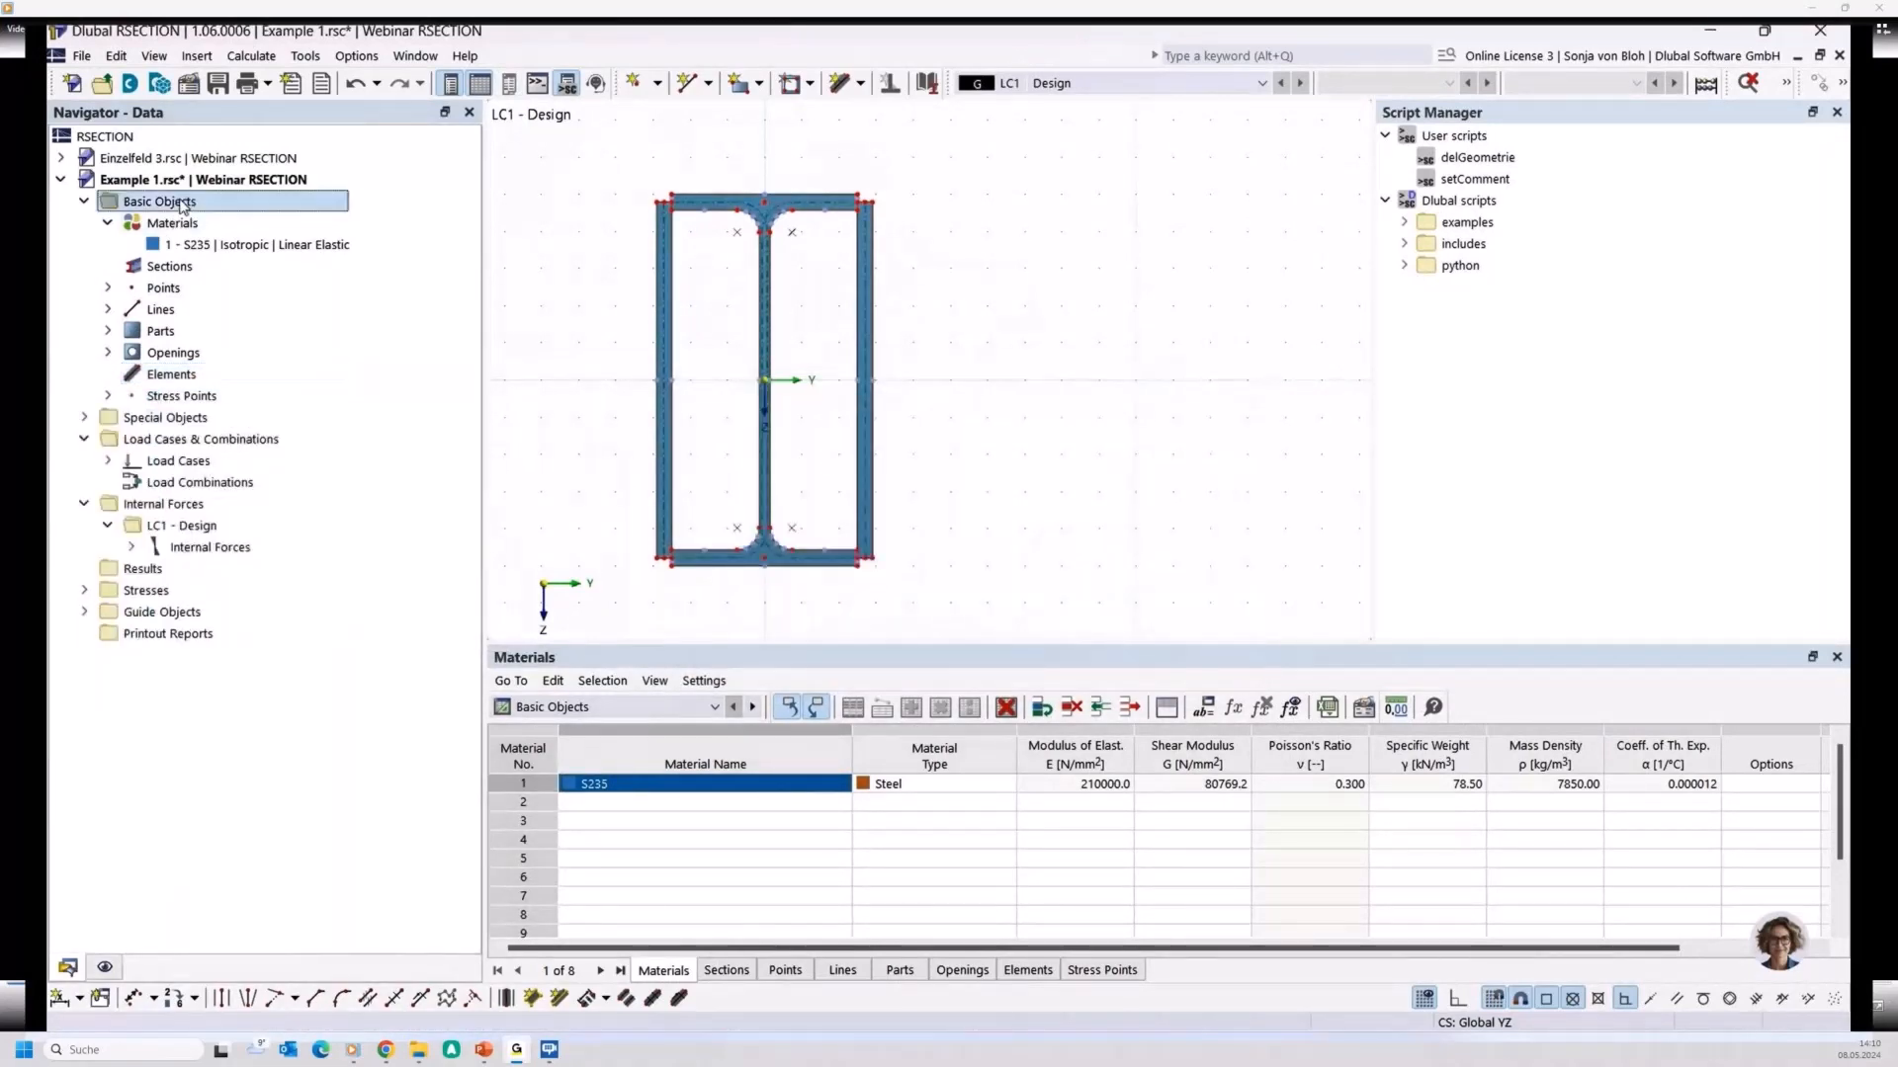
double_click(181, 203)
right_click(180, 203)
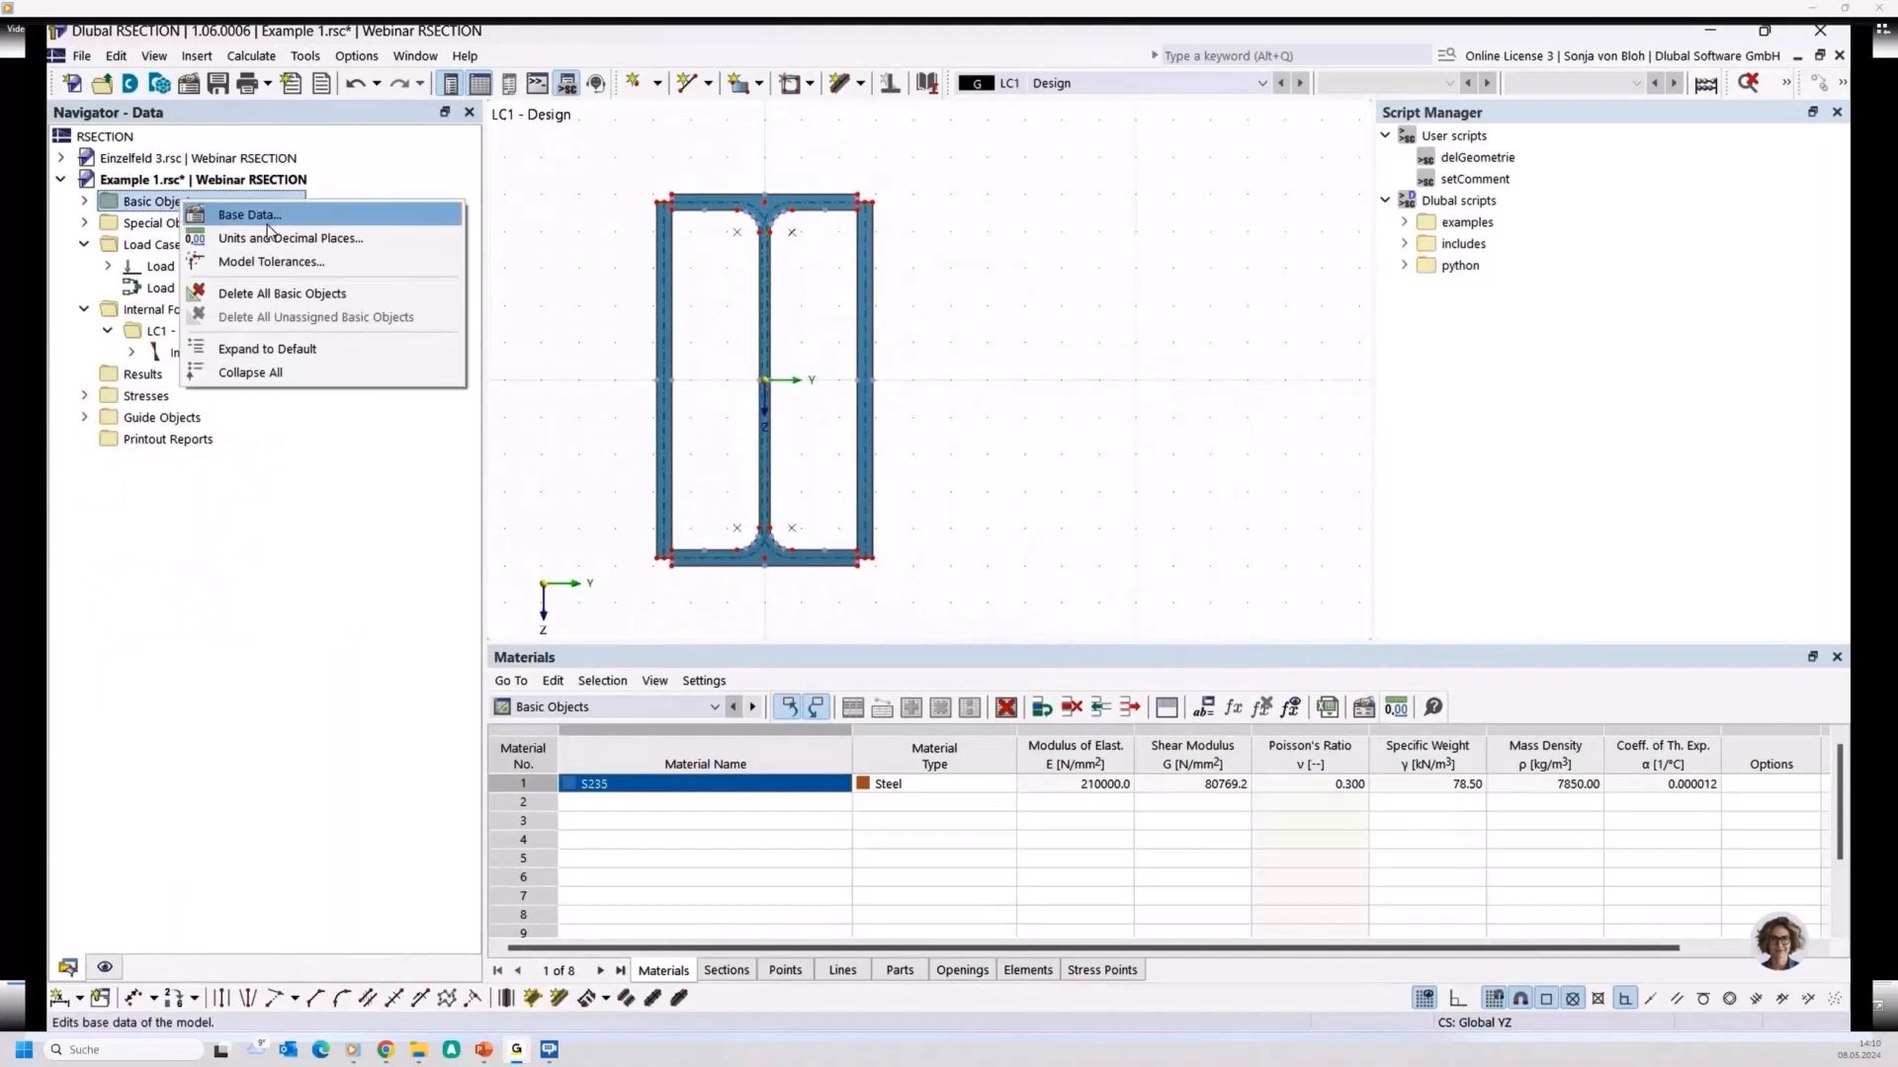
click(267, 226)
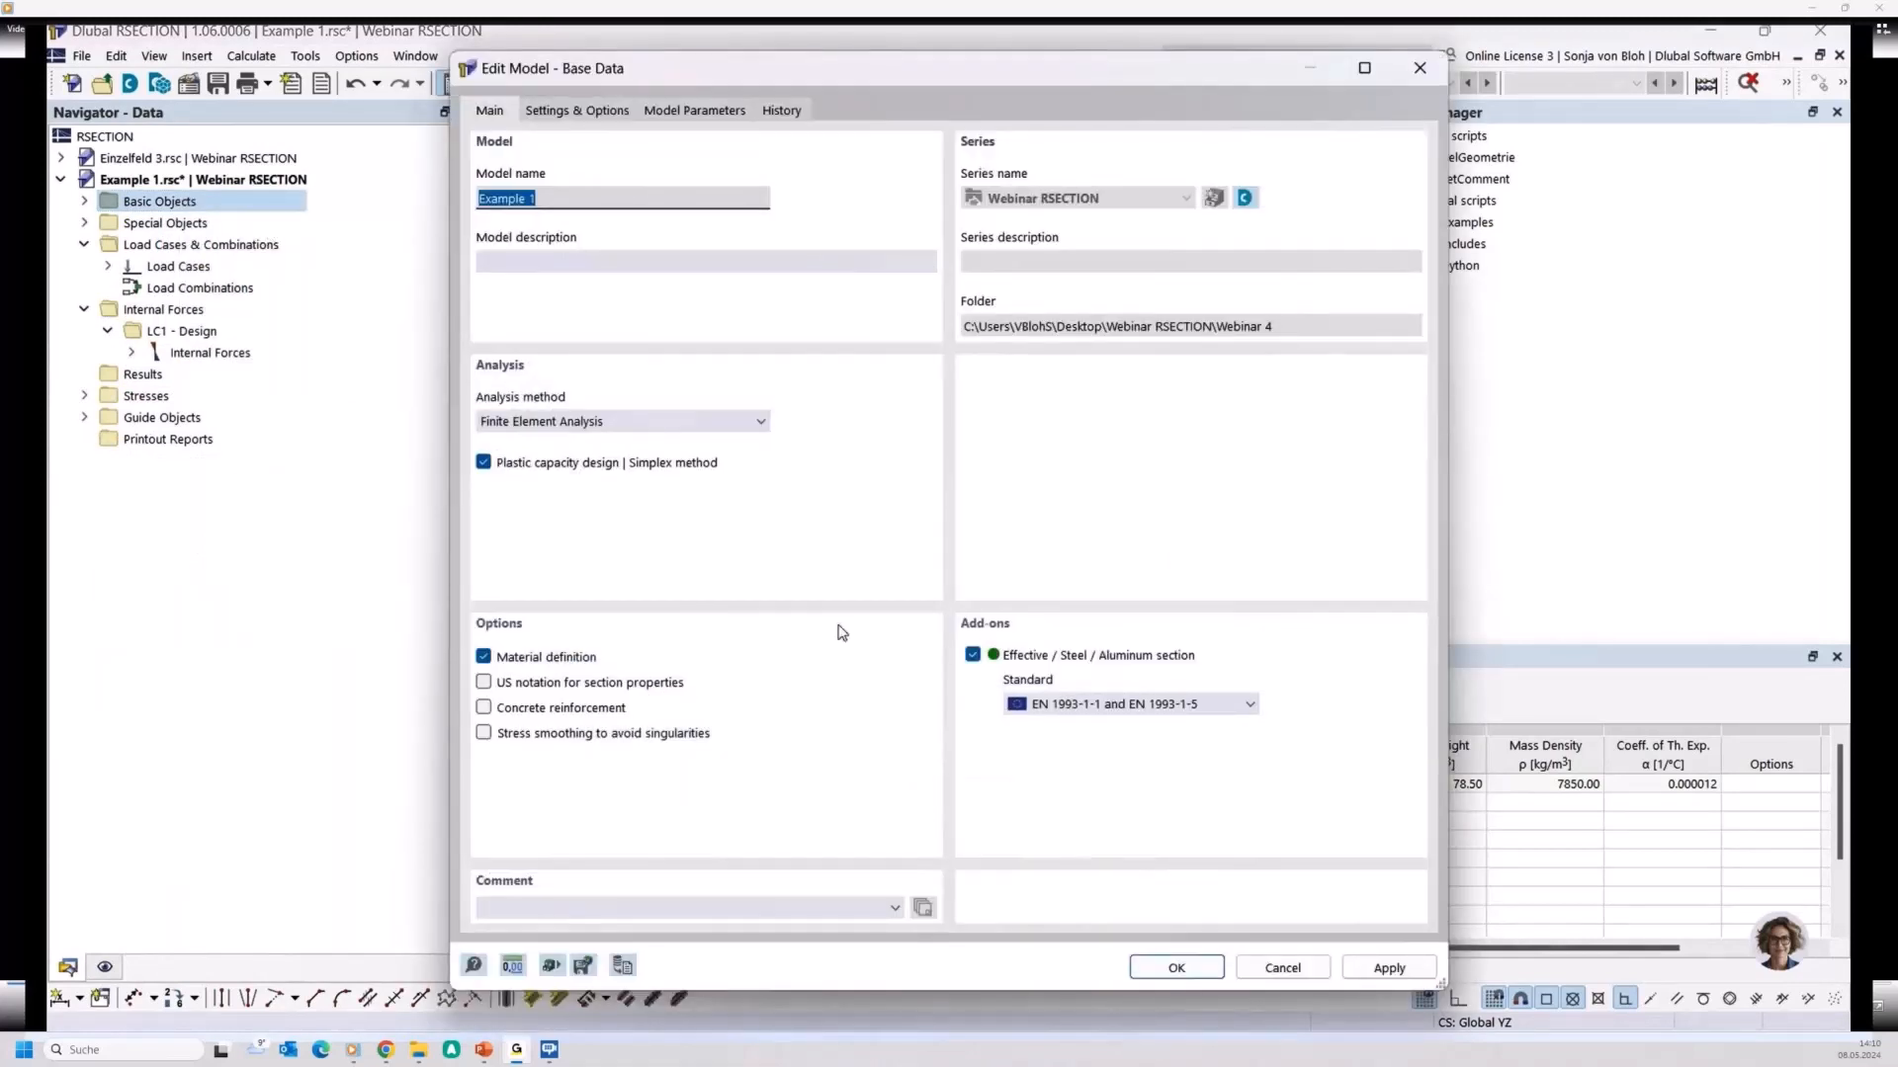
click(973, 655)
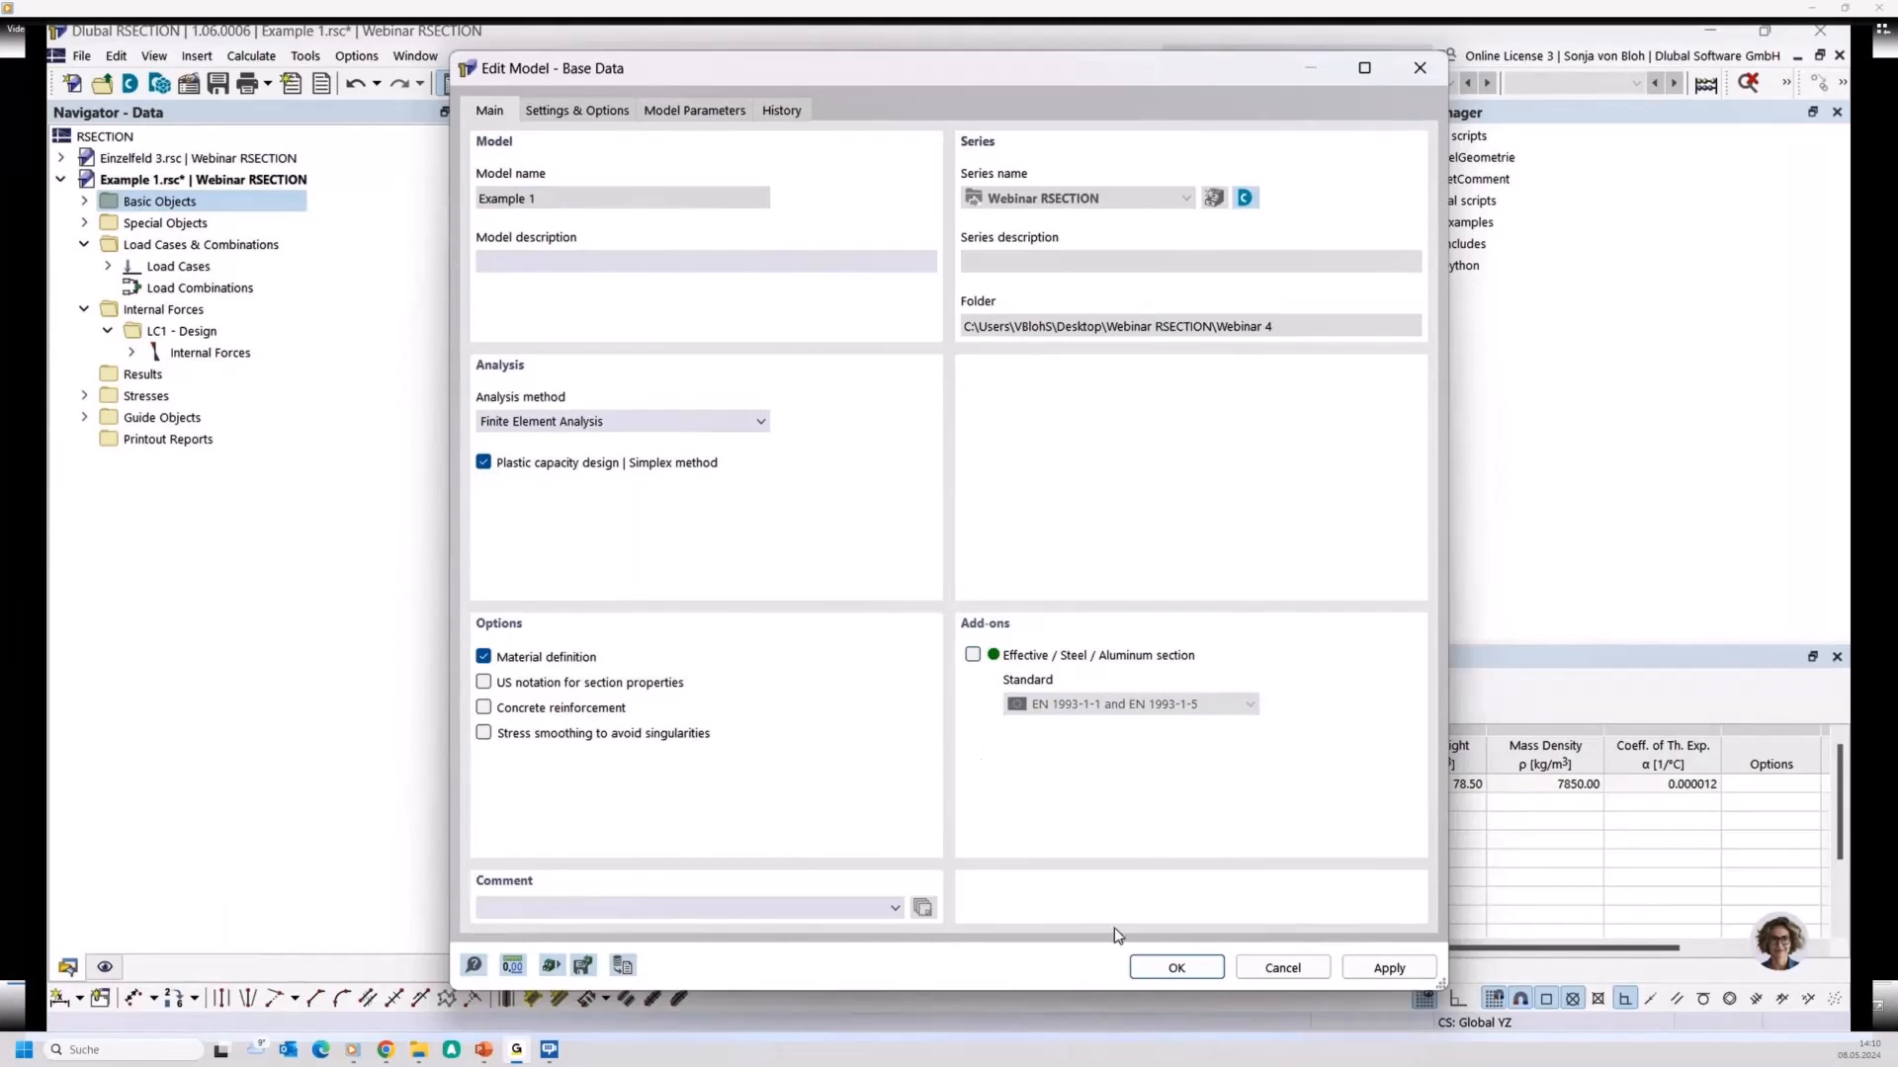
click(1176, 969)
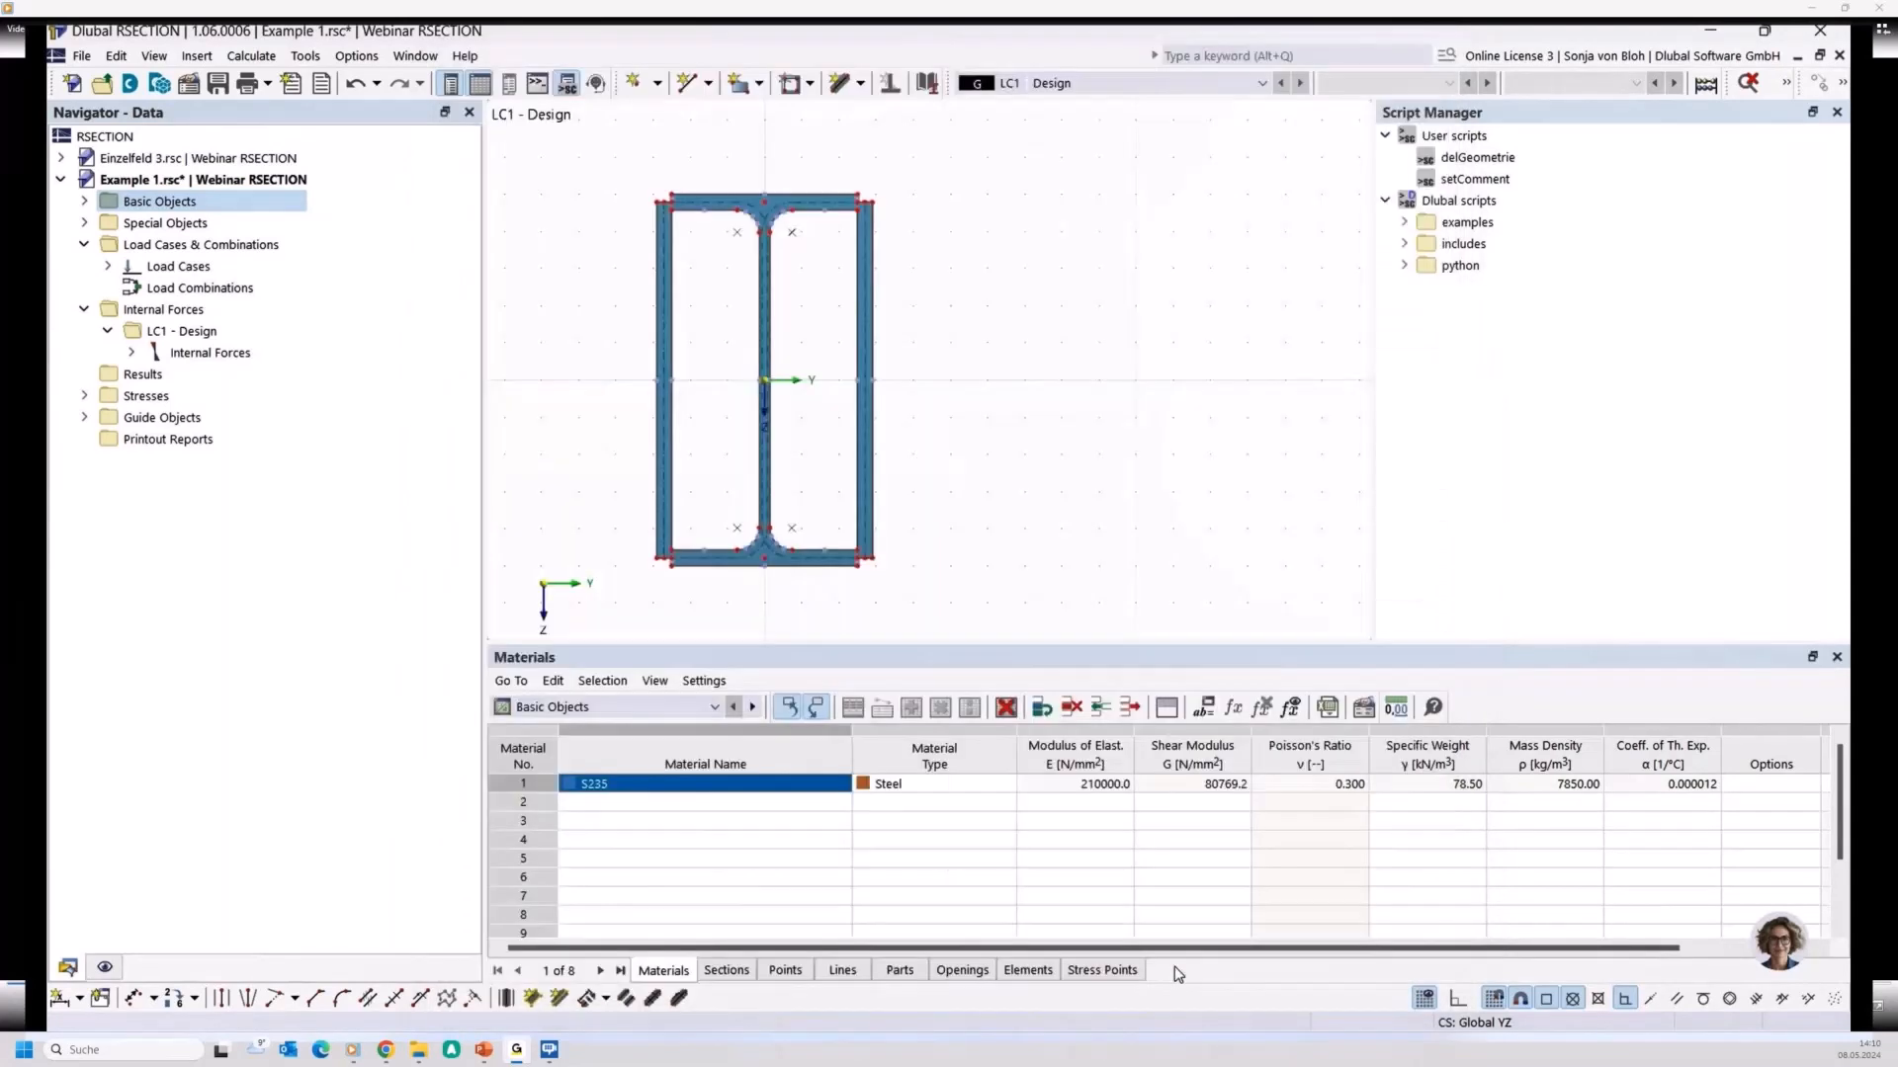
Recalculate the model without elements and inspect the plastic enlargement factor
click(251, 55)
click(415, 77)
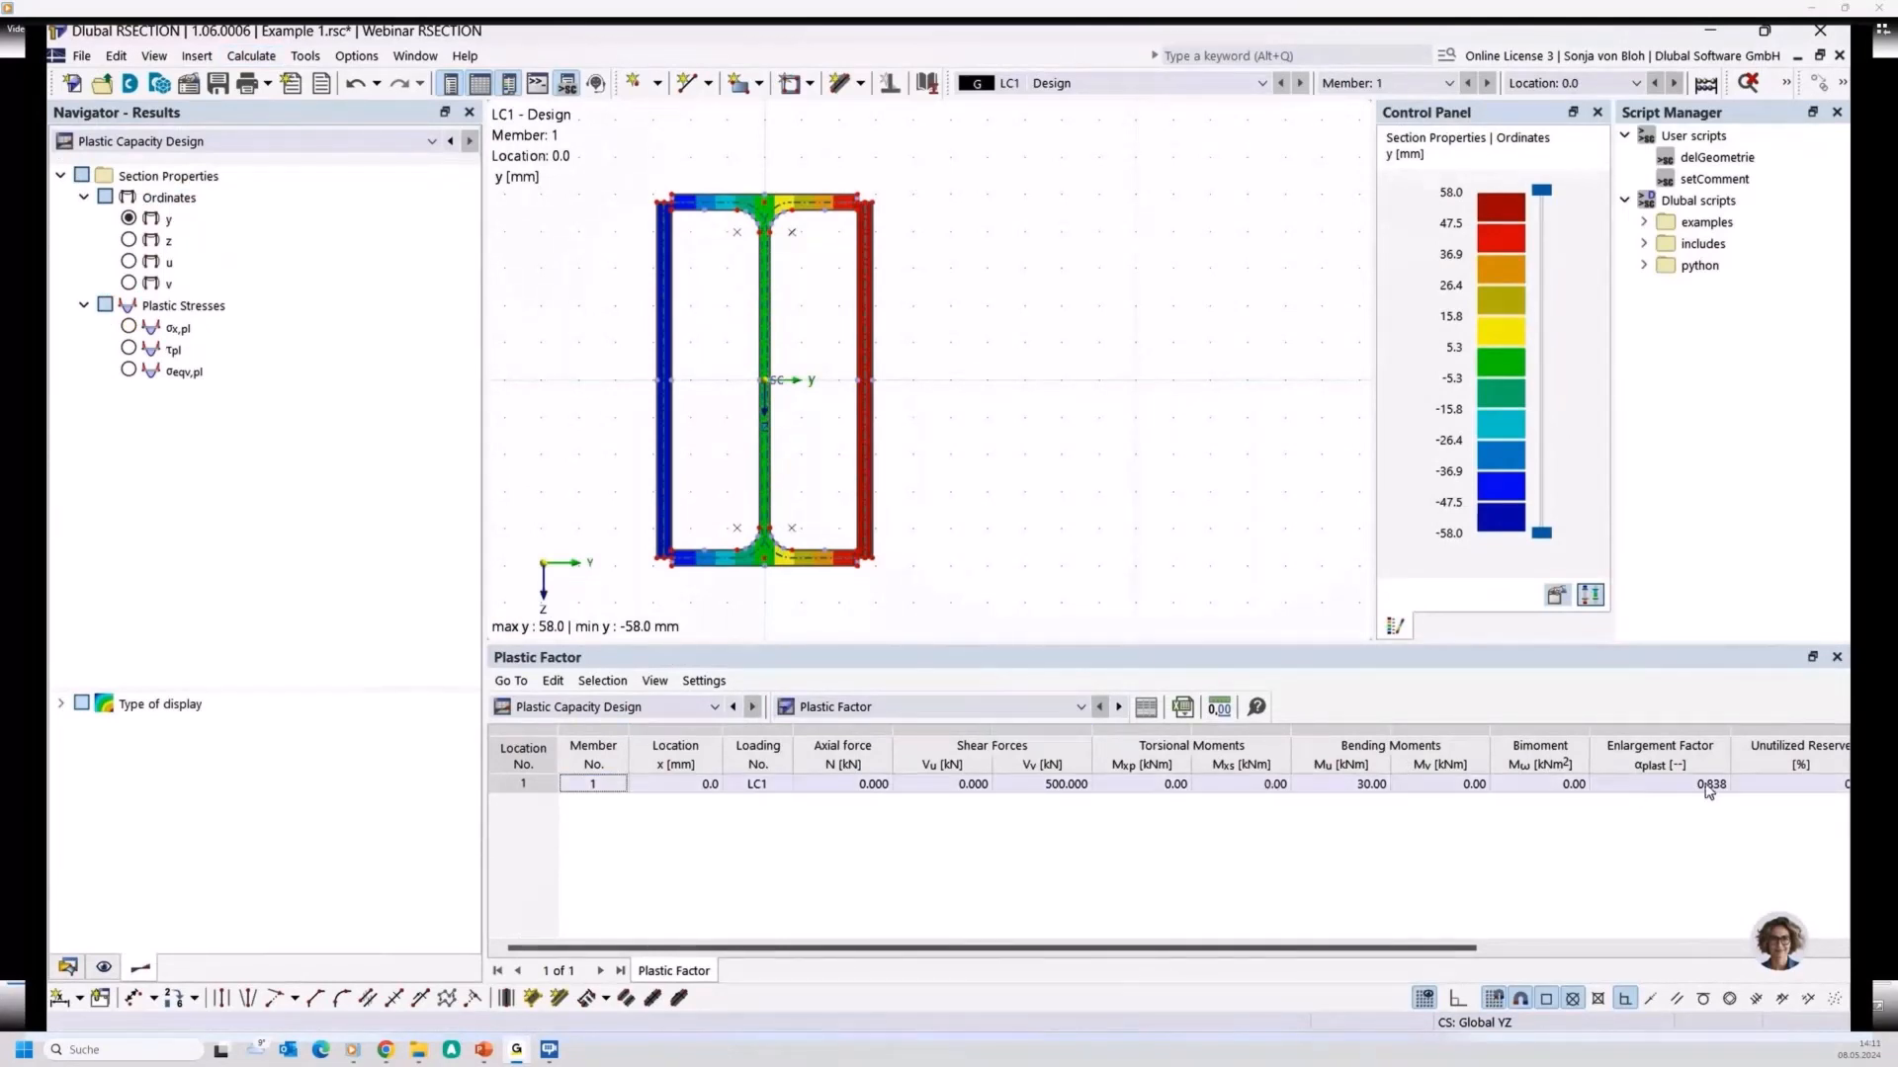
click(1656, 786)
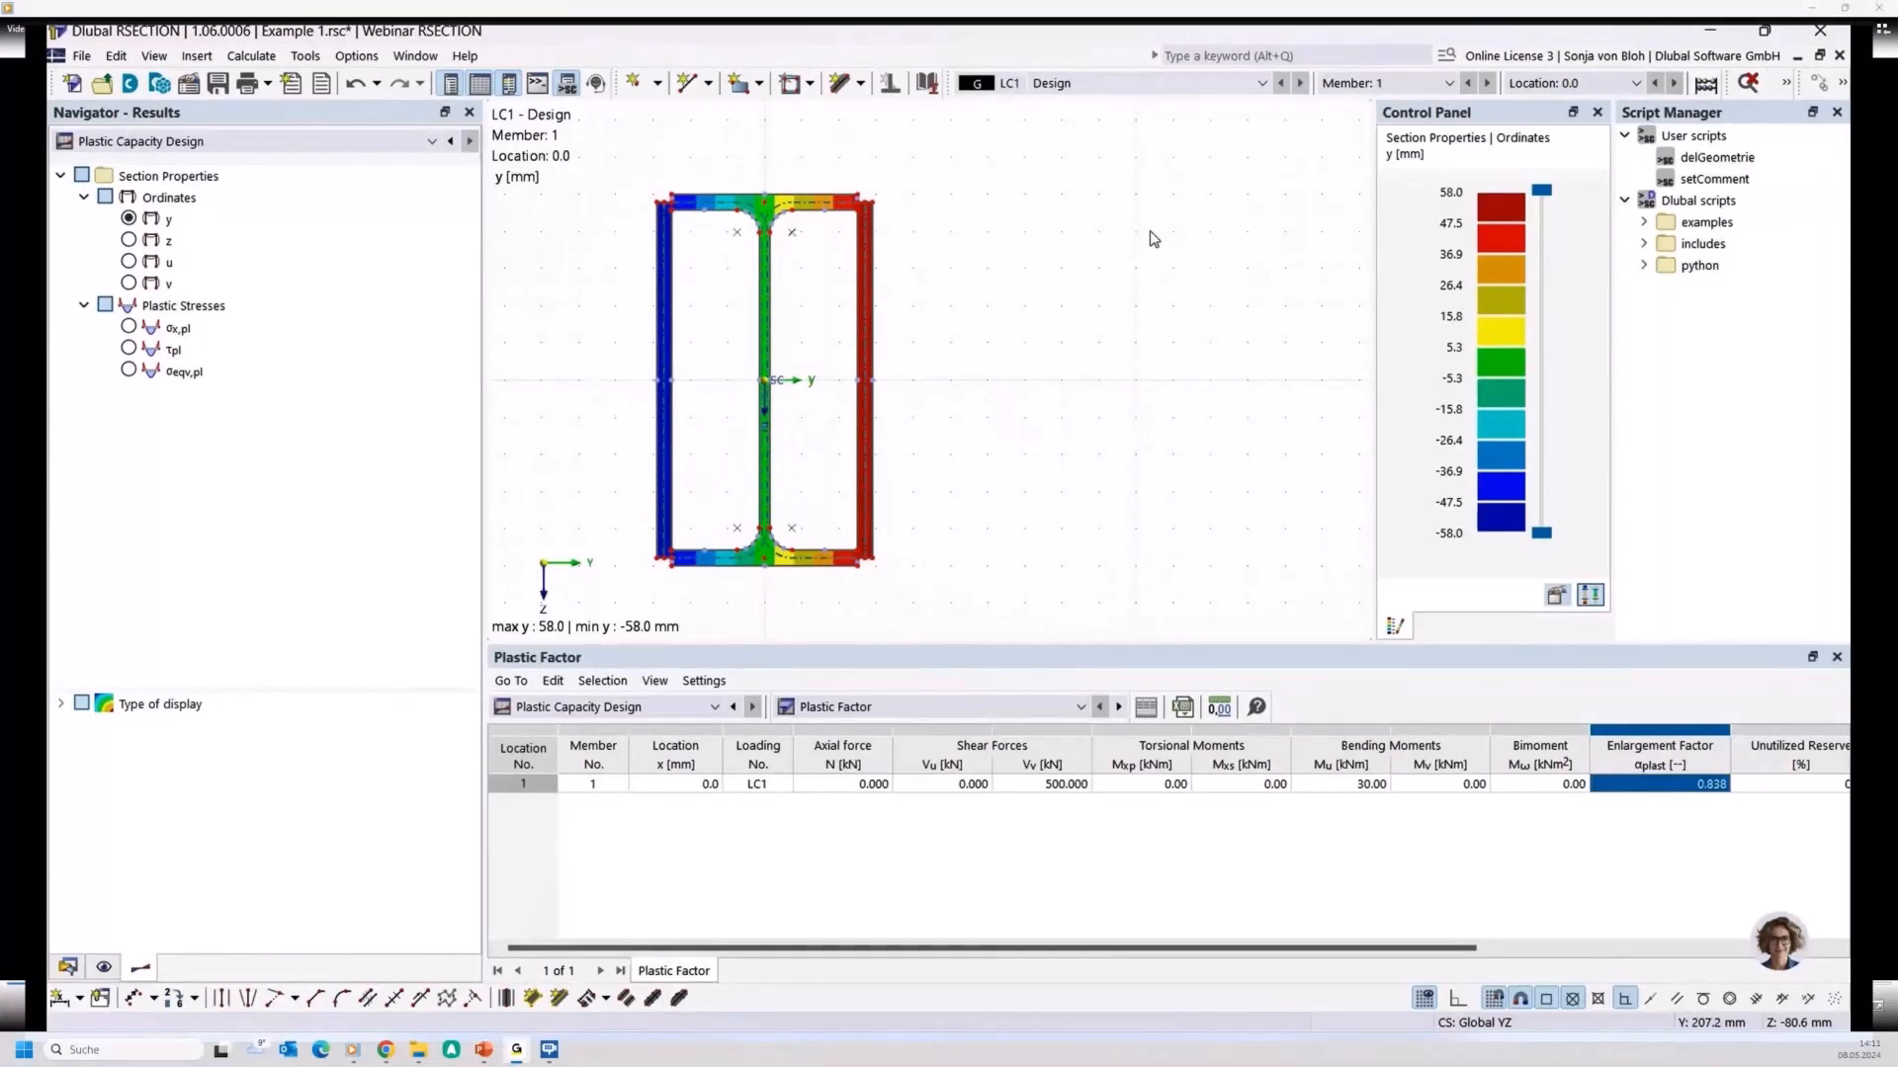
Create a new model named Example 2 with Thin-Walled Analysis as the analysis method
click(65, 968)
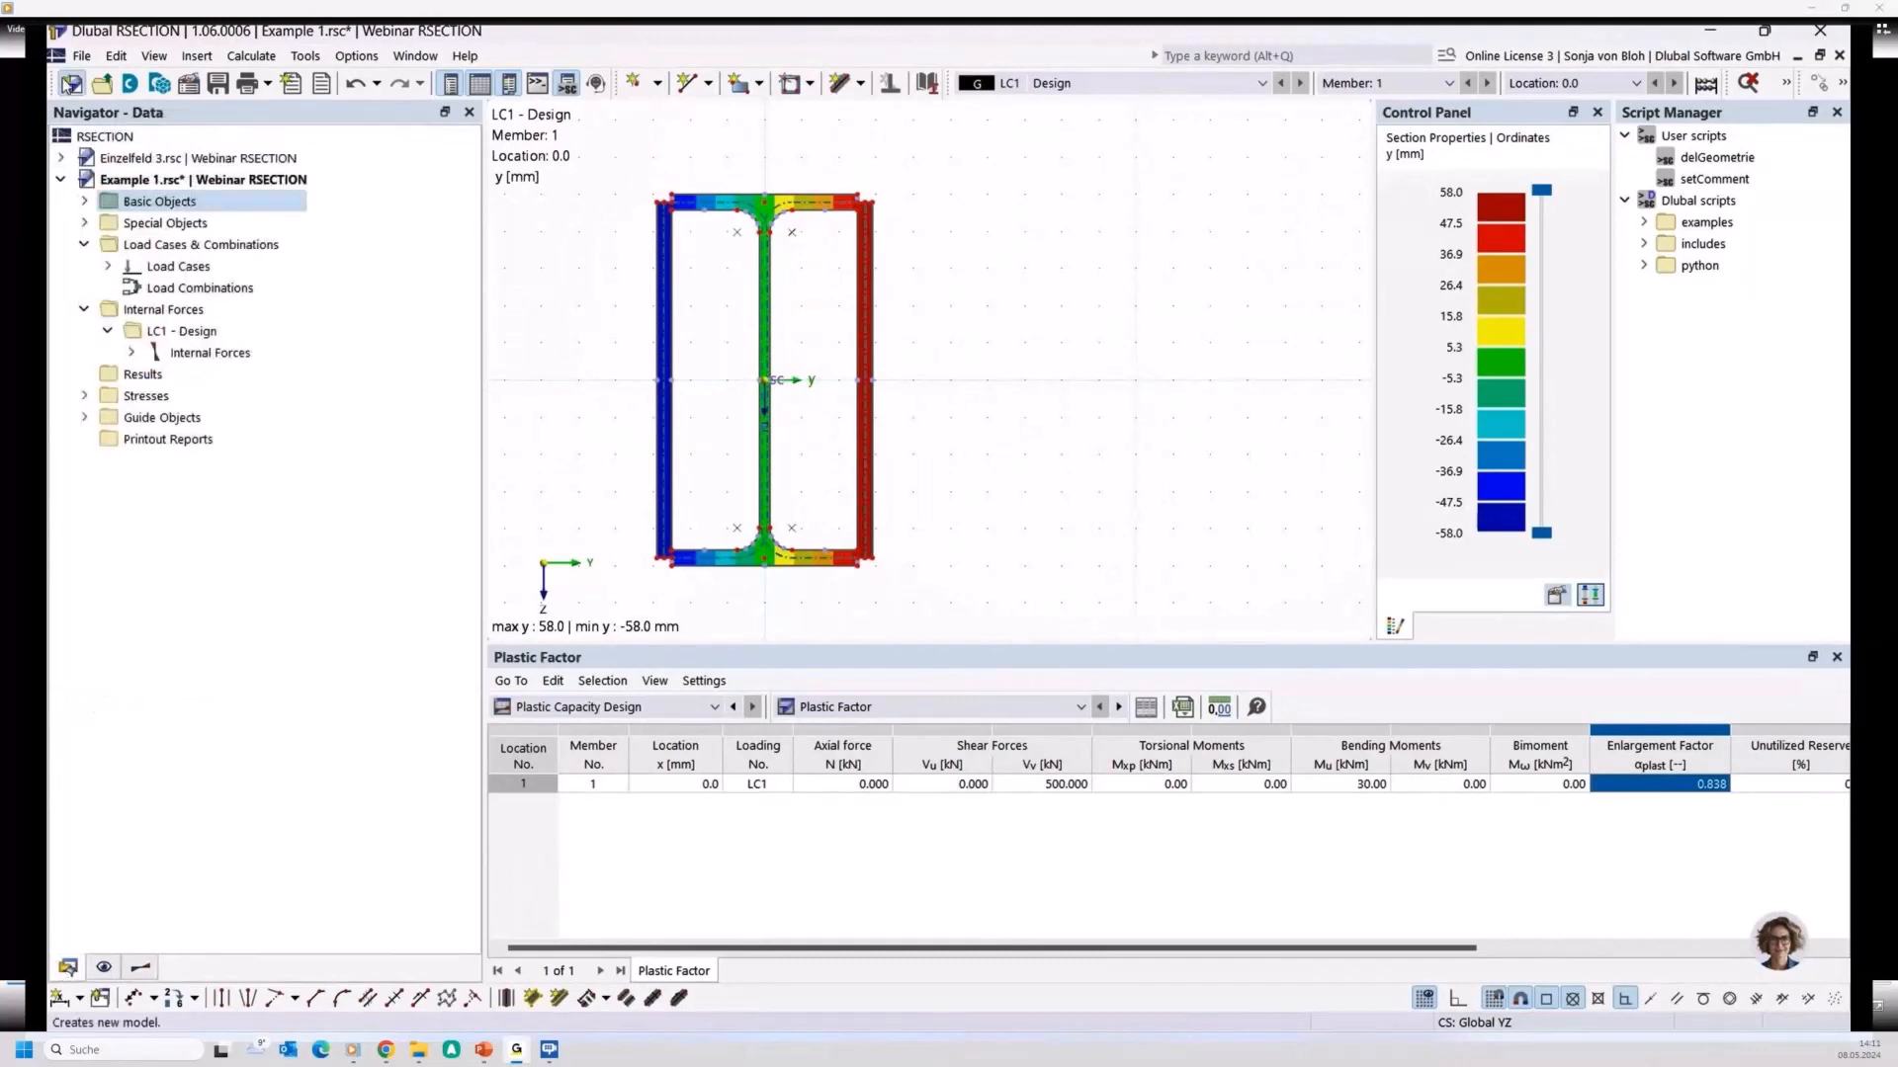
click(70, 84)
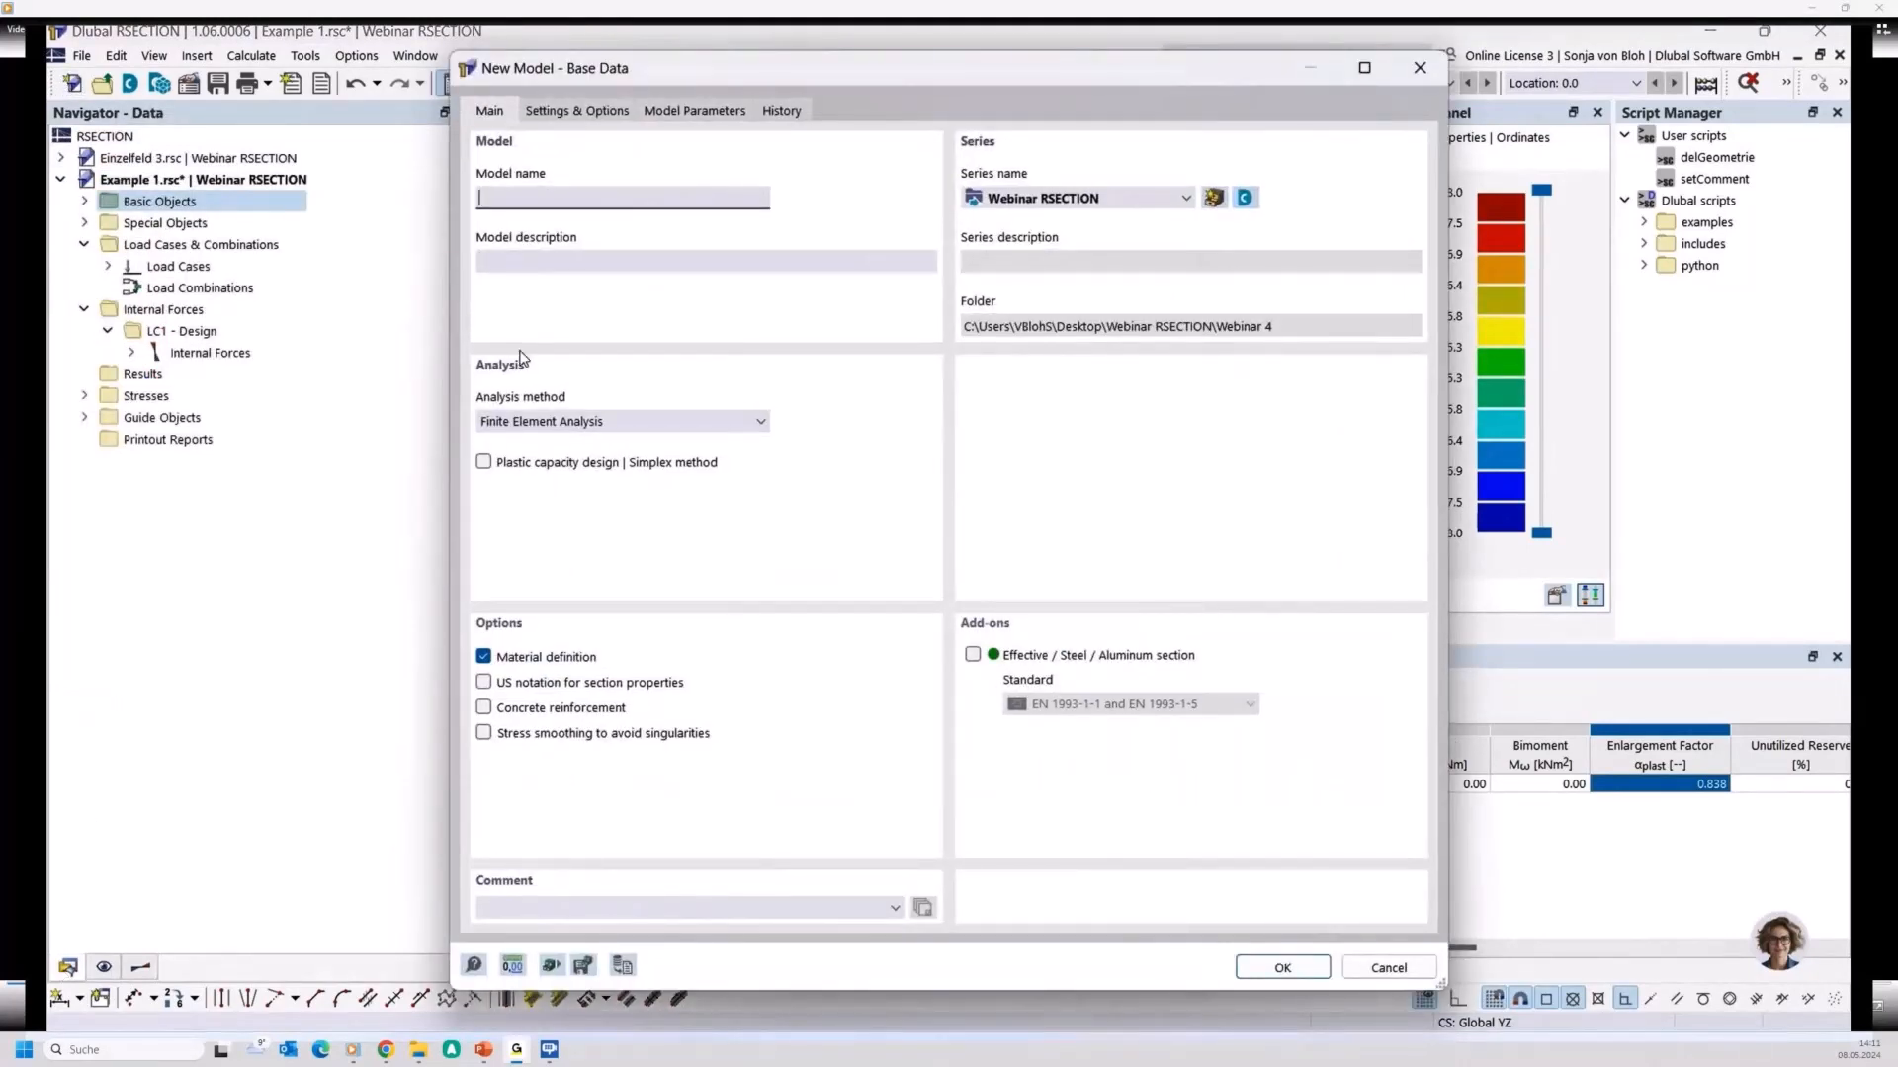
text(Example 2)
click(565, 423)
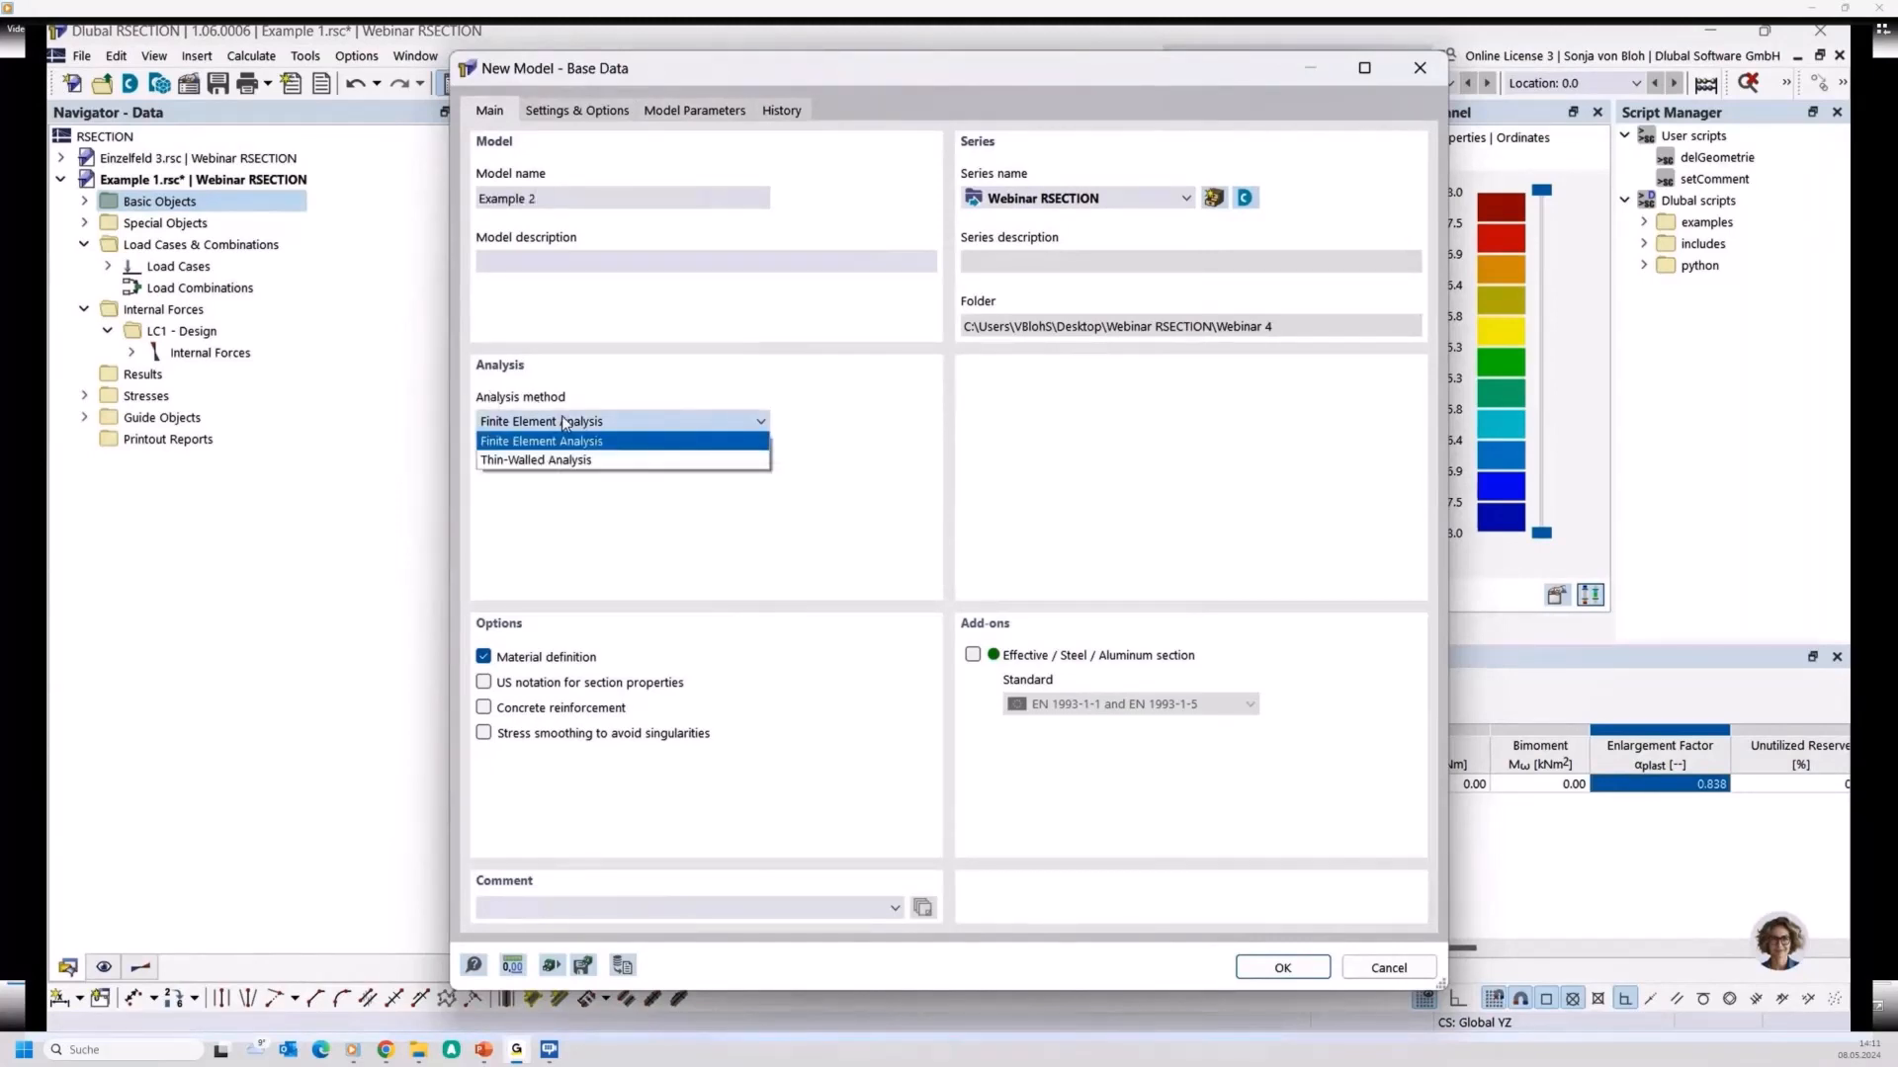
click(546, 460)
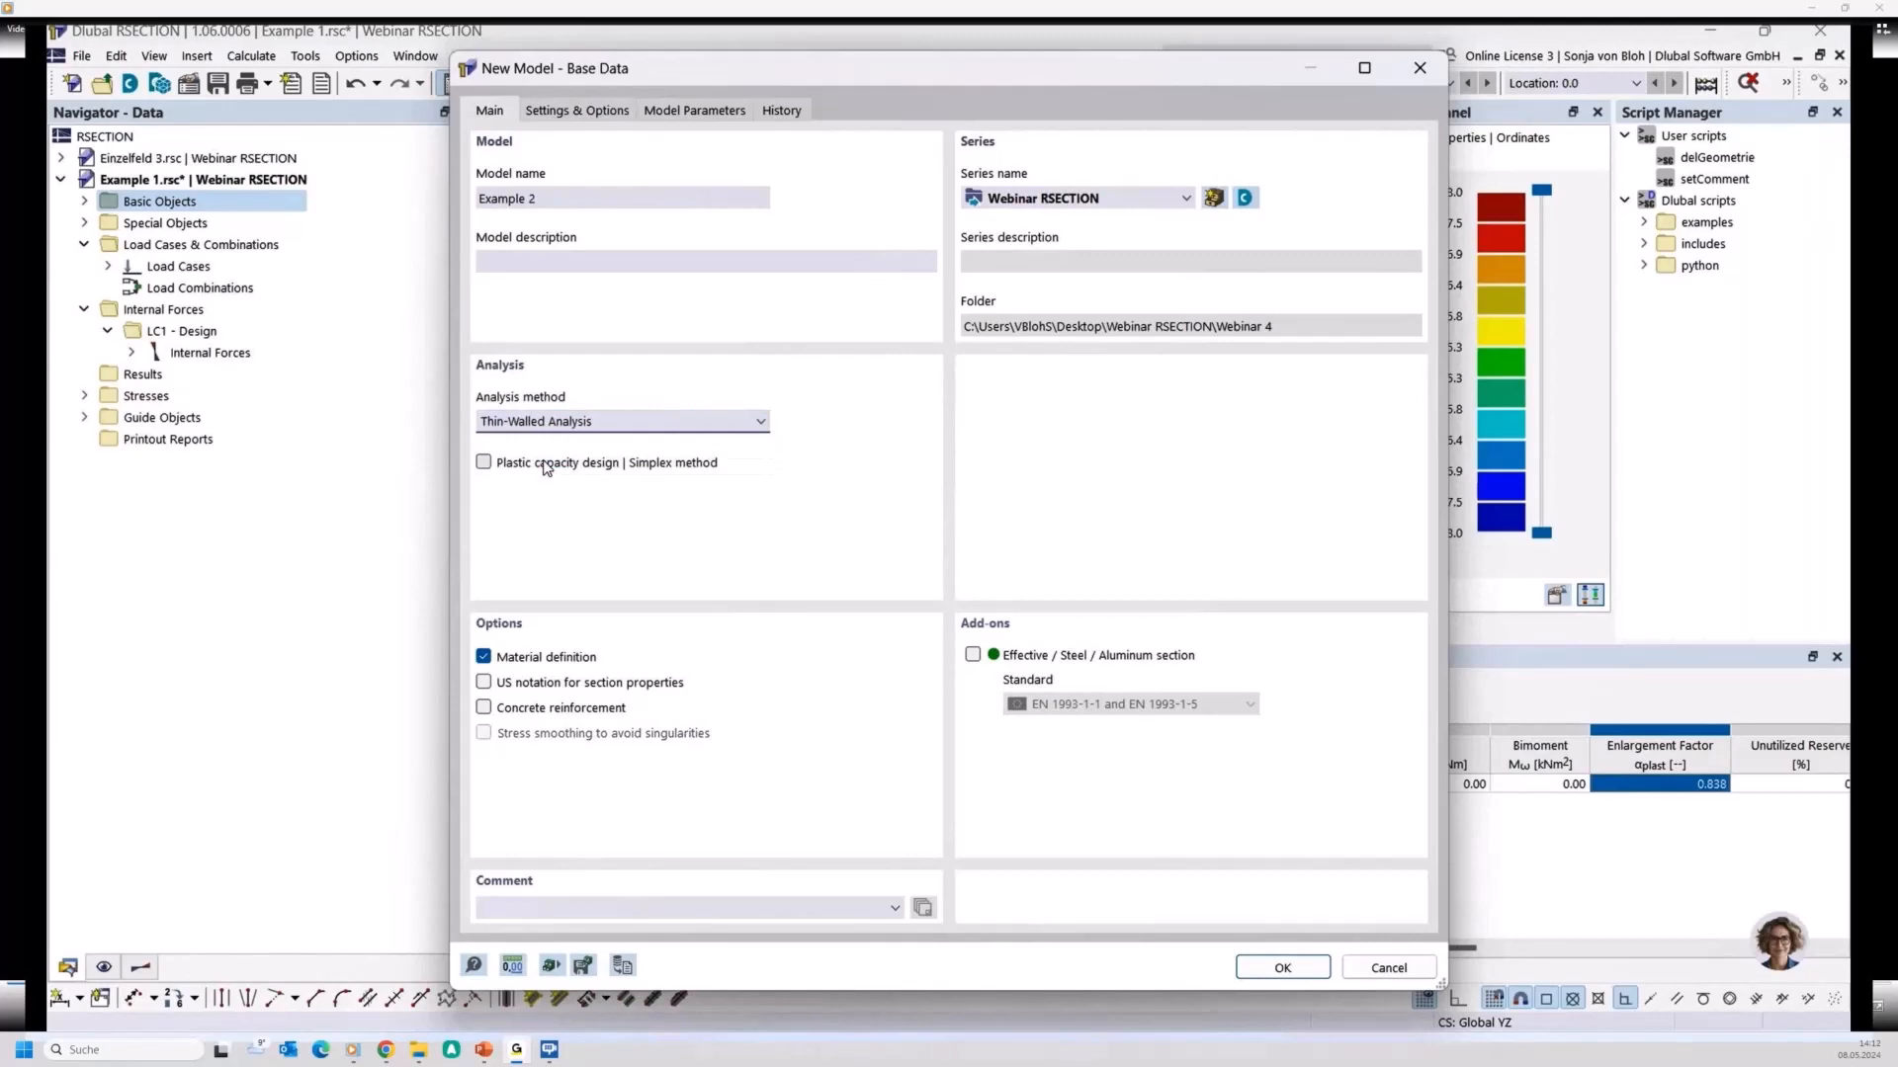
click(1261, 964)
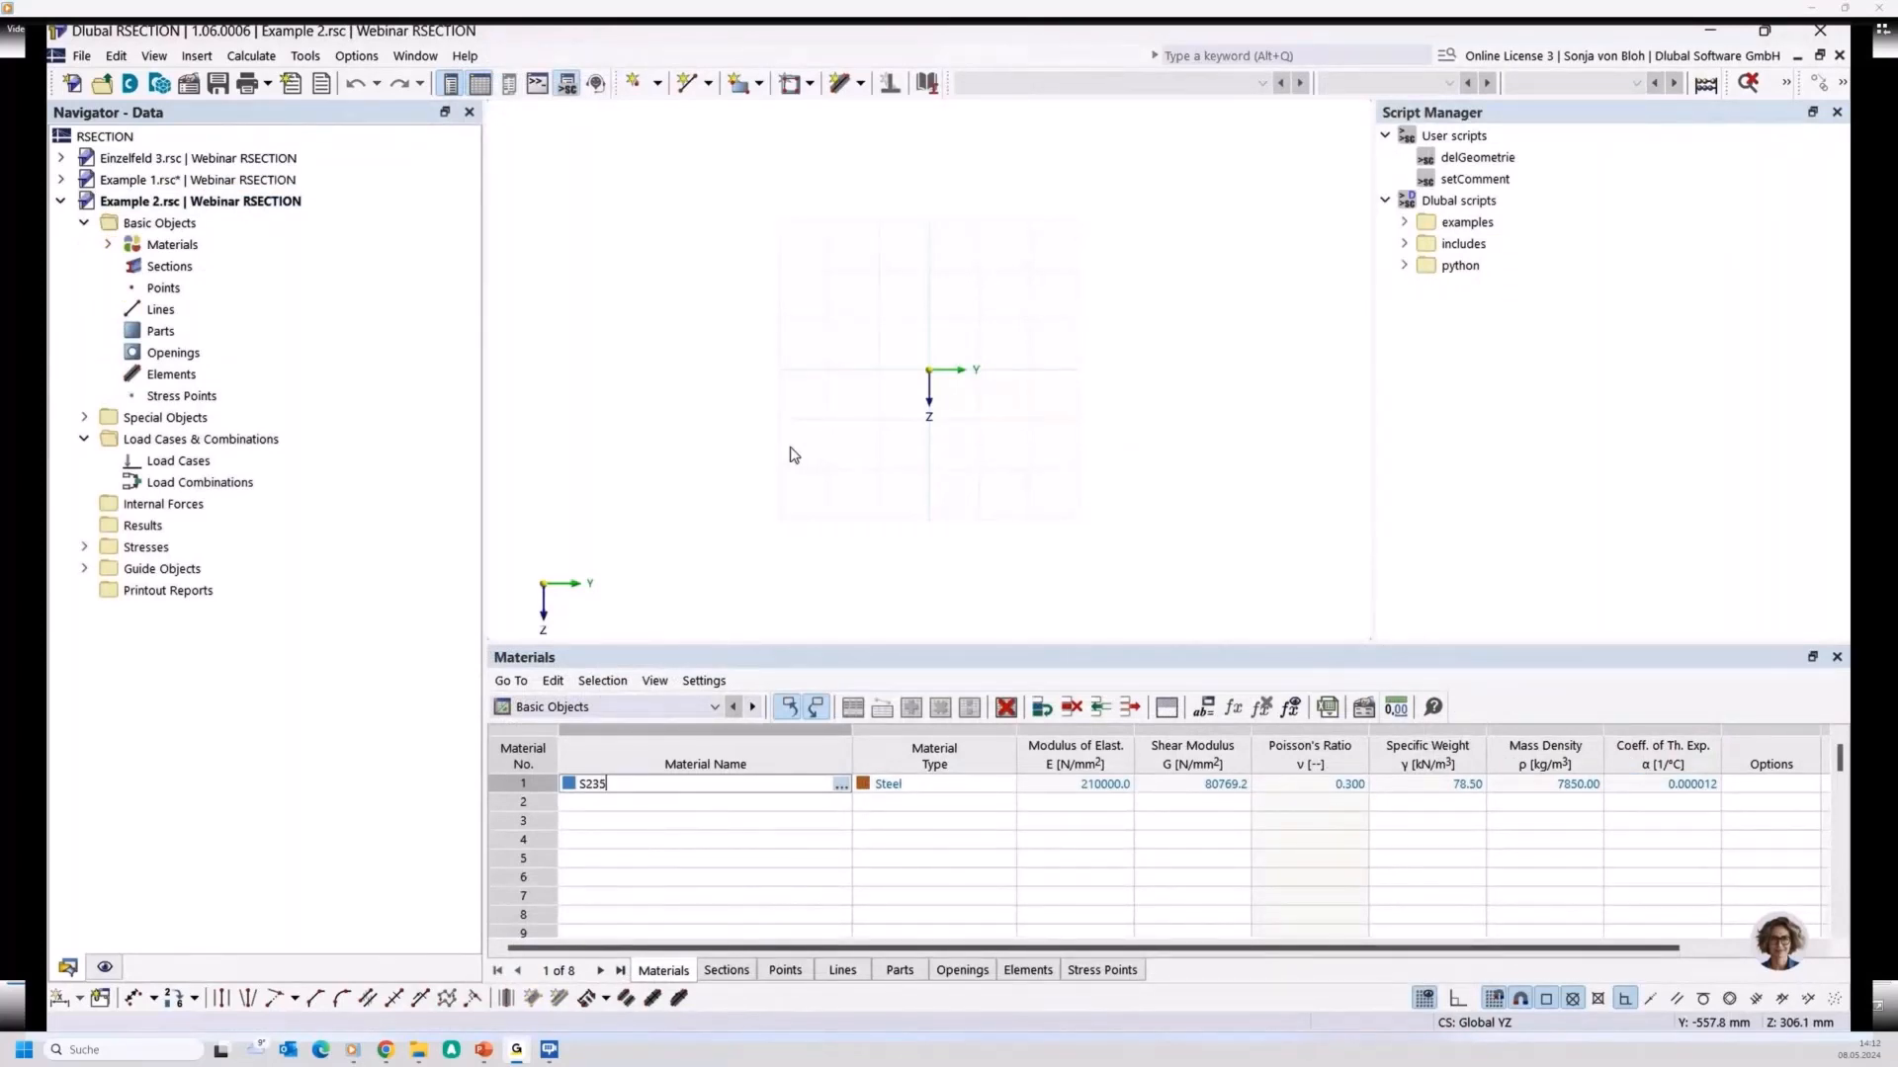
Draw two consecutive 10 mm thick, 80 mm long horizontal S235 elements at Z -40 mm, running from Y 0 through 80 to 160 mm
click(857, 90)
click(857, 116)
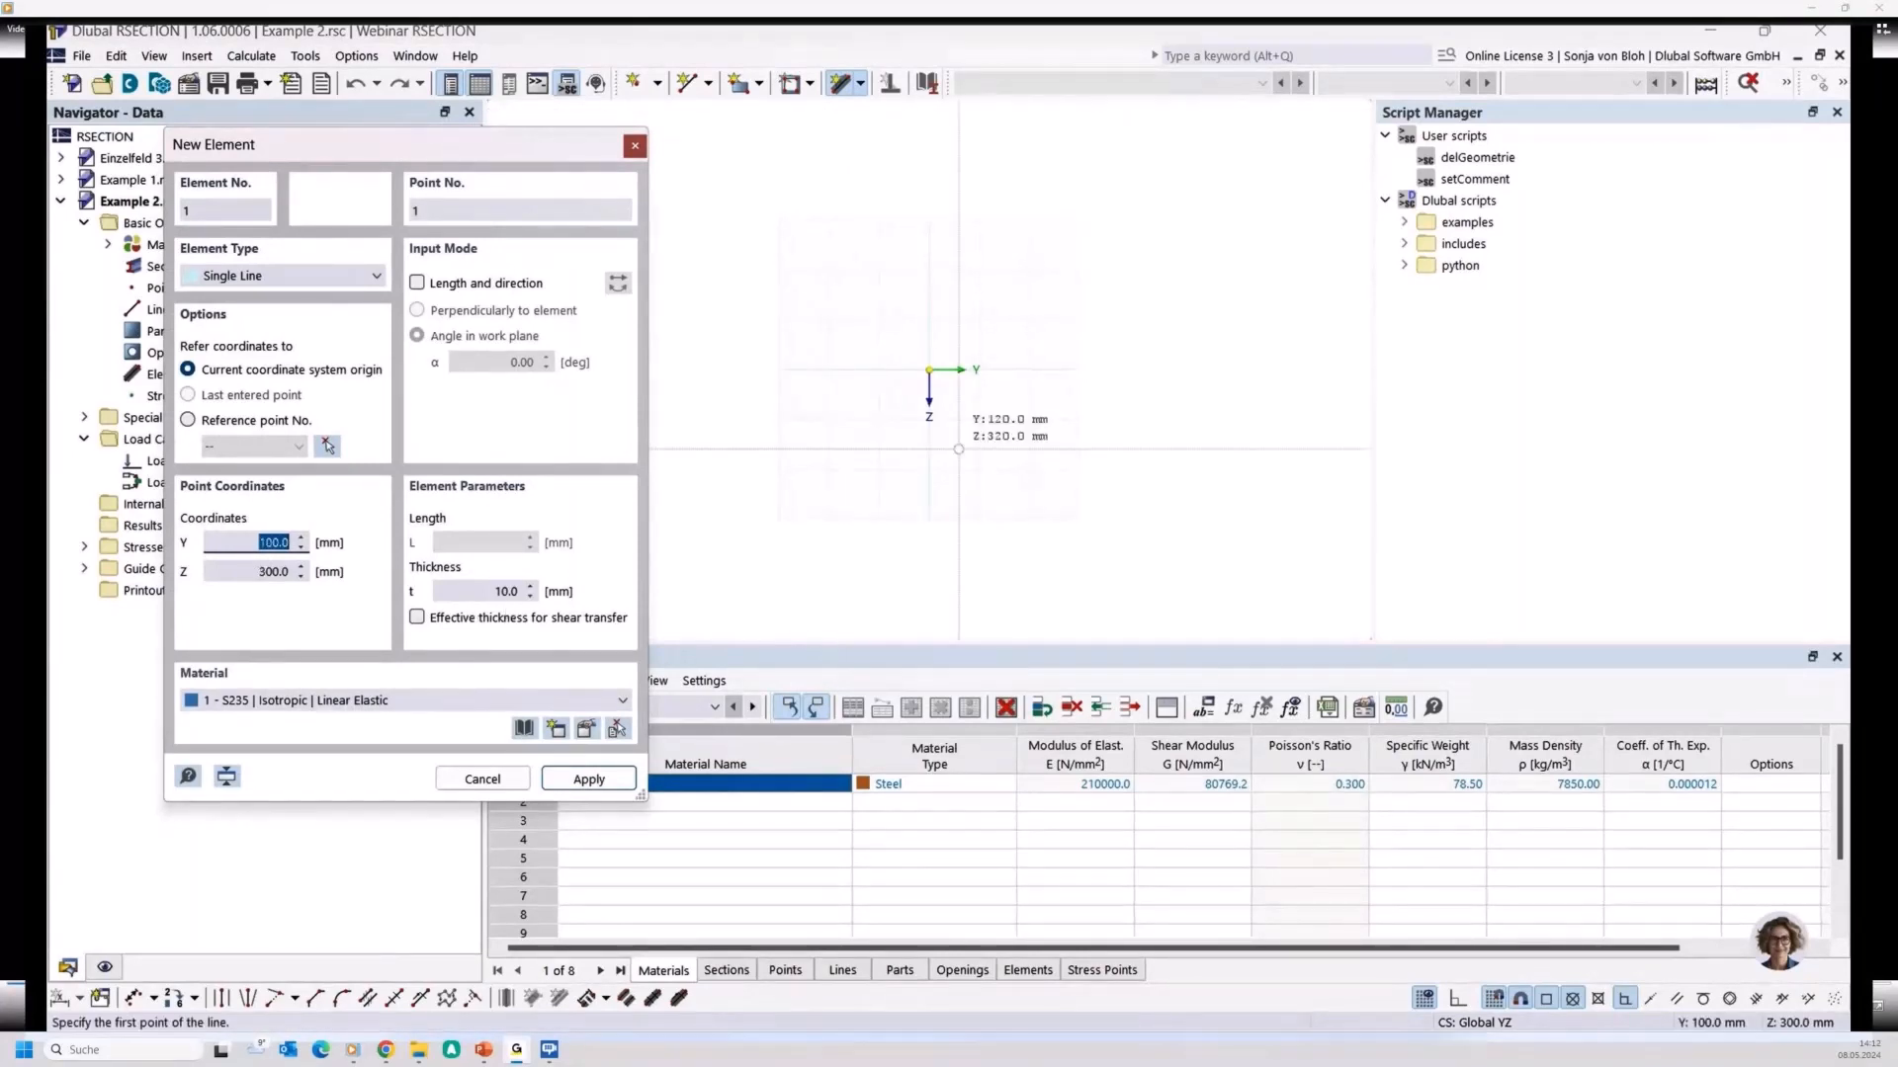
scroll(975, 365, up, 6)
scroll(914, 361, up, 1)
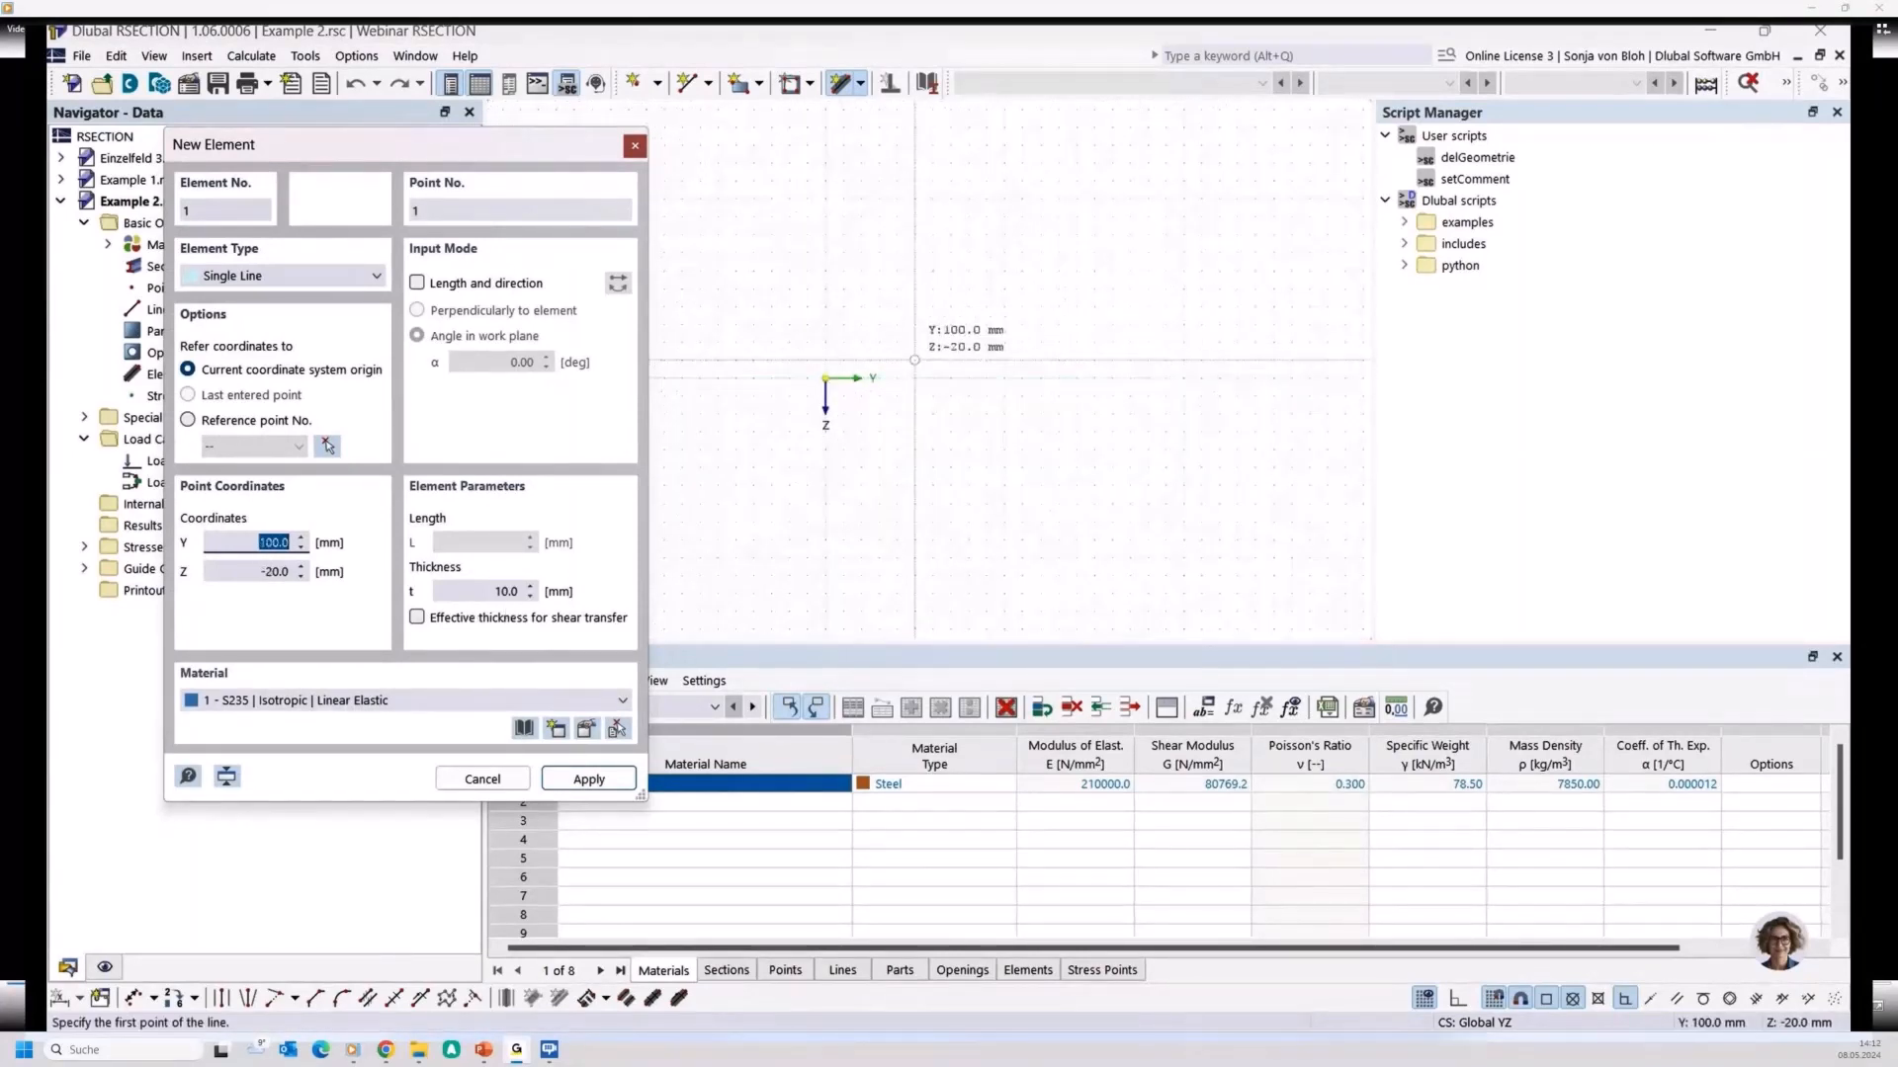
click(825, 342)
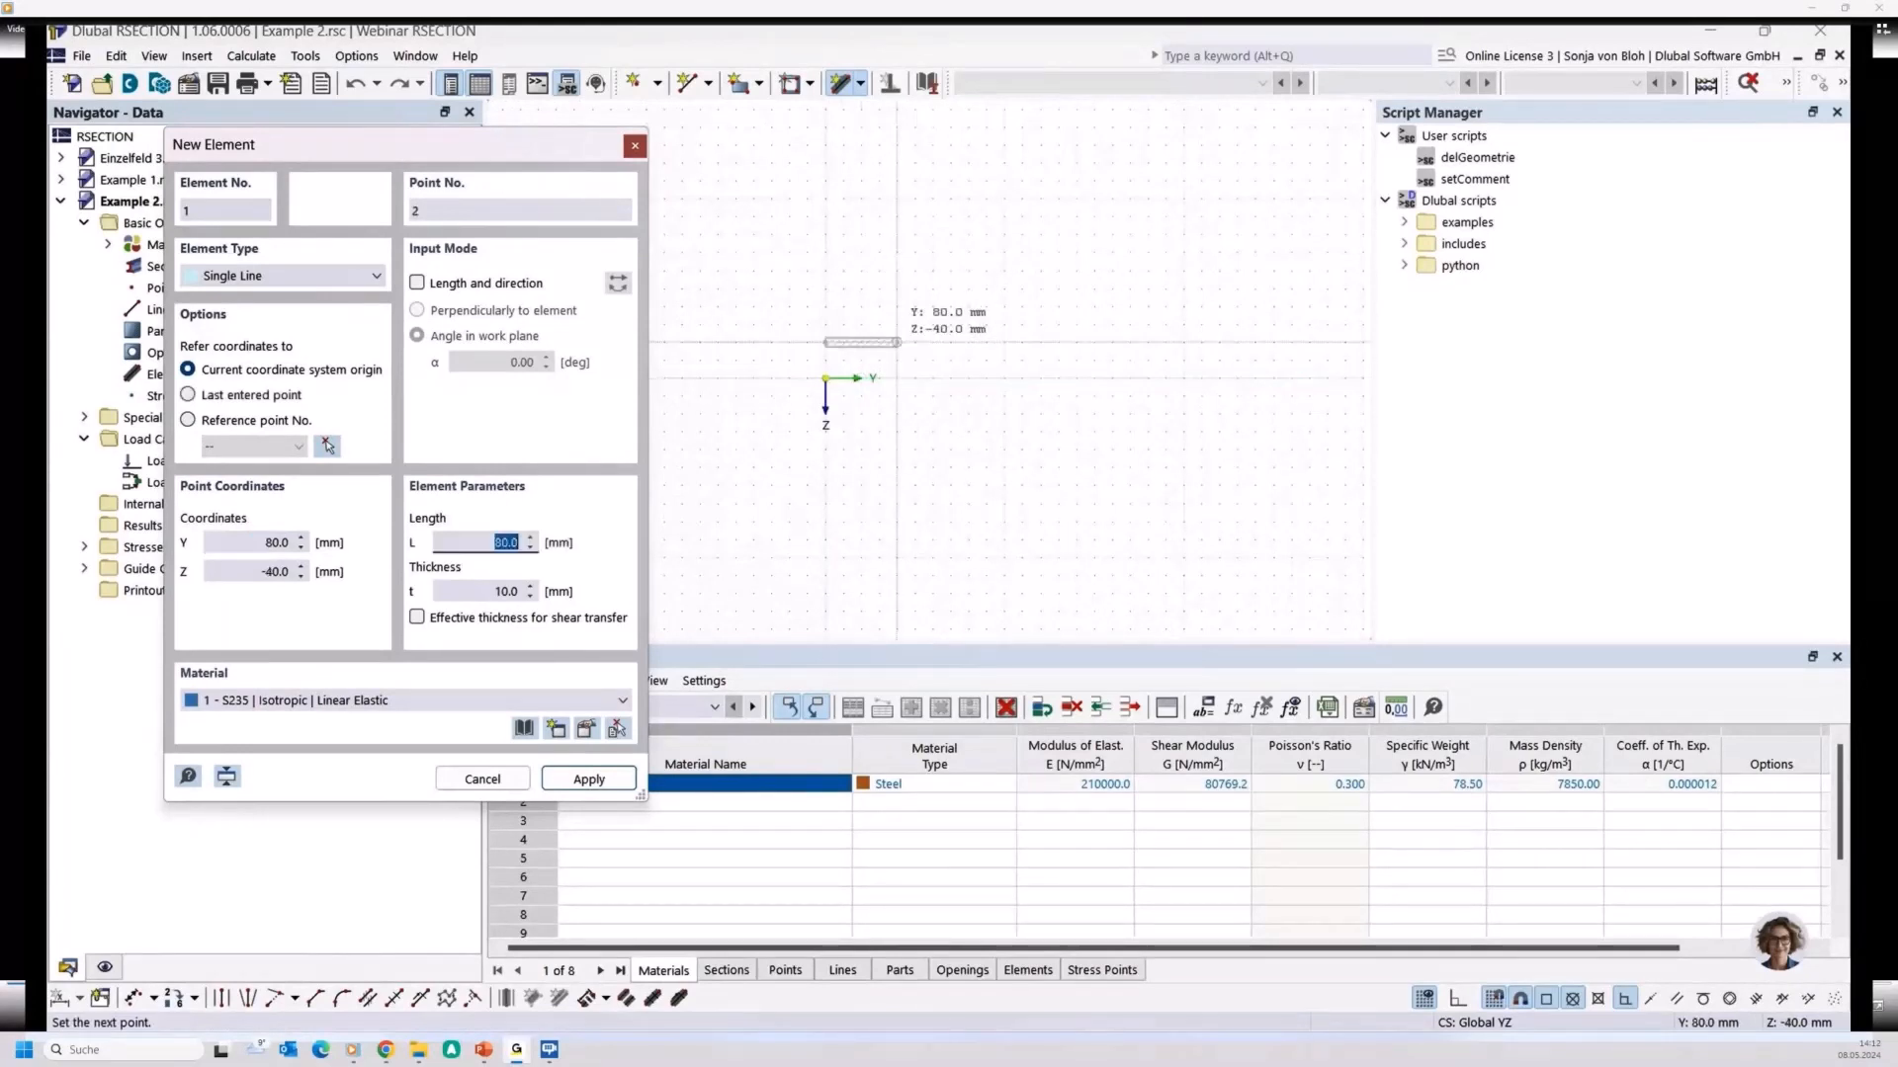
click(898, 342)
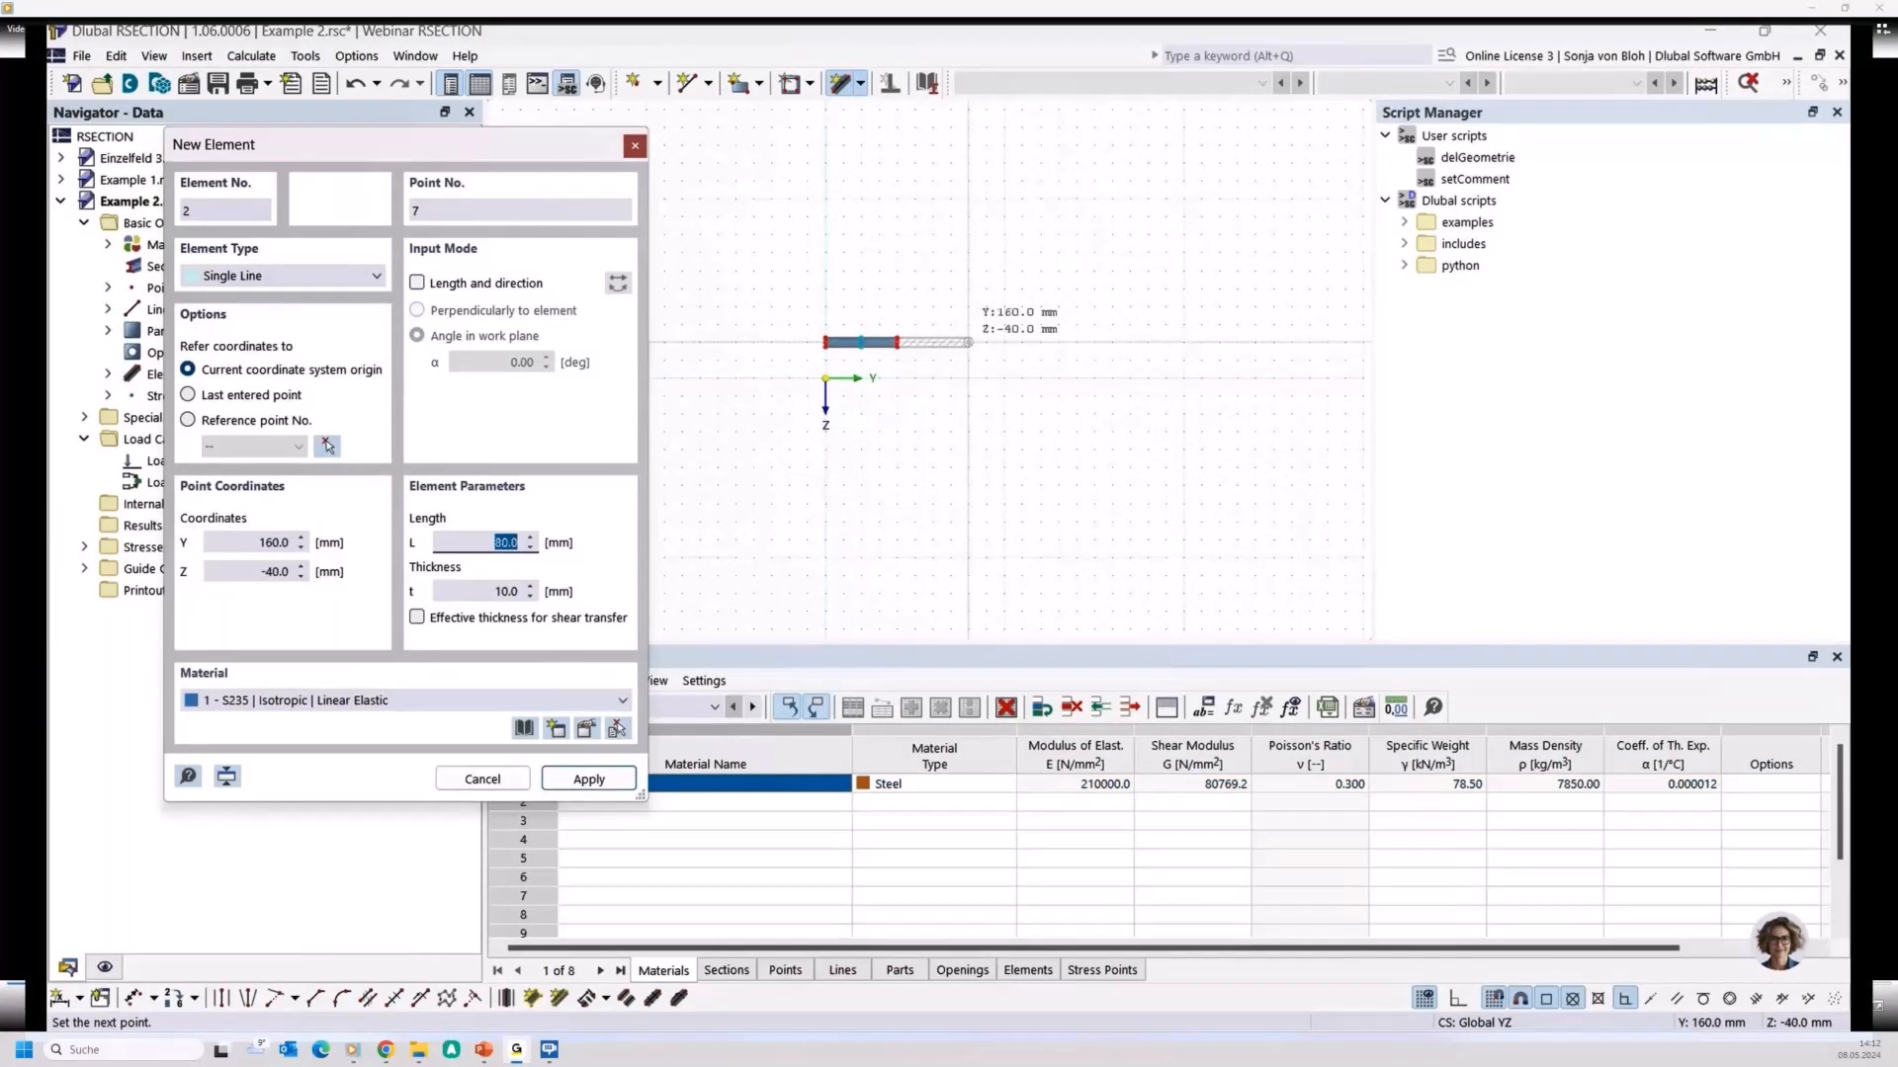
click(967, 342)
scroll(869, 333, up, 2)
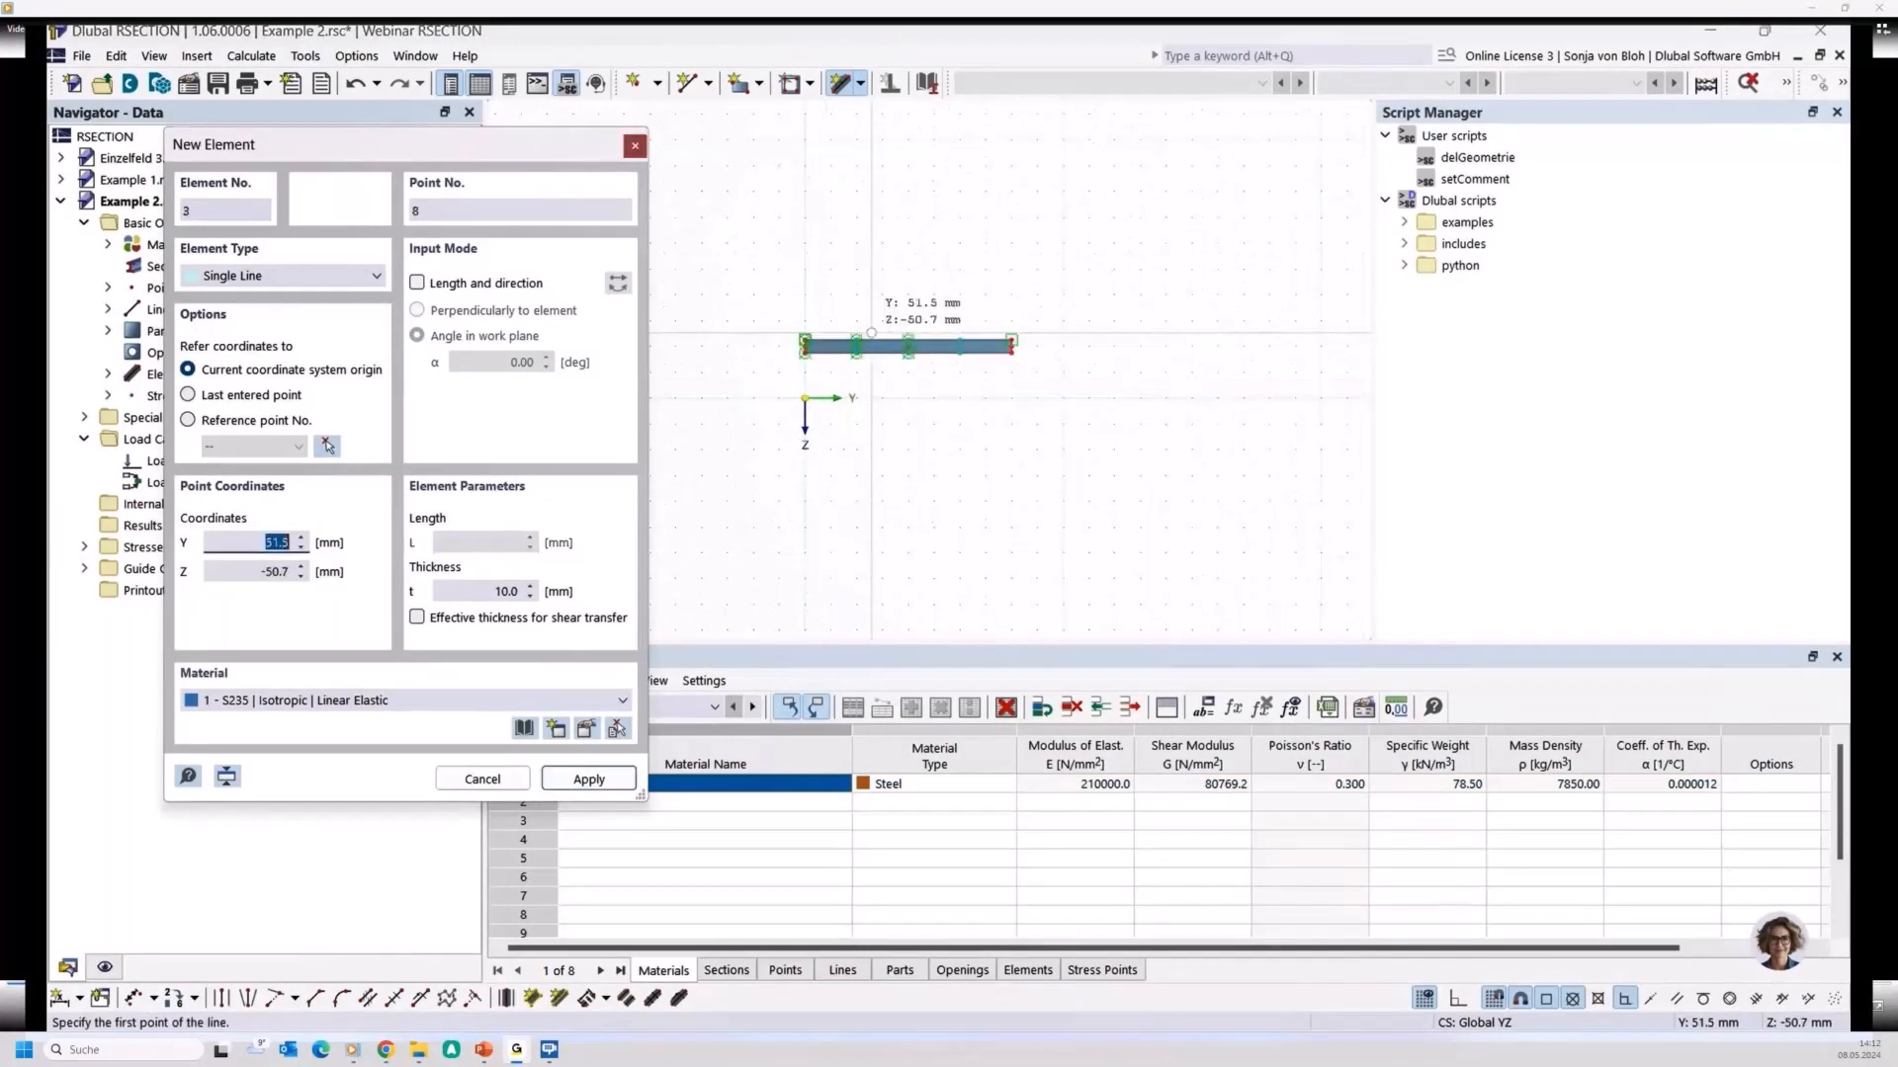
scroll(870, 333, up, 2)
key(Escape)
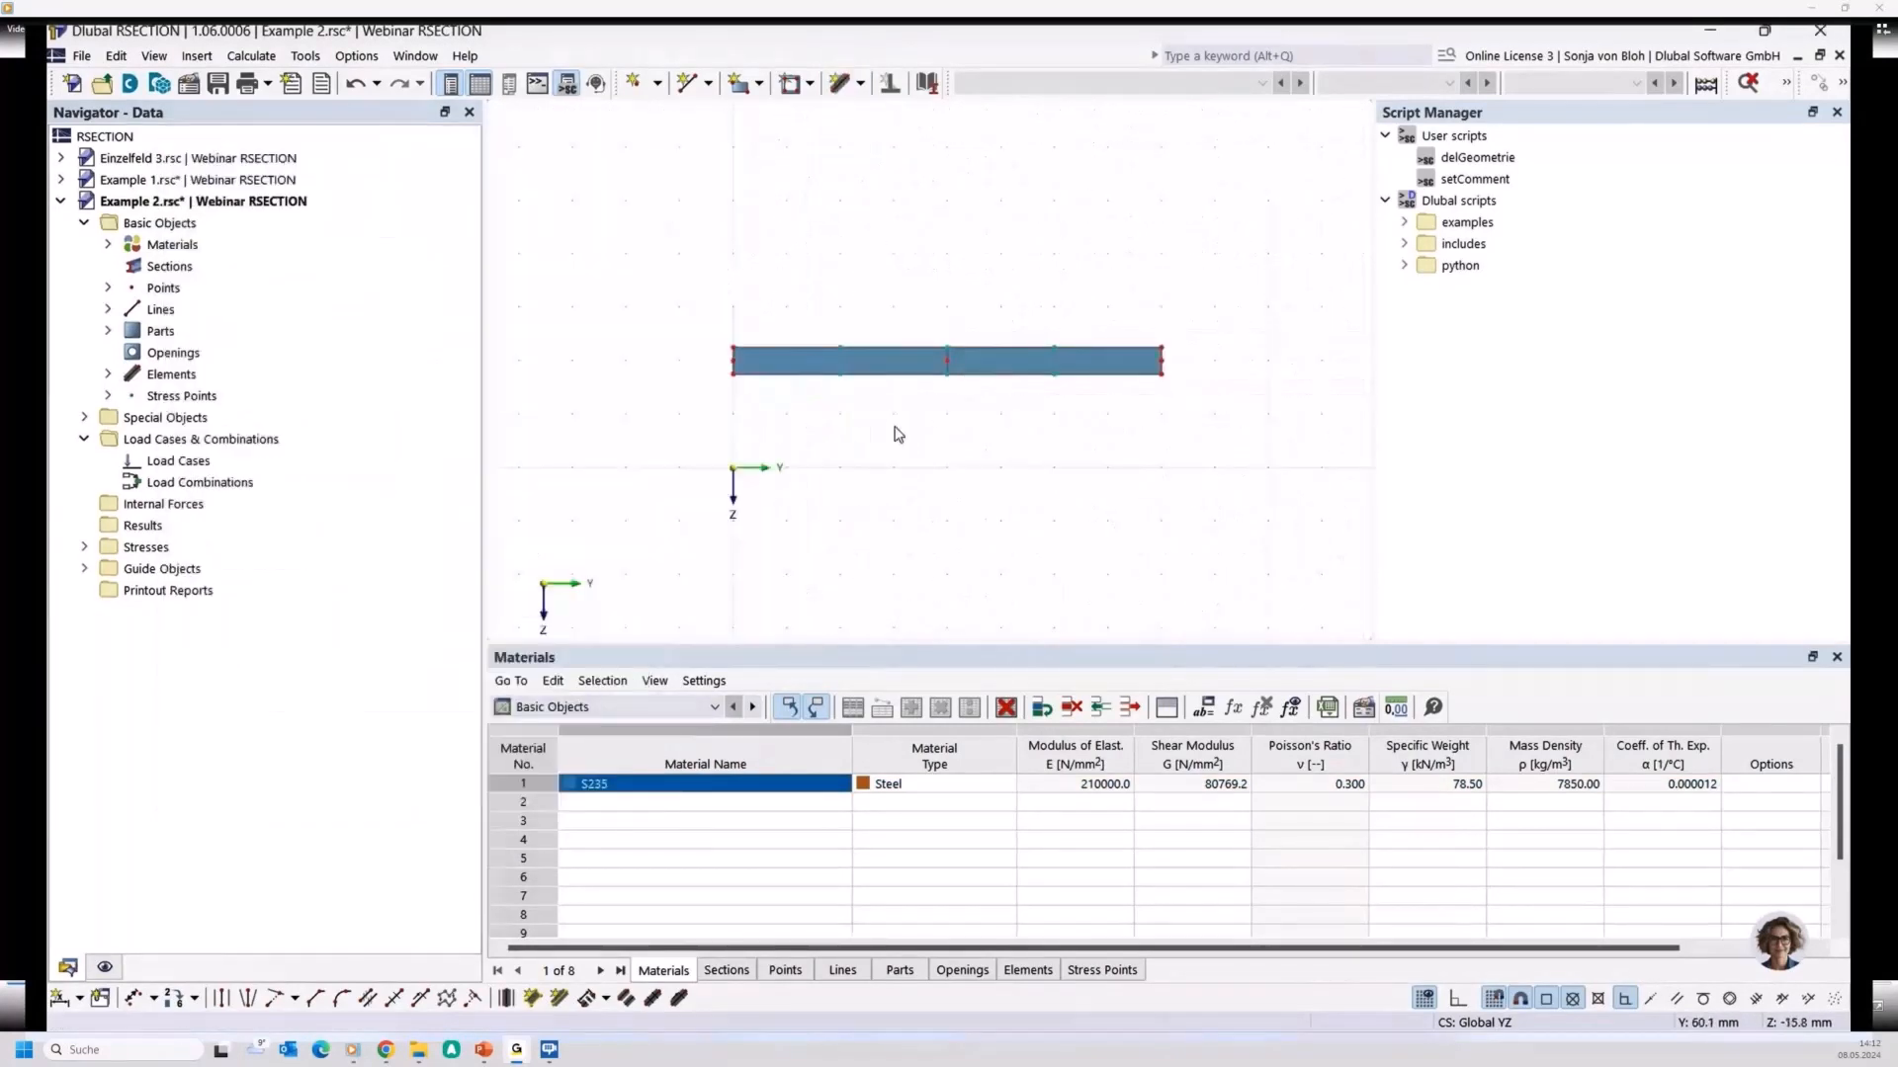
Show the object numbering in the model view and highlight element 1 from the list of elements
right_click(737, 405)
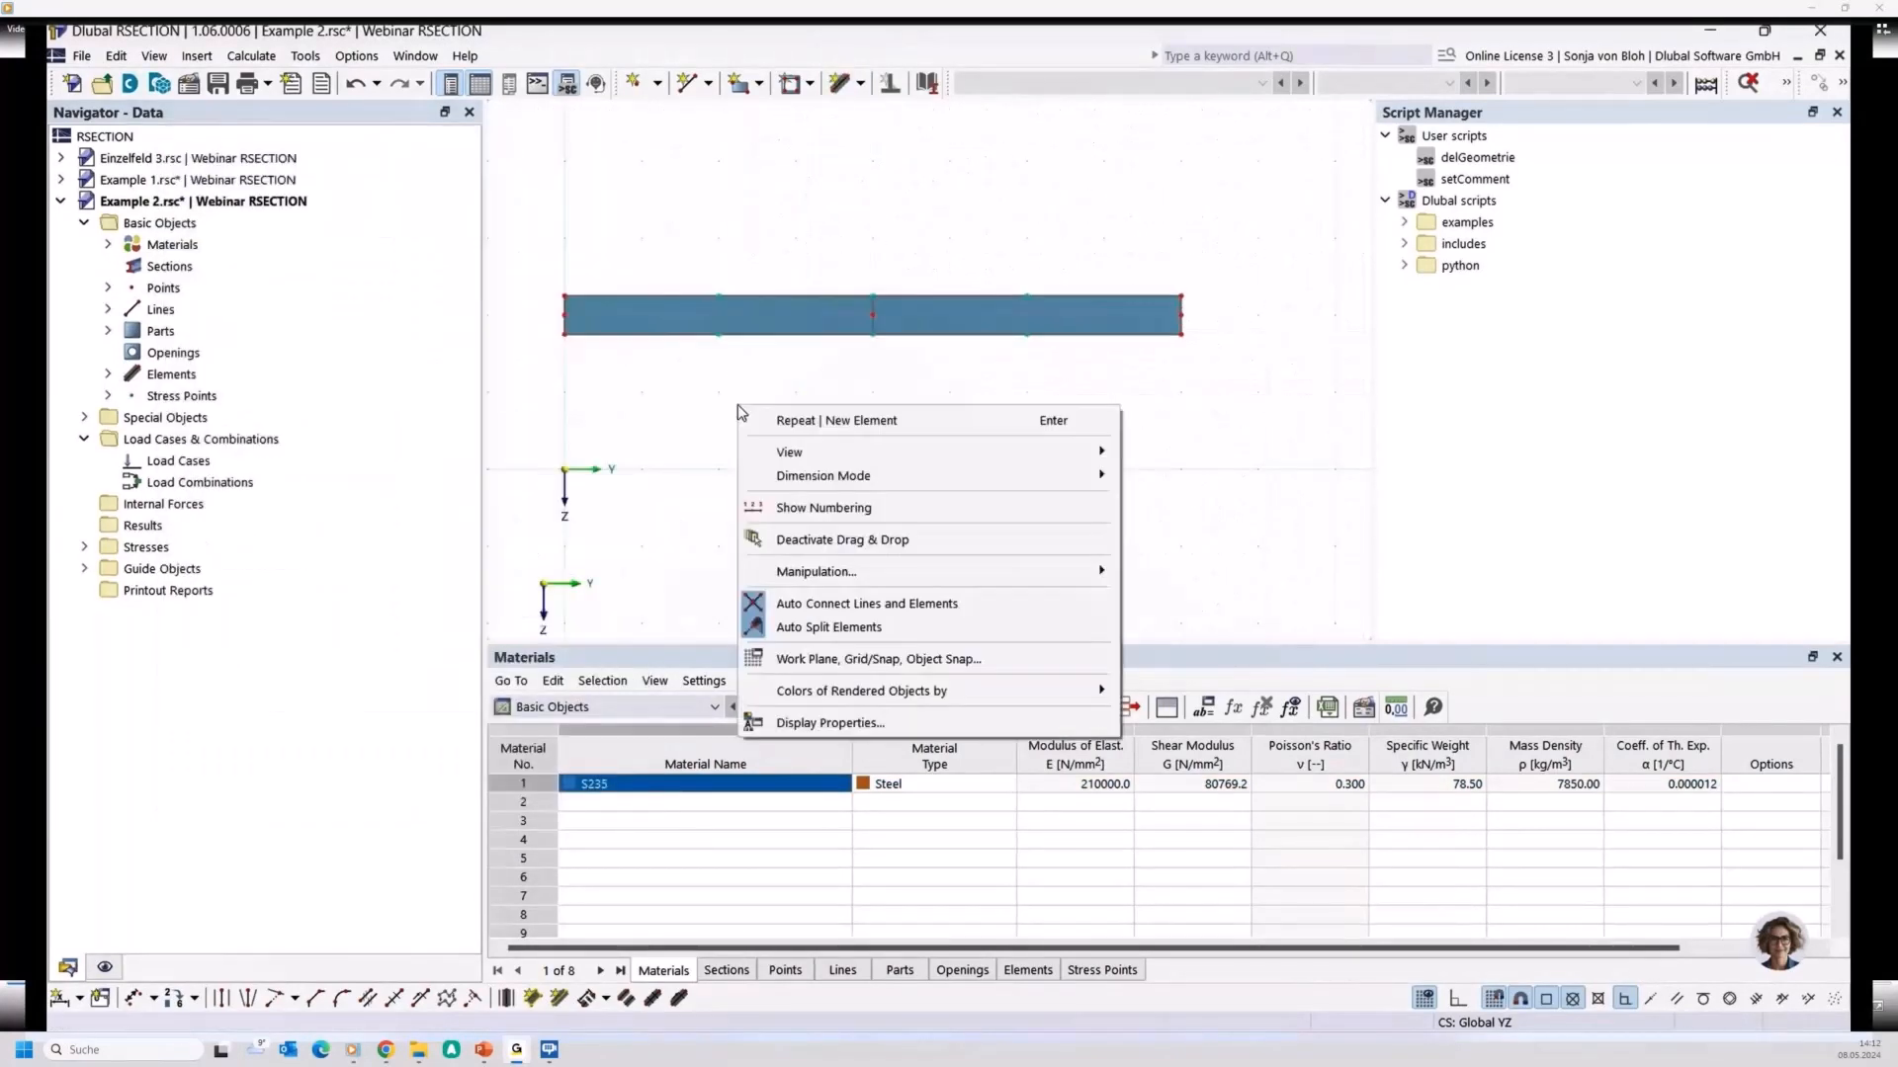
click(788, 508)
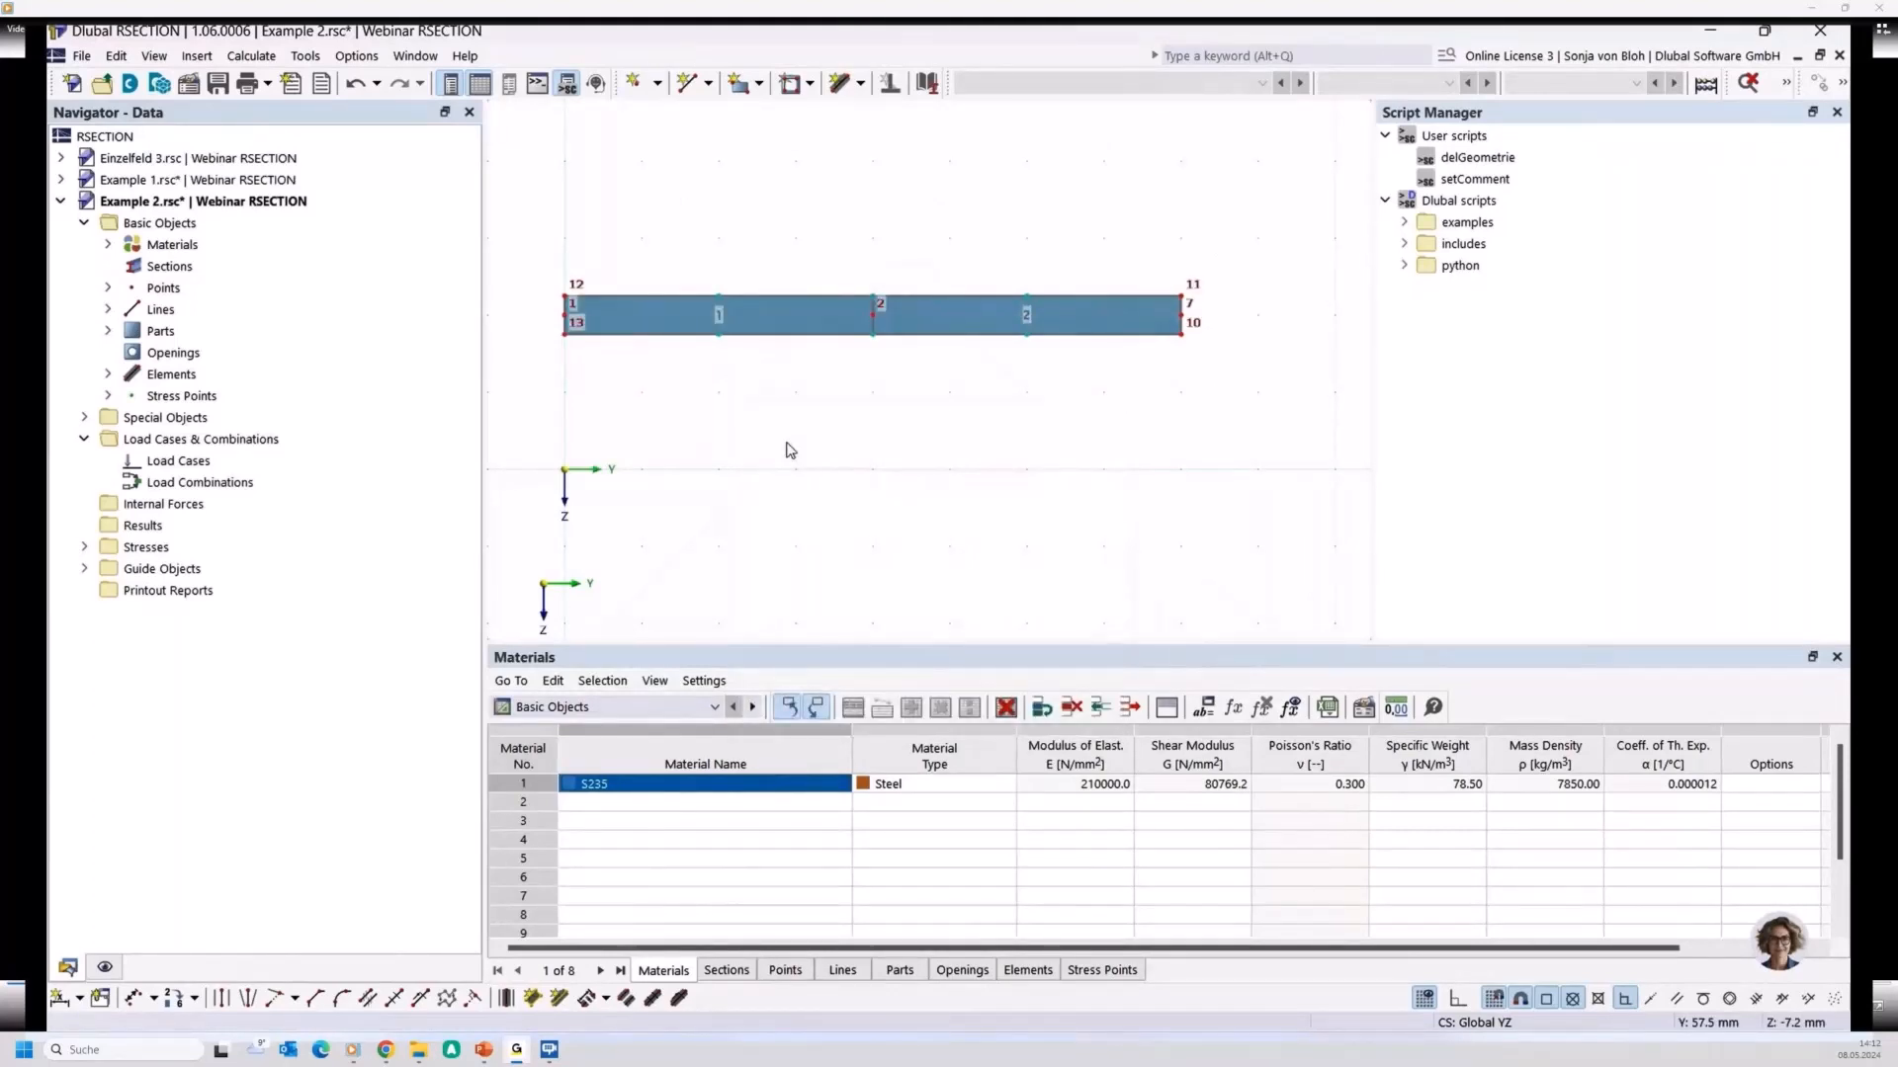
click(108, 373)
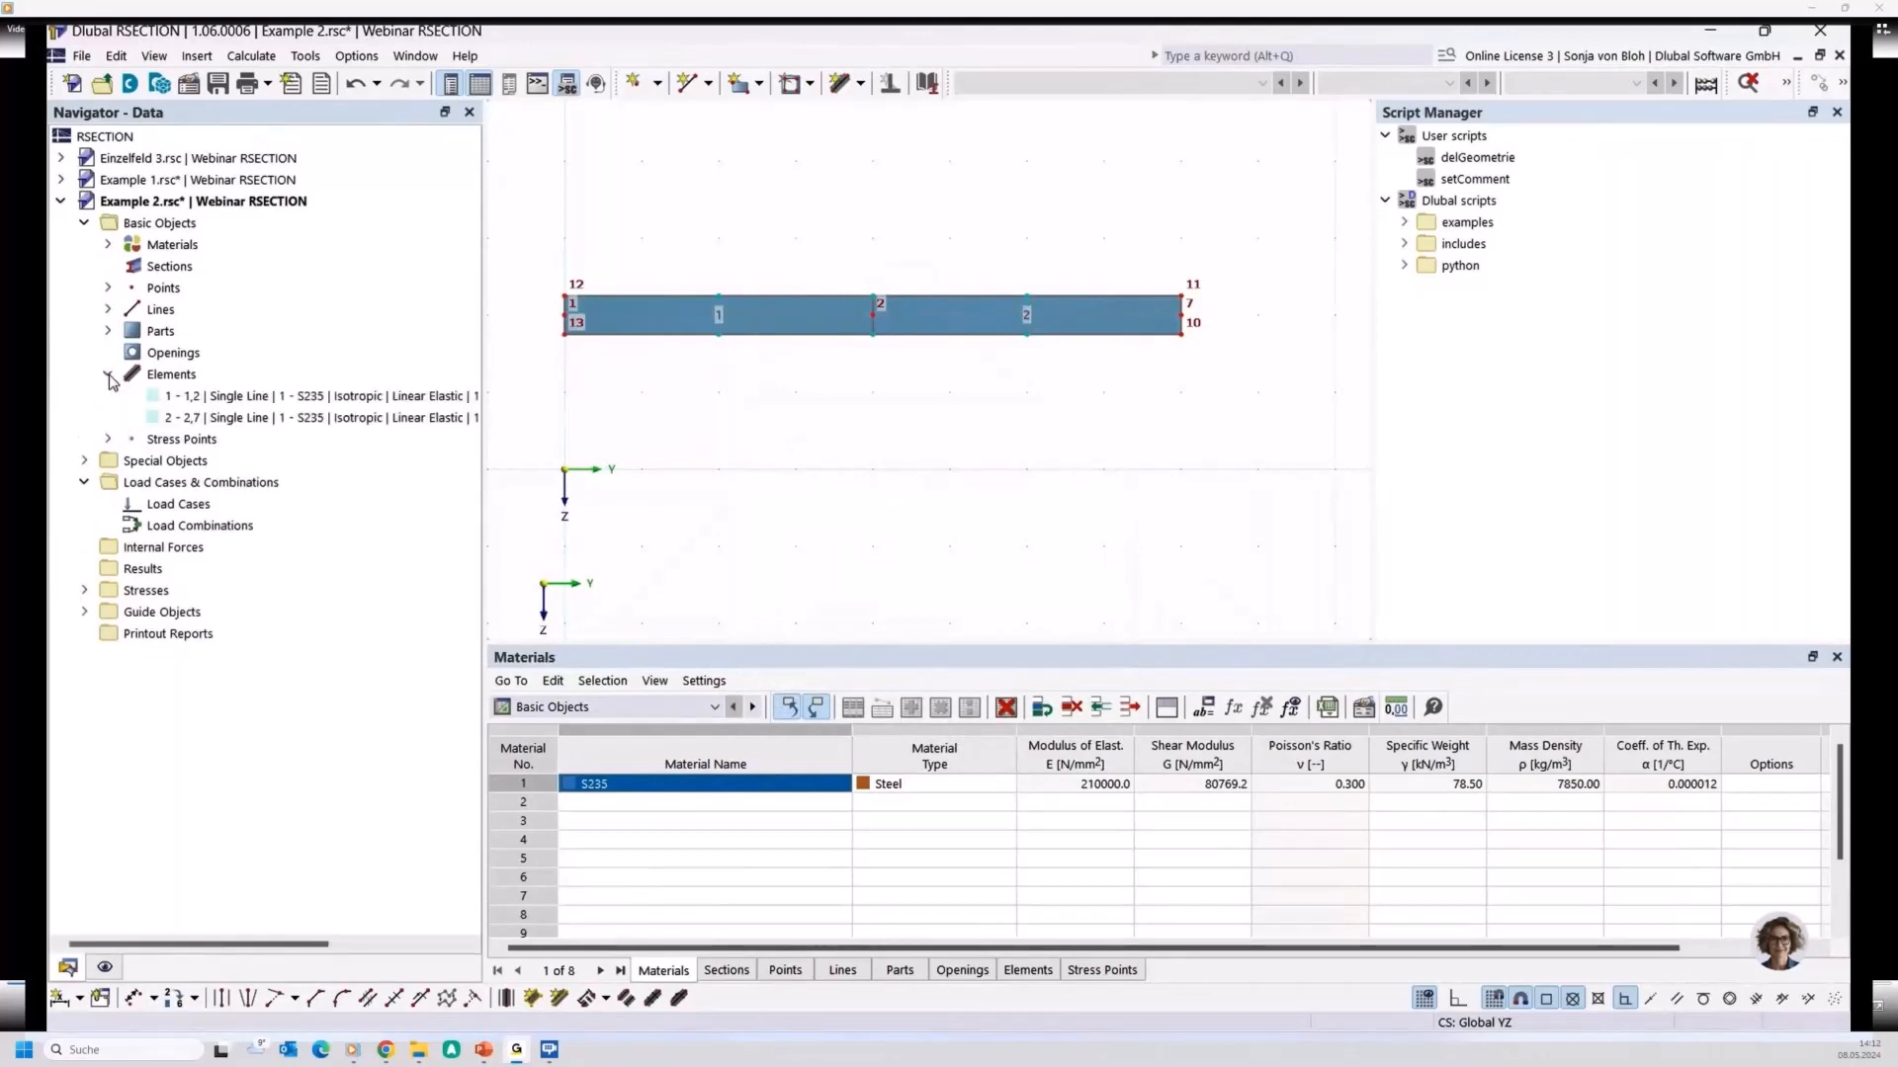
click(208, 395)
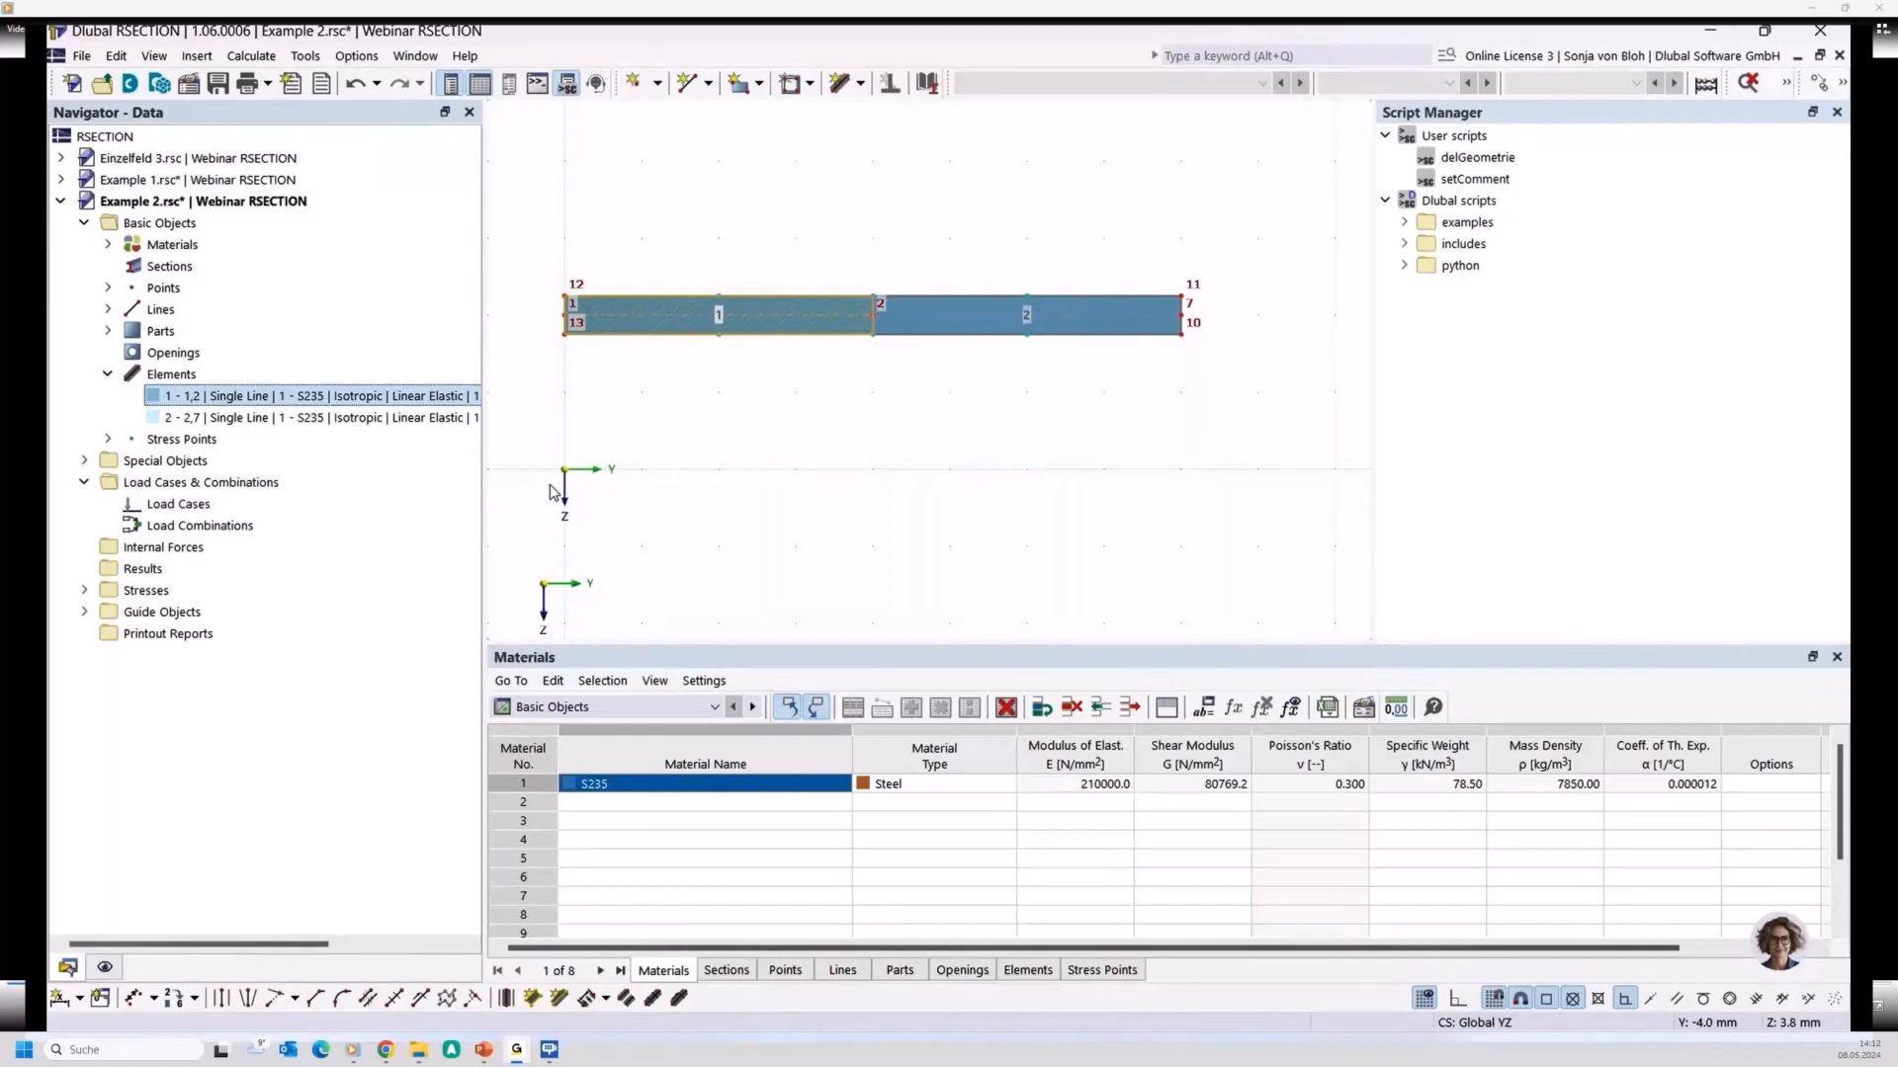
Highlight element 2 from the list of elements, then delete both horizontal elements from the model
click(280, 419)
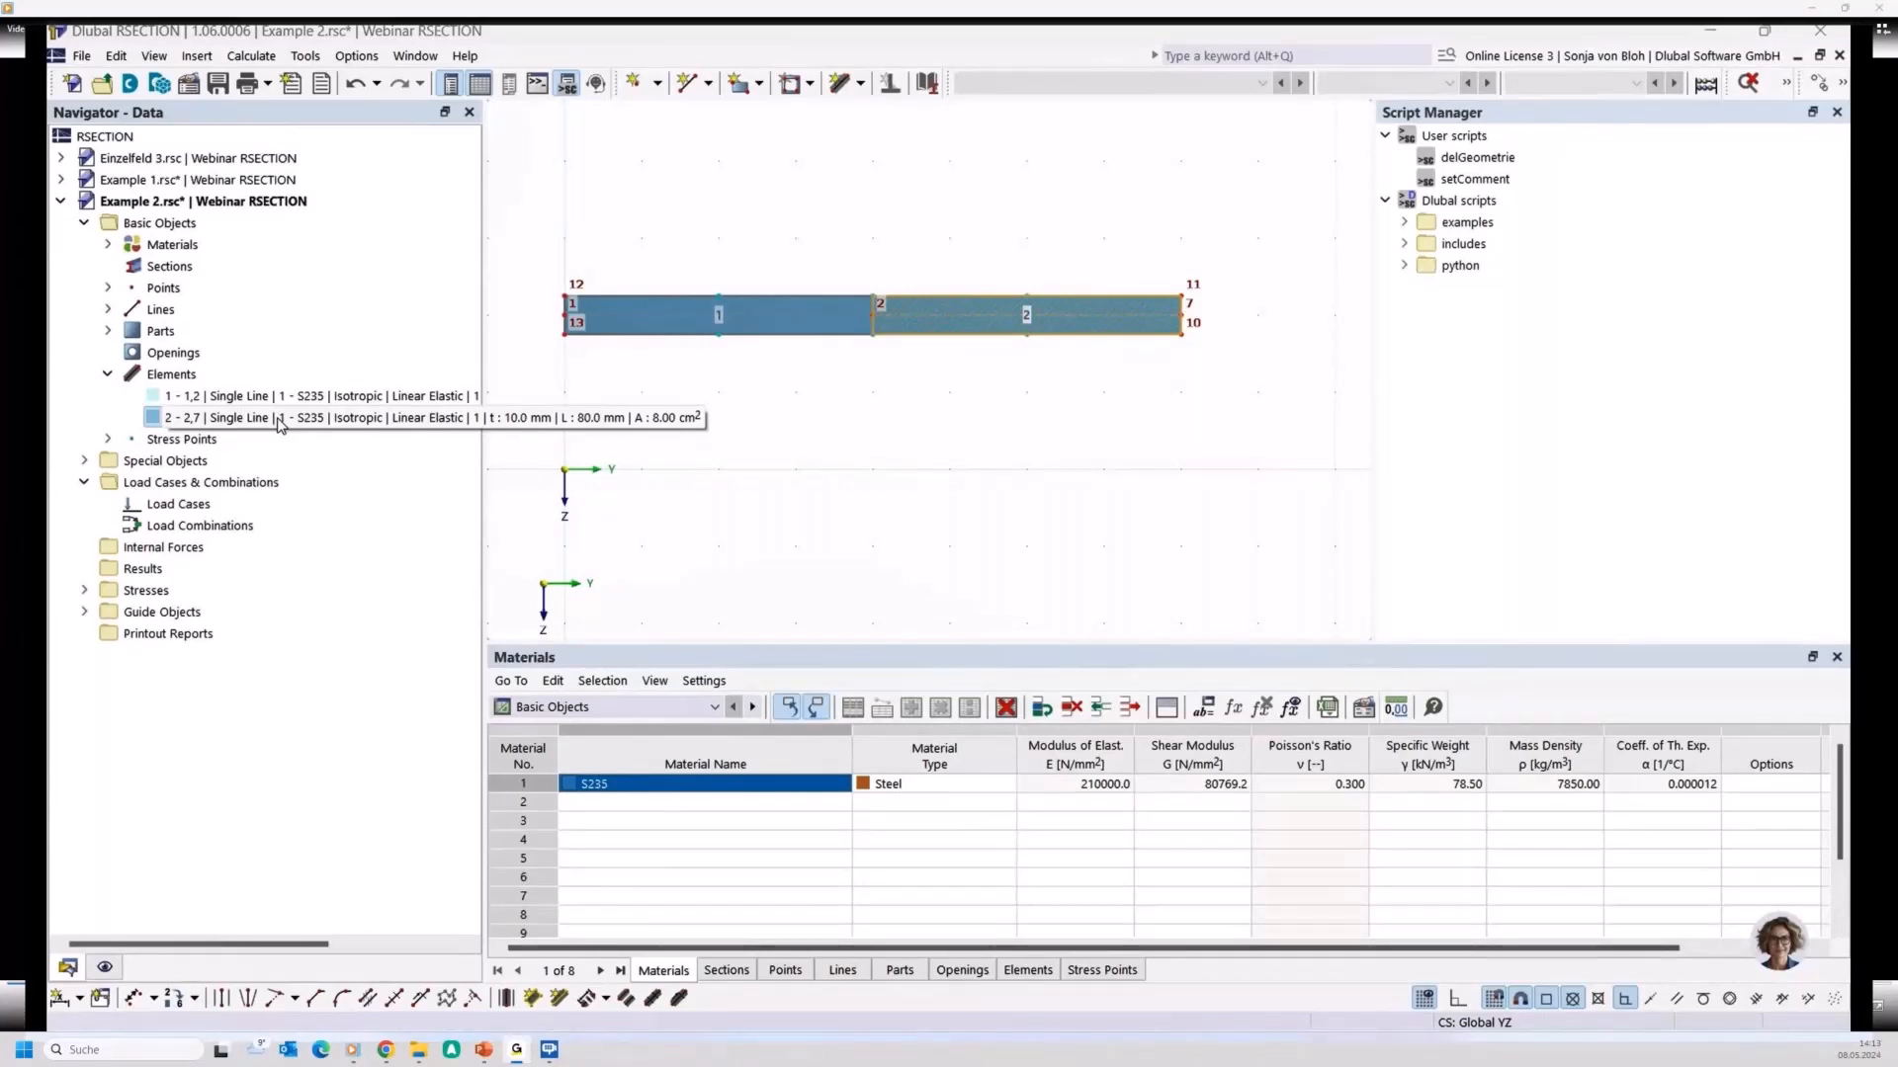
click(280, 418)
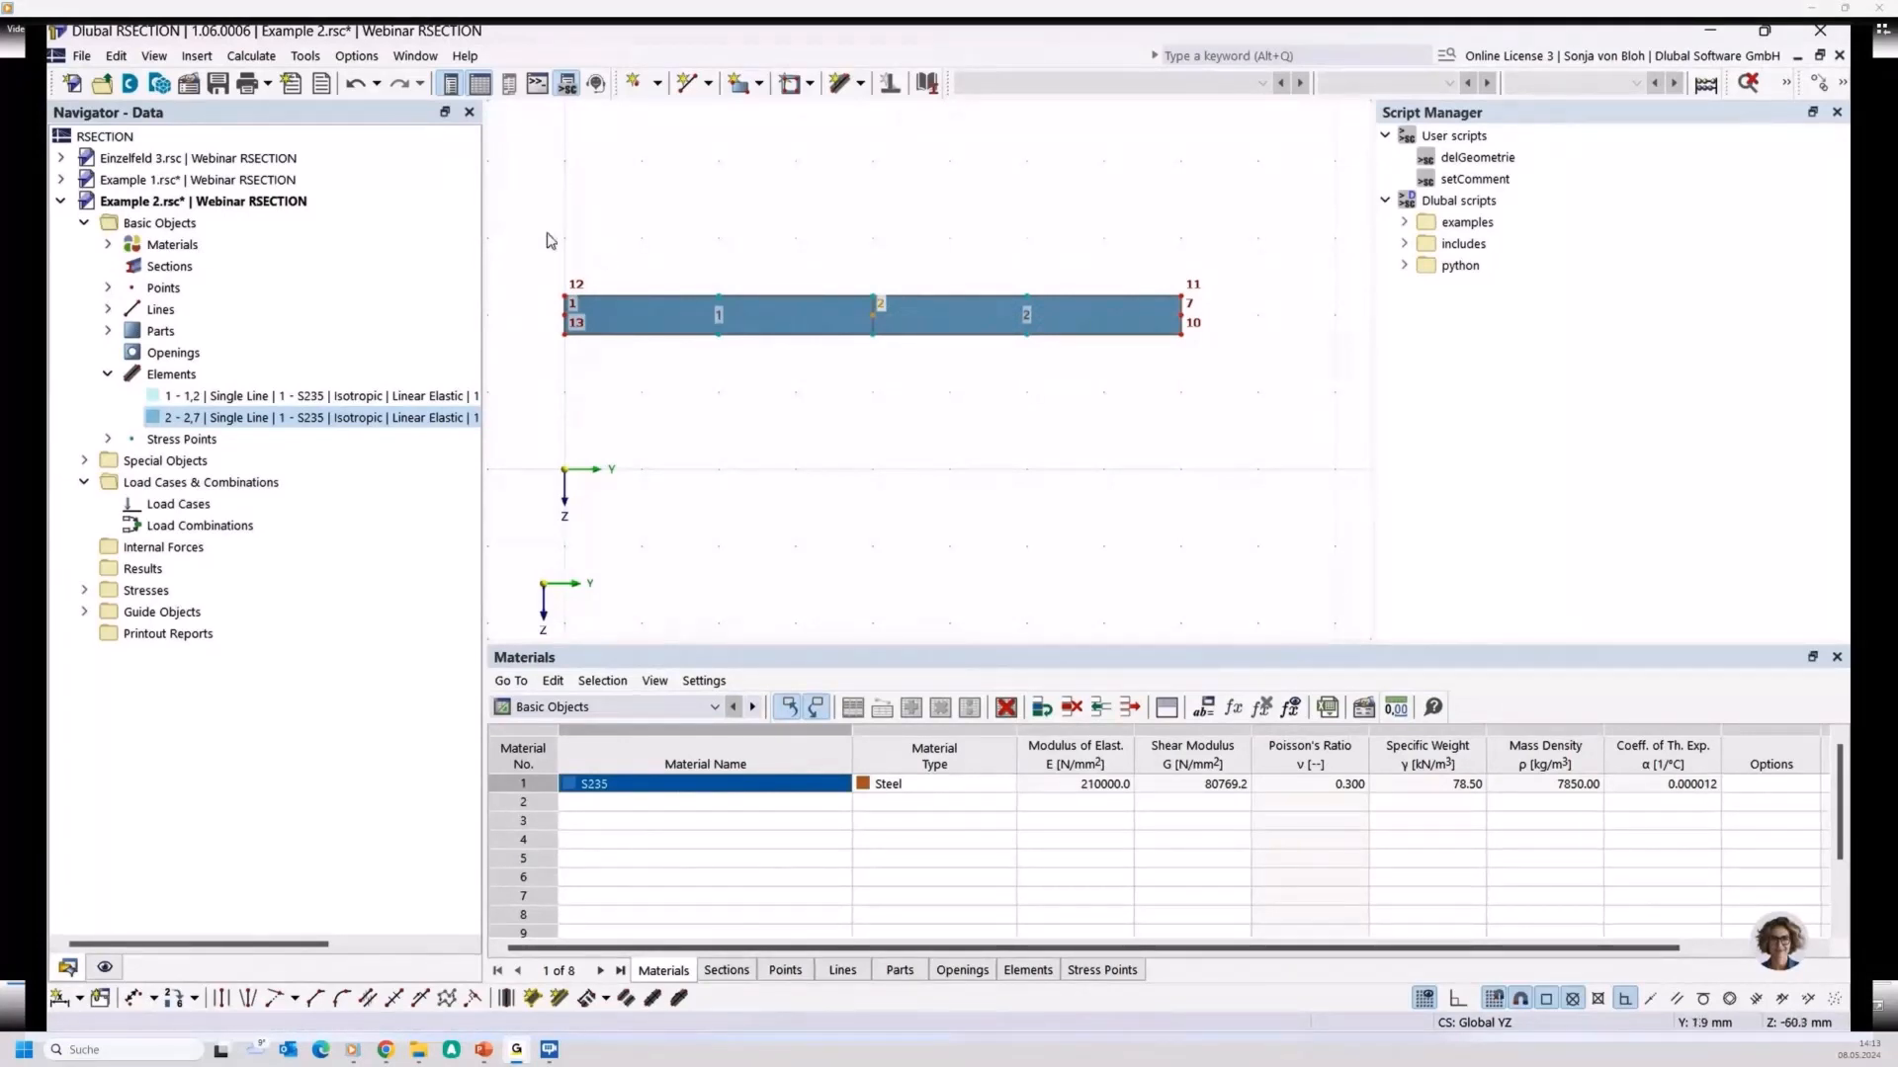
mouse_move(528, 229)
mouse_down()
mouse_move(1061, 396)
mouse_move(1234, 382)
mouse_up()
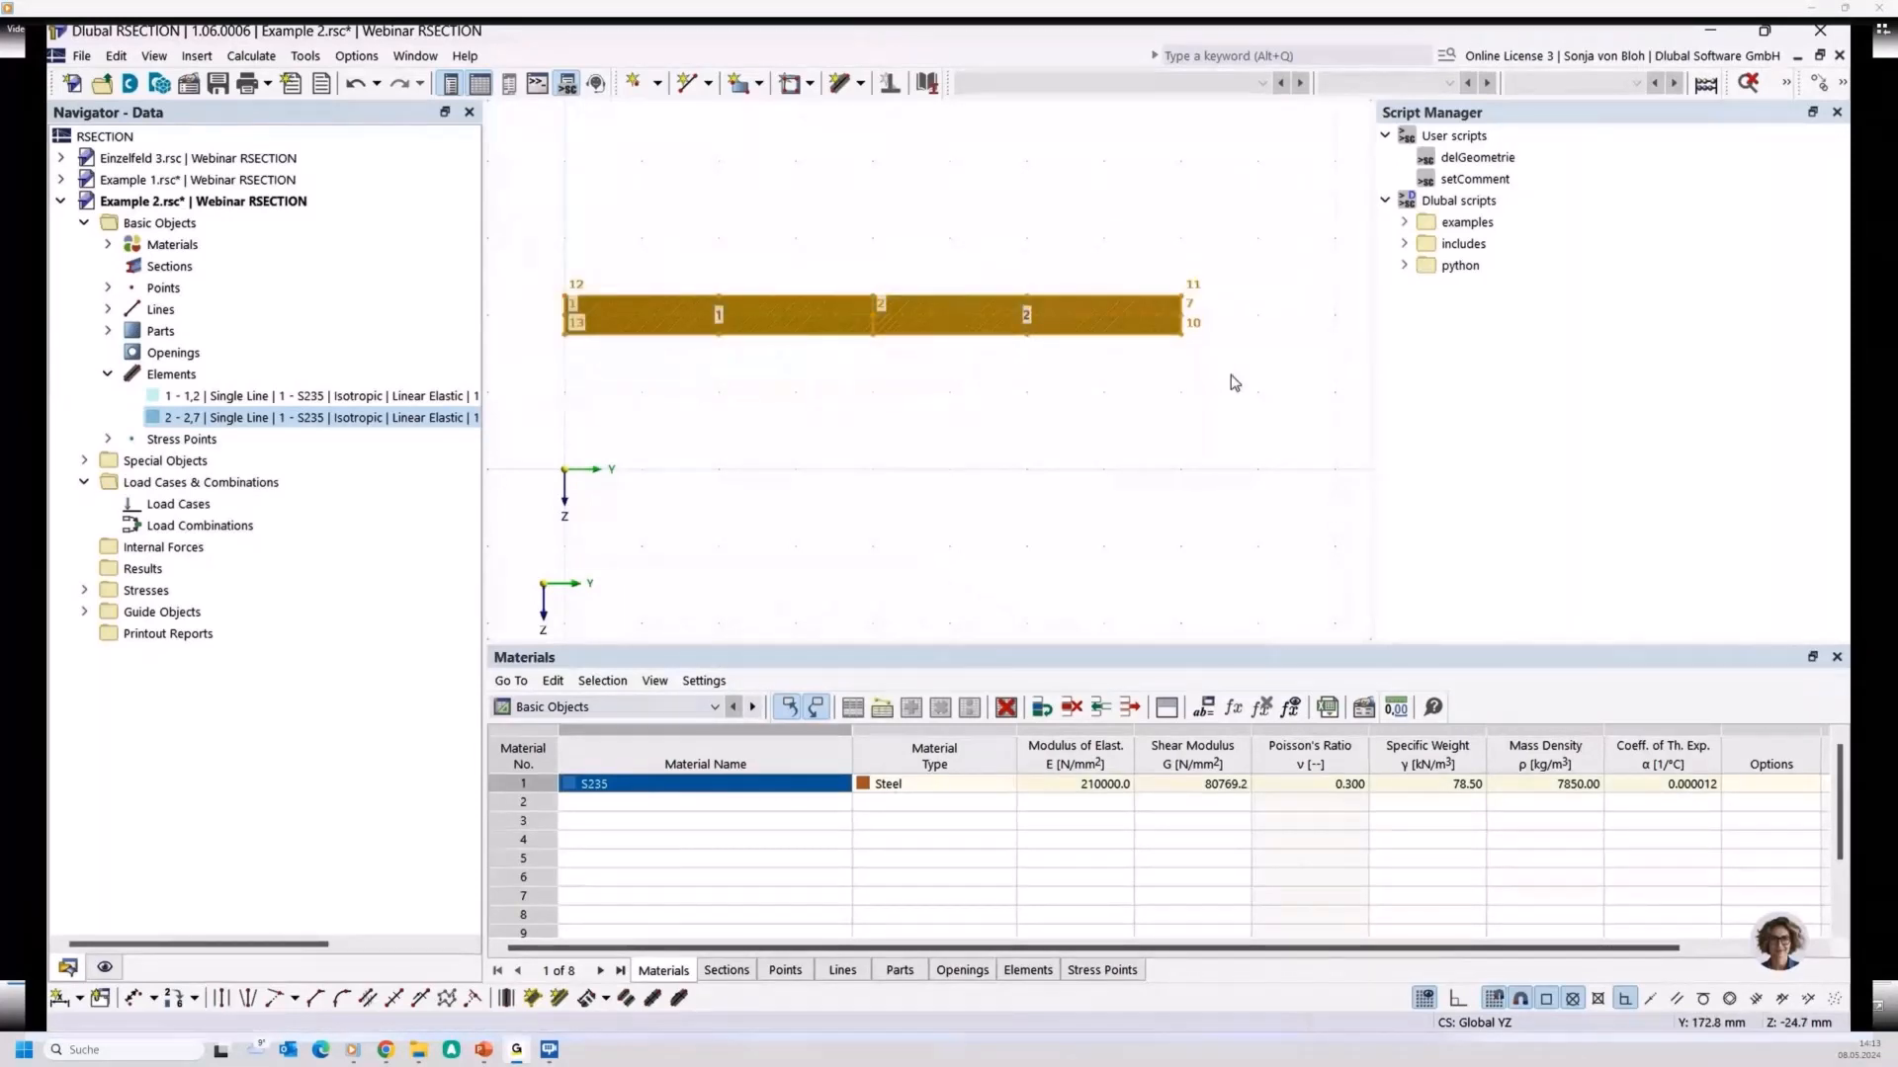
key(Delete)
Turn off Auto Connect Lines and Elements and Auto Split Elements for the model view
right_click(679, 294)
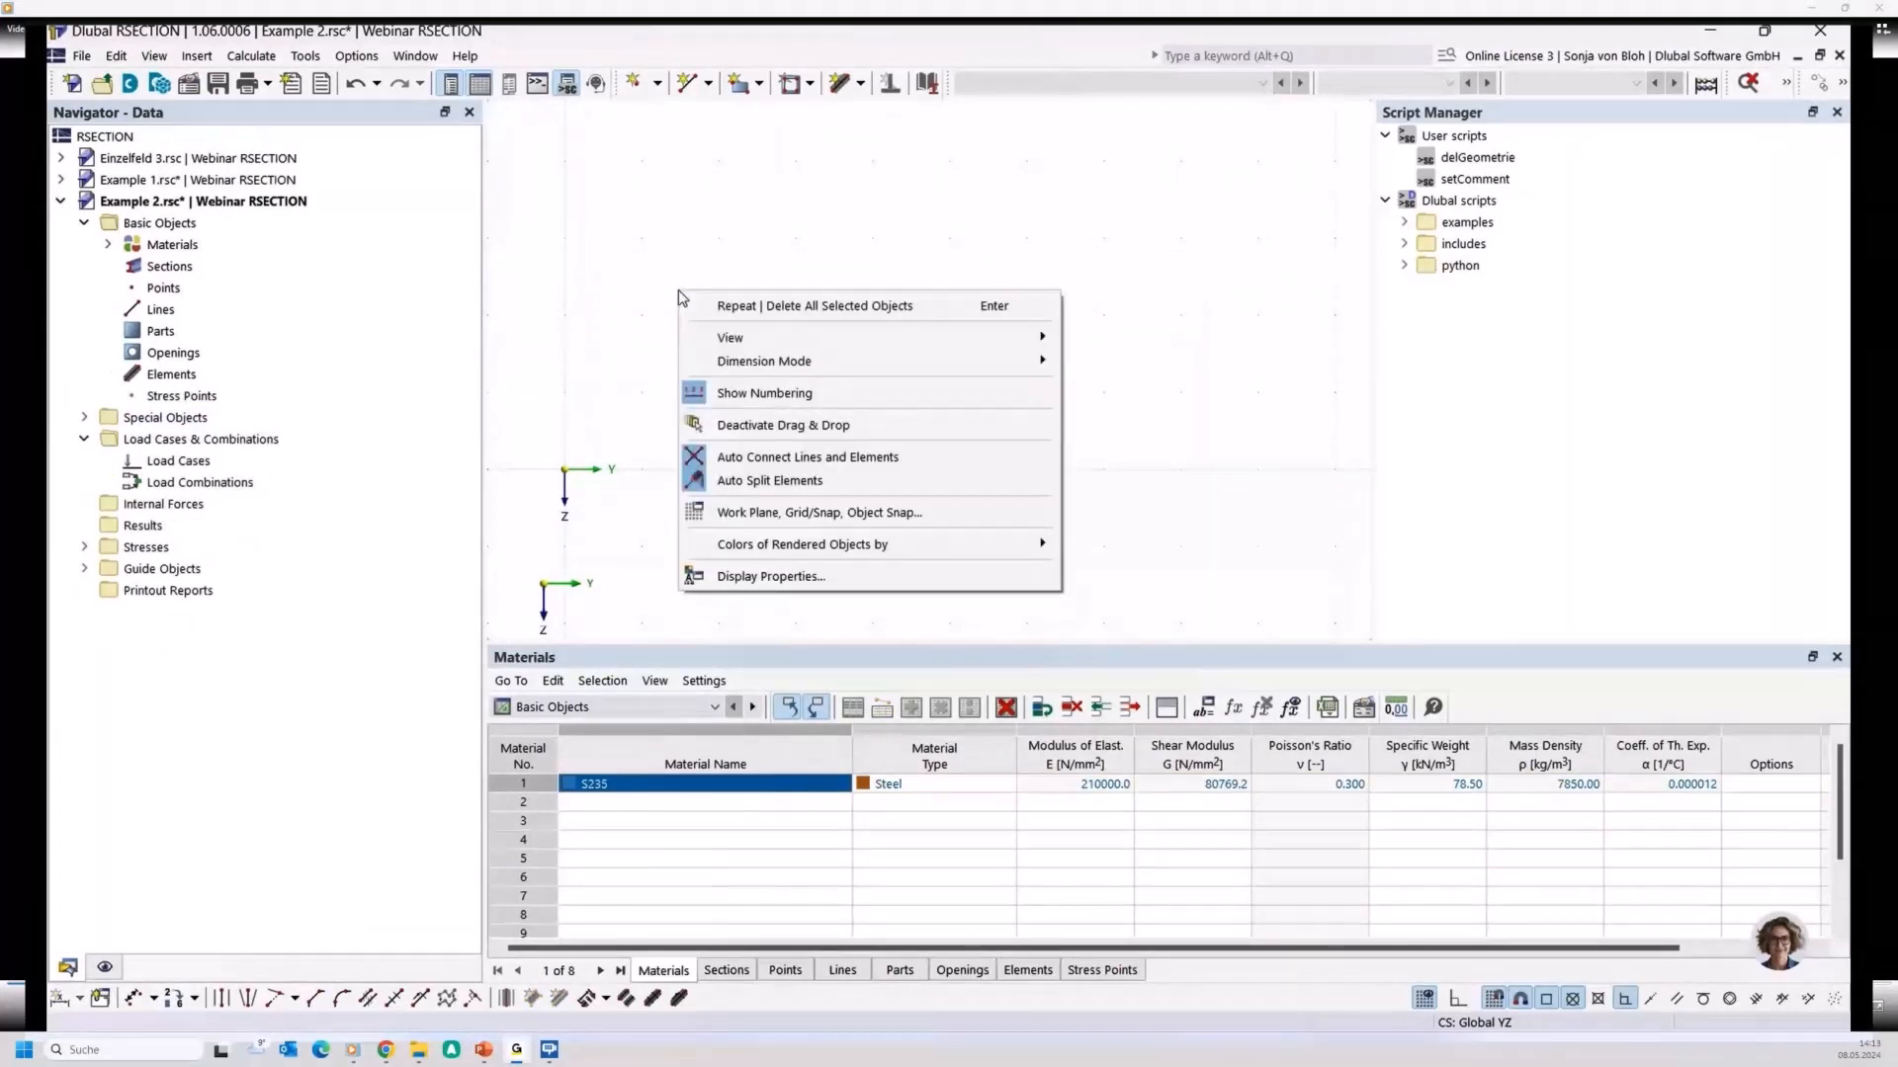
click(734, 458)
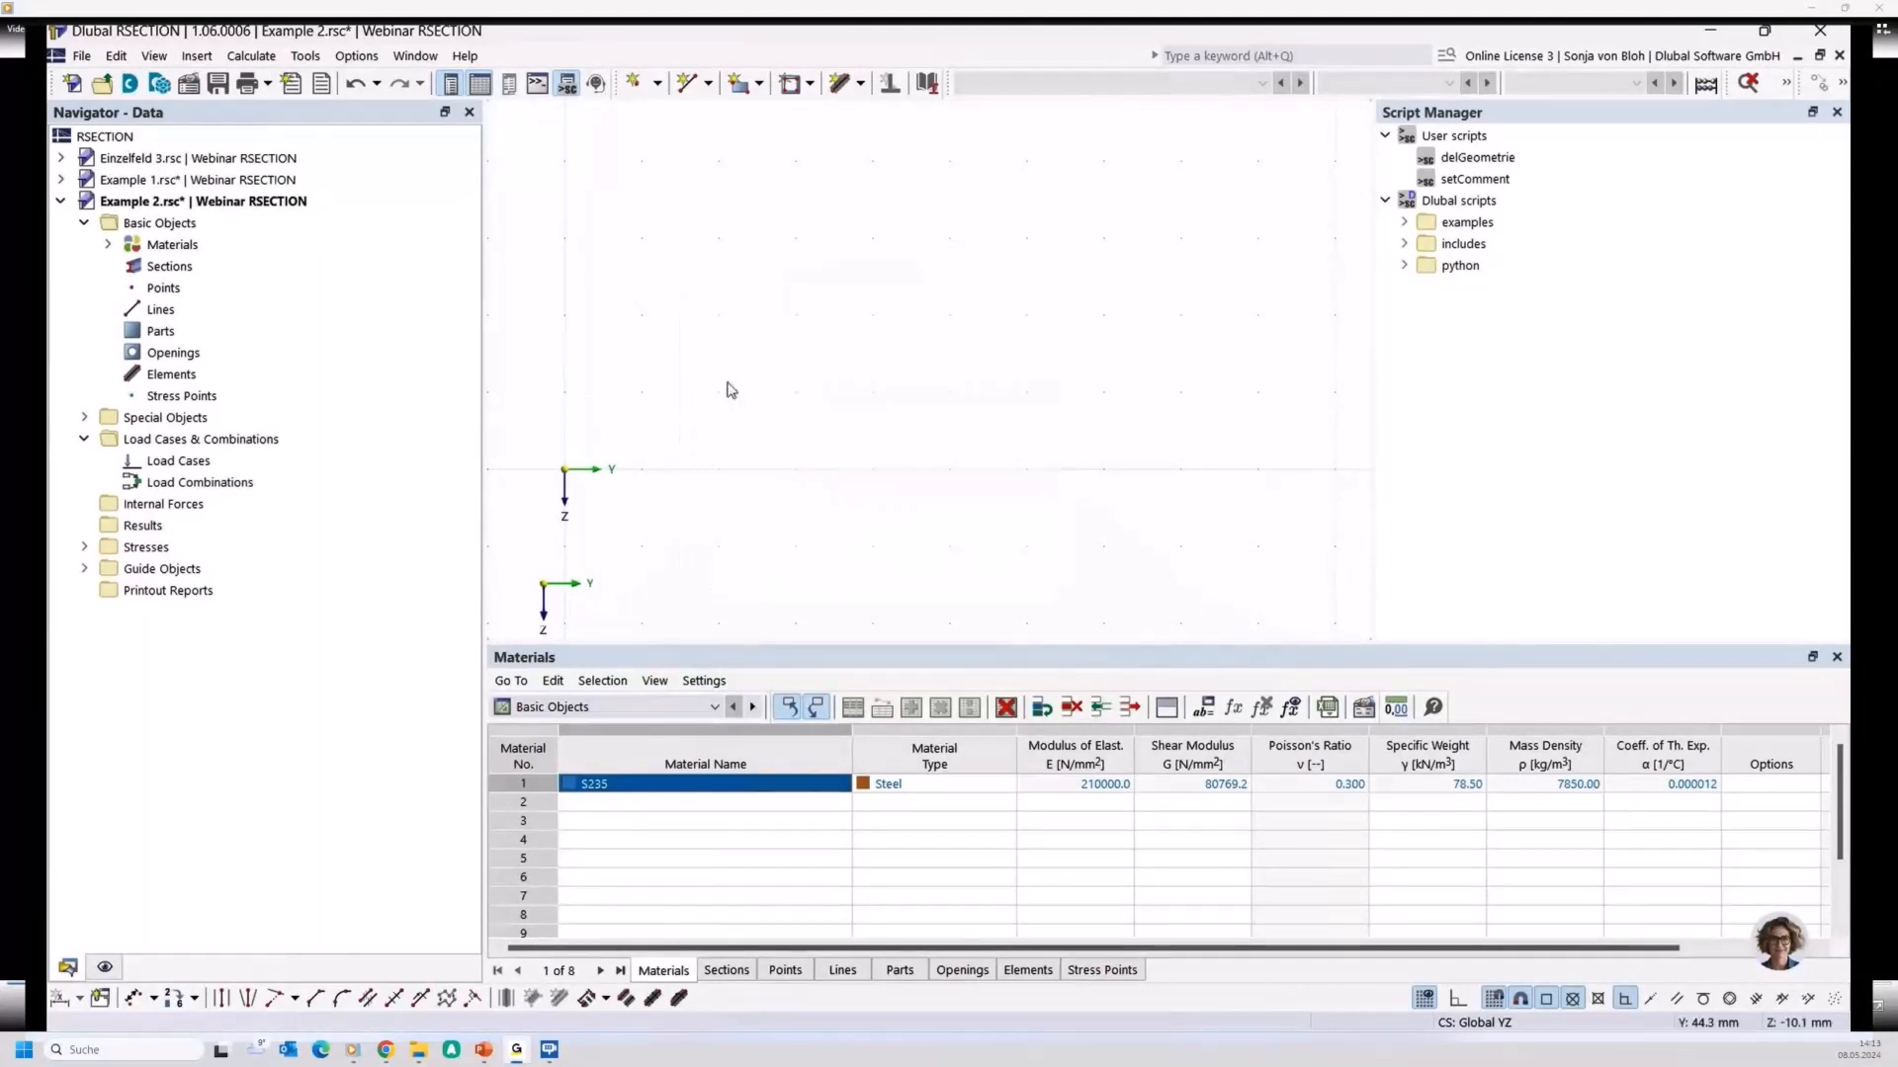
right_click(723, 371)
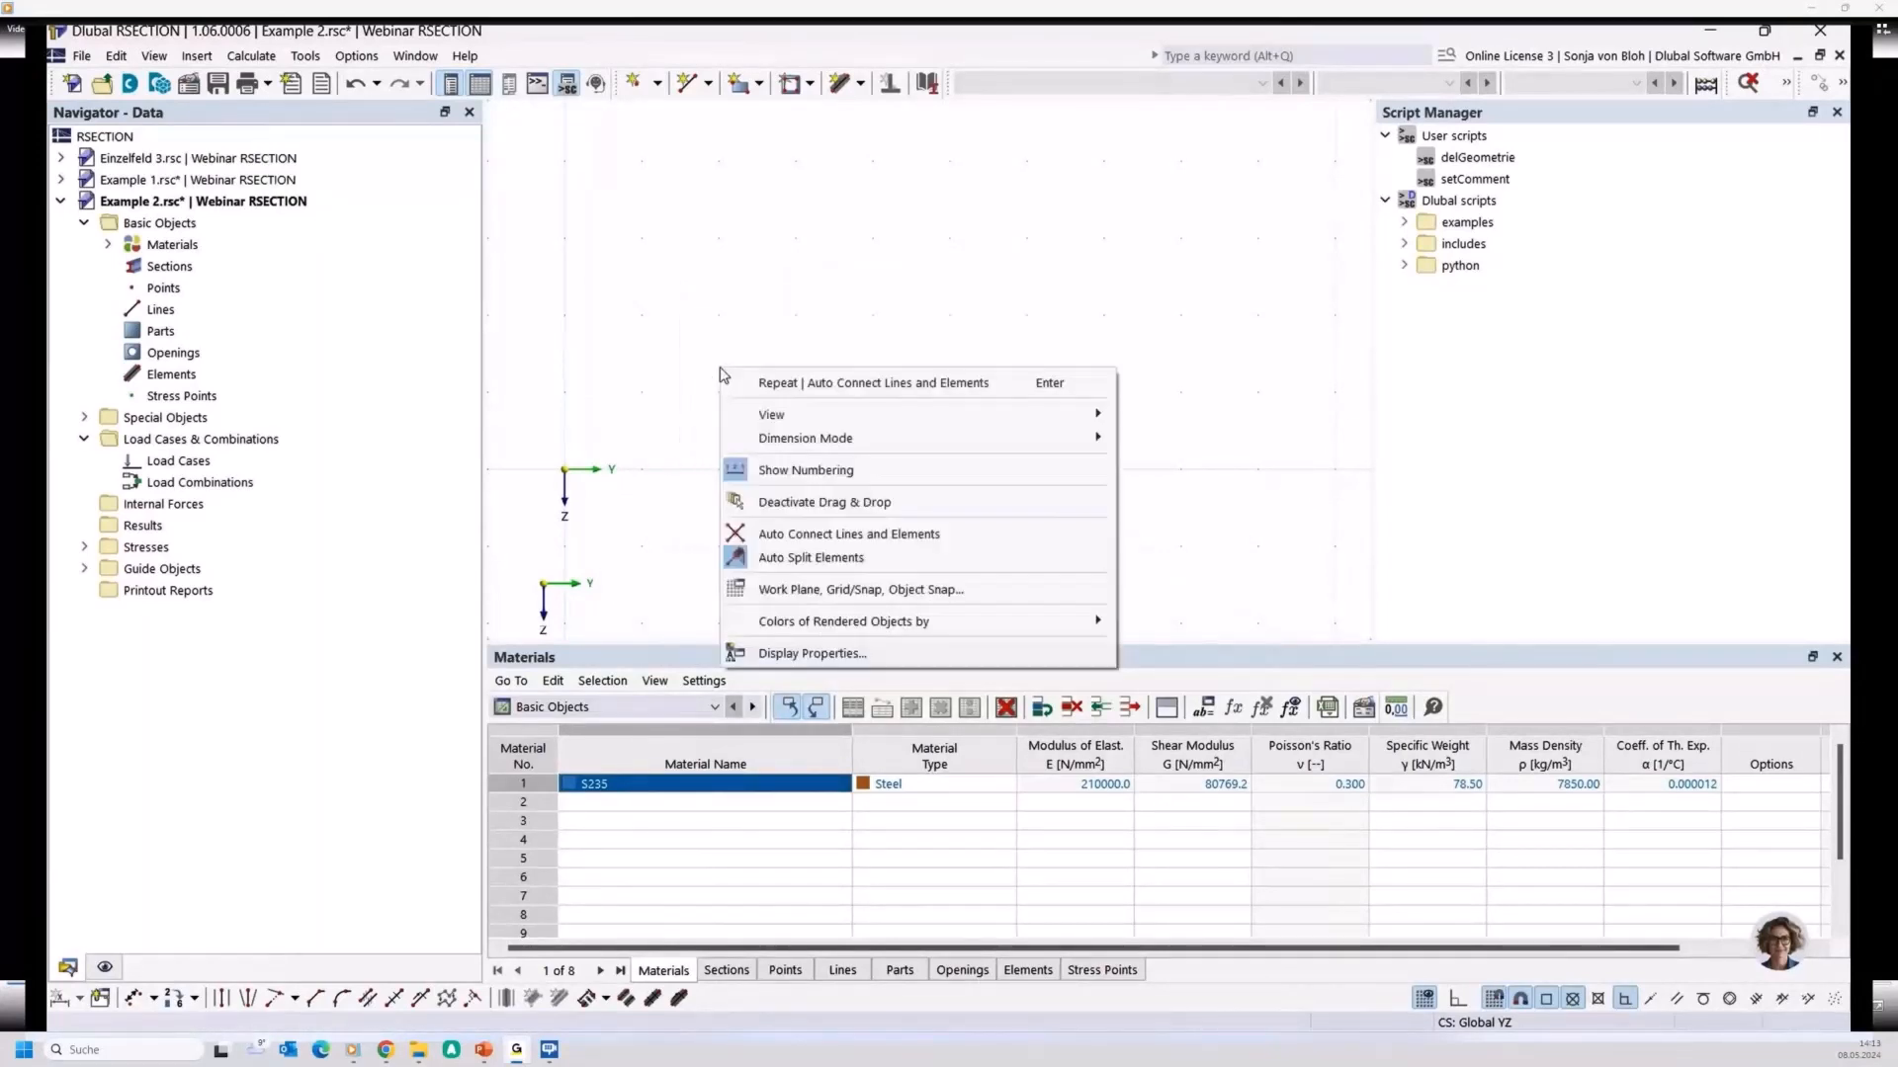
click(831, 561)
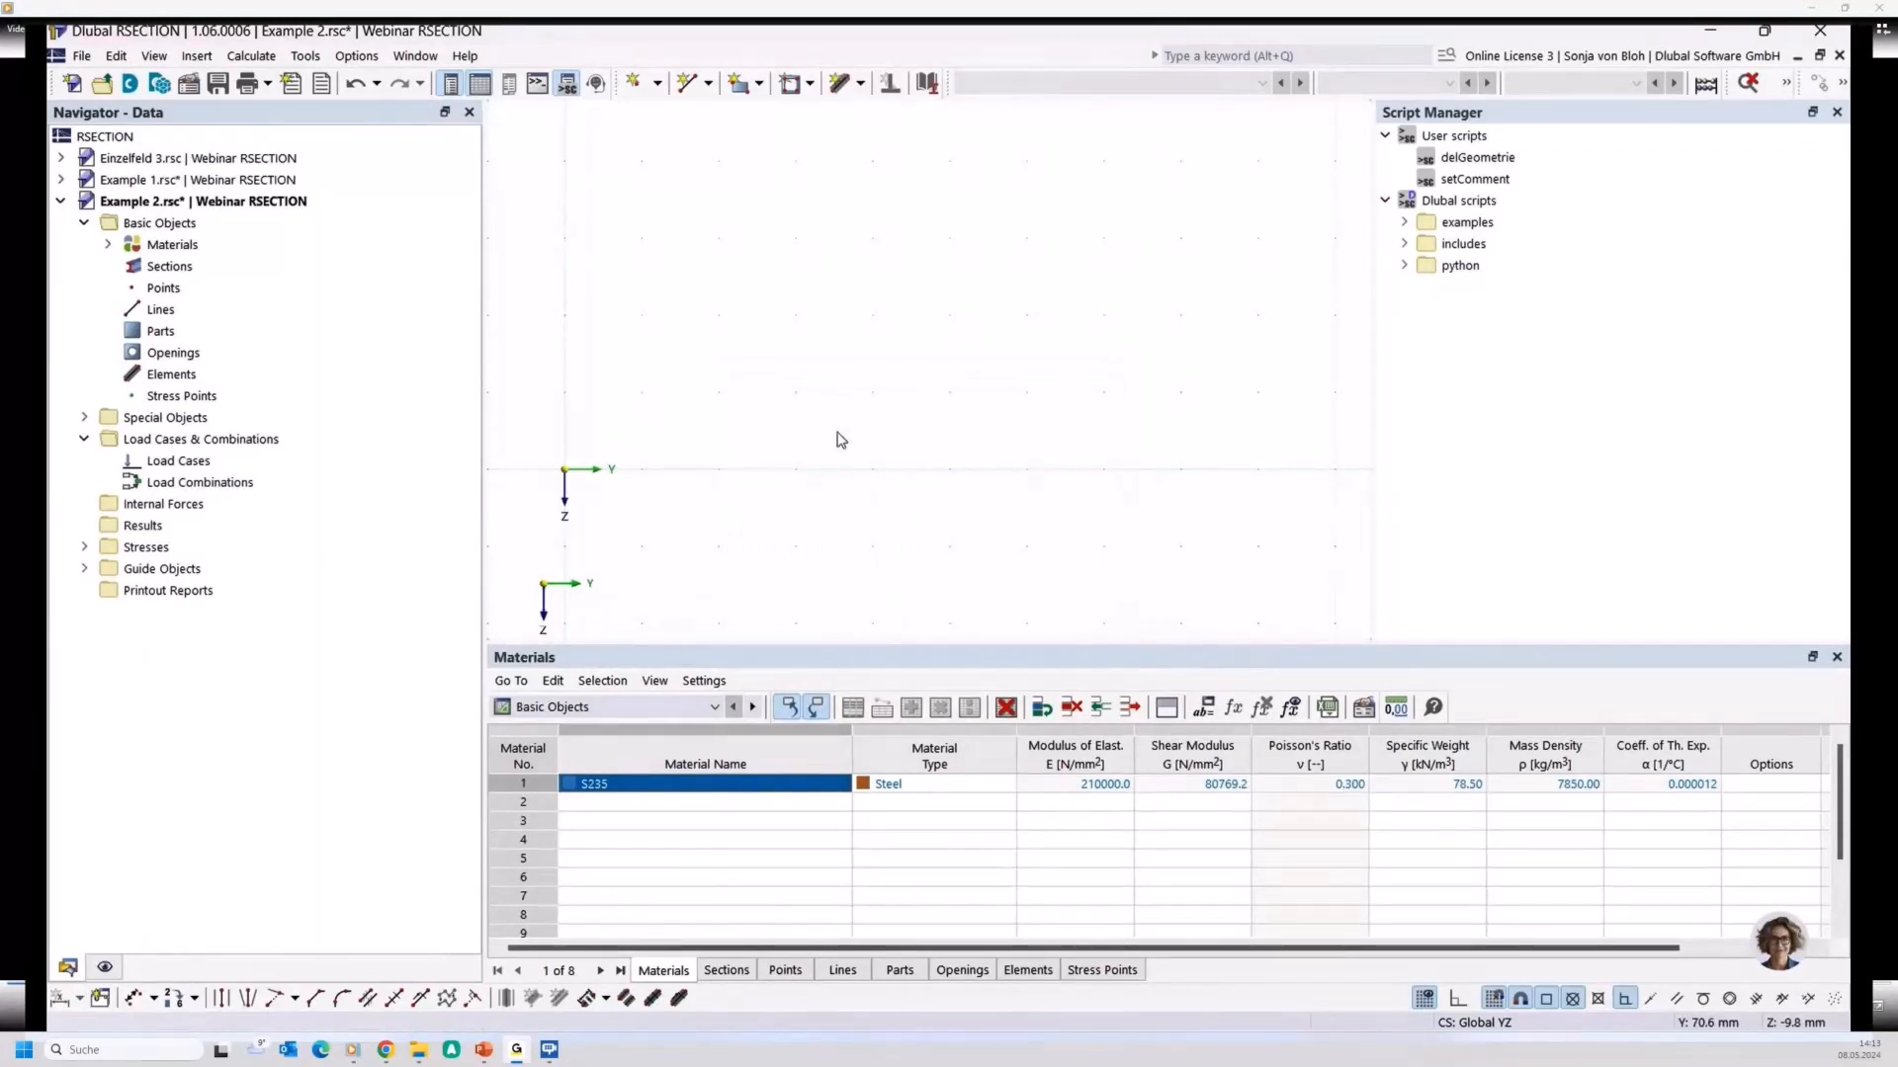
Draw two 10 mm thick S235 elements: horizontal from Y 40 to 160 mm at Z -40 mm, vertical at Y 120 mm from Z 0 to -40 mm
click(860, 83)
click(864, 119)
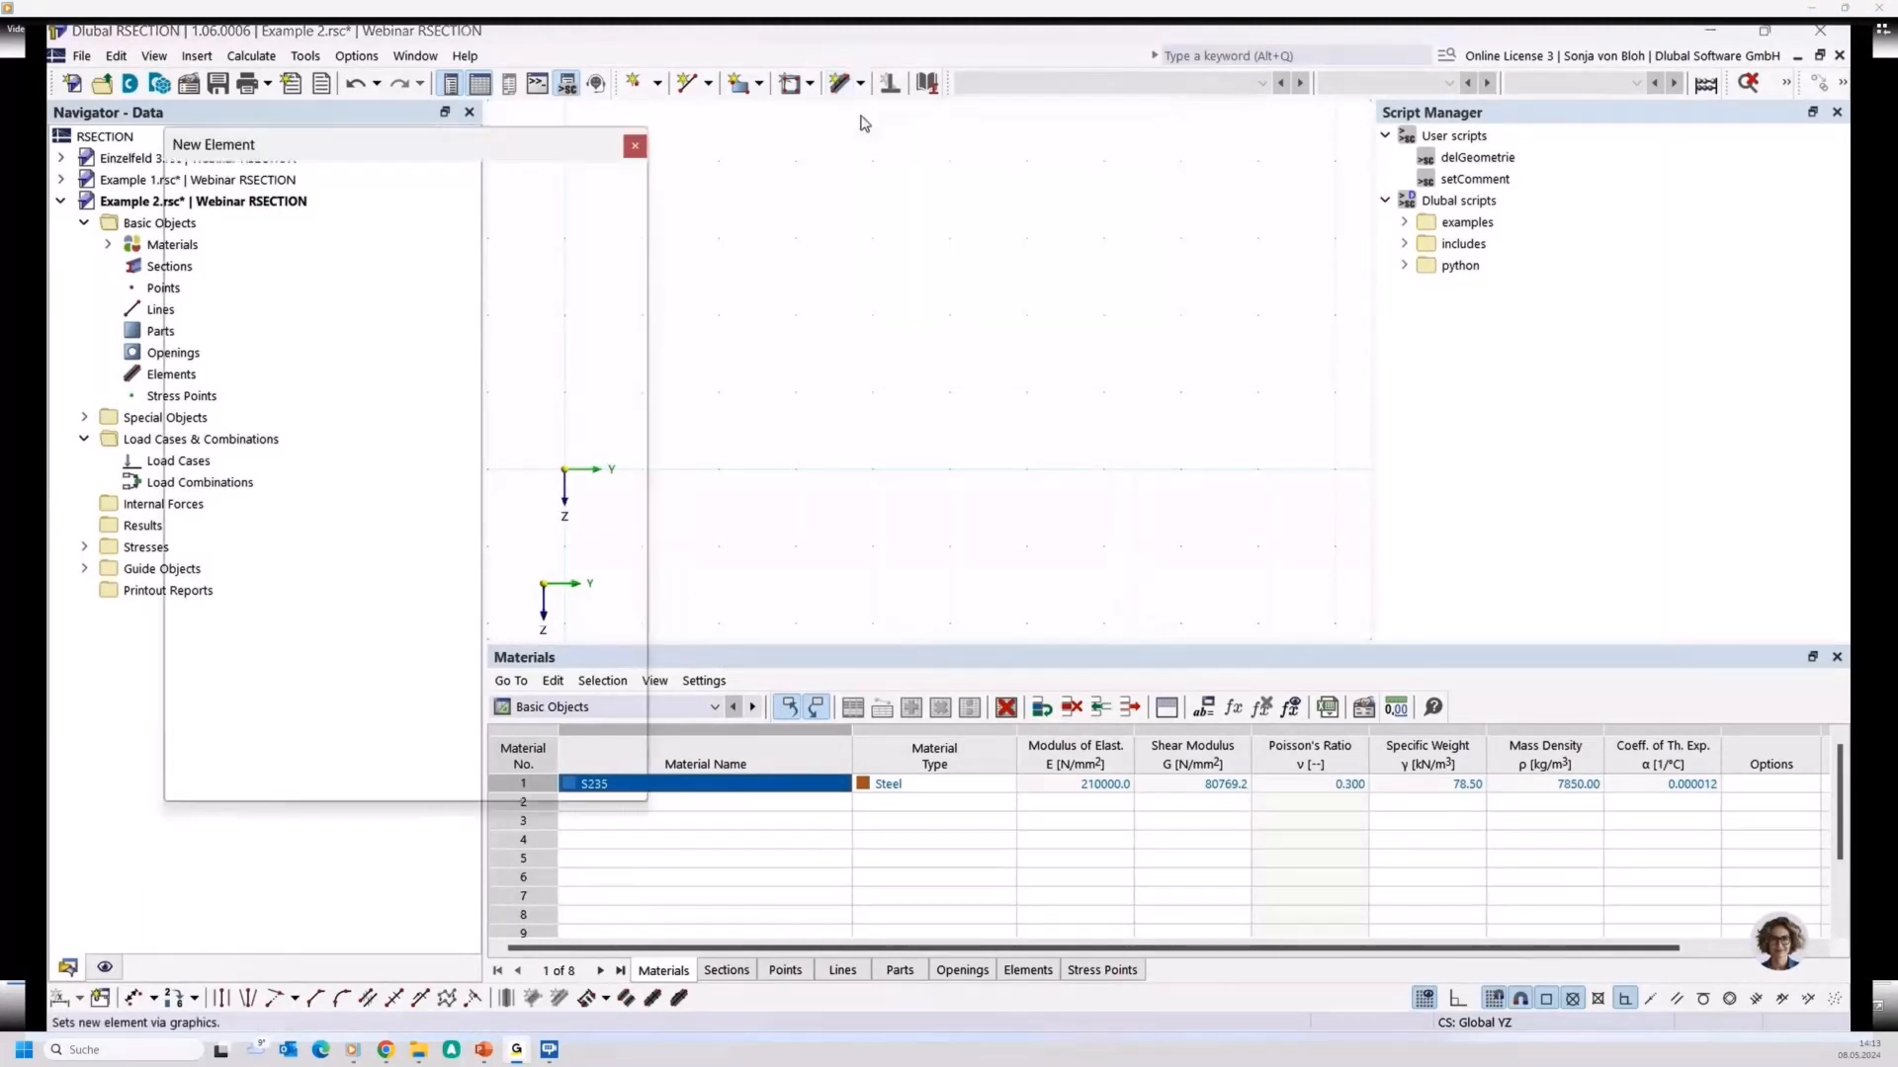
click(822, 328)
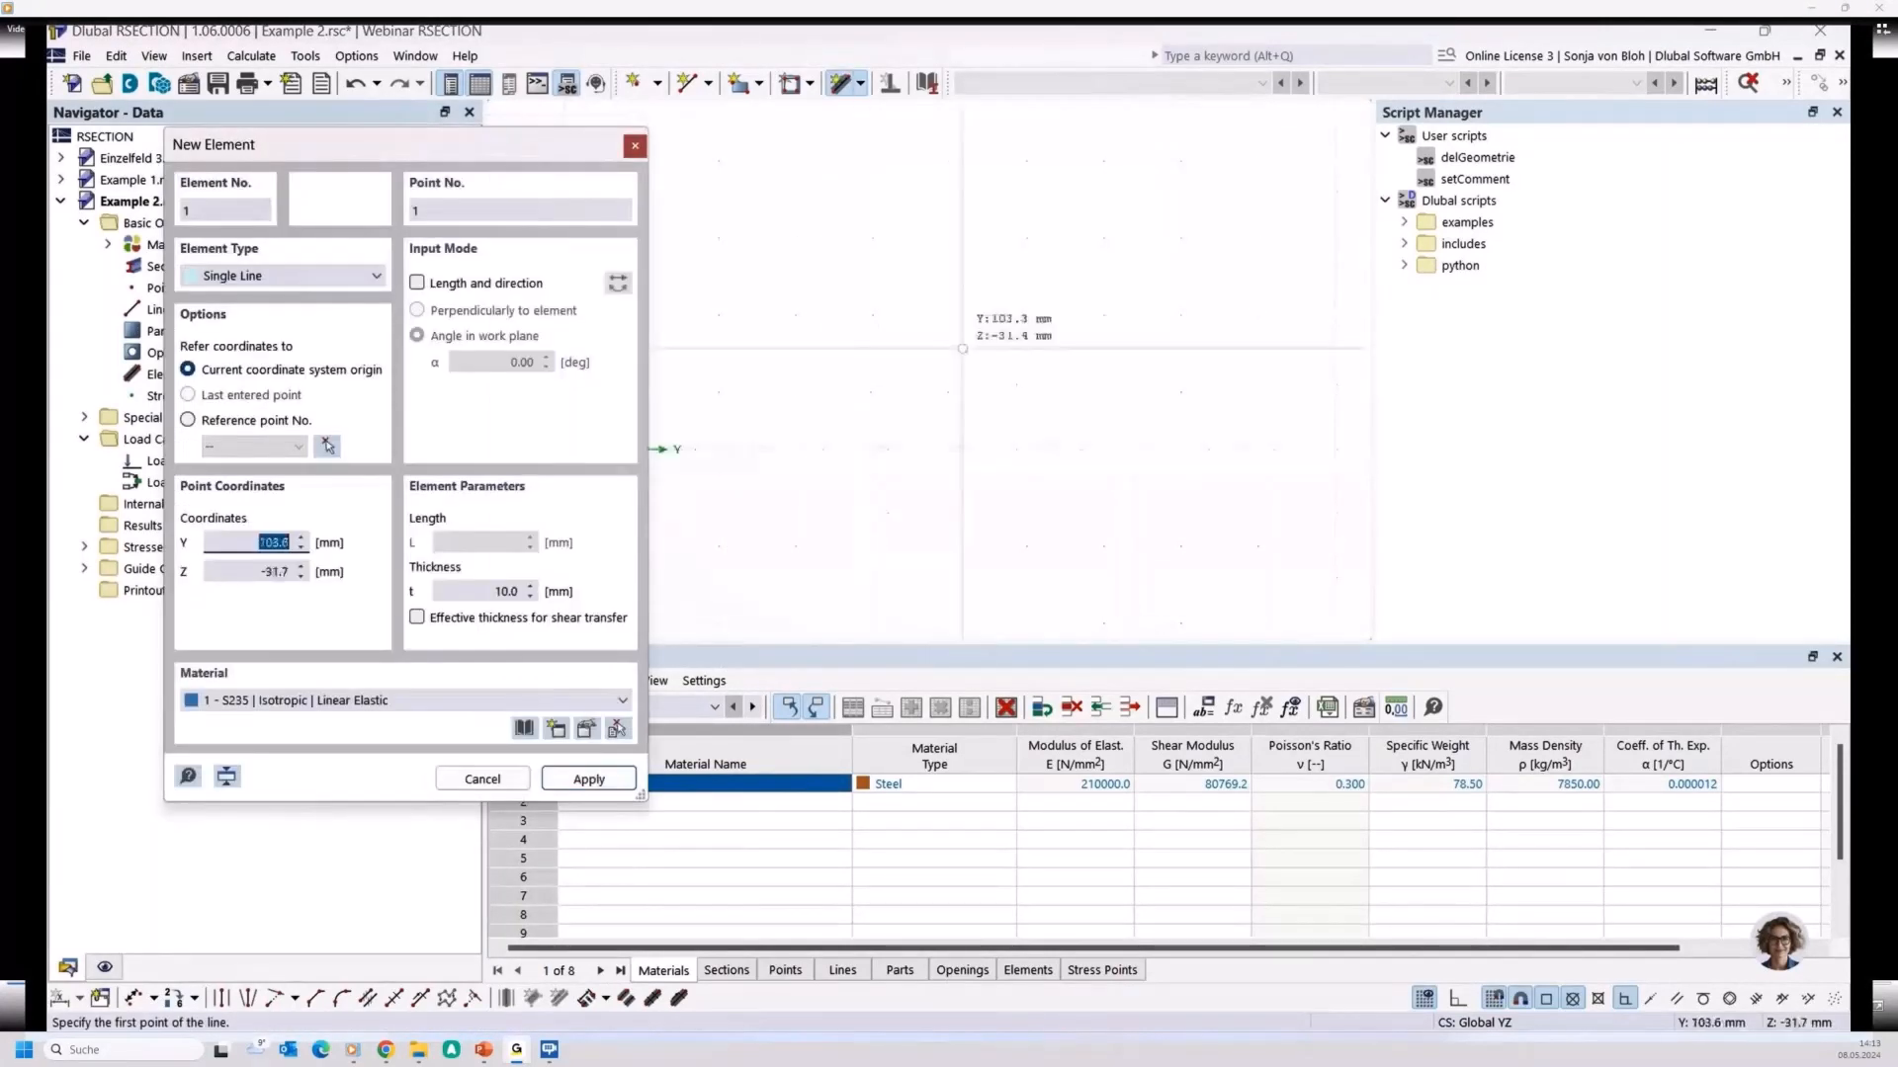
click(1092, 327)
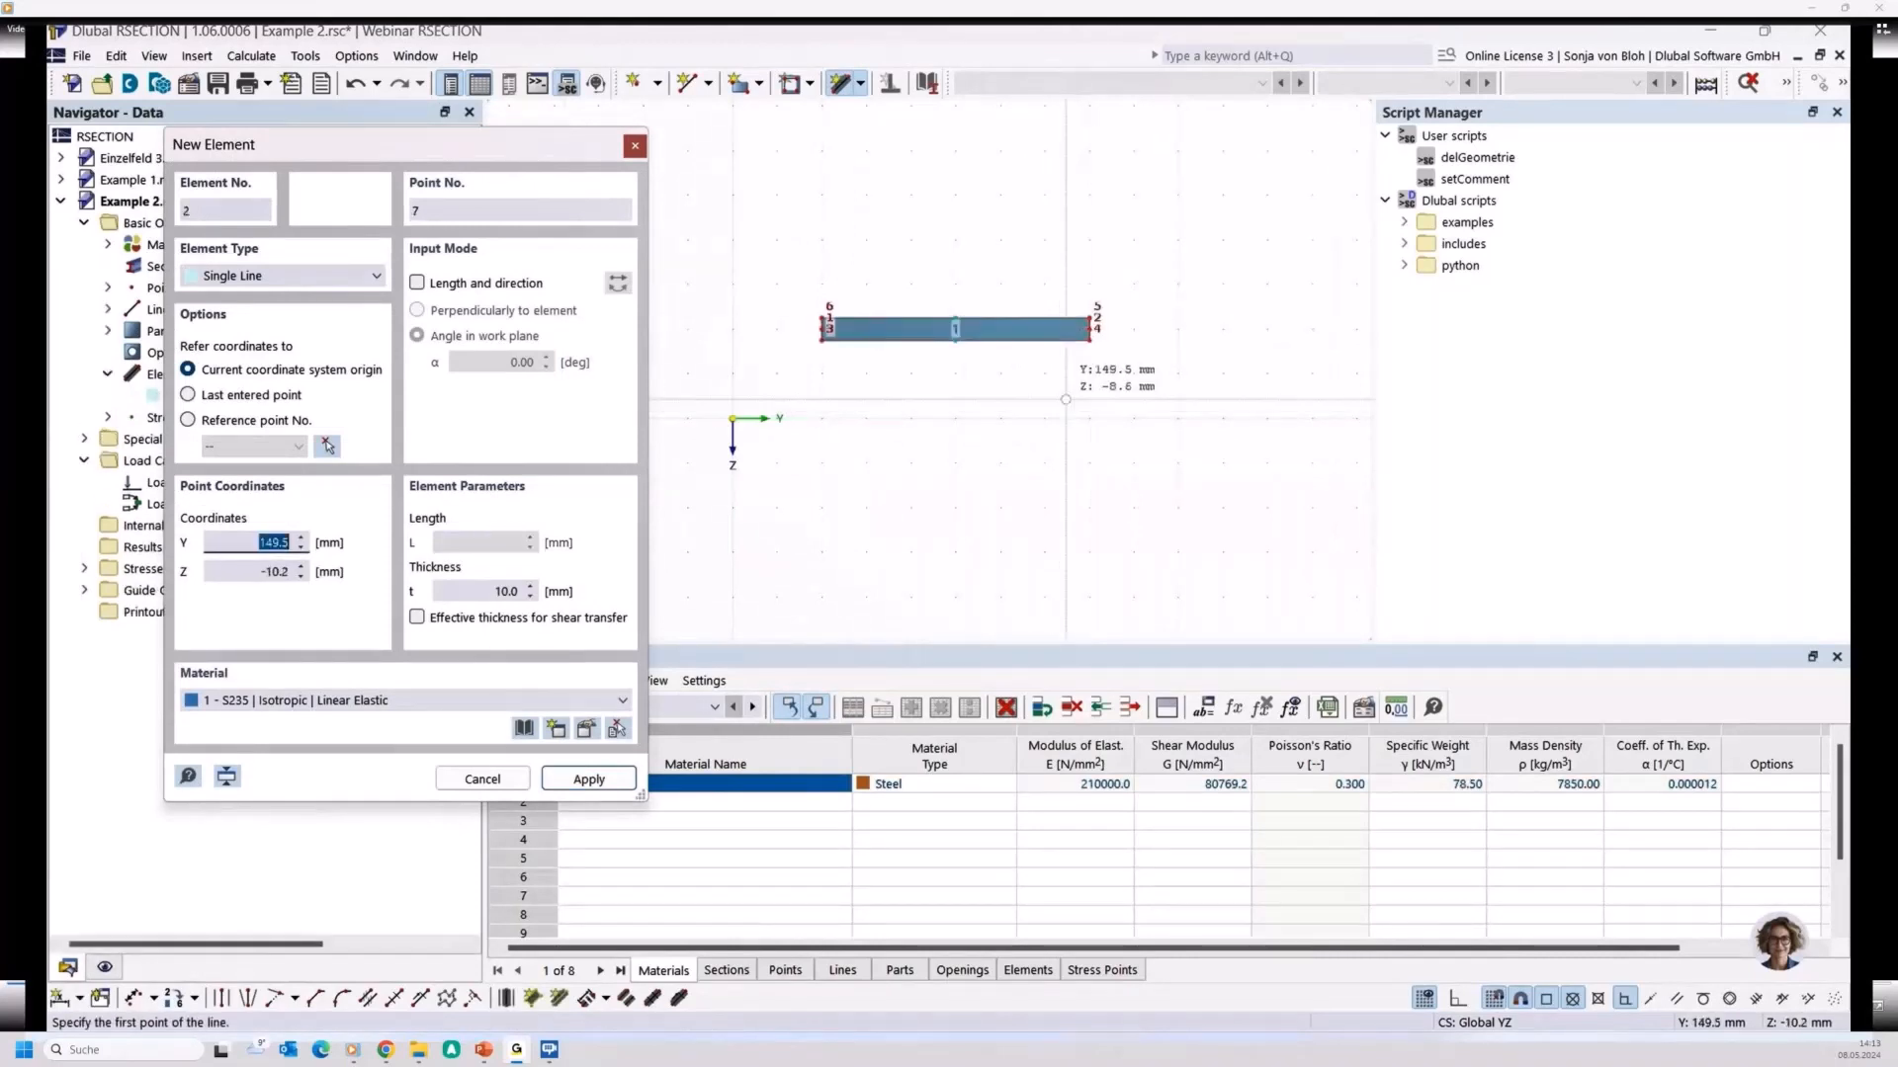
click(1000, 418)
scroll(1013, 375, up, 3)
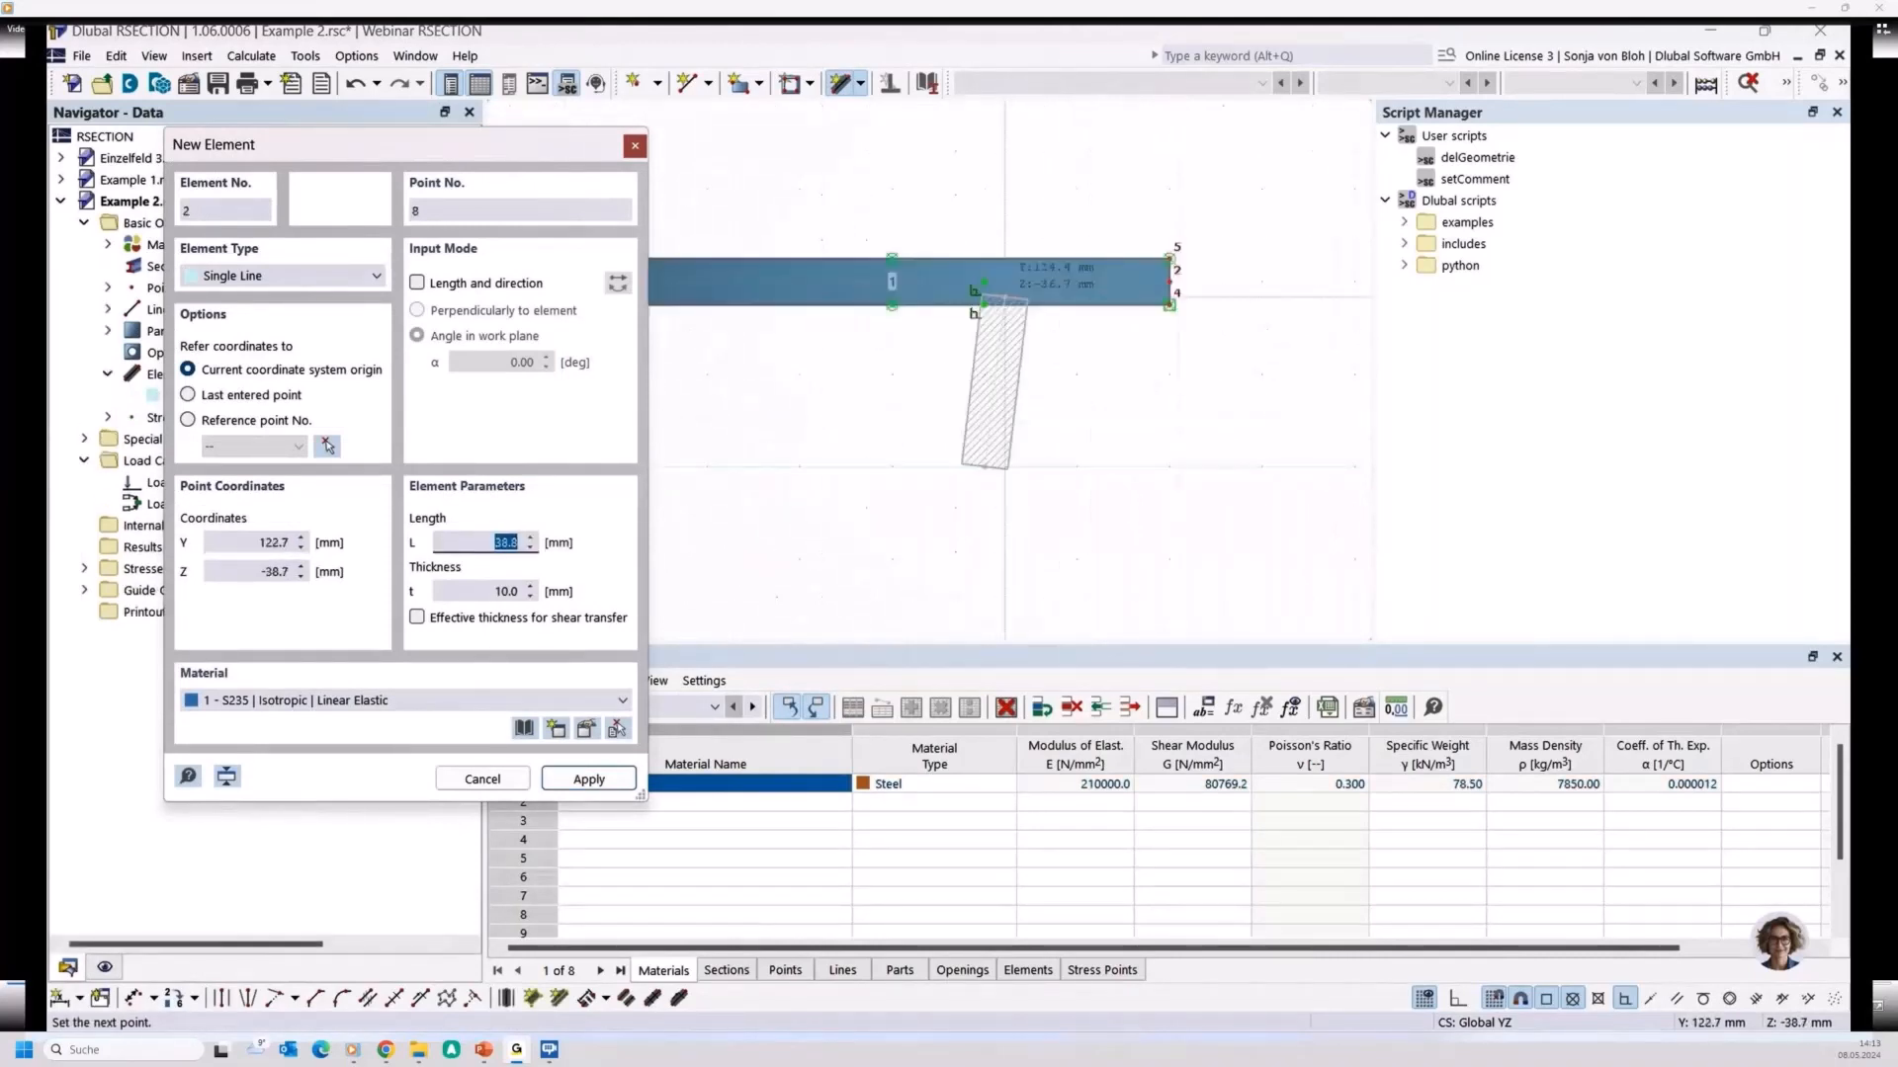
click(984, 284)
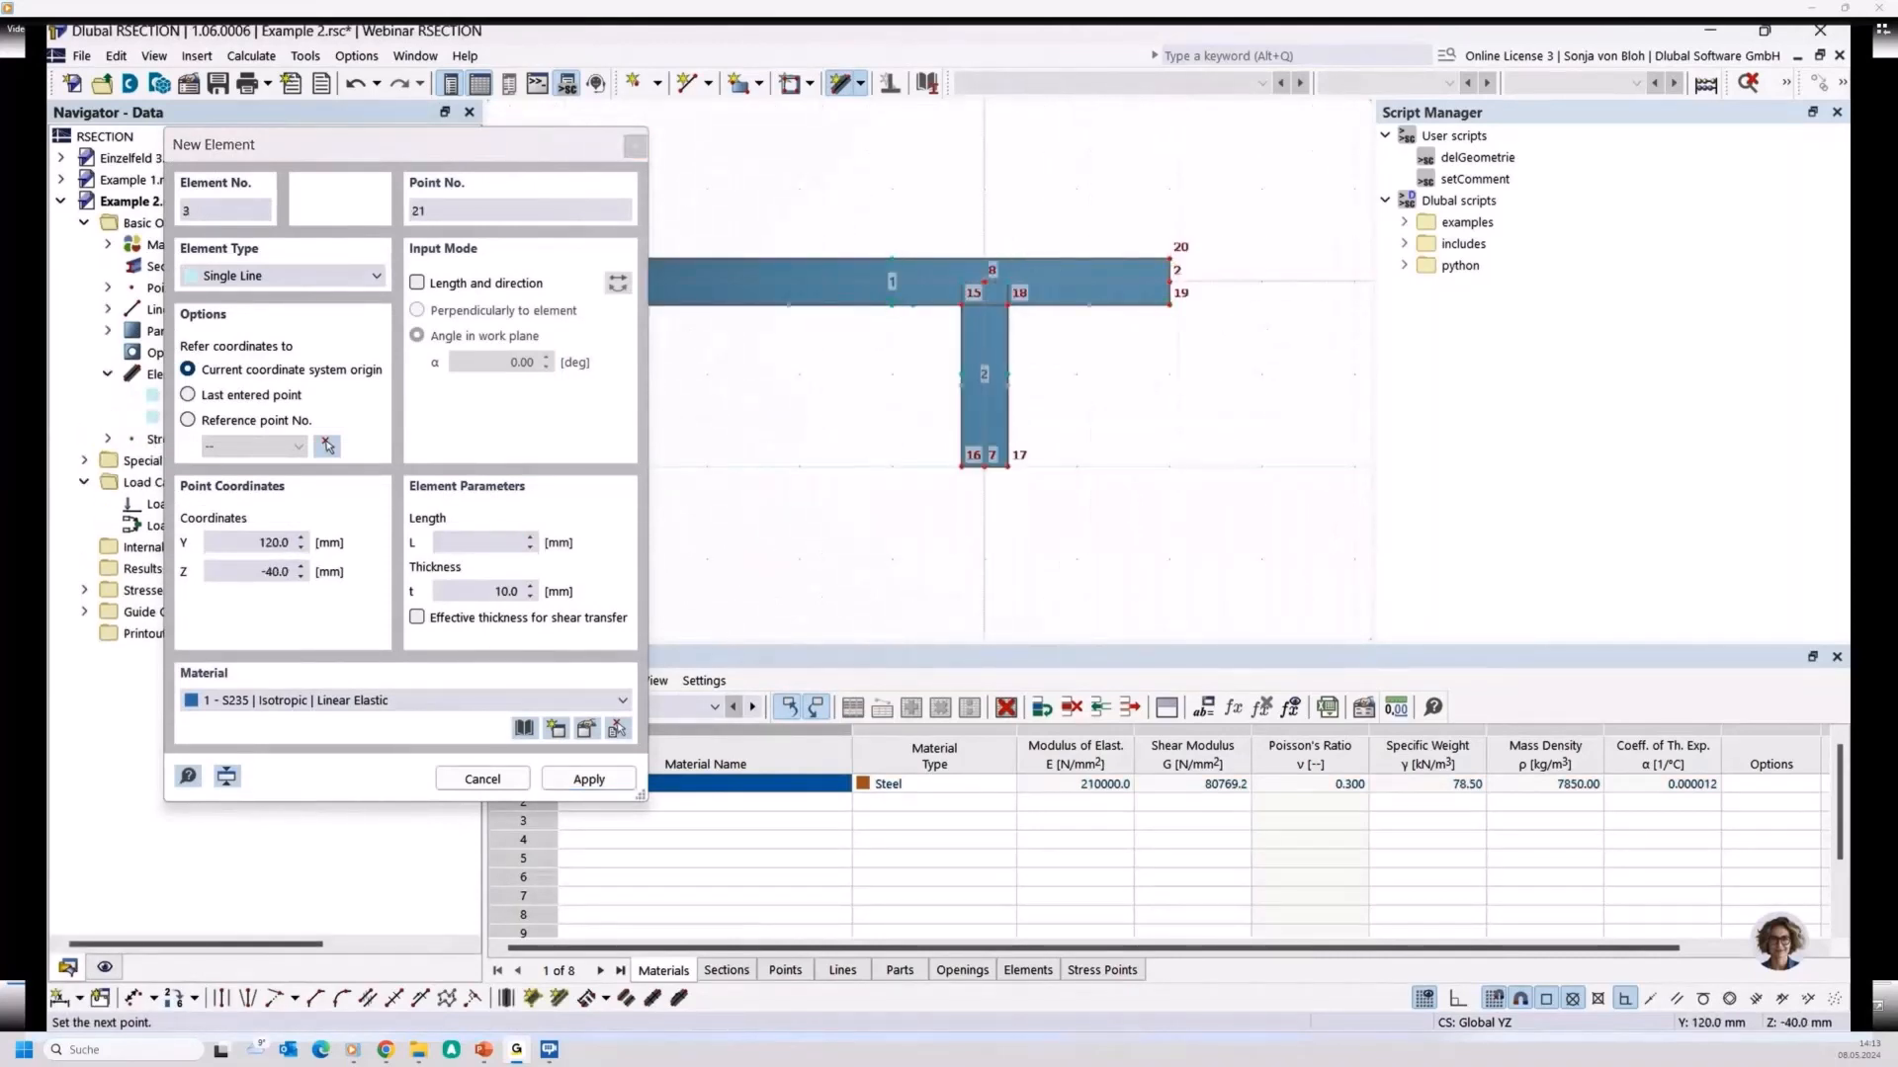
key(Escape)
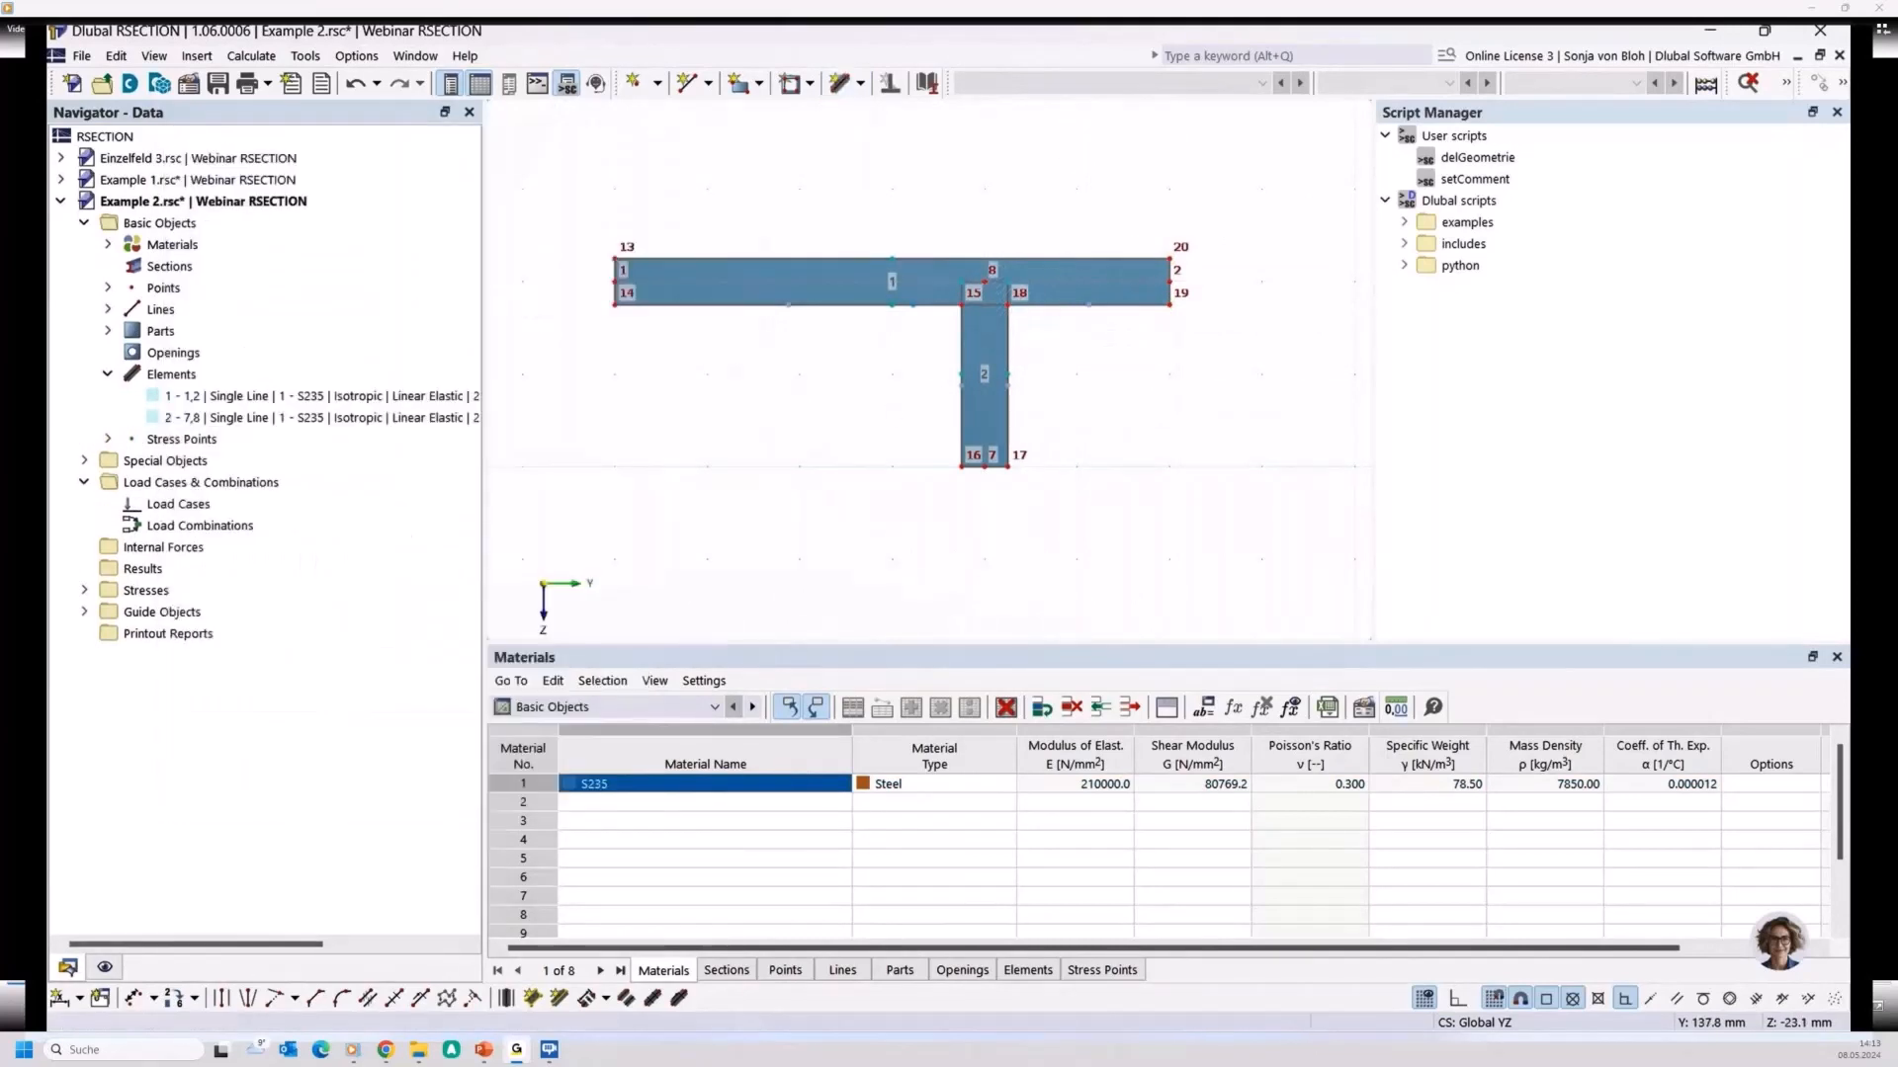
Widen the navigator and highlight elements 1 and 2 in turn to examine their end points and lengths
middle_drag(887, 405, 775, 420)
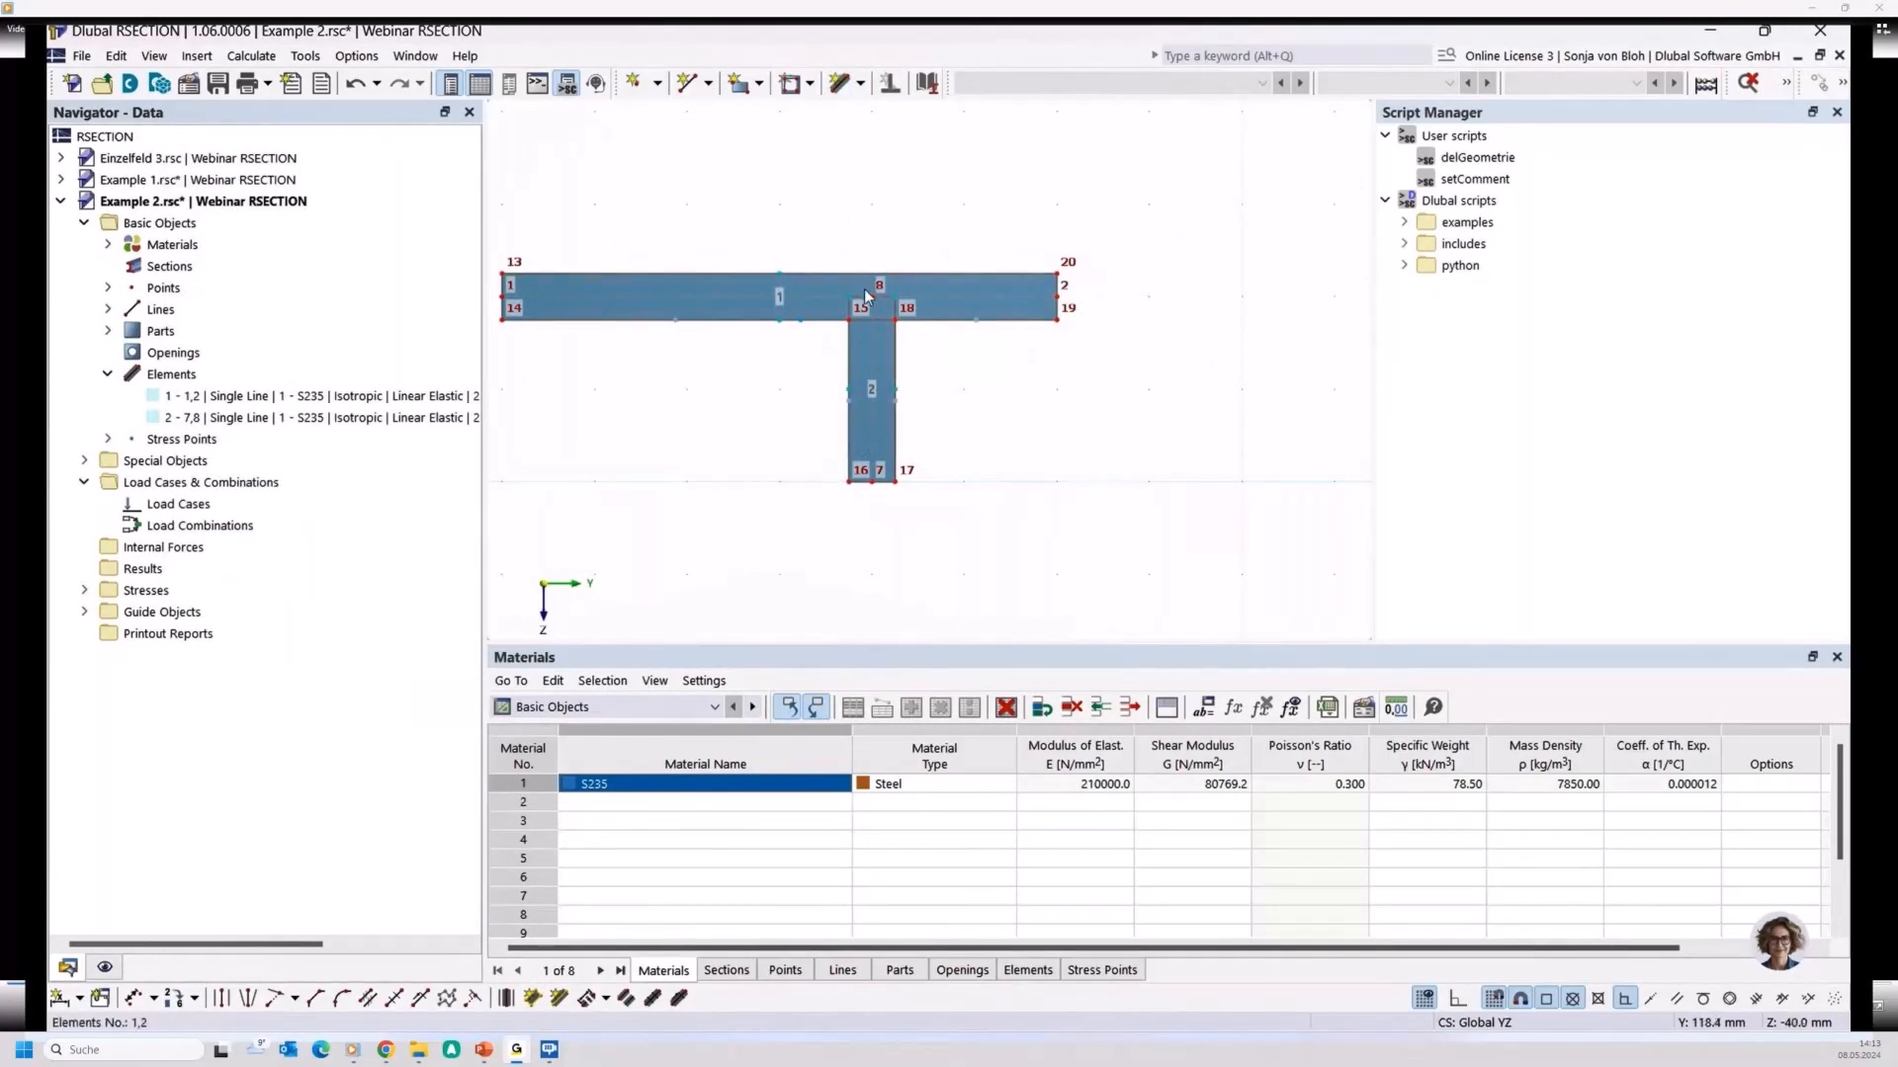
right_click(671, 420)
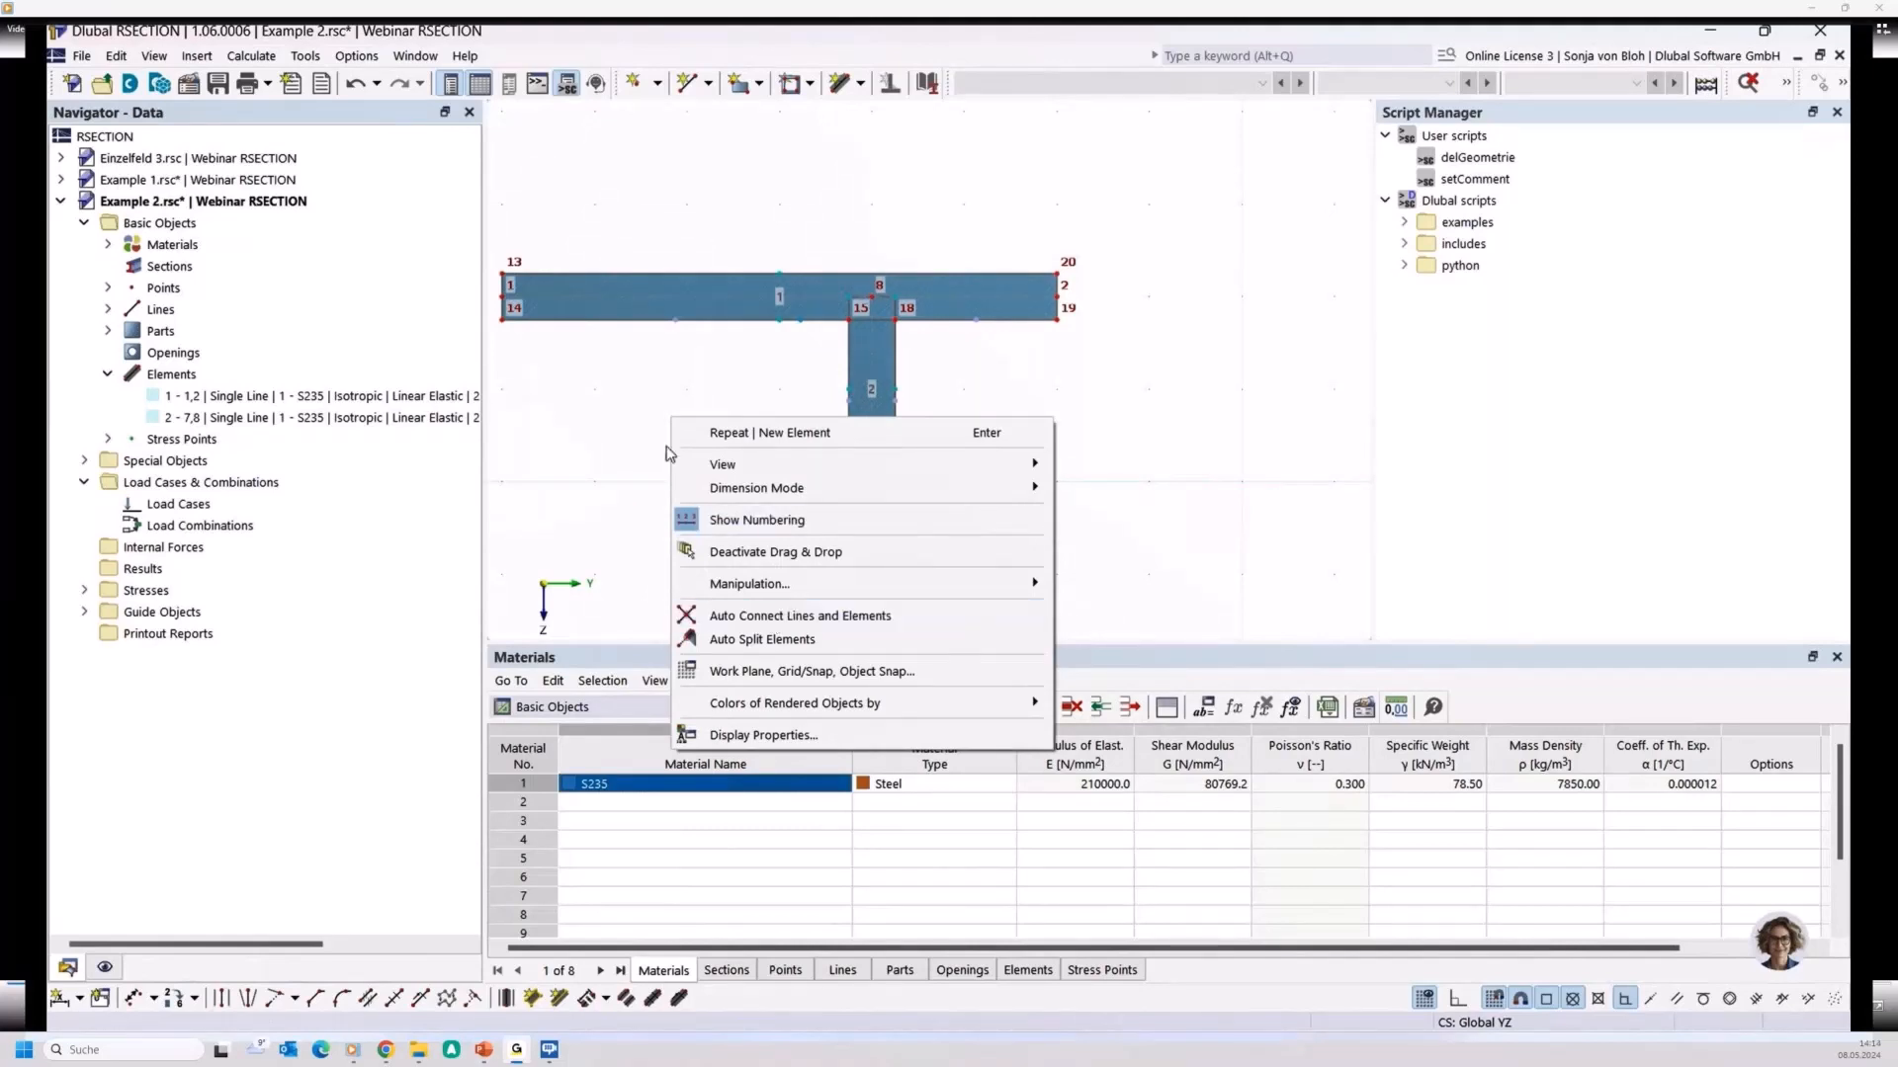
click(579, 363)
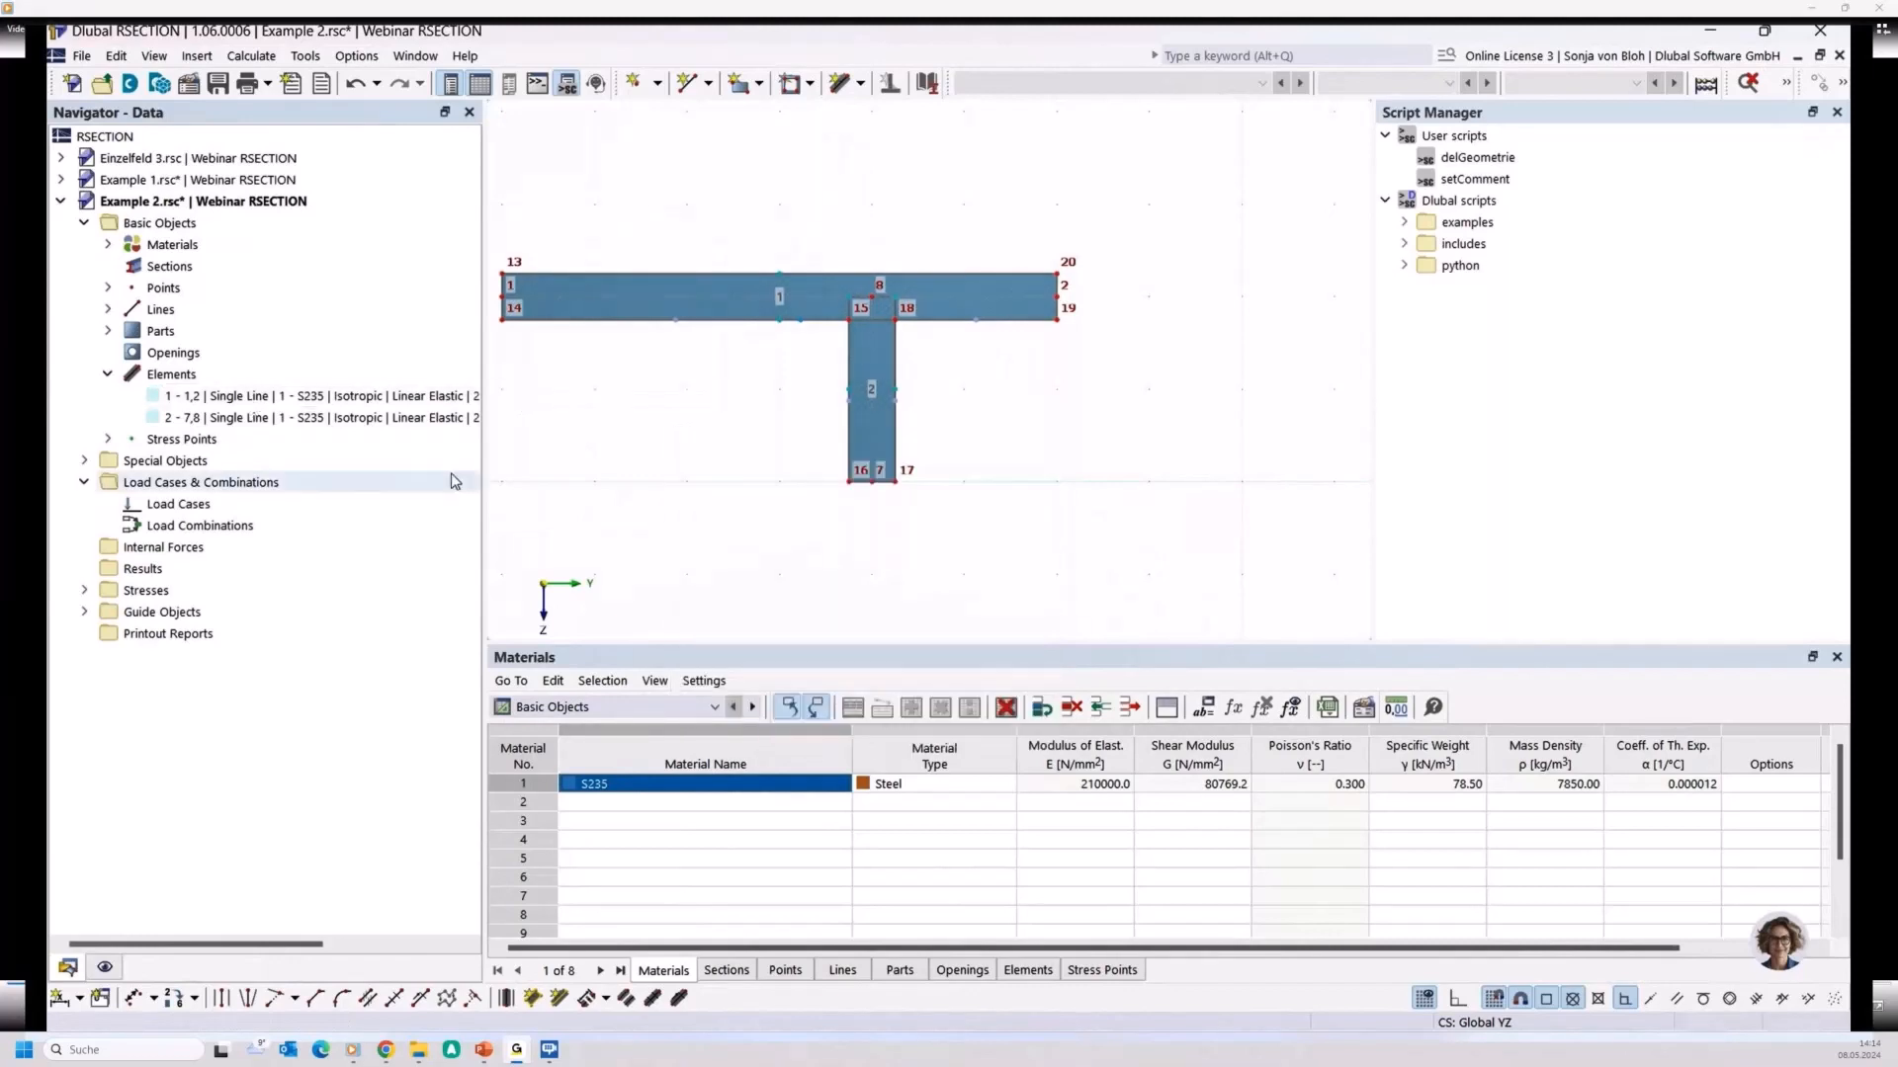
drag(483, 468, 555, 468)
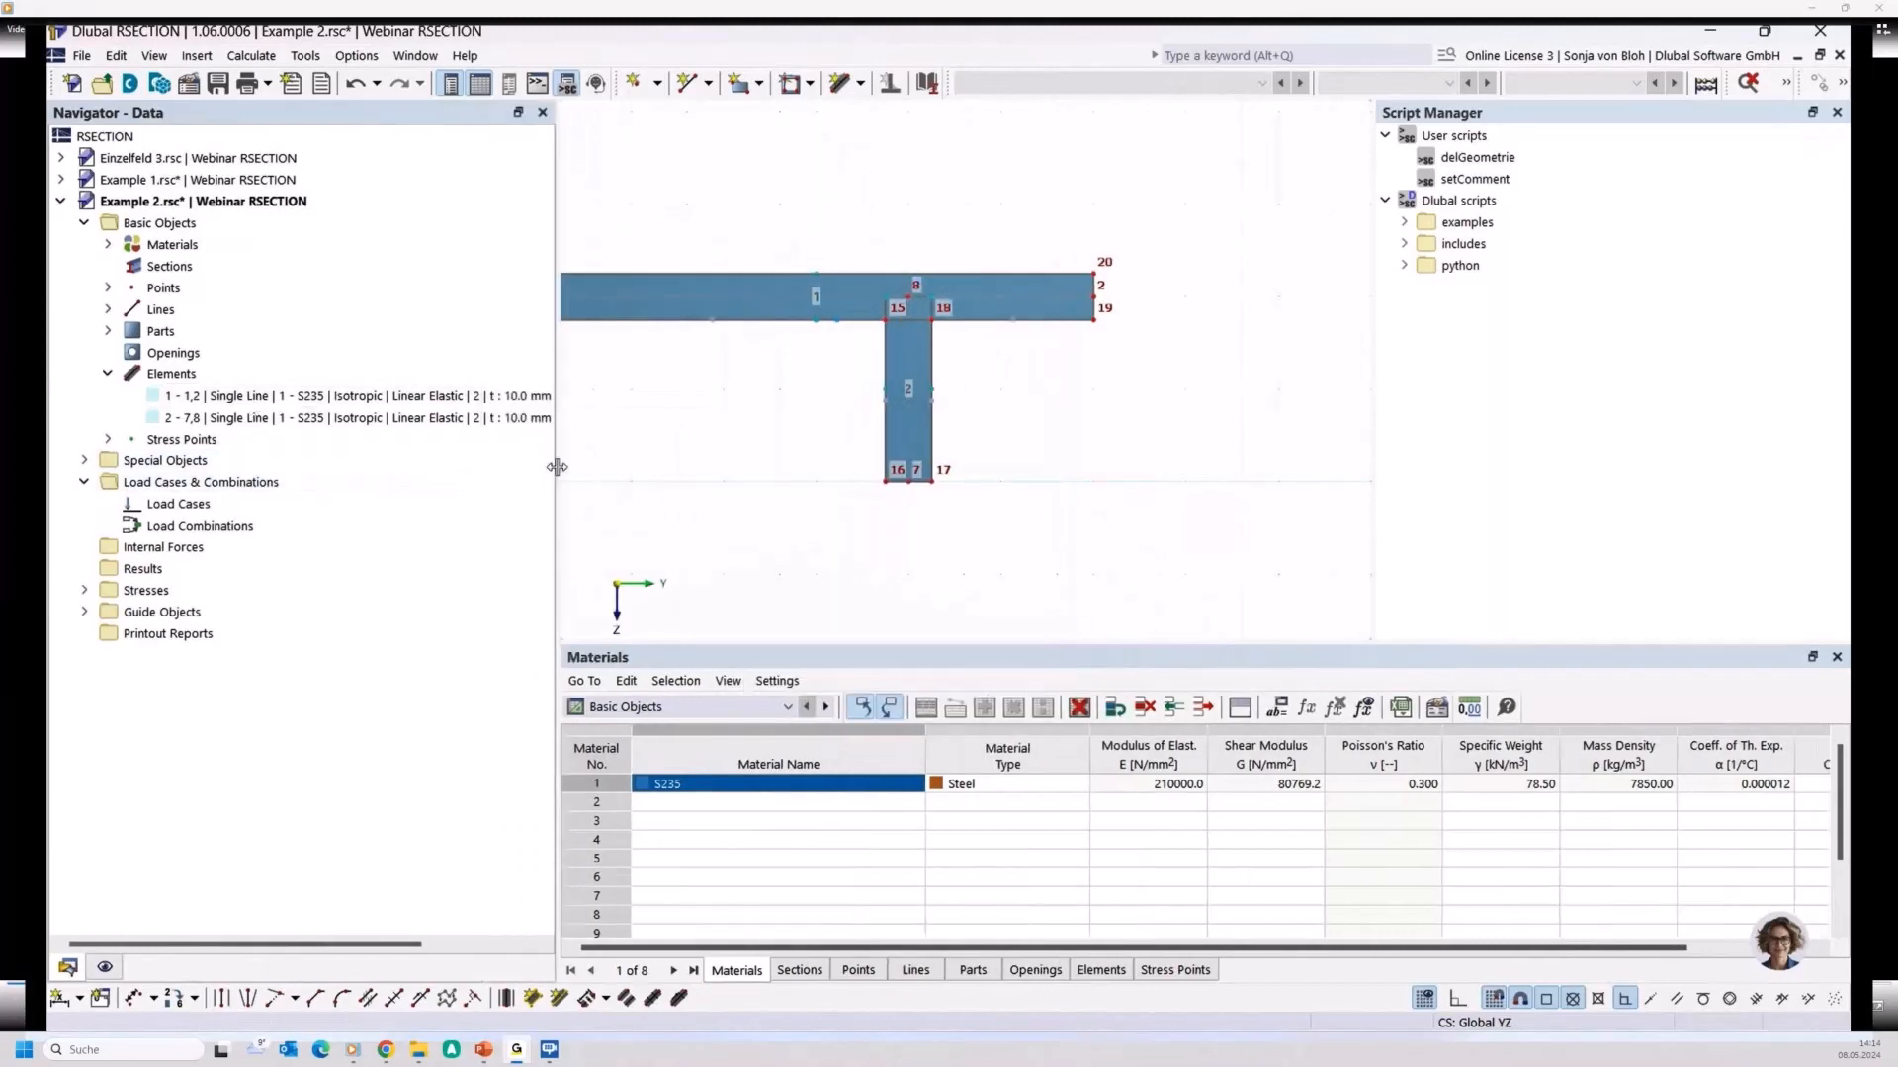
click(316, 396)
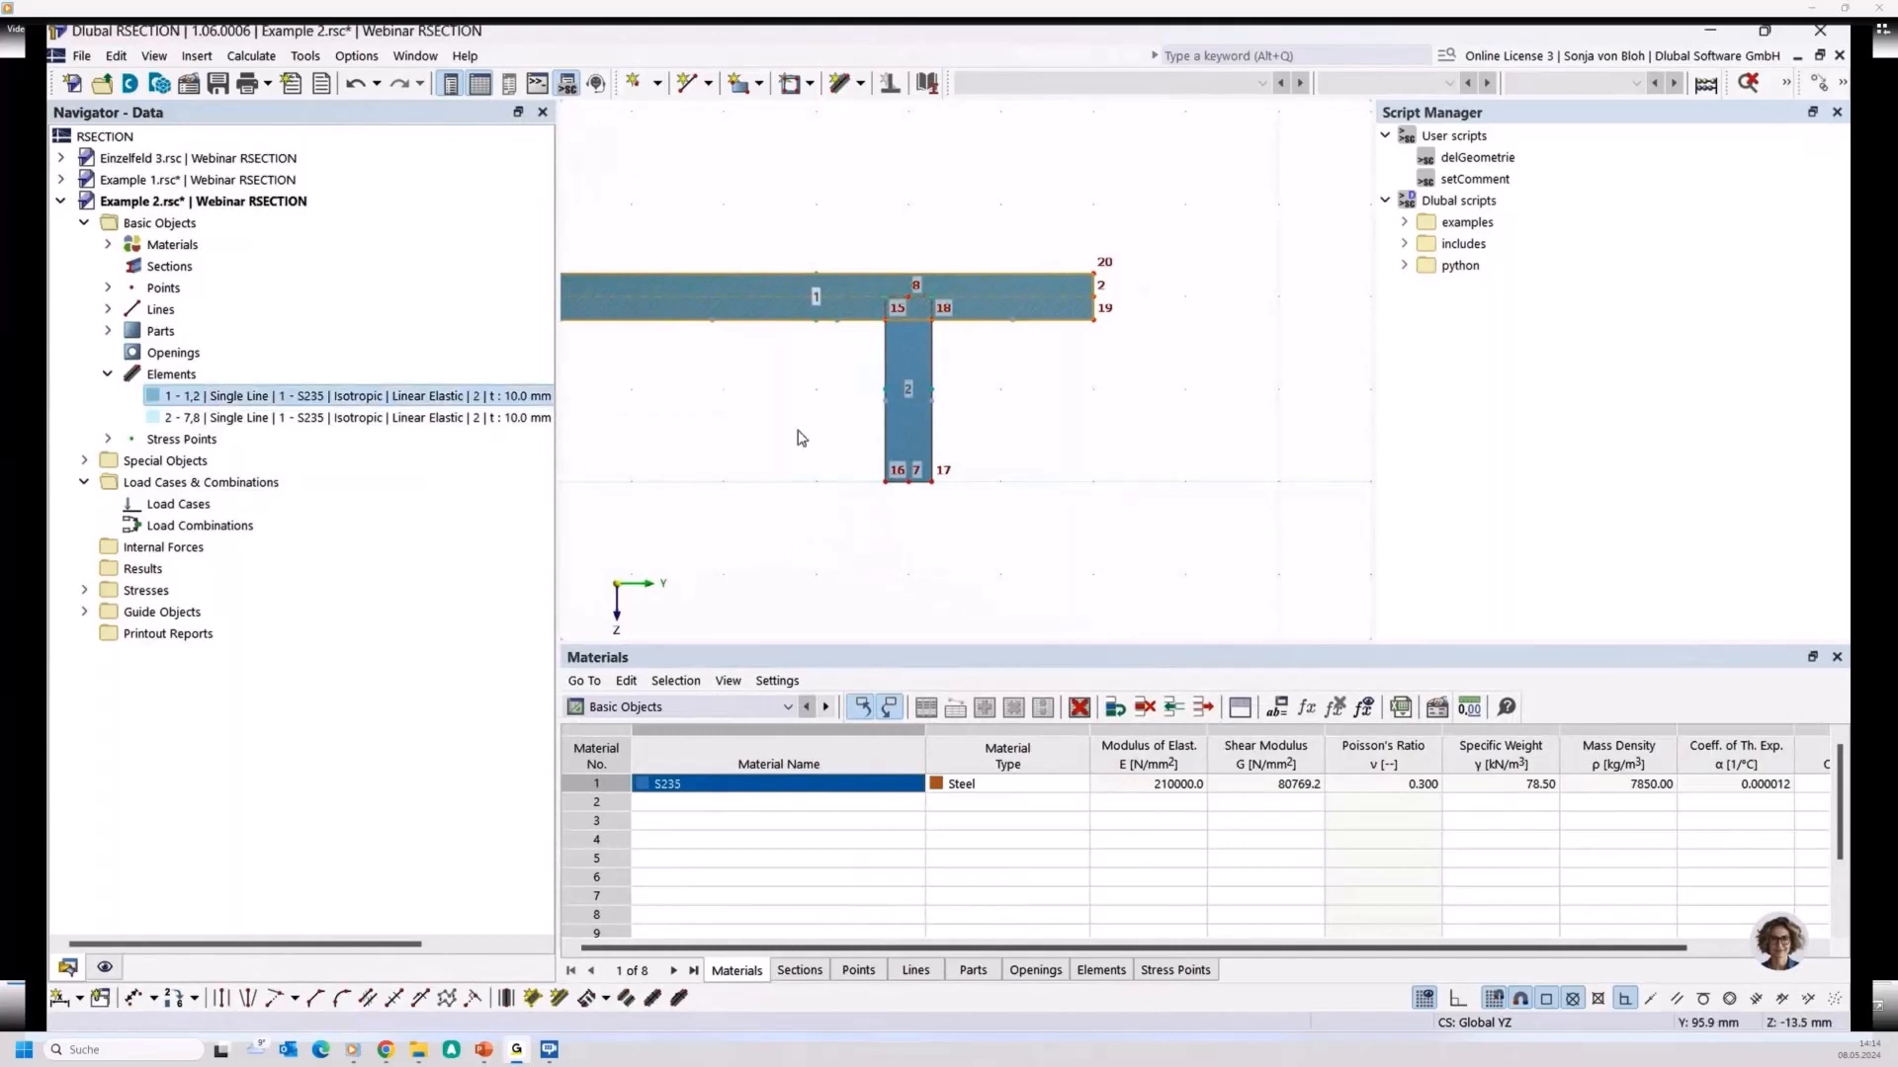
key(Down)
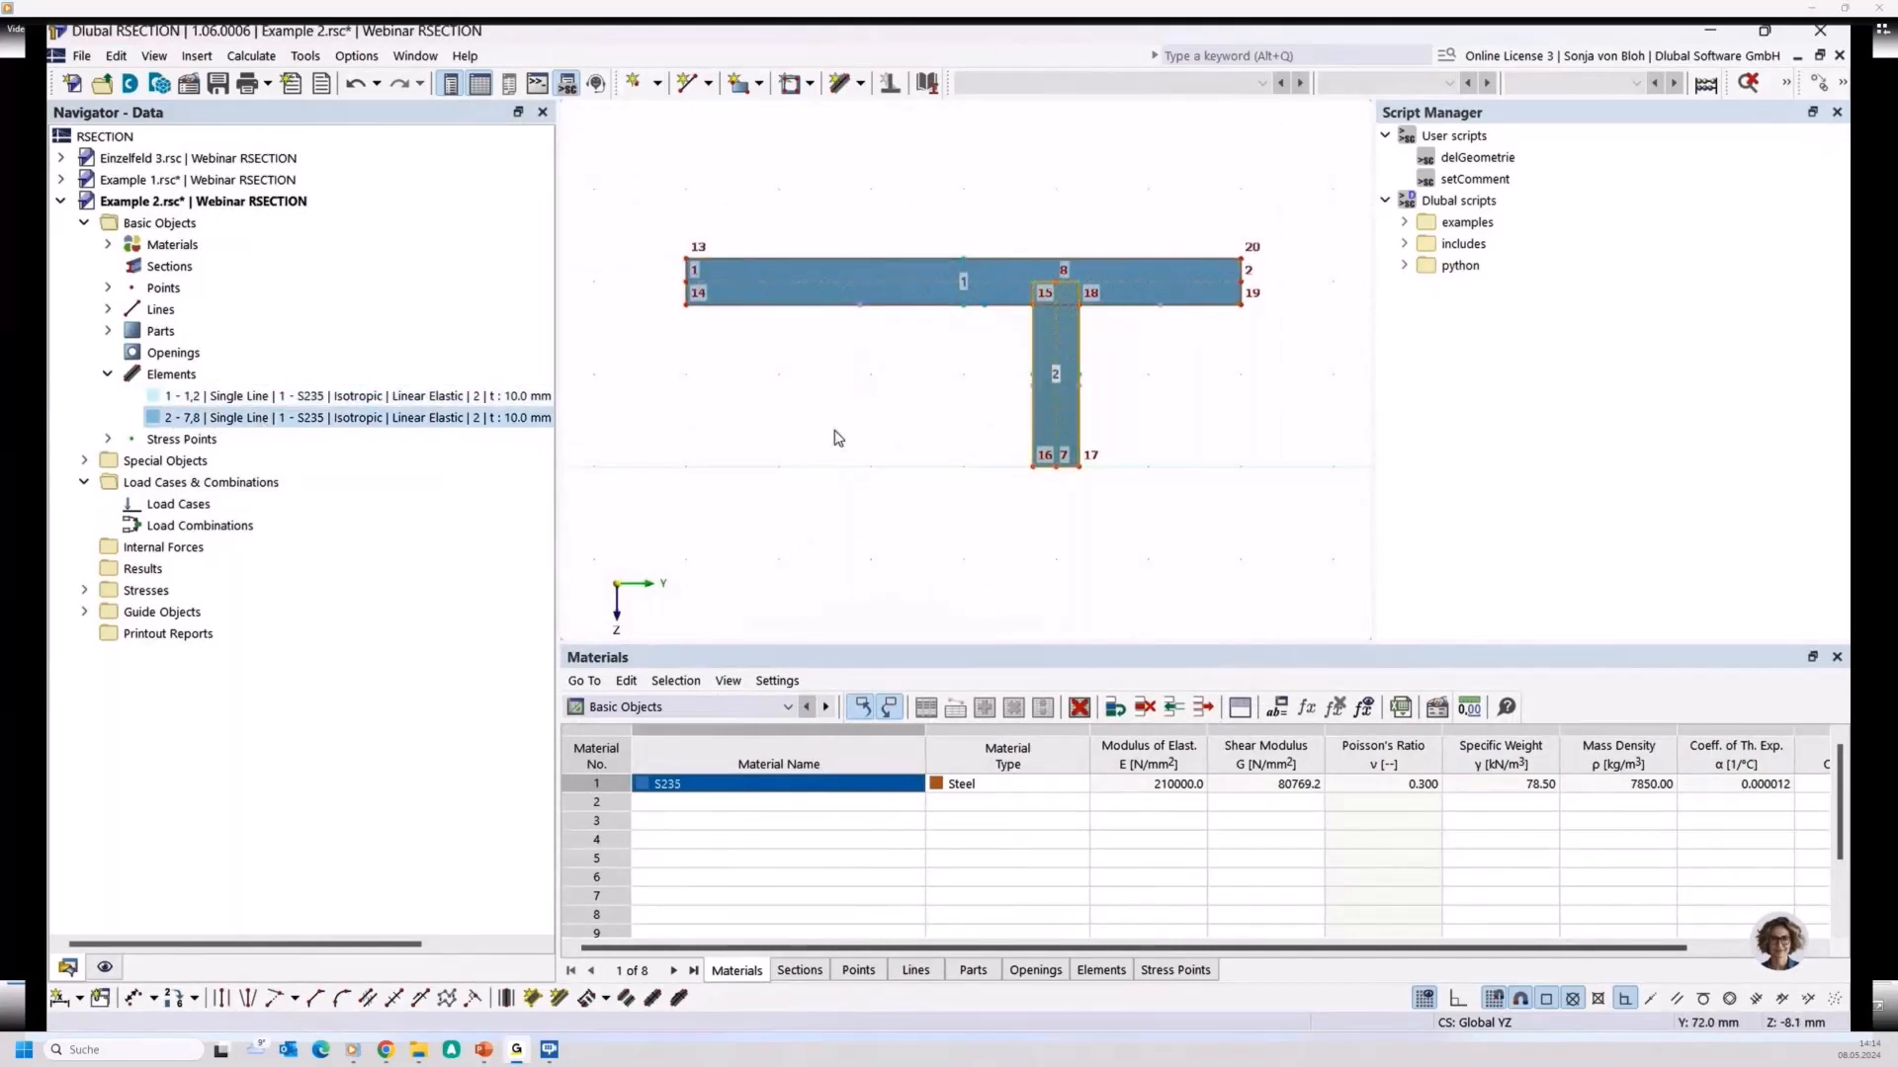
click(199, 397)
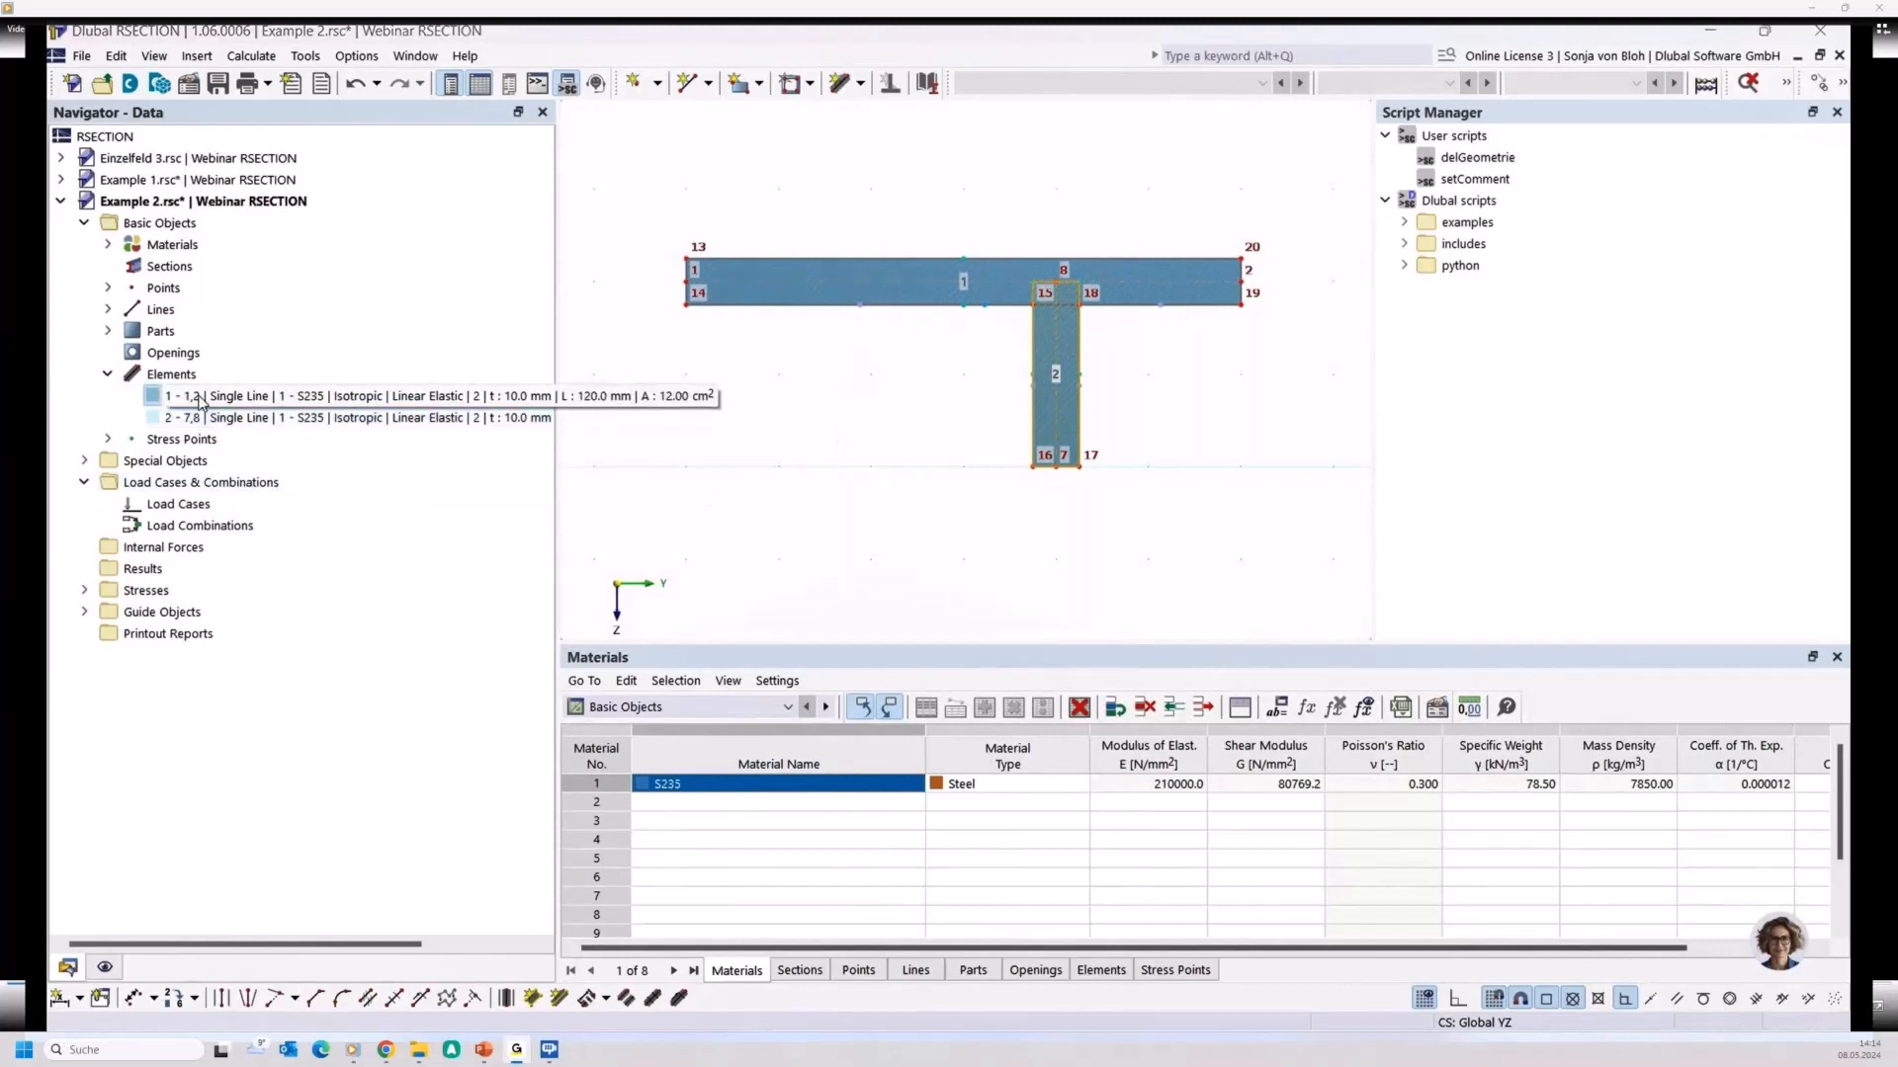
click(277, 418)
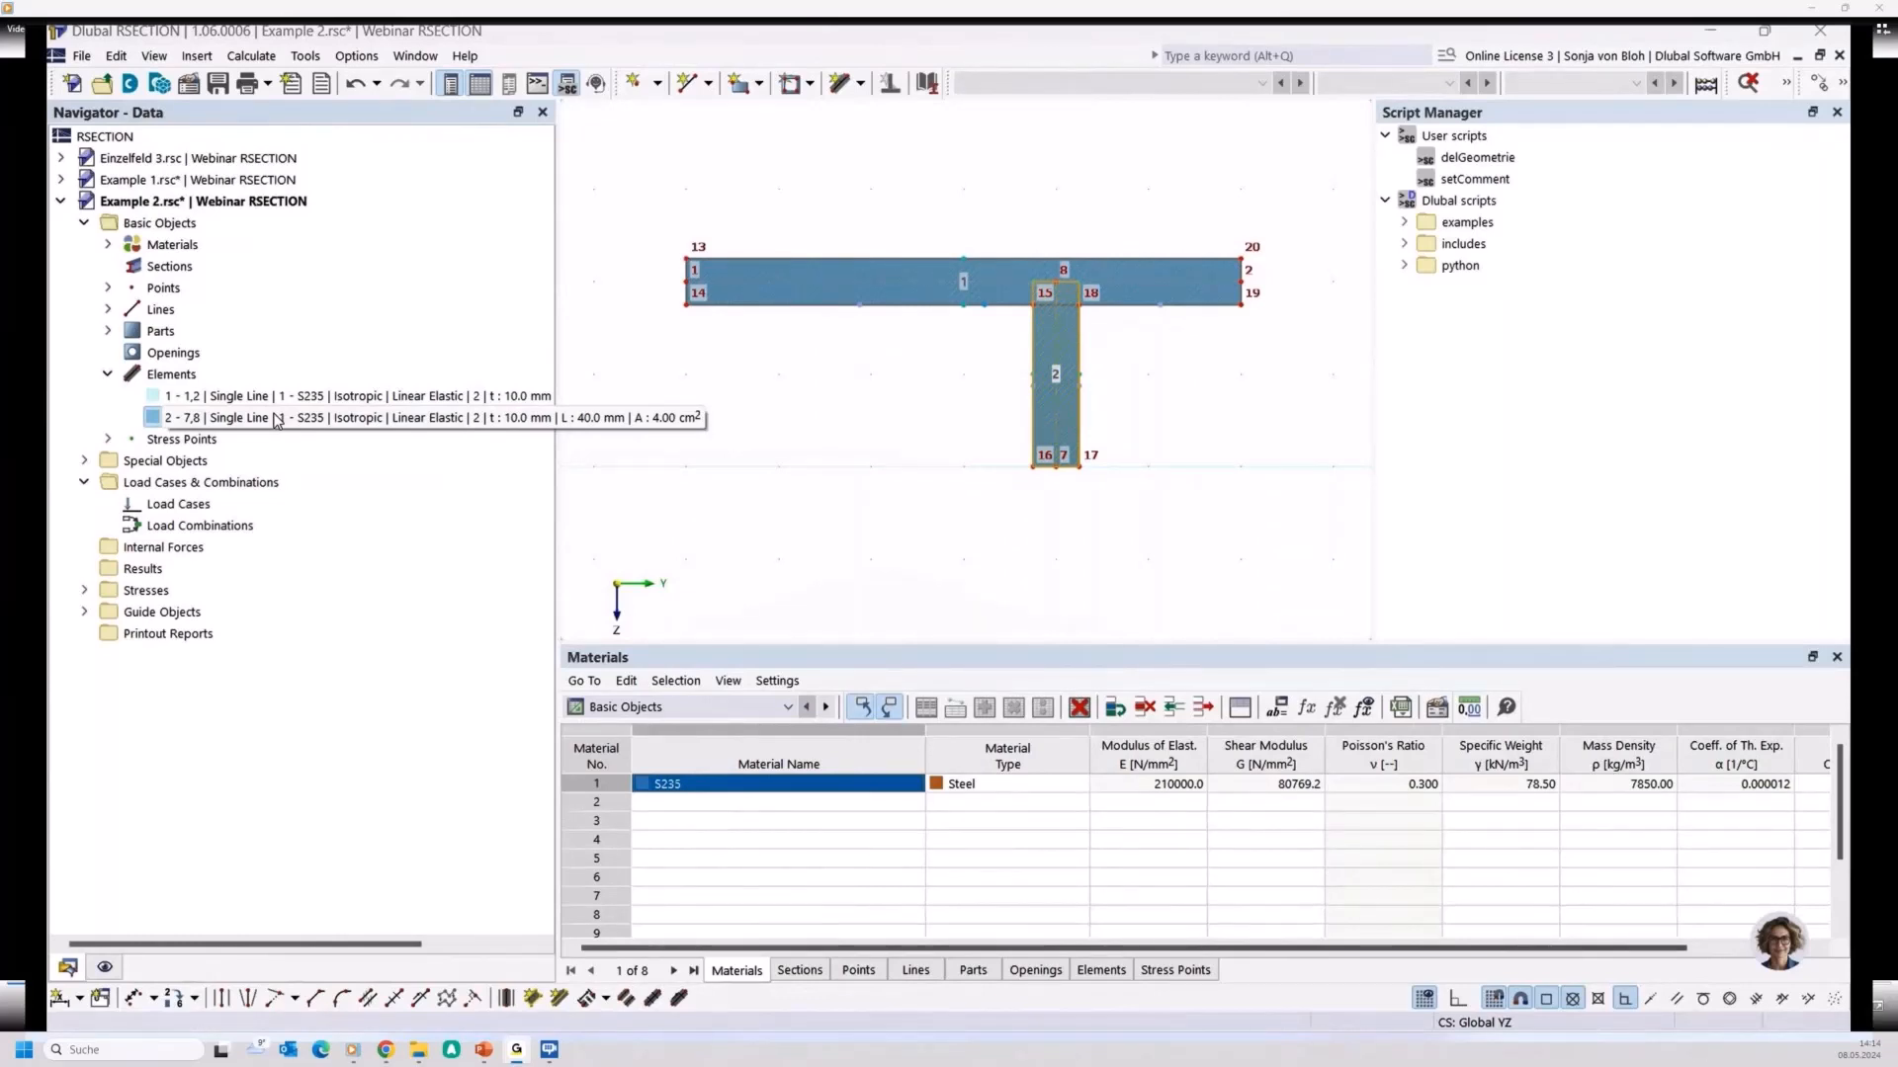
Try to calculate the section with the two elements left unconnected
click(251, 55)
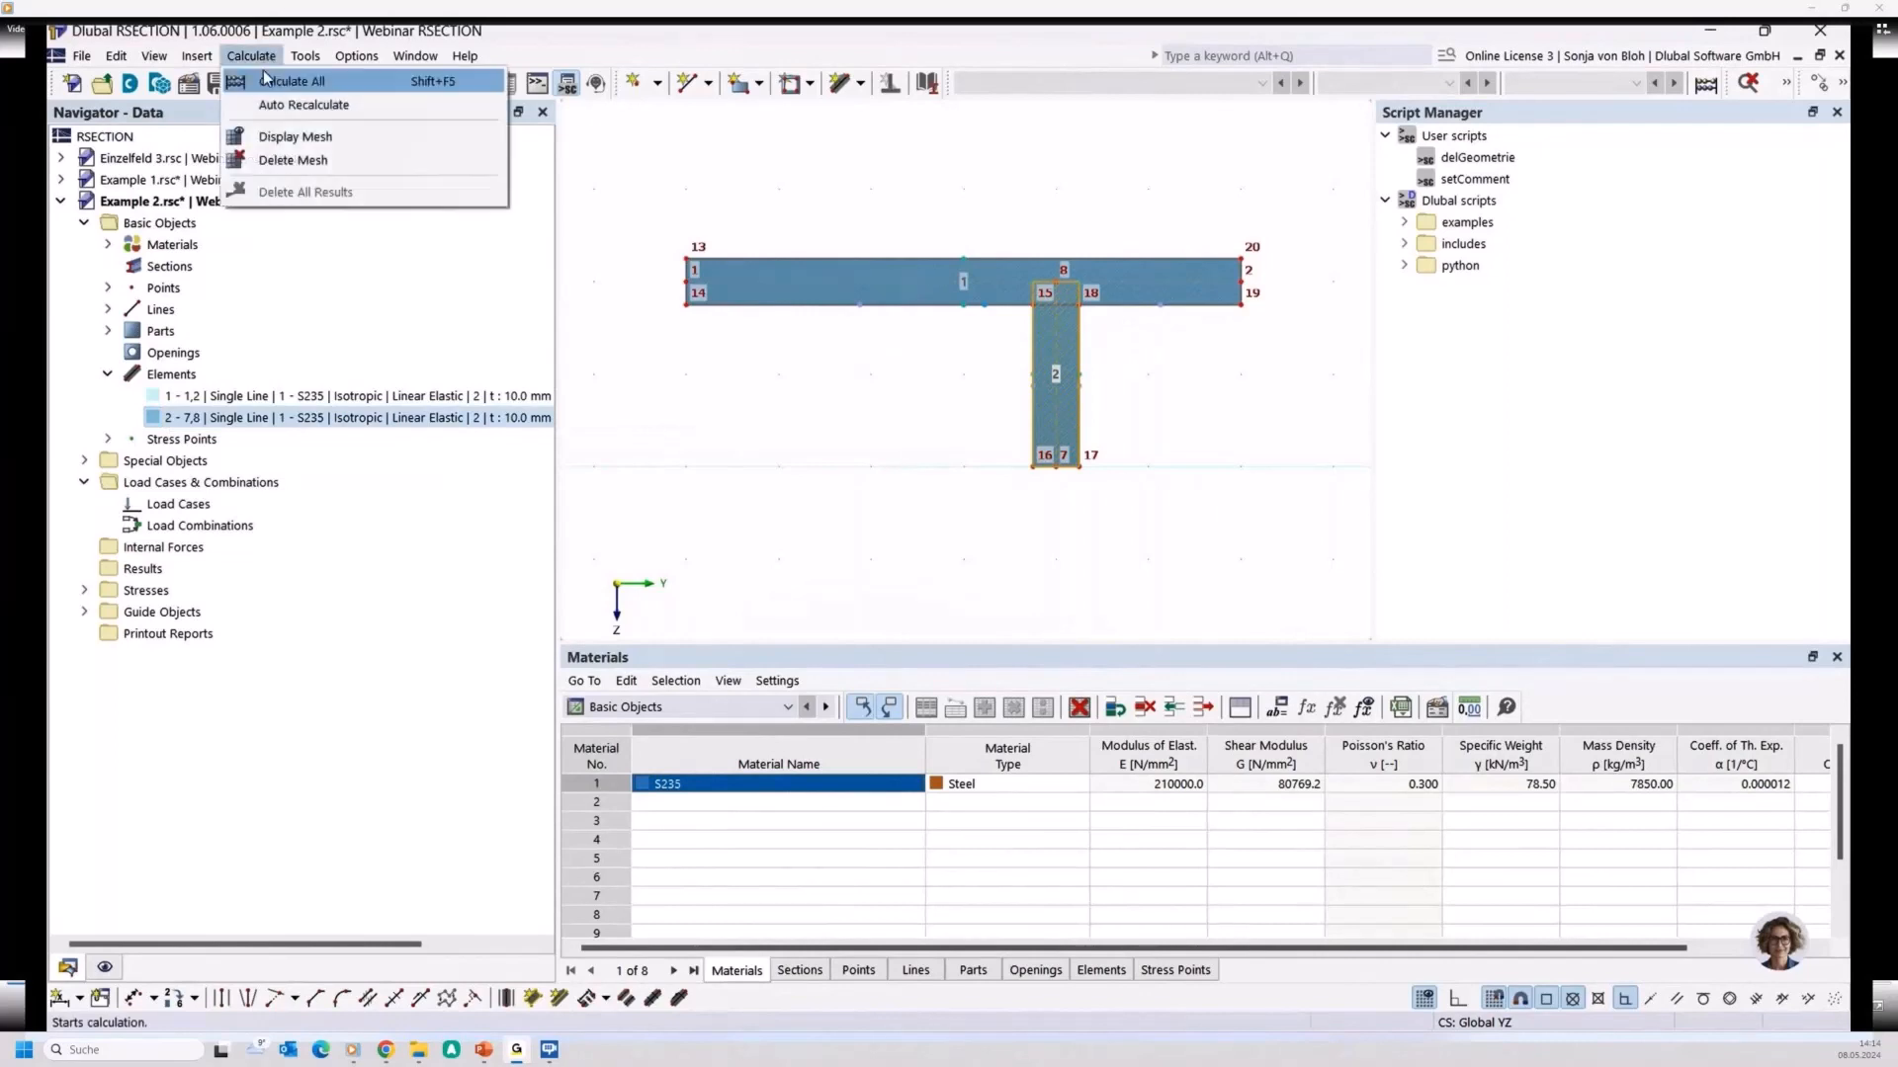
click(265, 80)
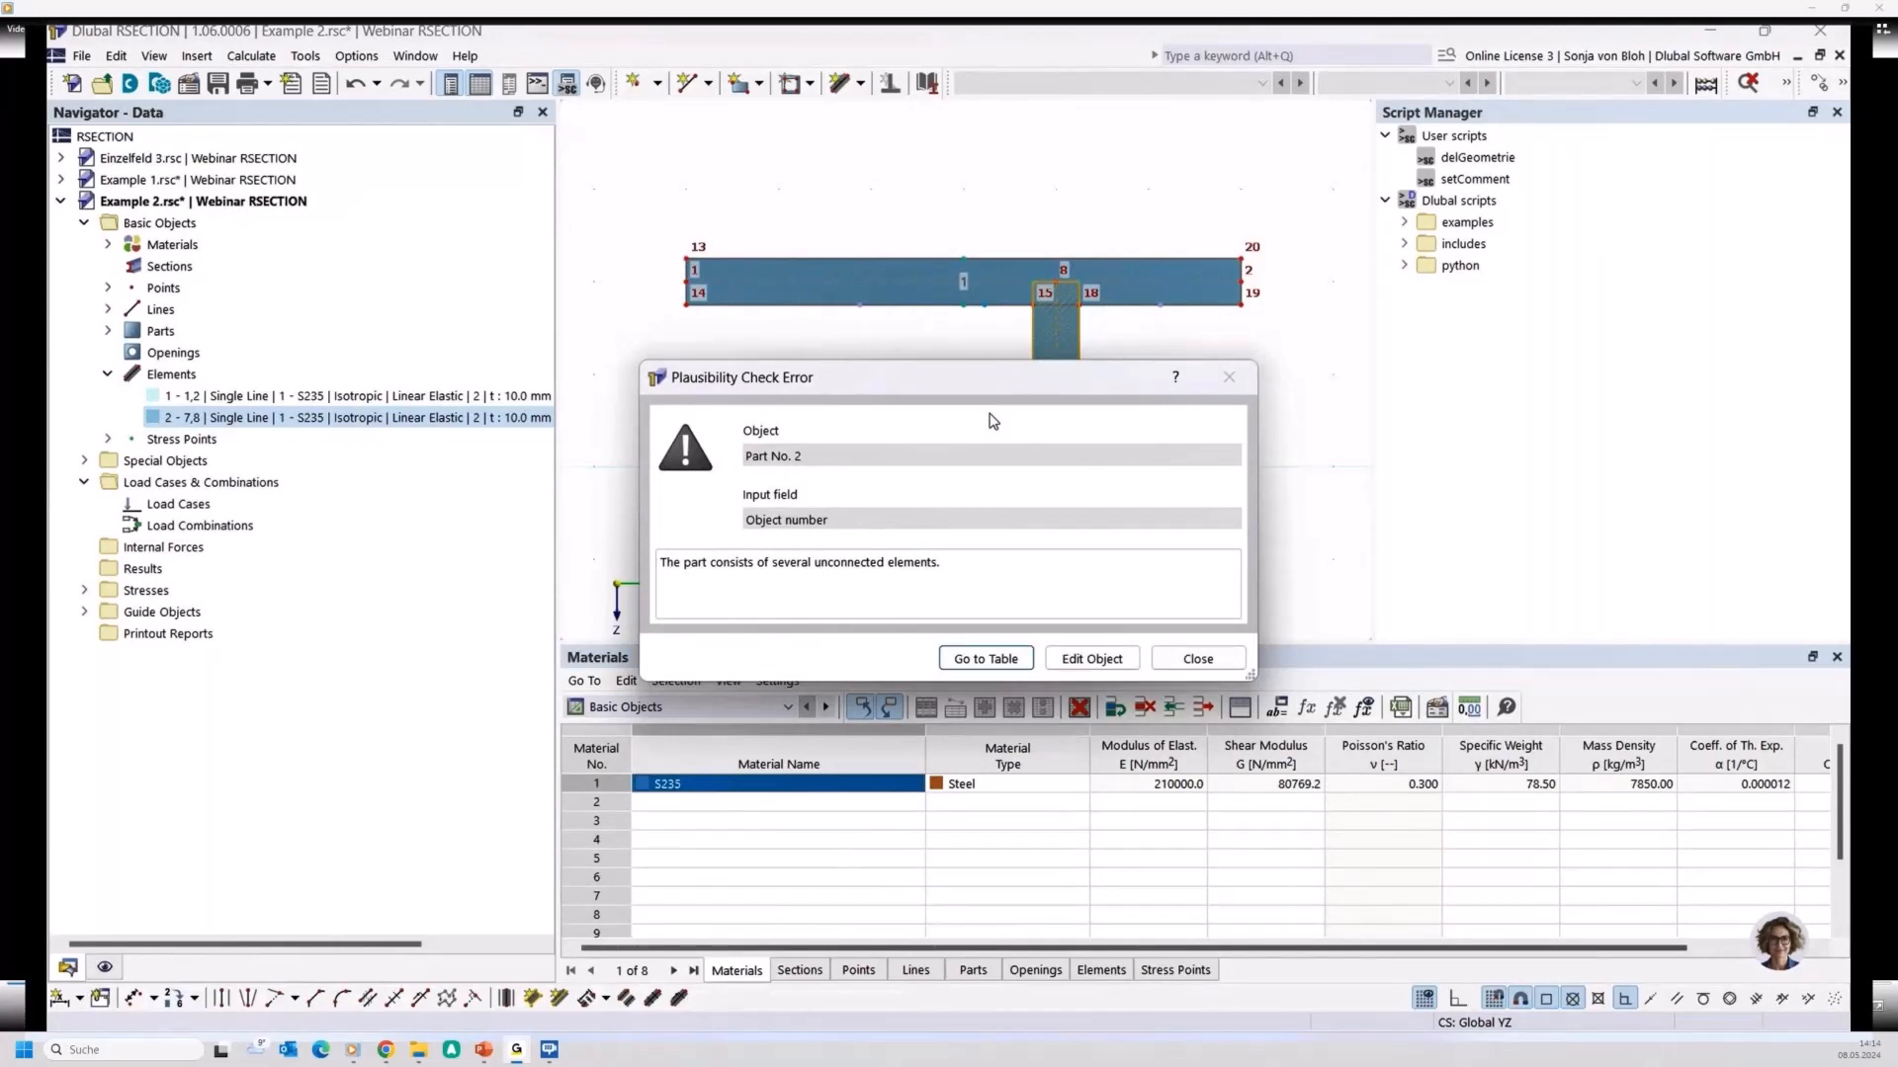
click(1198, 659)
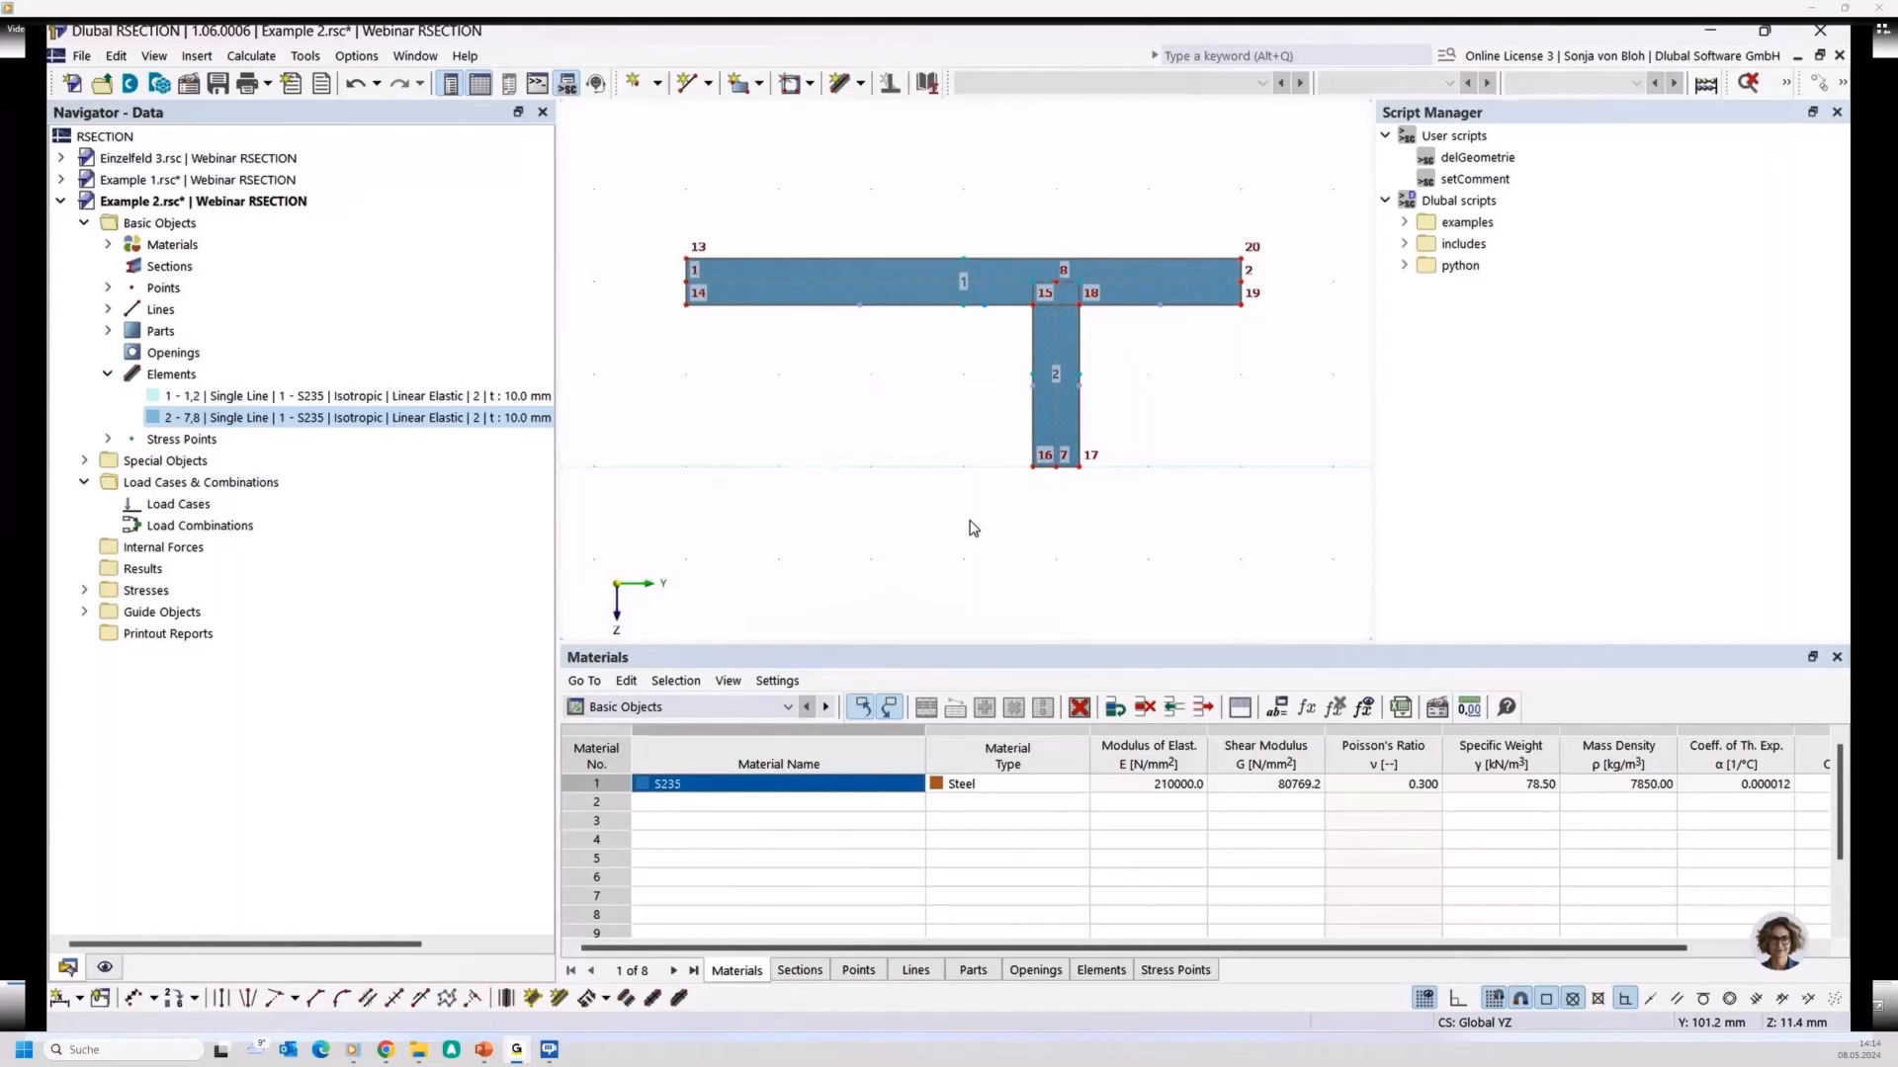
Connect the horizontal and vertical elements by windowing their T-junction, and calculate the section
click(1842, 84)
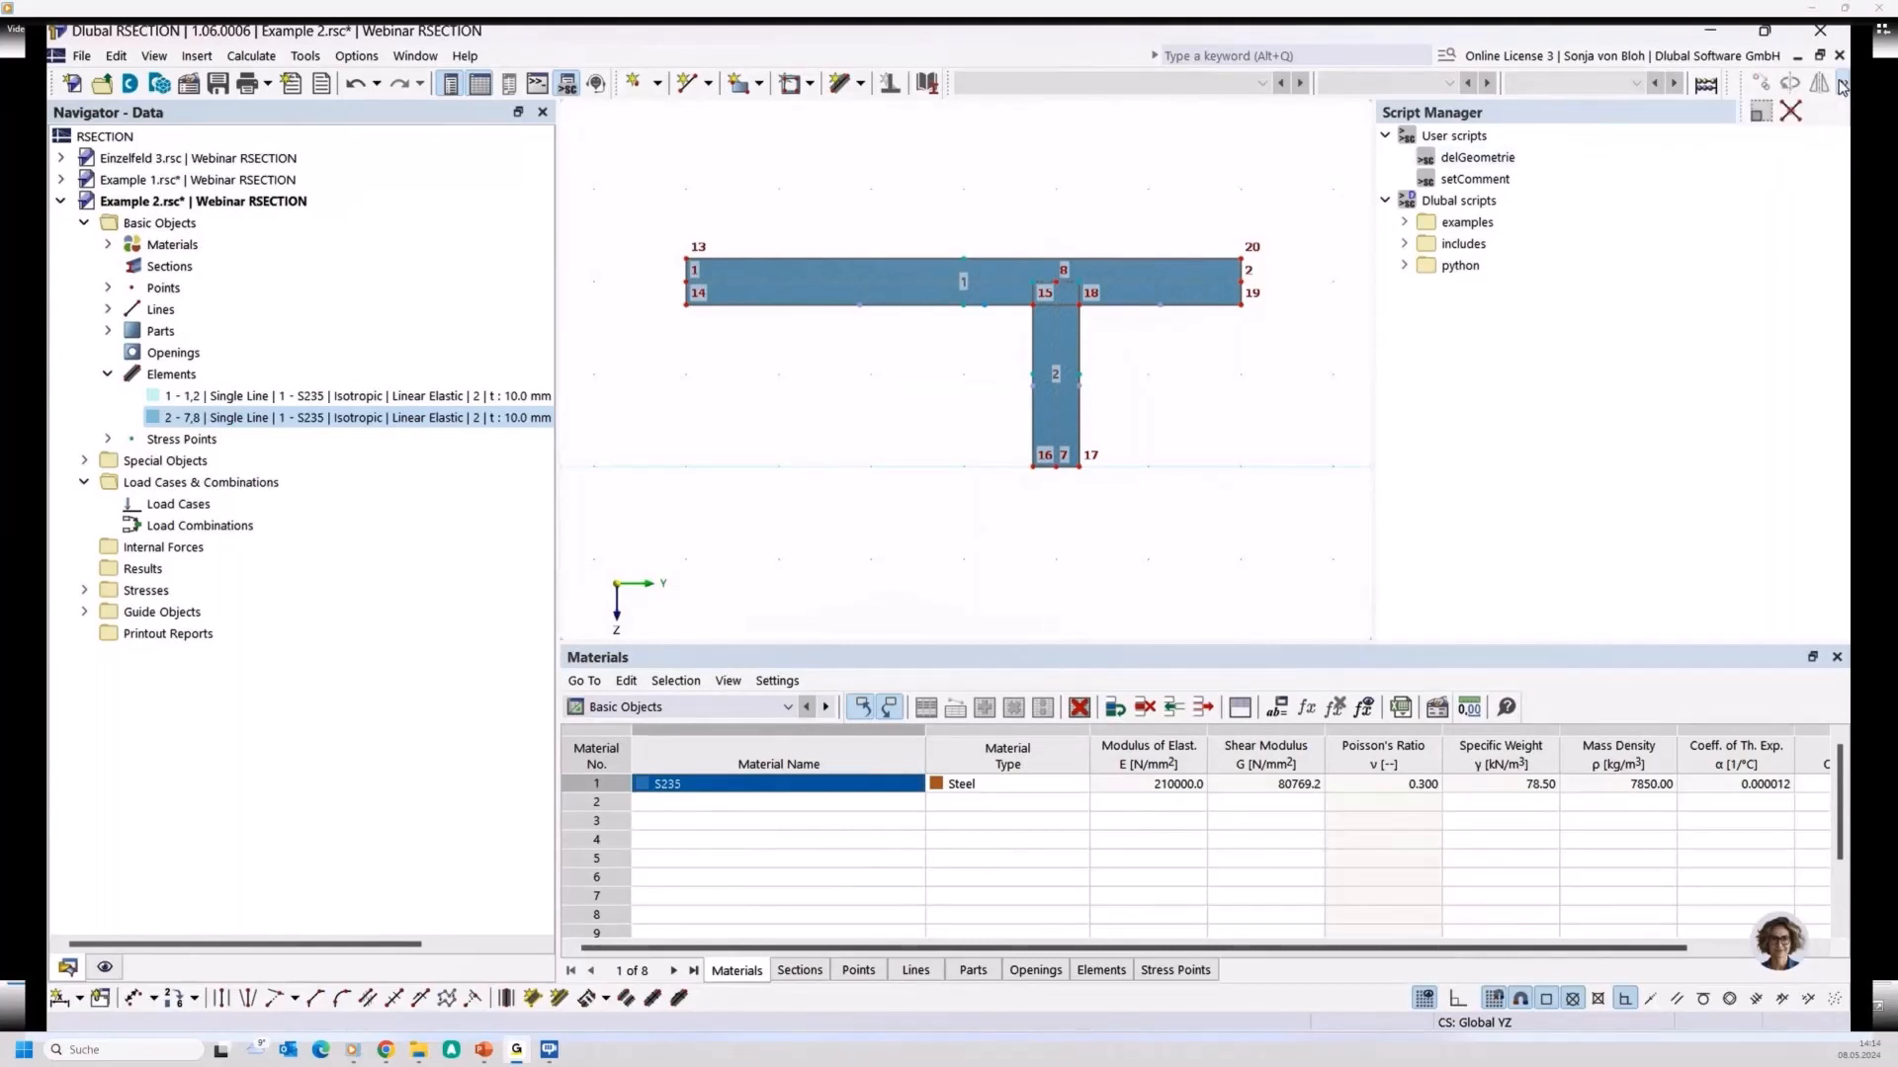
click(1789, 113)
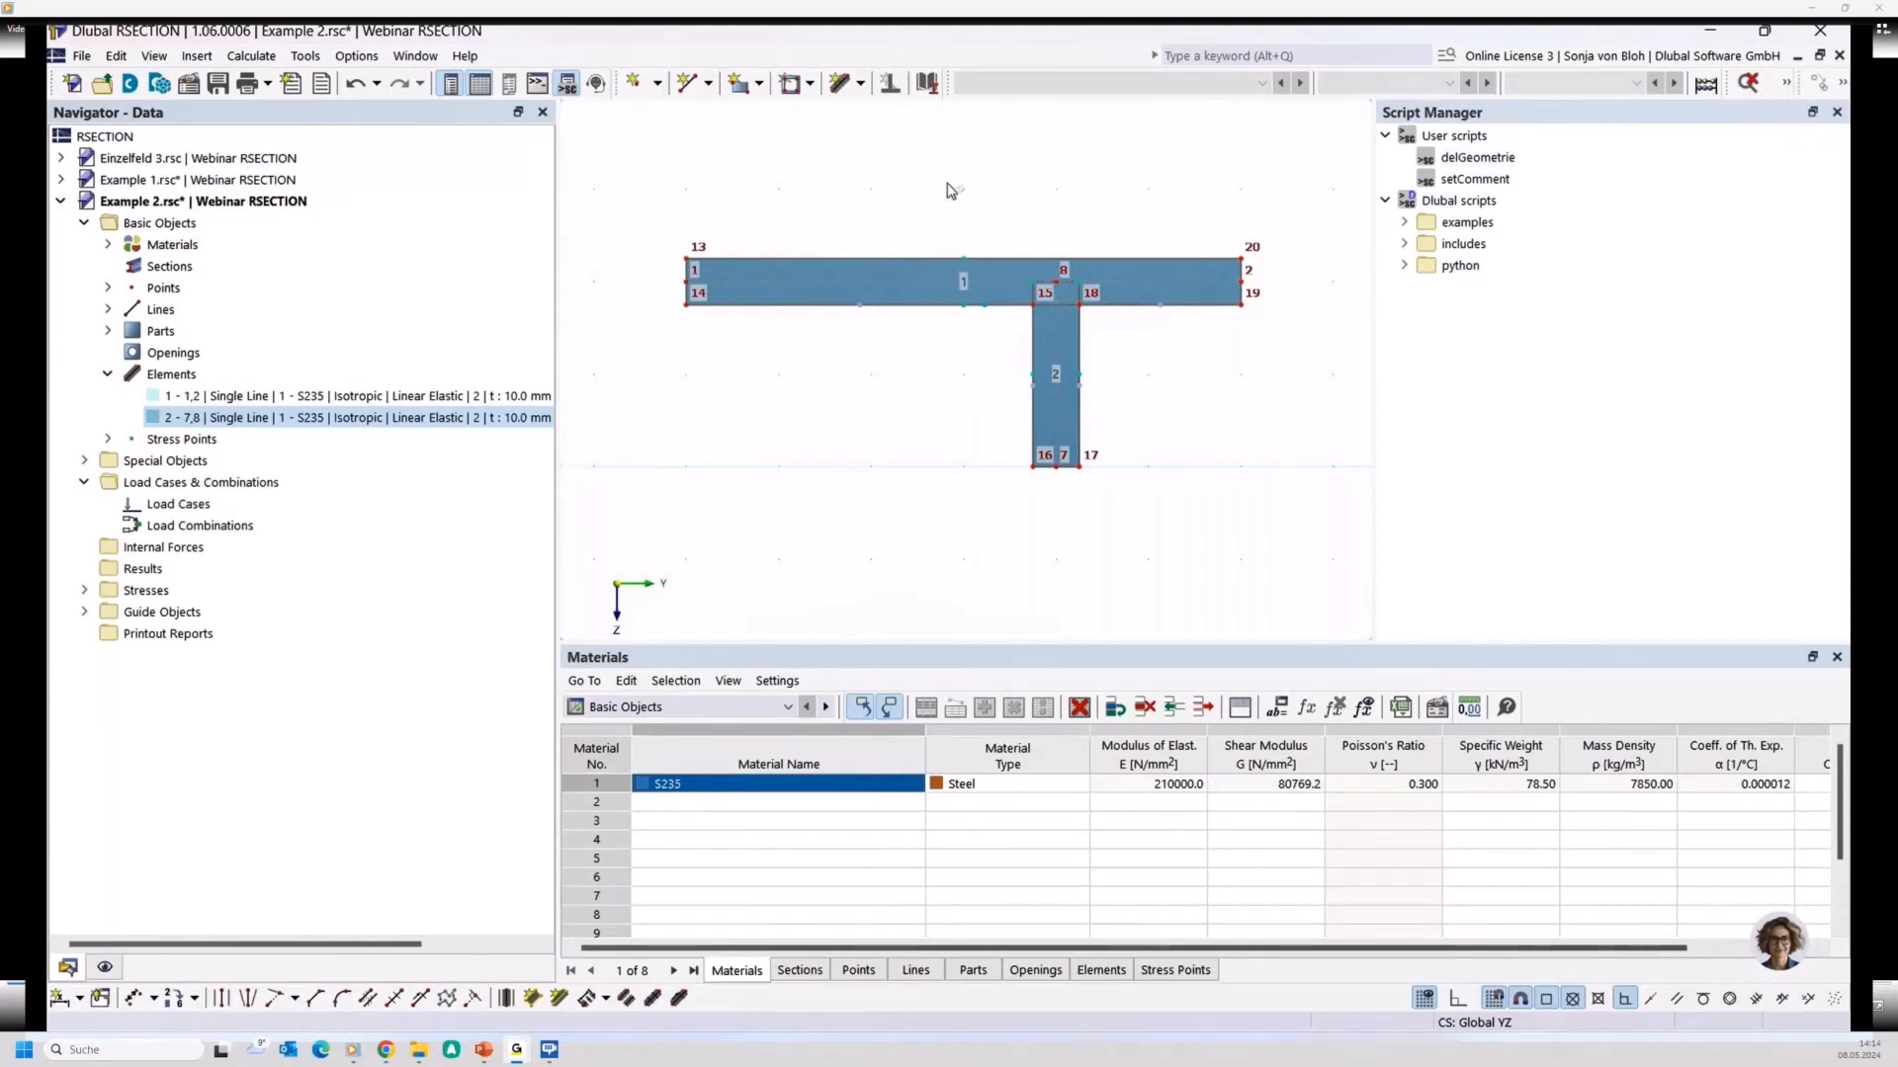
drag(1004, 259, 1200, 385)
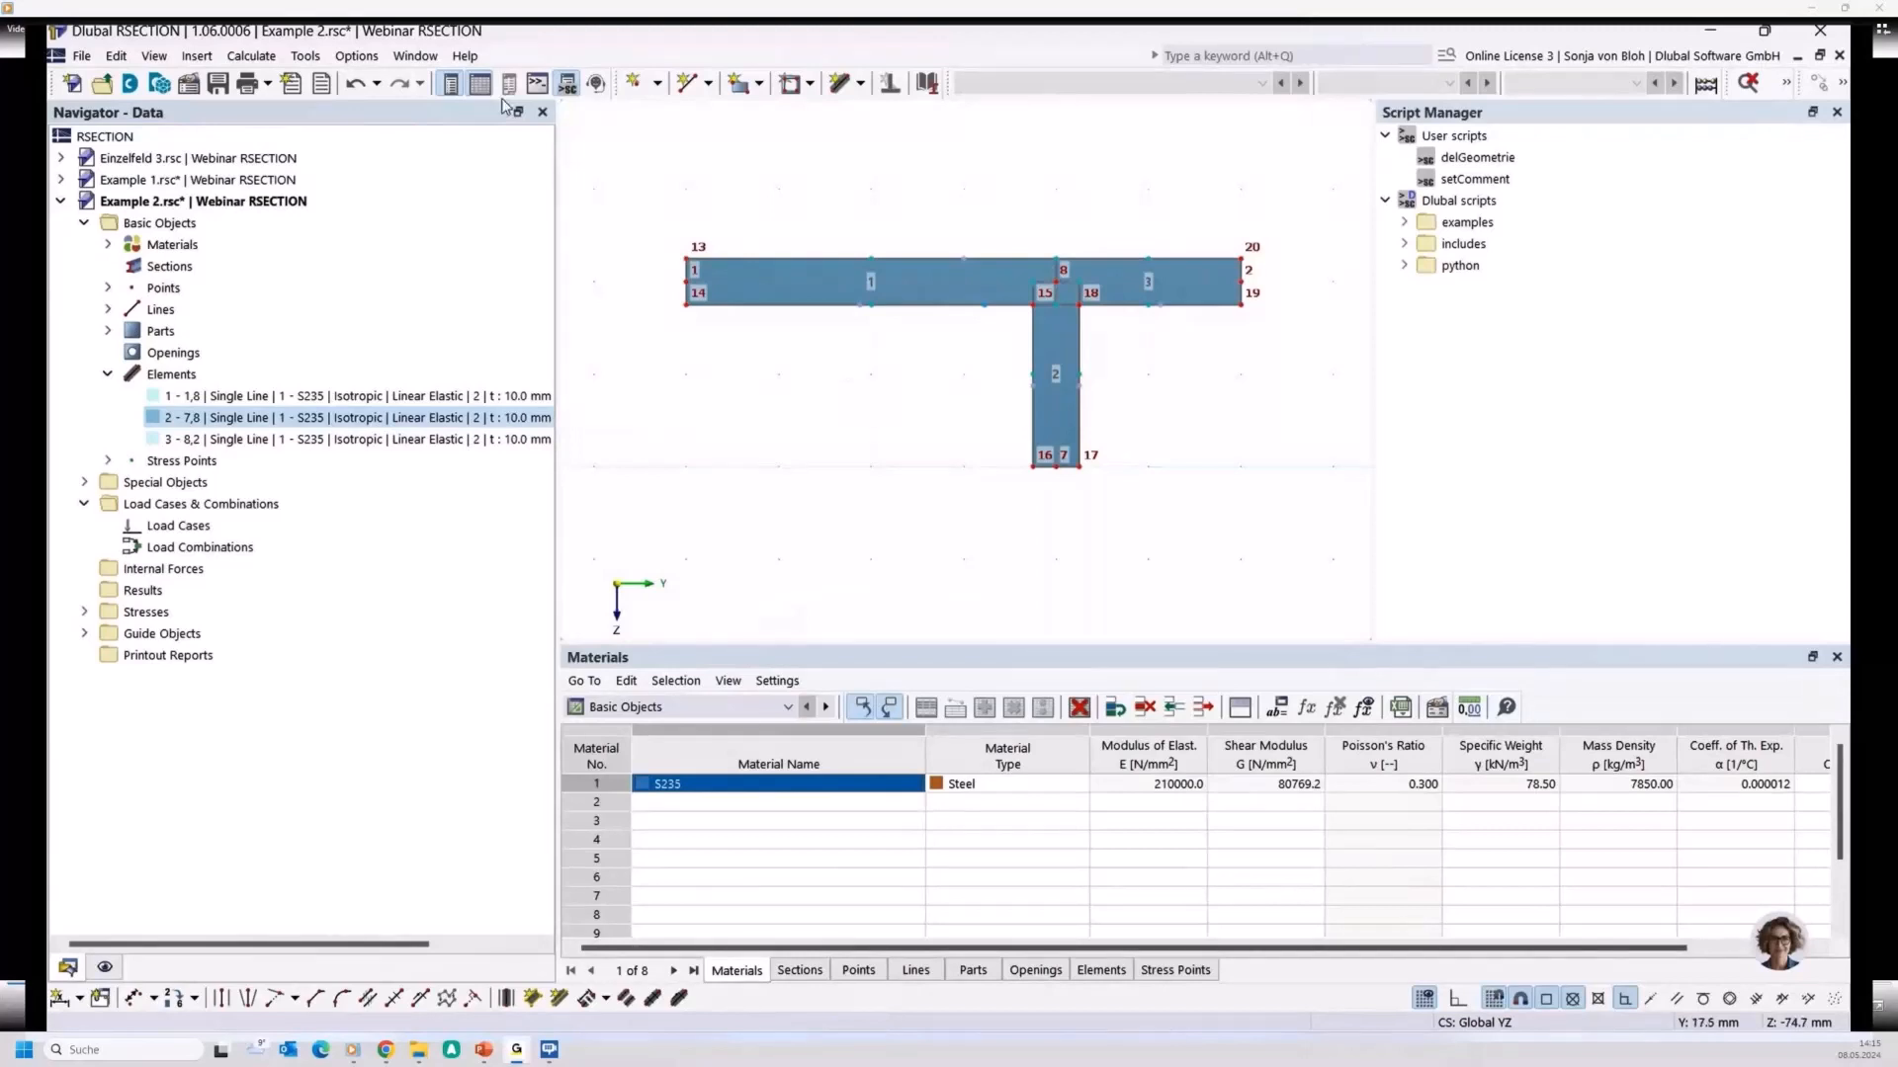
click(251, 56)
click(267, 80)
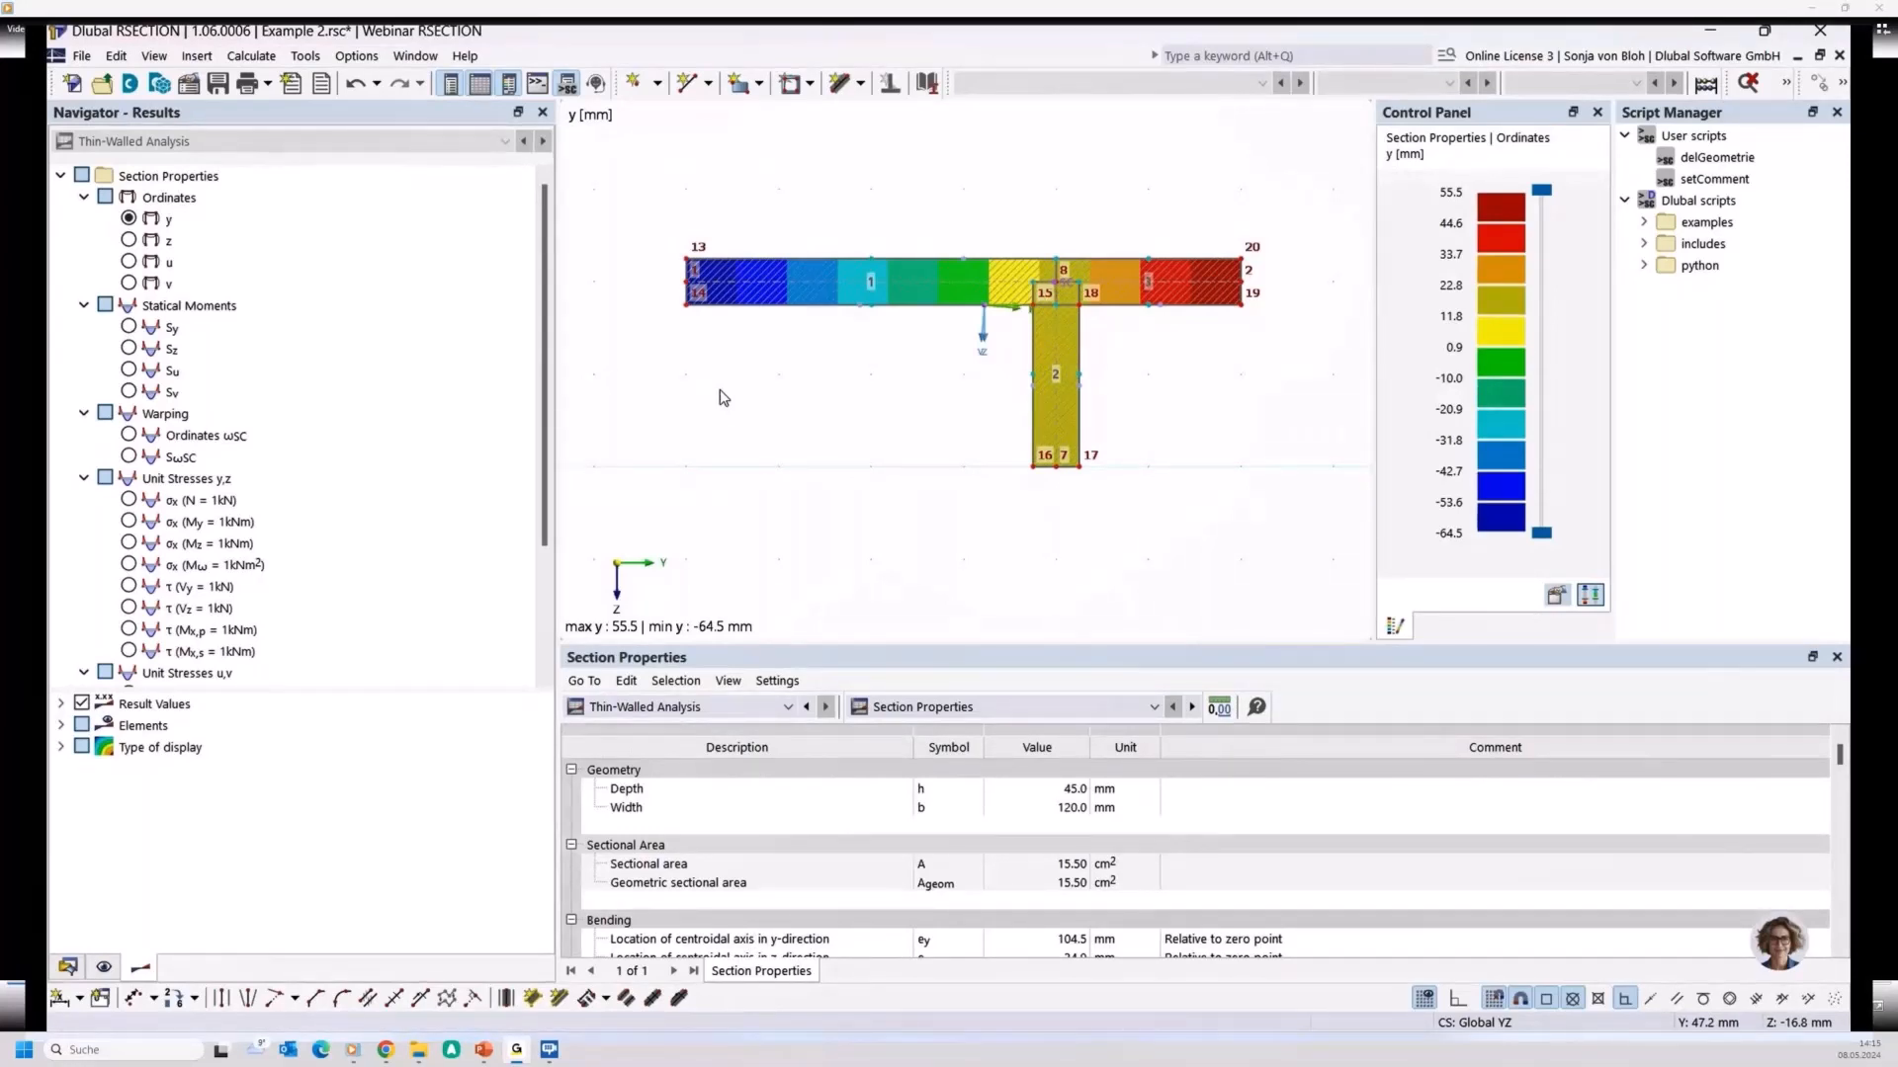
Select the whole T-shaped section and delete all its elements
scroll(719, 389, down, 1)
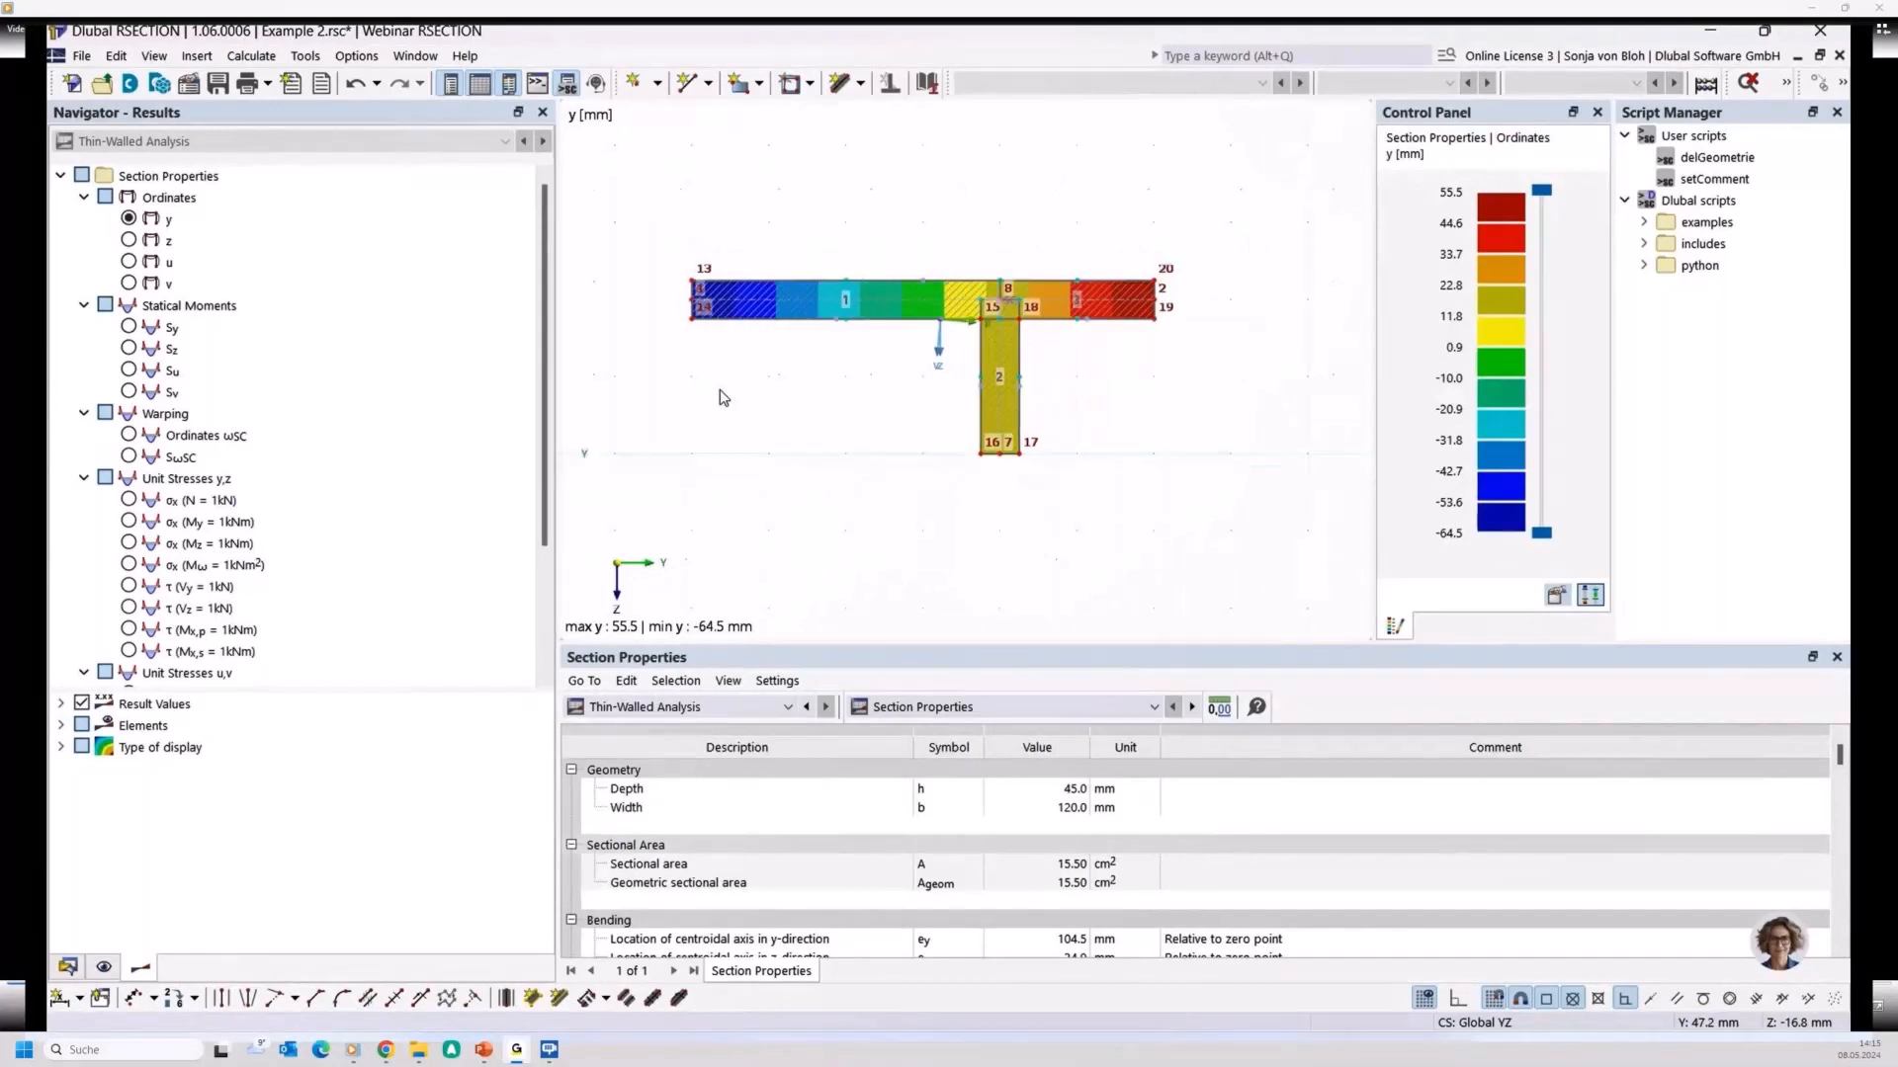
drag(659, 205, 1242, 526)
key(Delete)
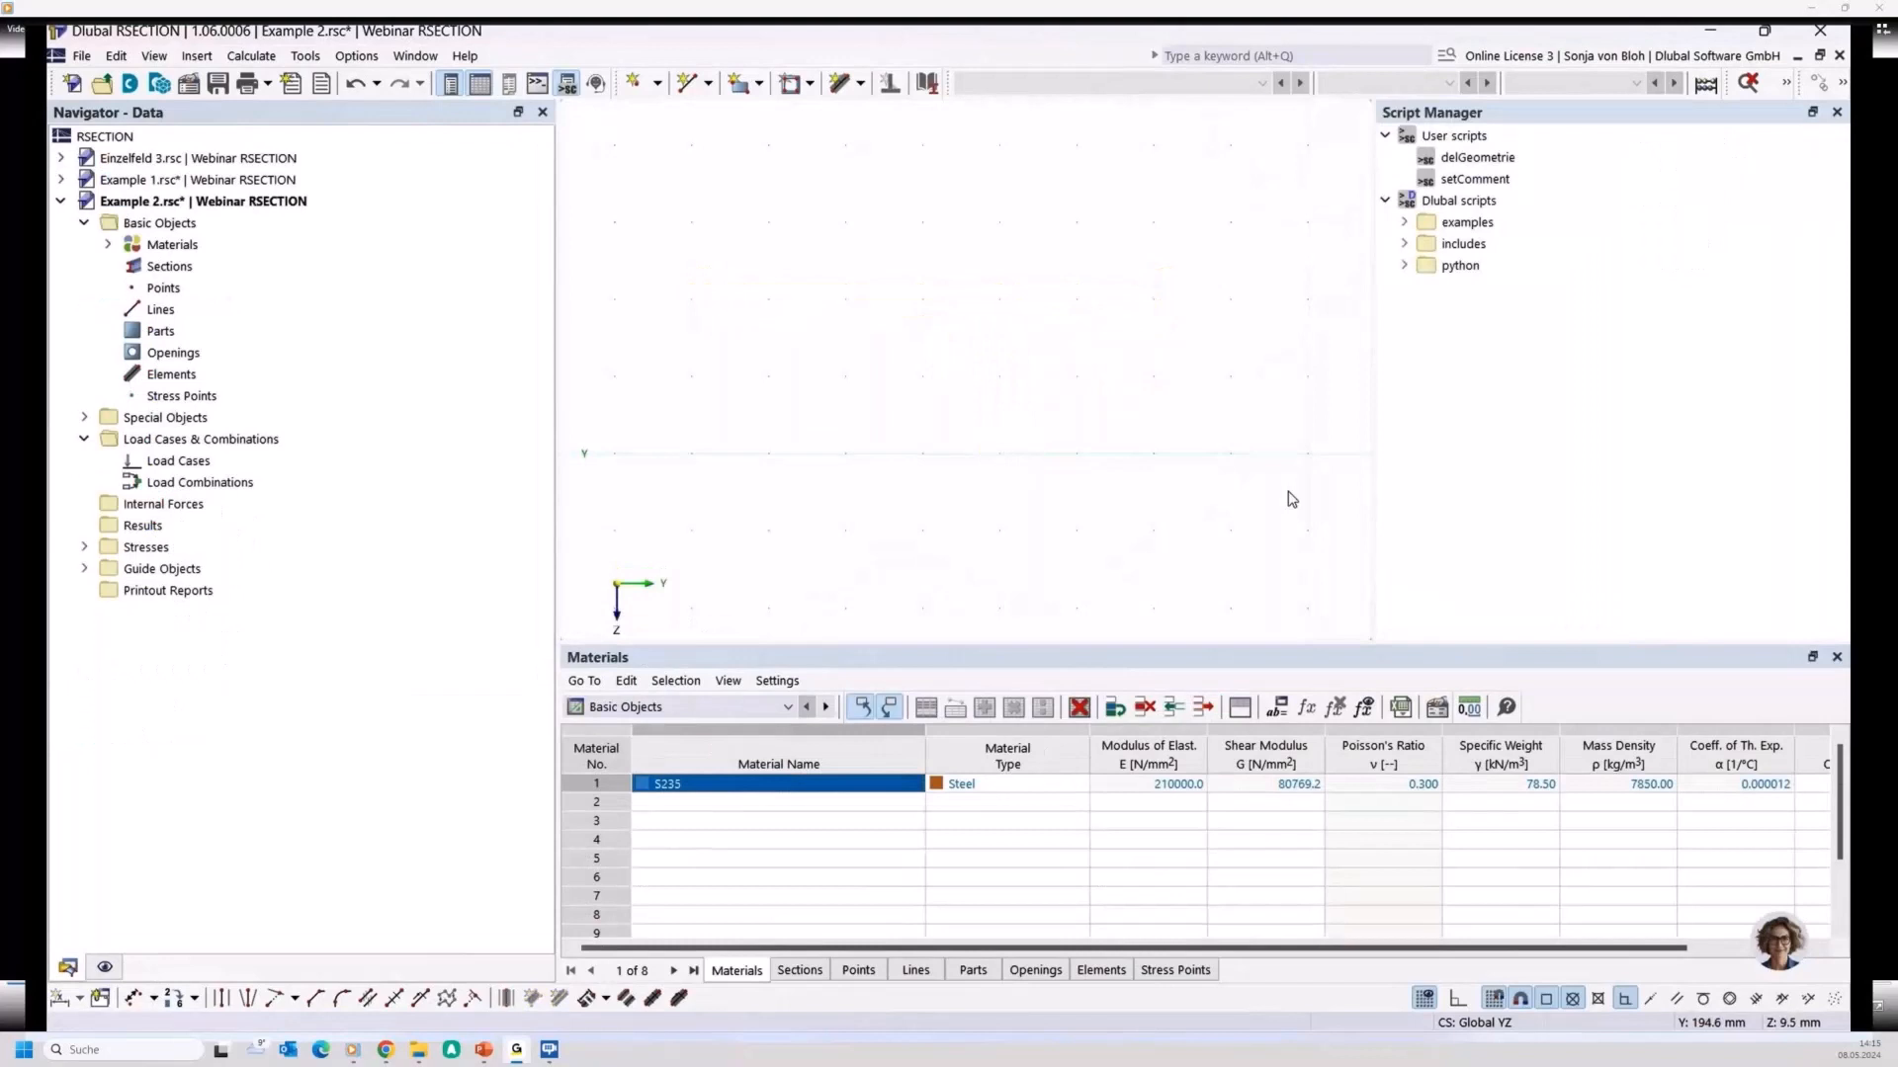
Start a new section and choose the profile UPN 200 | DIN 1026-1:2009-09 | Özkan for it
right_click(166, 268)
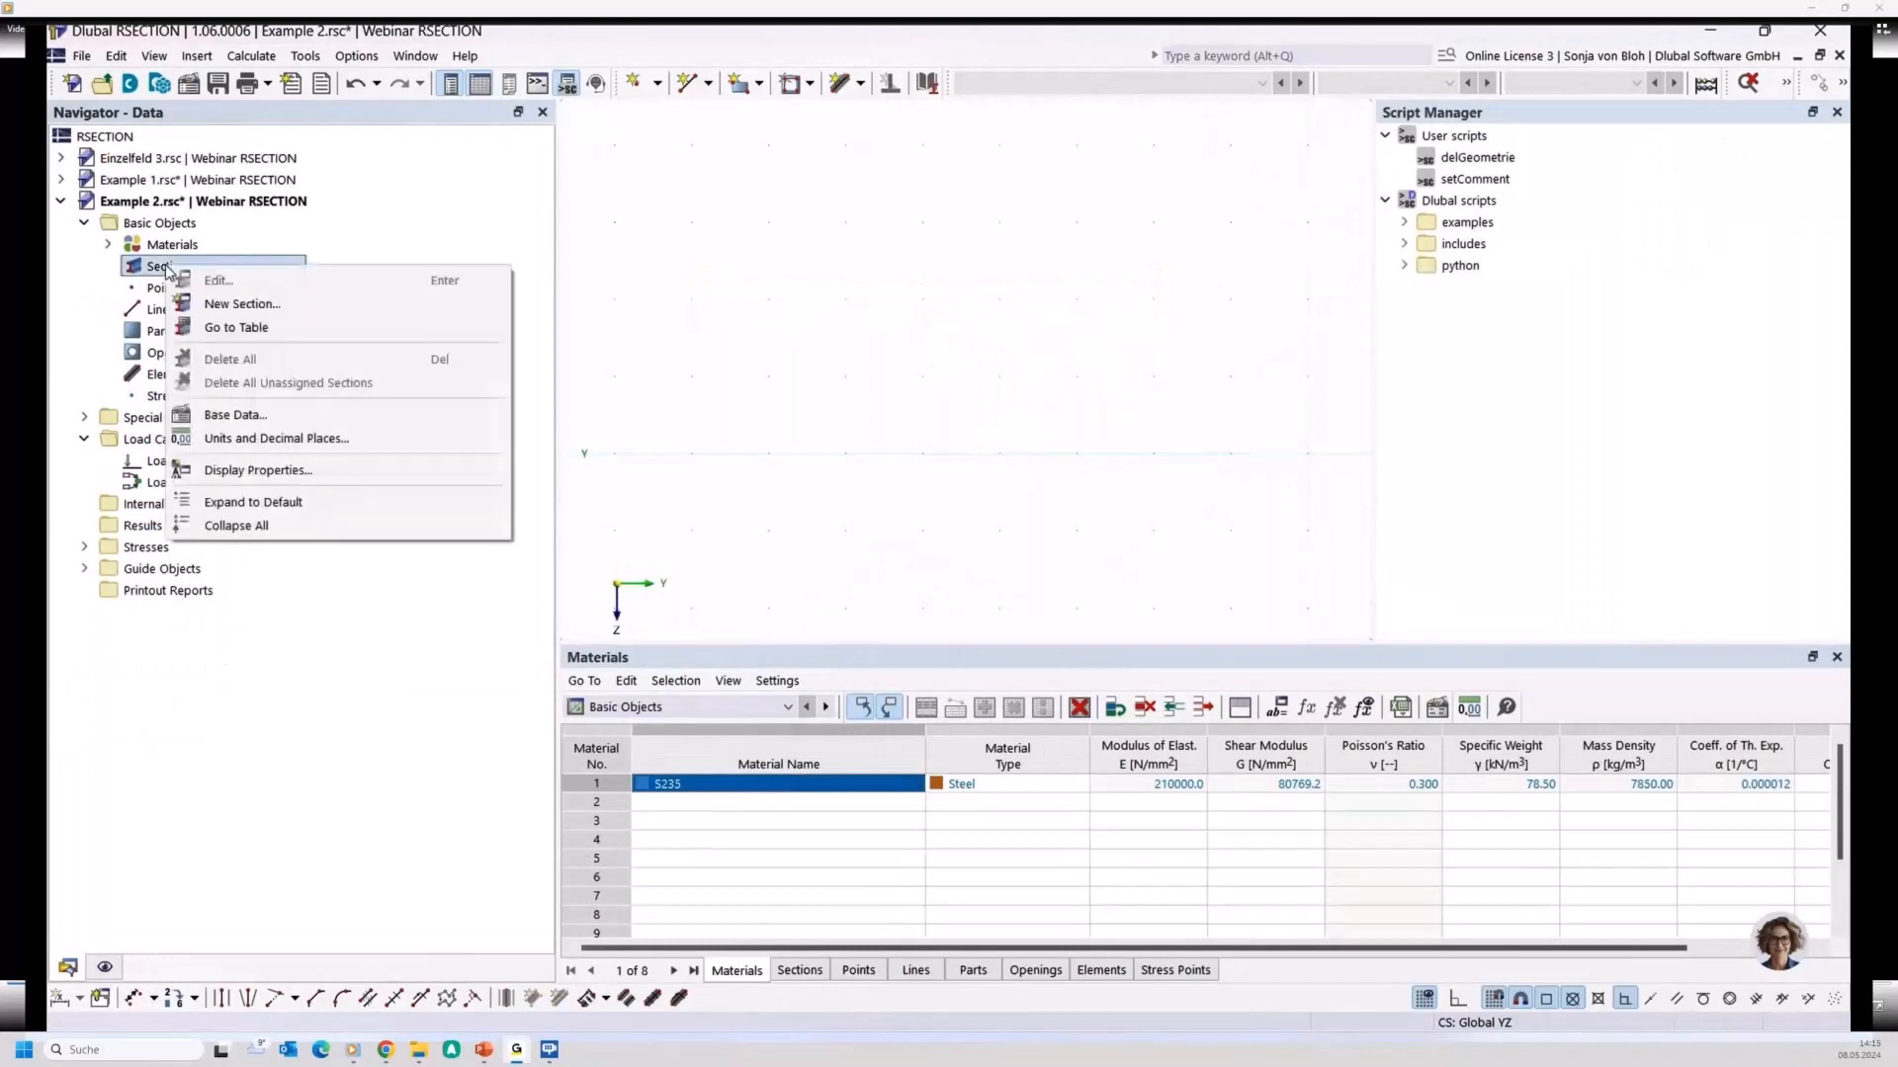
click(220, 302)
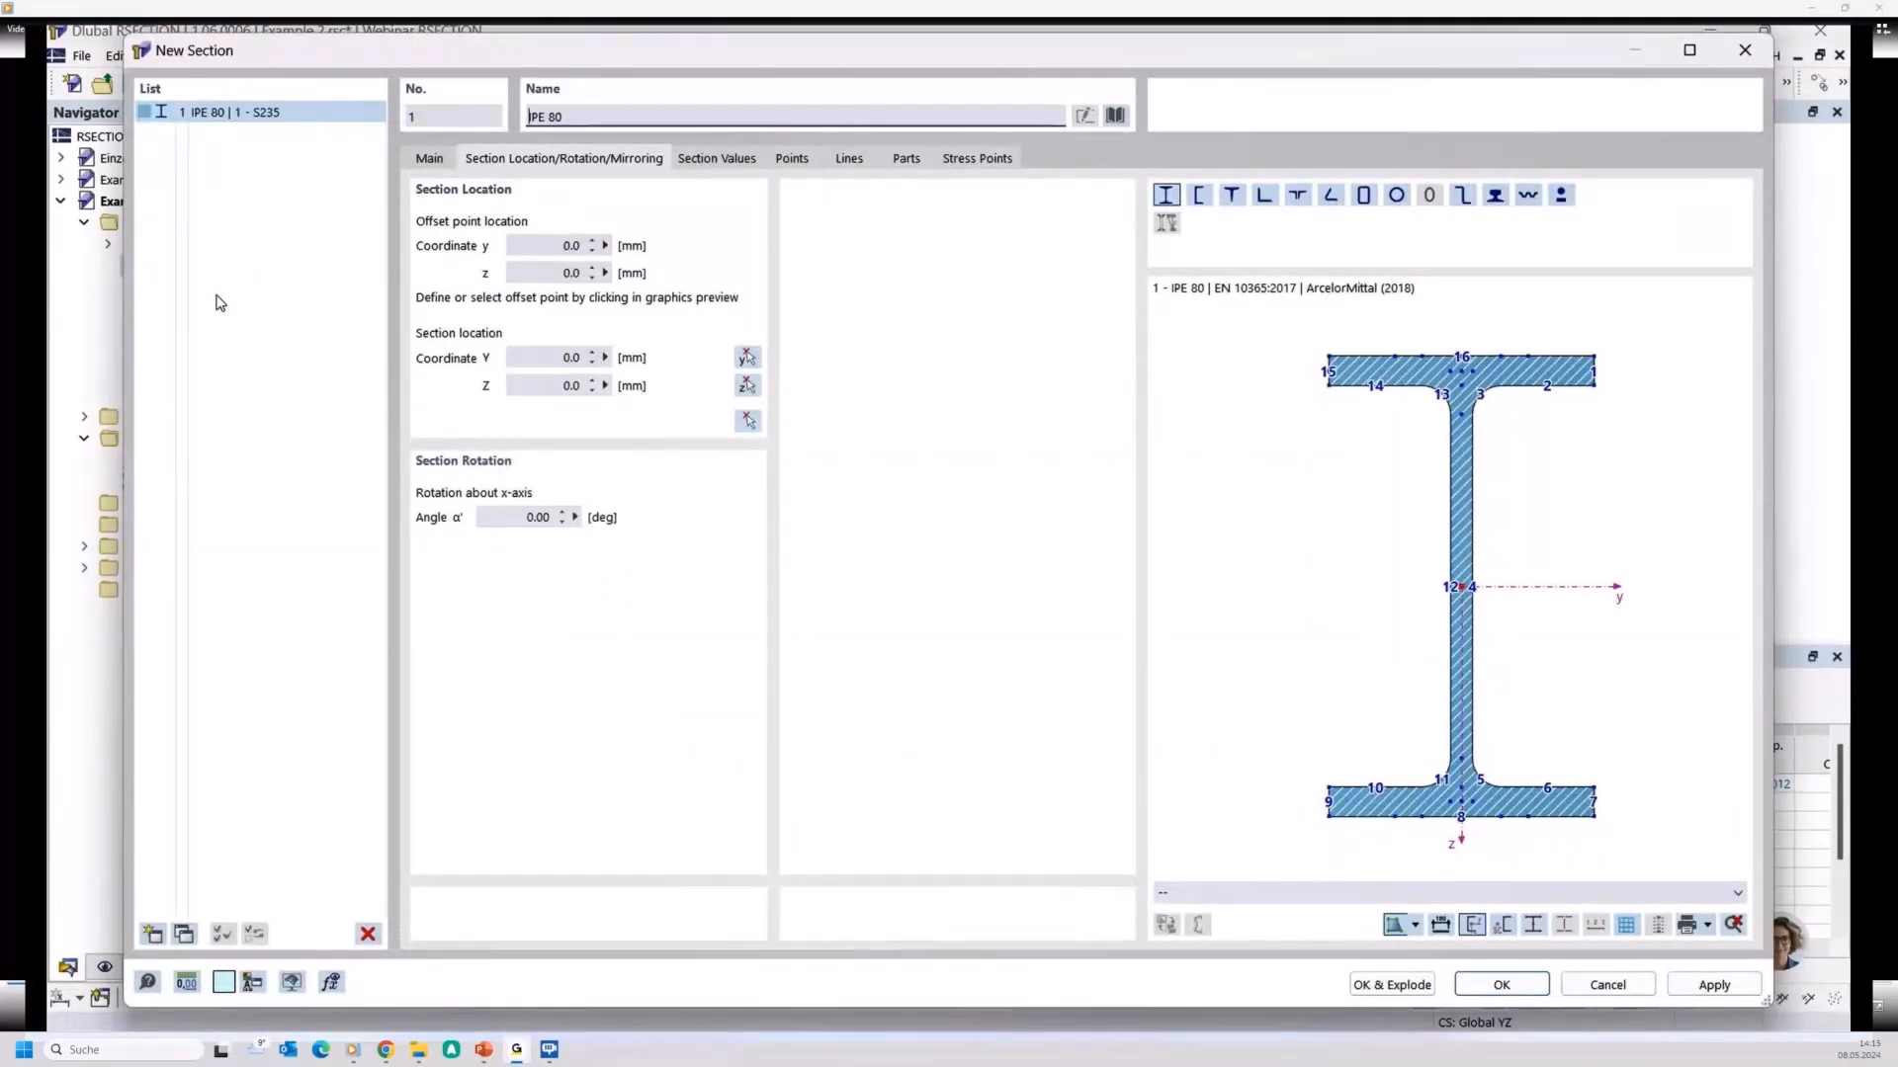
drag(577, 117, 404, 111)
text(U)
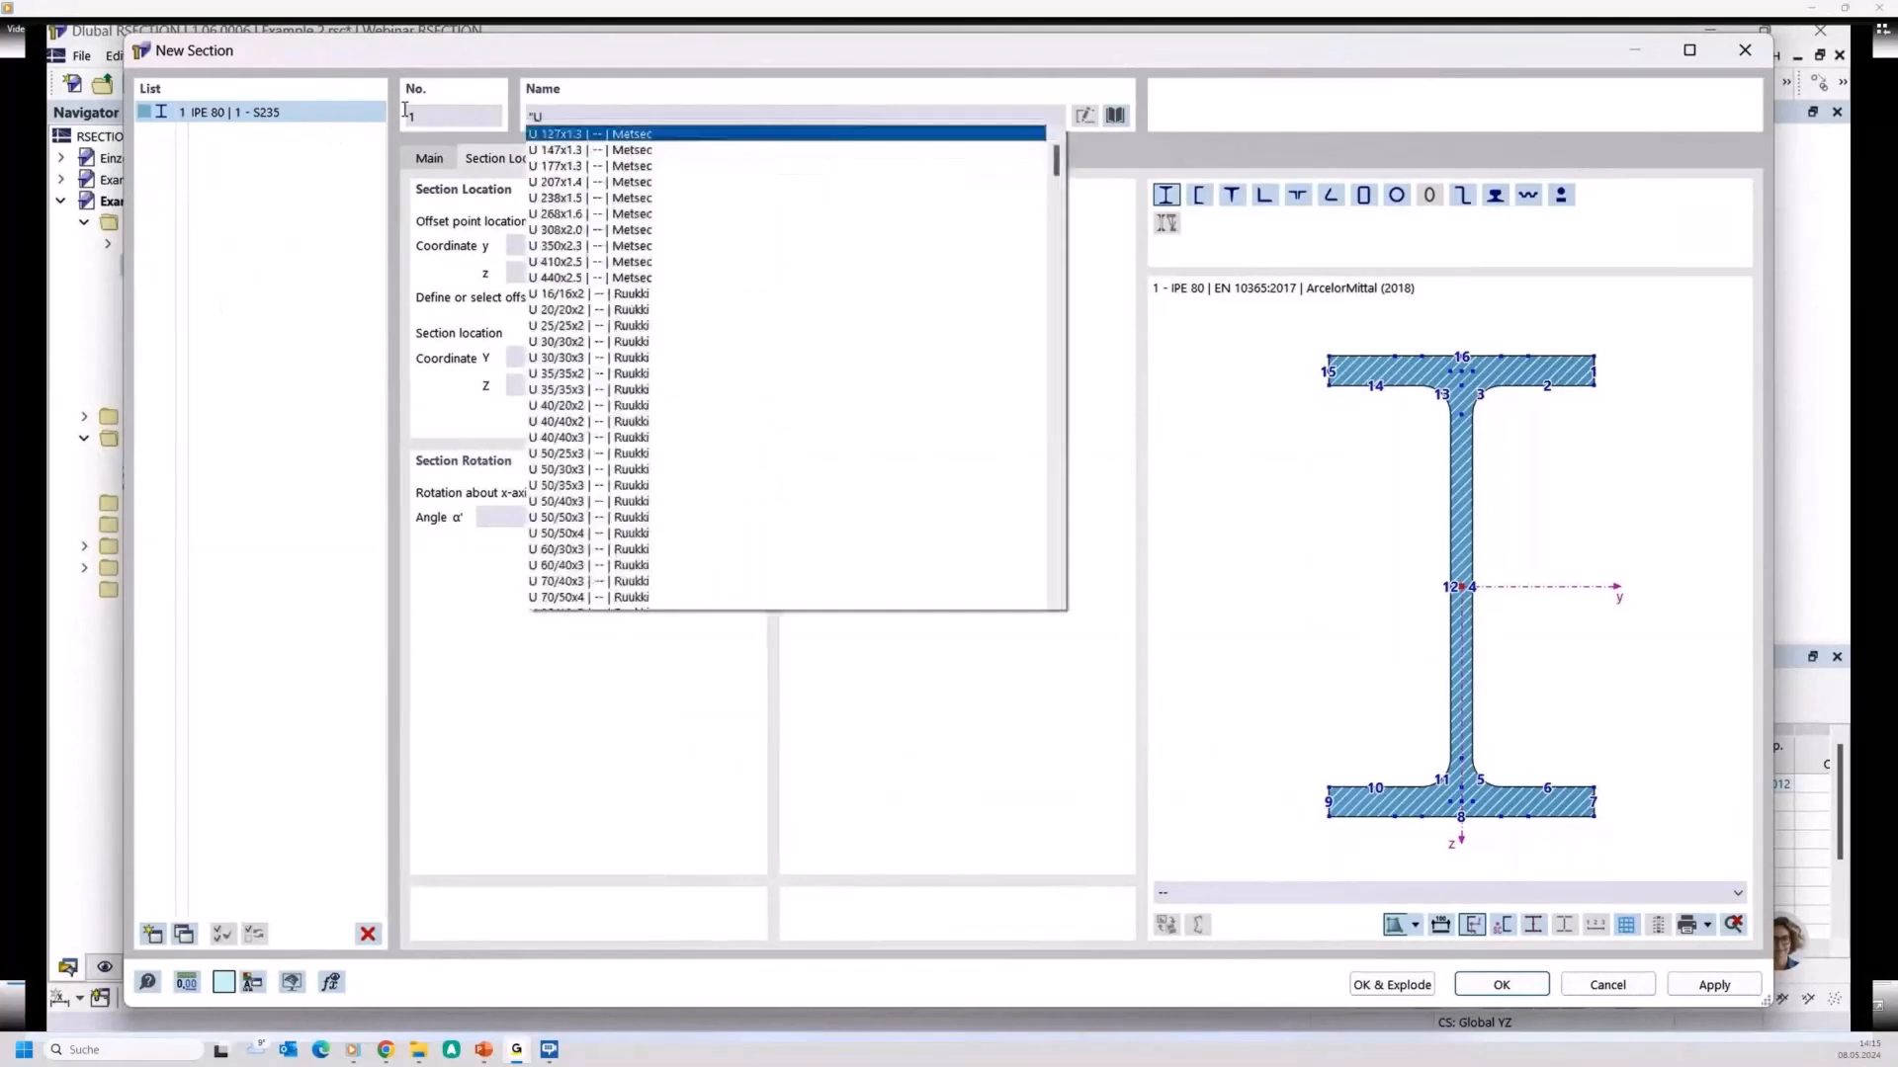
text(PN 200)
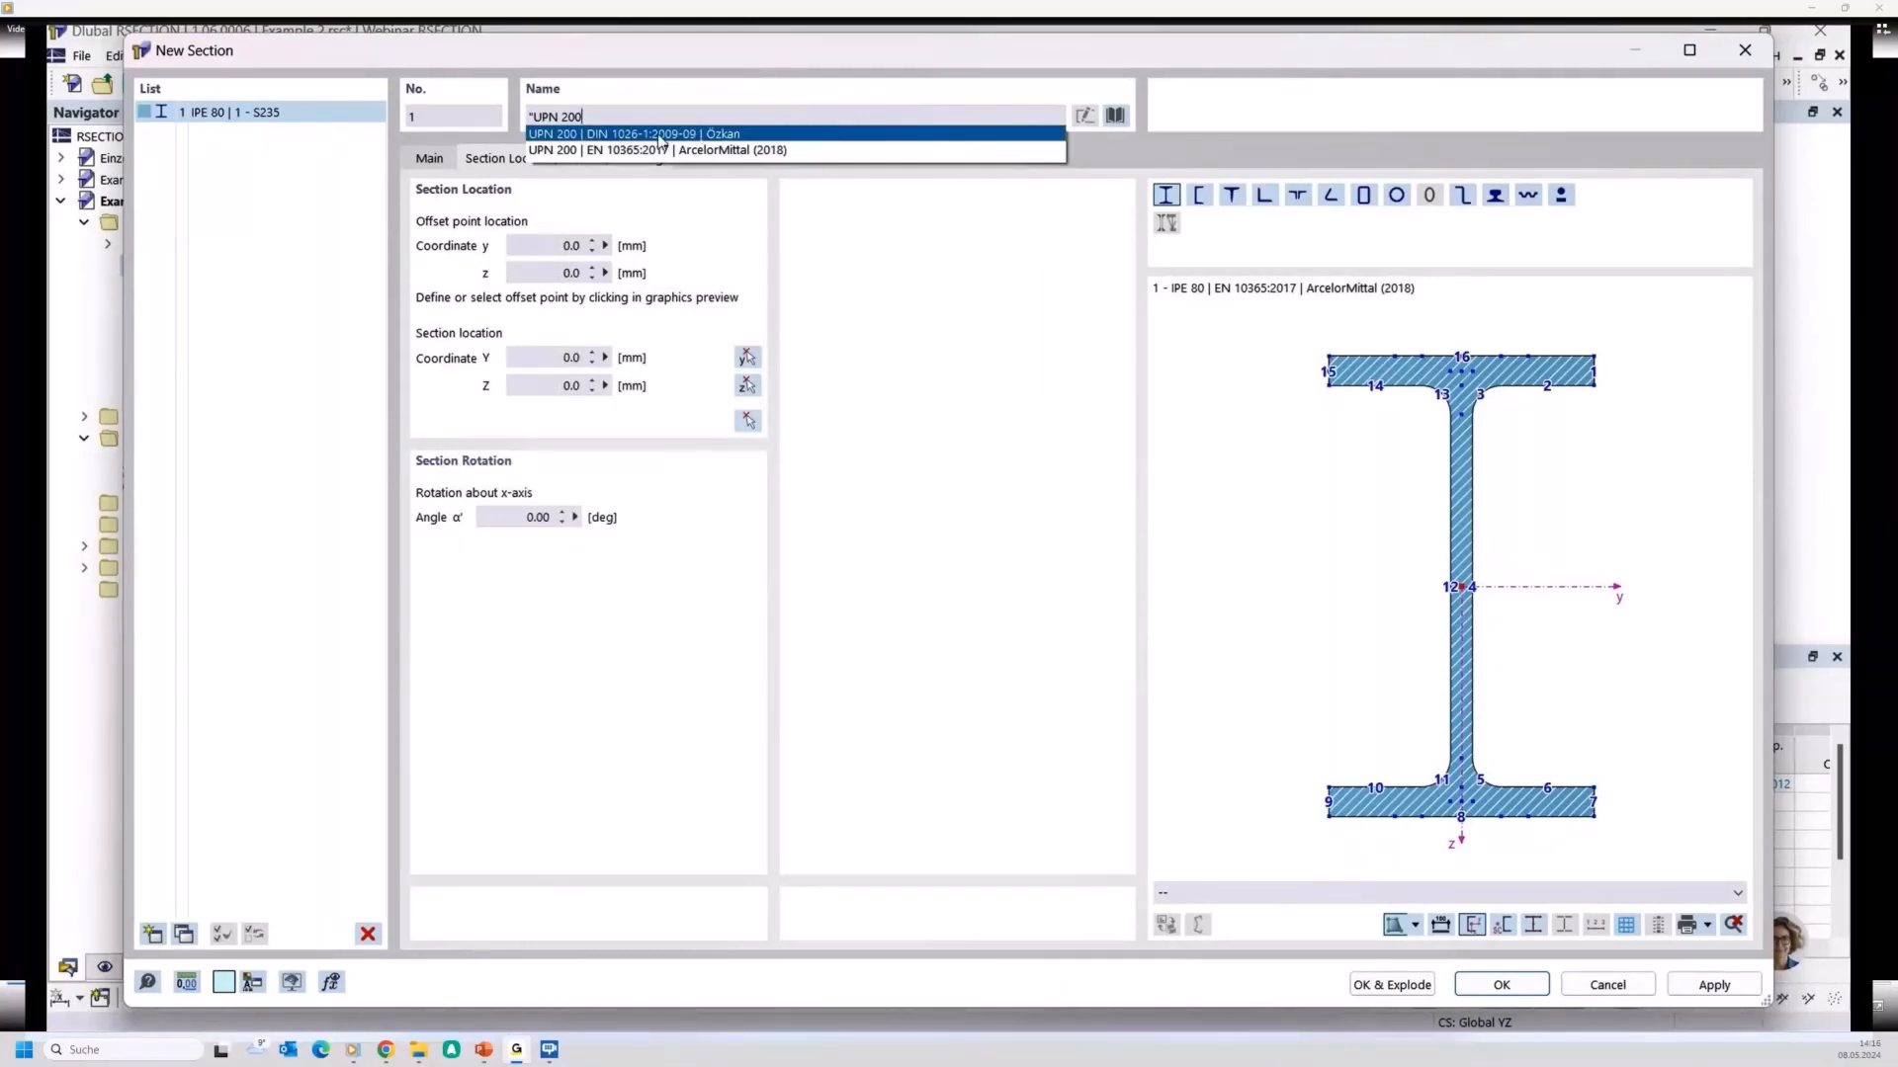
click(602, 135)
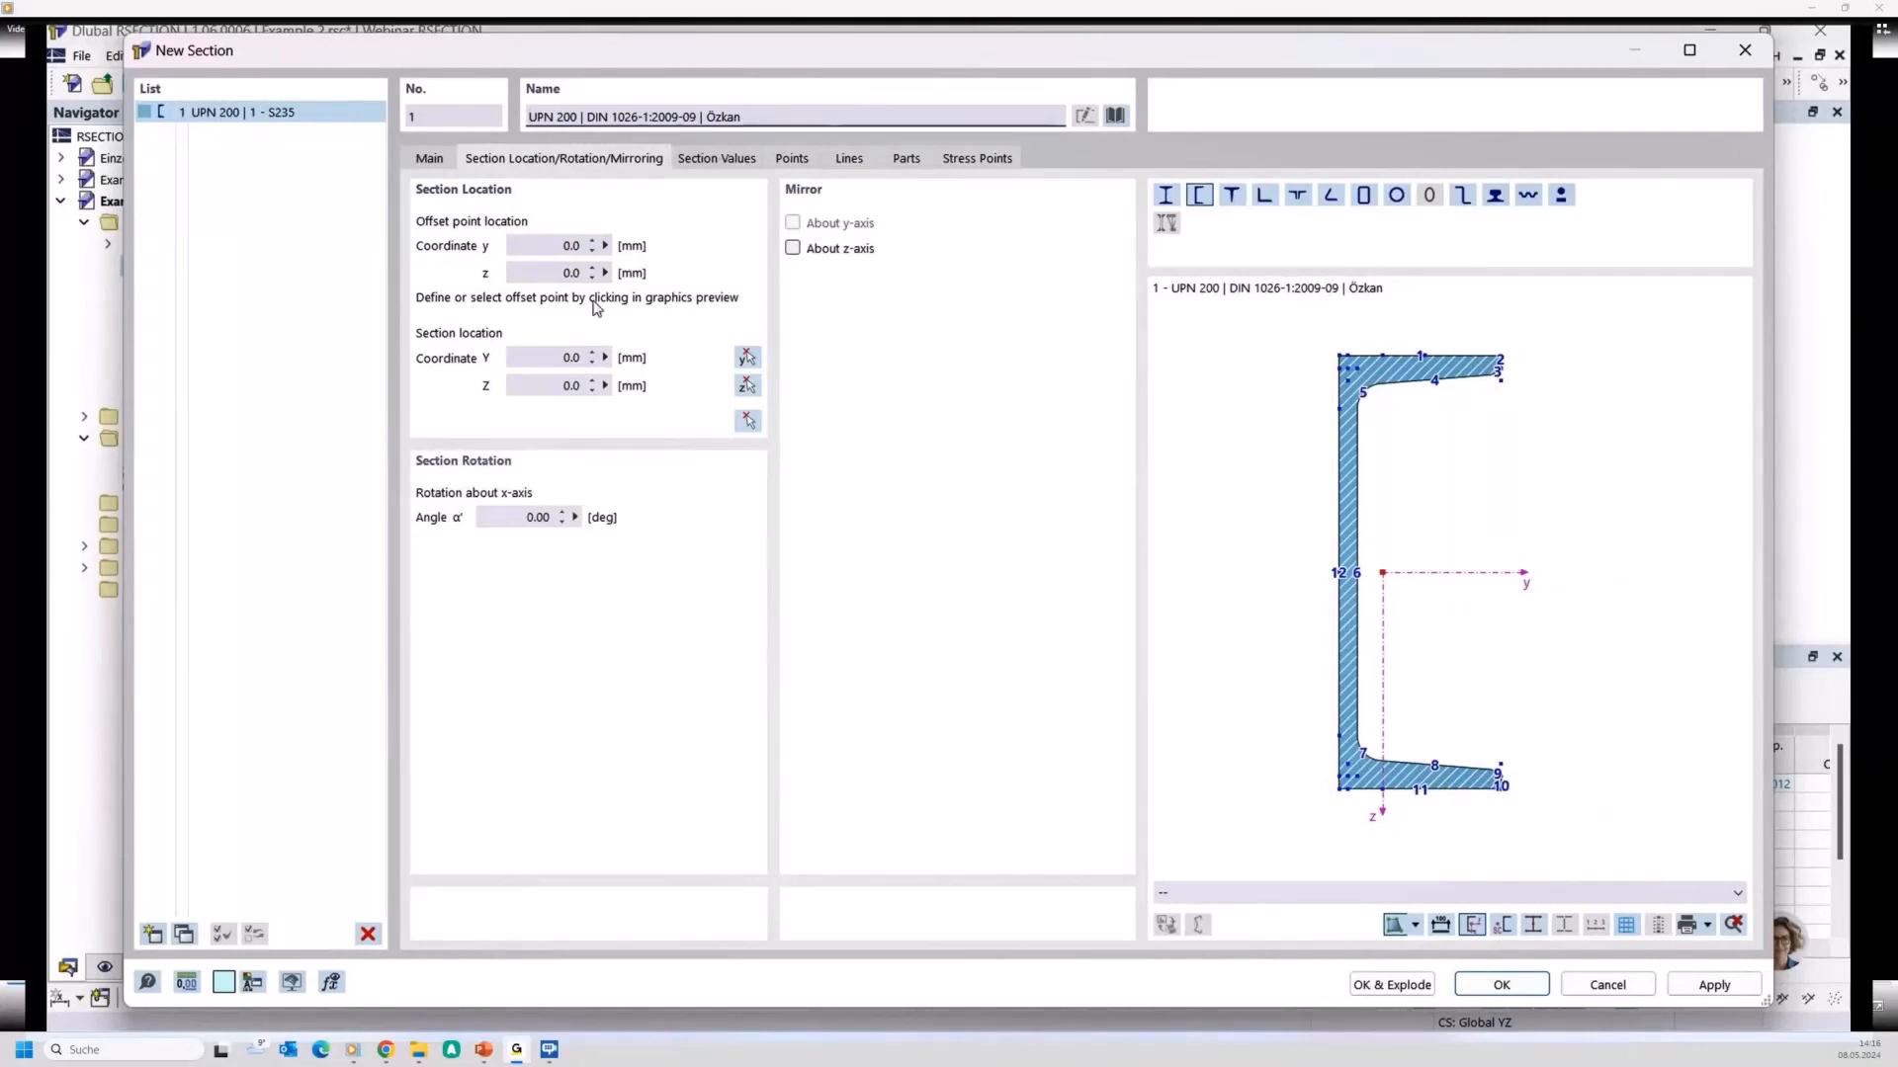
Rotate the UPN 200 section by 90° about the x-axis and insert it into the model
click(514, 518)
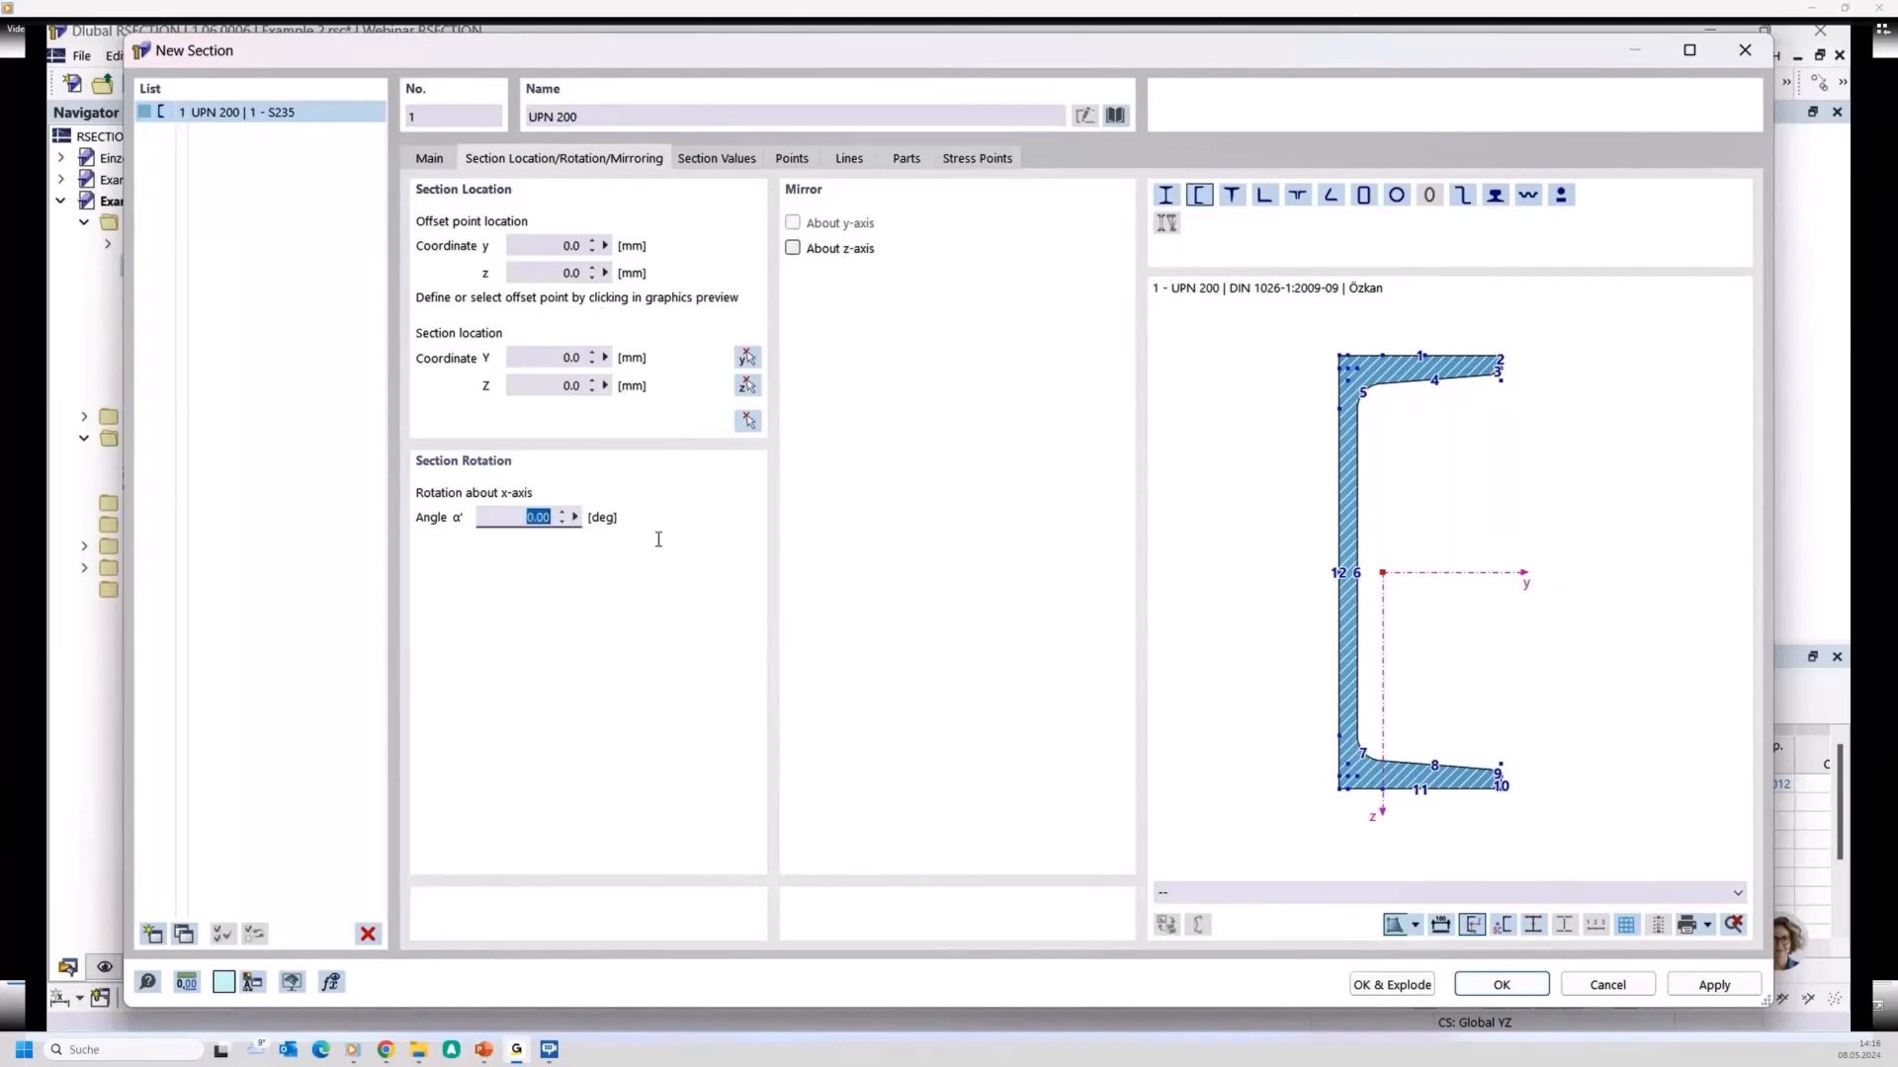
text(90)
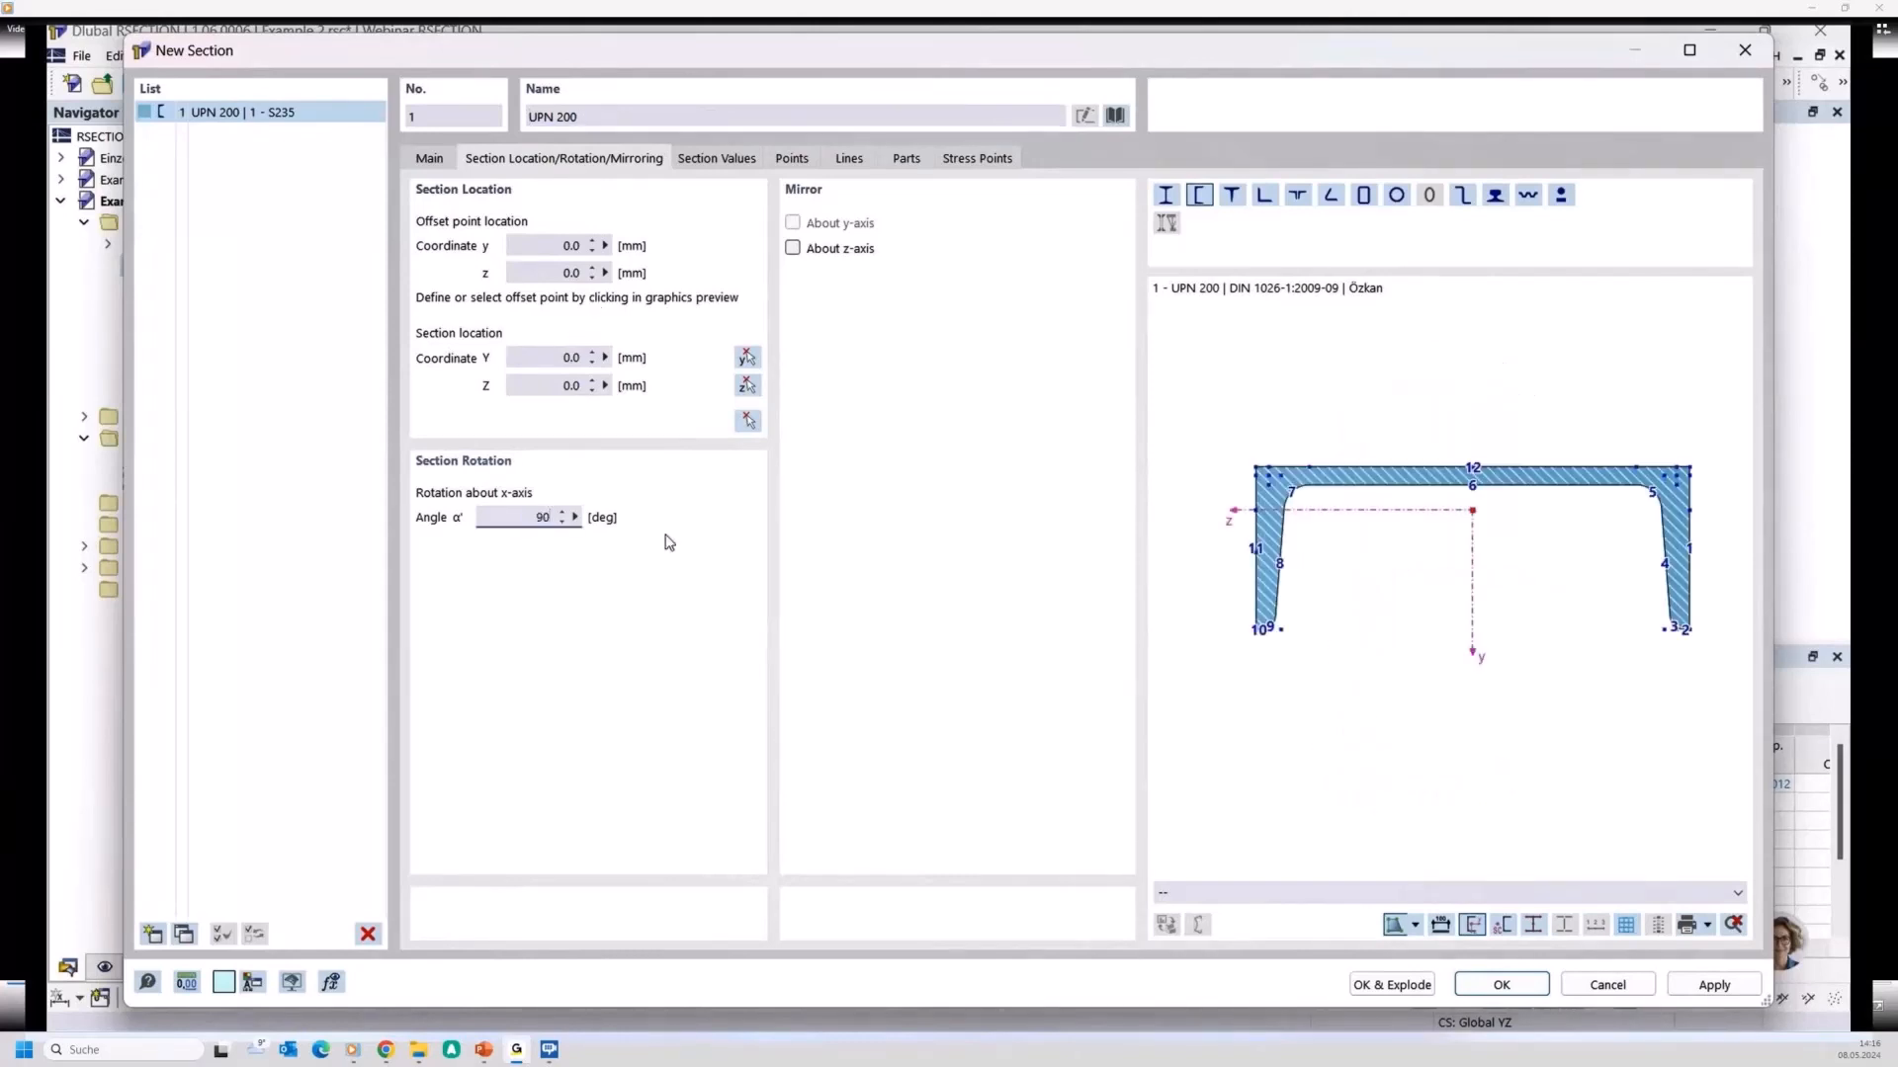
click(1484, 986)
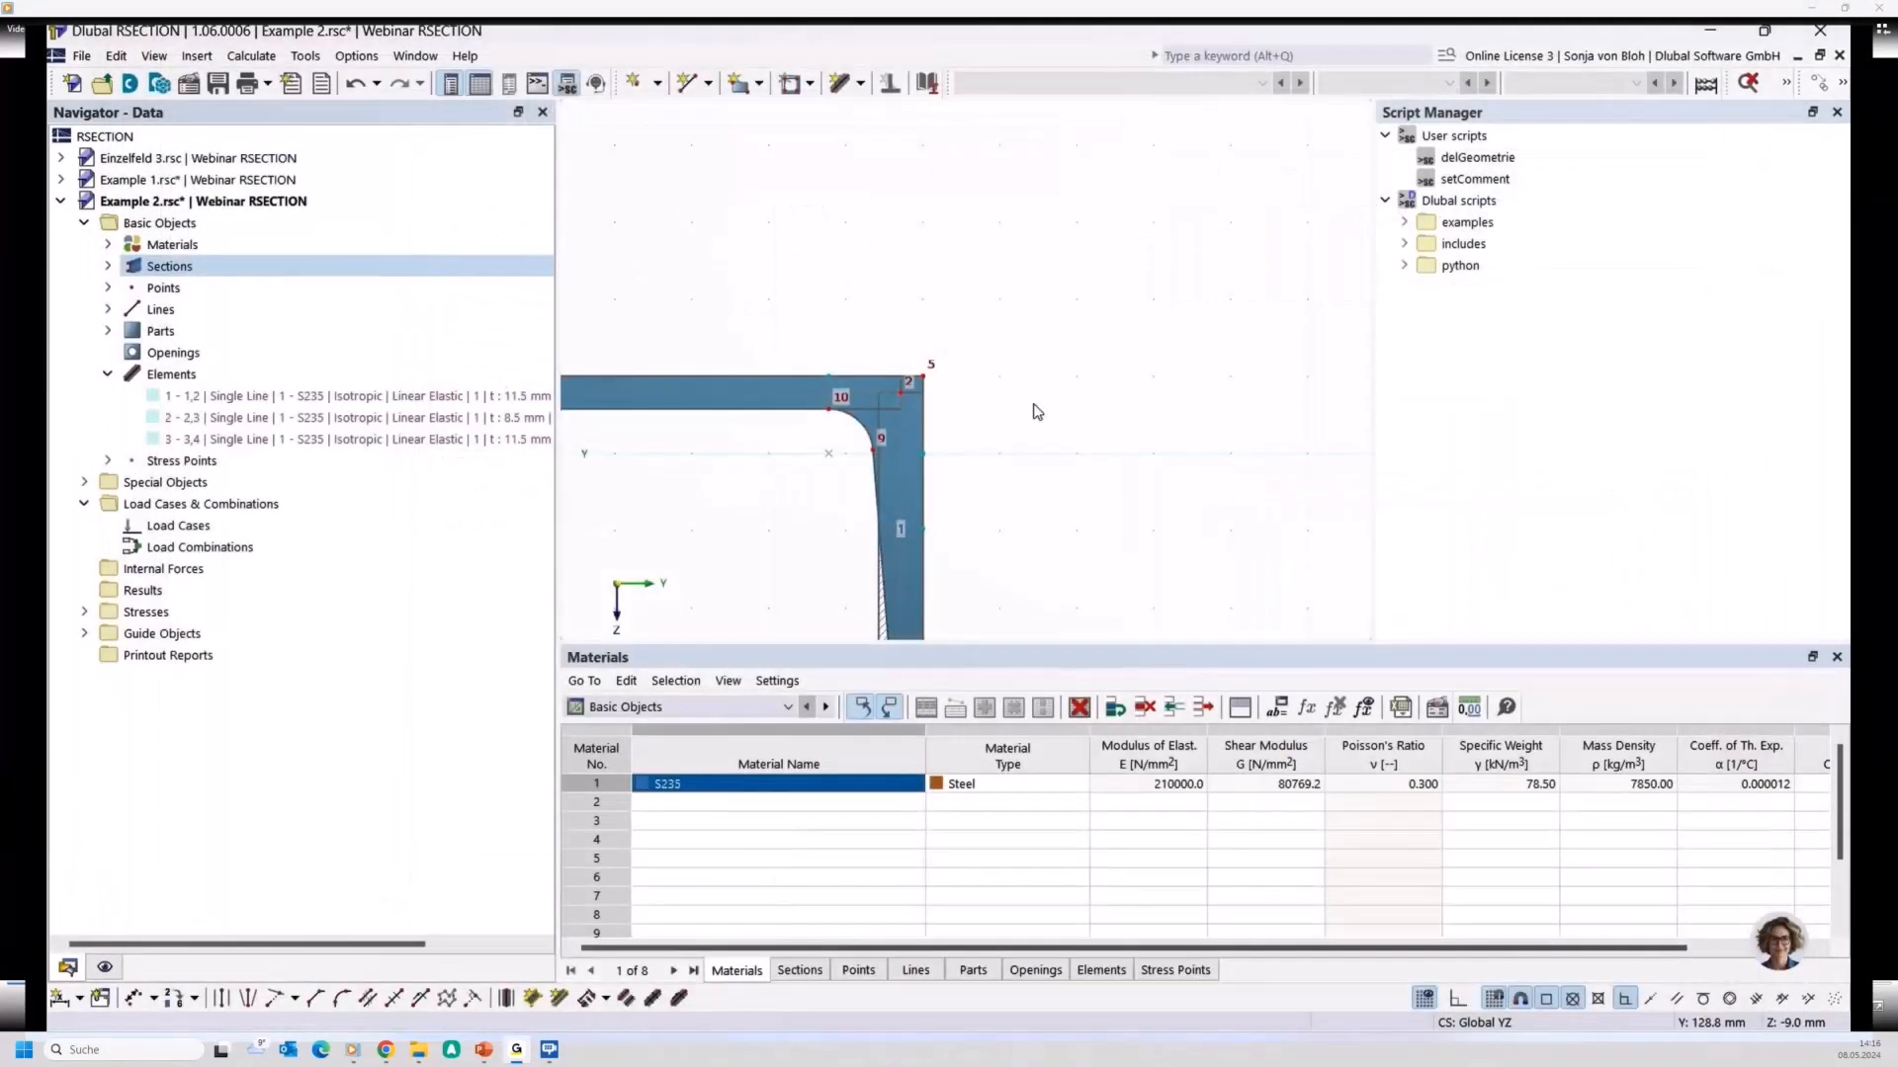
scroll(1037, 411, down, 3)
middle_drag(900, 499, 947, 318)
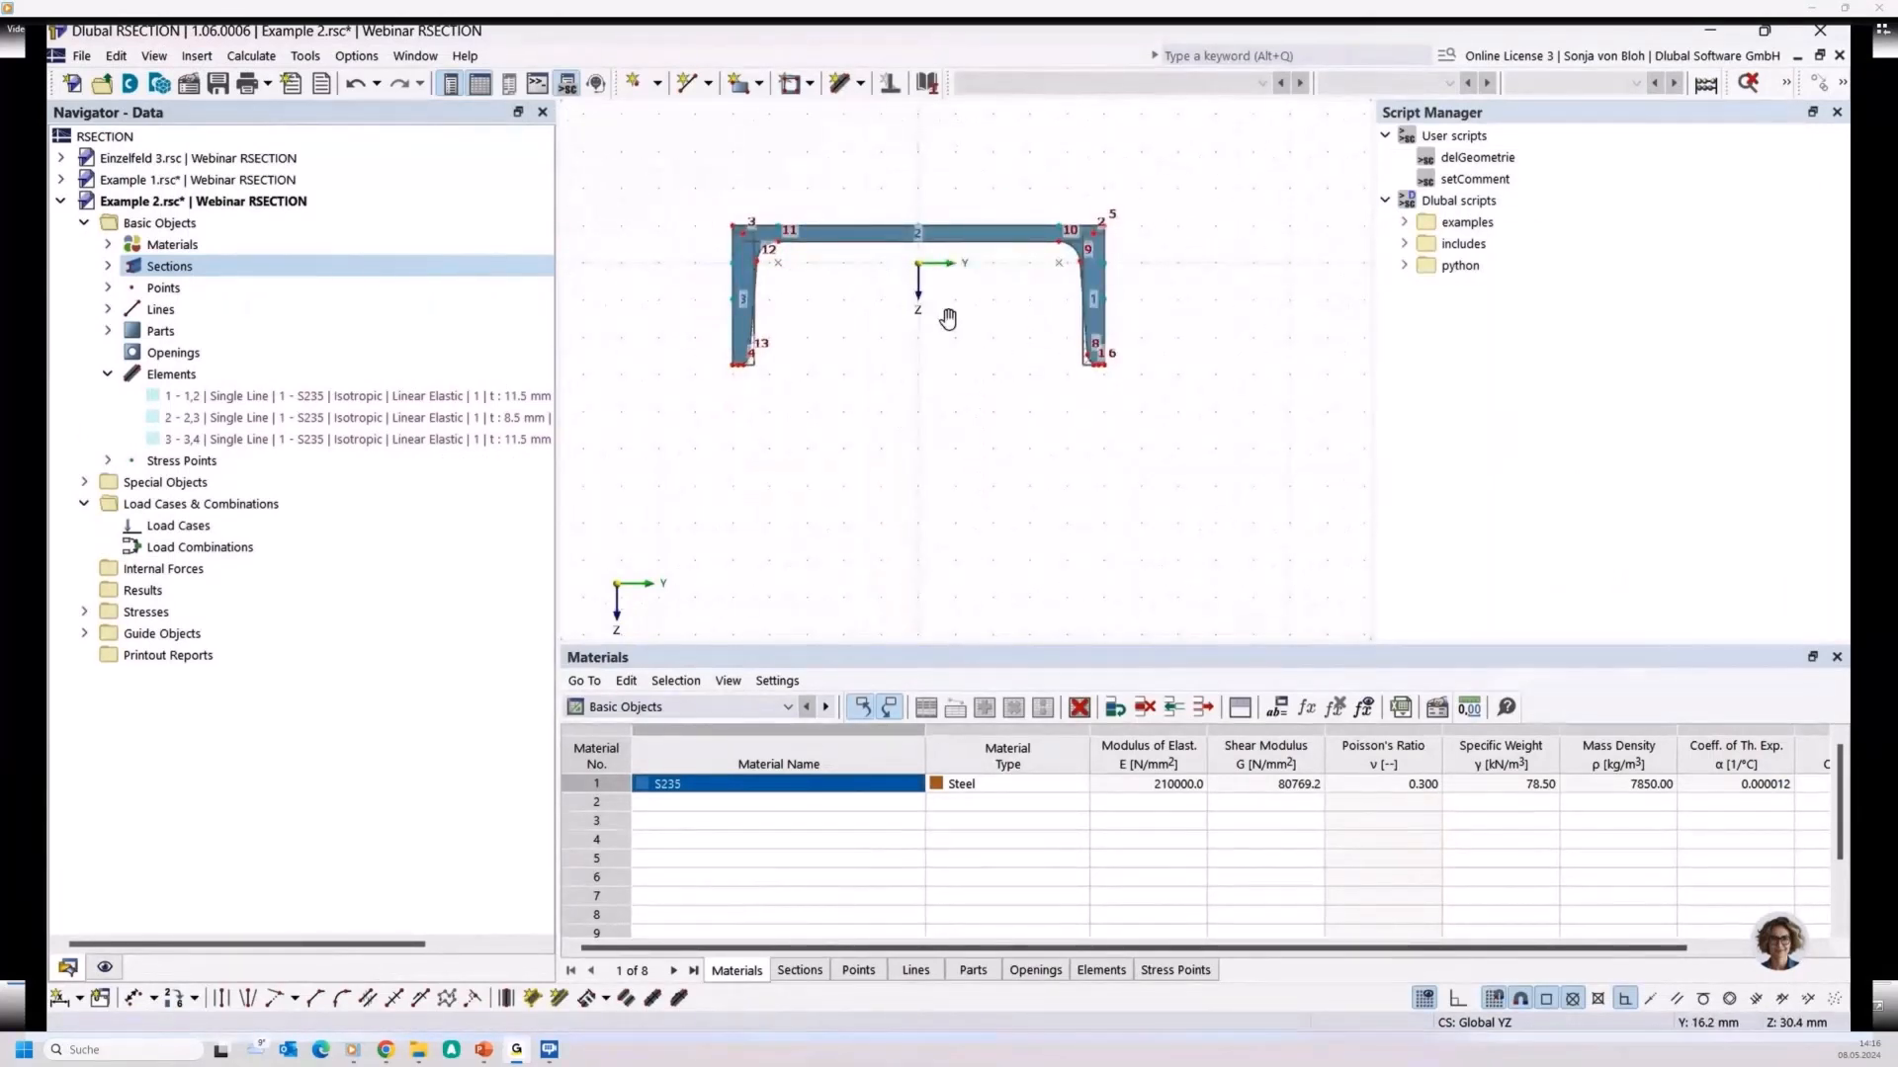
Start a second section and choose the profile IPE 200 | DIN 1025-5:1994-03 | Ferona for it
right_click(202, 269)
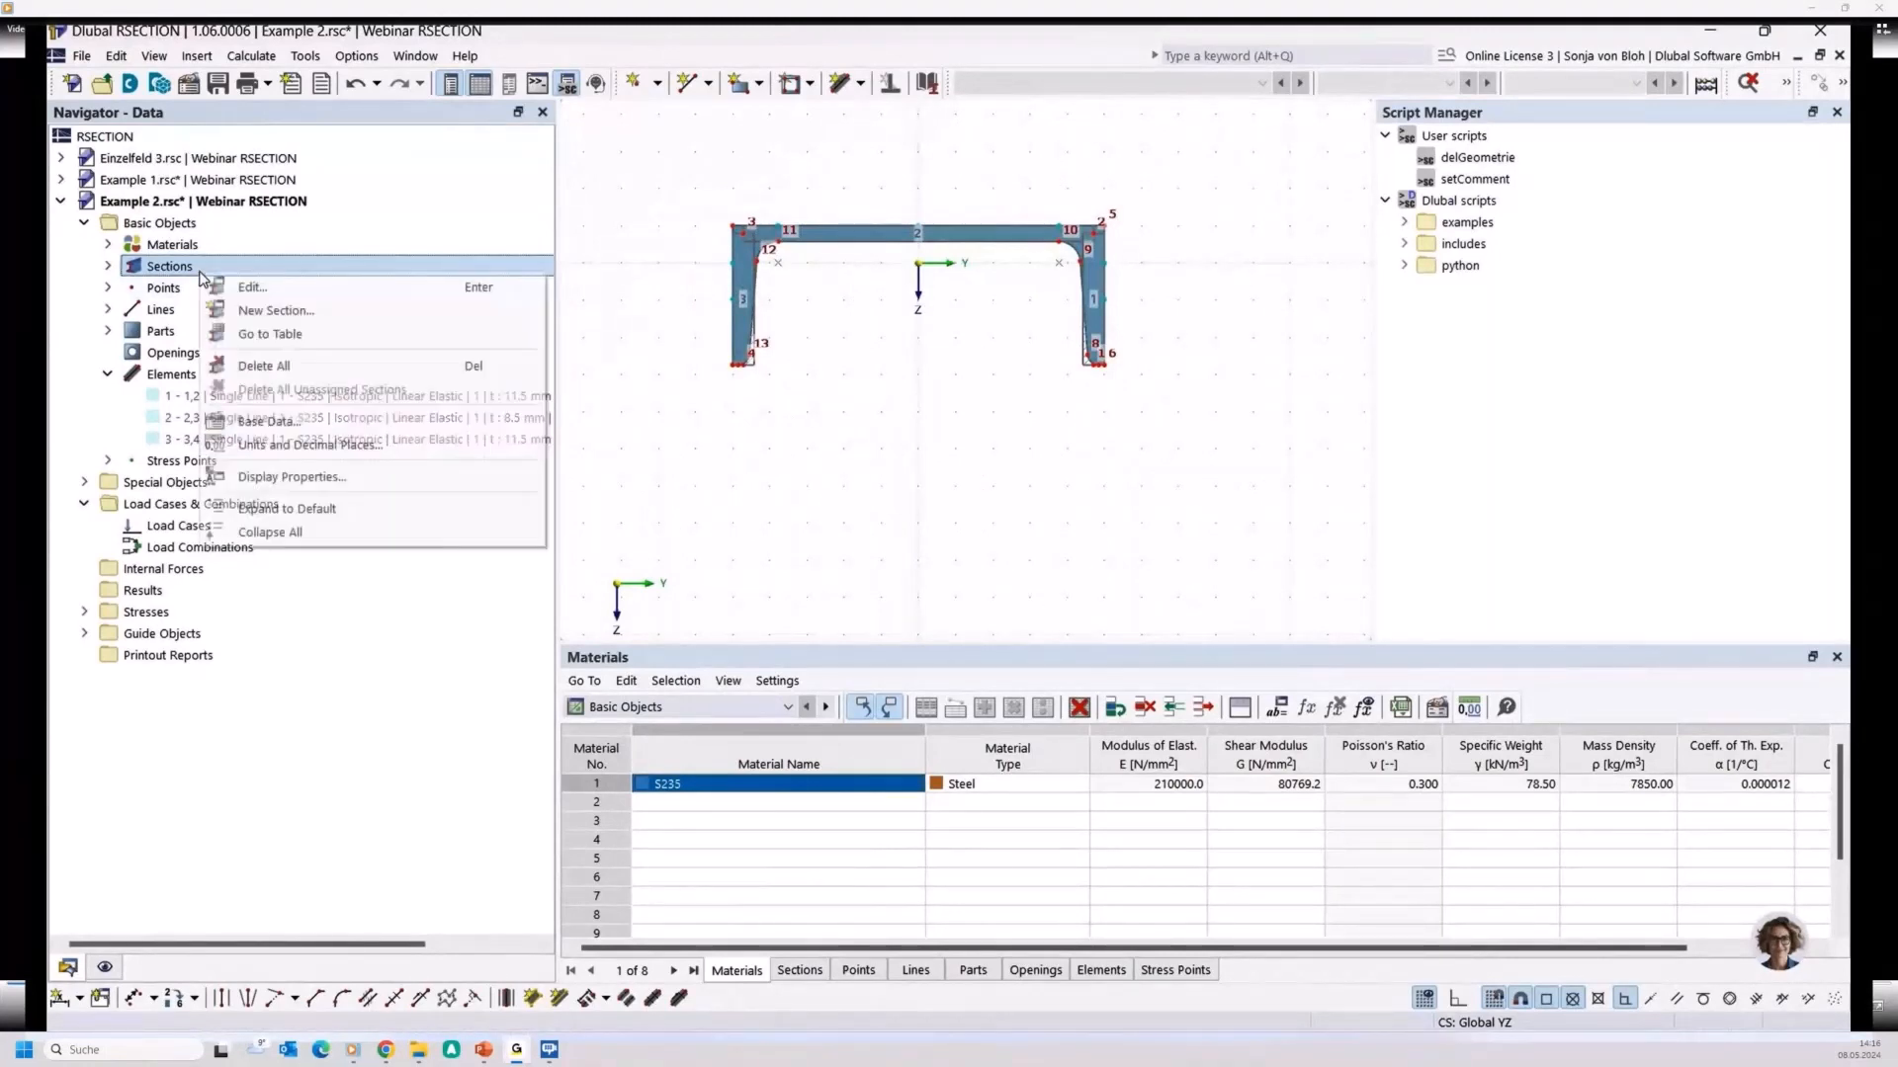
click(262, 311)
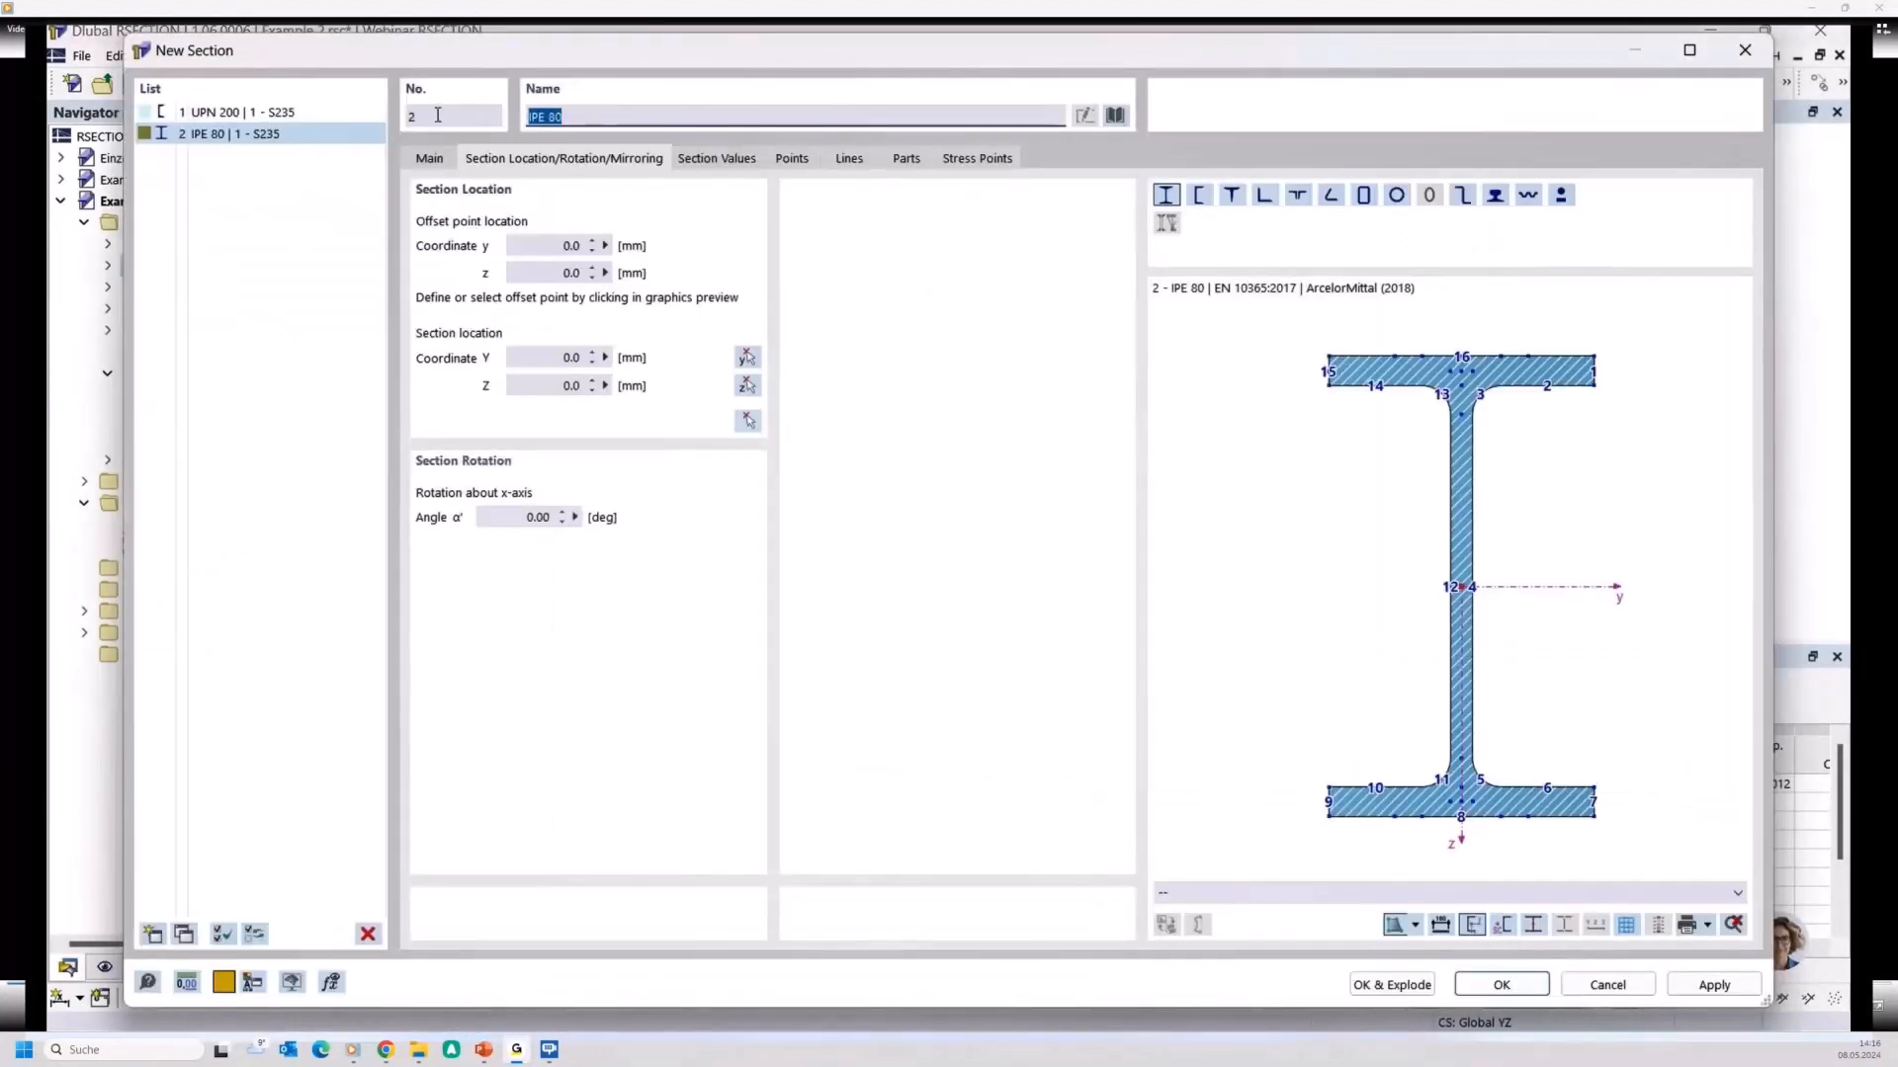
text(IPE 200)
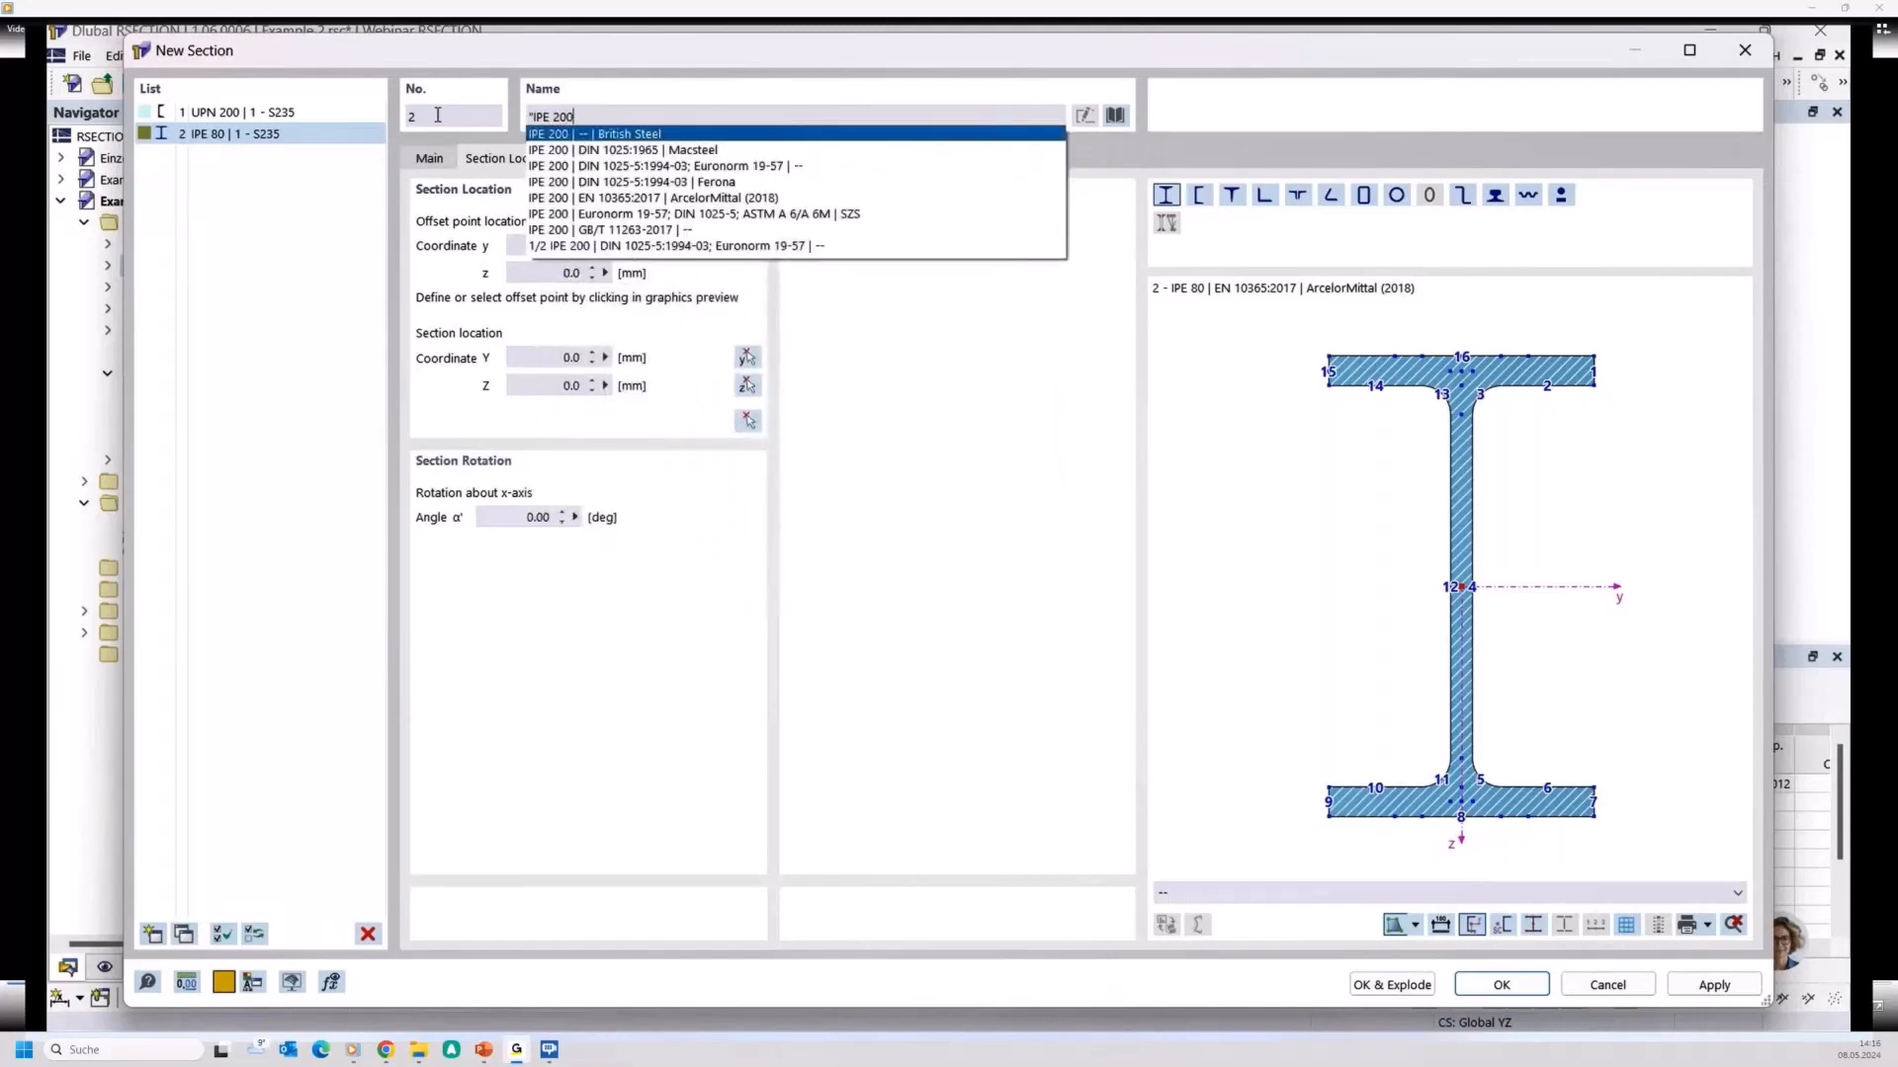
click(640, 183)
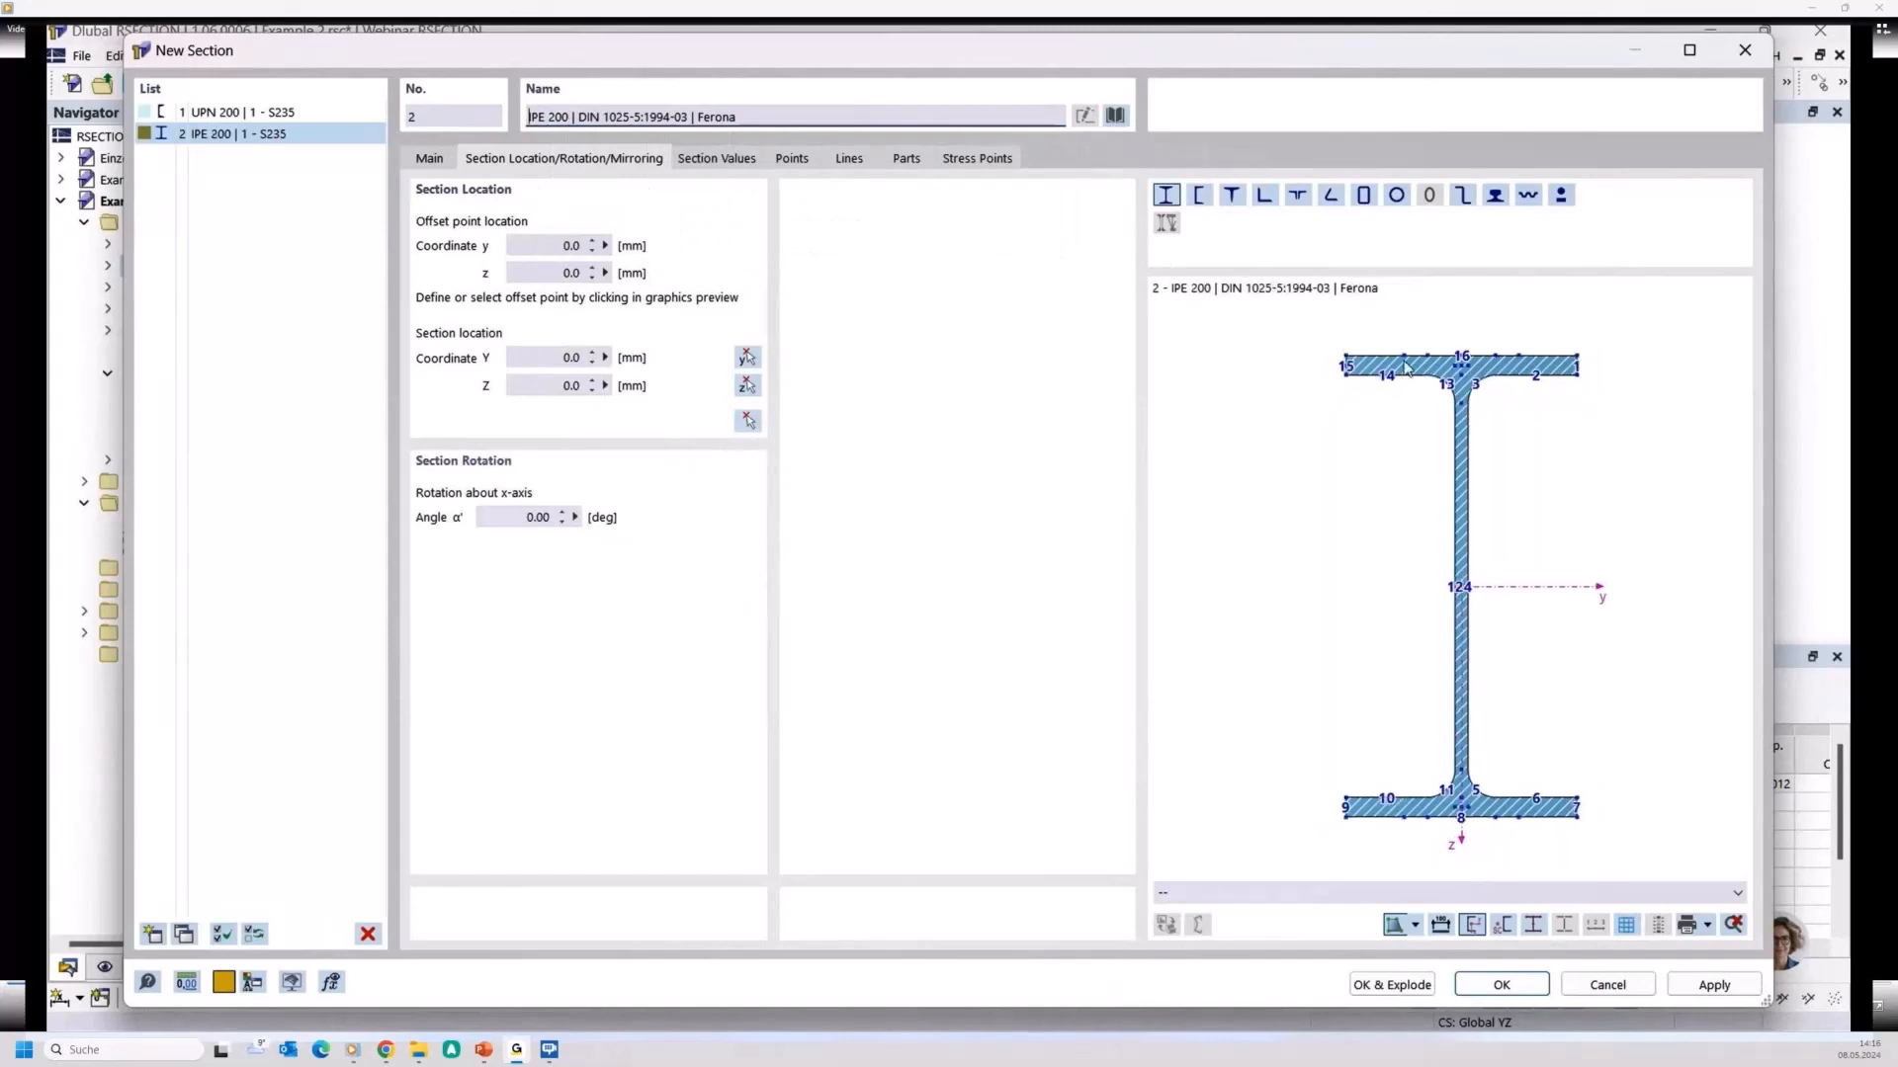
Offset the IPE 200 to its upper flange's top midpoint and insert it under the channel web's middle at Y 0.0, Z -11.6 mm
scroll(1453, 364, up, 5)
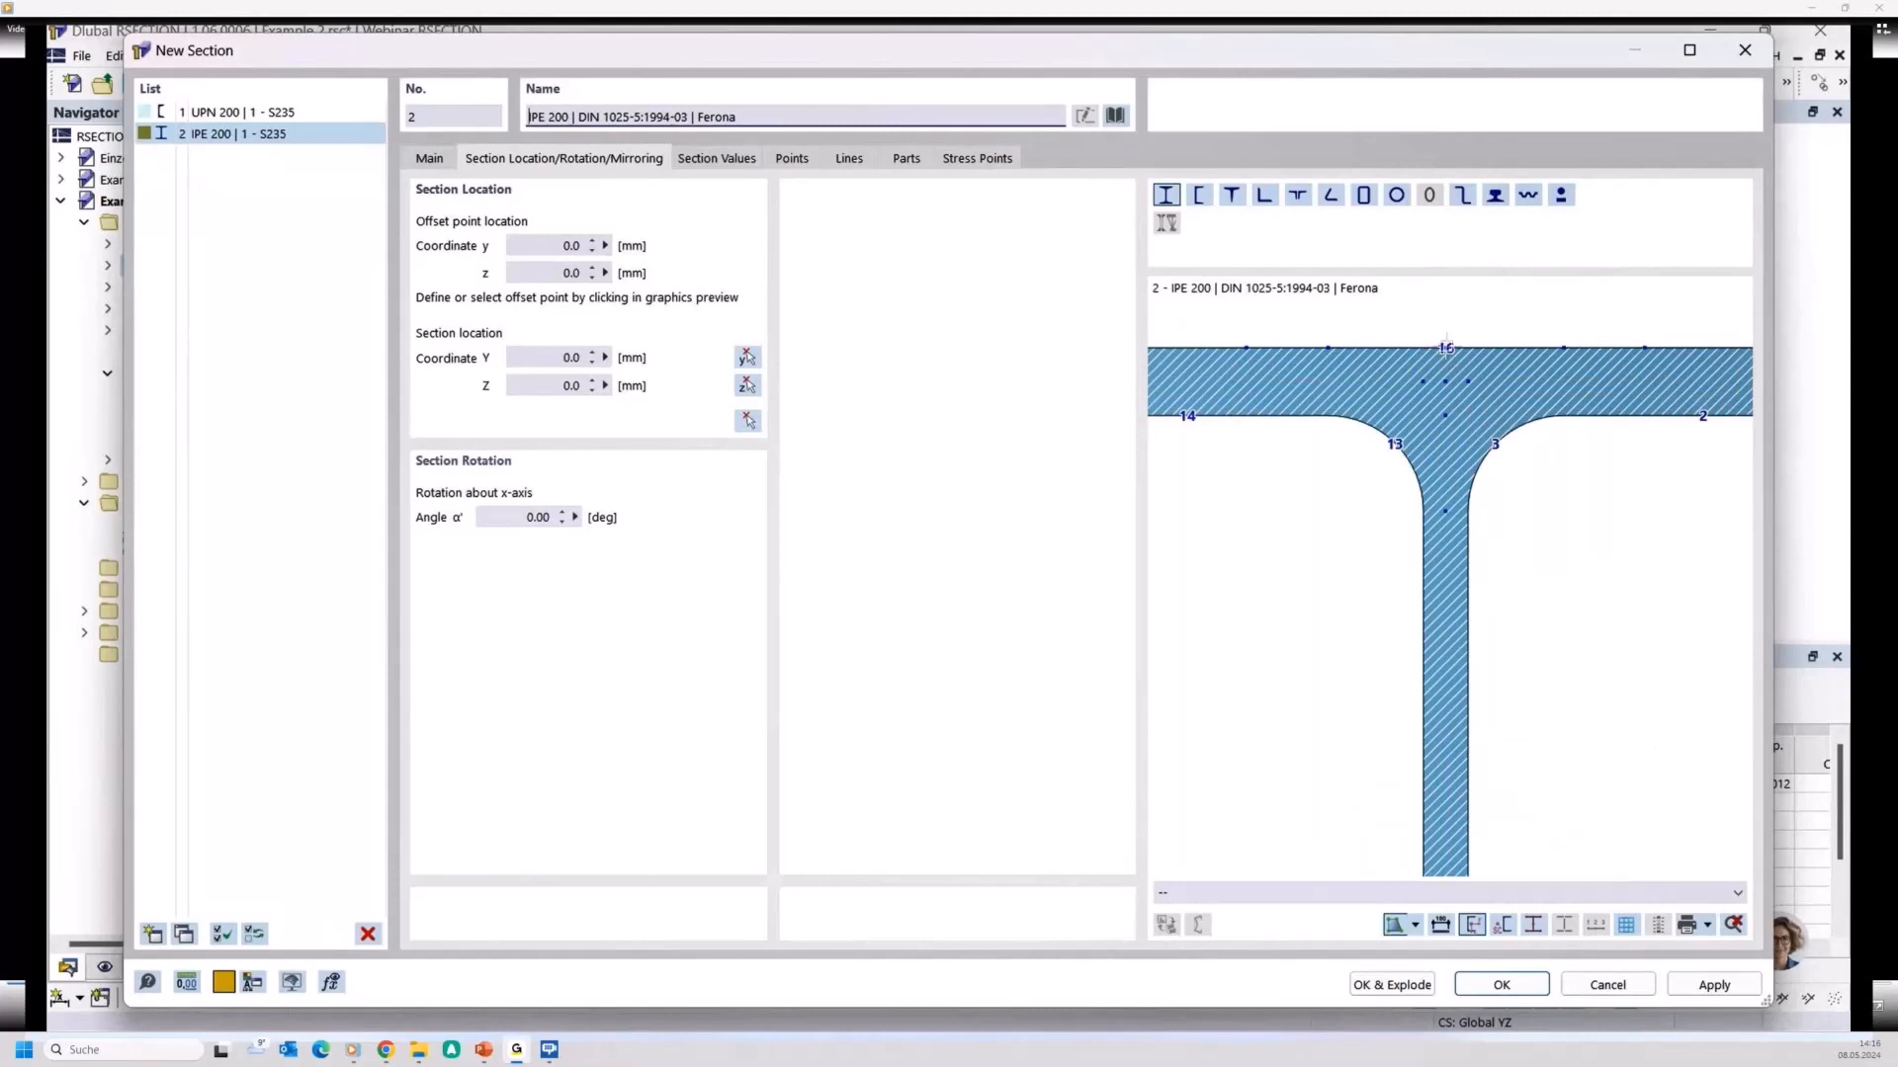
click(1428, 358)
click(748, 421)
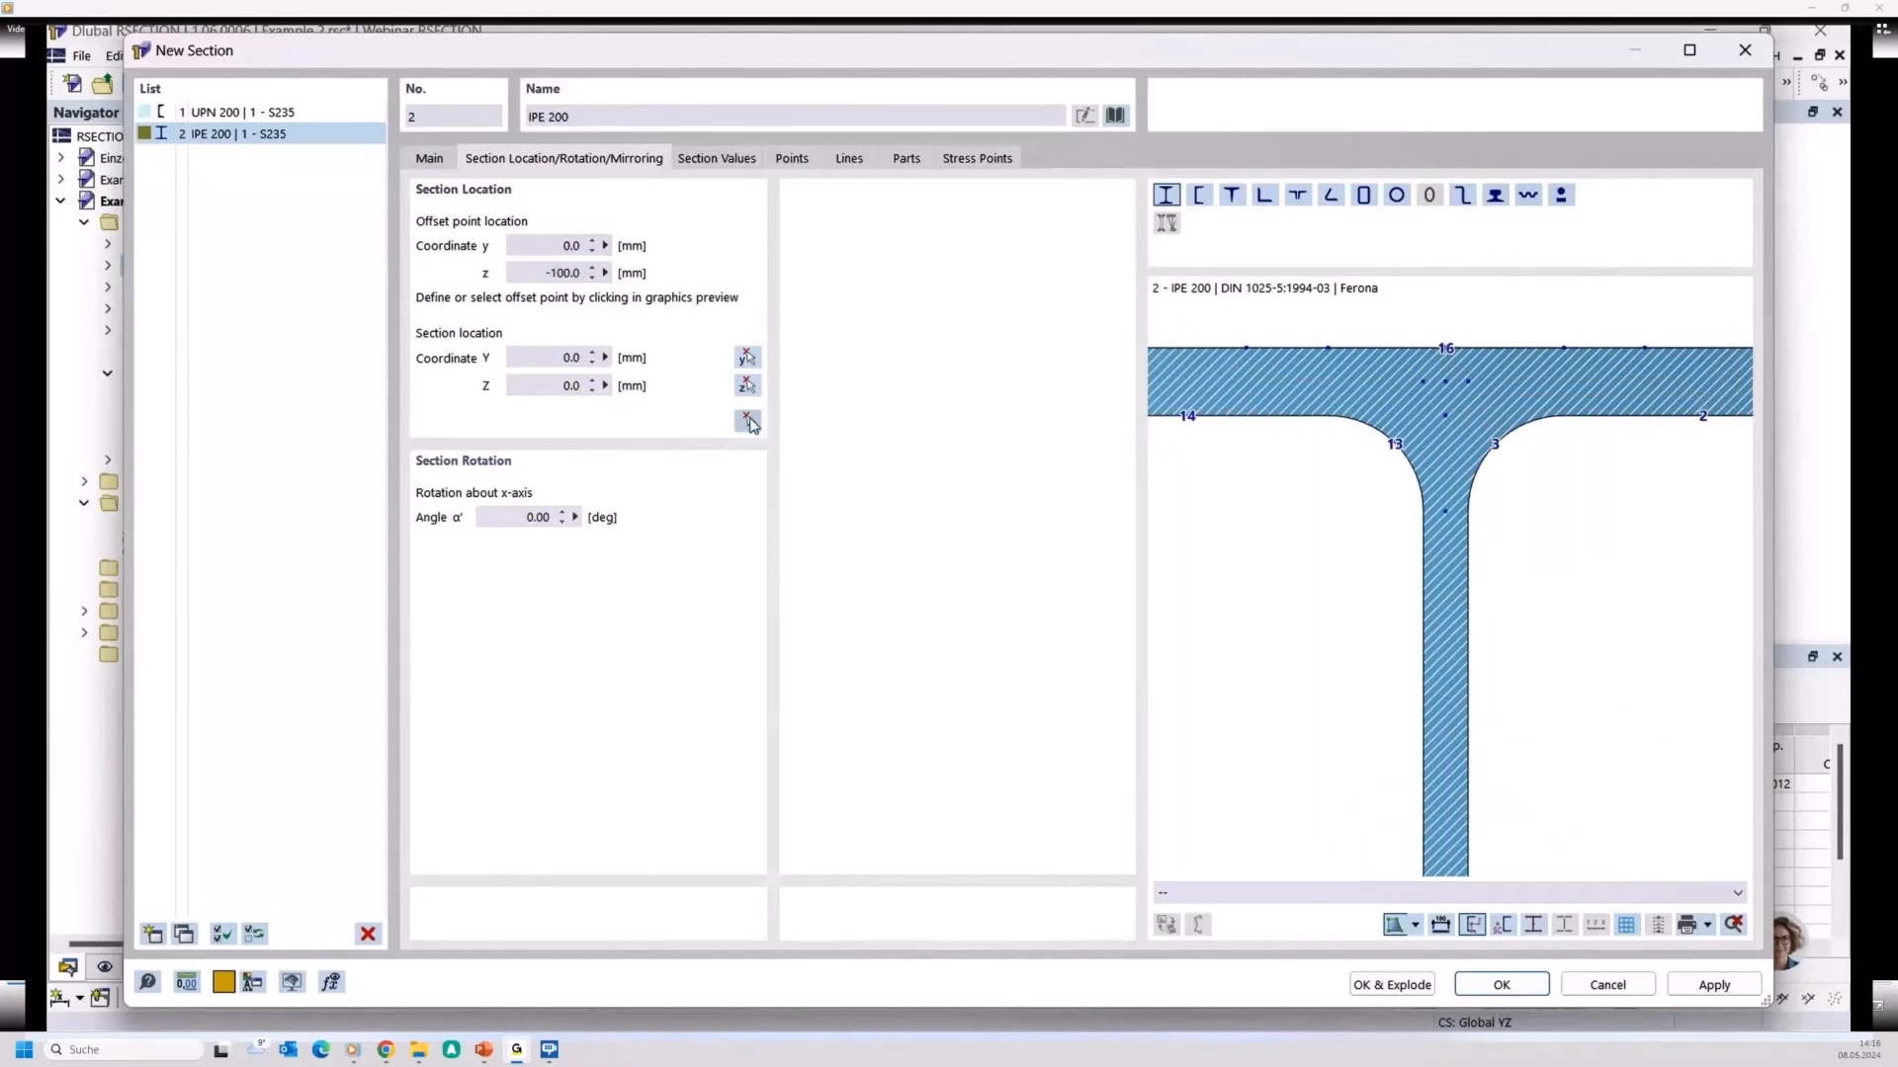
scroll(902, 270, up, 4)
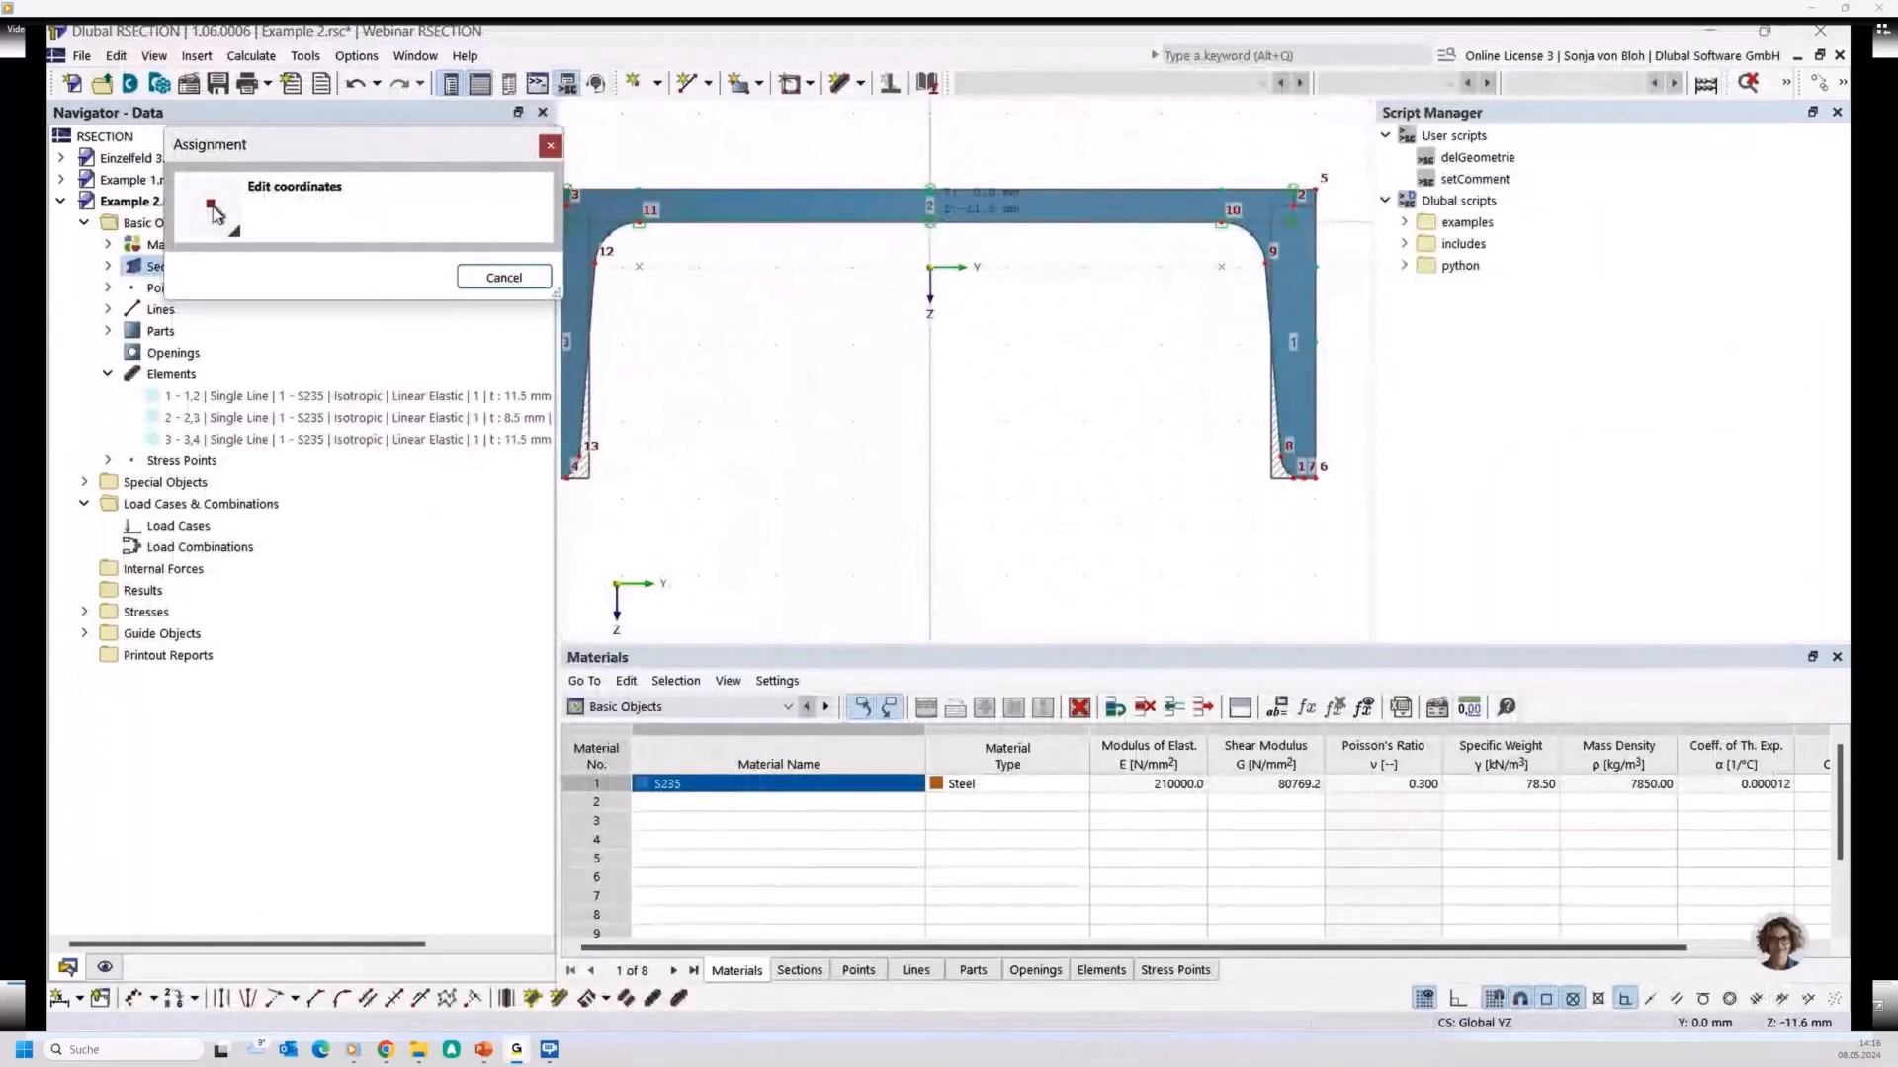
click(504, 276)
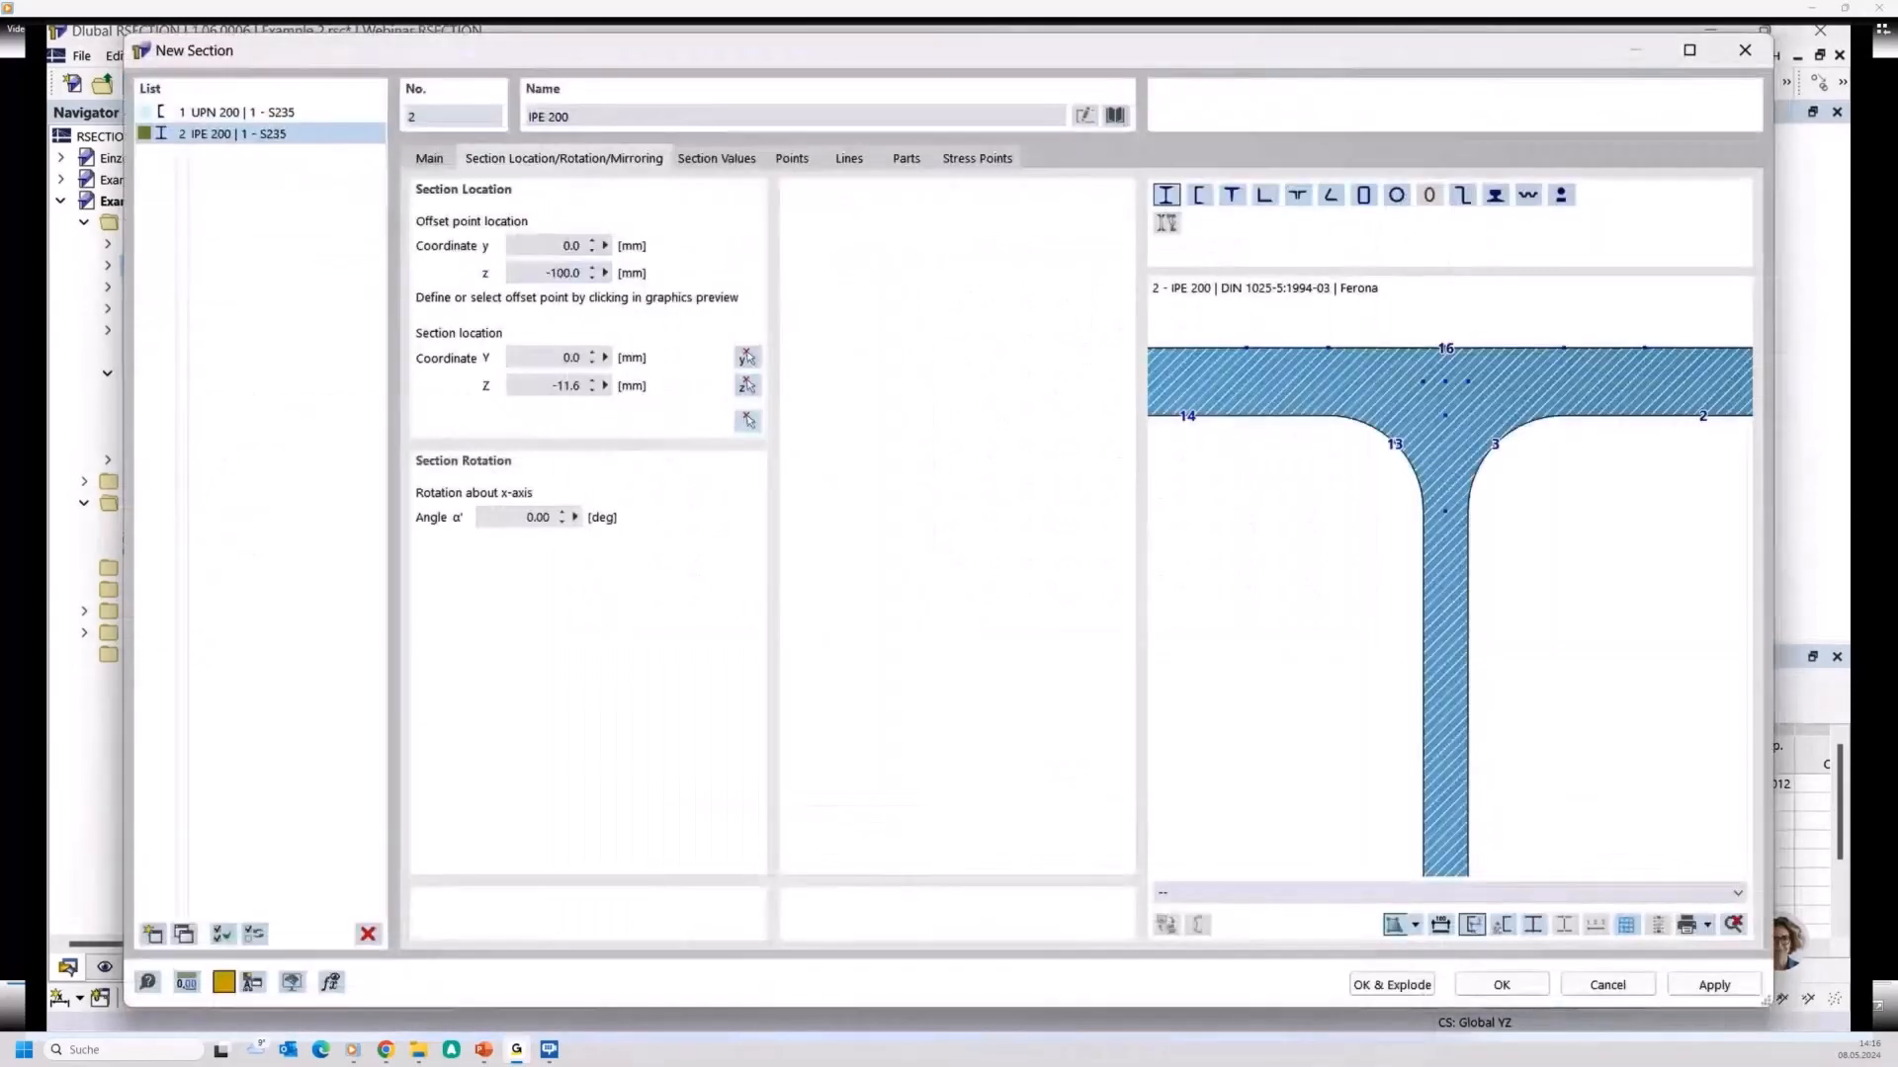
click(1479, 982)
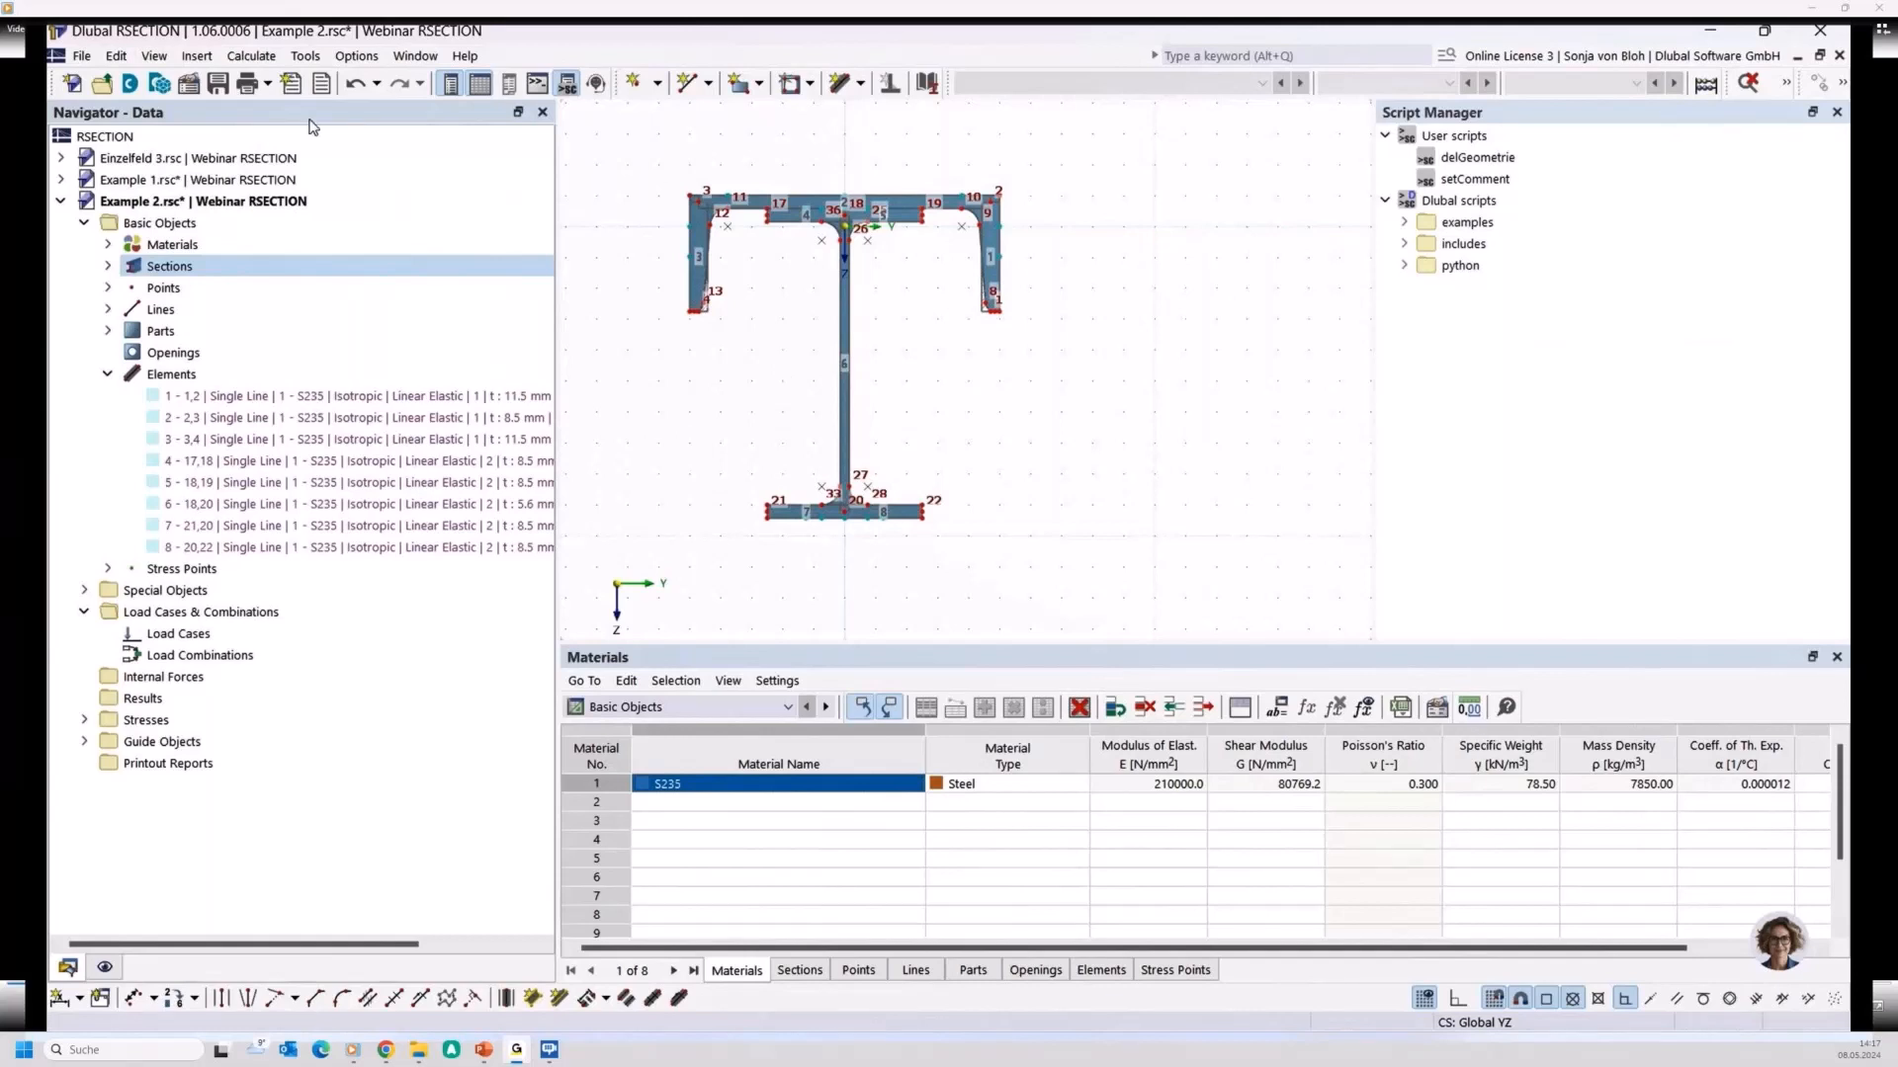
Explode the UPN 200 and IPE 200 sections into individual elements
click(110, 269)
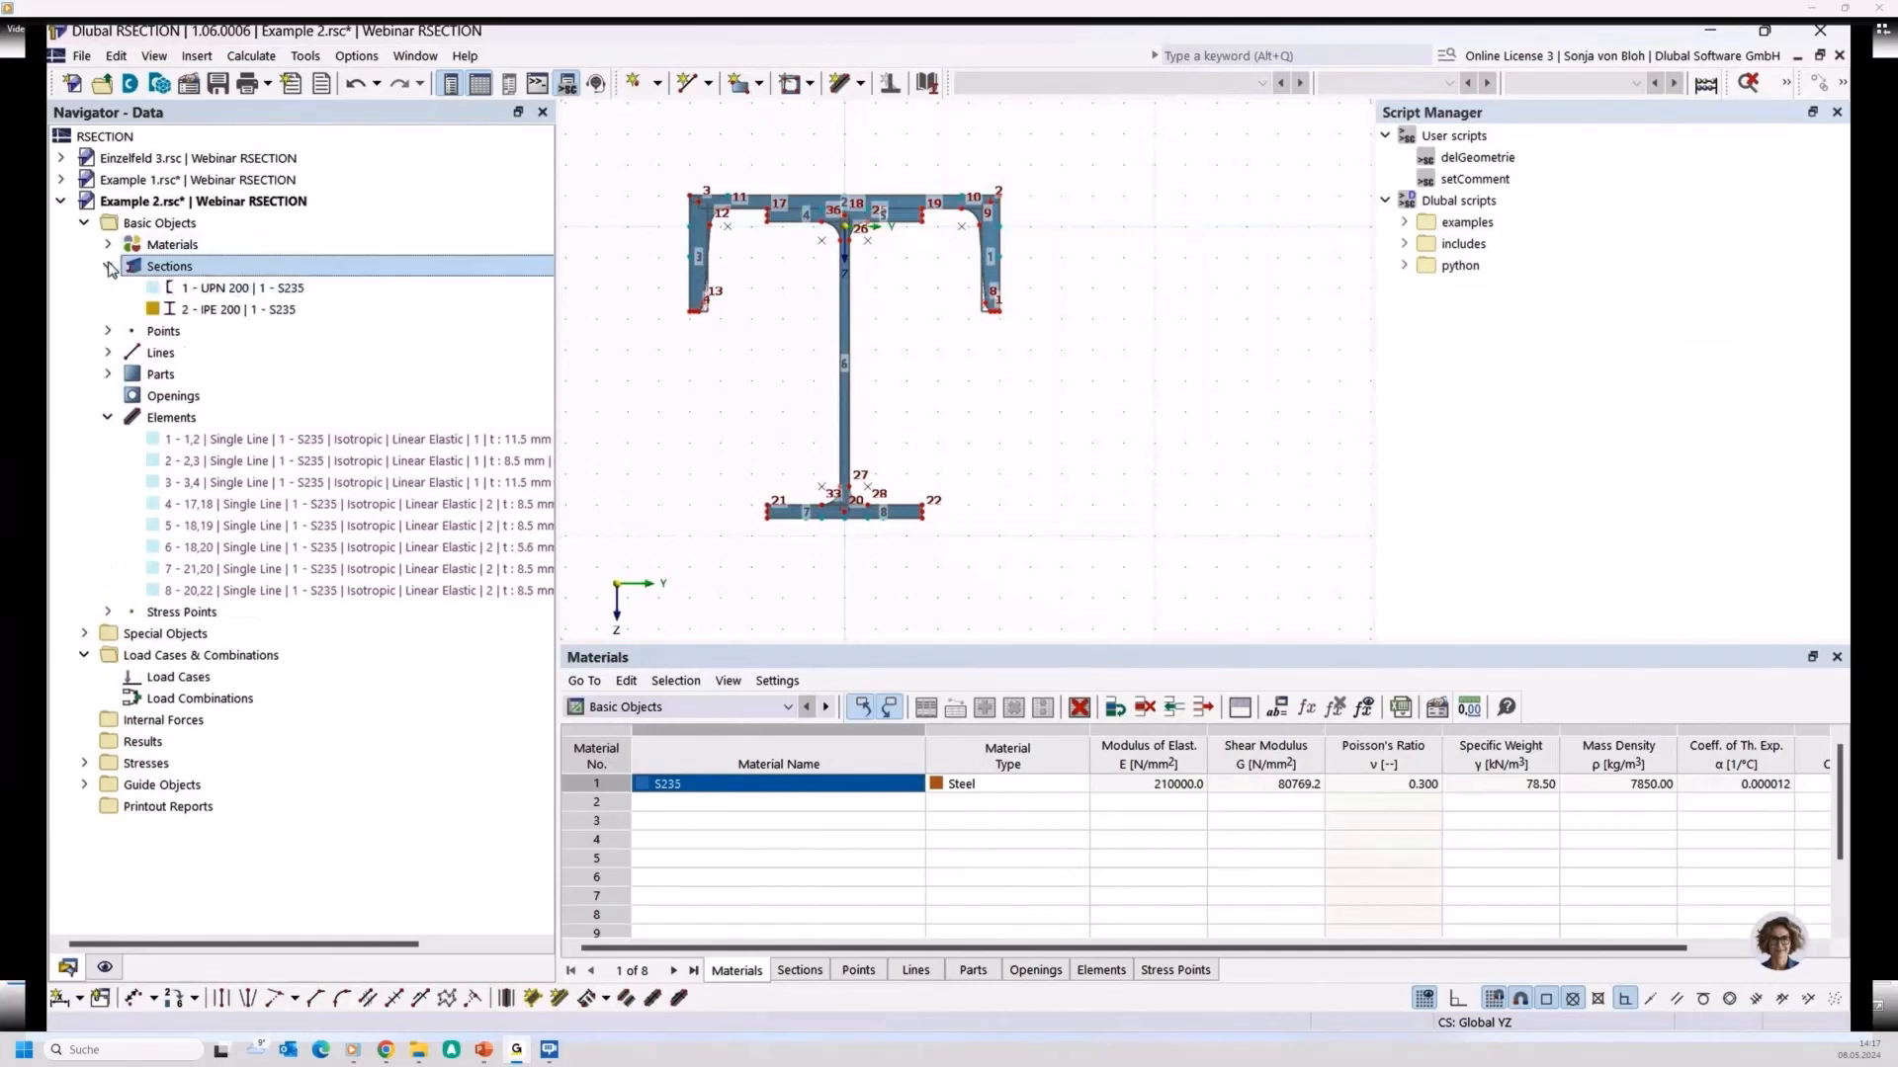
click(209, 293)
ctrl+click(181, 310)
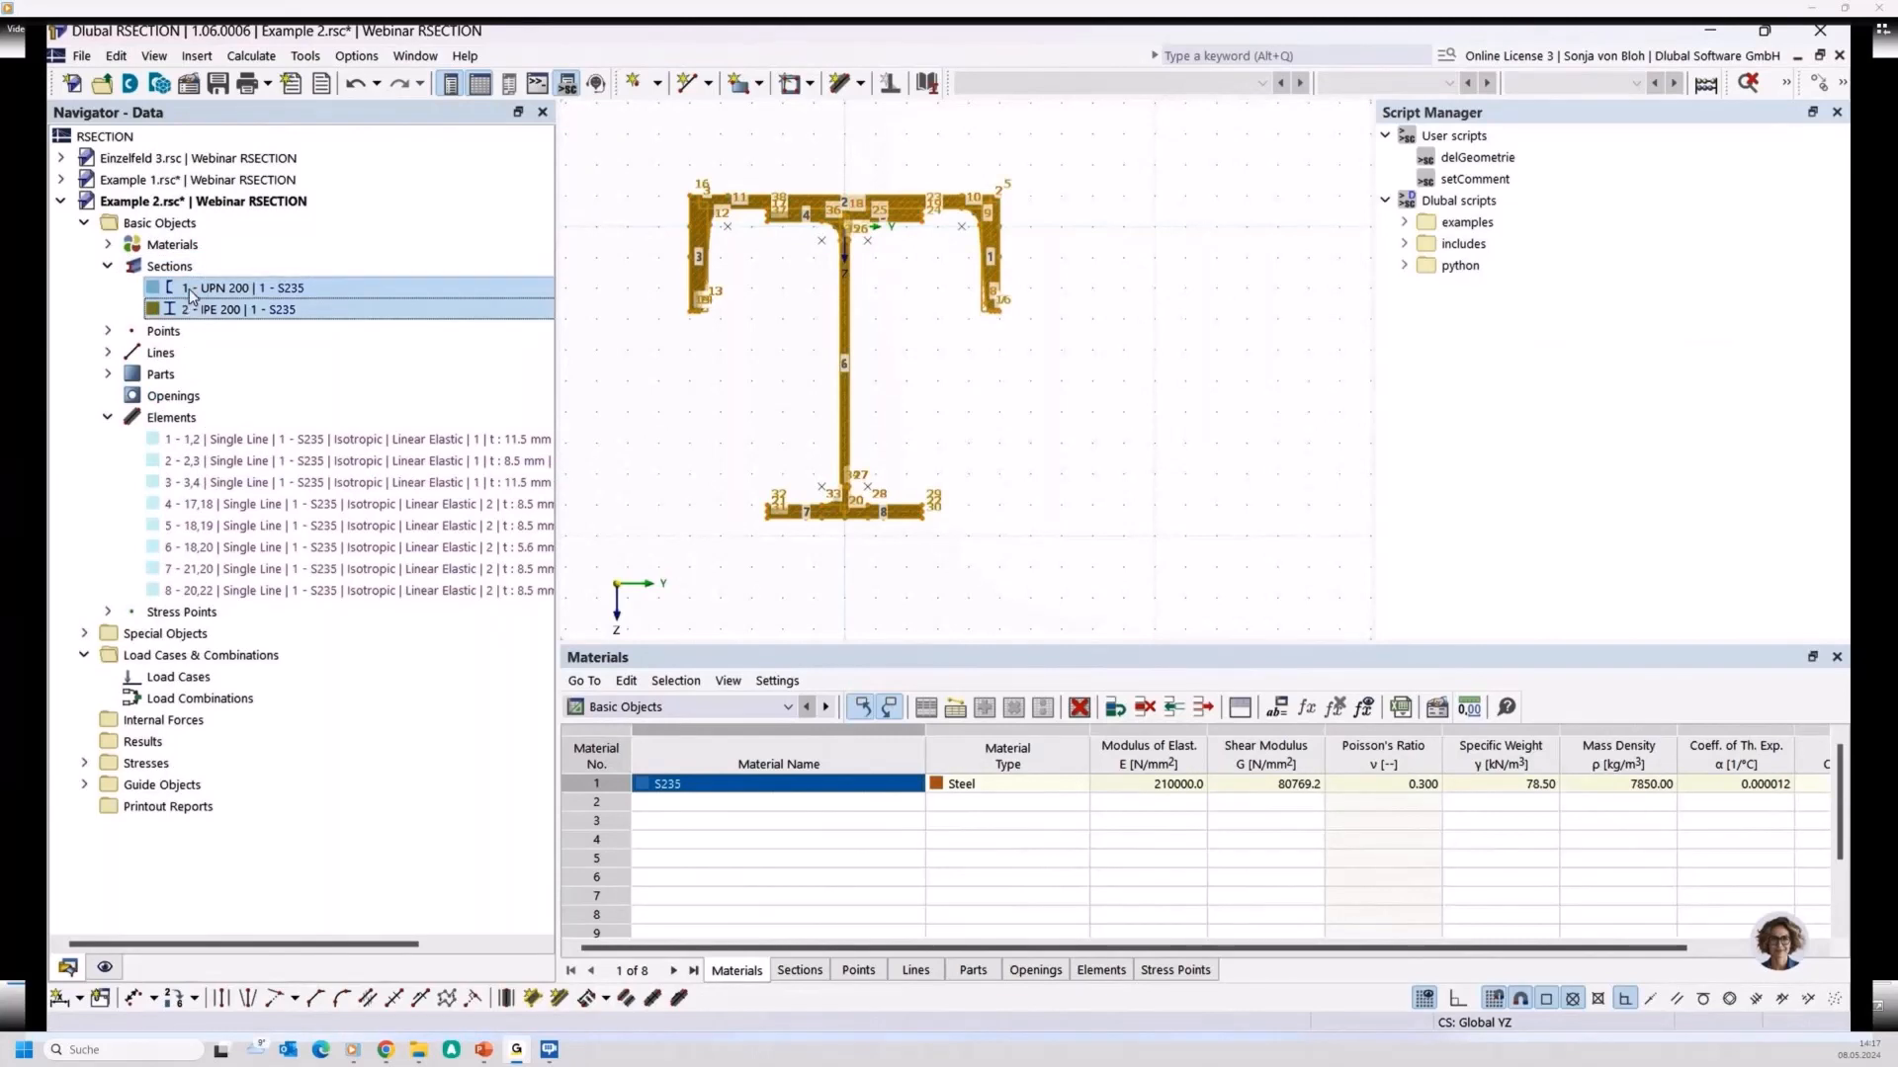
right_click(193, 290)
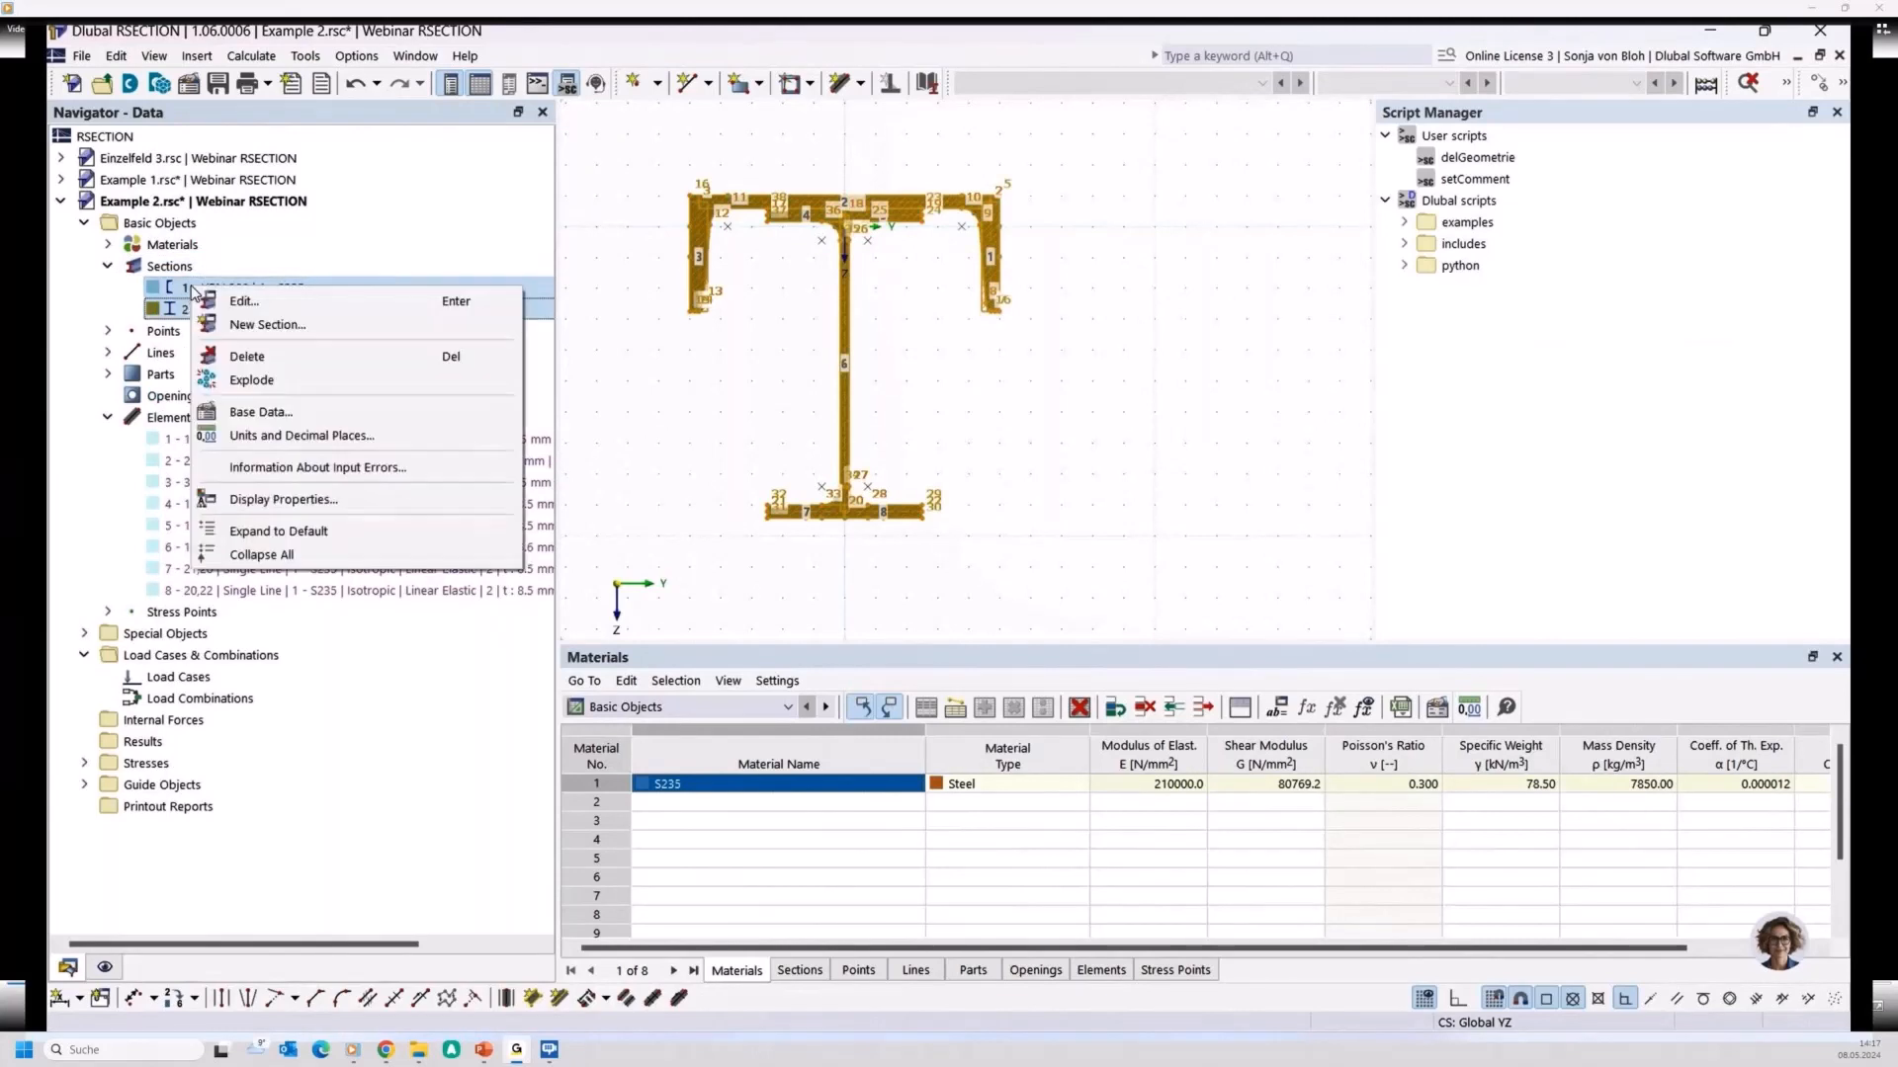
click(240, 380)
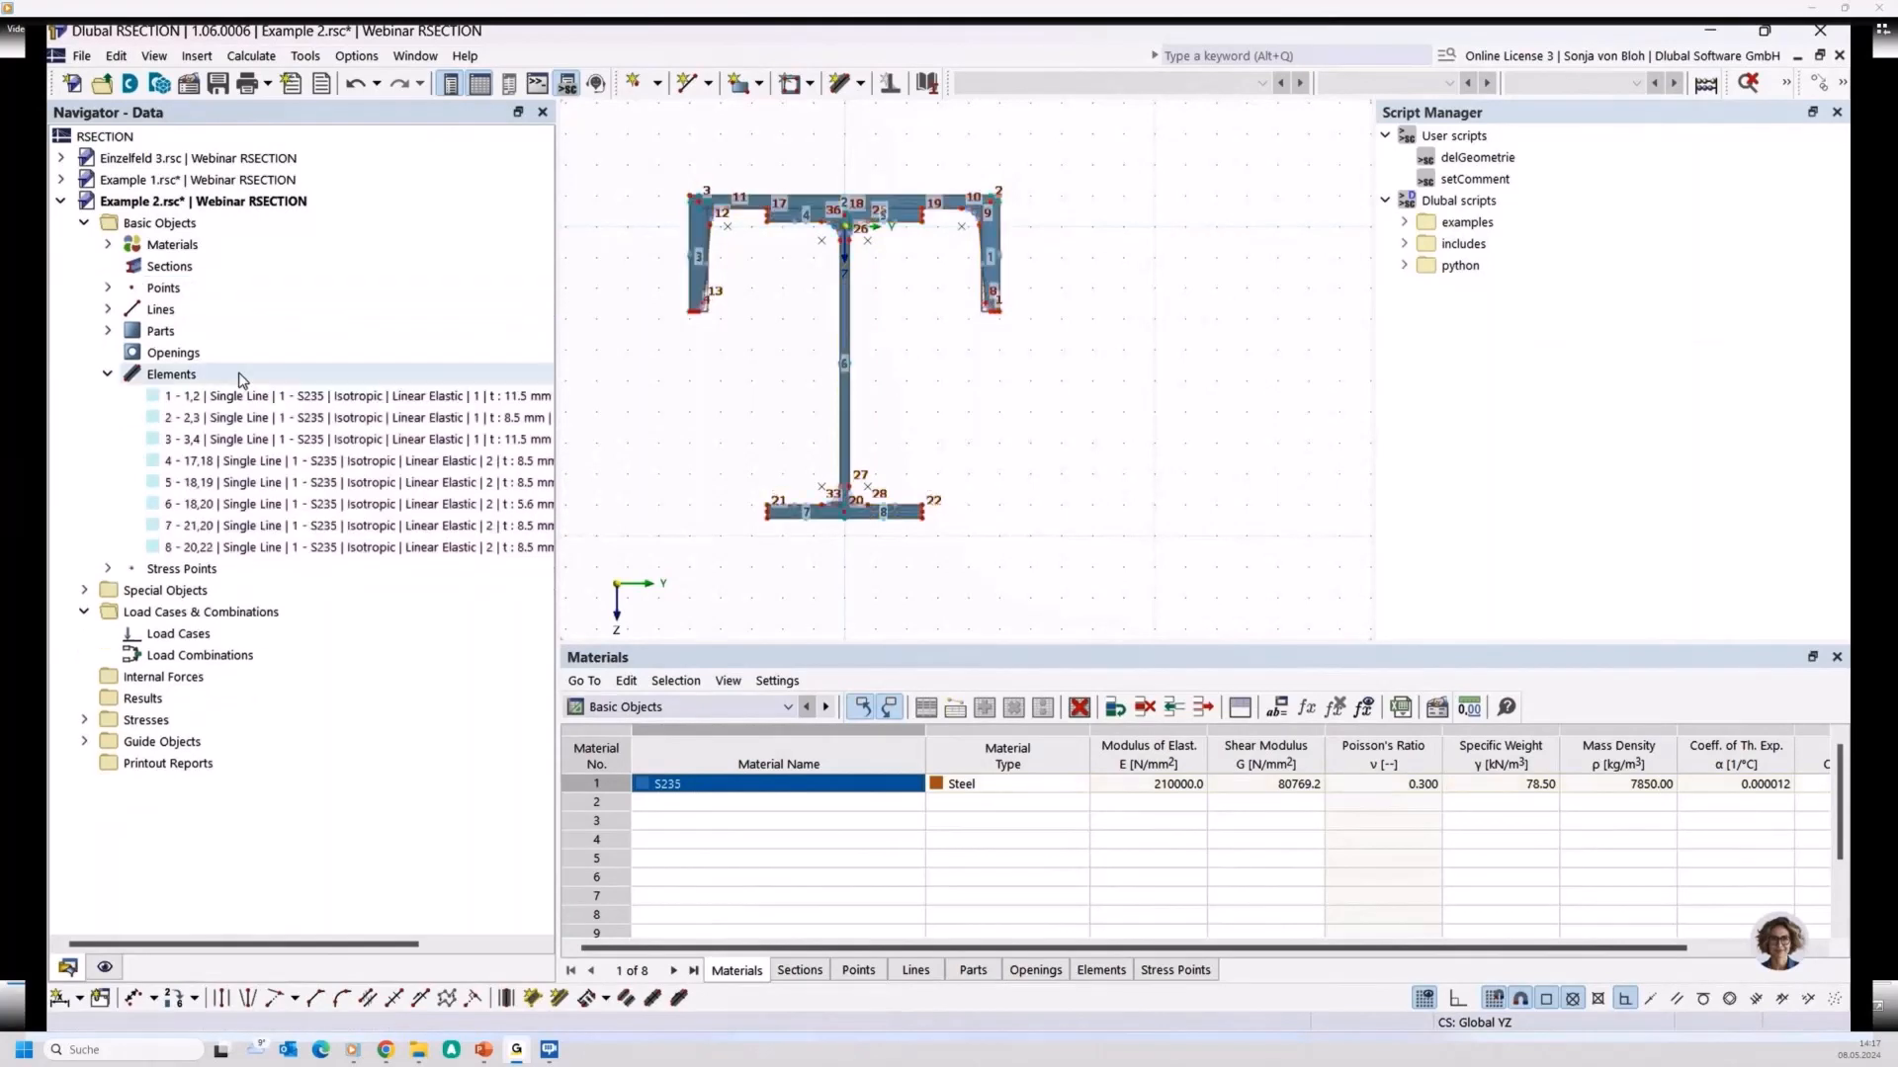
Start a new single-line element with thickness 0 mm and an effective shear-transfer thickness of 5 mm
scroll(791, 465, up, 3)
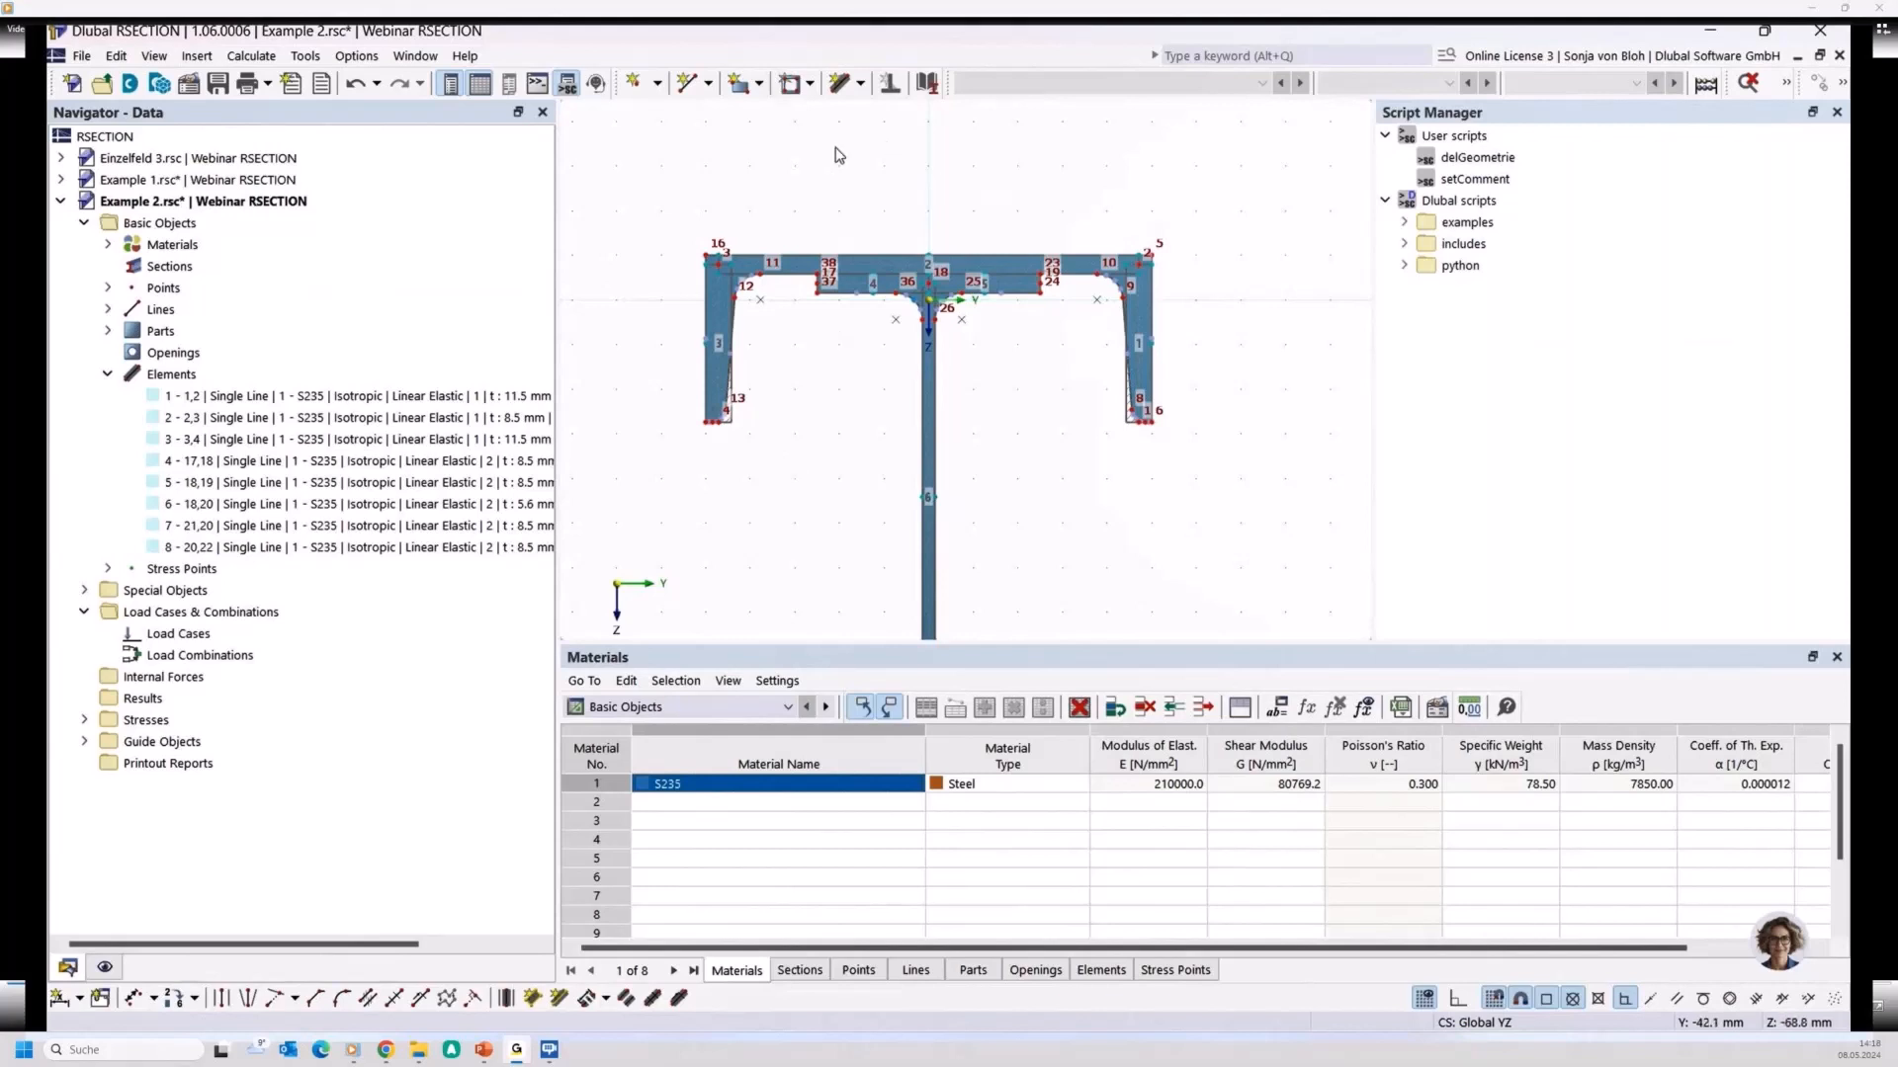
scroll(838, 155, up, 3)
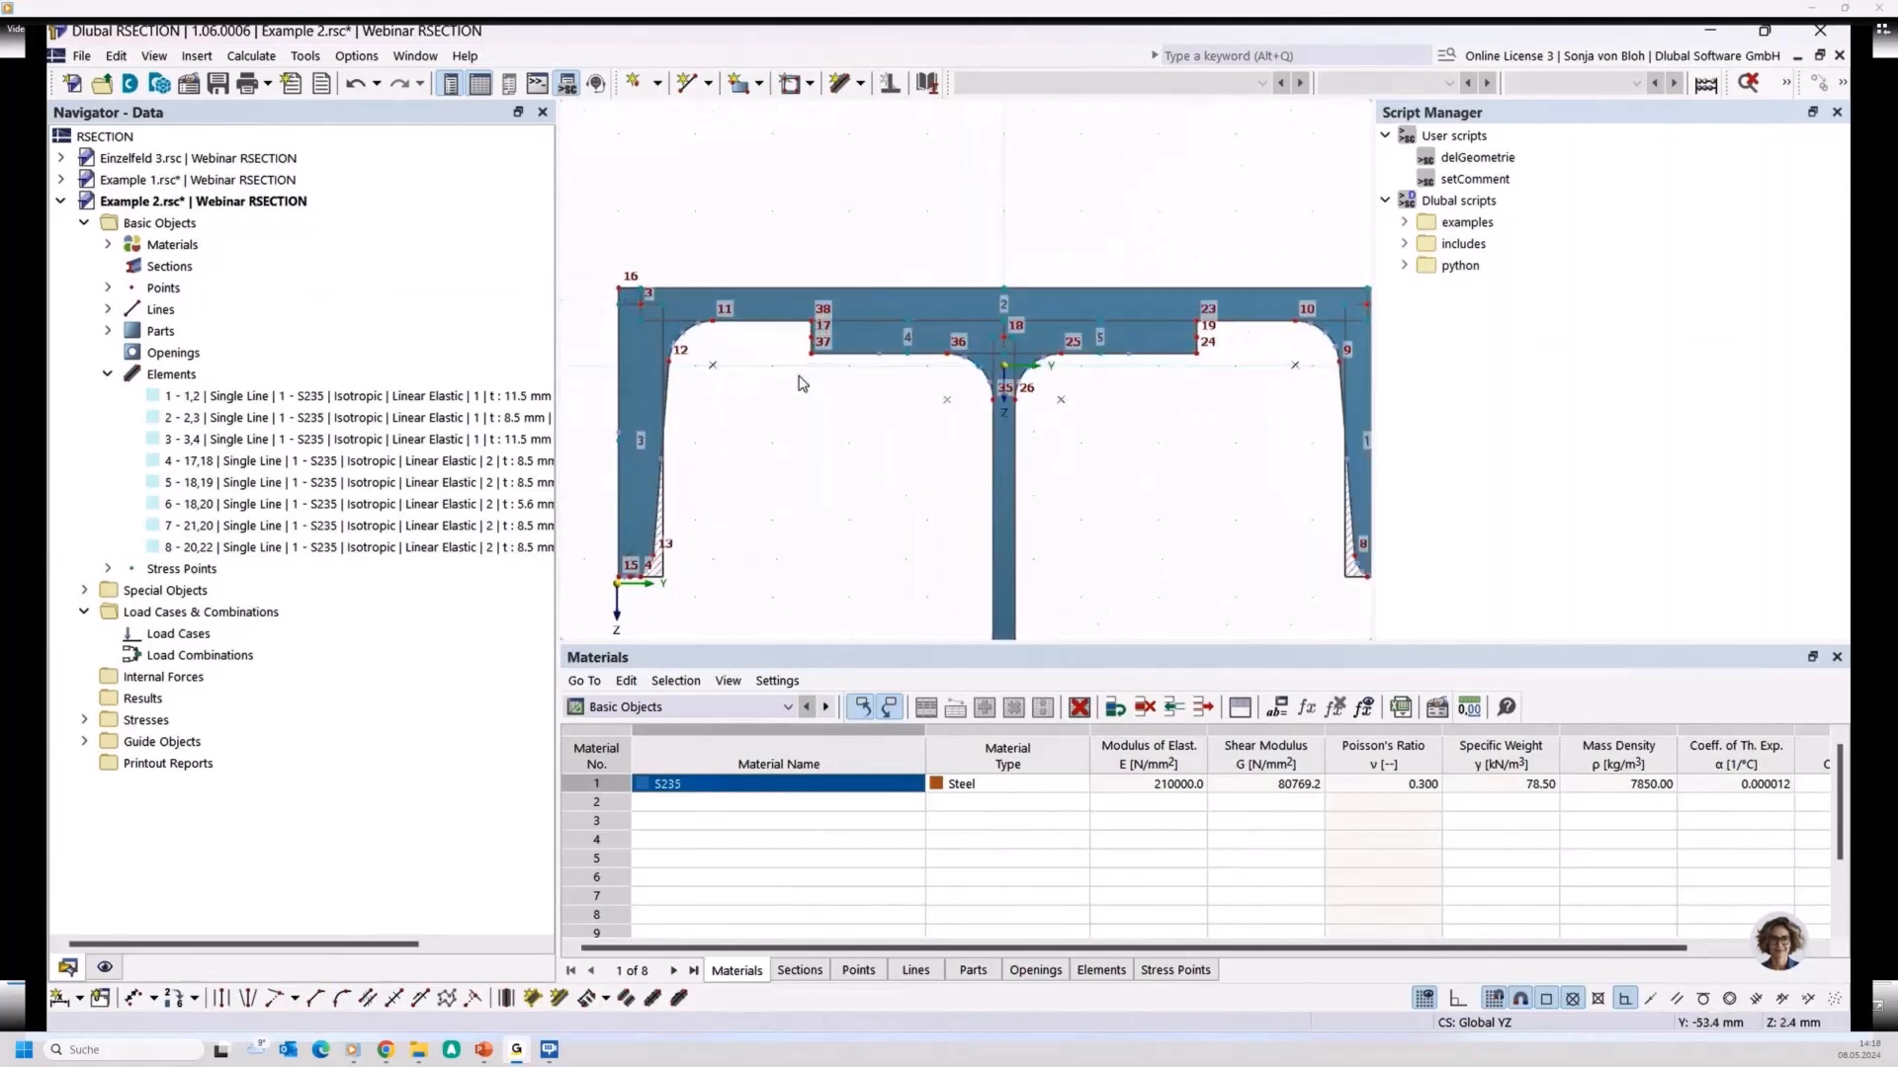
click(812, 321)
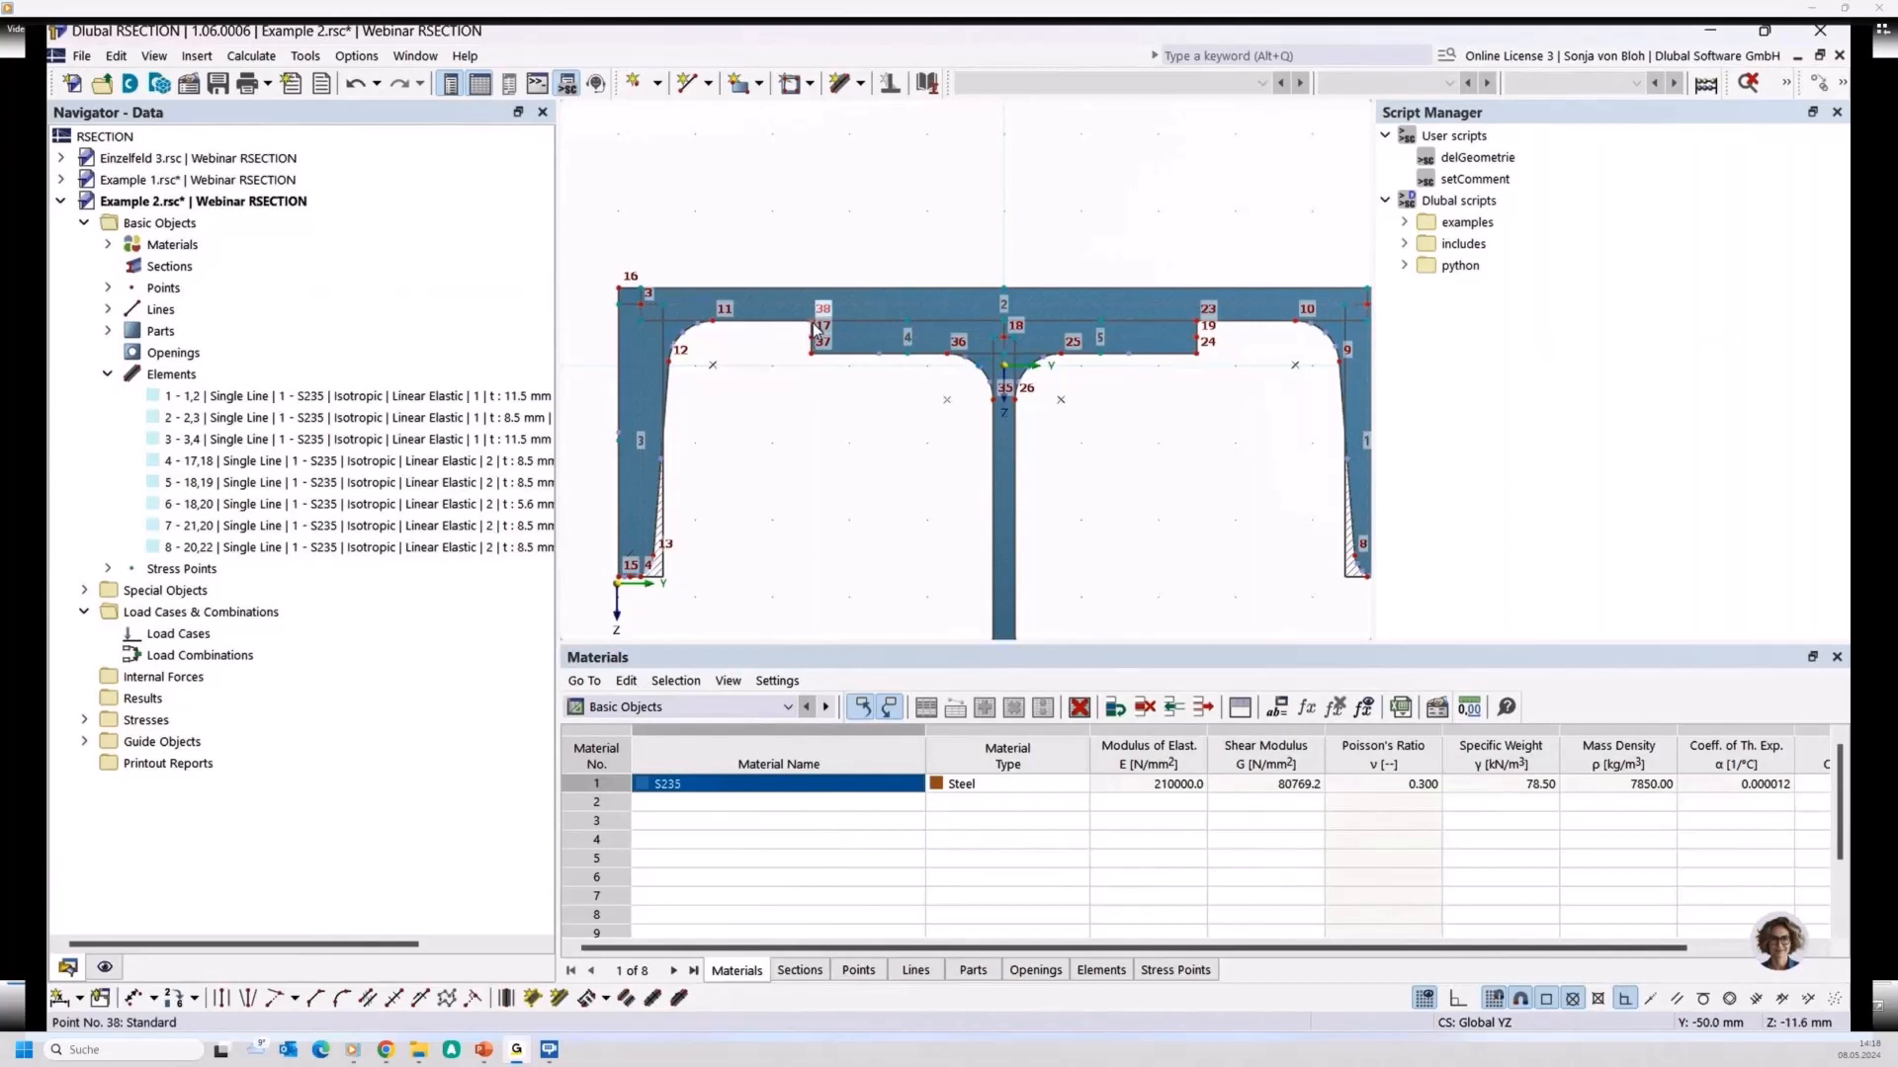
click(1199, 324)
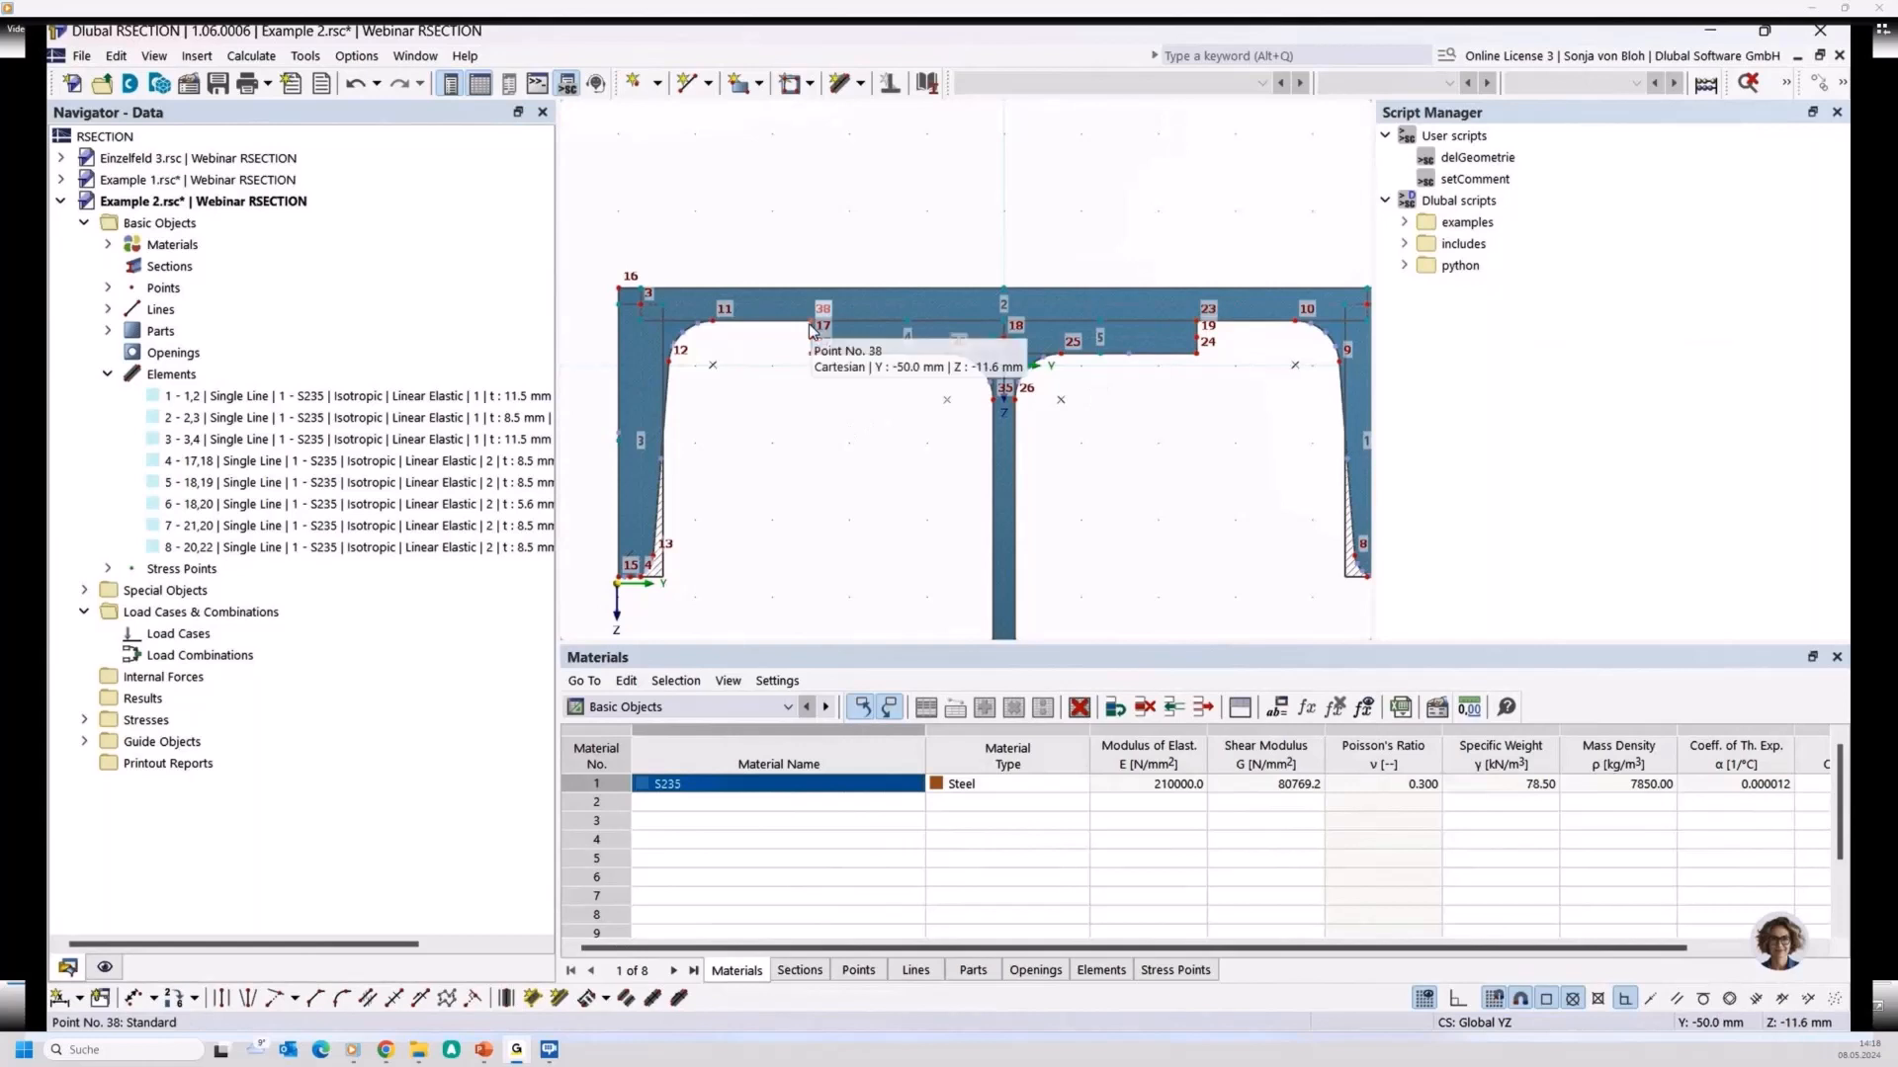
click(859, 85)
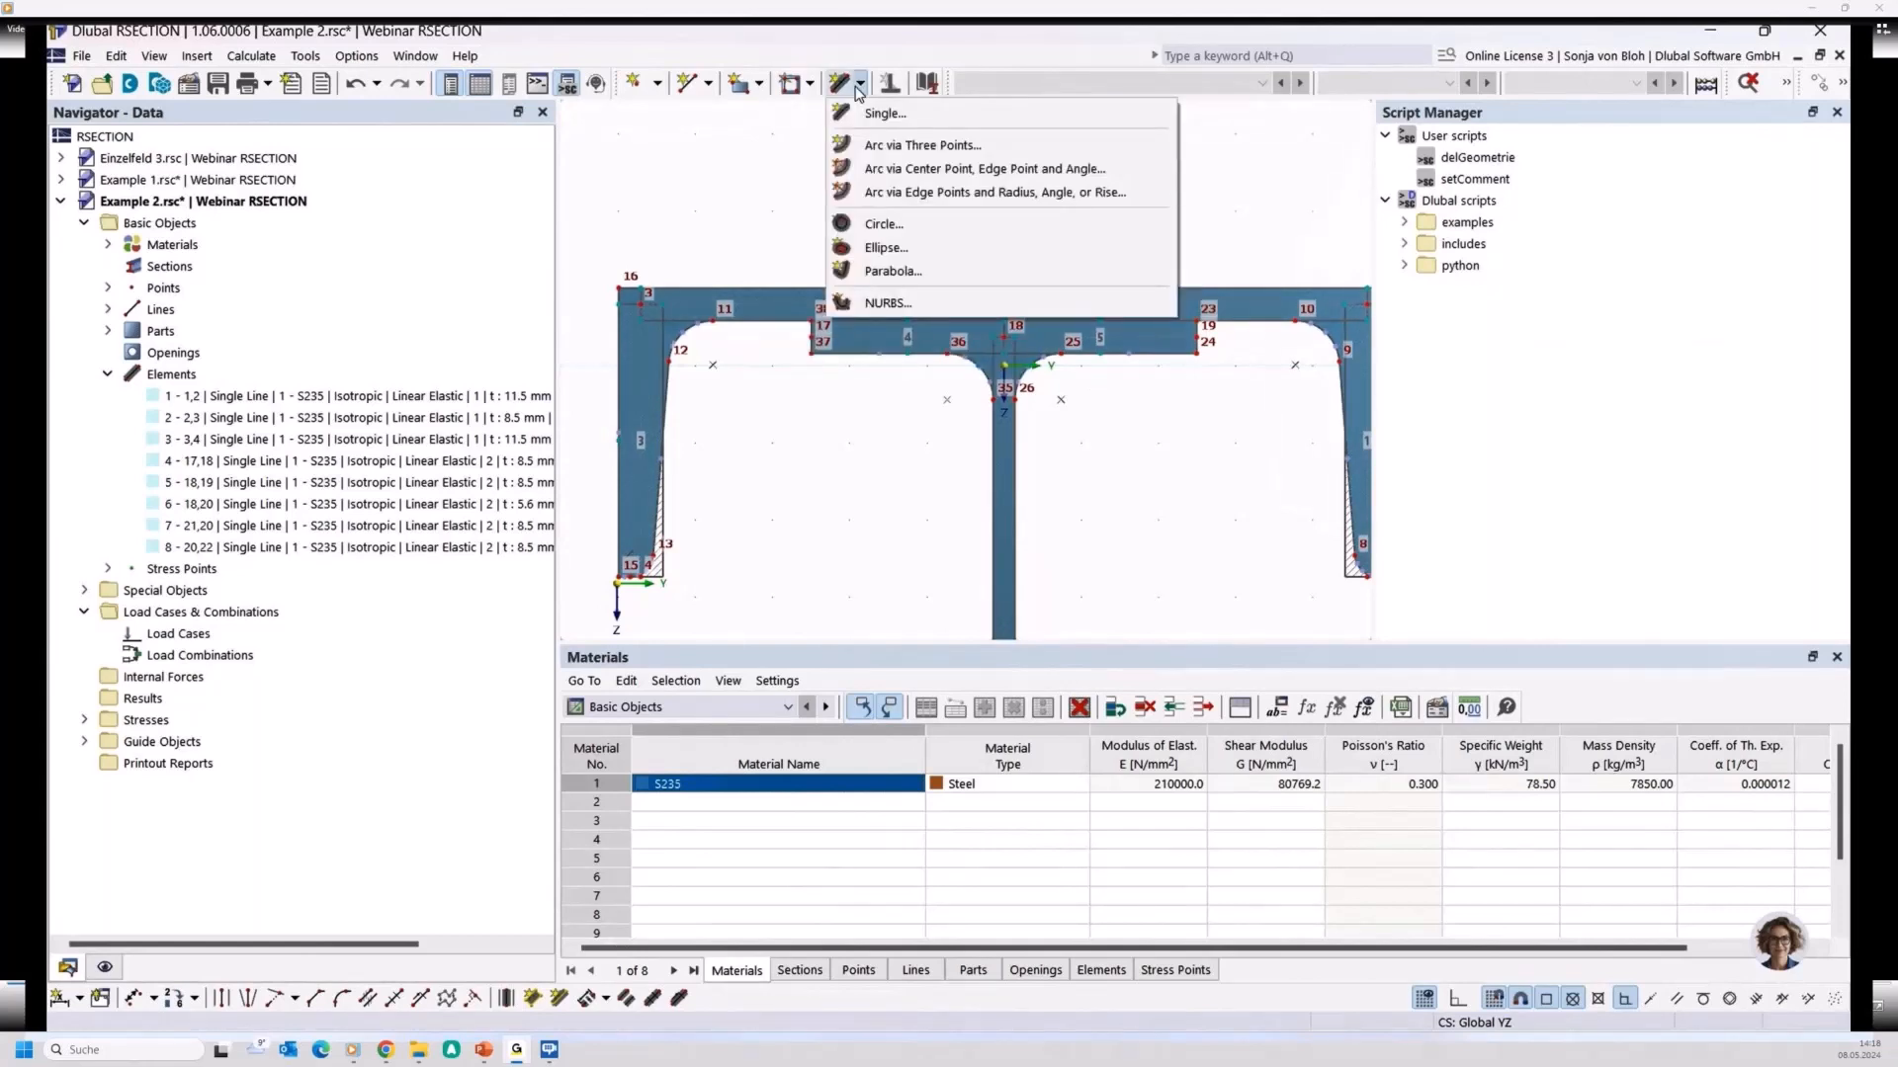
click(863, 113)
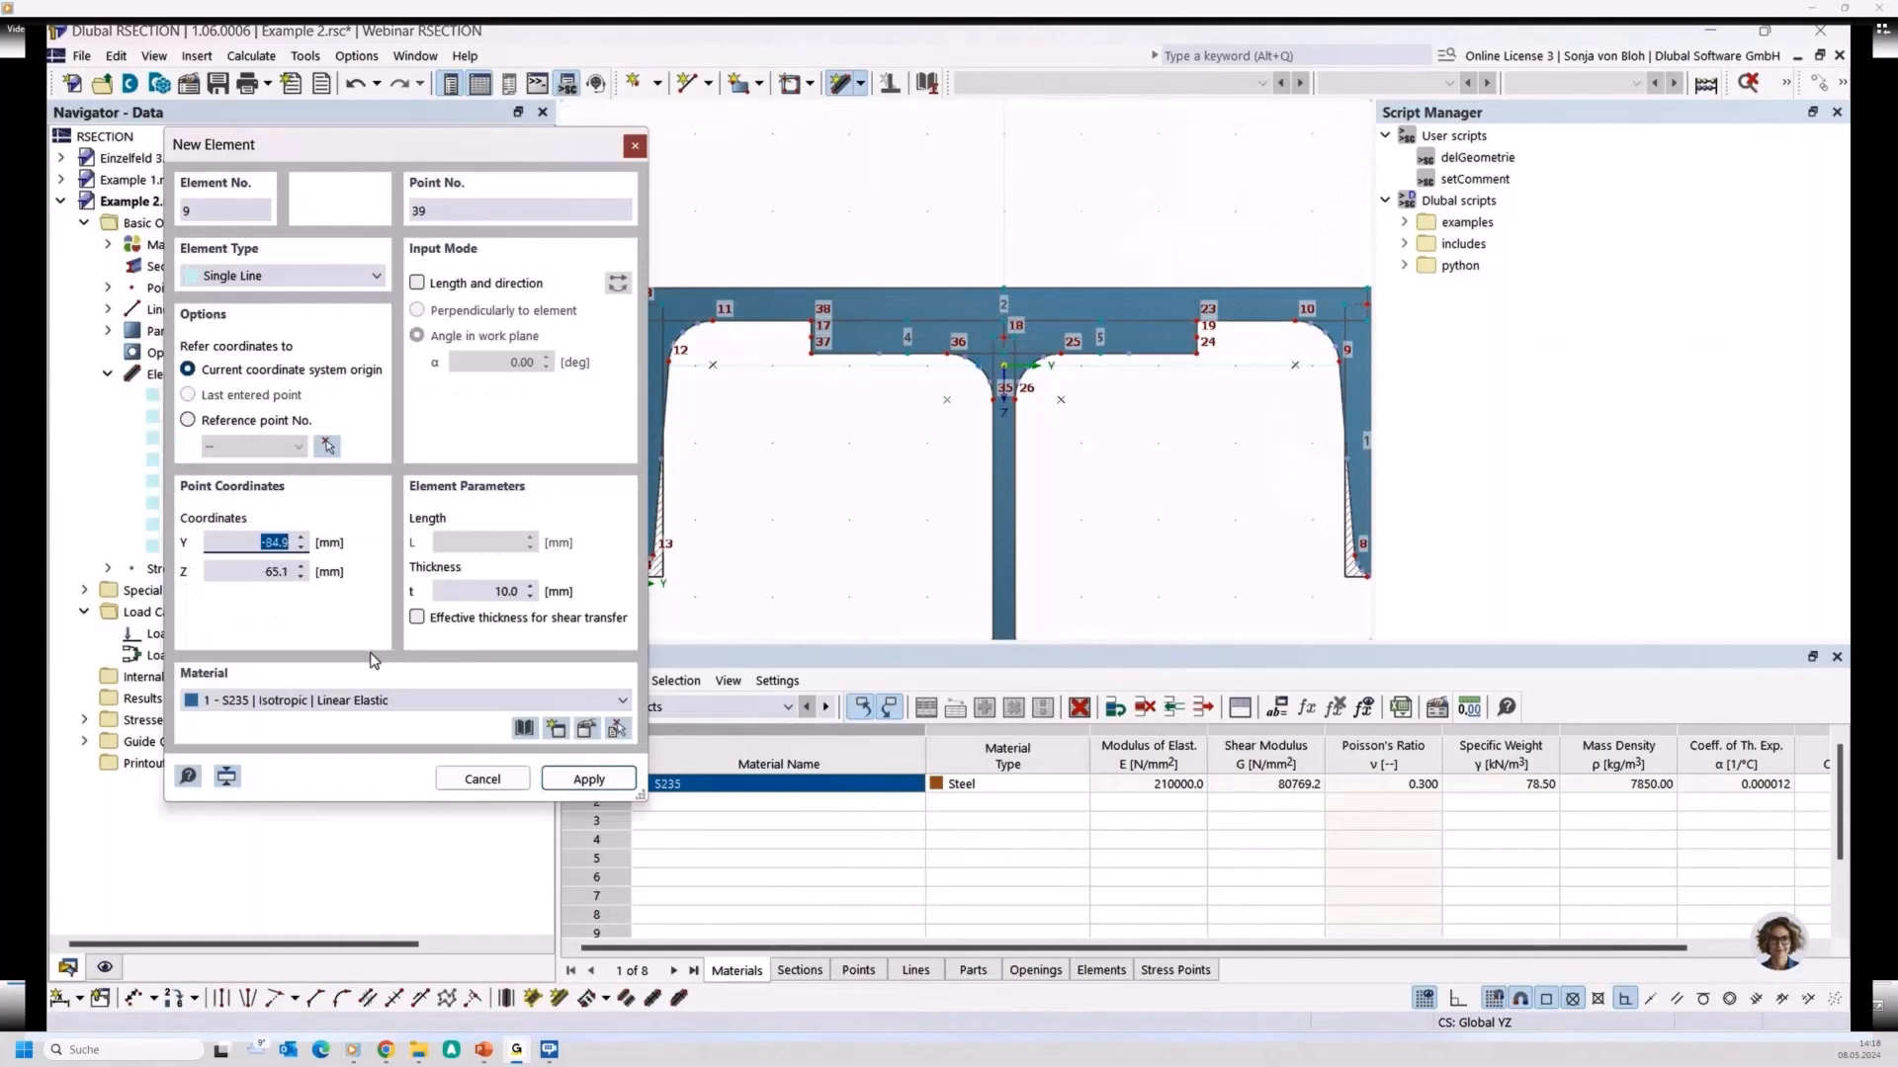
click(490, 591)
text(0)
click(416, 616)
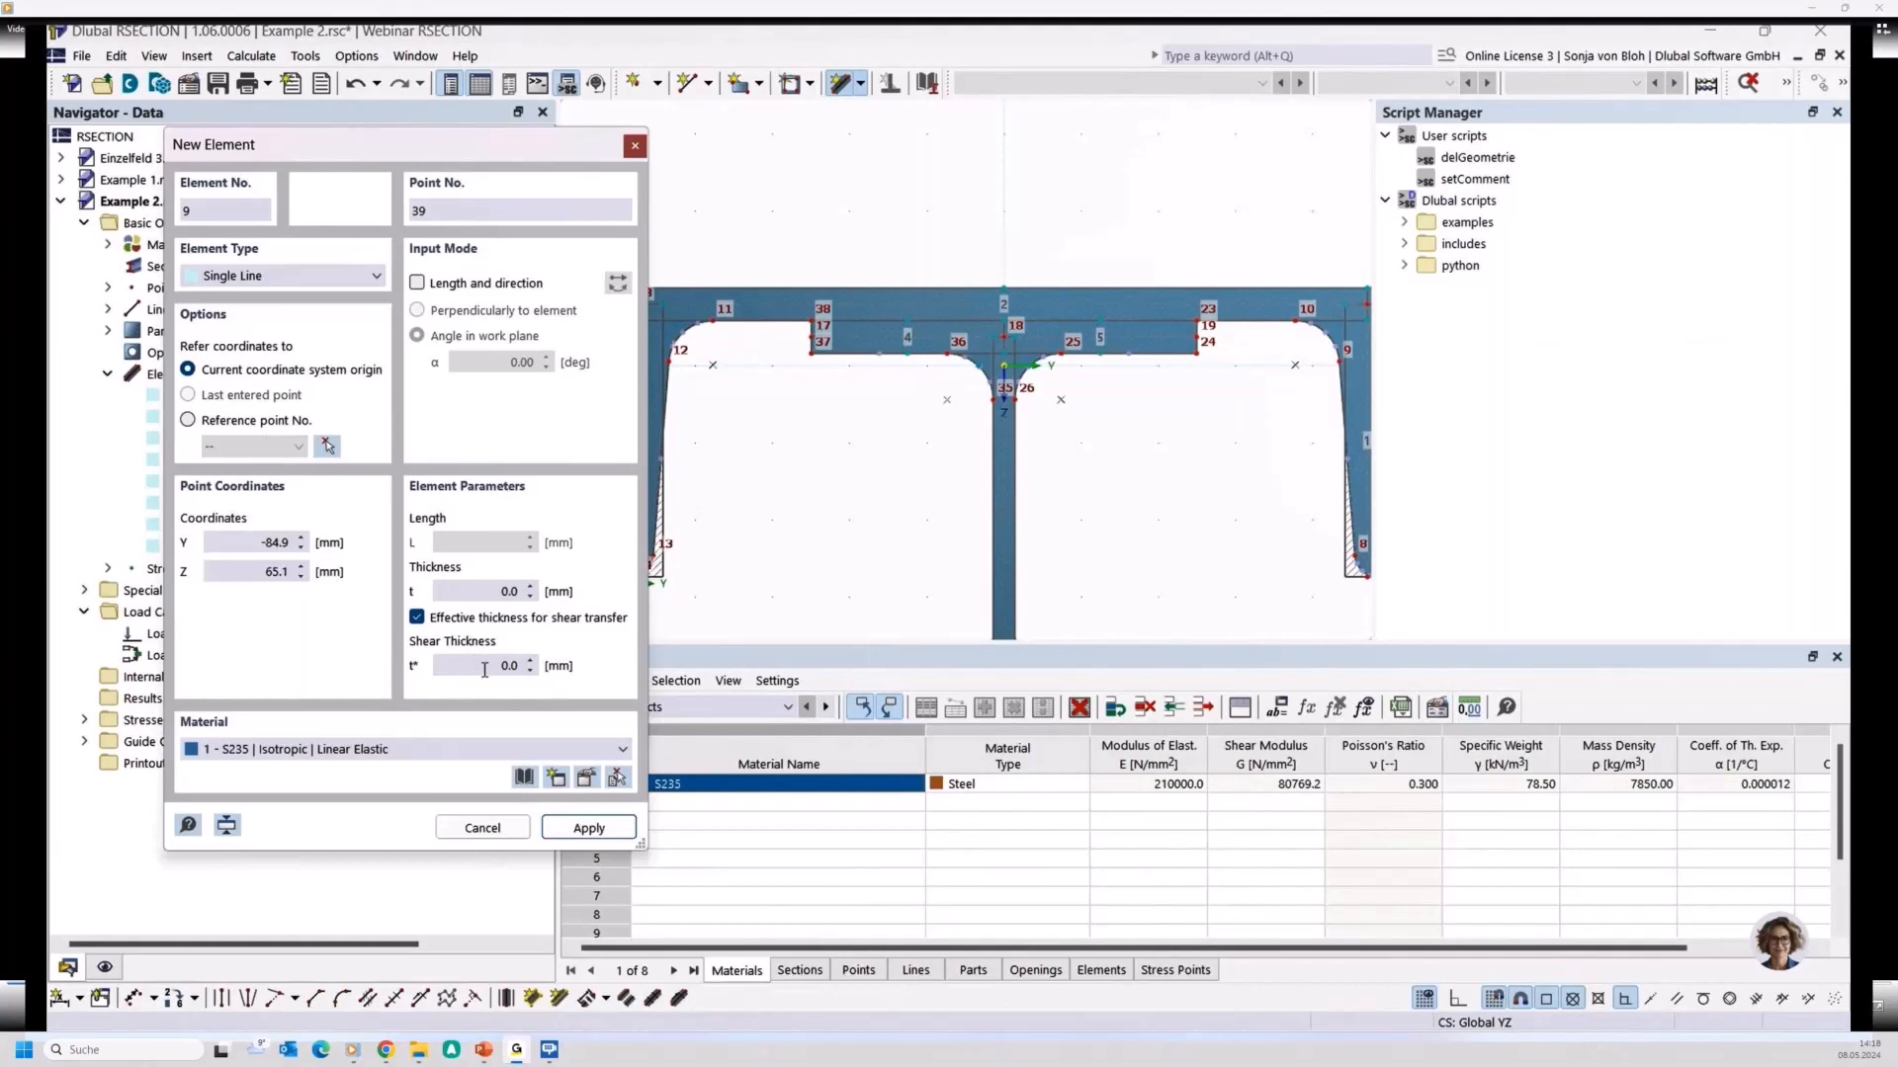
click(483, 672)
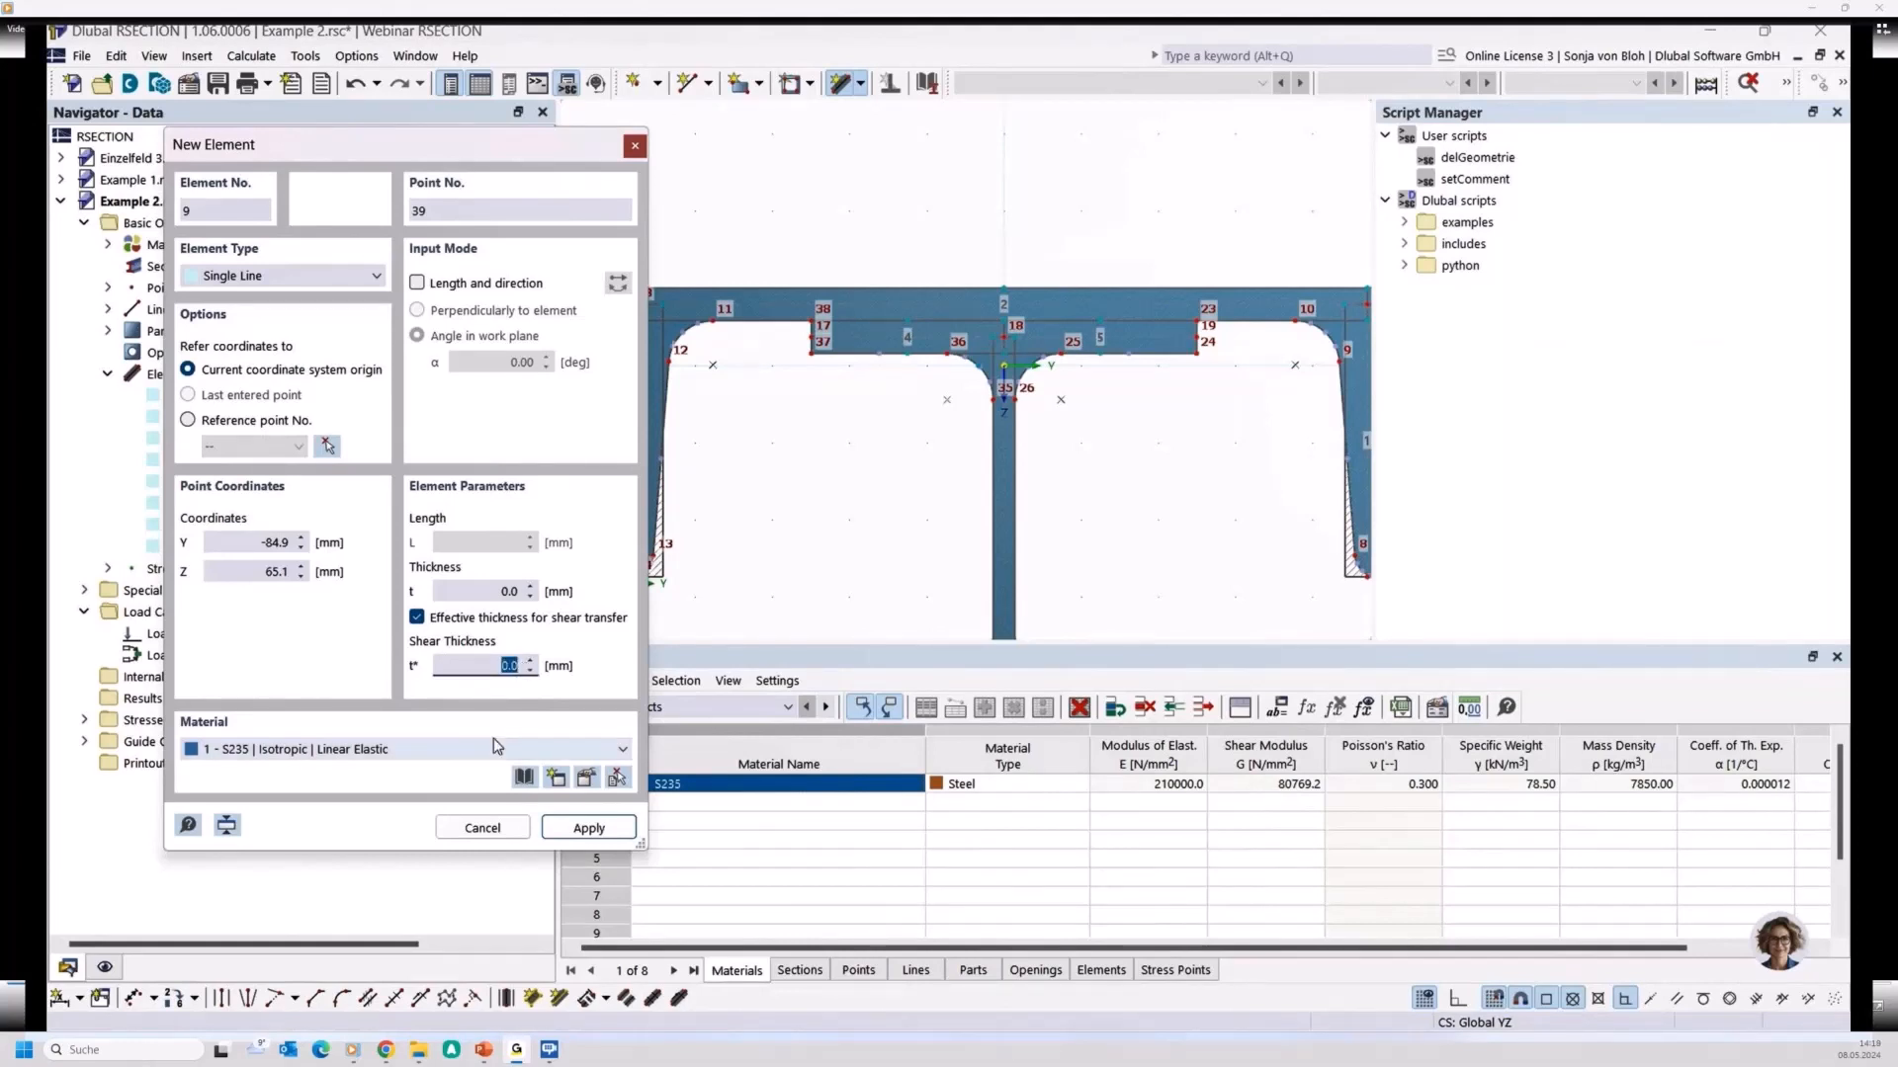
text(5)
Draw the shear element from the I-profile's left upper flange end (point 17) up to the channel web's centre line at Y -50.0, Z -15.9 mm
scroll(781, 343, up, 2)
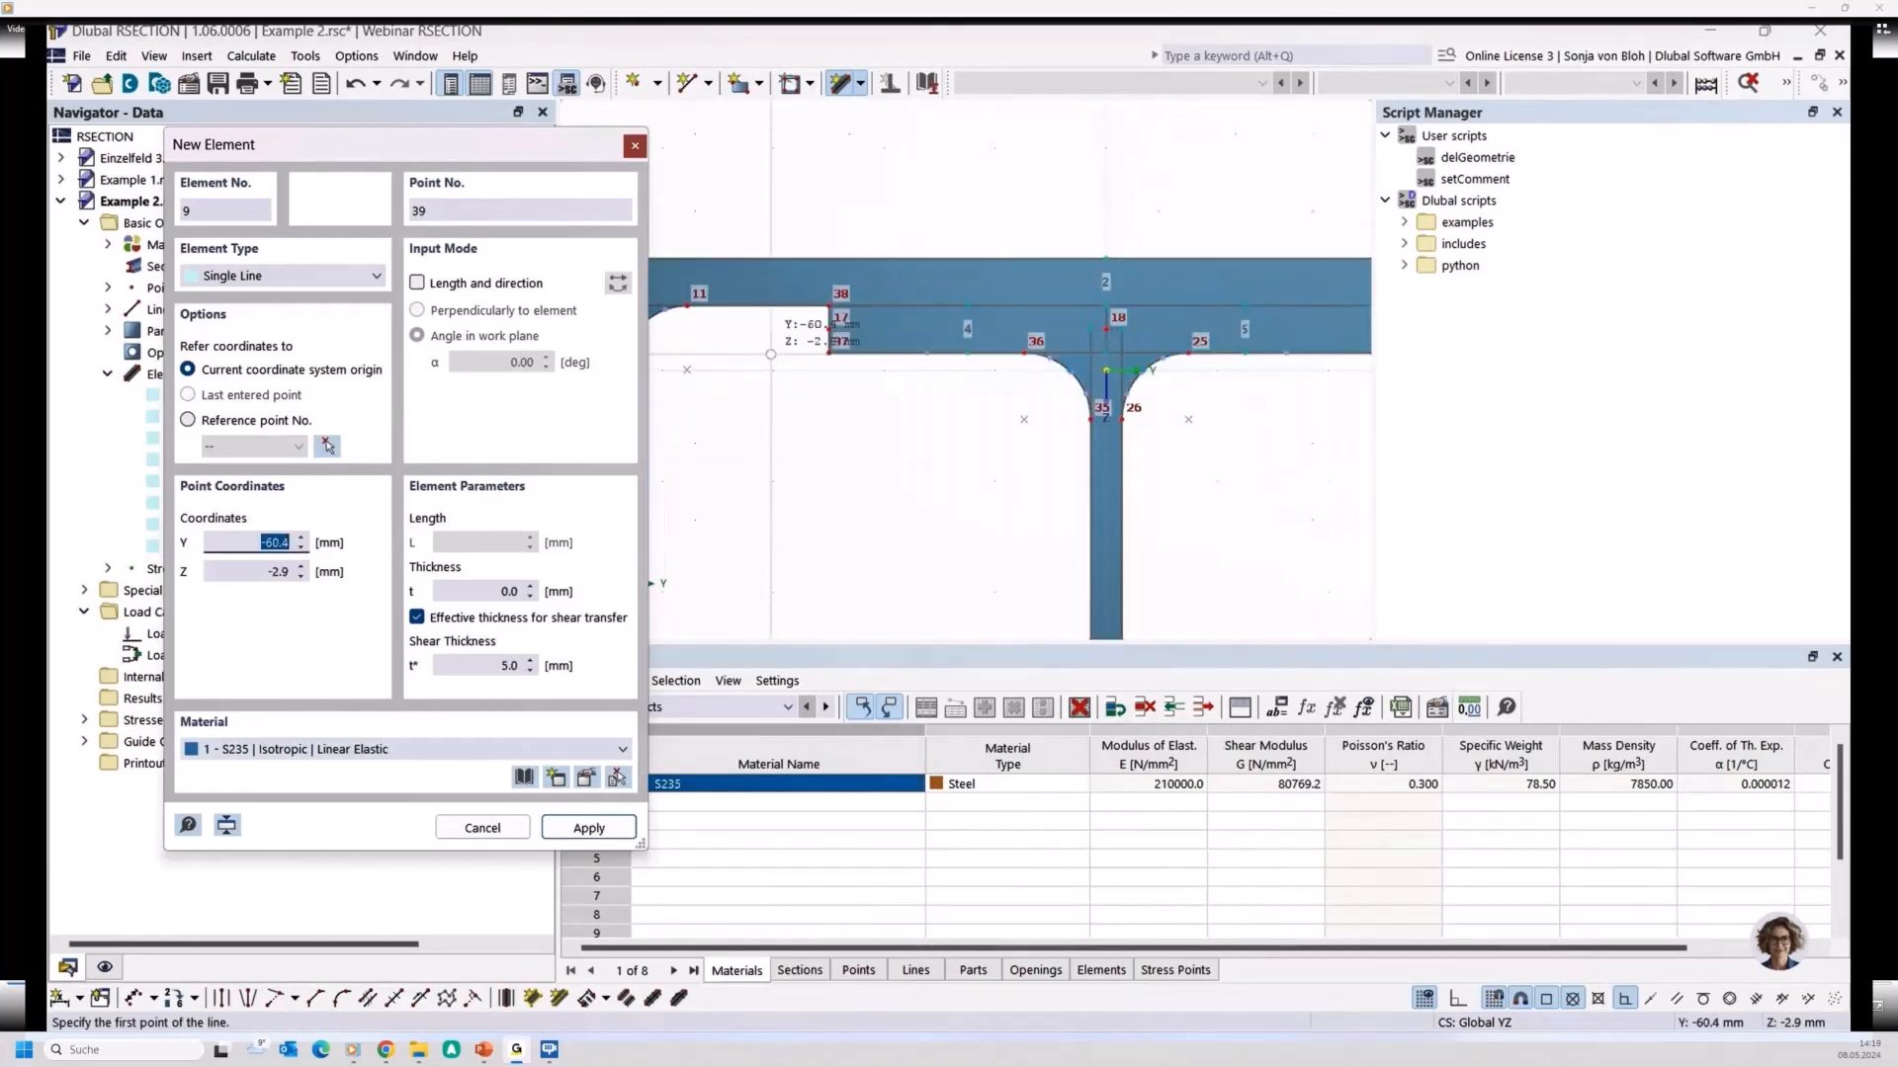
click(828, 327)
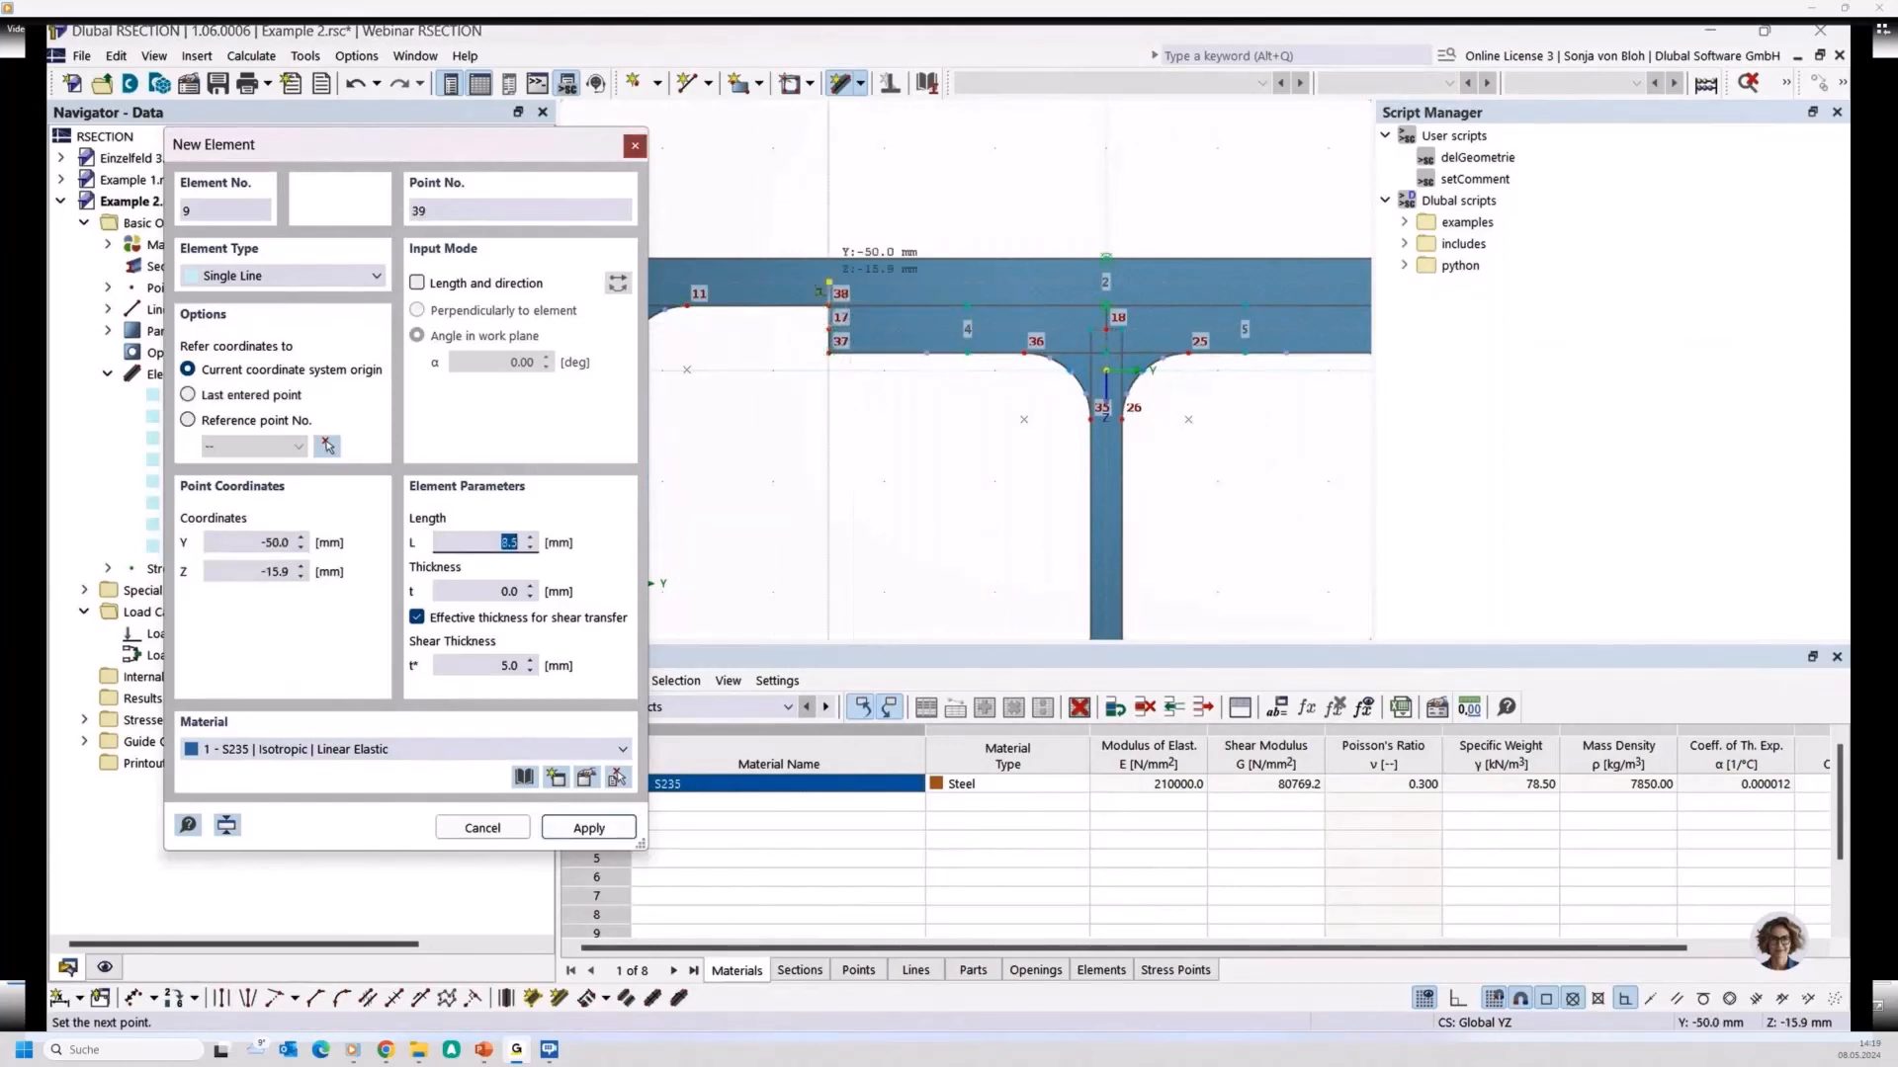
click(819, 290)
Draw a matching 8.5 mm shear element from the right upper flange end (point 19) to the channel web's centre line, and finish element input
scroll(830, 326, down, 2)
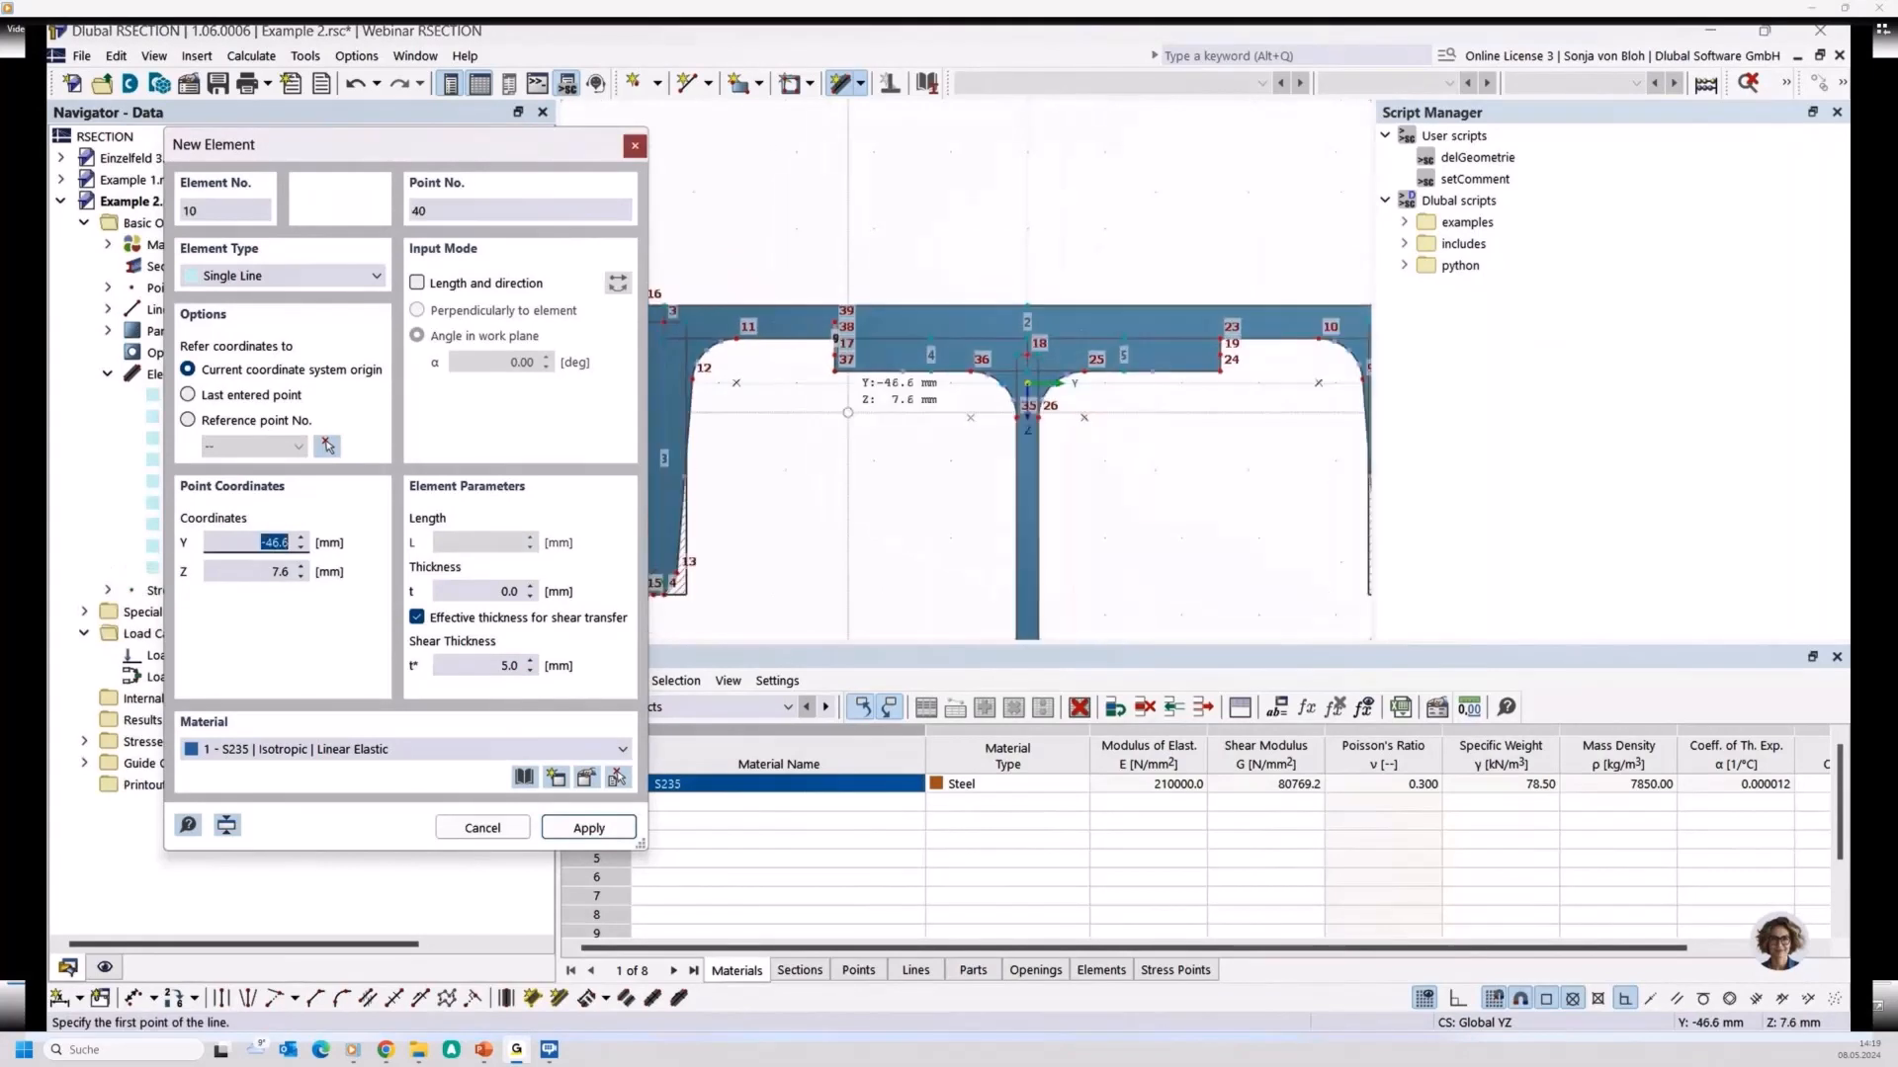
middle_drag(857, 404, 800, 448)
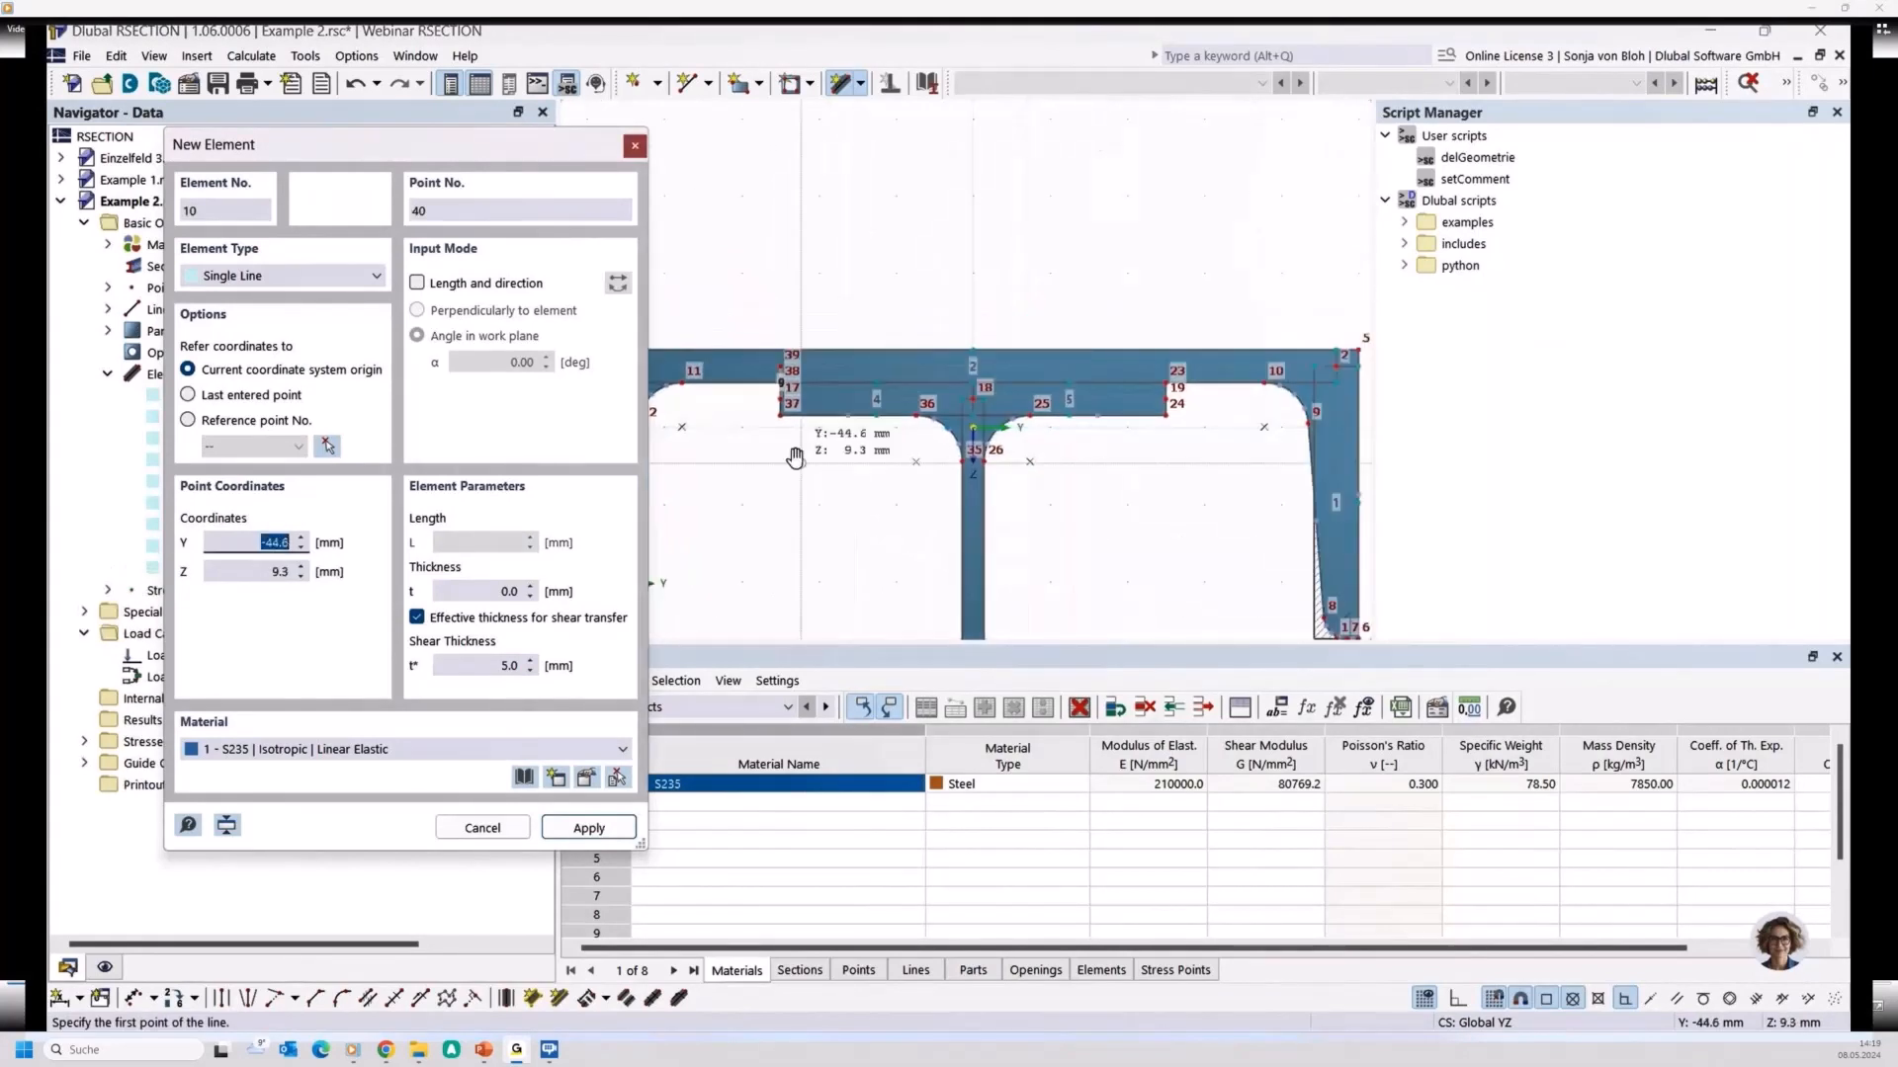
scroll(1215, 388, up, 2)
click(1133, 343)
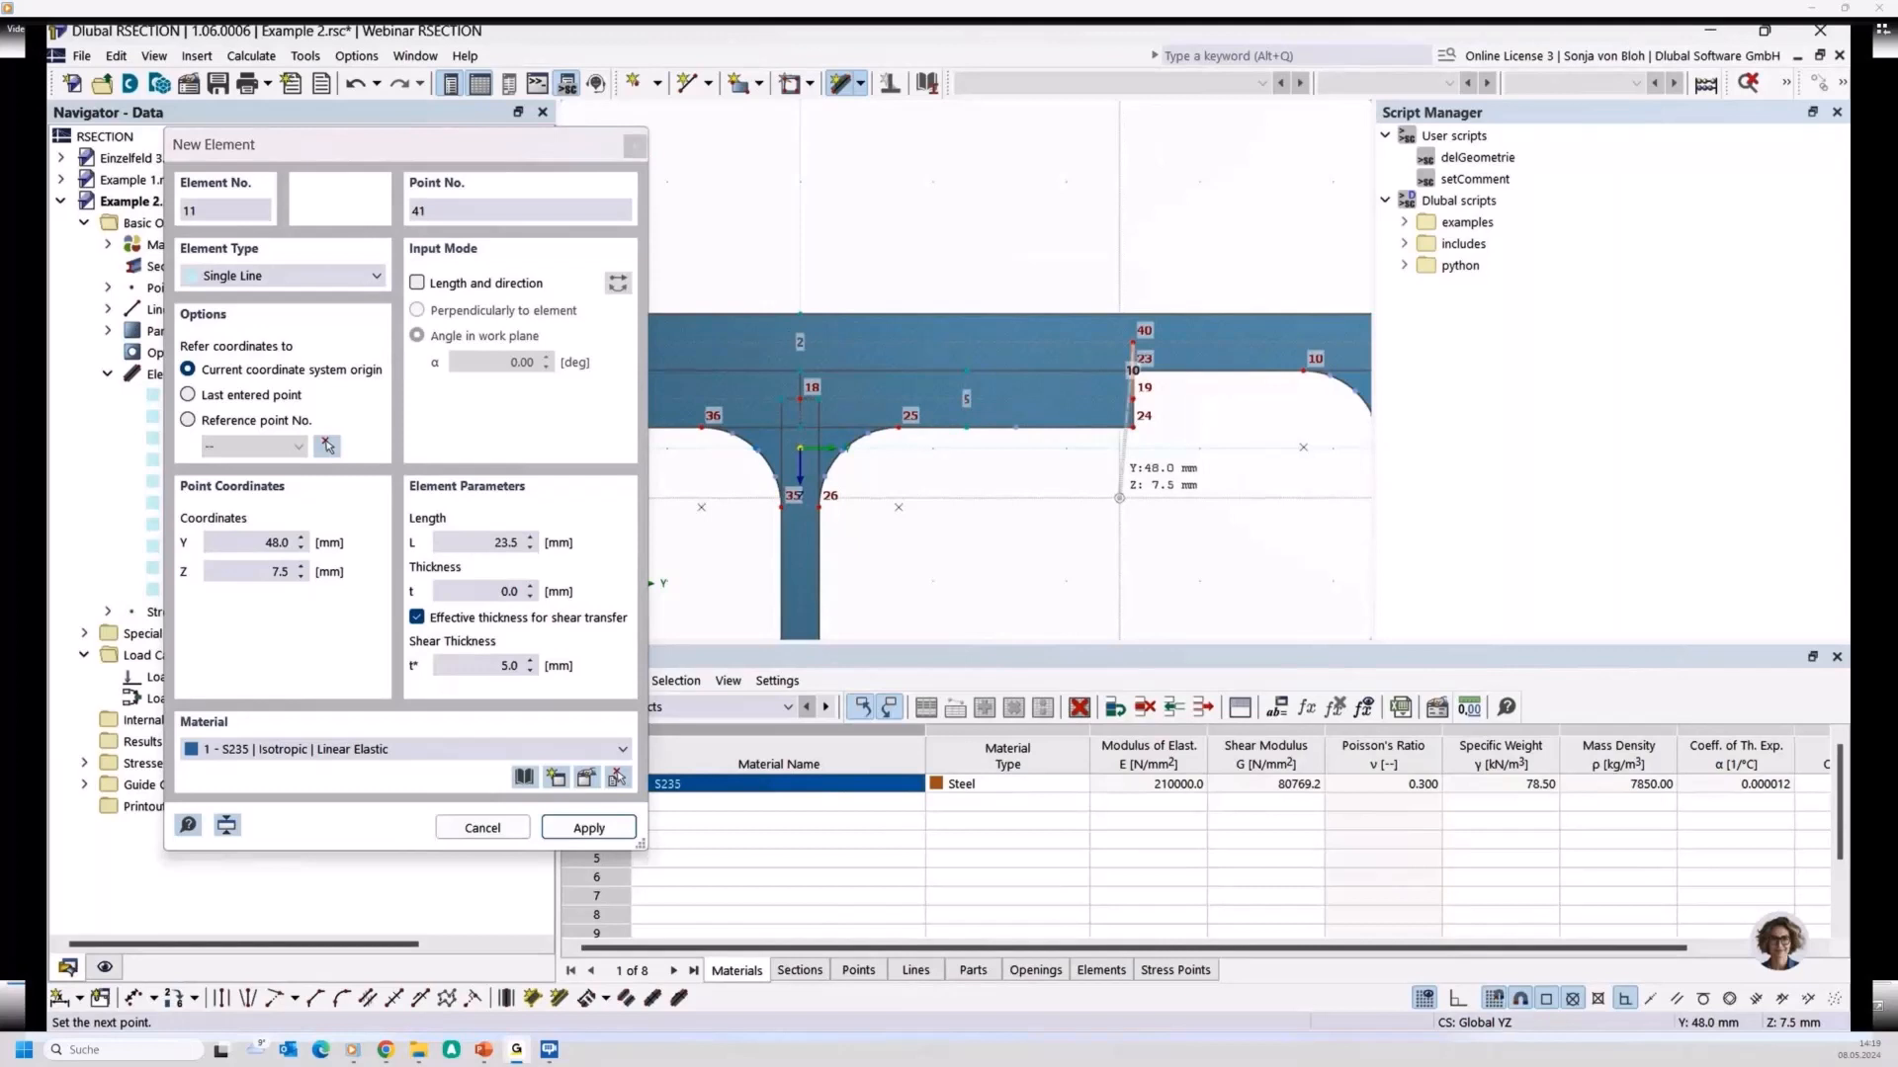
key(Escape)
key(Escape)
scroll(1081, 493, down, 3)
middle_drag(893, 452, 844, 422)
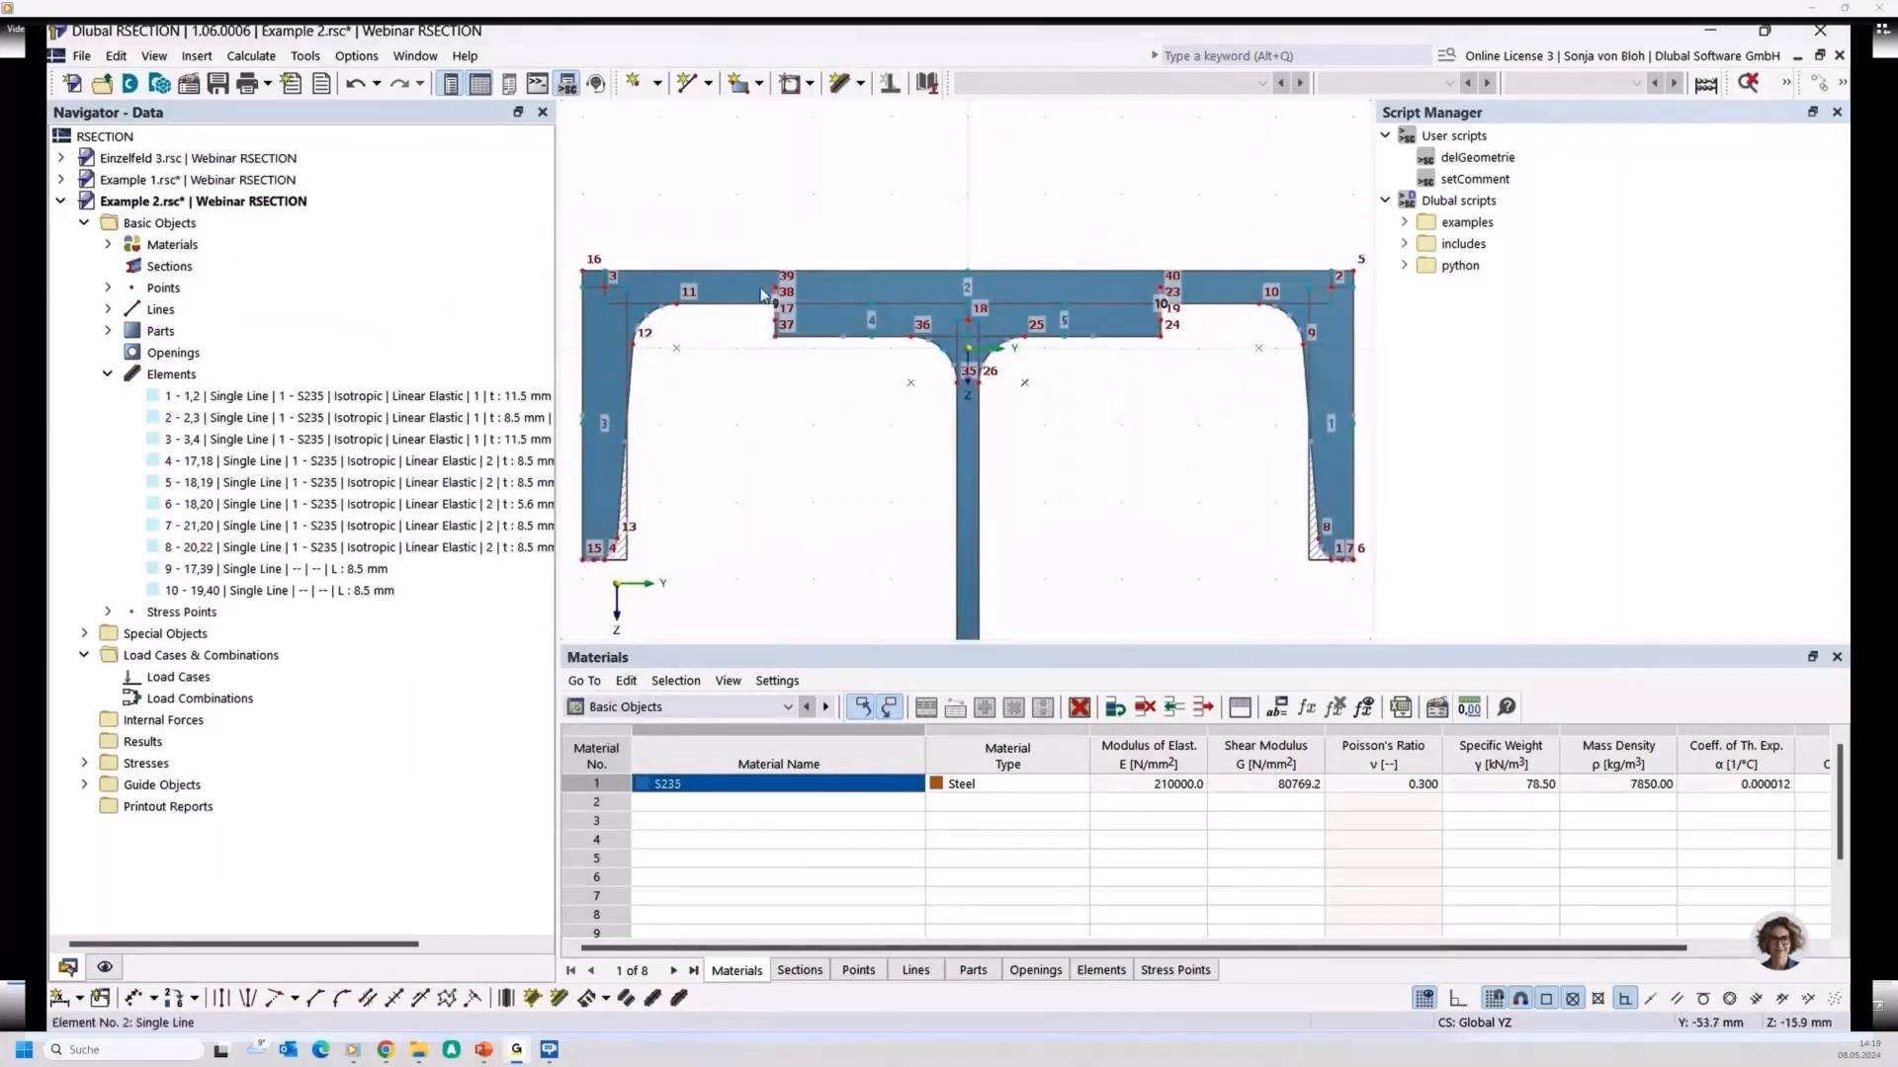
Auto-connect lines and elements at the upper ends of both shear elements to split the channel web at points 39 and 40
mouse_move(761, 294)
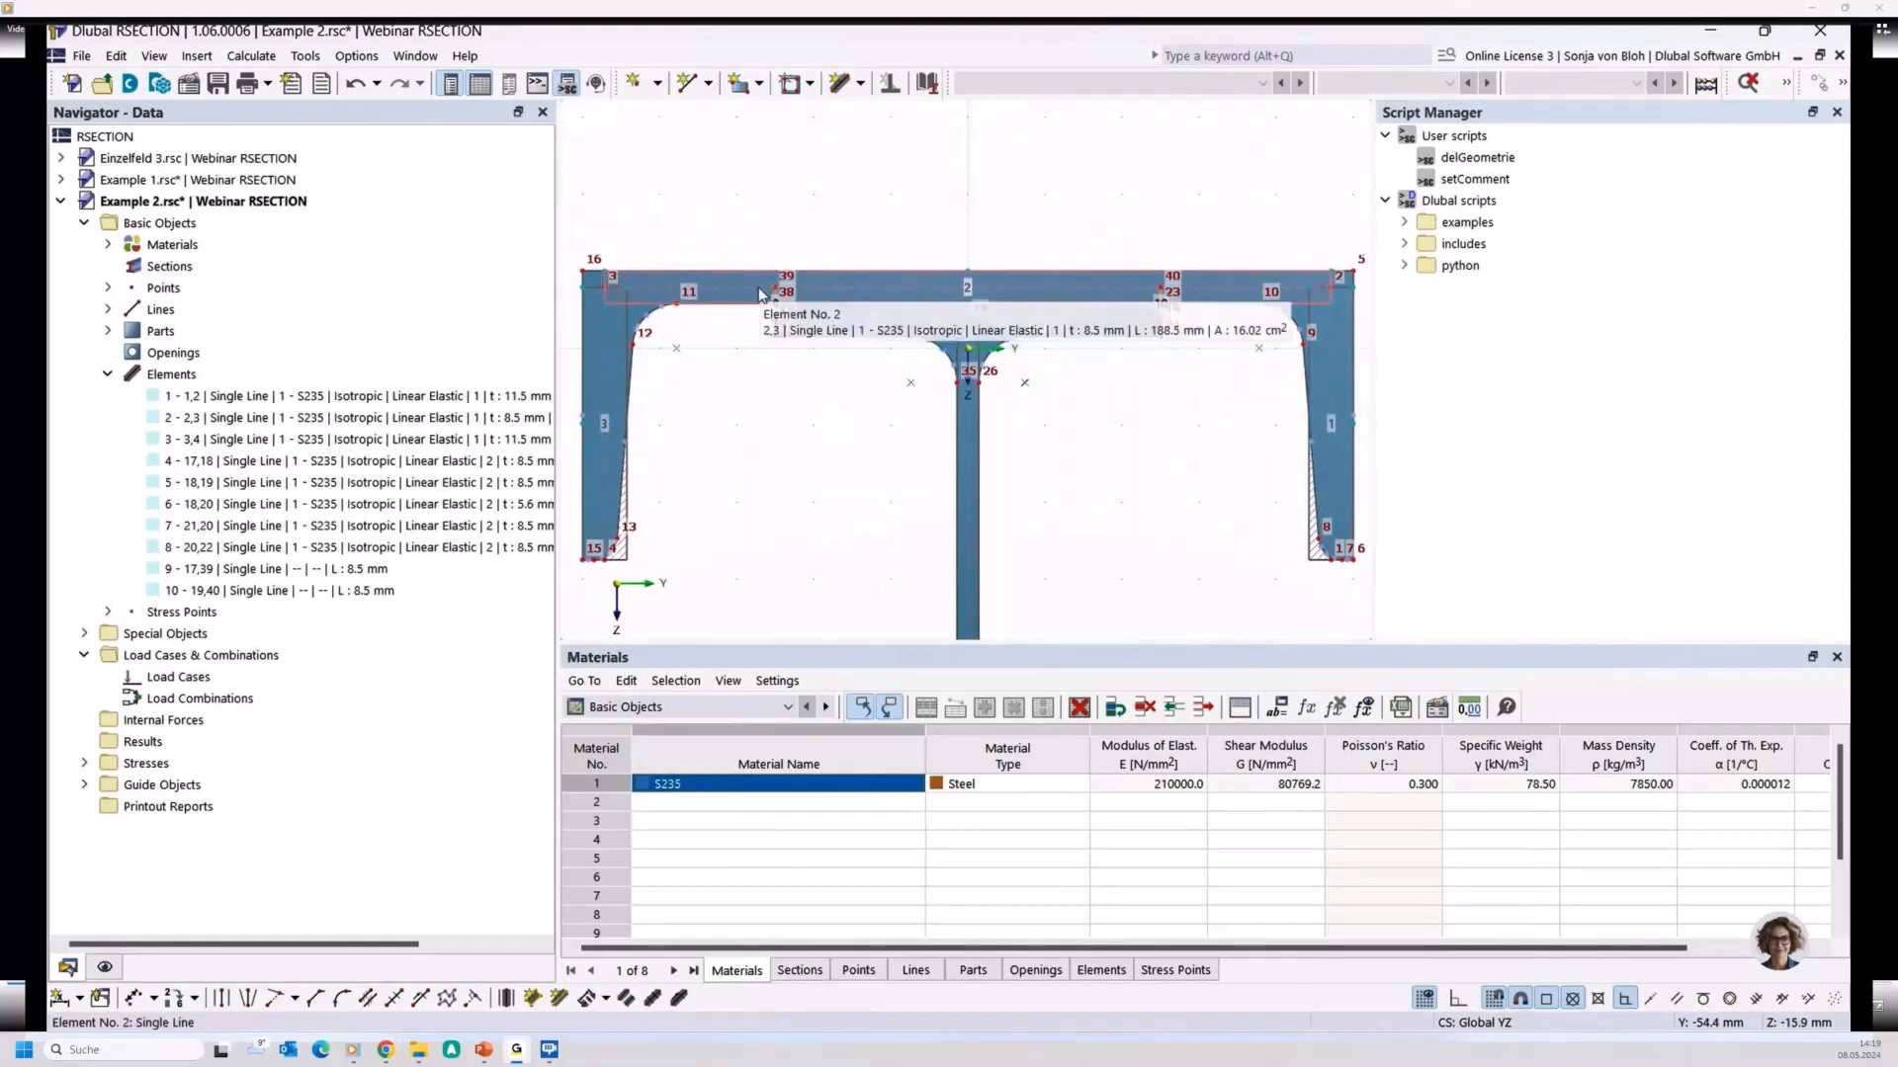
right_click(721, 396)
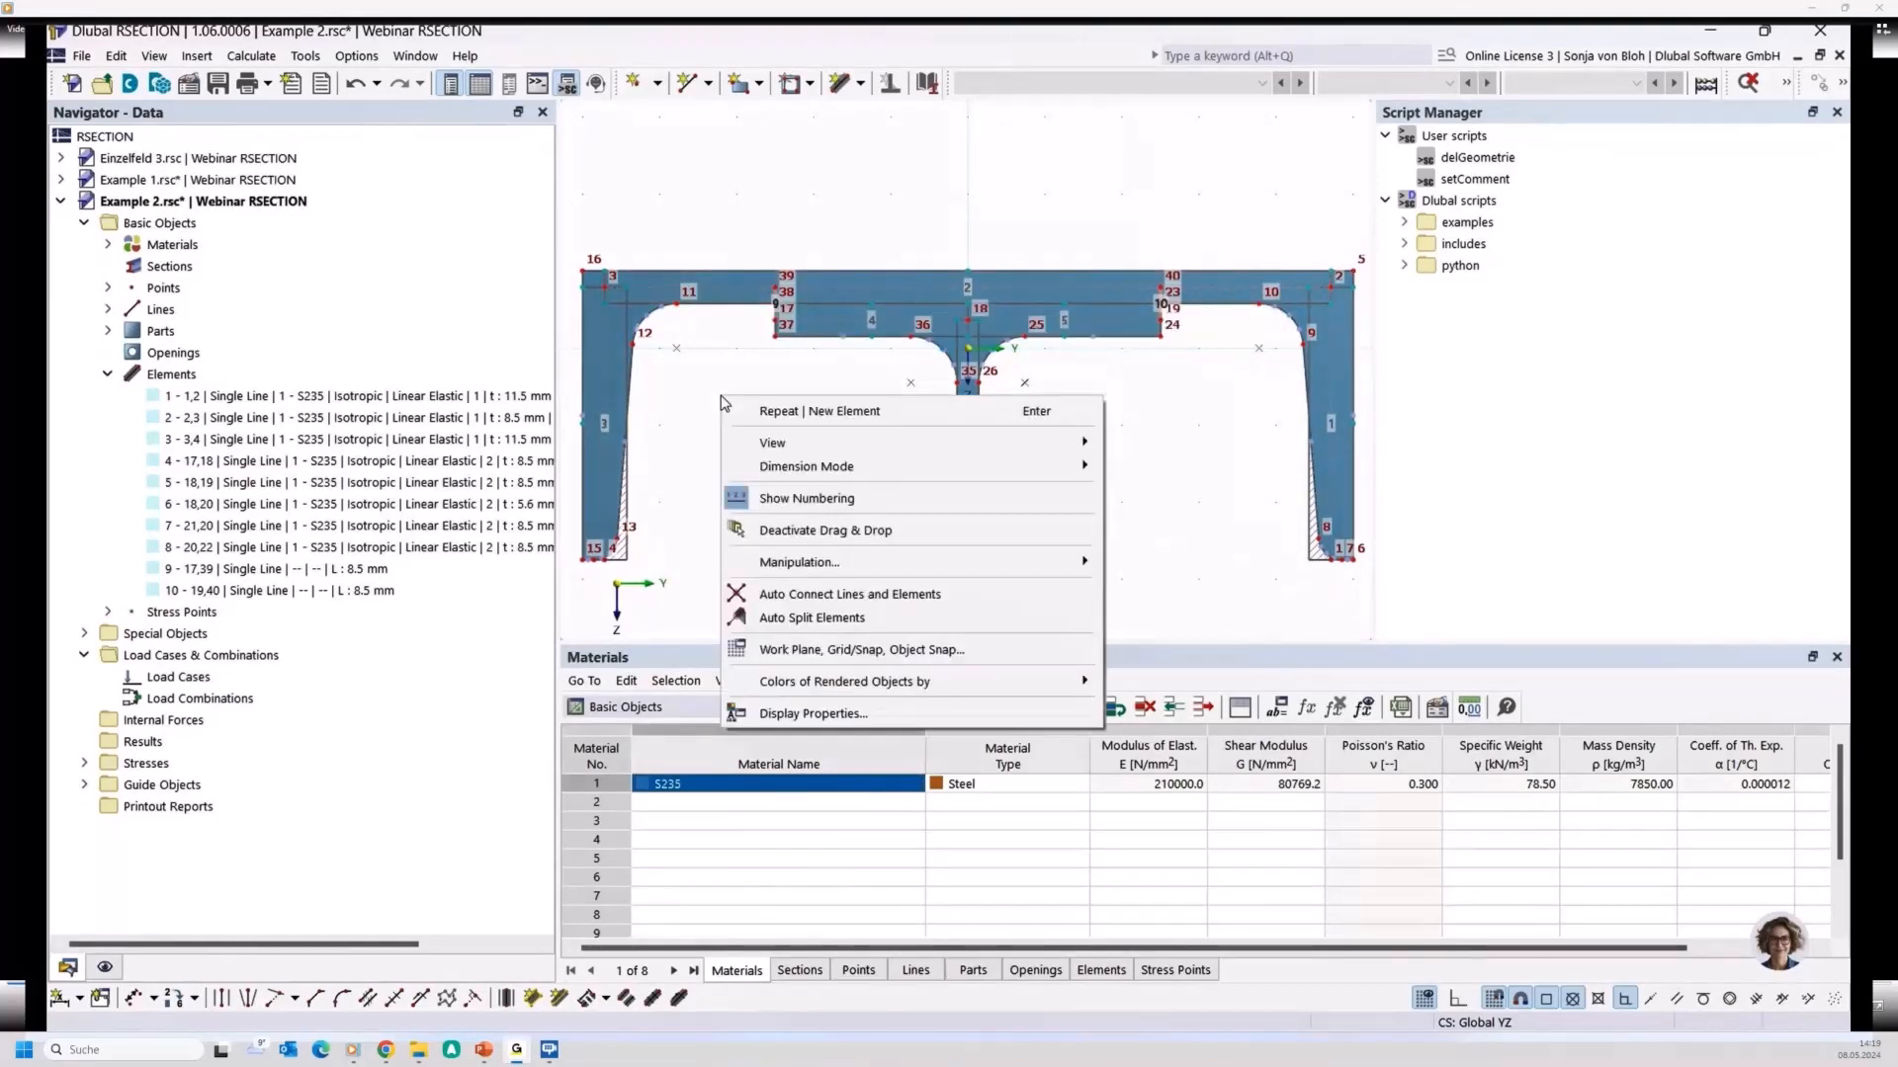
click(859, 596)
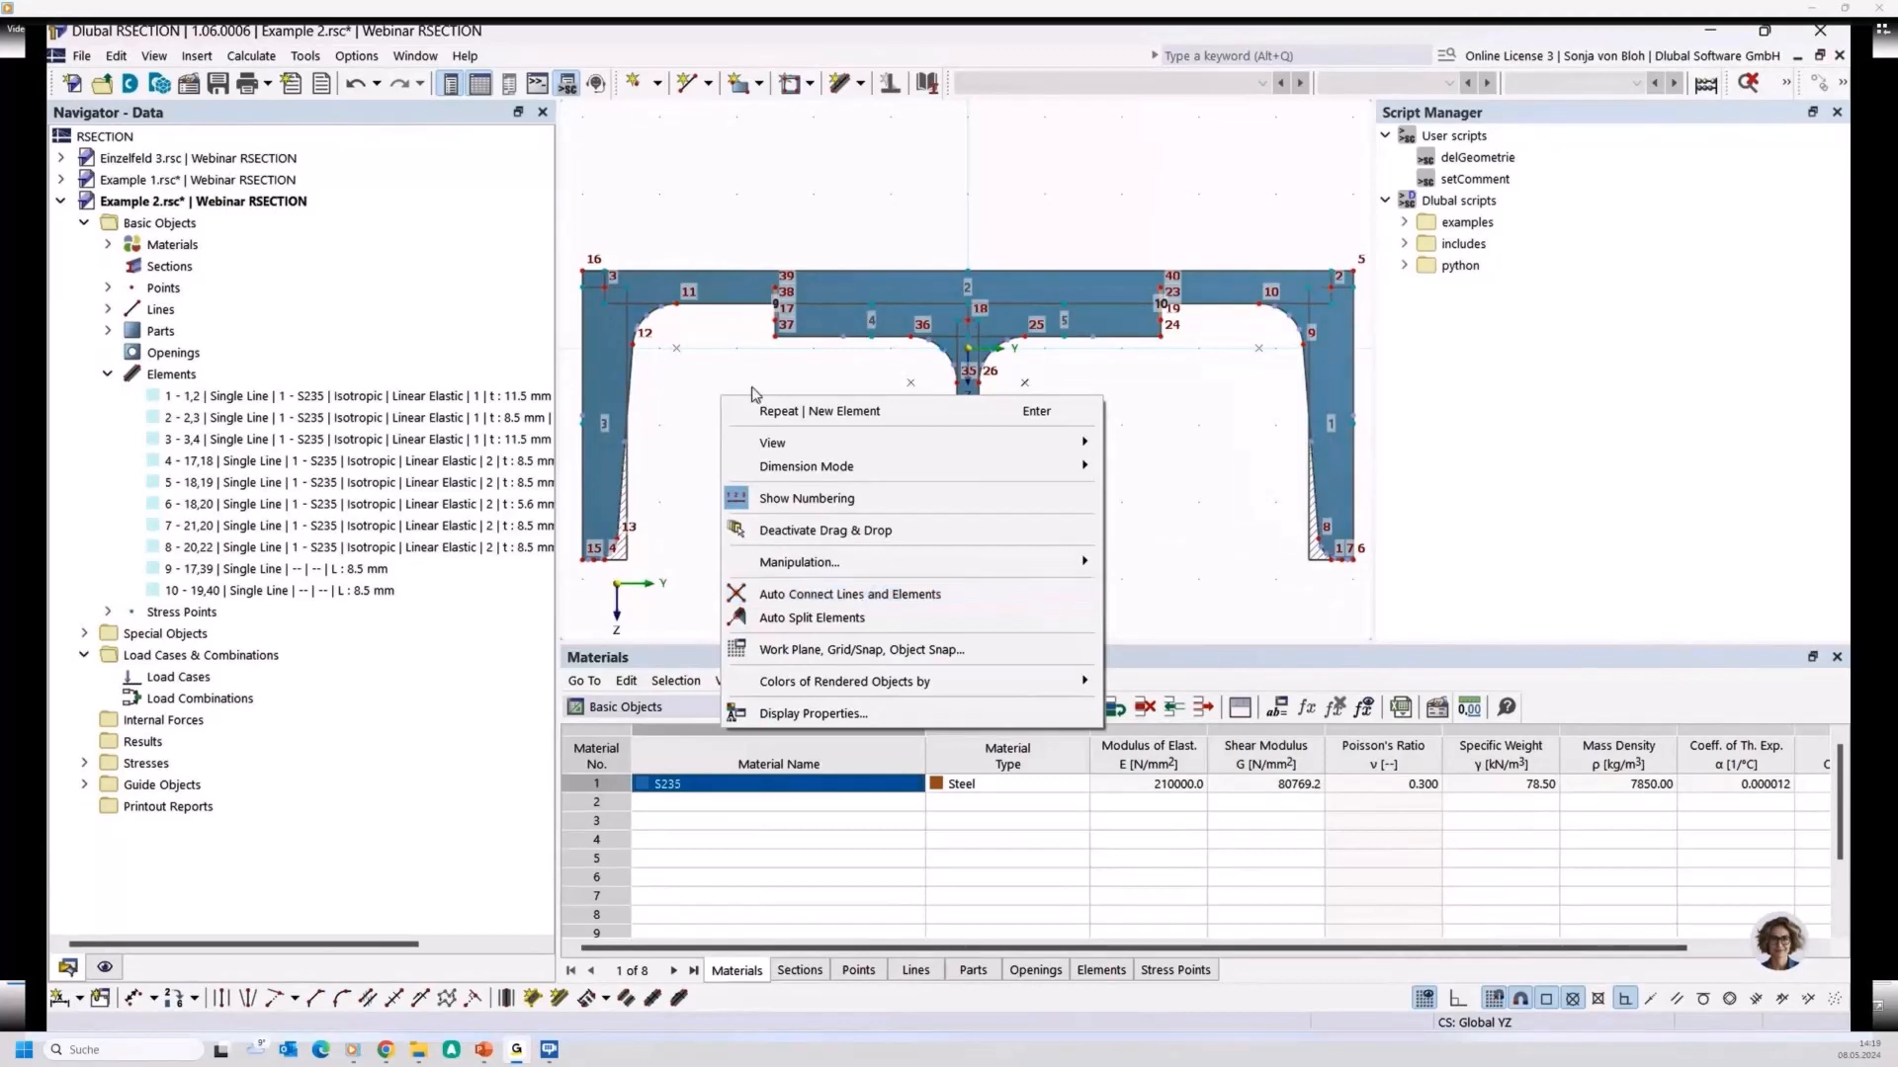
click(1841, 84)
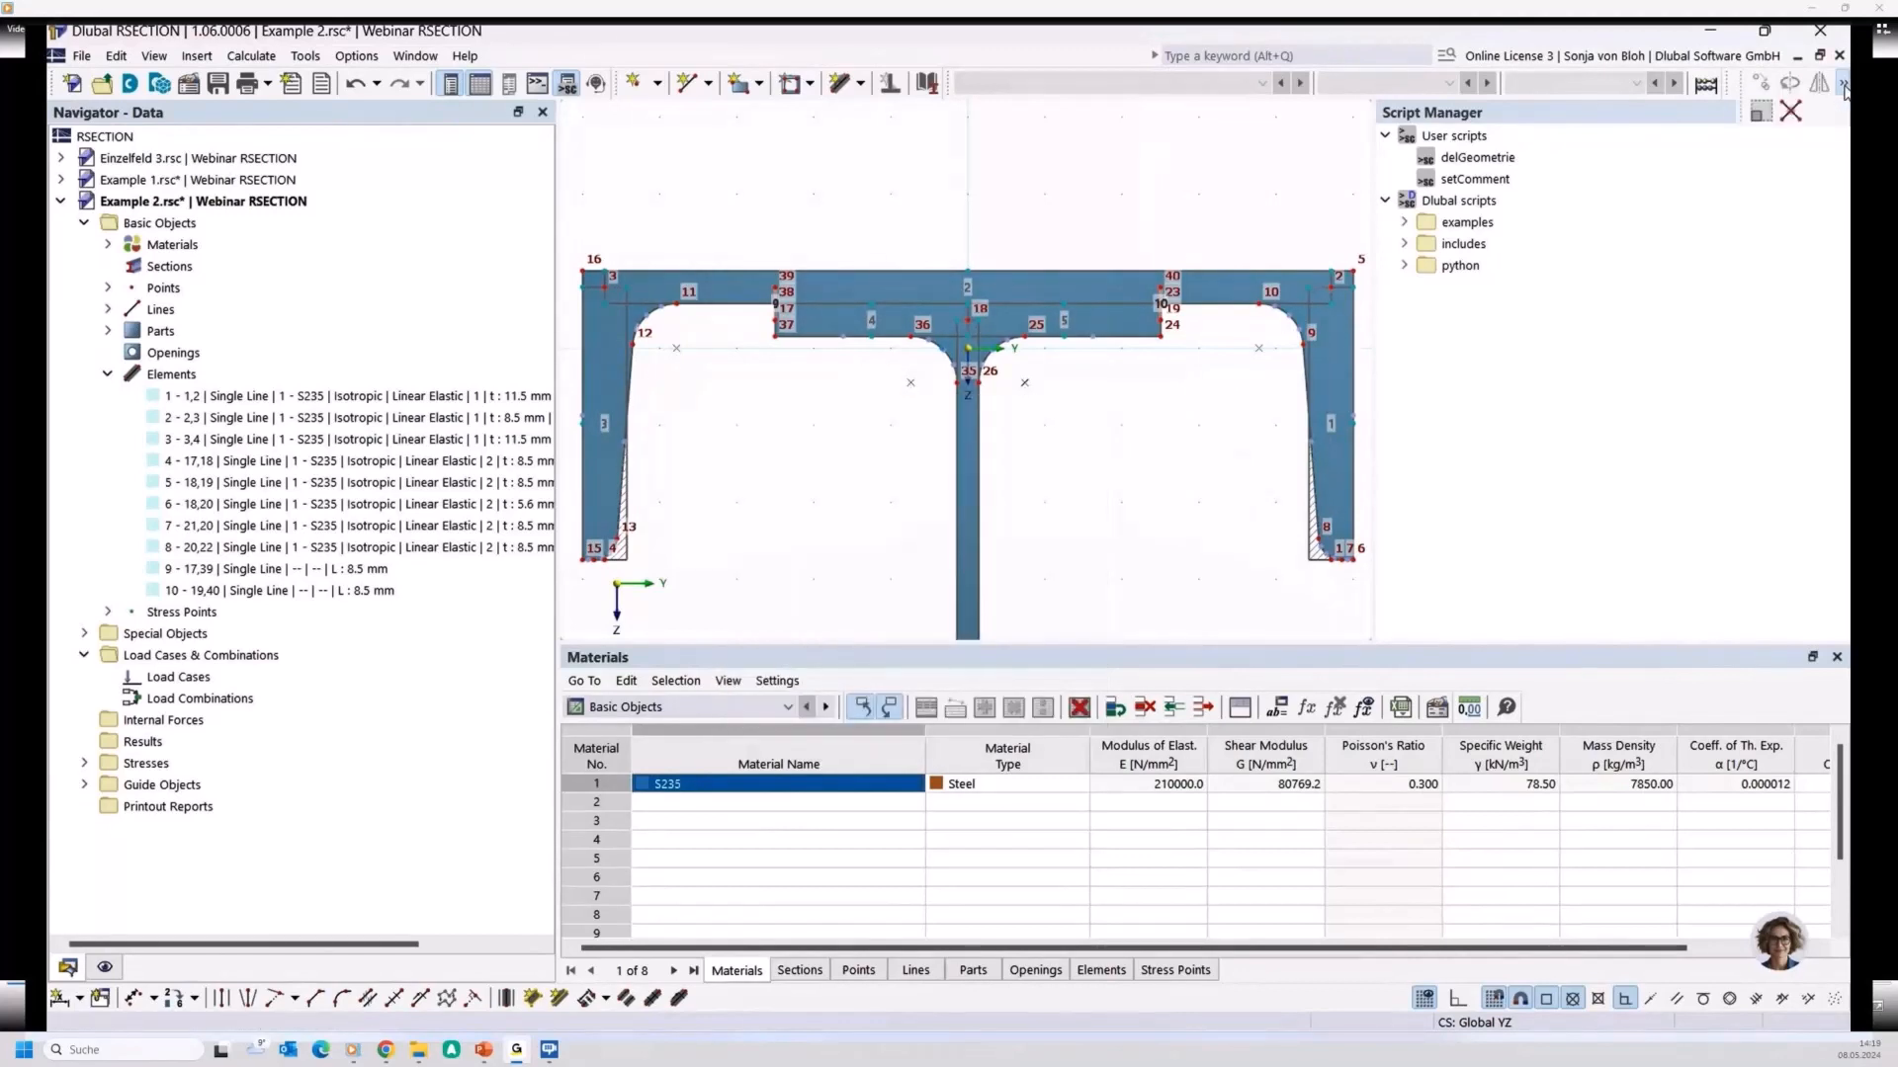
click(1792, 111)
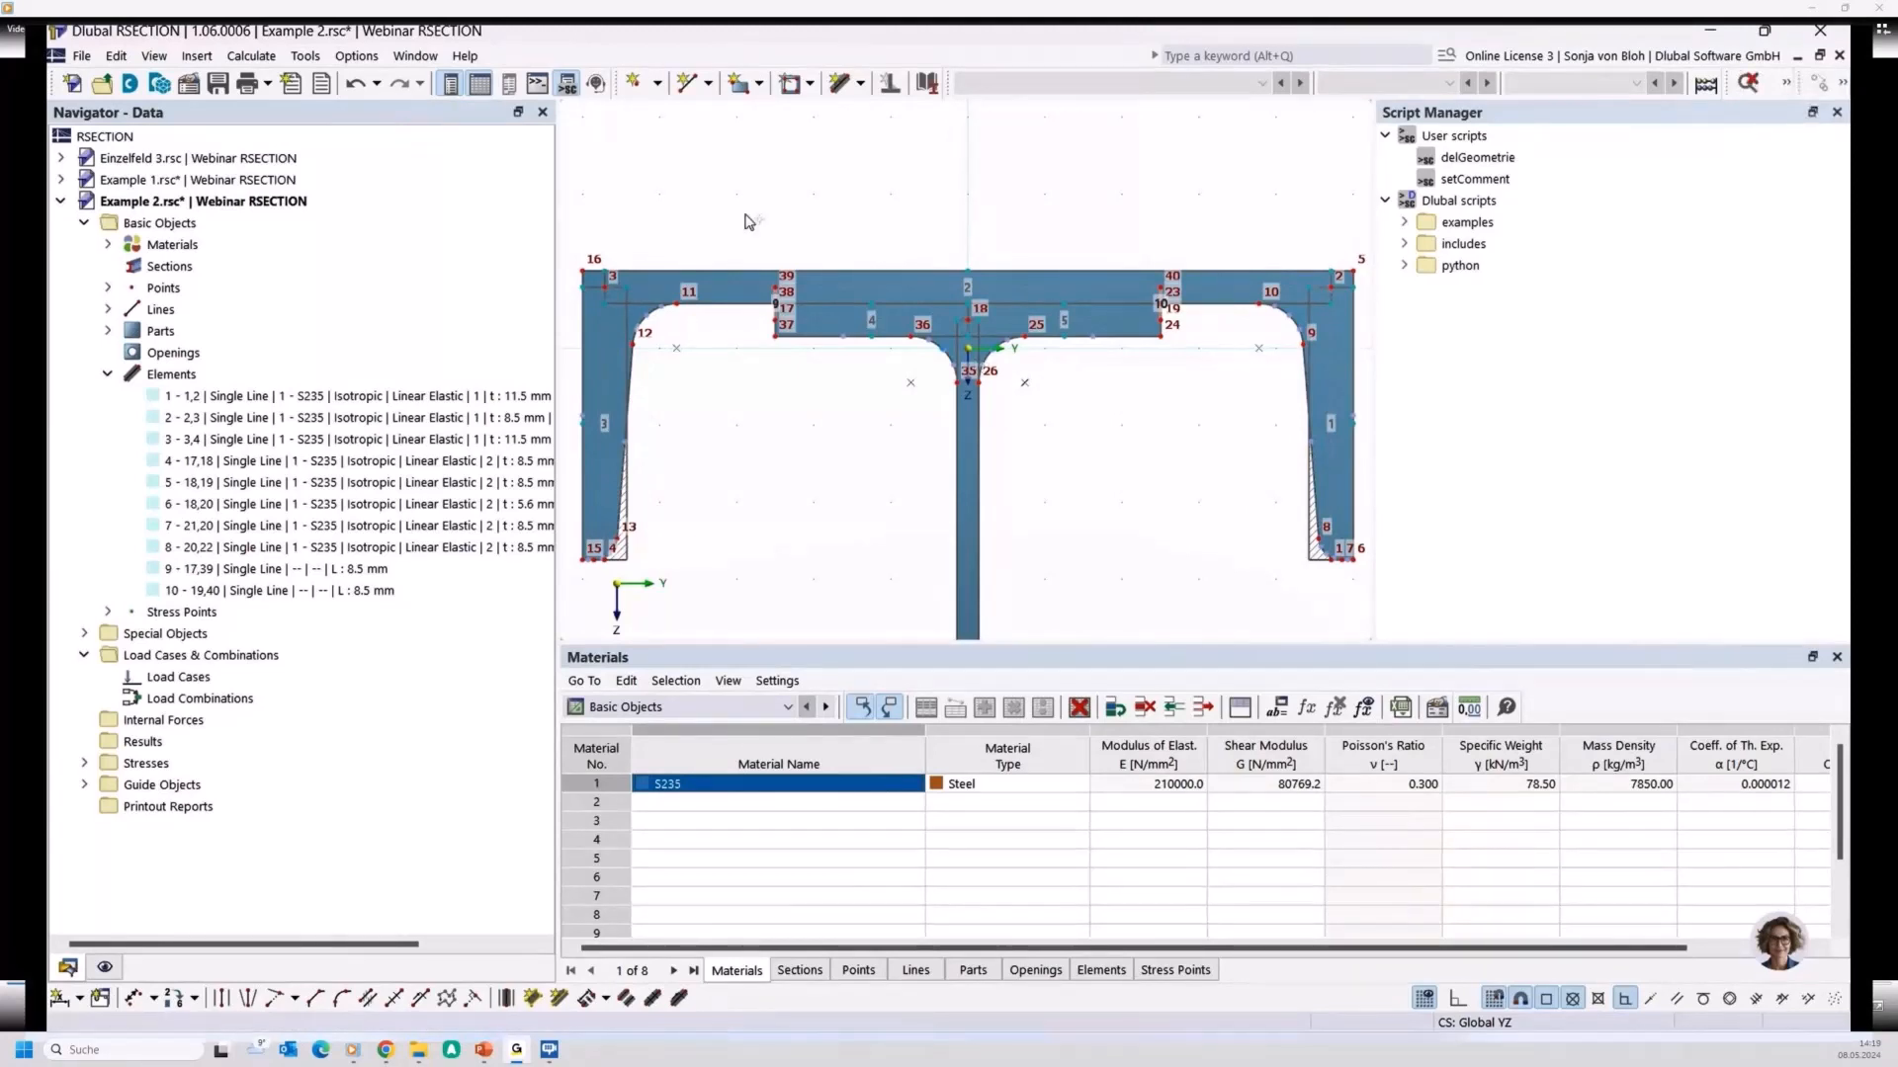
drag(724, 205, 801, 296)
drag(1122, 218, 1222, 393)
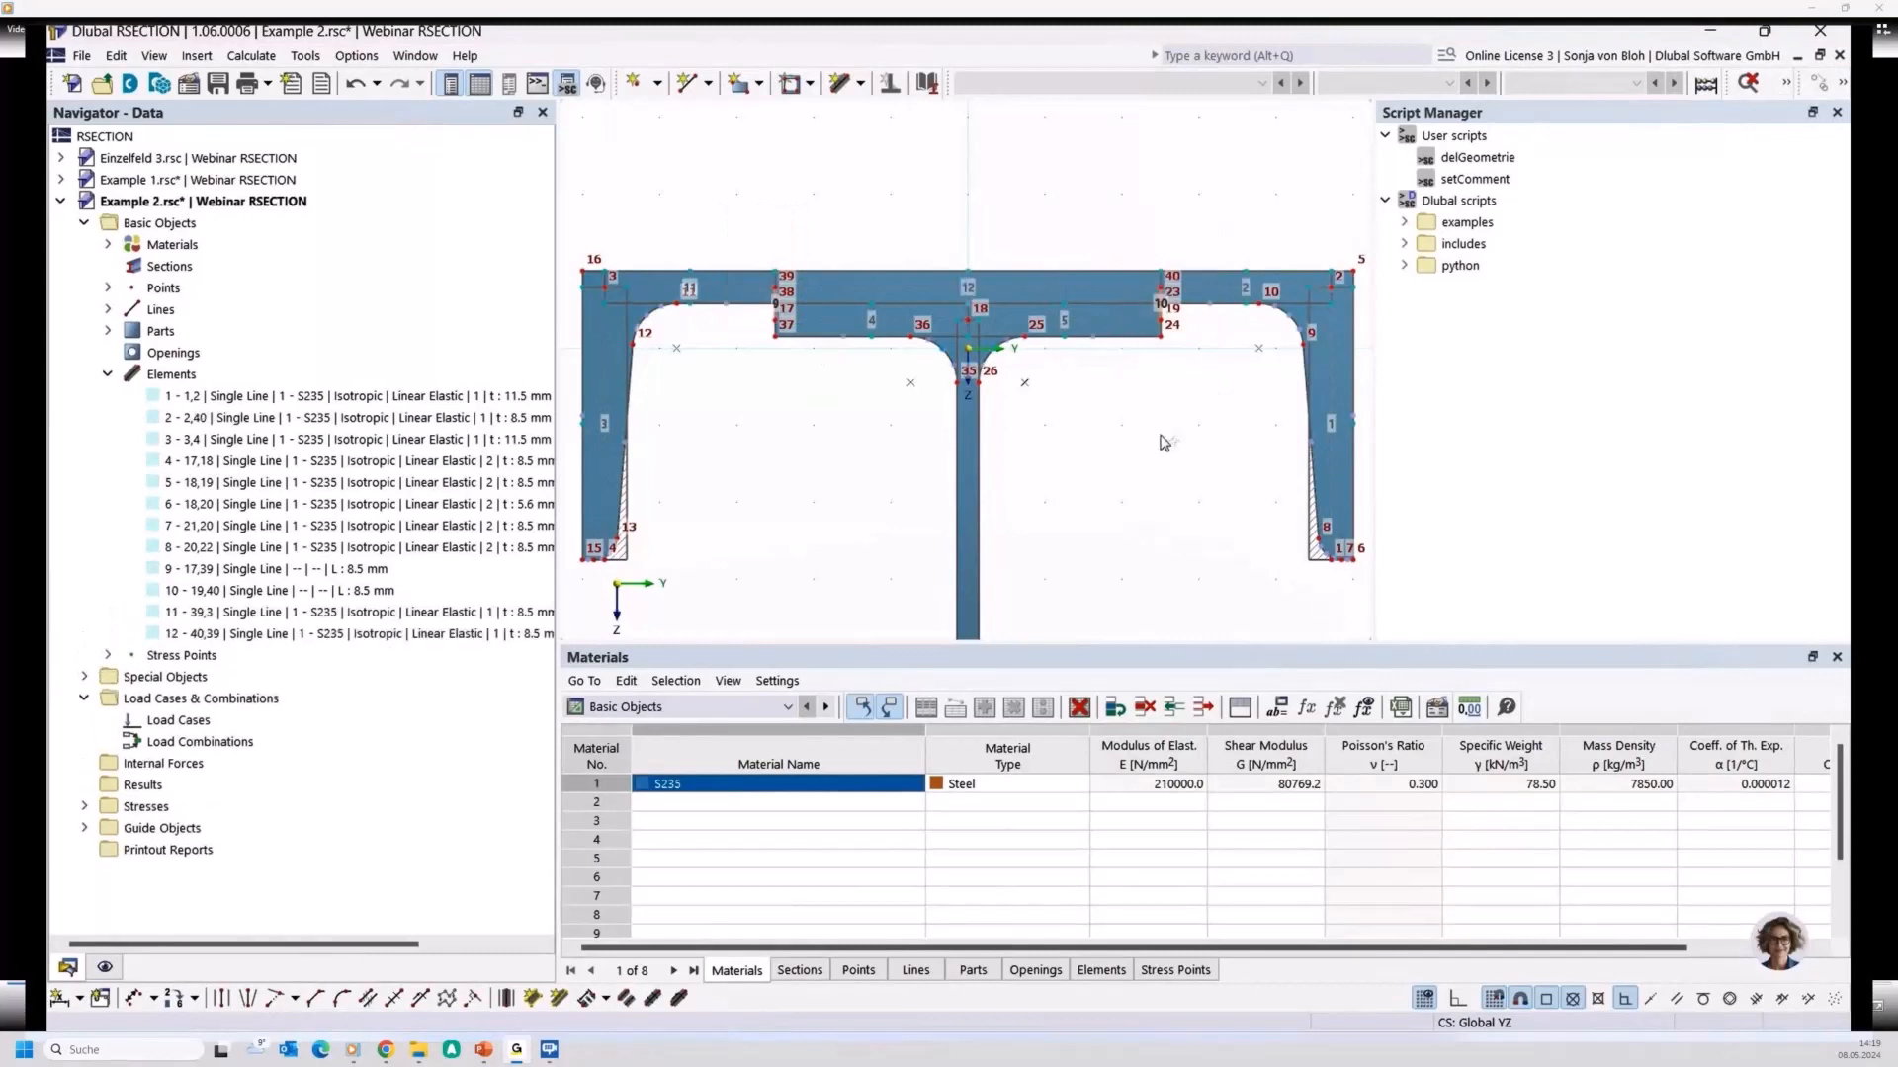
scroll(758, 338, up, 2)
scroll(761, 271, up, 1)
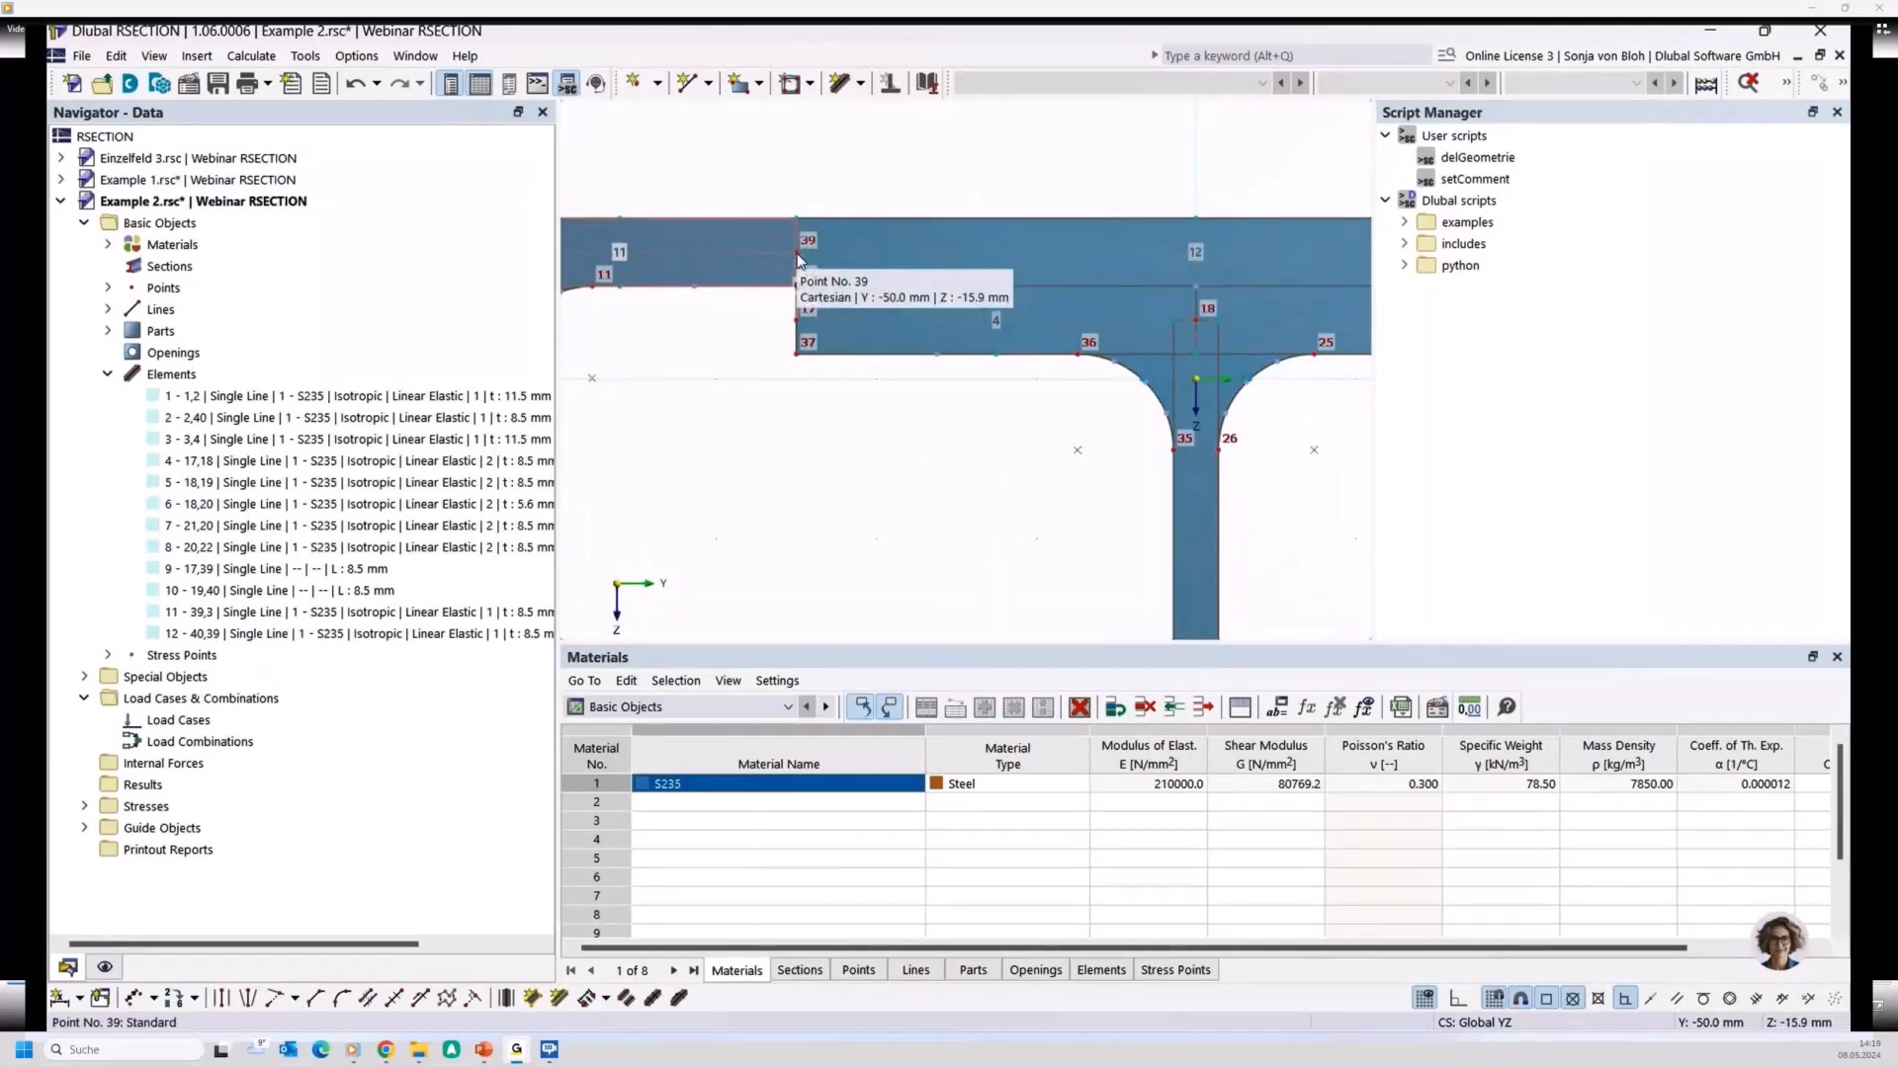
scroll(799, 259, down, 1)
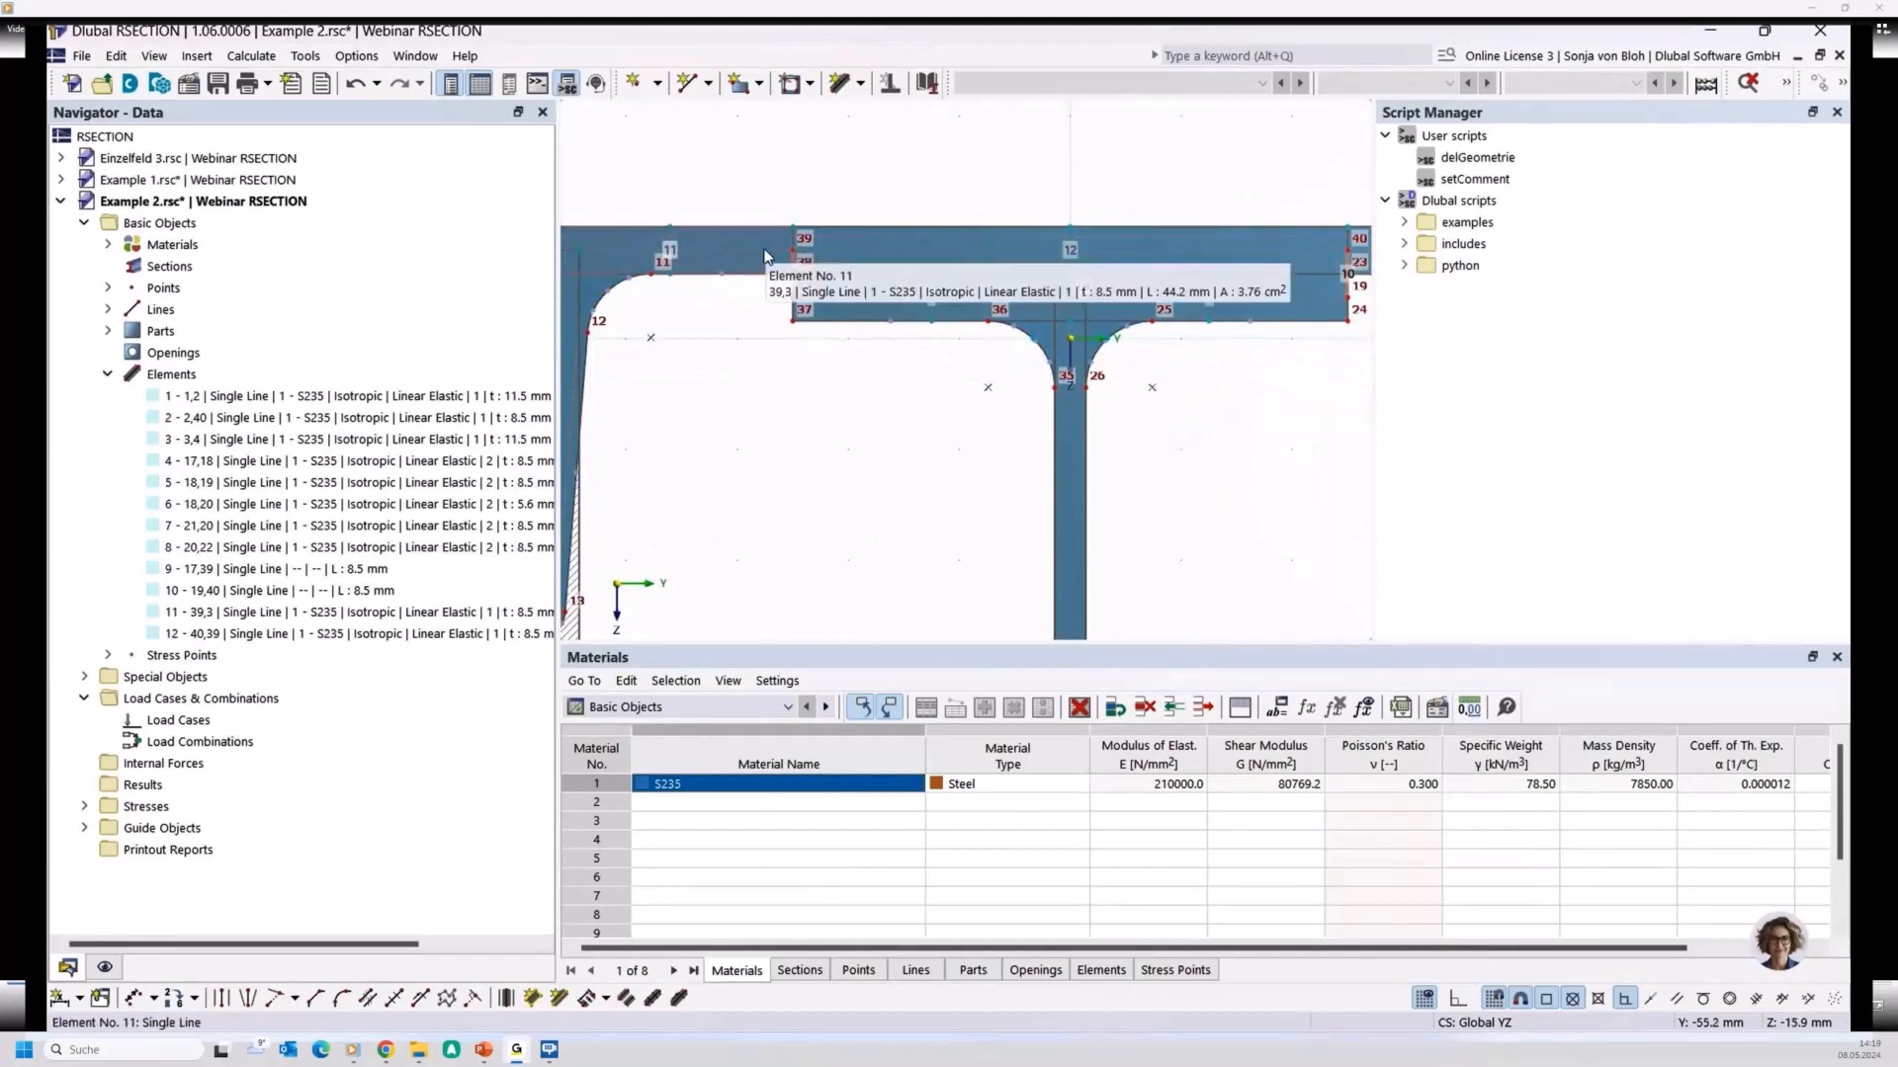
scroll(751, 259, down, 1)
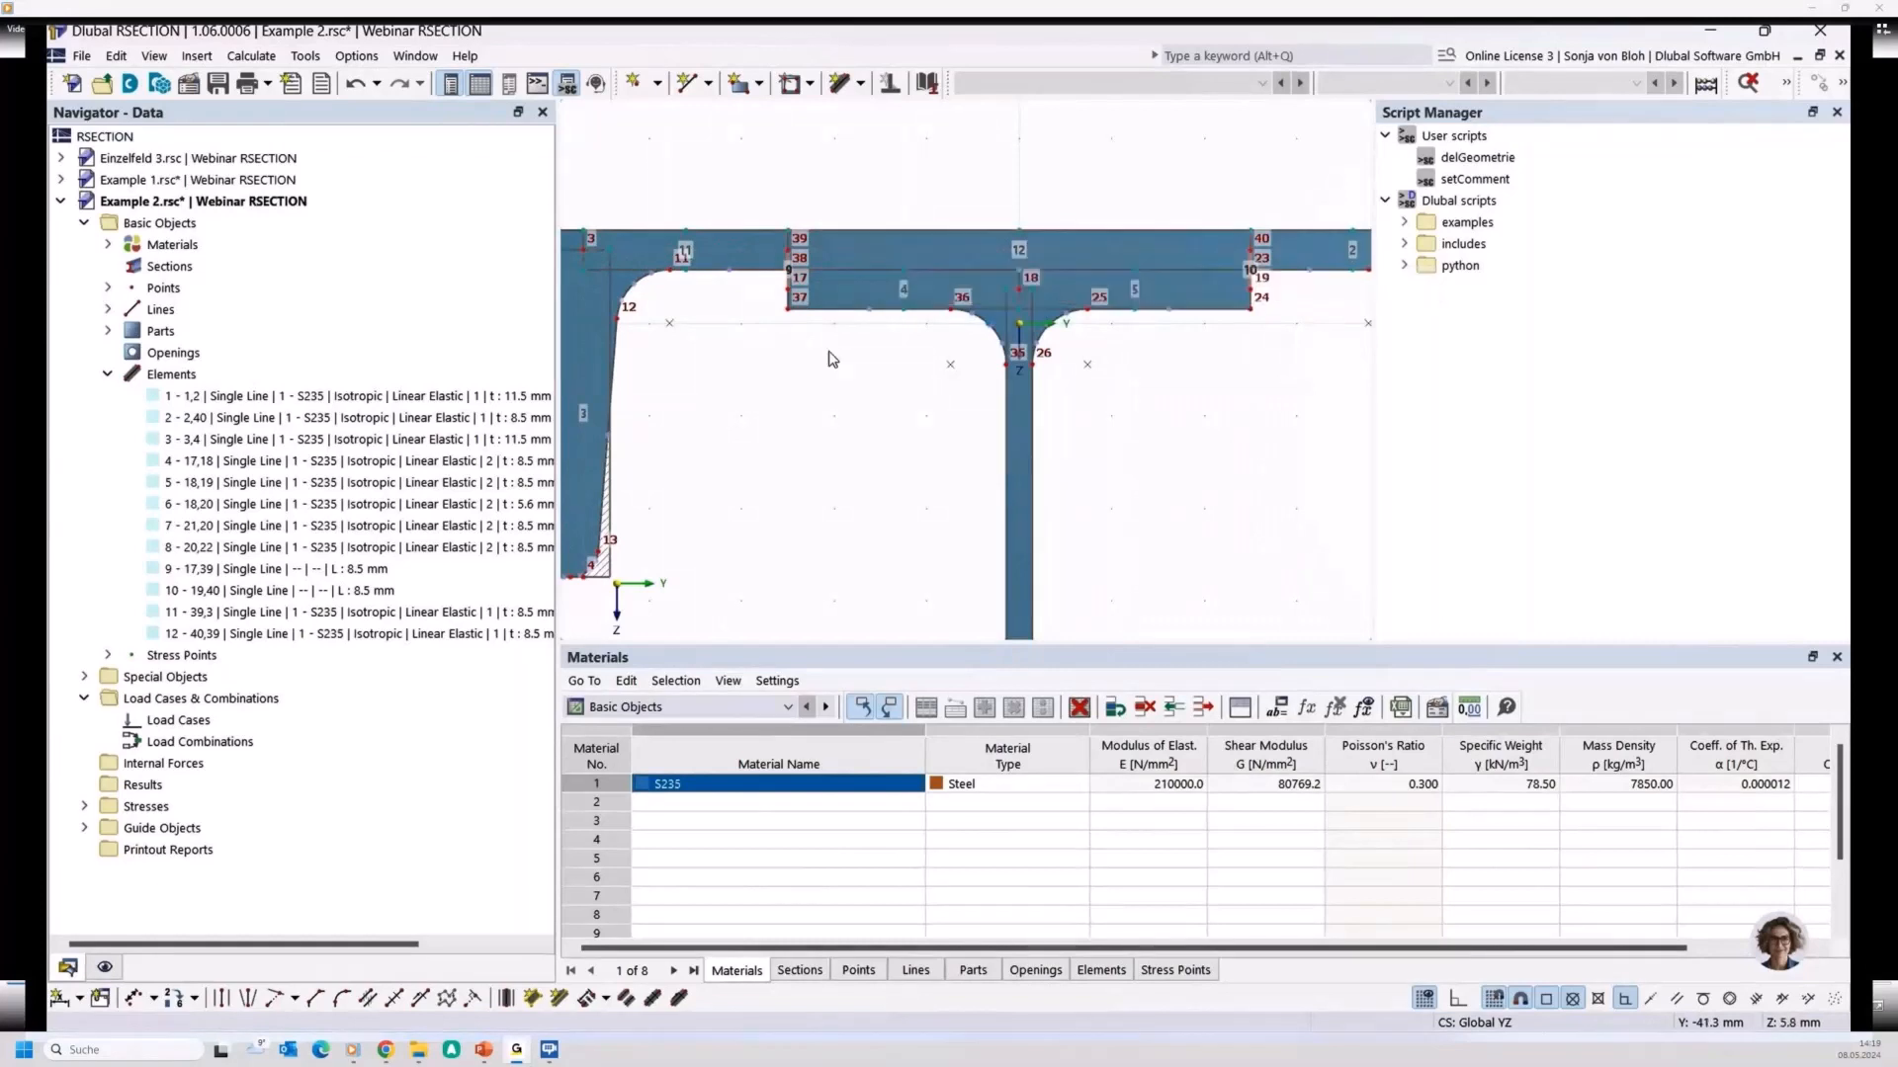
scroll(831, 359, down, 2)
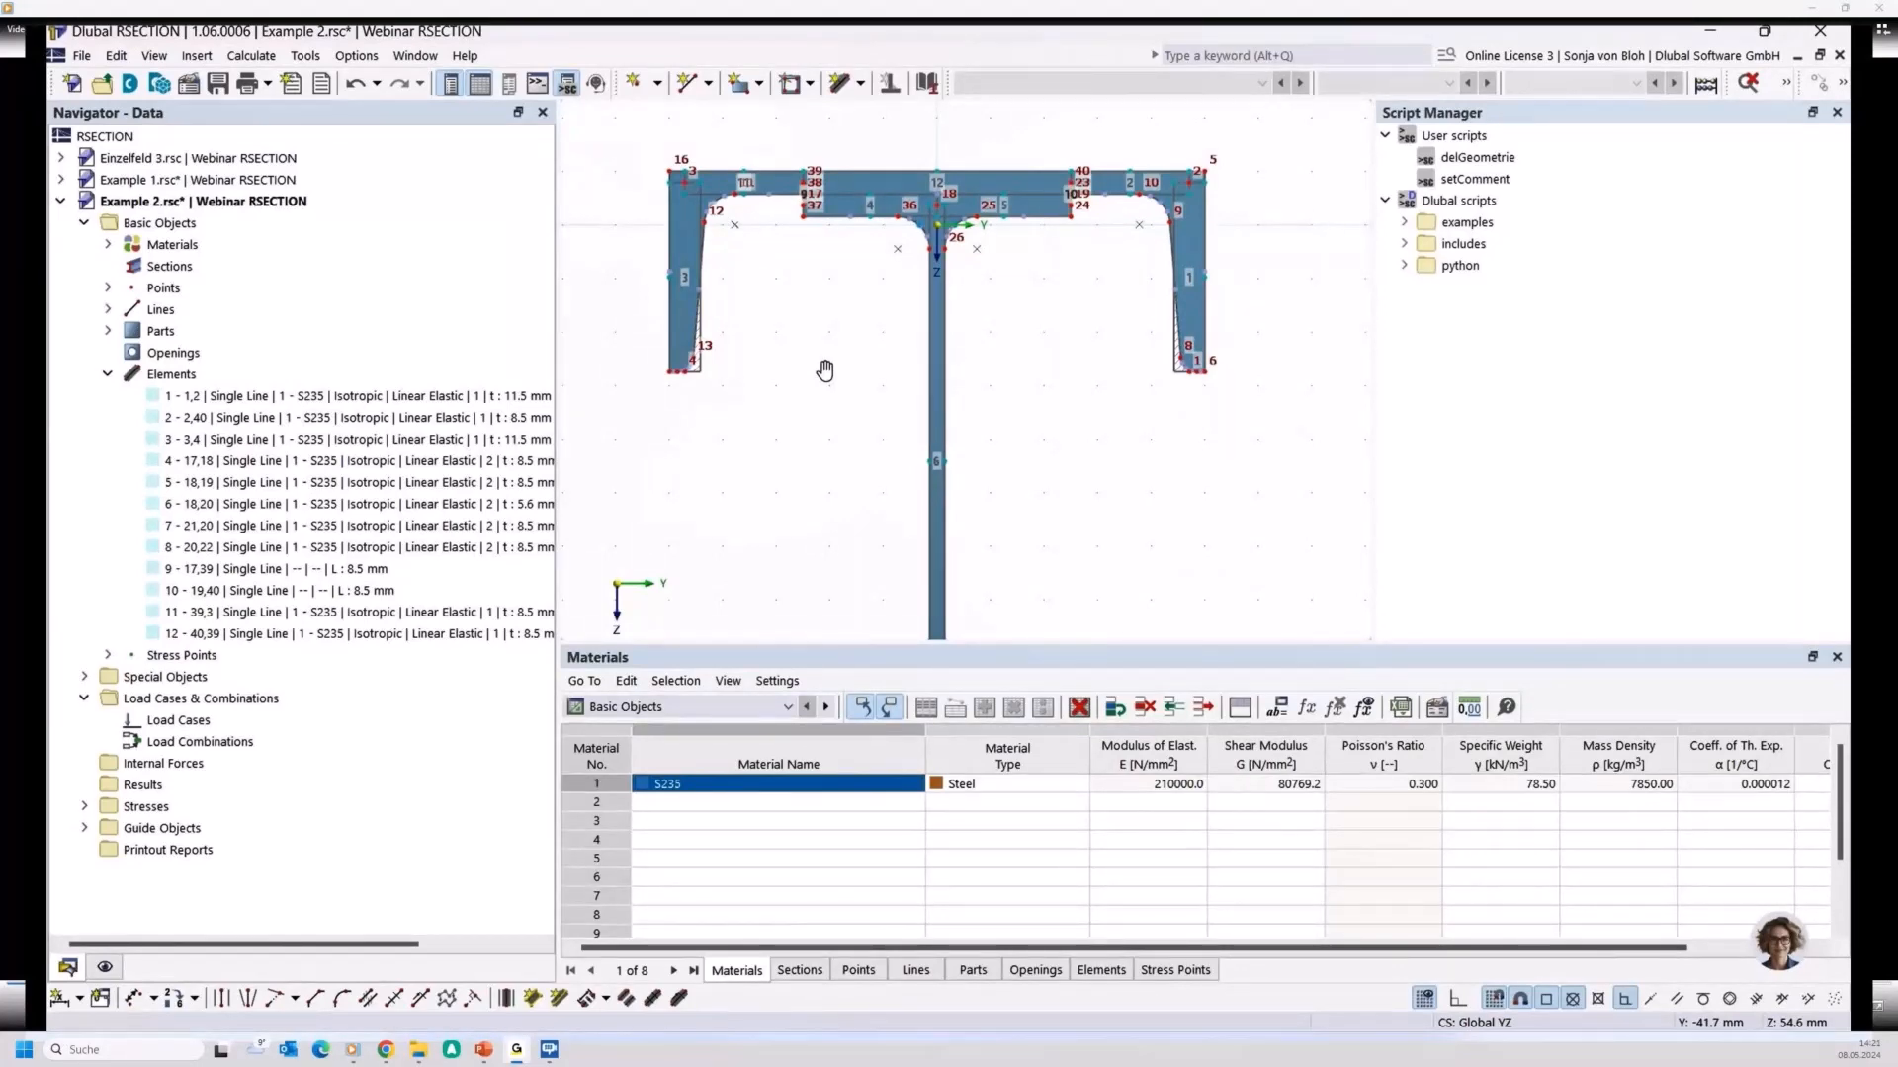
Create a model named Example 3 with Thin-Walled Analysis and the Effective / Steel / Aluminum section add-on for EN 1993-1-1 and EN 1993-1-5
click(73, 84)
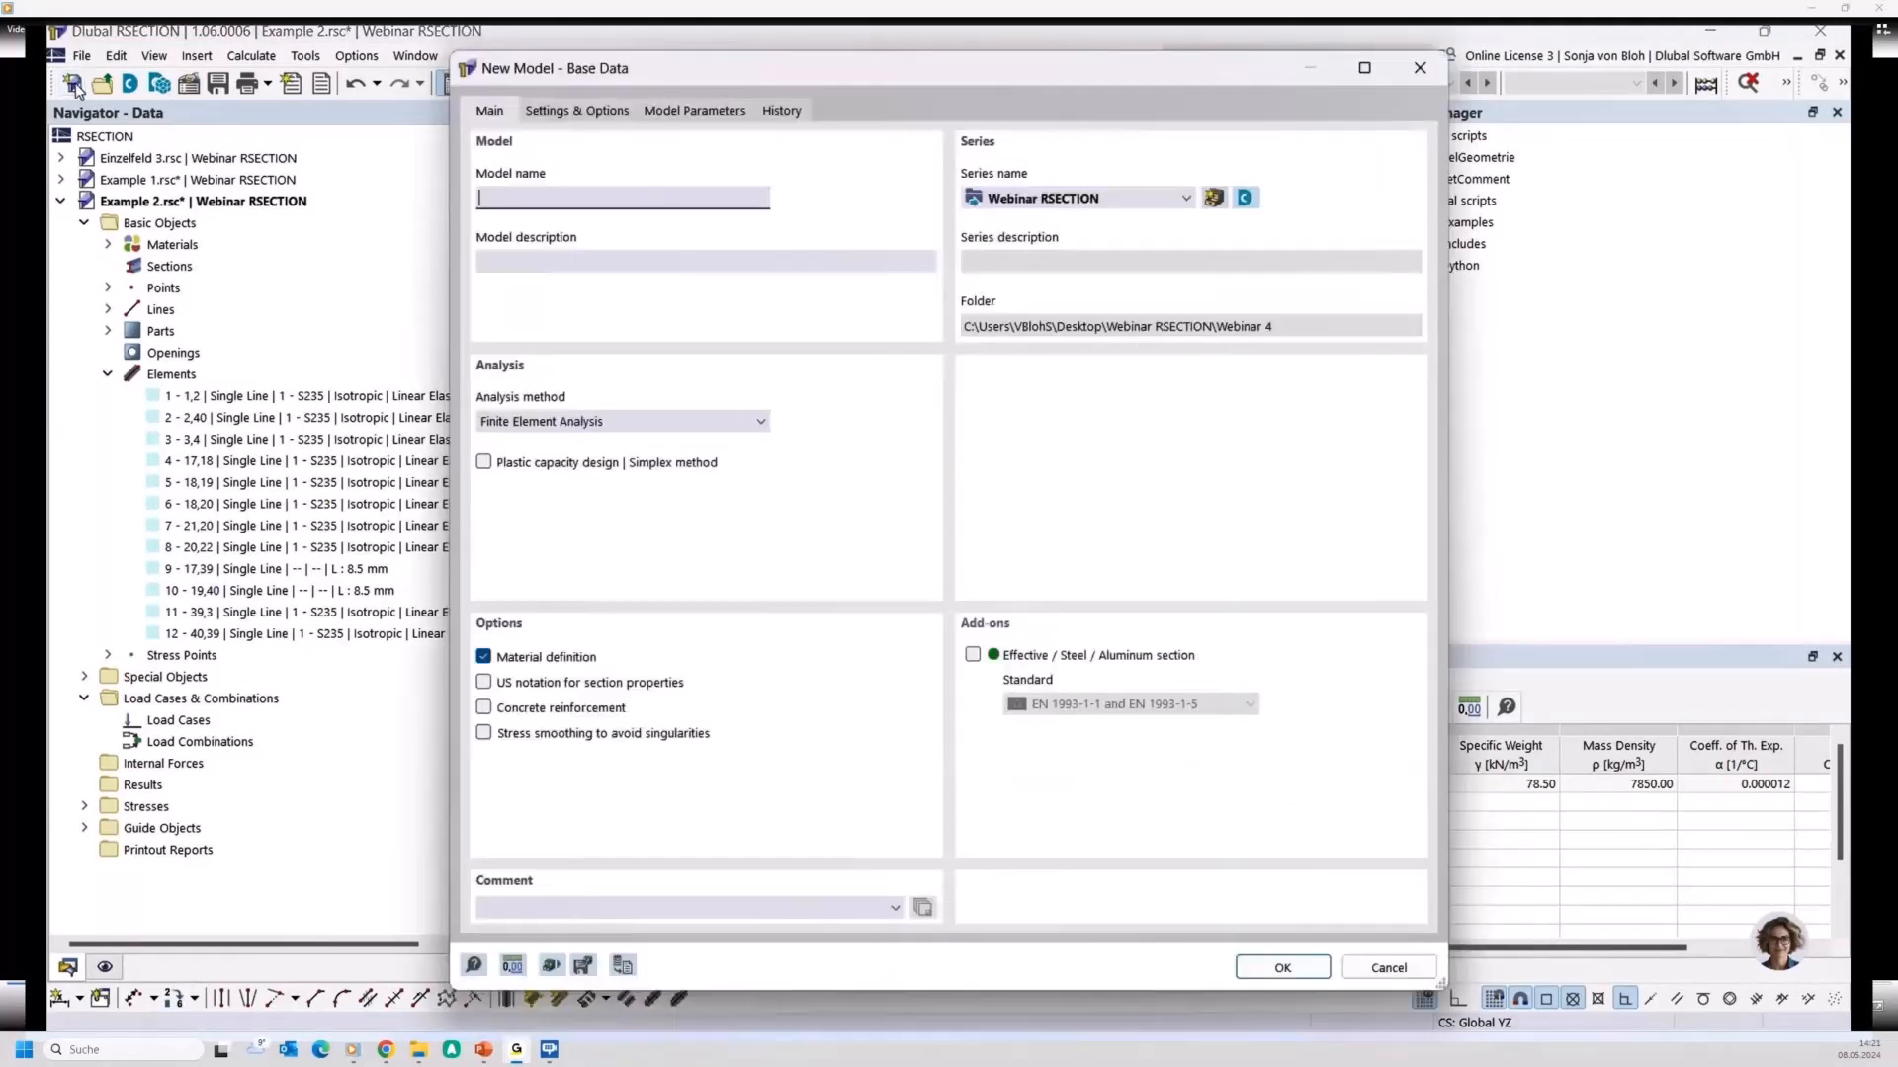
text(Example 3)
click(606, 422)
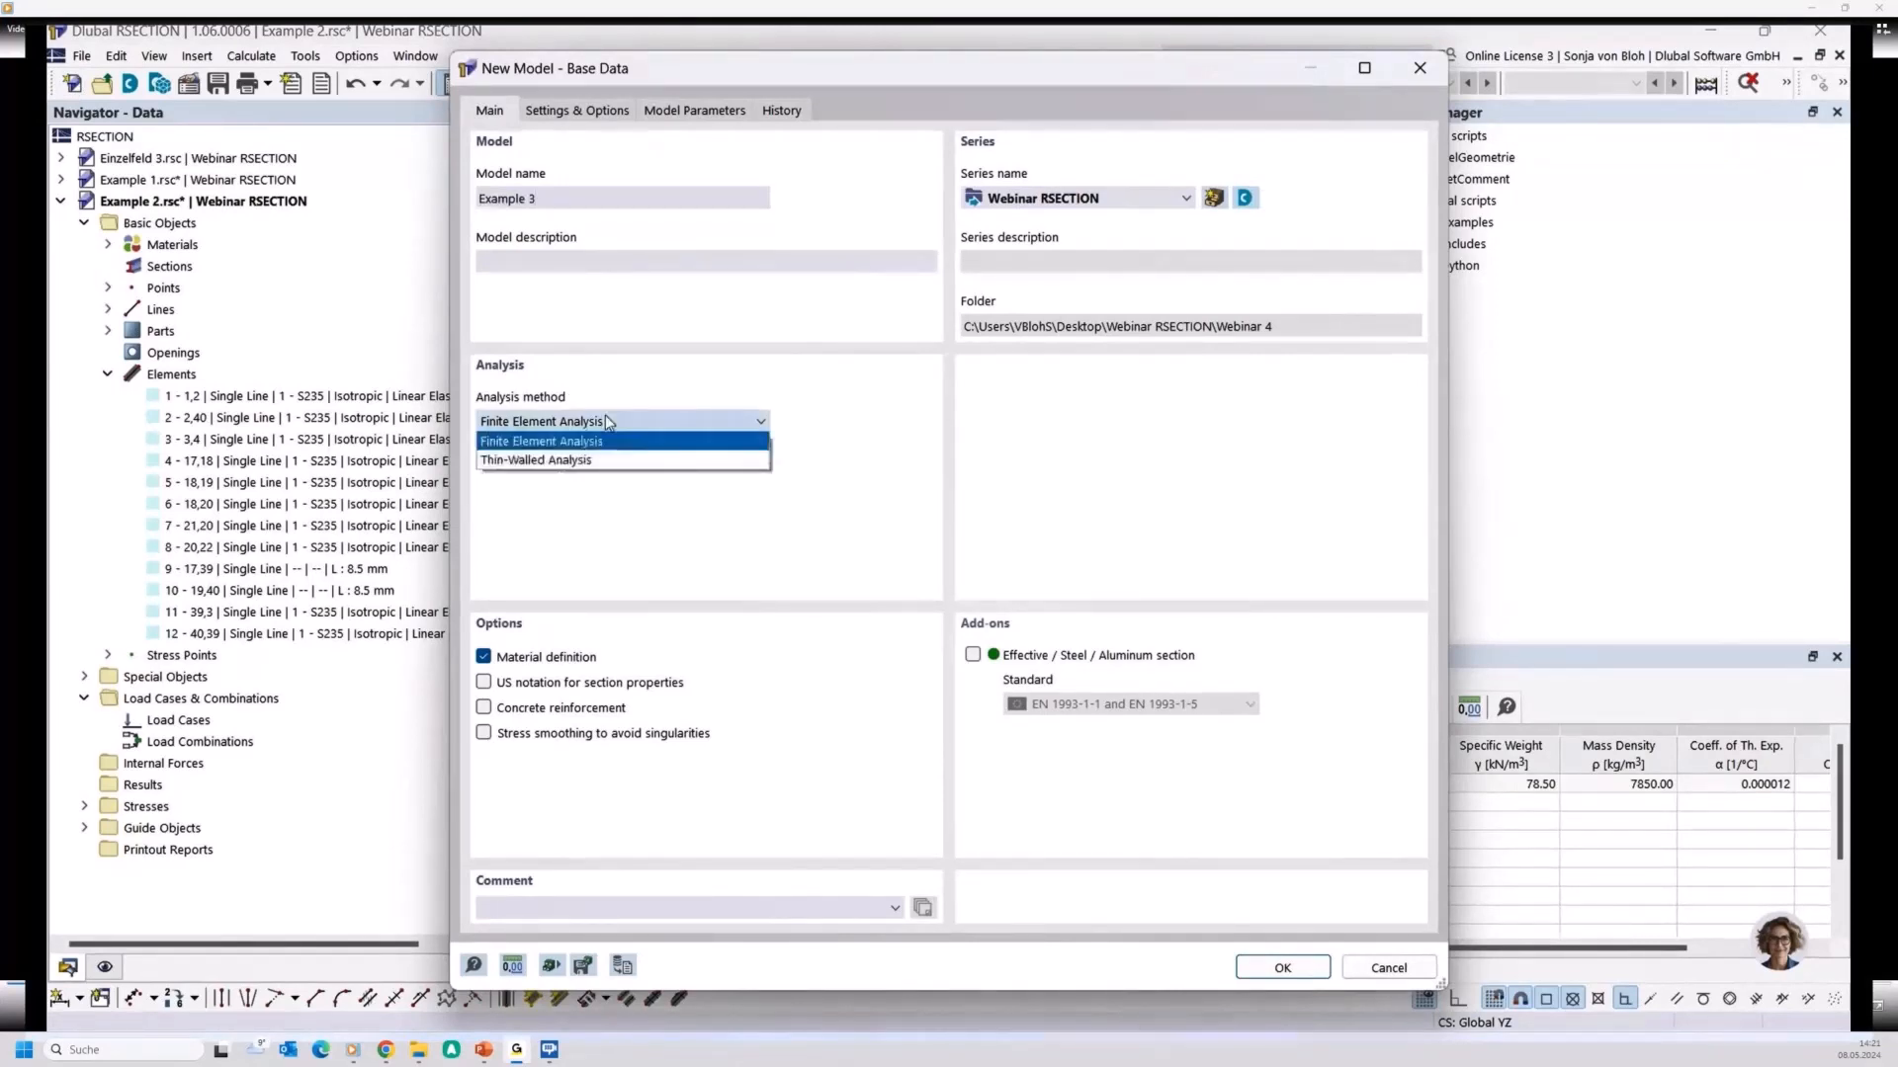
click(532, 460)
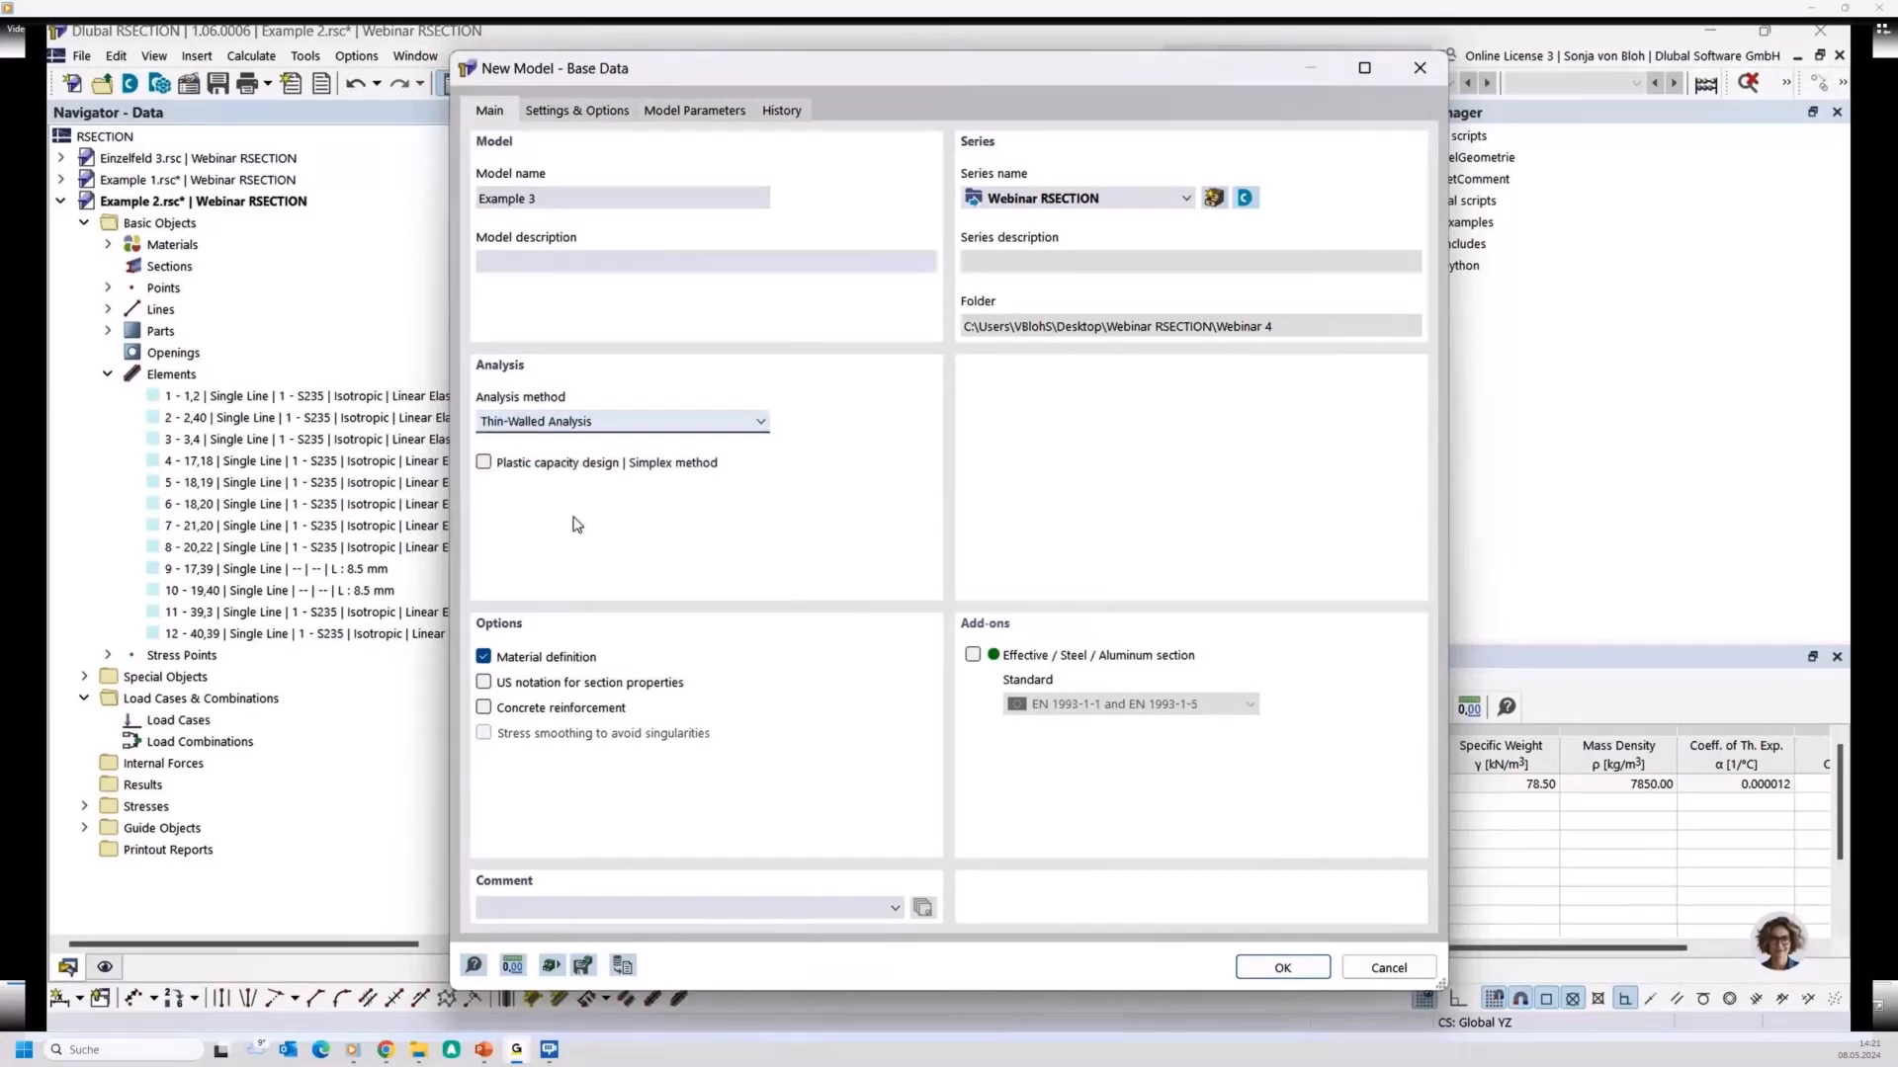
click(972, 654)
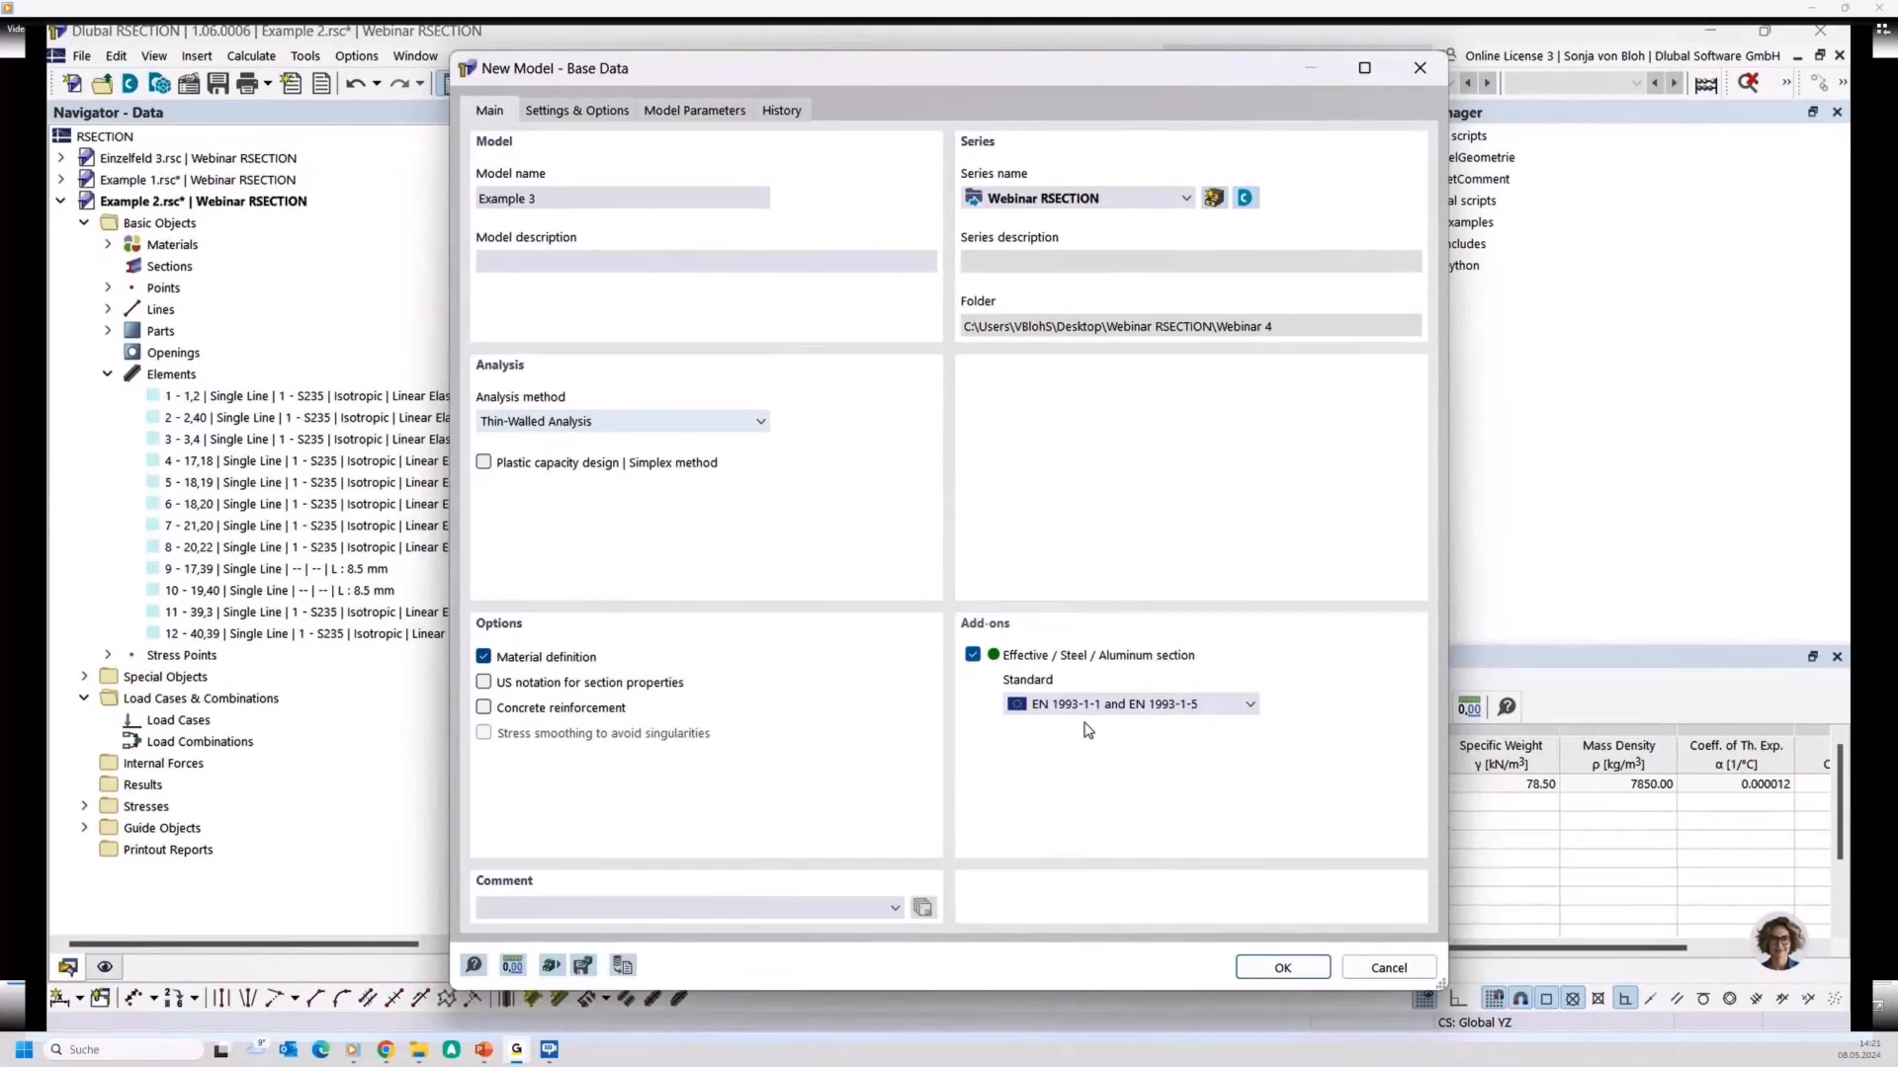
click(1275, 968)
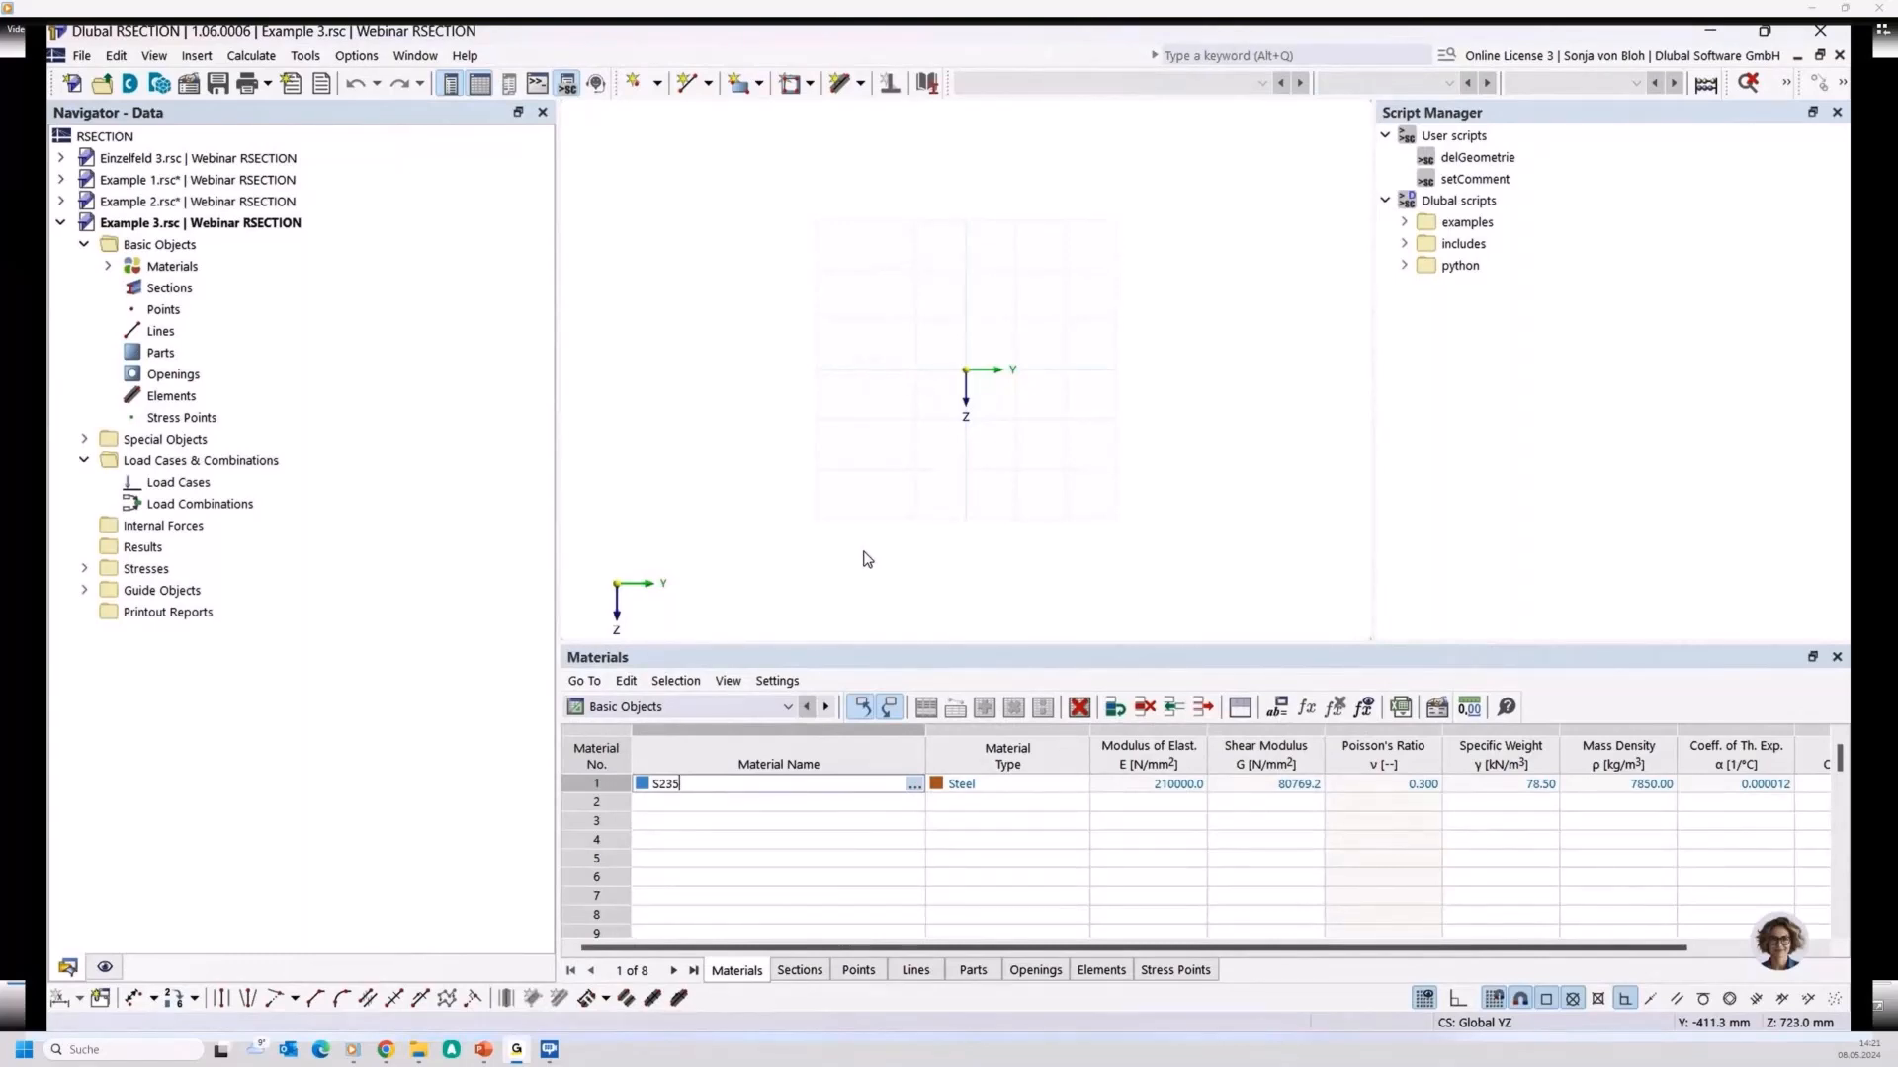
Add a parametric thin-walled channel section U 150/75/8/10/12/5/H in S235 and explode it into individual objects
right_click(179, 292)
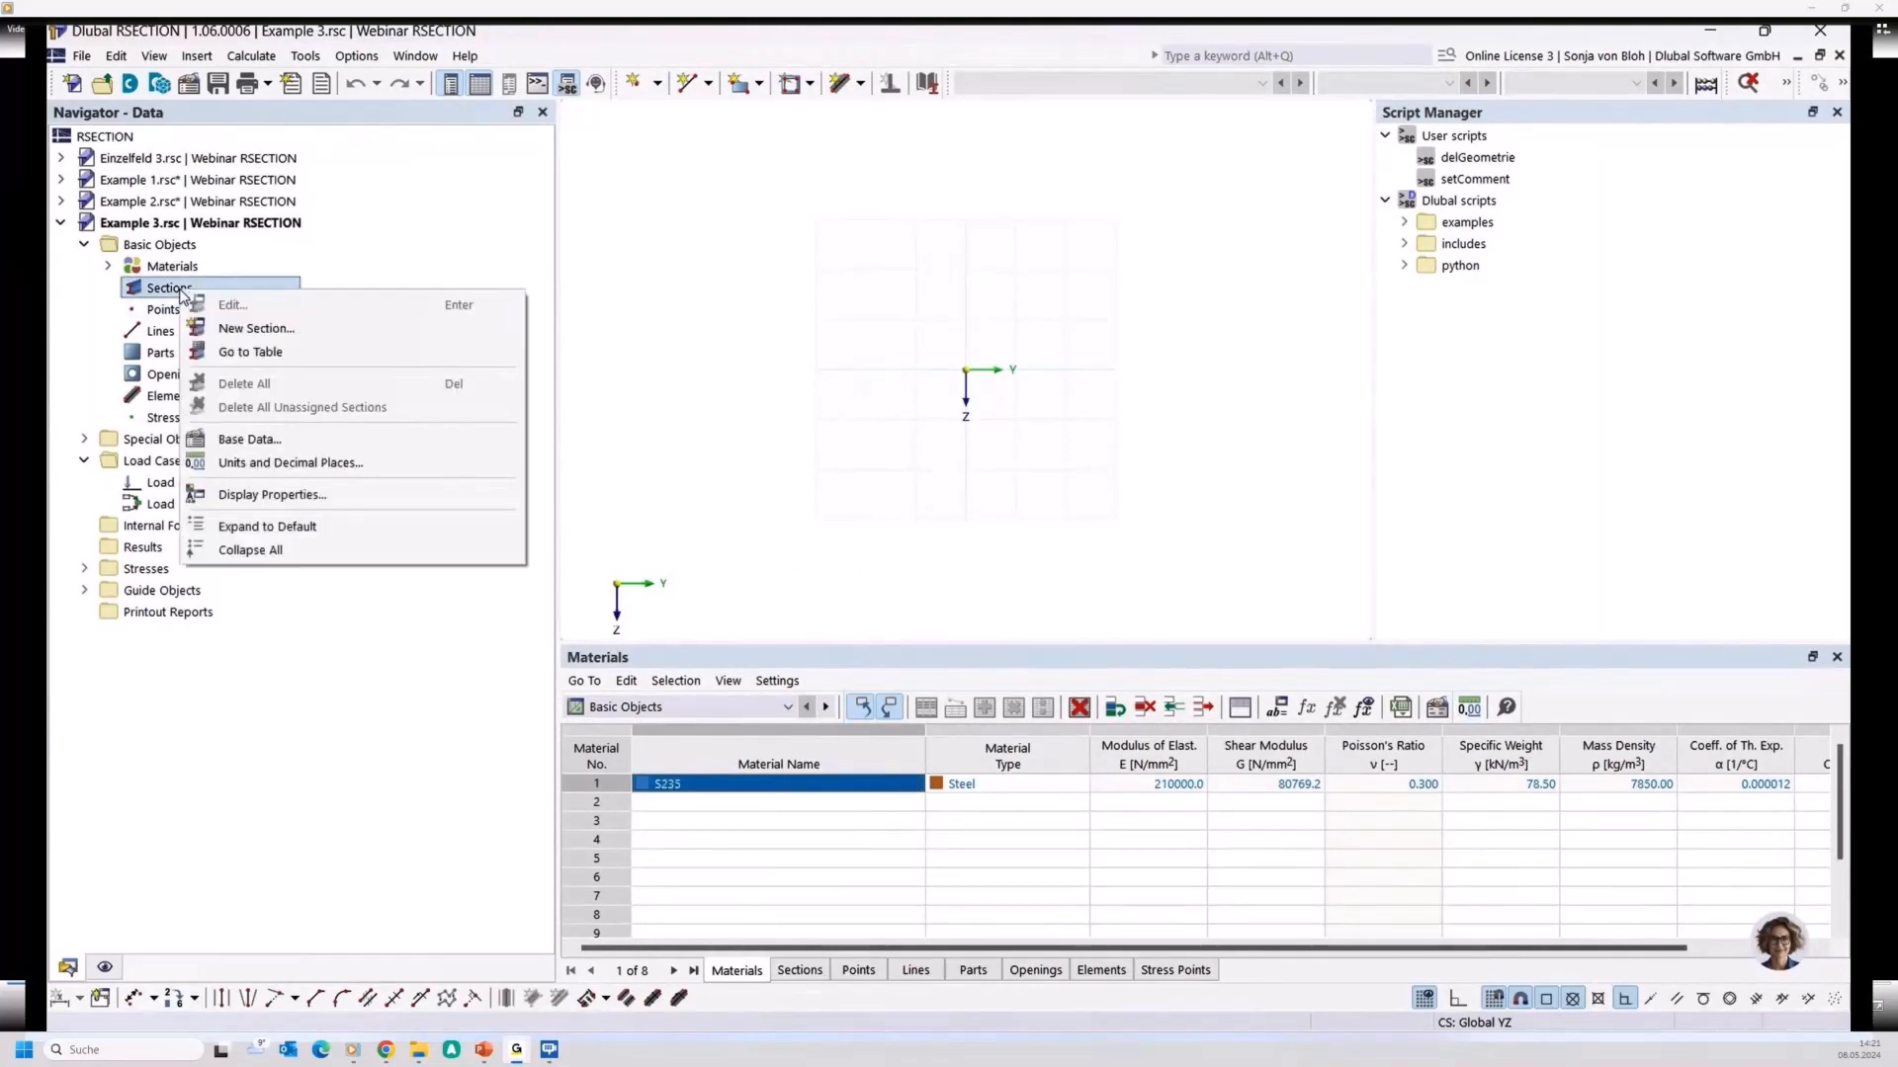
click(225, 328)
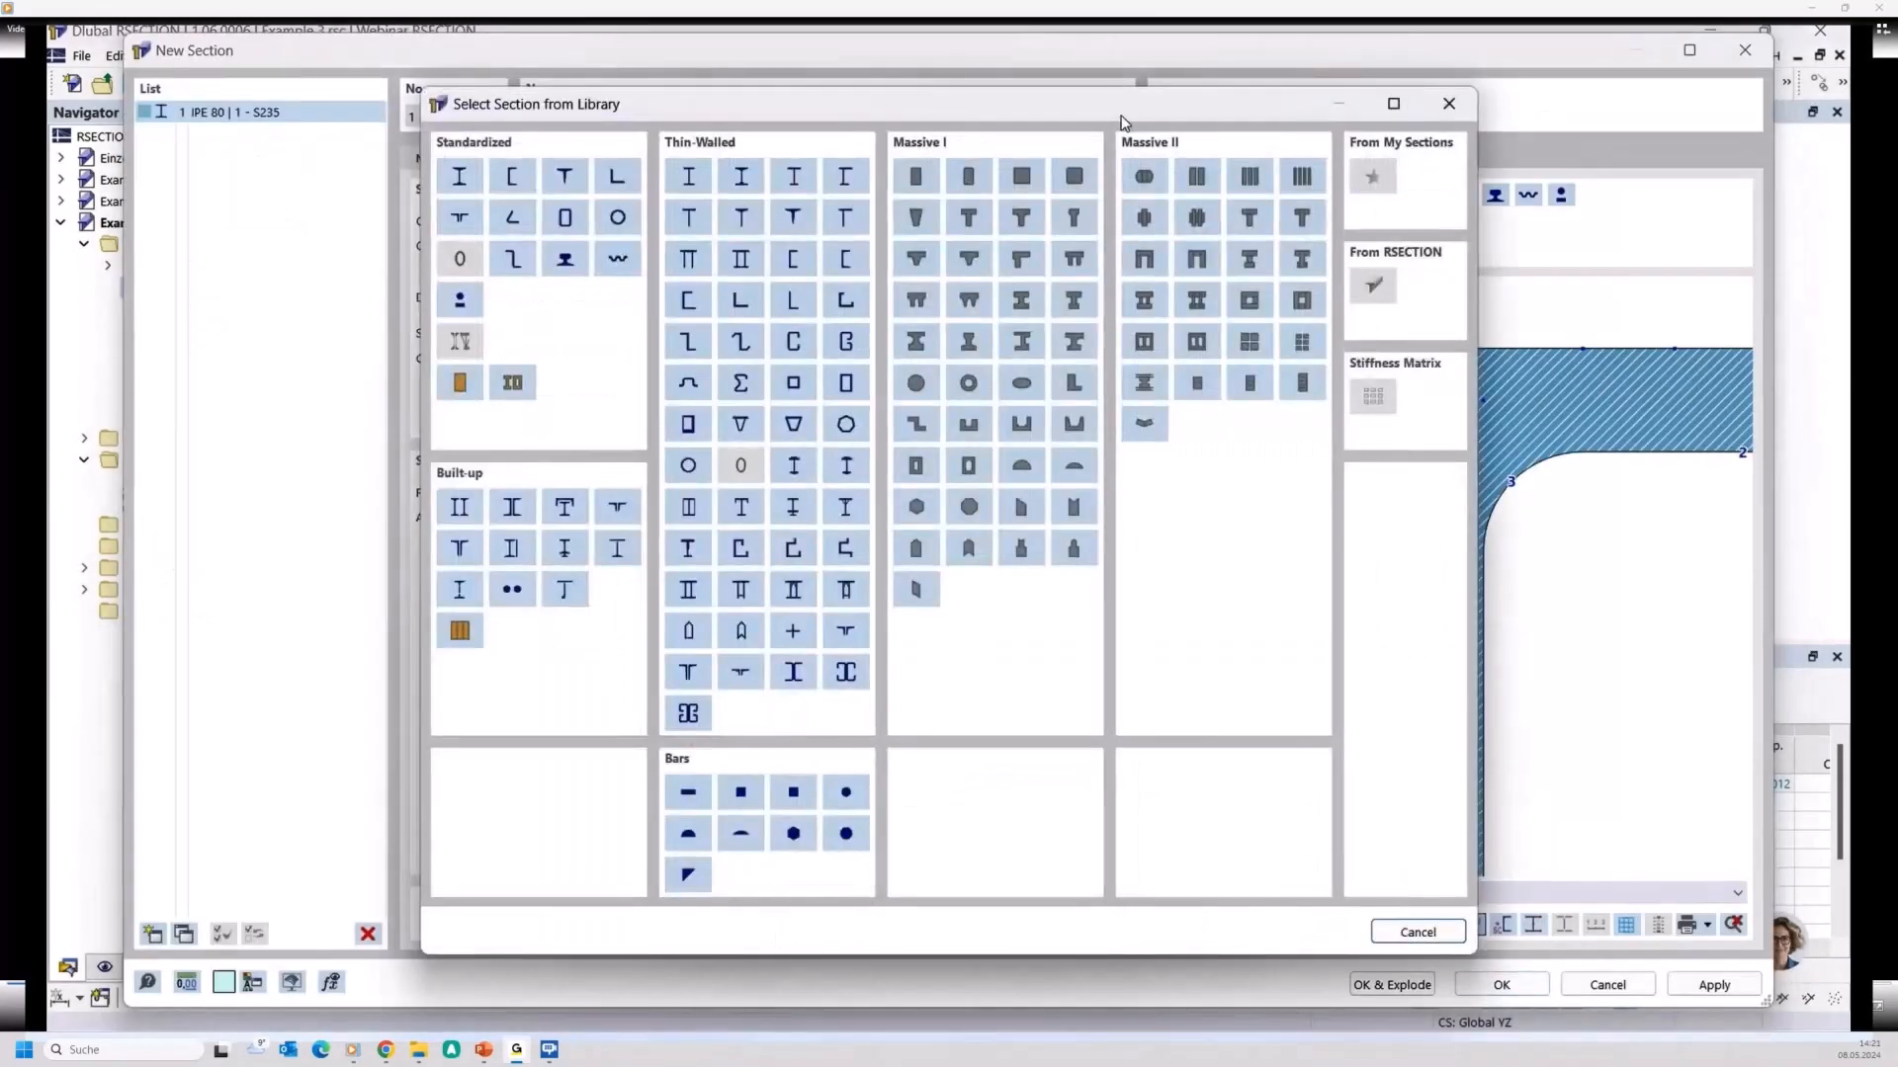
click(795, 268)
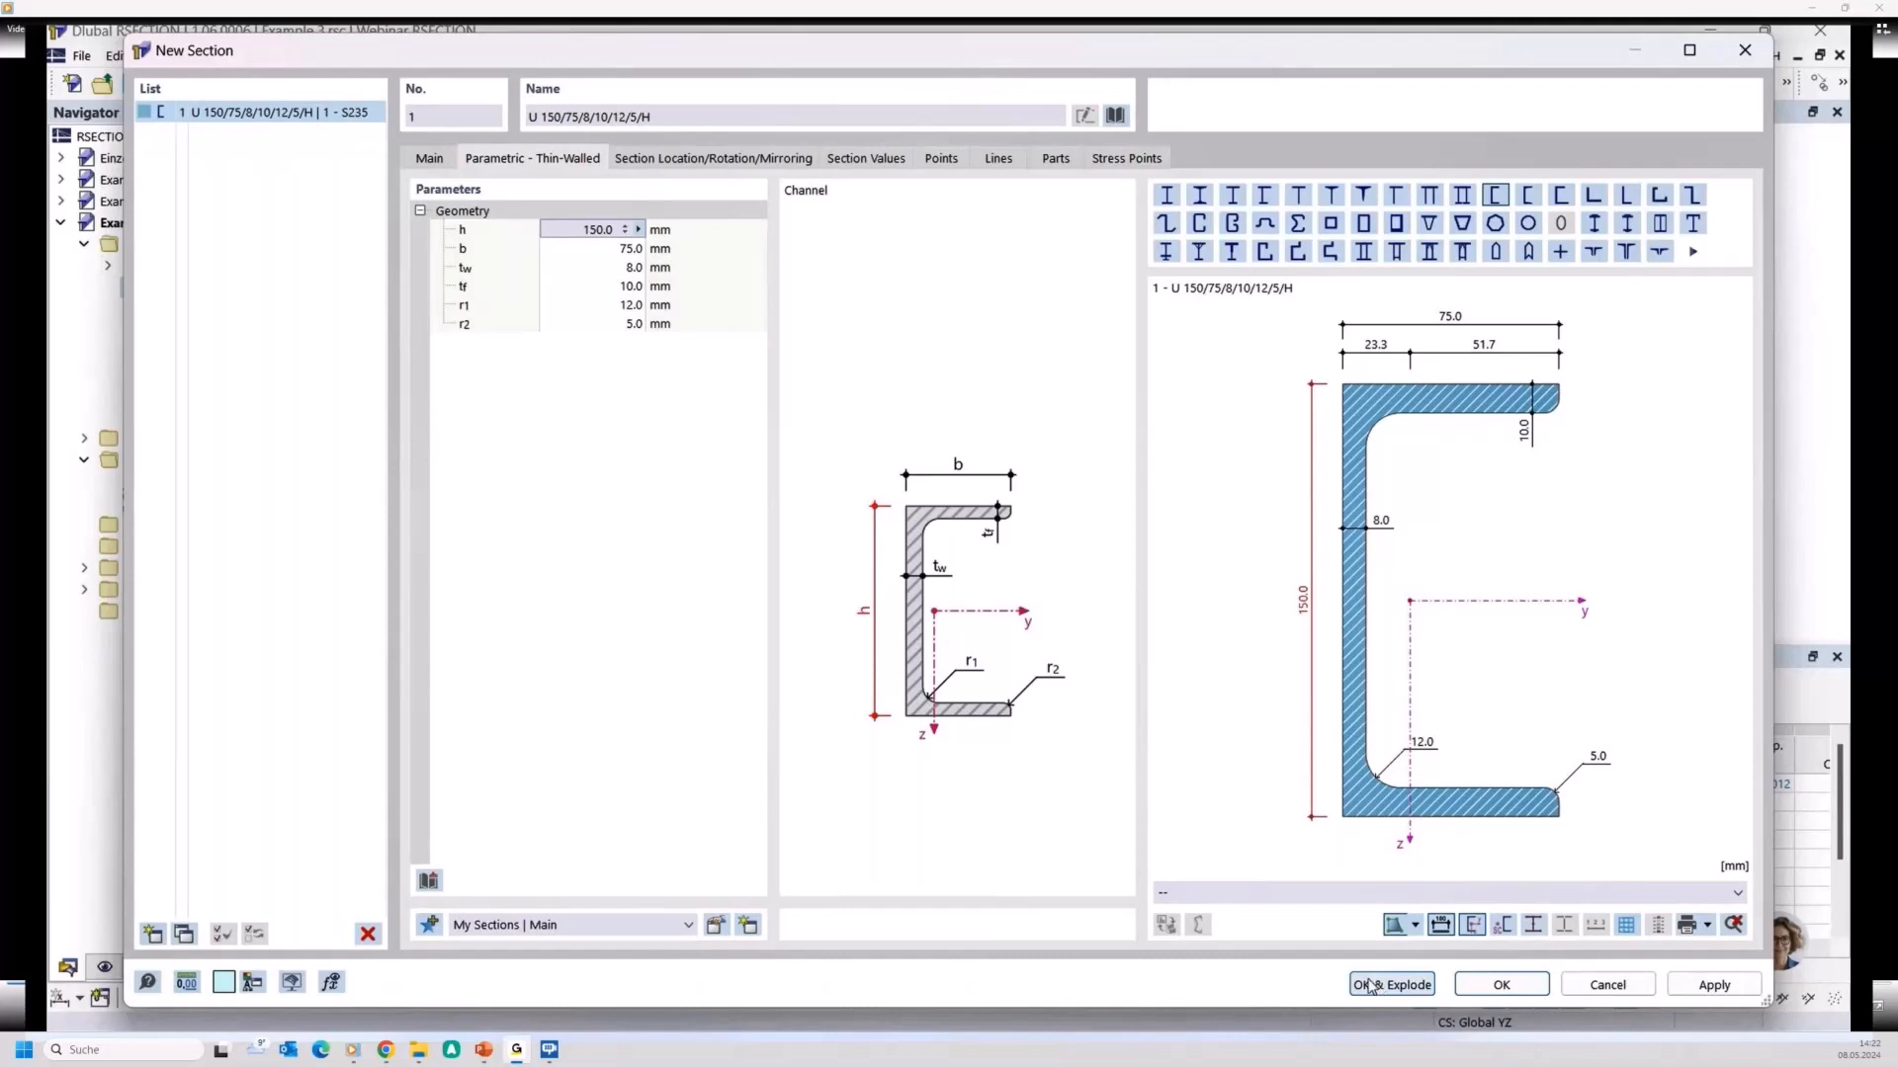
click(1400, 994)
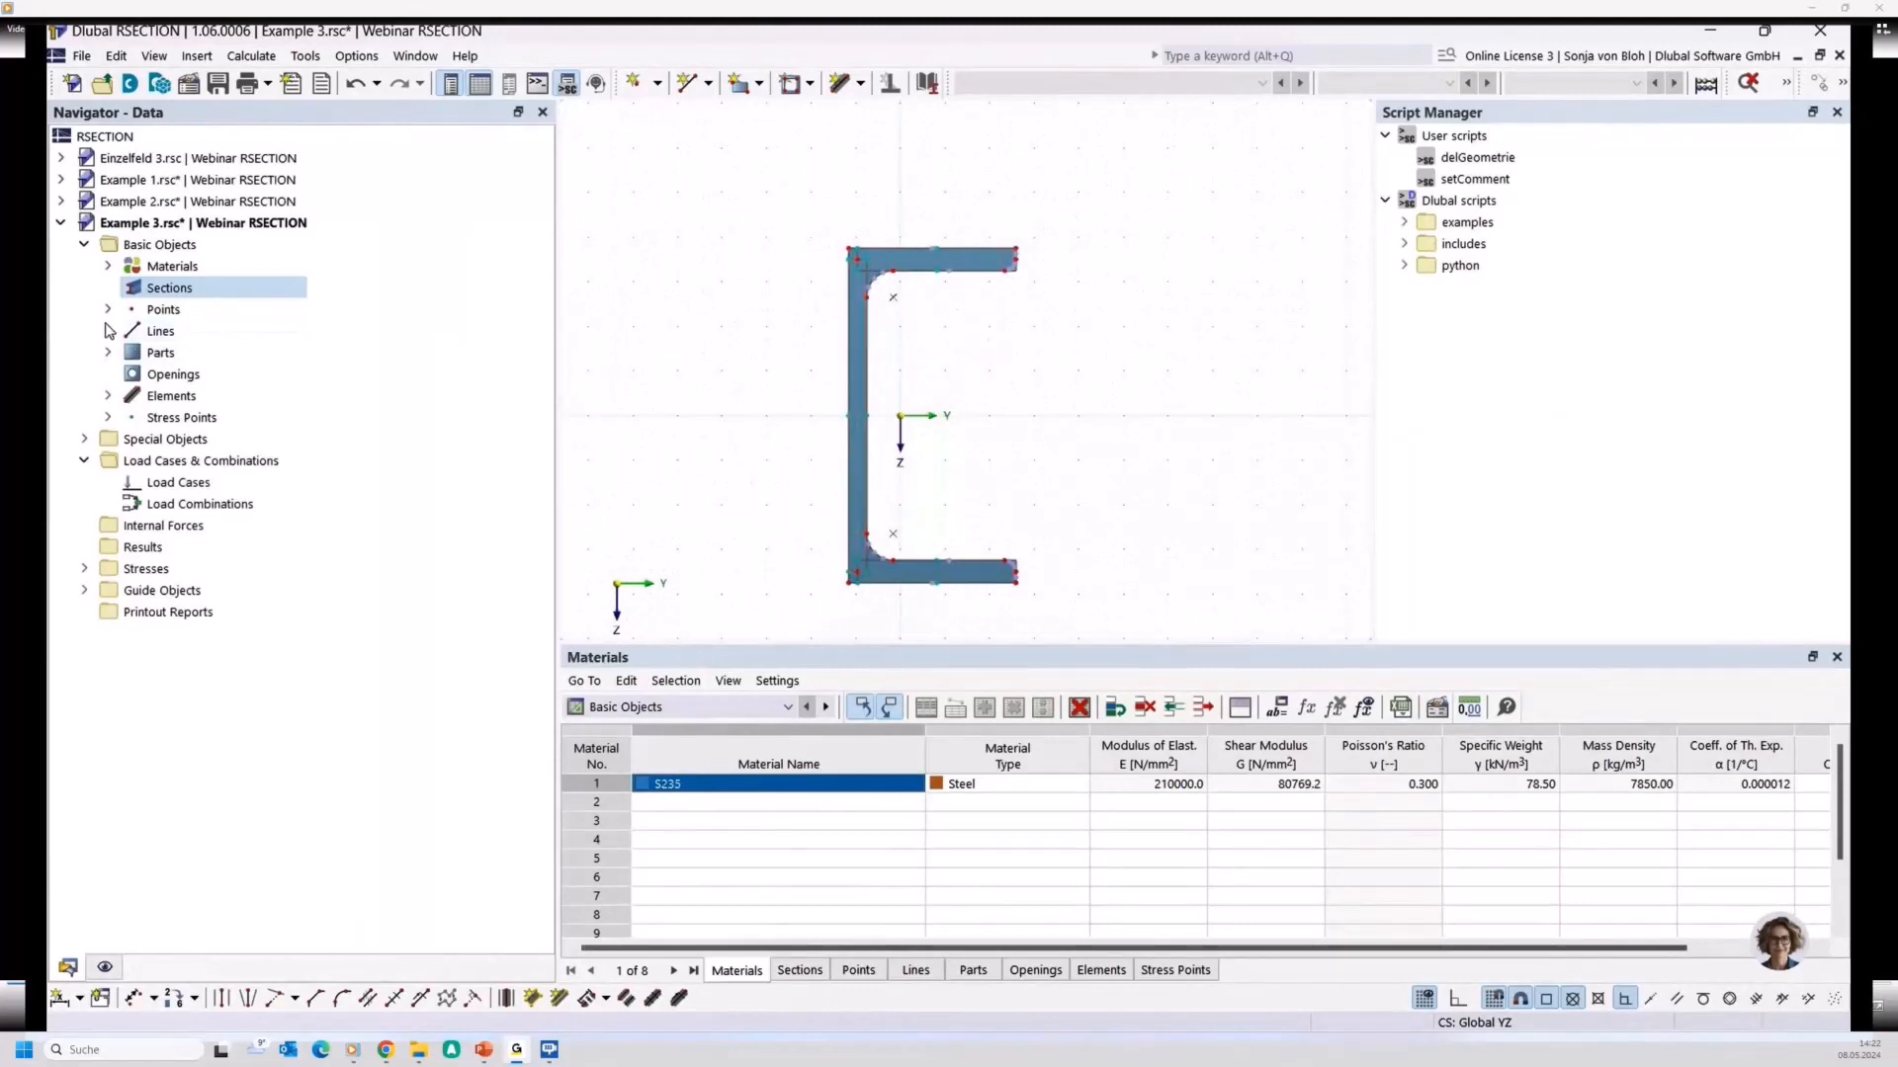
Review the lines, part and elements that make up the exploded channel
click(109, 331)
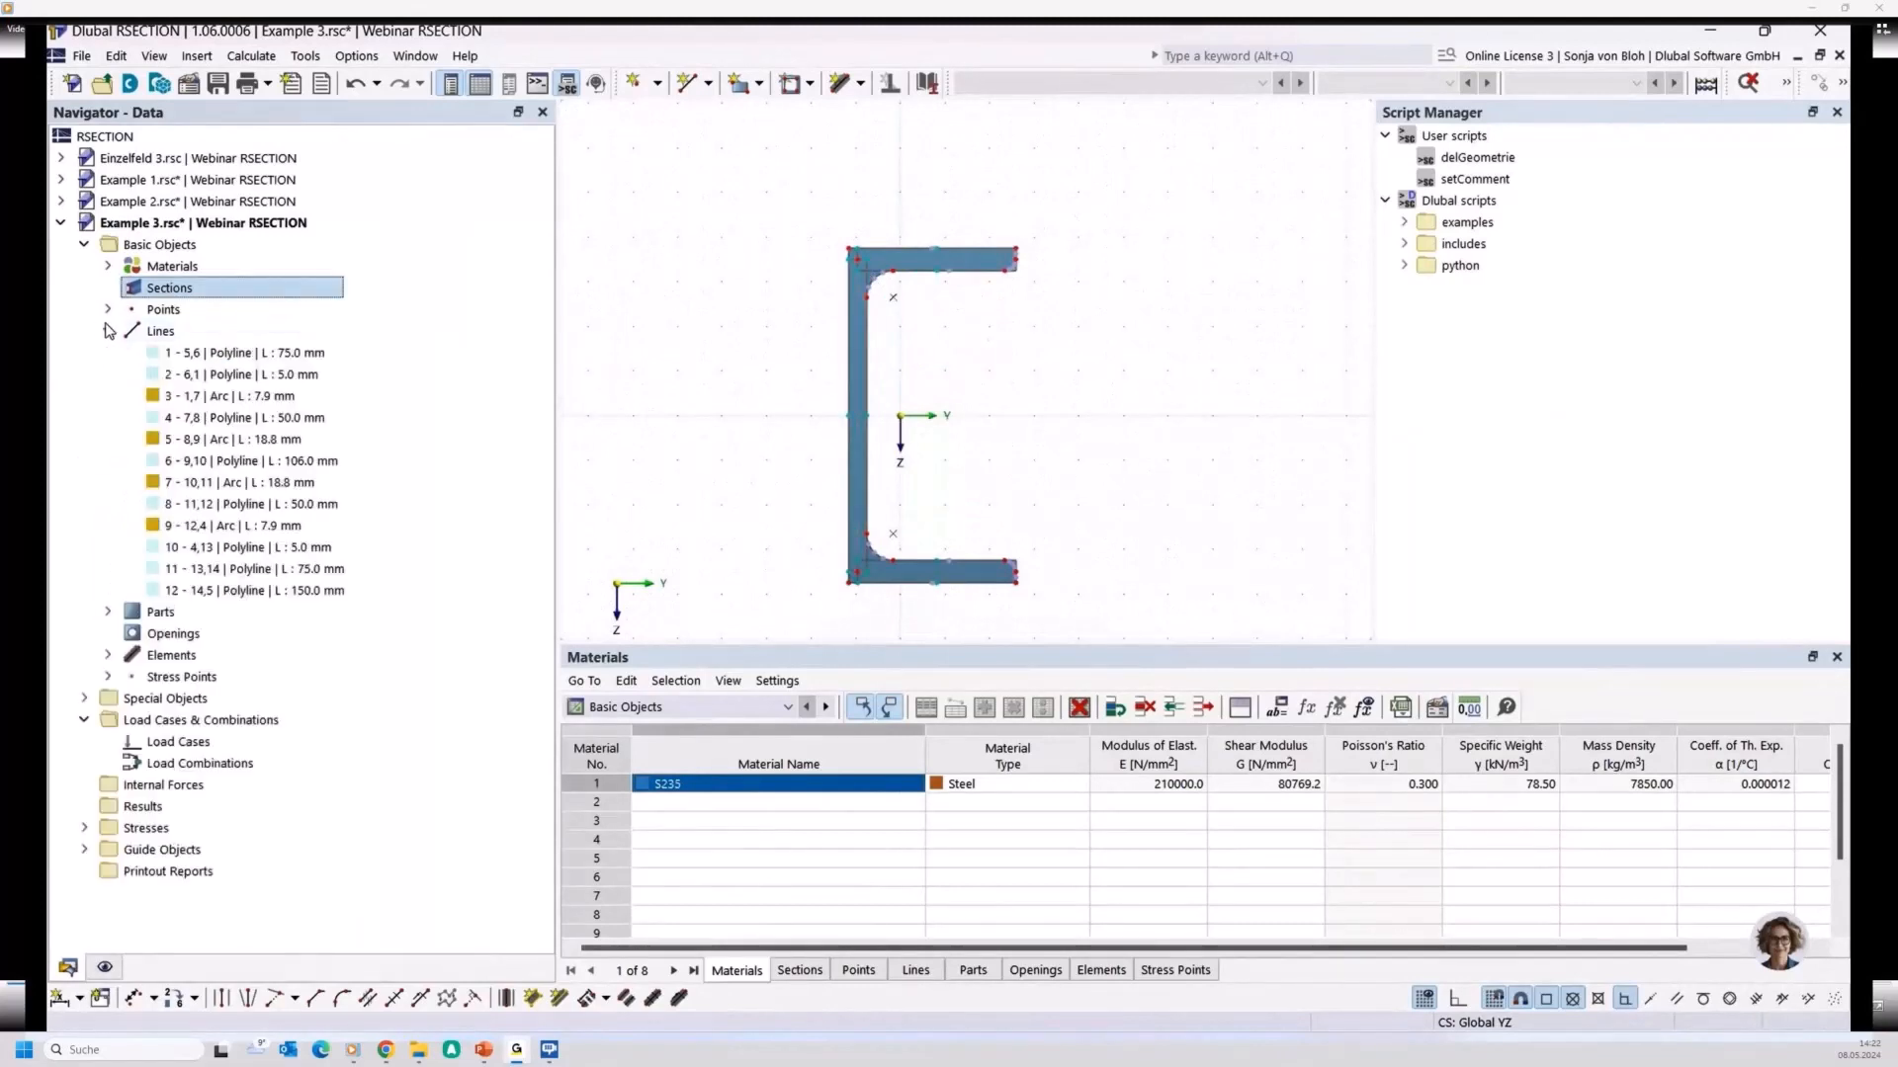
click(192, 356)
click(107, 612)
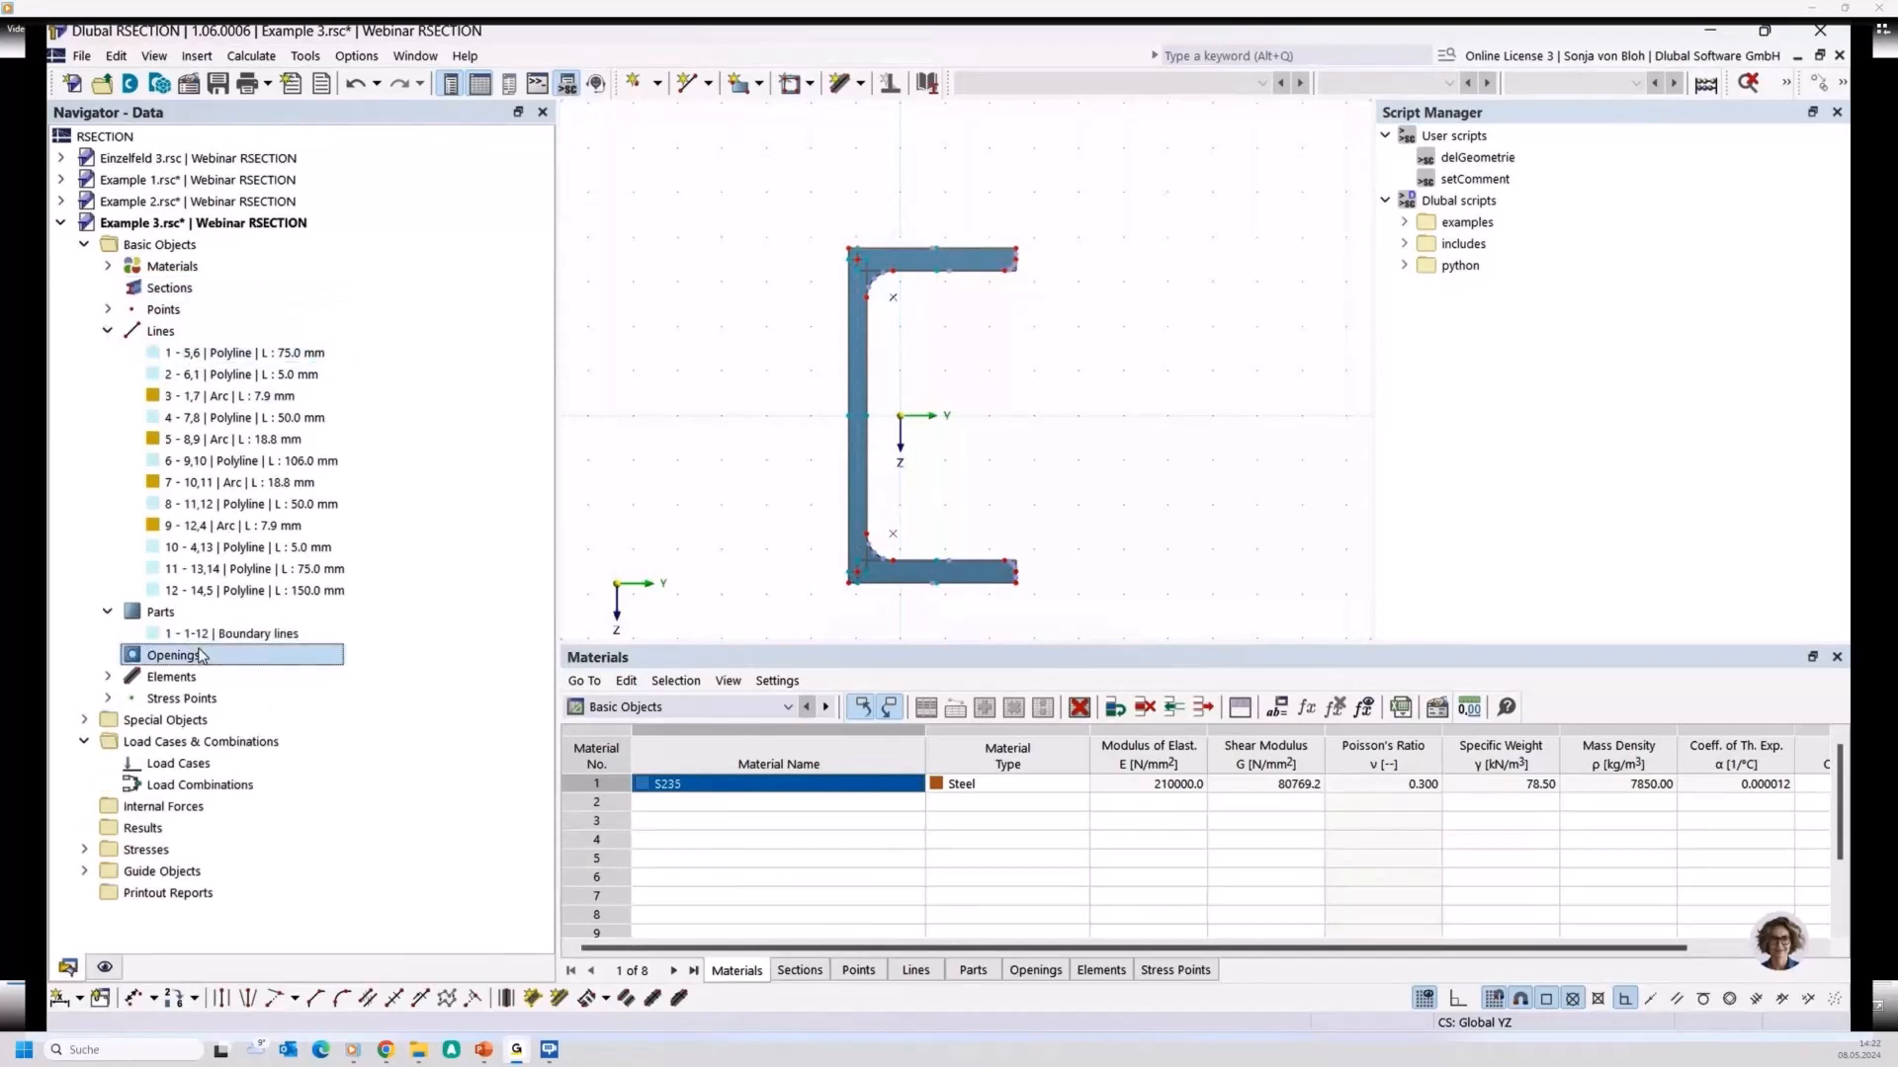
click(208, 634)
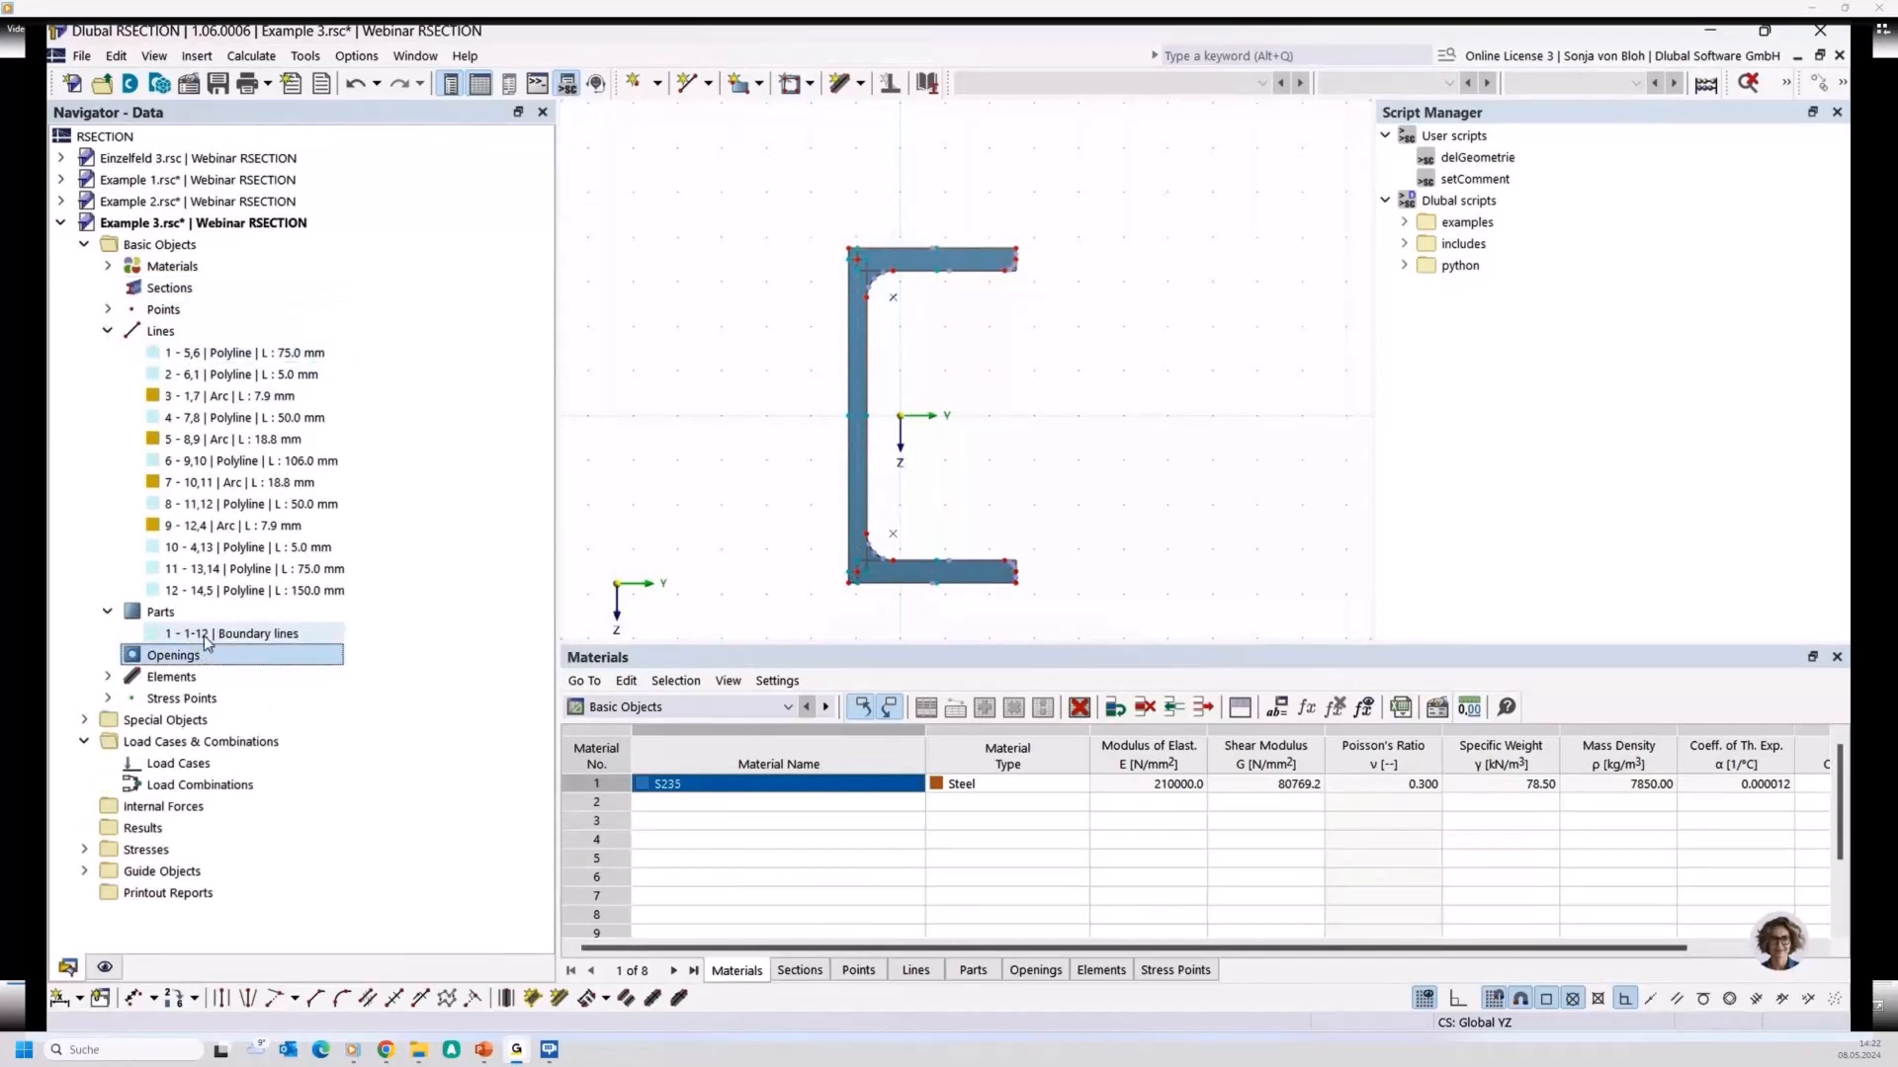
click(109, 678)
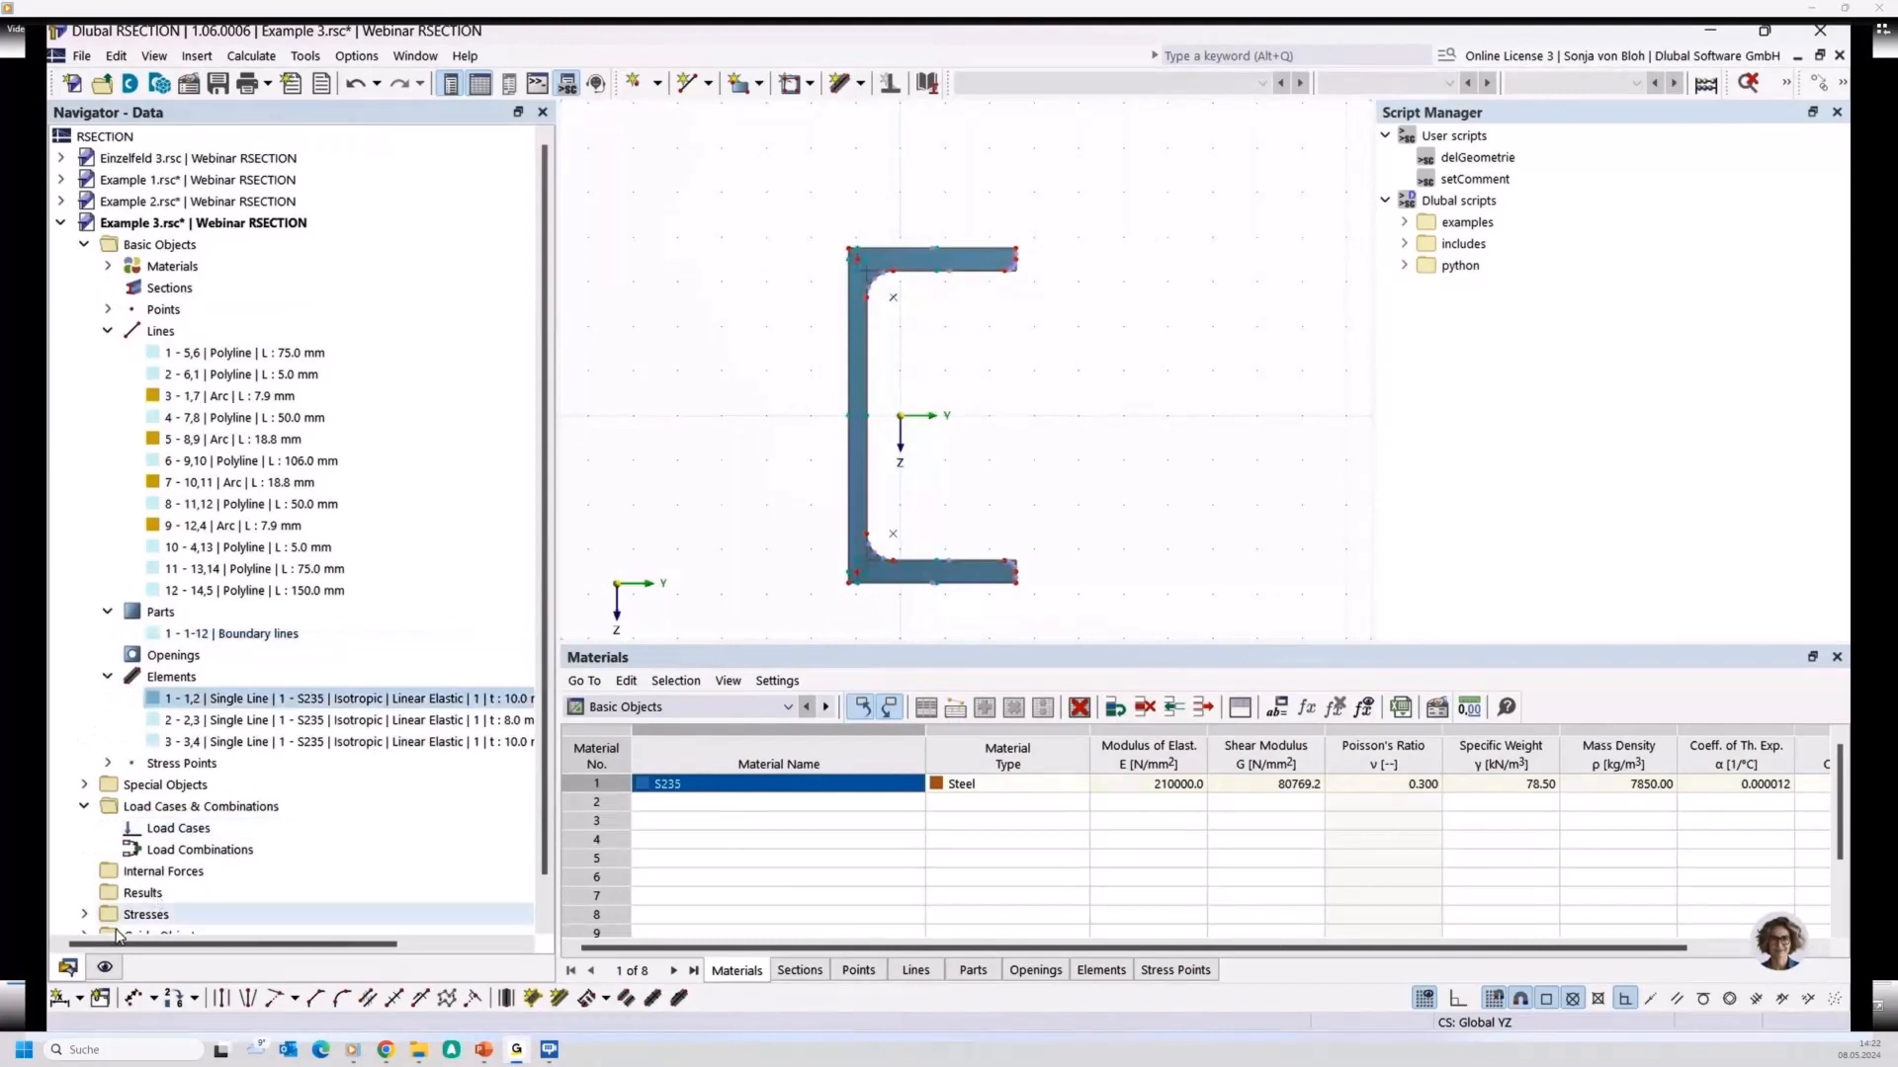
Turn on the display of subpanels and inspect the subpanel along the channel's web
click(103, 966)
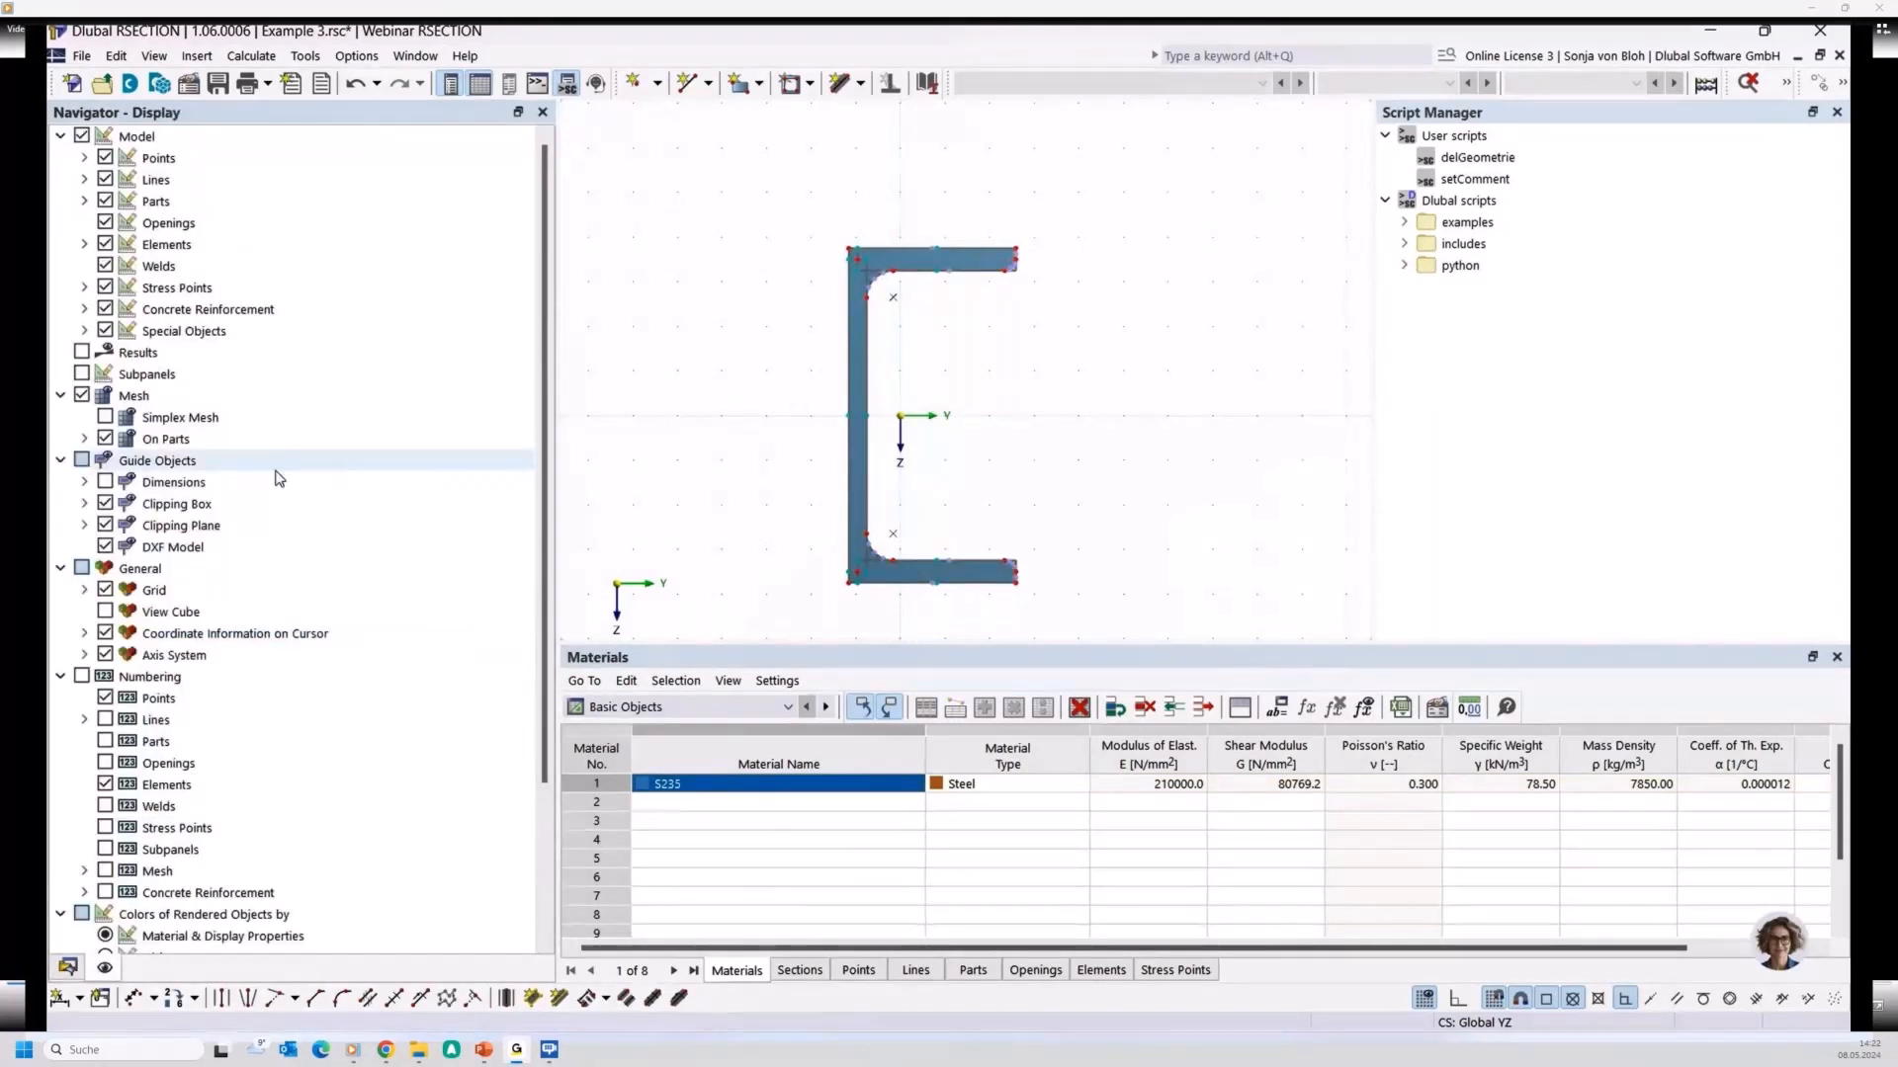
click(82, 374)
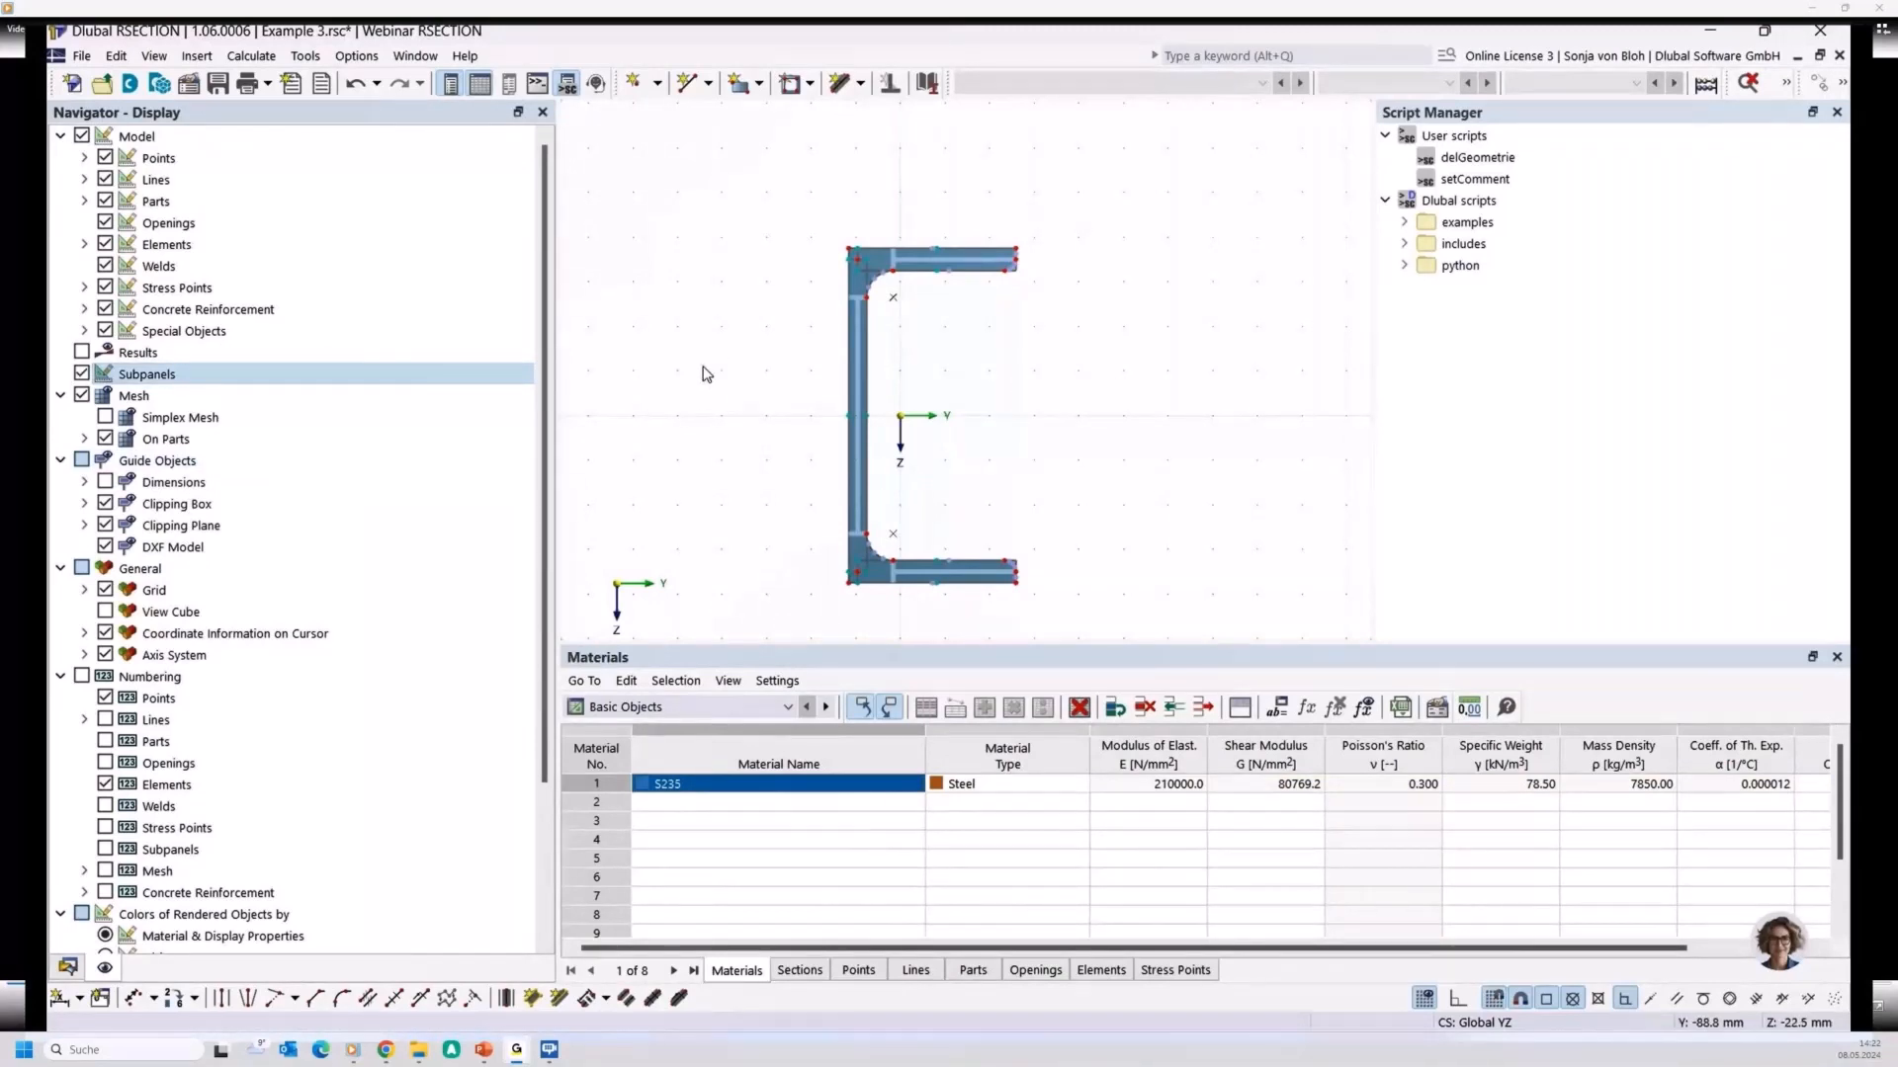
scroll(702, 368, up, 1)
middle_drag(698, 379, 559, 351)
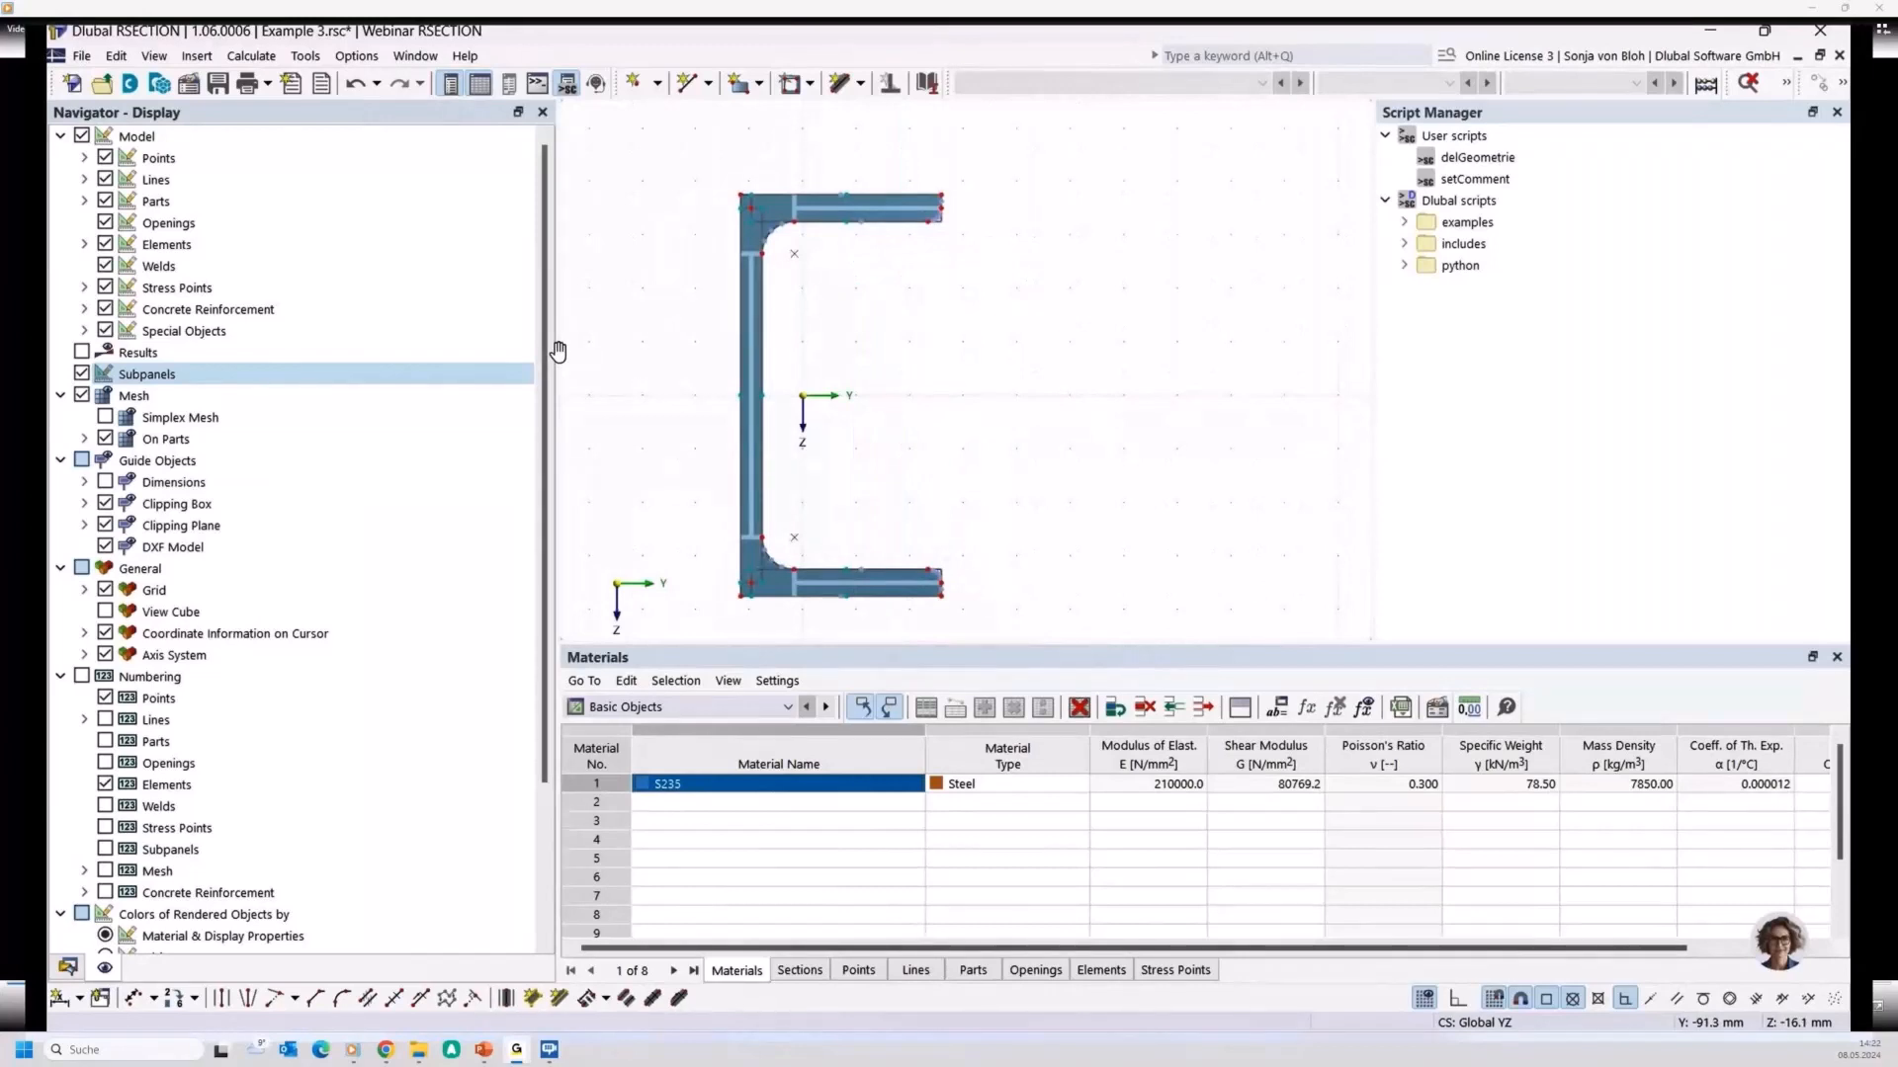
click(753, 343)
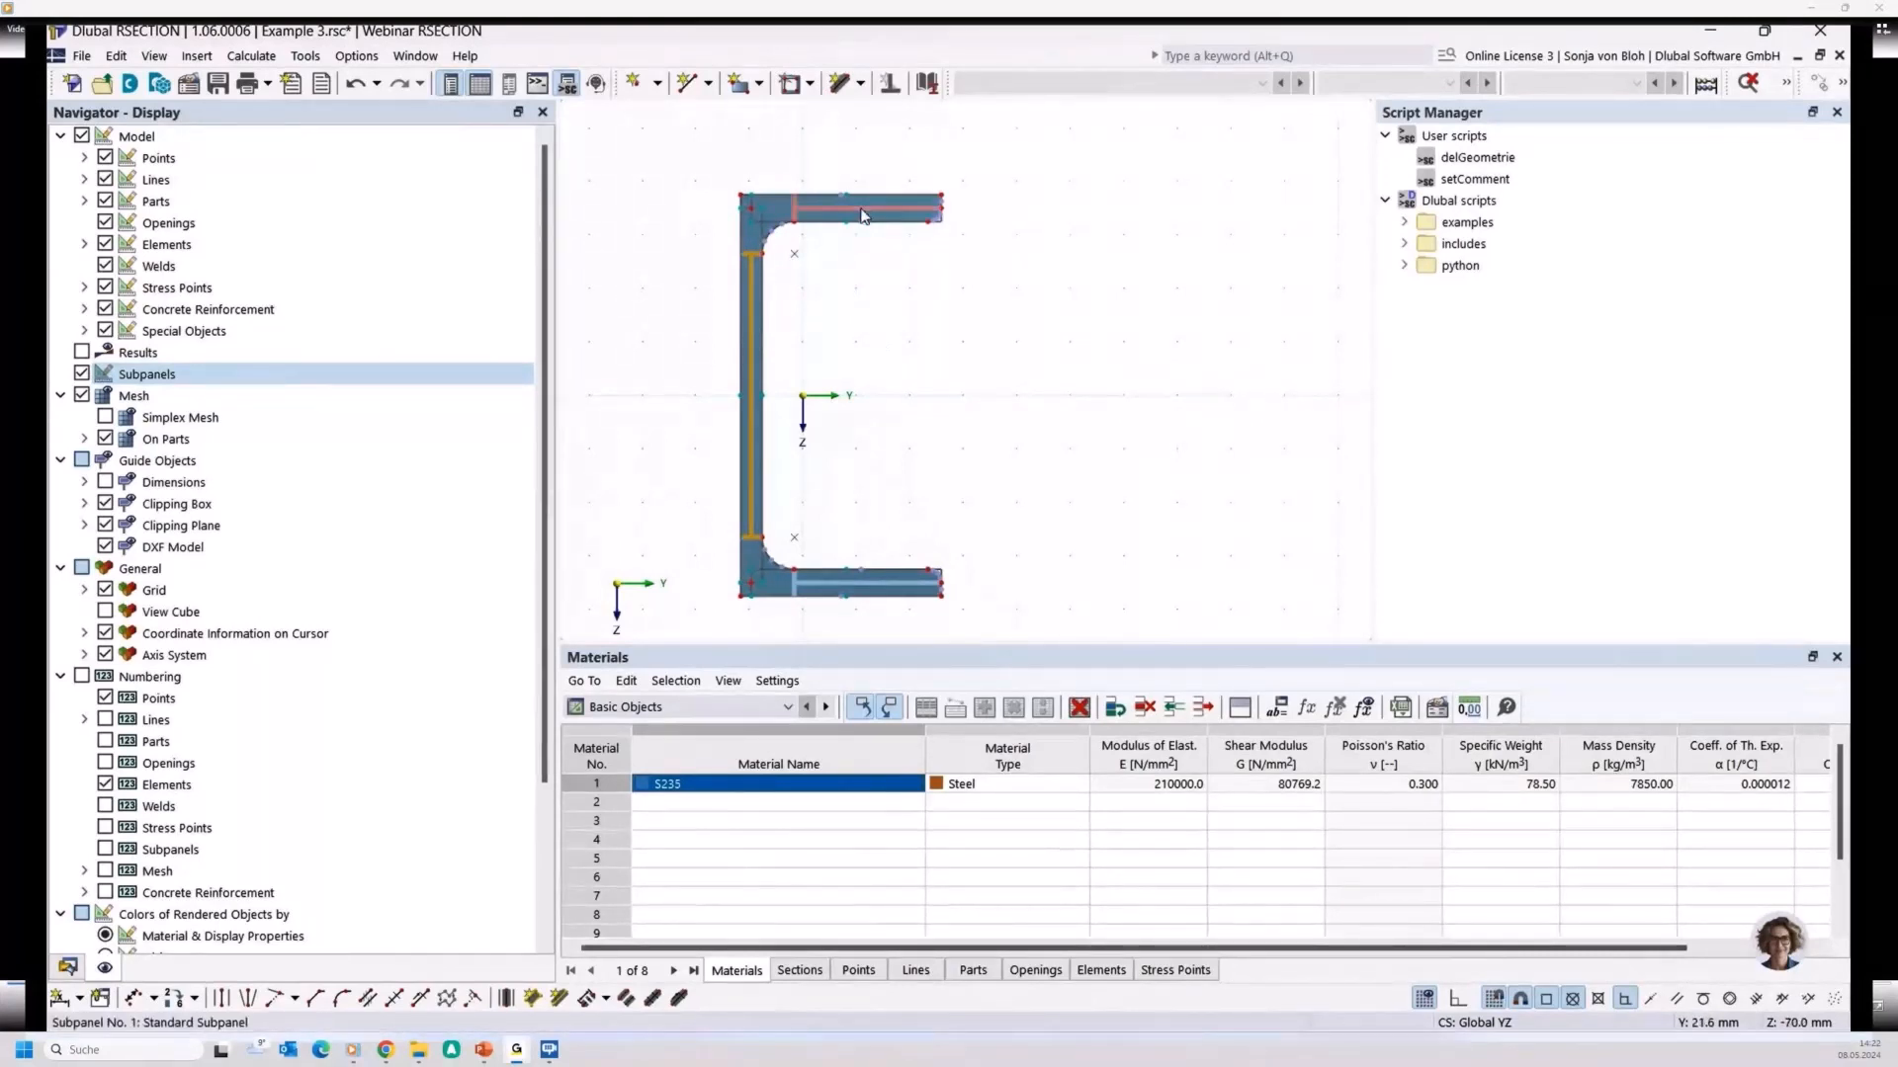
click(894, 385)
Move the outer top corner point of the channel's upper flange by -10 mm in Z without creating a copy
scroll(947, 239, up, 2)
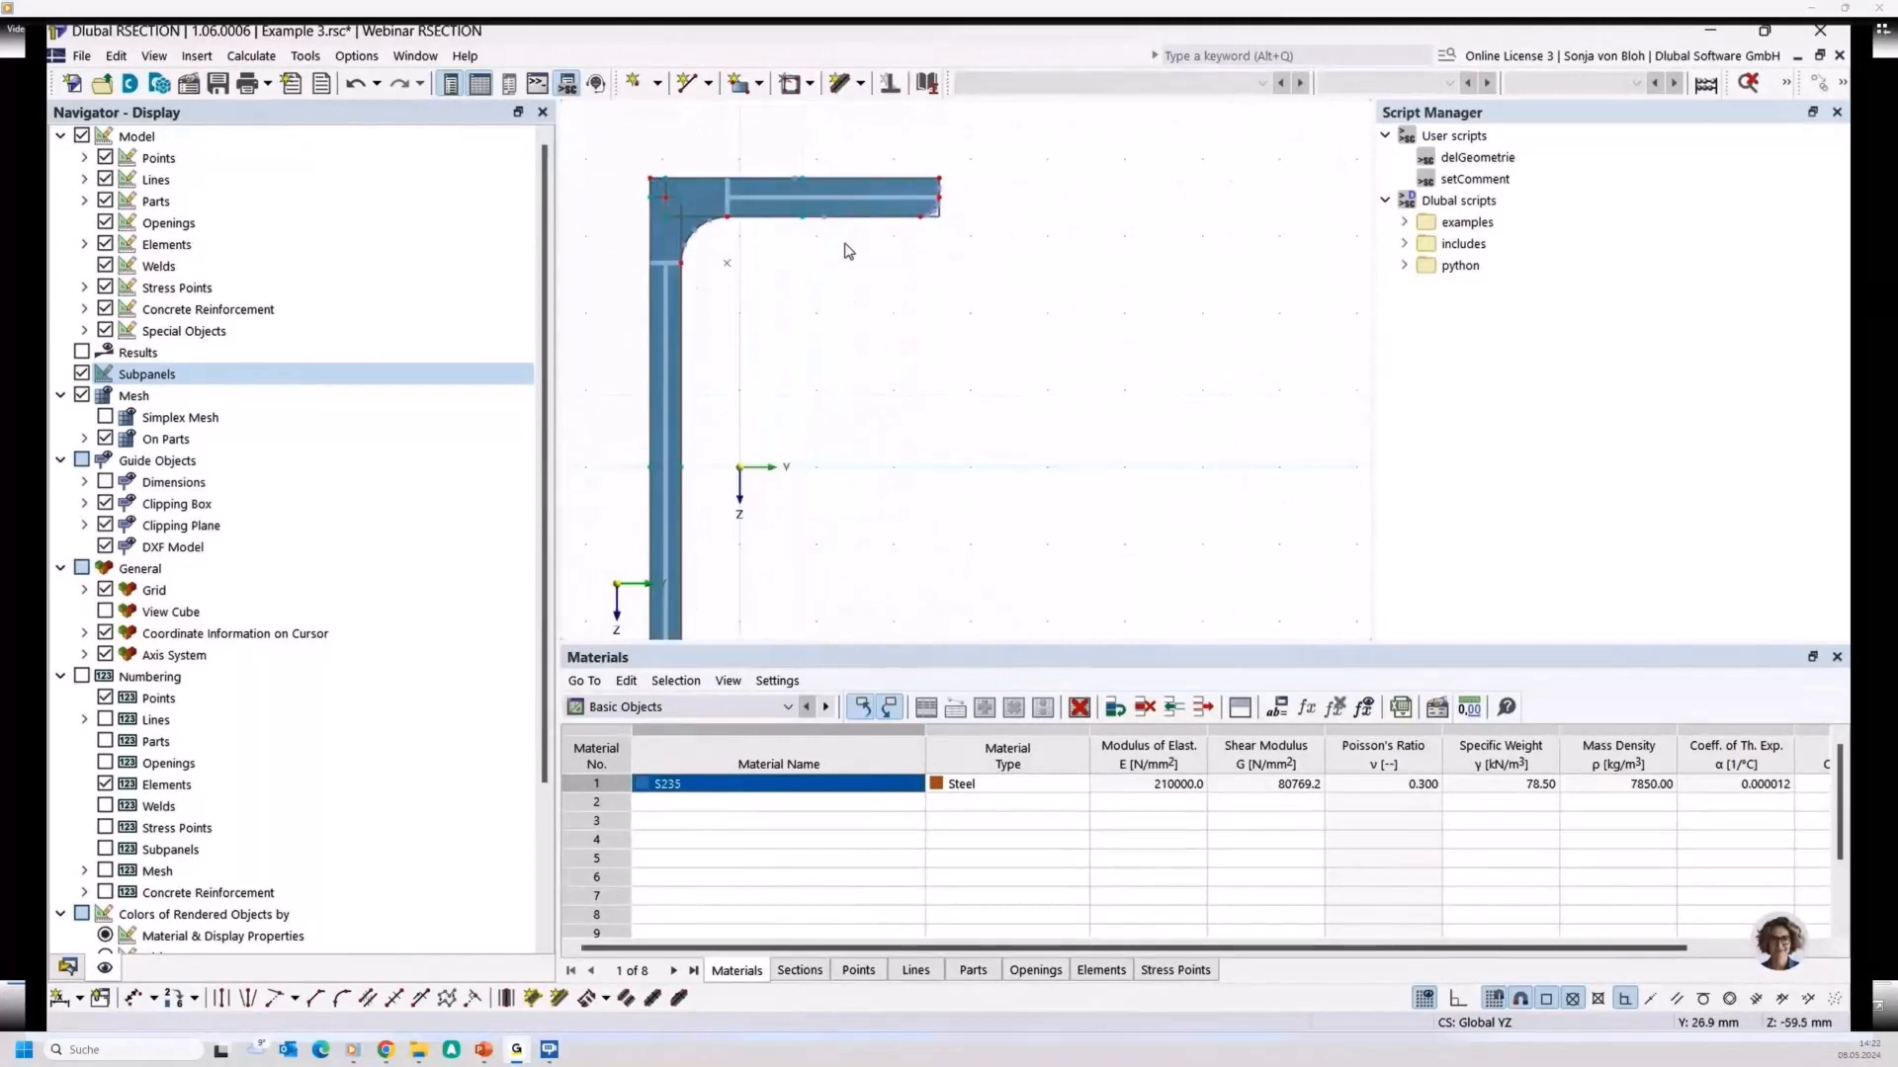
middle_drag(844, 243, 937, 392)
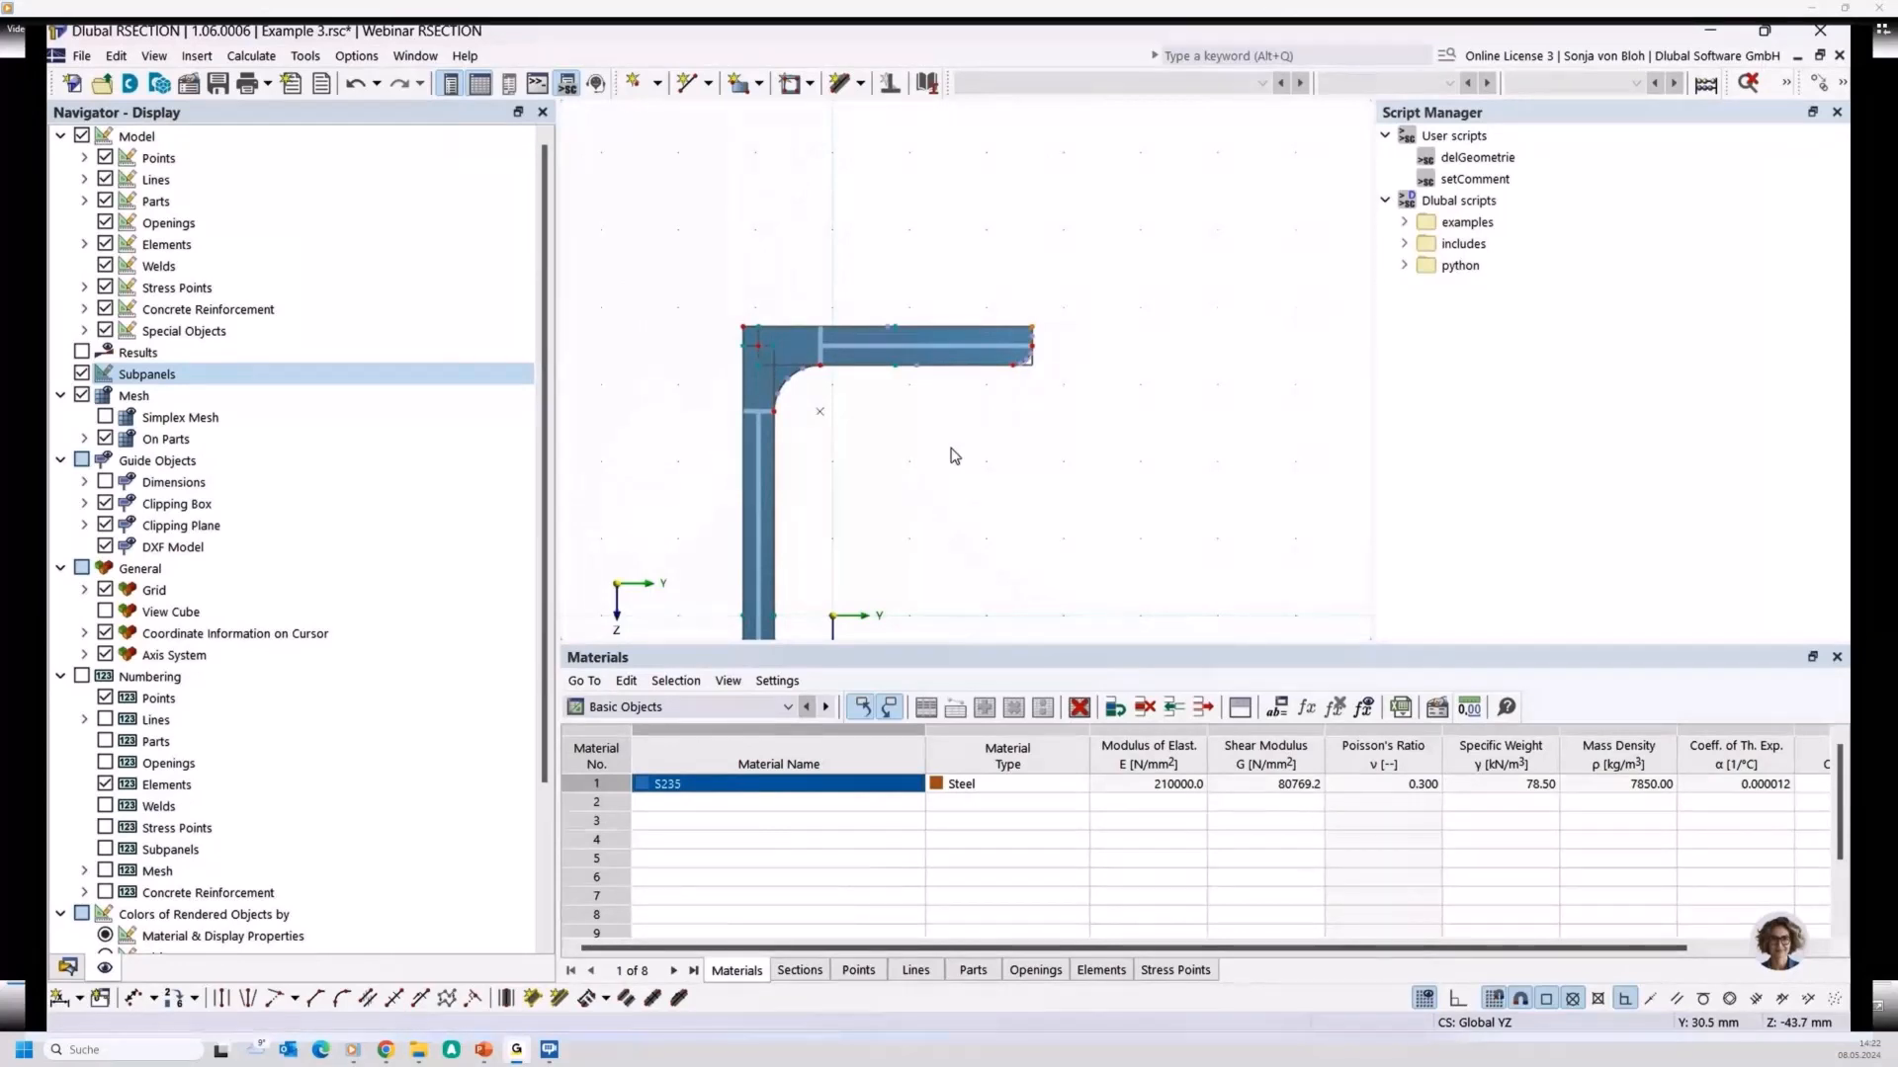
click(1821, 85)
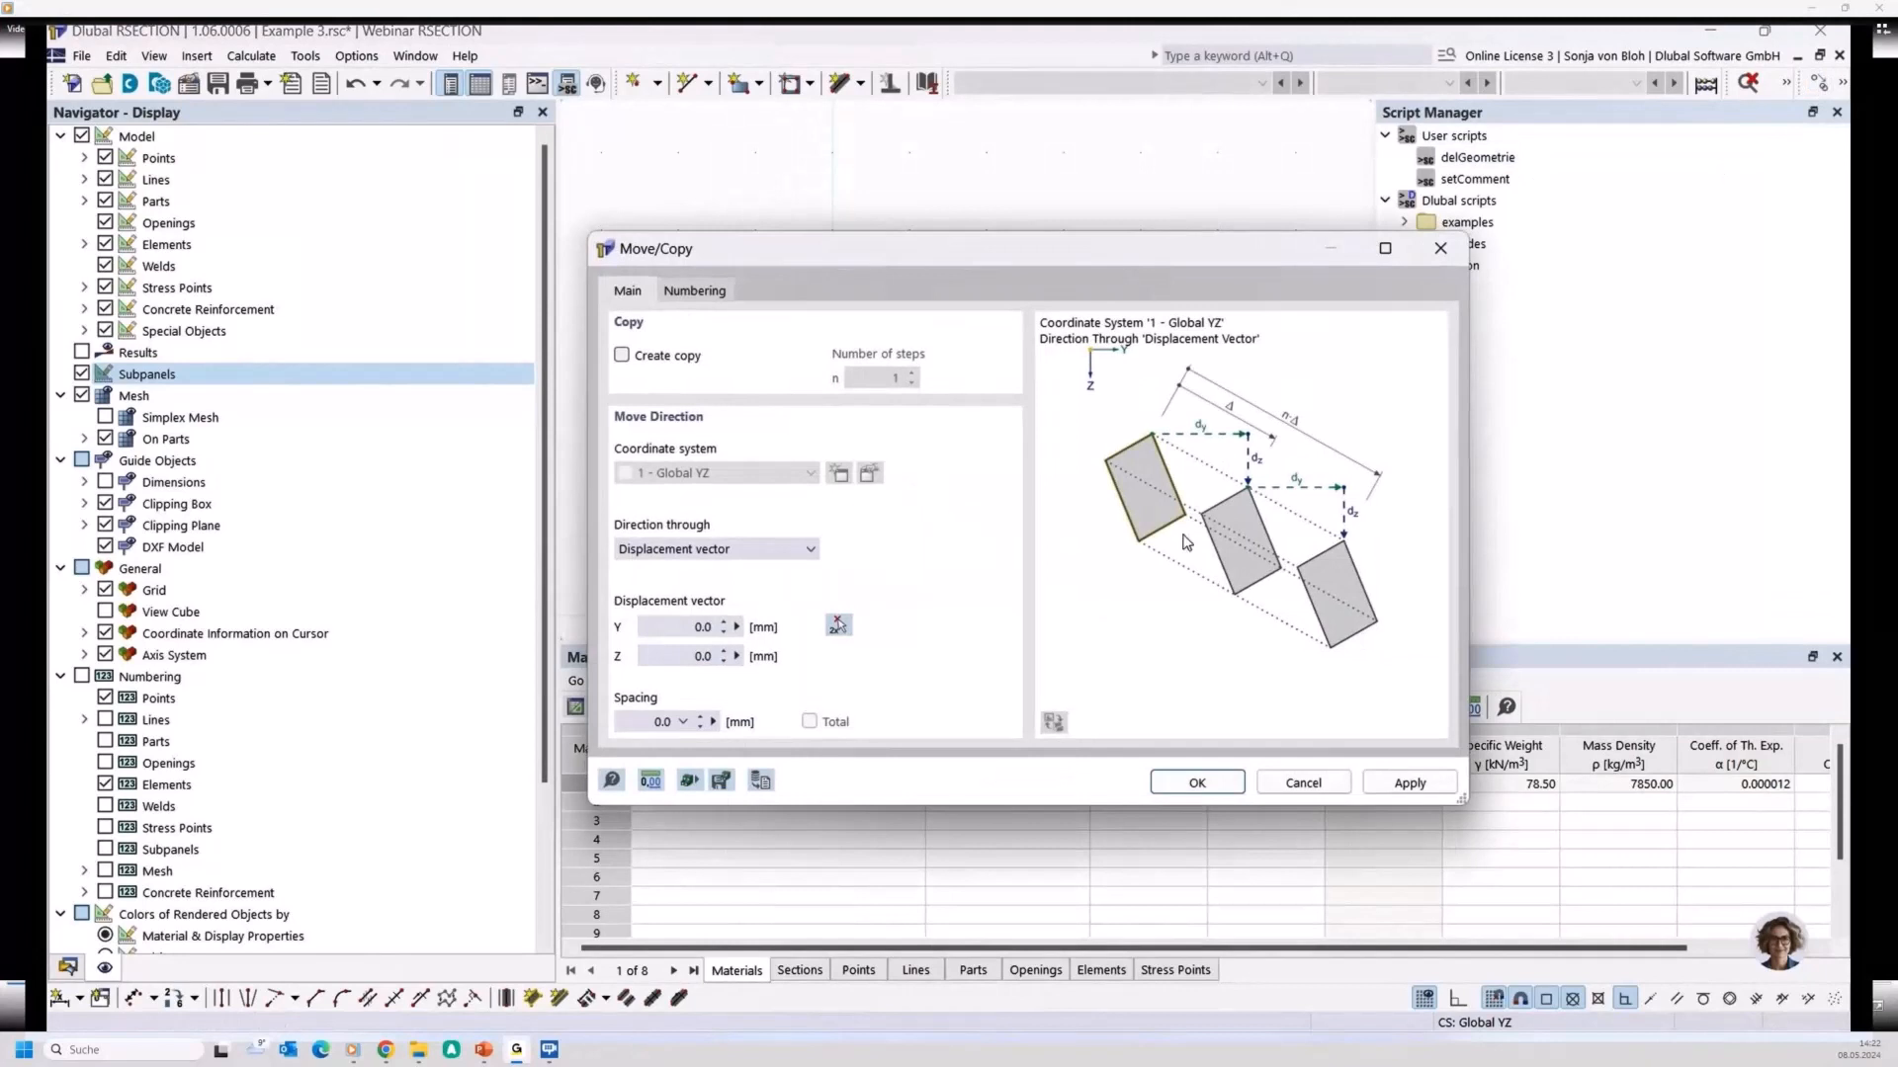
drag(690, 656, 818, 653)
text(-10)
click(1193, 790)
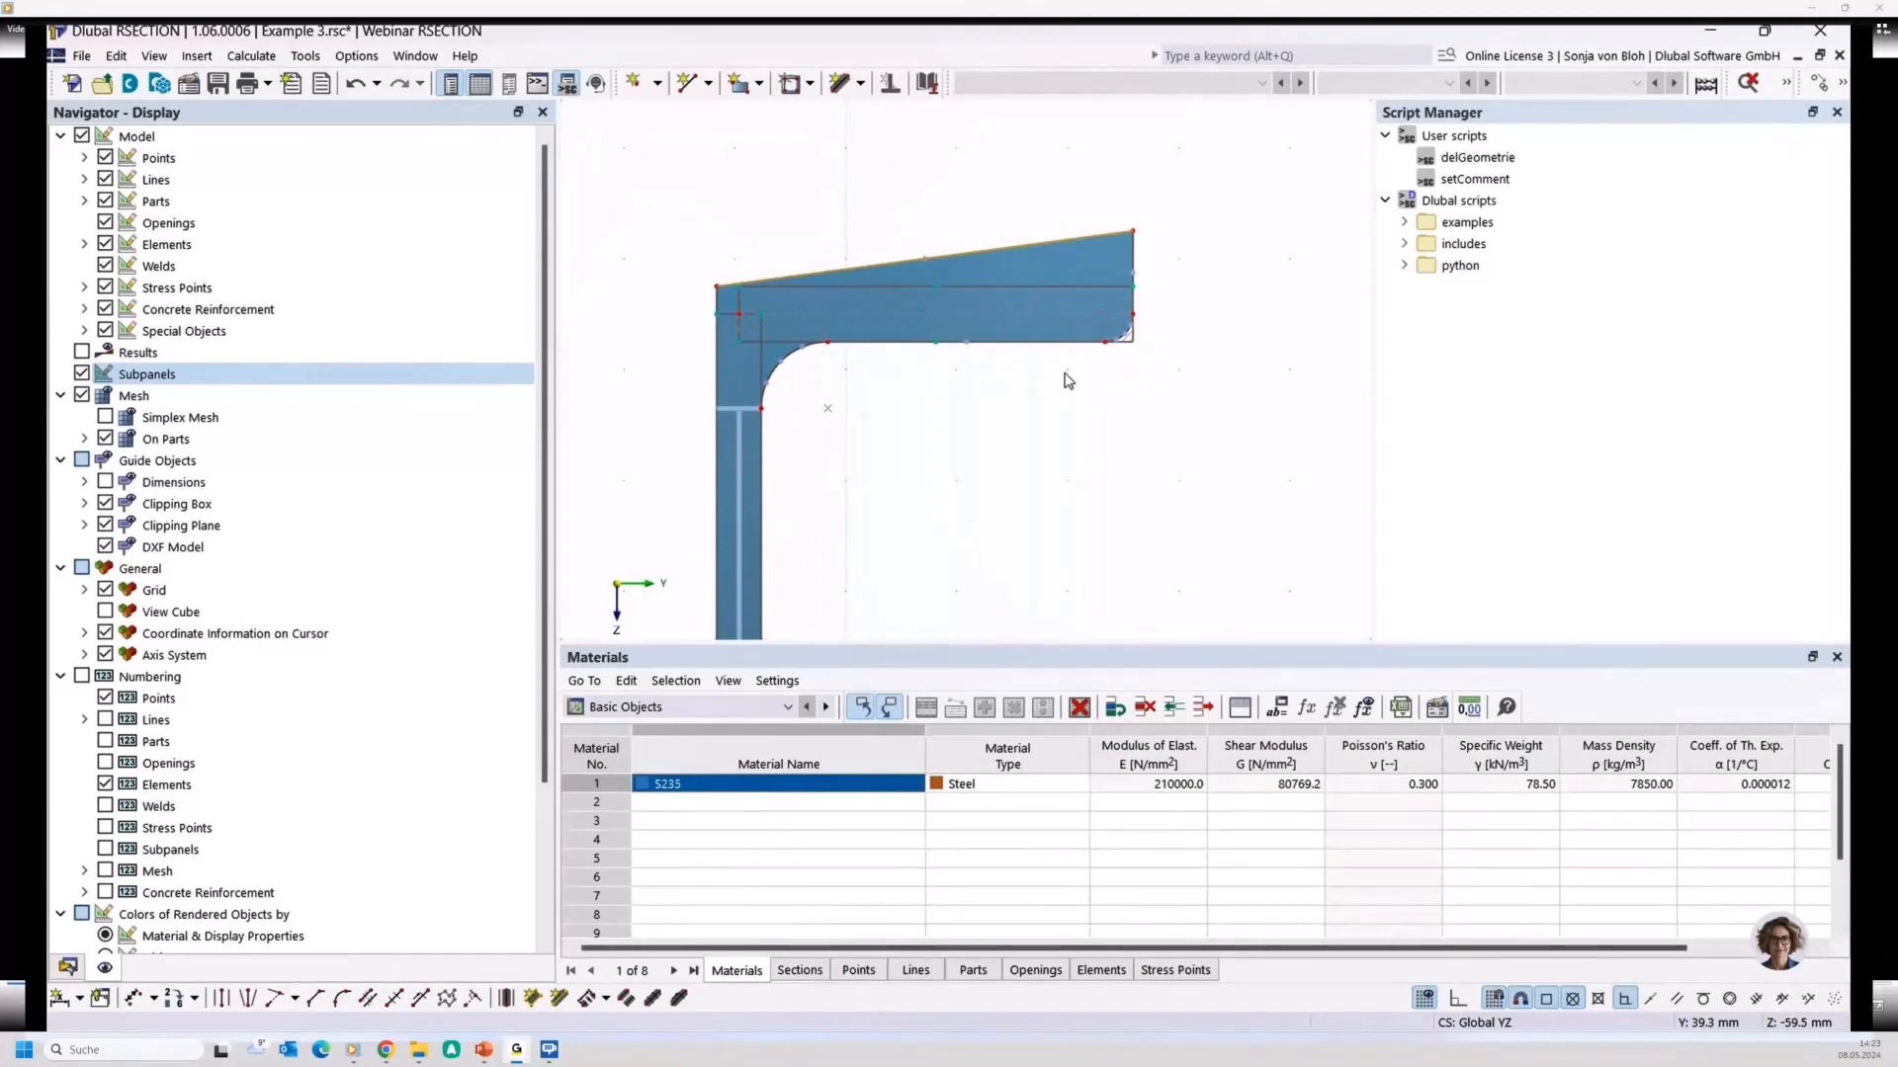
Run Calculate All to check the plausibility of the channel with the tapered upper flange, and abort the calculation
click(269, 59)
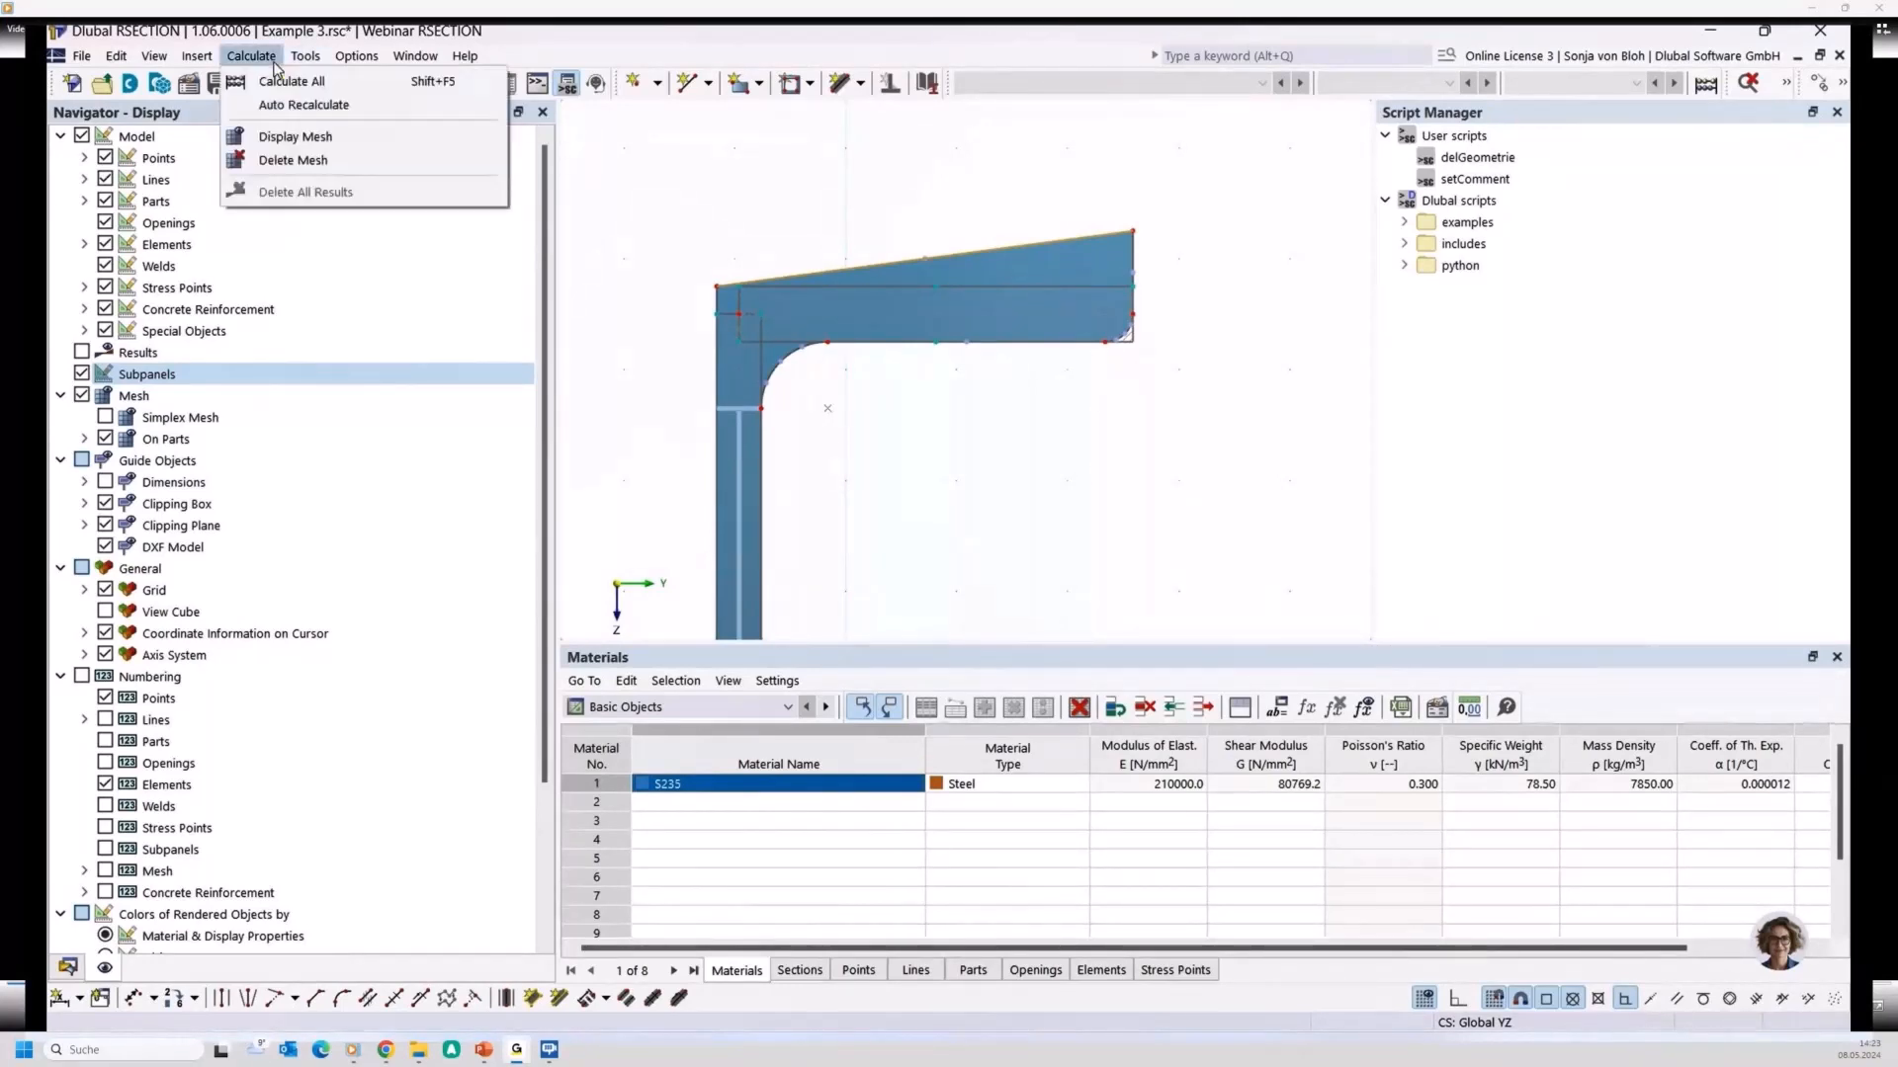
click(276, 85)
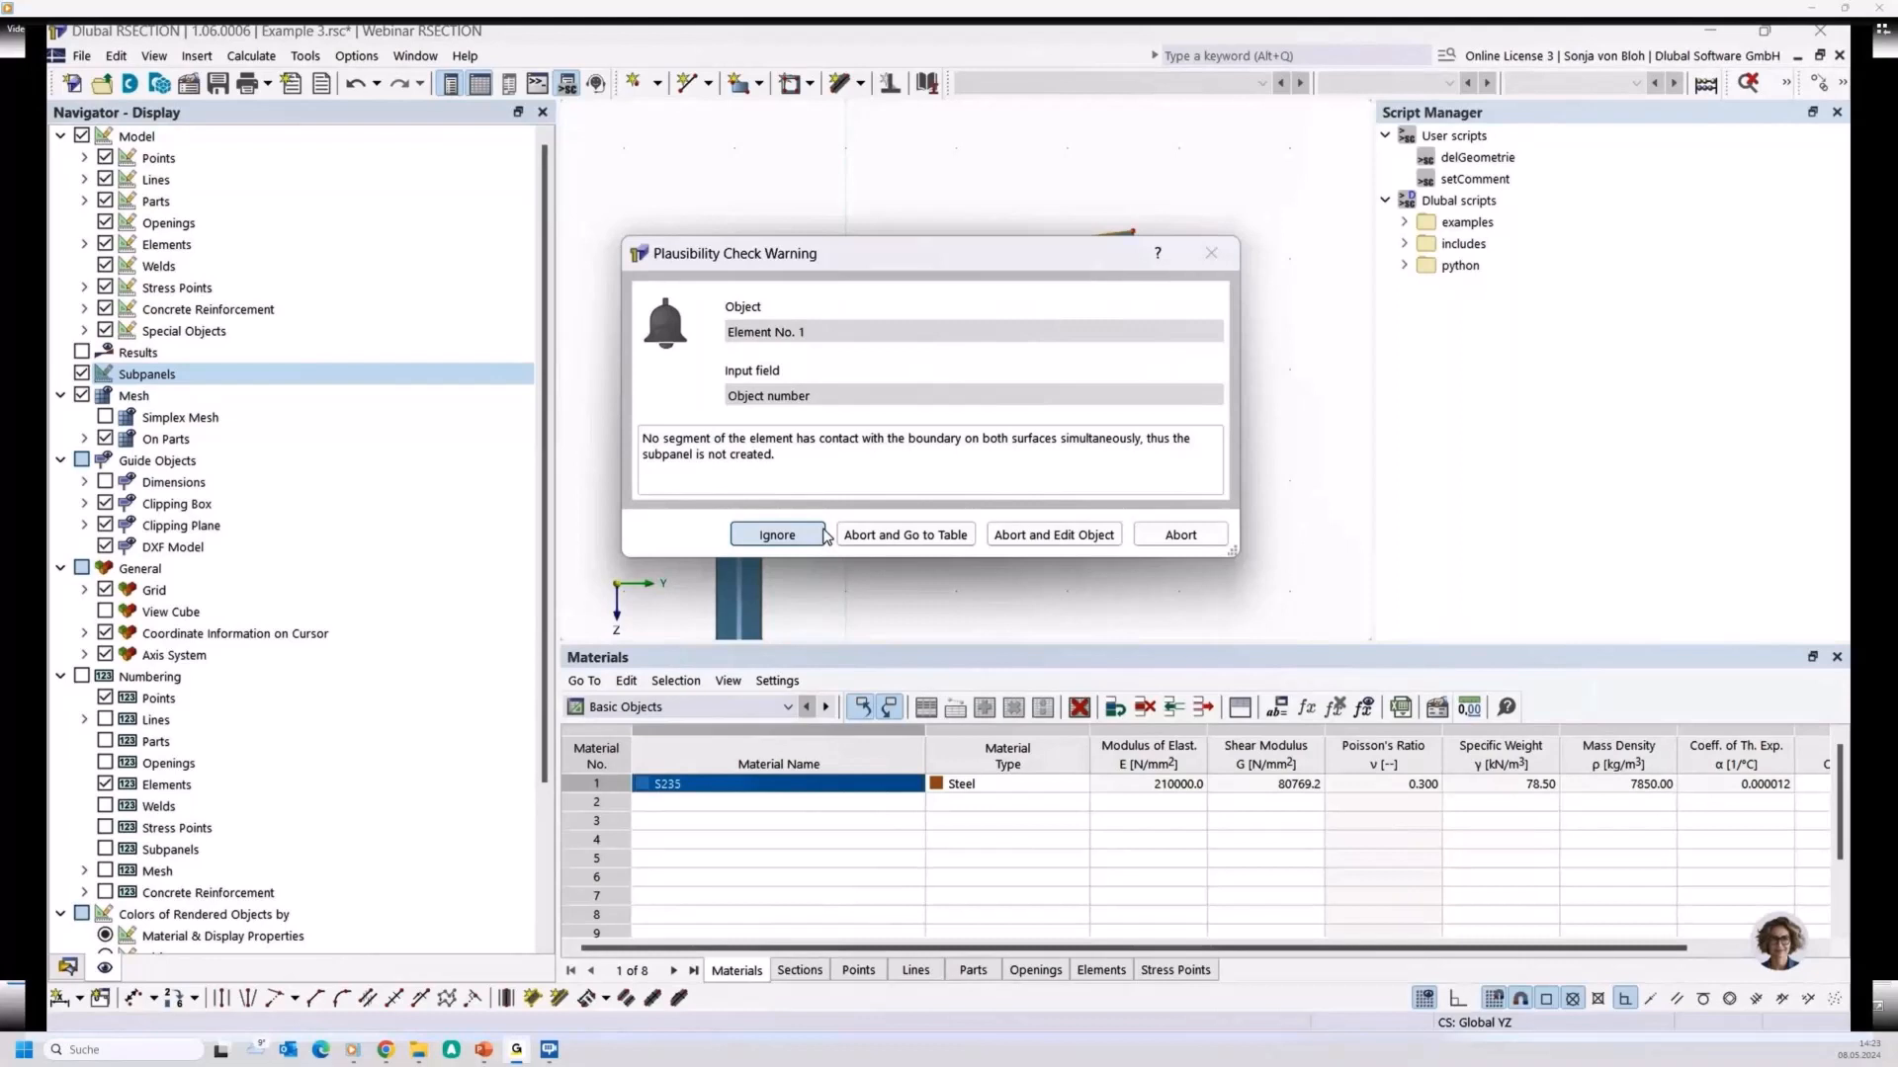
click(1180, 534)
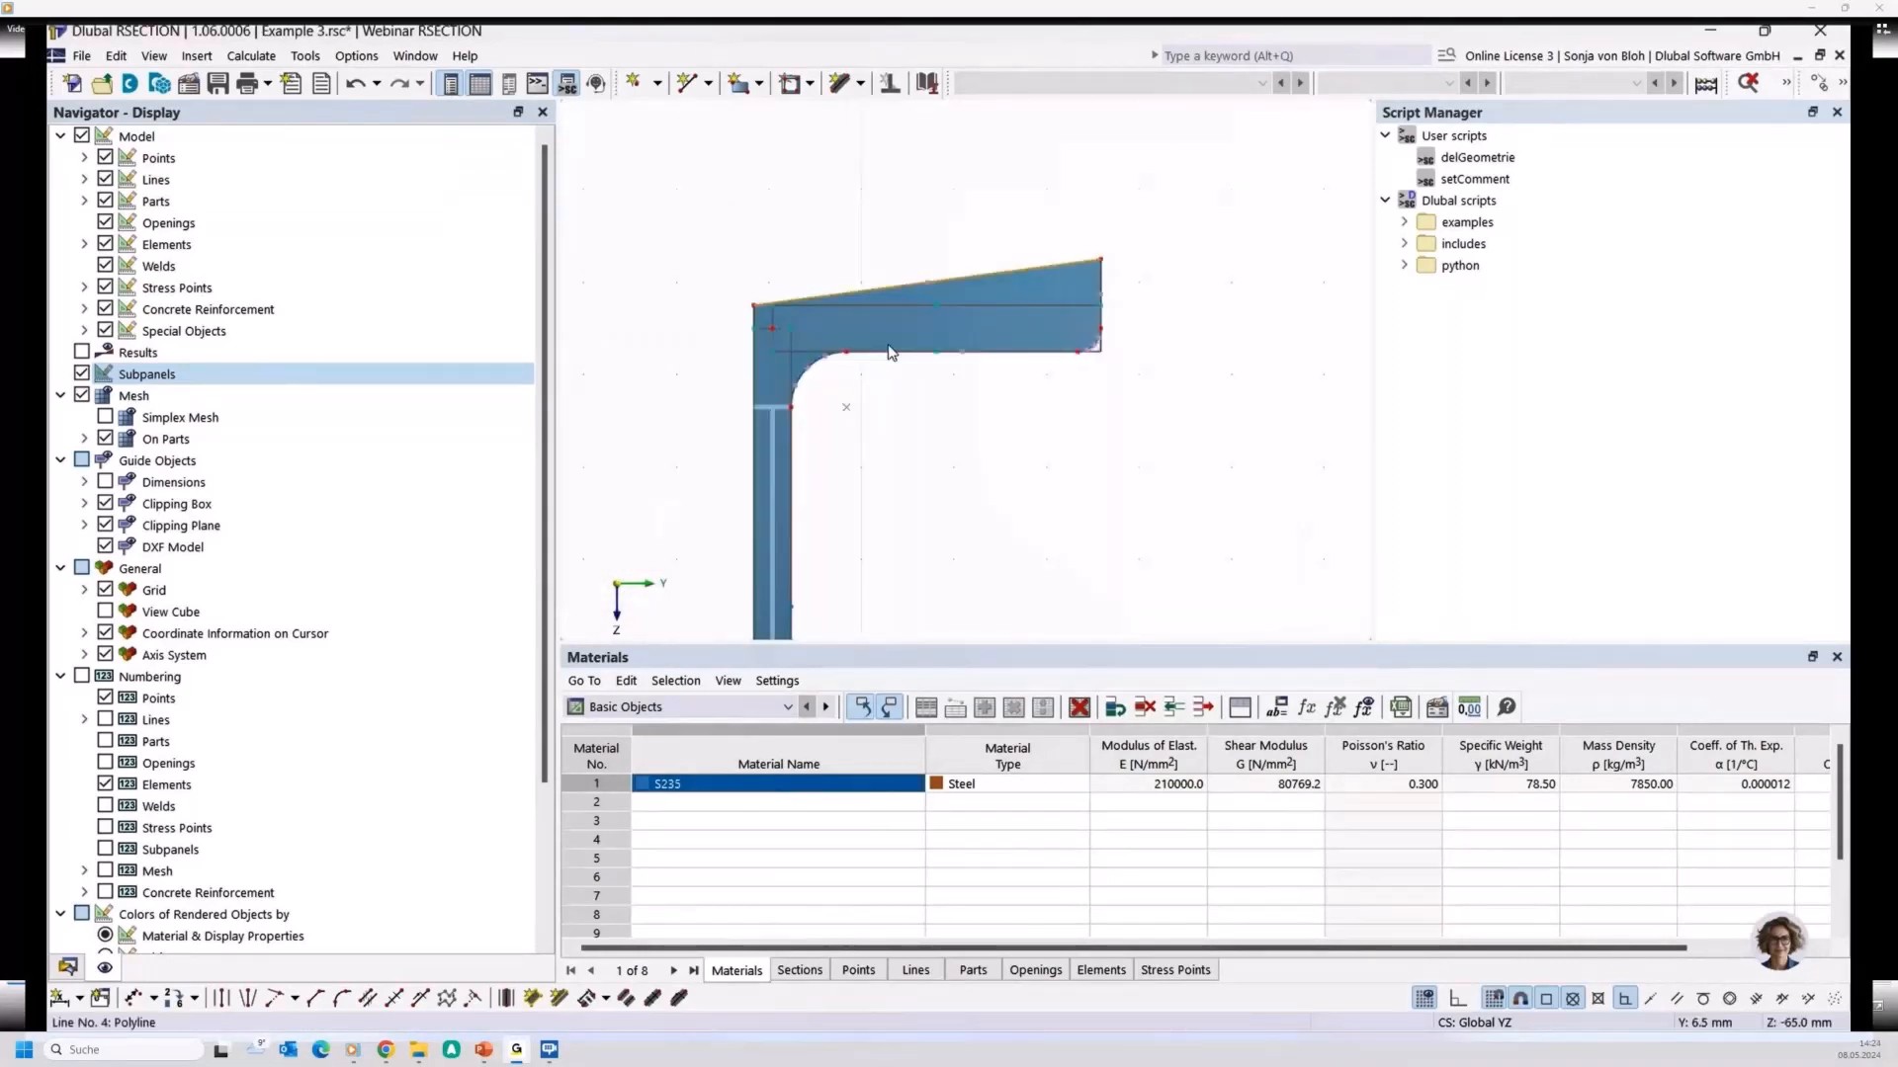
scroll(889, 353, down, 5)
middle_drag(881, 480, 872, 423)
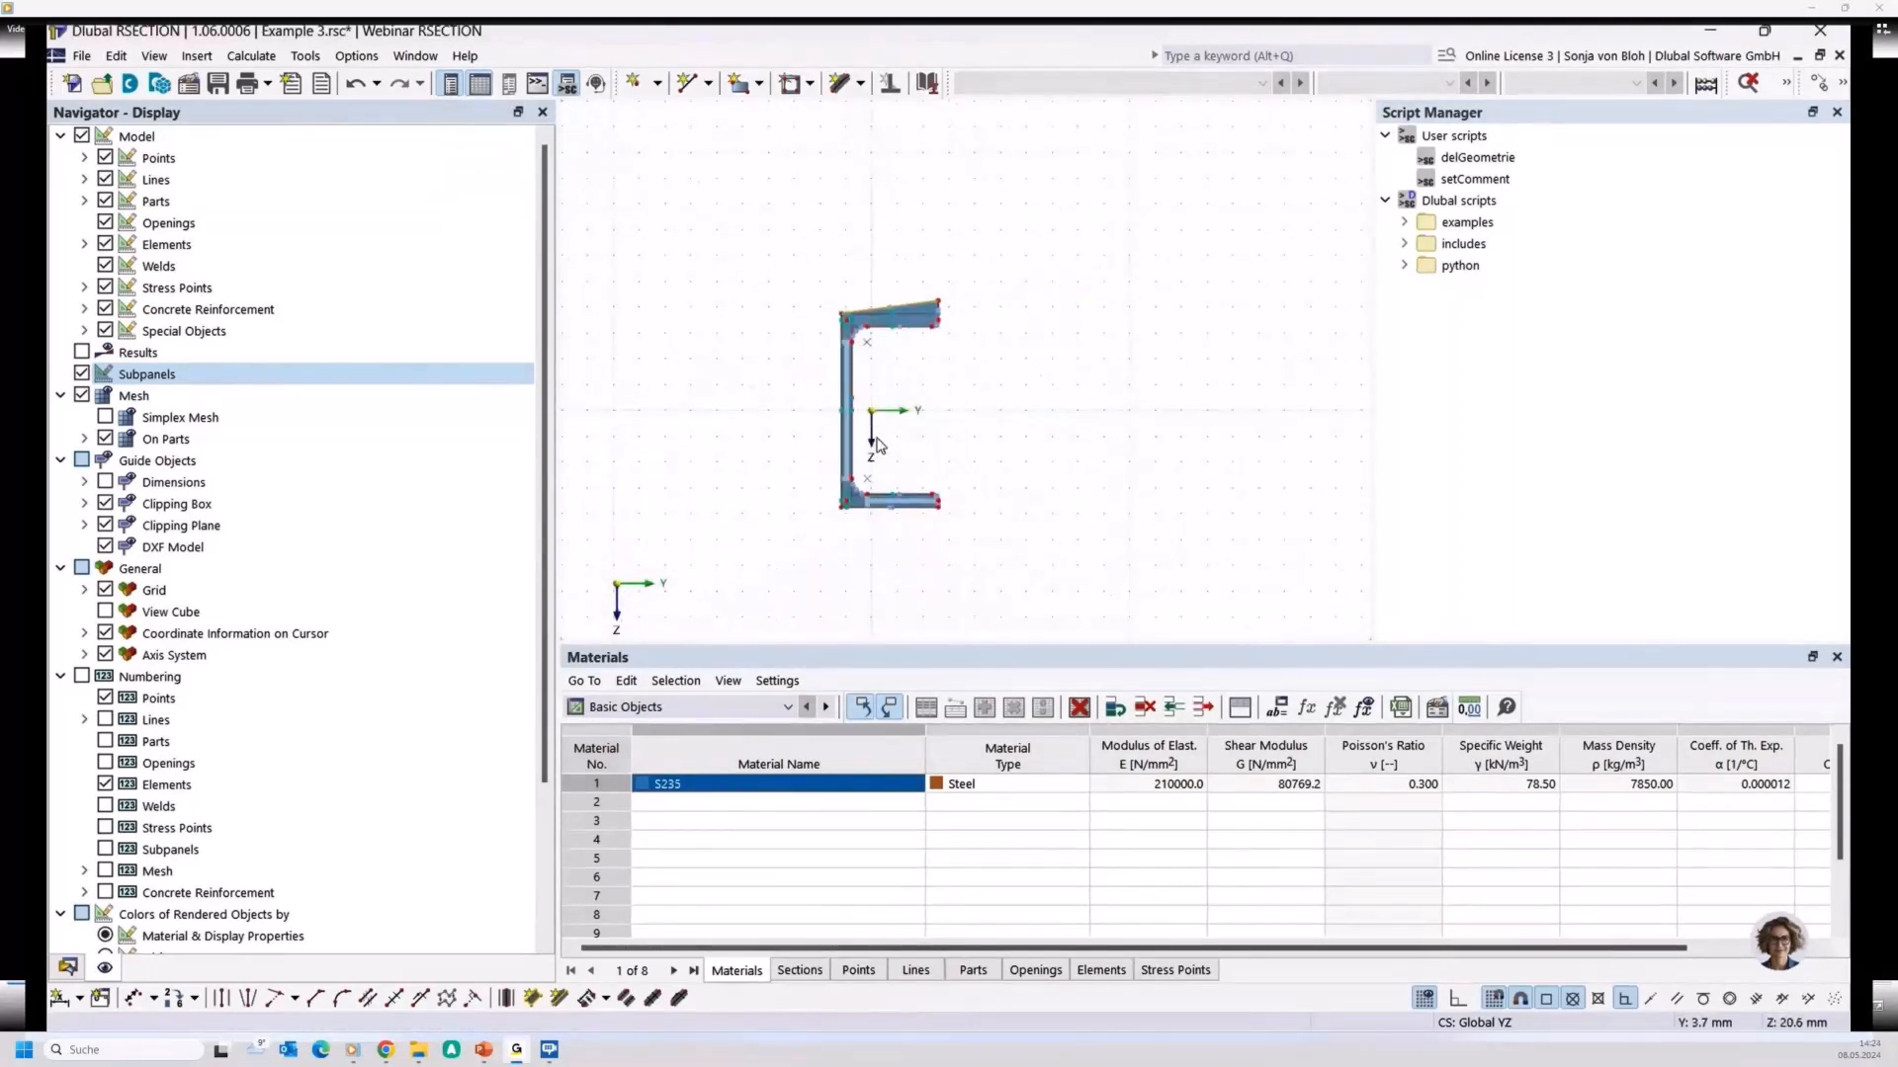
scroll(877, 445, up, 3)
scroll(811, 496, up, 2)
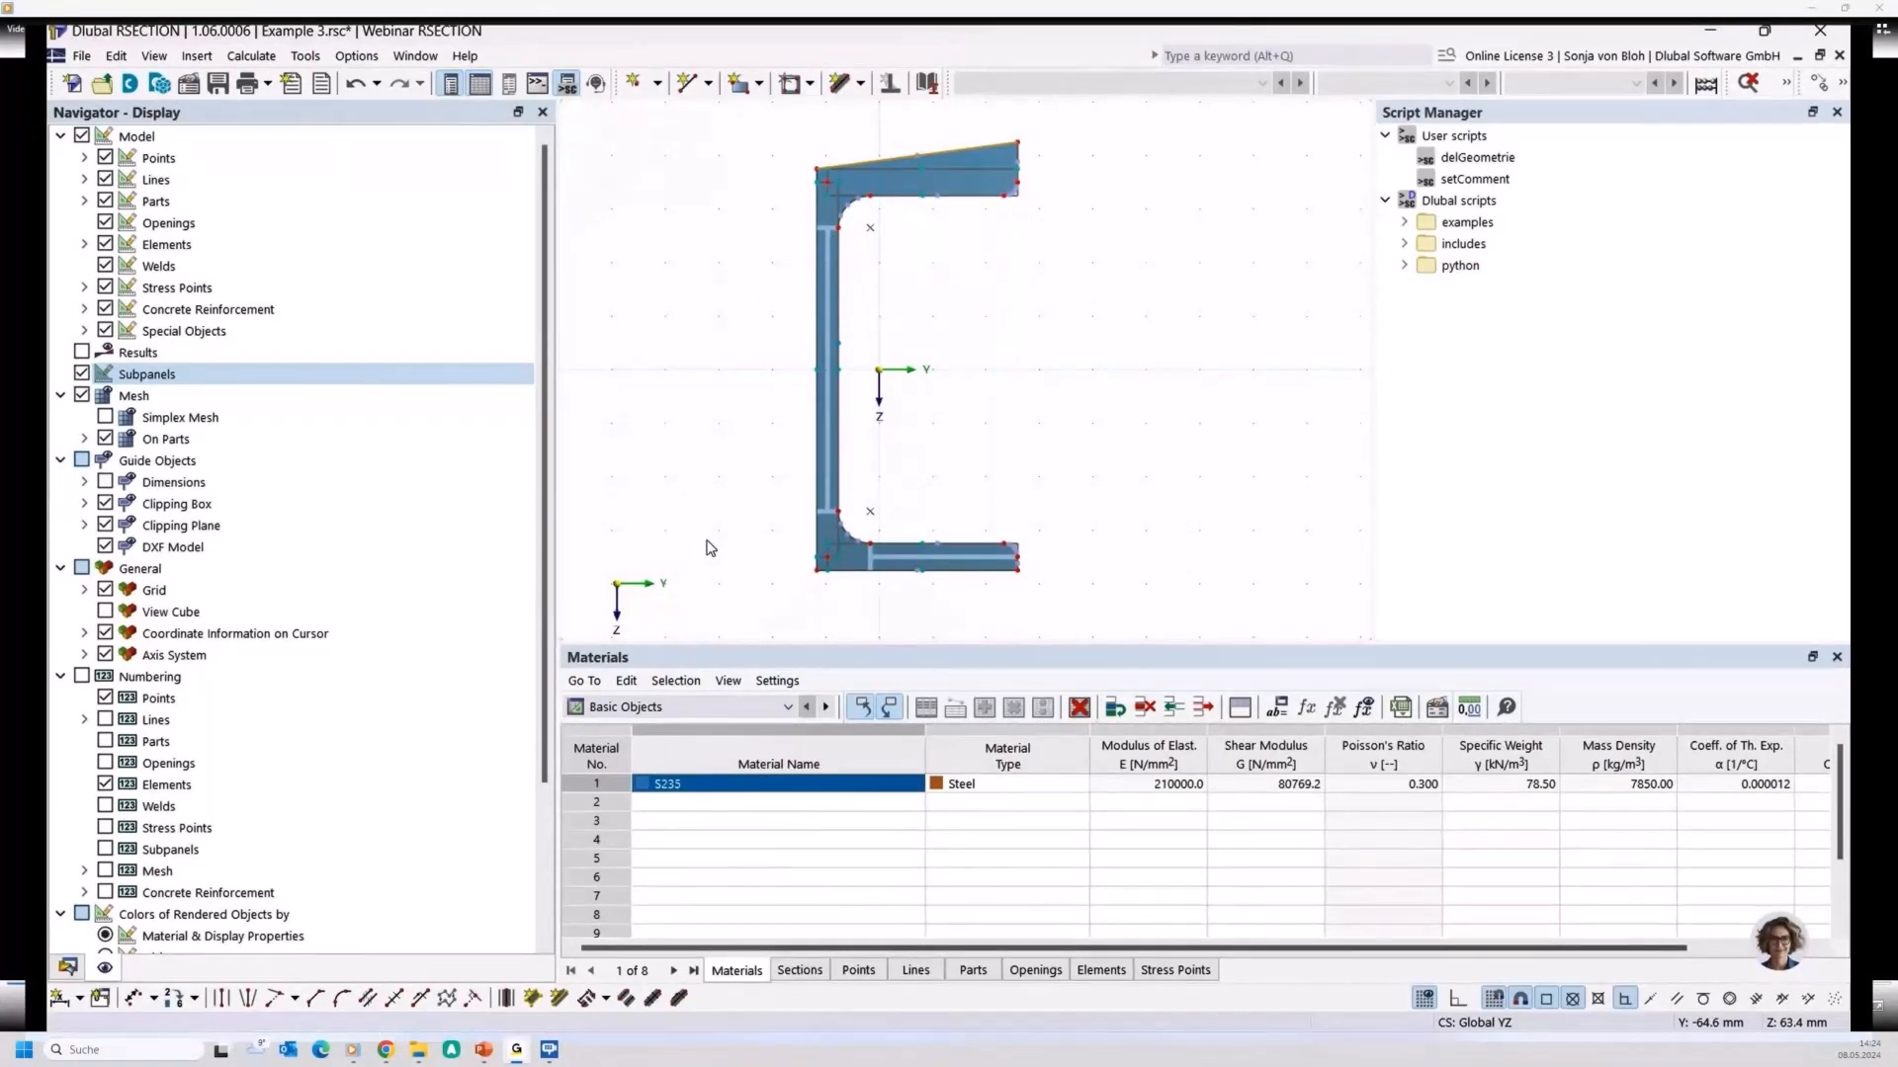
Create a new model named Example 4 with Thin-Walled Analysis and the Effective / Steel / Aluminum section add-on to EN 1993-1-1 and EN 1993-1-5
click(72, 84)
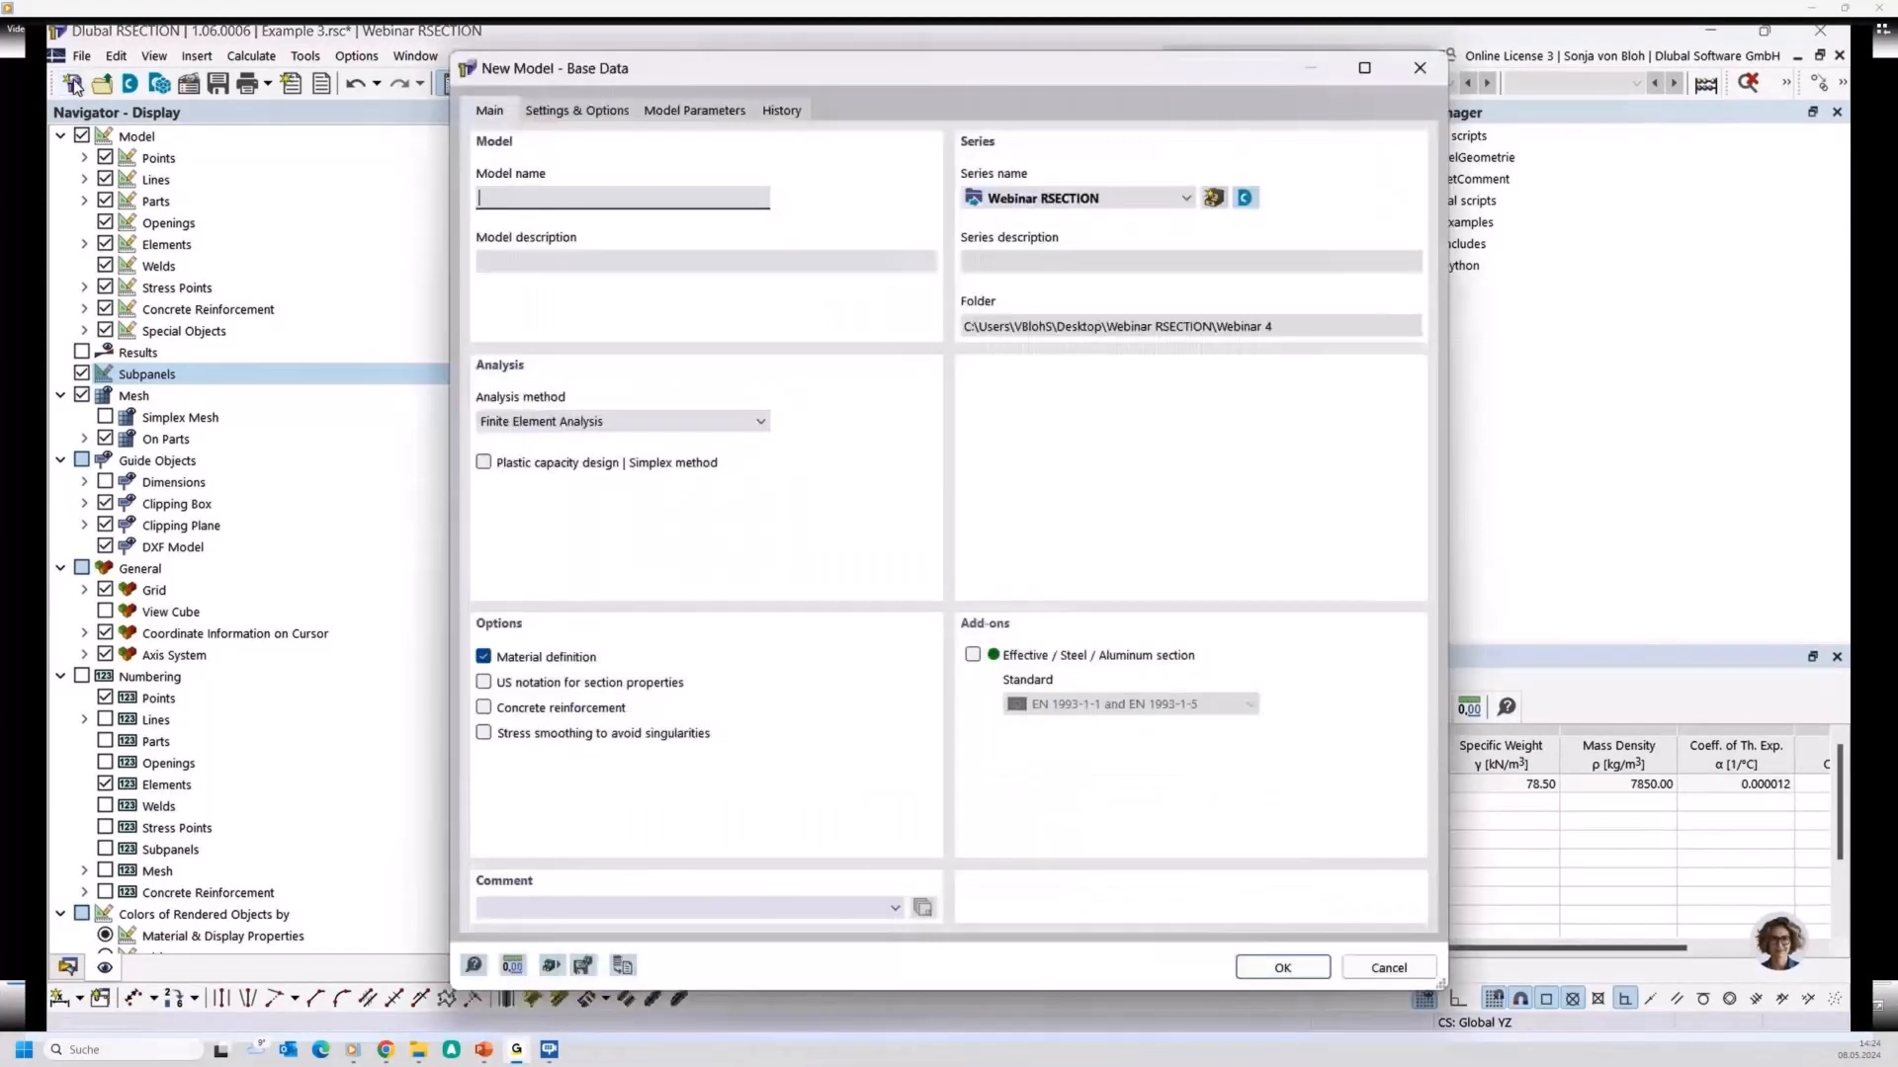
text(Example 4)
click(713, 422)
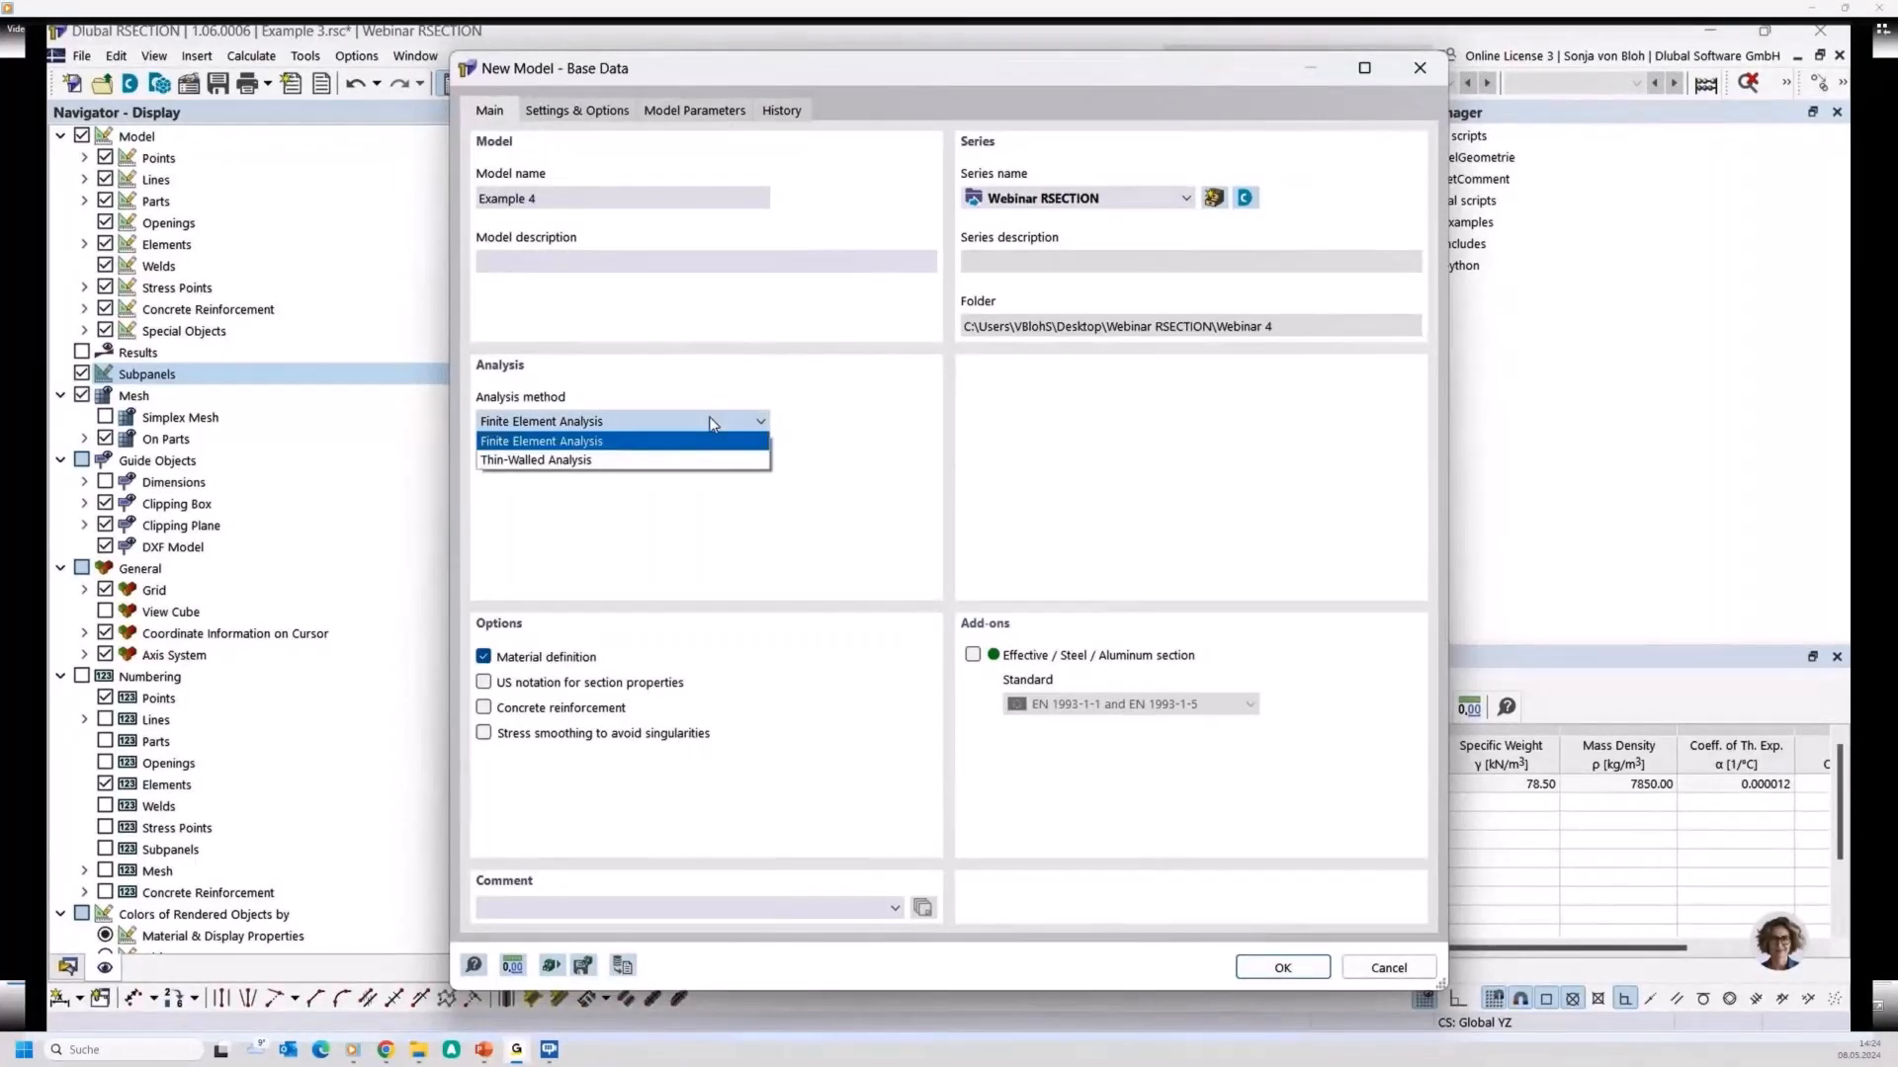
click(605, 460)
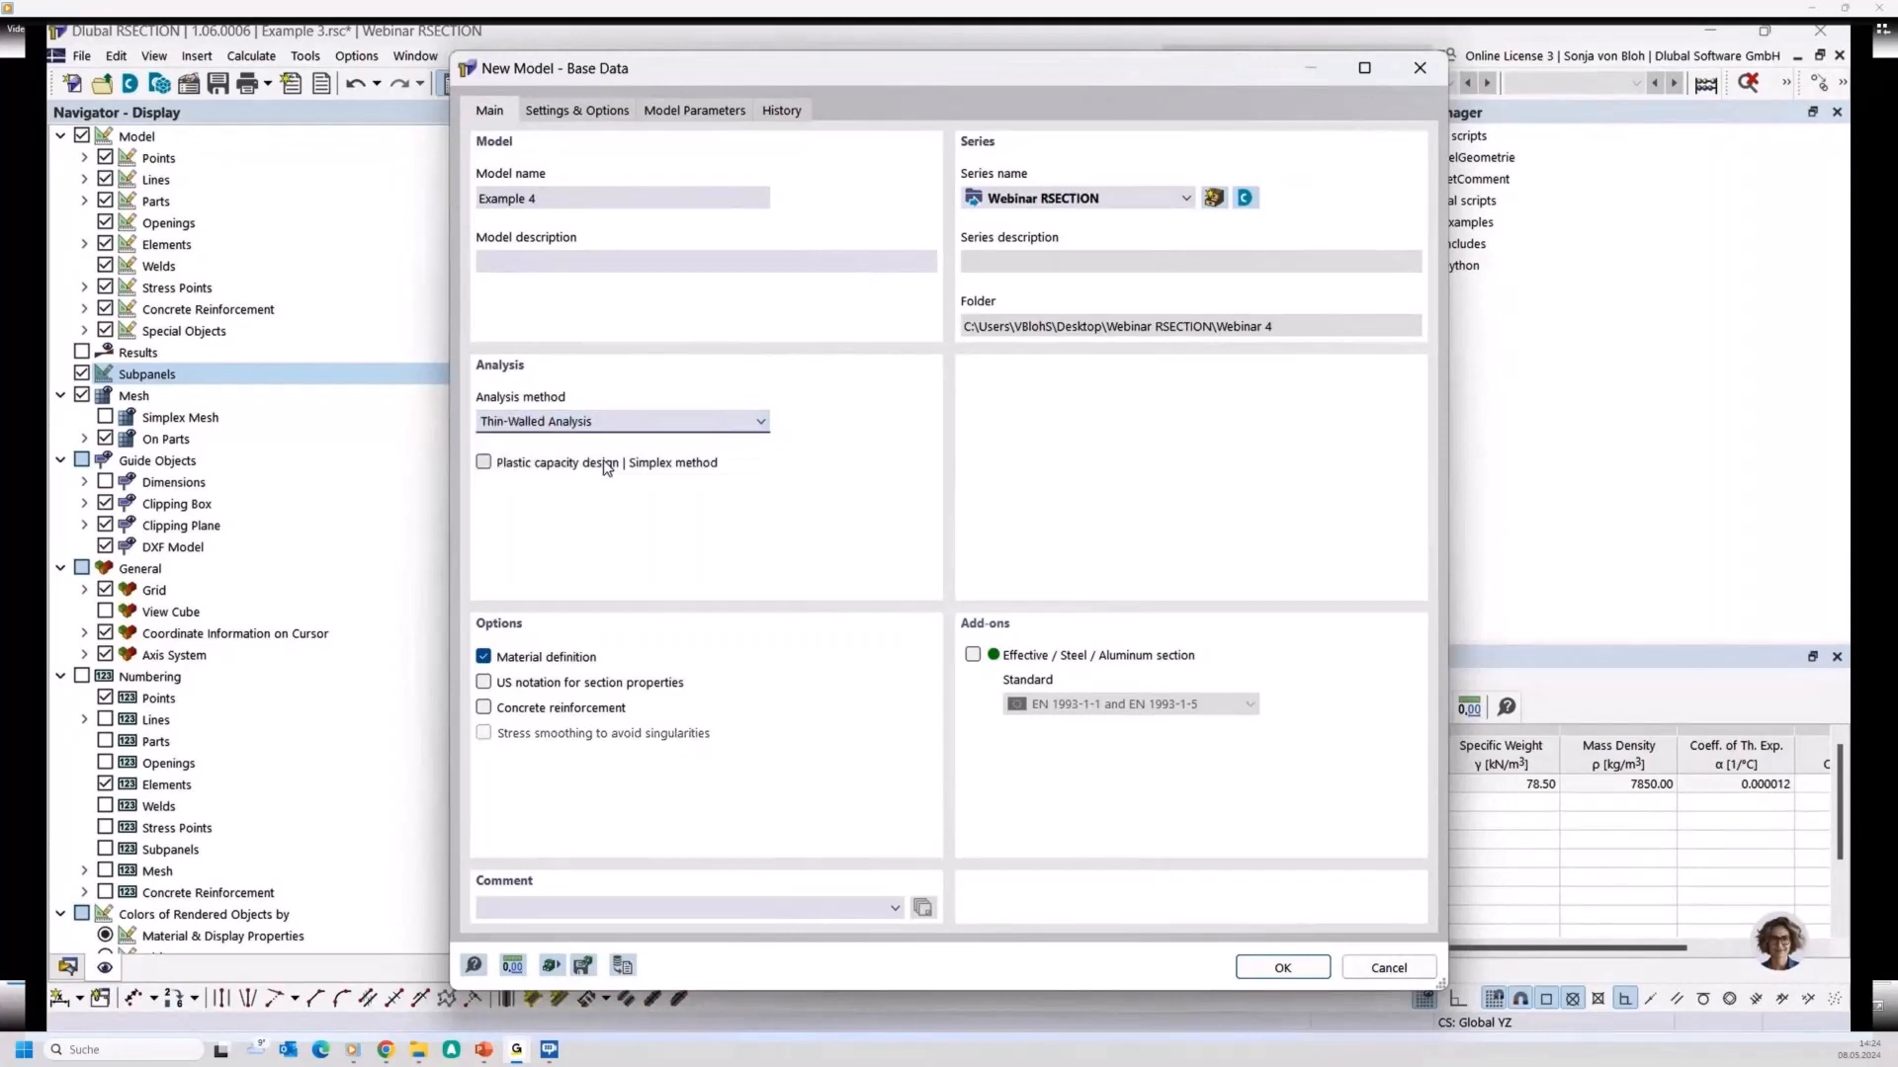
click(972, 654)
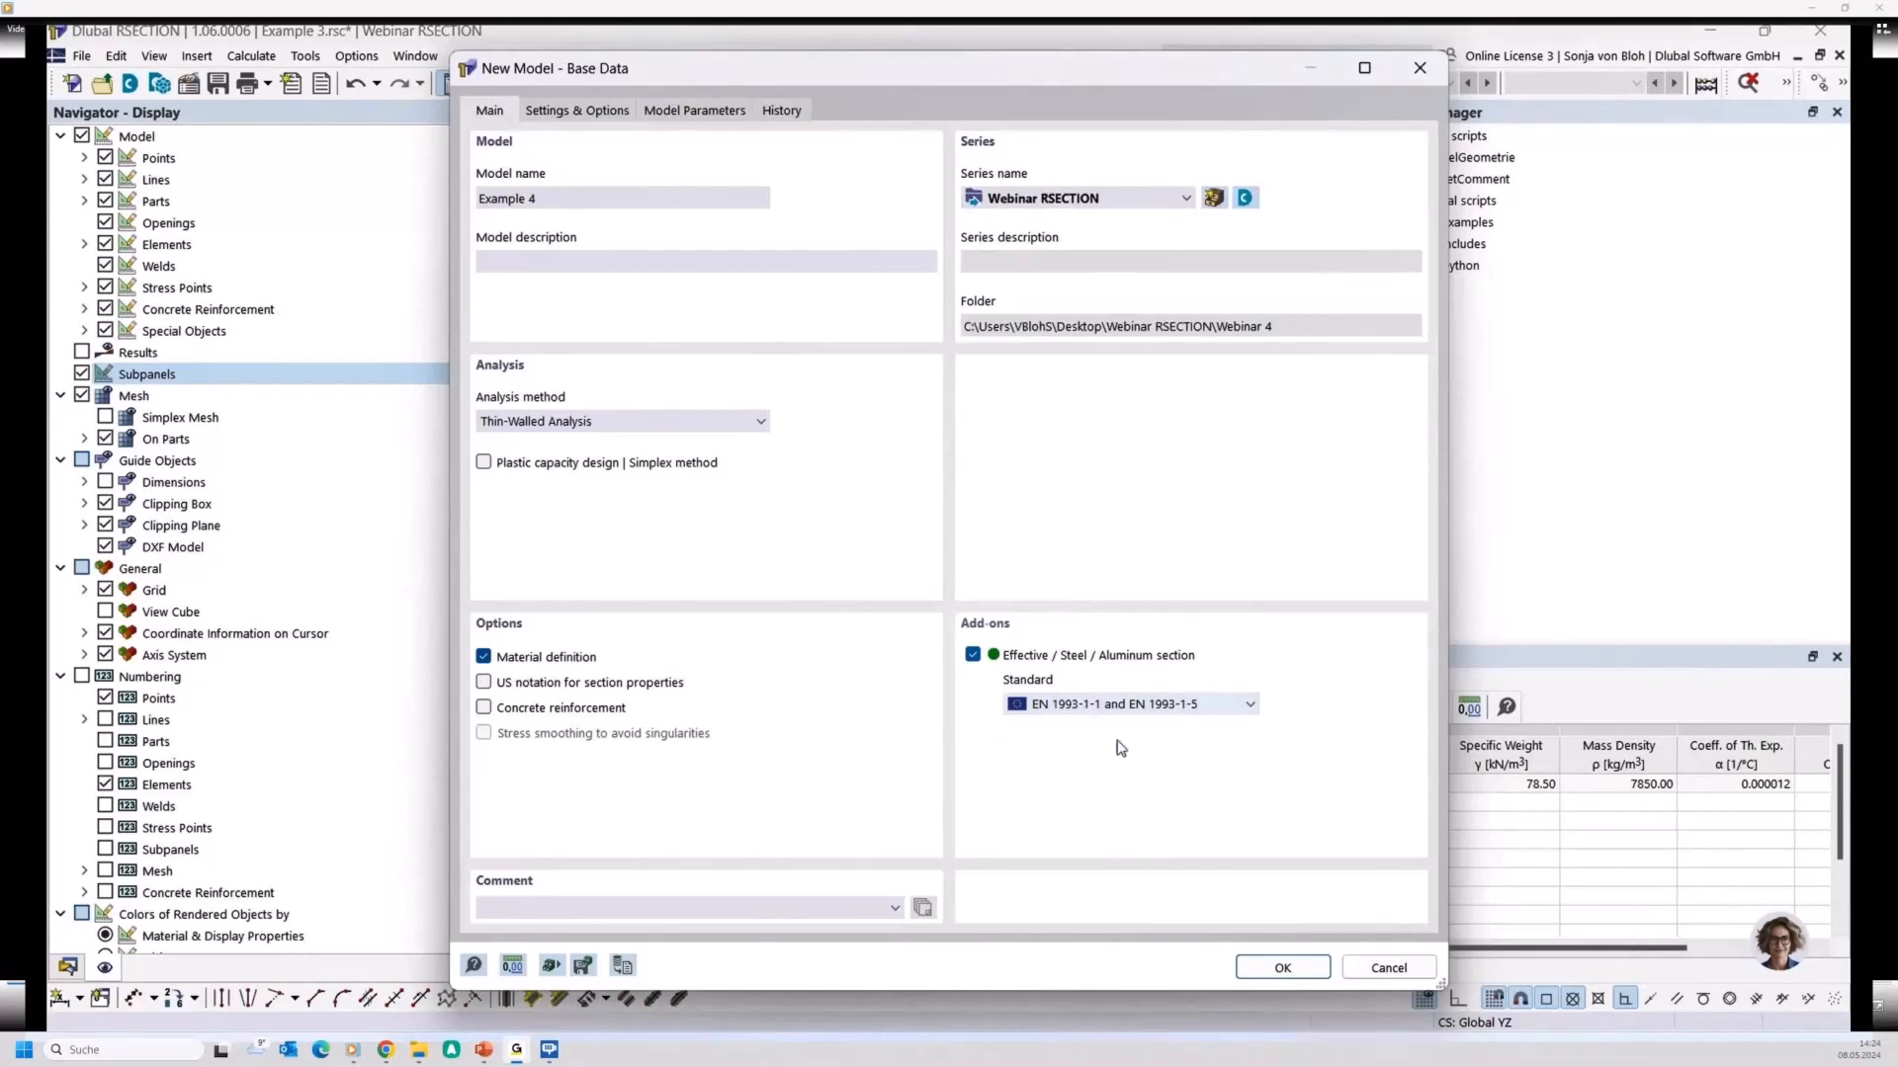
click(1281, 968)
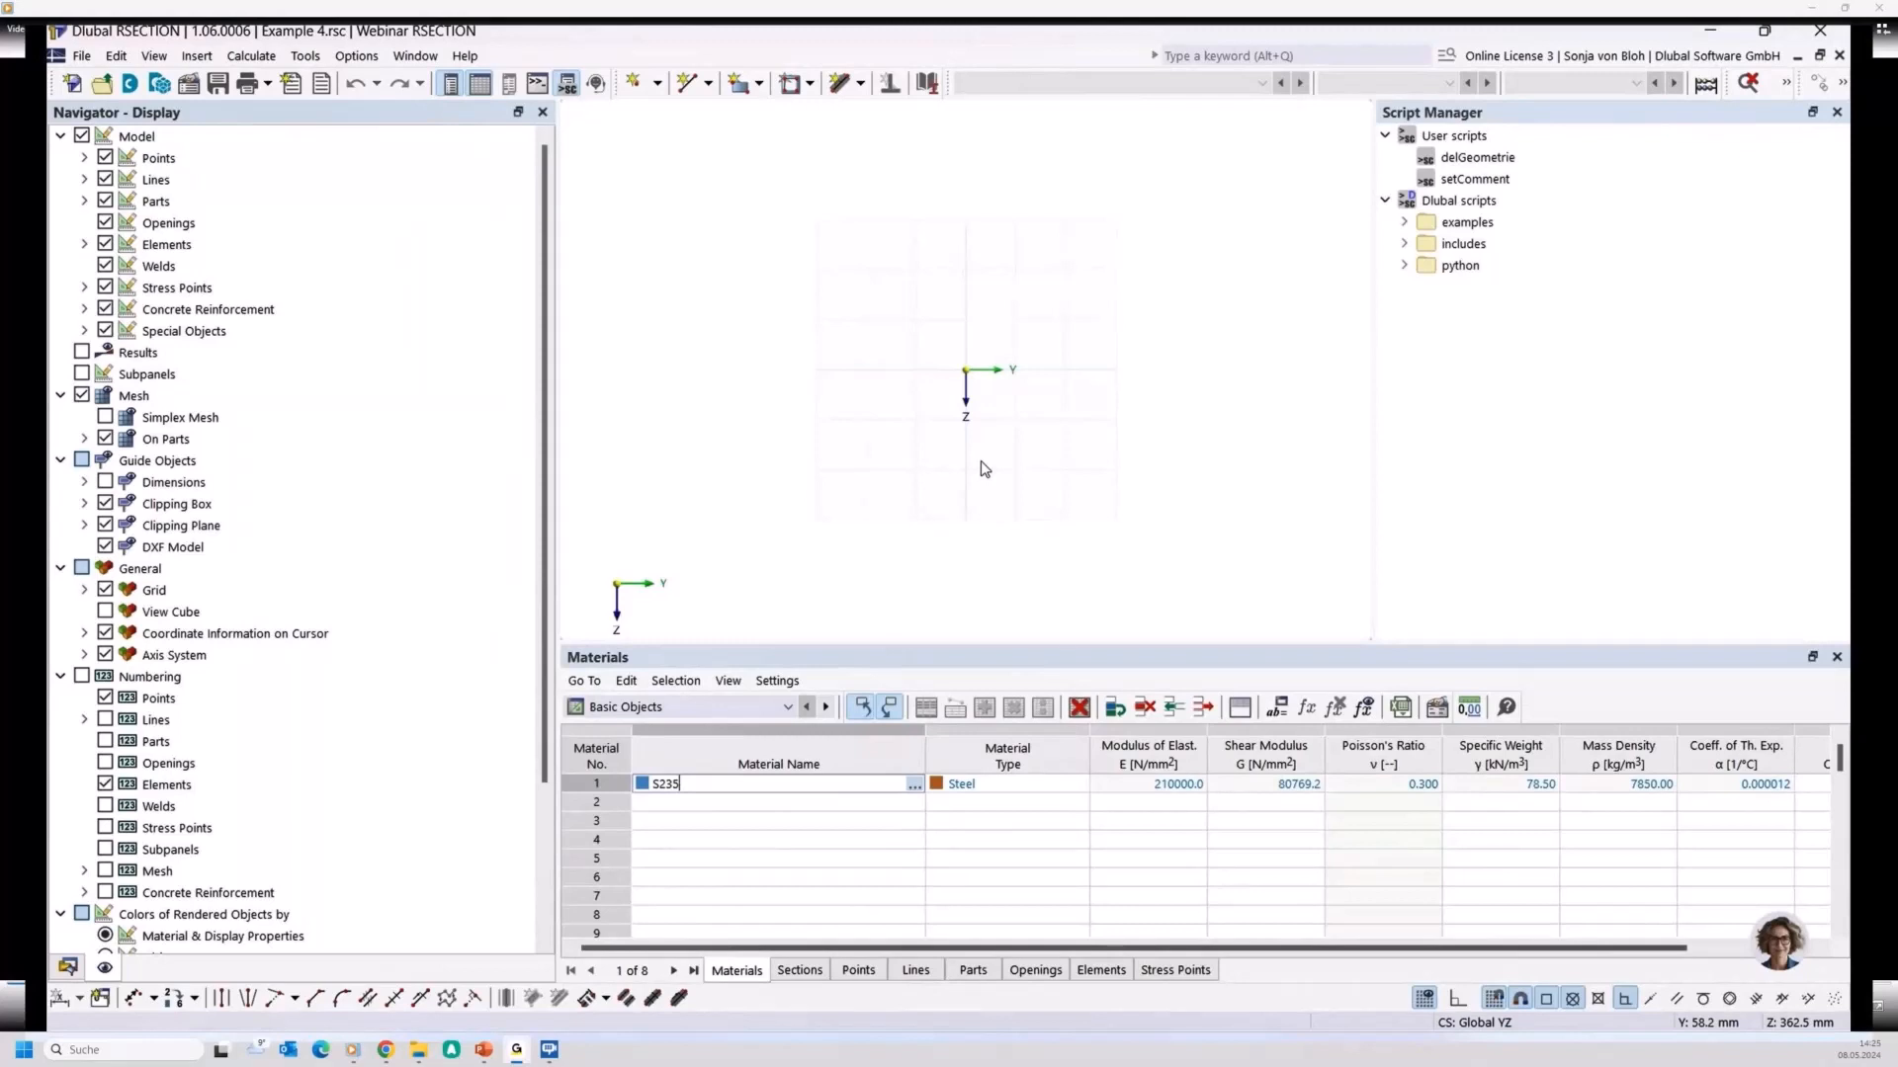
Toggle the Auto Connect Lines and Elements option for the empty model
right_click(844, 358)
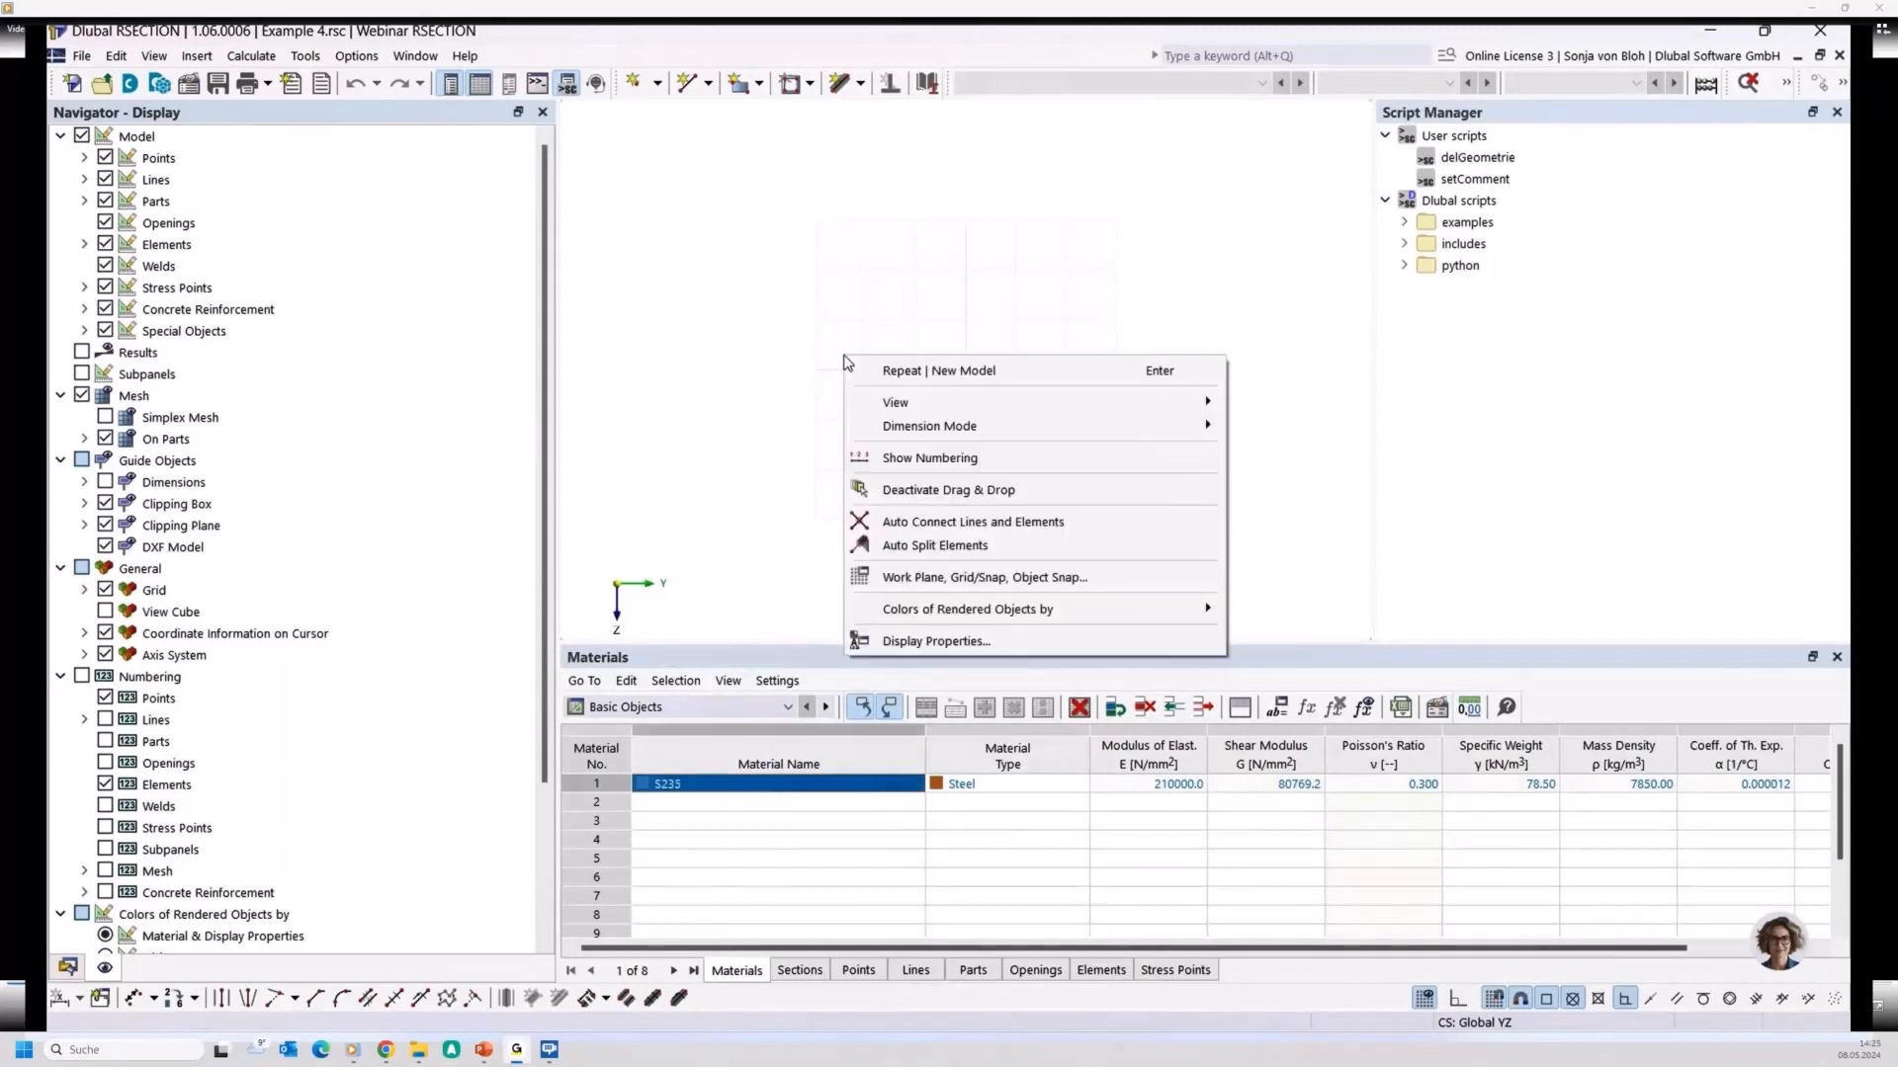
click(905, 528)
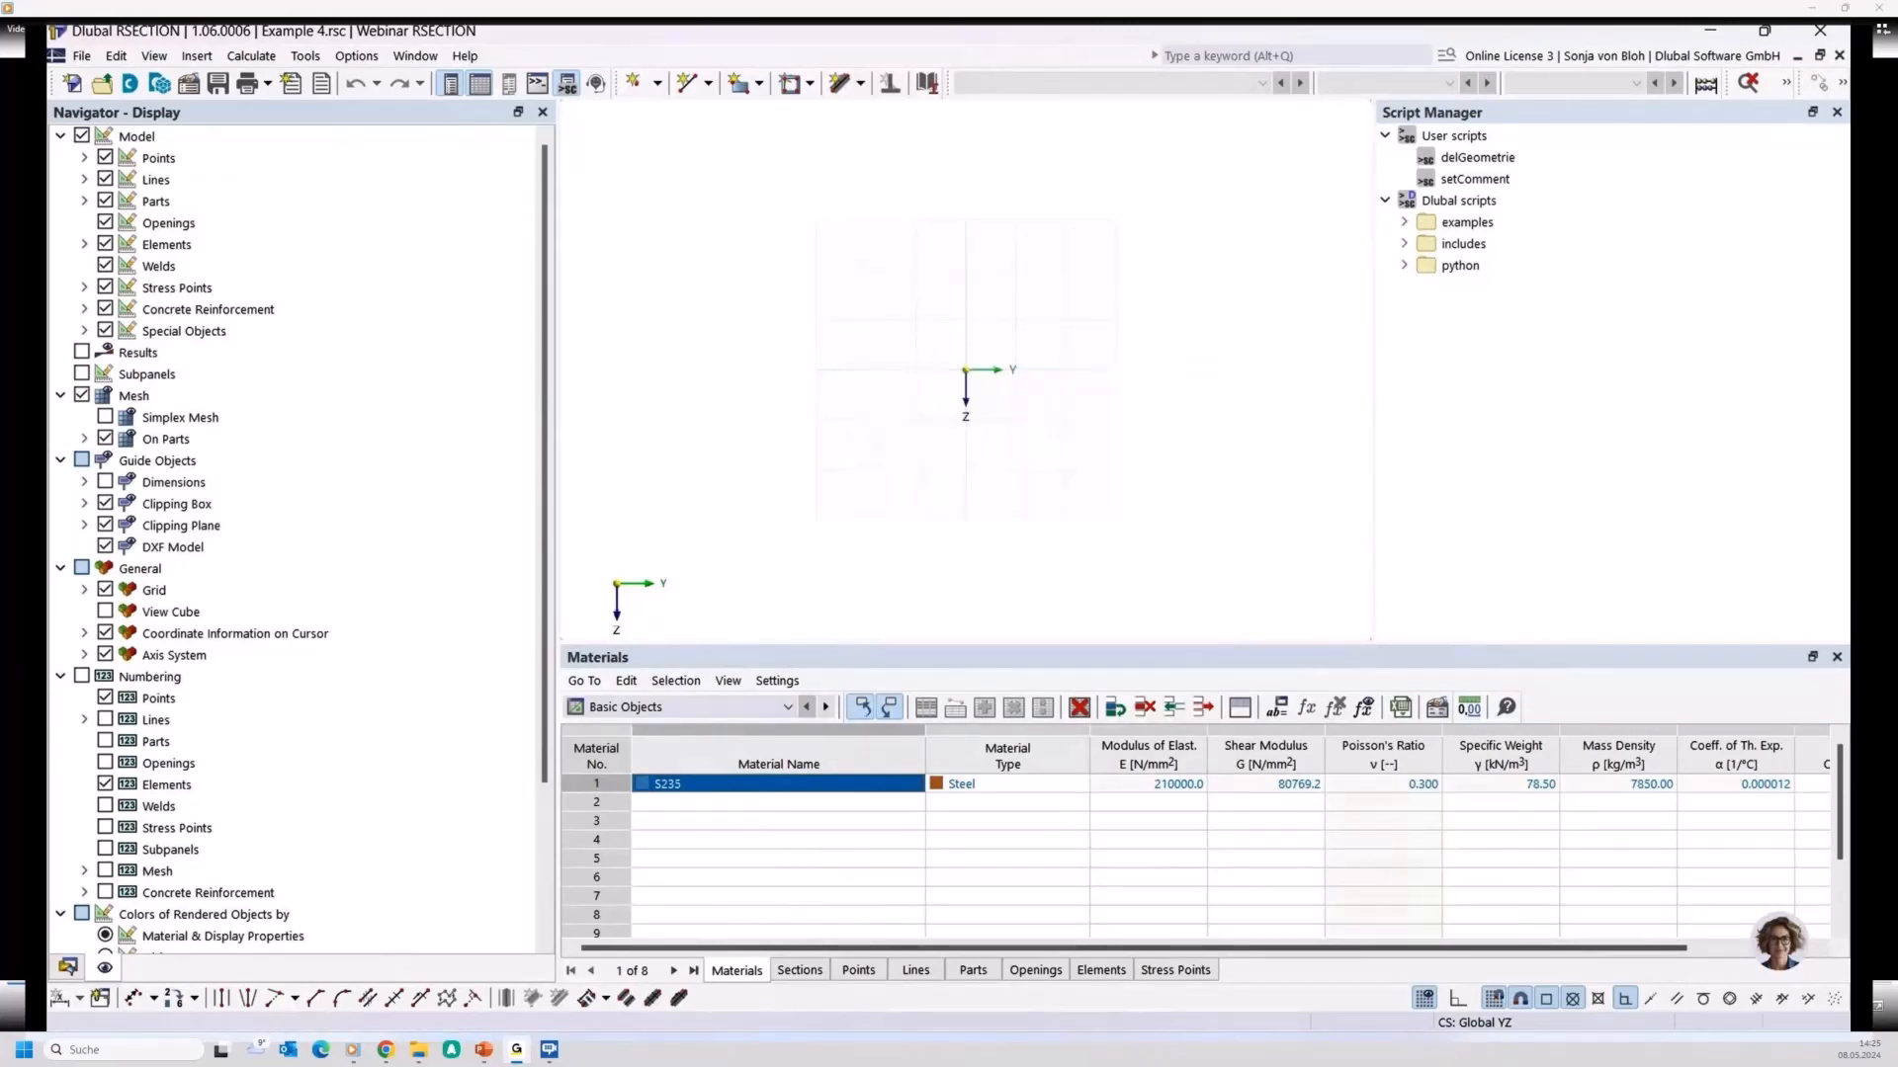
Insert a new HEB 200 | DIN 1025-2:1995-11 | Ferona section at the origin of the model
click(68, 966)
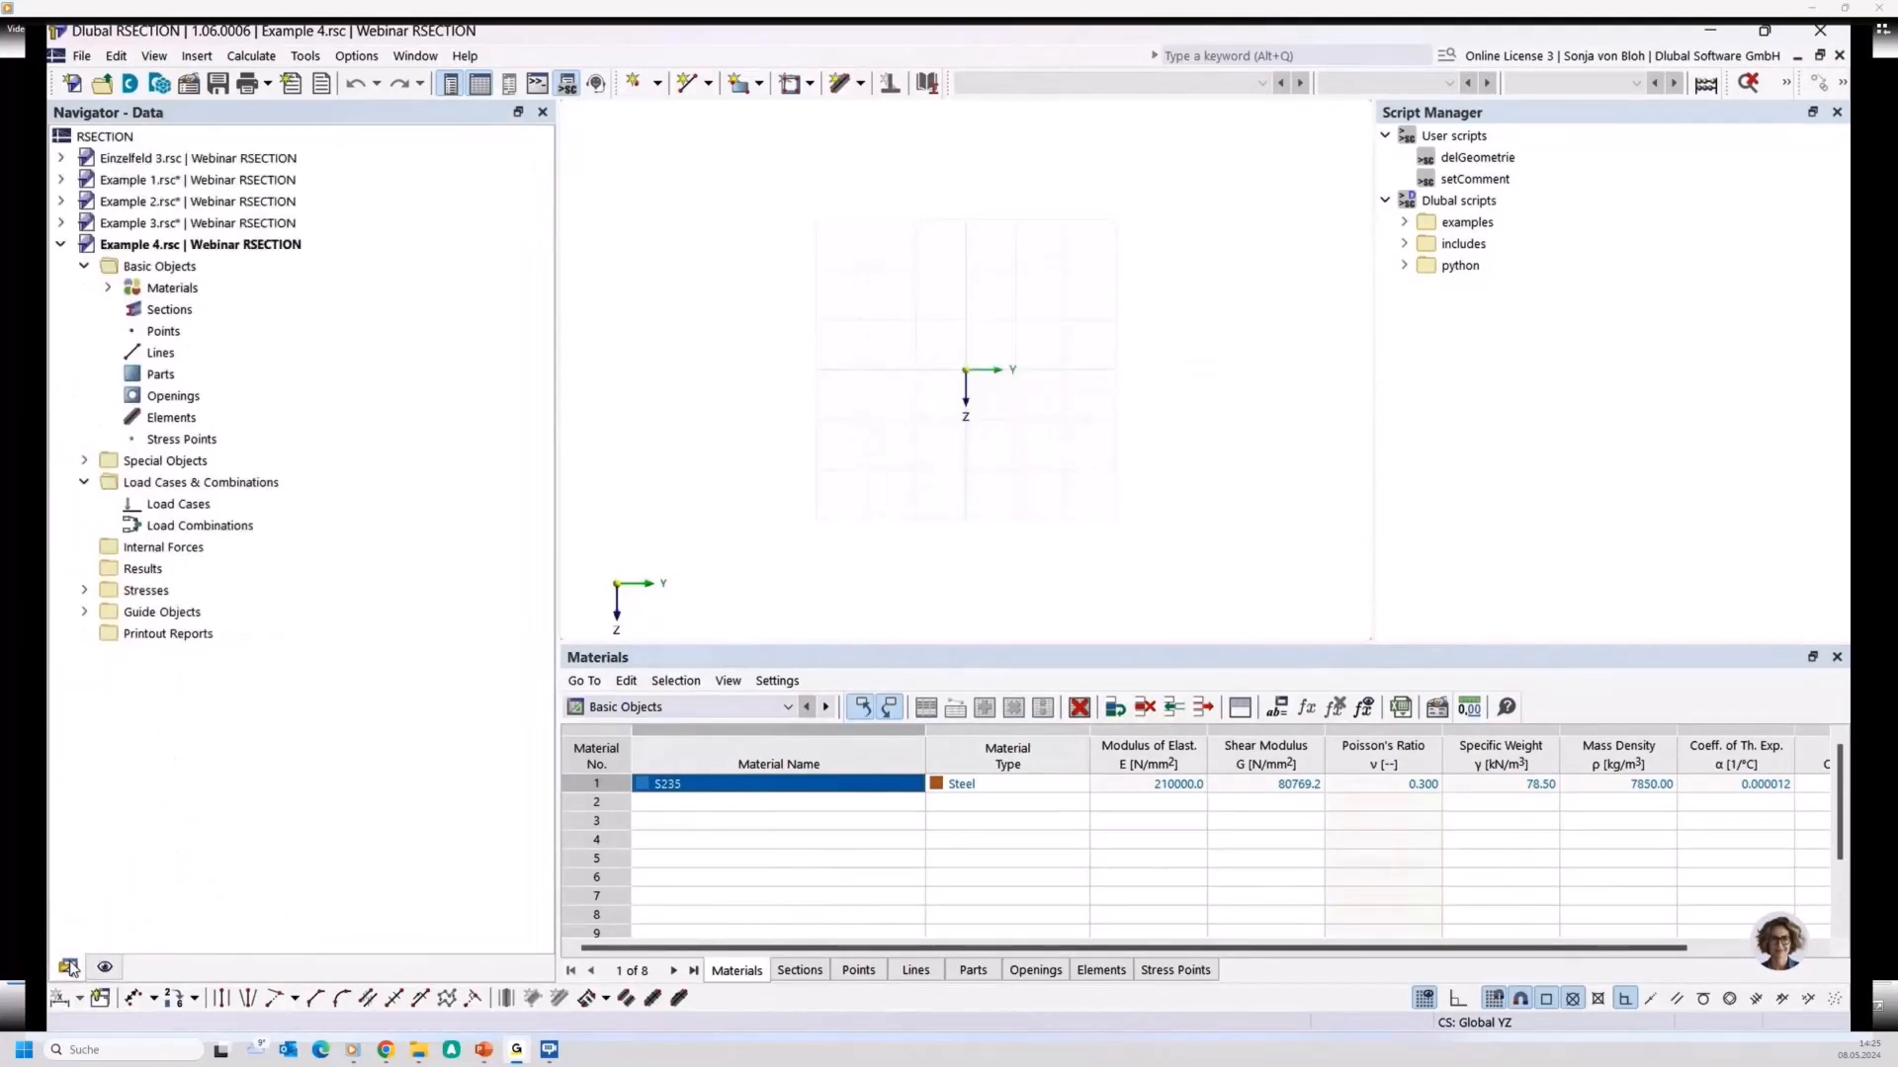
right_click(174, 312)
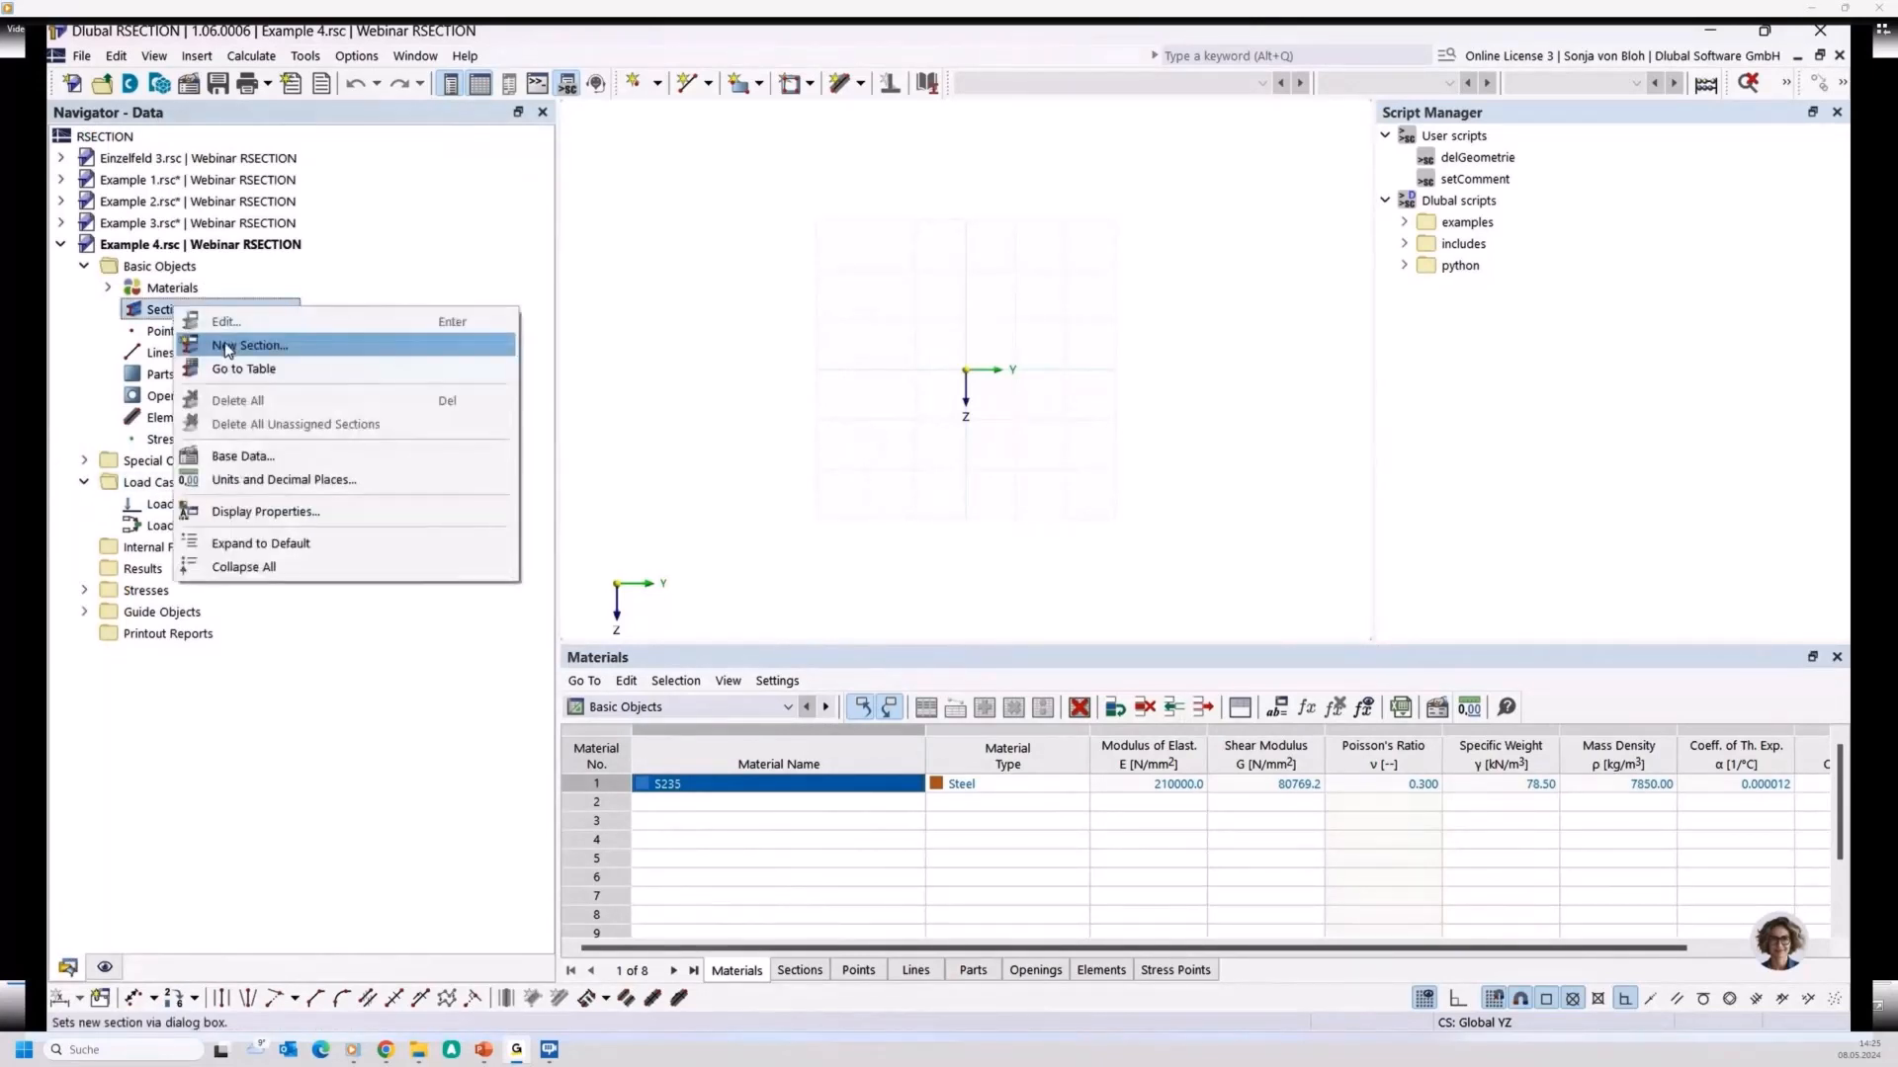
click(226, 347)
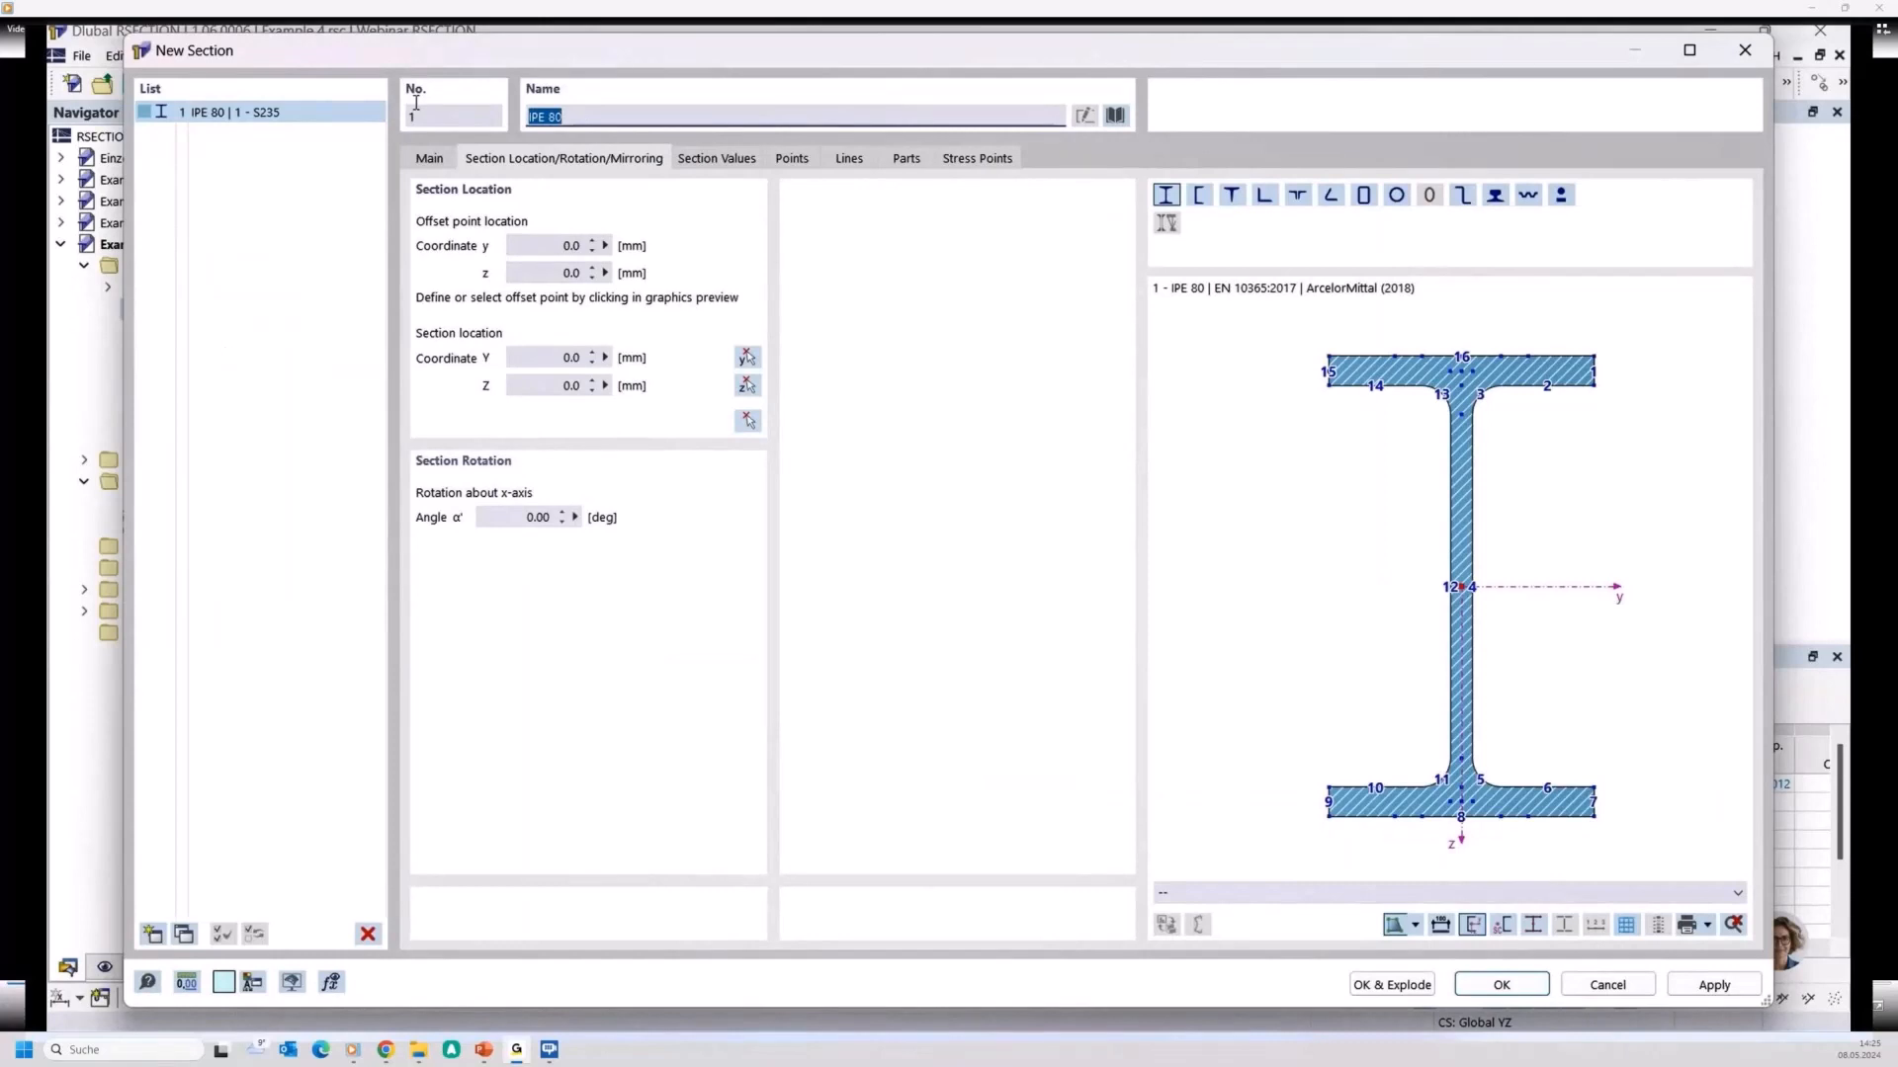
key(BackSpace)
text(HEB 200)
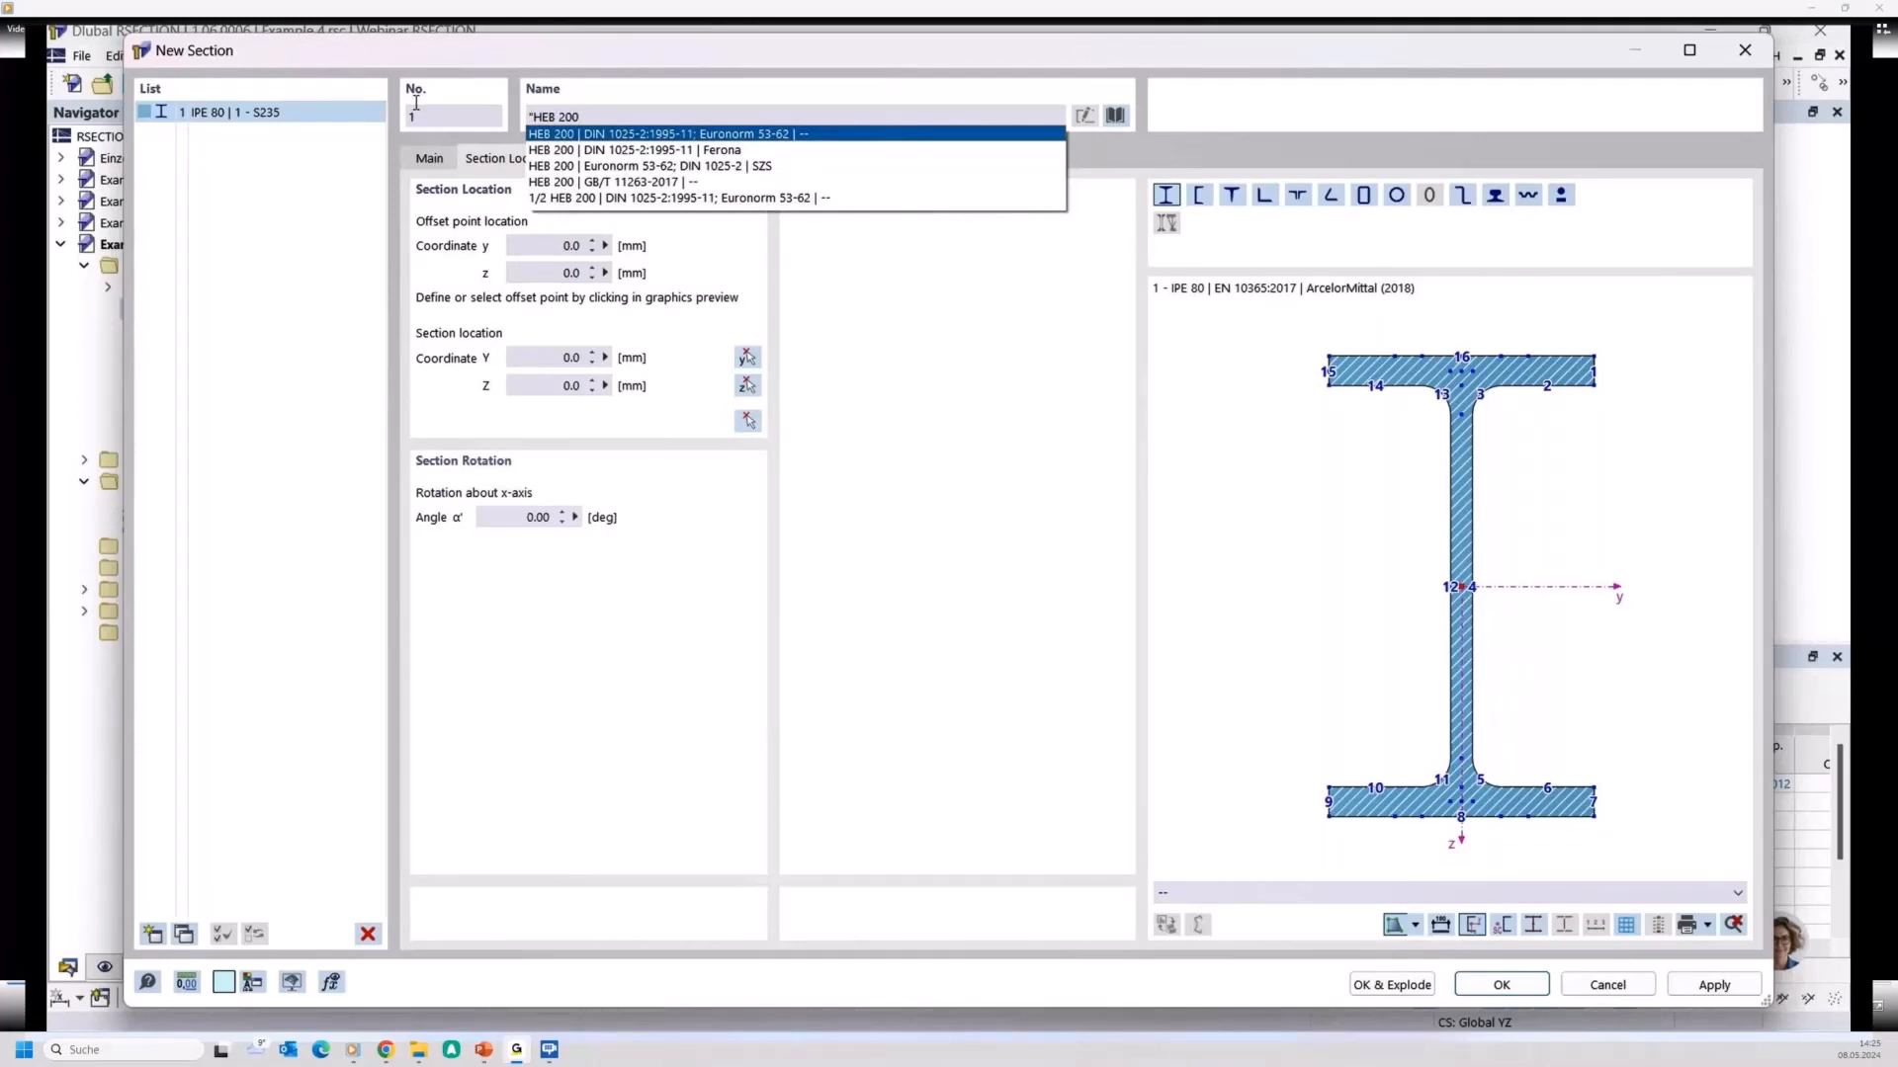
click(633, 150)
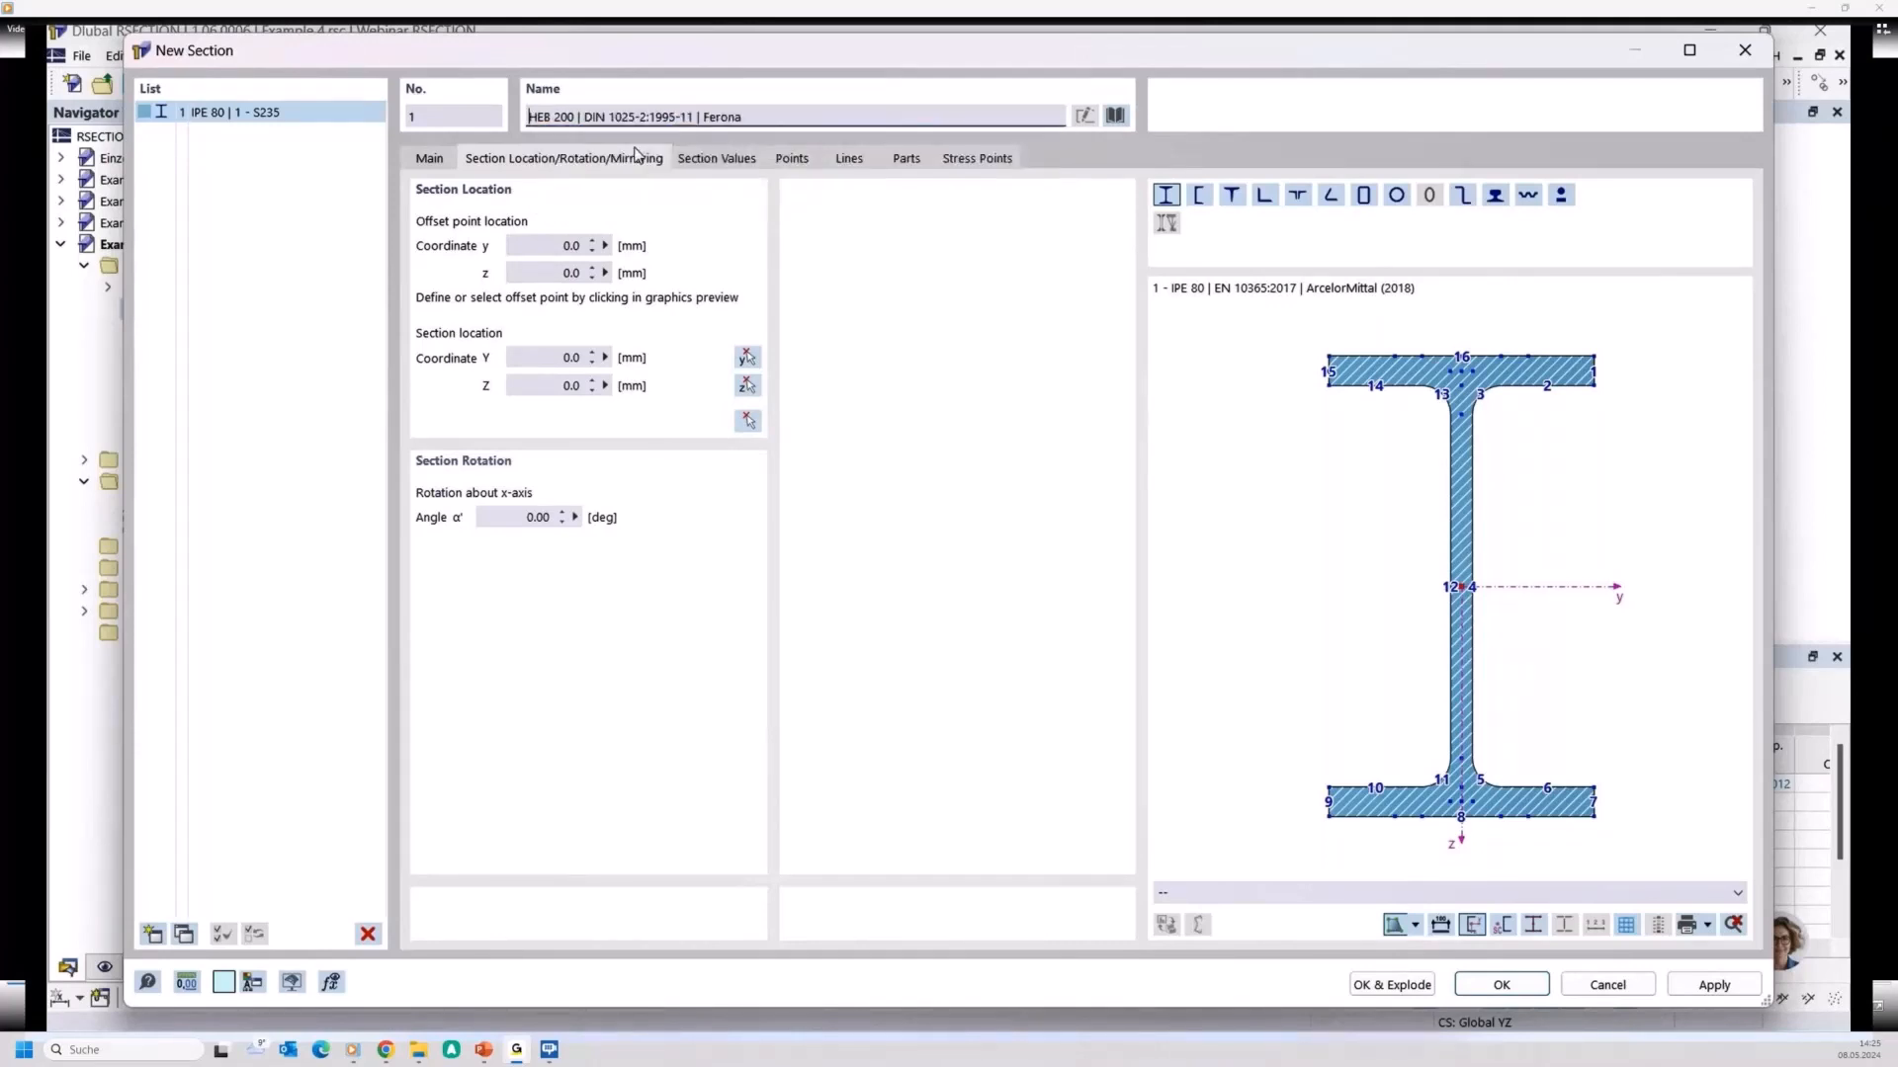
click(1490, 985)
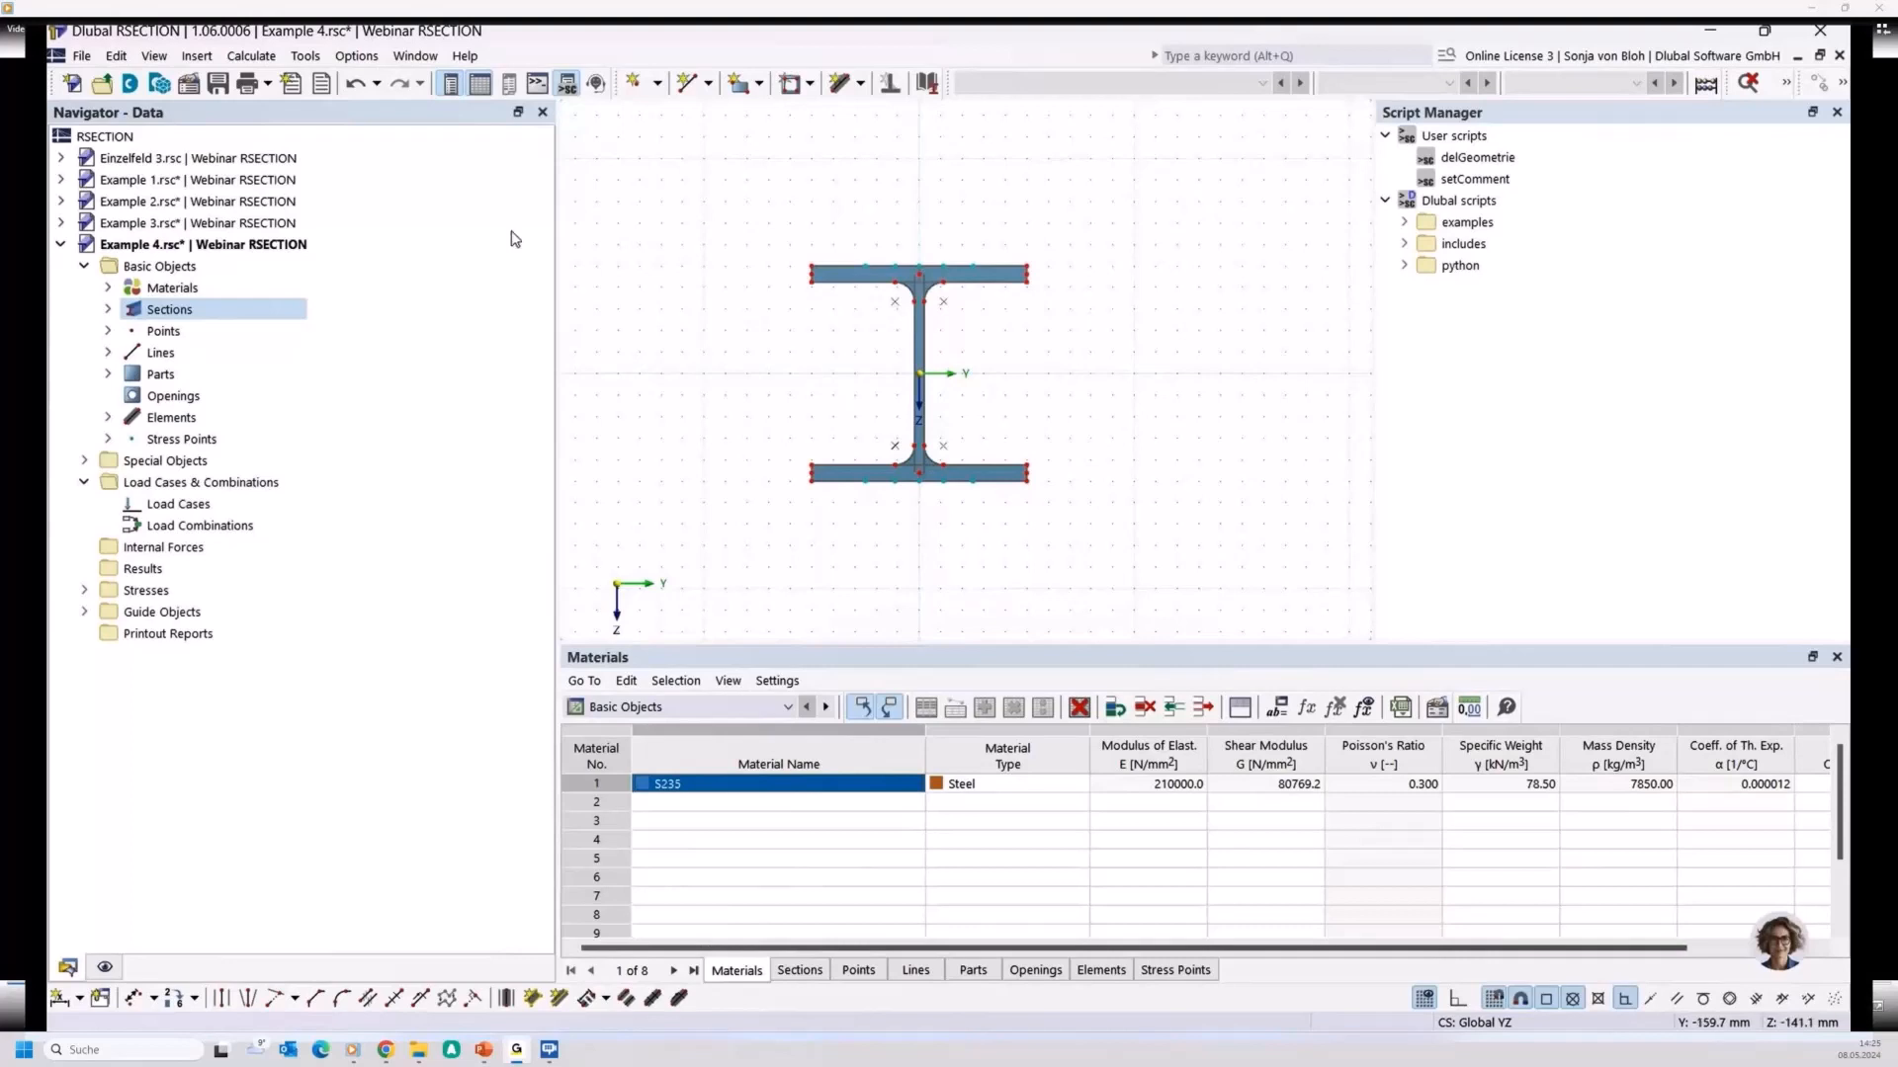
Add a second section from the library as a flat bar with b 160 mm and h 10 mm
right_click(176, 309)
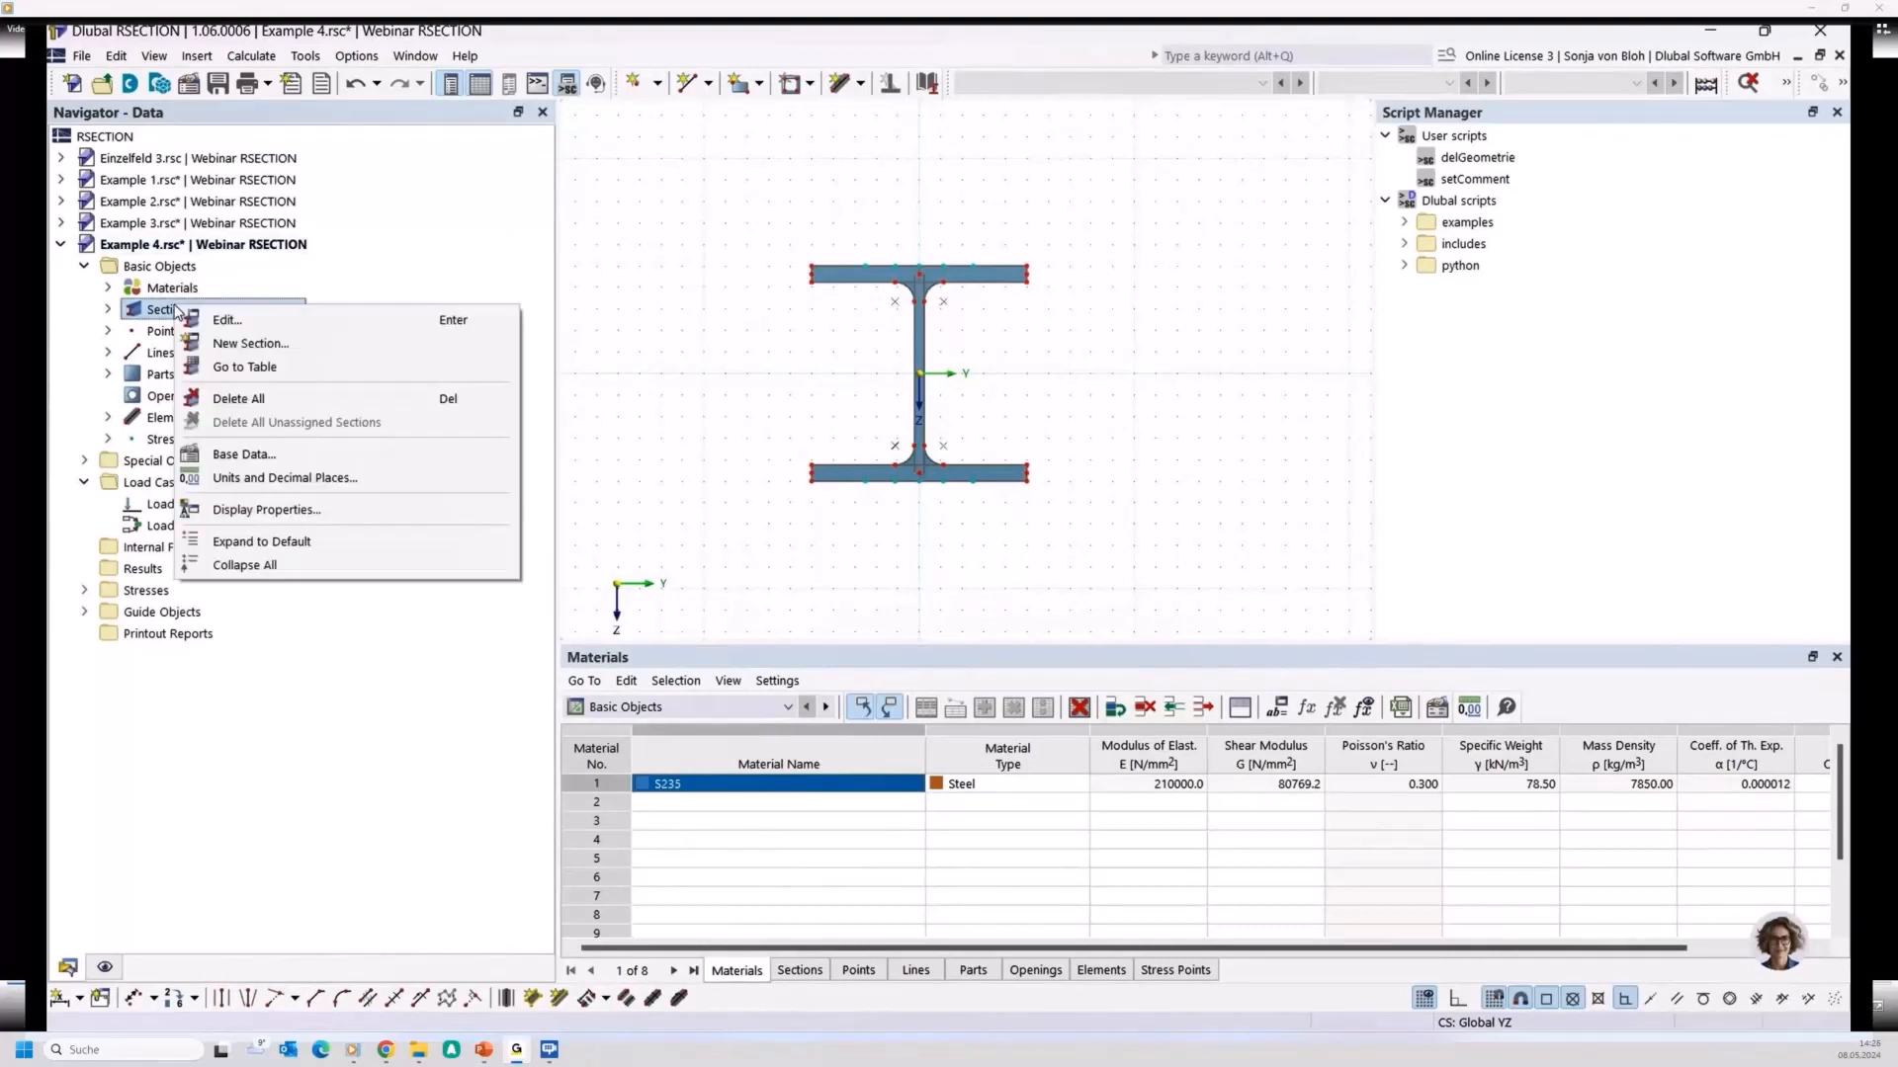
click(241, 348)
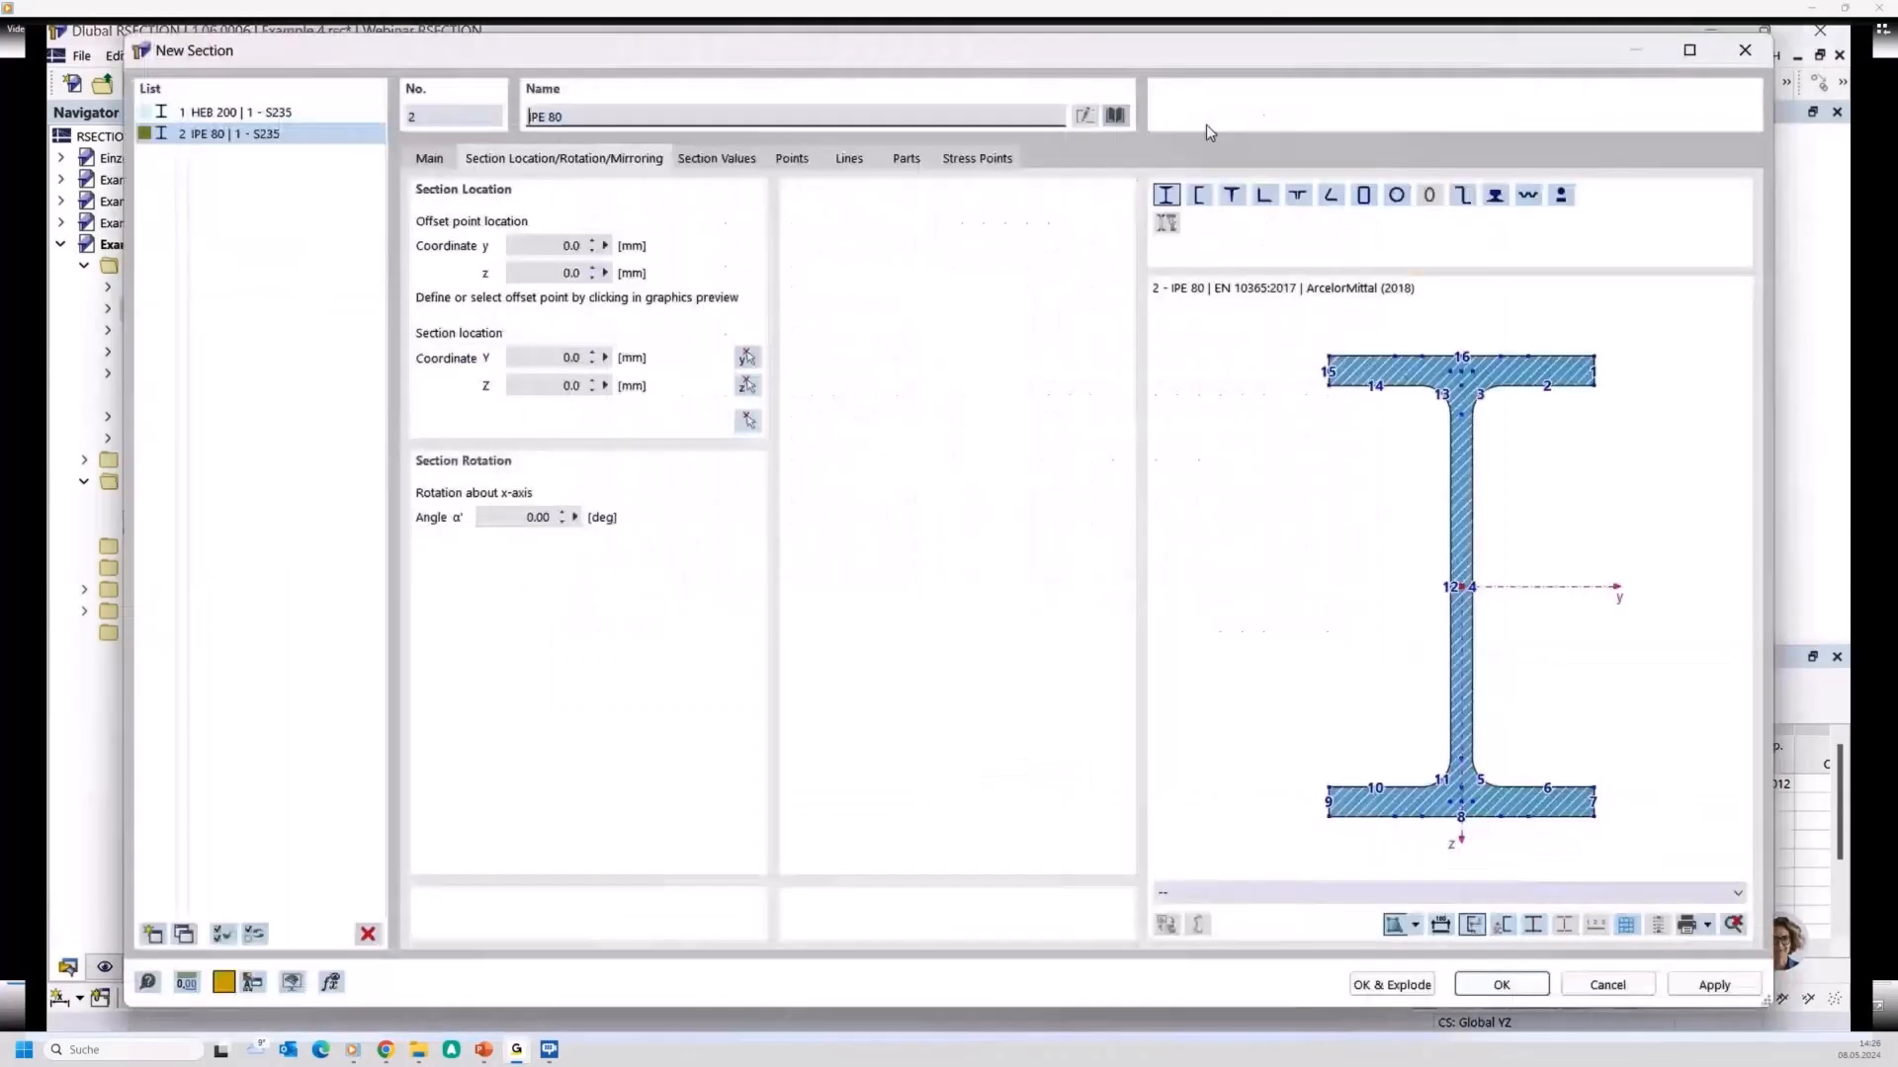
click(1114, 117)
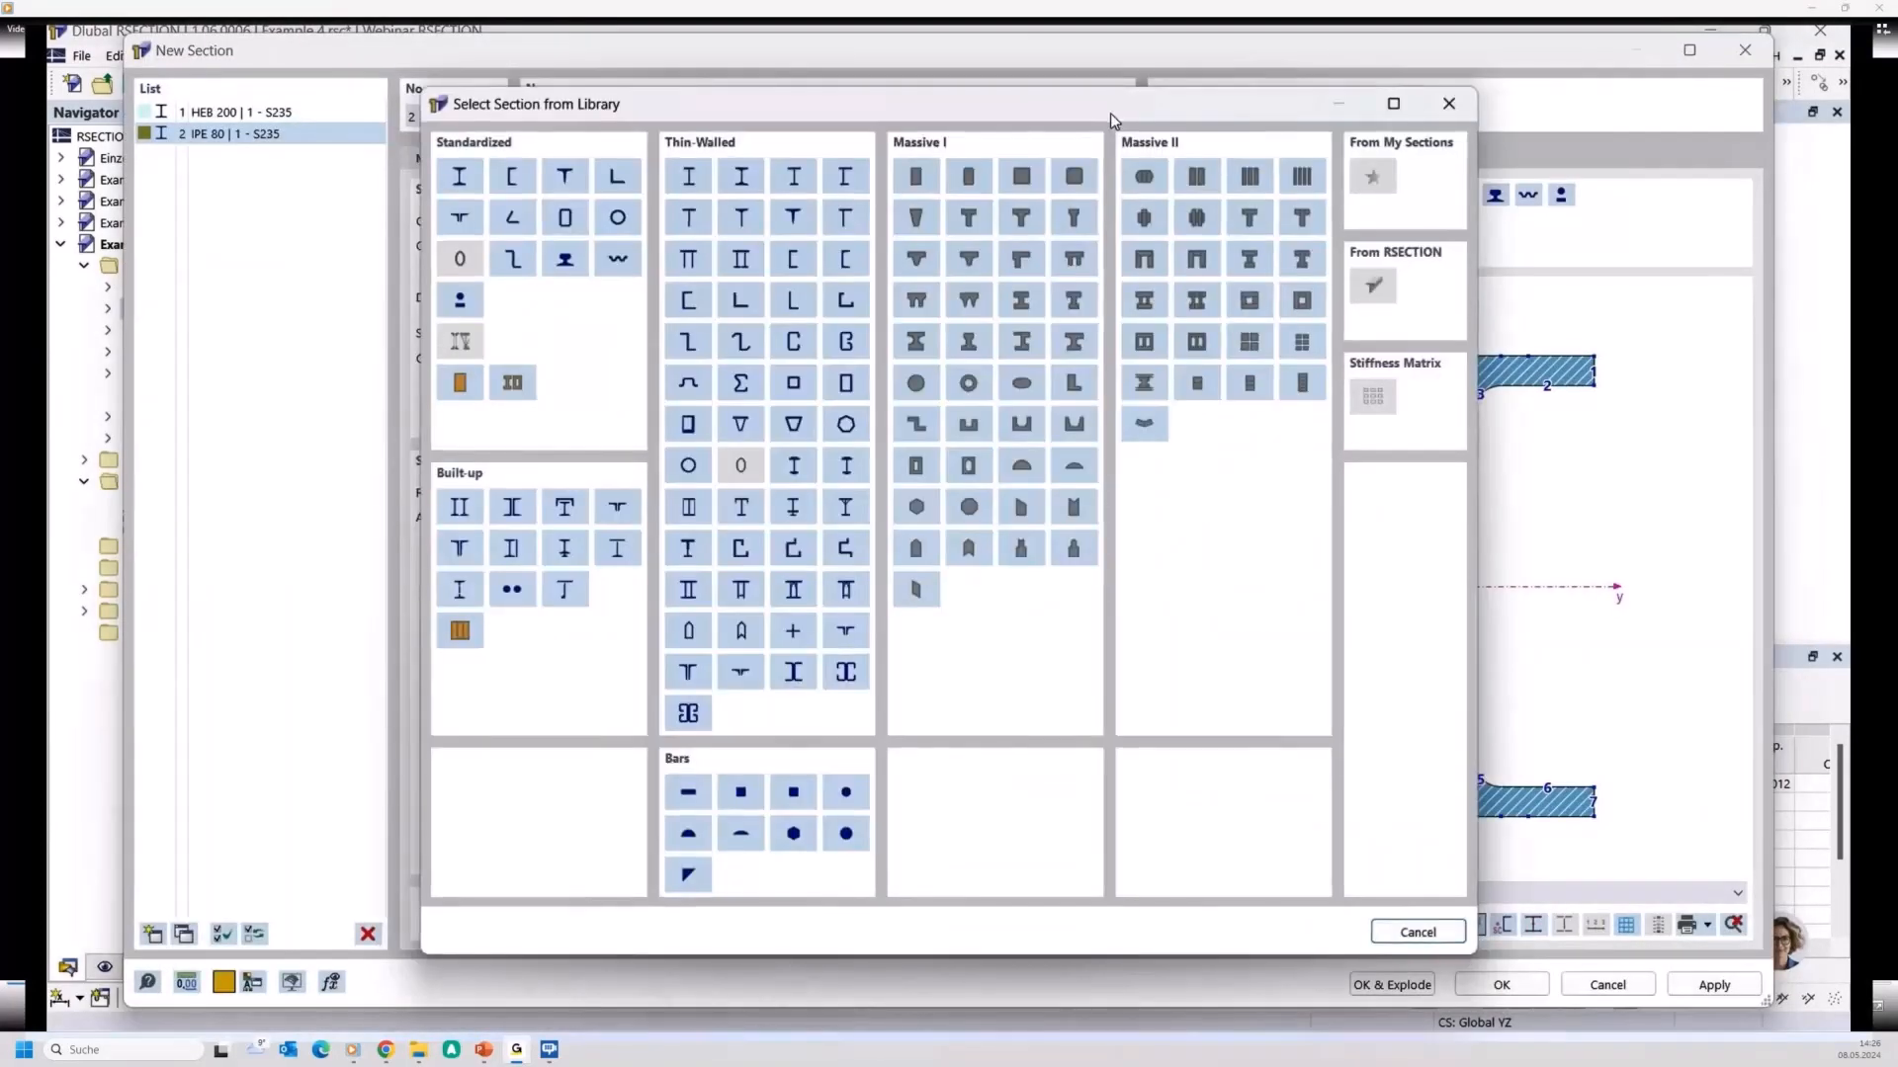
click(680, 787)
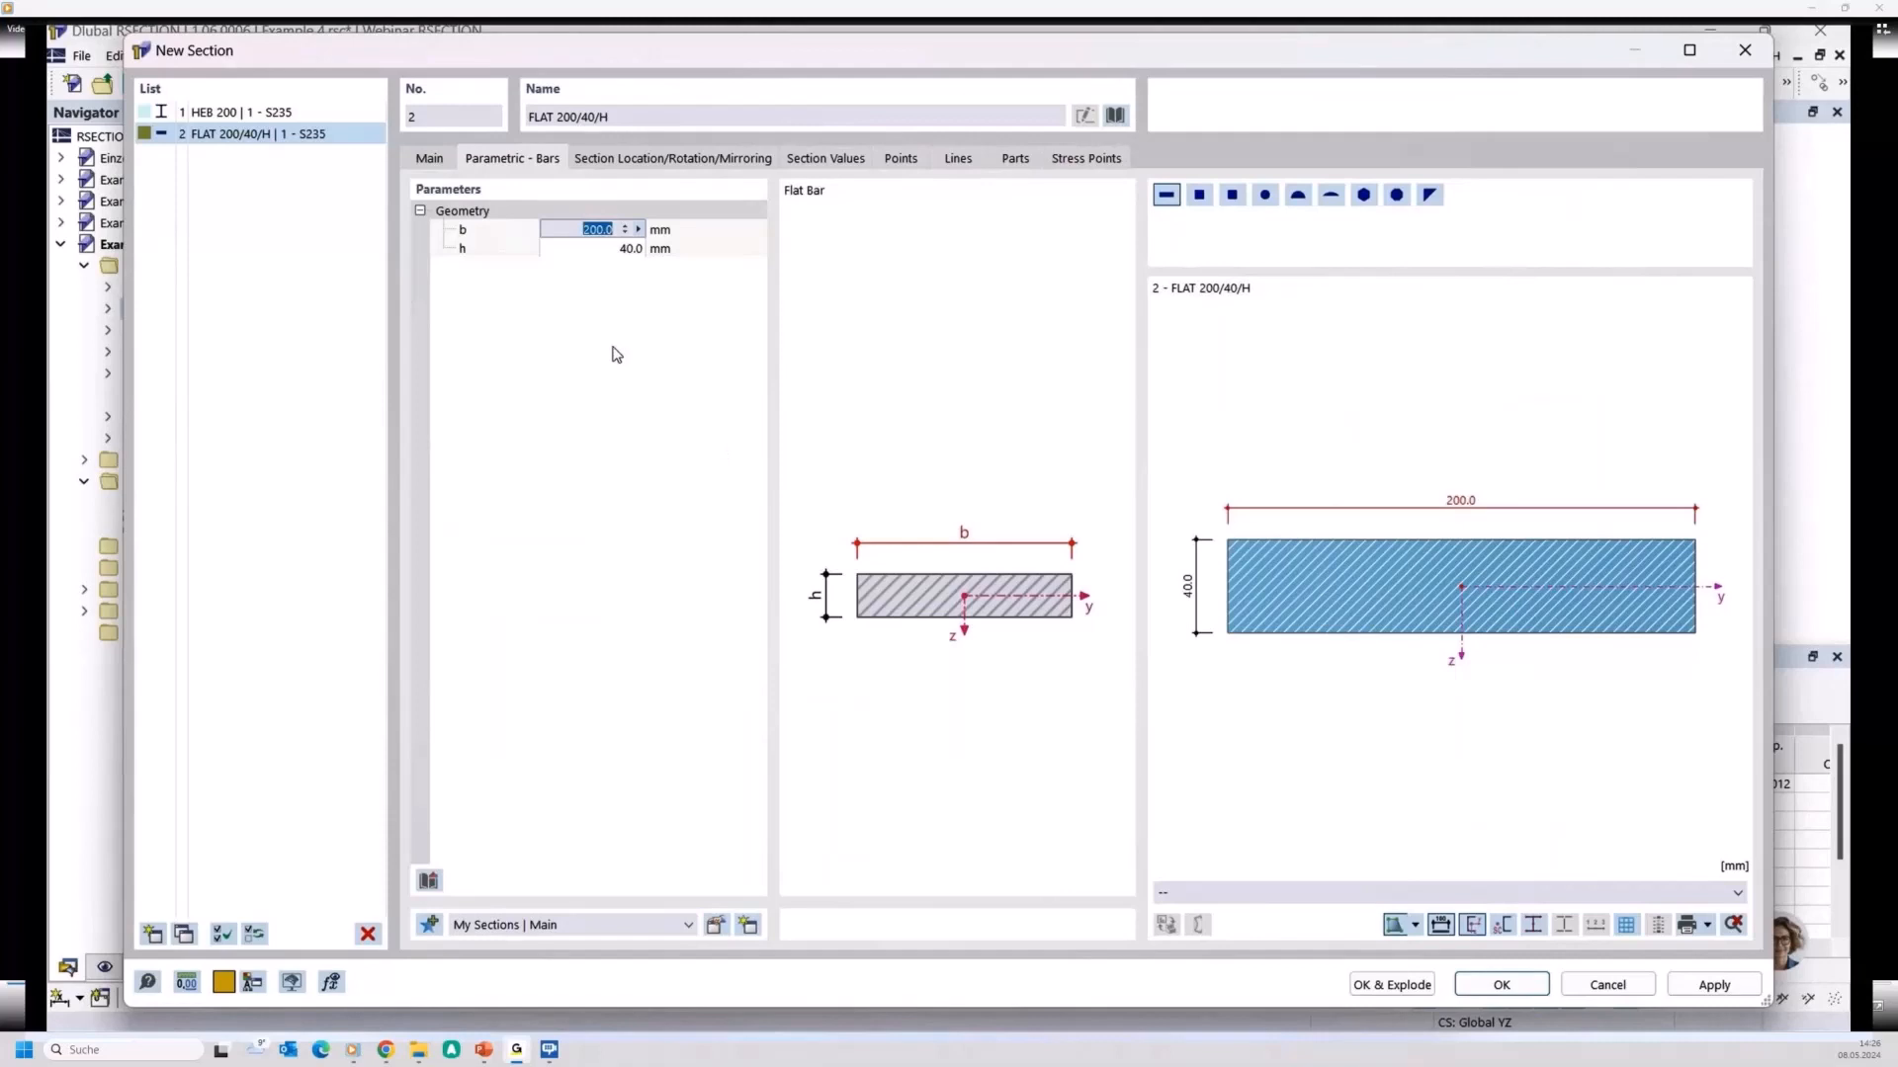
text(160)
click(605, 249)
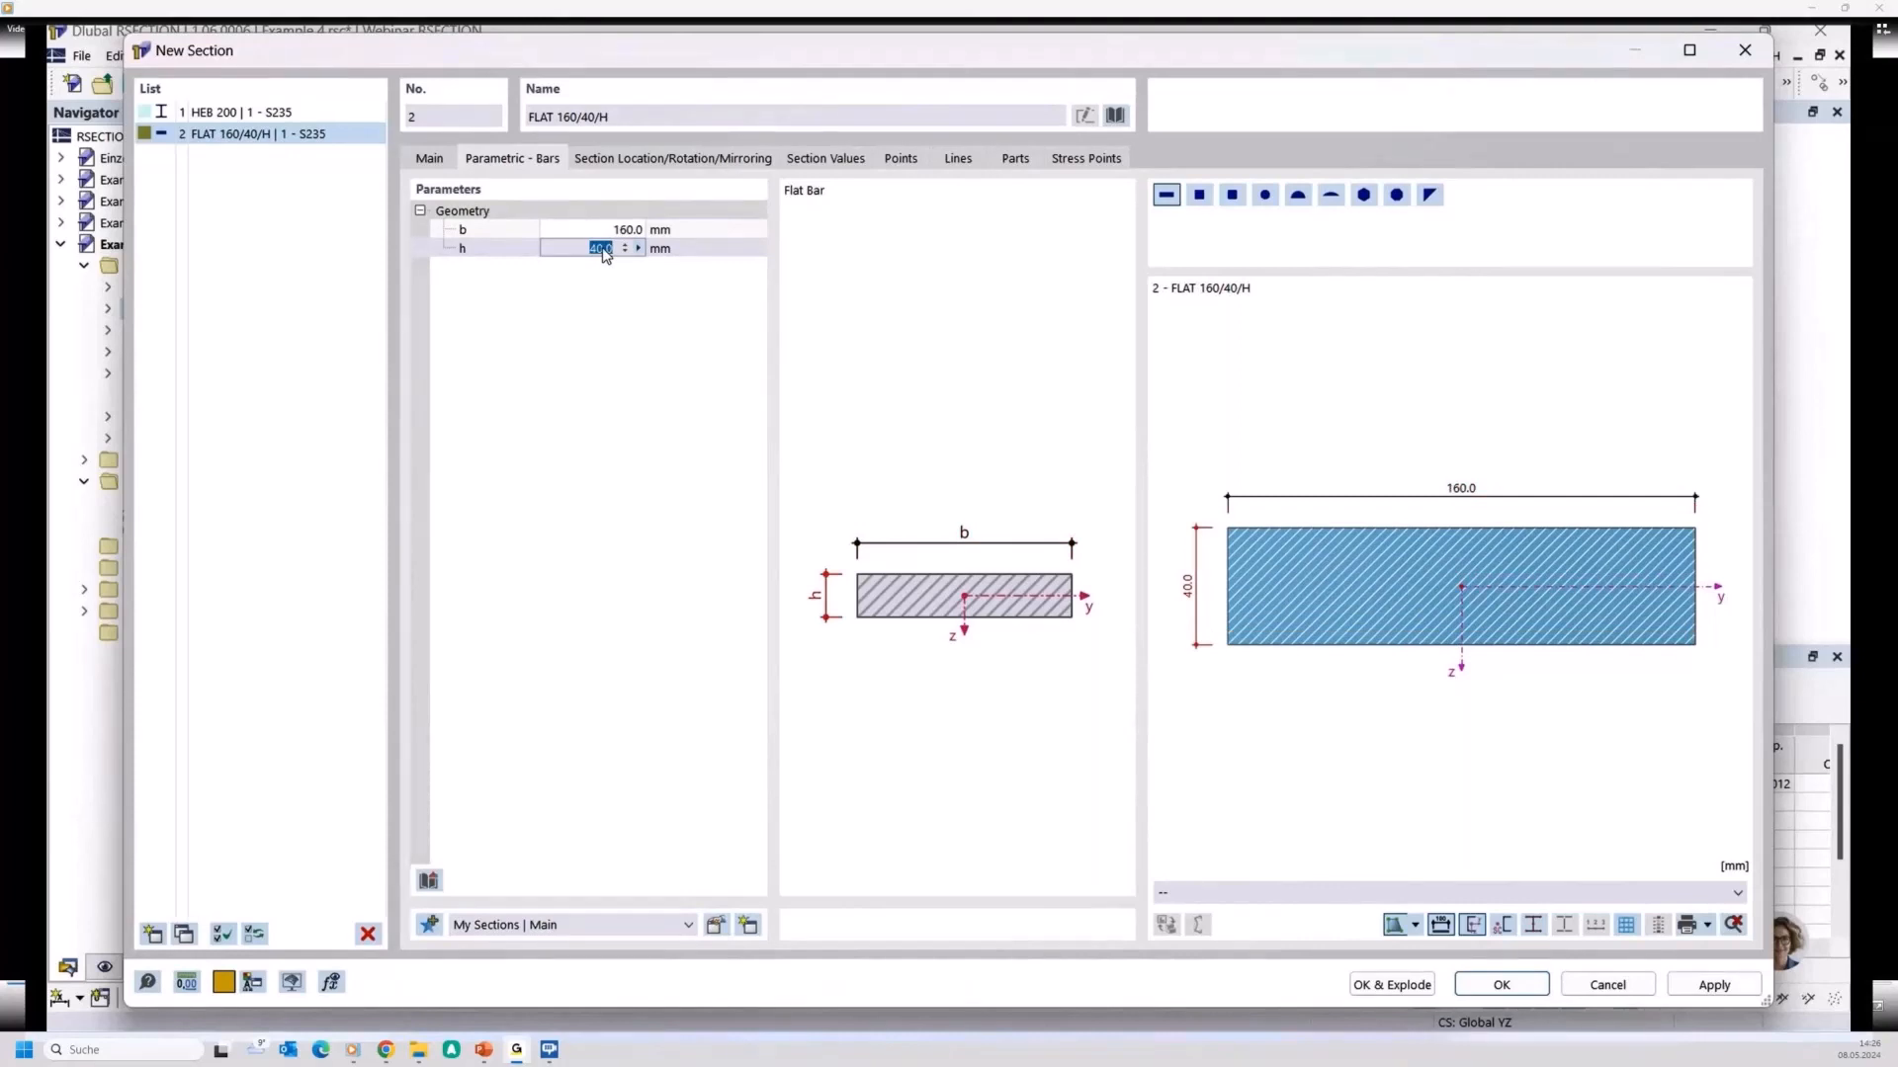
text(10)
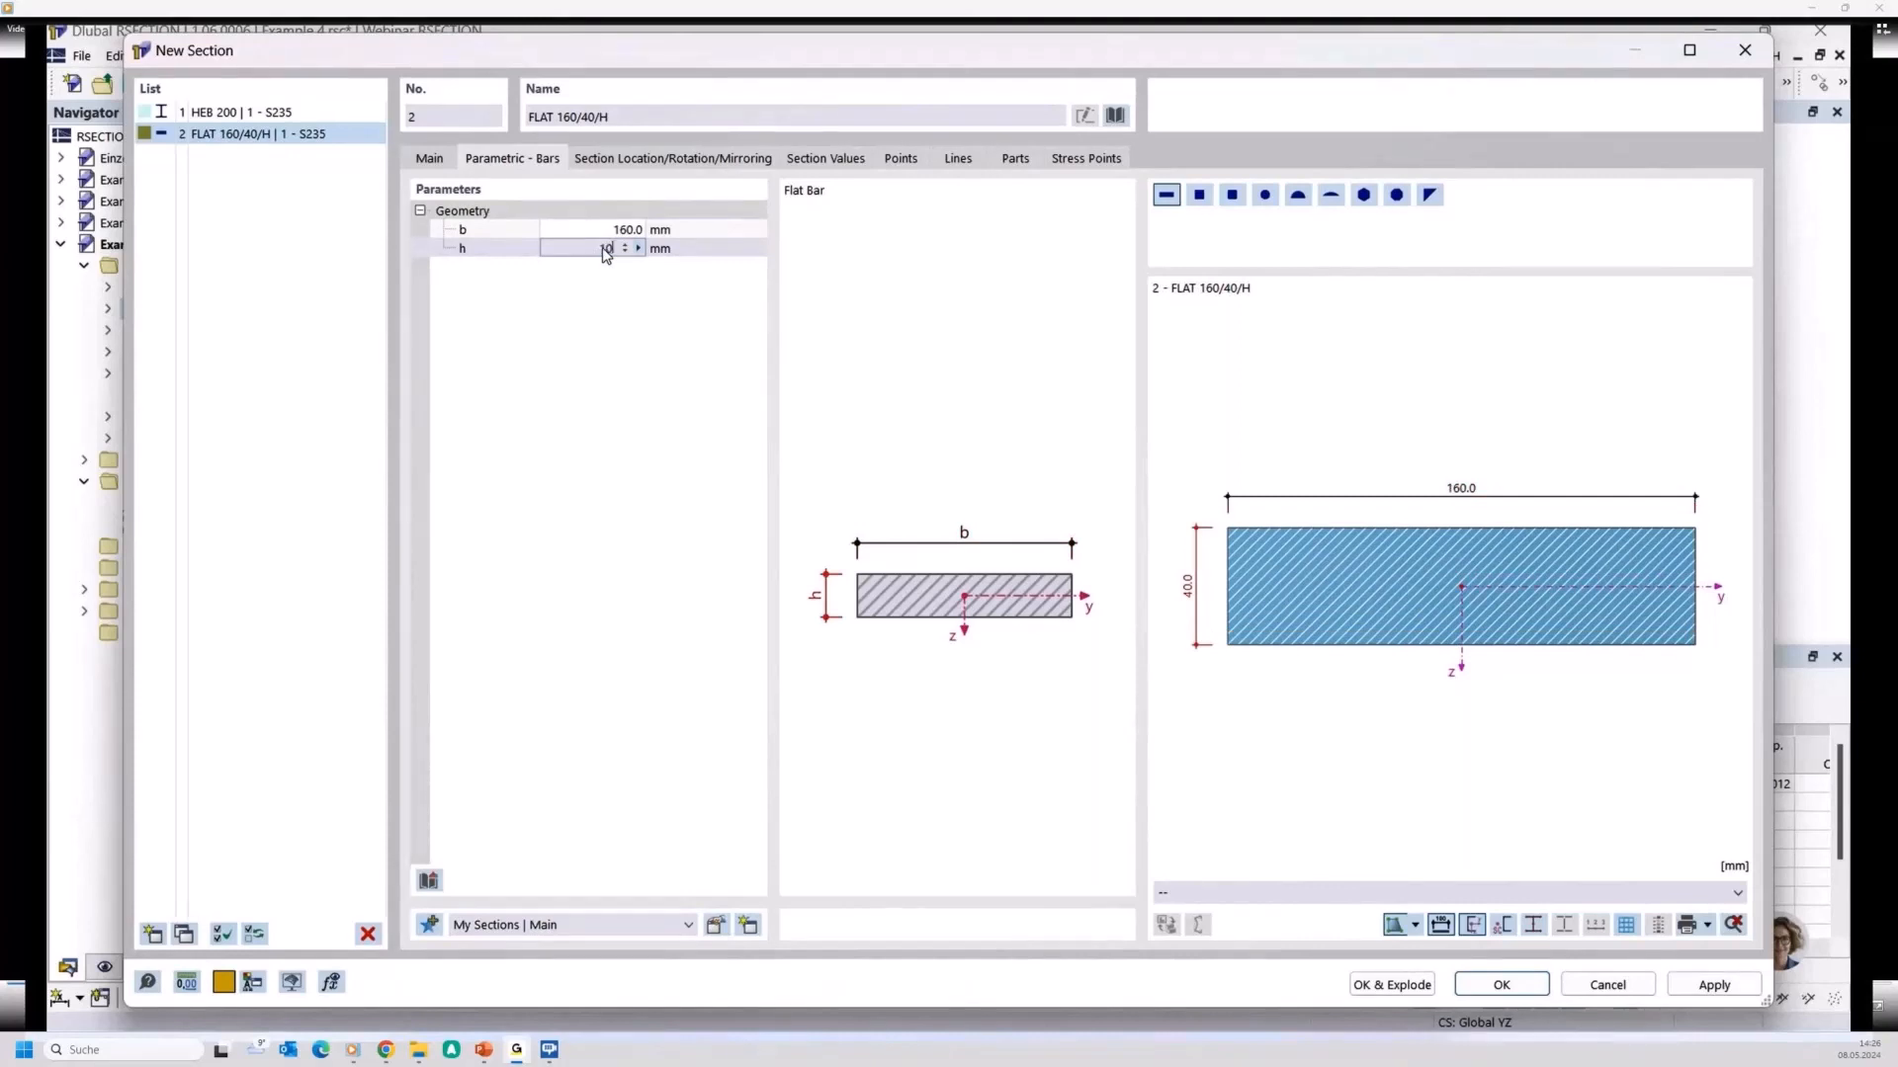
Place the flat bar with its lower edge midpoint on the top centre of the HEB 200 upper flange, at Y 0.0 and Z -100.0 mm
click(688, 160)
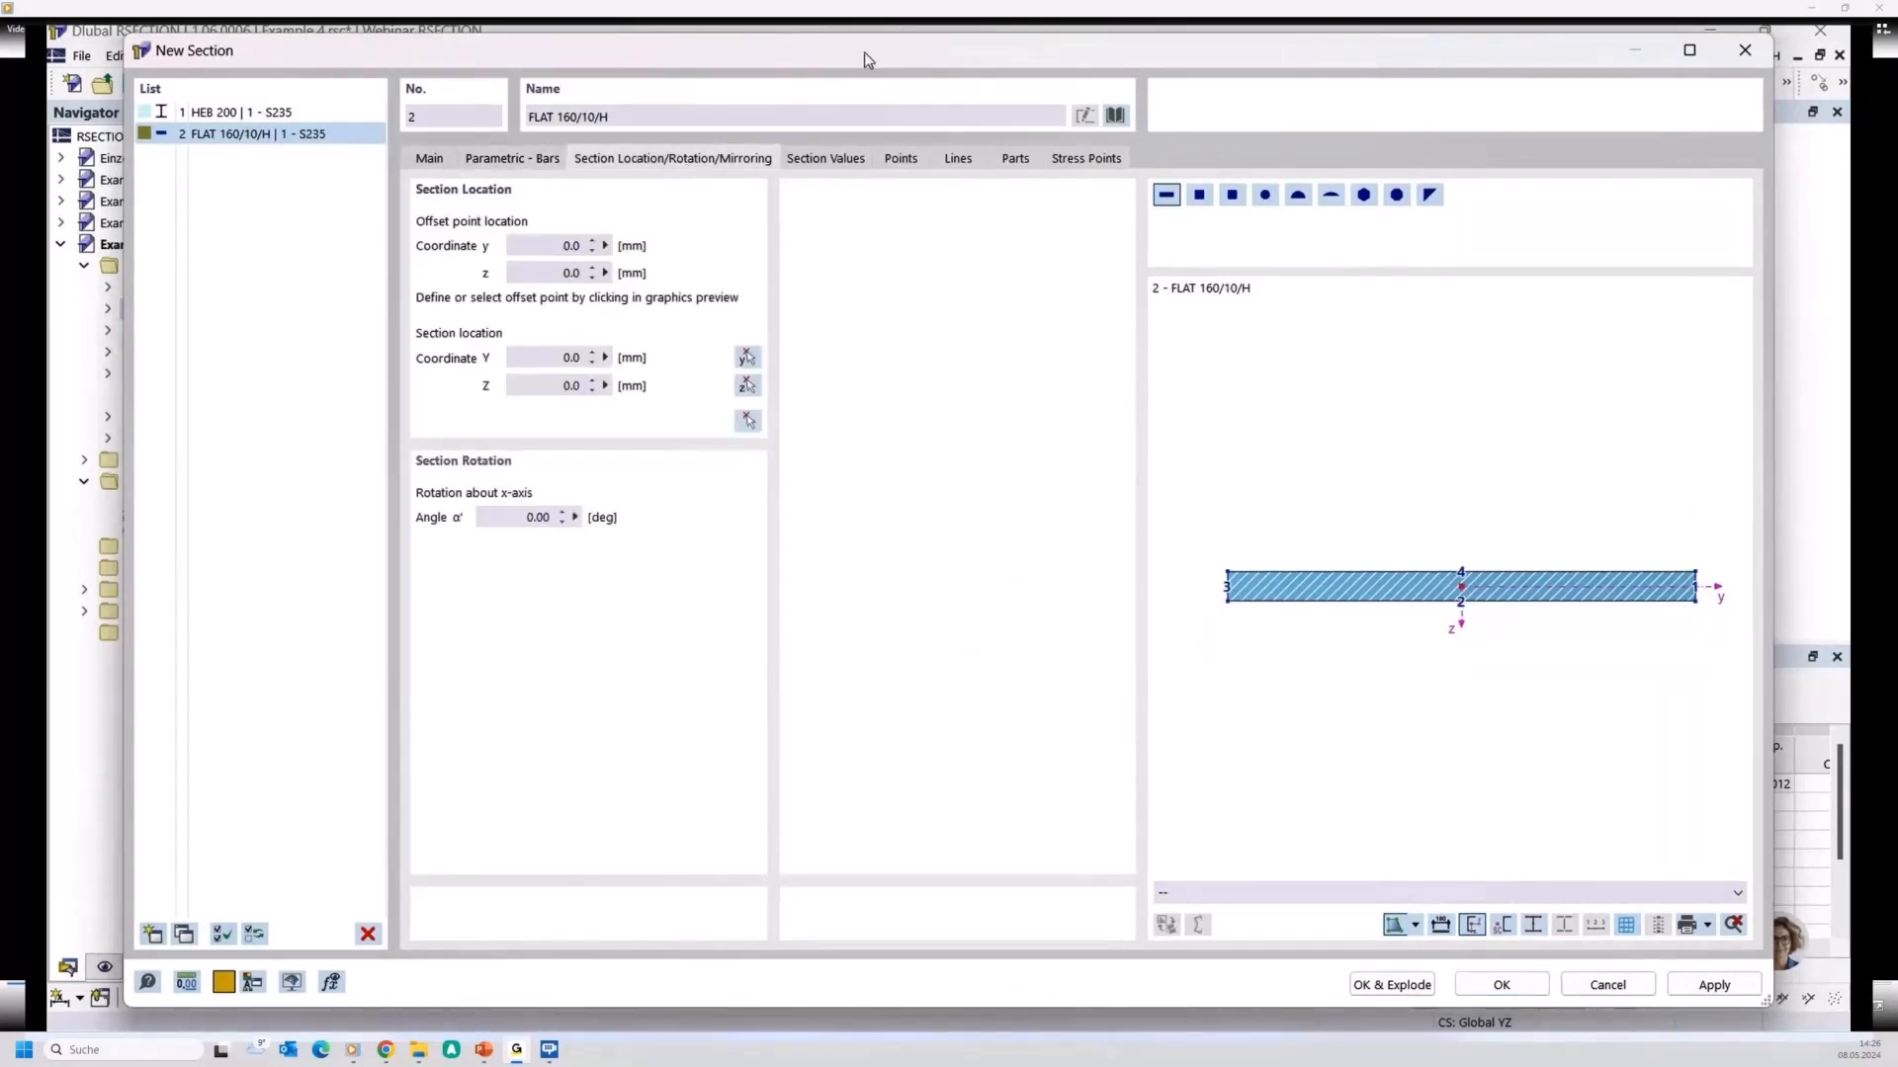
drag(867, 60, 587, 257)
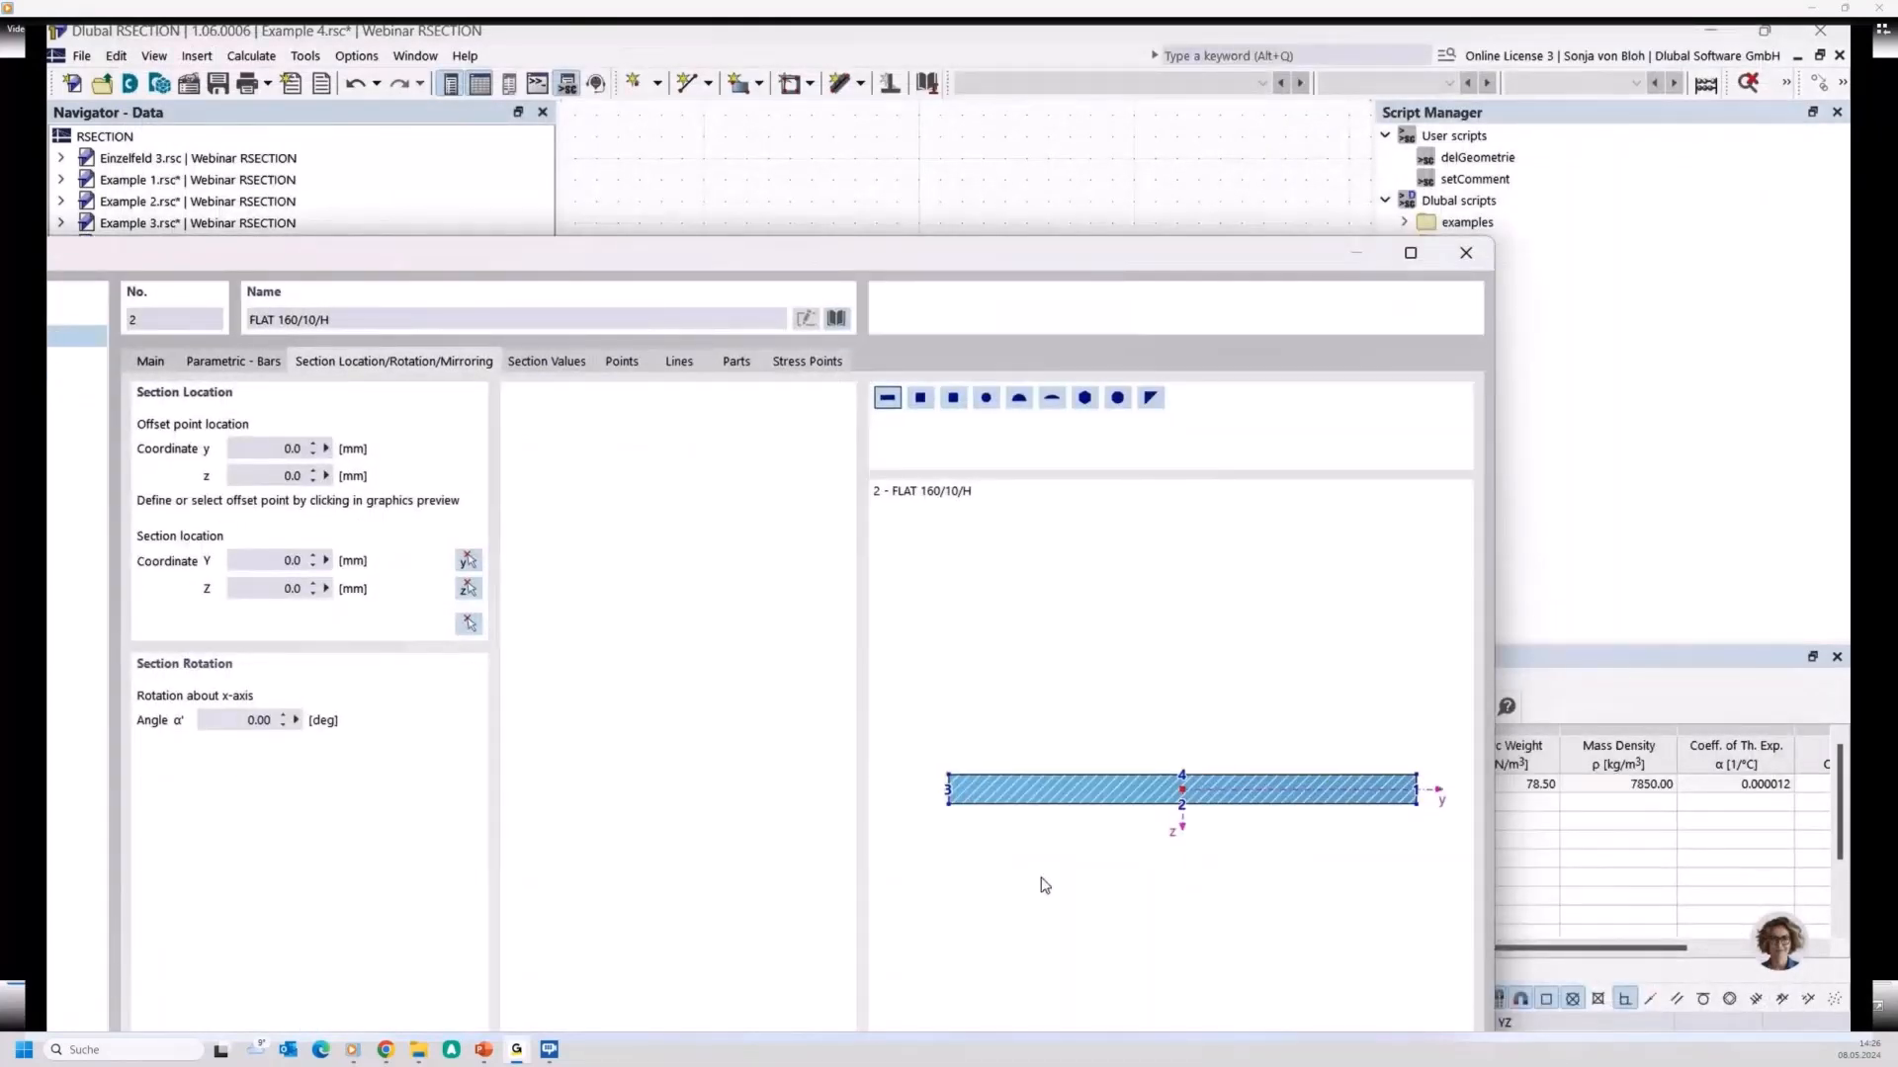
click(1182, 804)
click(475, 626)
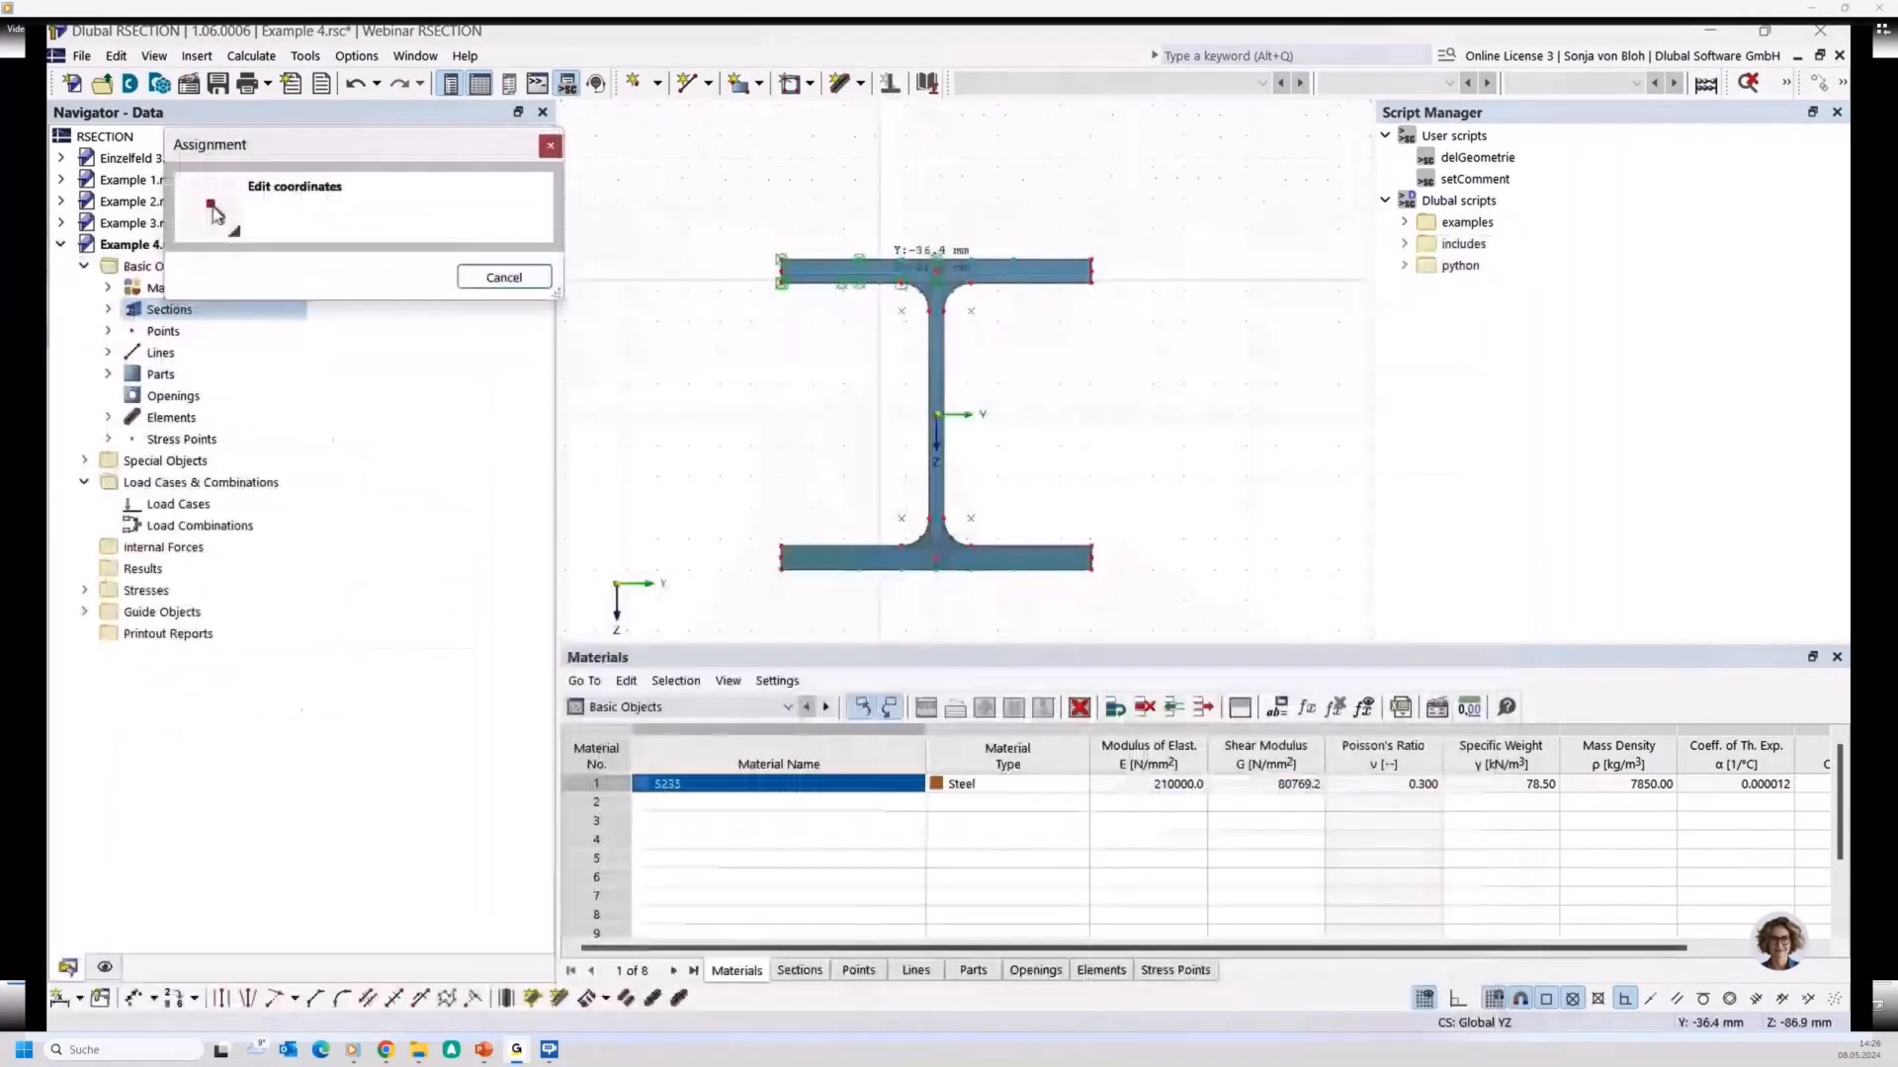
scroll(880, 278, up, 2)
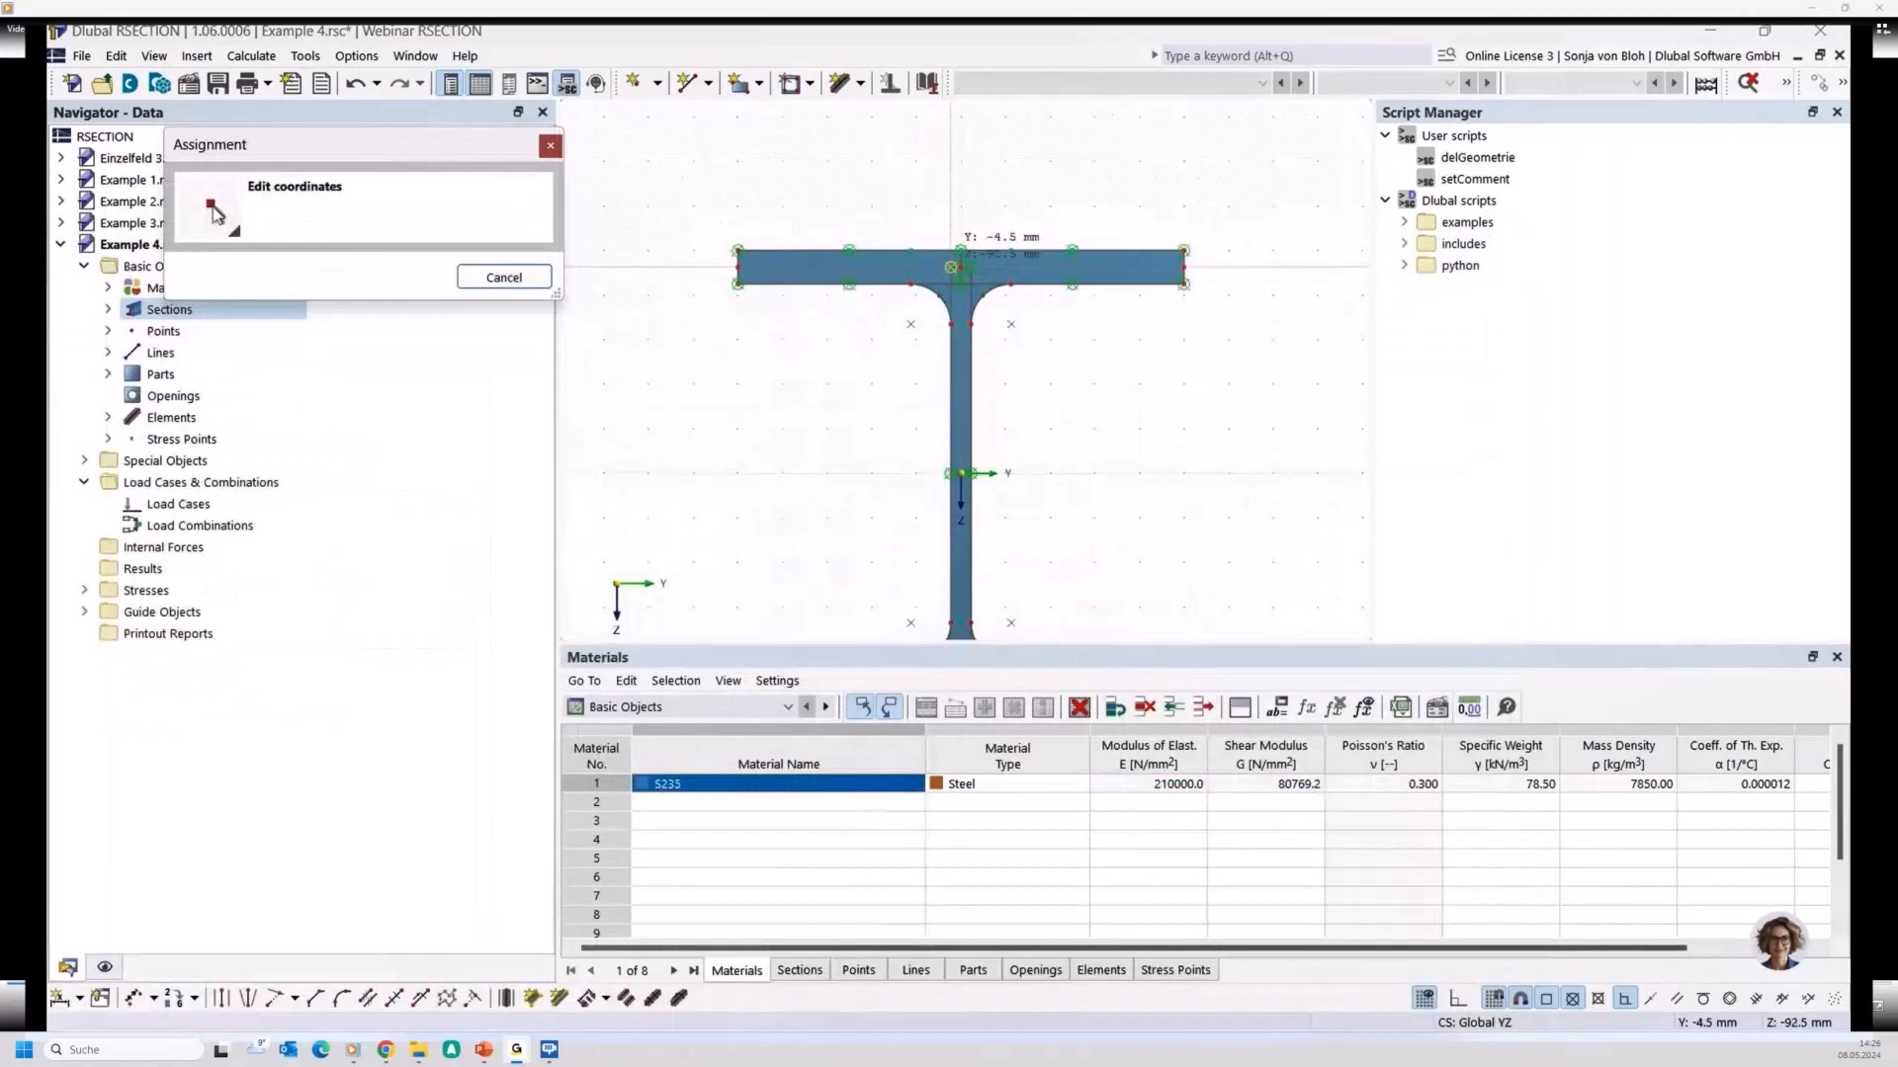
click(951, 267)
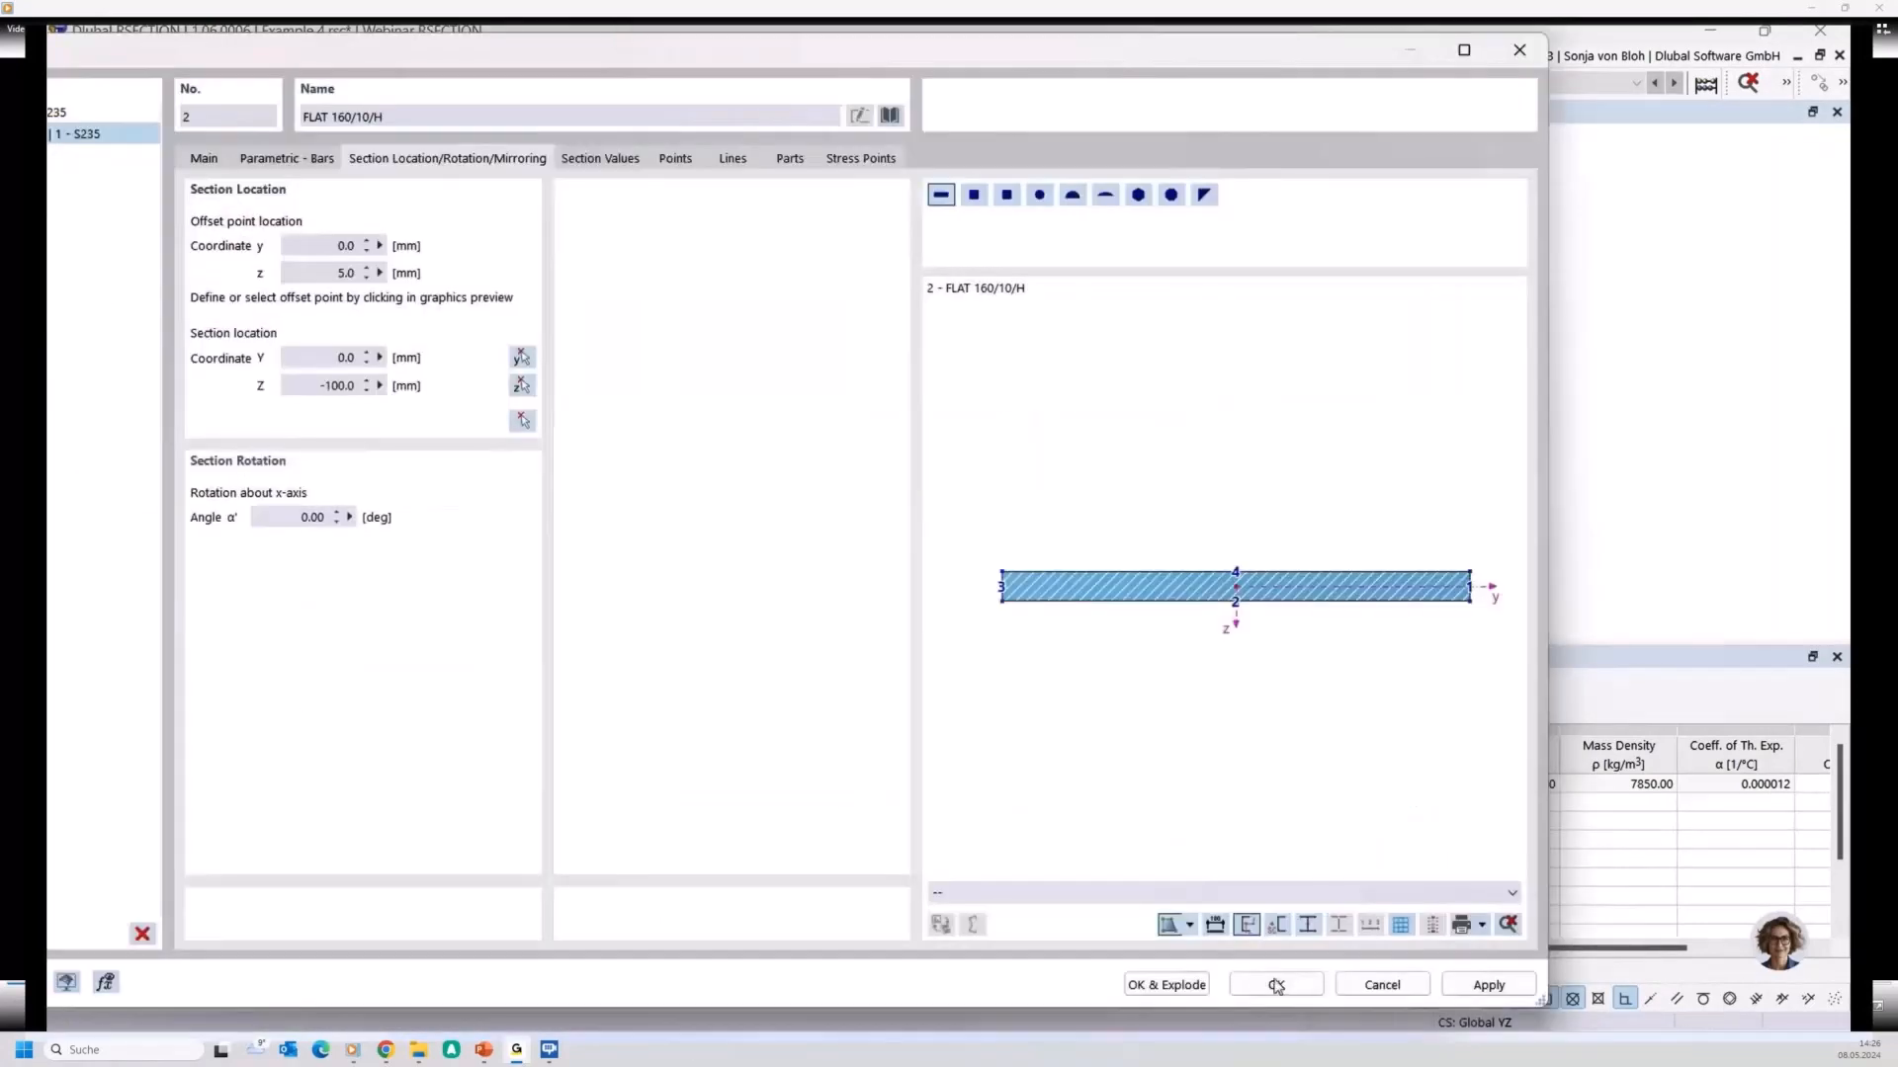
click(1276, 985)
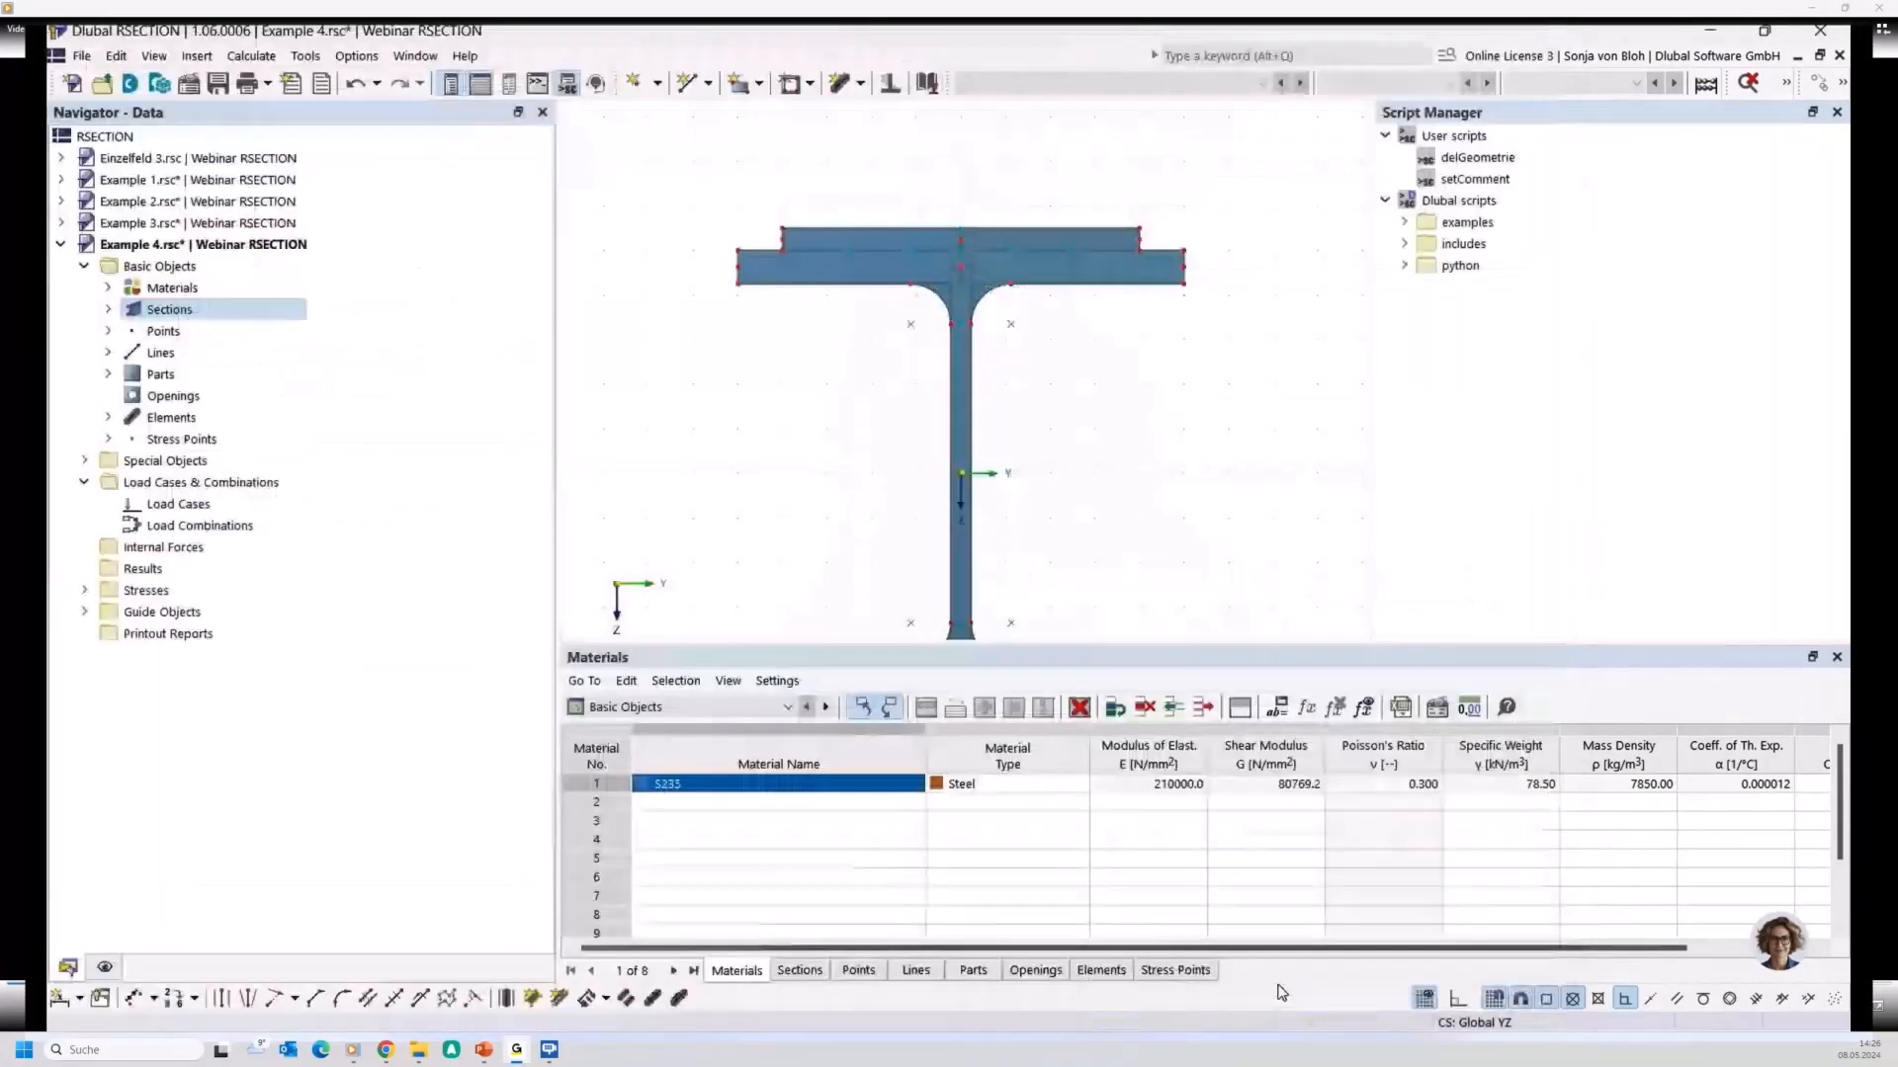
Explode both the HEB 200 and the FLAT 160/10/H sections into their individual objects
scroll(904, 339, down, 3)
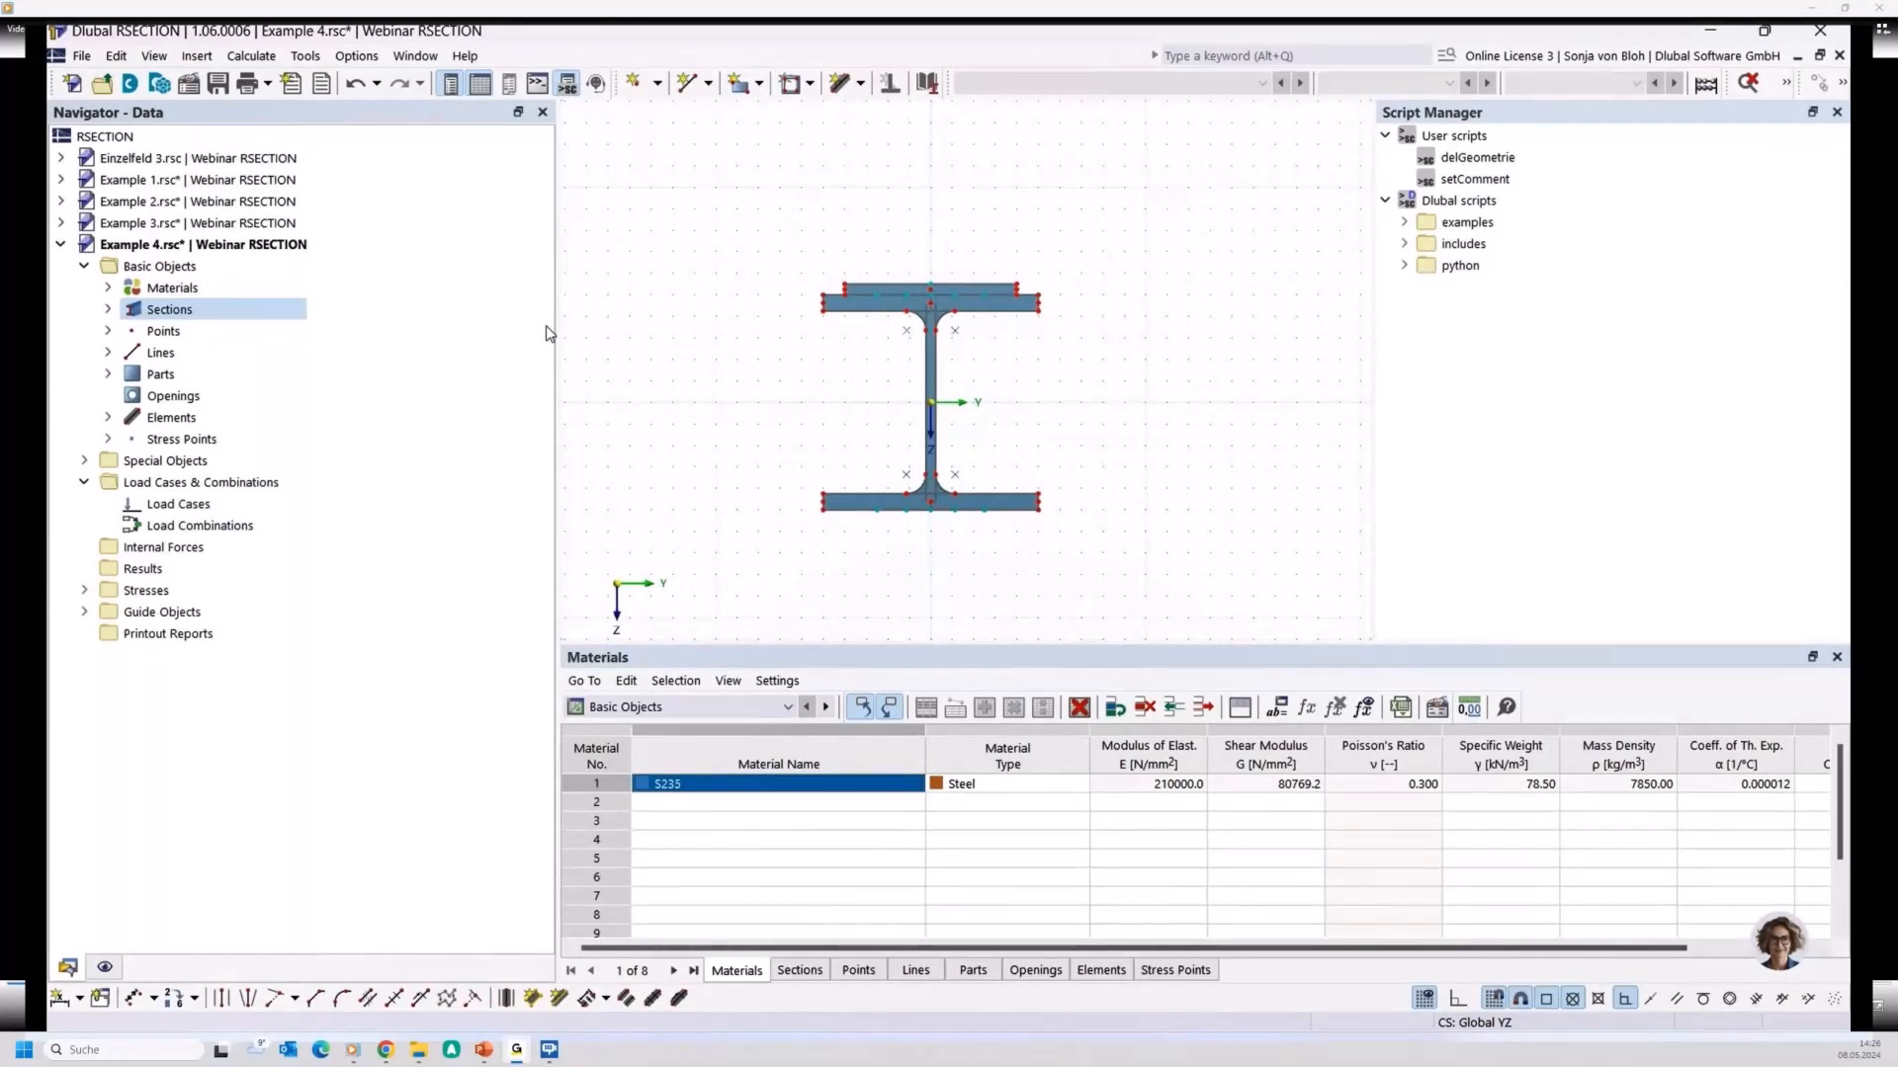
click(109, 310)
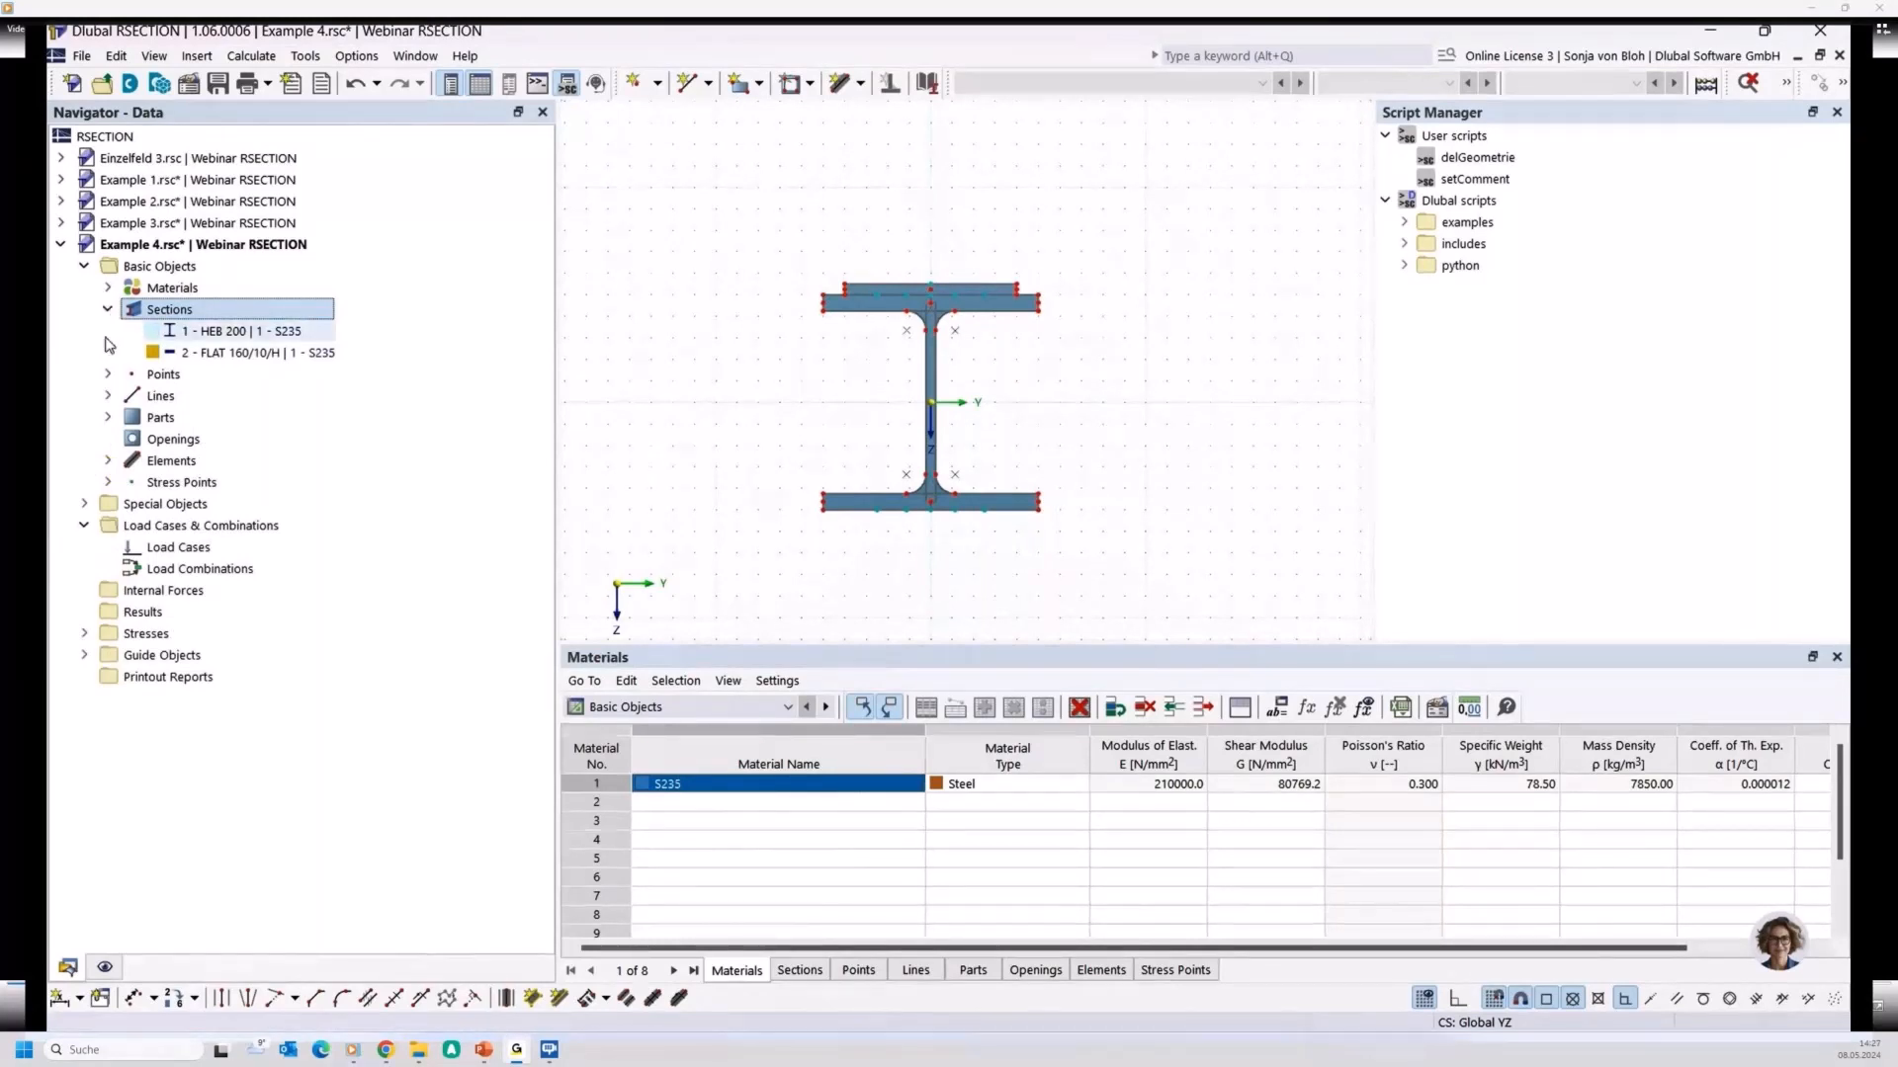
drag(106, 338, 190, 356)
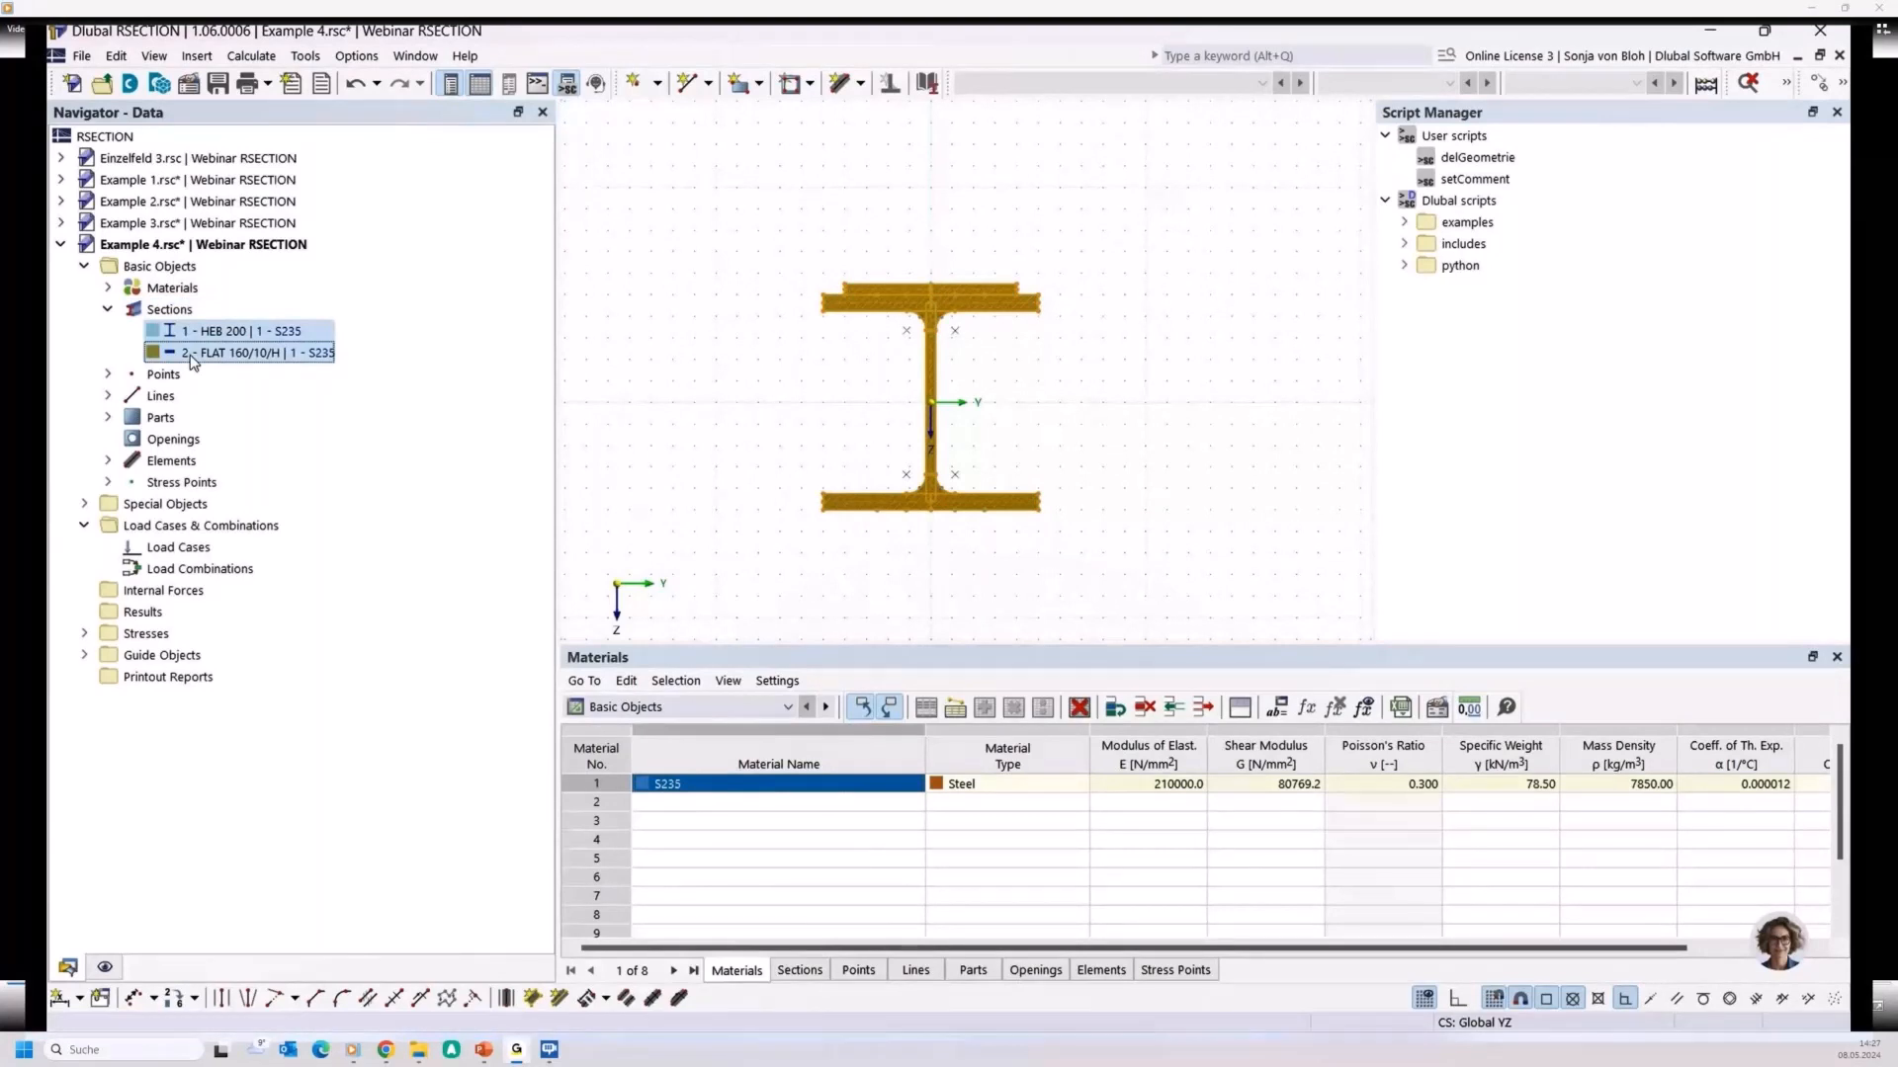
right_click(193, 362)
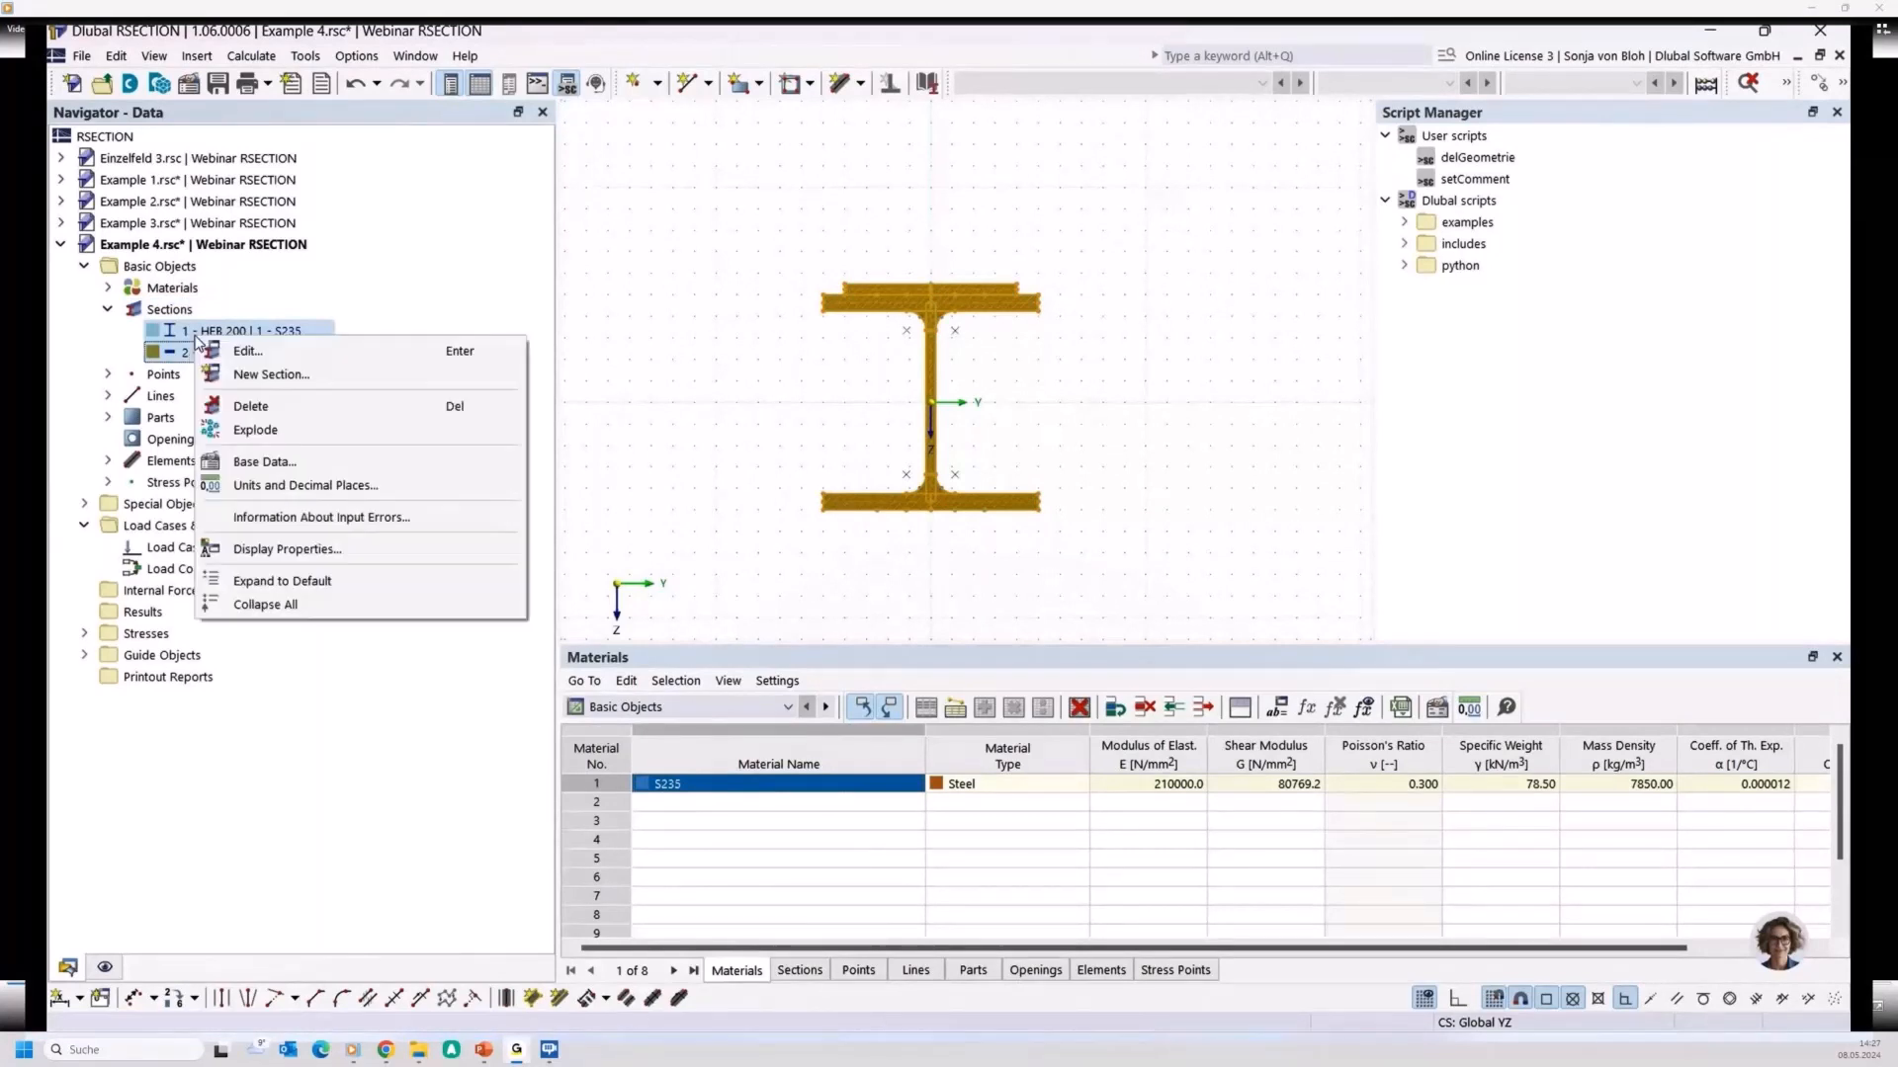
click(249, 431)
Set up a new single element with a thickness of 0 mm and an effective shear transfer thickness of 5 mm
scroll(836, 316, up, 3)
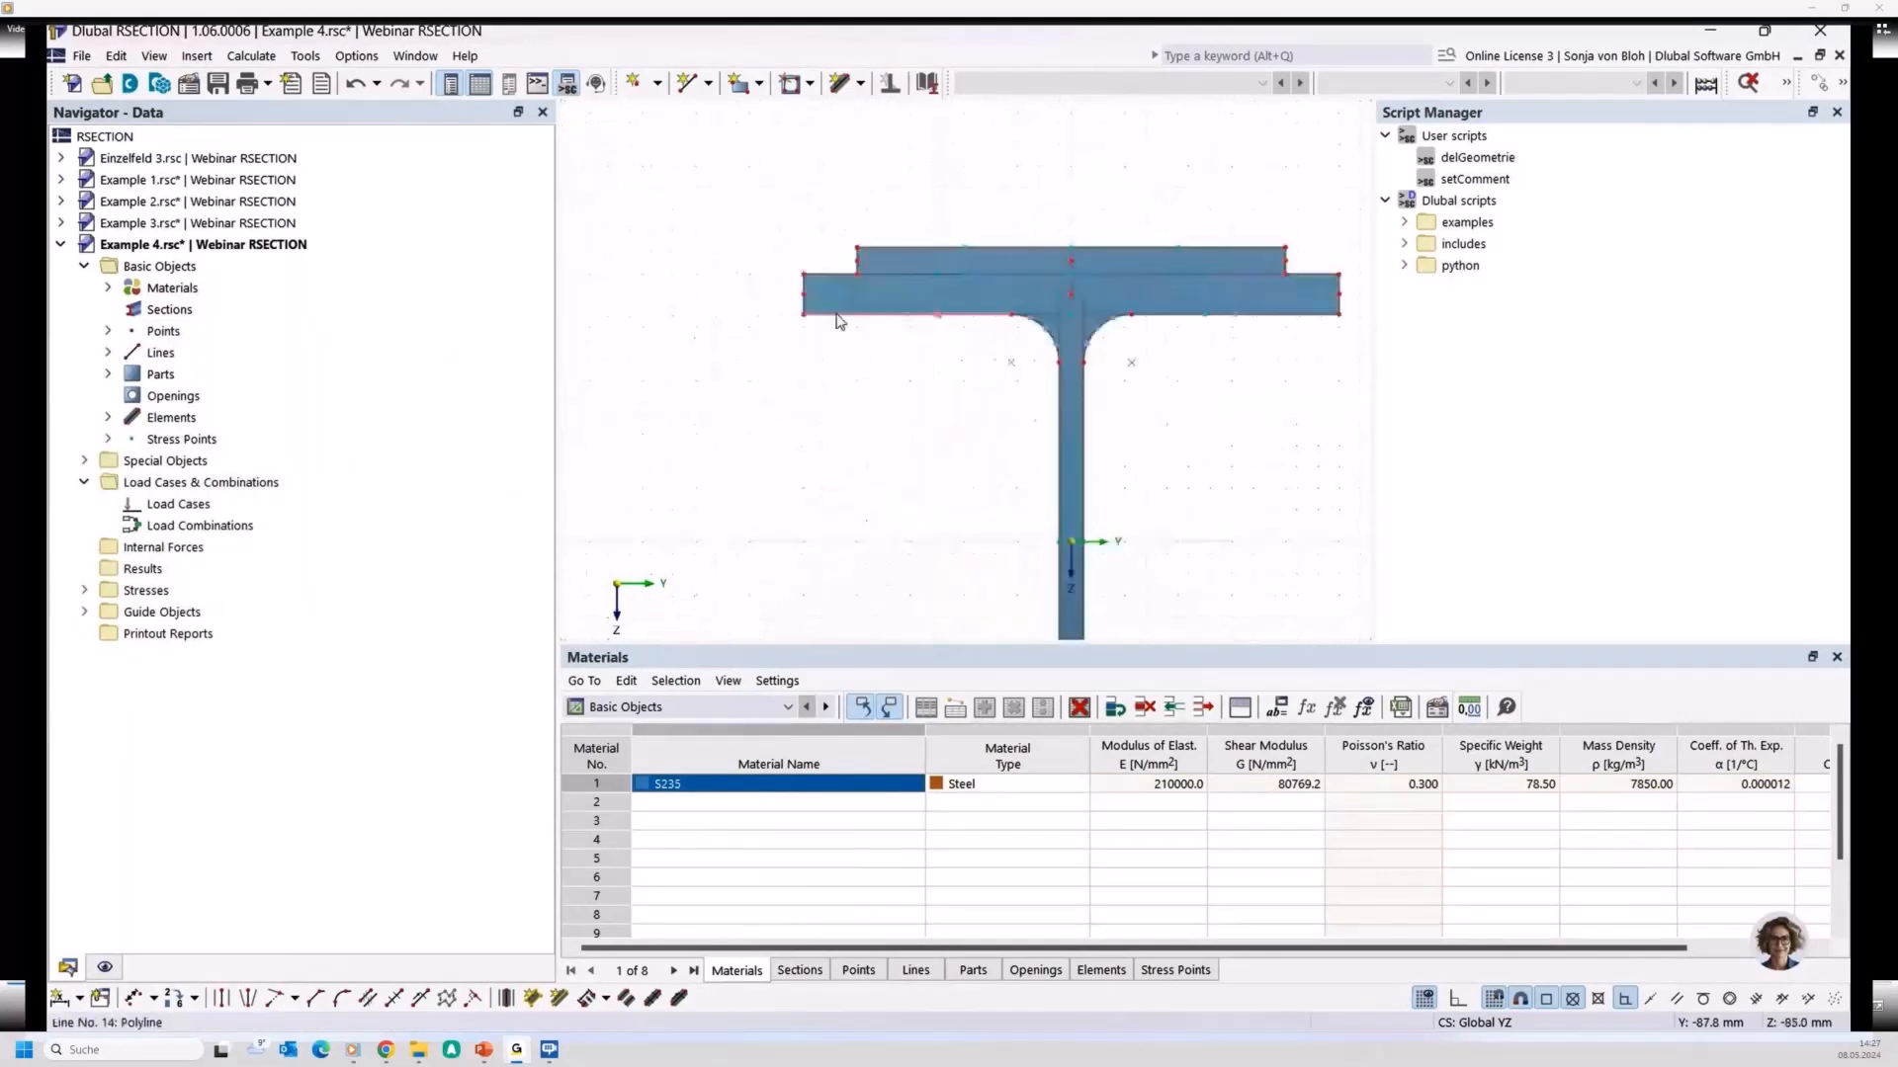
middle_drag(854, 407, 804, 472)
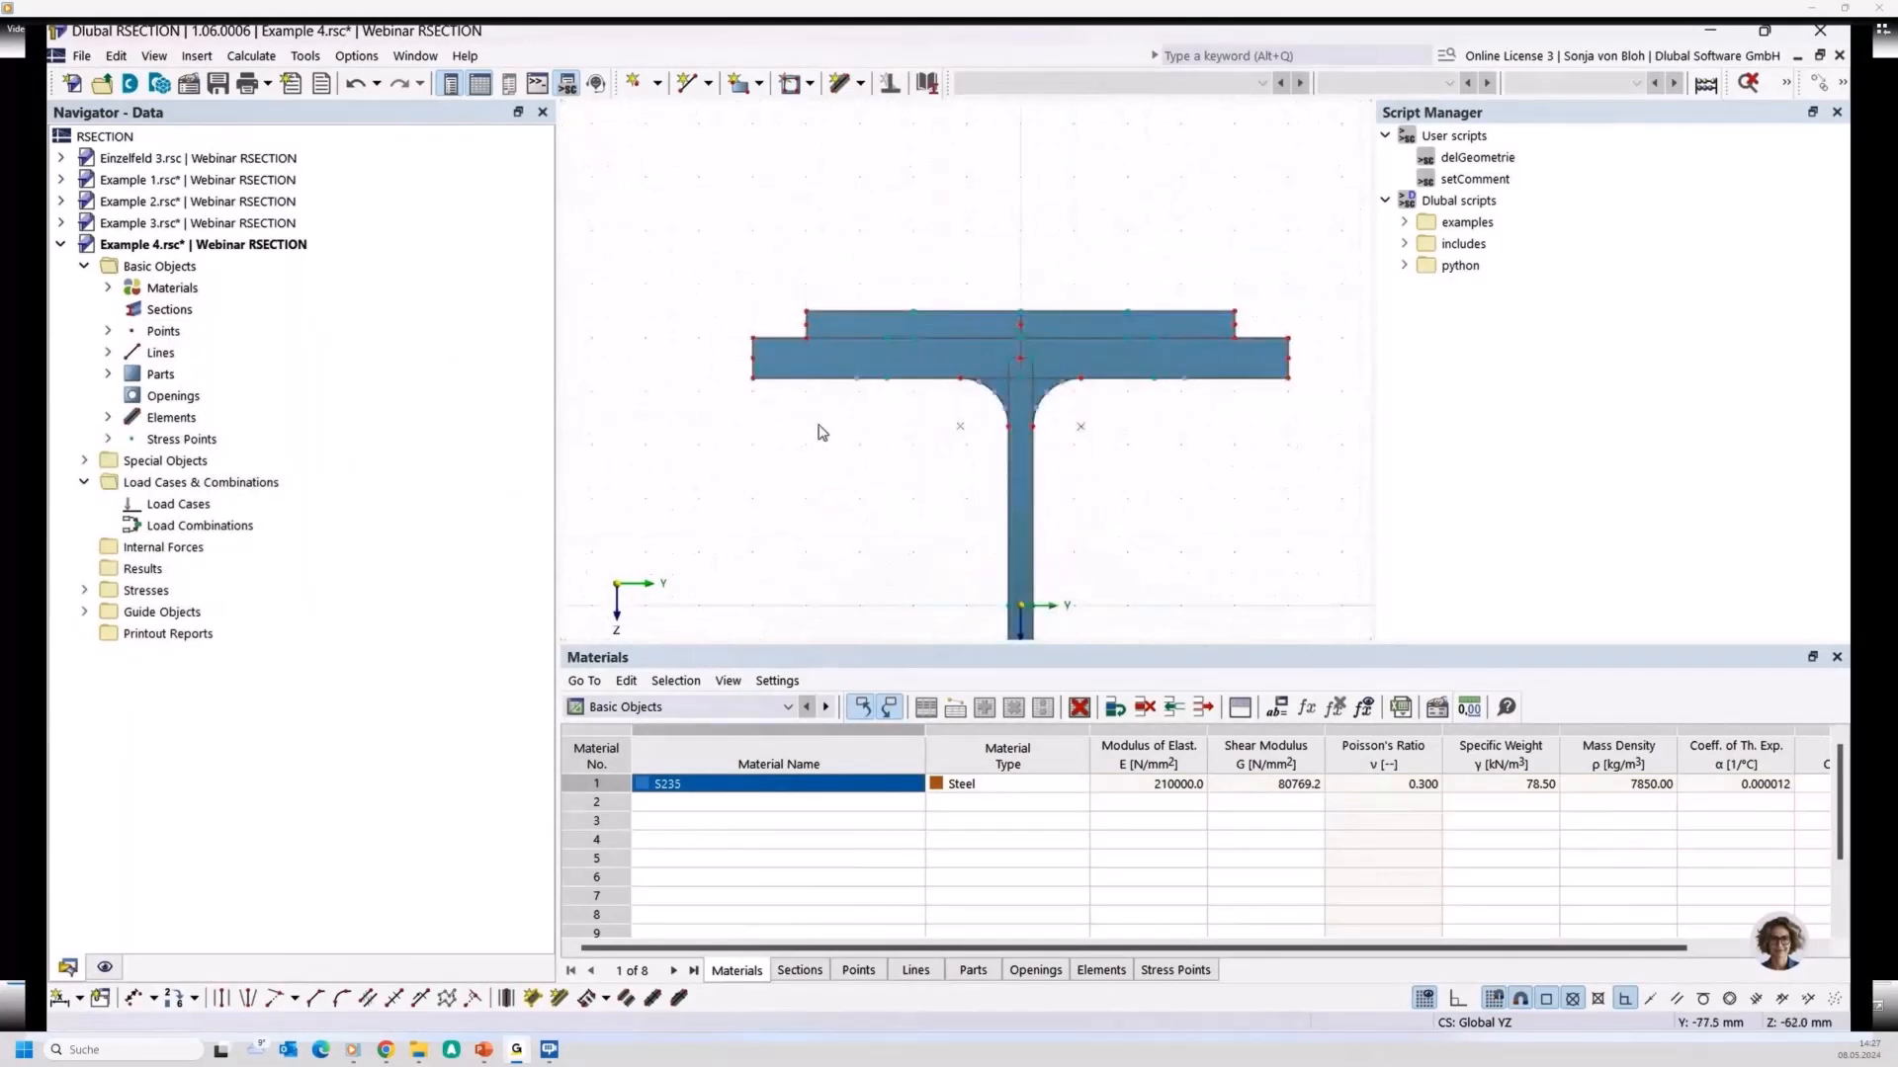
scroll(820, 431, up, 2)
scroll(819, 431, up, 1)
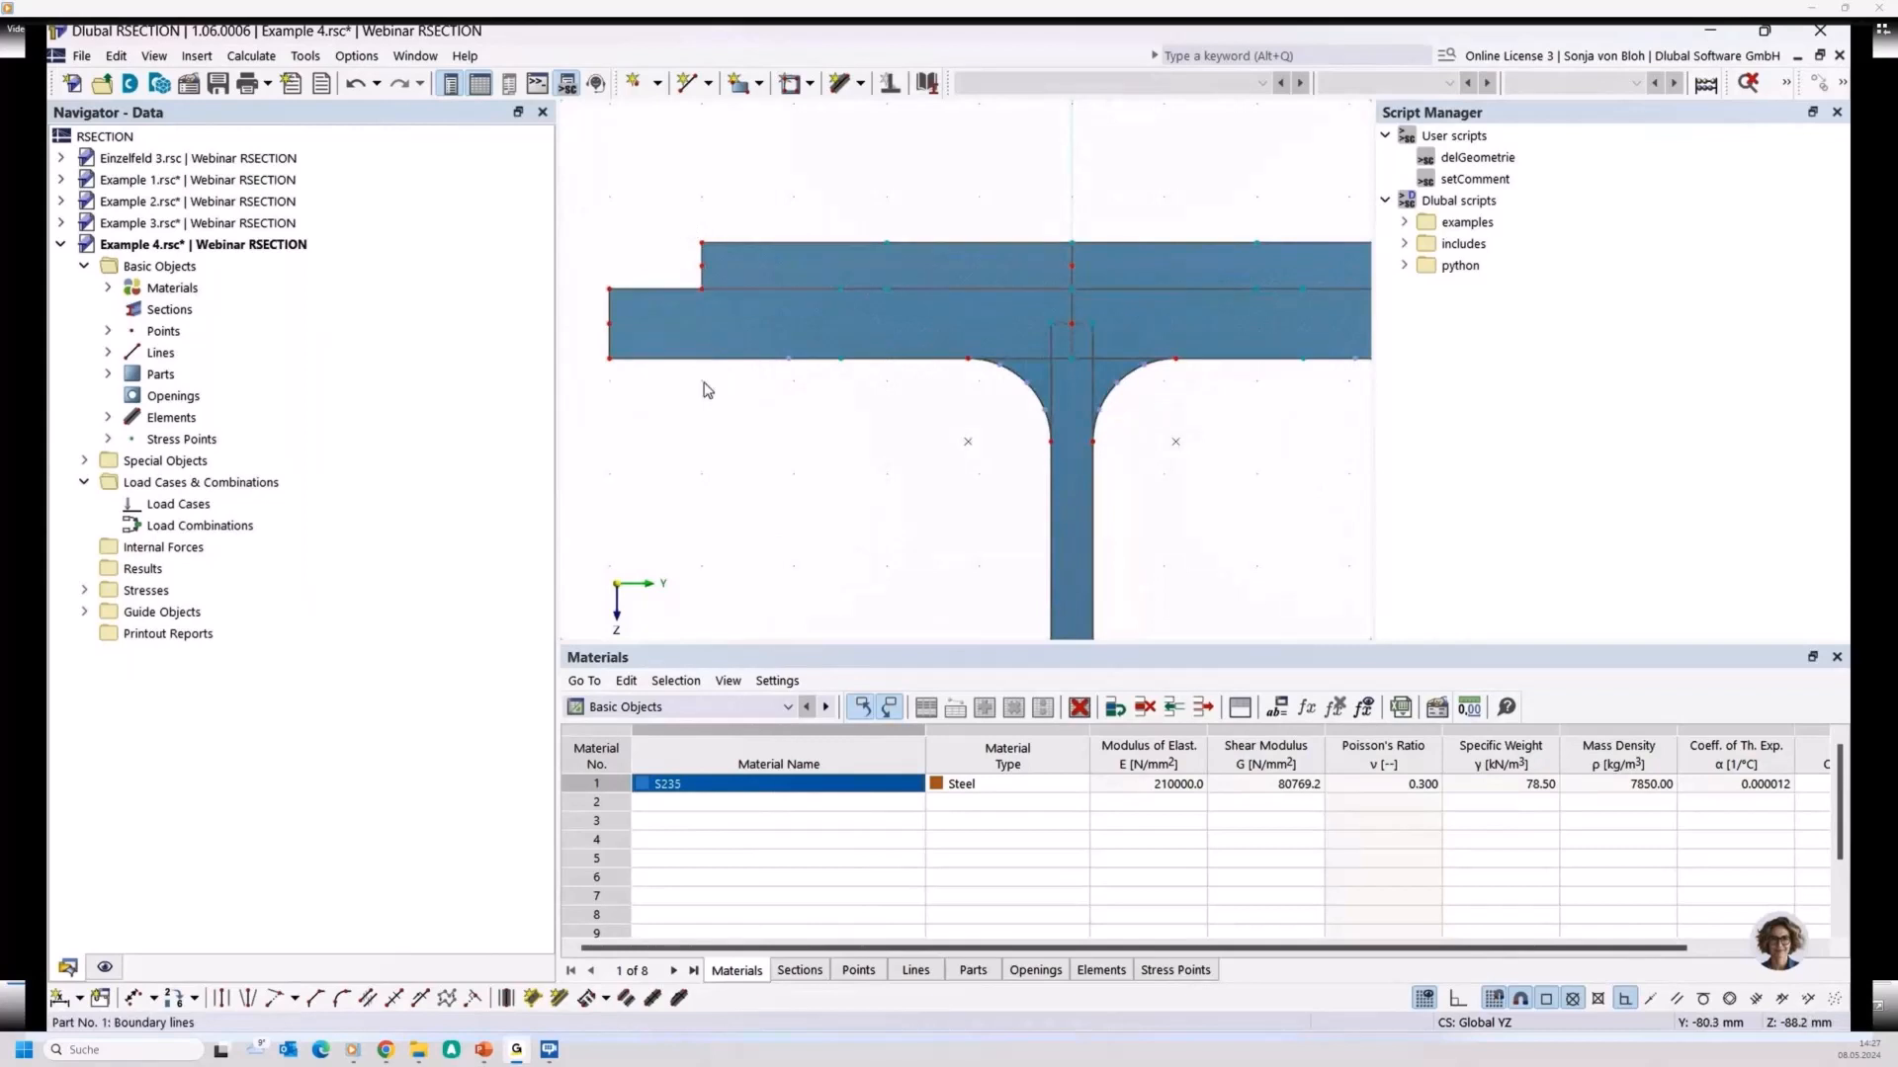
scroll(716, 371, down, 3)
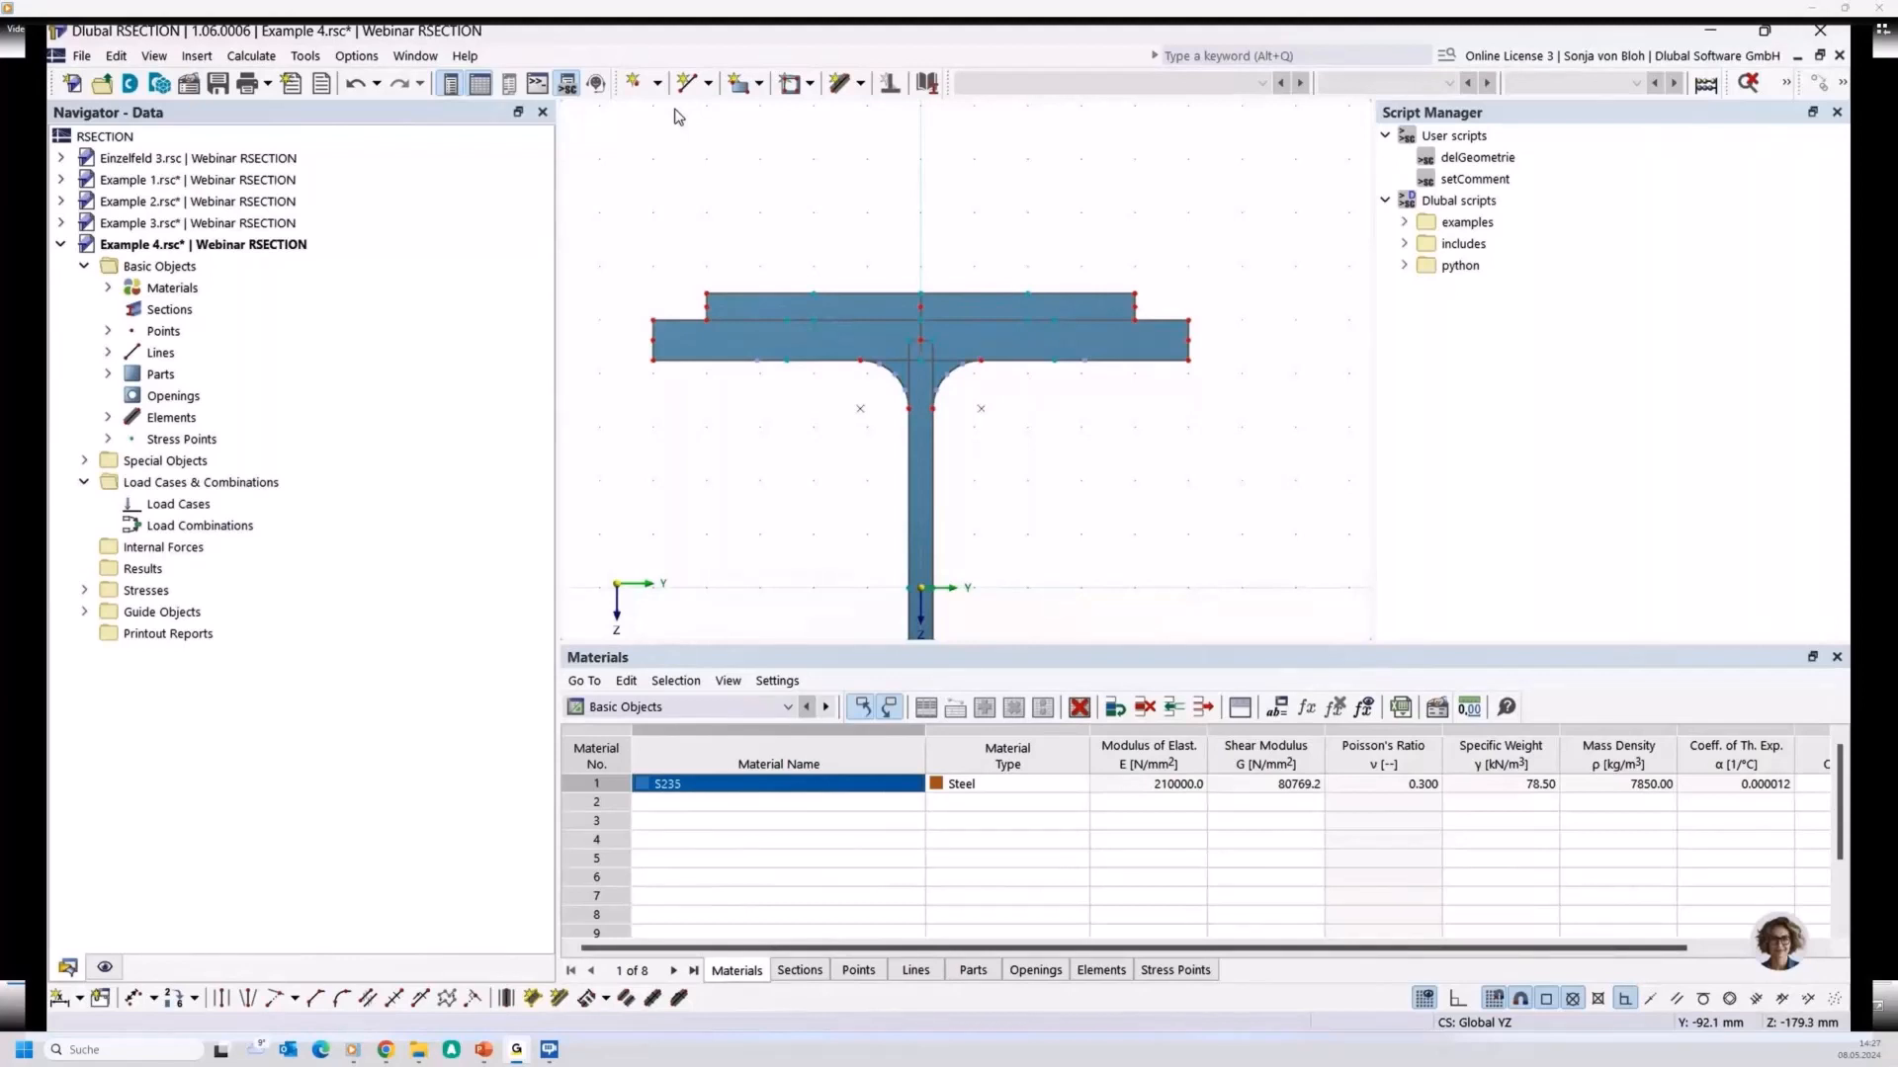
click(860, 84)
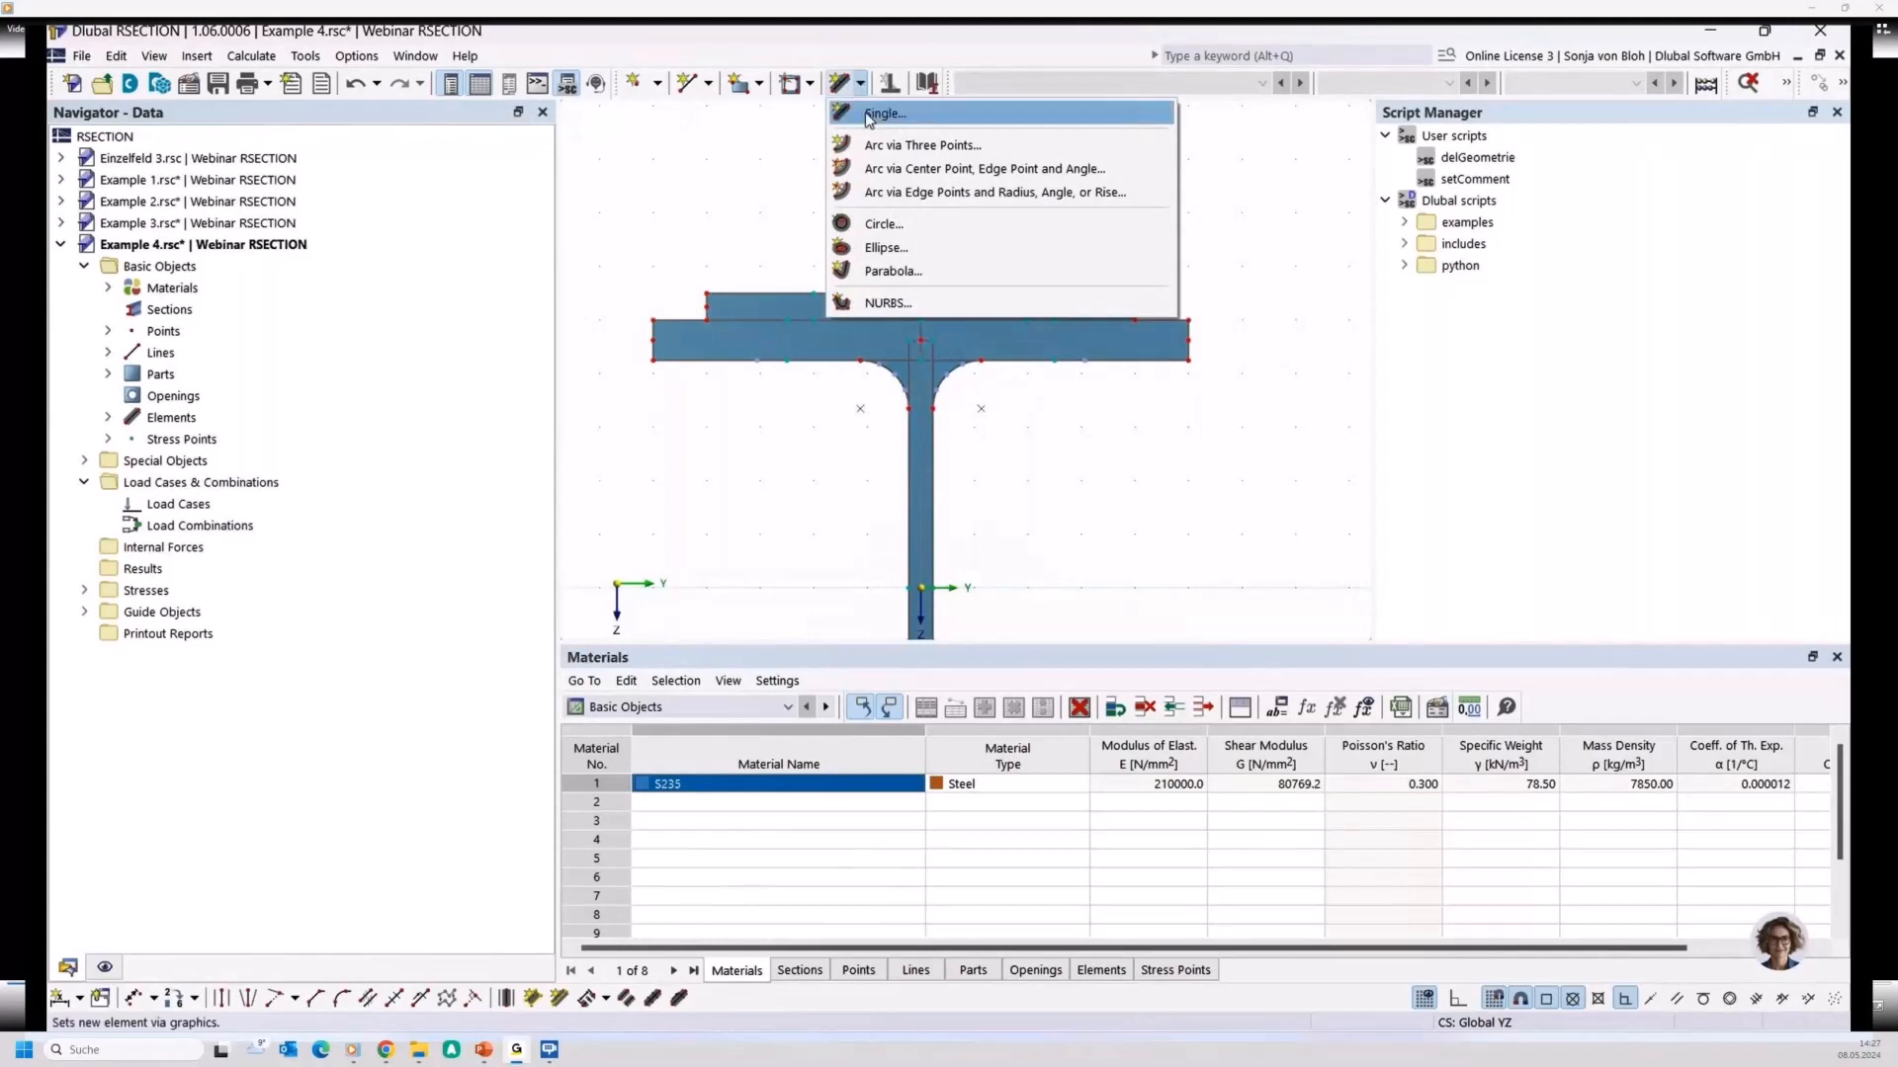
click(867, 115)
click(441, 593)
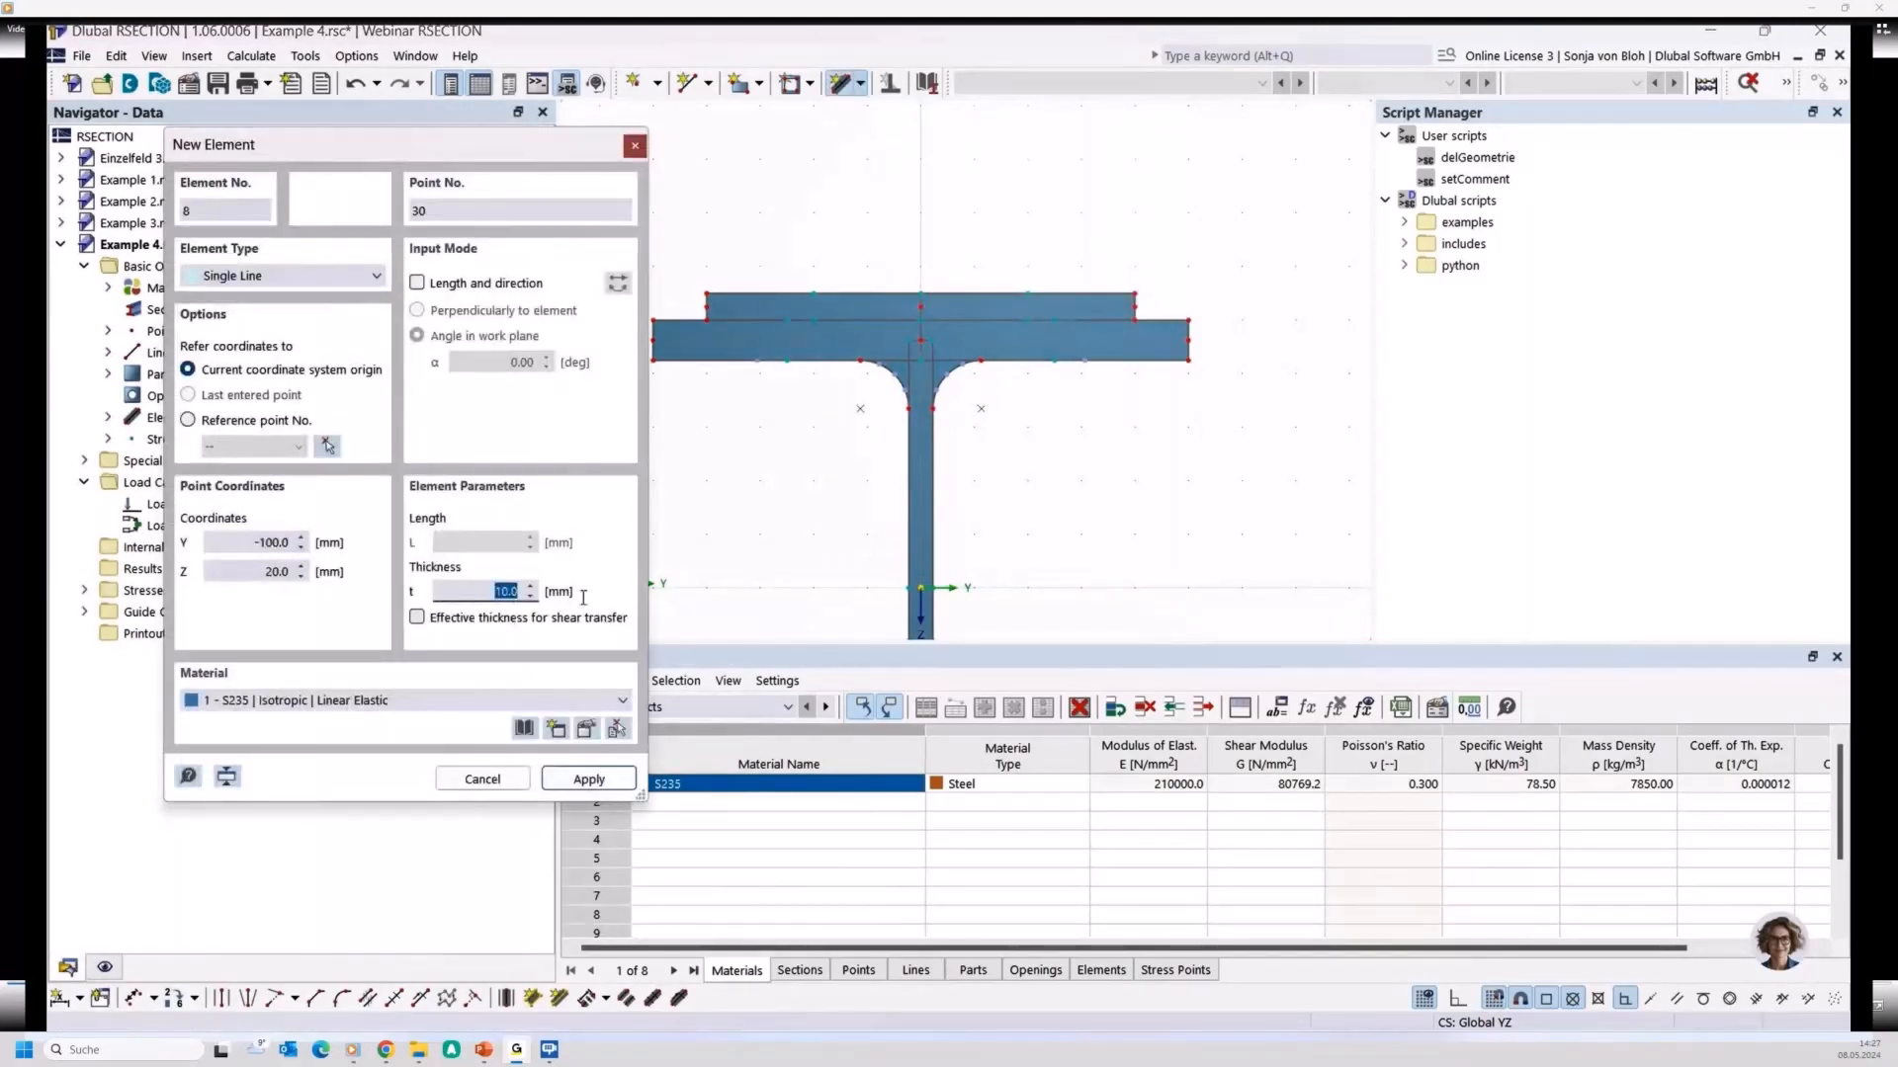
text(0)
click(417, 617)
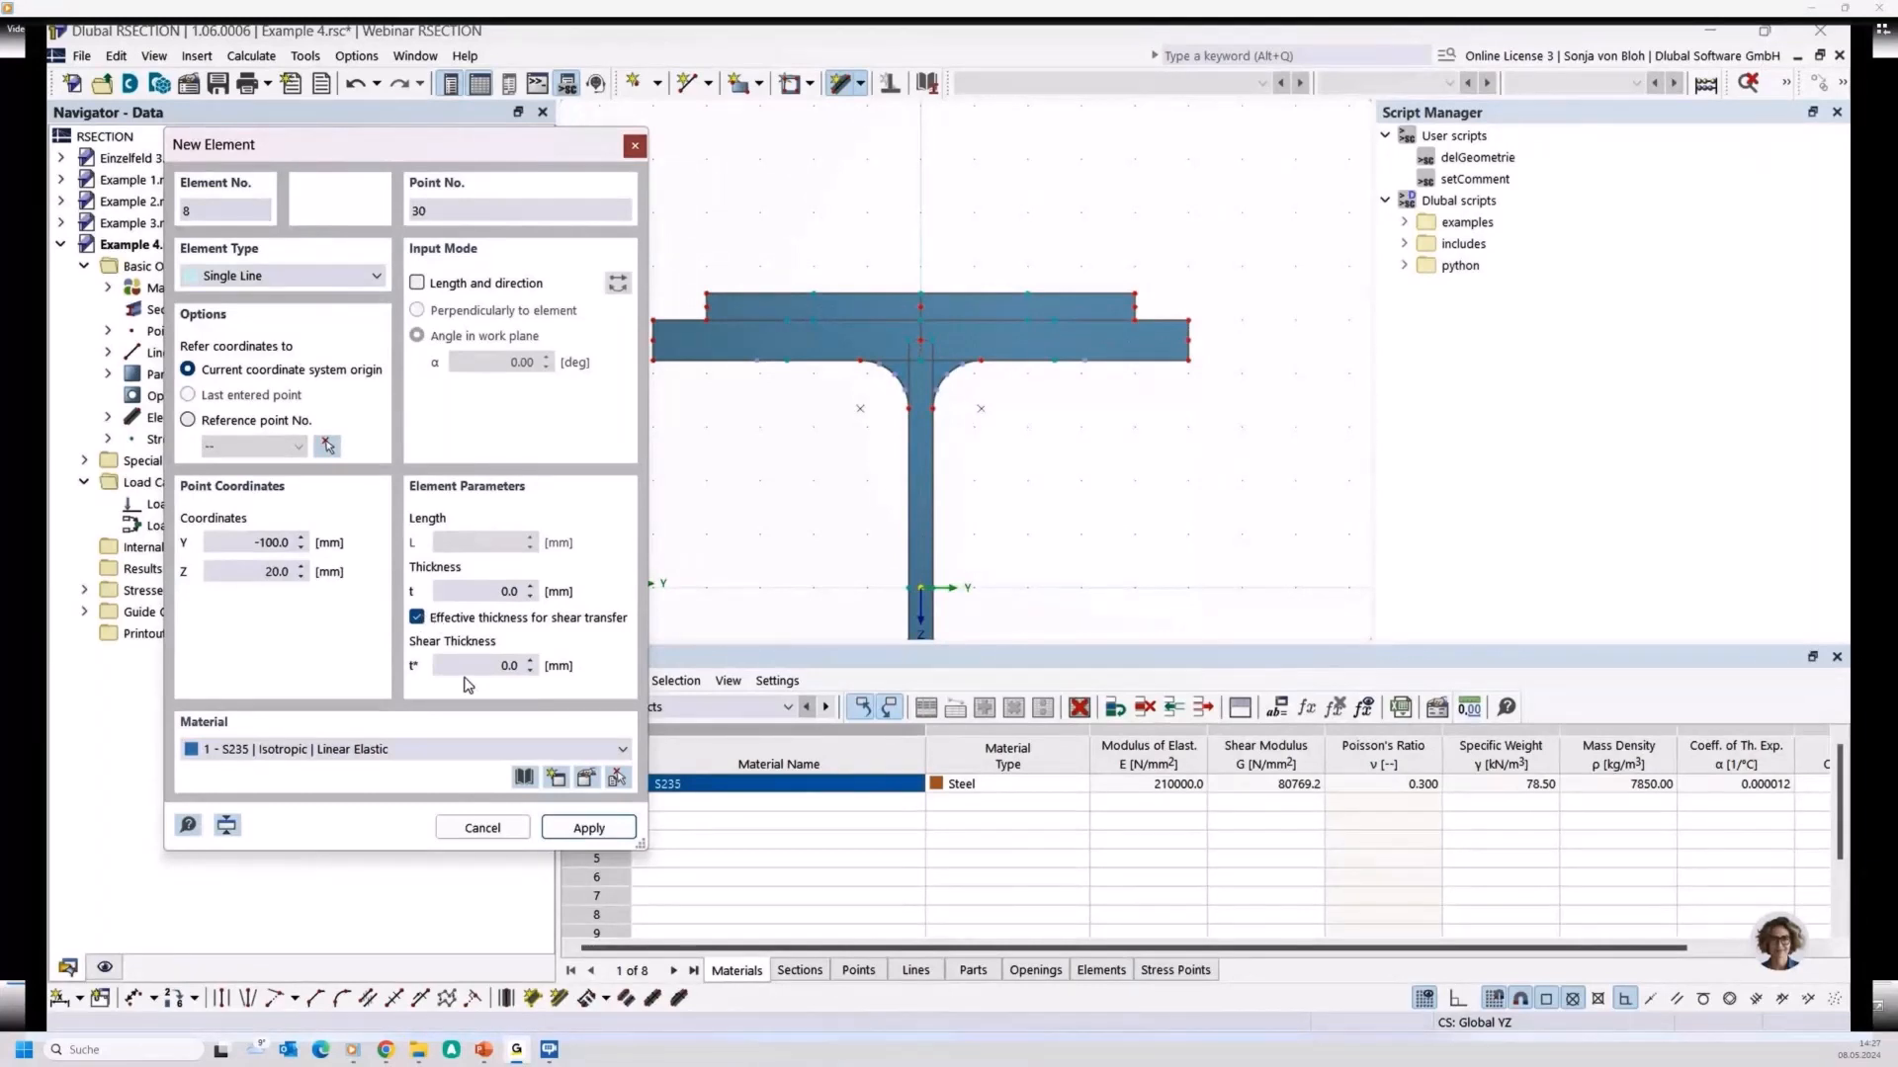
click(494, 665)
text(5)
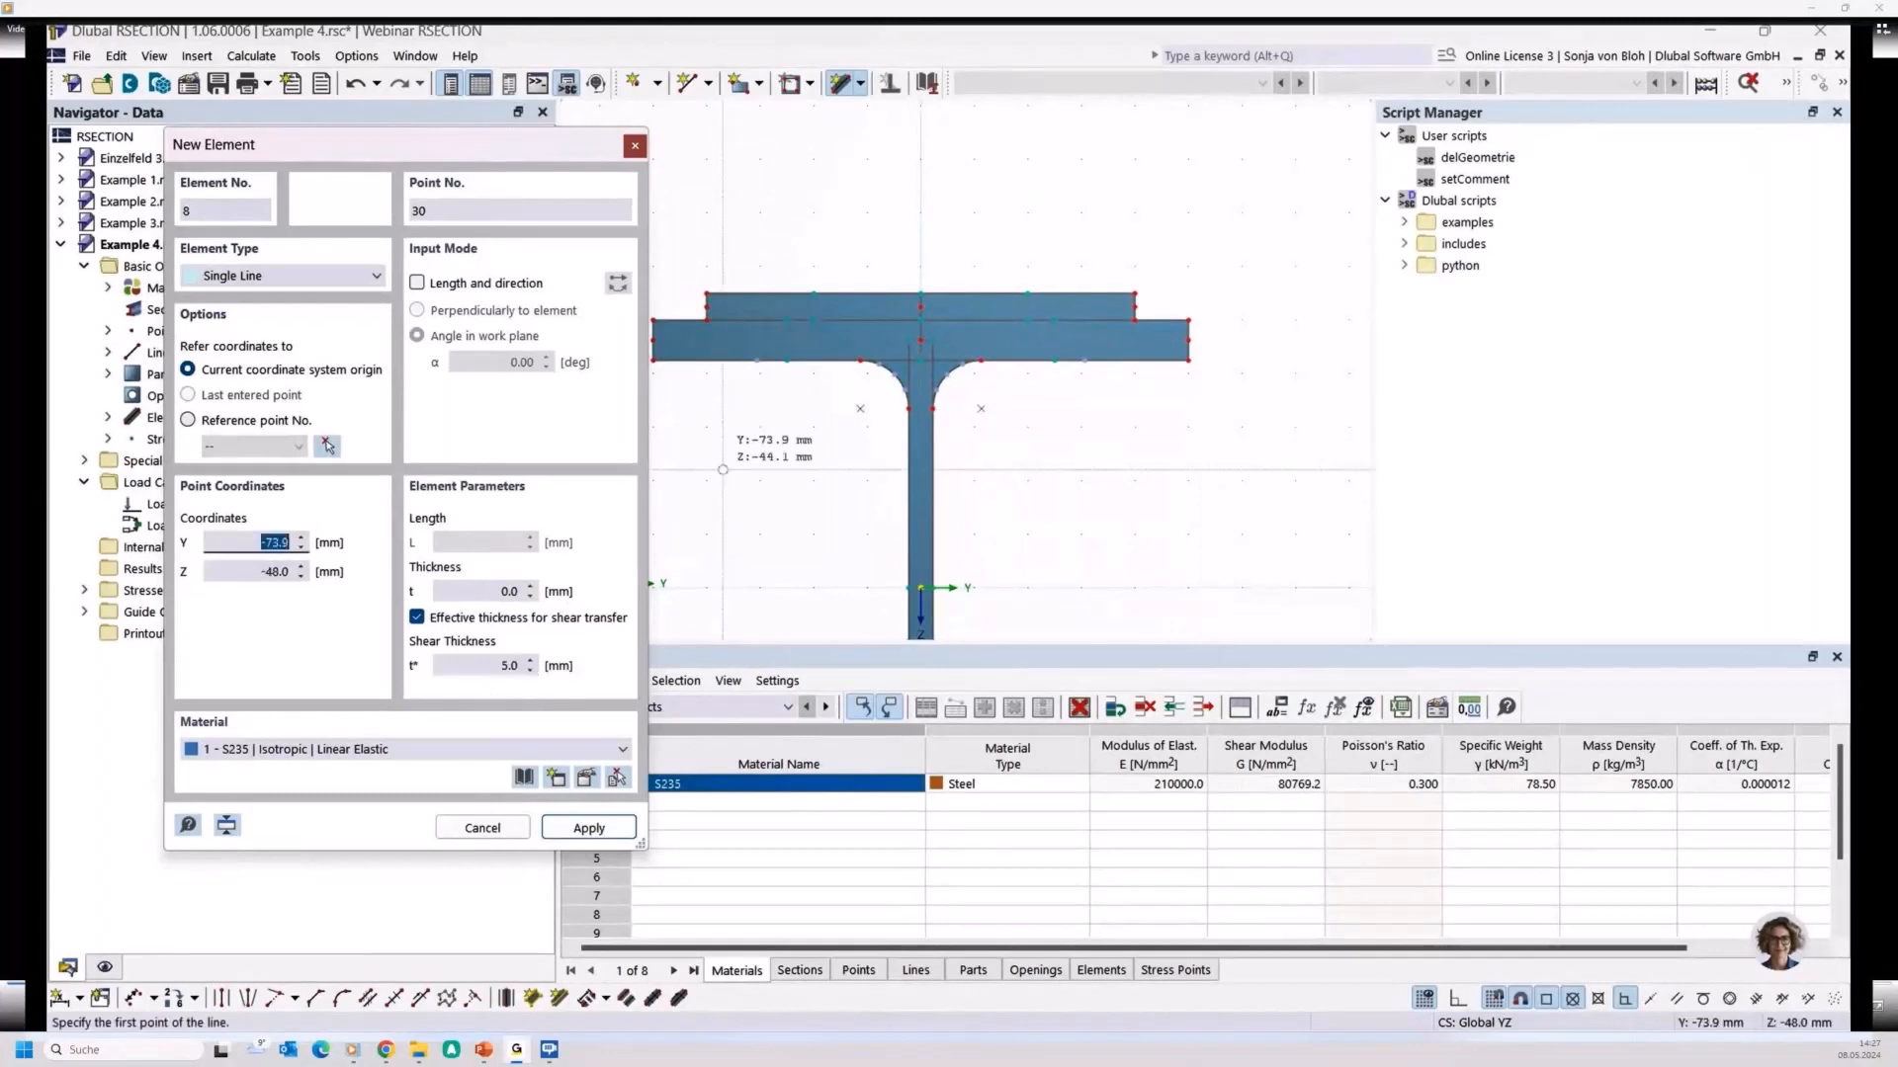
Enable automatic connection of lines and elements, and restart the 0 mm single element with a shear thickness of 5 mm
right_click(691, 439)
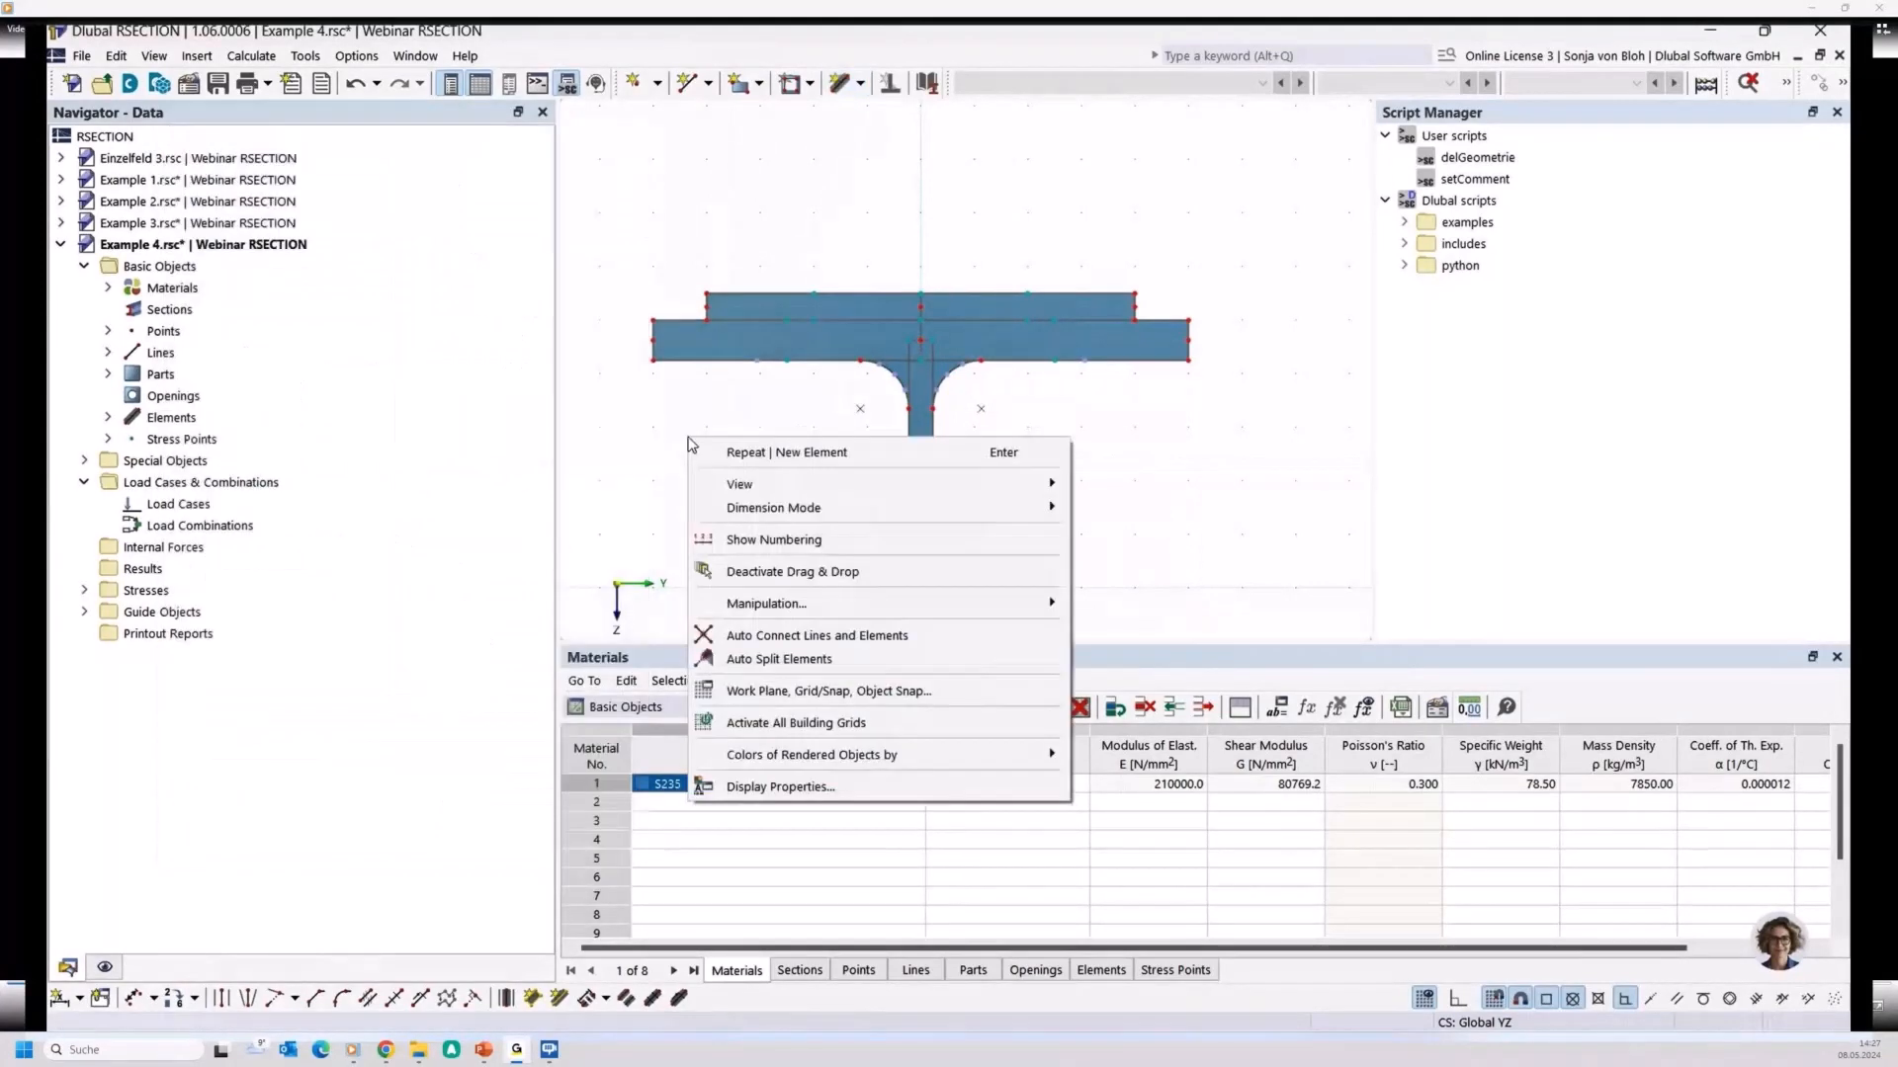
click(808, 638)
click(842, 83)
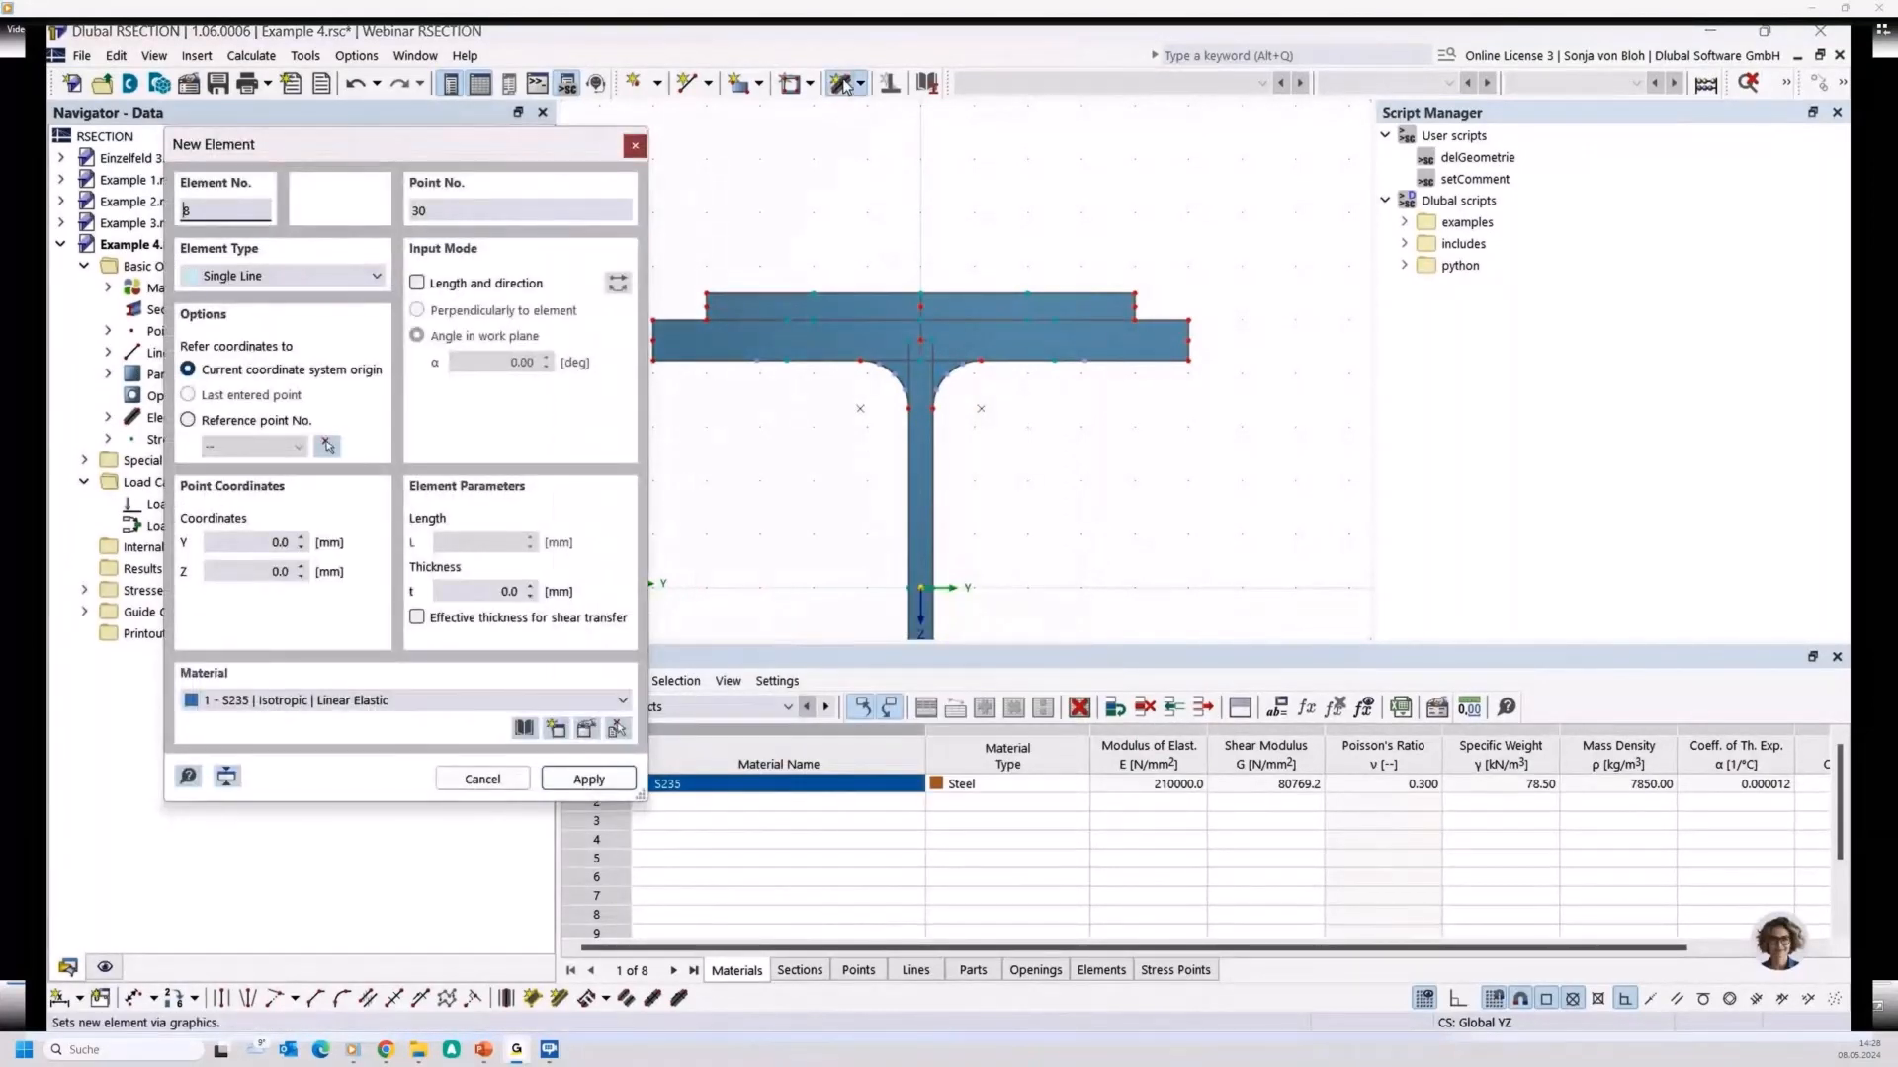
click(417, 618)
click(514, 666)
text(5)
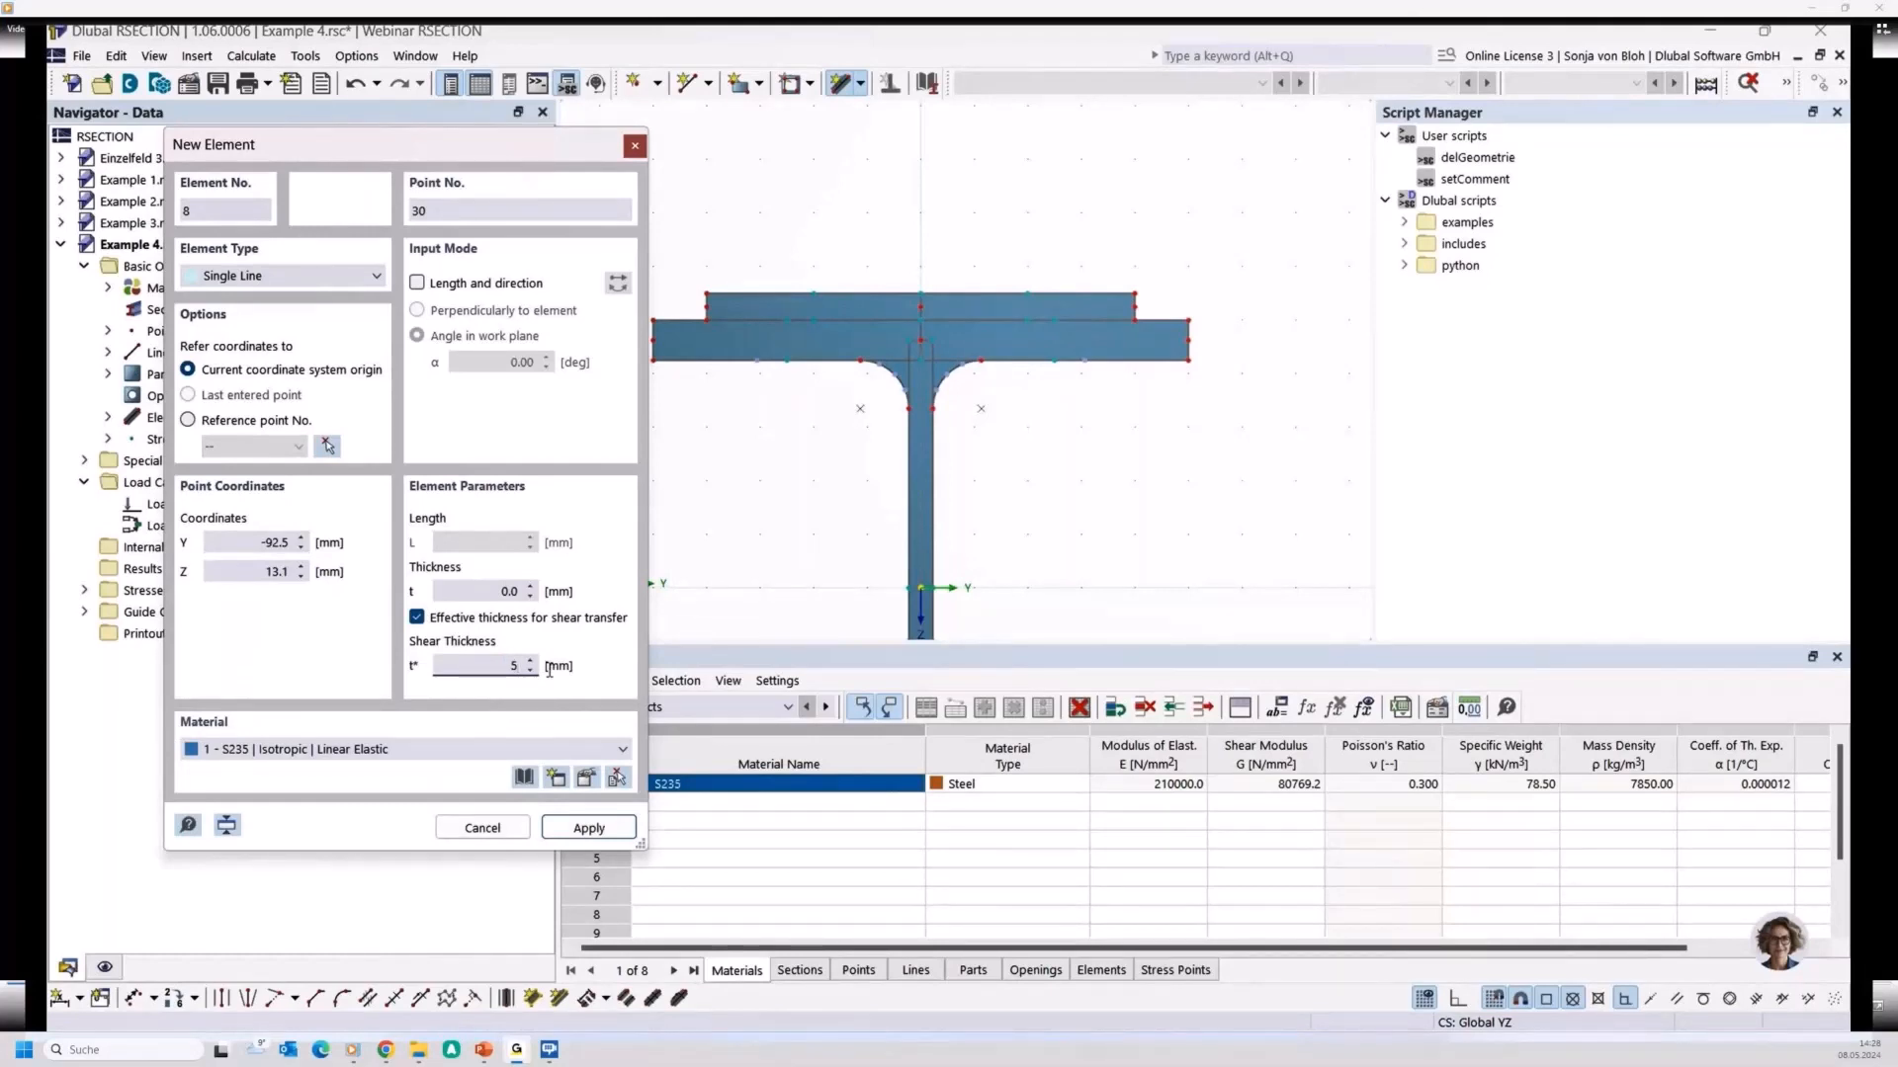
Draw a connecting element from the flat bar's lower left corner straight down to the centreline of the upper flange
middle_drag(715, 417, 811, 468)
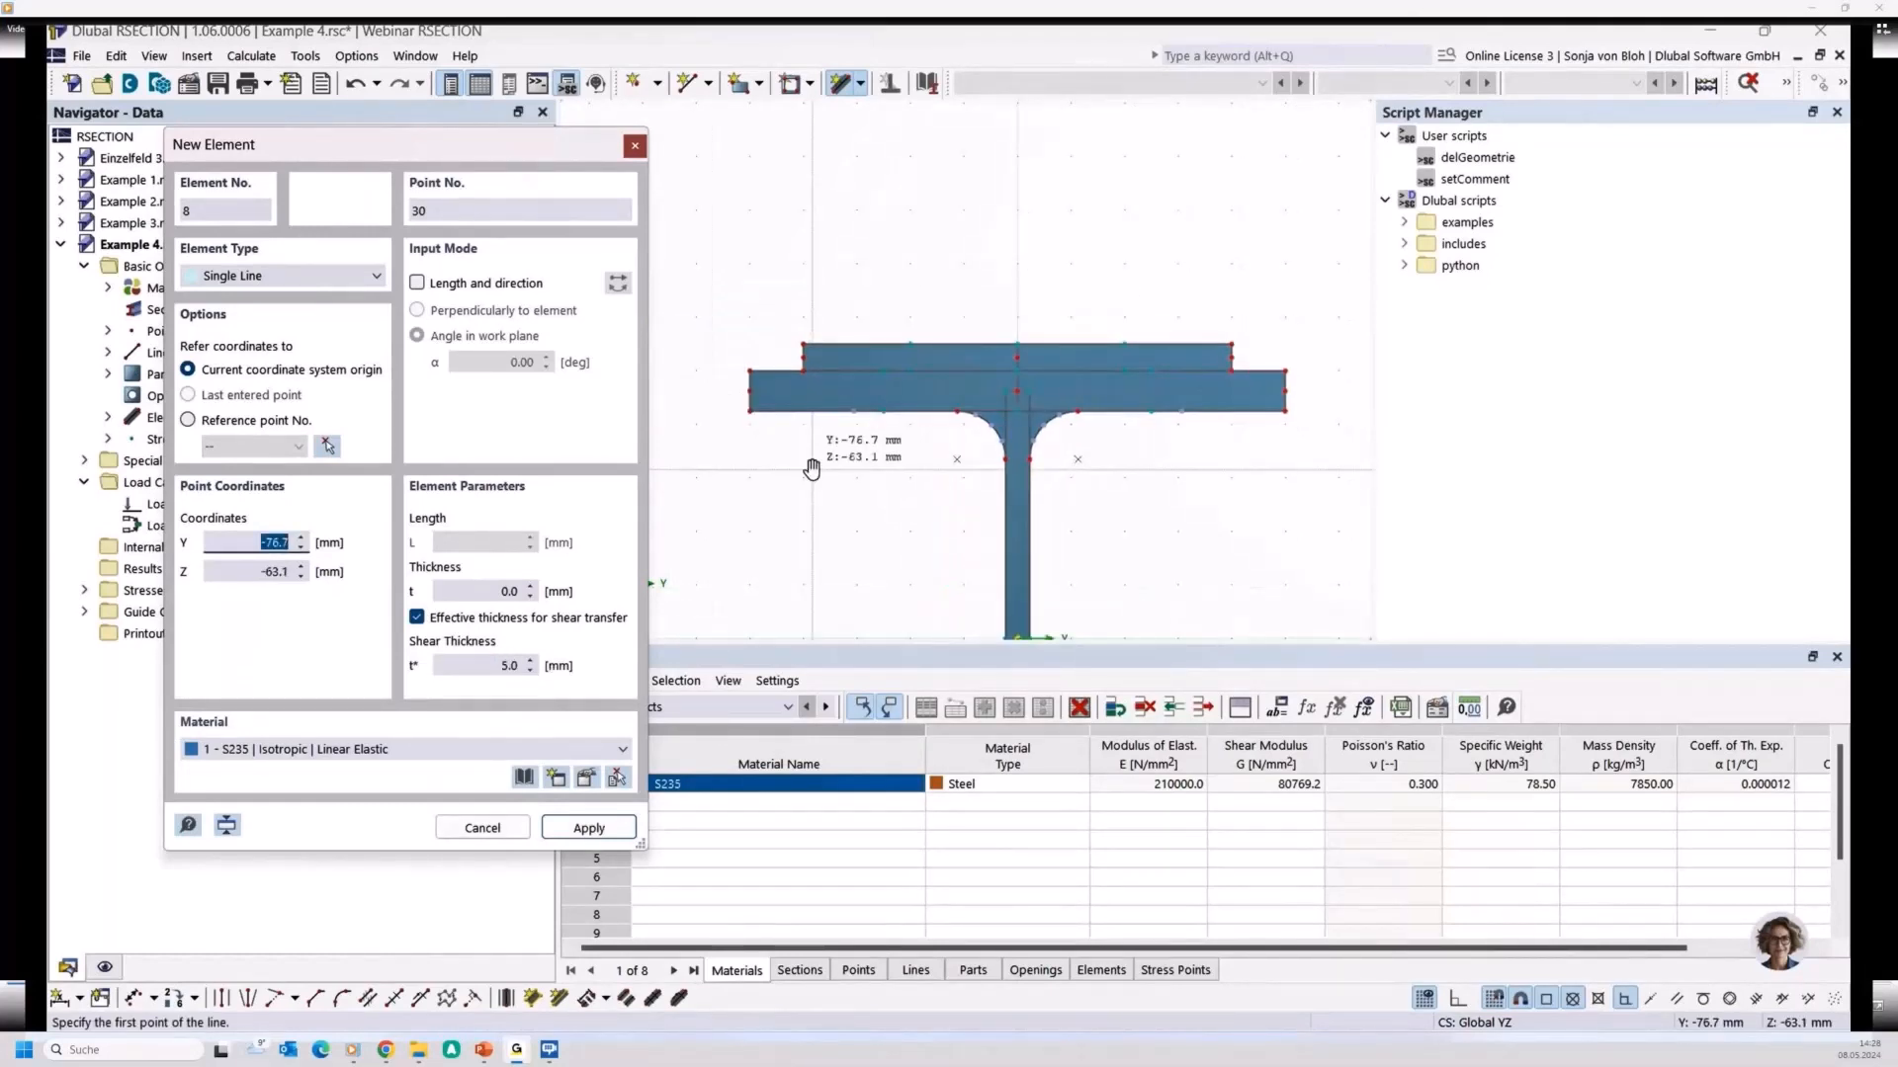
scroll(805, 412, up, 2)
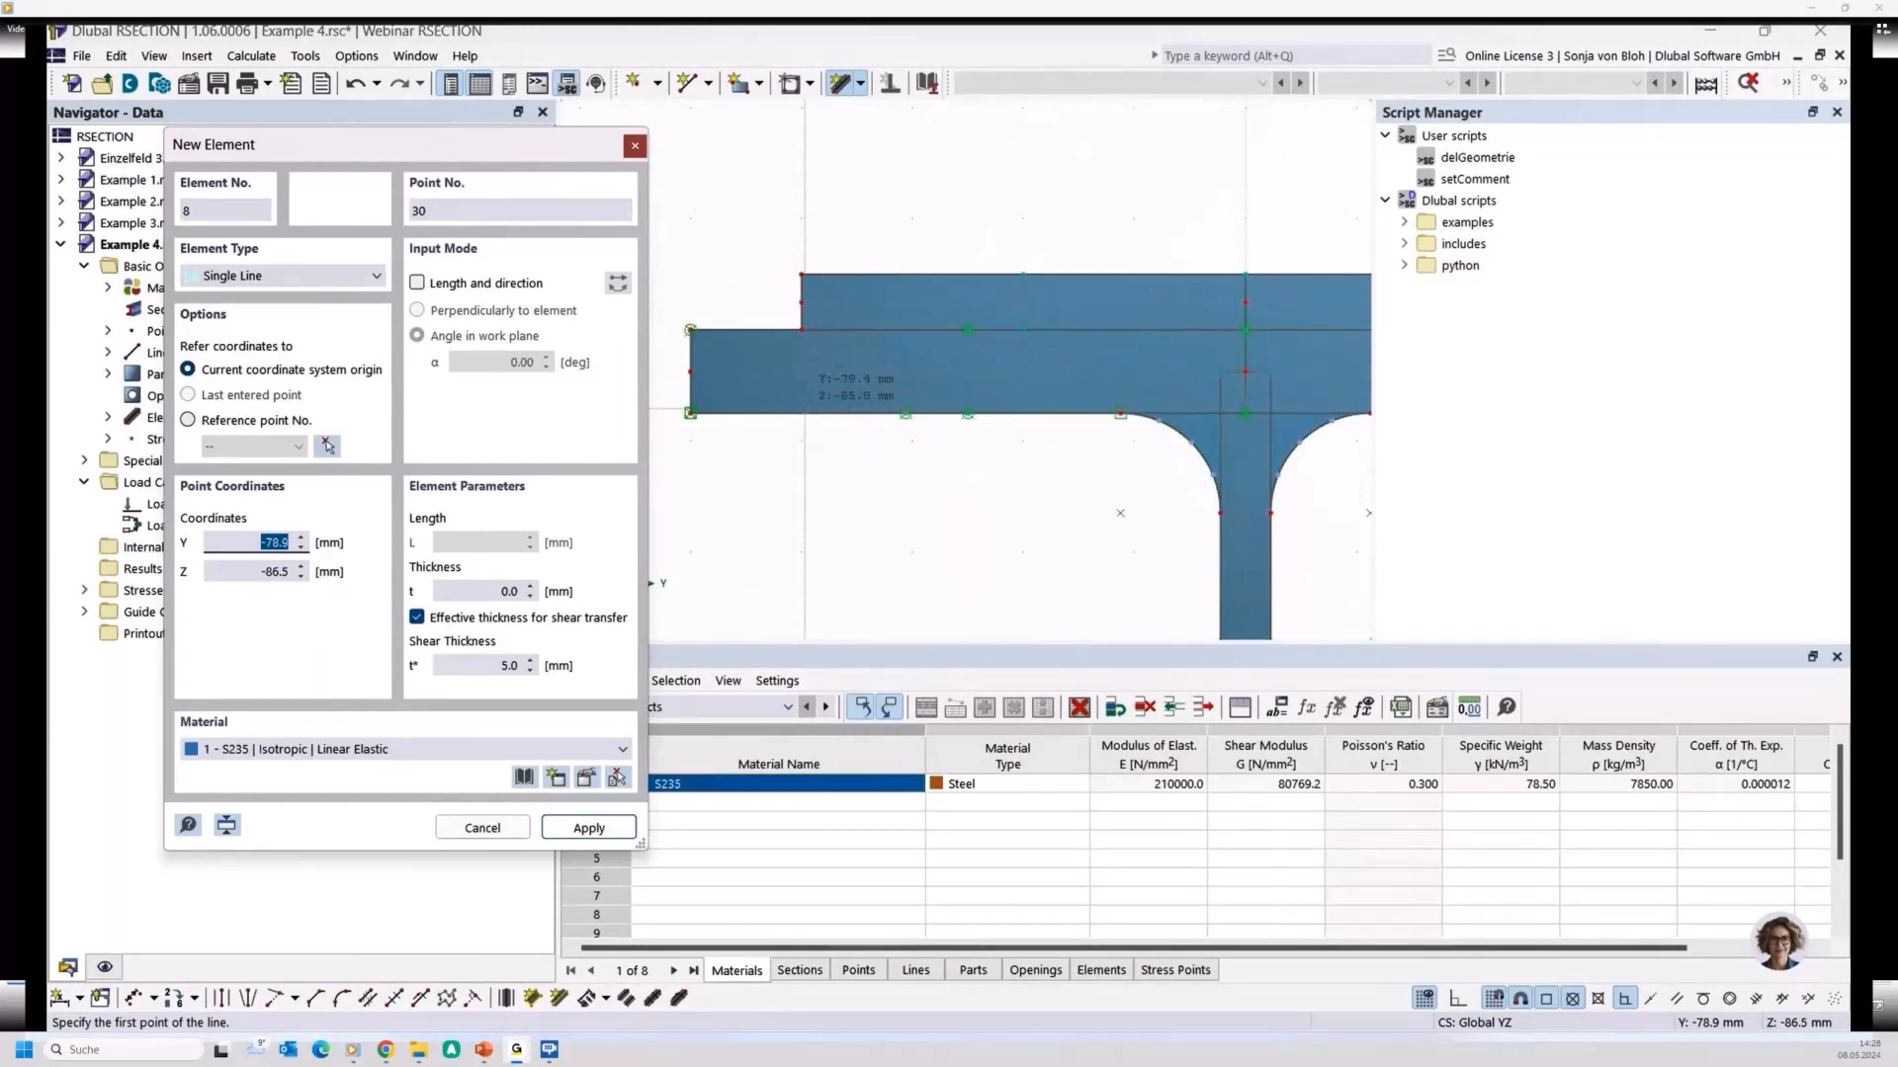
click(802, 371)
click(802, 371)
scroll(805, 395, down, 3)
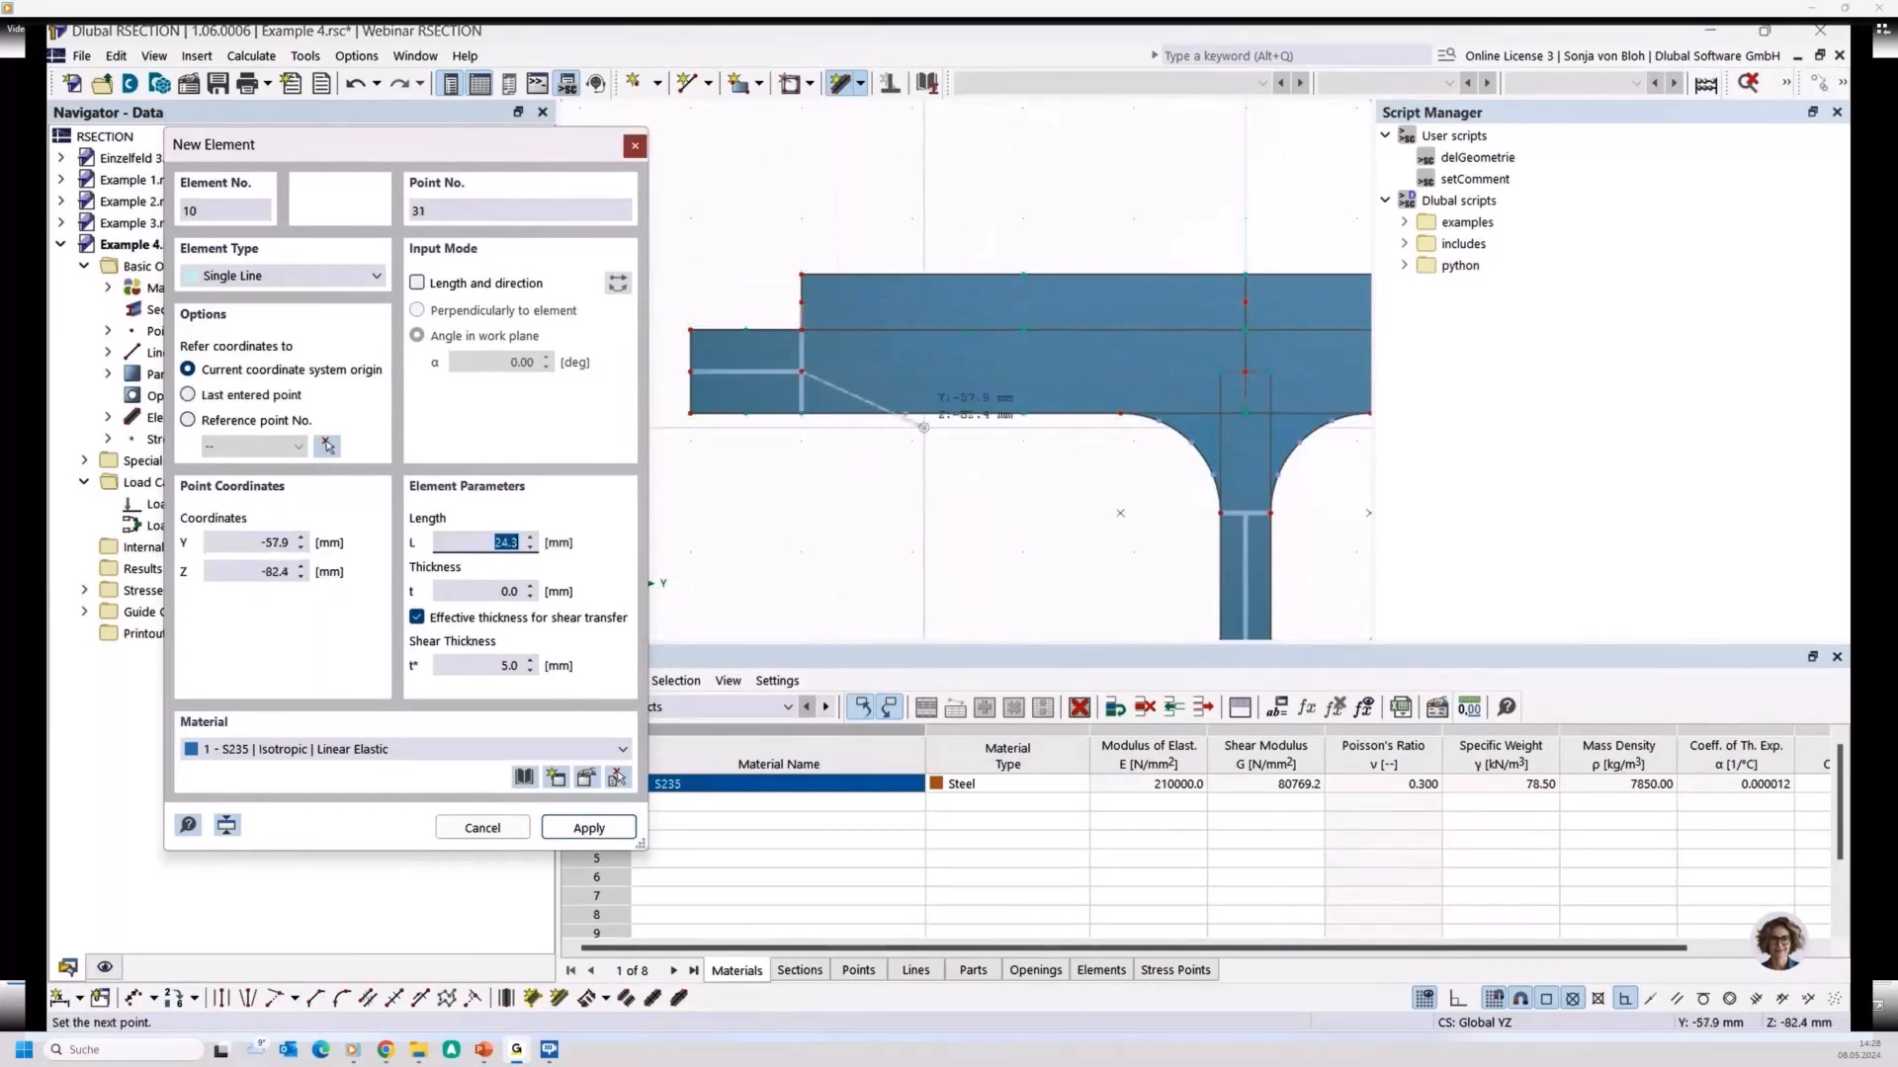
Draw a matching connecting element from the flat bar's lower right corner down to the flange centreline and end the element input
scroll(1169, 456, up, 2)
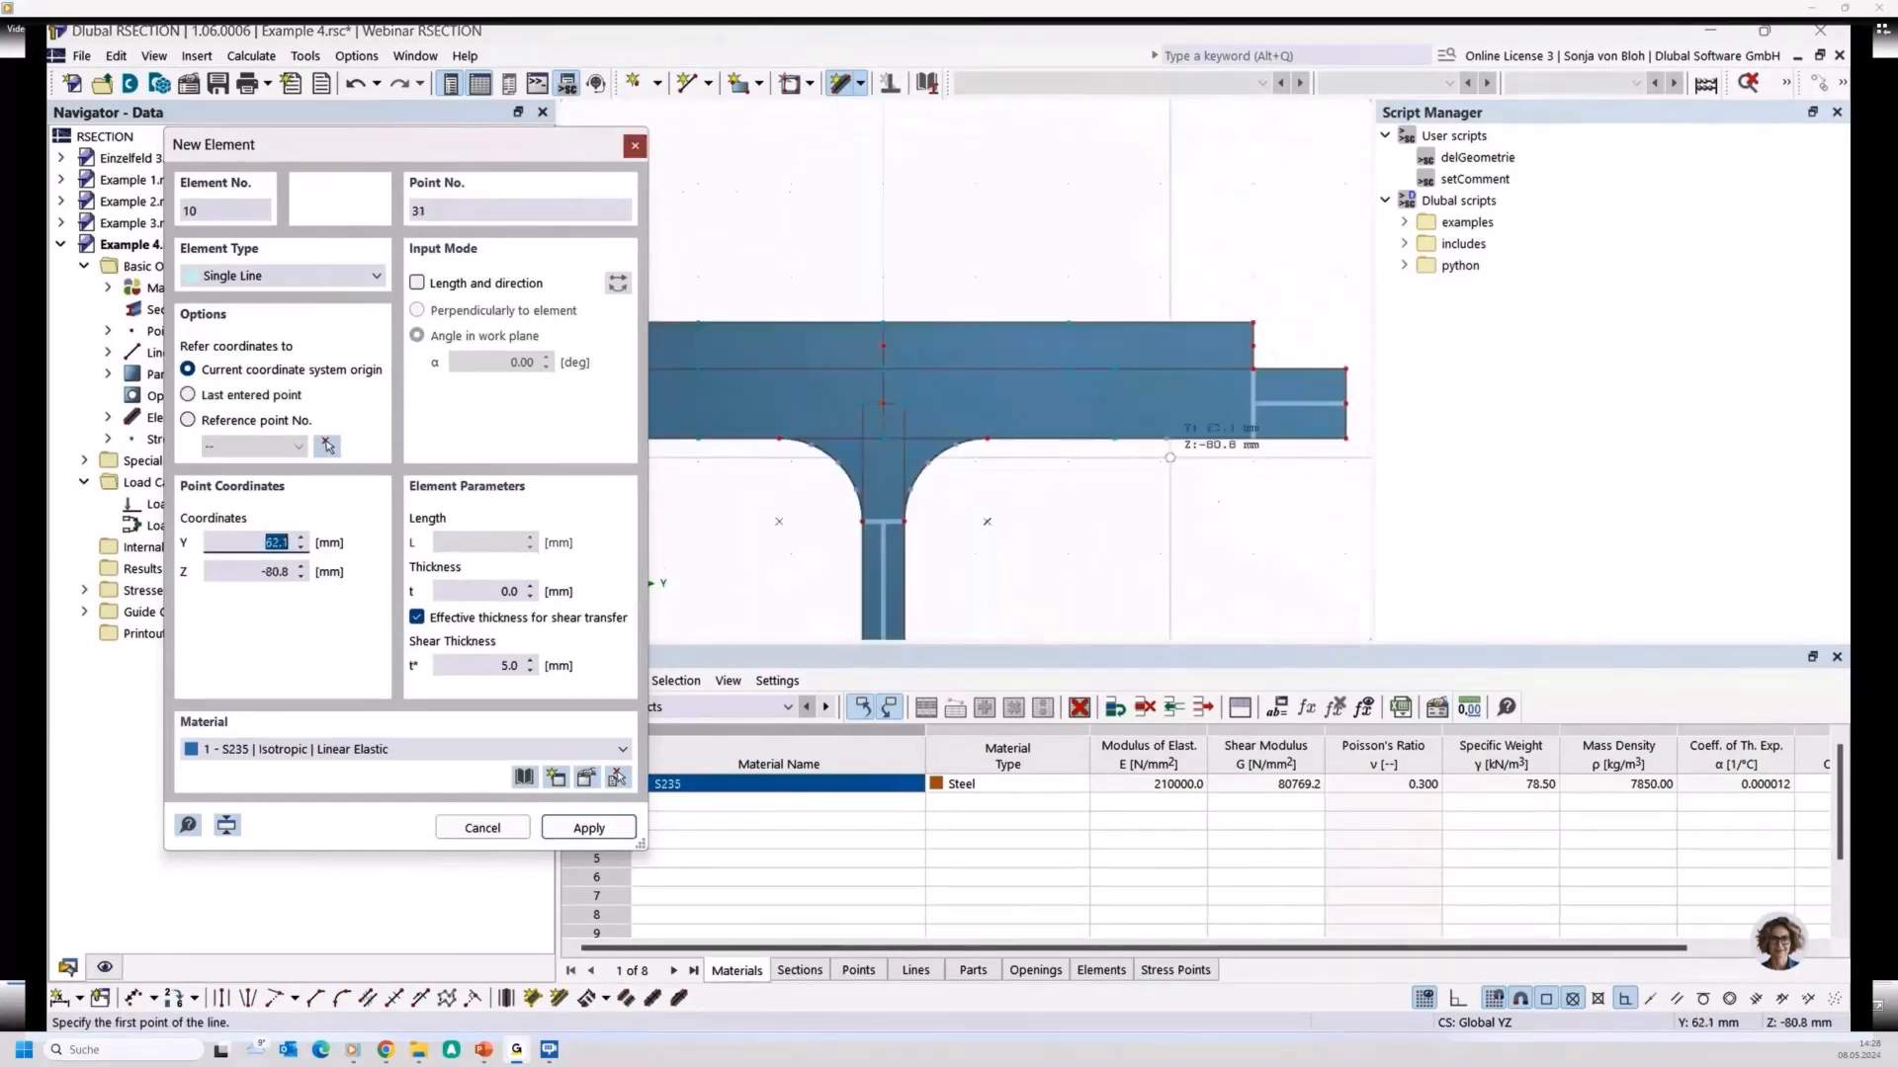
click(1253, 403)
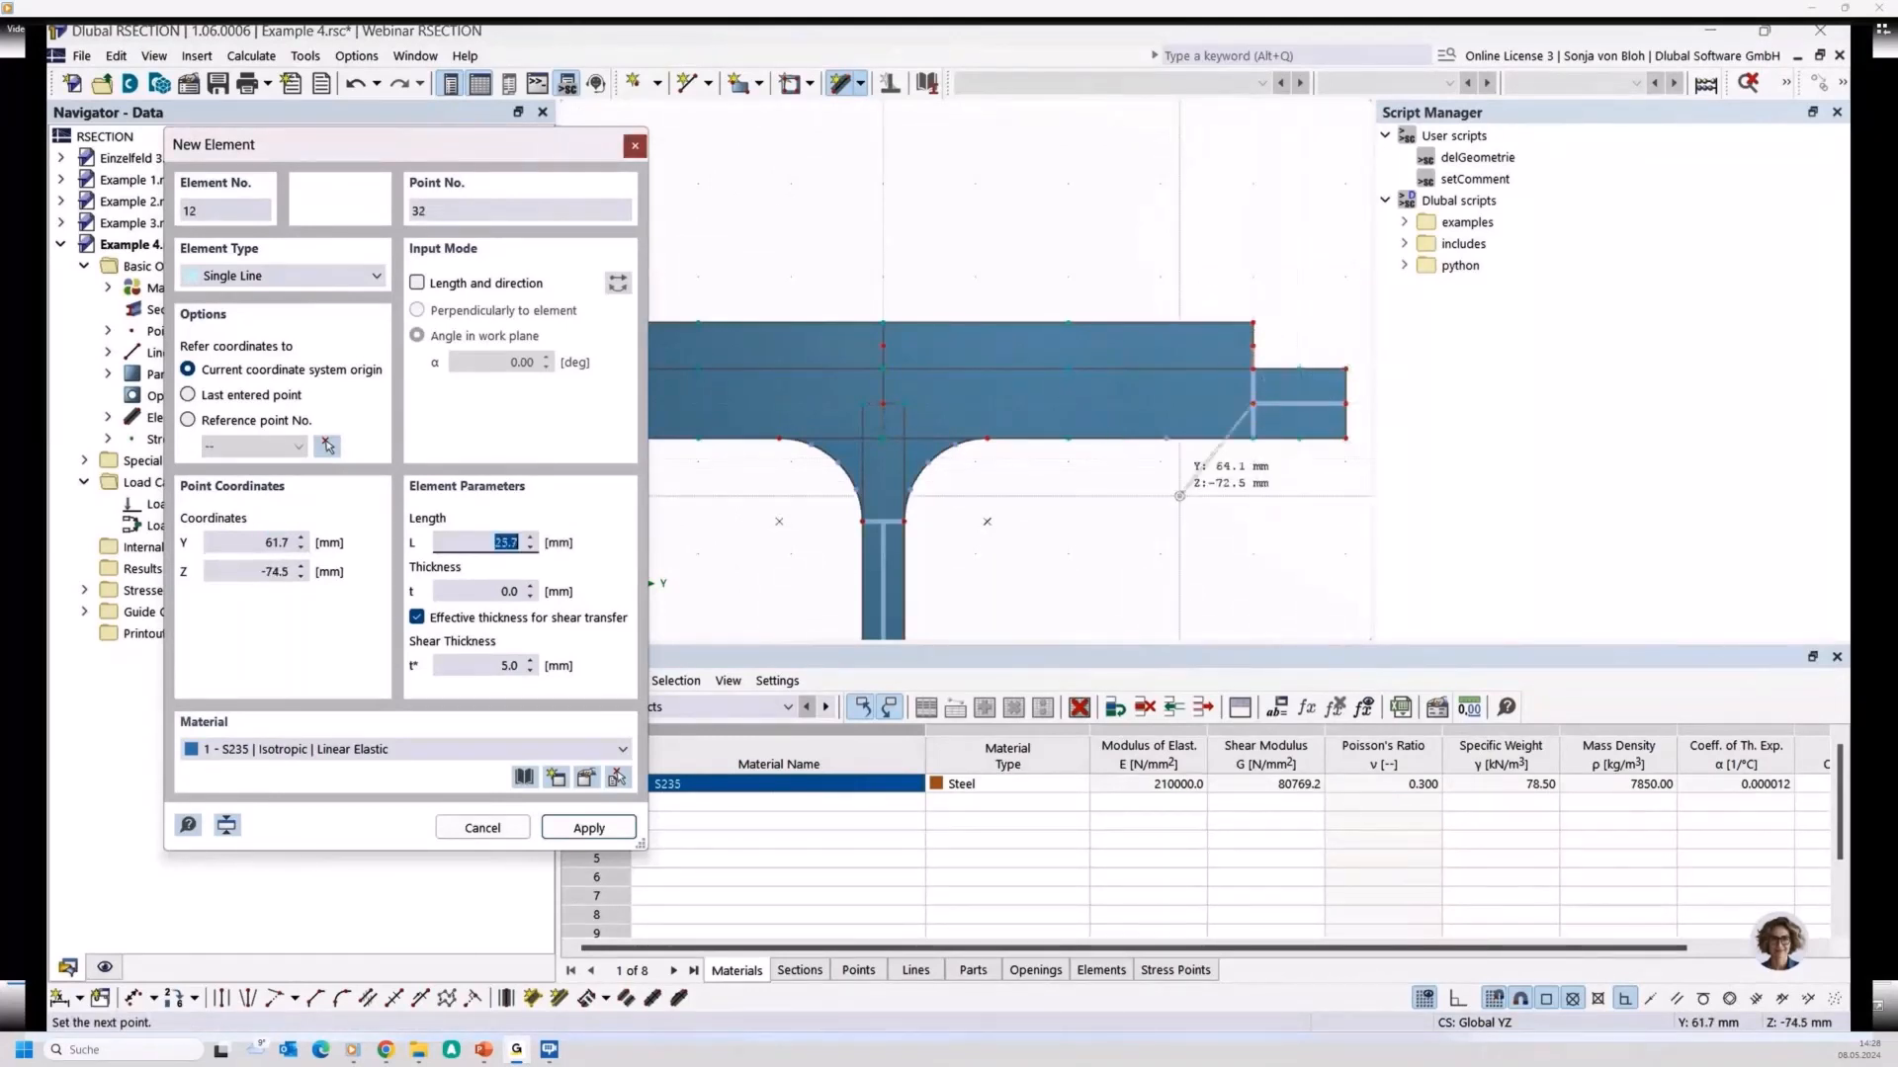
key(Escape)
scroll(1075, 519, down, 7)
middle_drag(1057, 565, 940, 328)
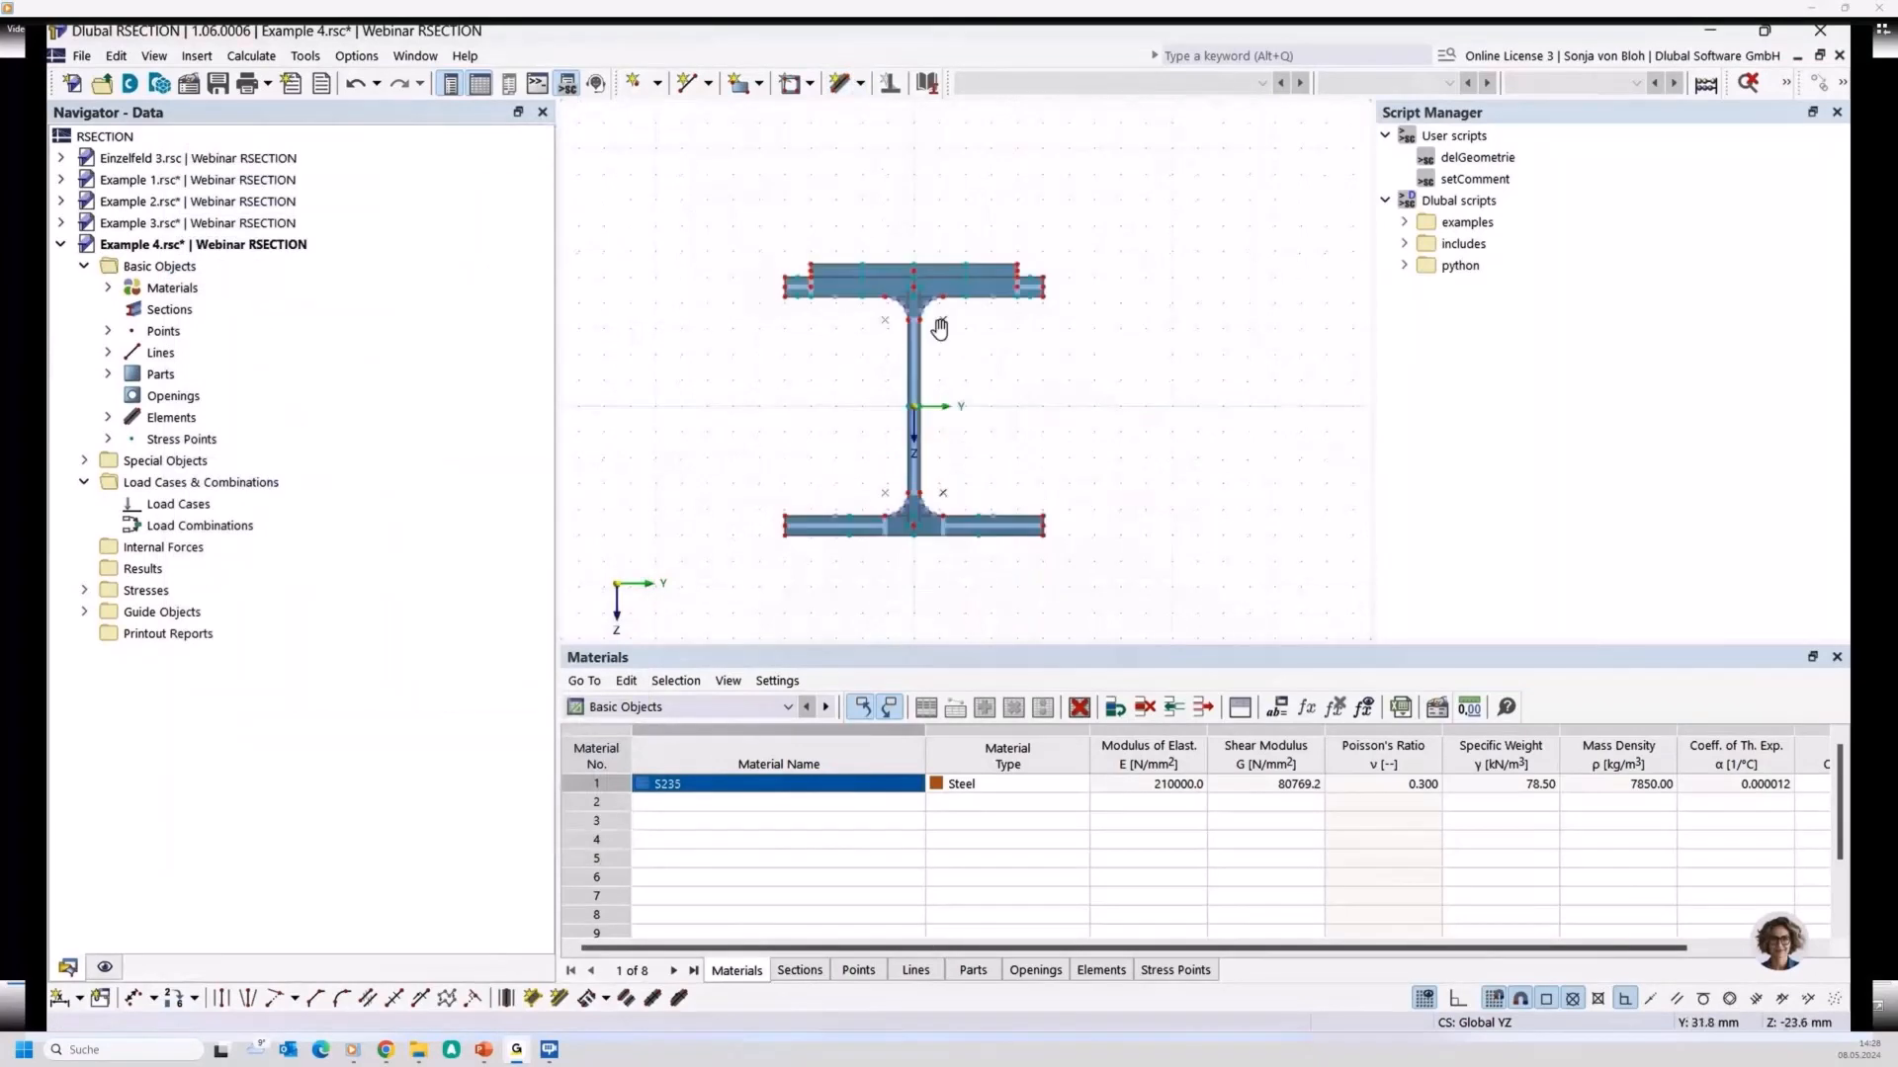
Toggle the automatic connection of lines and elements for the model
scroll(857, 344, up, 1)
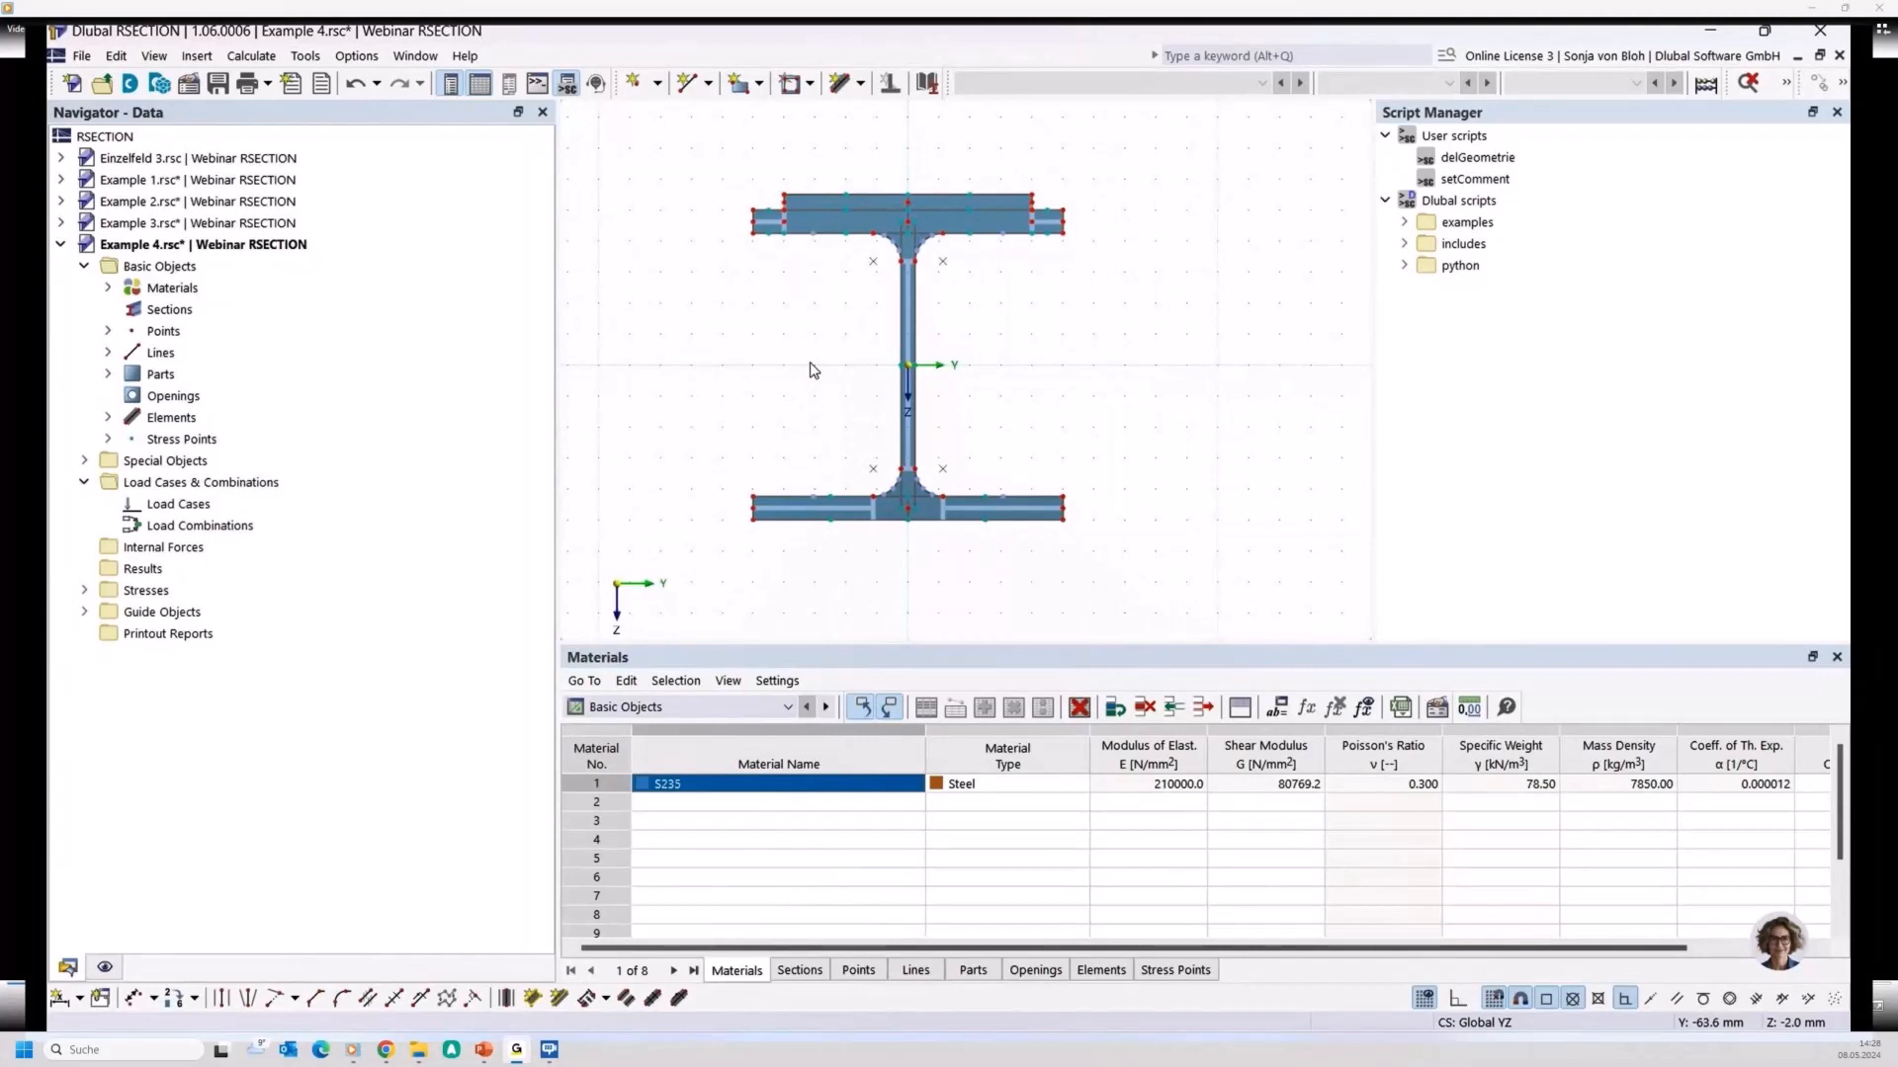
scroll(812, 369, up, 3)
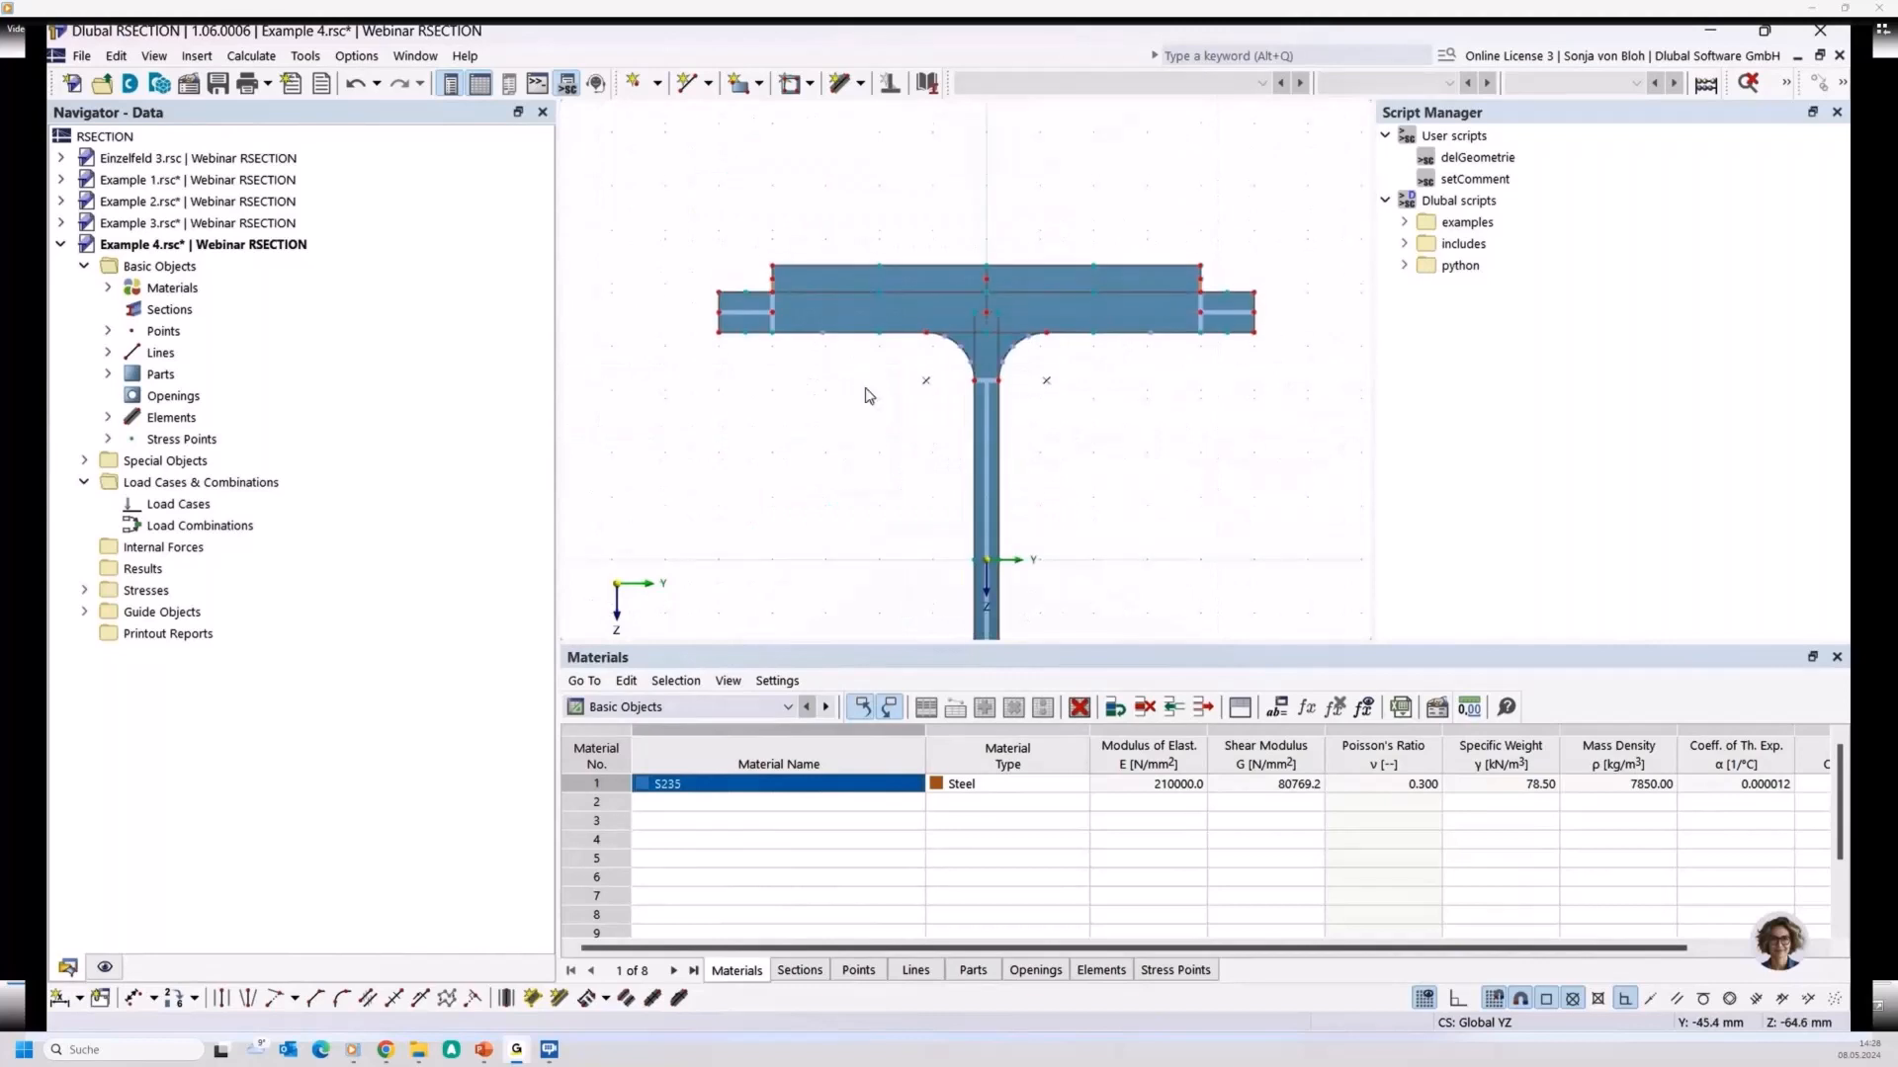
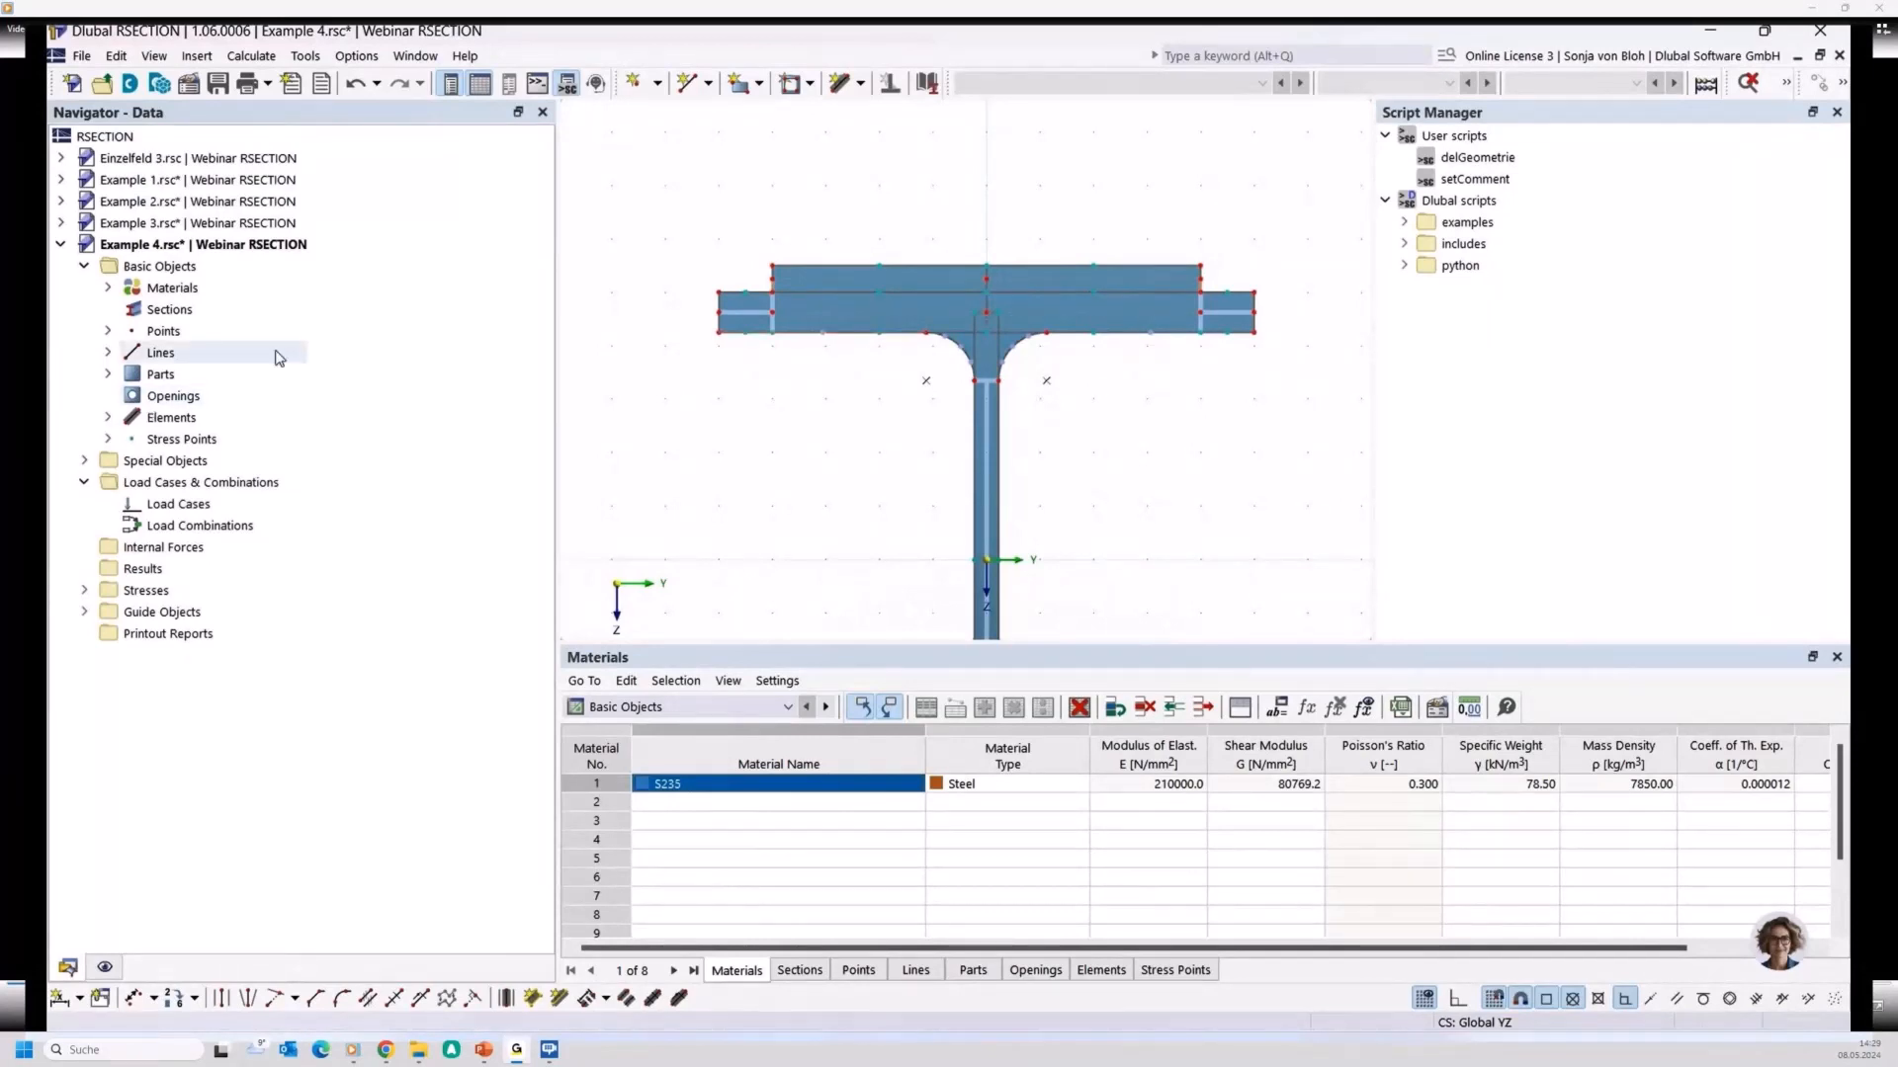
right_click(617, 339)
mouse_move(676, 515)
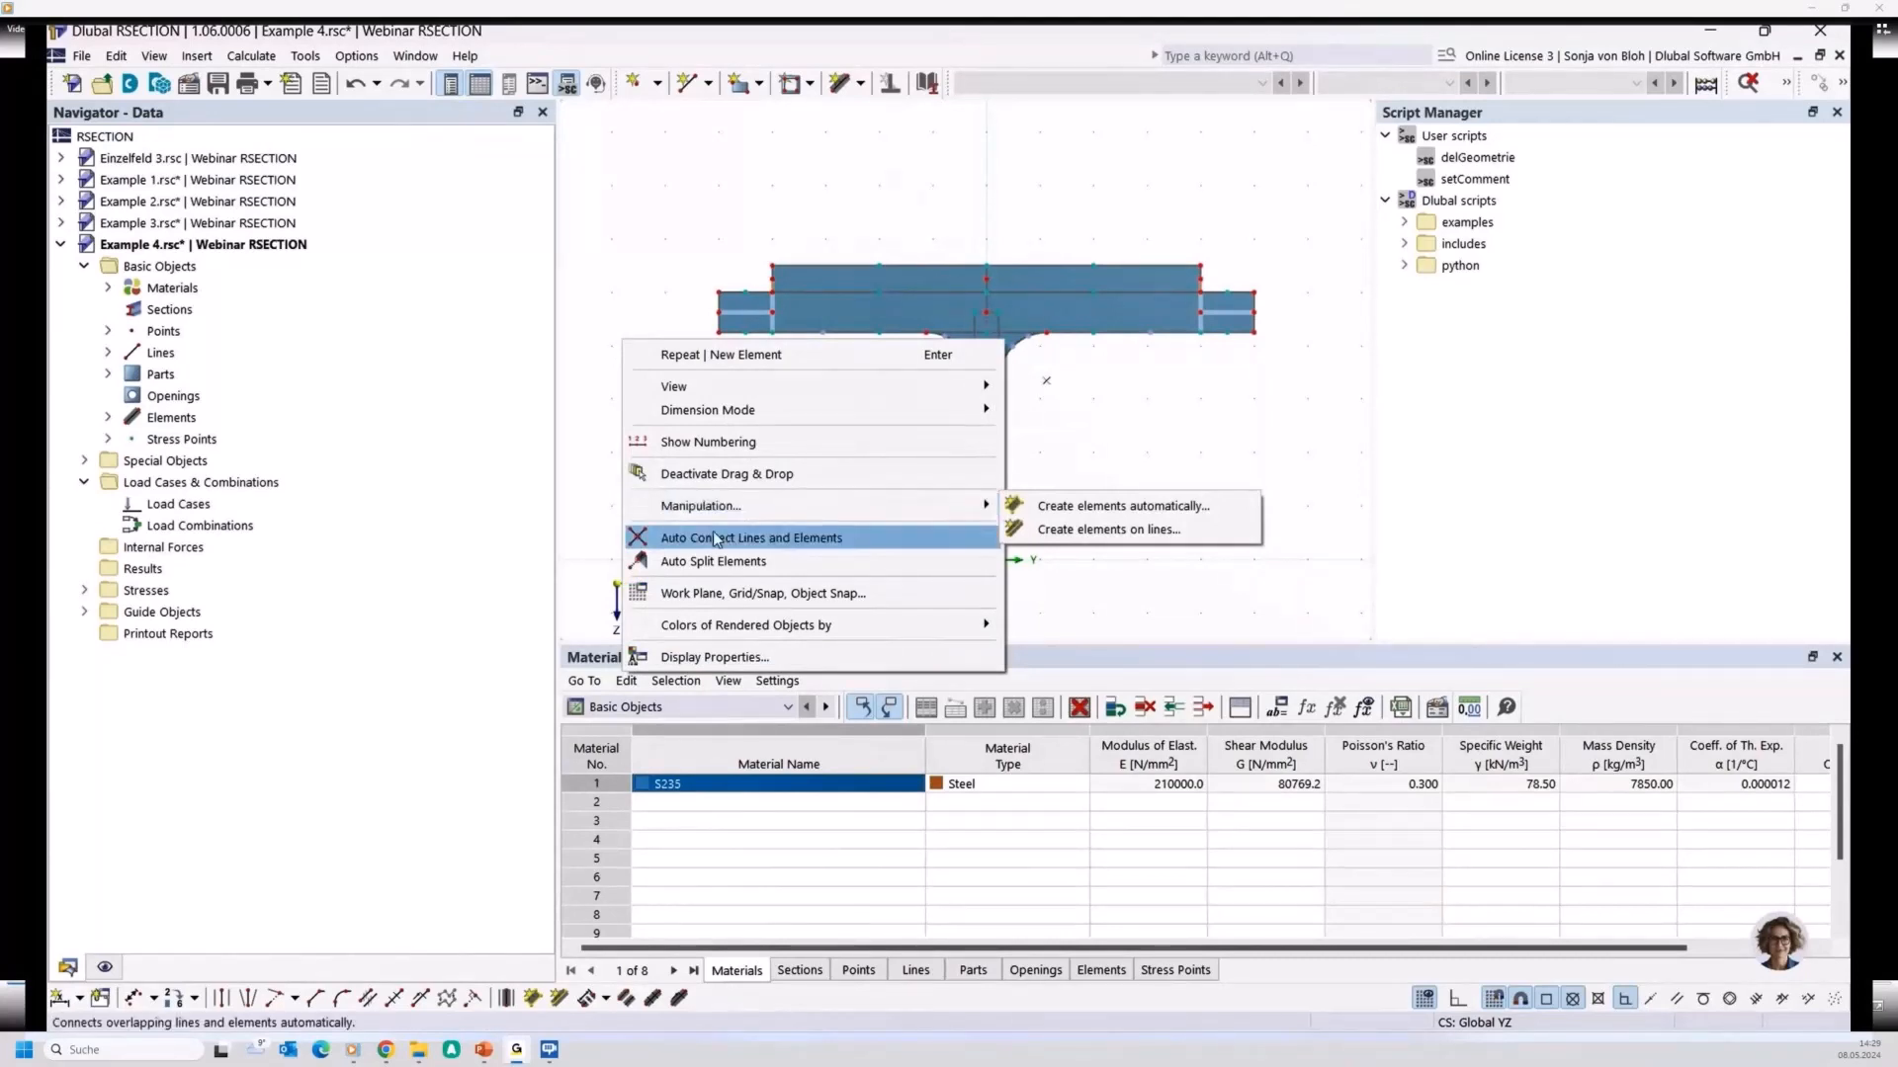
click(674, 537)
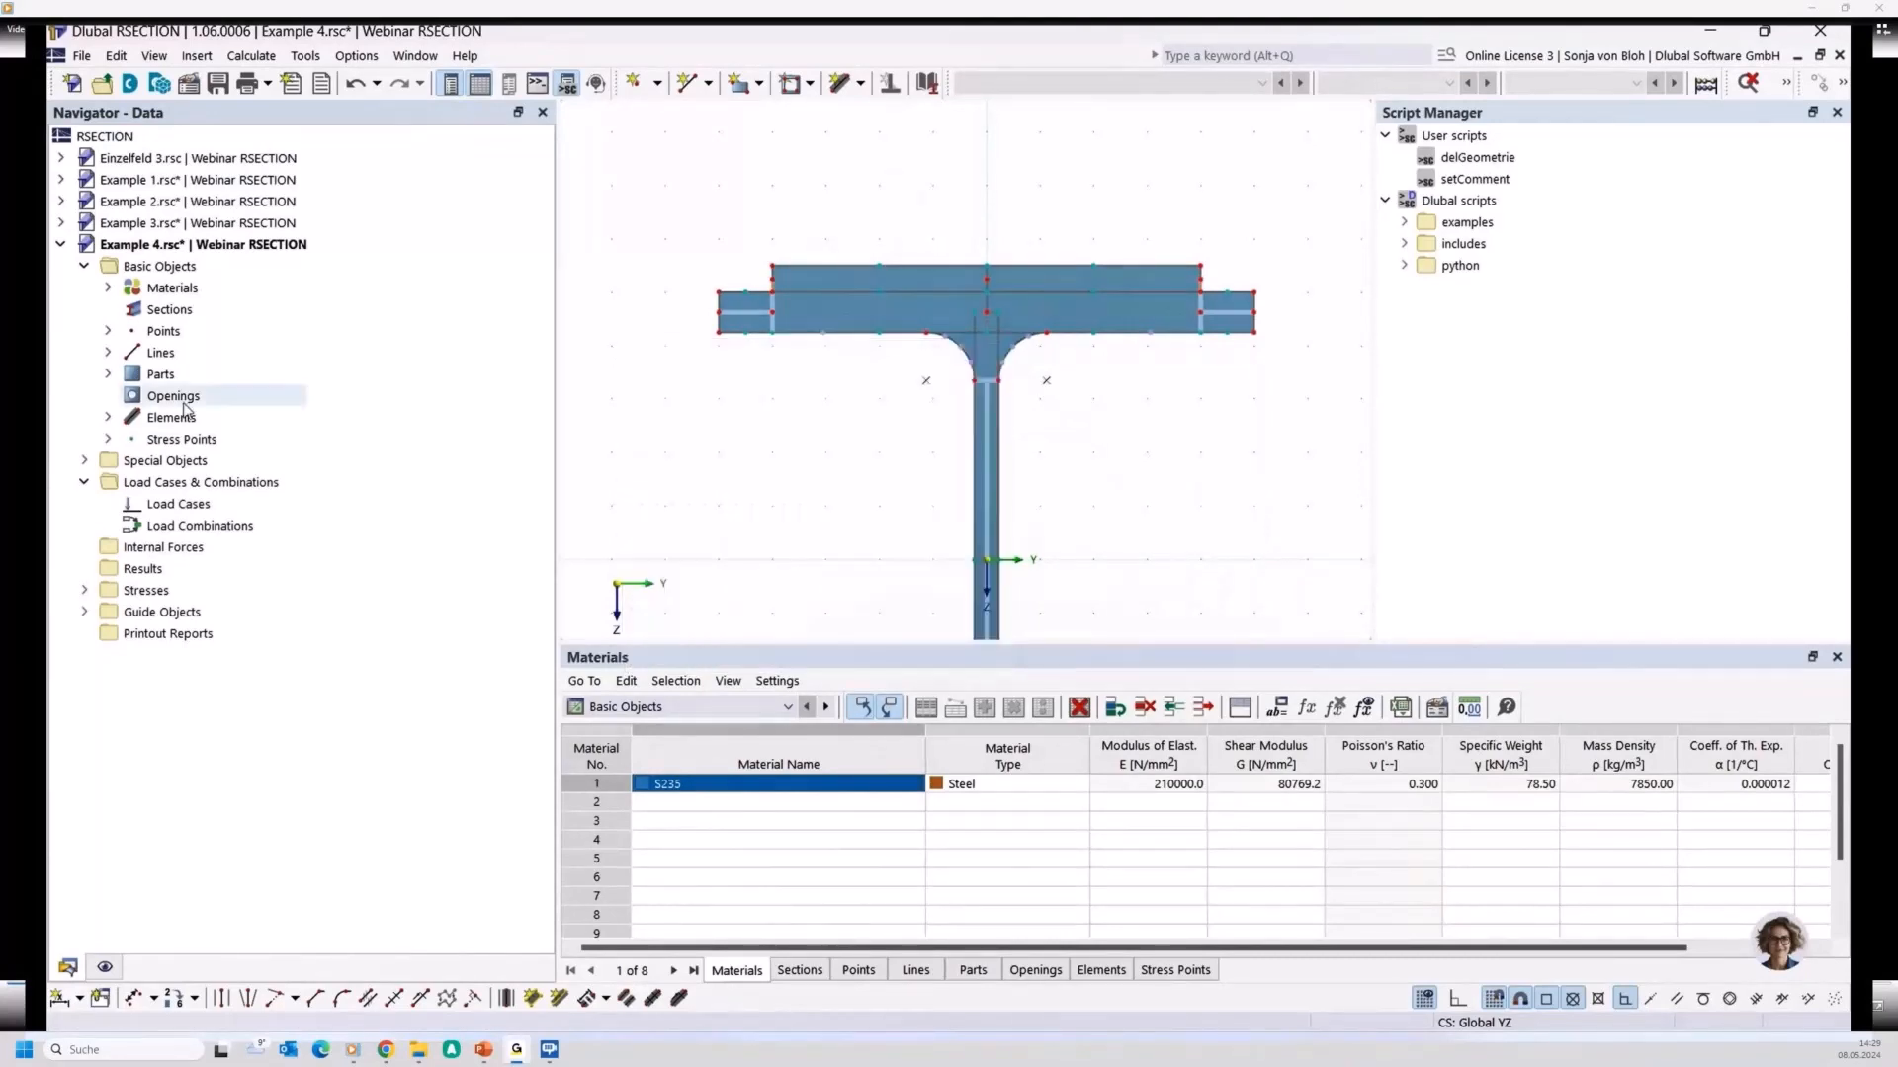
Highlight the two boundary-line parts one after the other to identify the HEB profile and the flat bar
click(107, 374)
click(183, 396)
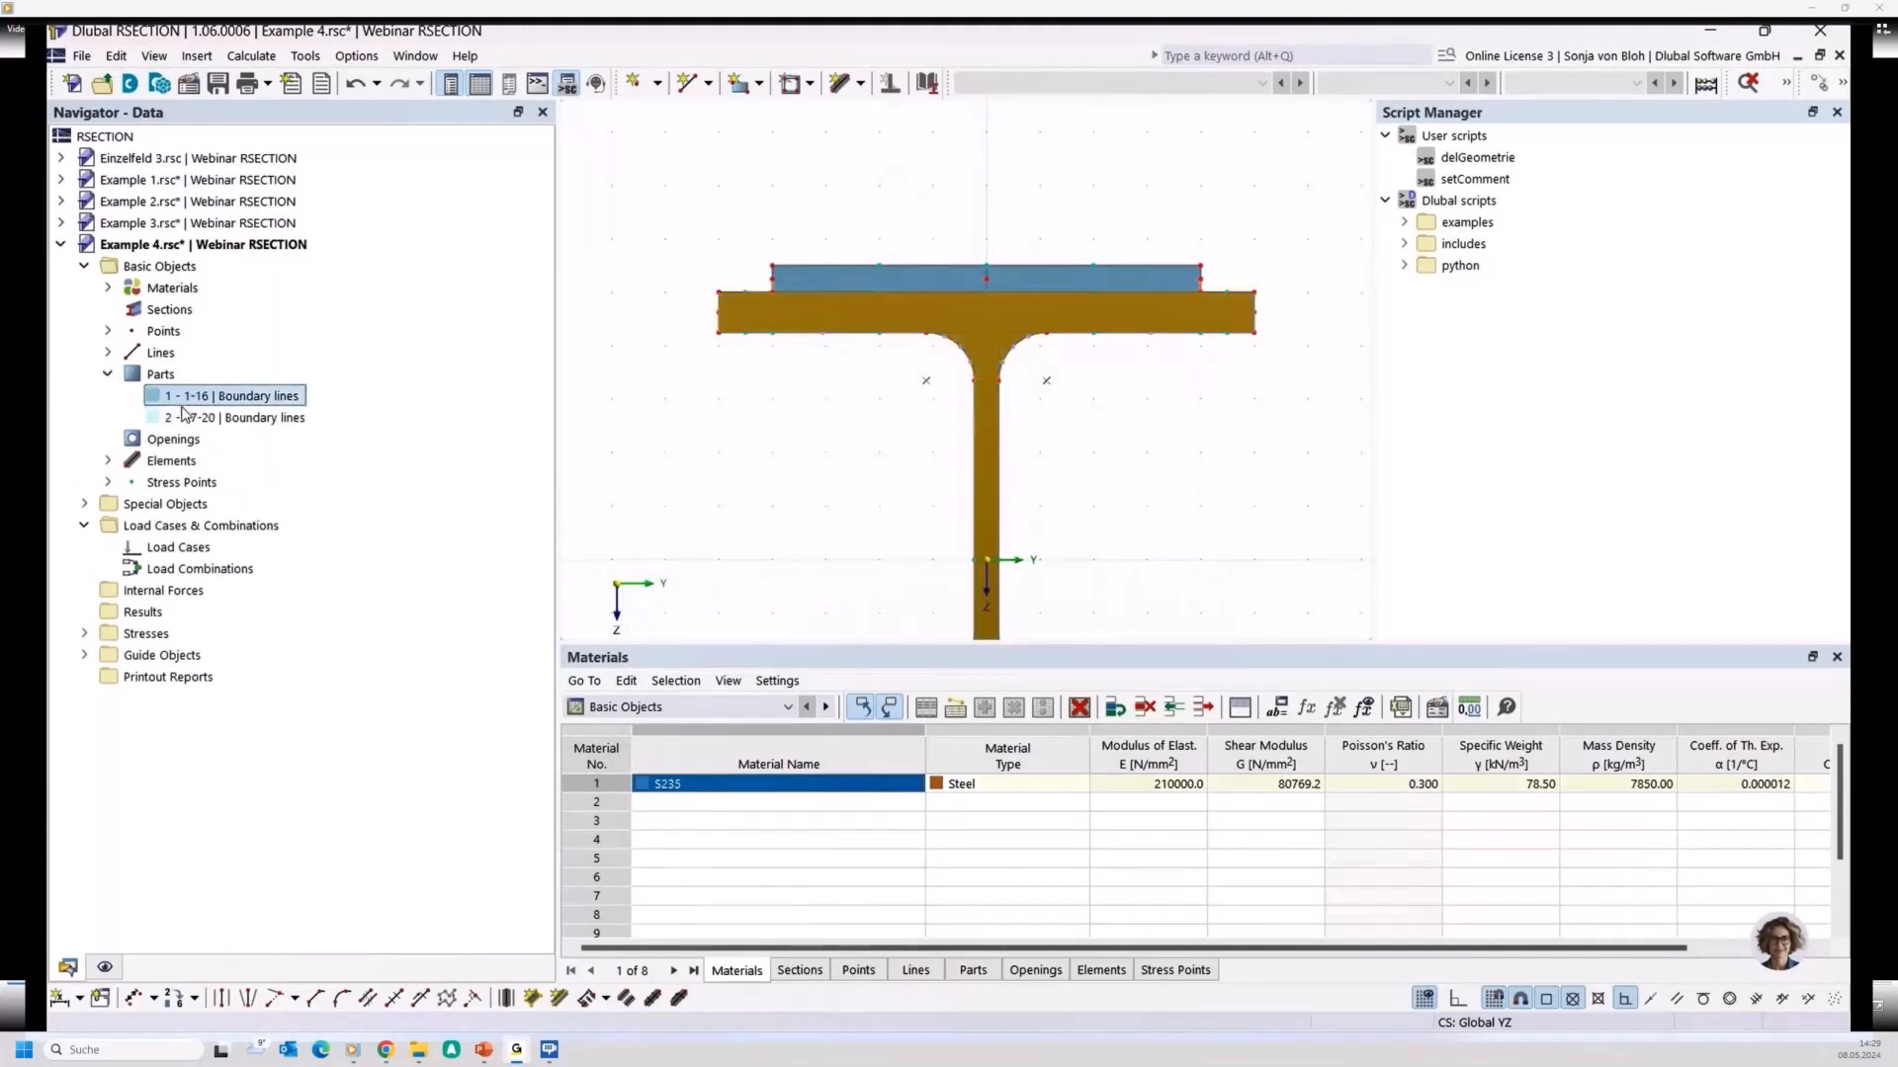
click(179, 423)
click(176, 400)
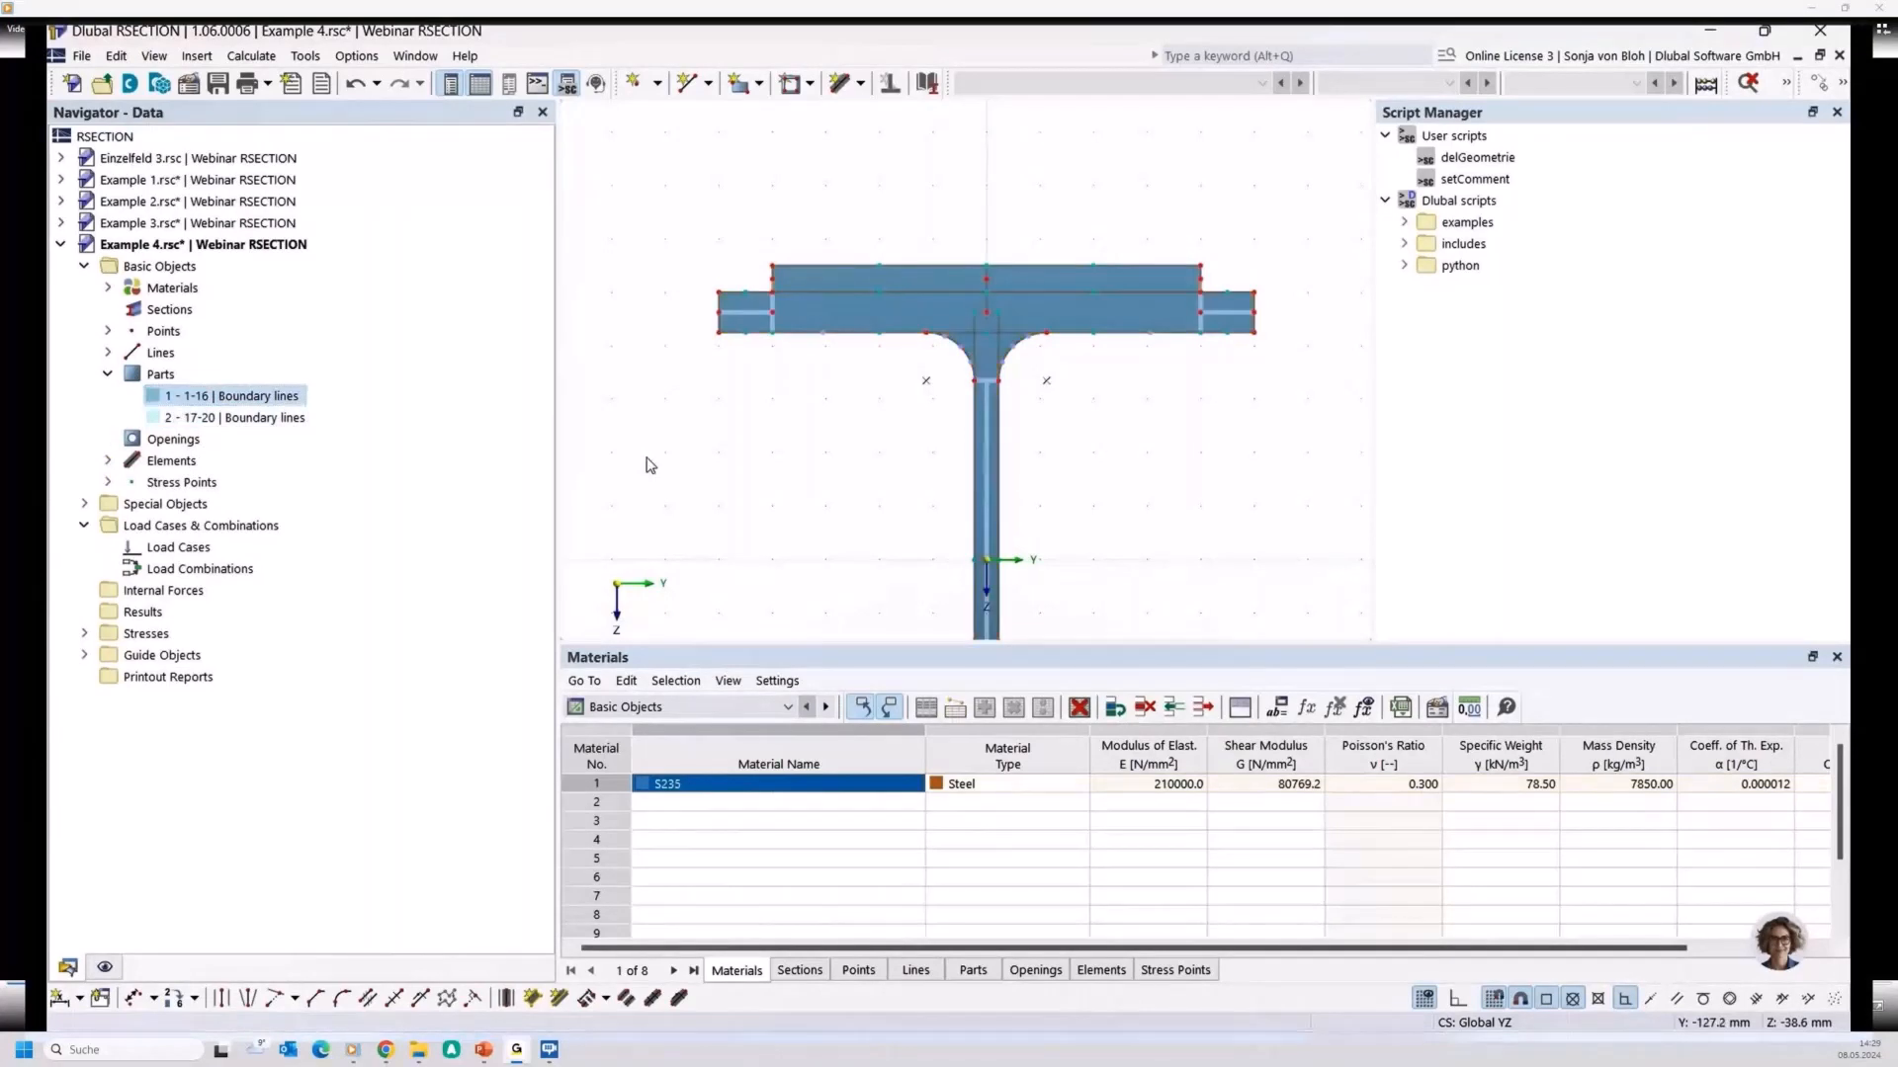
Move the flat bar part by a displacement vector of -1 mm in Z, without creating a copy
middle_drag(750, 460, 744, 516)
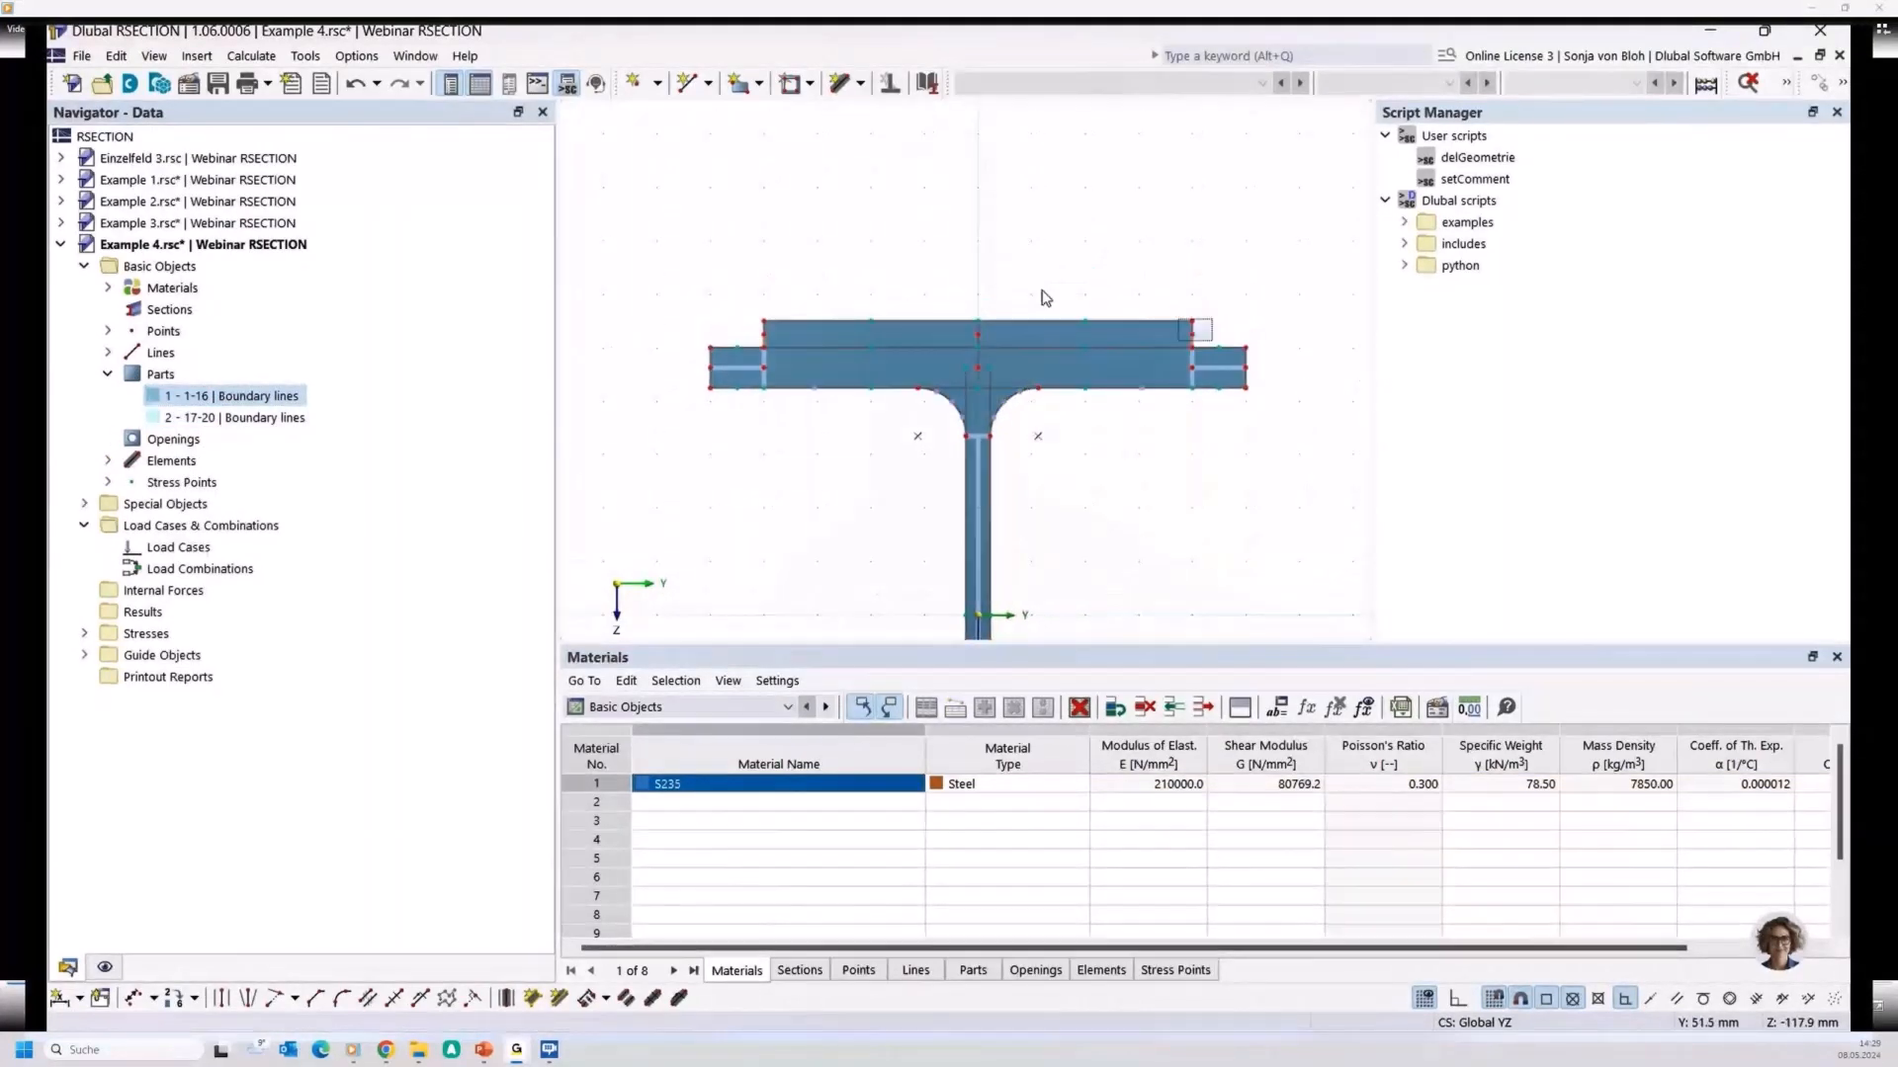
click(940, 334)
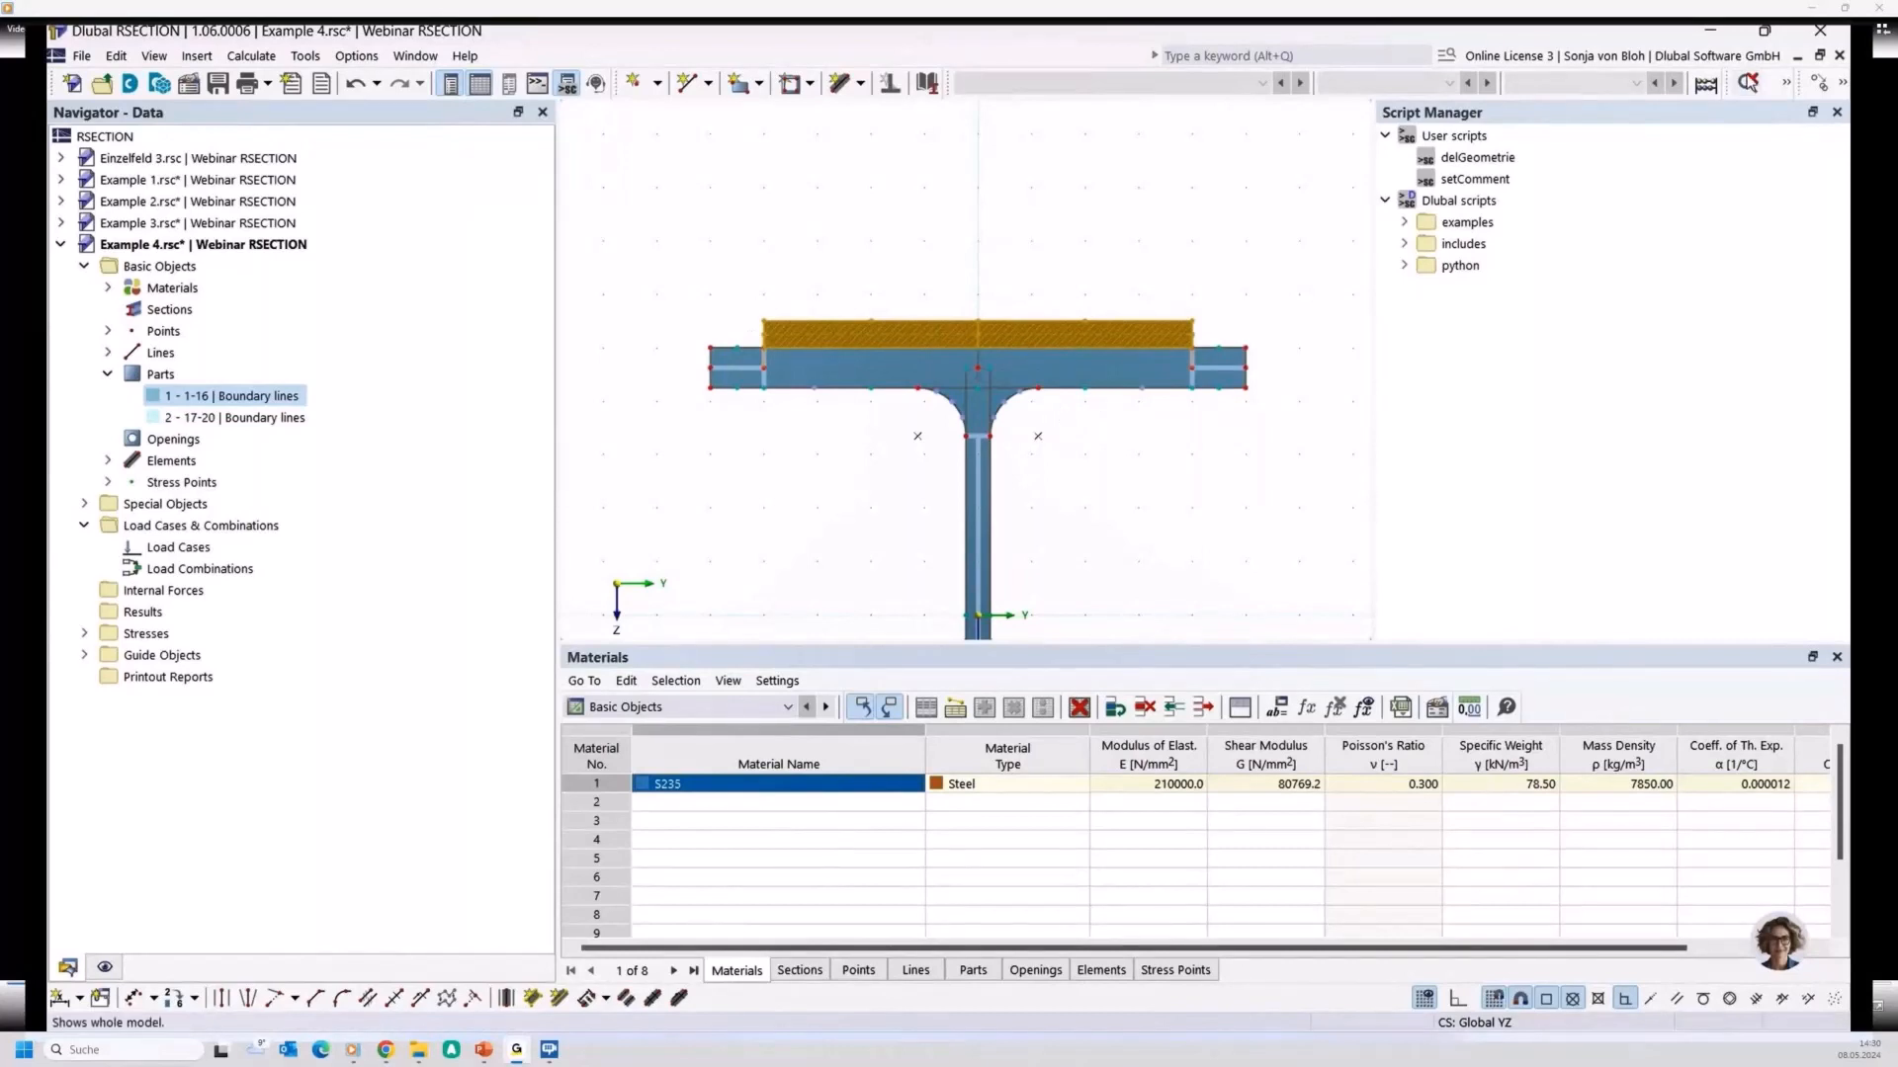
click(1823, 90)
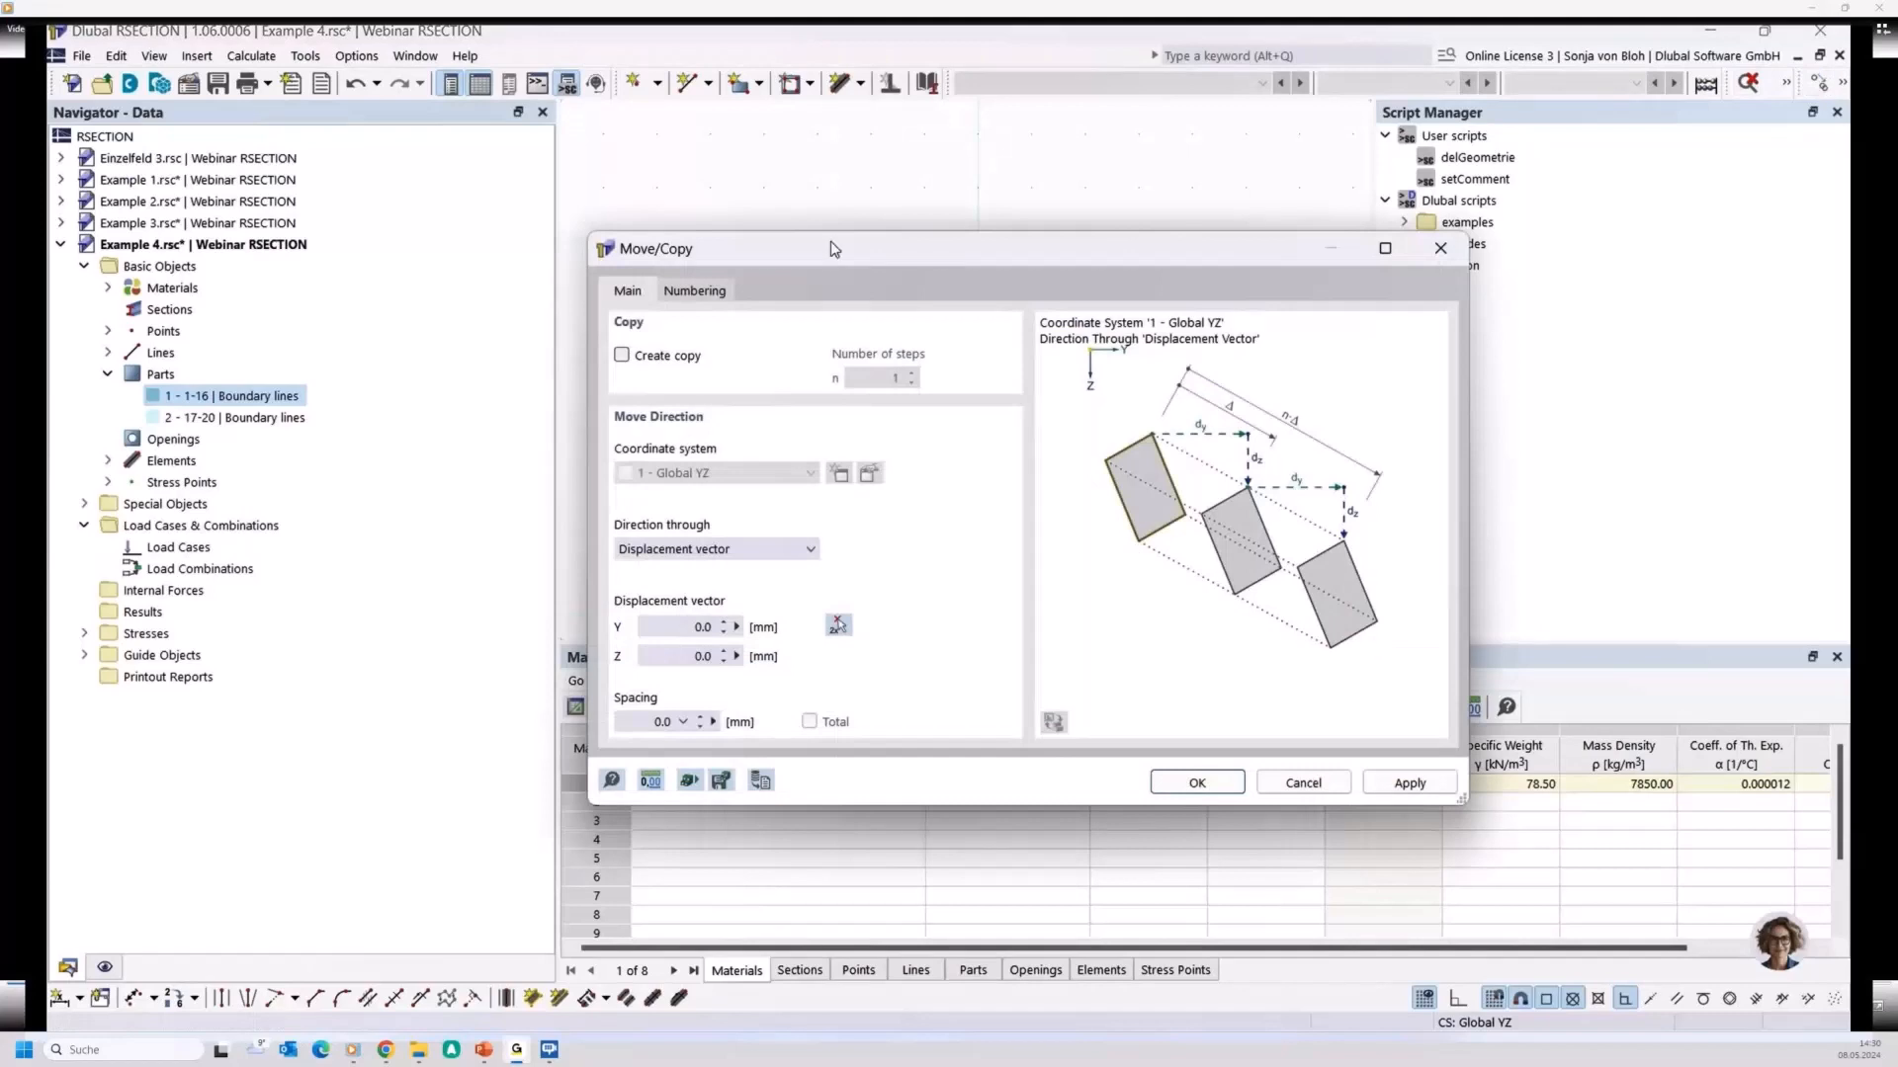
drag(833, 249, 1041, 210)
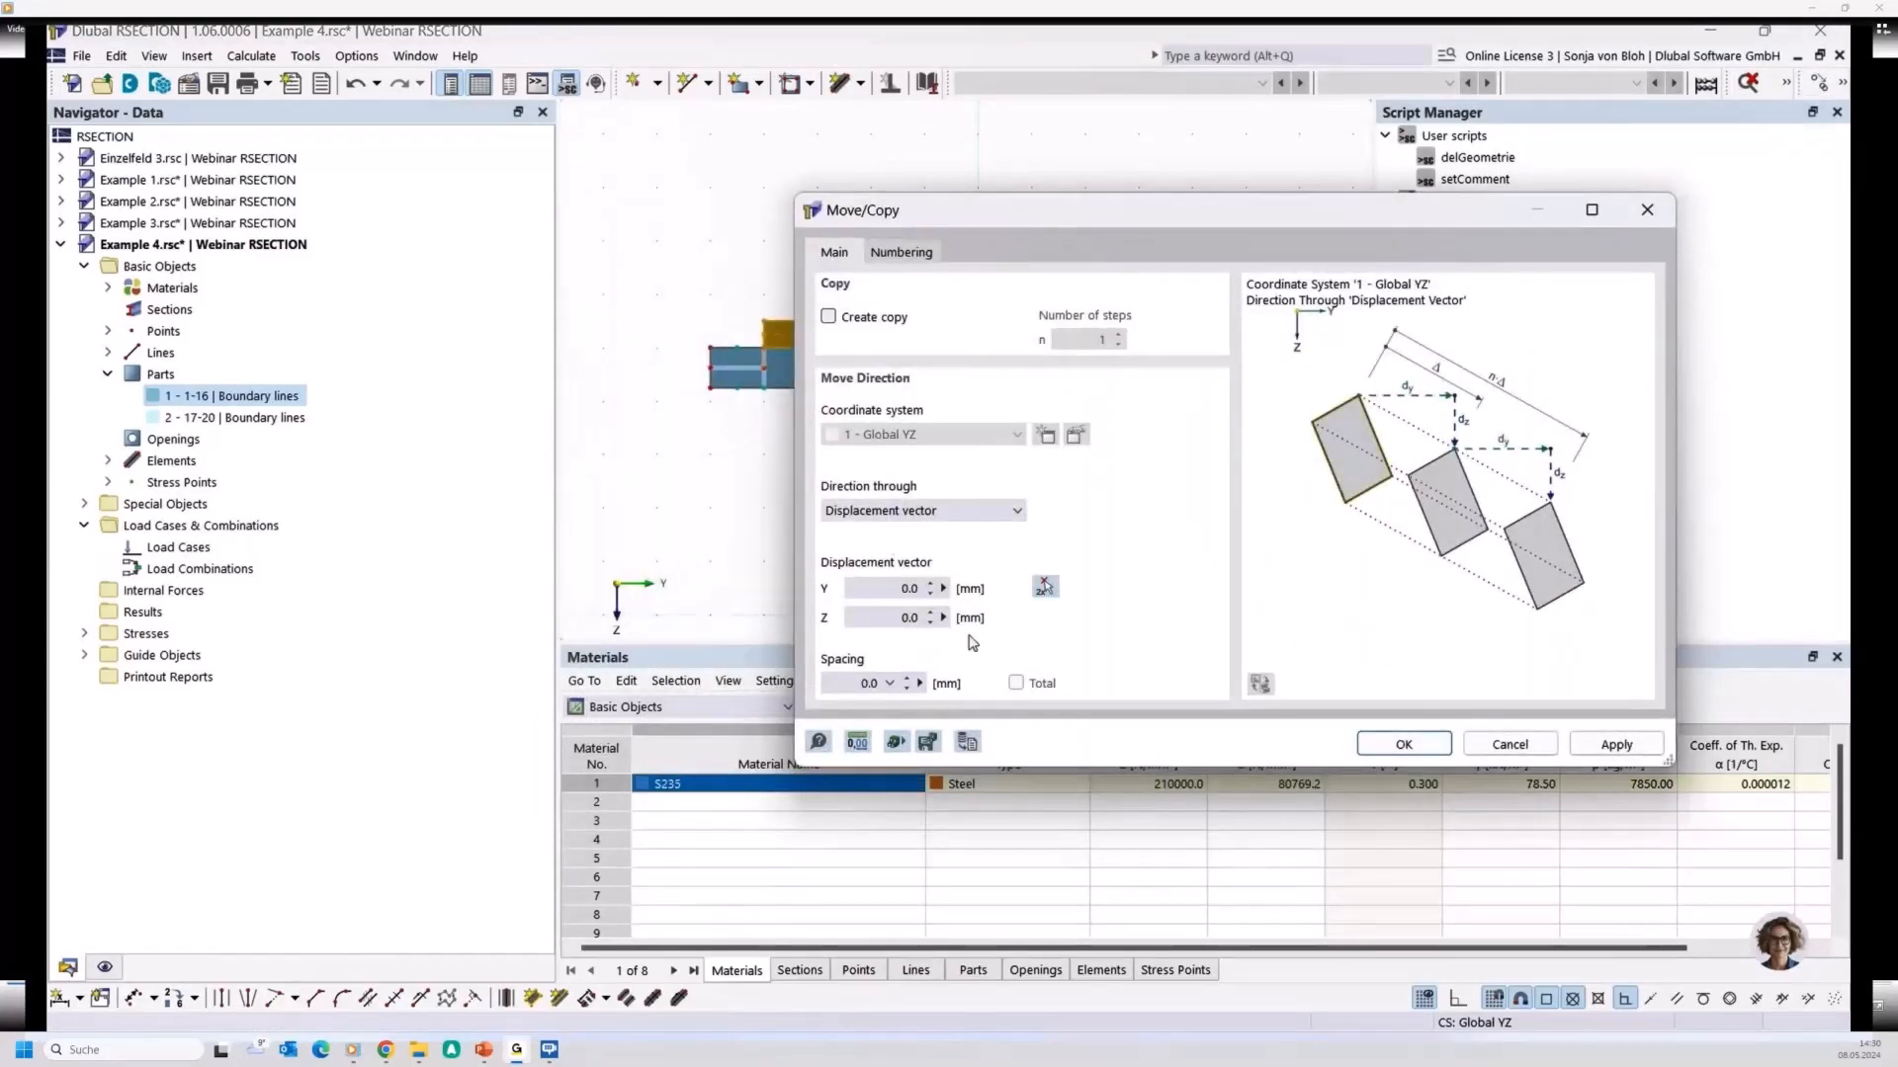
click(909, 617)
text(1)
text(-)
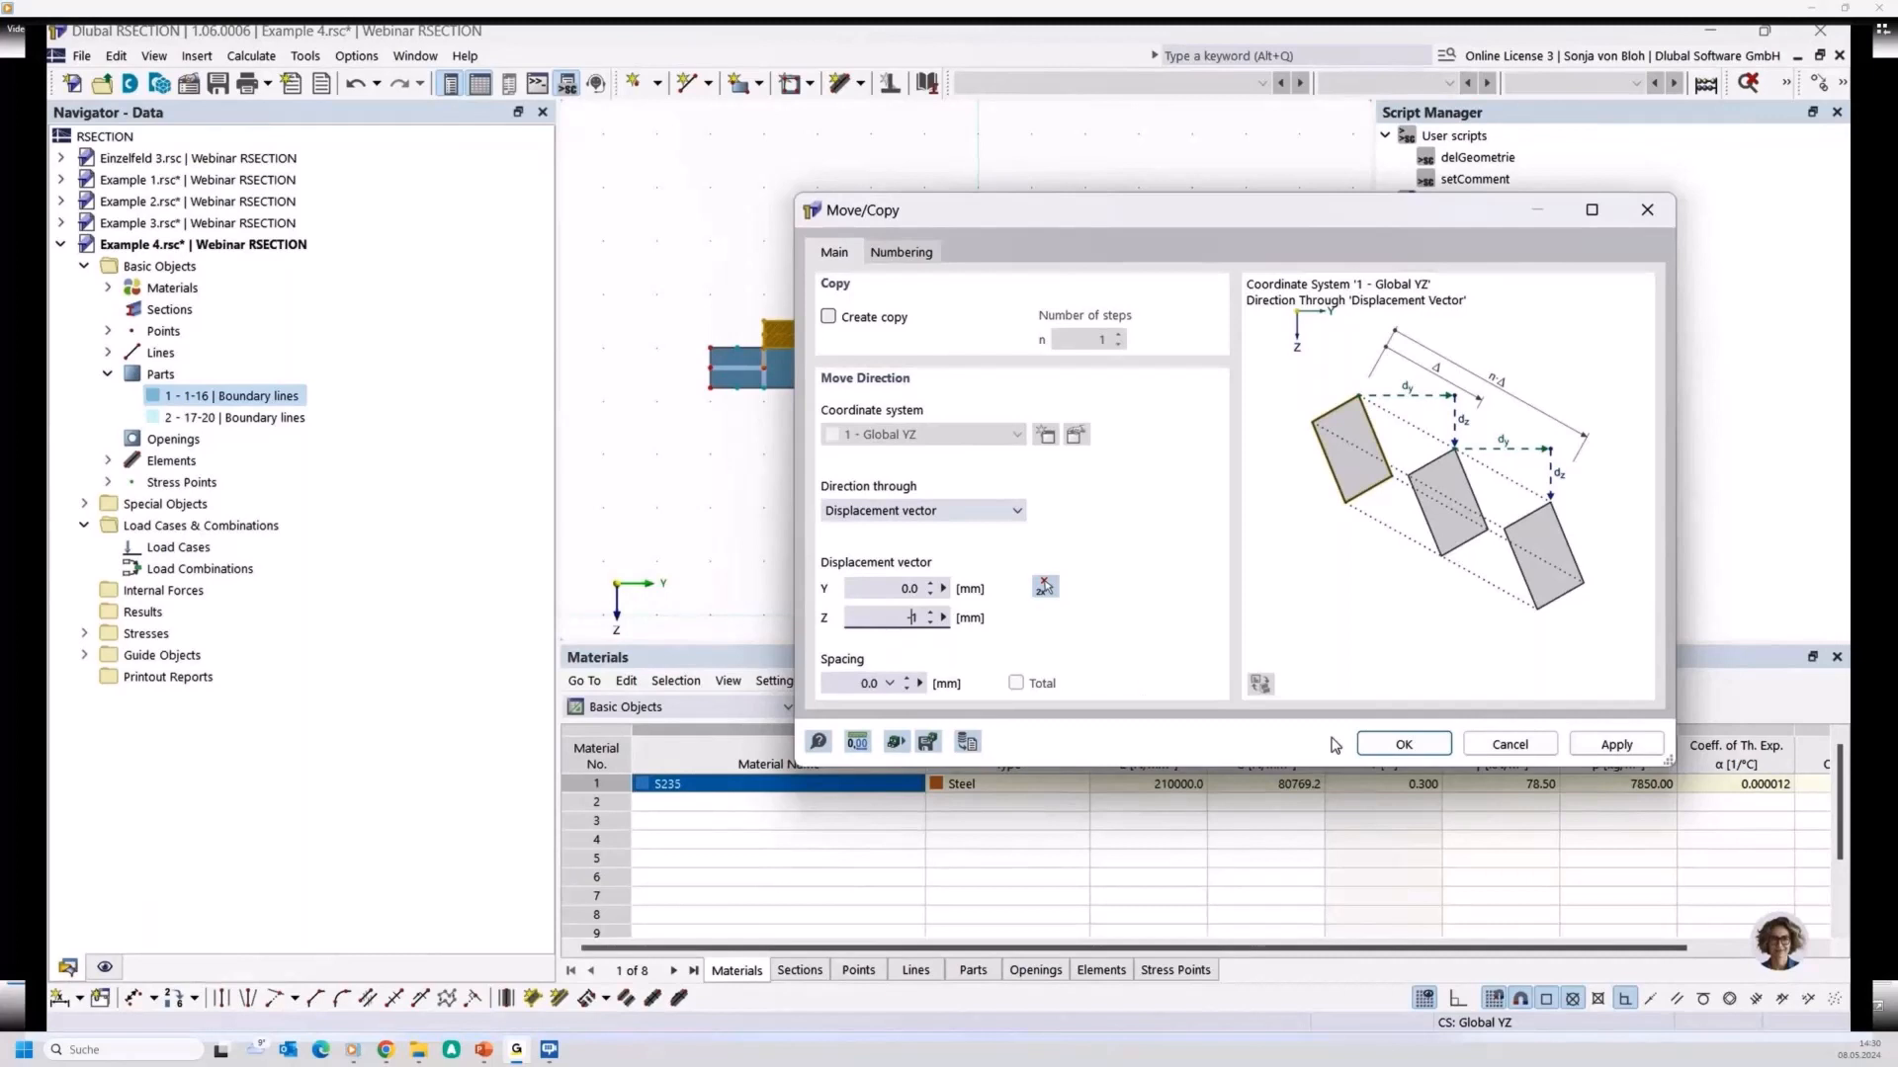
click(1402, 744)
scroll(690, 467, up, 4)
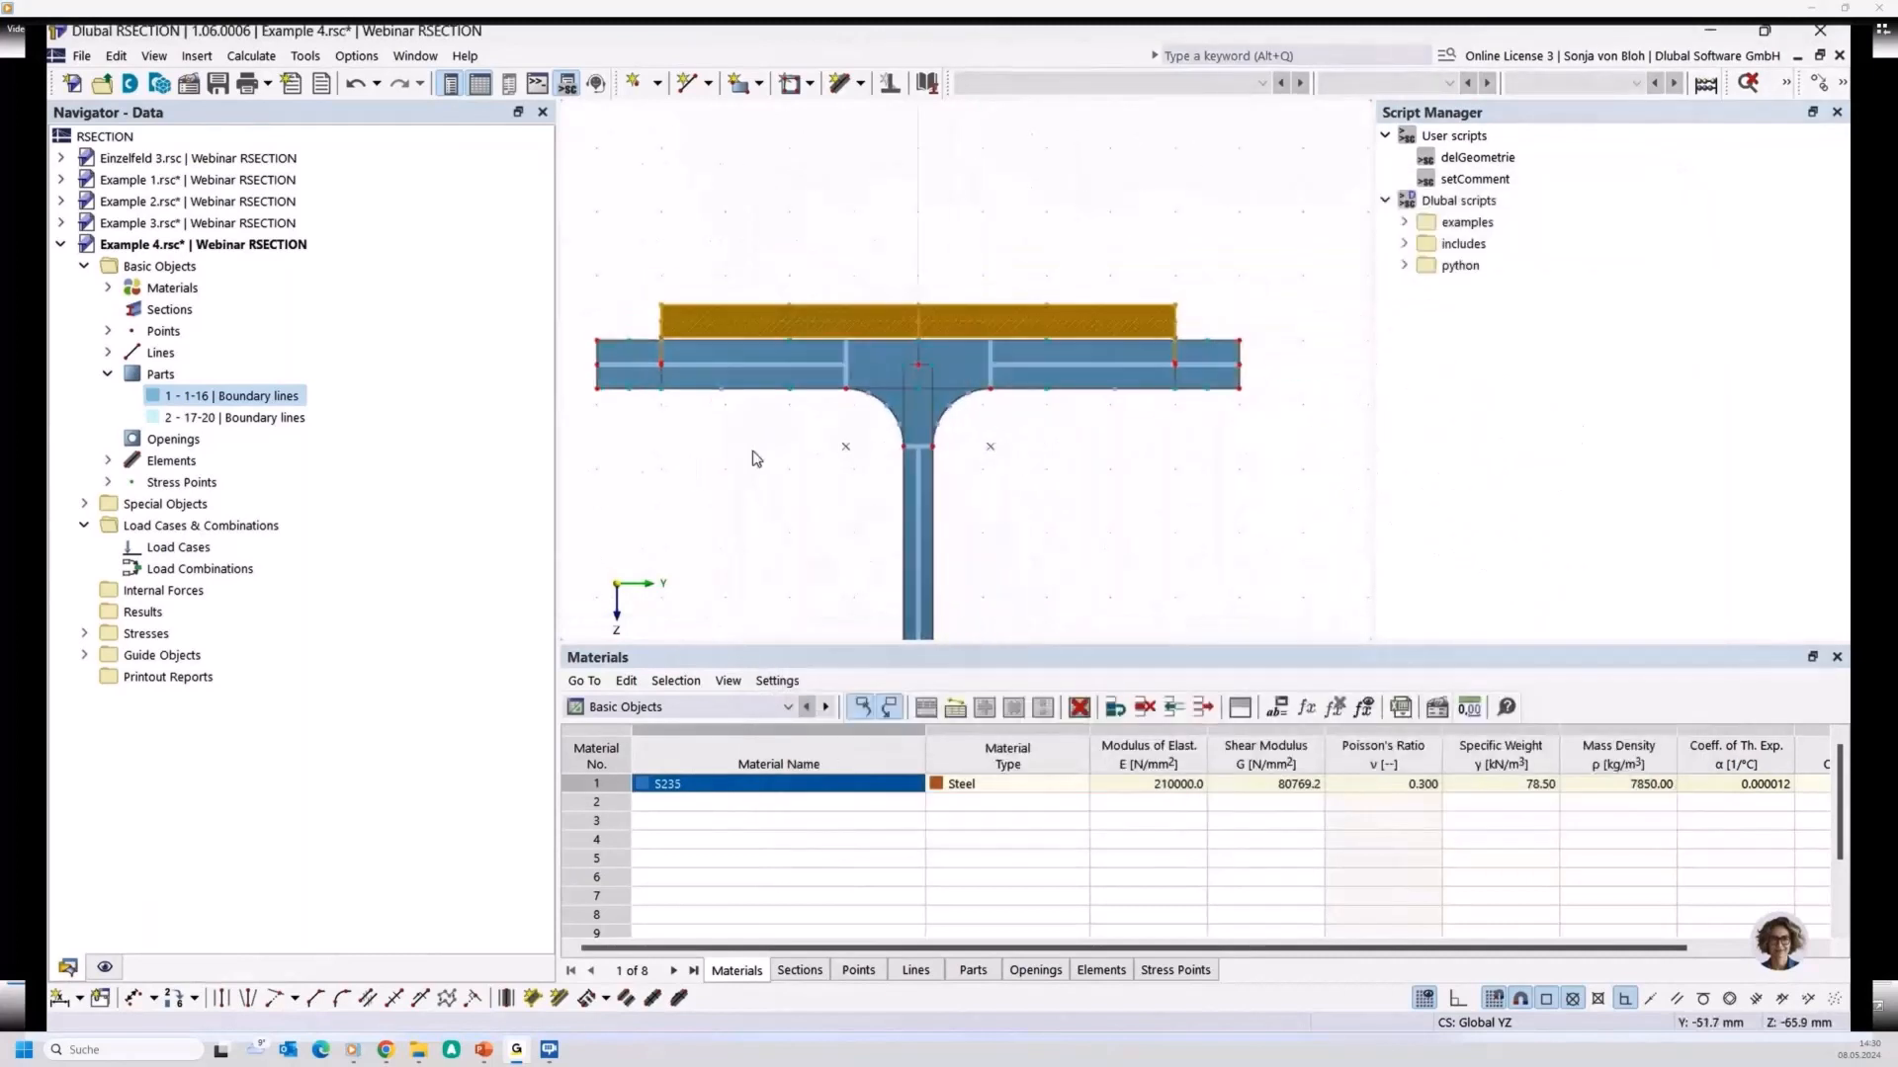
Clear the selection and examine the joint between the moved flat bar and the upper flange, including the connecting elements
scroll(756, 459, down, 1)
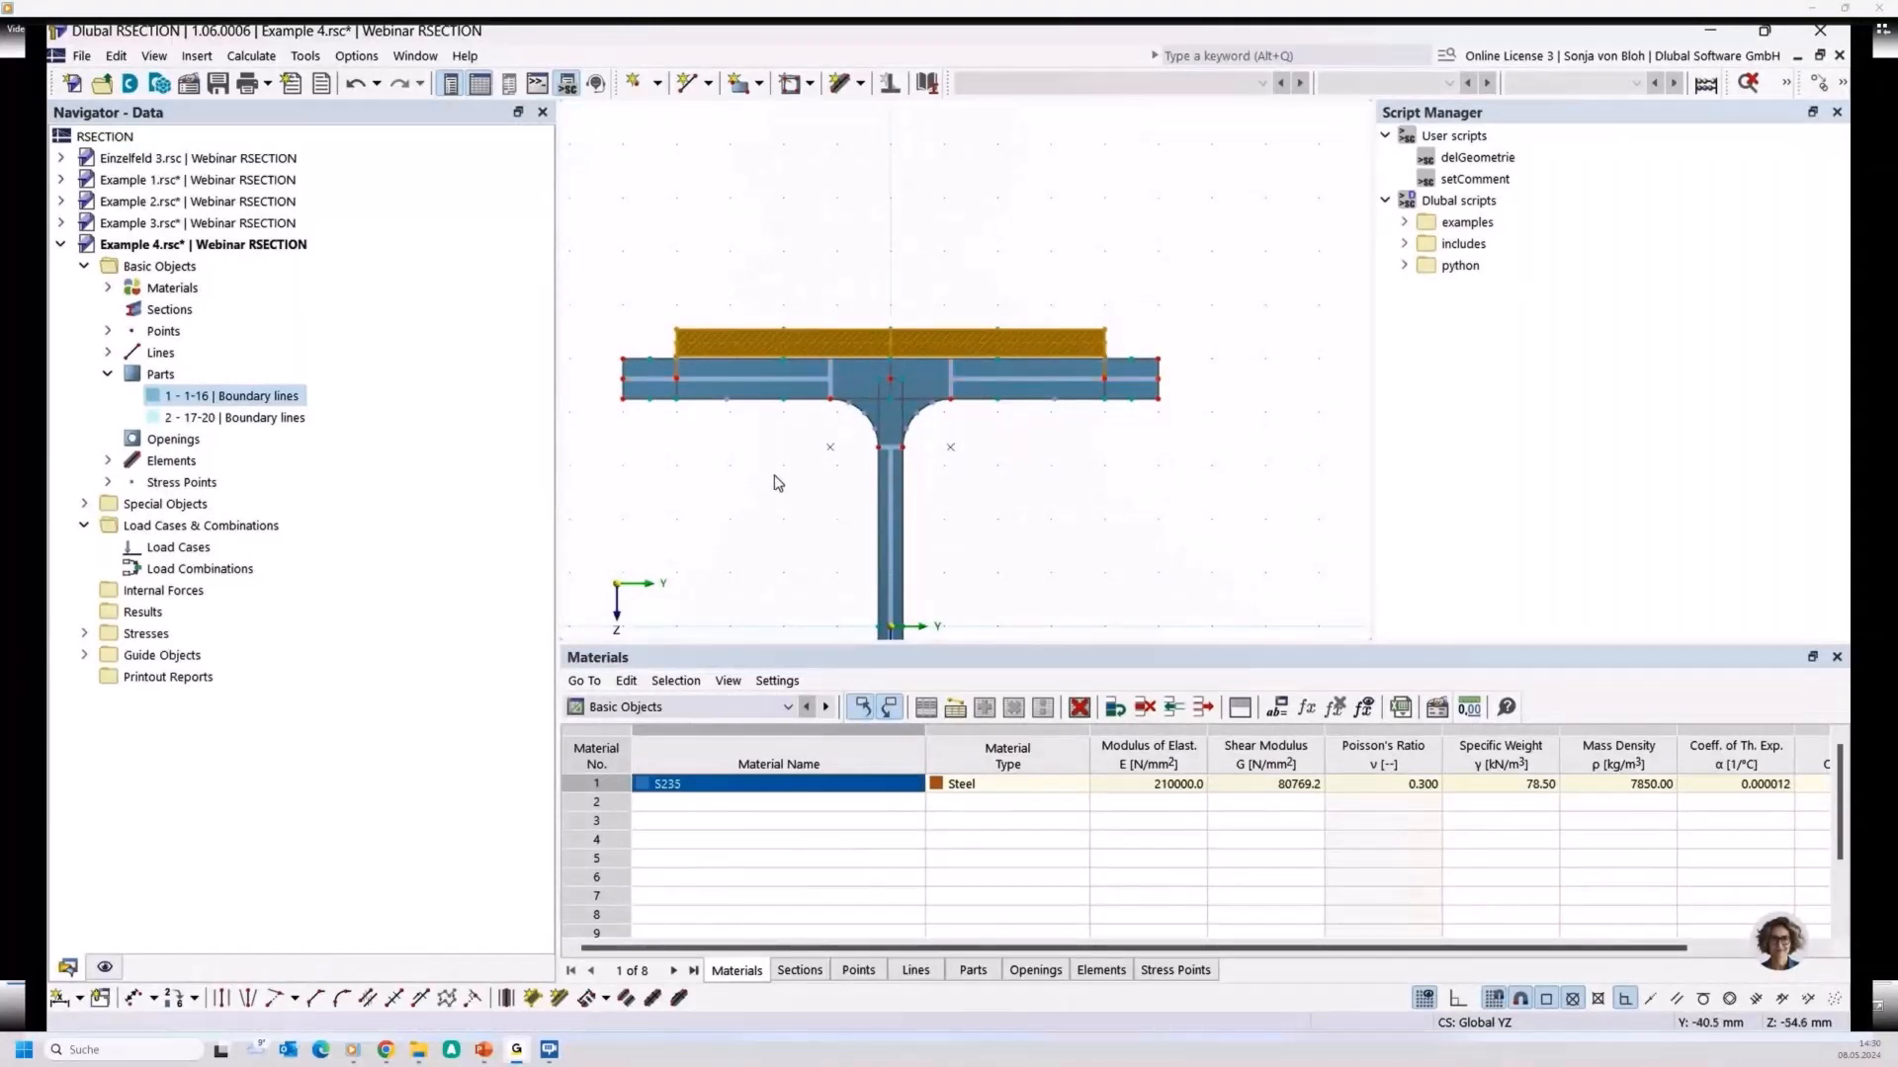
scroll(723, 429, up, 2)
middle_drag(702, 452, 800, 473)
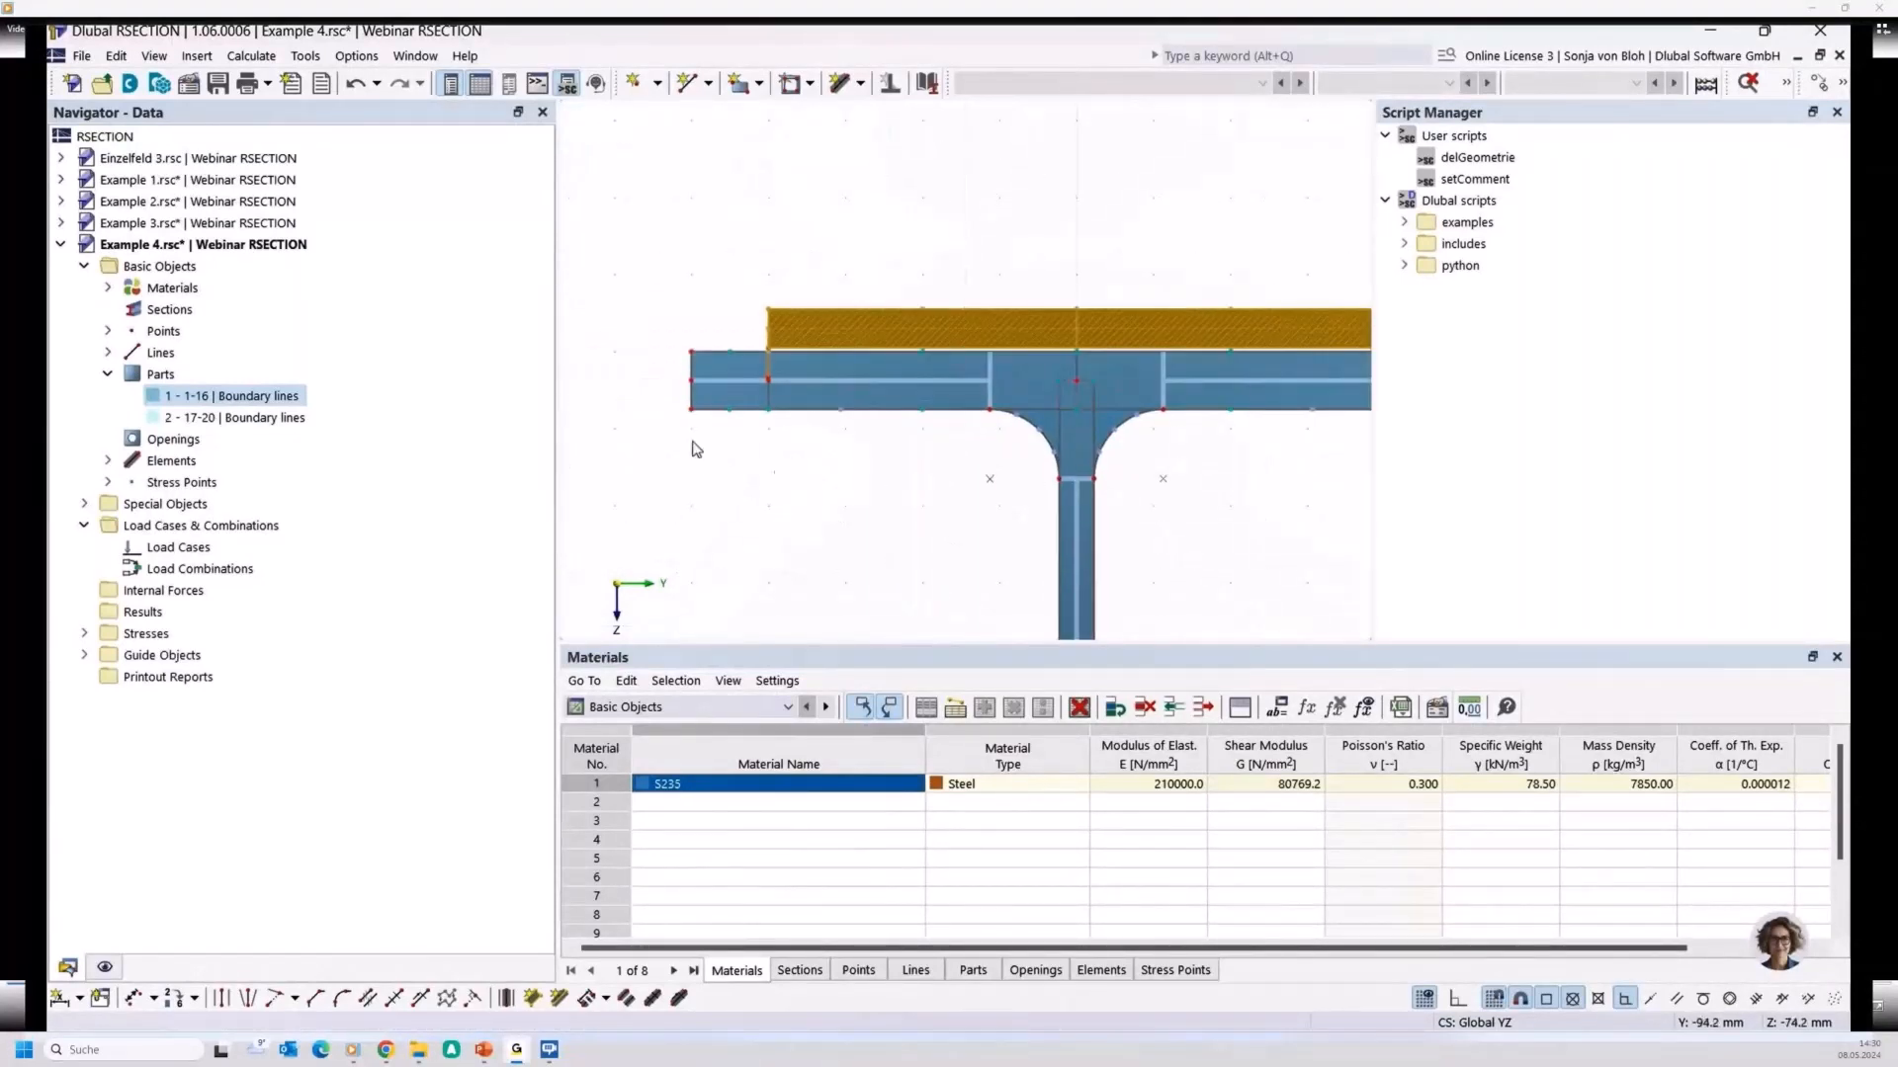
scroll(692, 442, down, 2)
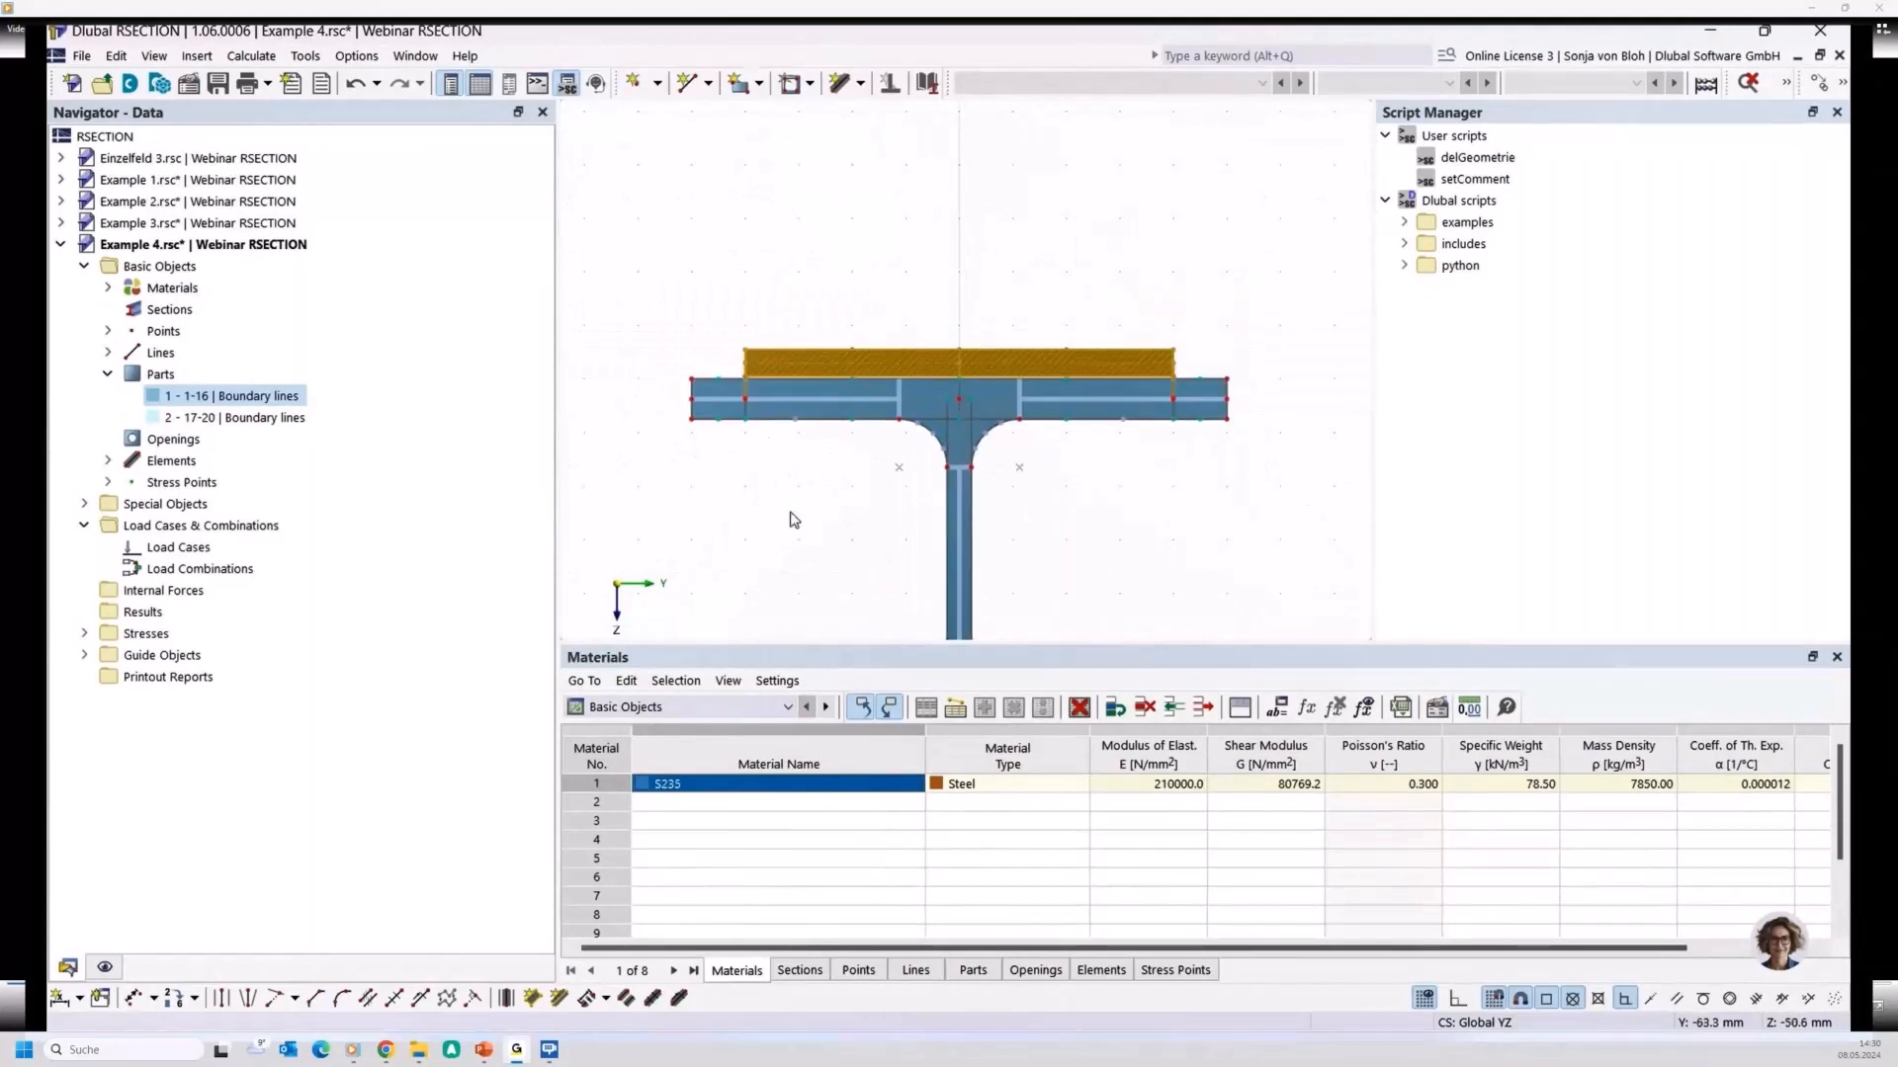
click(789, 512)
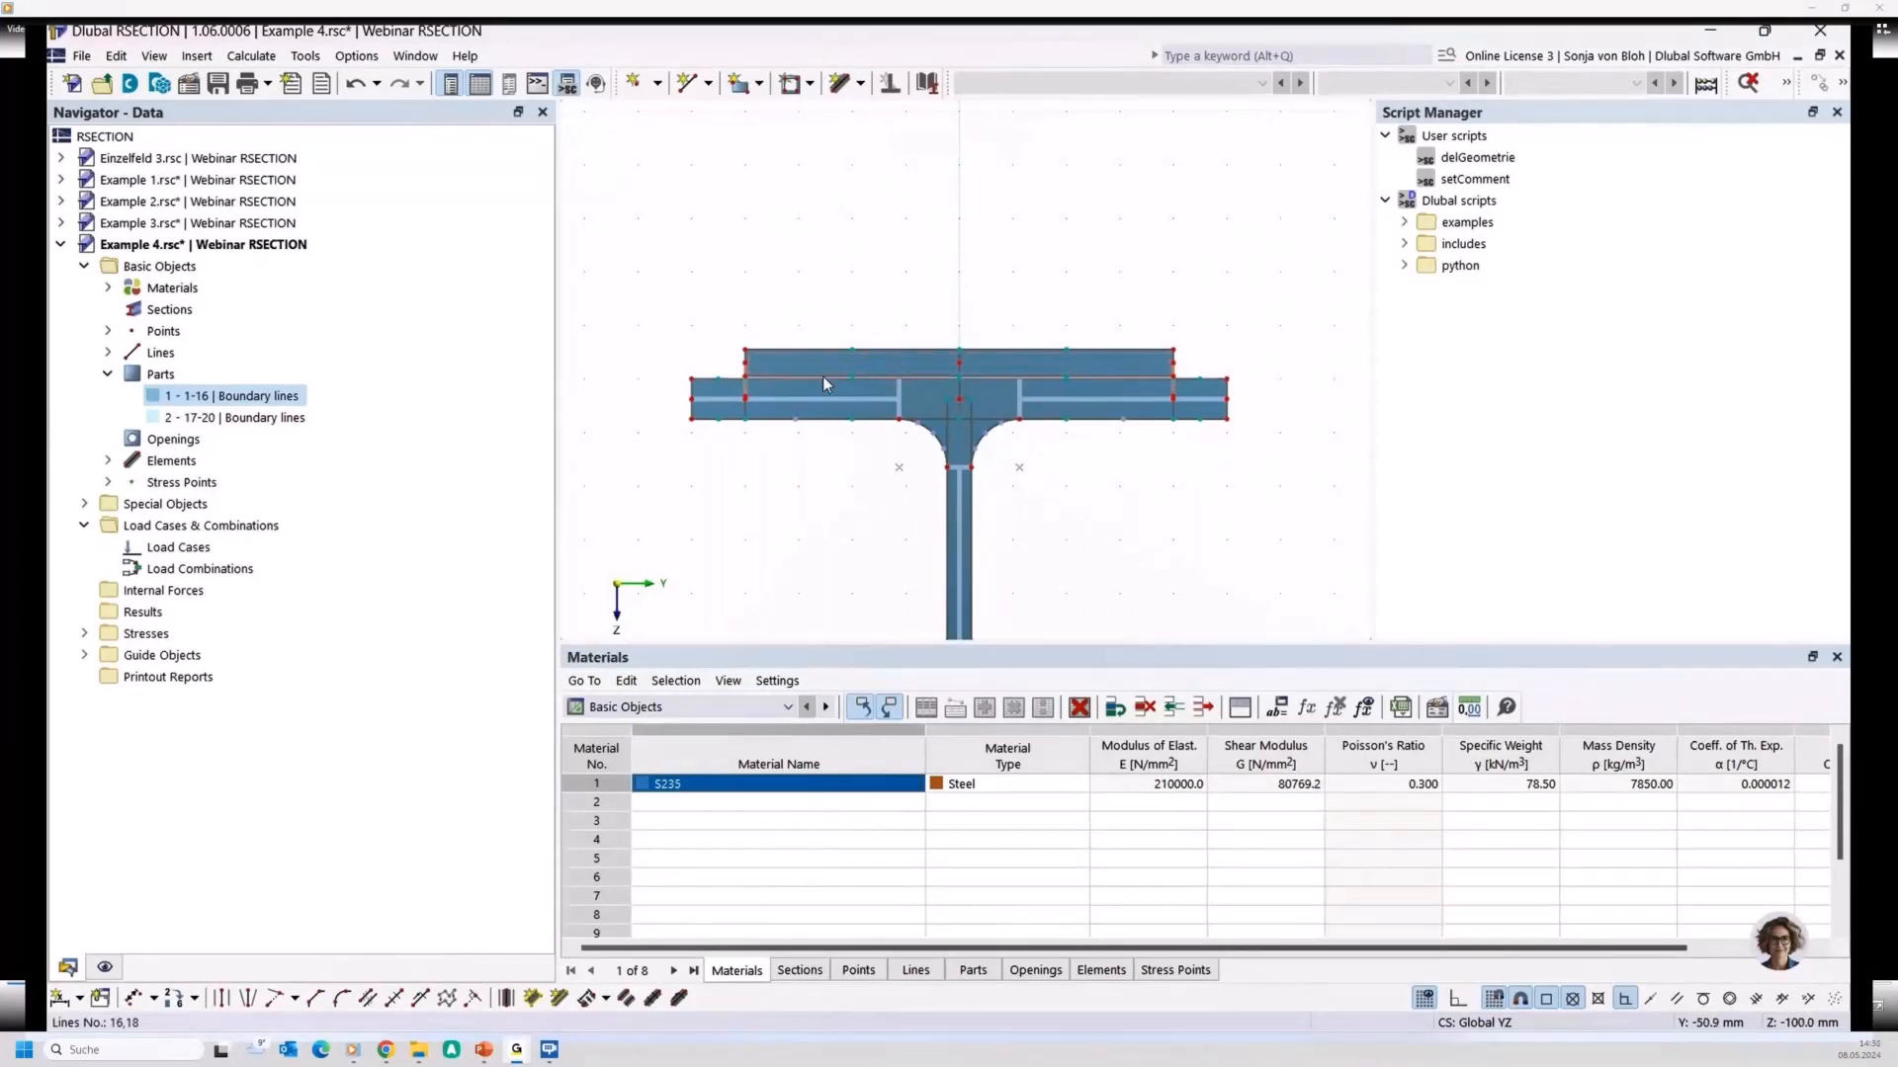
scroll(809, 389, up, 1)
scroll(809, 399, up, 1)
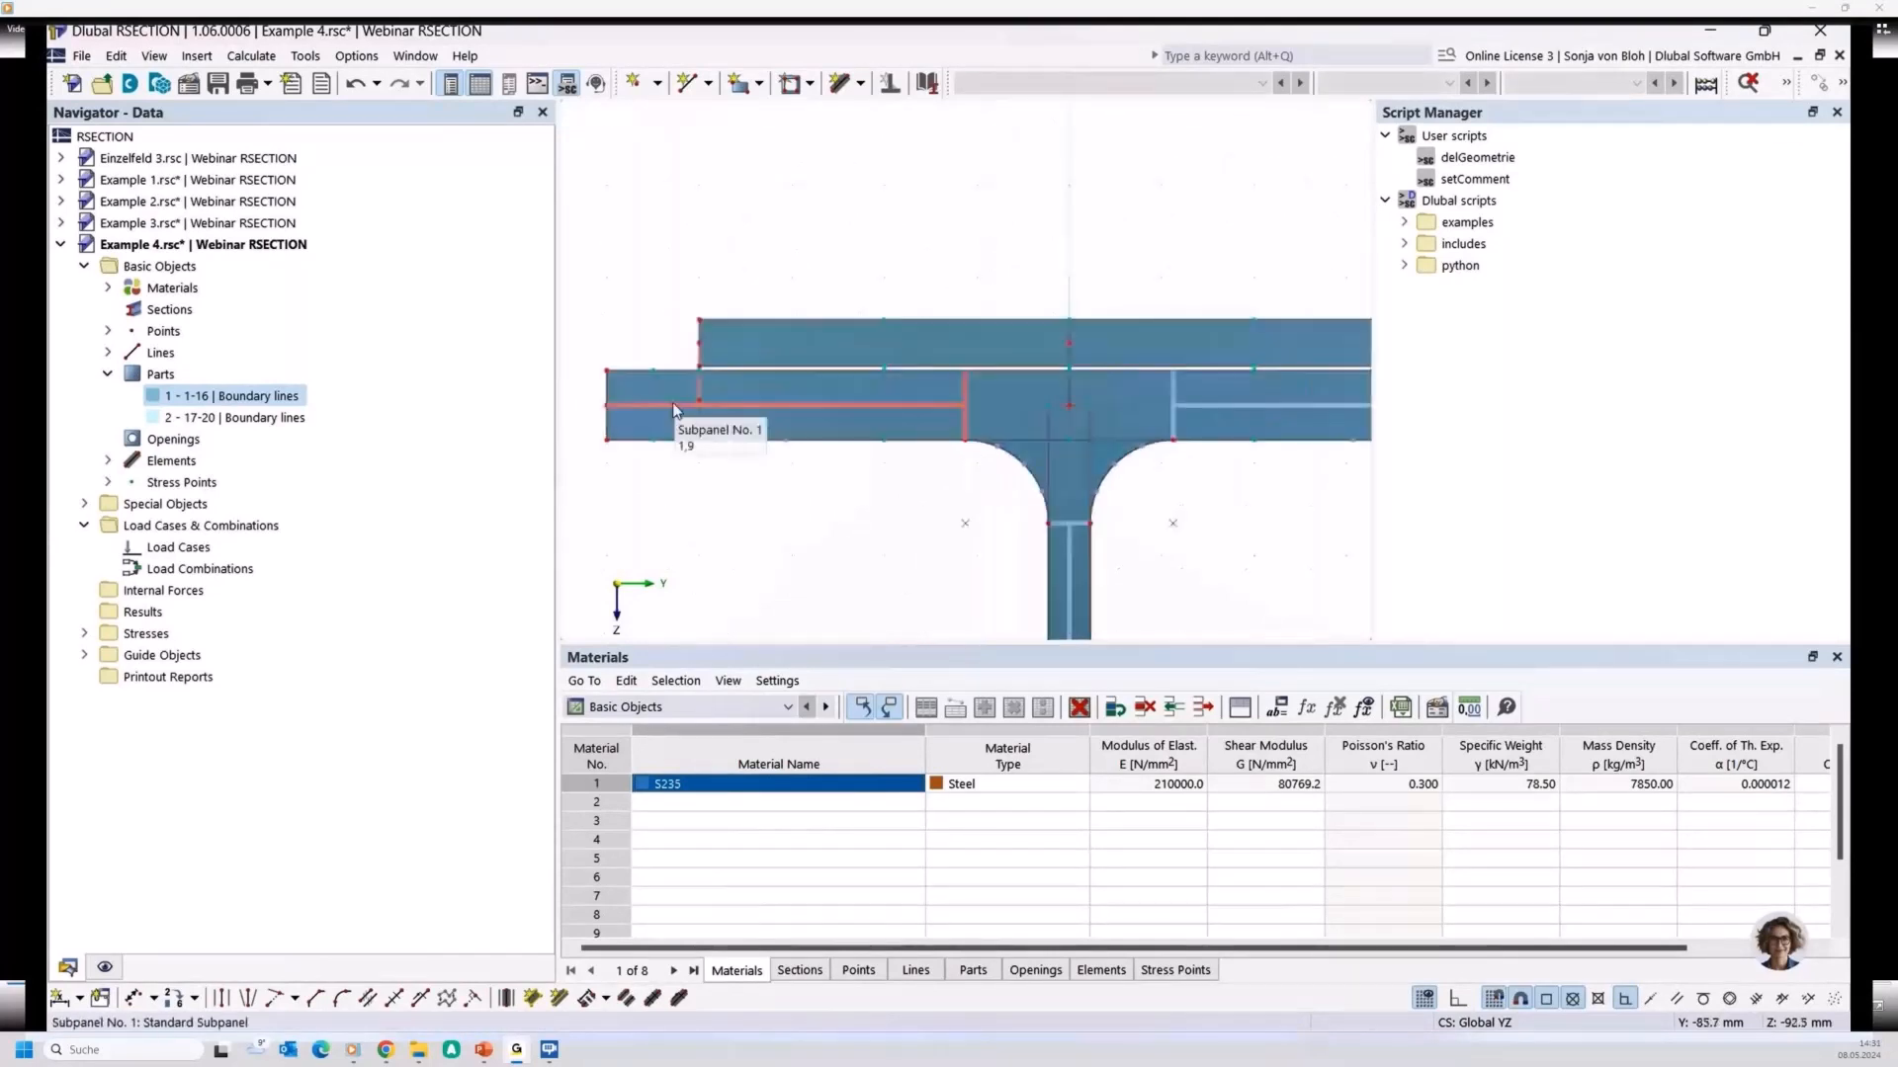
Inspect the flat bar's end, the gap to the upper flange and the subpanel lines around the zero-thickness connecting element
scroll(672, 402, up, 1)
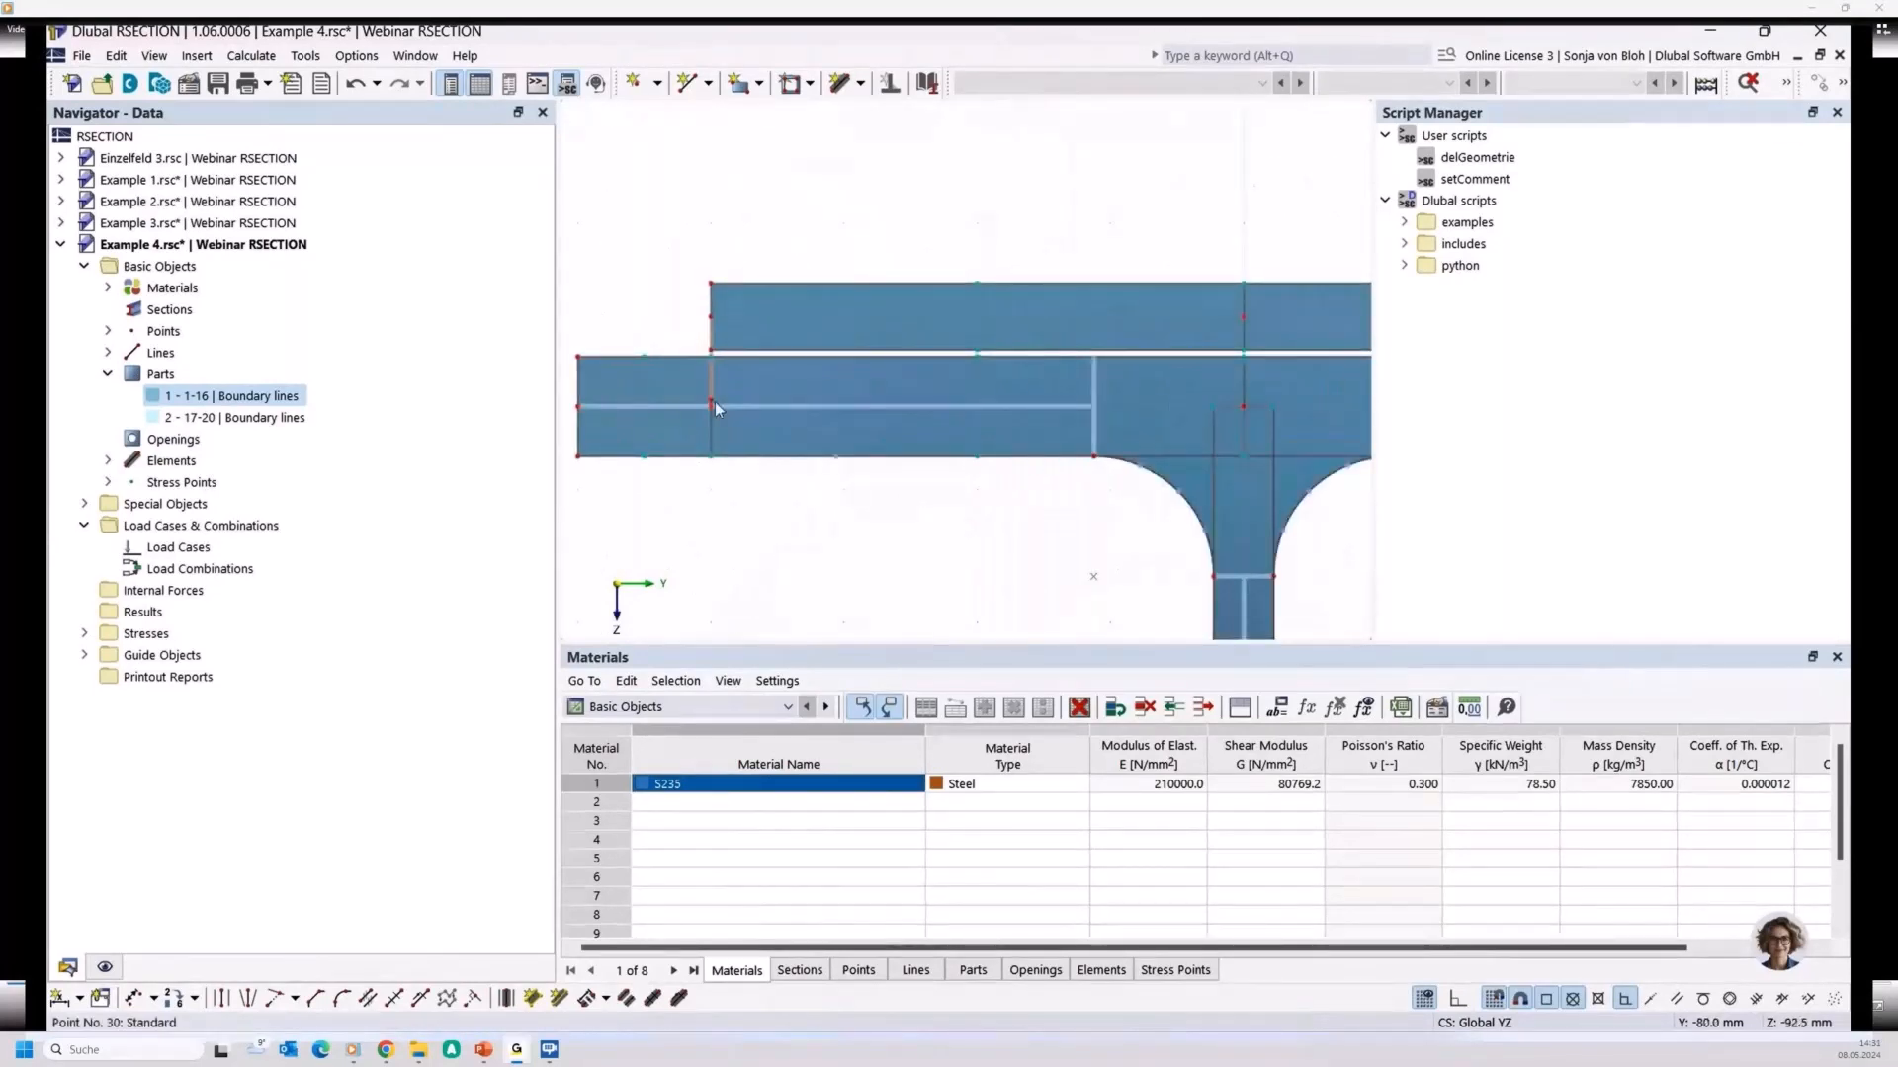
scroll(728, 348, up, 2)
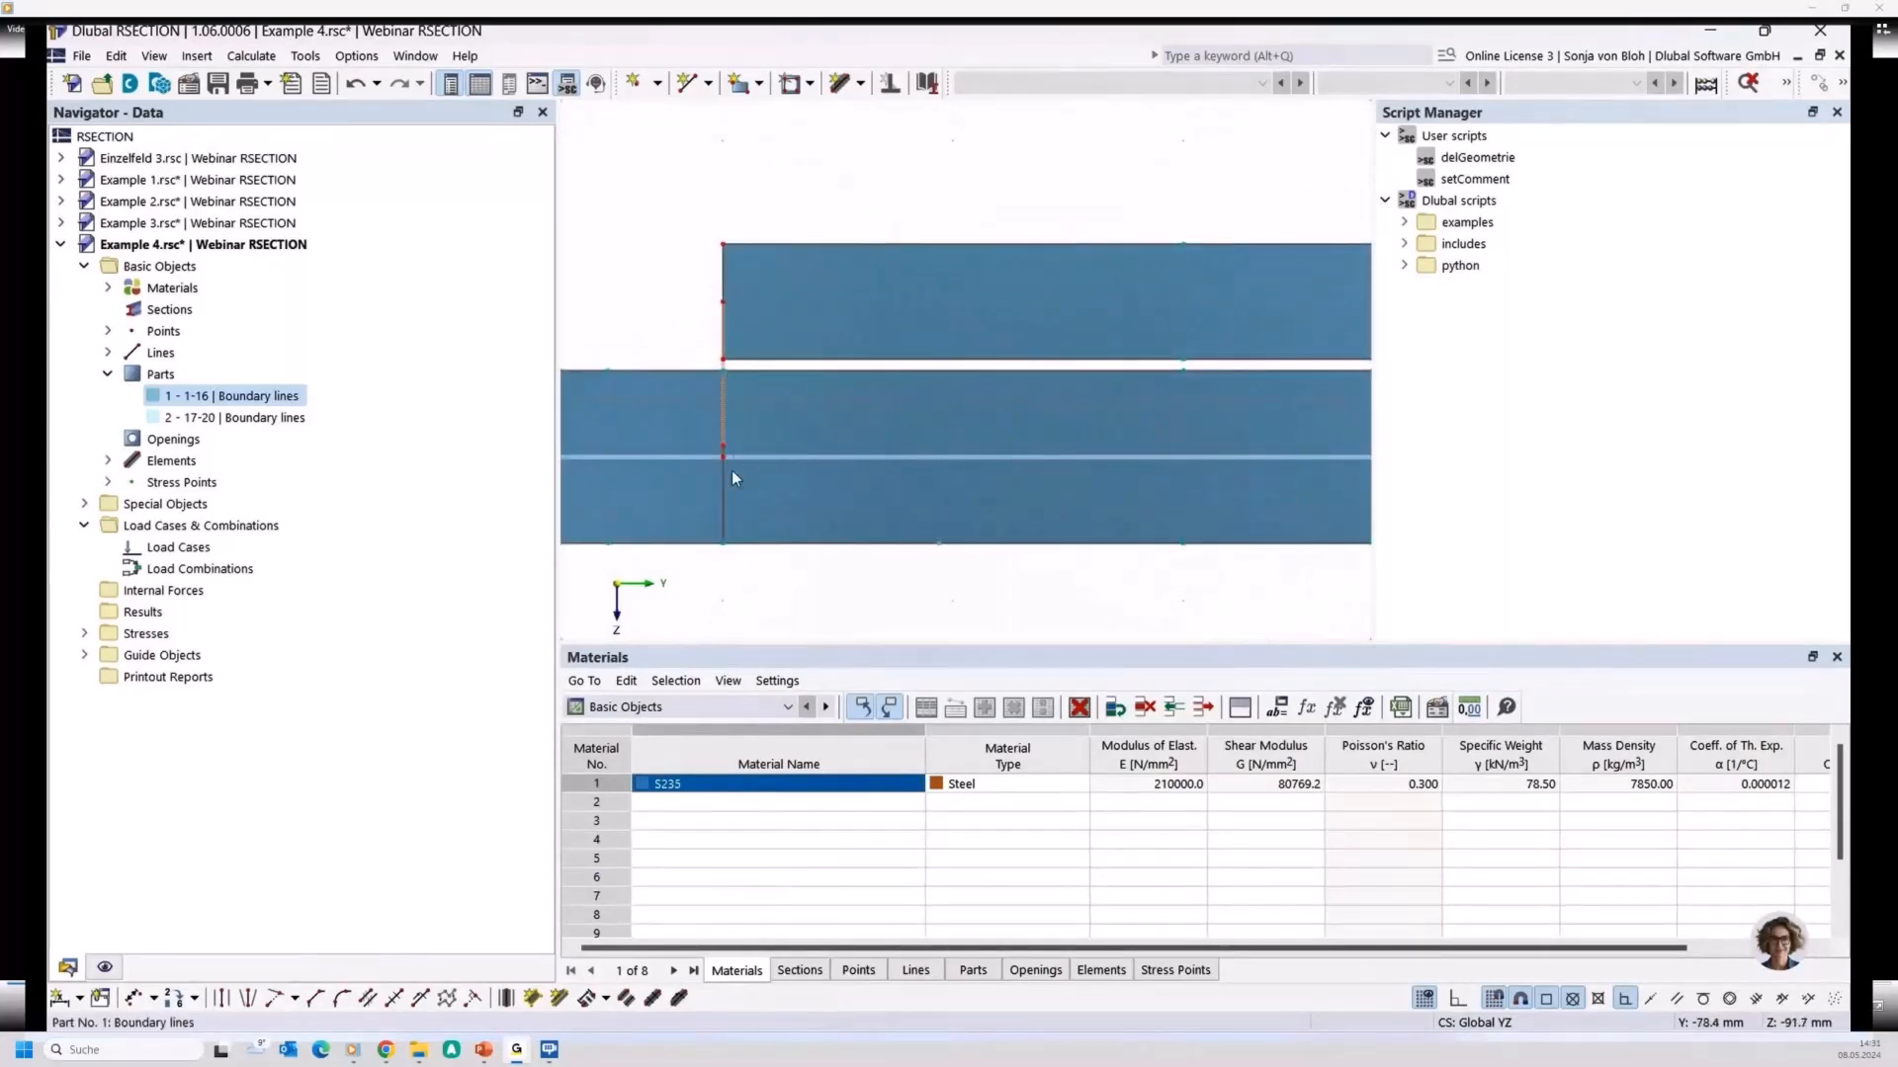
mouse_move(724, 458)
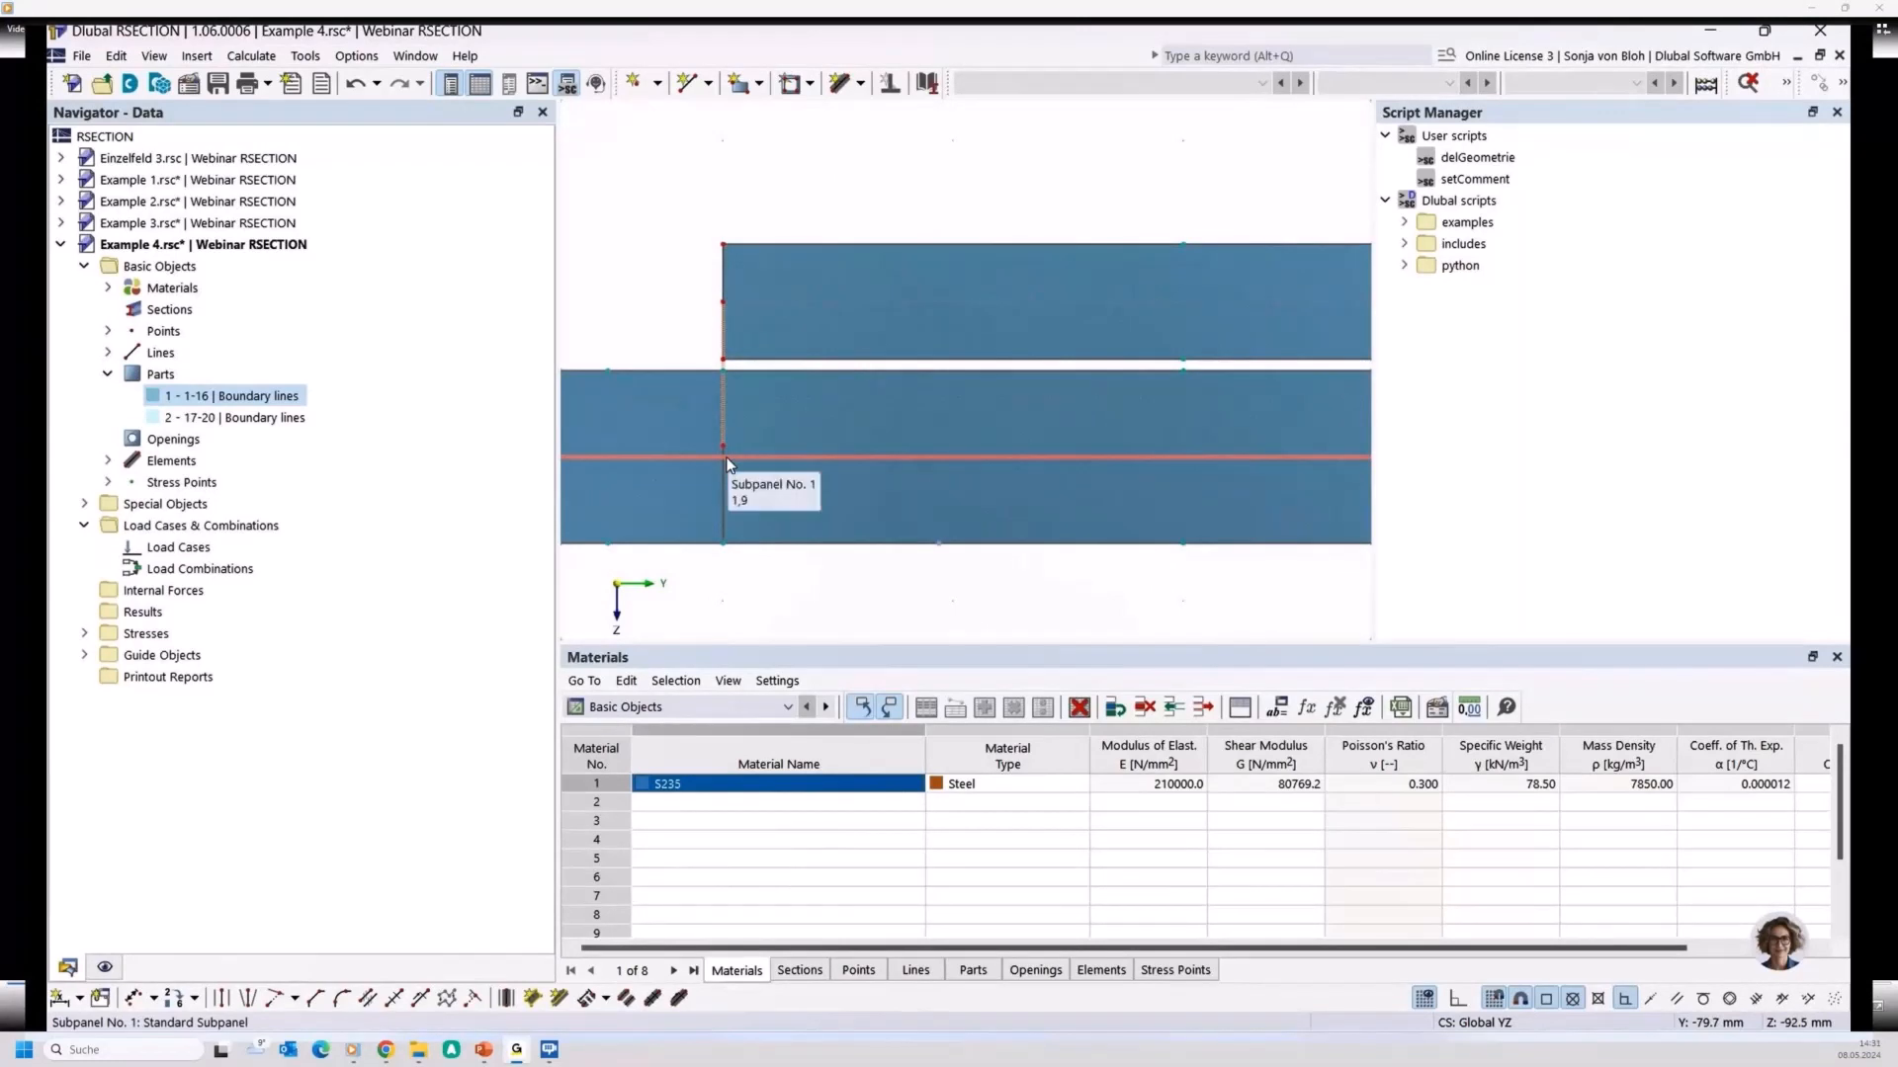
scroll(737, 475, down, 2)
scroll(726, 425, up, 2)
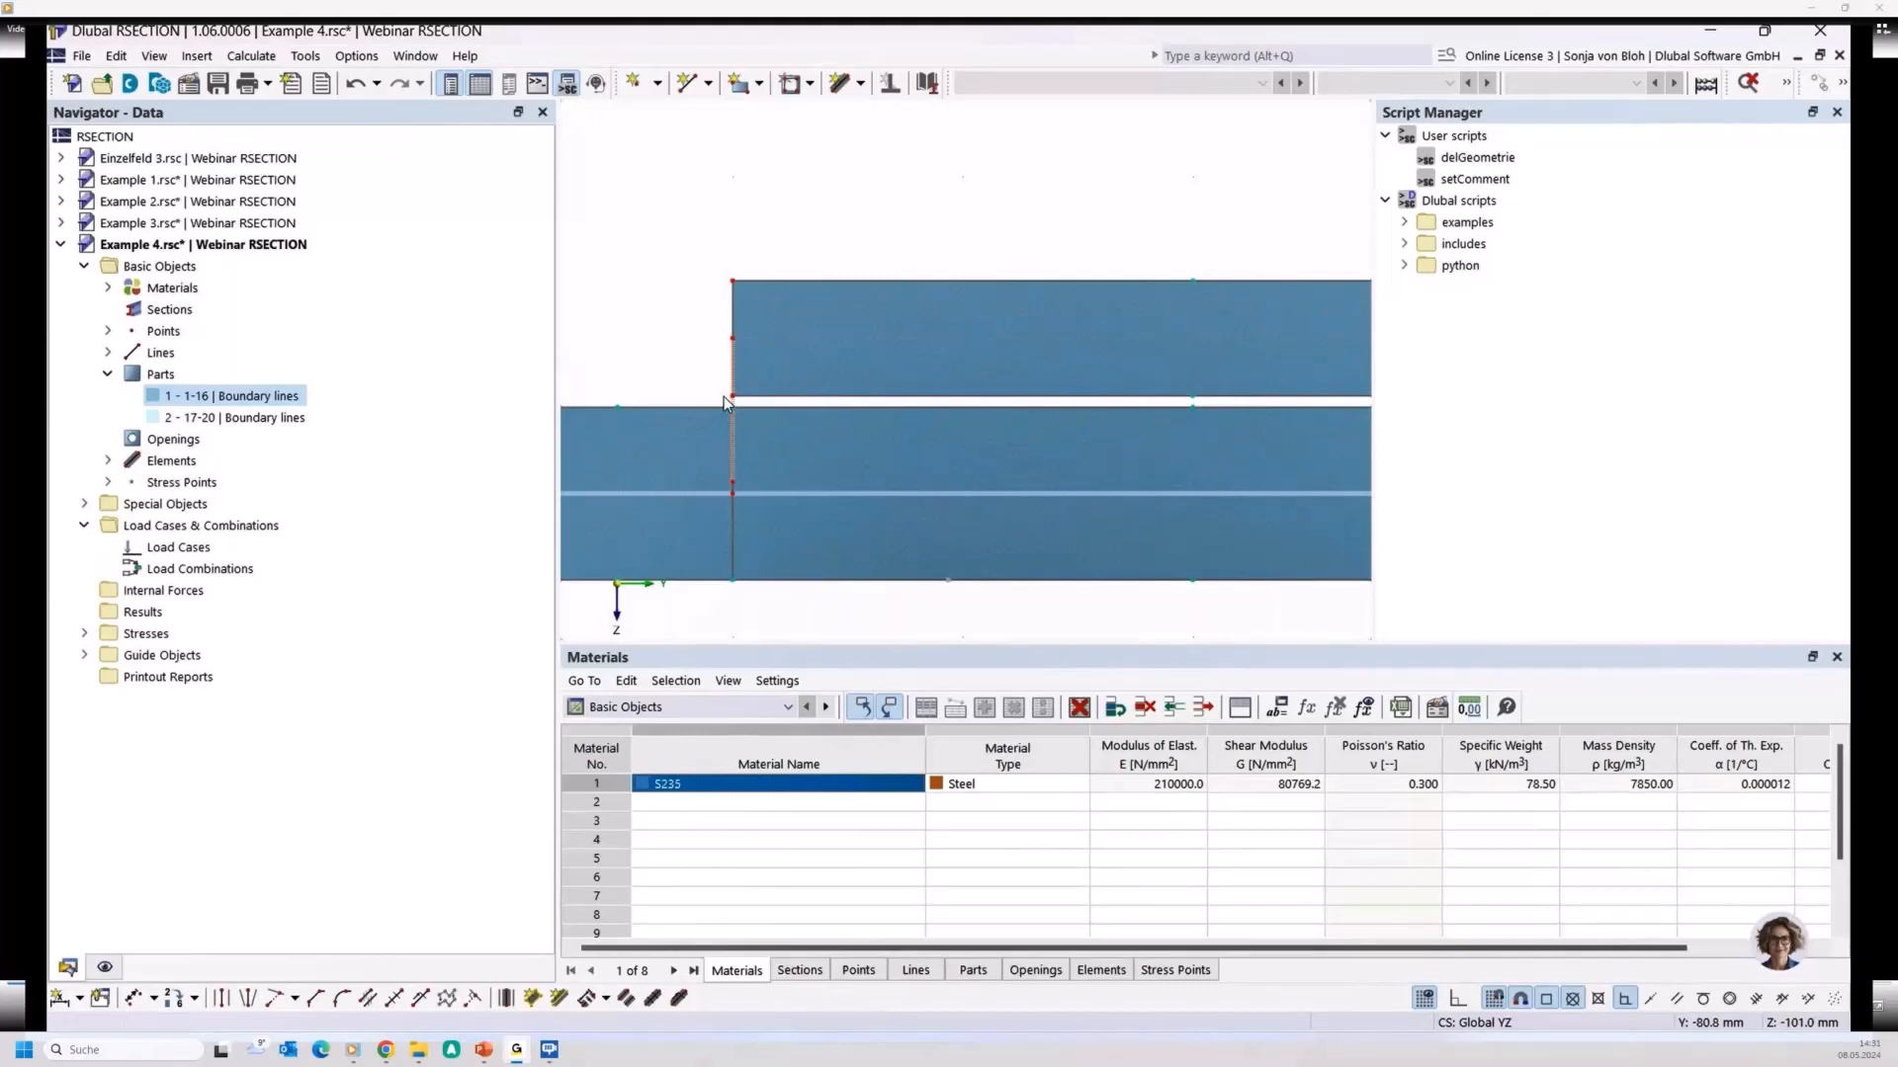
mouse_move(788, 400)
scroll(788, 400, down, 2)
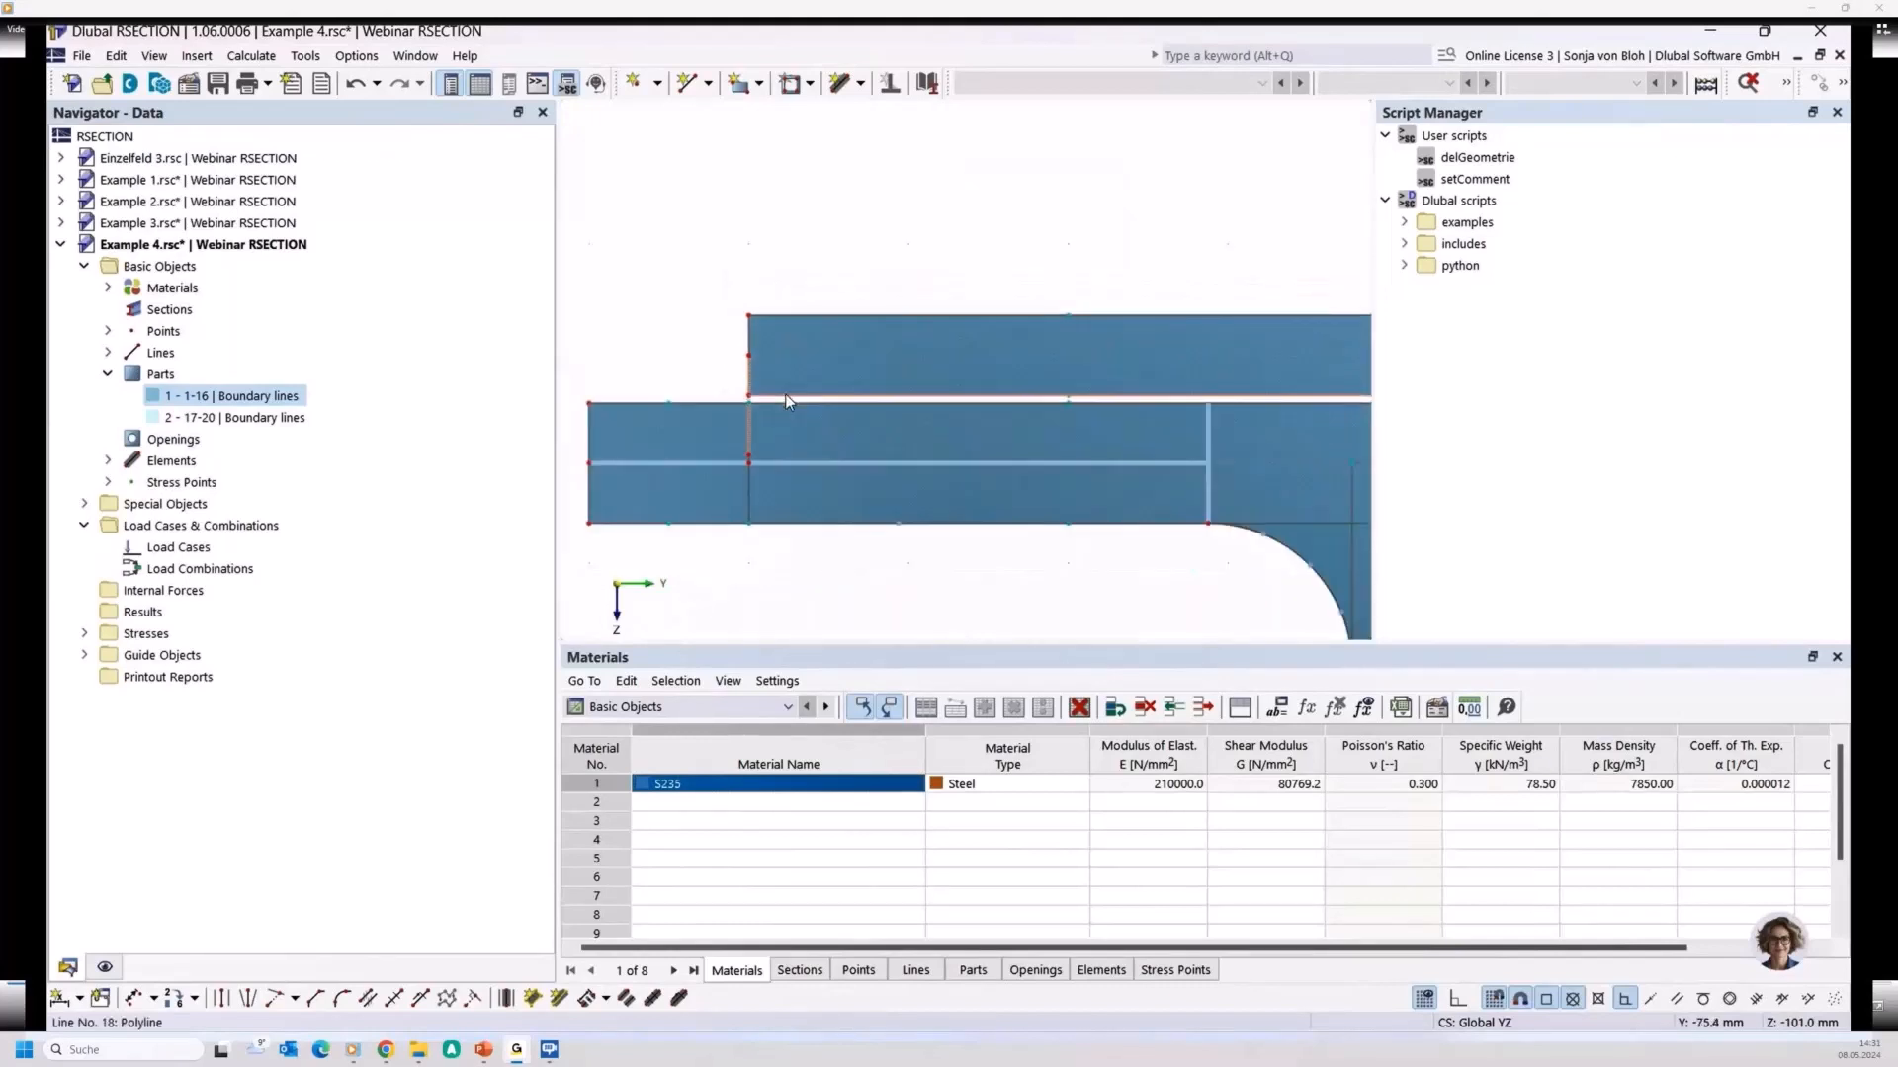
scroll(785, 396, down, 1)
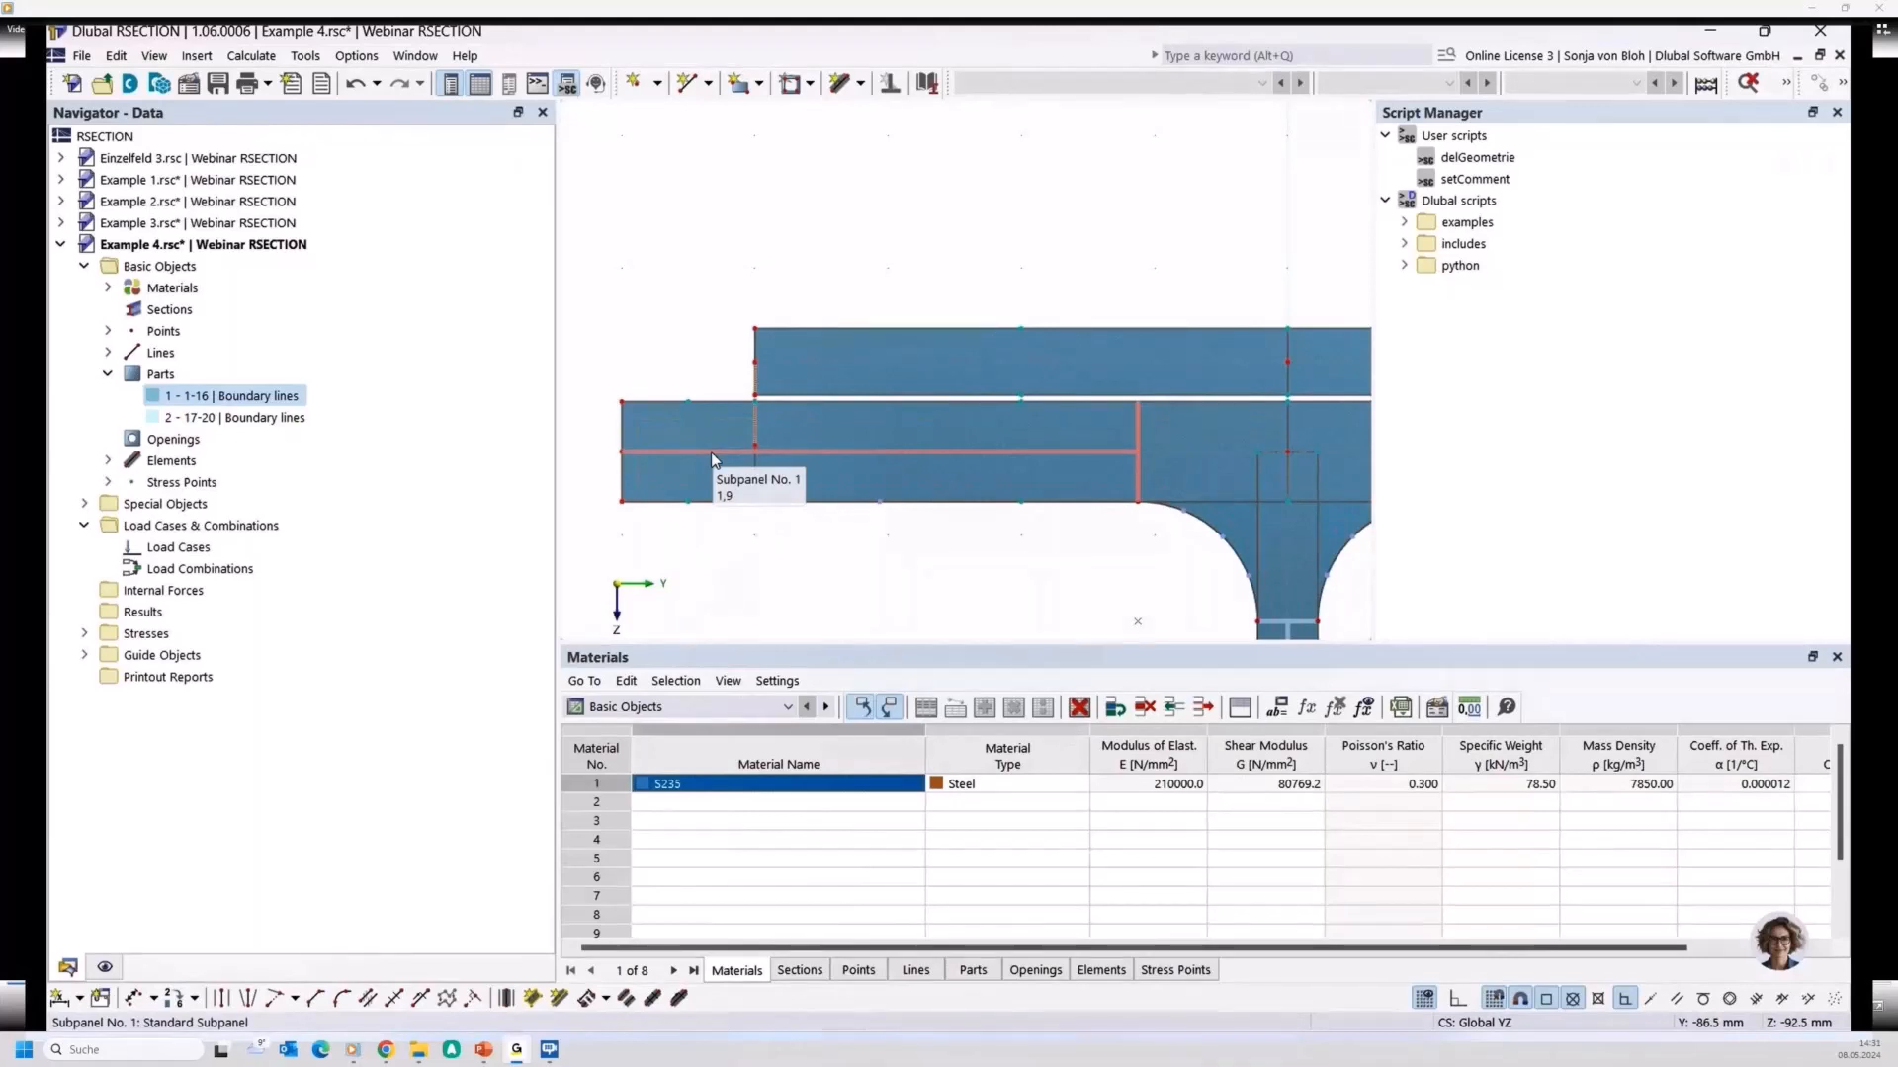
scroll(709, 453, down, 3)
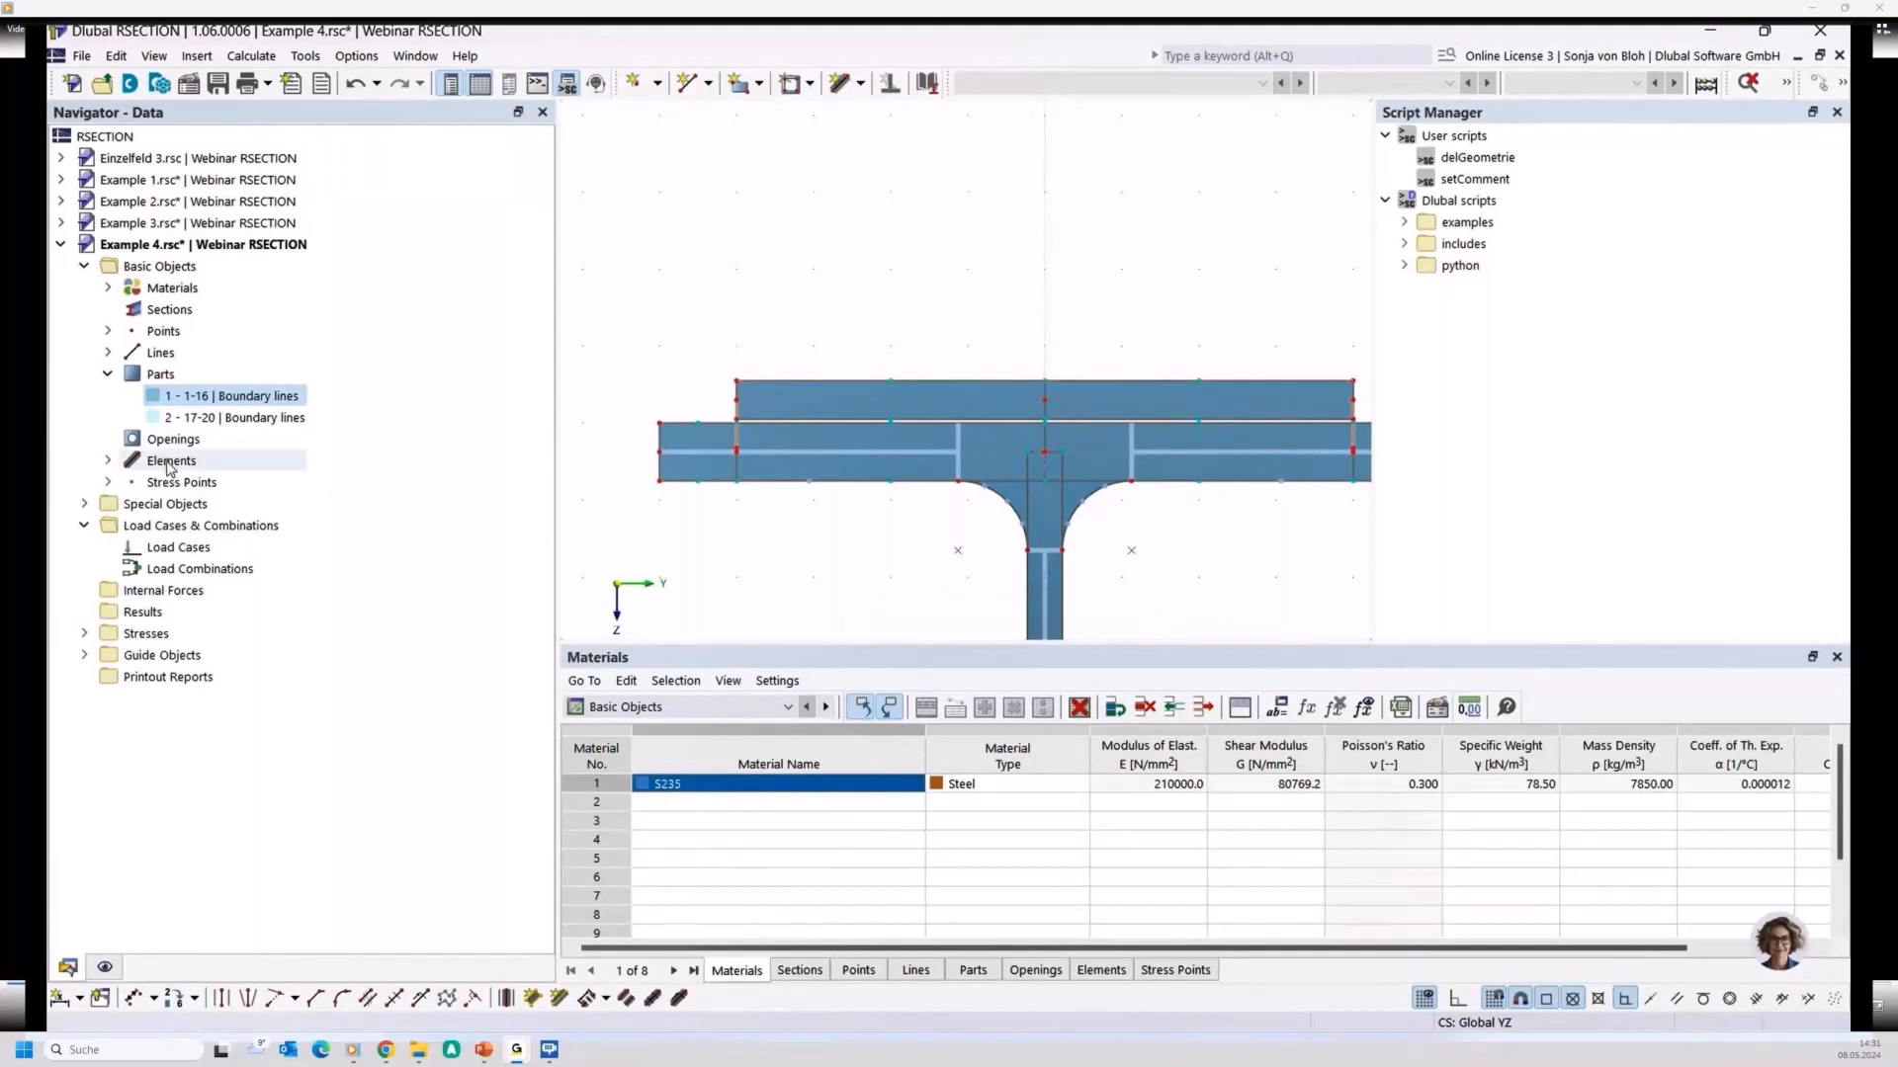
Delete the two 12.5 mm long zero-thickness elements that connect the flat bar to the HEB flange
click(108, 462)
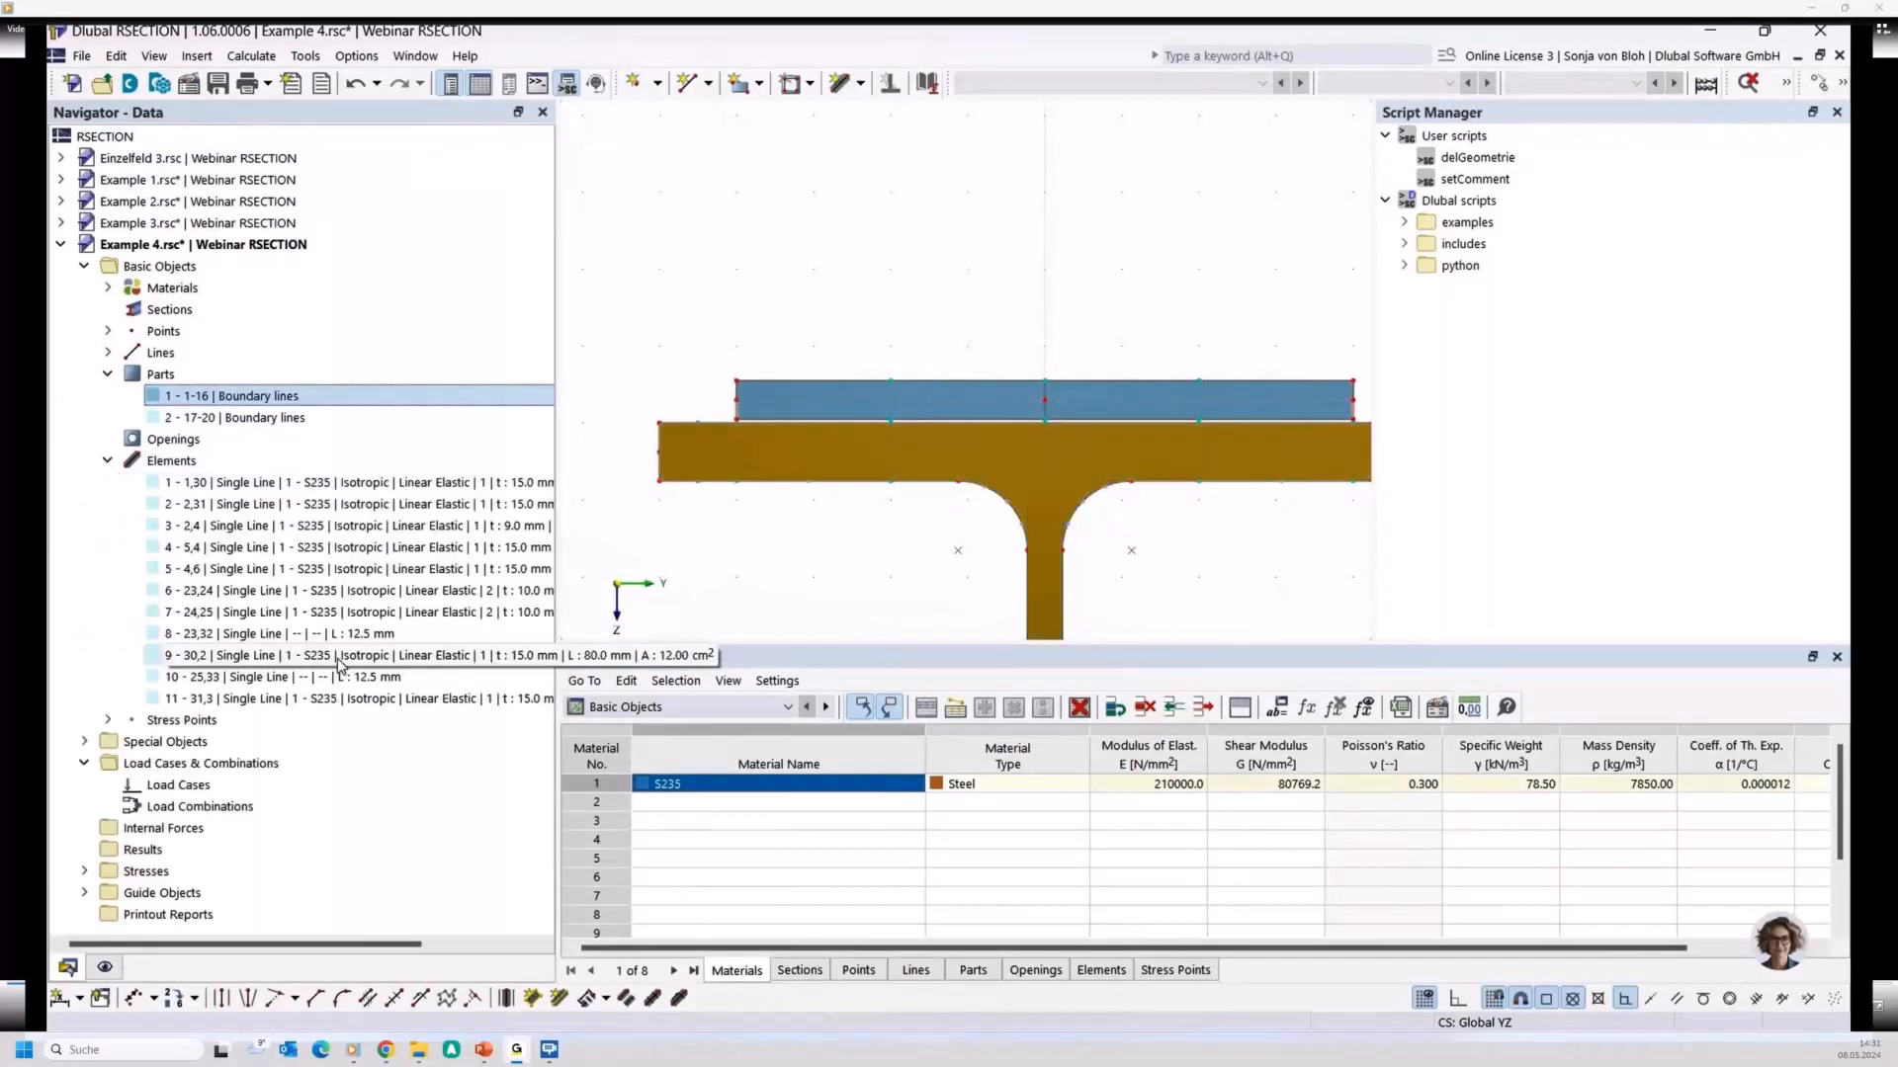
click(305, 678)
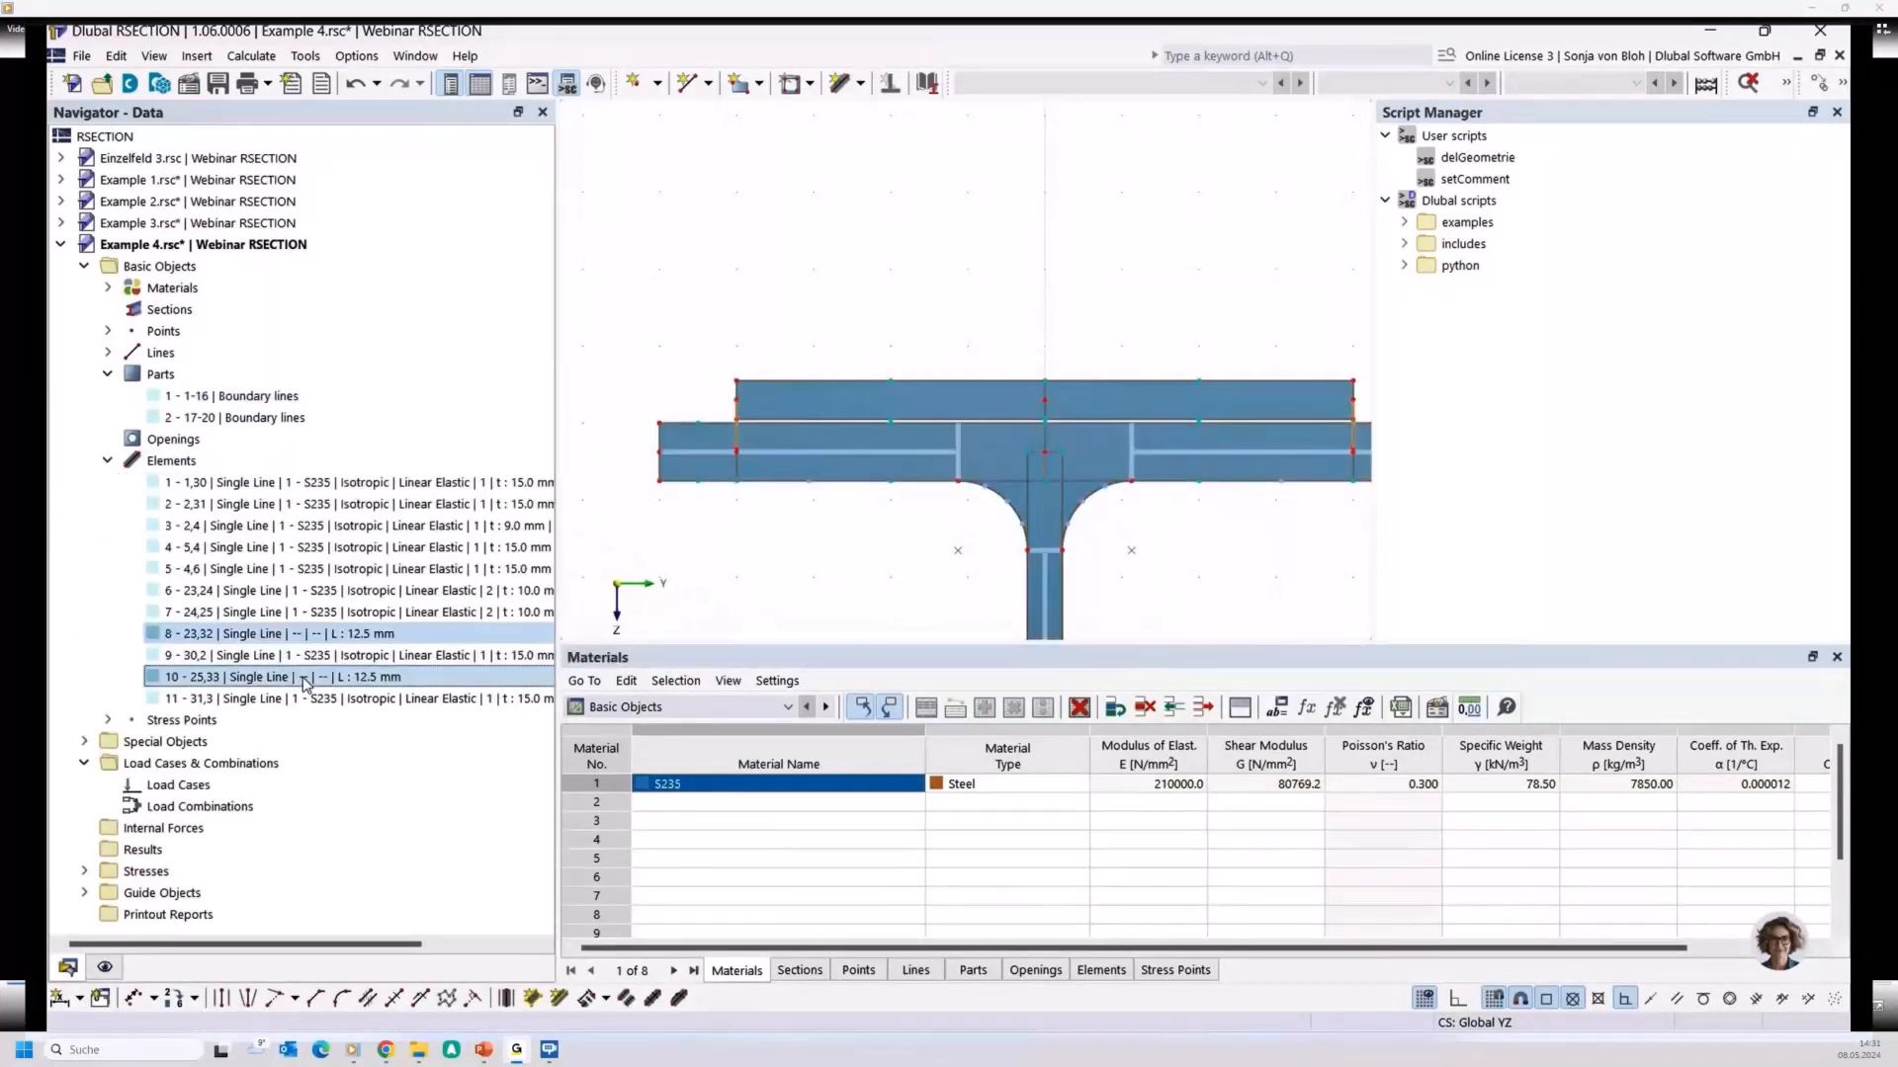
right_click(305, 683)
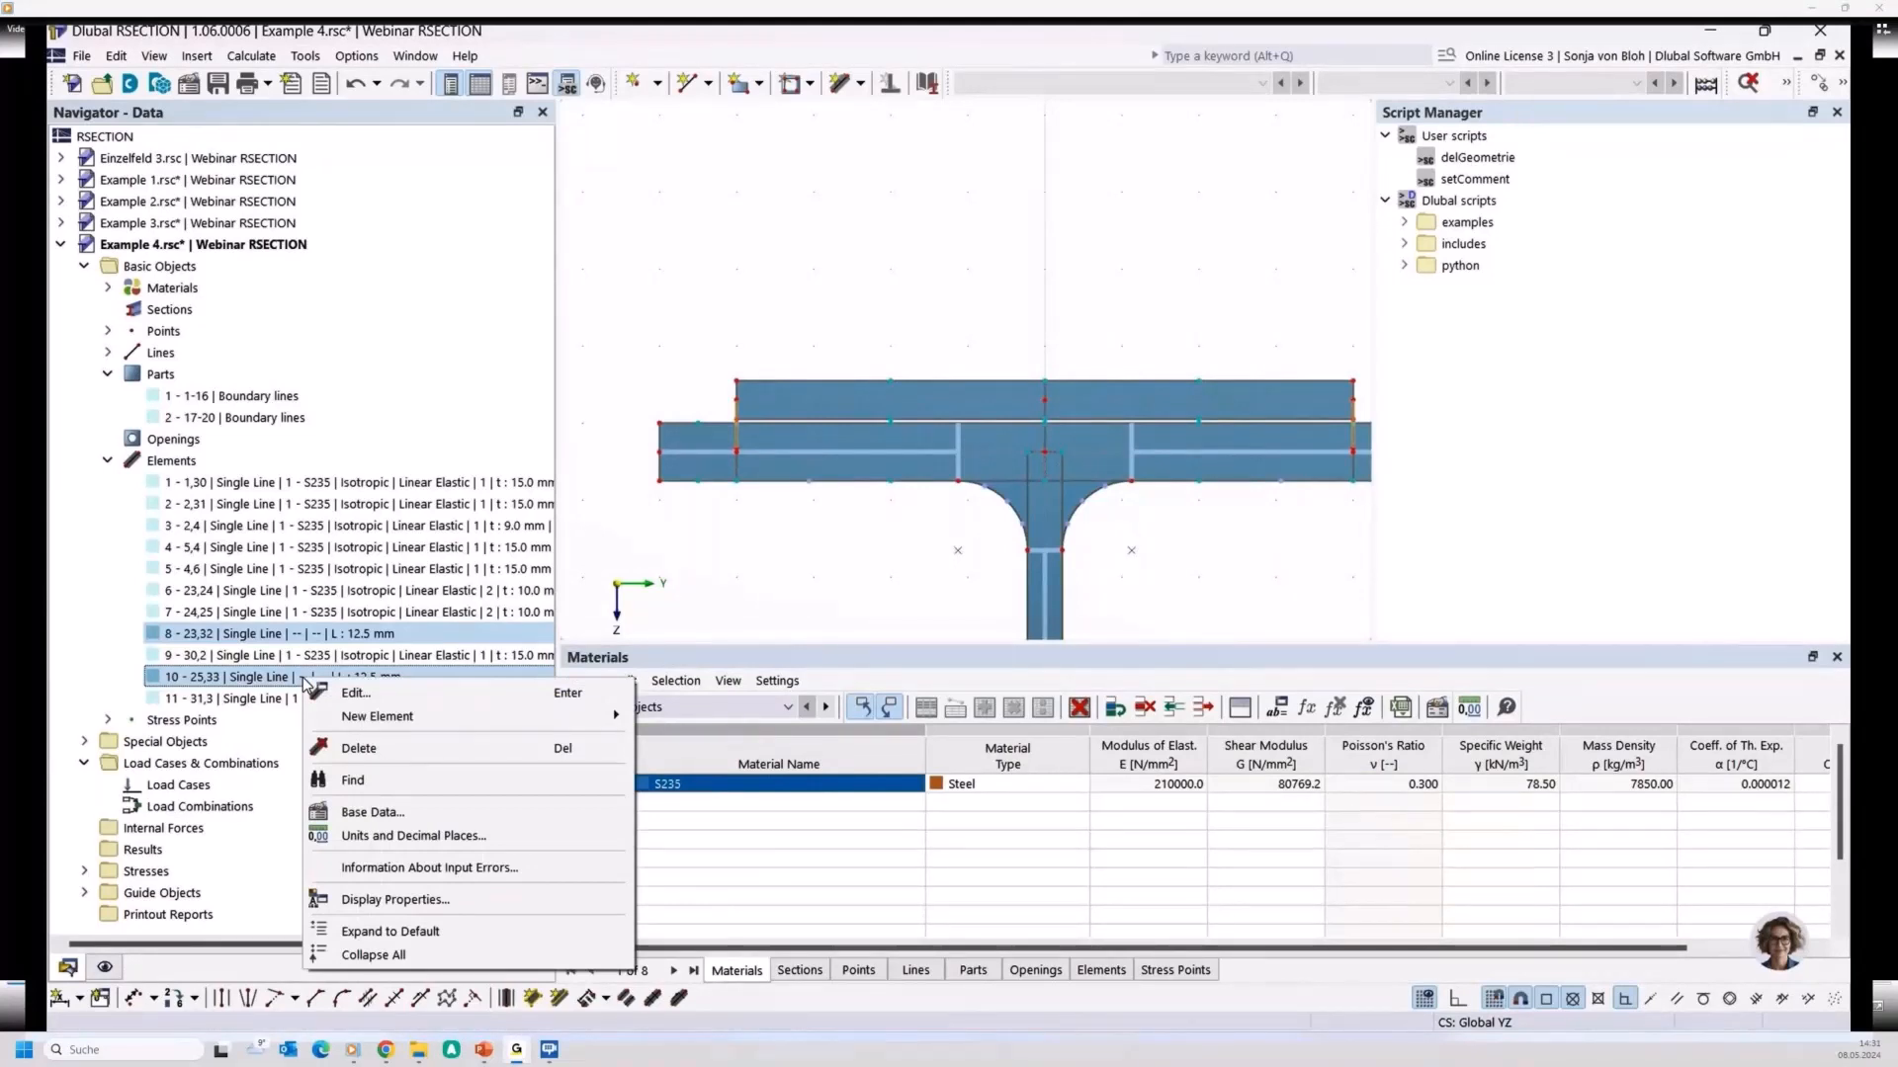
click(359, 748)
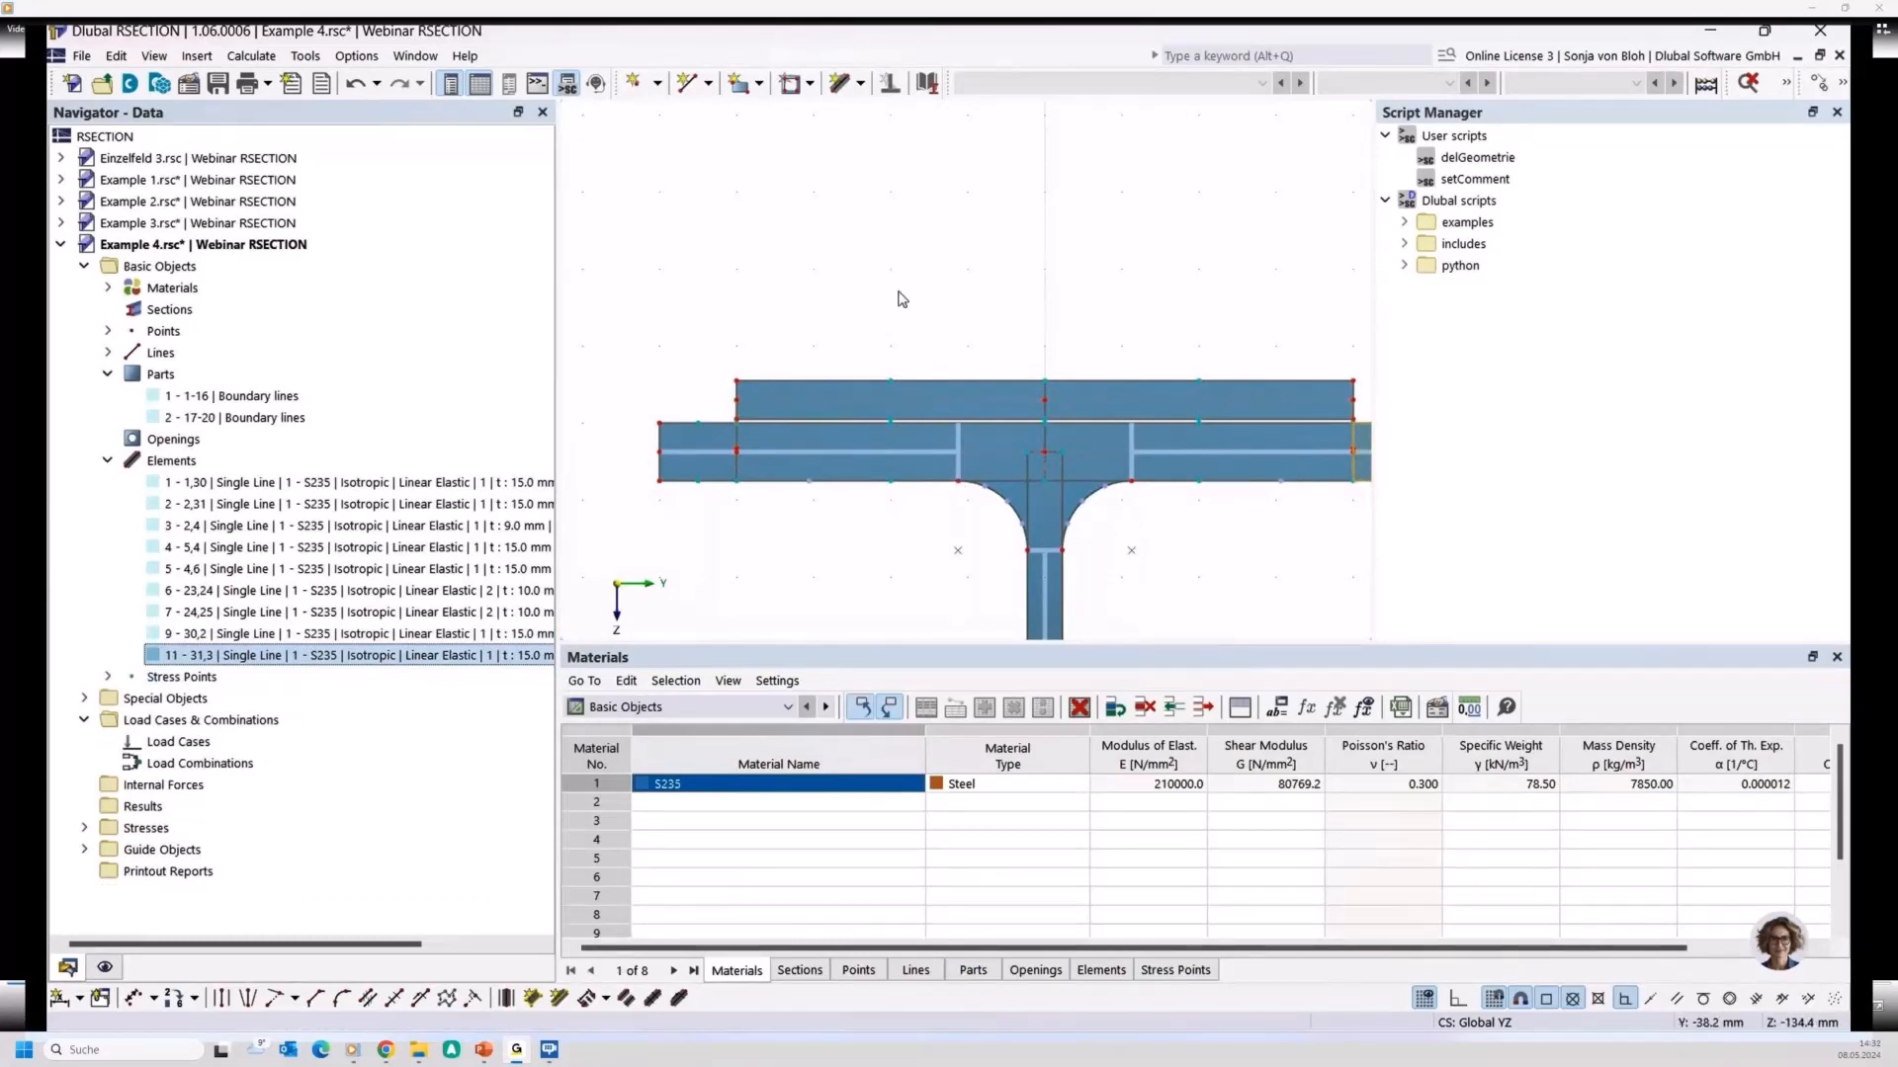
Add a 5 mm thick S235 element from the flange centreline to the flat bar's centreline at the bar's negative-Y end
click(840, 83)
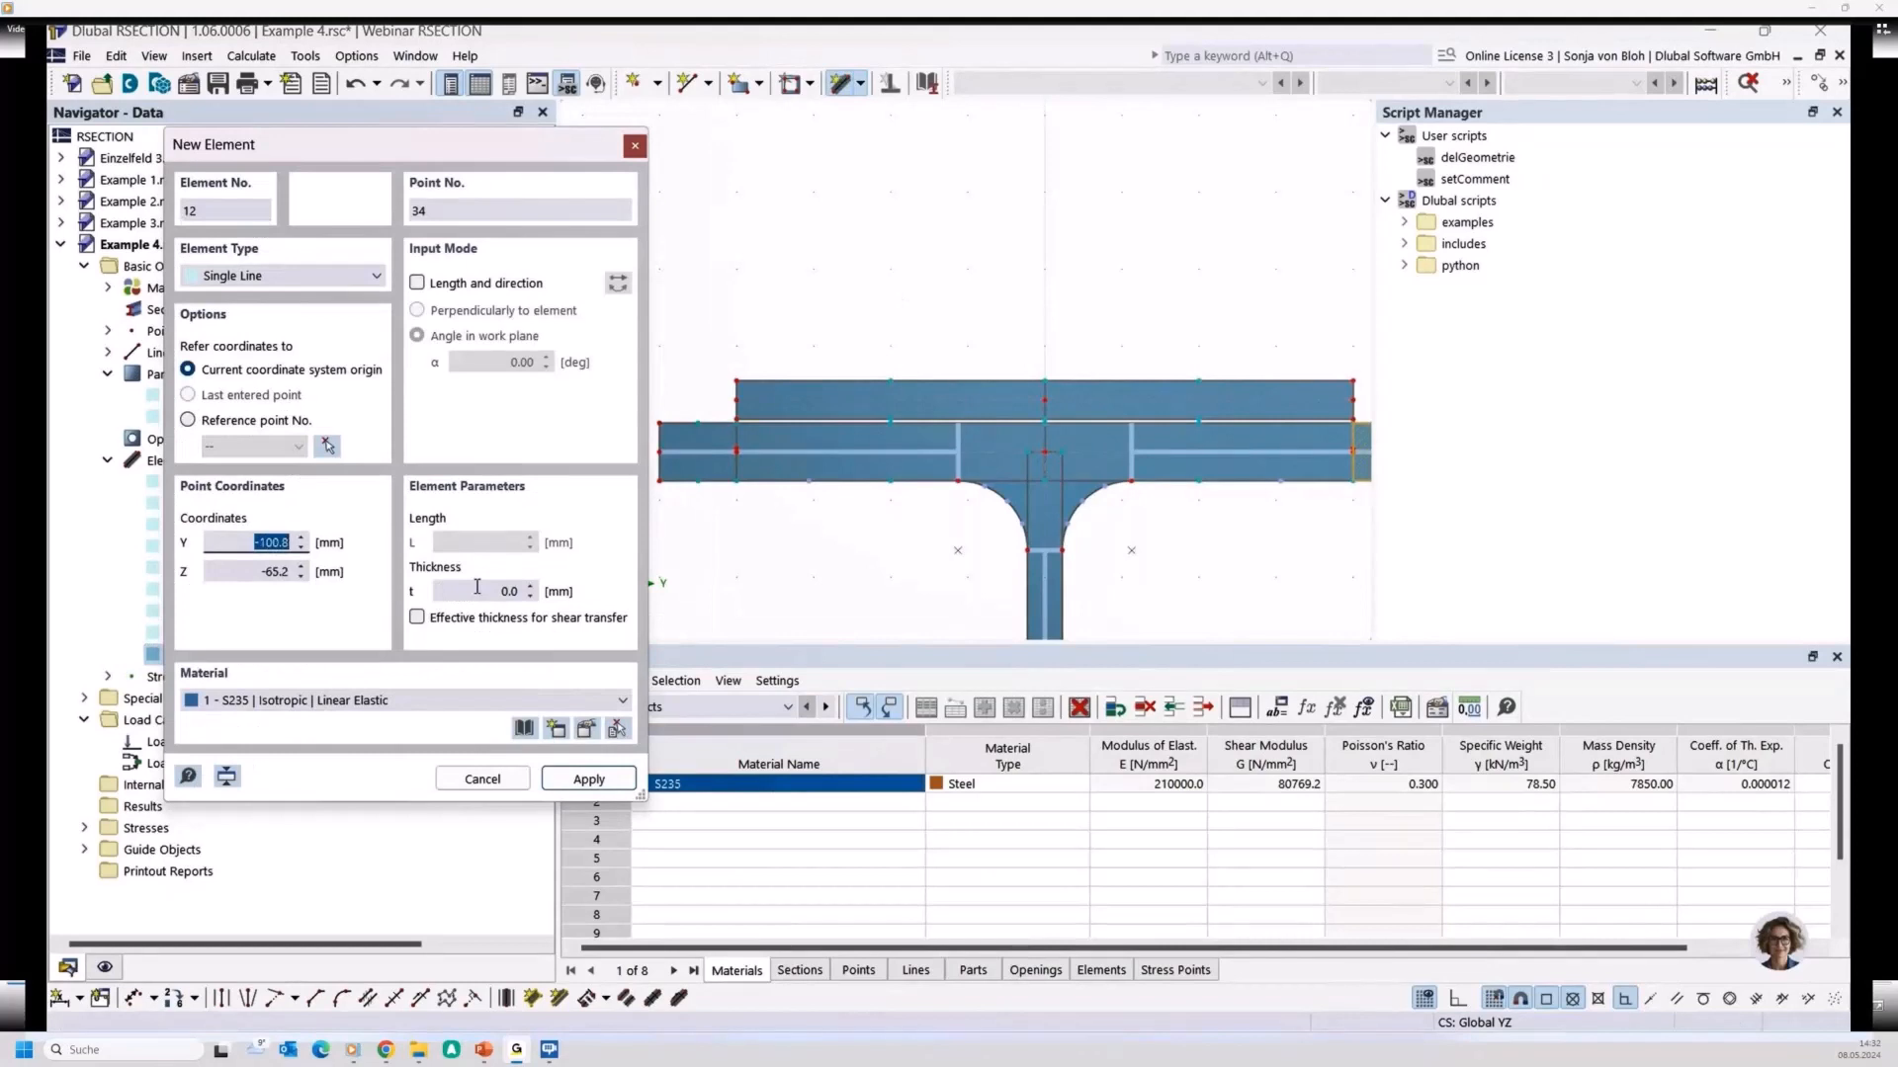
drag(477, 589, 544, 591)
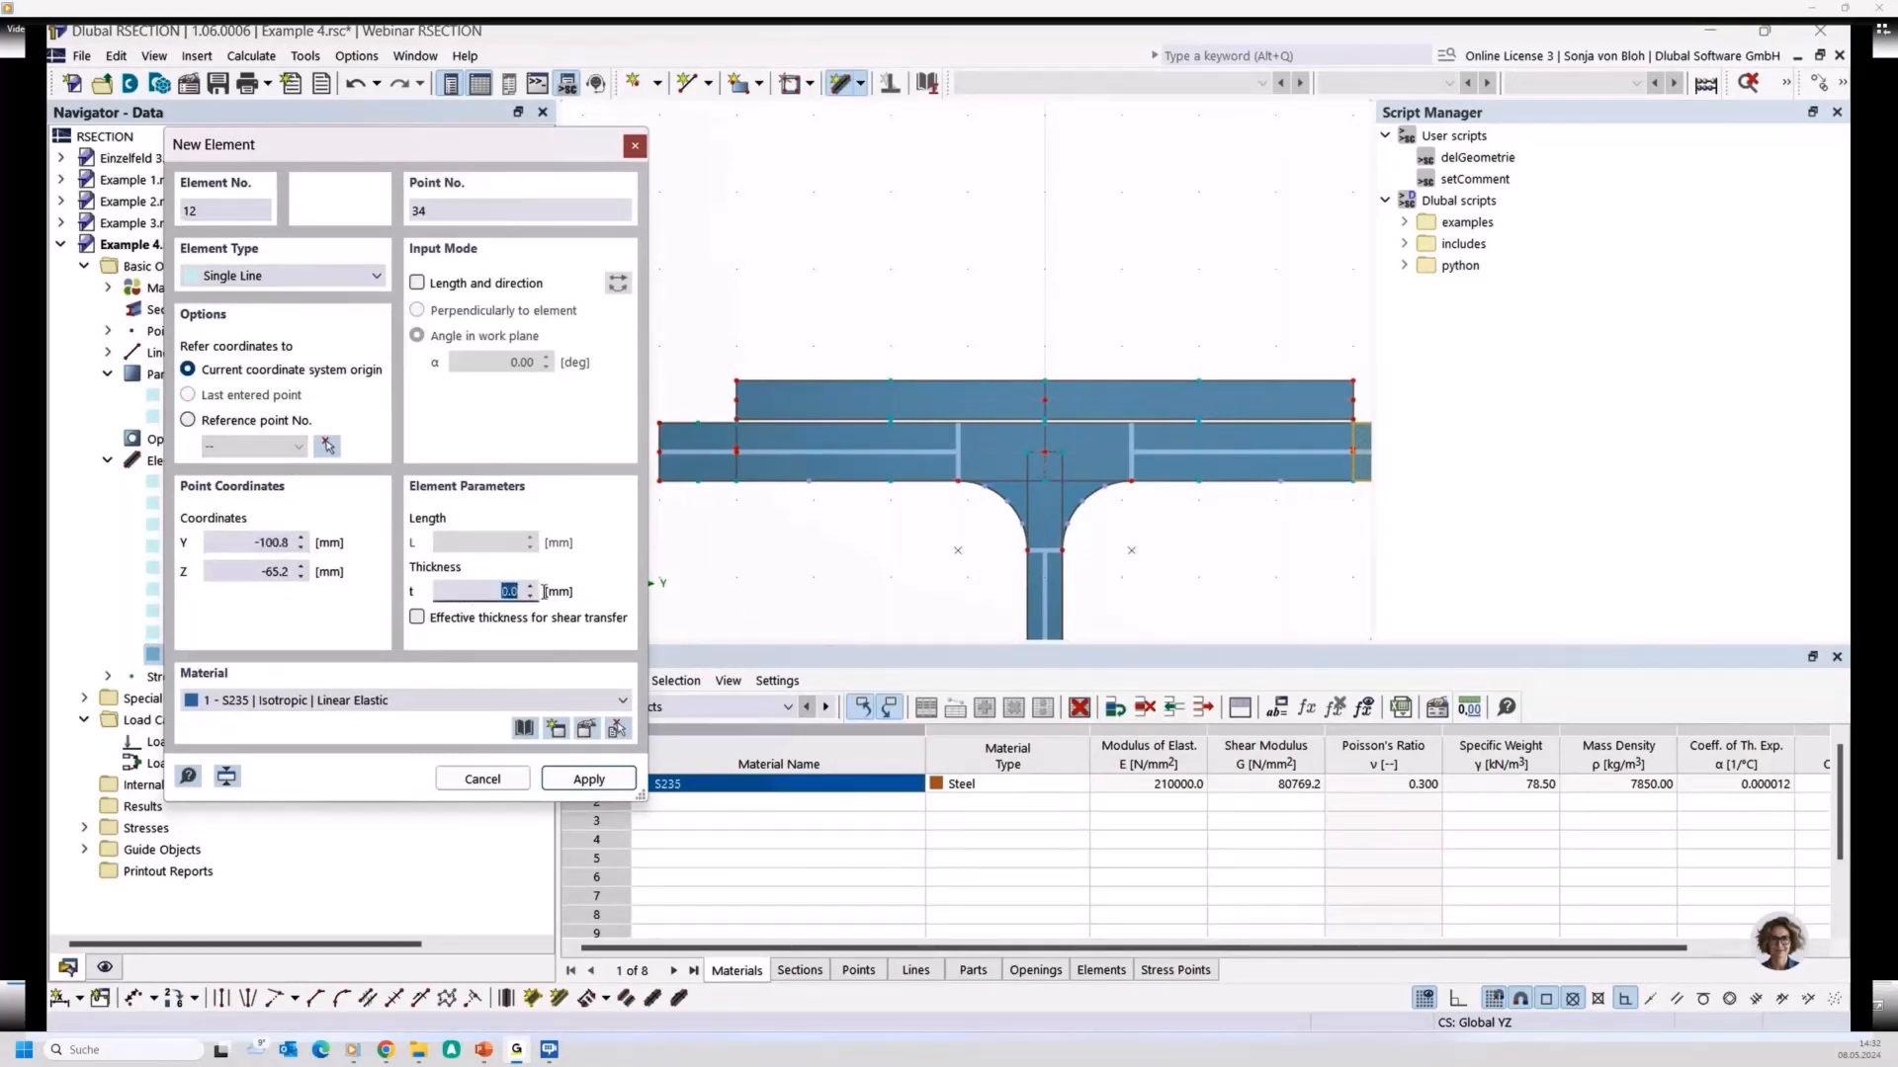
text(5)
scroll(718, 456, up, 6)
click(806, 430)
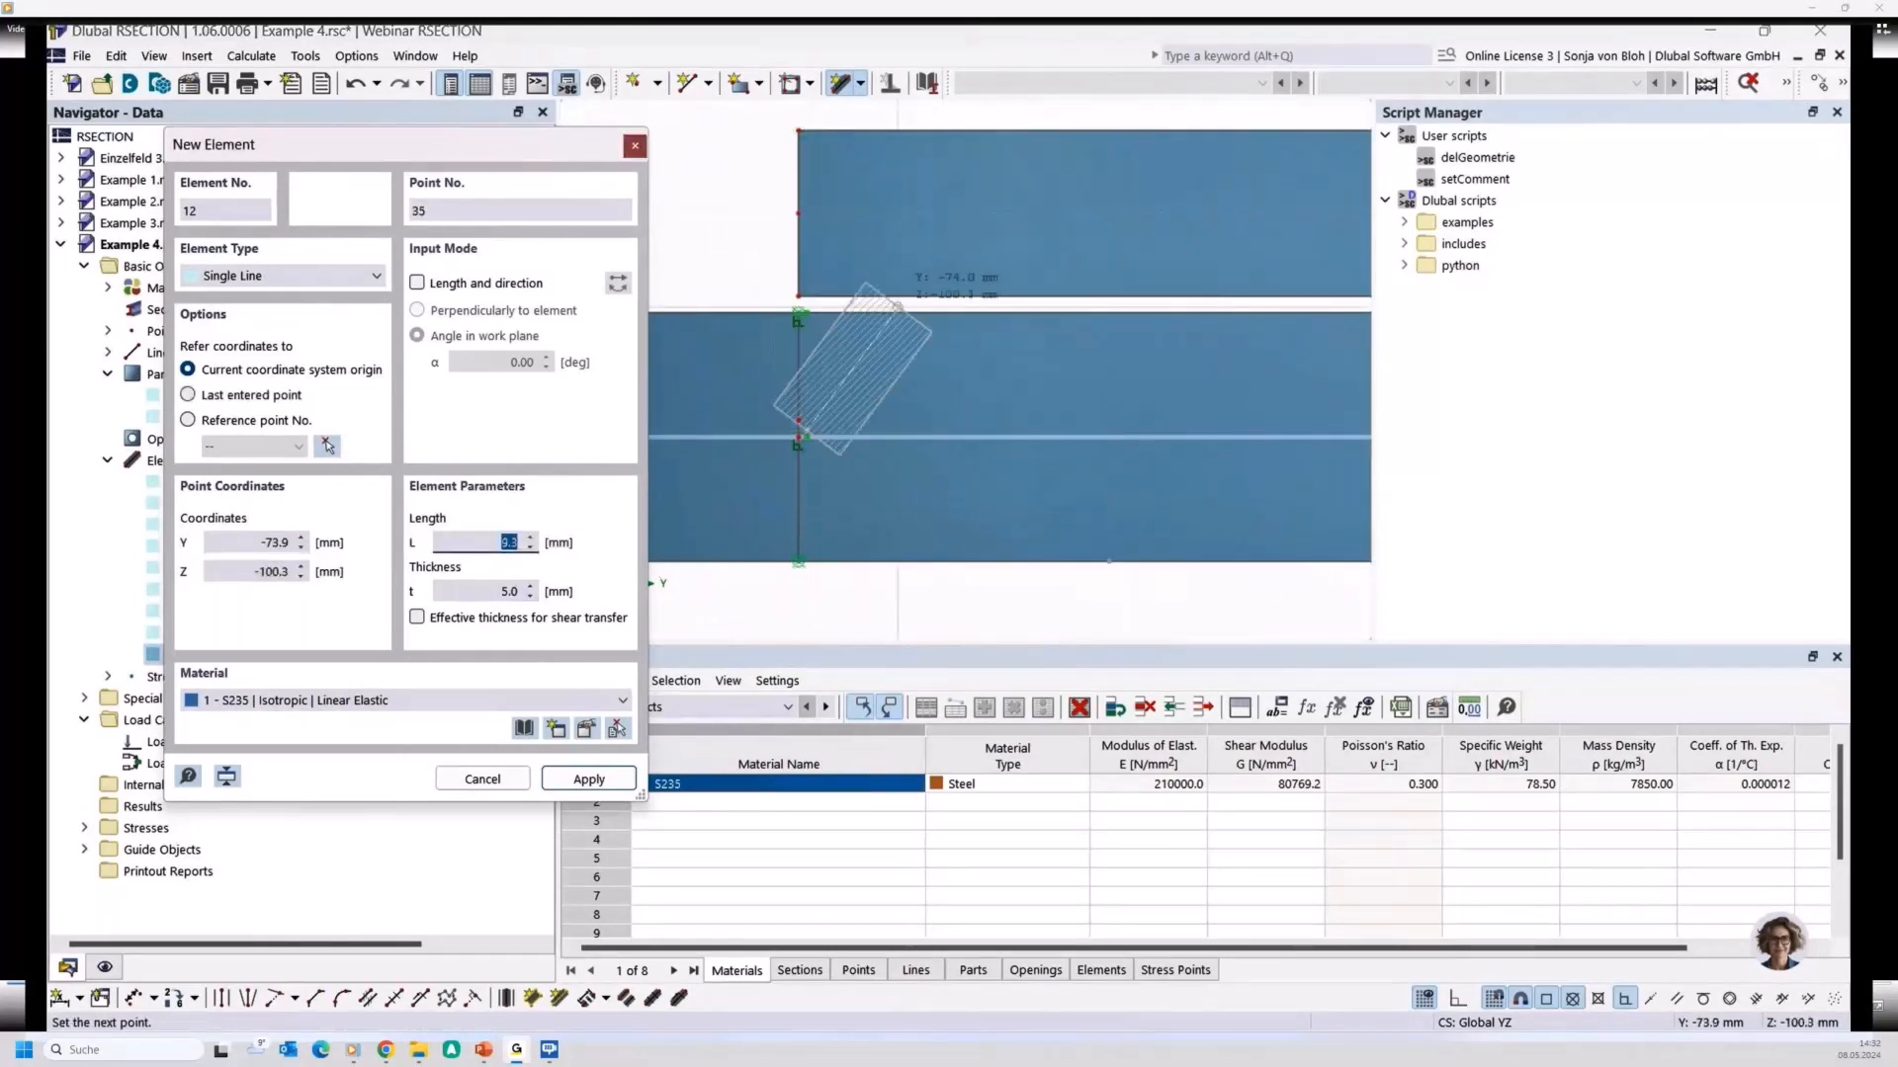
click(799, 213)
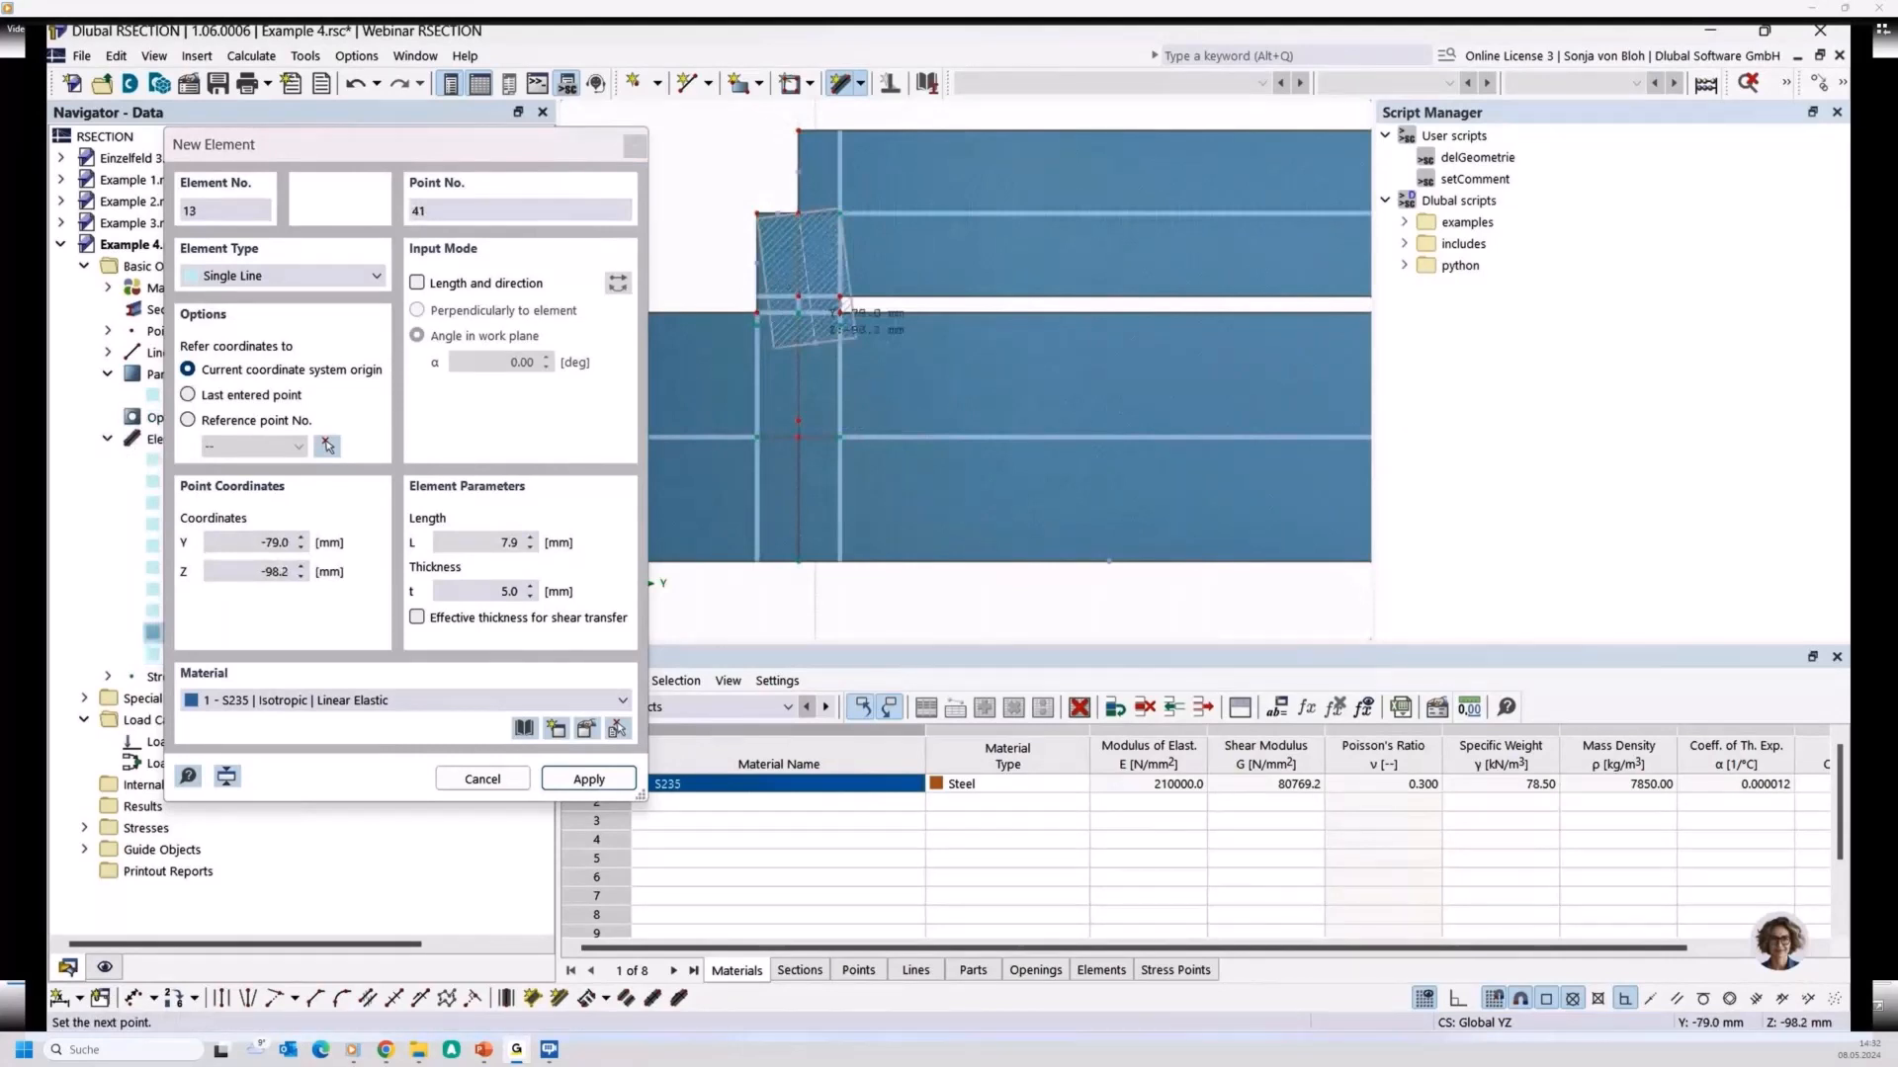
right_click(815, 343)
Add a matching 5 mm thick element between flange and flat bar centrelines at the bar's positive-Y end, ending element input
scroll(814, 343, down, 10)
scroll(1225, 407, up, 9)
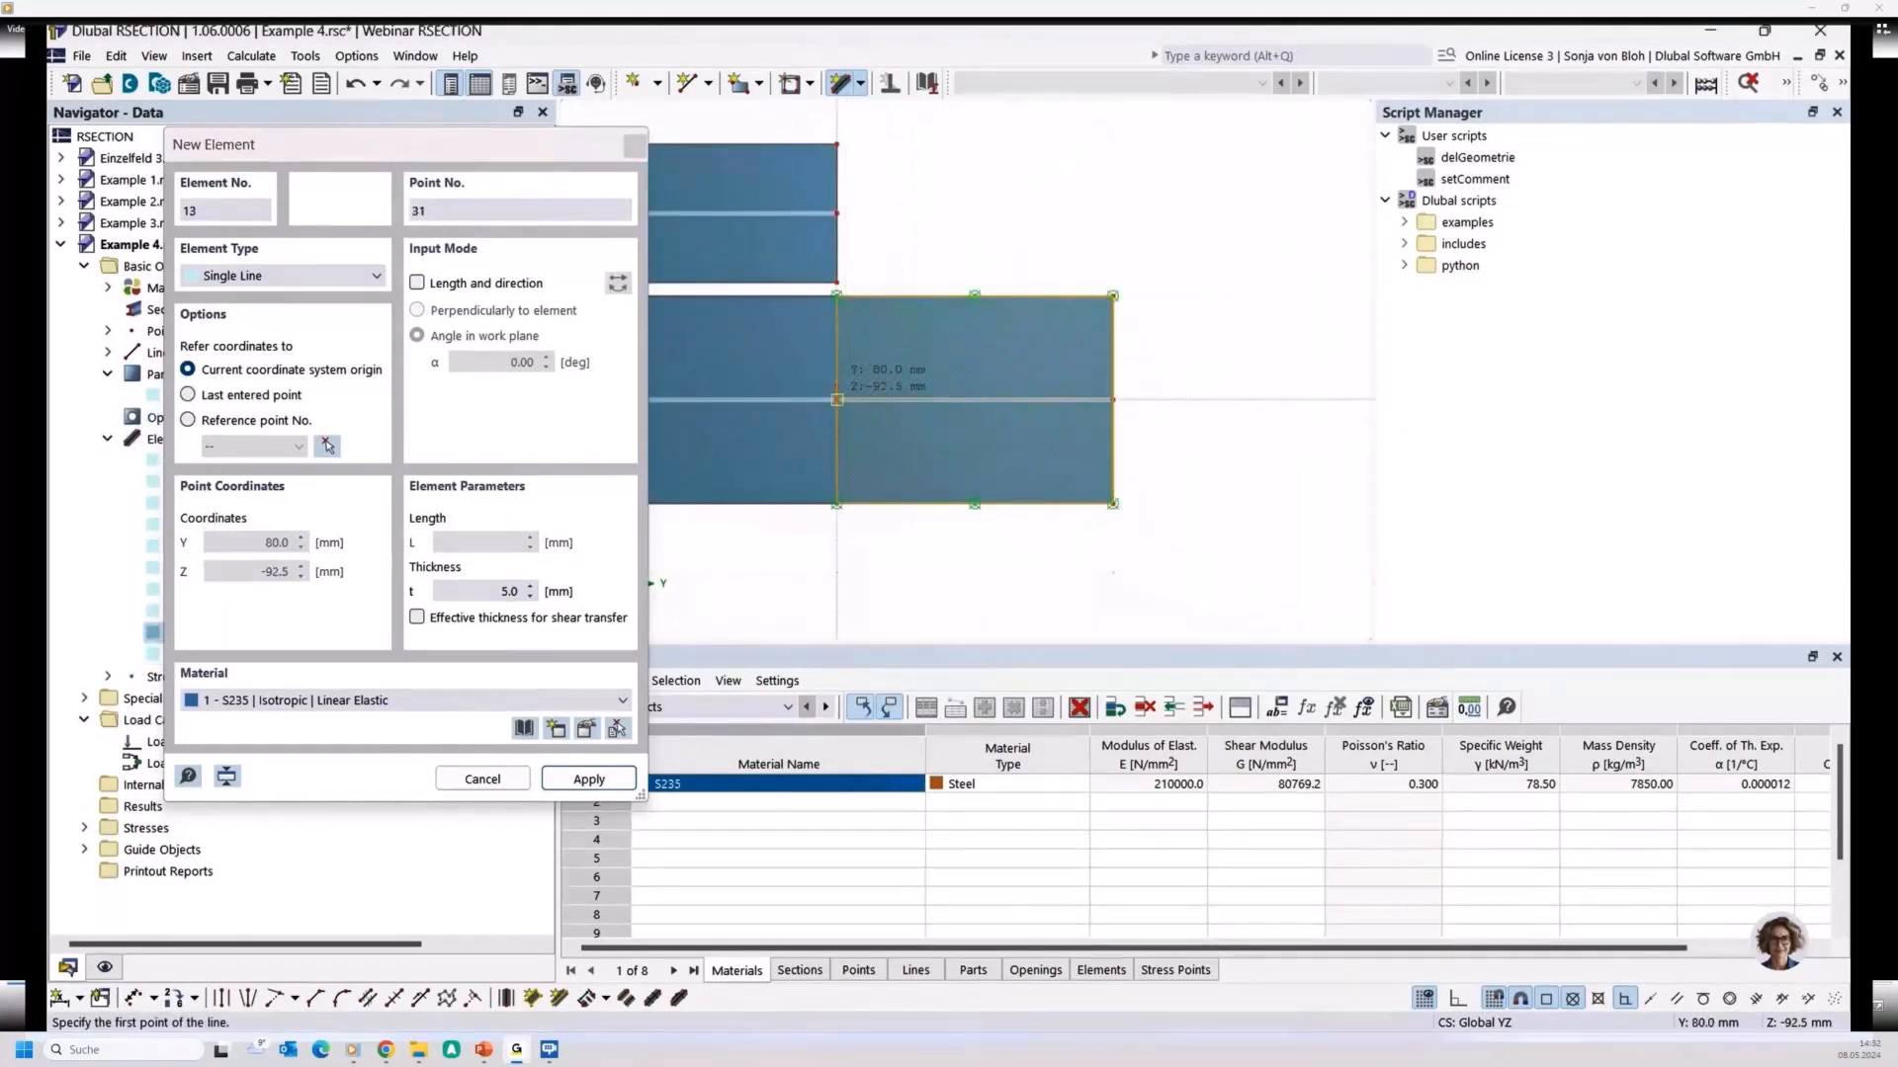
click(837, 399)
click(837, 214)
right_click(1099, 234)
right_click(1099, 234)
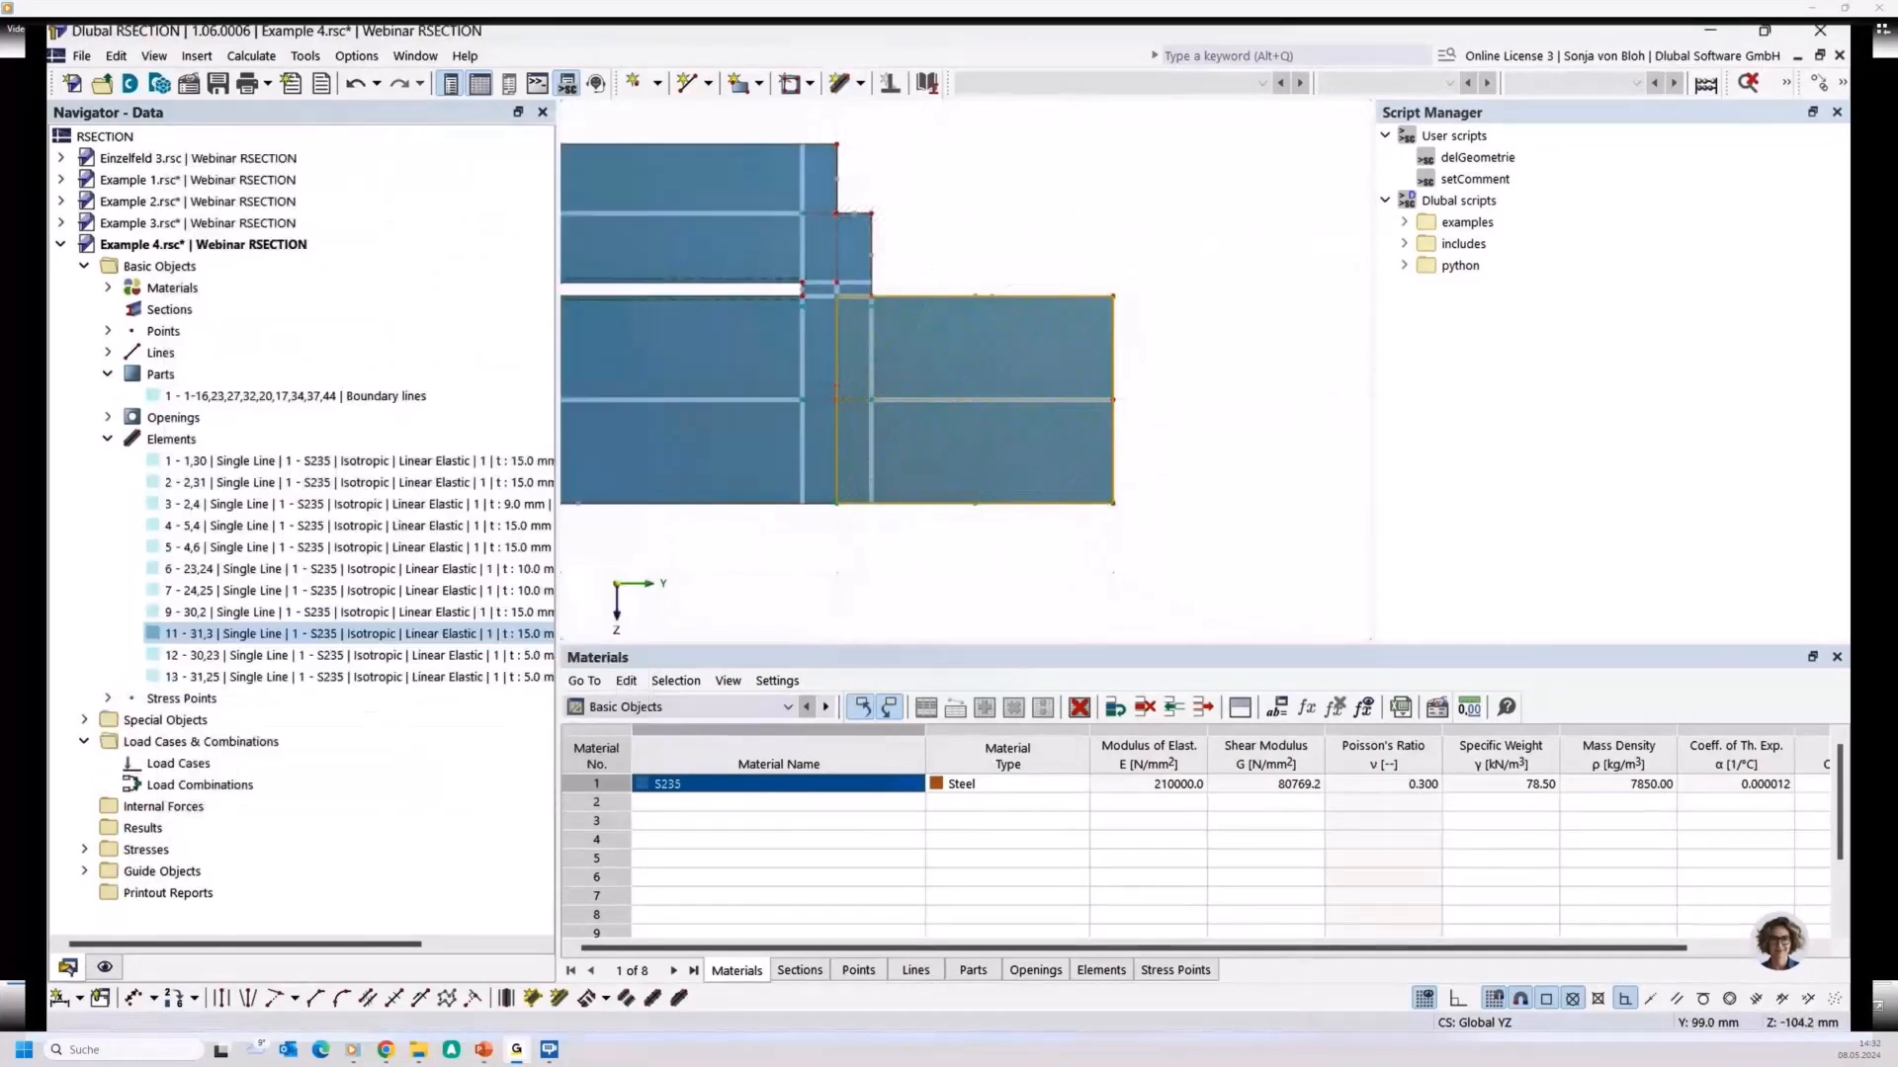
Examine the section with the 5 mm connecting elements, including the subpanels of the flange and the flat bar
scroll(1096, 249, down, 7)
middle_drag(1065, 398, 1219, 424)
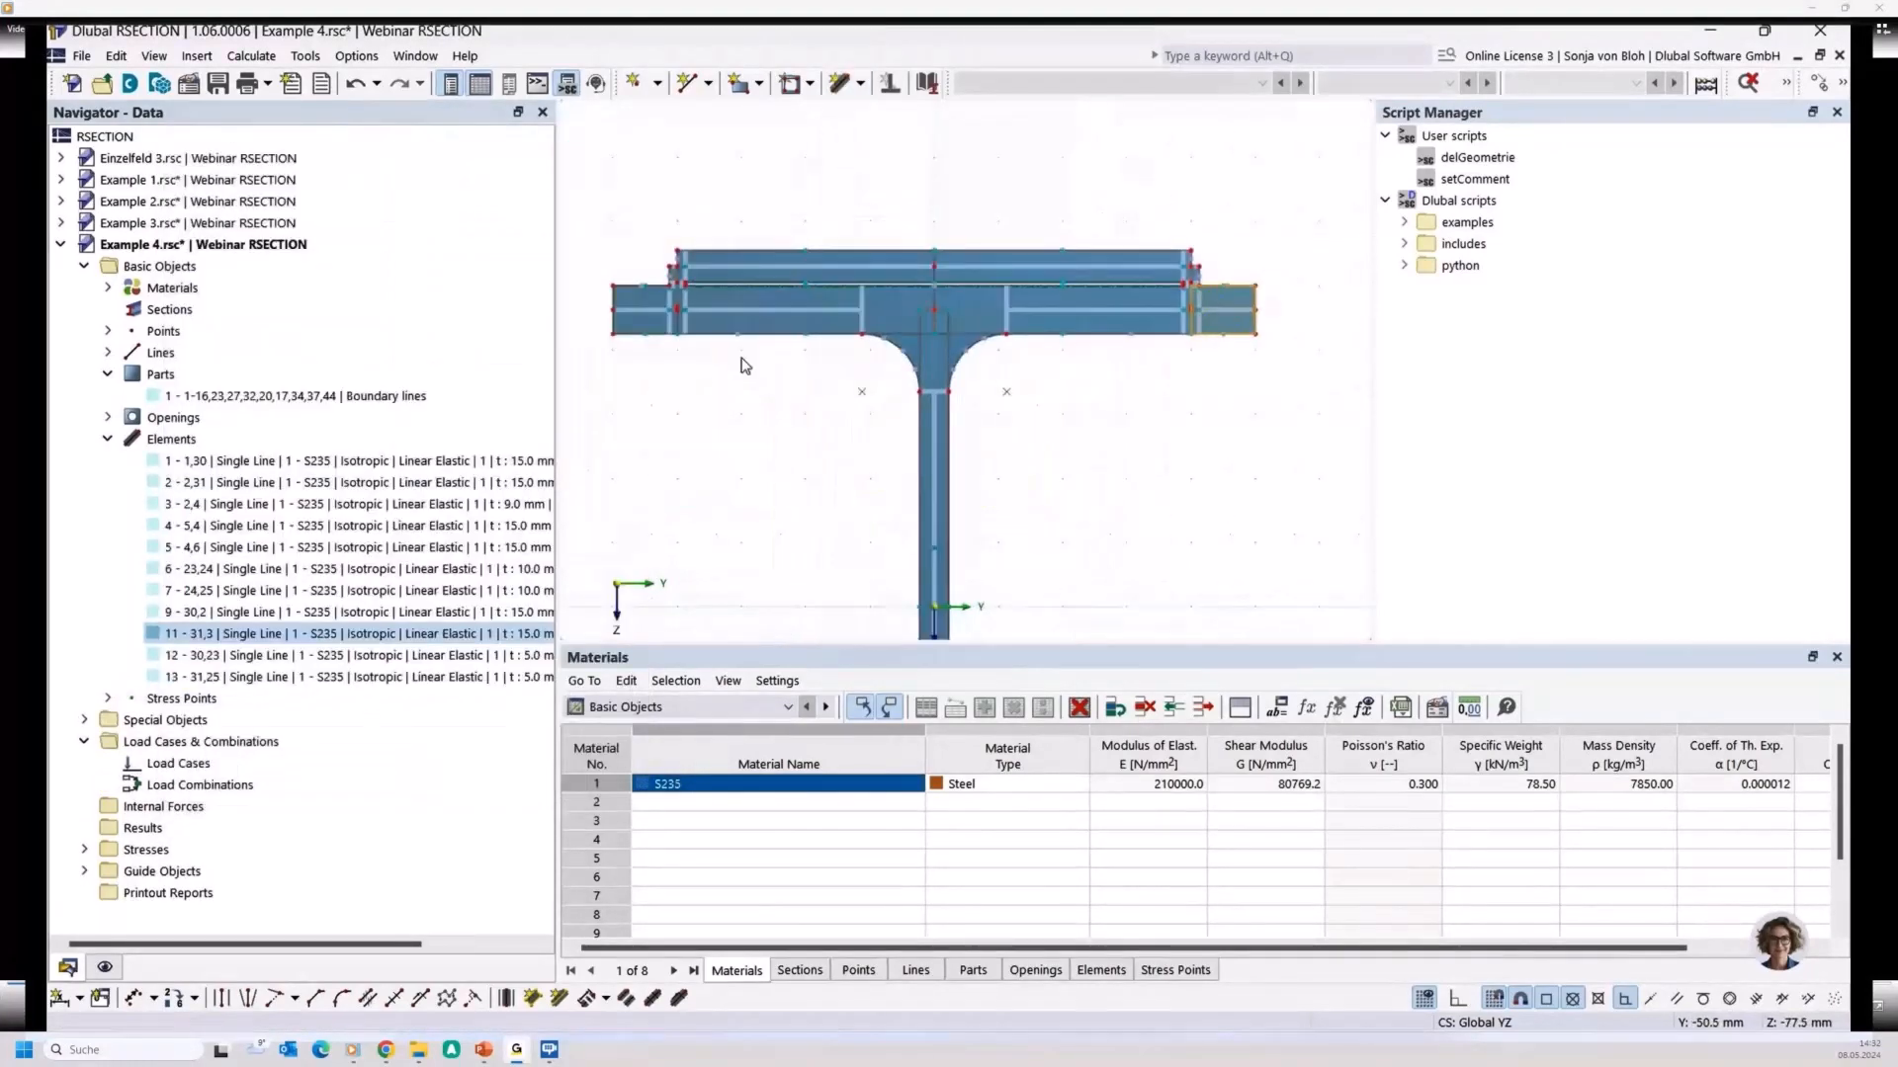
scroll(743, 360, up, 2)
scroll(777, 397, down, 2)
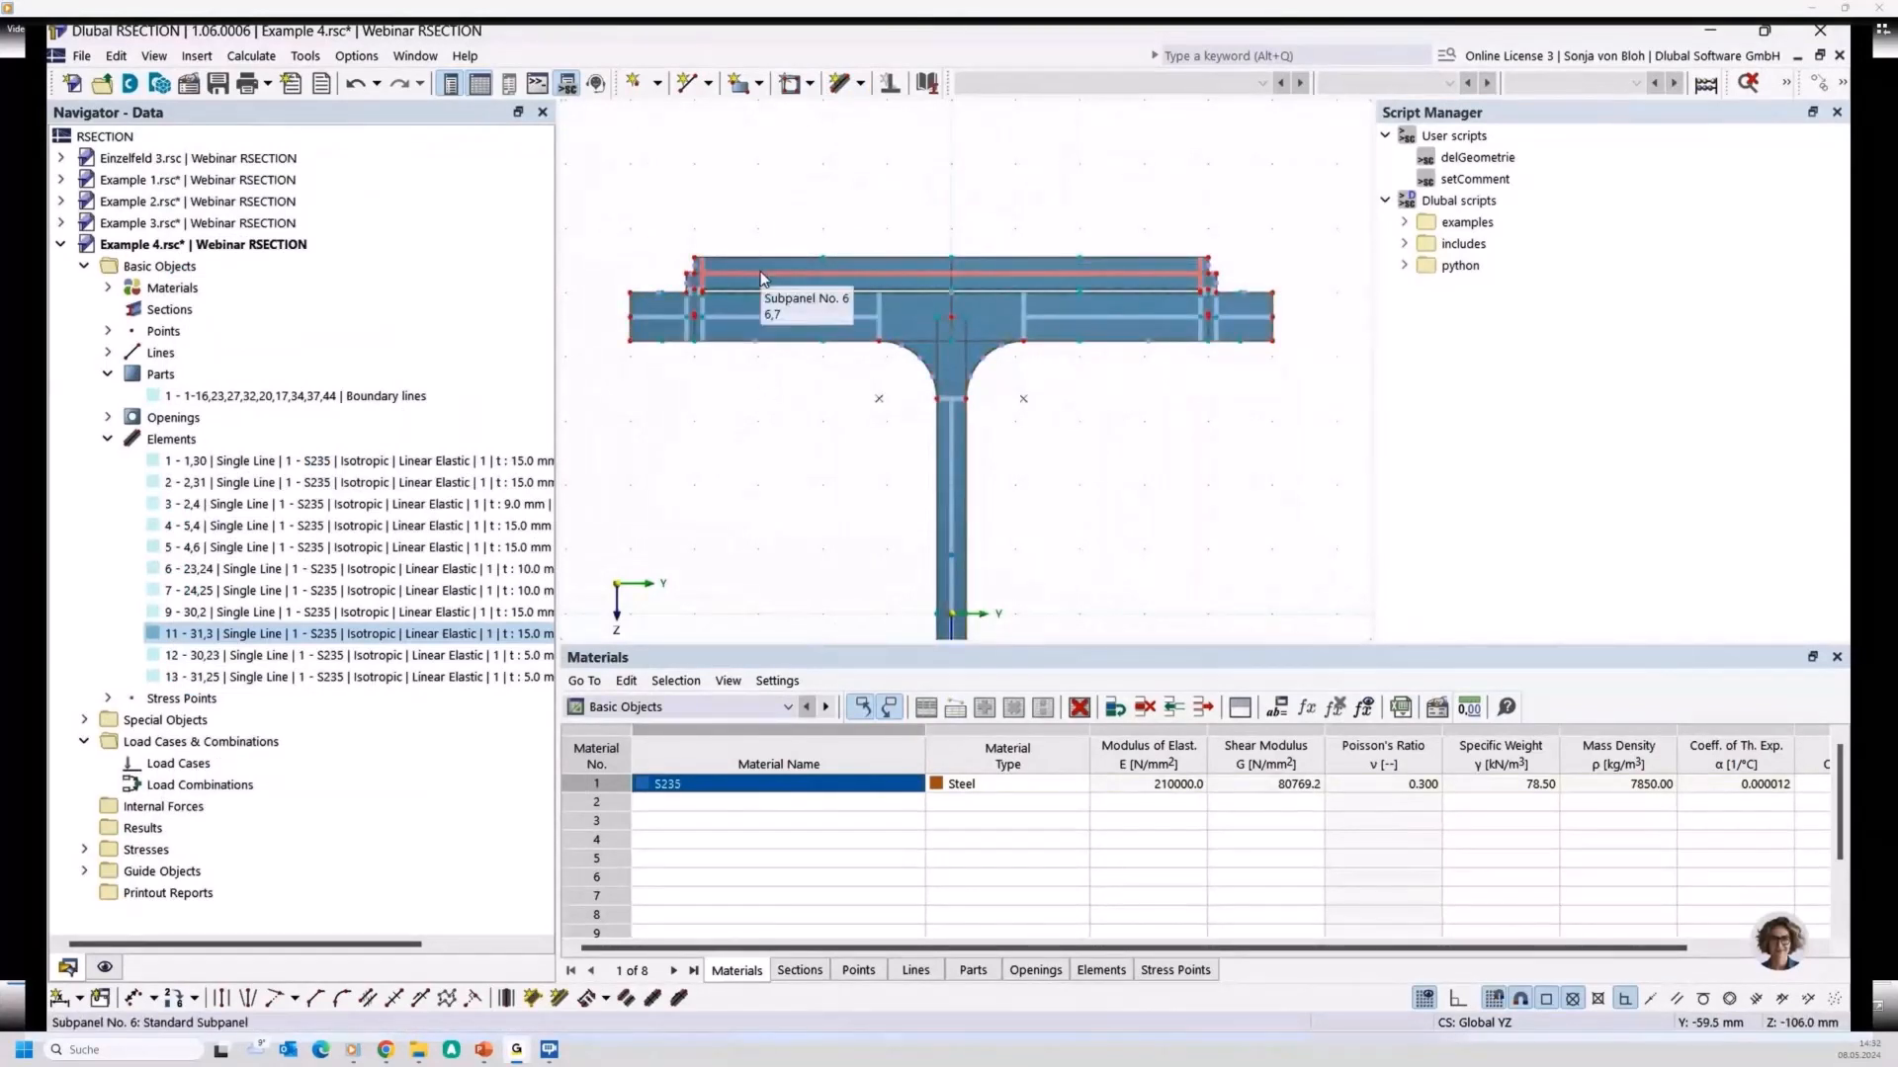
scroll(707, 342, up, 2)
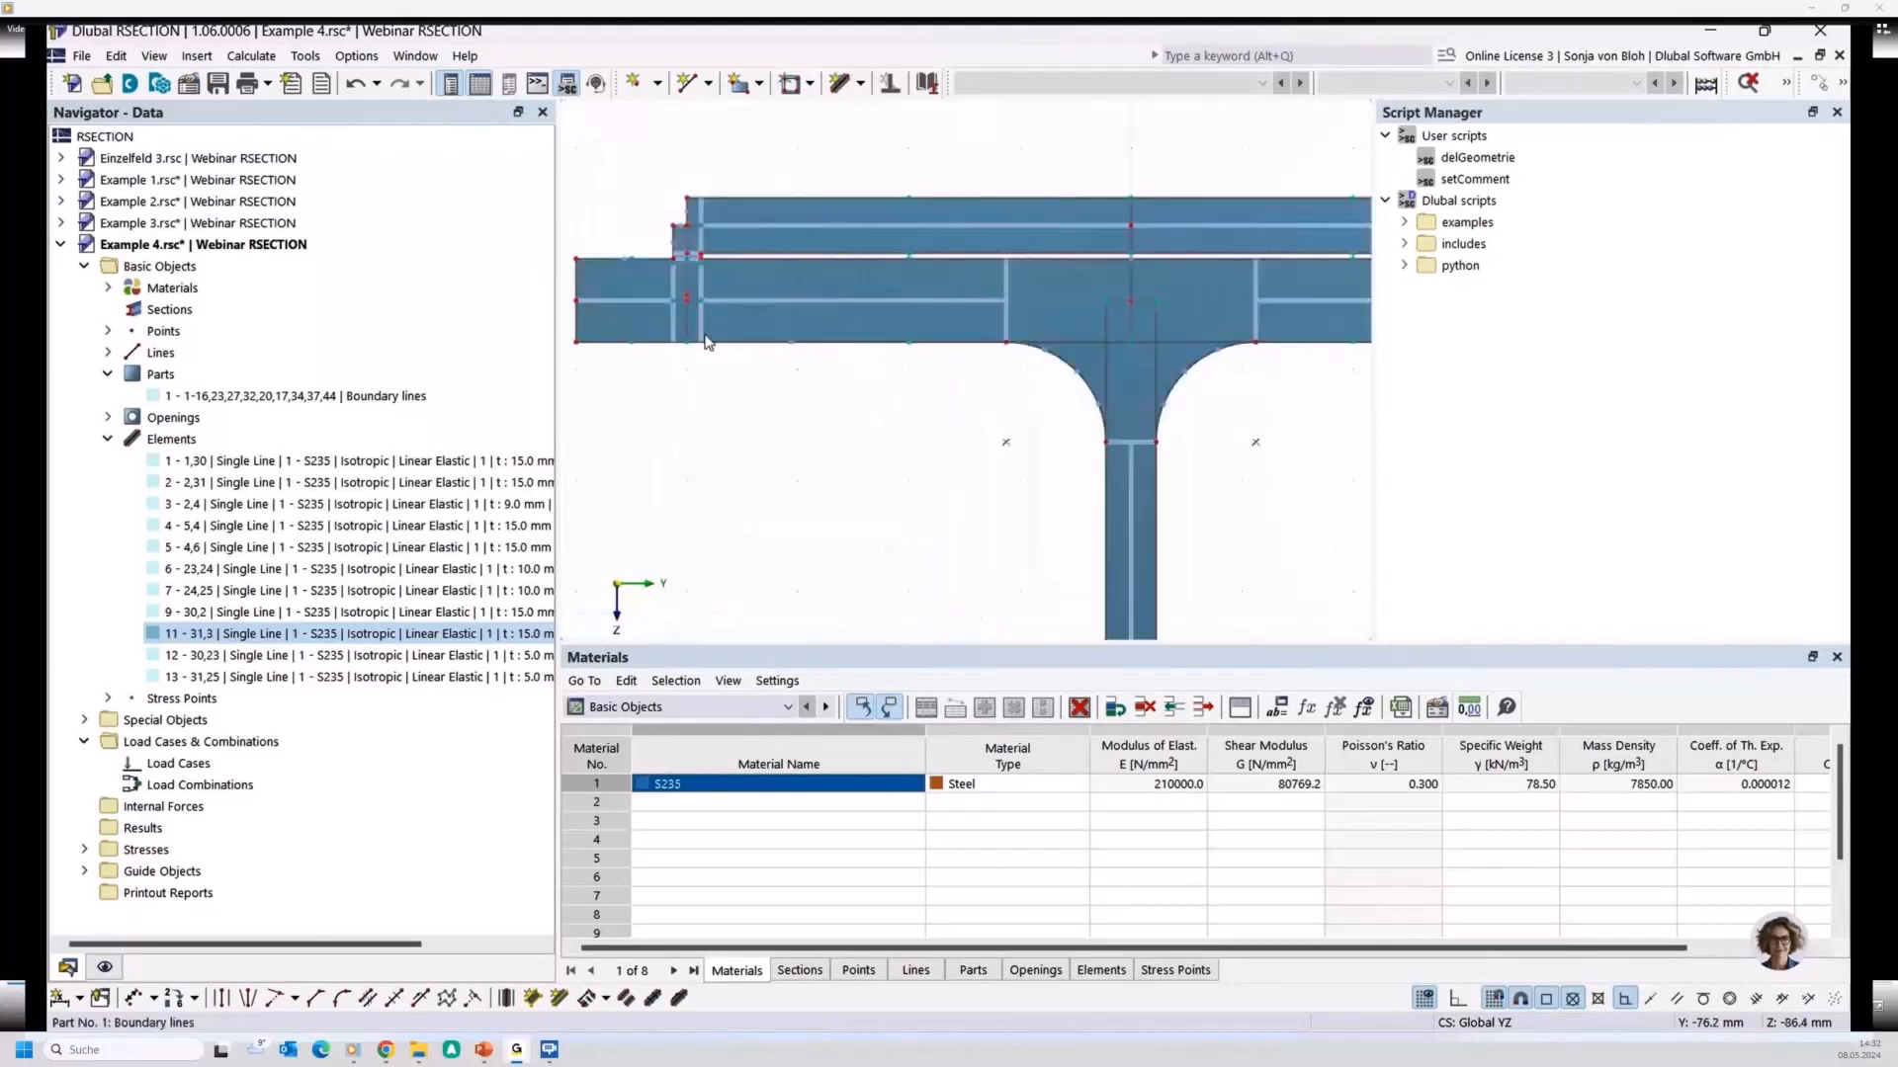
scroll(663, 322, up, 1)
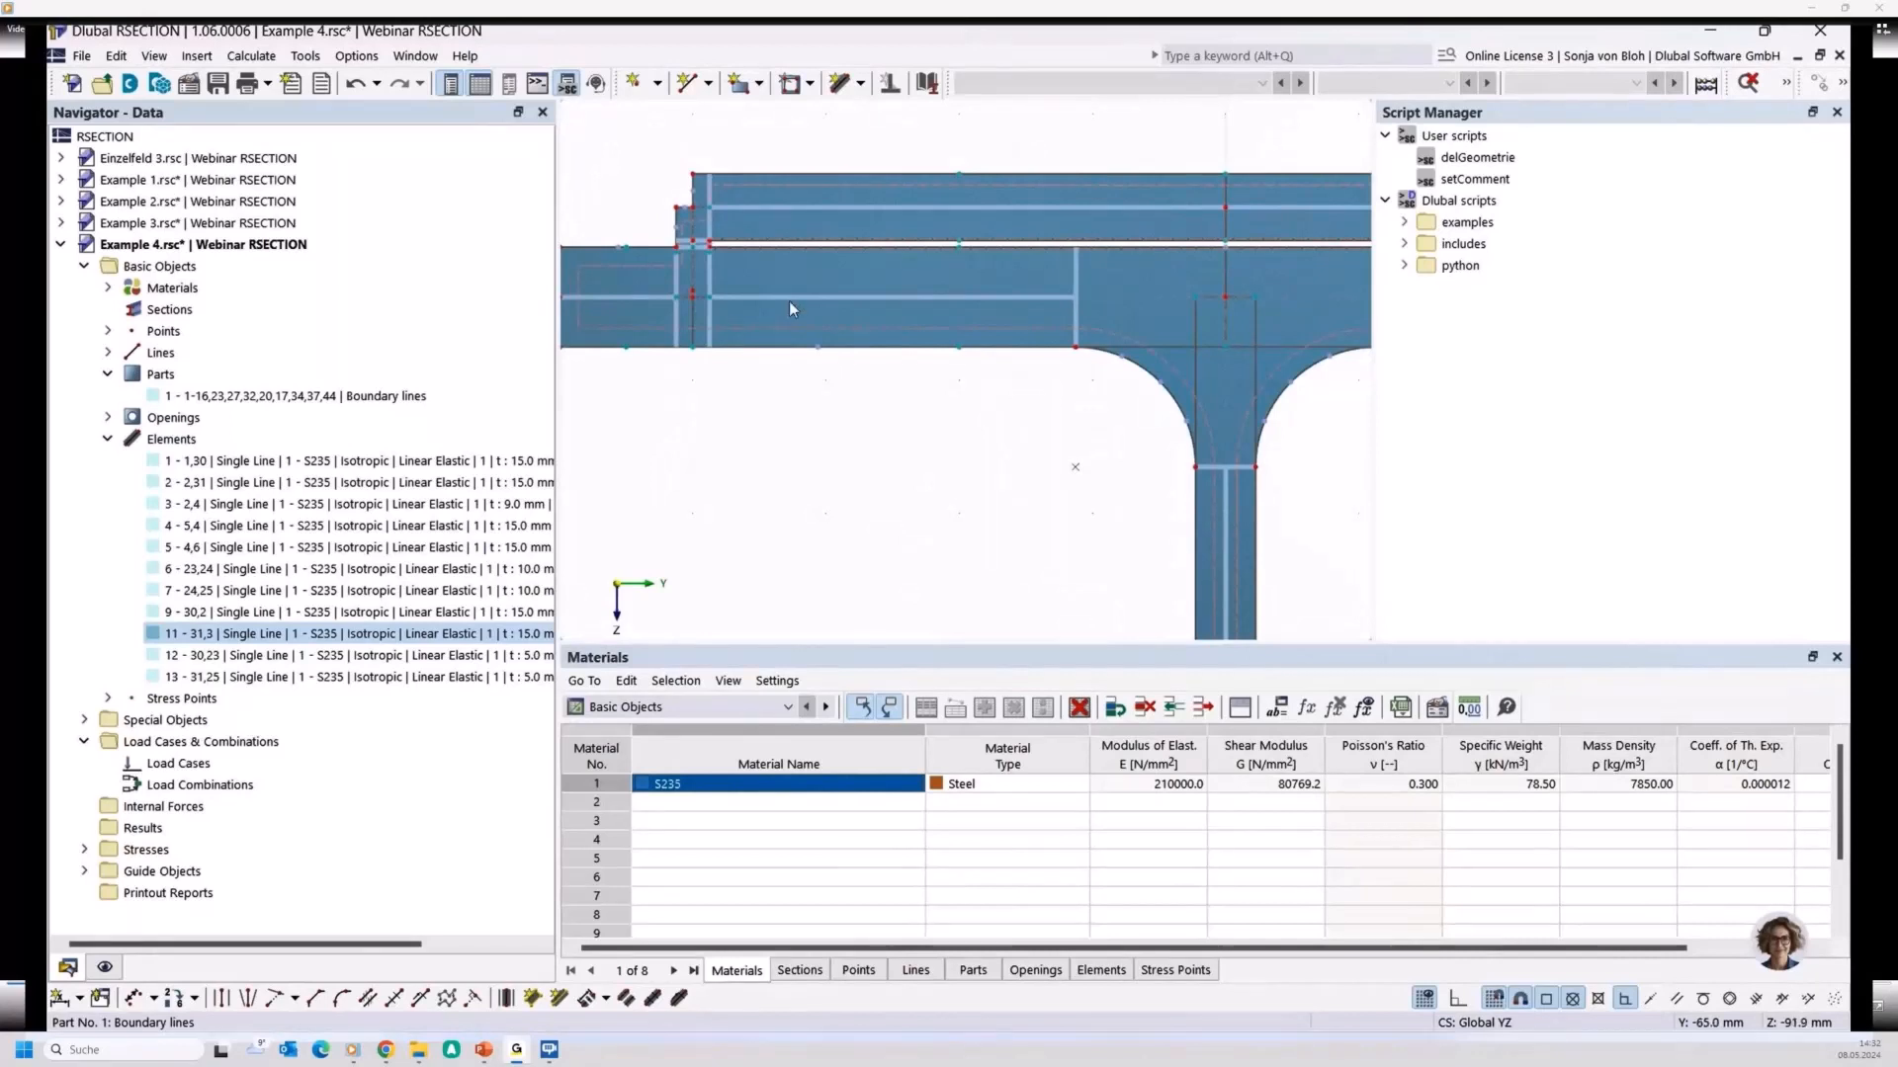
scroll(686, 305, up, 1)
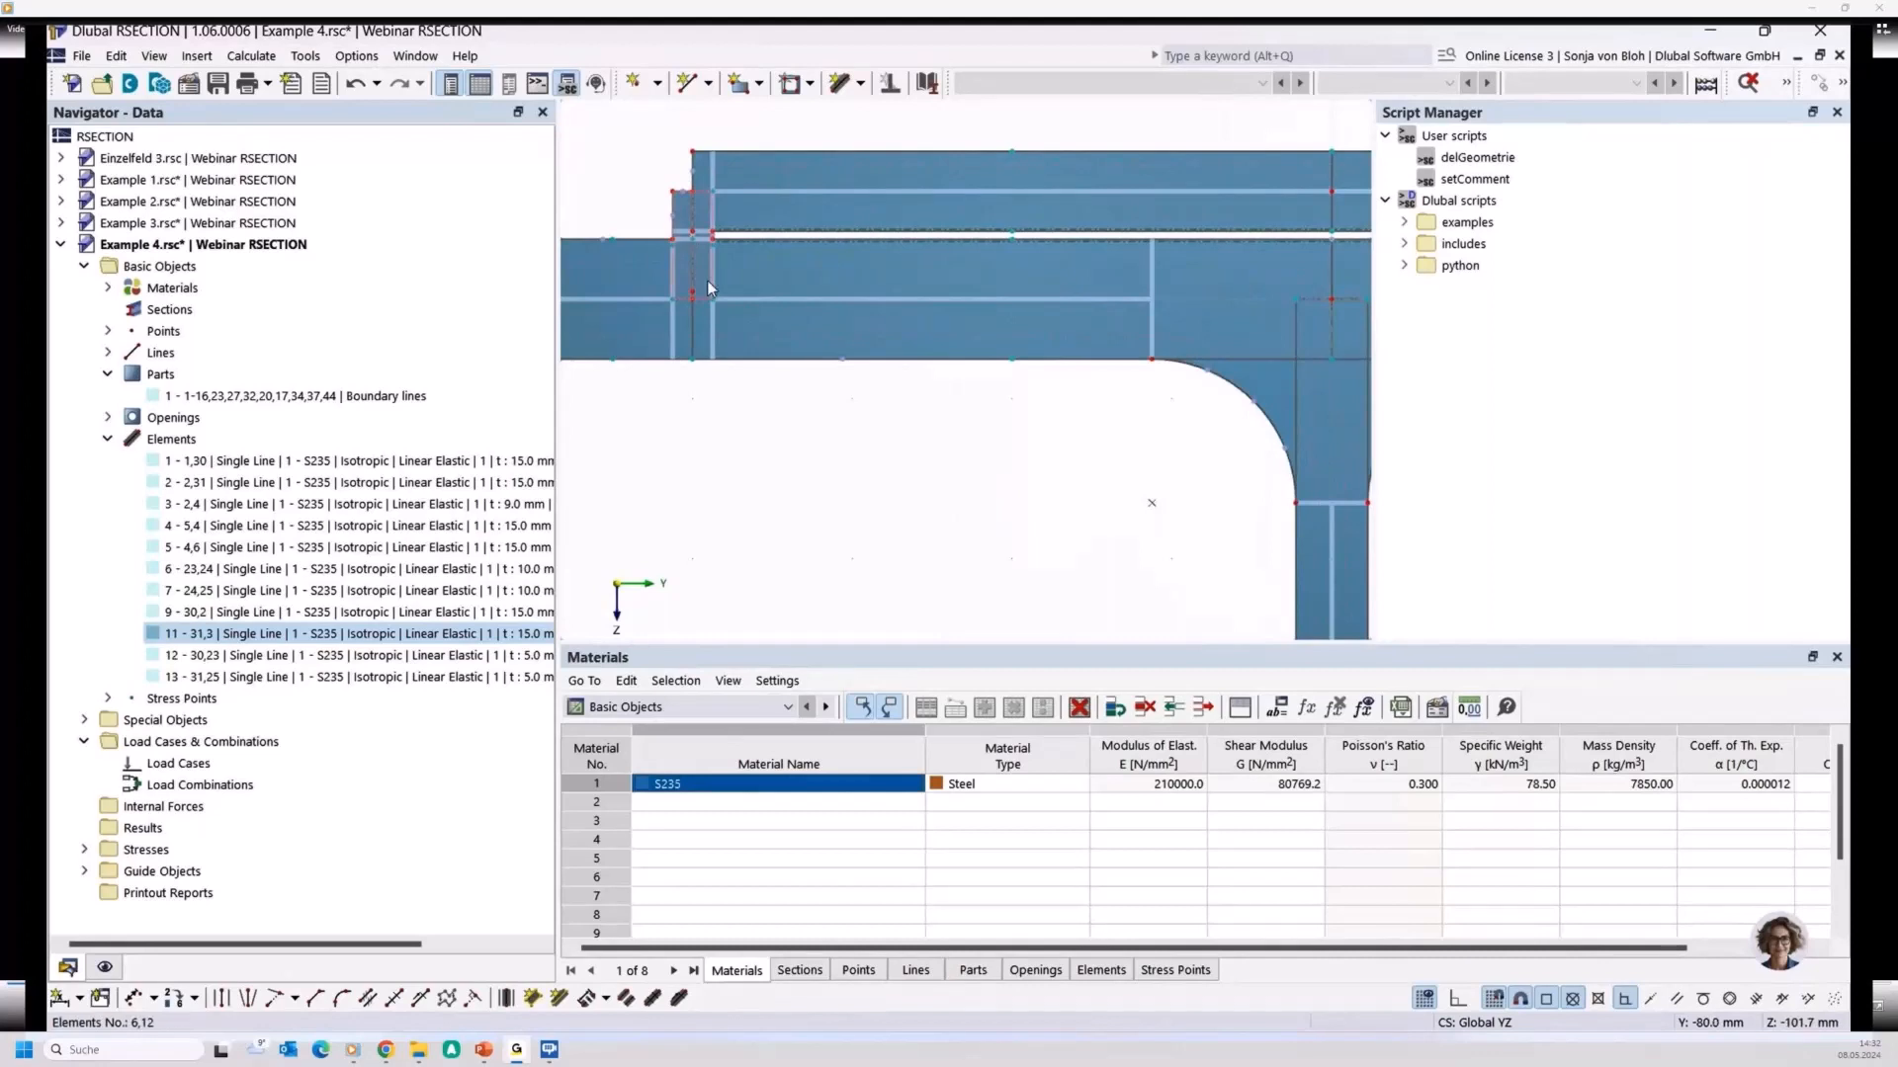
scroll(739, 496, down, 3)
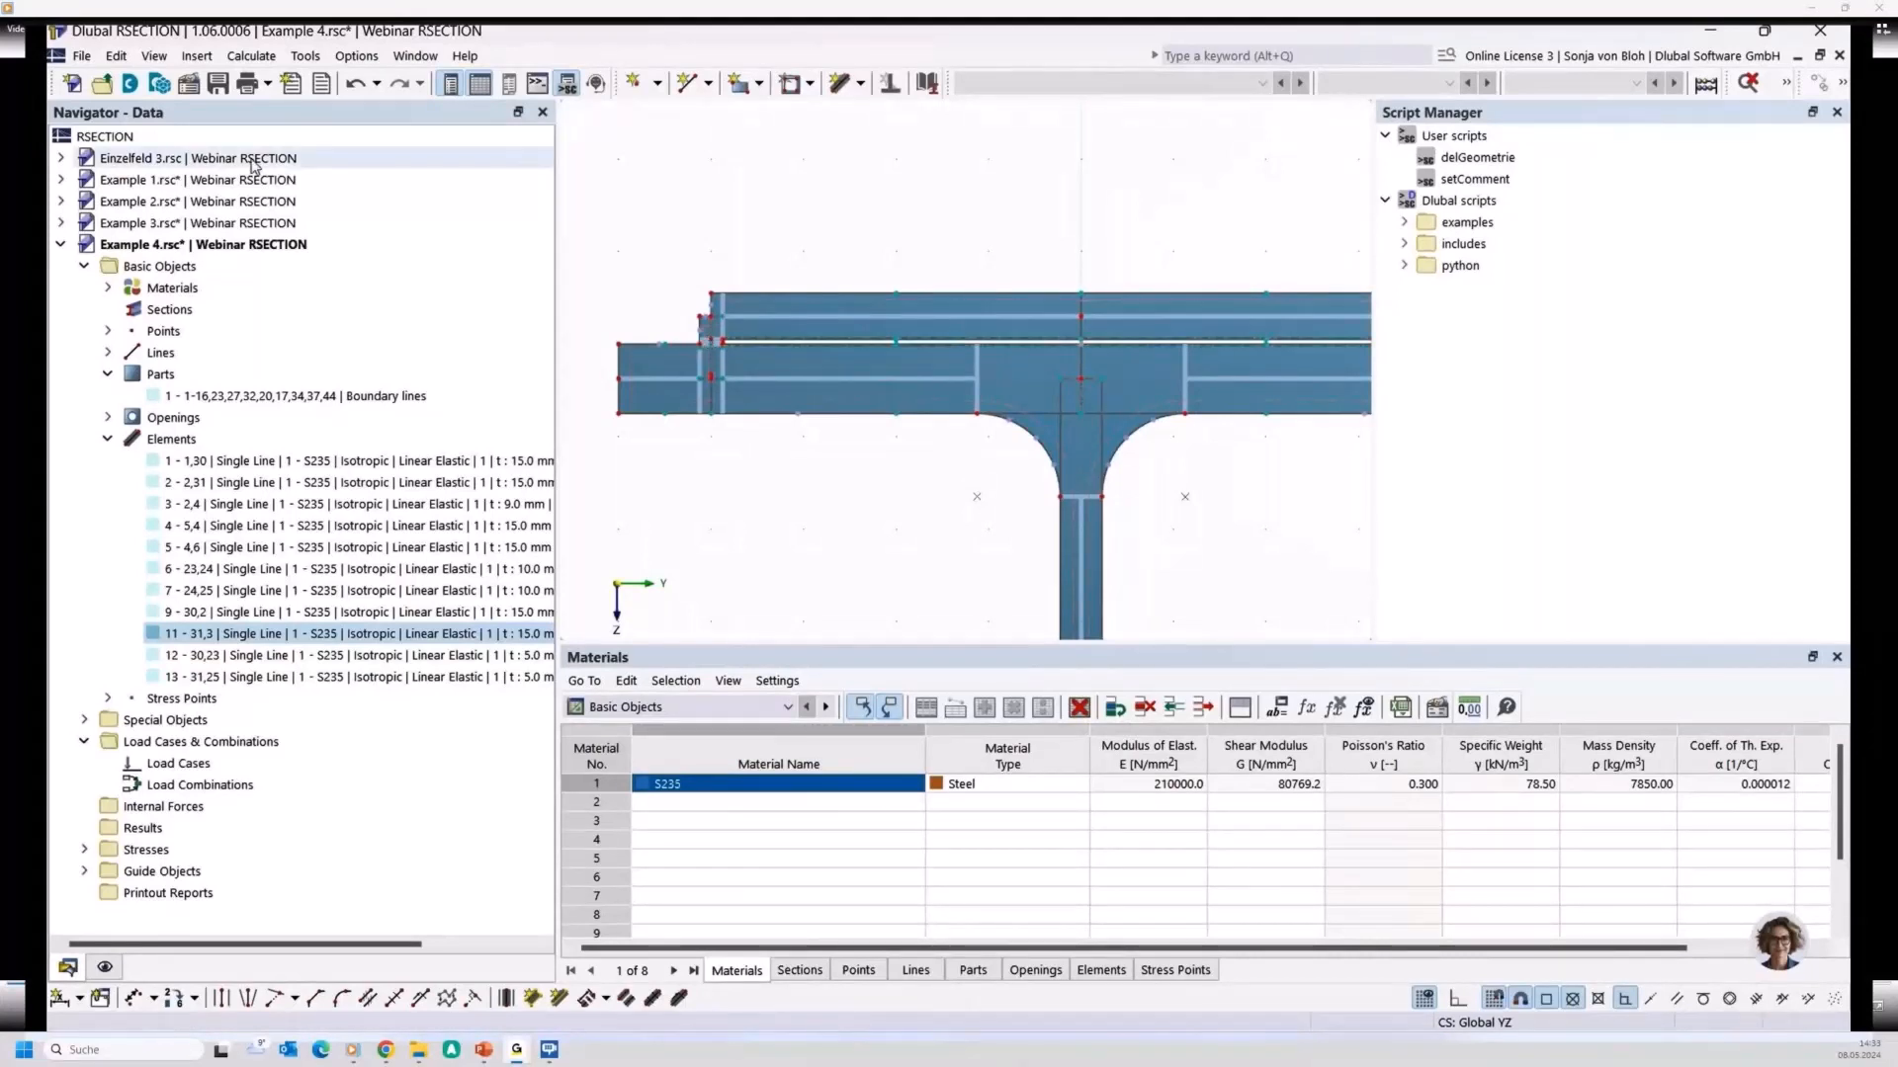
Switch to the Einzelfeld 3 model and inspect the upper flange, including the two overlapping 20 mm elements above the web
double_click(193, 168)
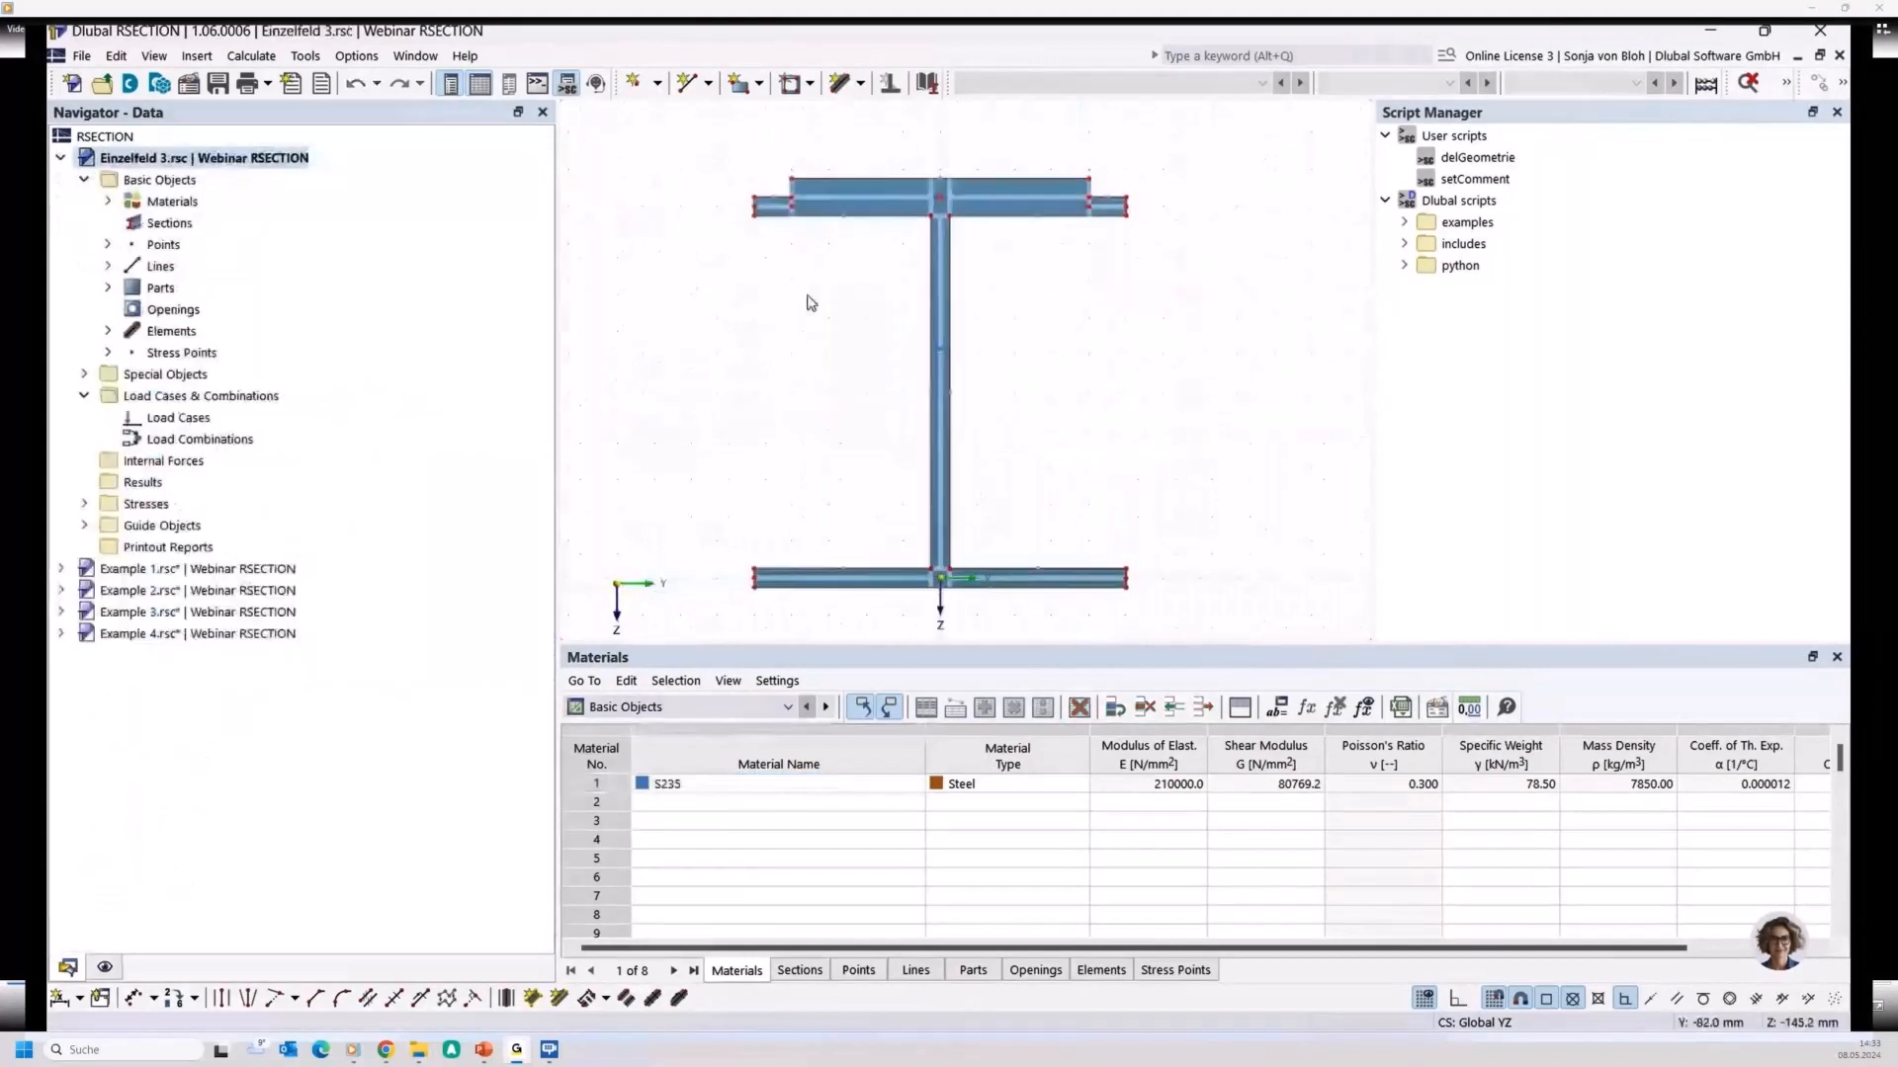
scroll(845, 230, up, 2)
scroll(819, 267, up, 1)
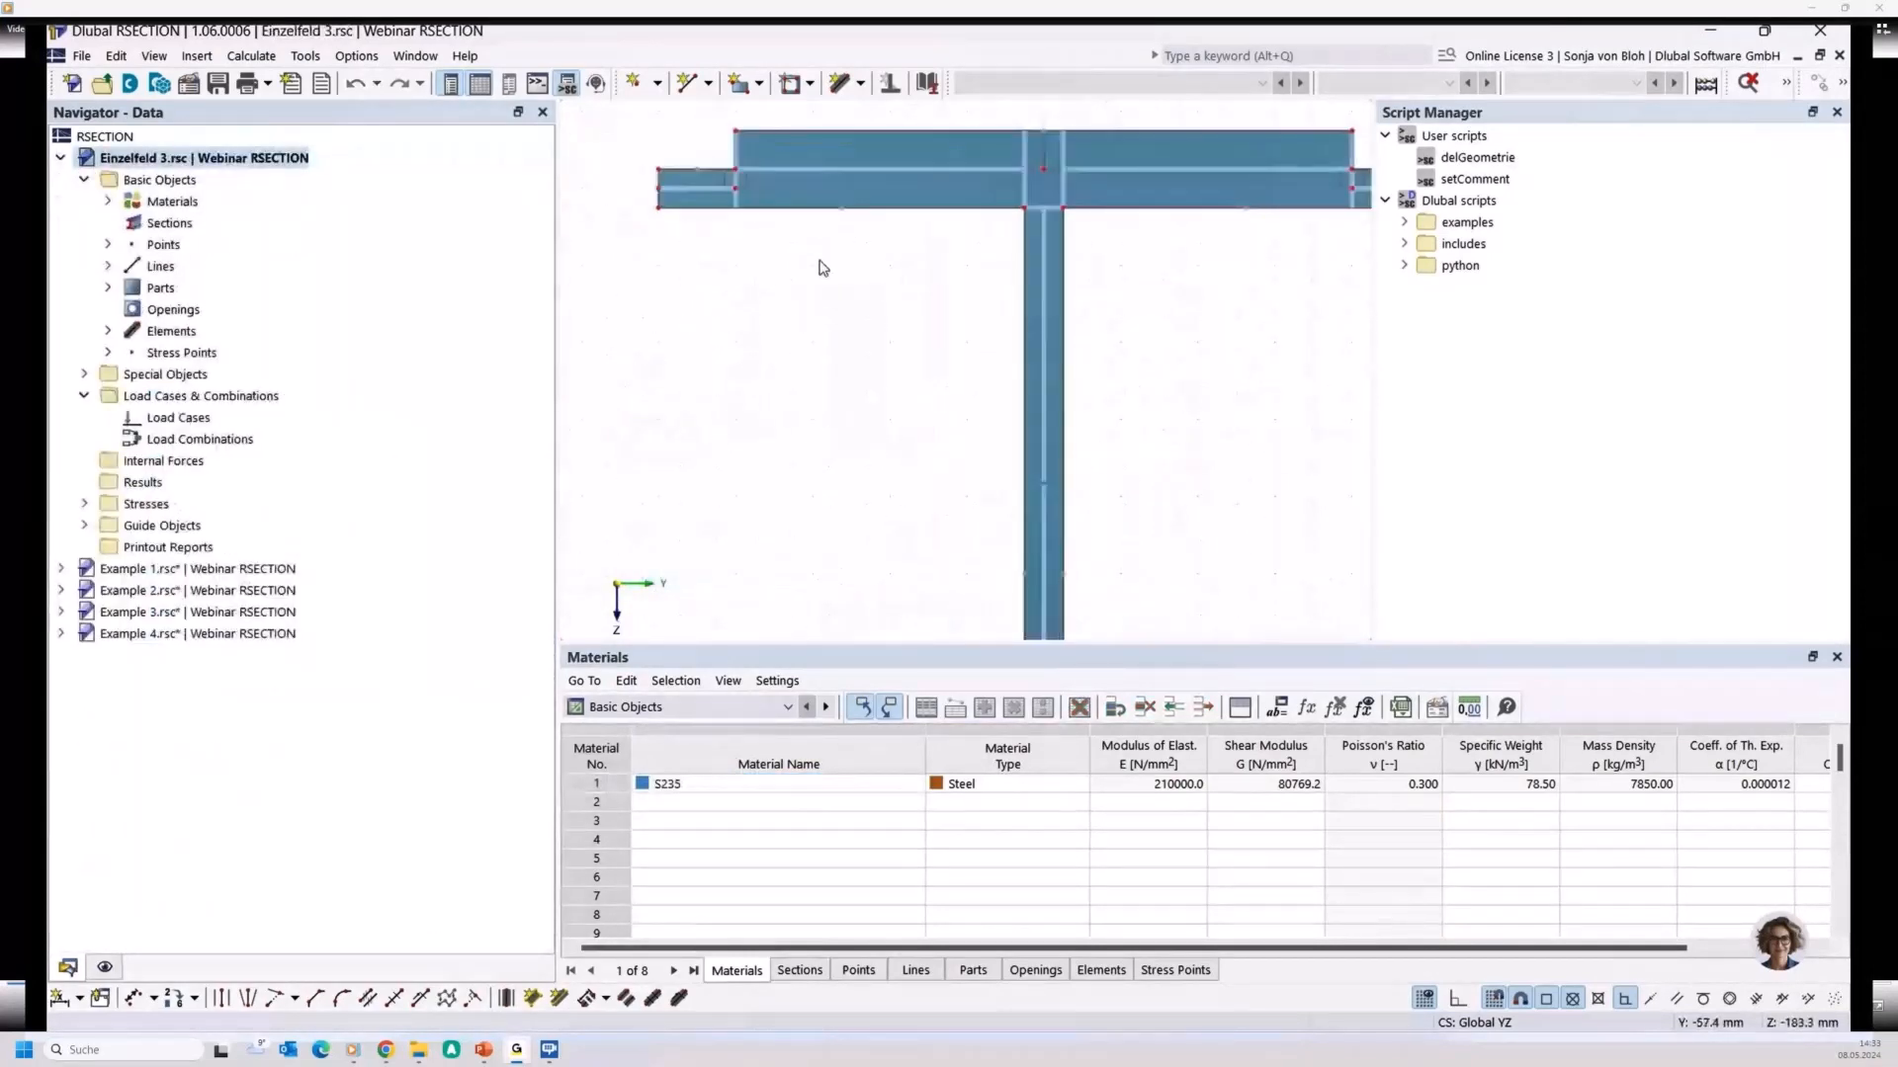
scroll(1085, 294, up, 1)
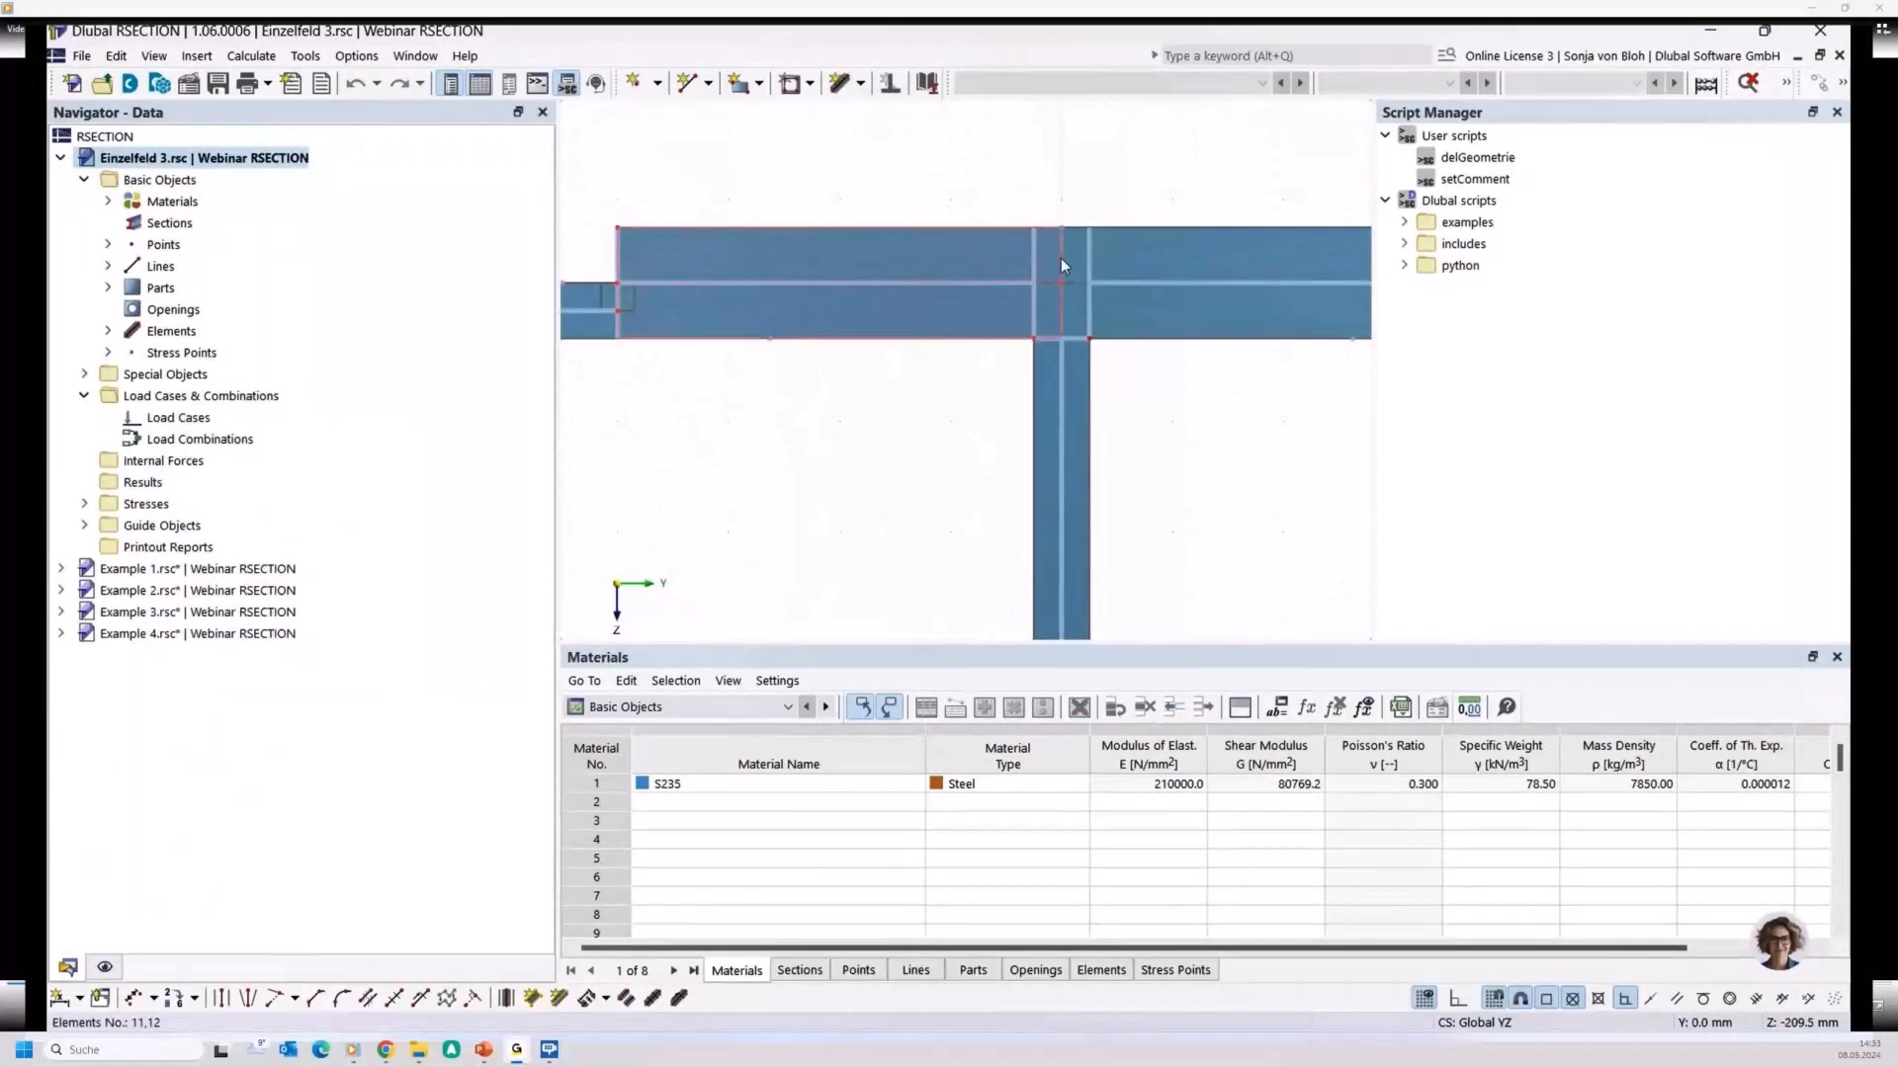
click(1059, 258)
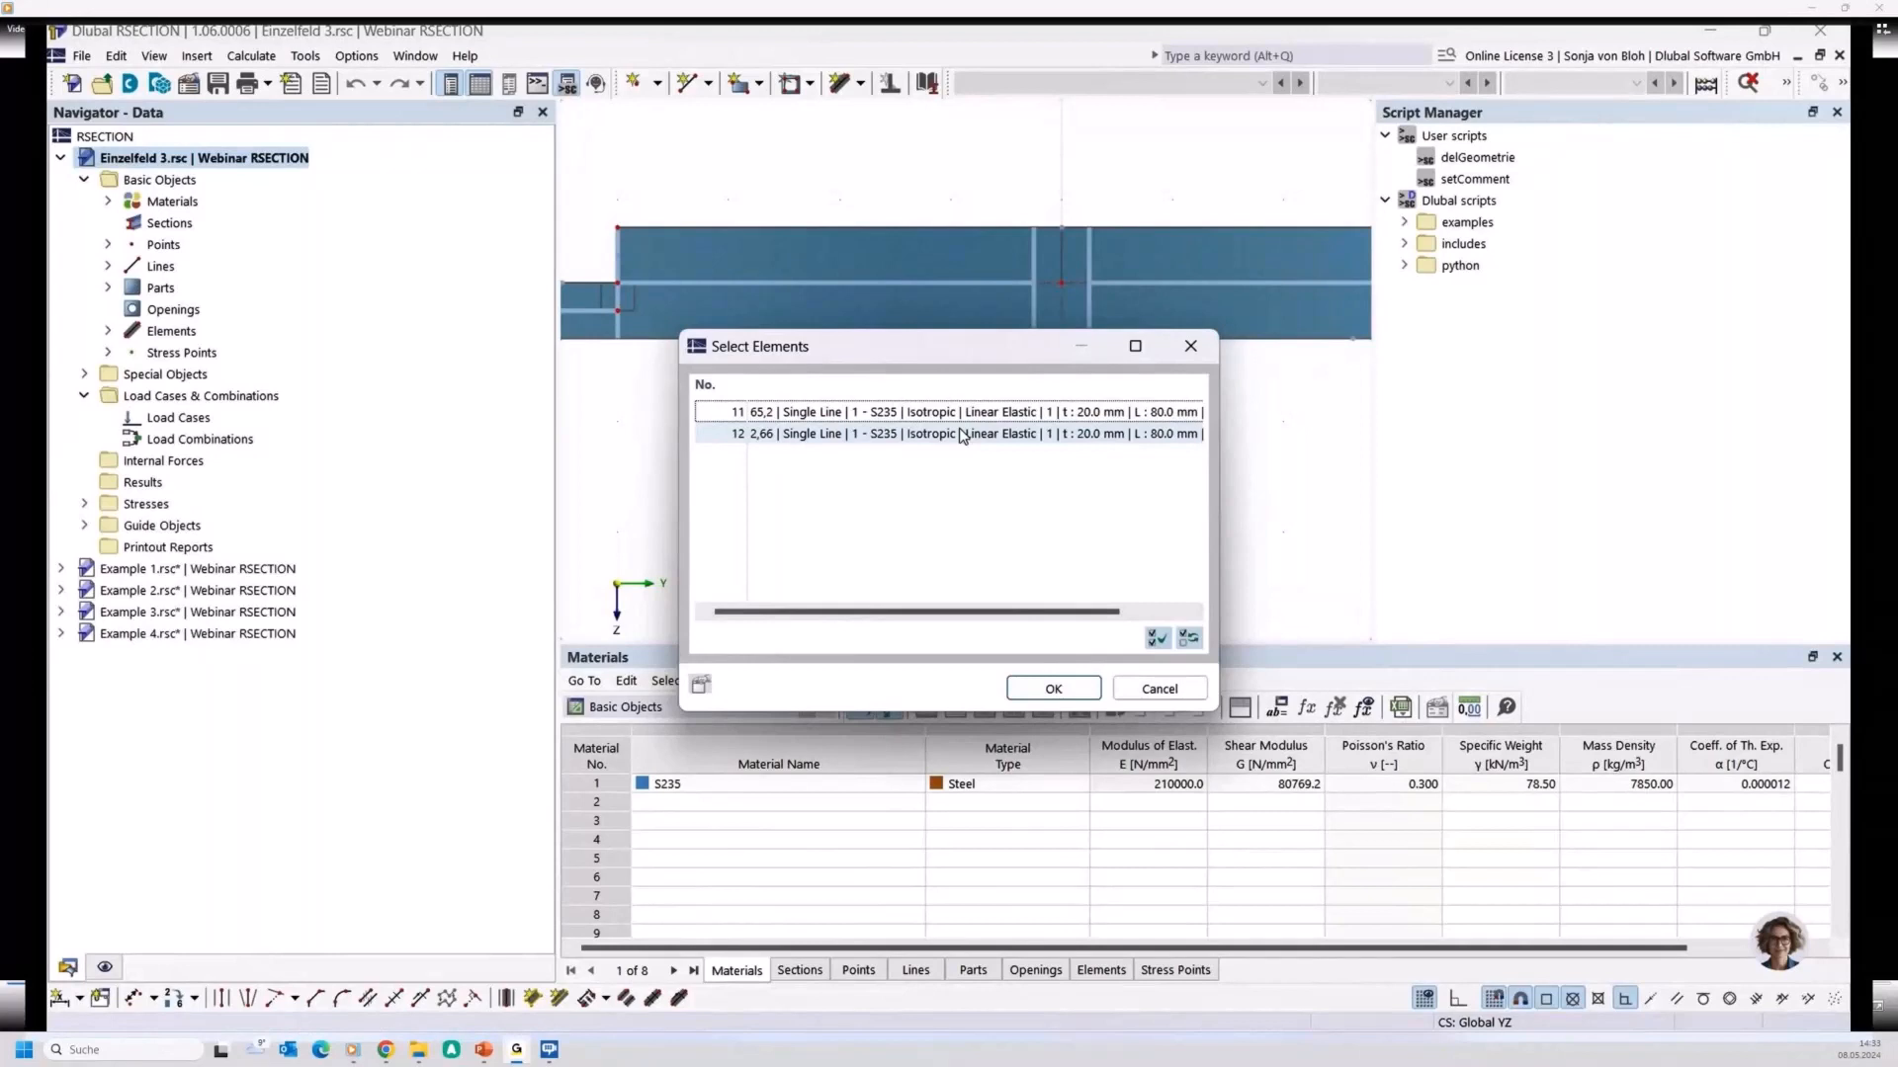
key(Escape)
scroll(940, 405, down, 4)
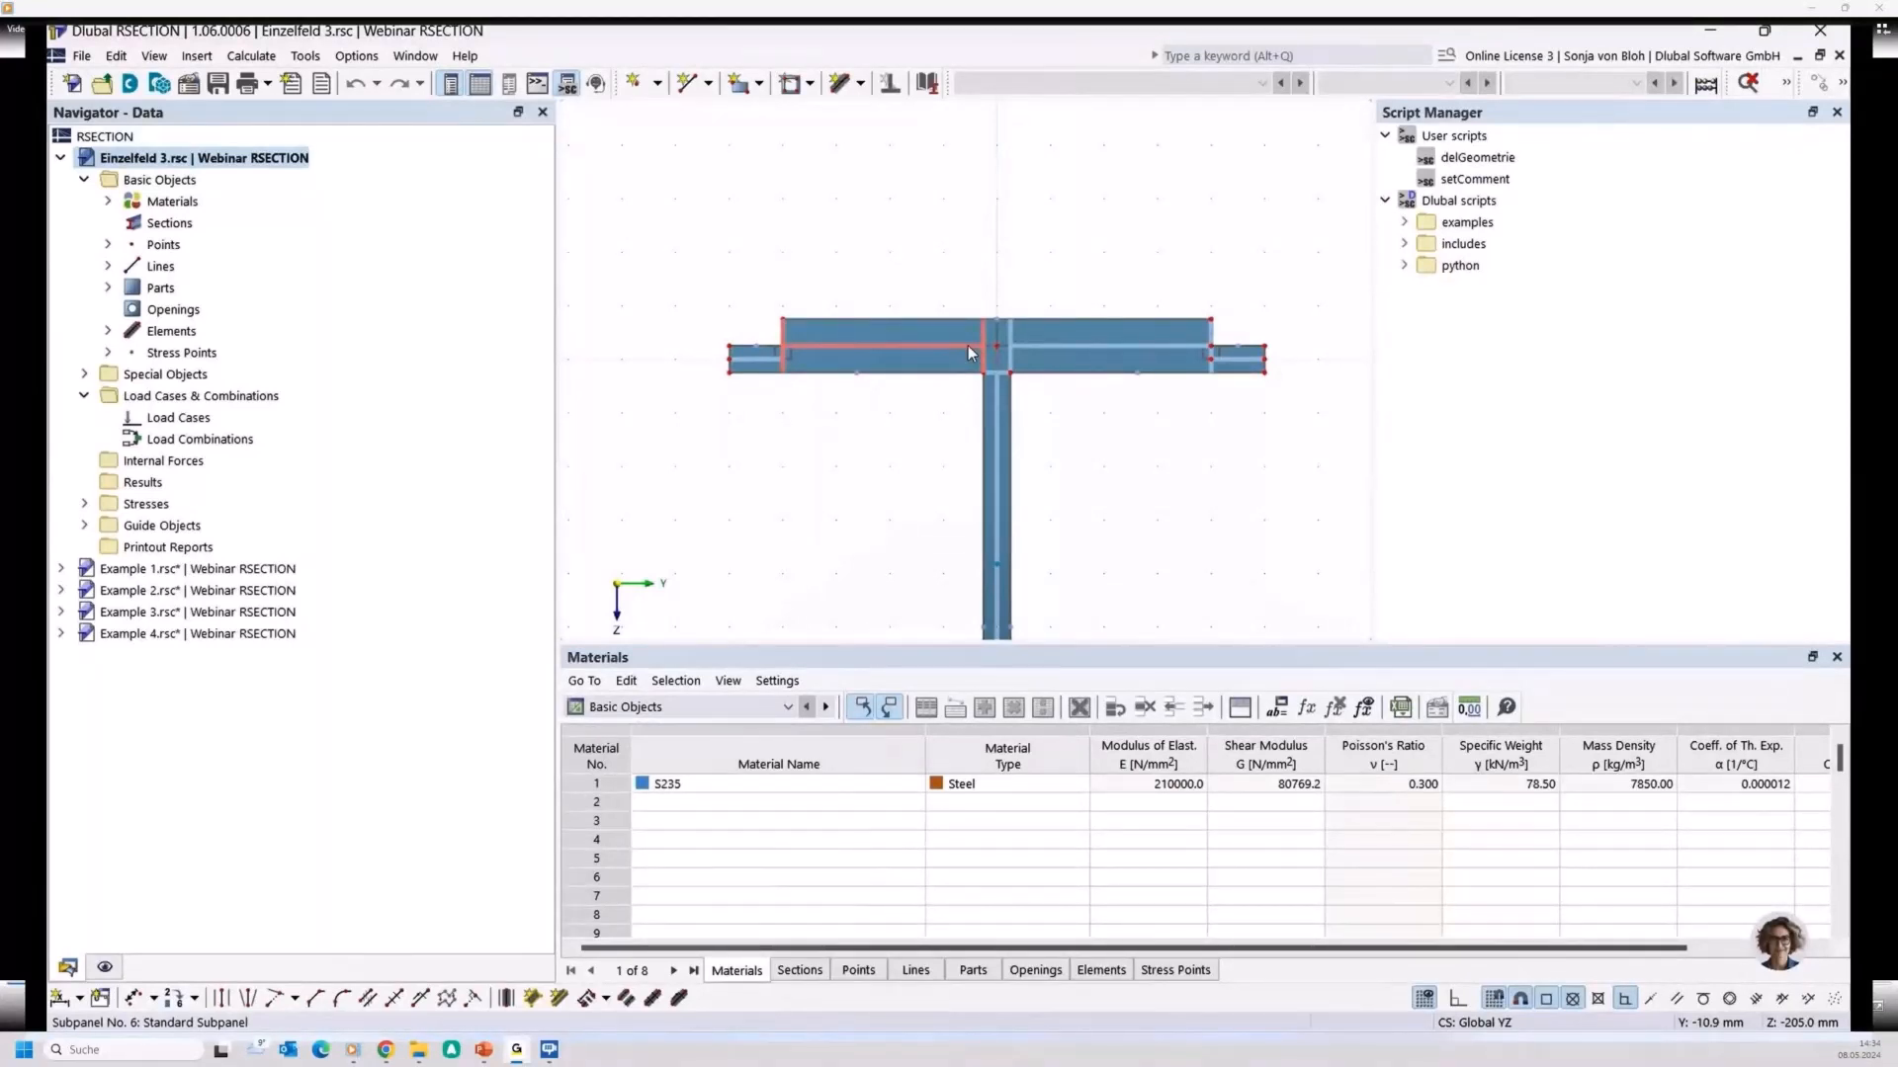
Create a new model named Example 5 in the Webinar RSECTION series with the Thin-Walled Analysis method
click(73, 84)
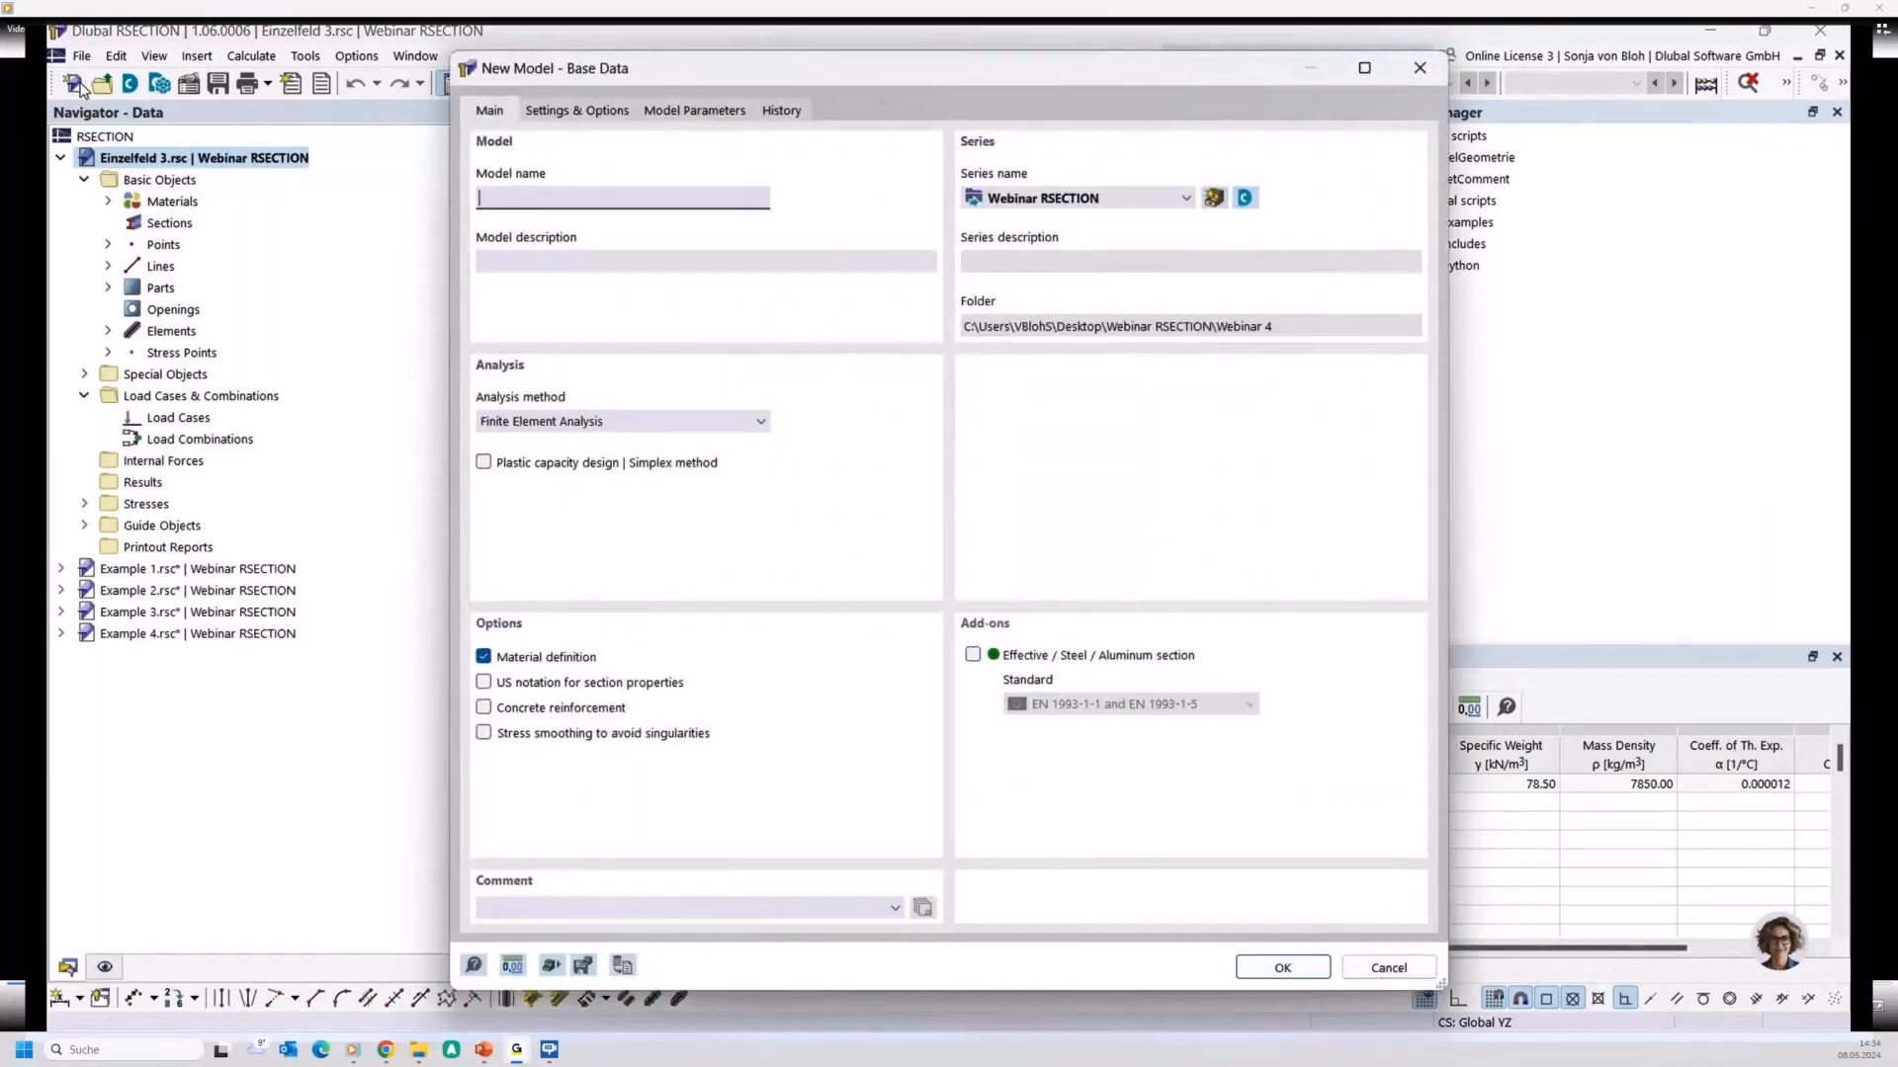
text(Example 5)
click(620, 421)
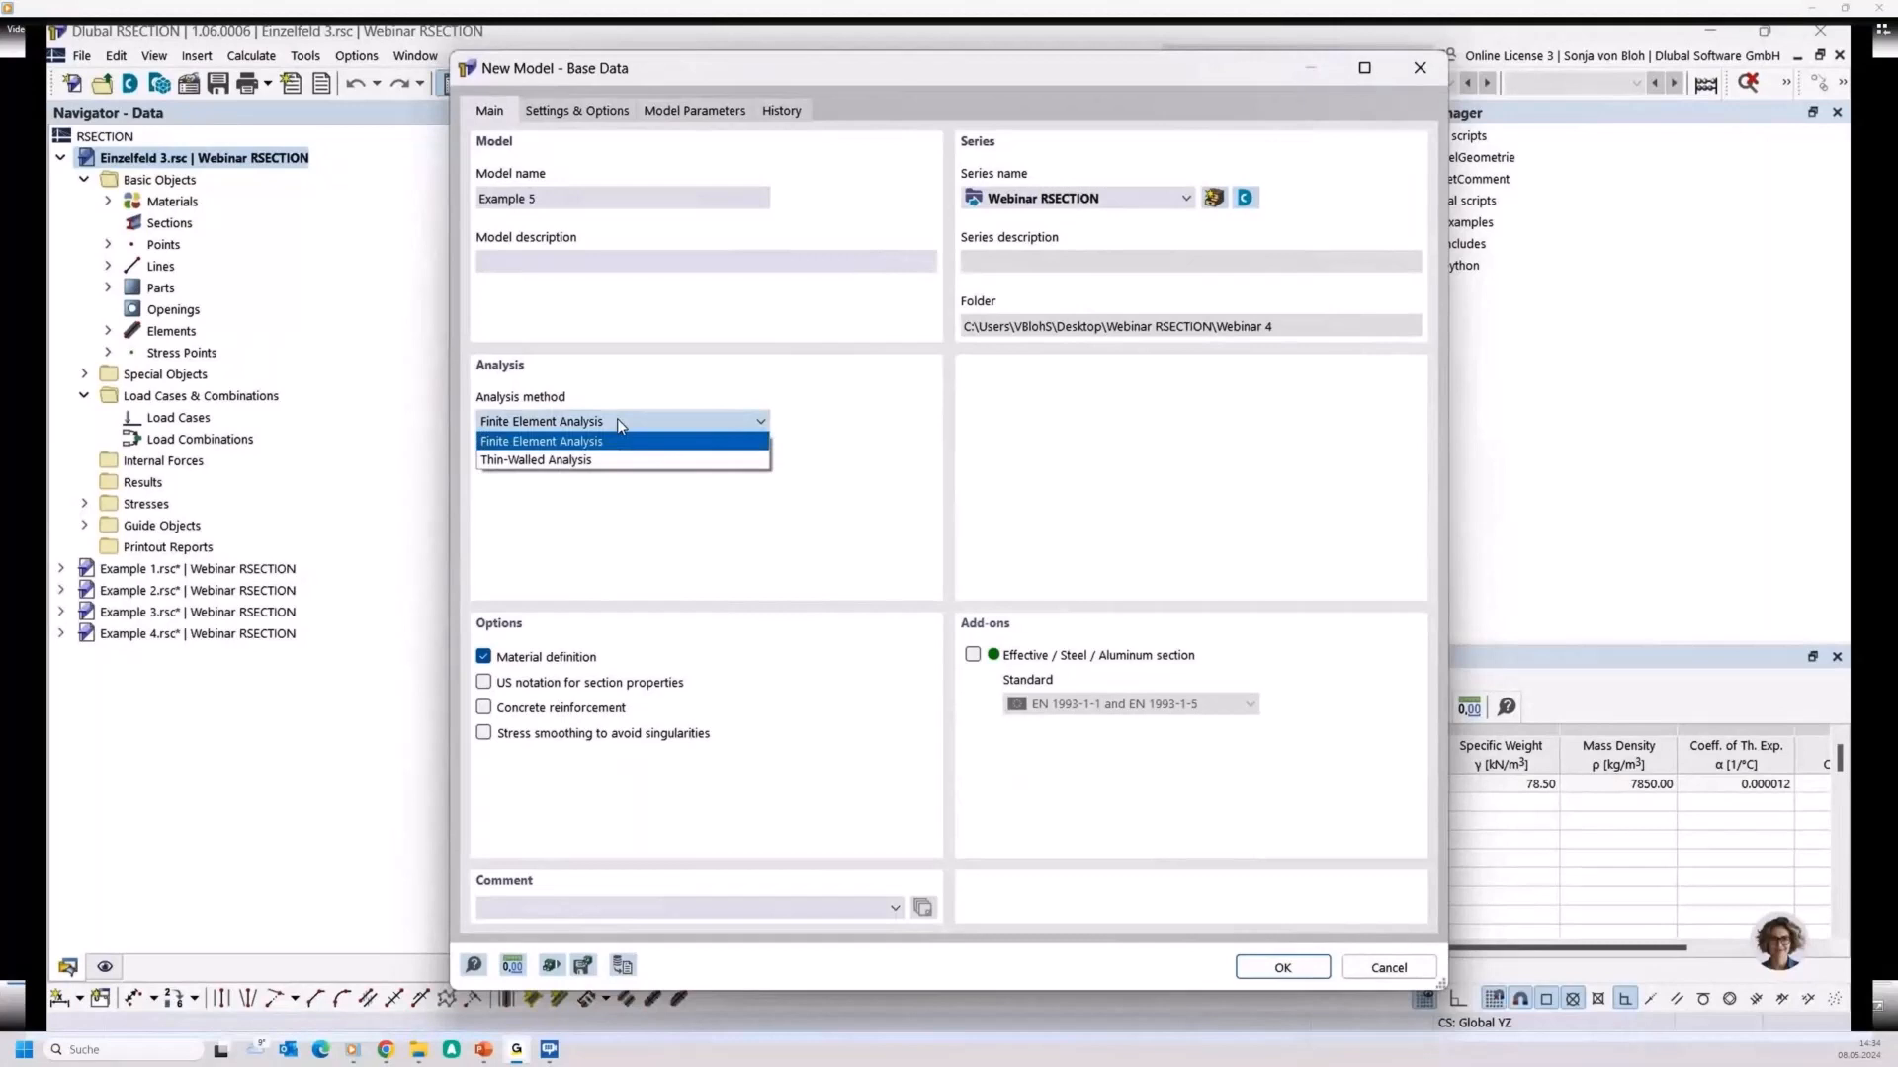
click(578, 467)
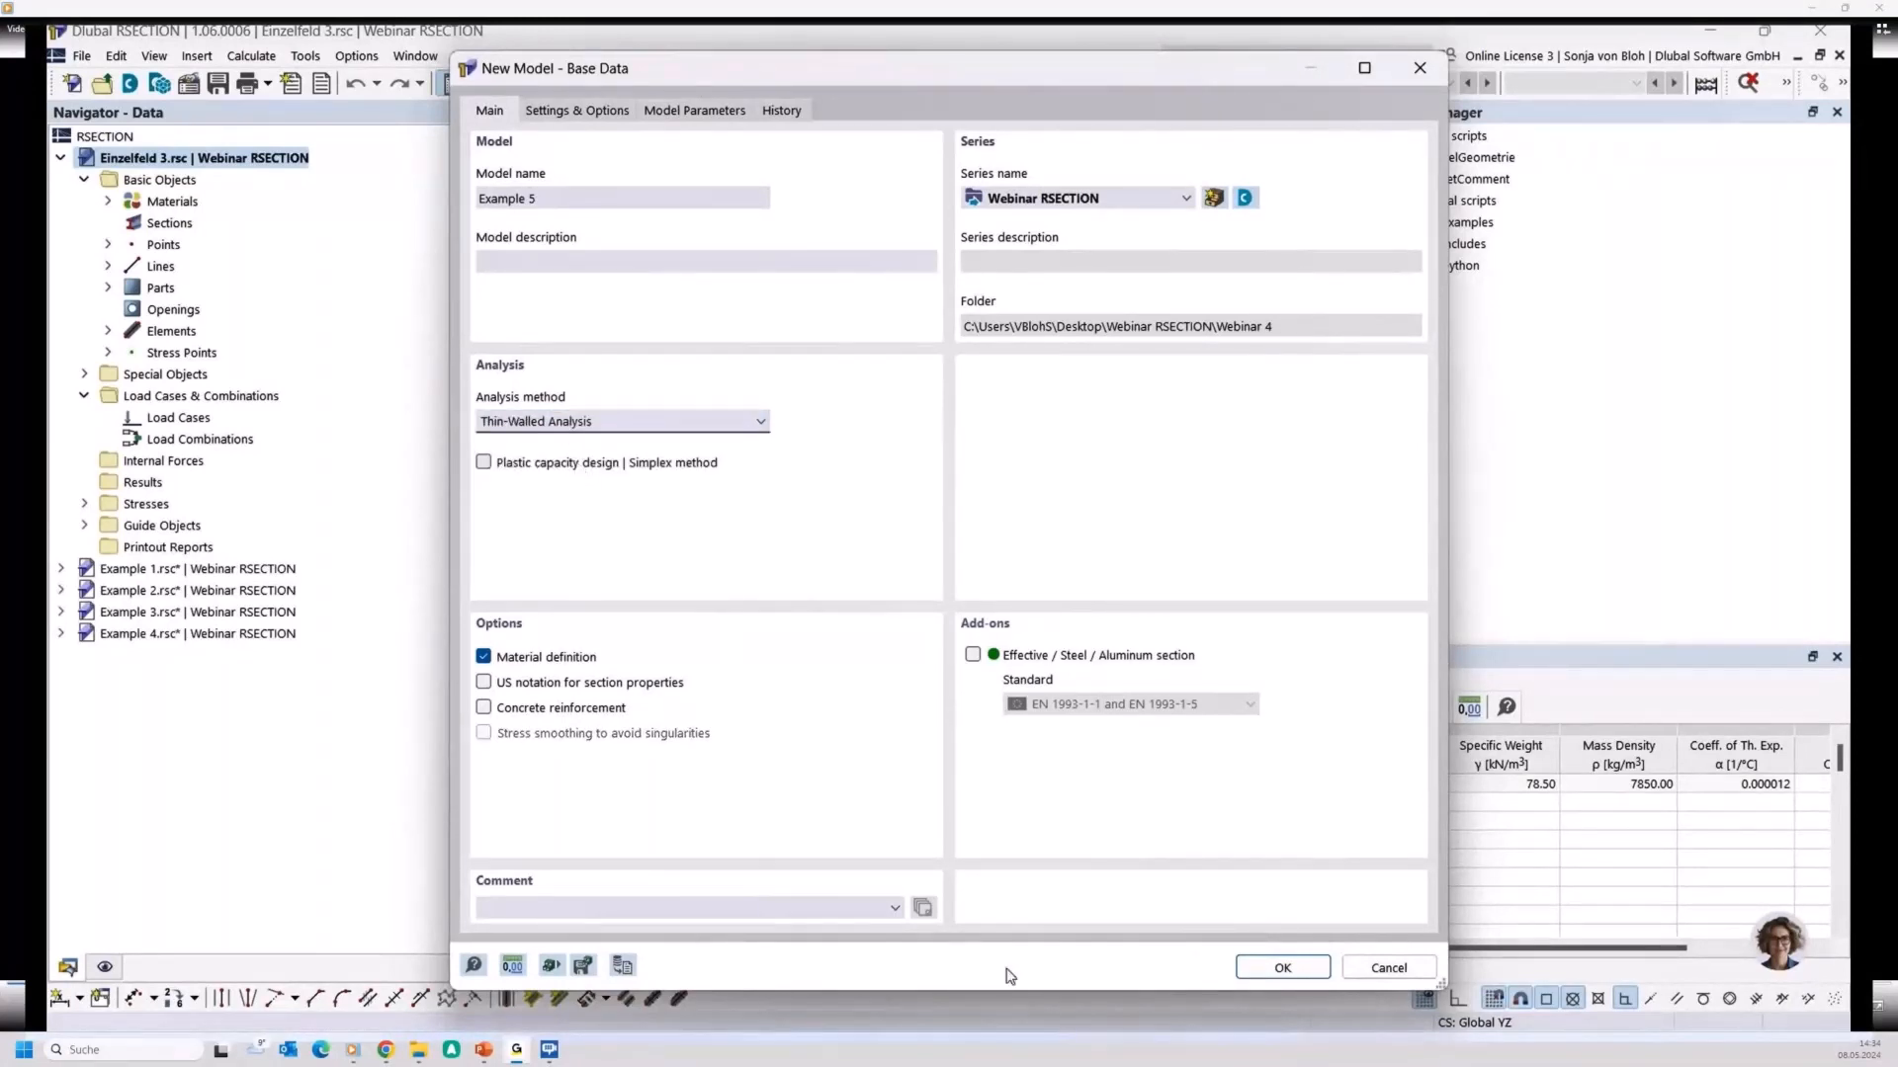
click(1260, 972)
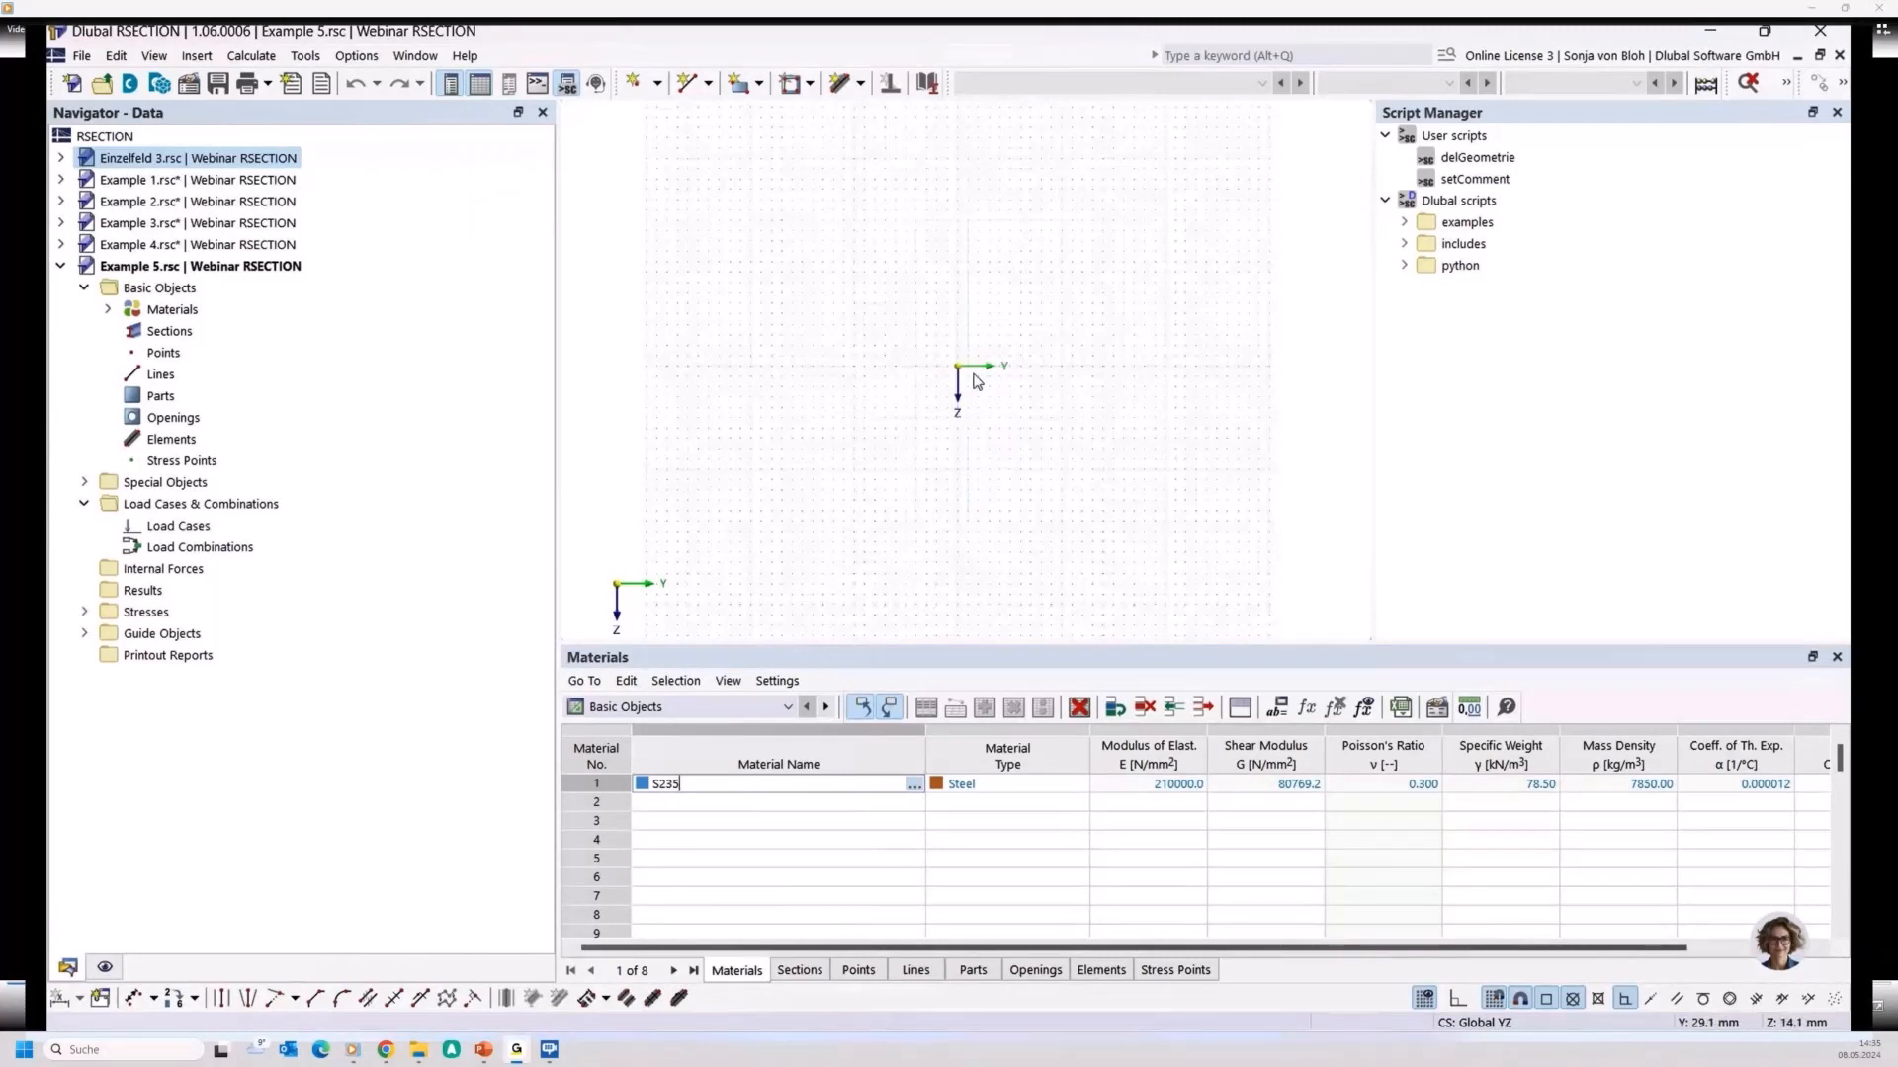
Model two connected 10 mm thick single-line elements: 120 mm along Y from the origin, and 60 mm from the origin towards negative Z
middle_drag(976, 380, 970, 476)
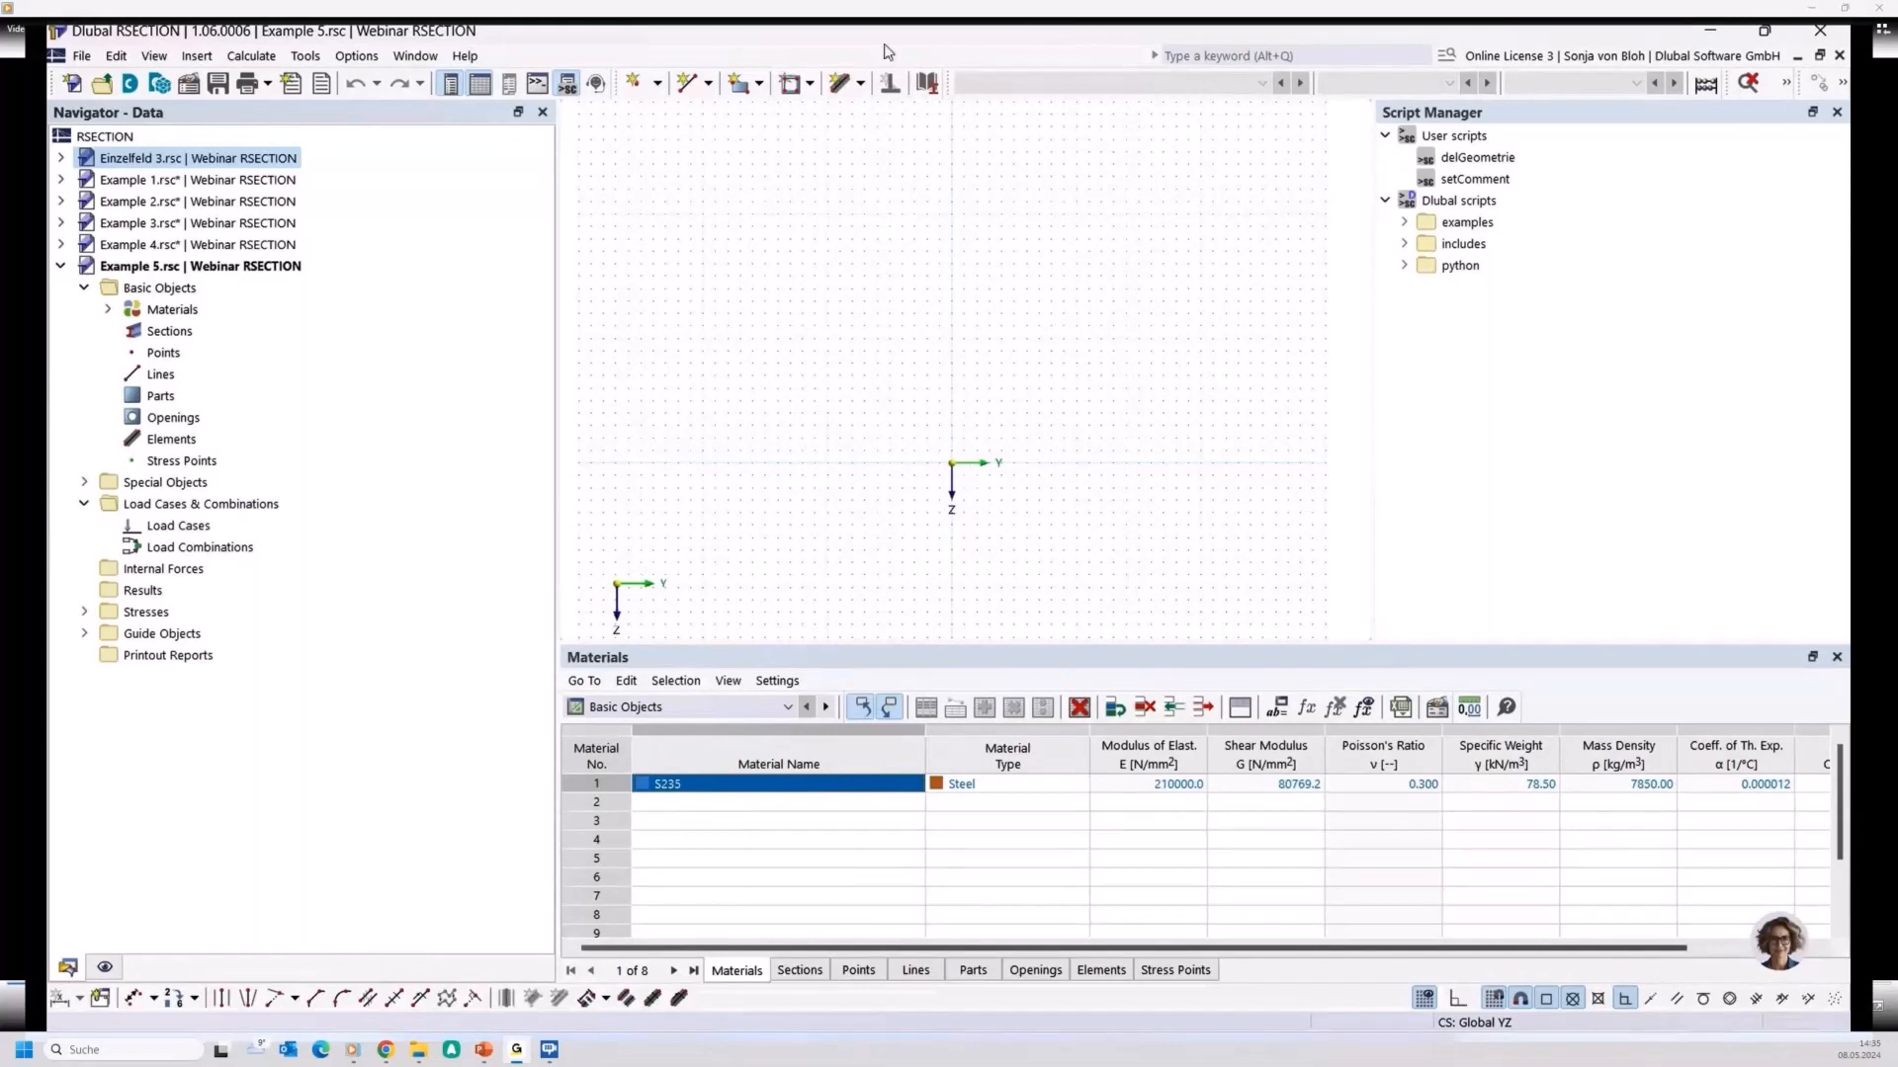
click(840, 83)
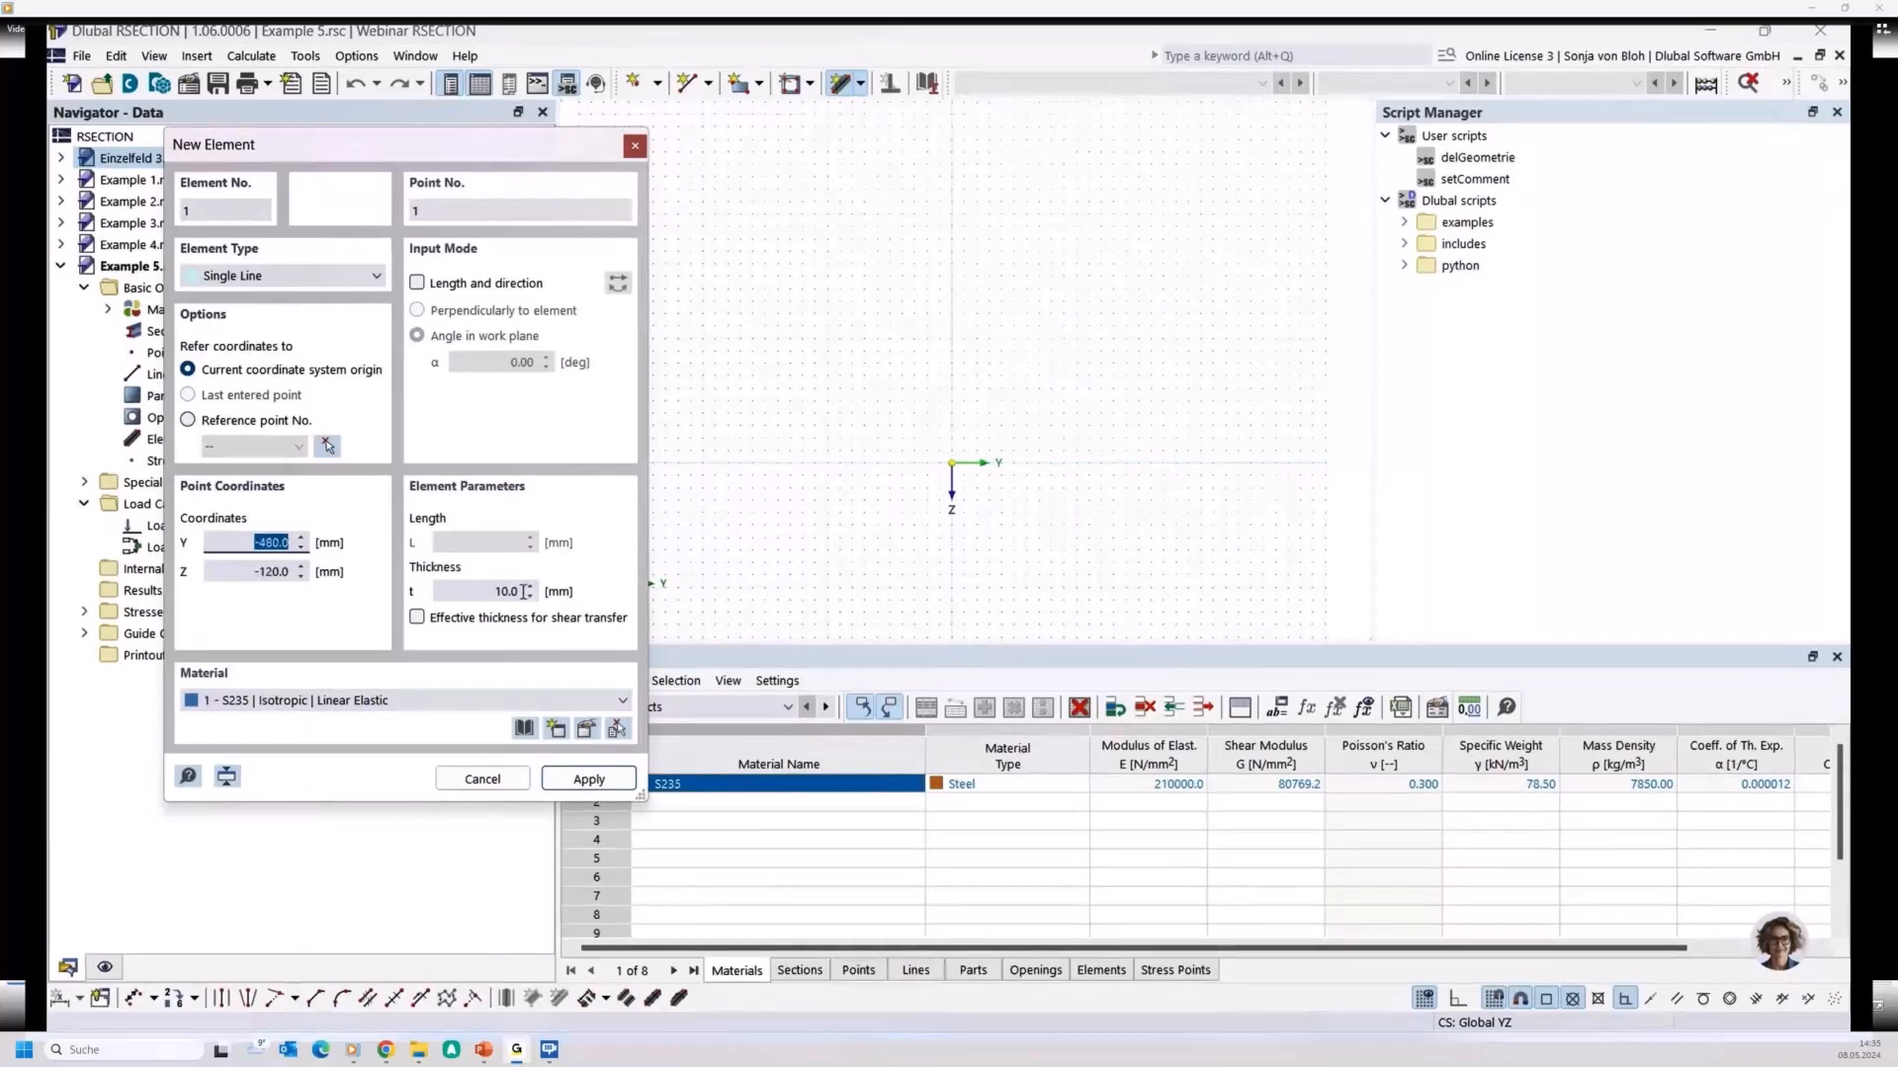
click(934, 439)
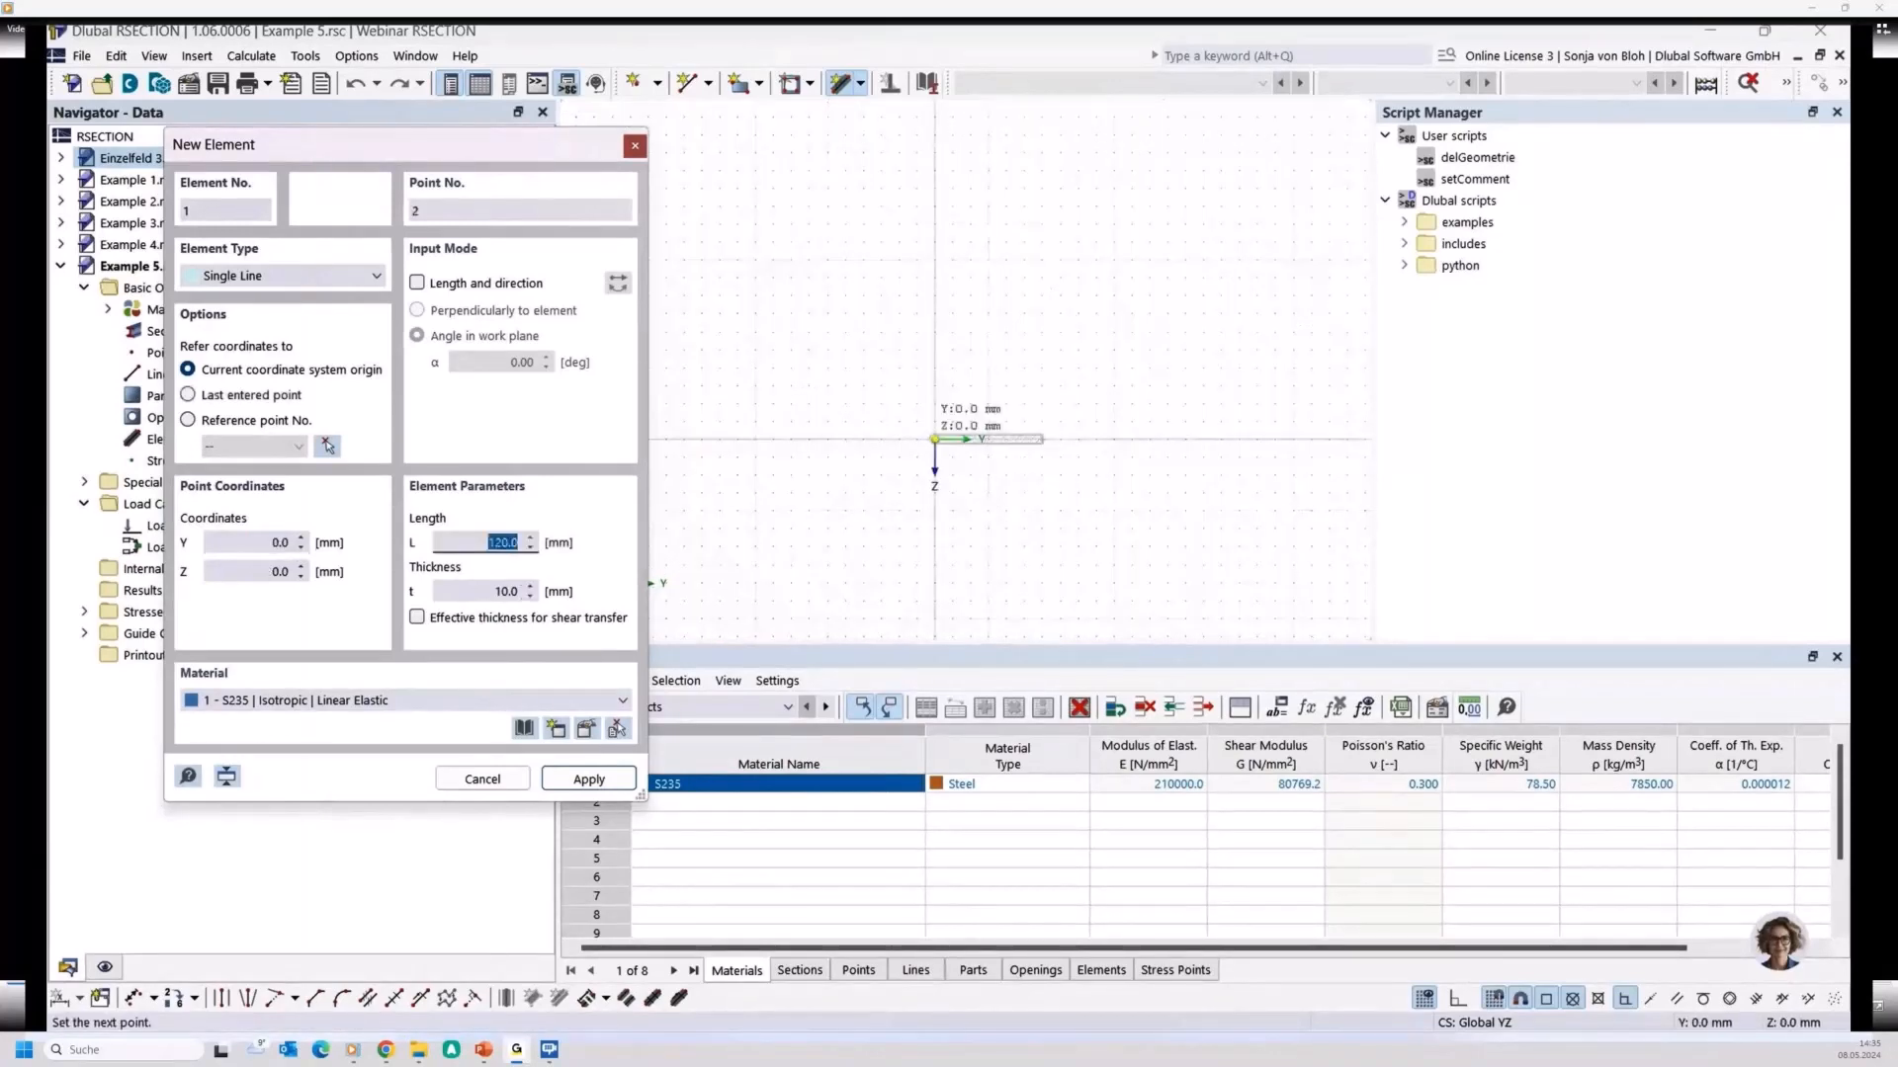
key(Return)
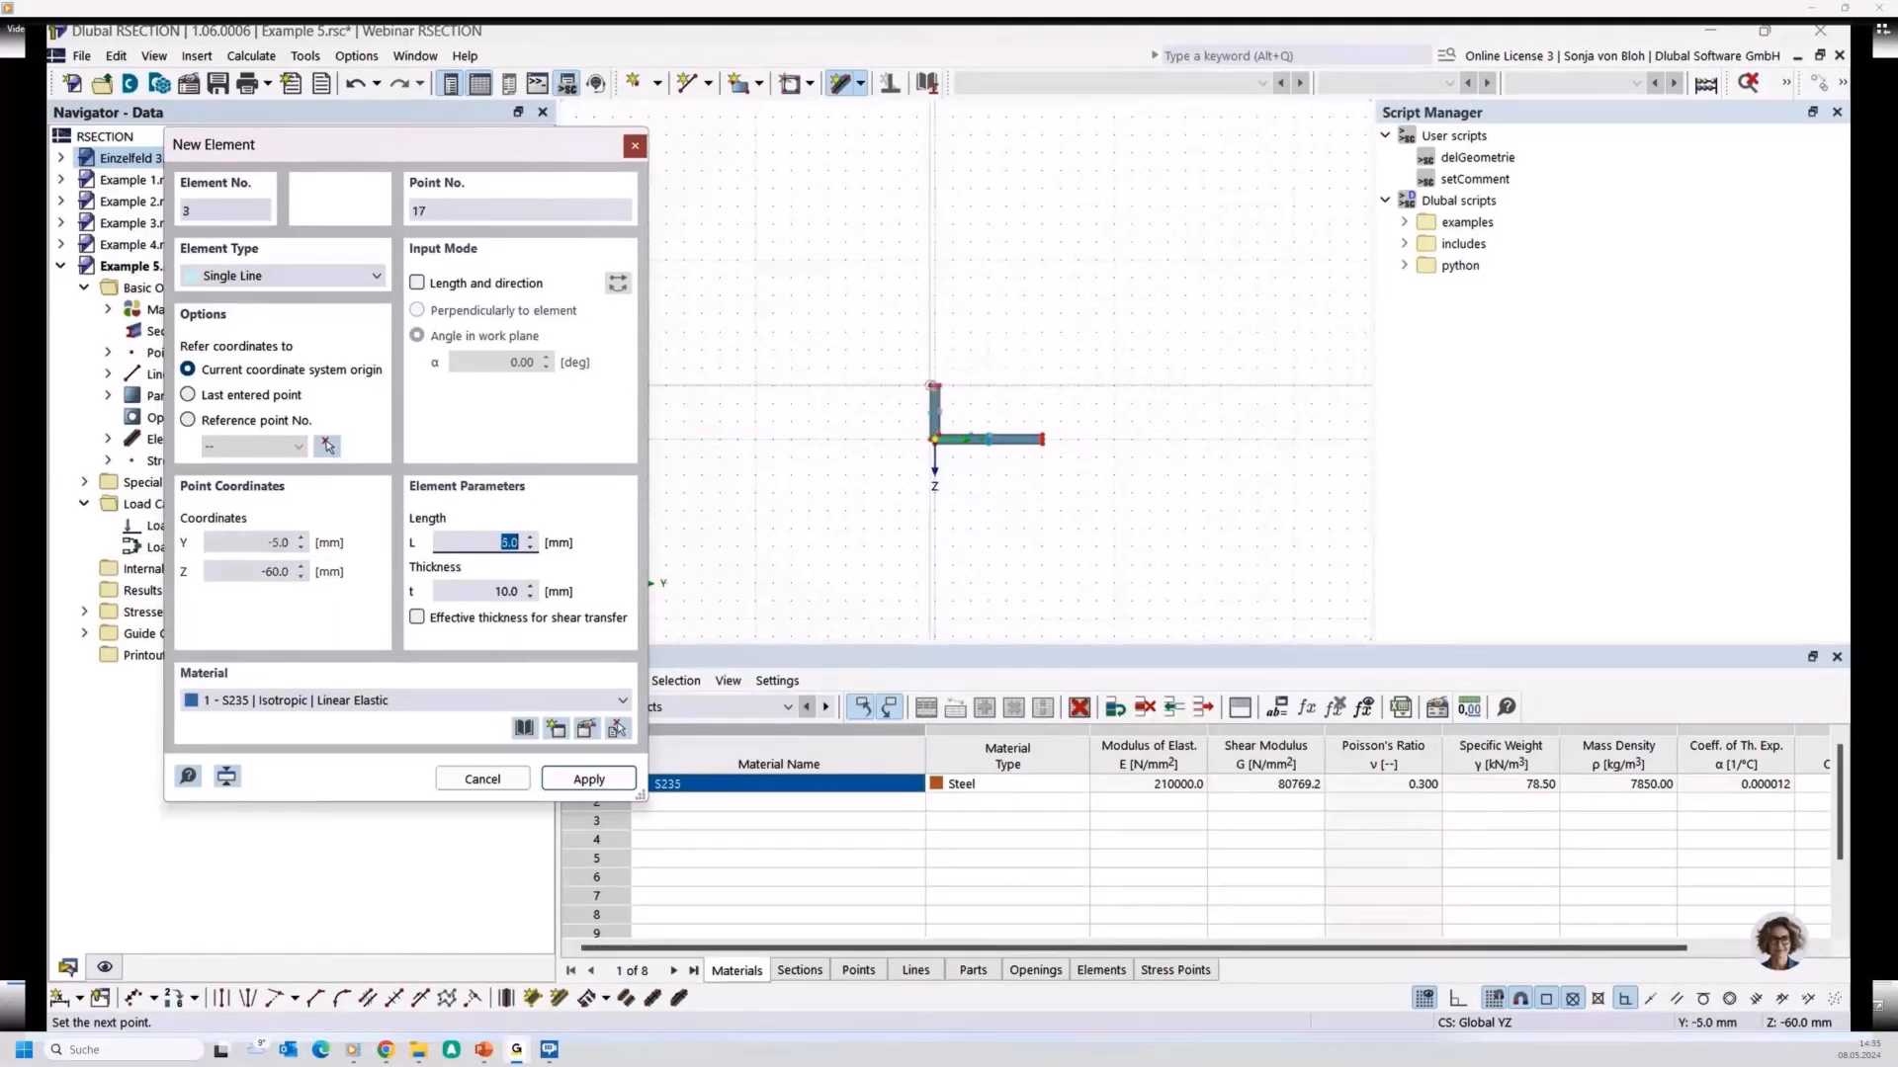
Add a zero-thickness element with 10 mm effective shear thickness from the free end of the 60 mm web up to Z = -100 mm
click(933, 386)
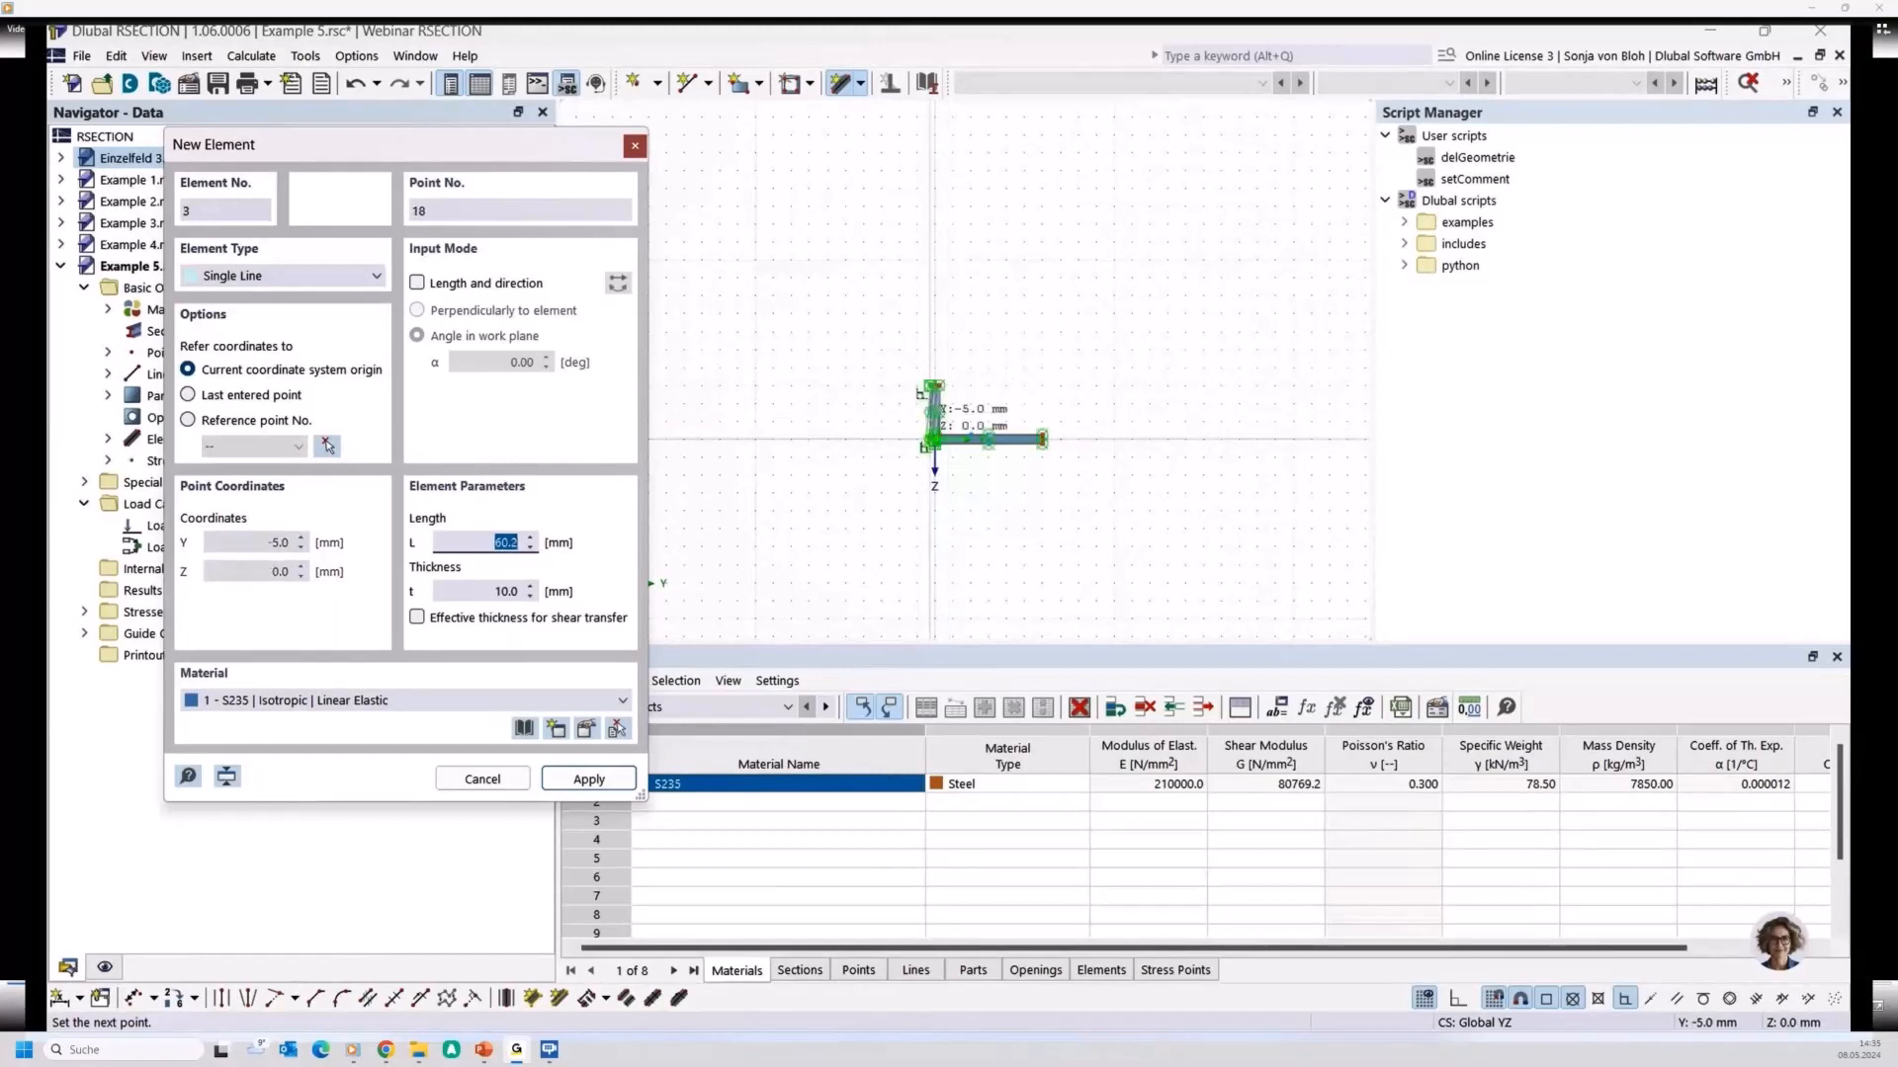
click(470, 591)
text(0)
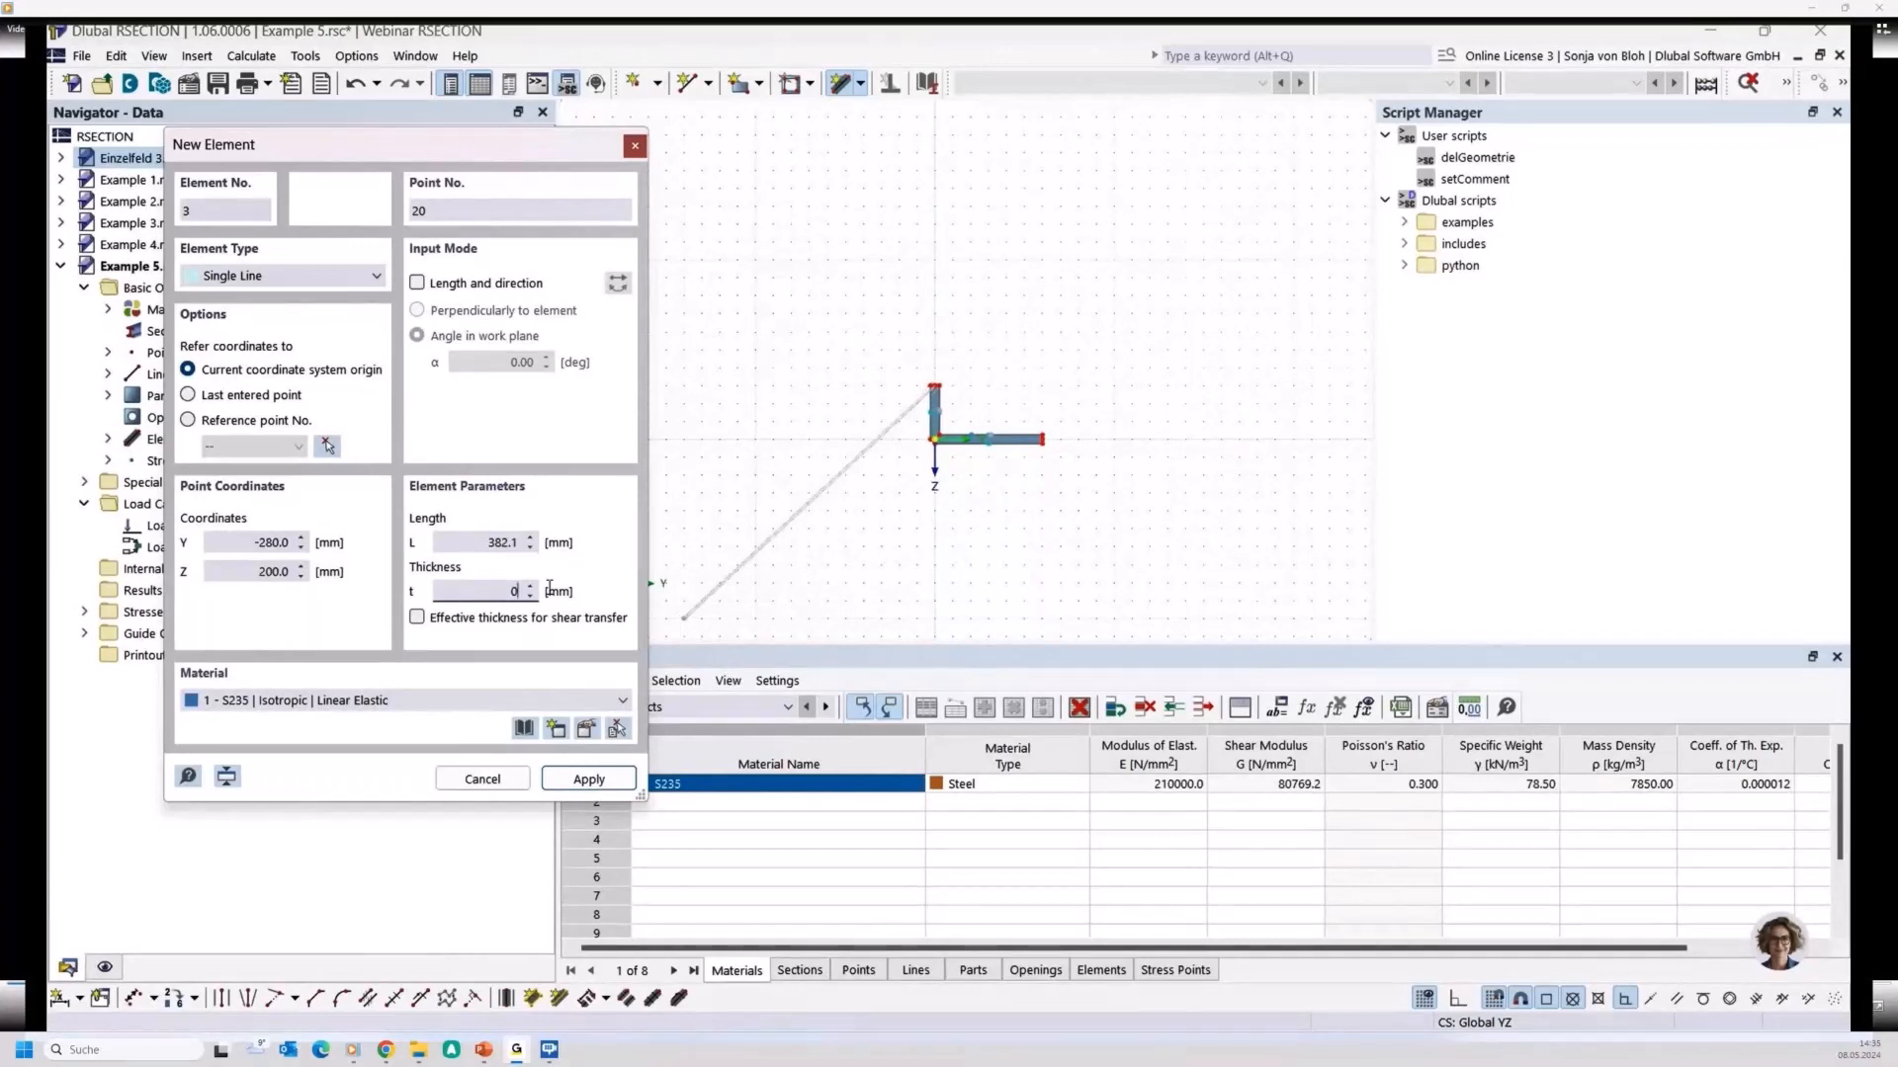
click(495, 618)
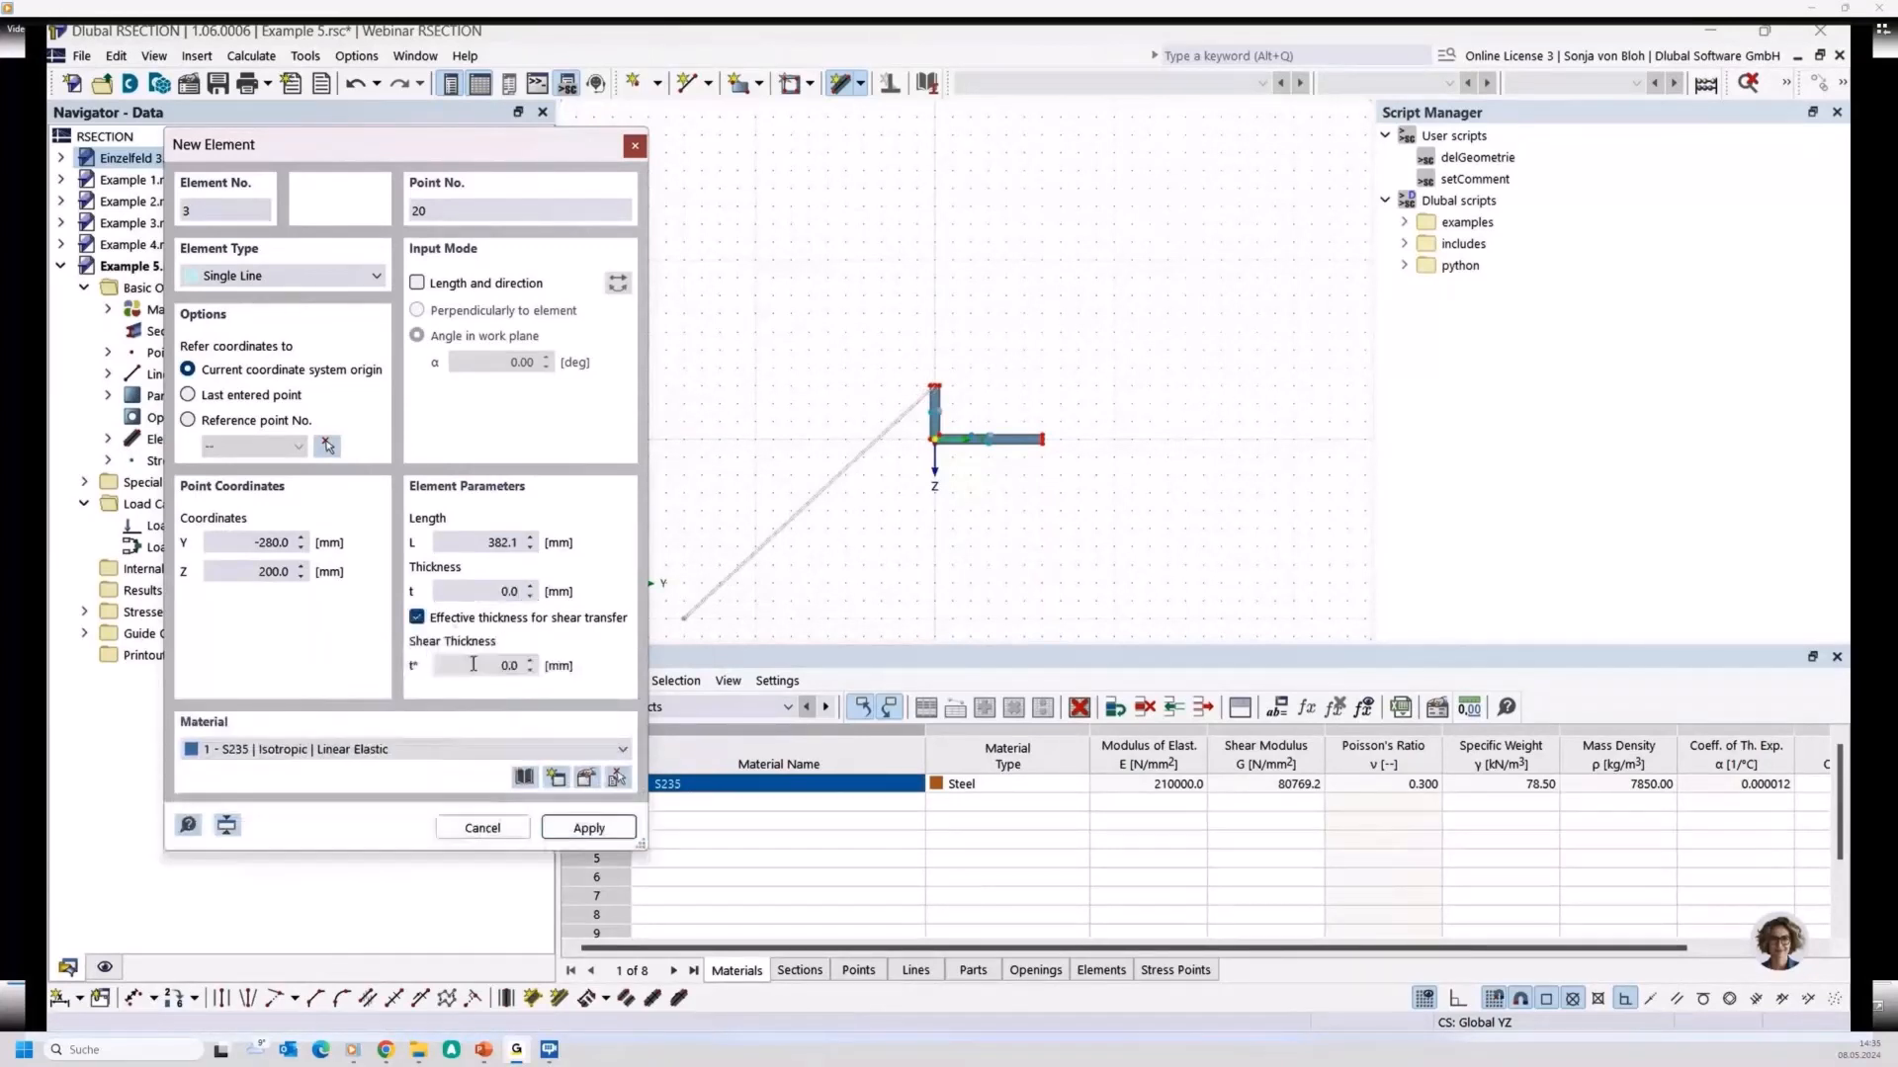
click(474, 664)
text(10)
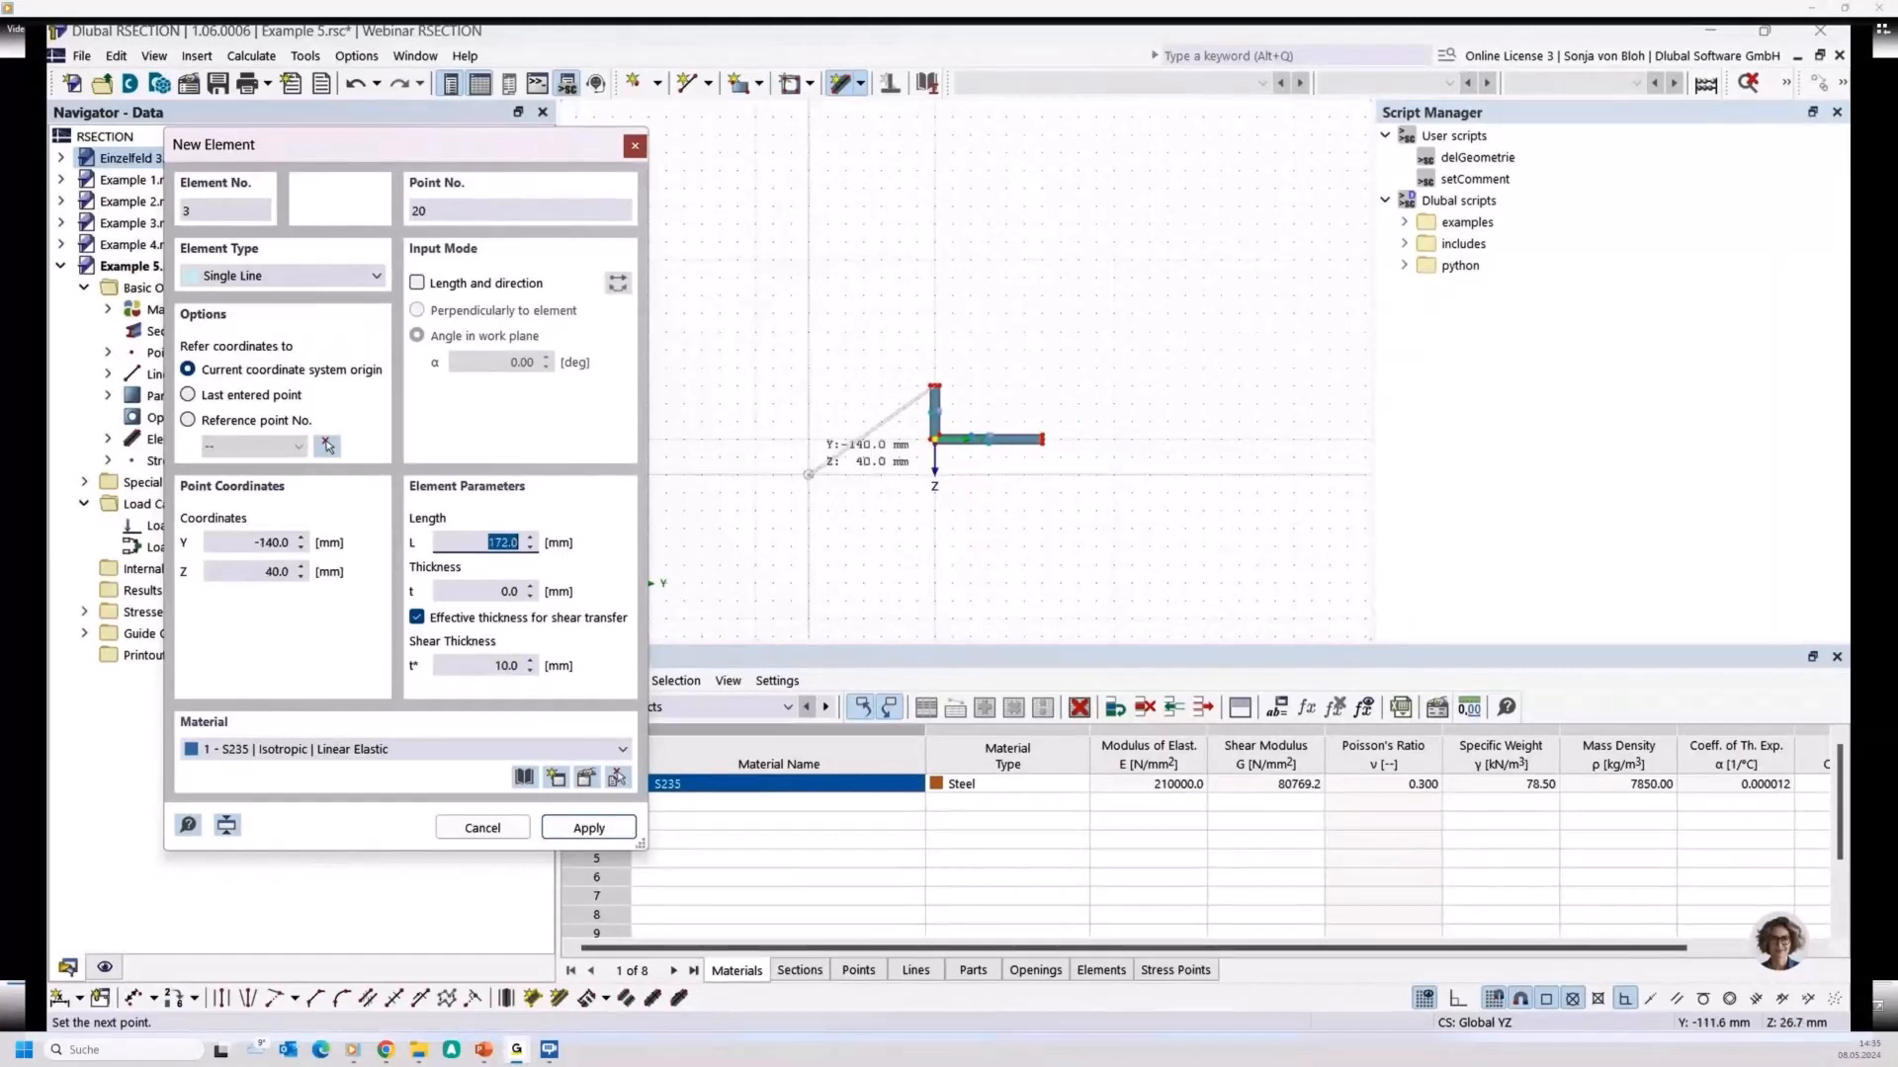
click(808, 474)
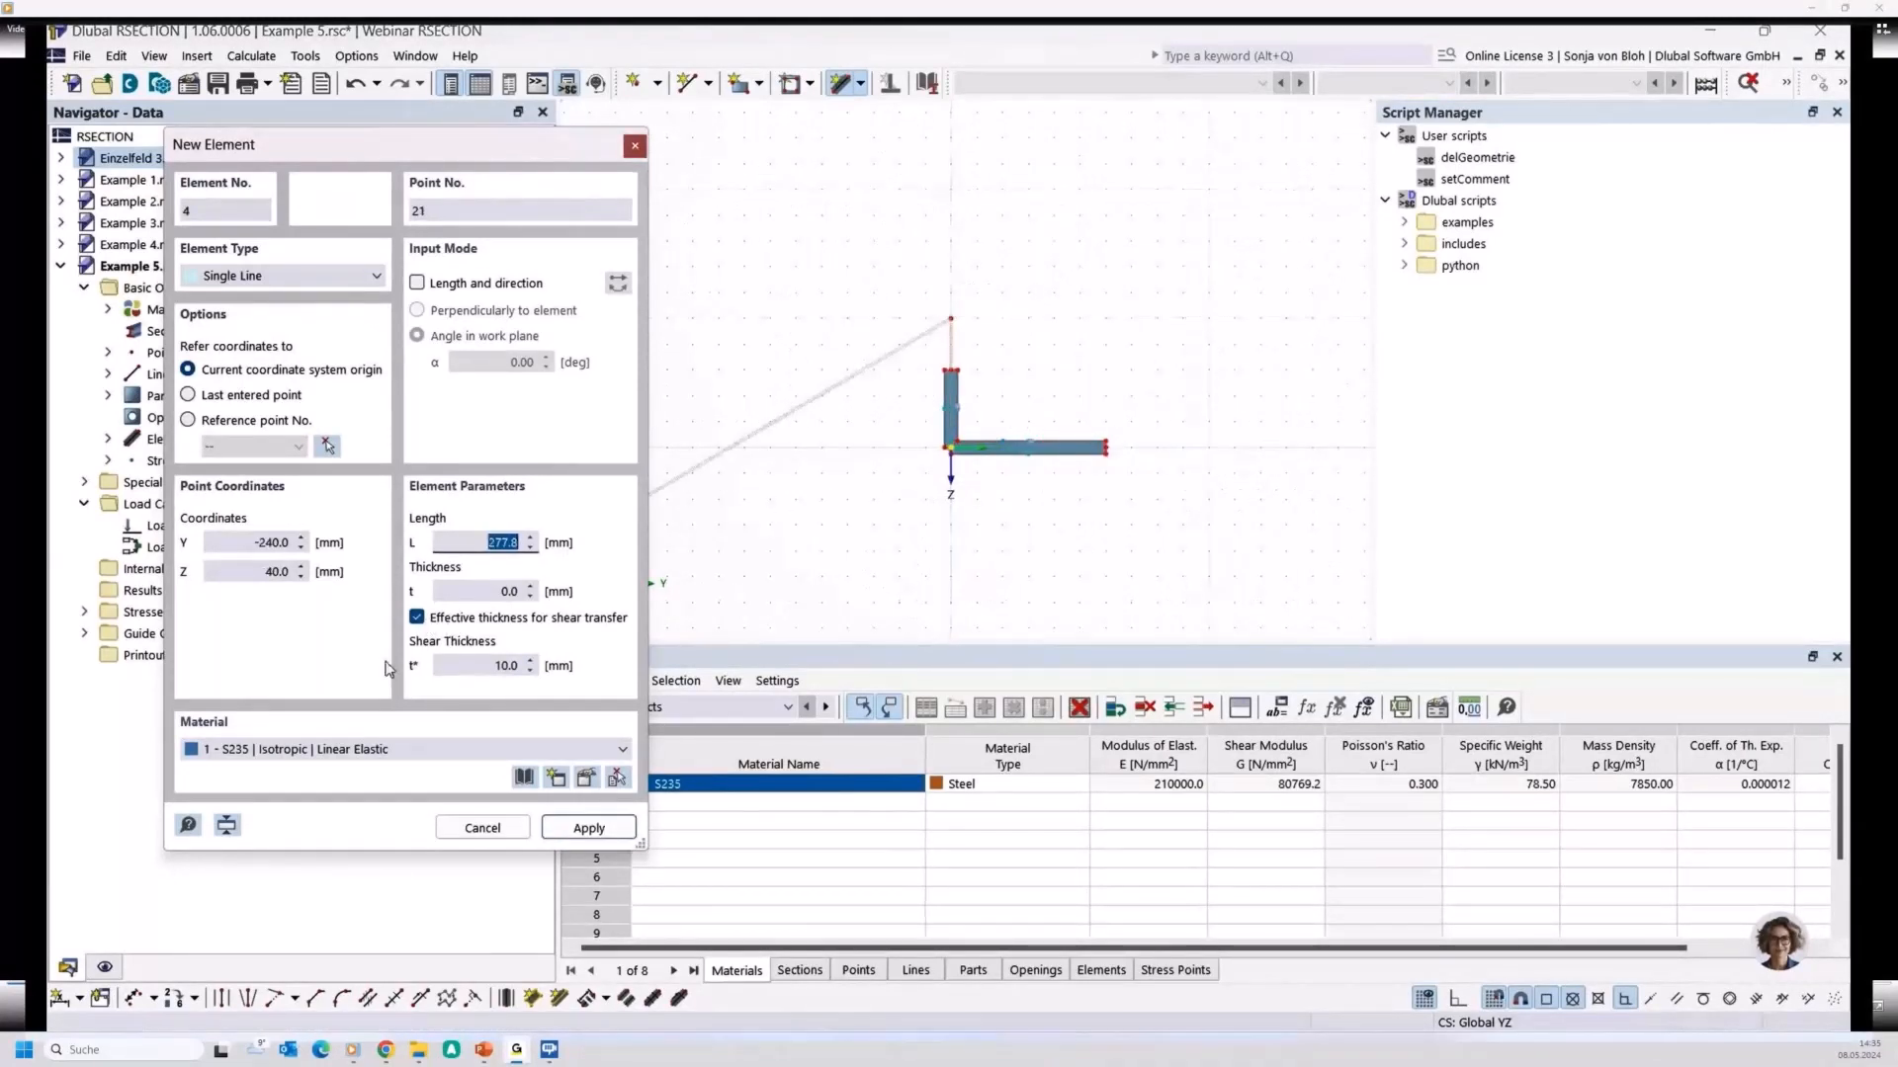
Without effective shear thickness, add 10 mm thick elements from the null element's end to Z = -220 mm and 120 mm along positive Y
click(419, 621)
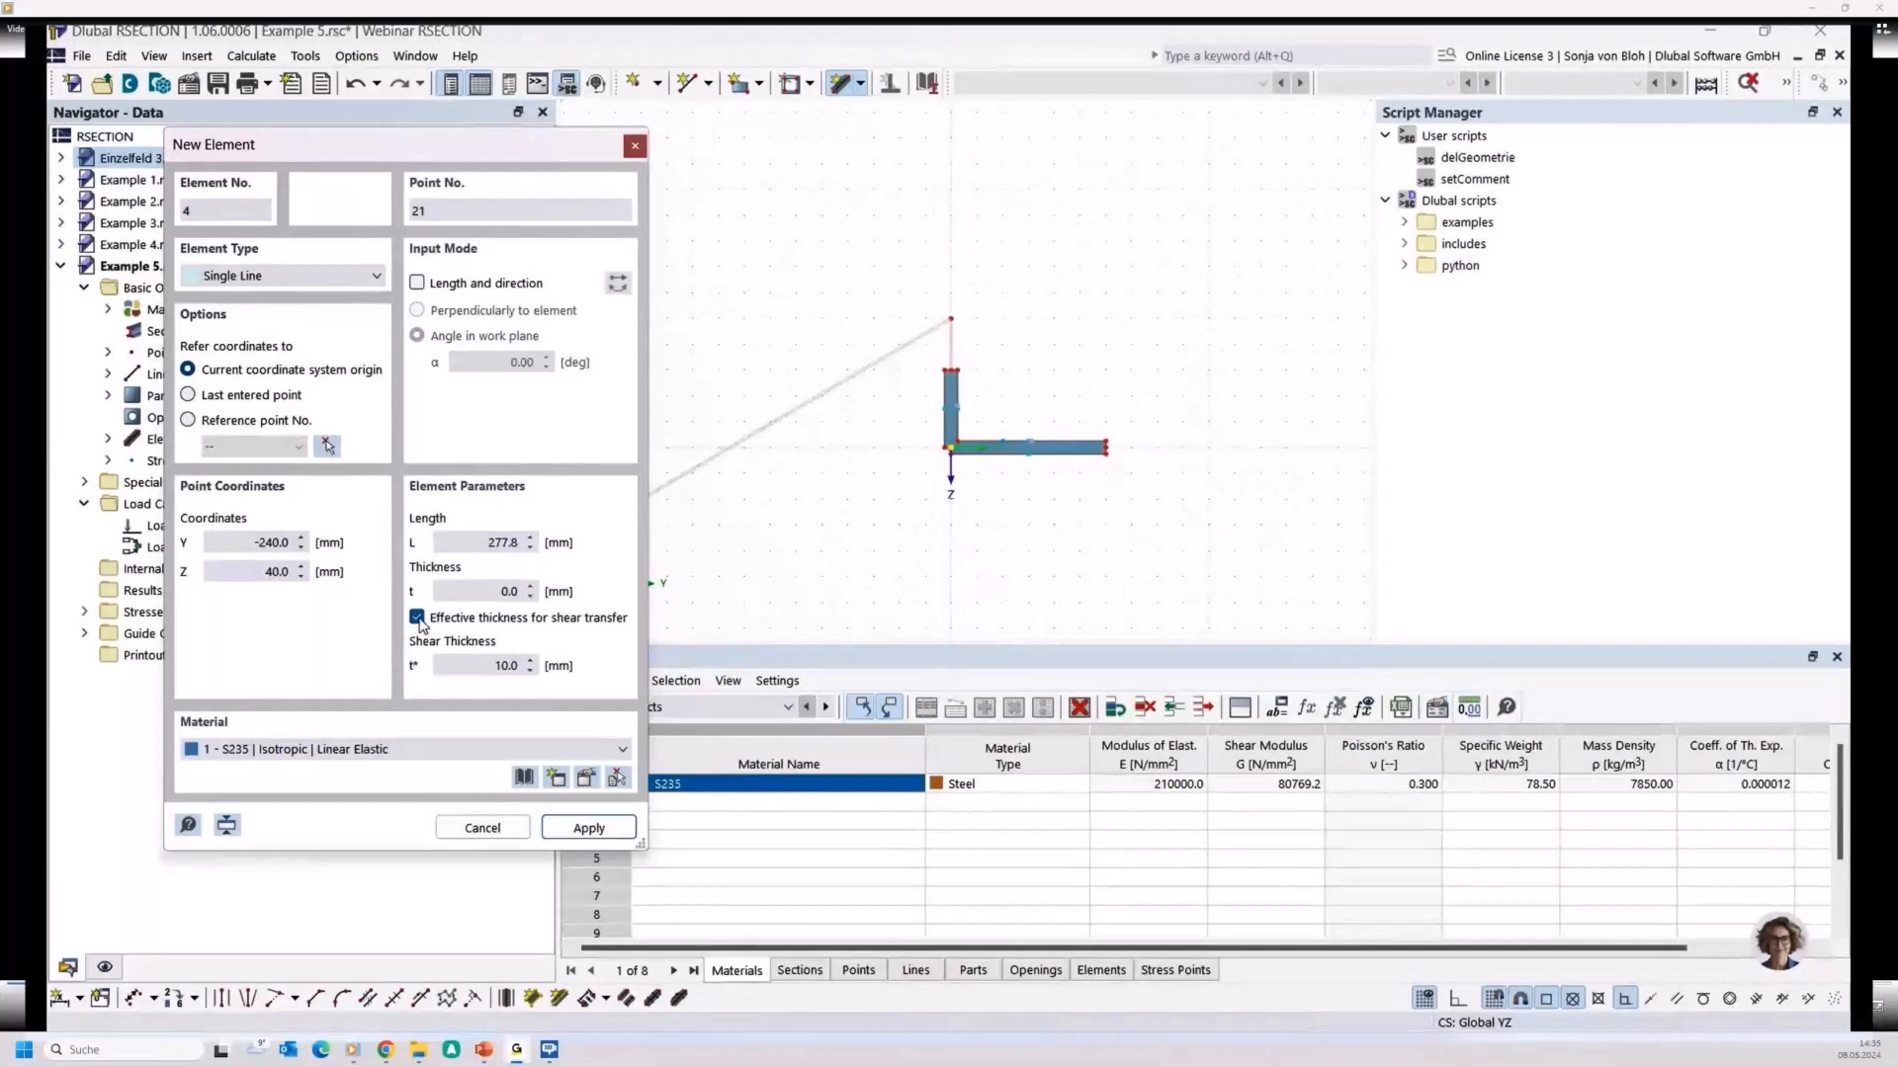
click(419, 621)
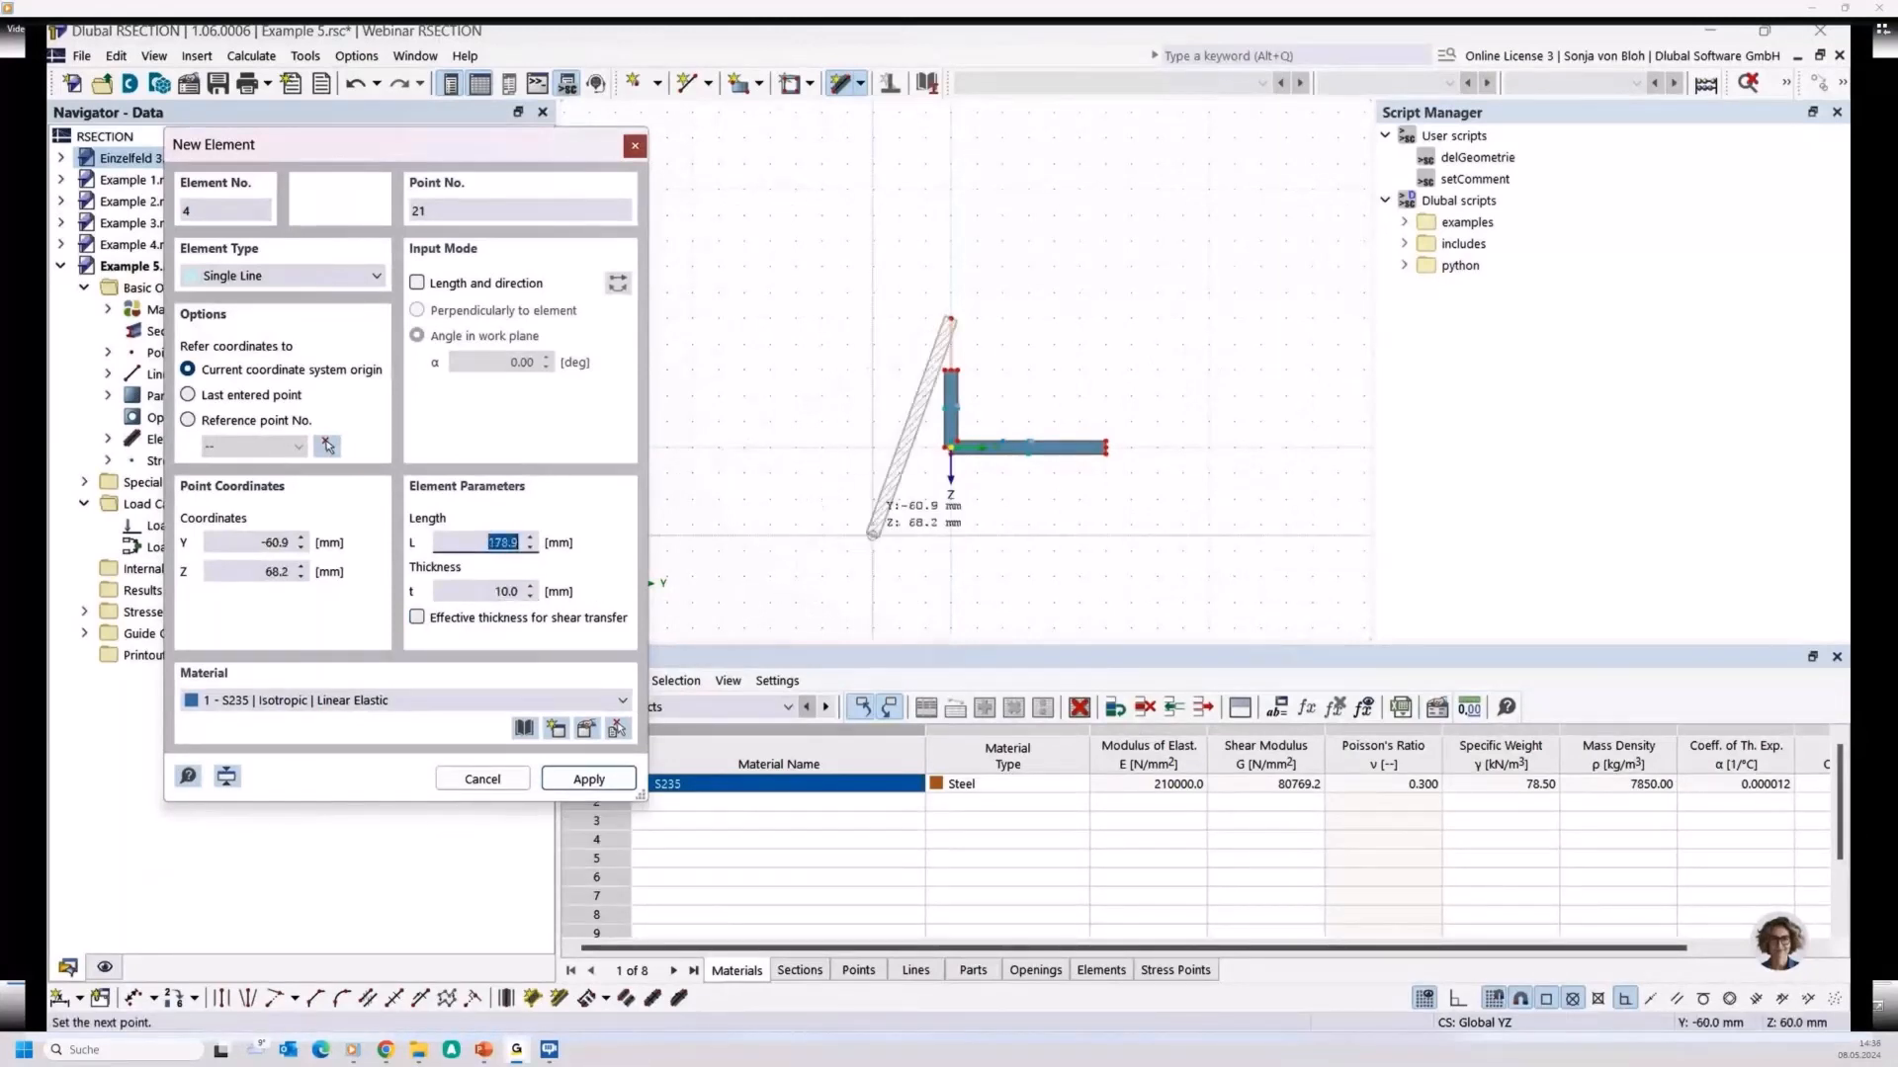
scroll(873, 533, down, 2)
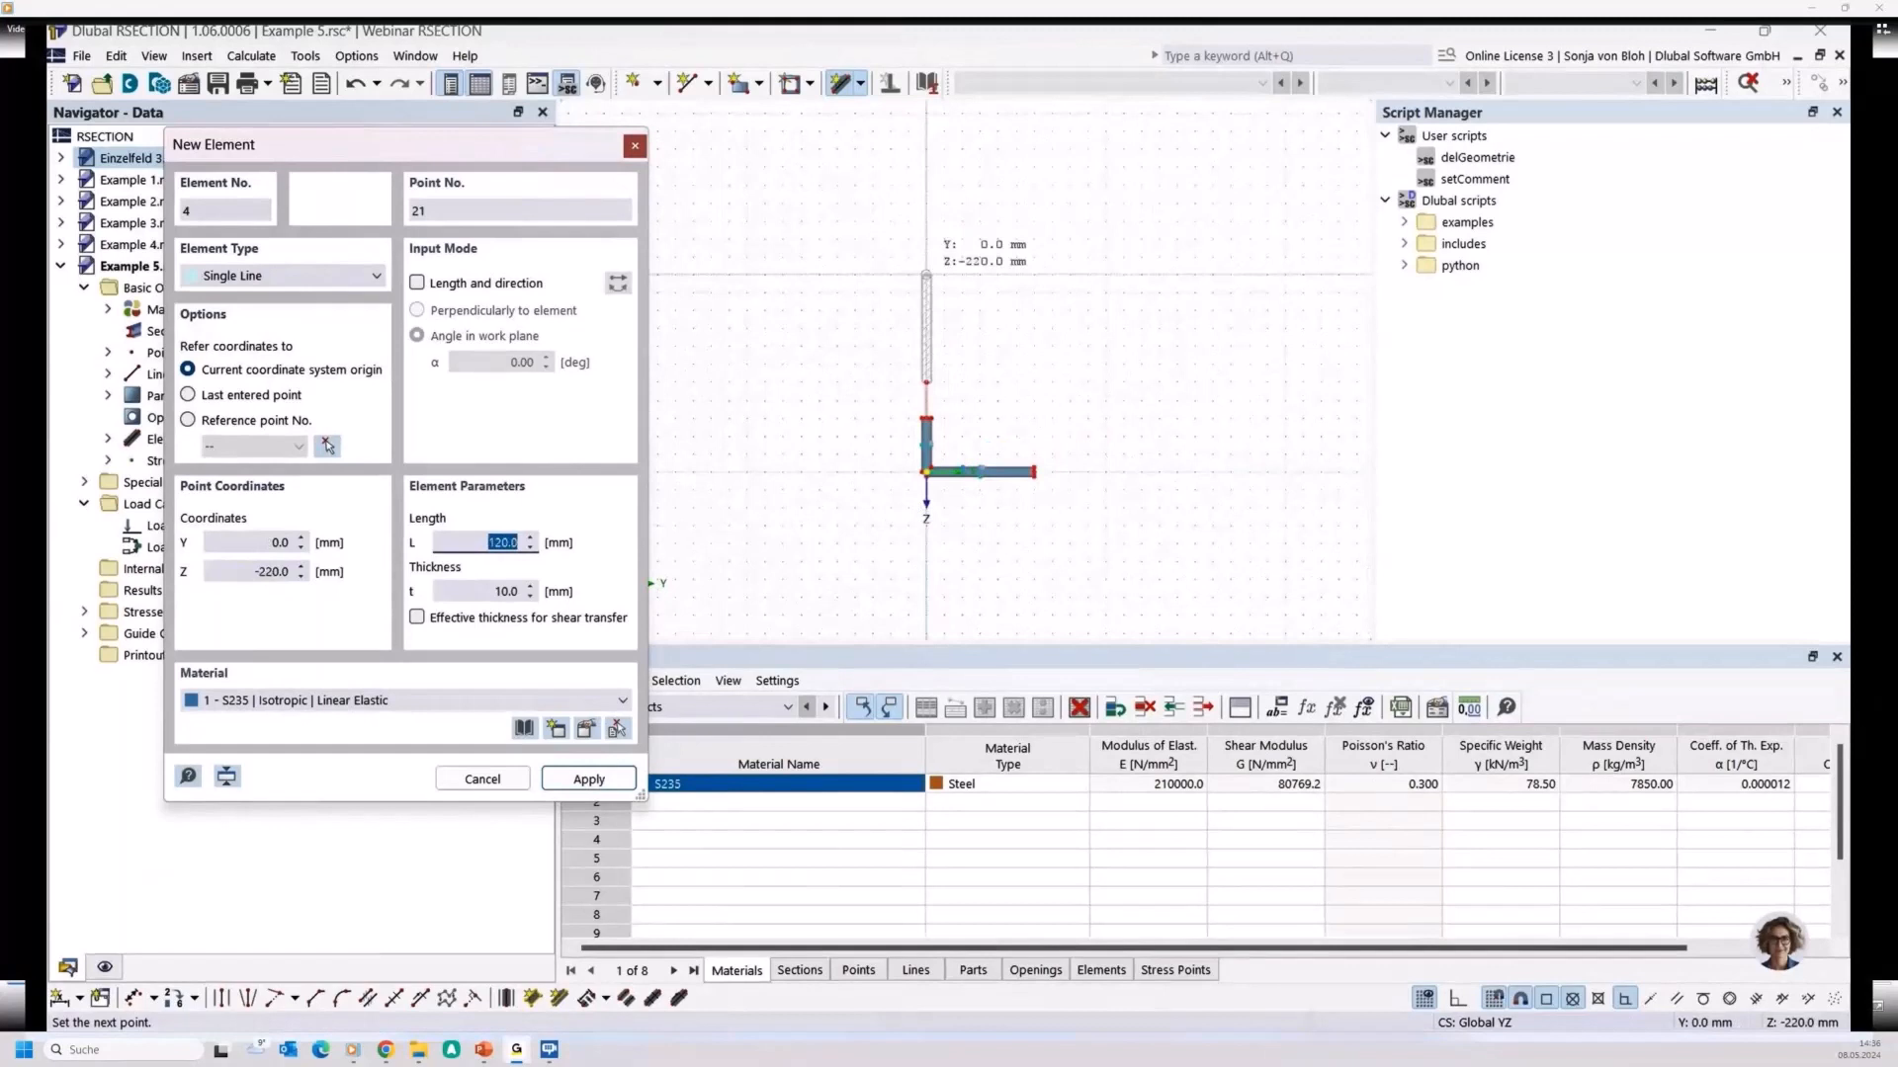
click(926, 274)
click(1034, 274)
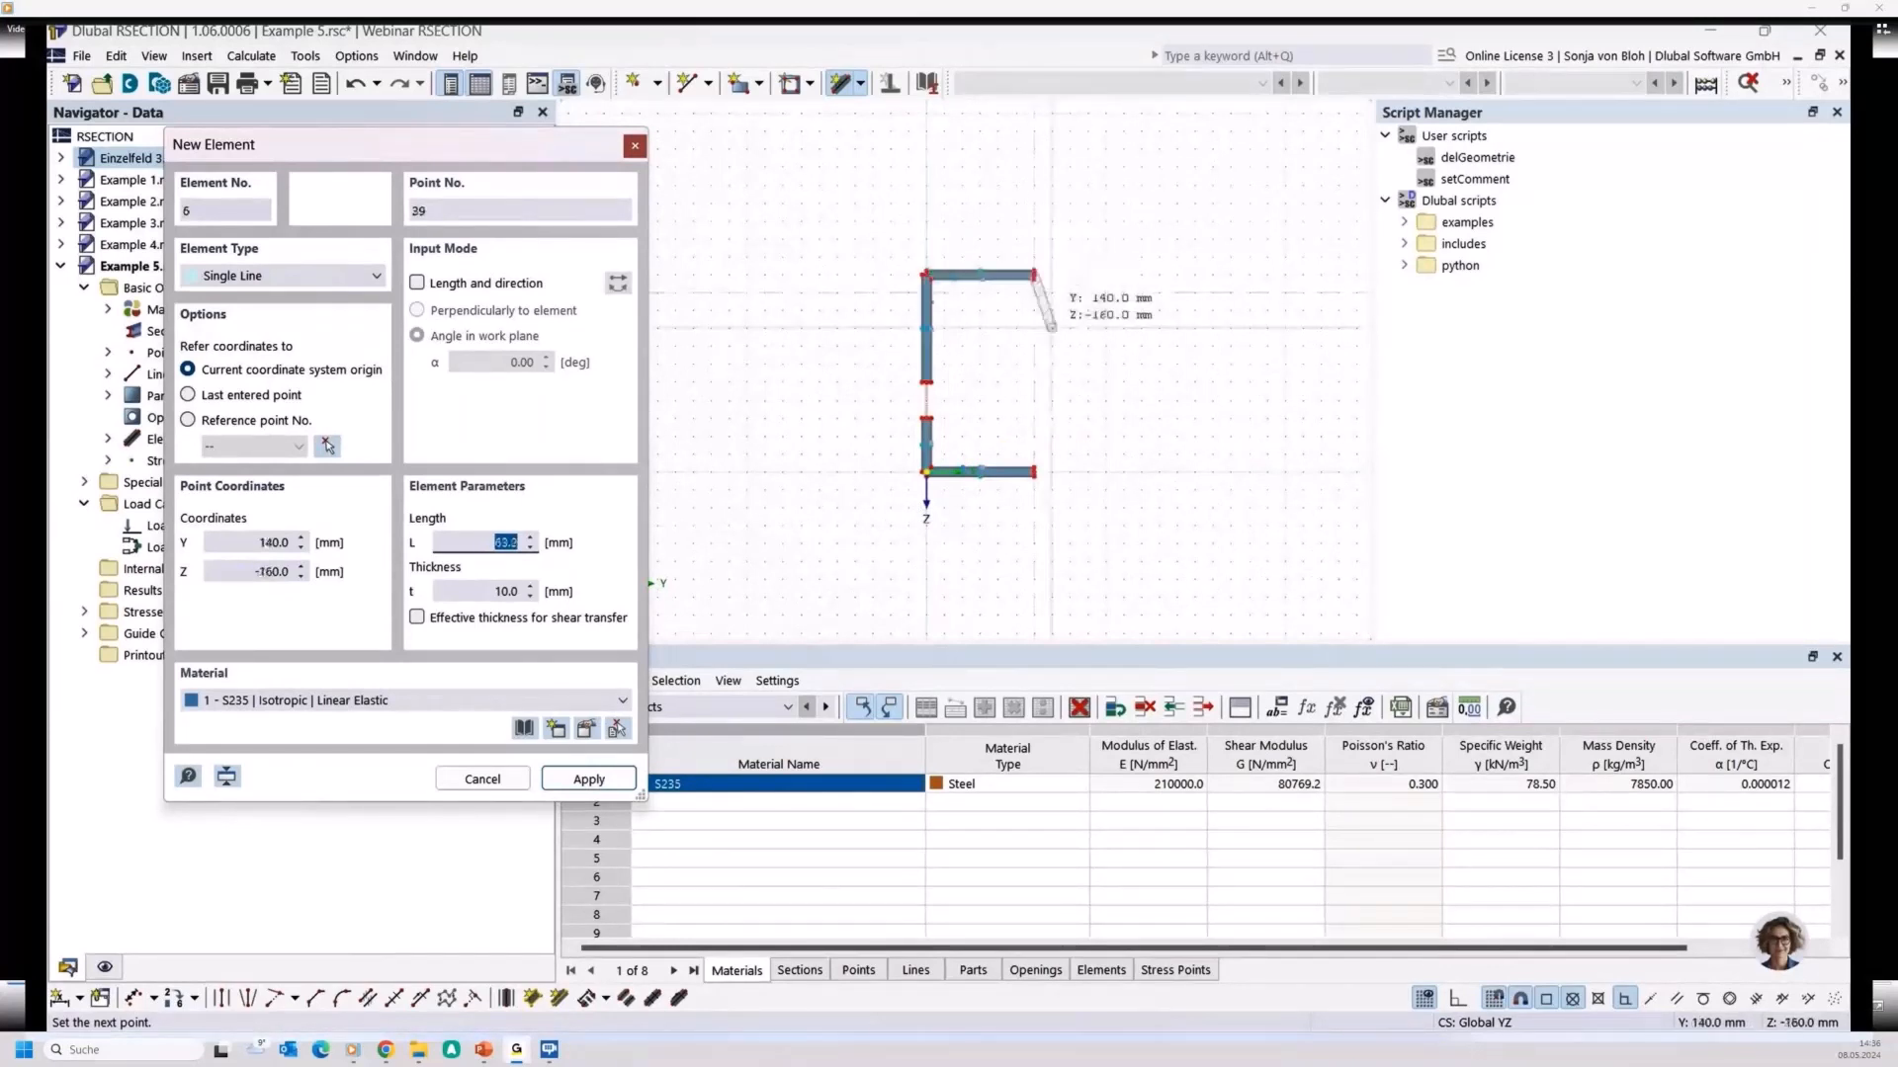
right_click(1051, 327)
key(Escape)
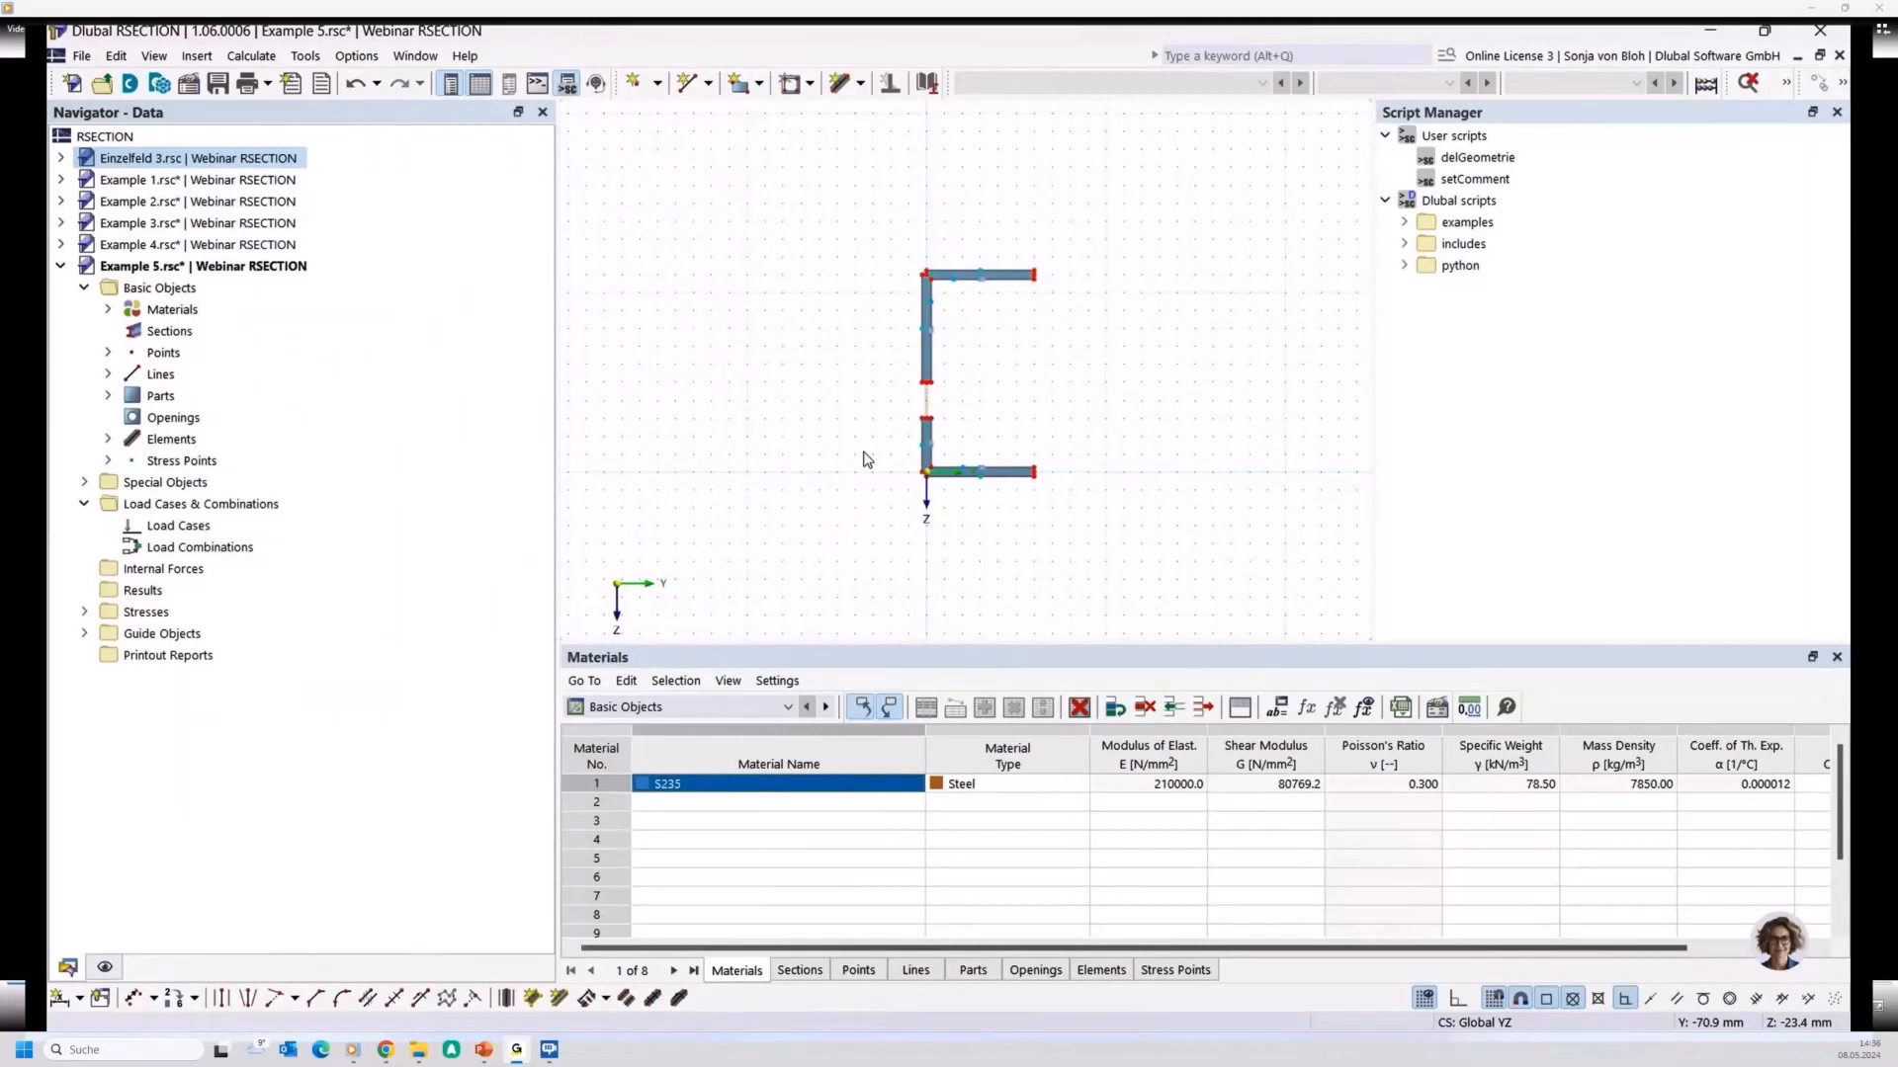
Calculate the section and display the unit shear stress τ for Vz = 1 kN
click(251, 55)
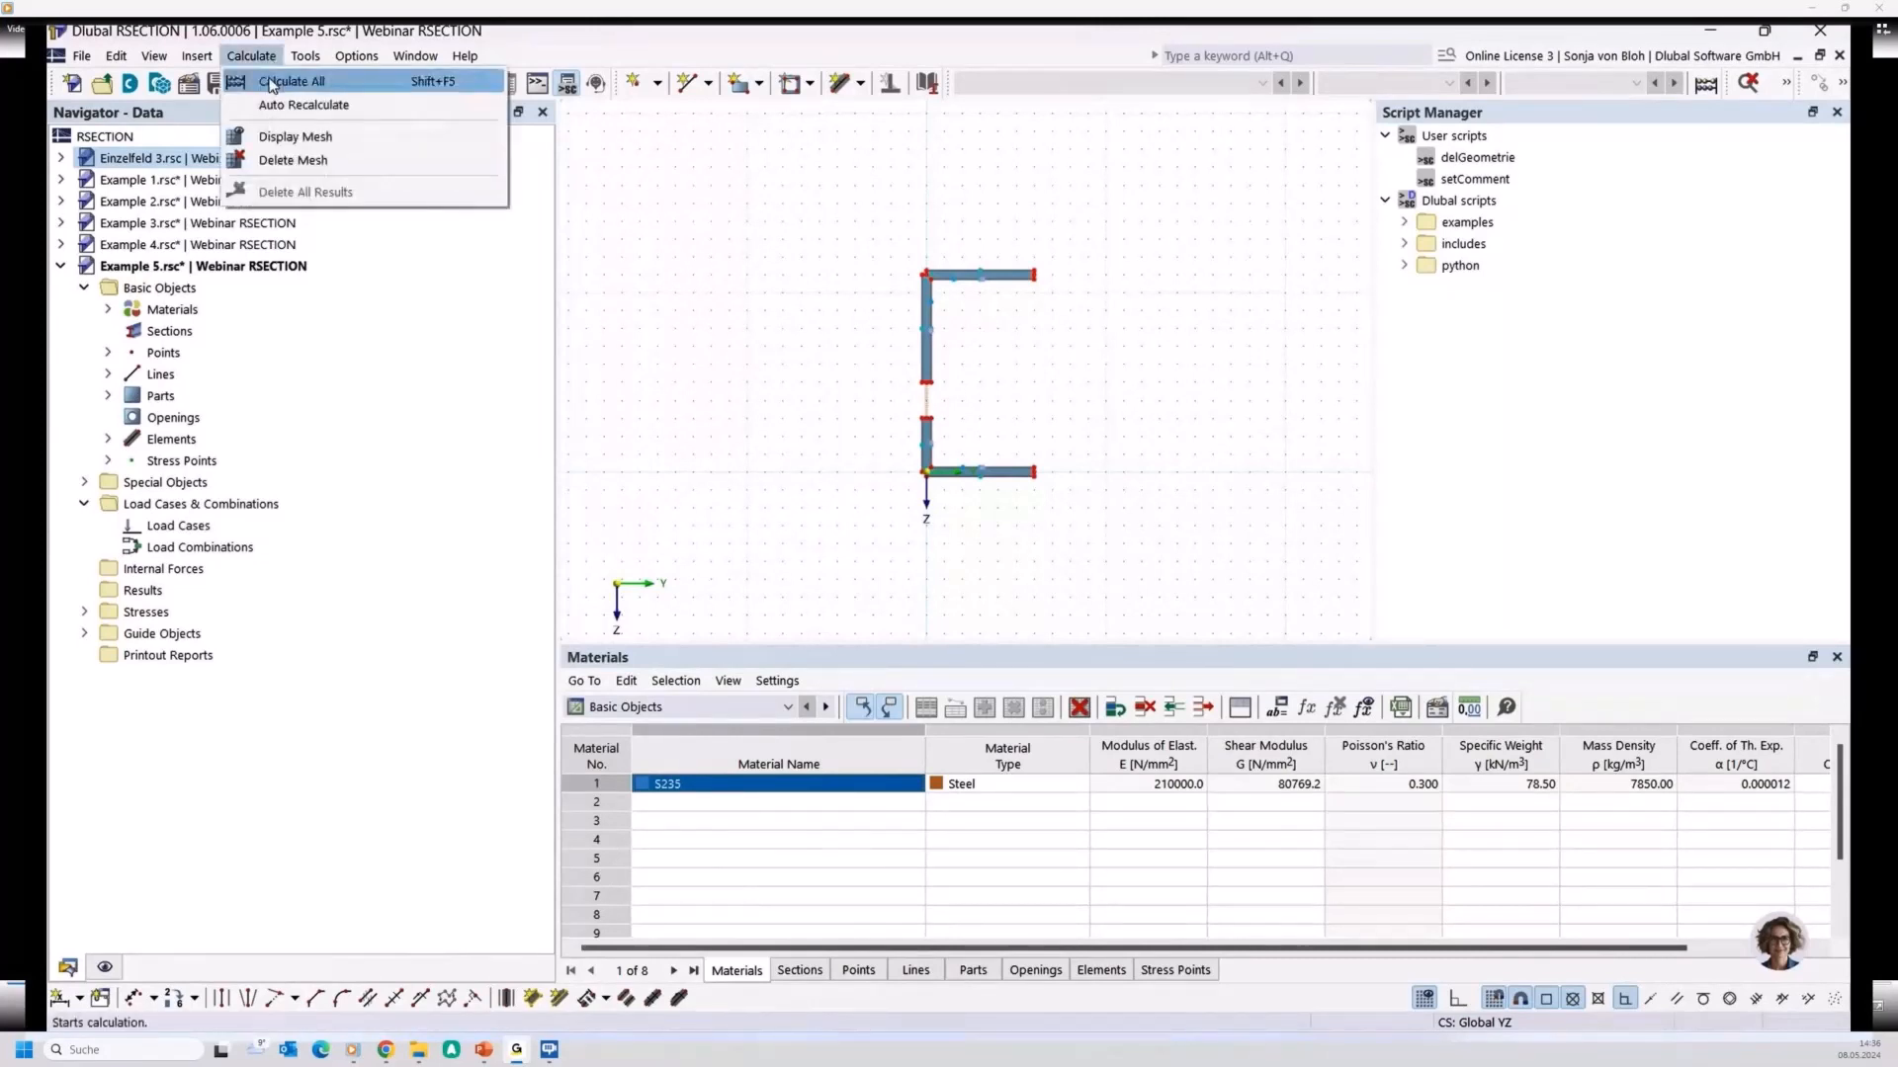
click(269, 78)
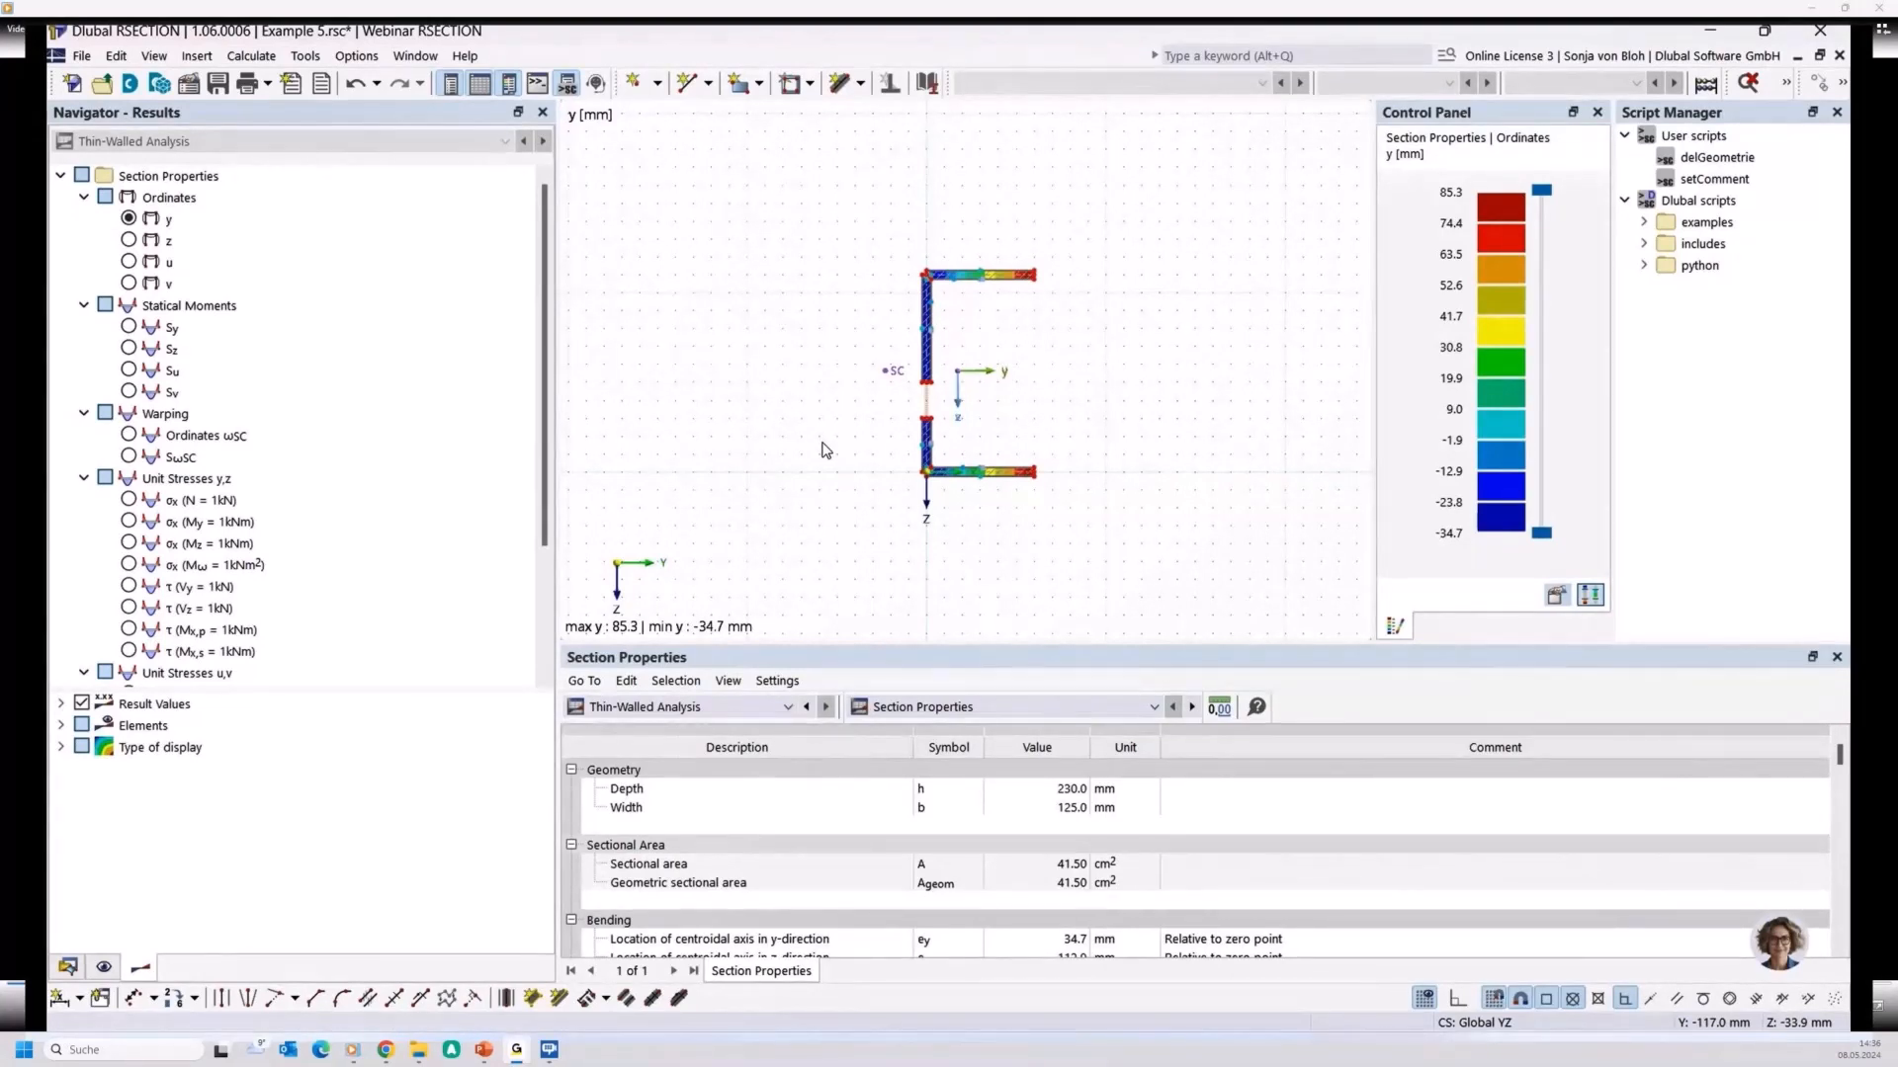
scroll(391, 521, down, 1)
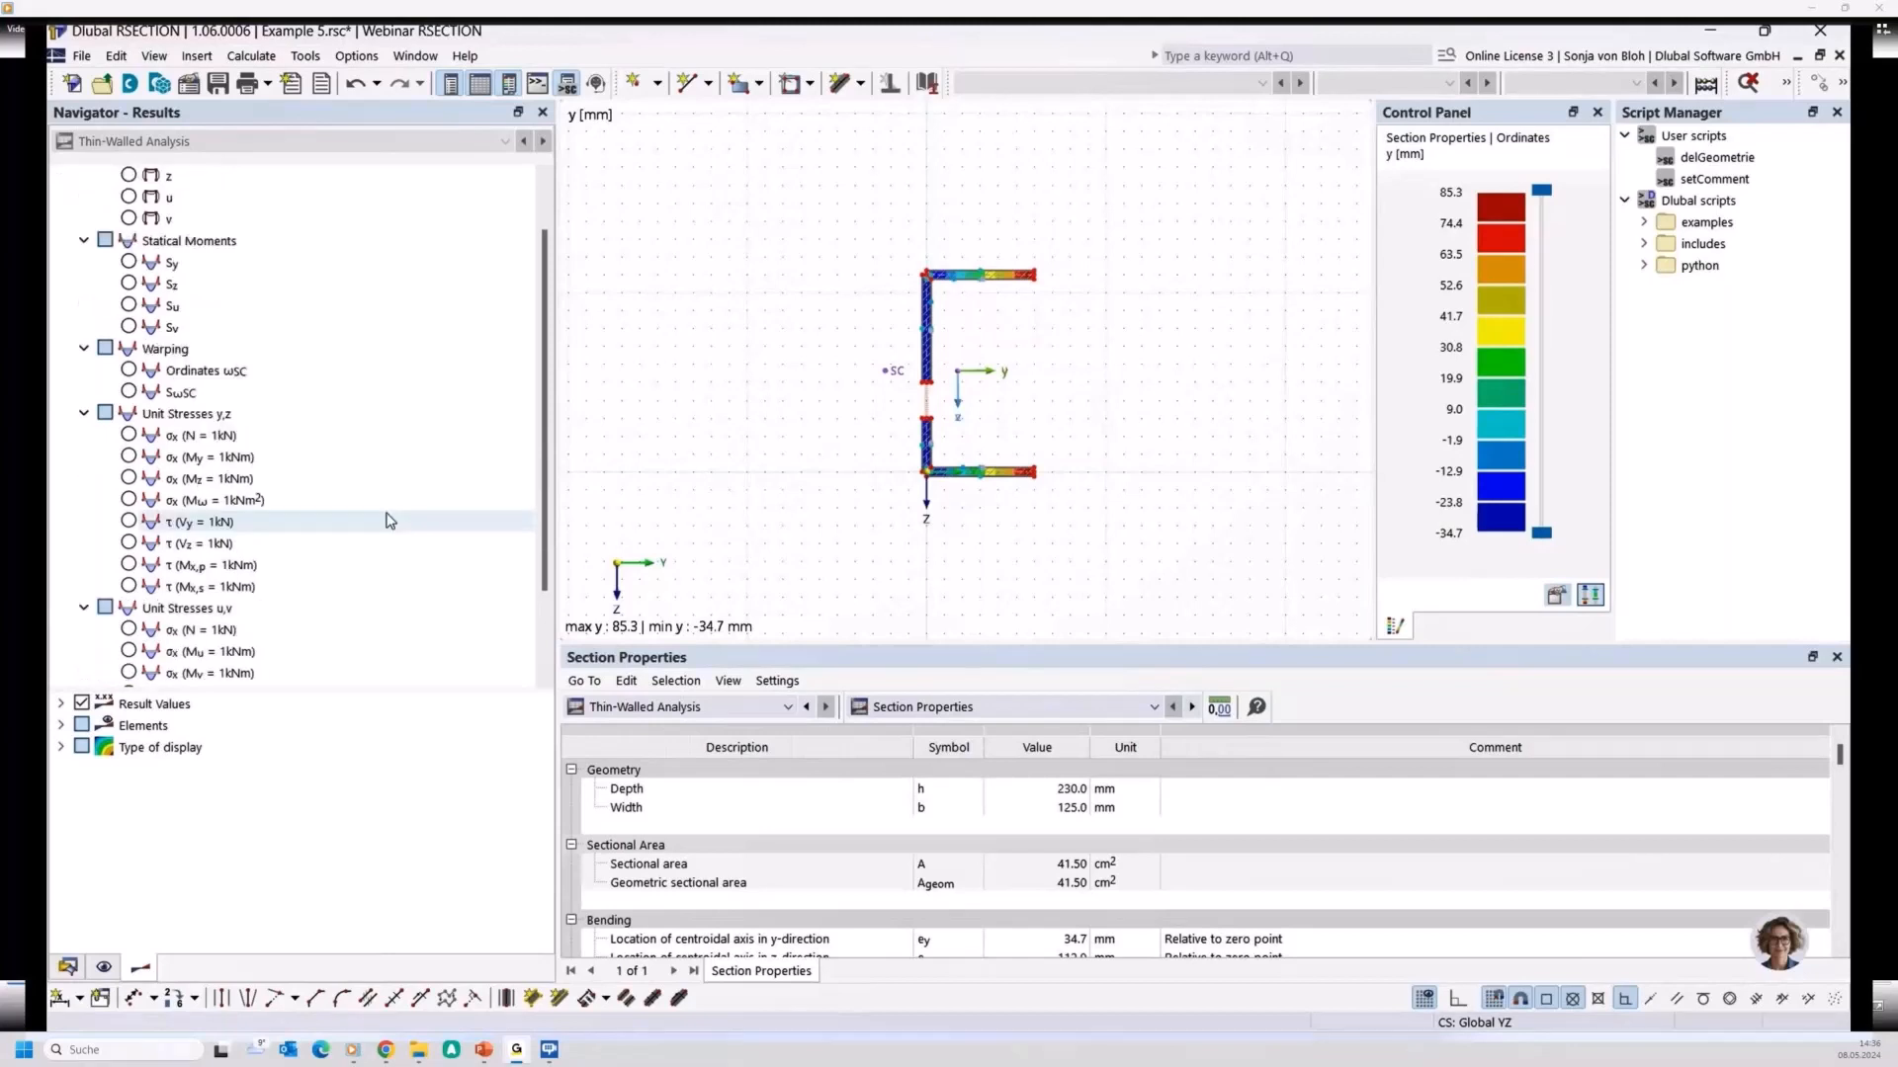
click(129, 542)
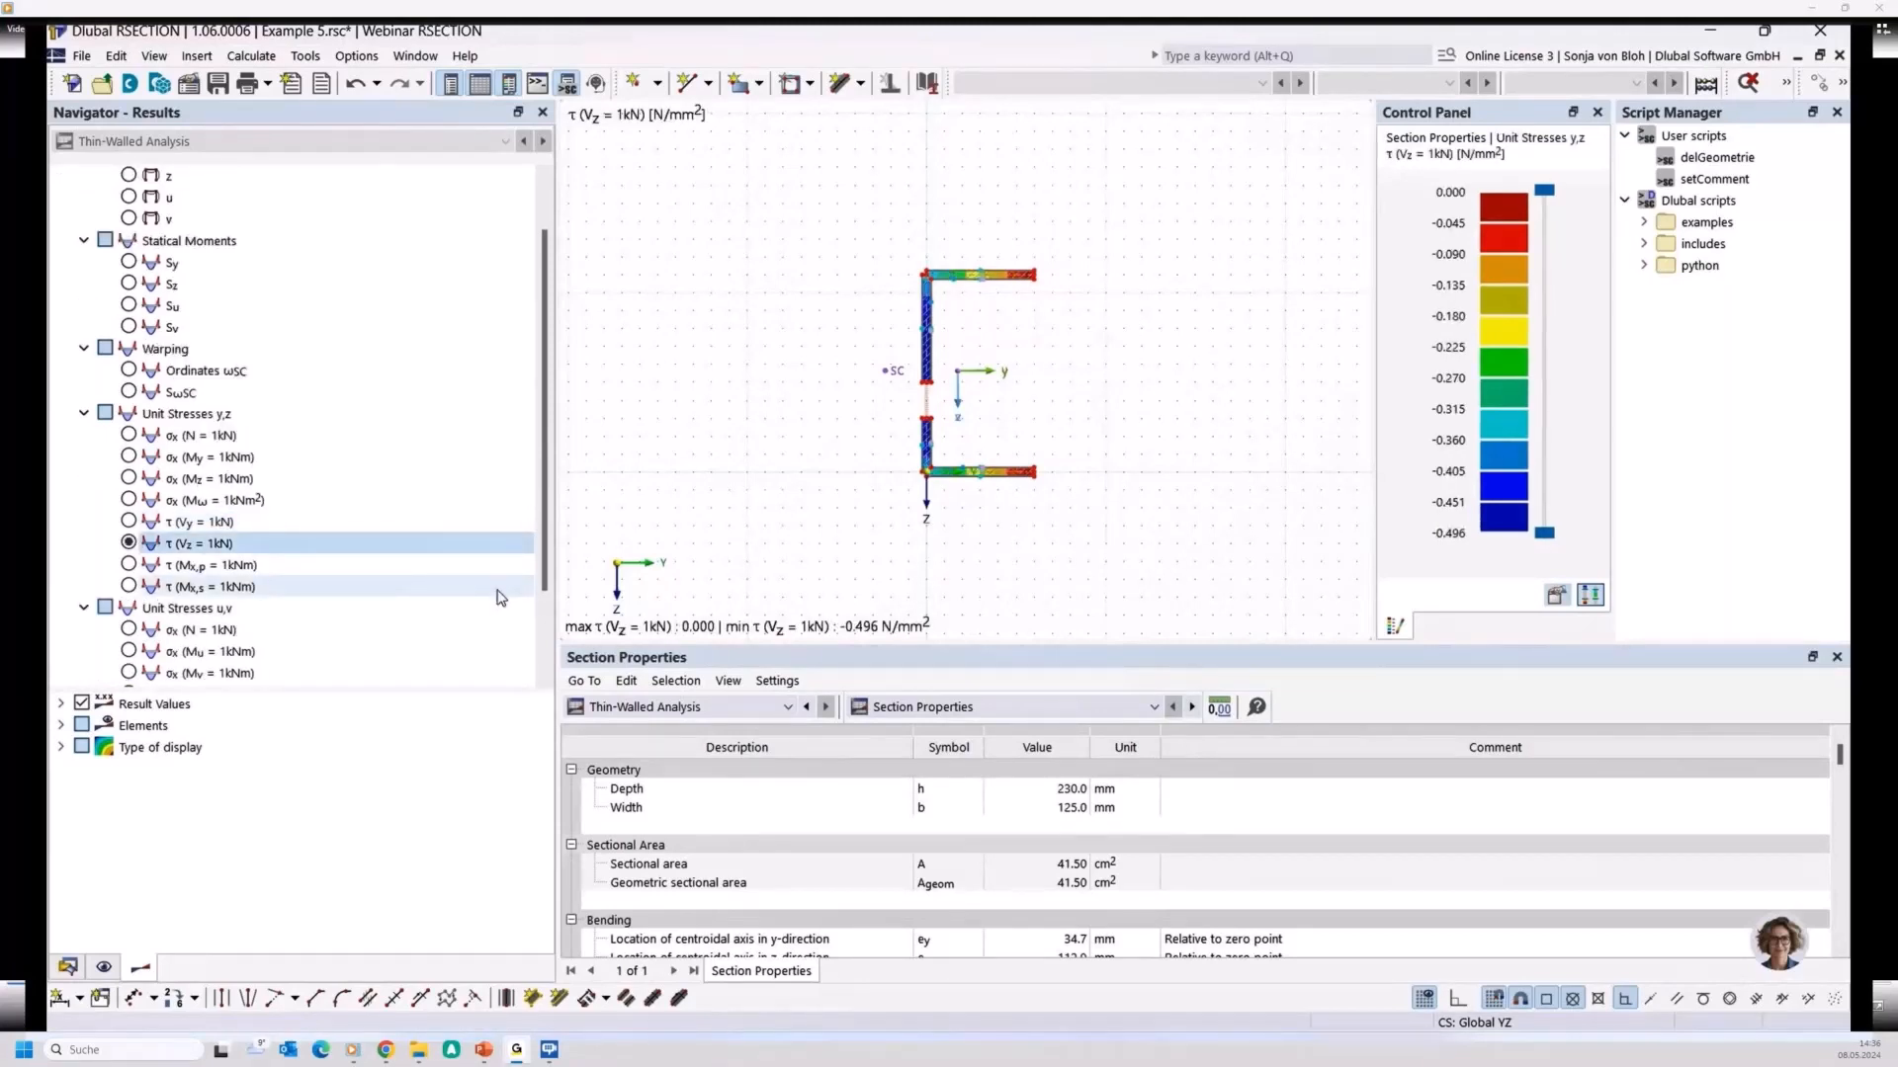
Set the result display type to Off and examine the shear stress diagram along the web, especially across the zero-thickness element
click(60, 748)
click(105, 812)
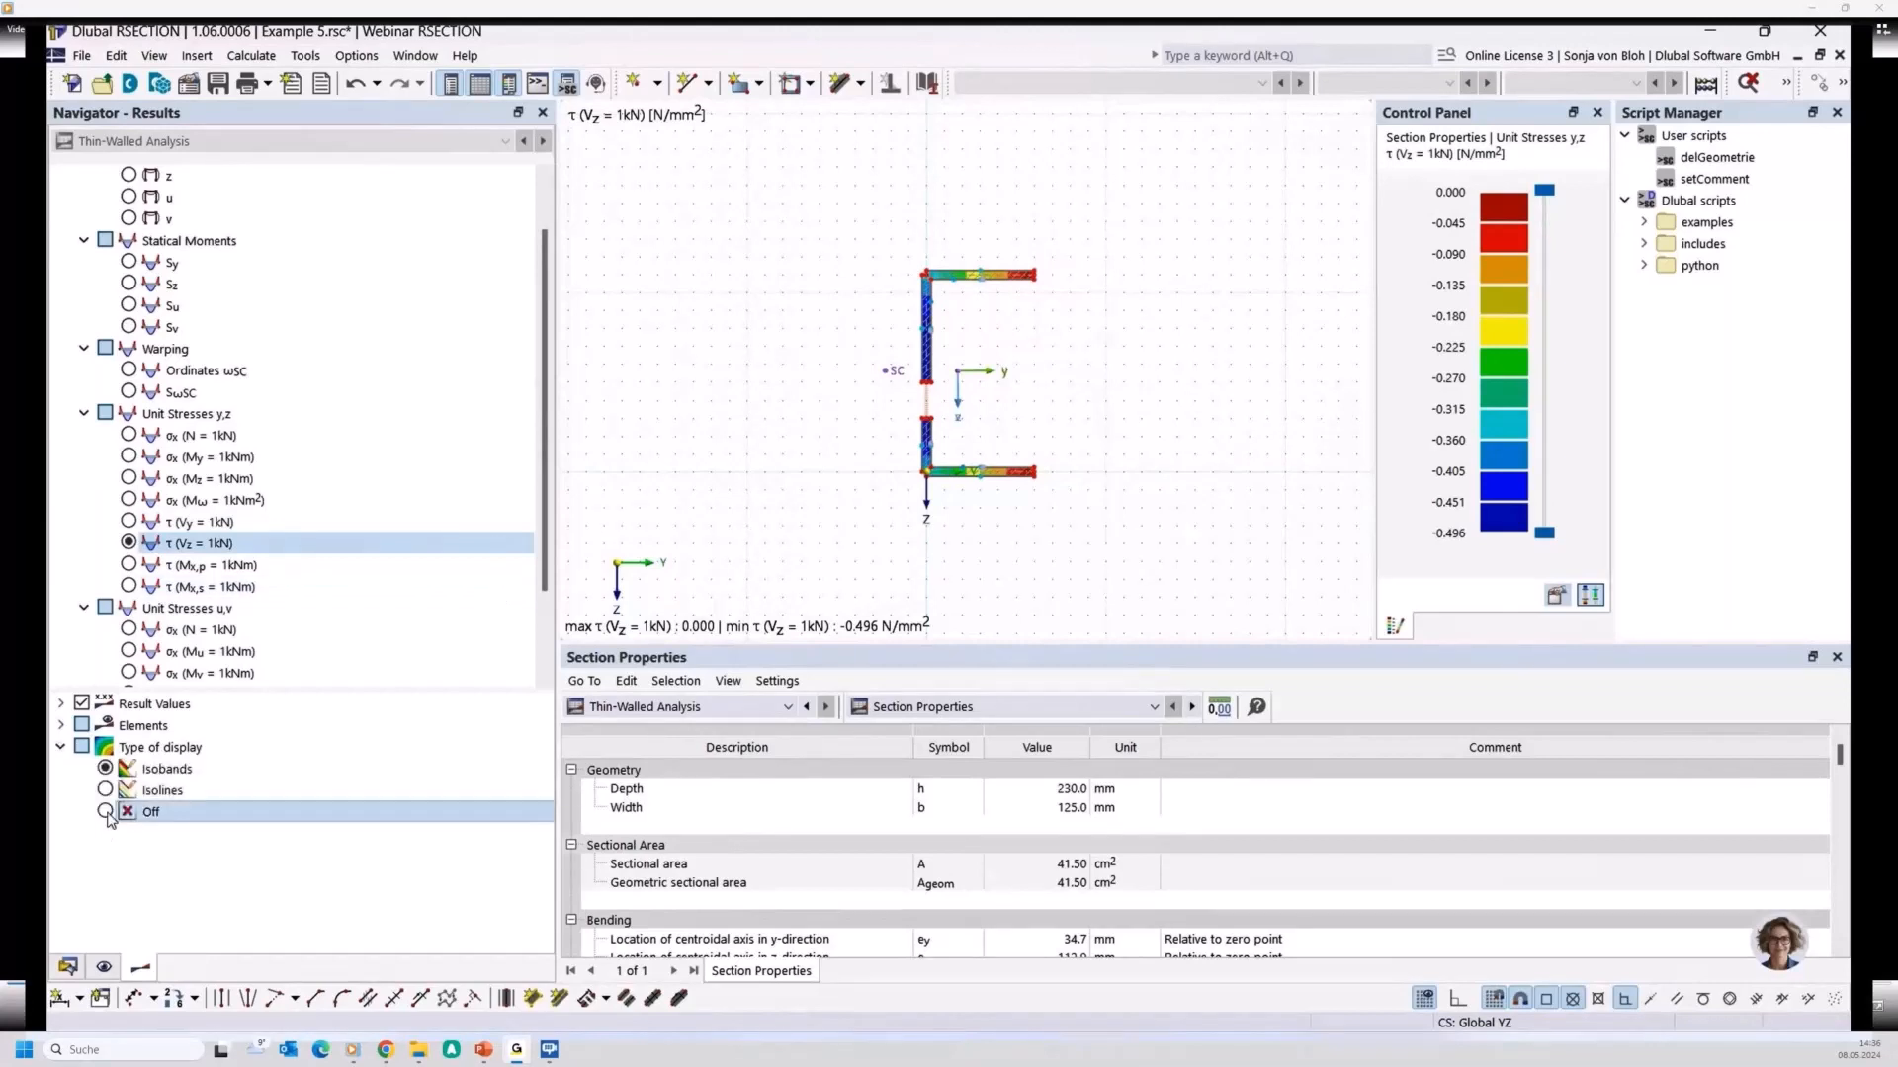
scroll(1000, 435, up, 3)
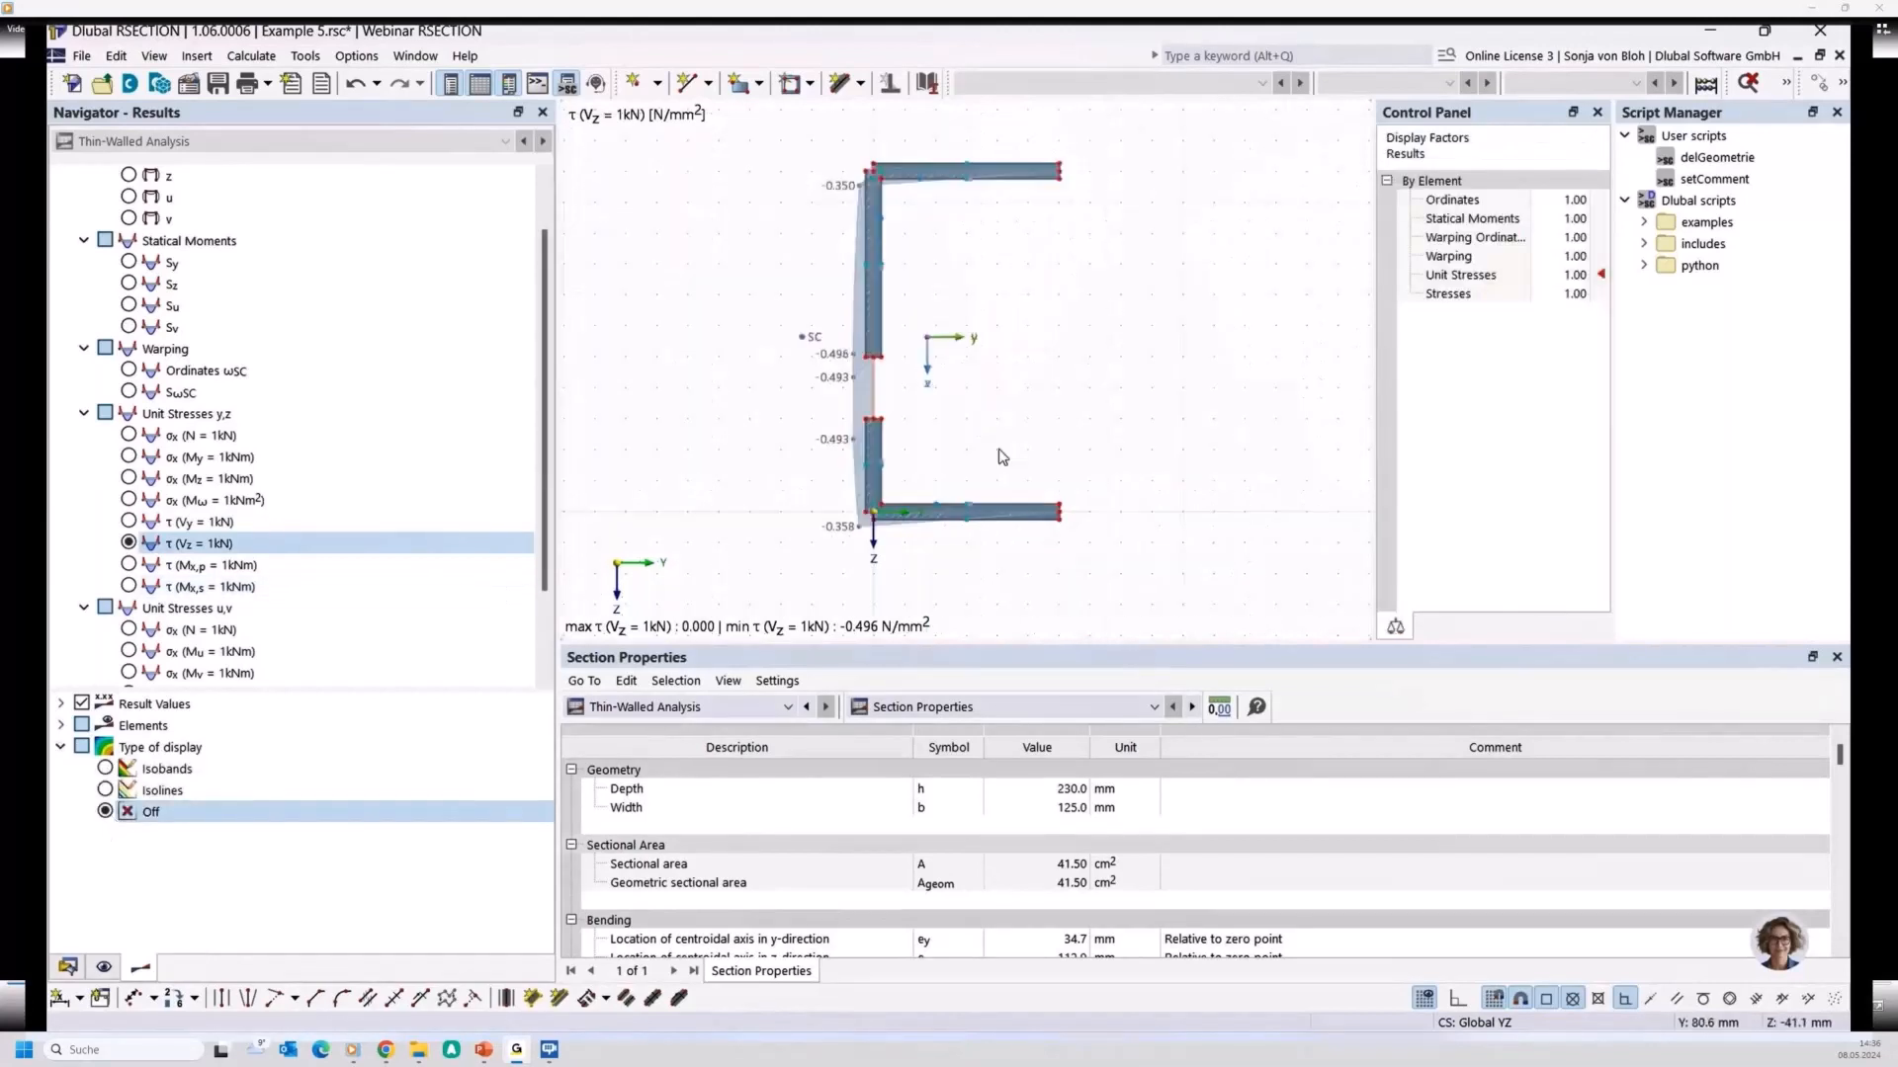
scroll(1000, 456, up, 3)
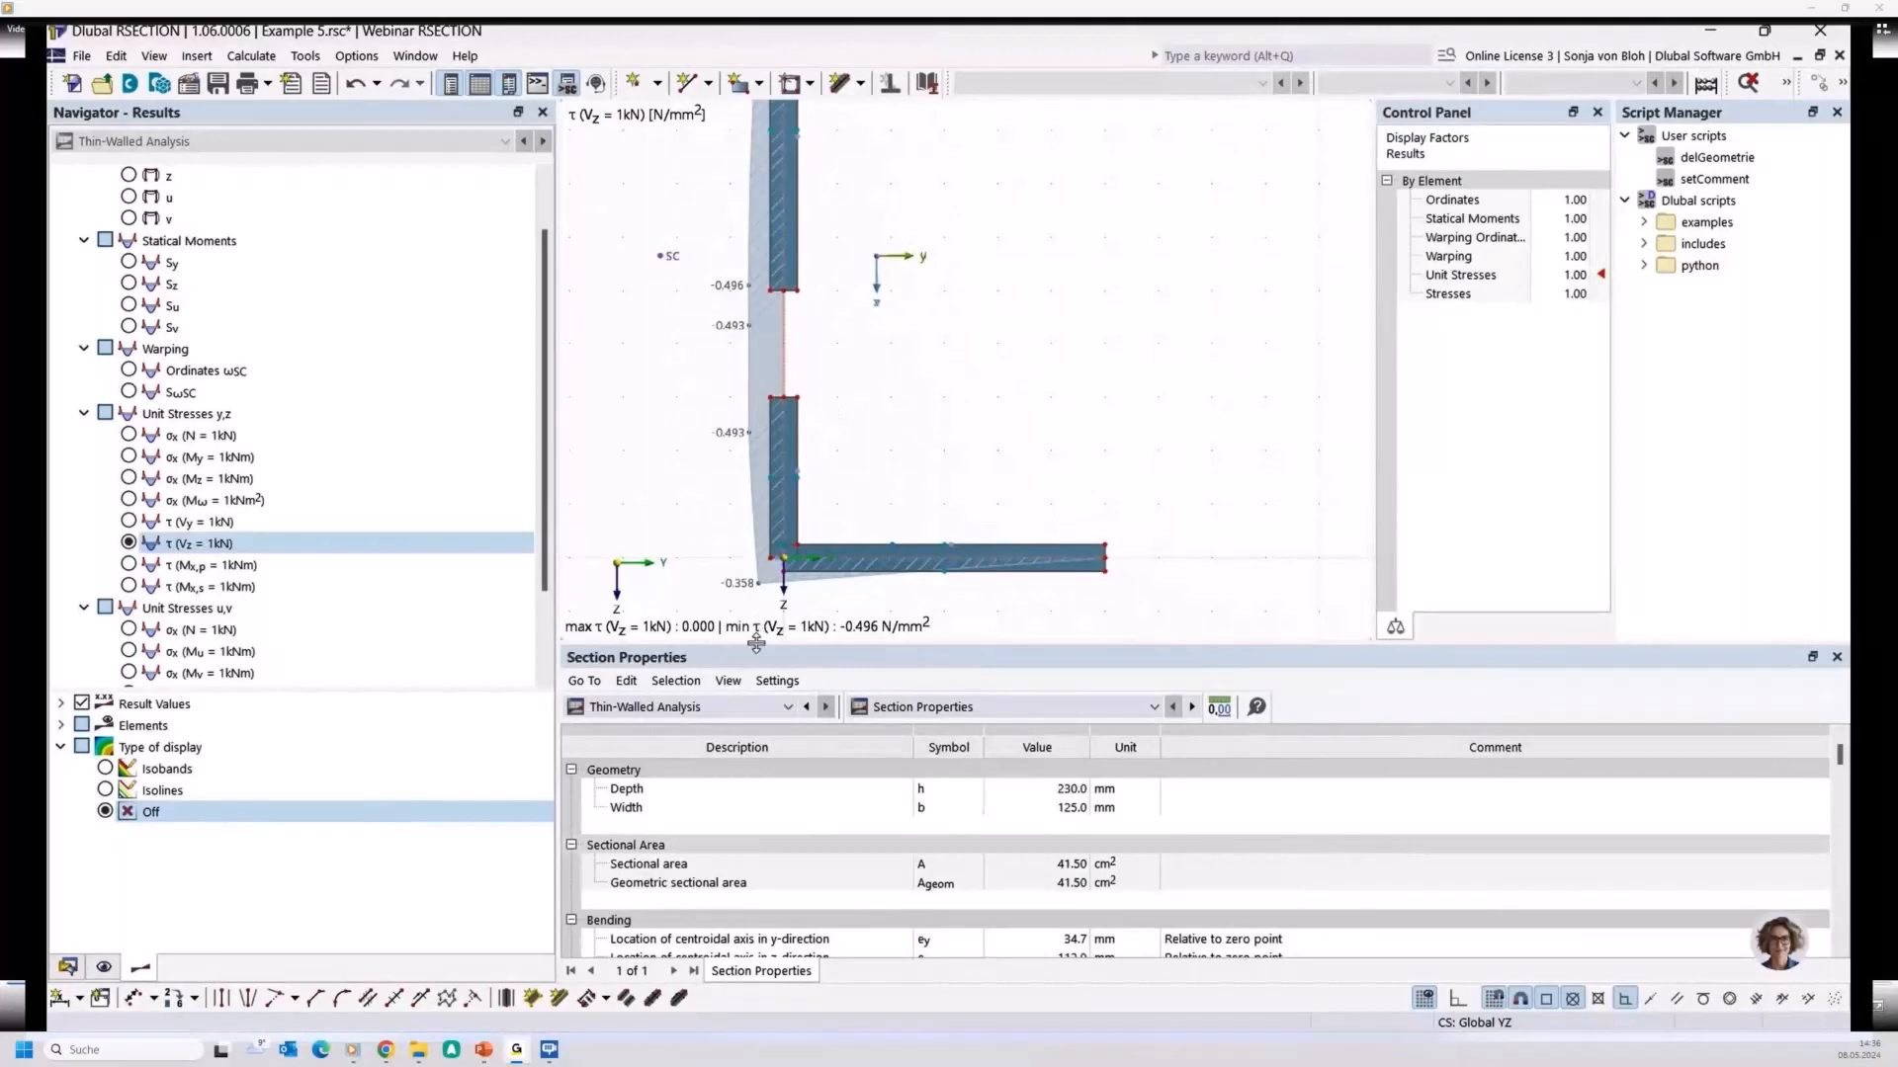
drag(756, 645, 756, 793)
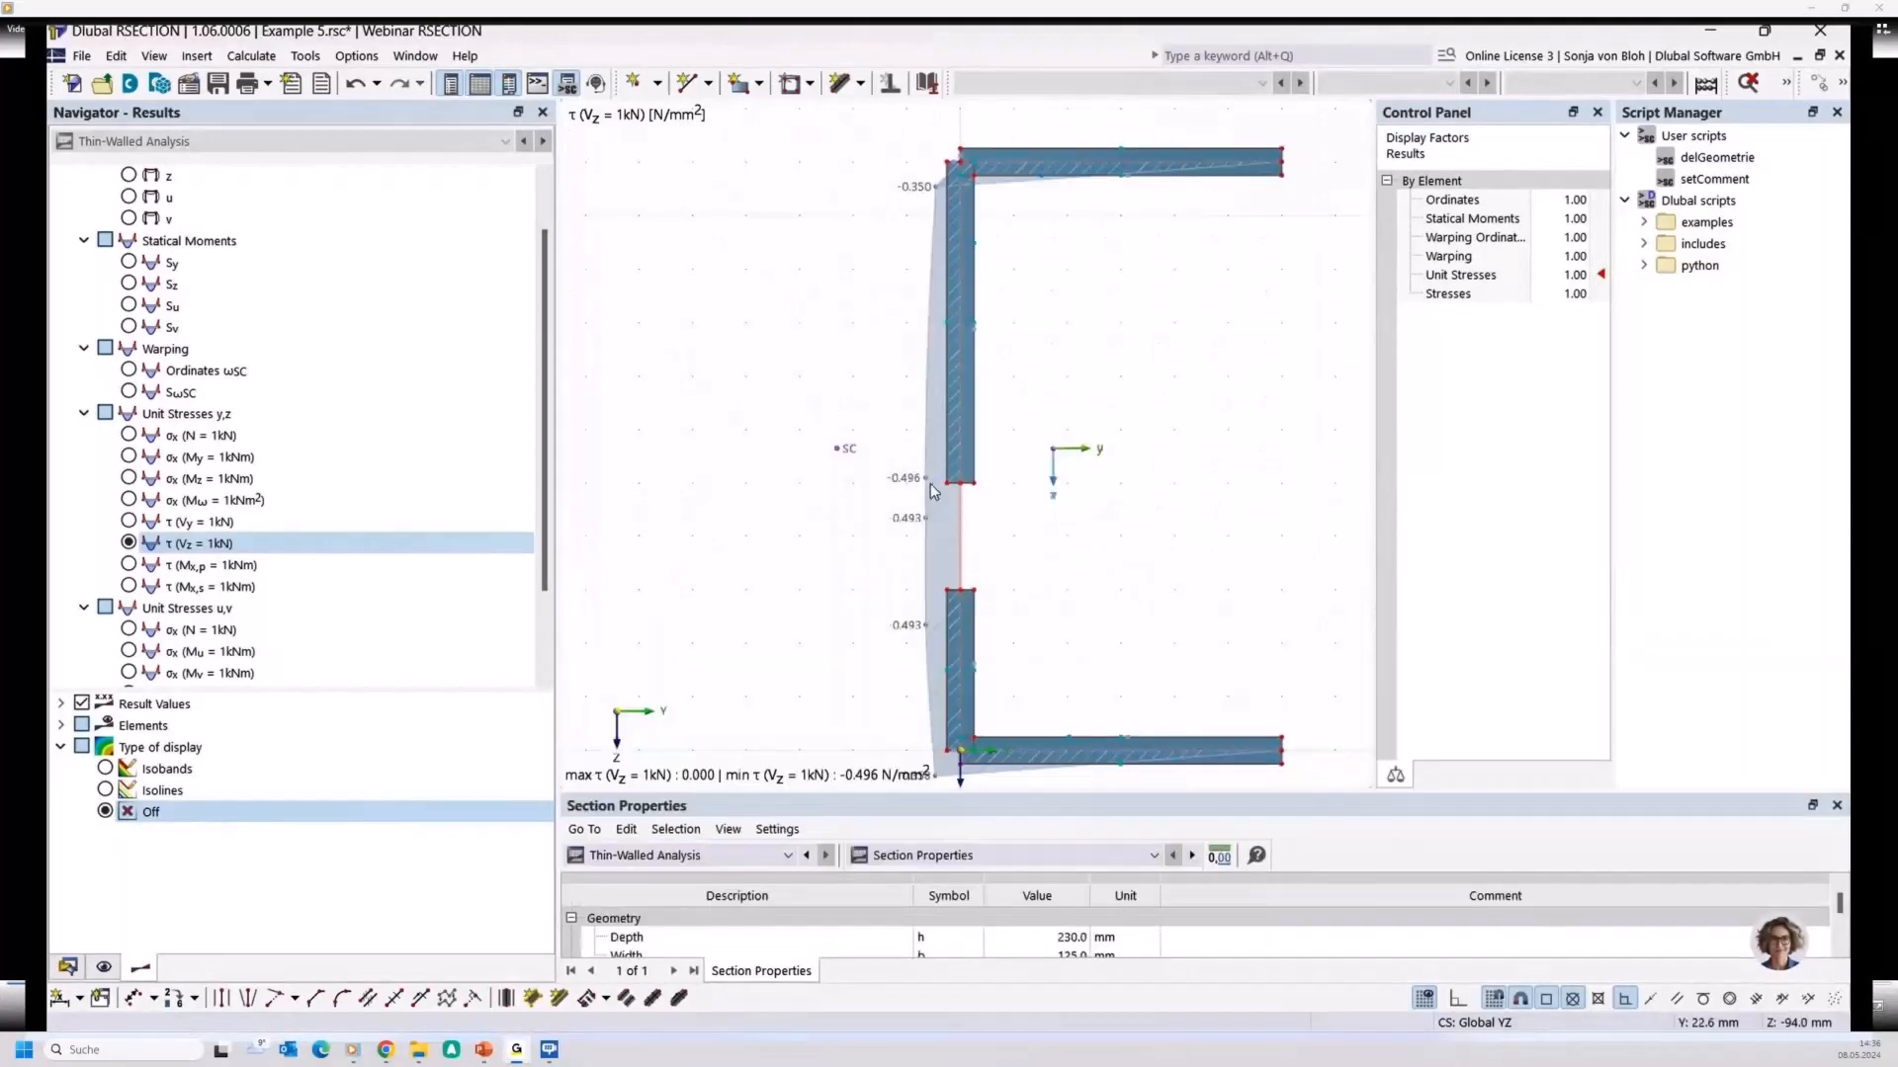
scroll(864, 502, up, 1)
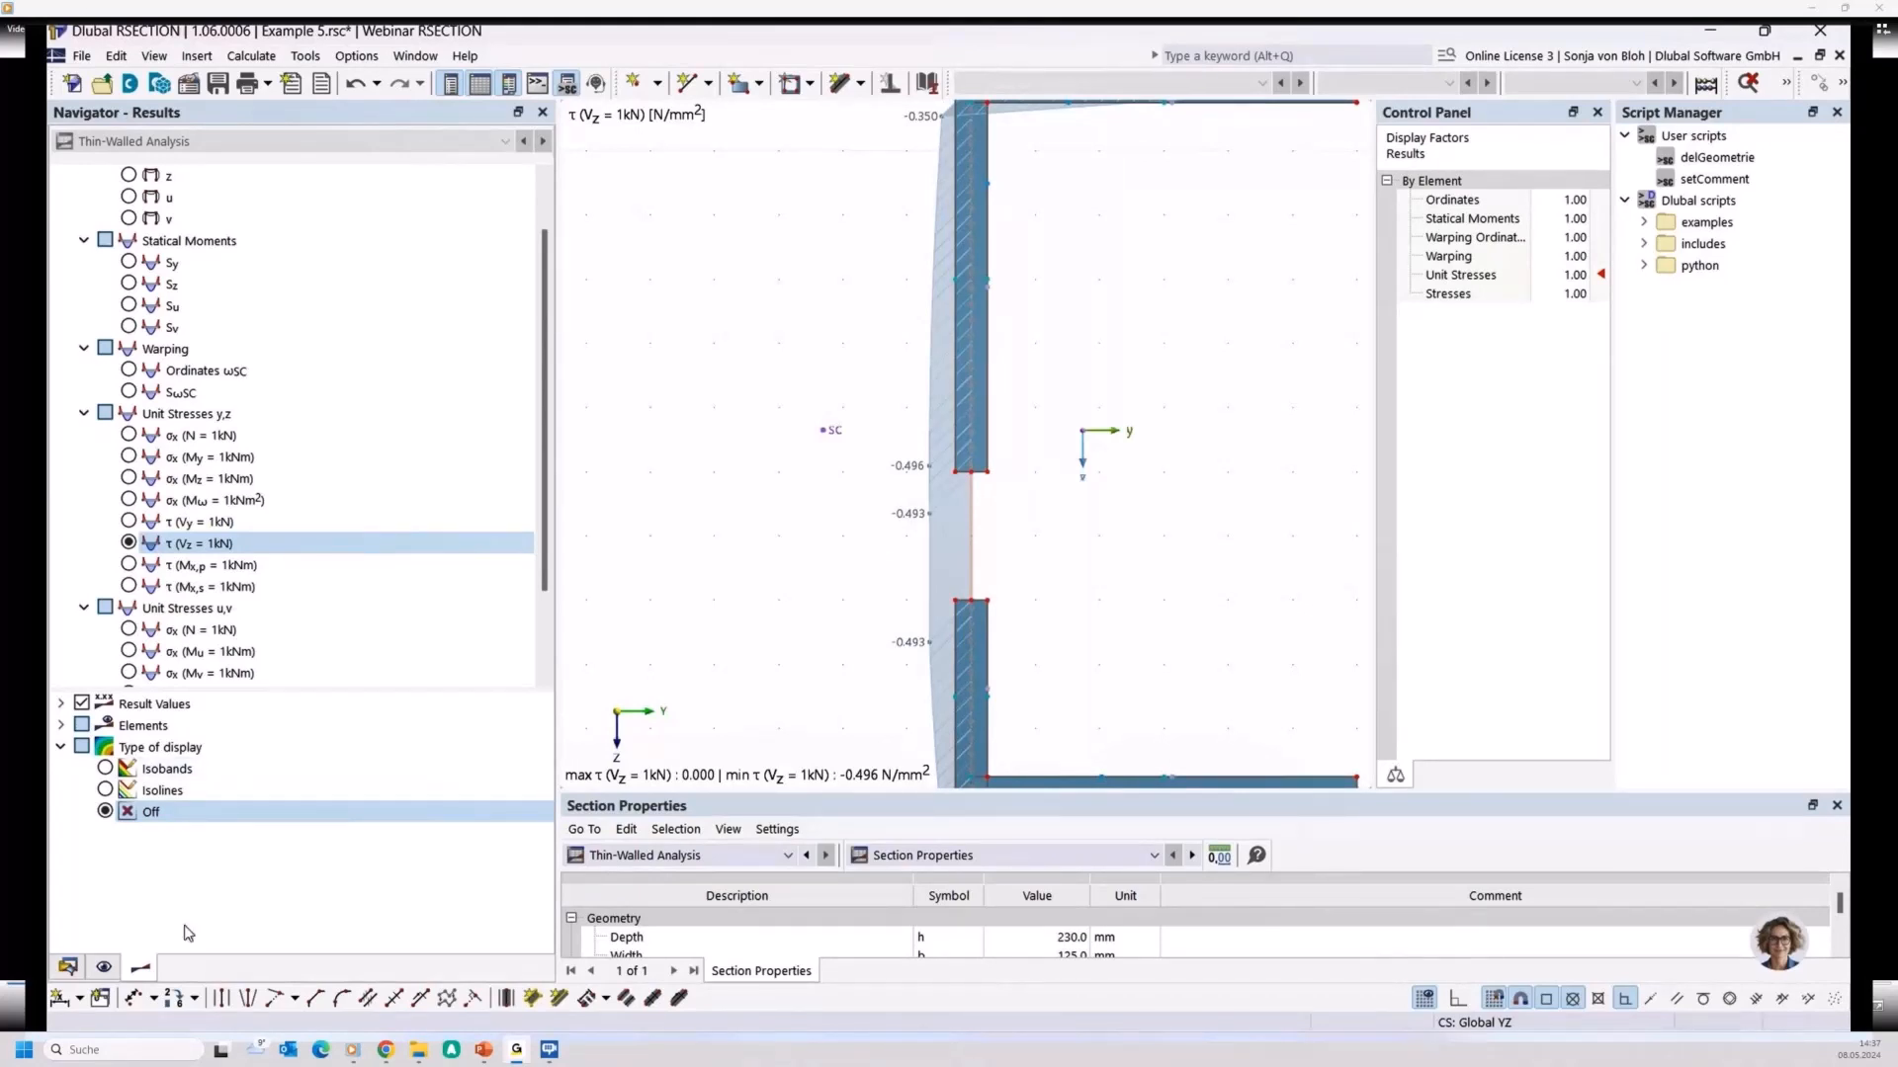
Create a new model named Example 6 in the Webinar RSECTION series with the Thin-Walled Analysis method
click(67, 967)
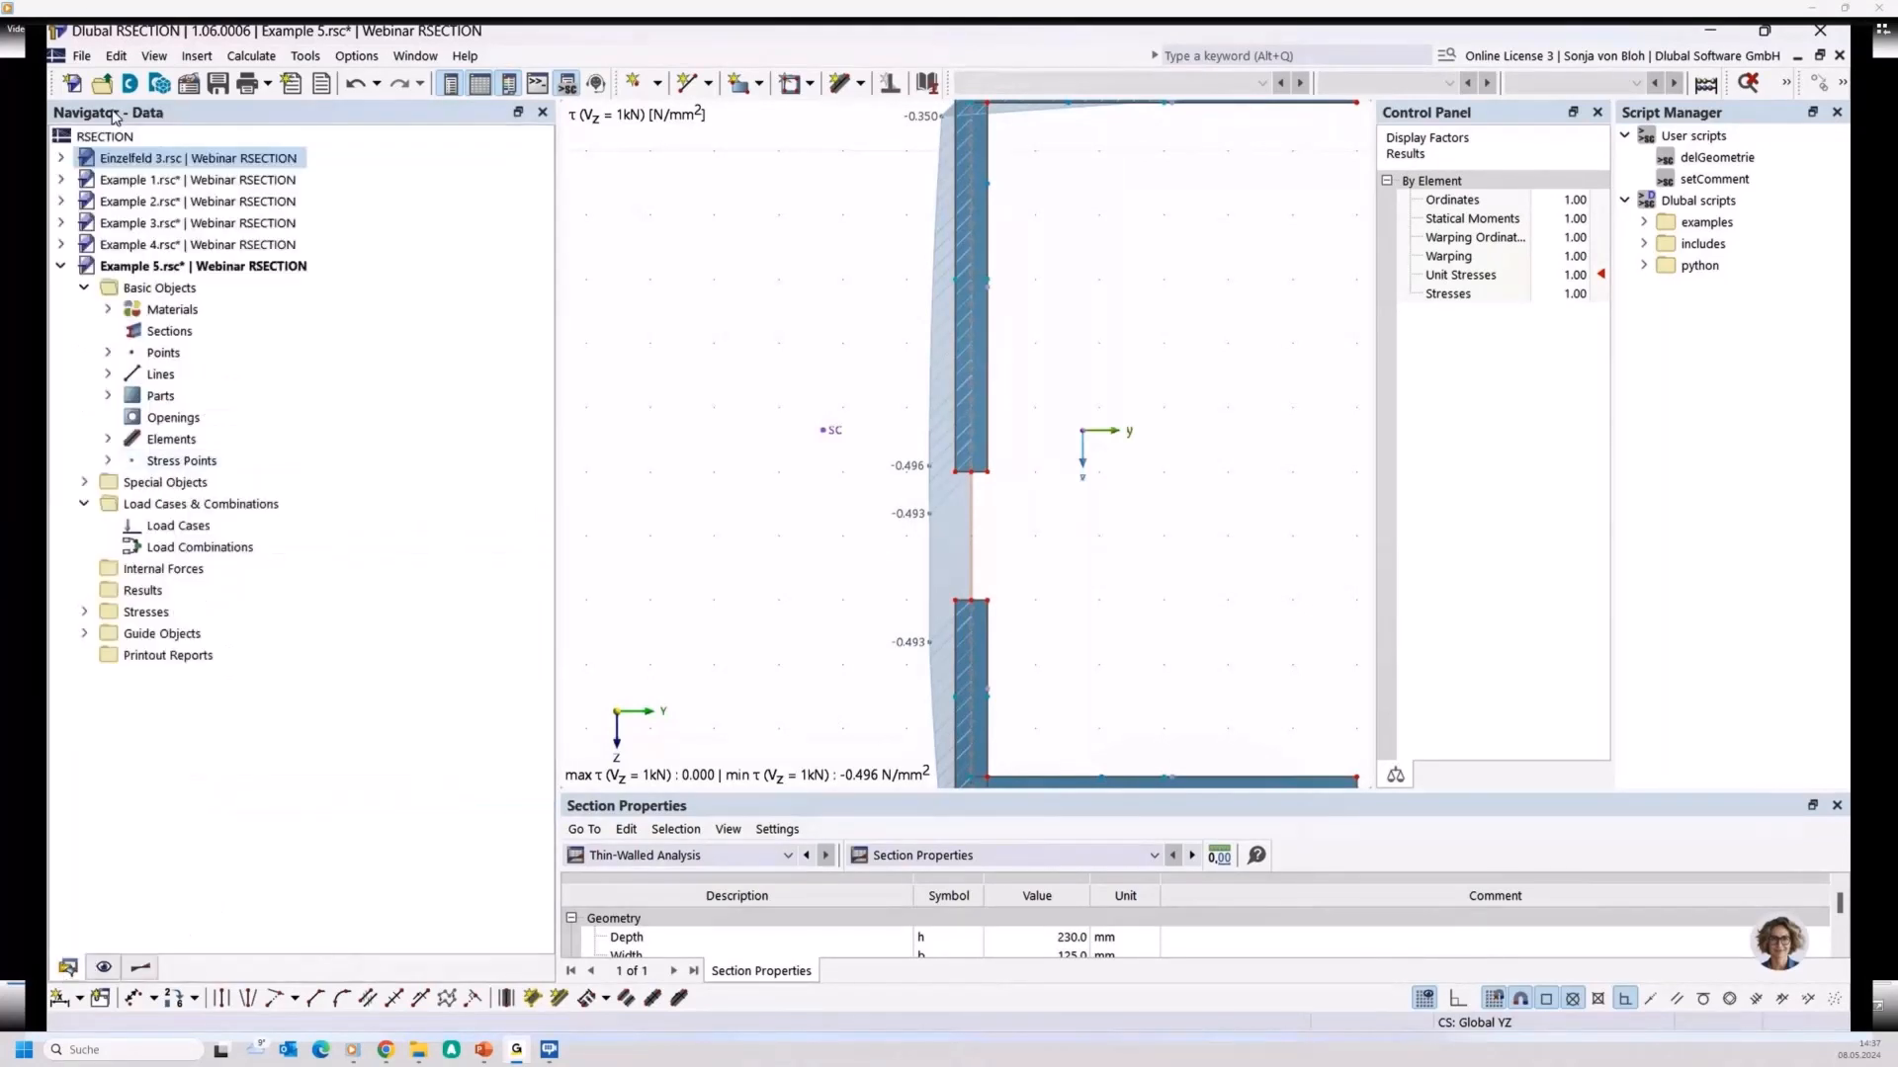
click(70, 85)
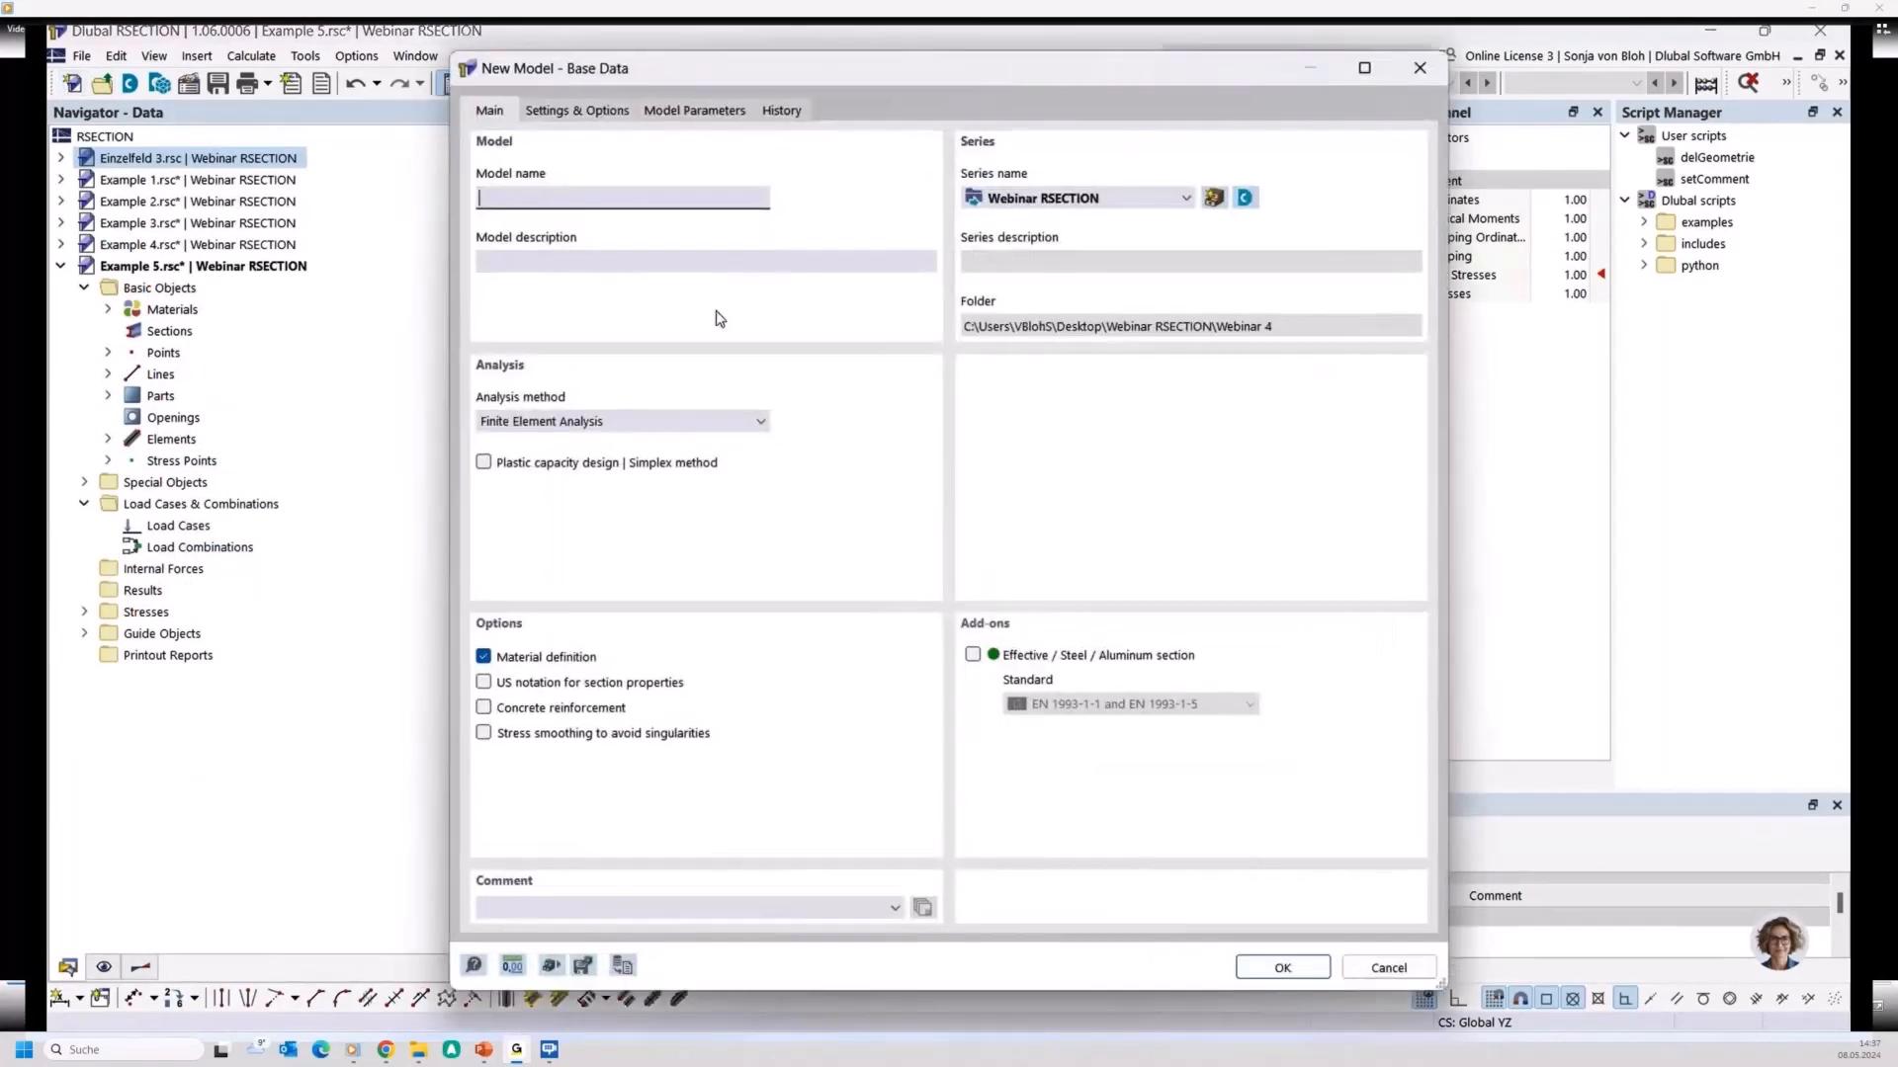
text(Example 6)
click(550, 423)
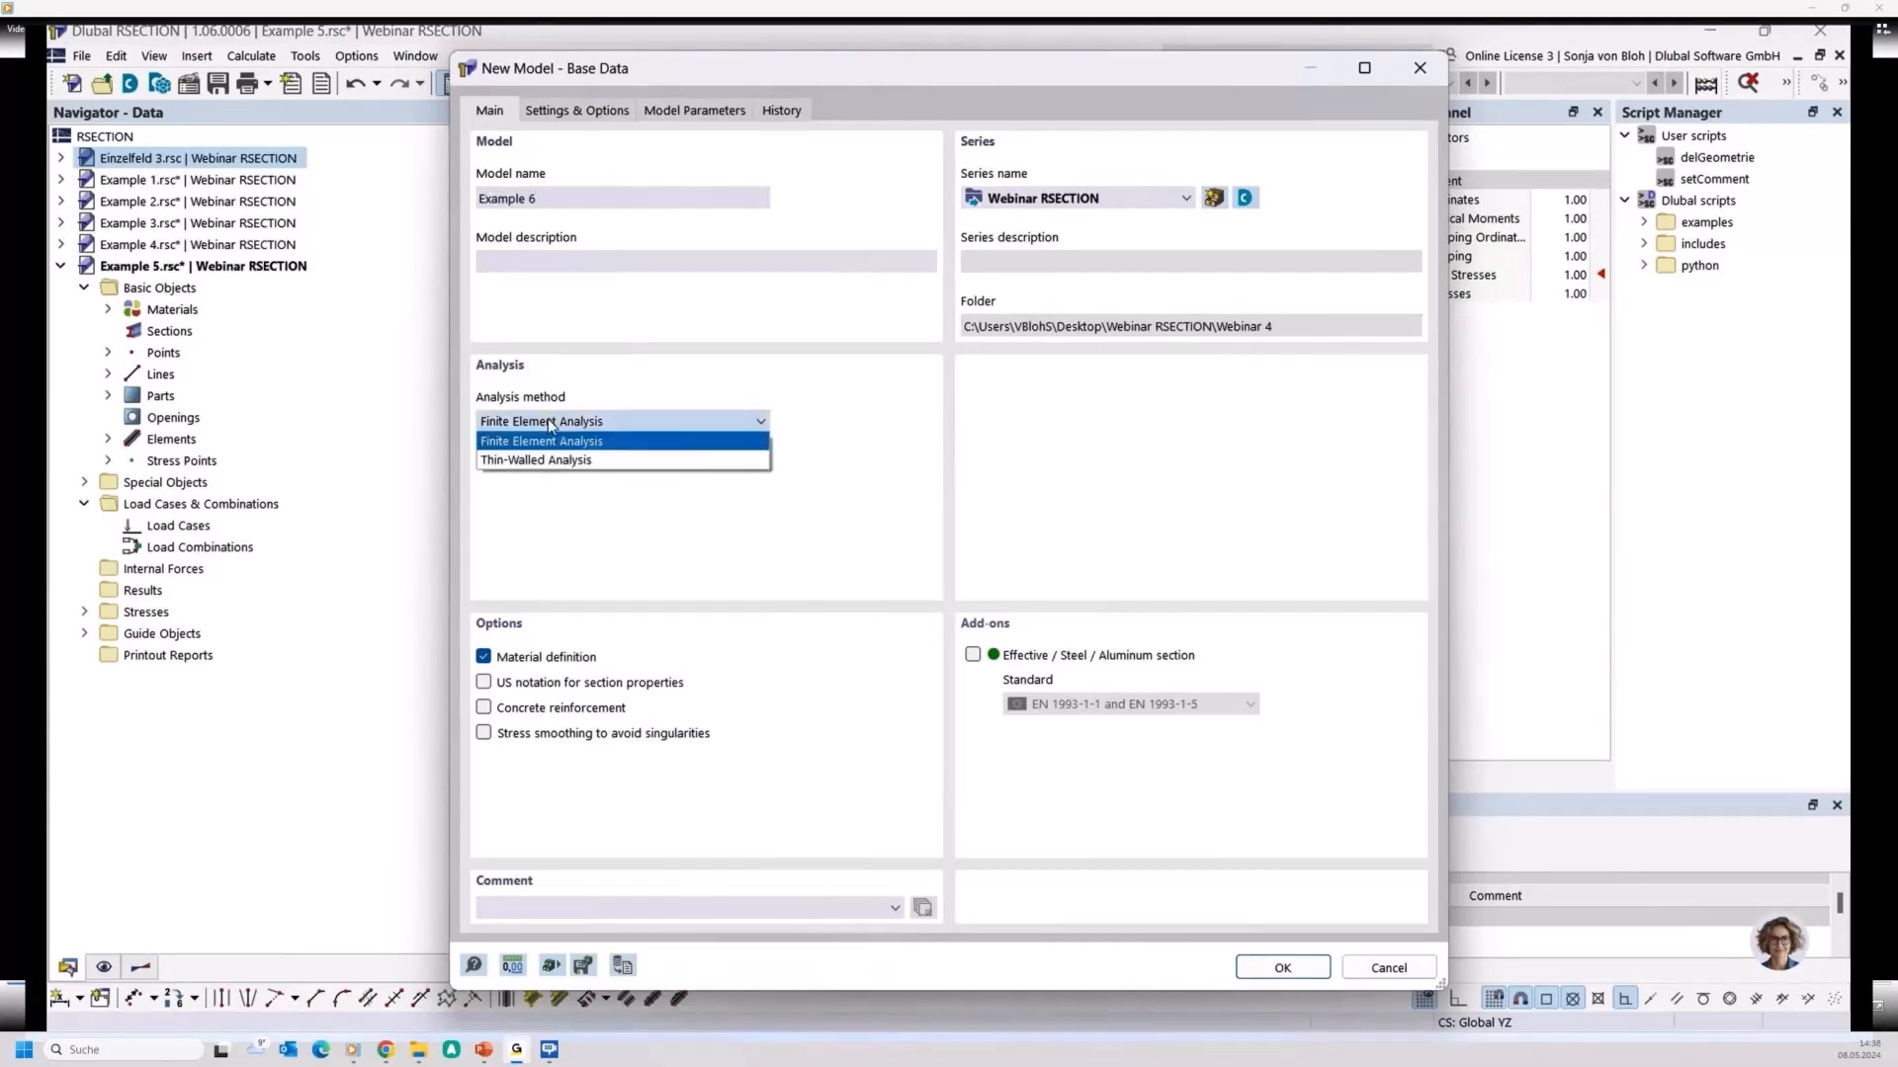
click(529, 461)
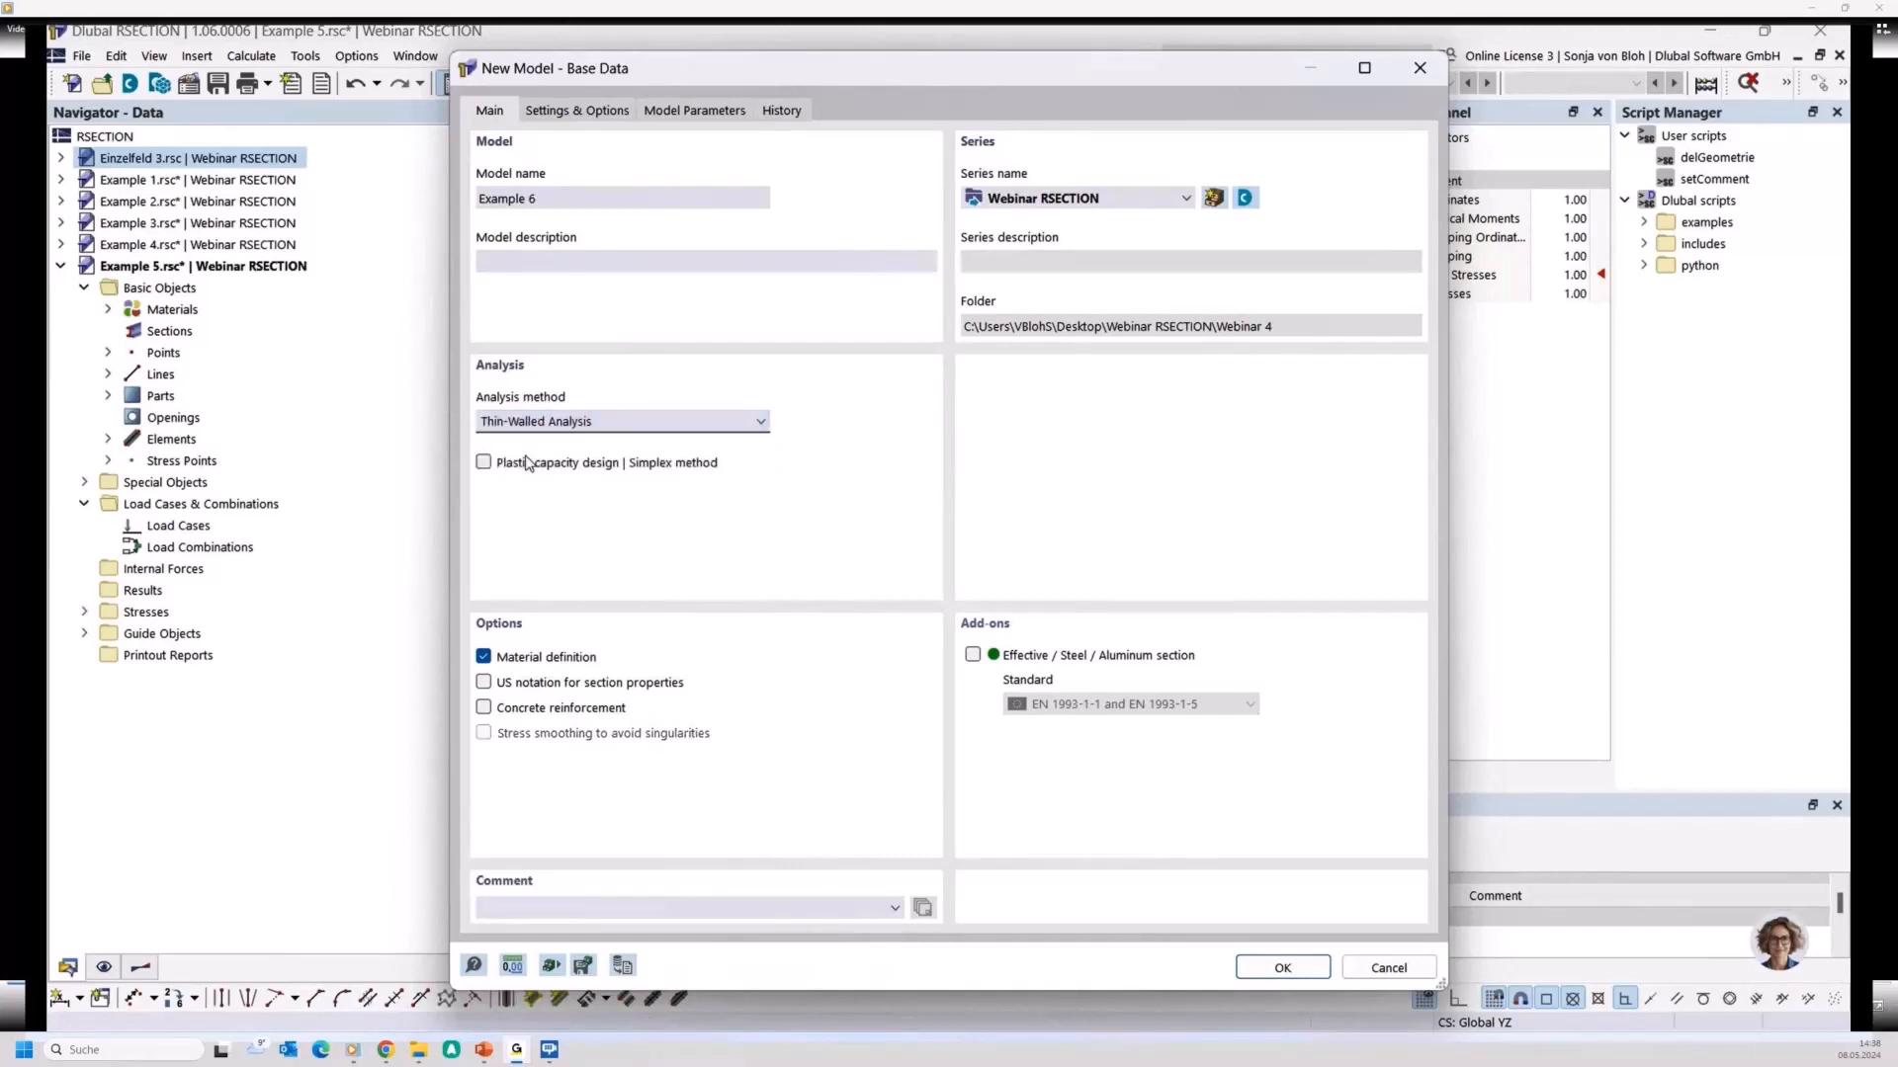
click(1282, 968)
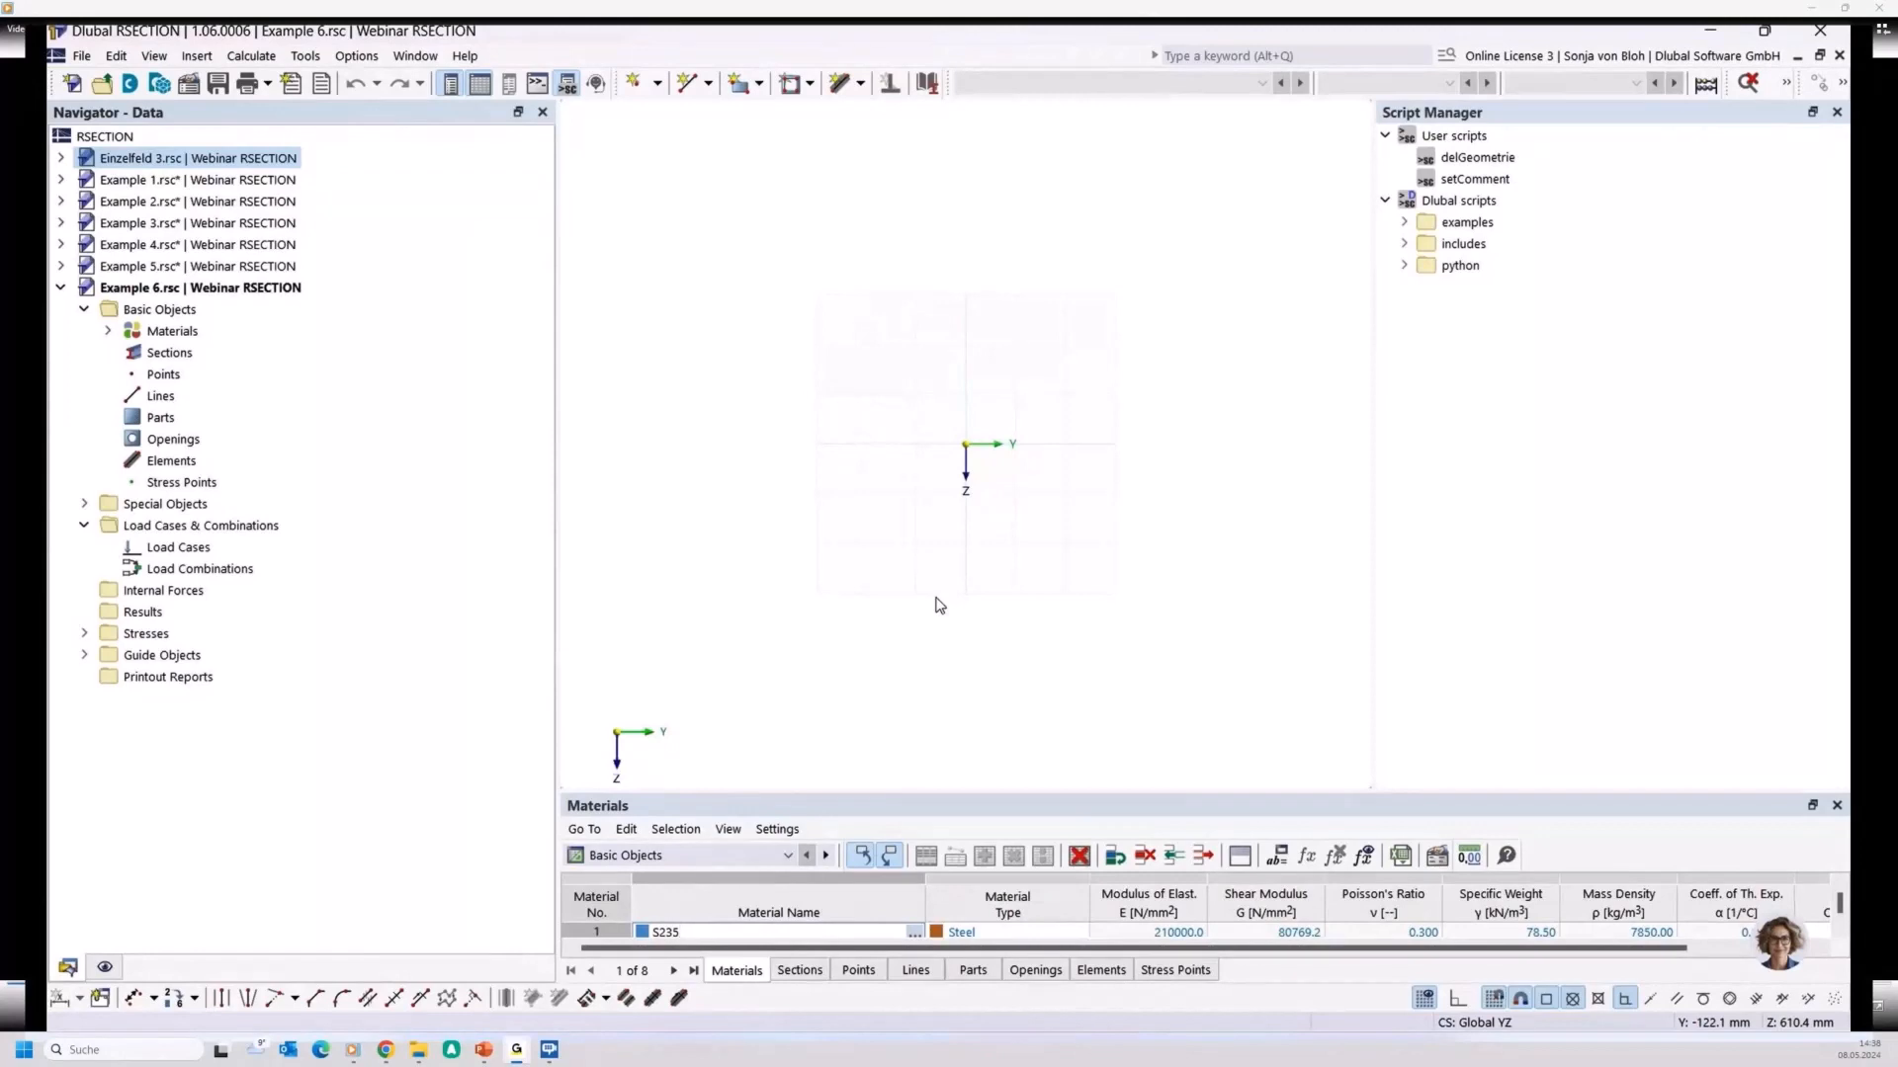
Model a 20 mm thick single-line element from the origin to Y = 100 mm, ending element input
click(861, 87)
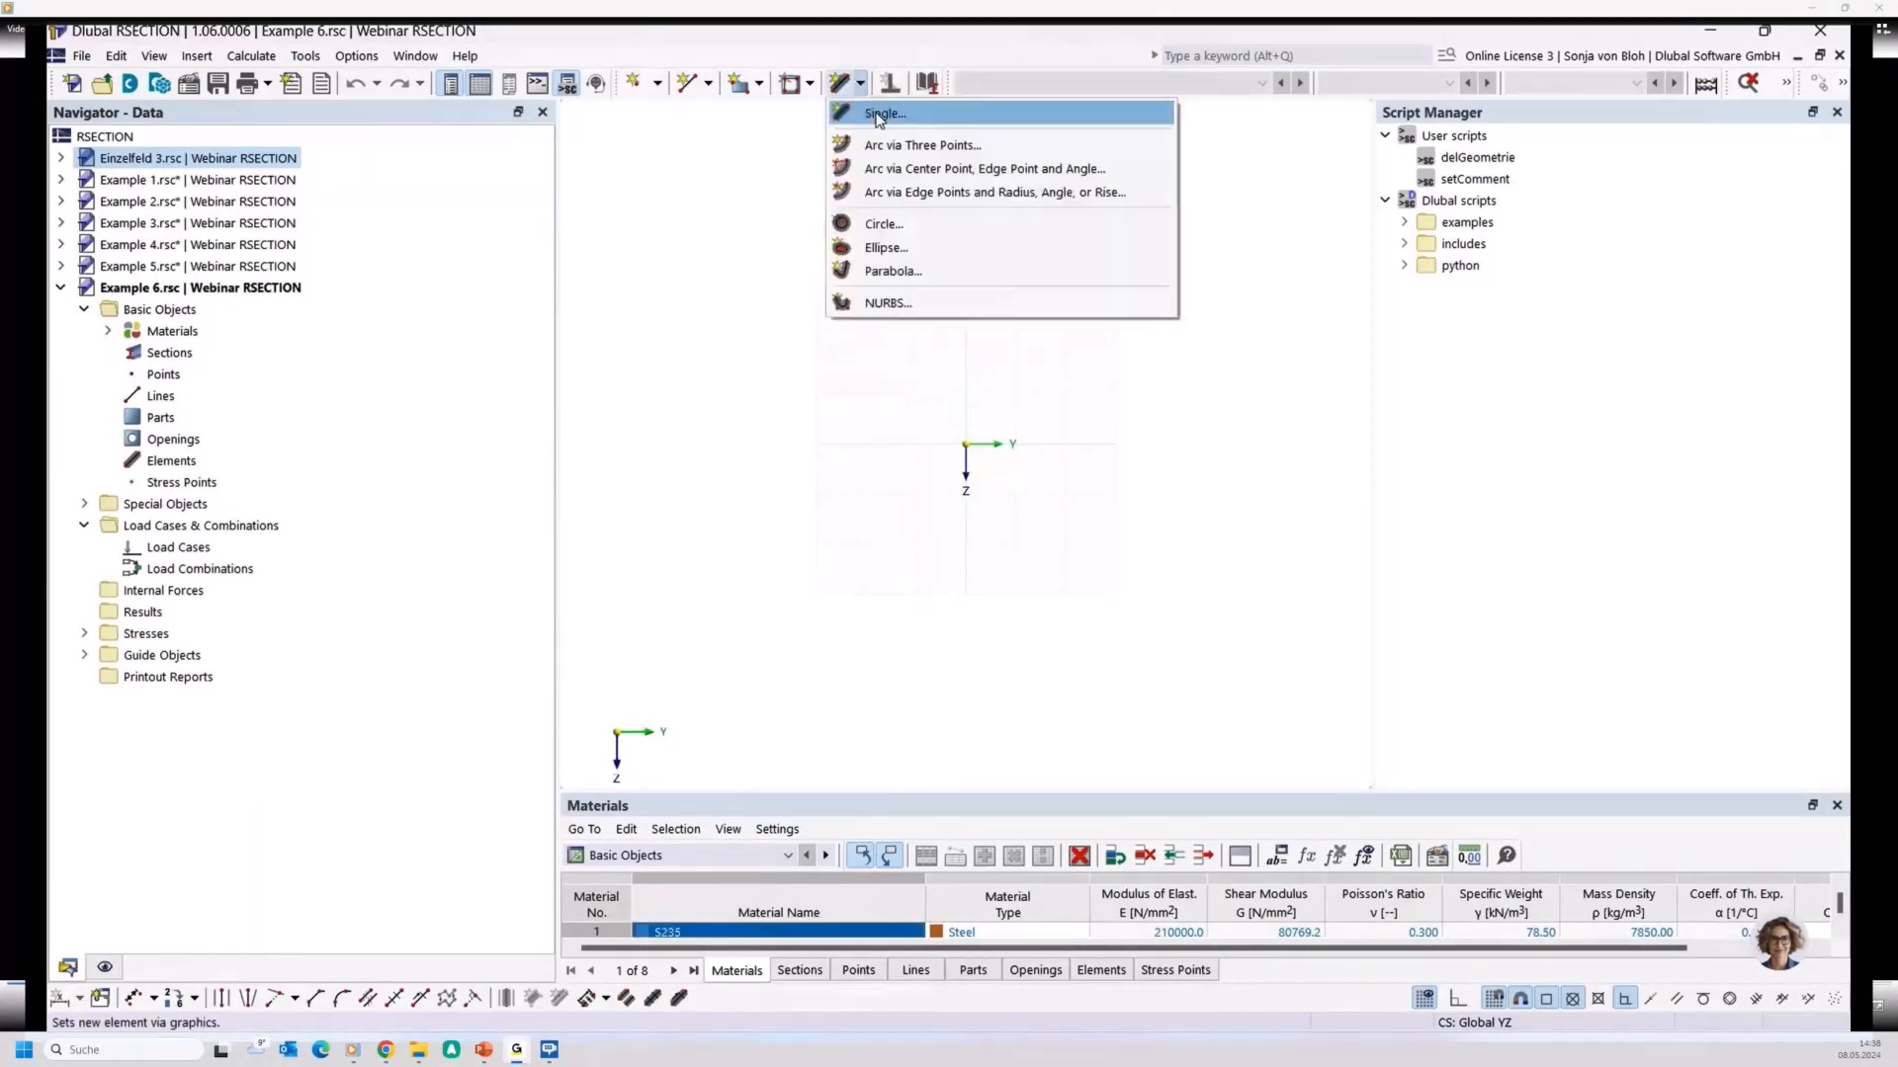
click(876, 117)
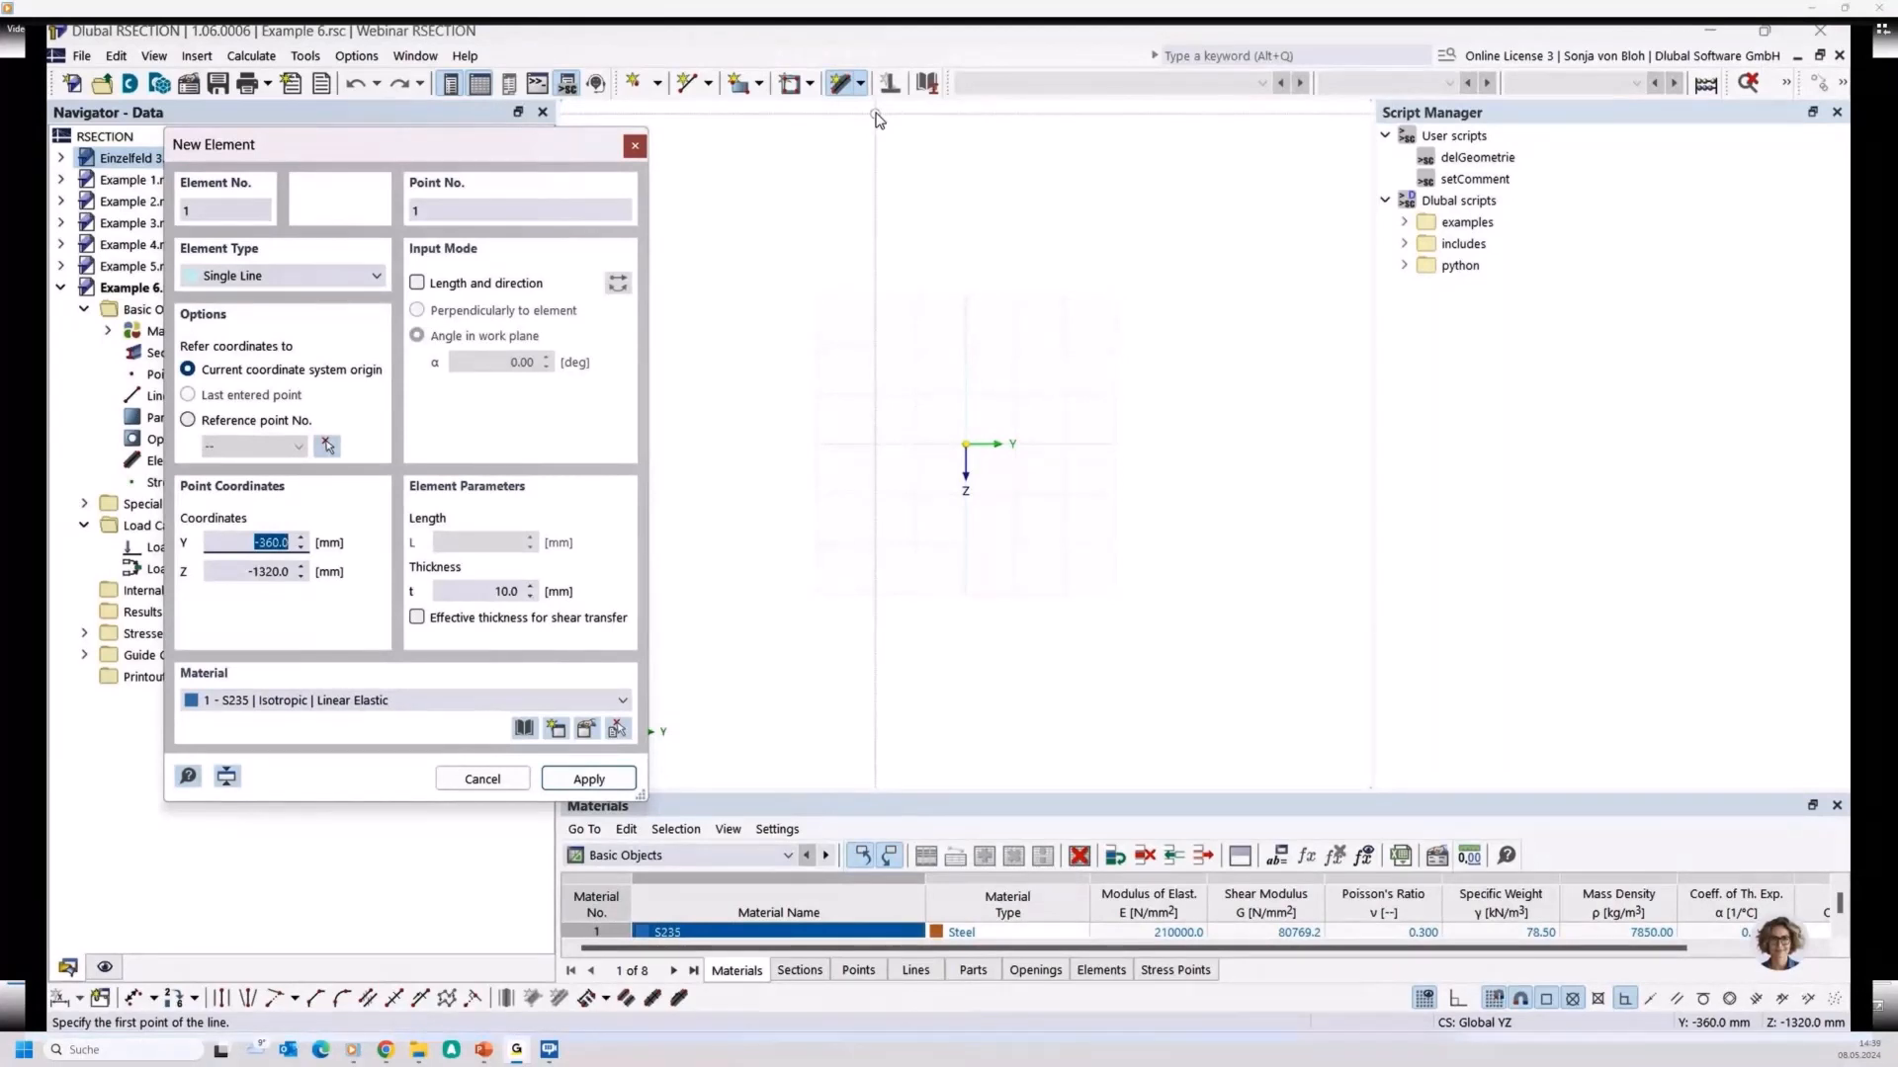
click(523, 591)
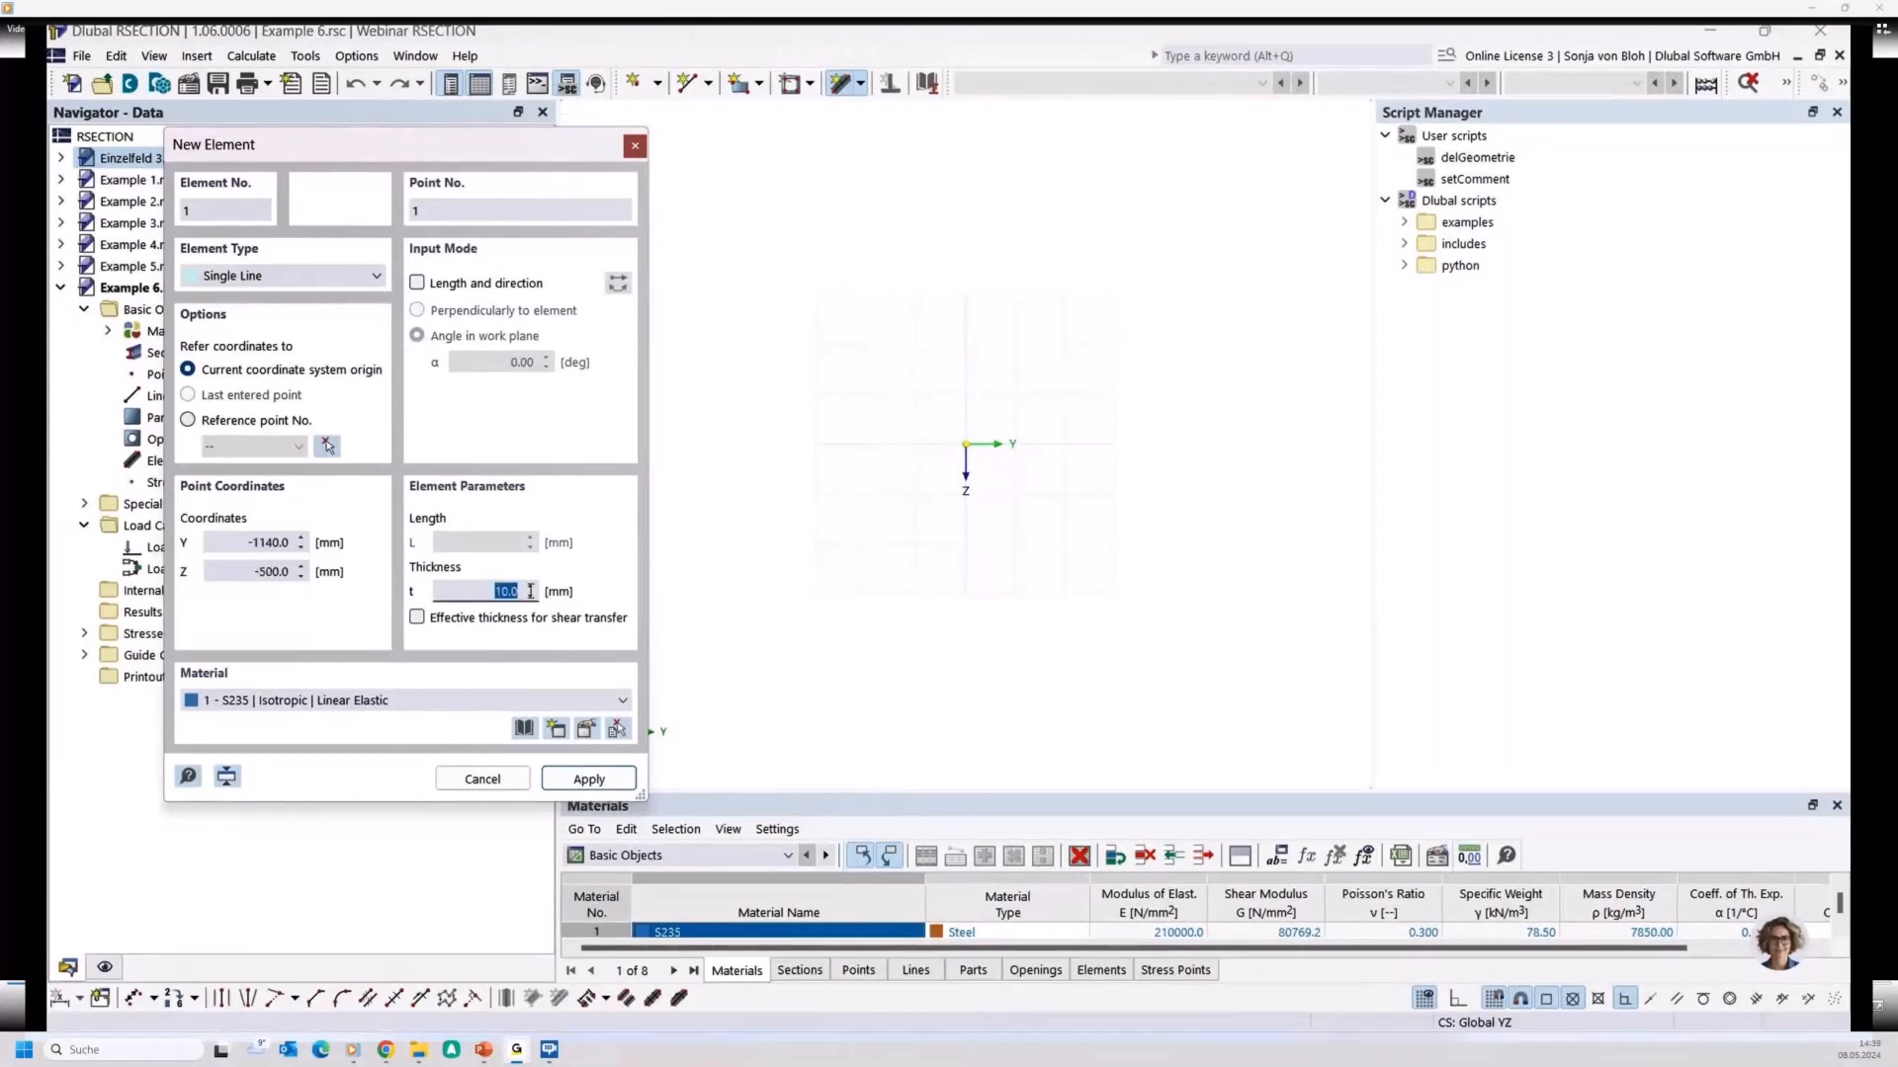
text(20)
click(968, 425)
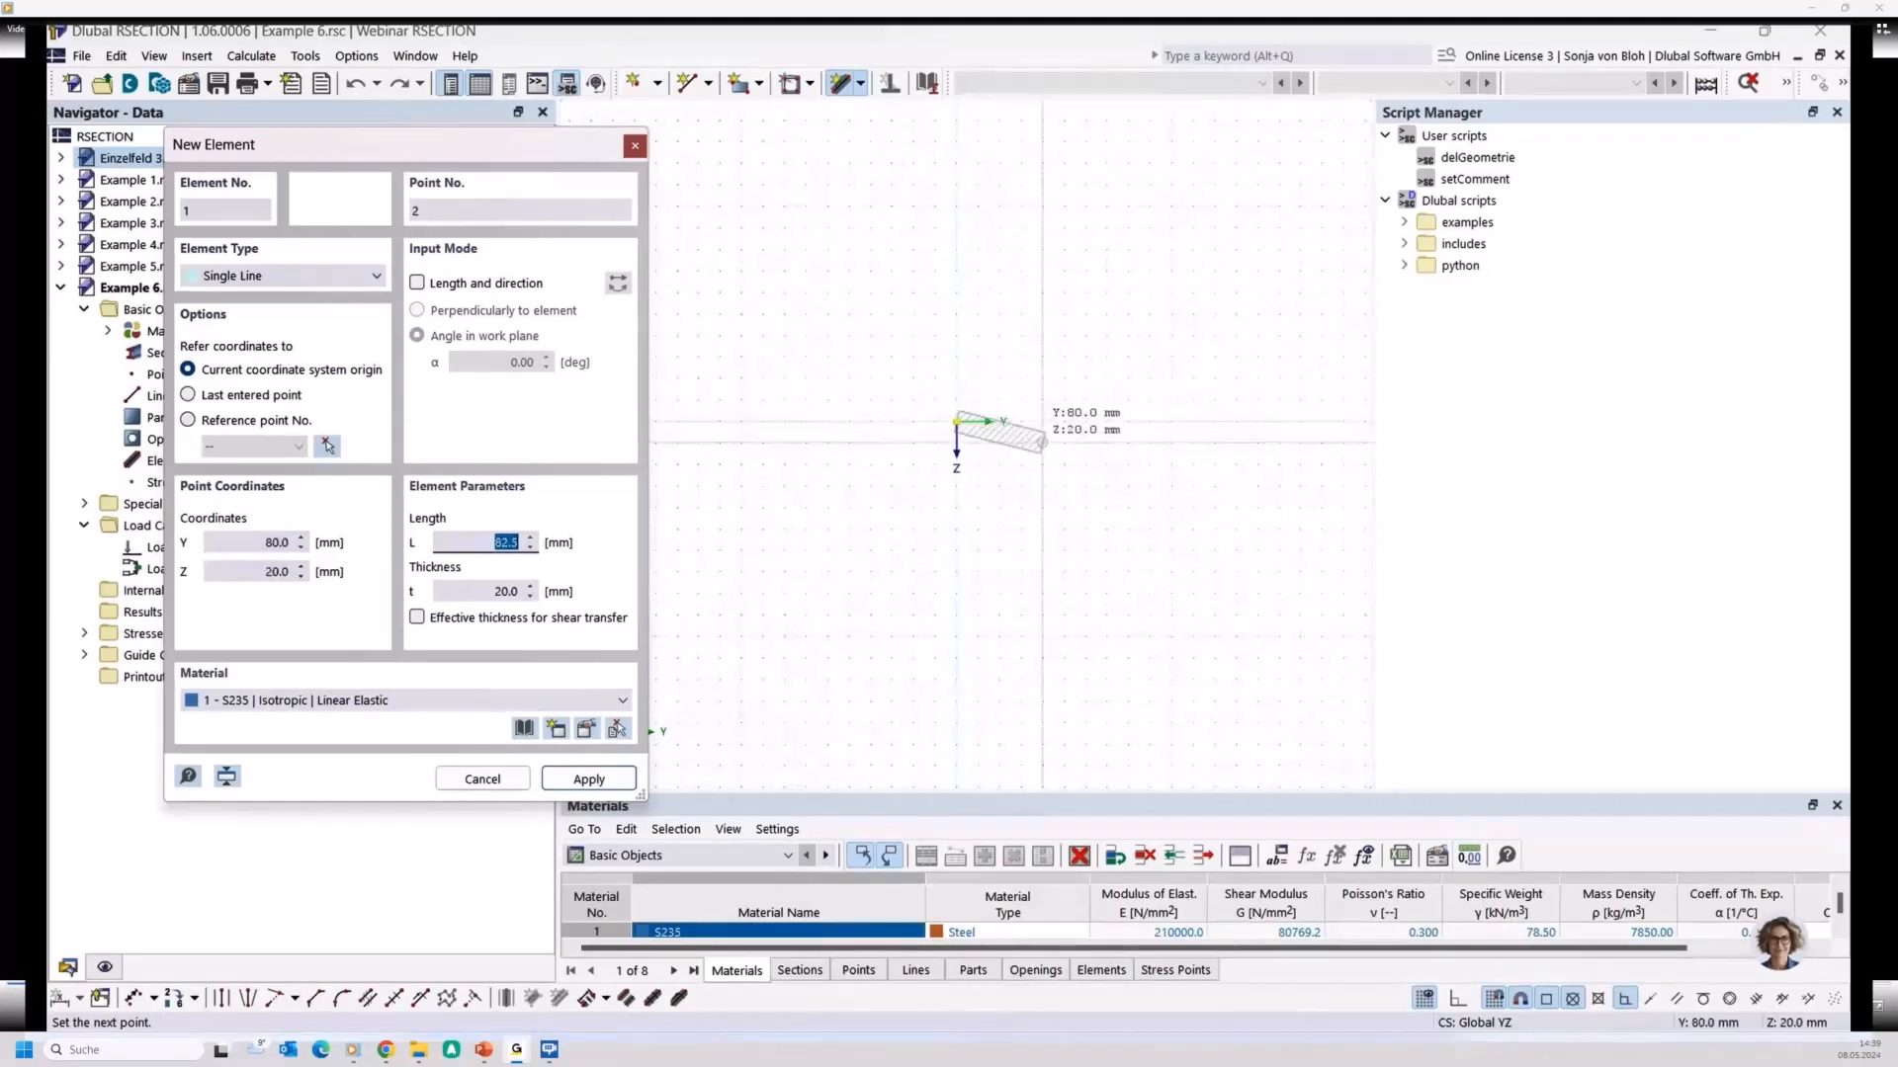
click(1063, 421)
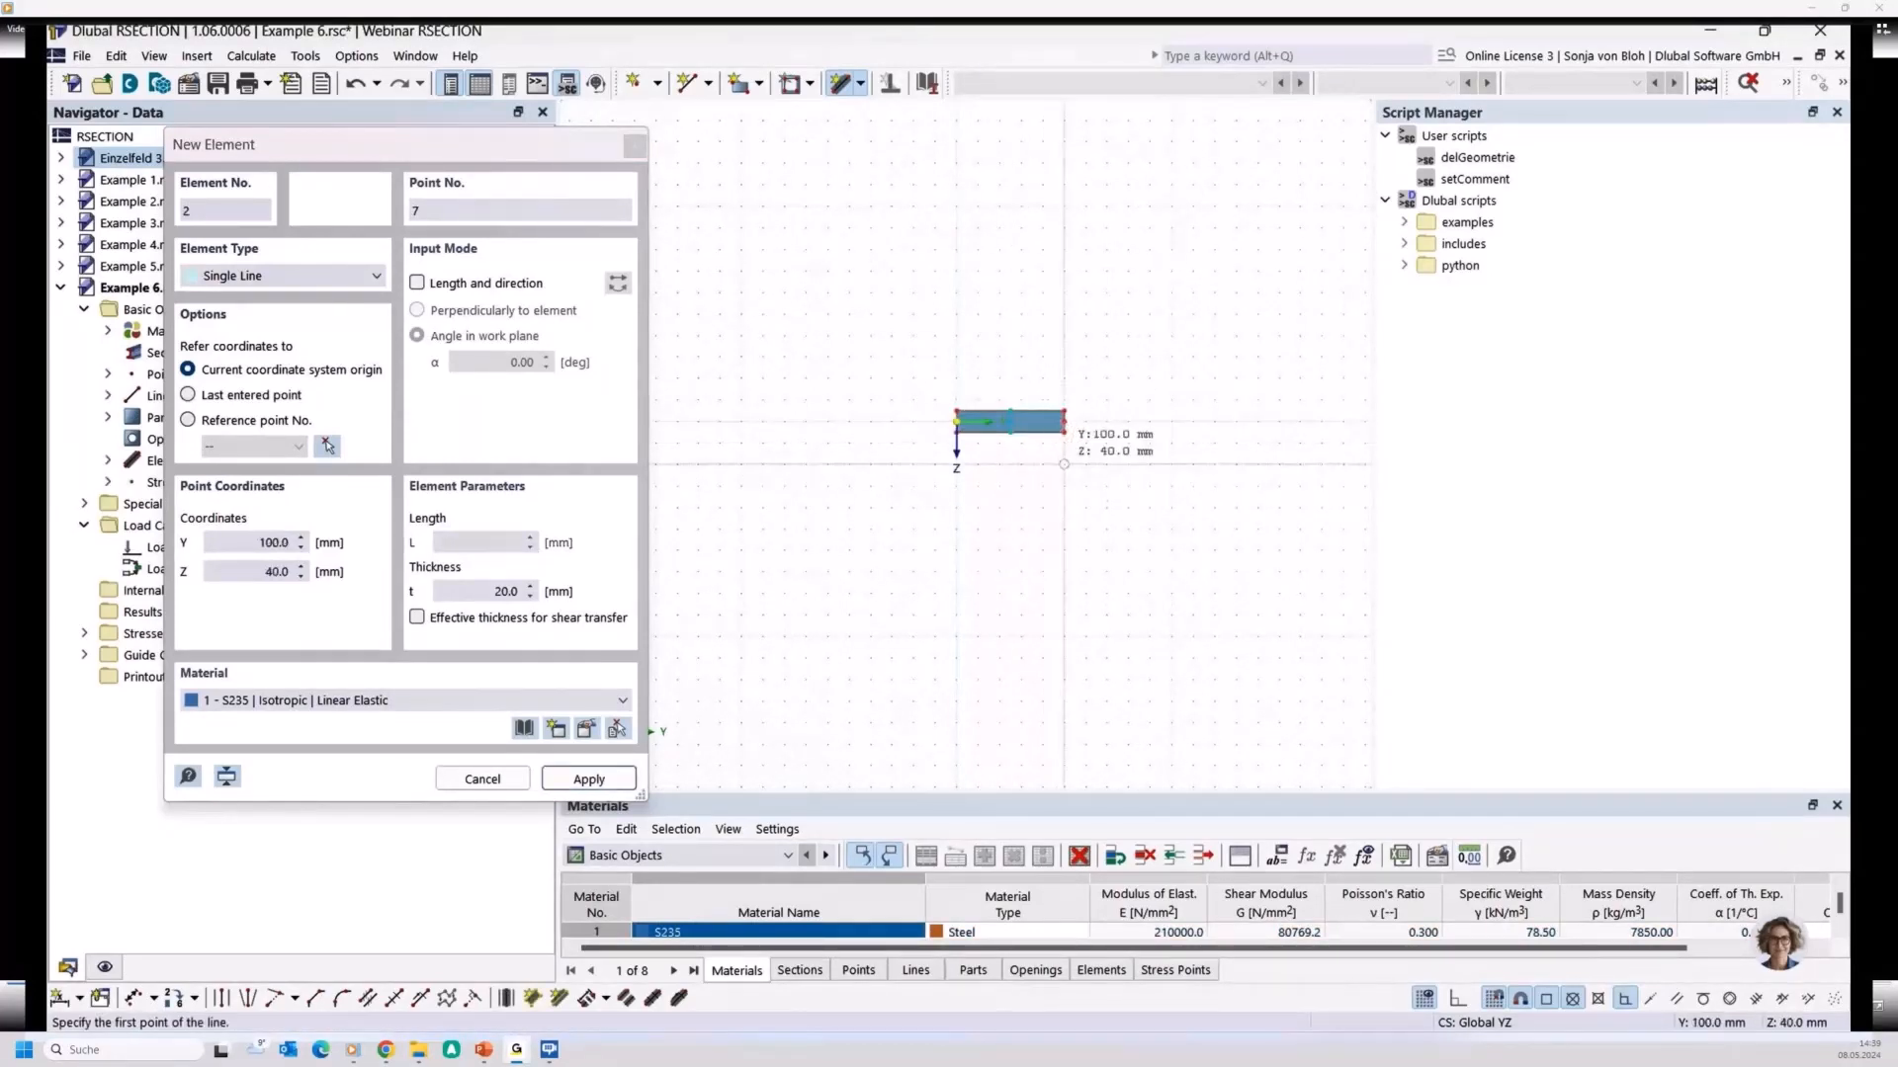
key(Escape)
Examine the single-line element and the boundary-line part that belongs to it by highlighting each in the model
click(108, 460)
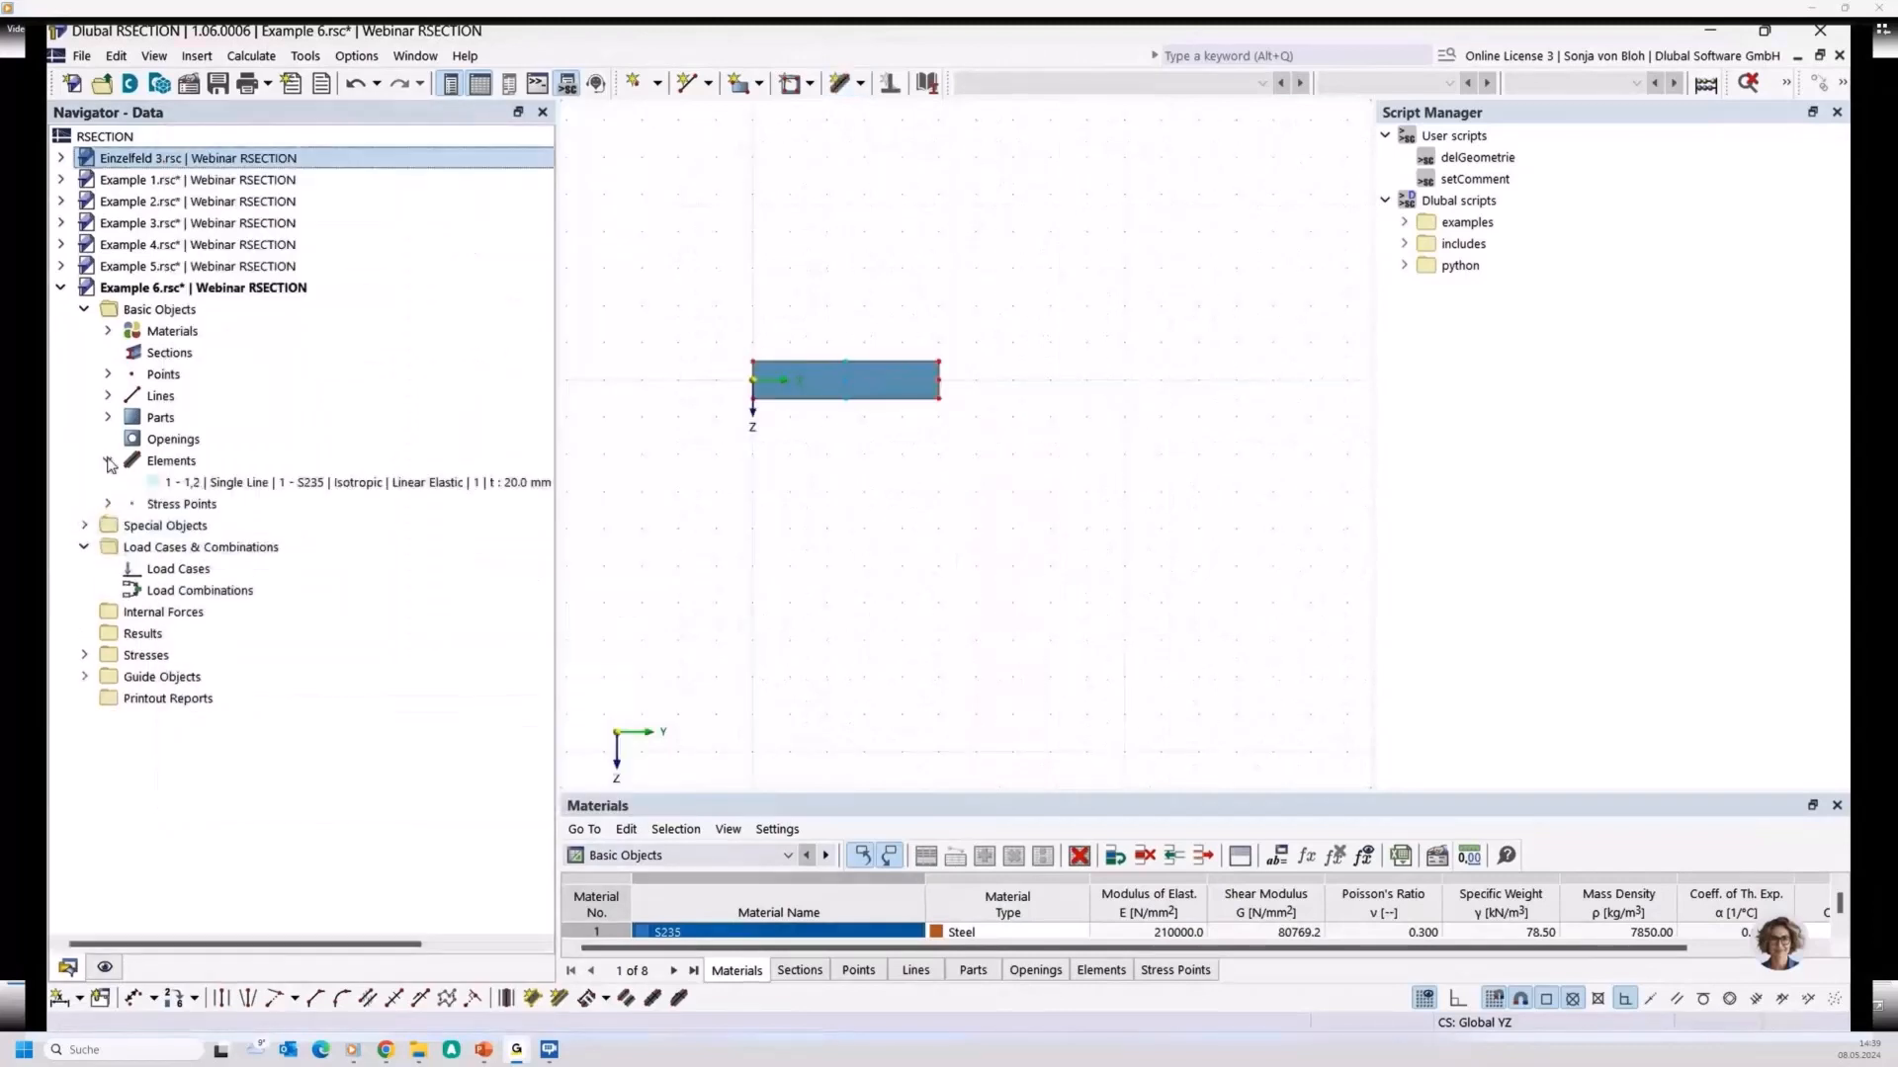
click(233, 482)
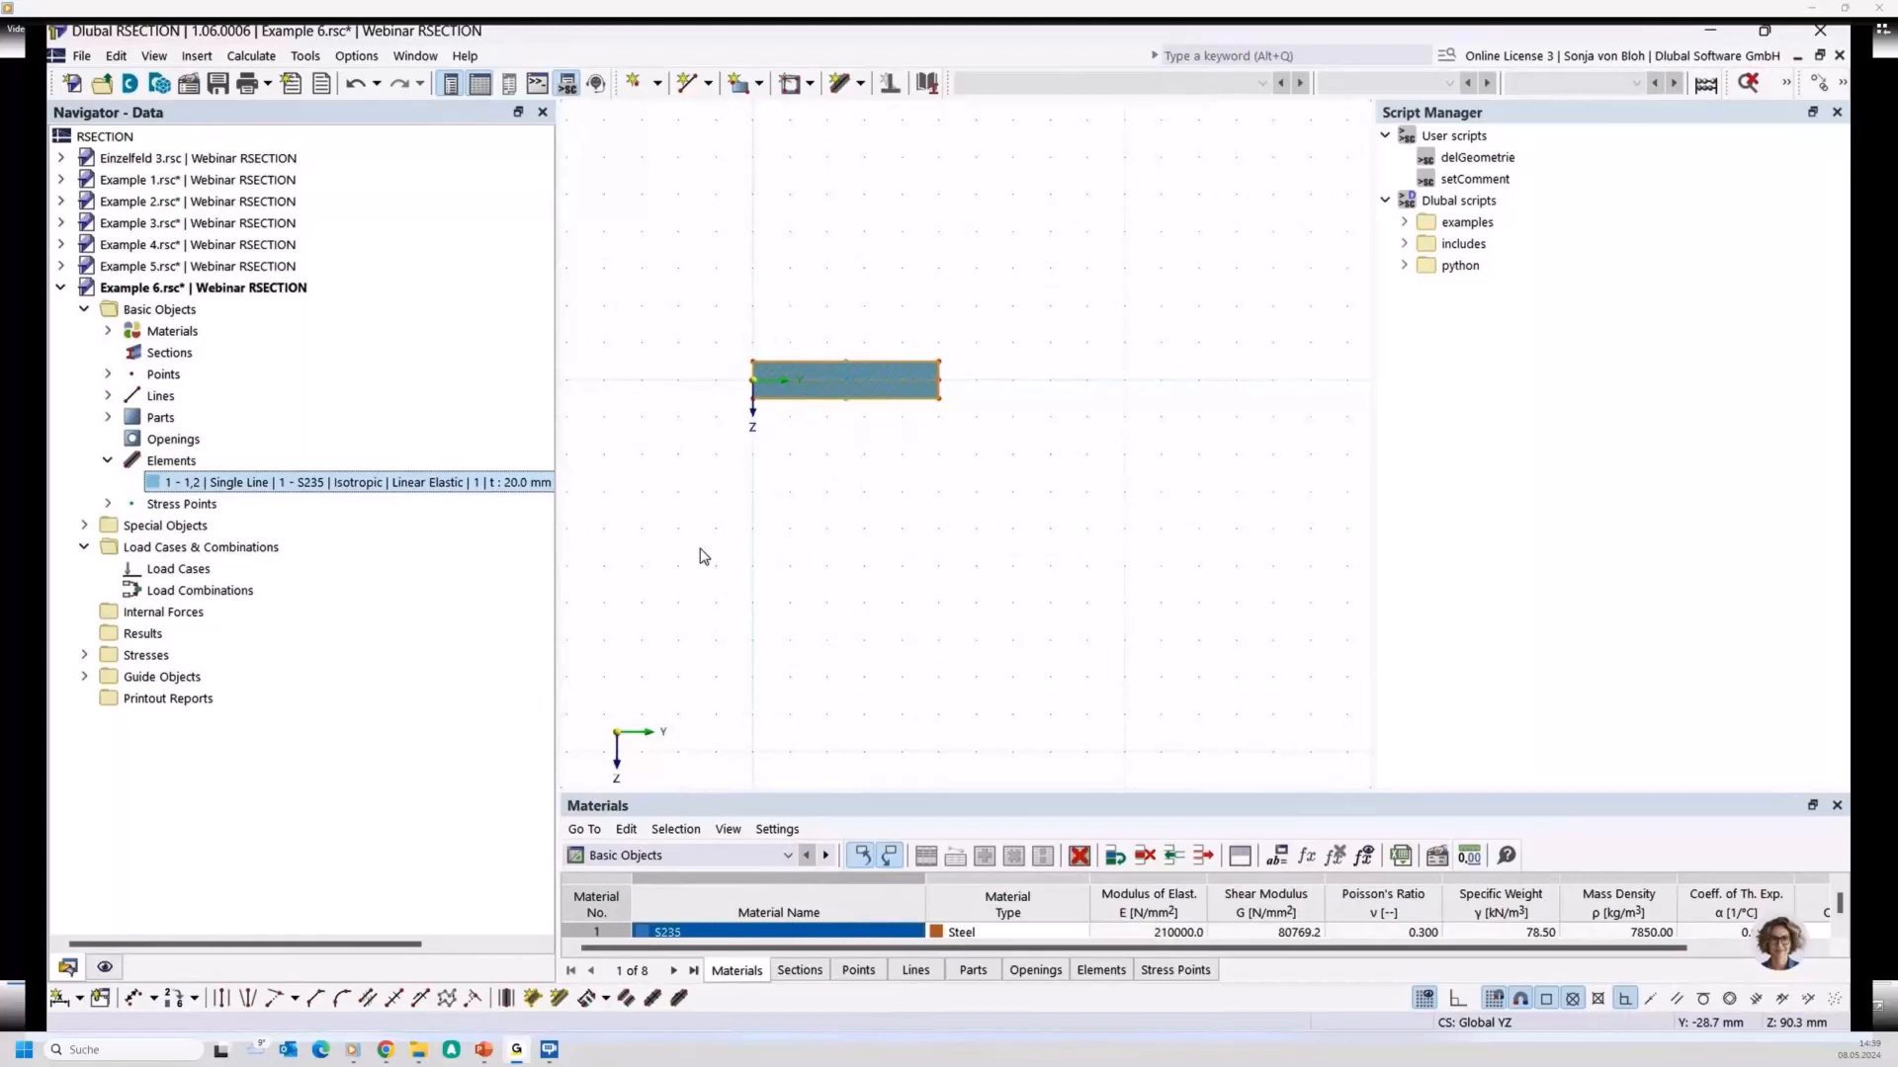
click(107, 417)
click(233, 442)
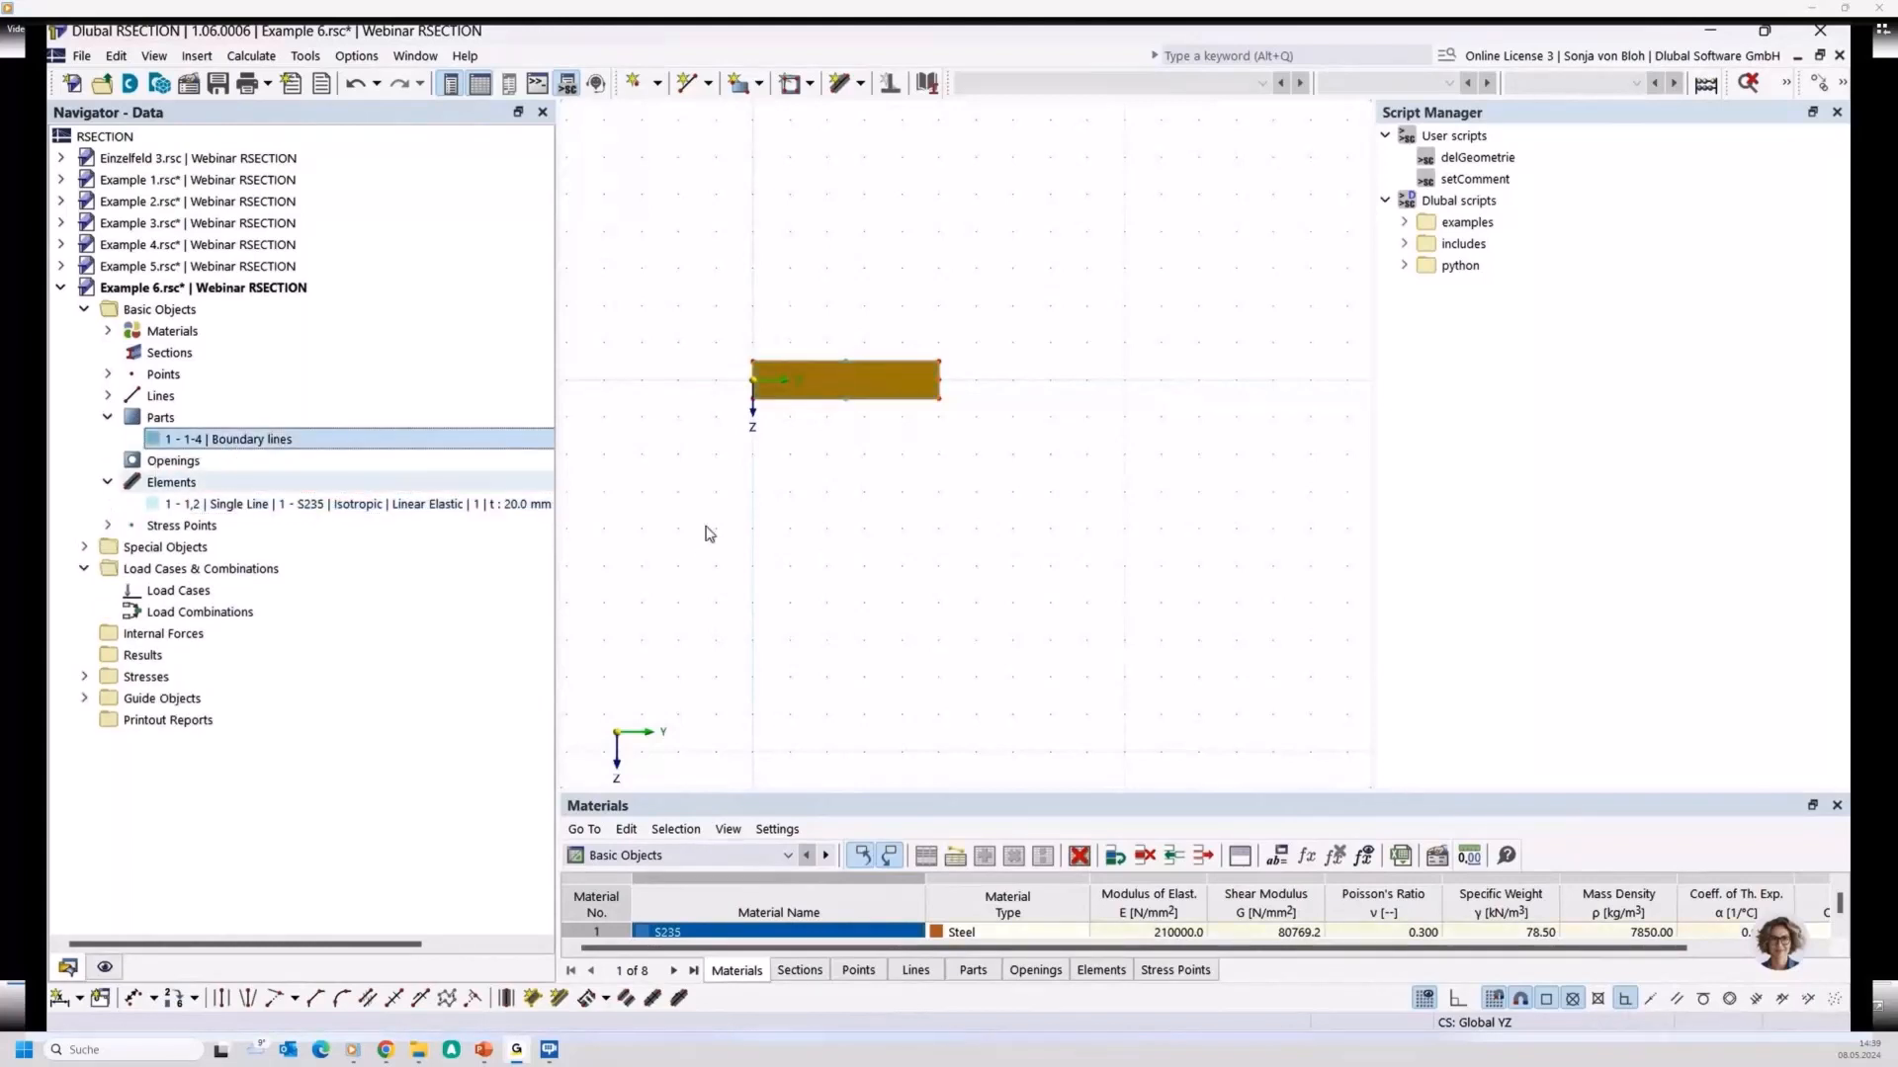
click(947, 556)
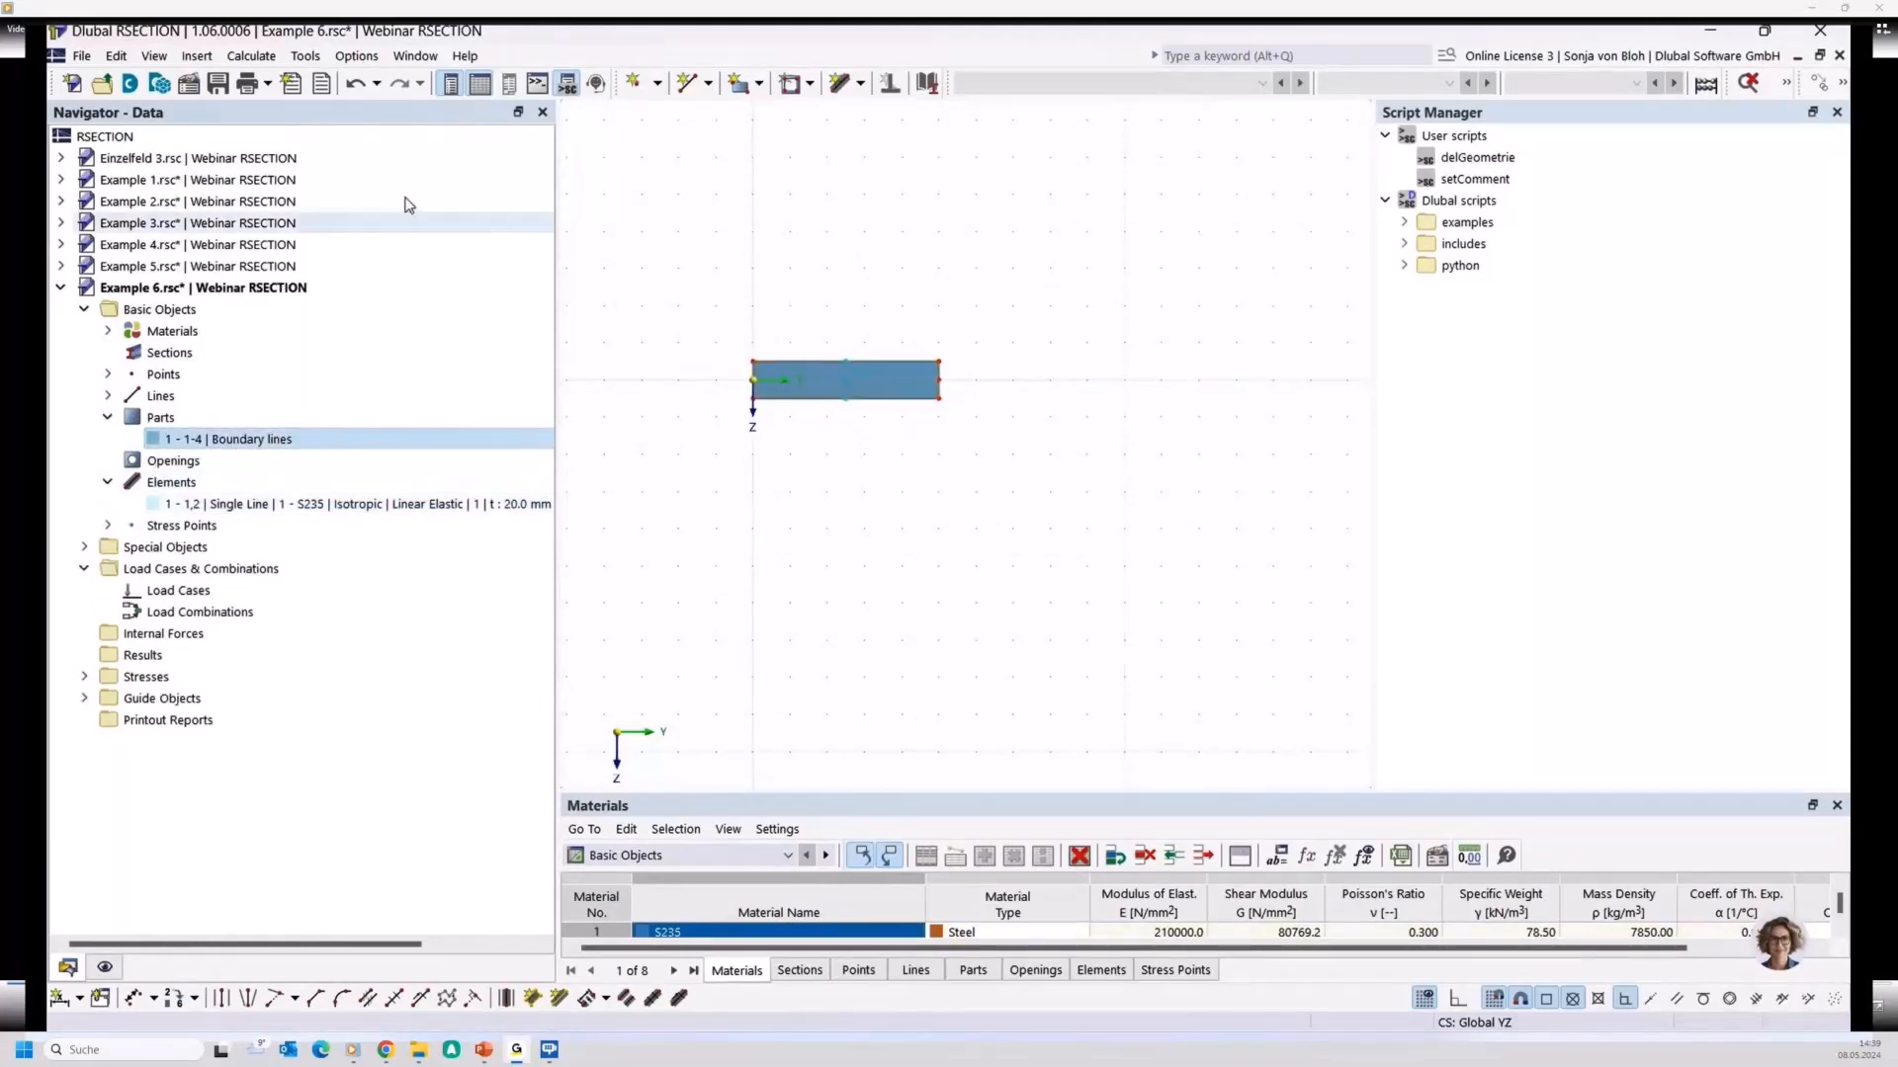
Calculate the section and examine its sectional area against the geometric sectional area
click(249, 56)
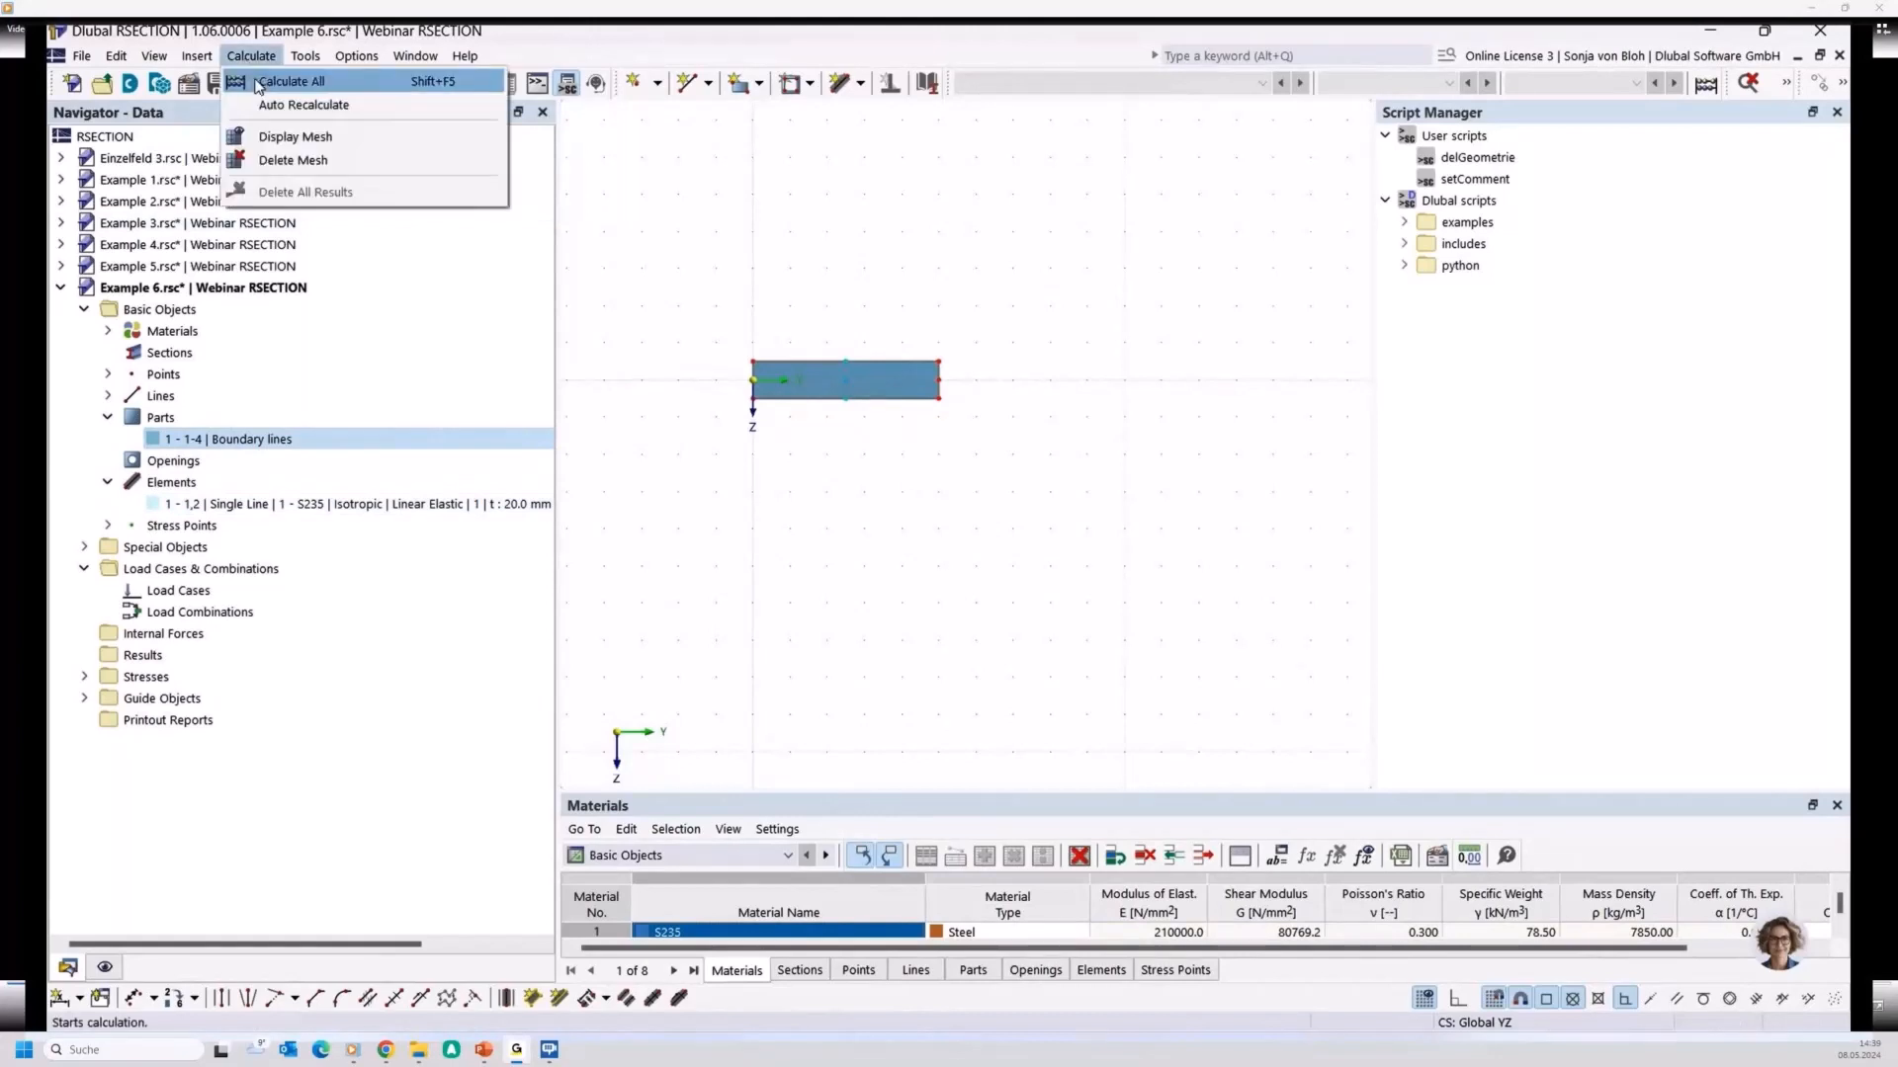
click(281, 81)
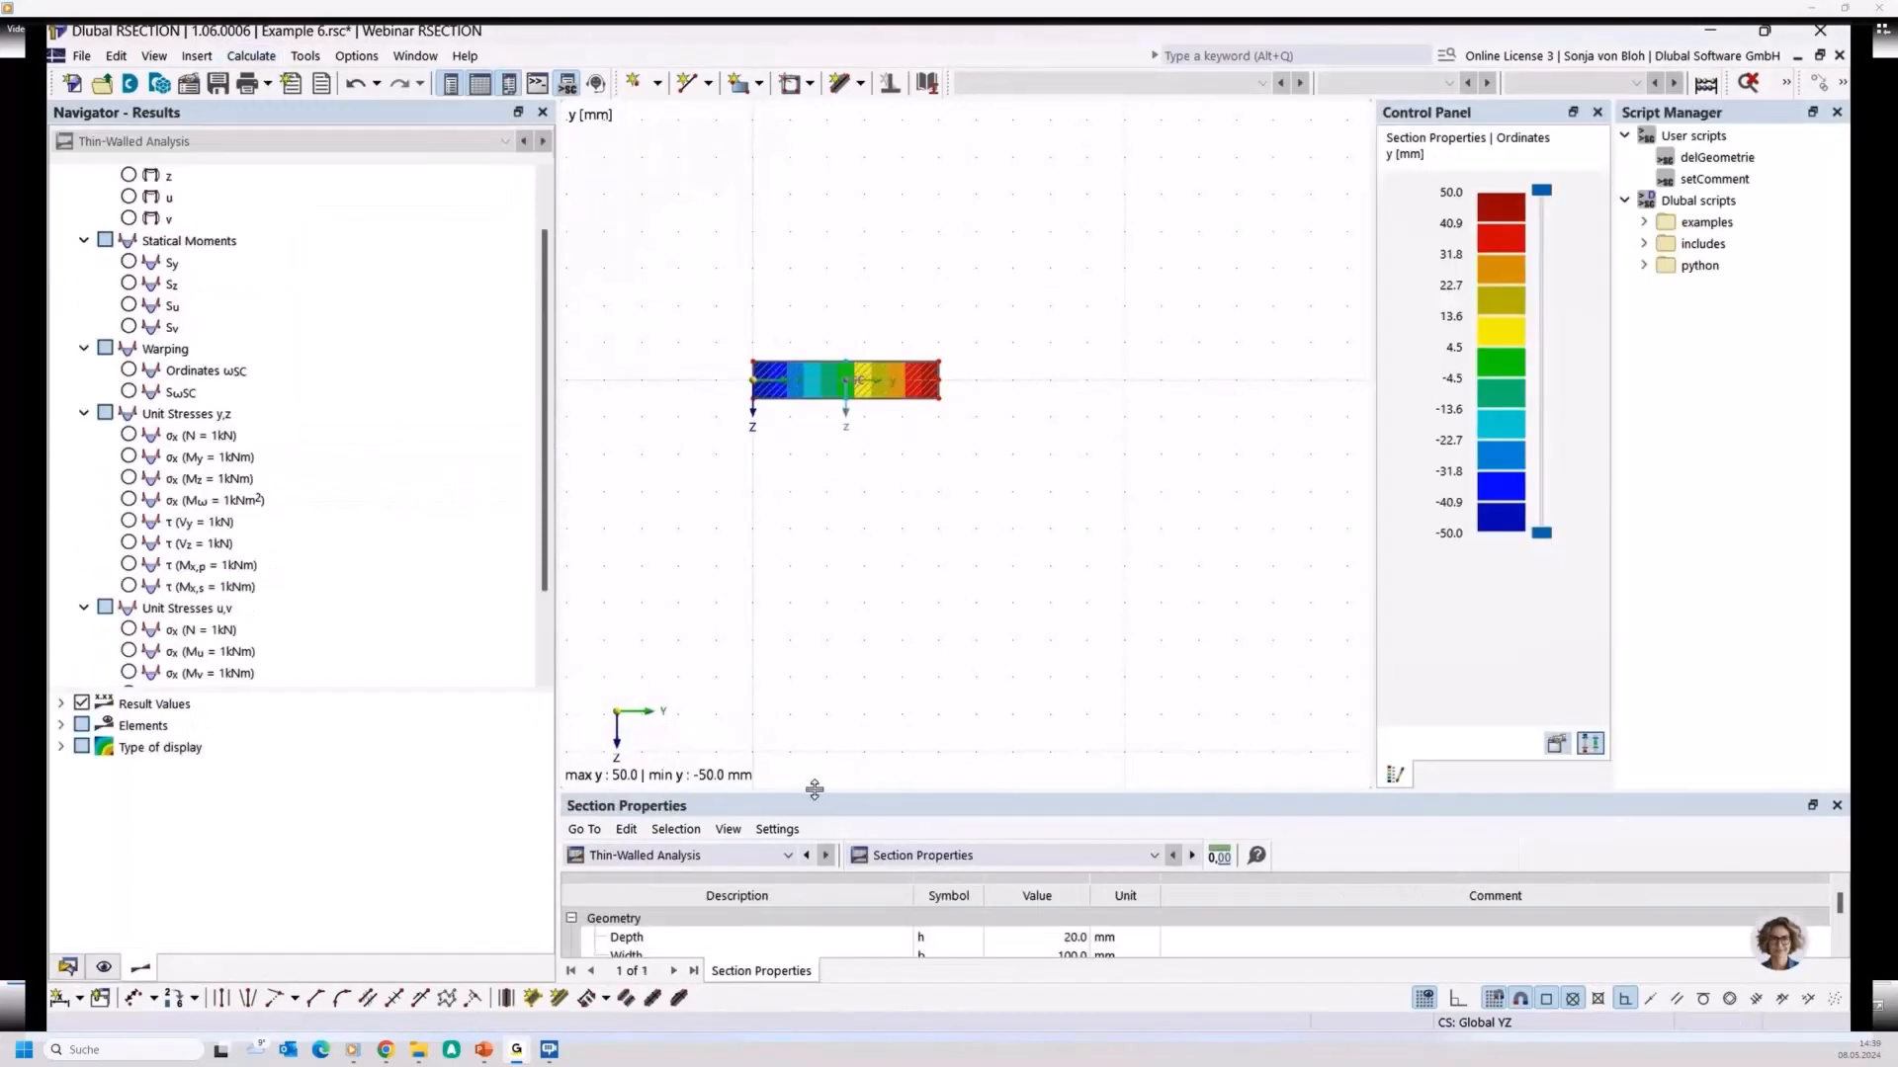
drag(814, 794, 819, 644)
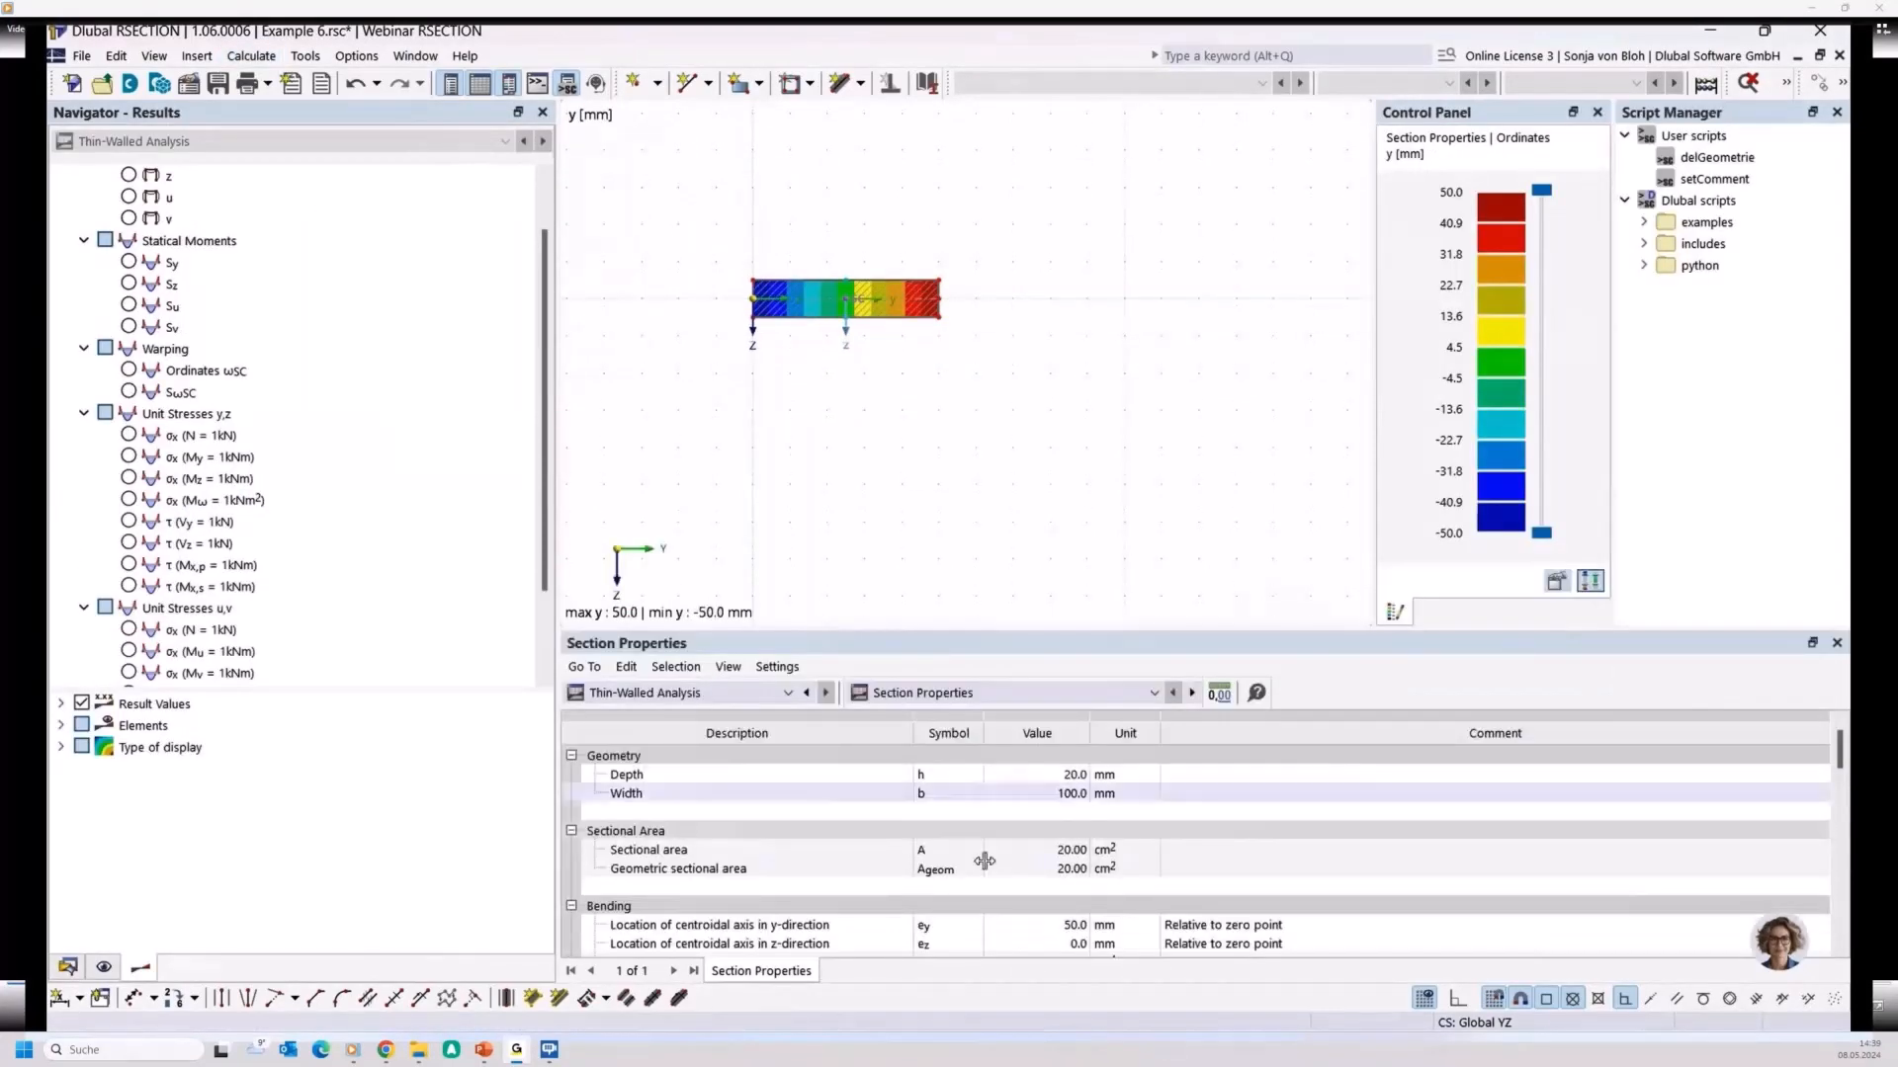
click(969, 853)
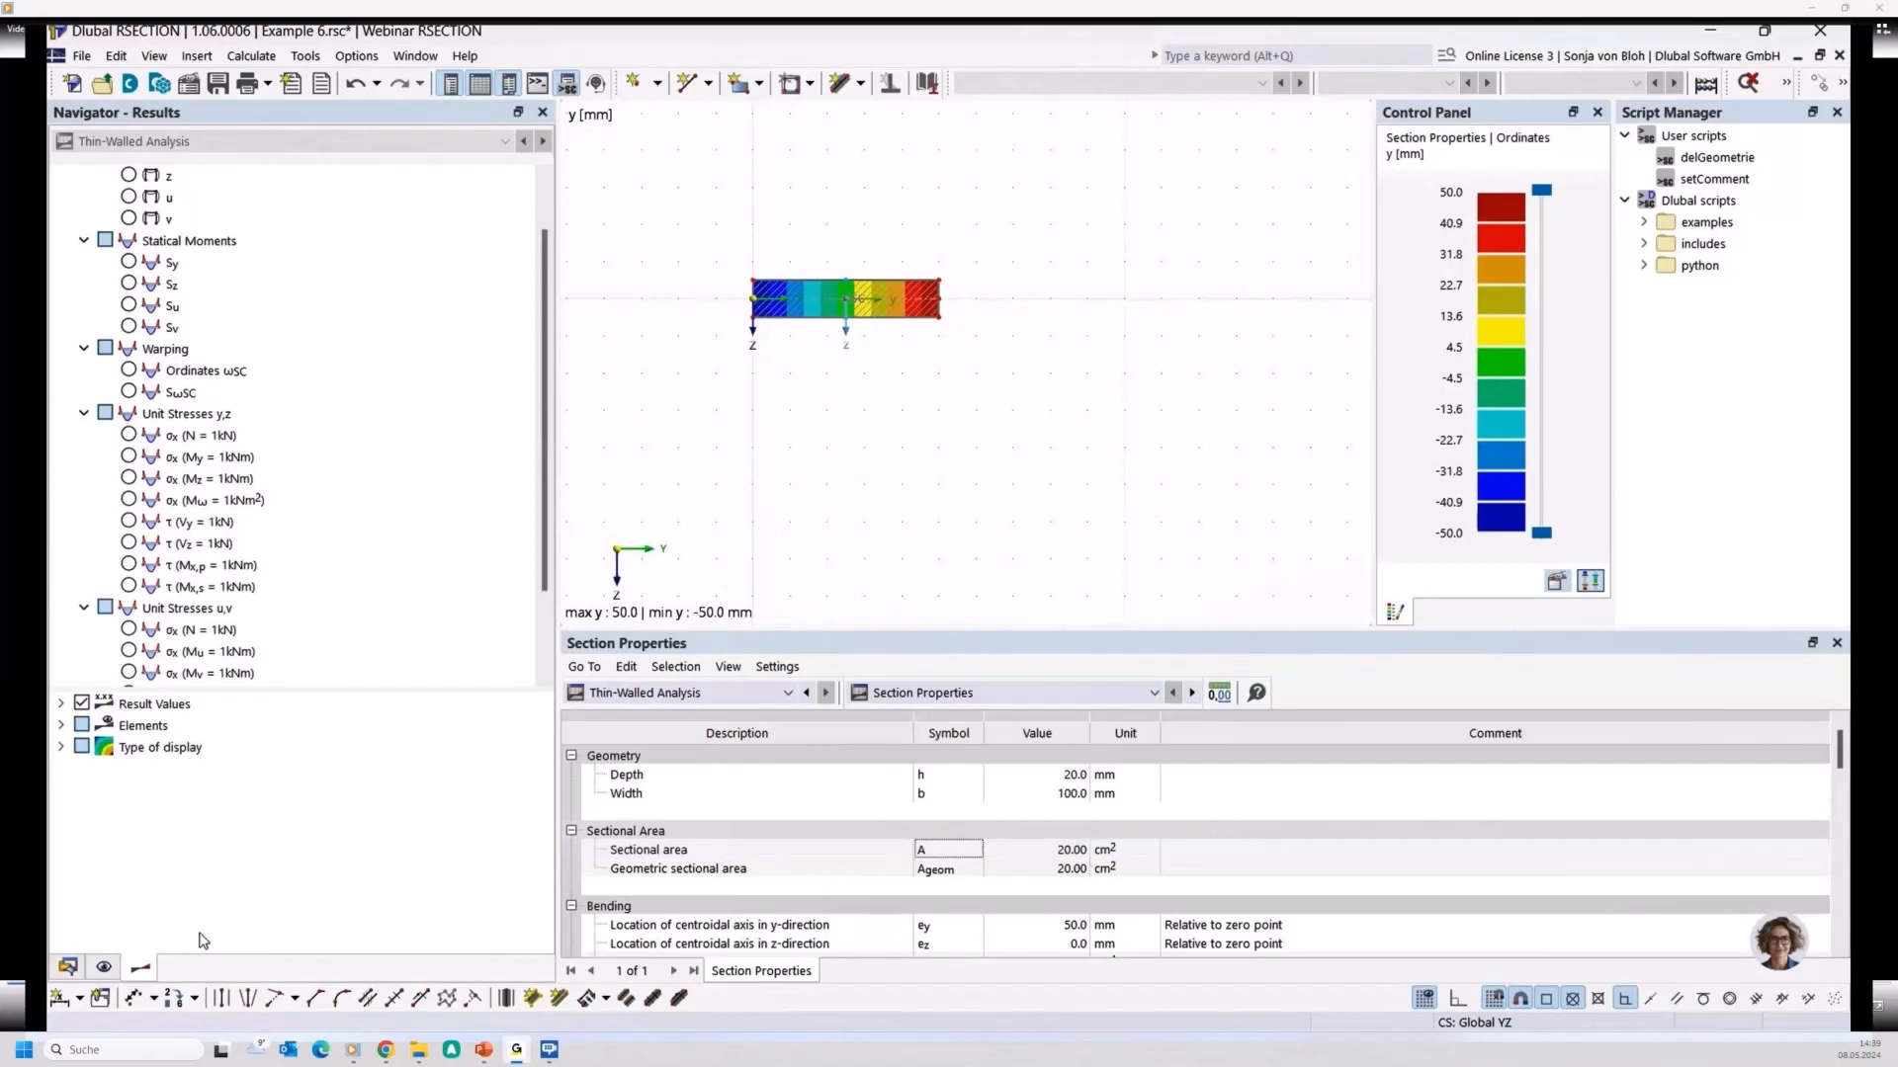
Set the thickness of the single-line element to 10 mm
click(71, 969)
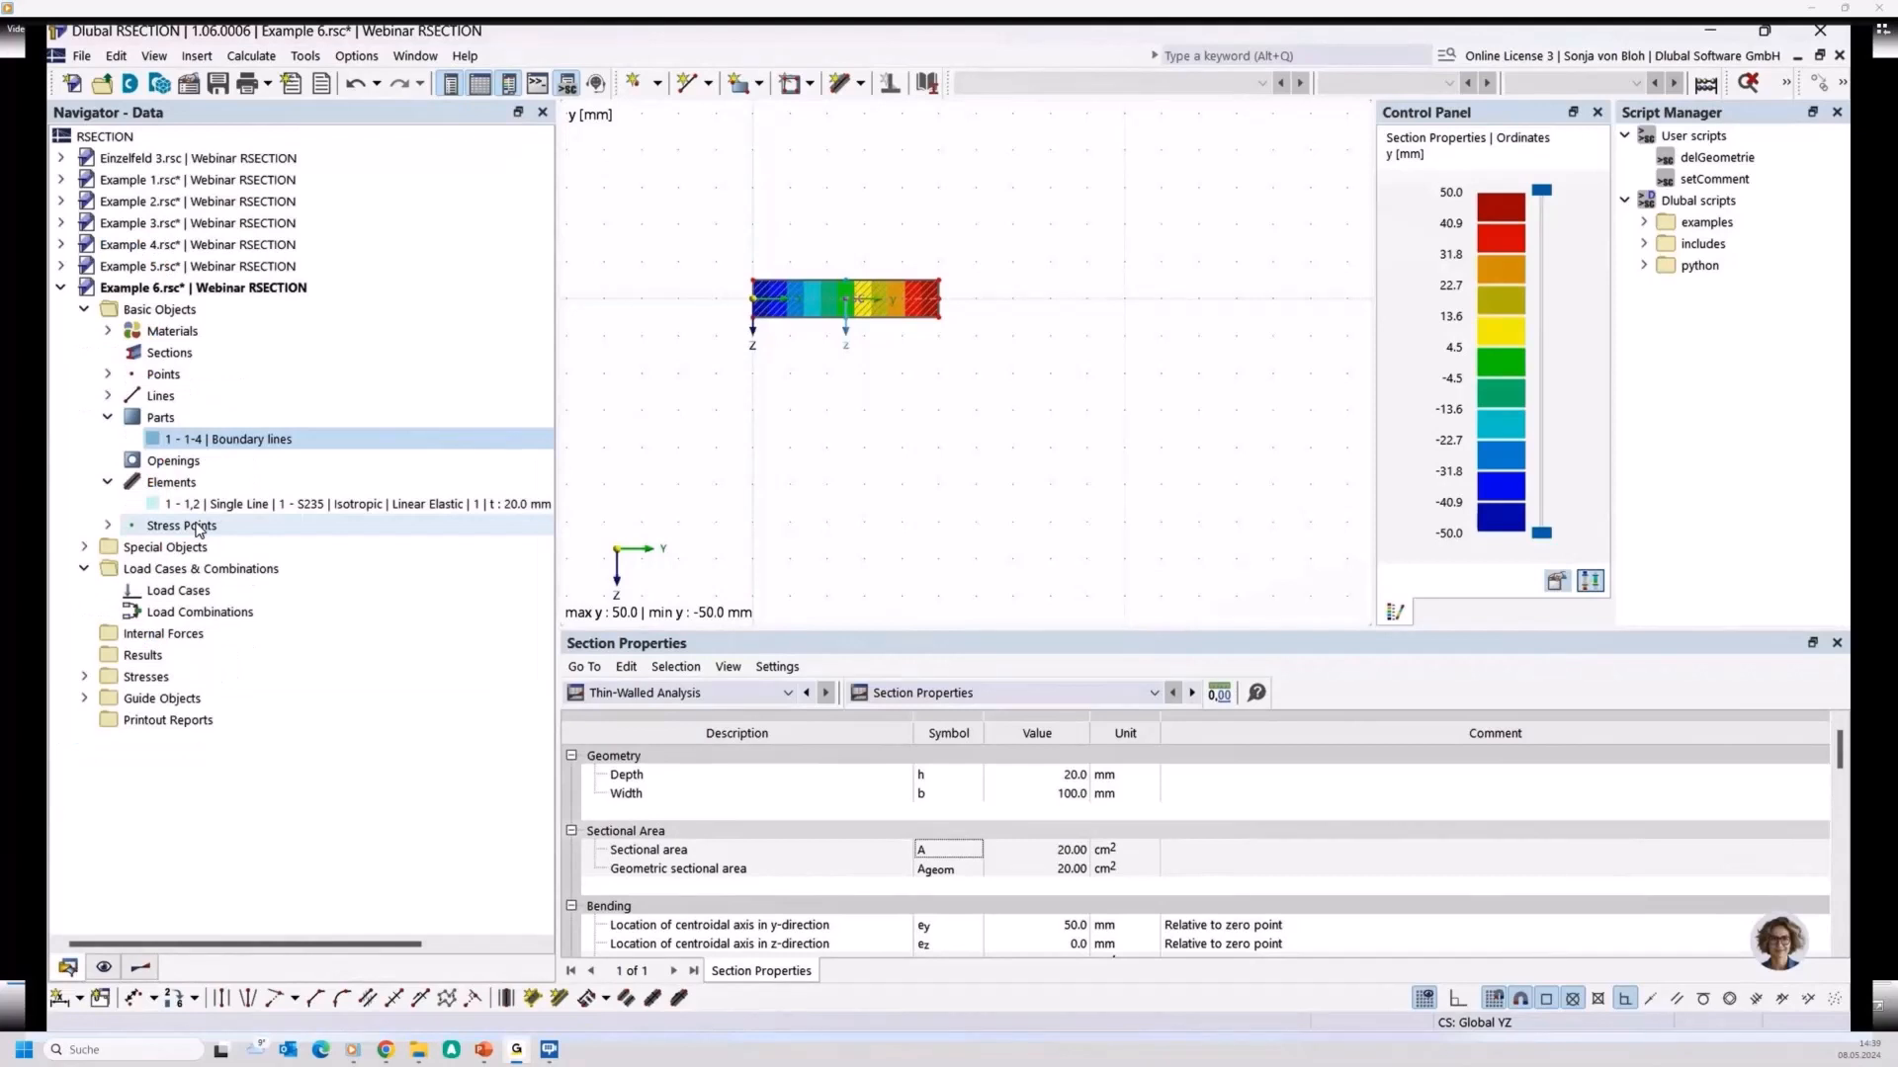
double_click(212, 505)
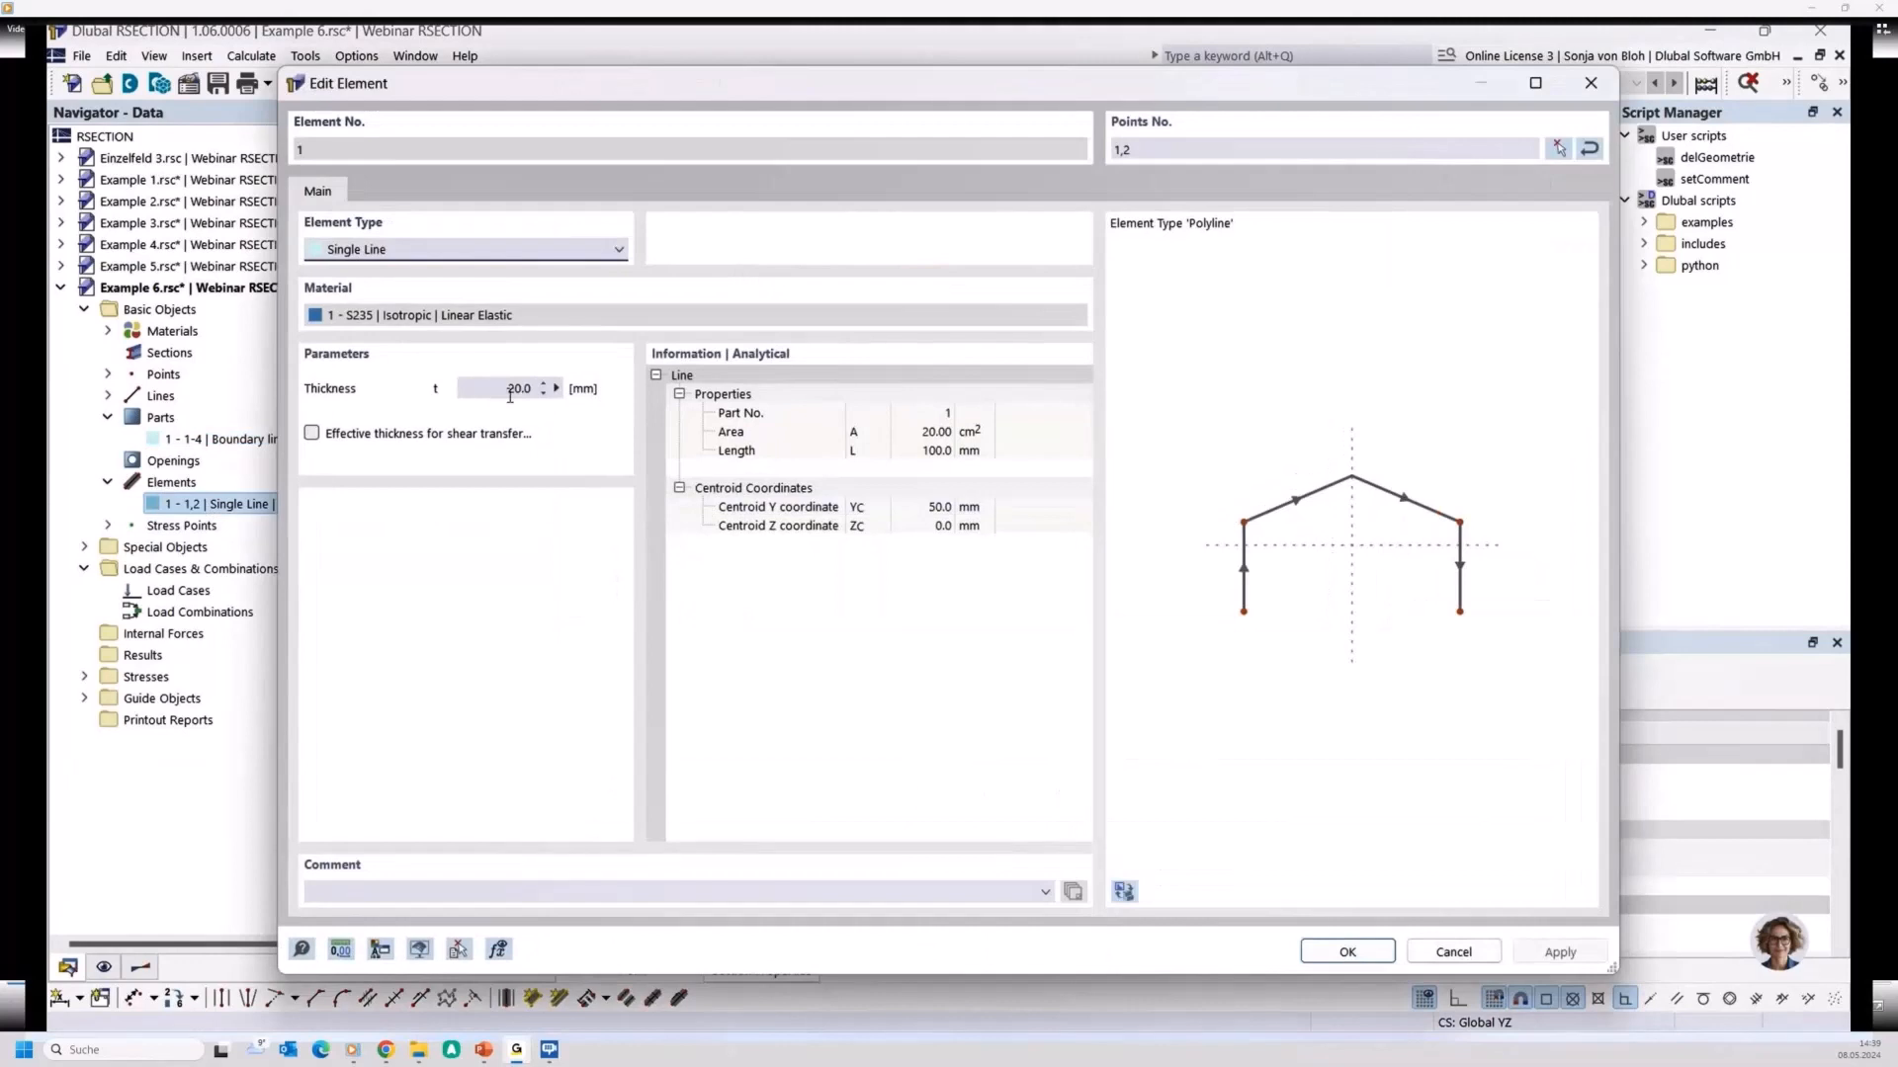
double_click(511, 389)
text(10)
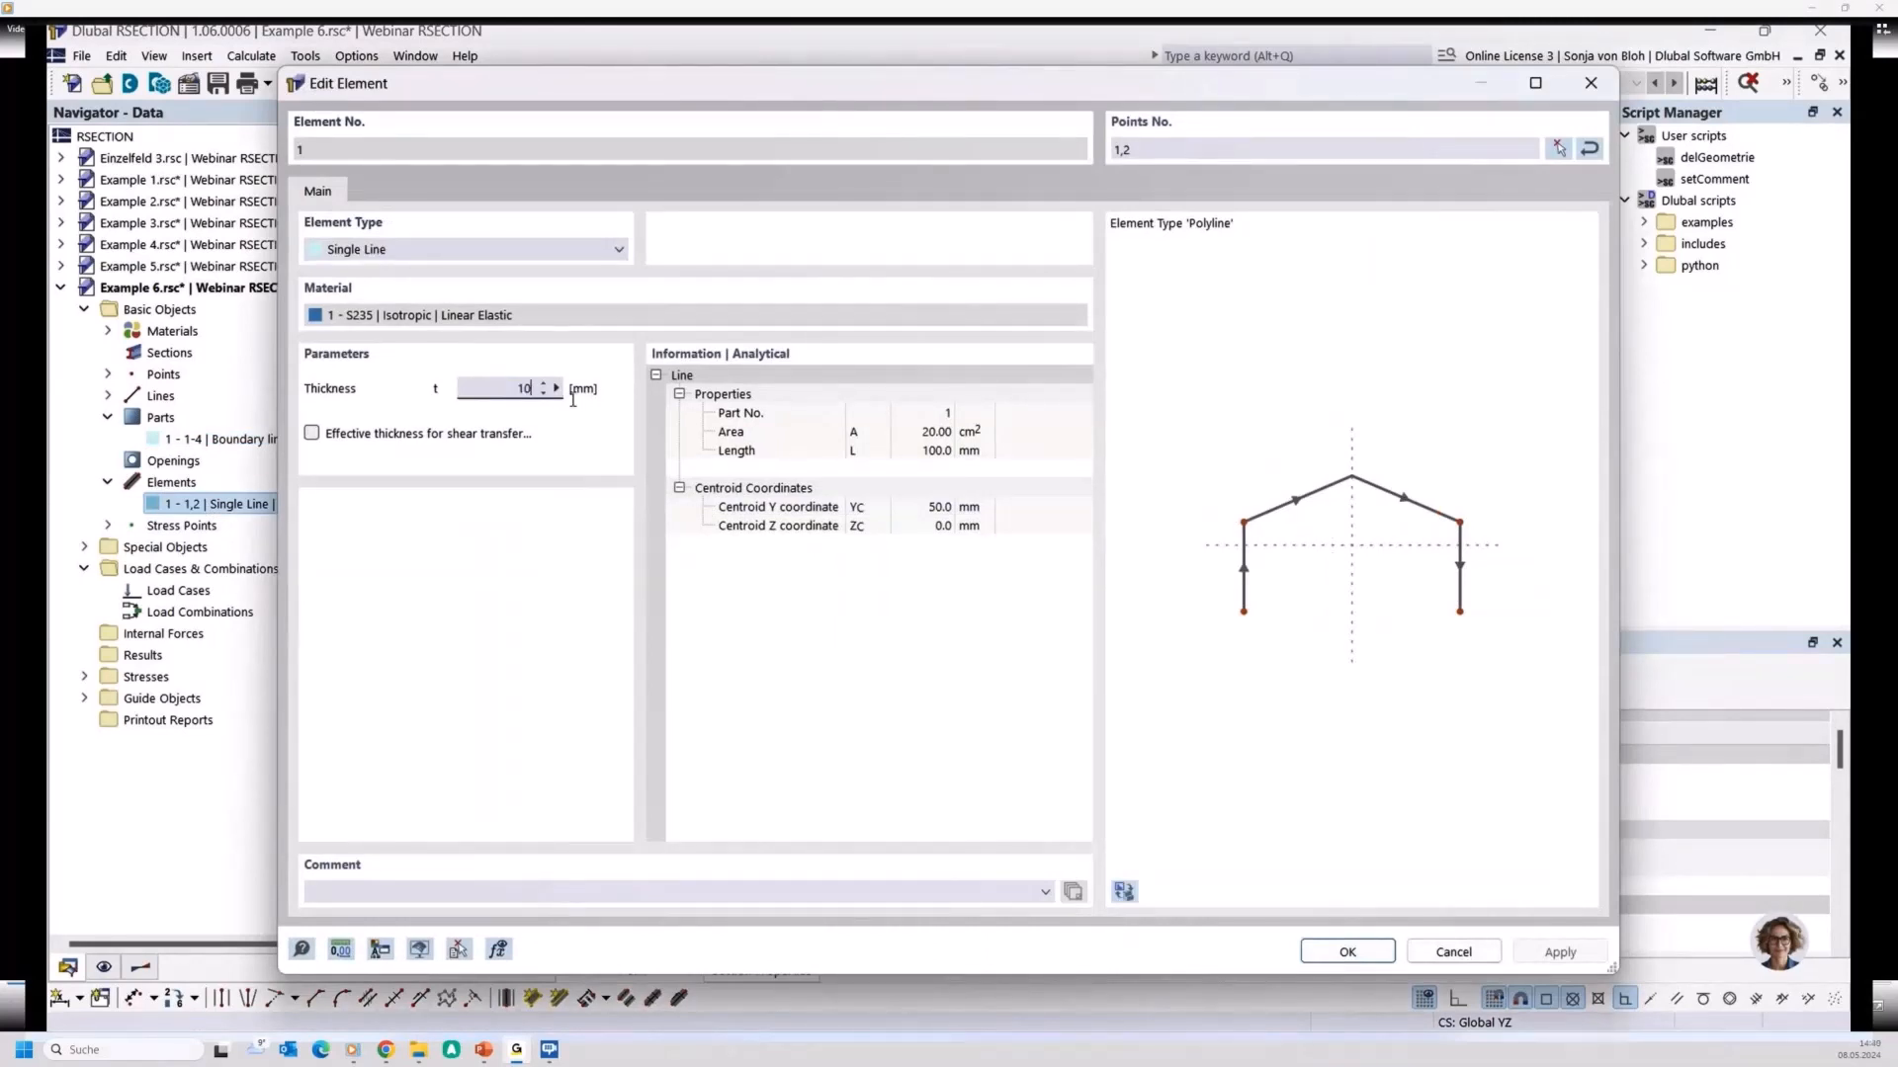
click(1346, 949)
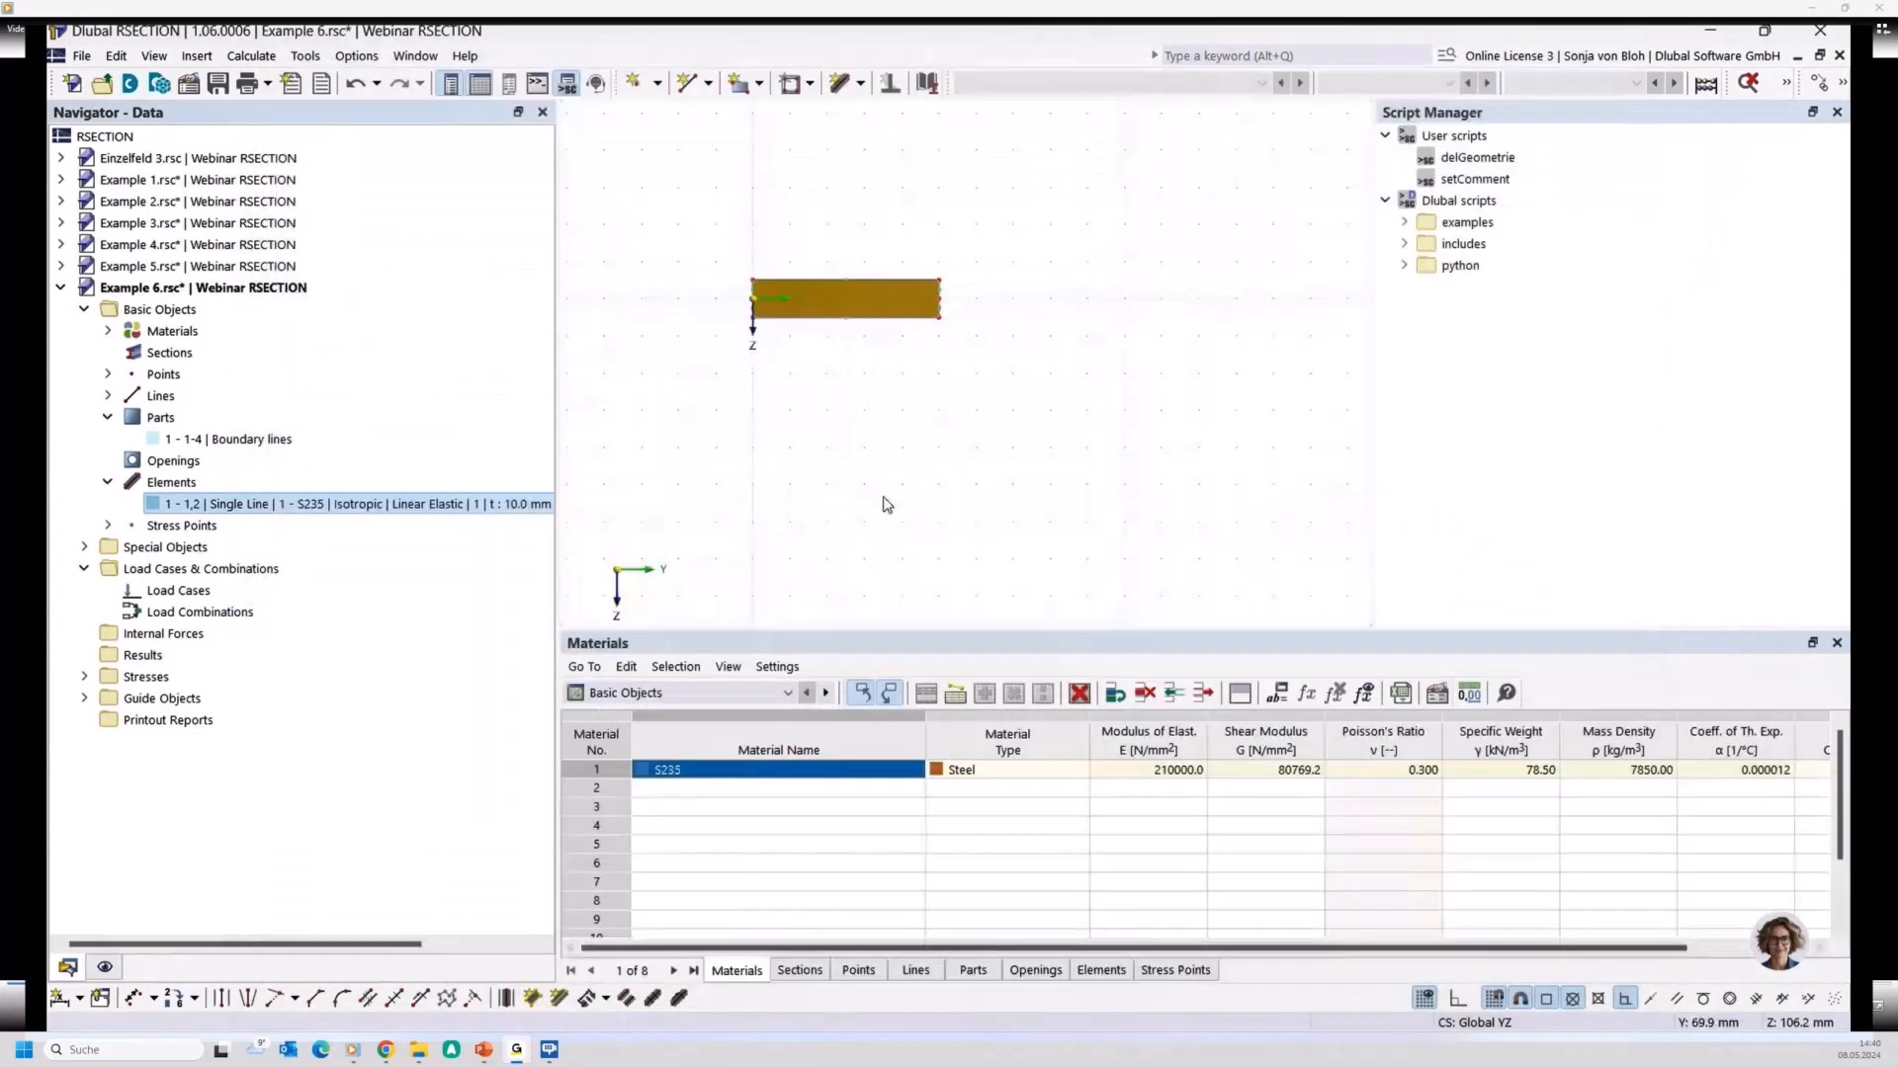
Recalculate the section with the thinner element and compare the sectional area with the geometric sectional area
scroll(862, 457, up, 3)
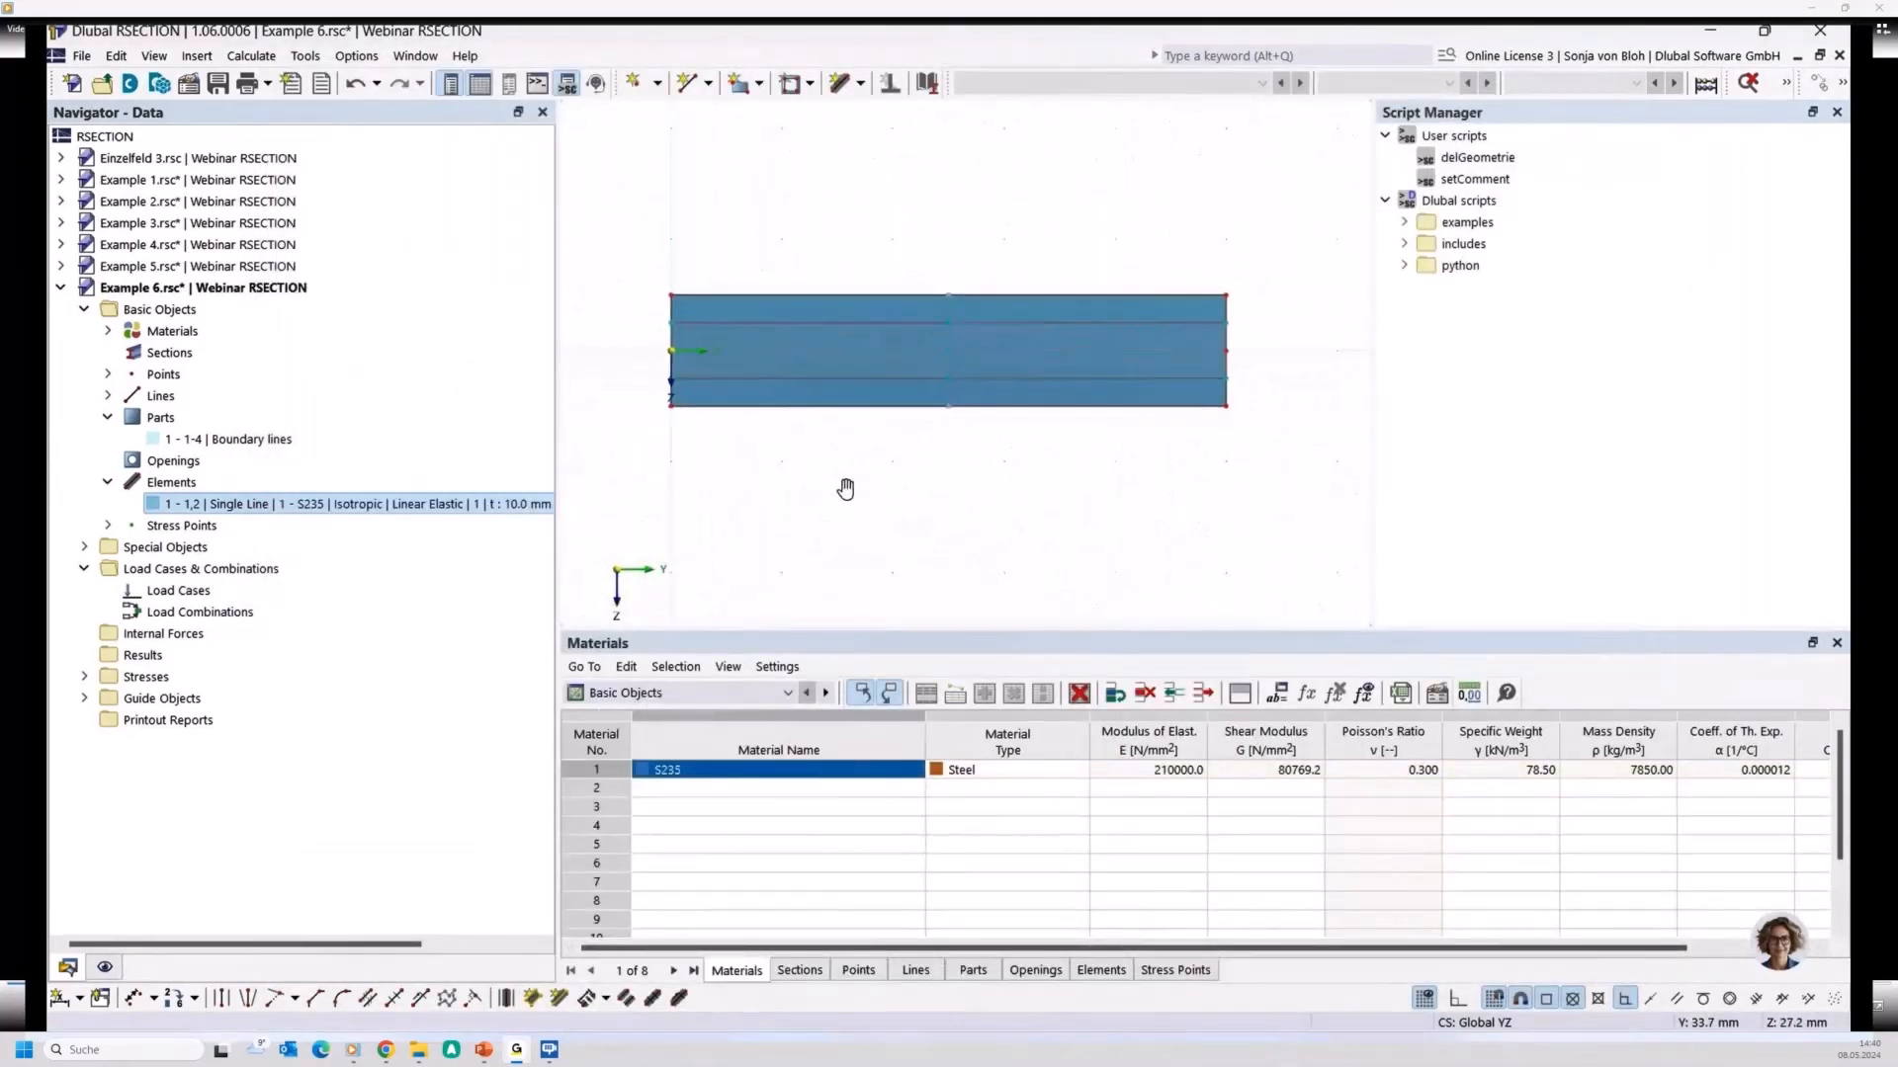
middle_drag(845, 488, 818, 469)
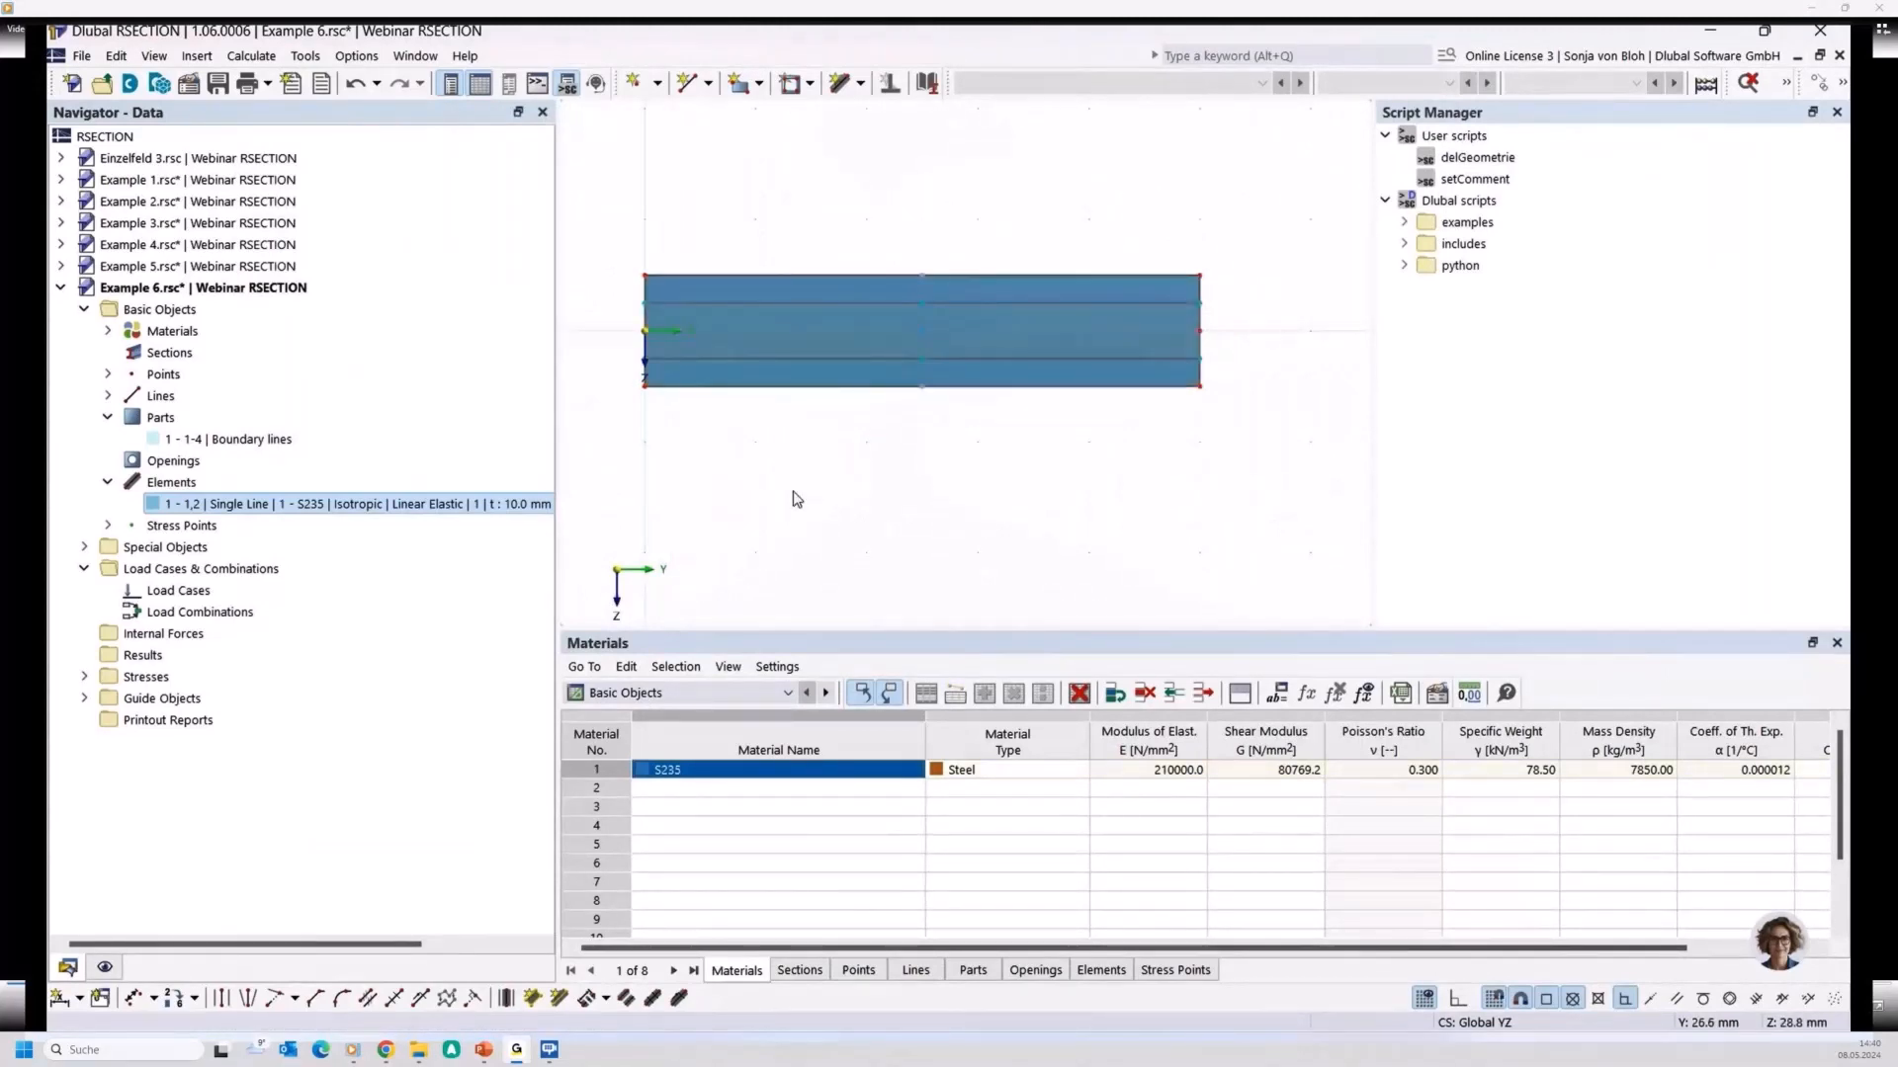
click(251, 55)
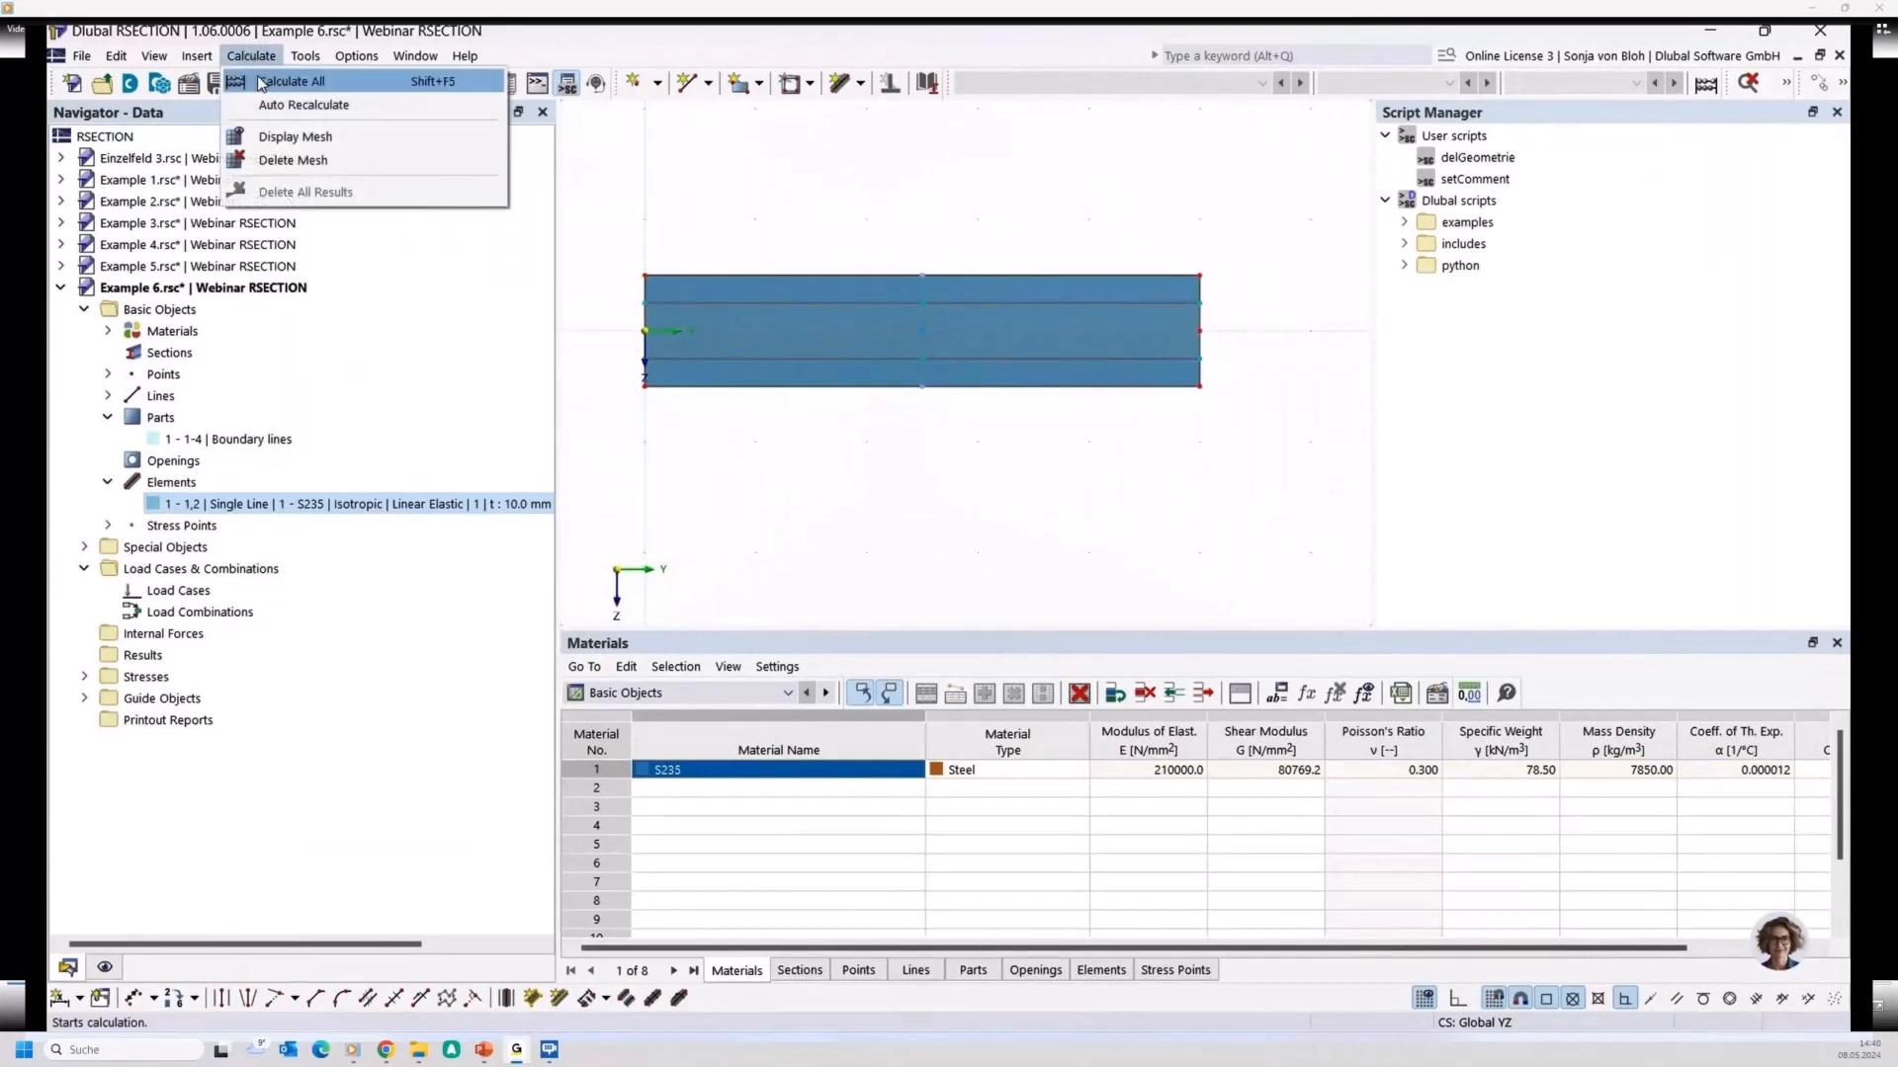
click(261, 83)
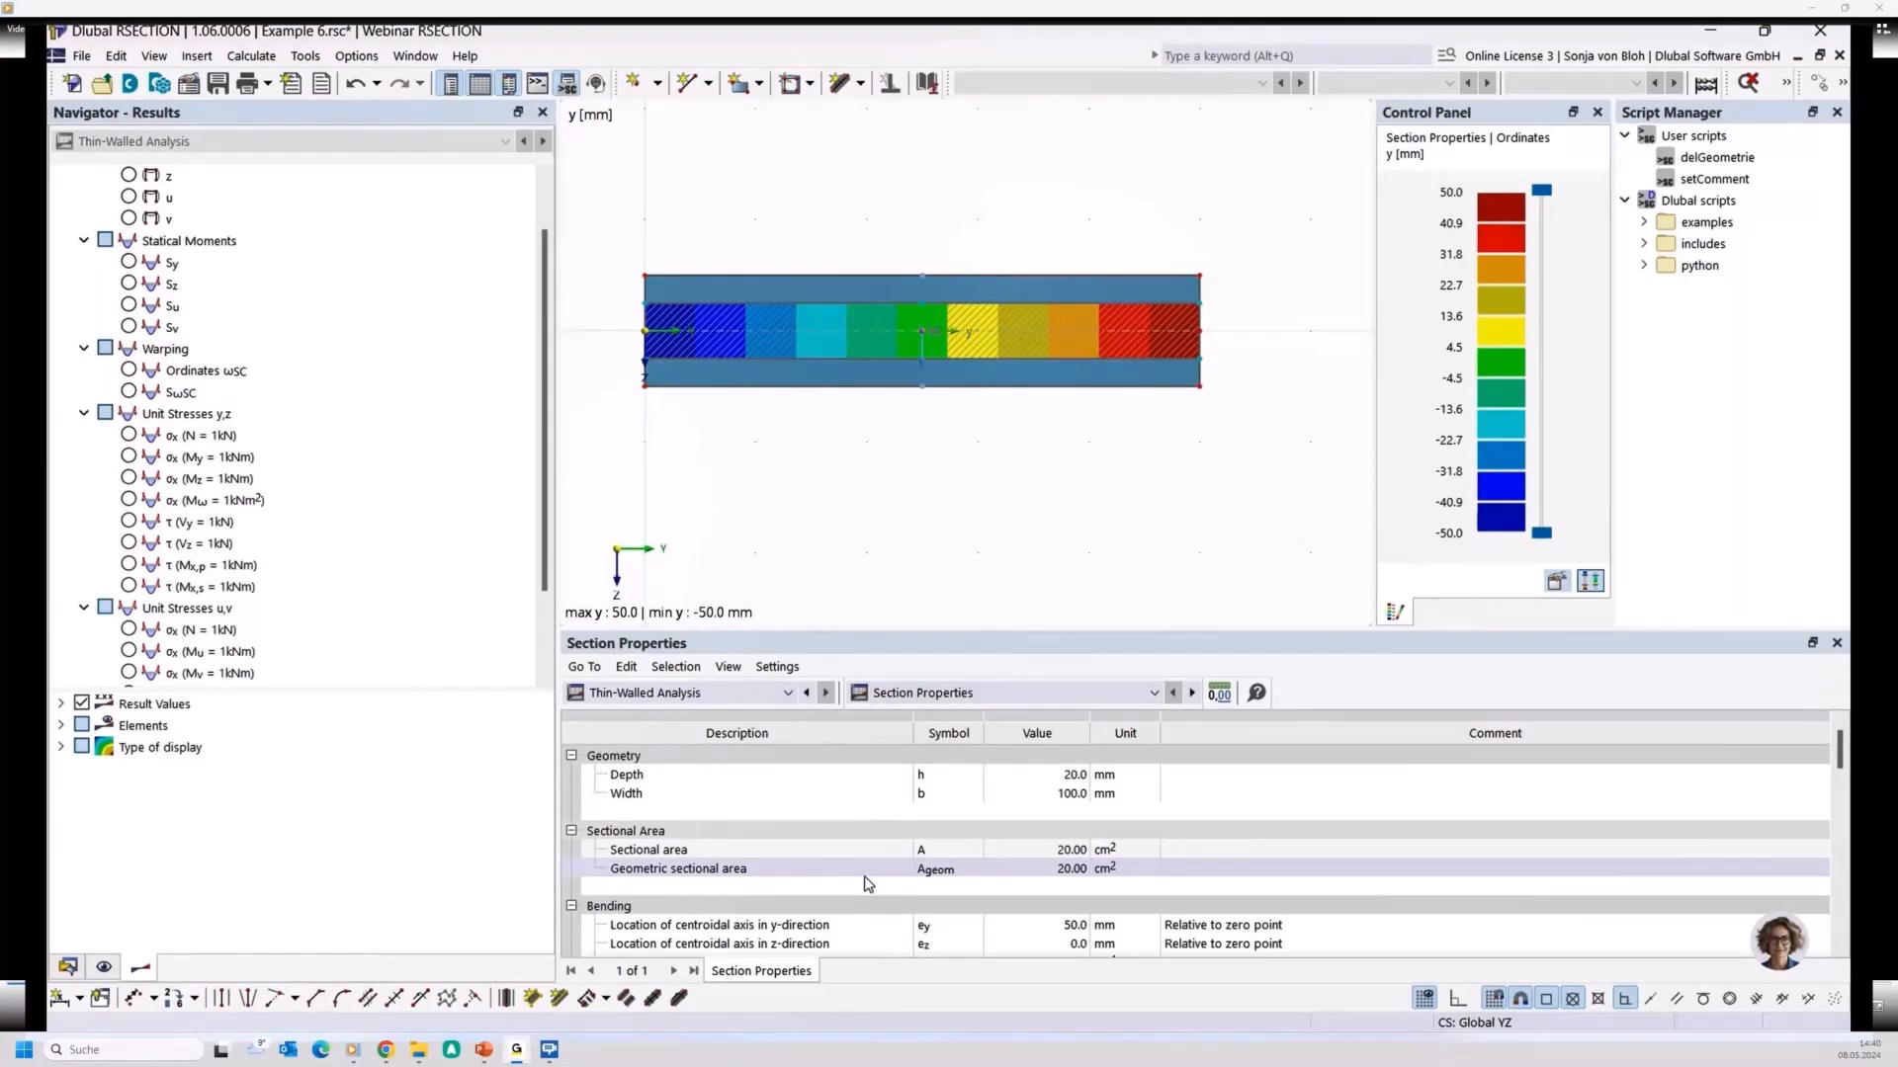
click(868, 852)
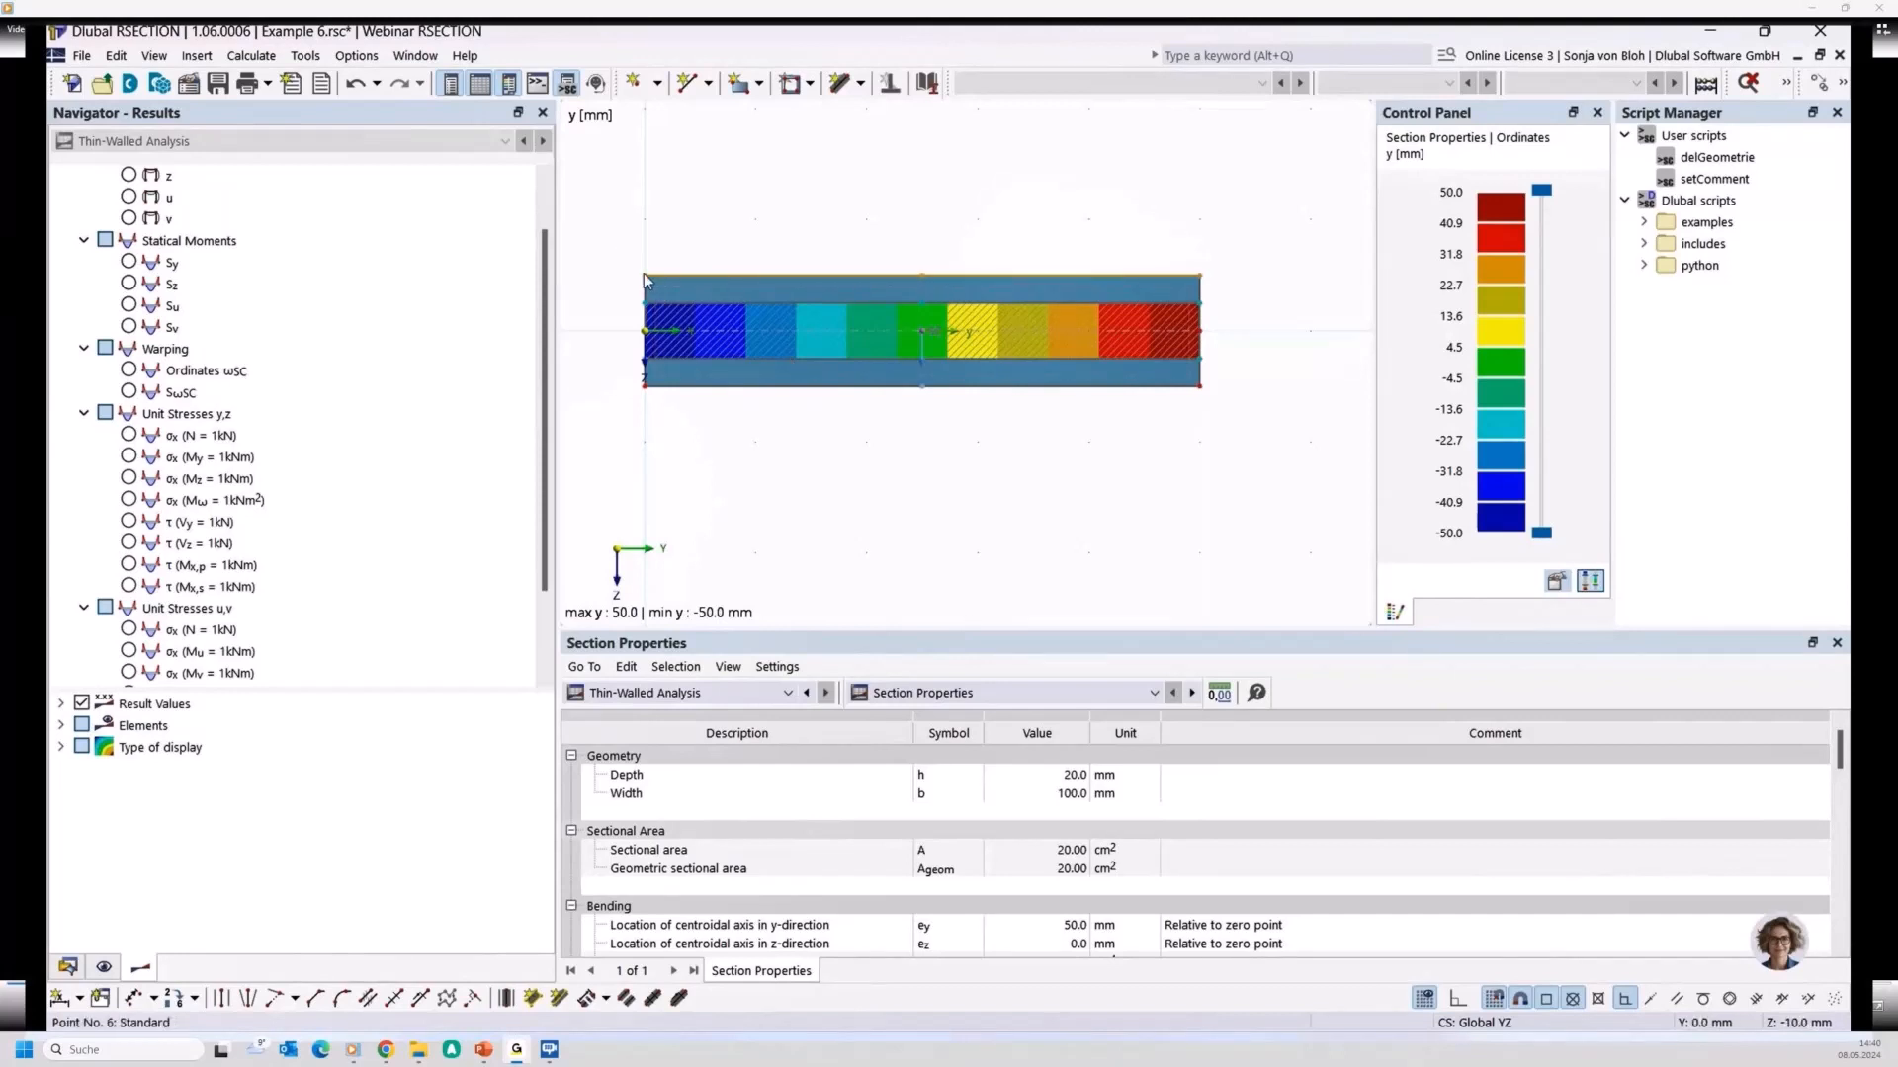
Move the part's top and bottom boundary lines onto the edges of the 10 mm thick element and recalculate the section properties
drag(644, 276, 643, 302)
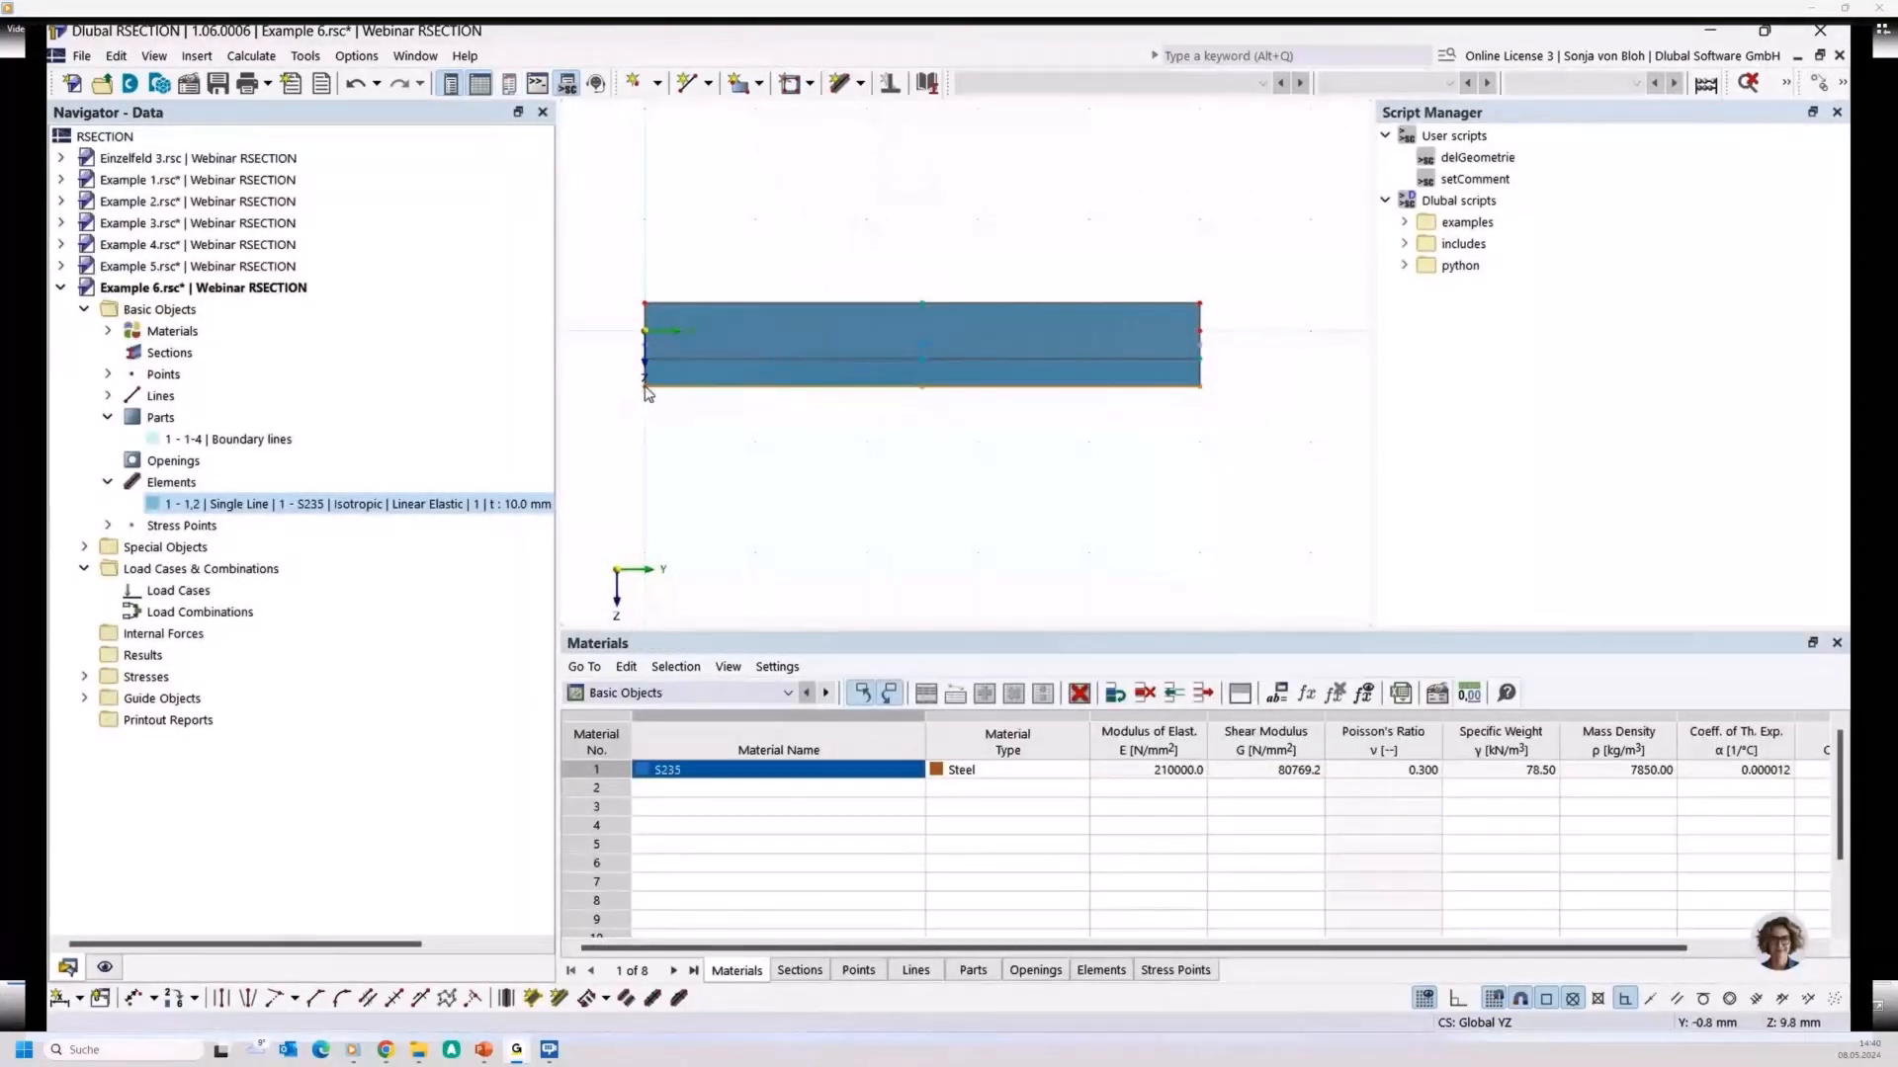
drag(645, 386, 647, 366)
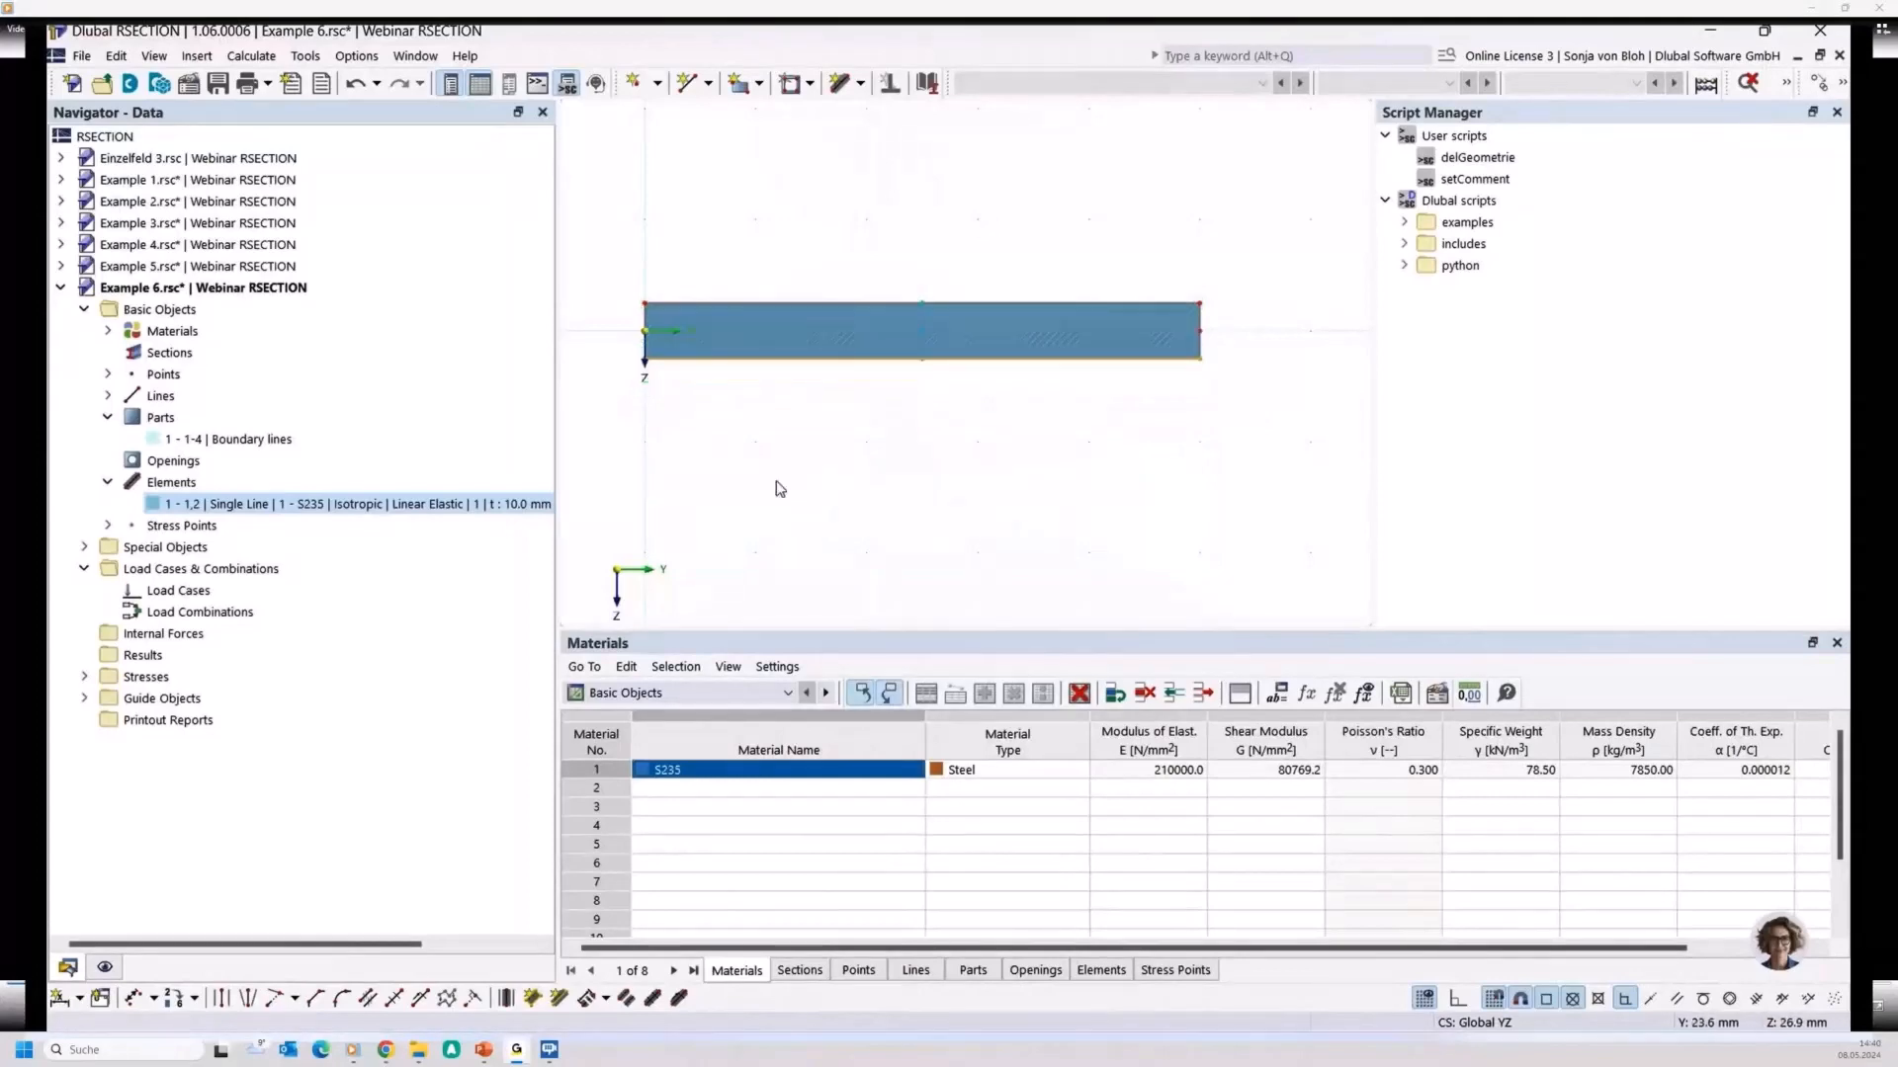
click(259, 58)
click(291, 81)
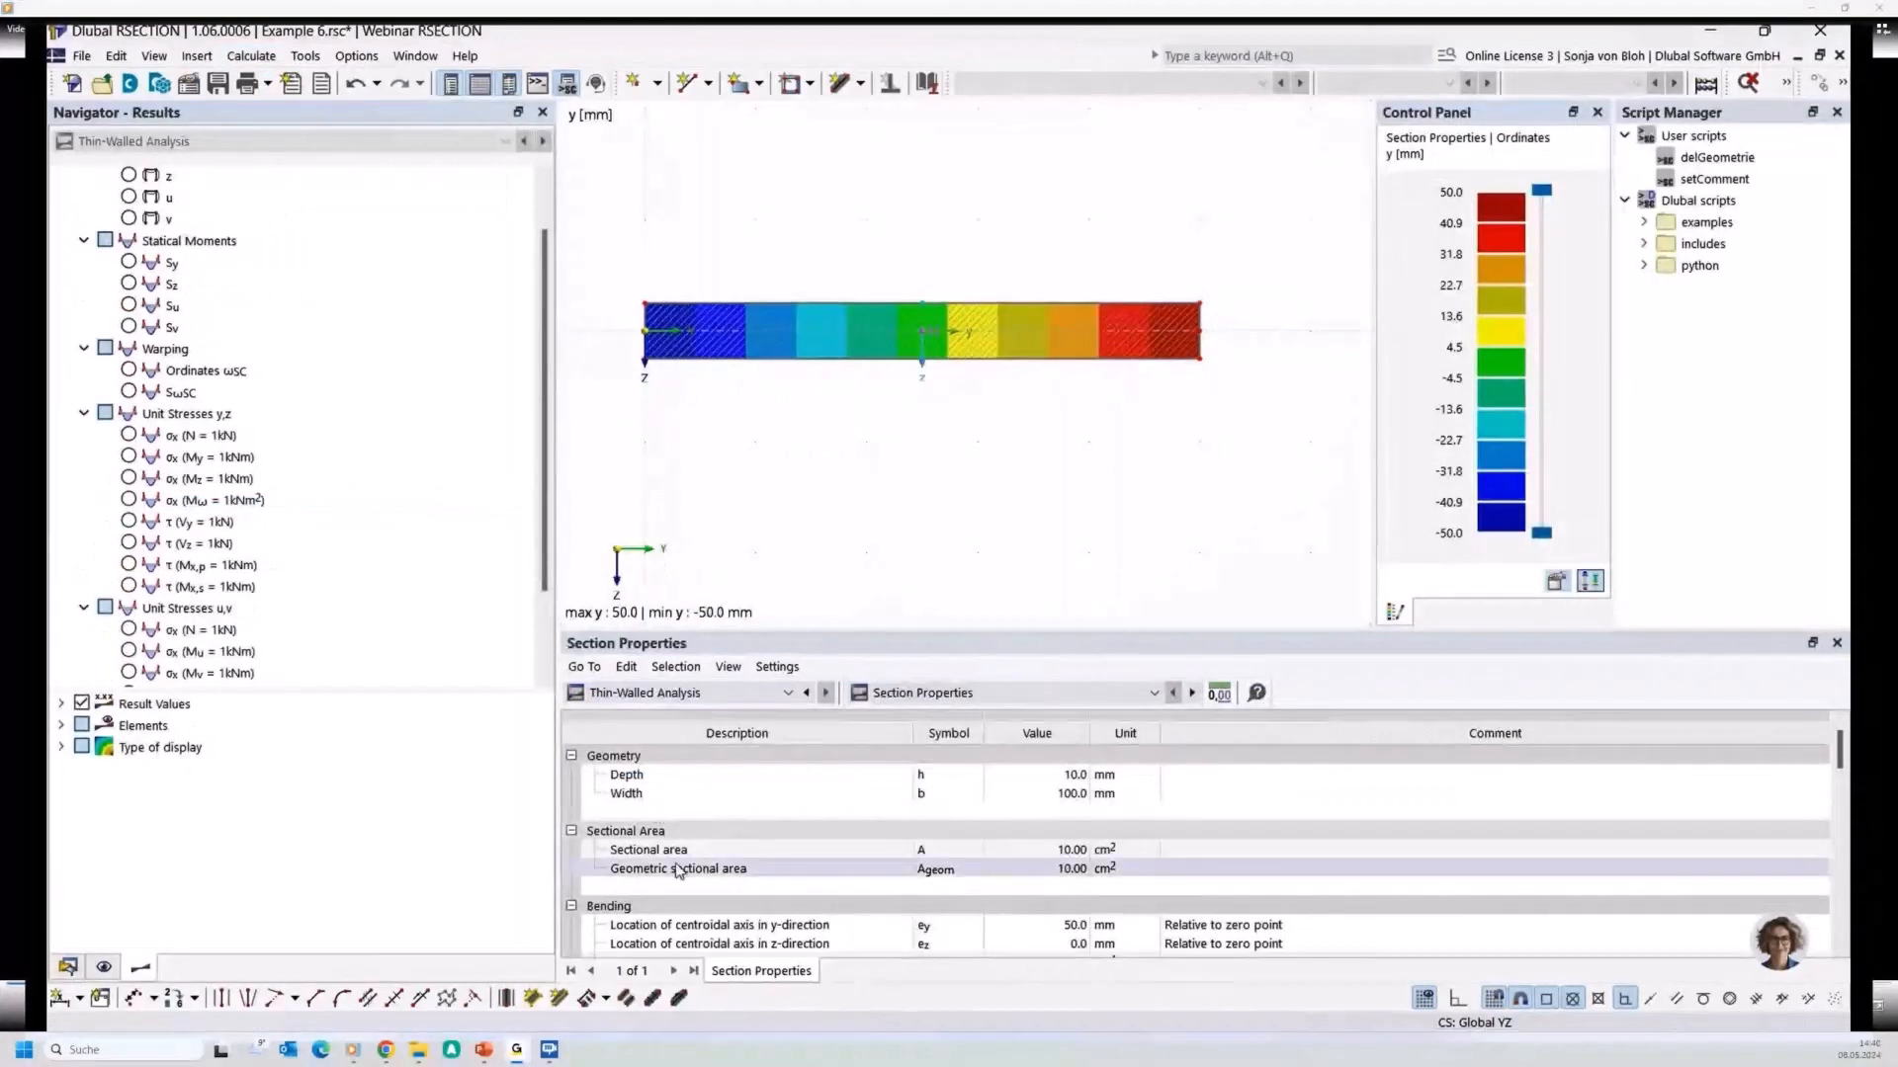
click(966, 858)
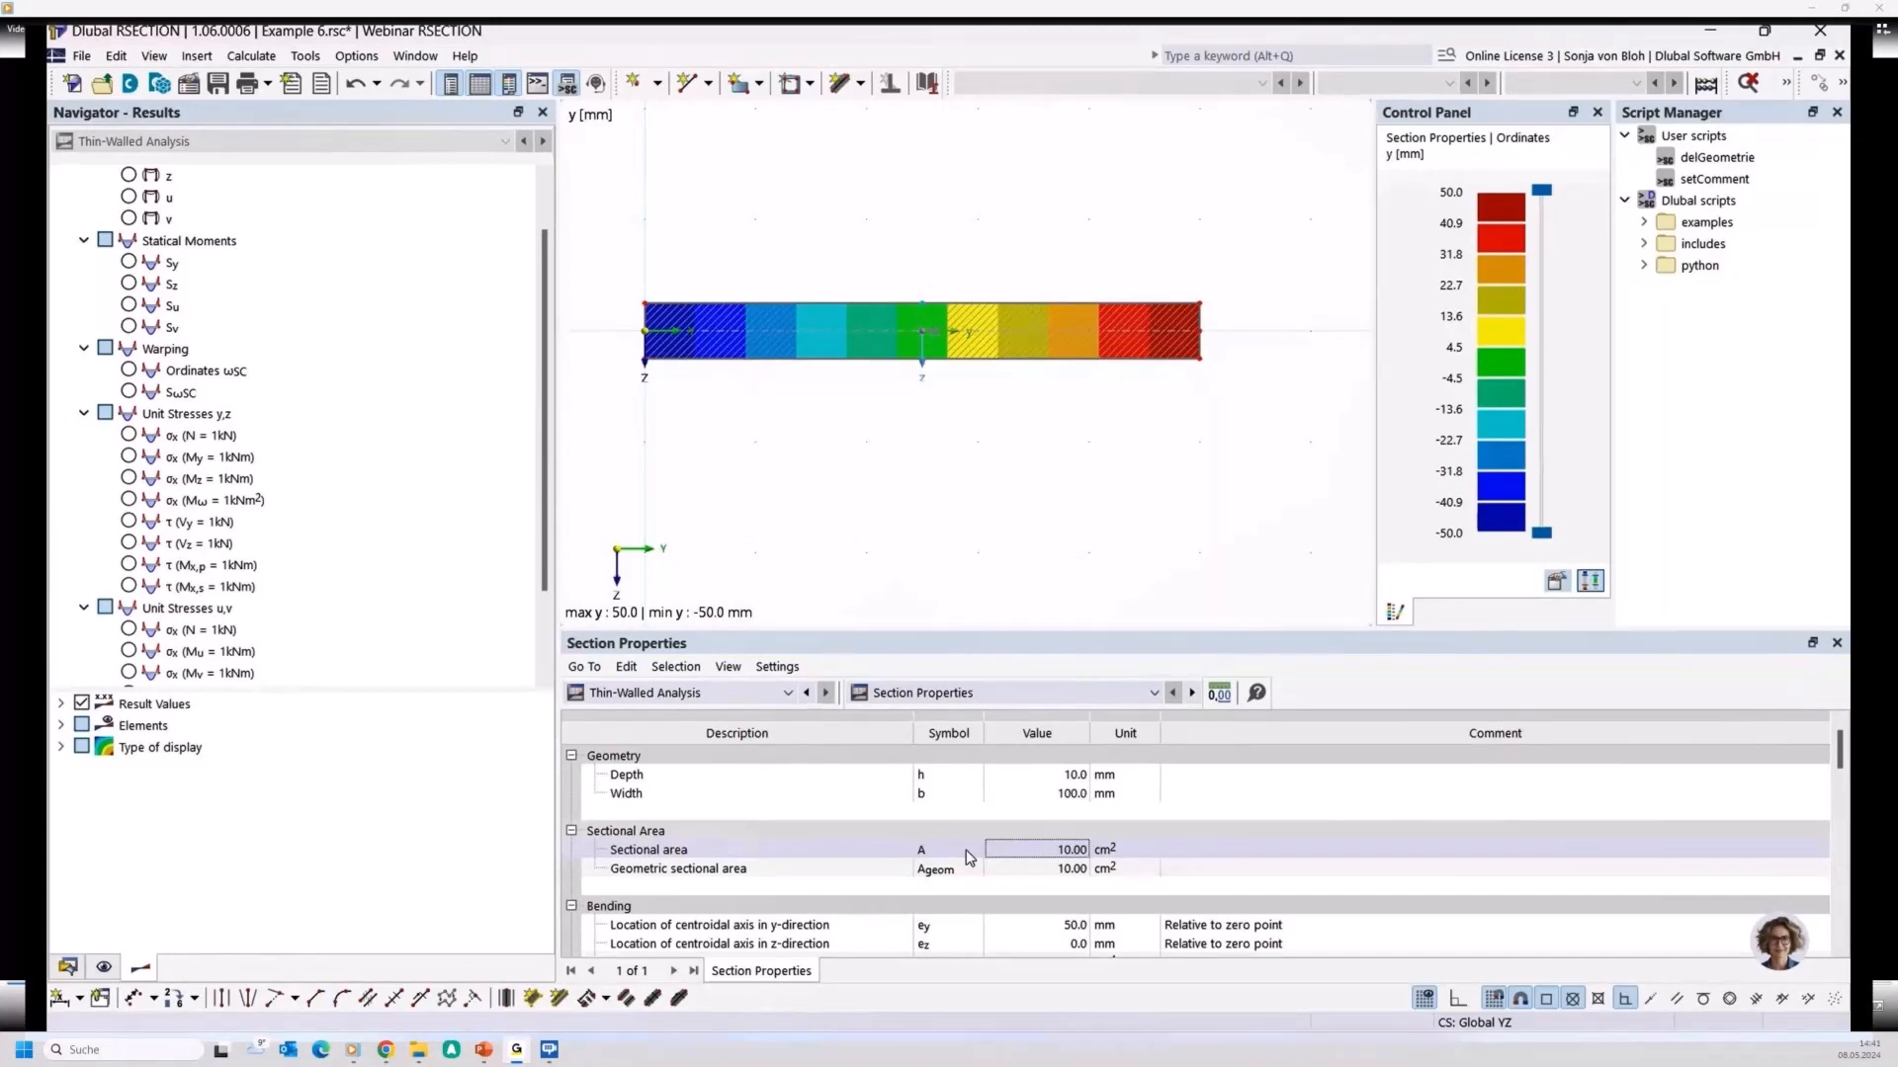
Draw a C-shaped centreline of single lines from Y 60, Z 0 mm through the origin and Y 0, Z -100 to Y 60, Z -100 mm
scroll(948, 456, down, 2)
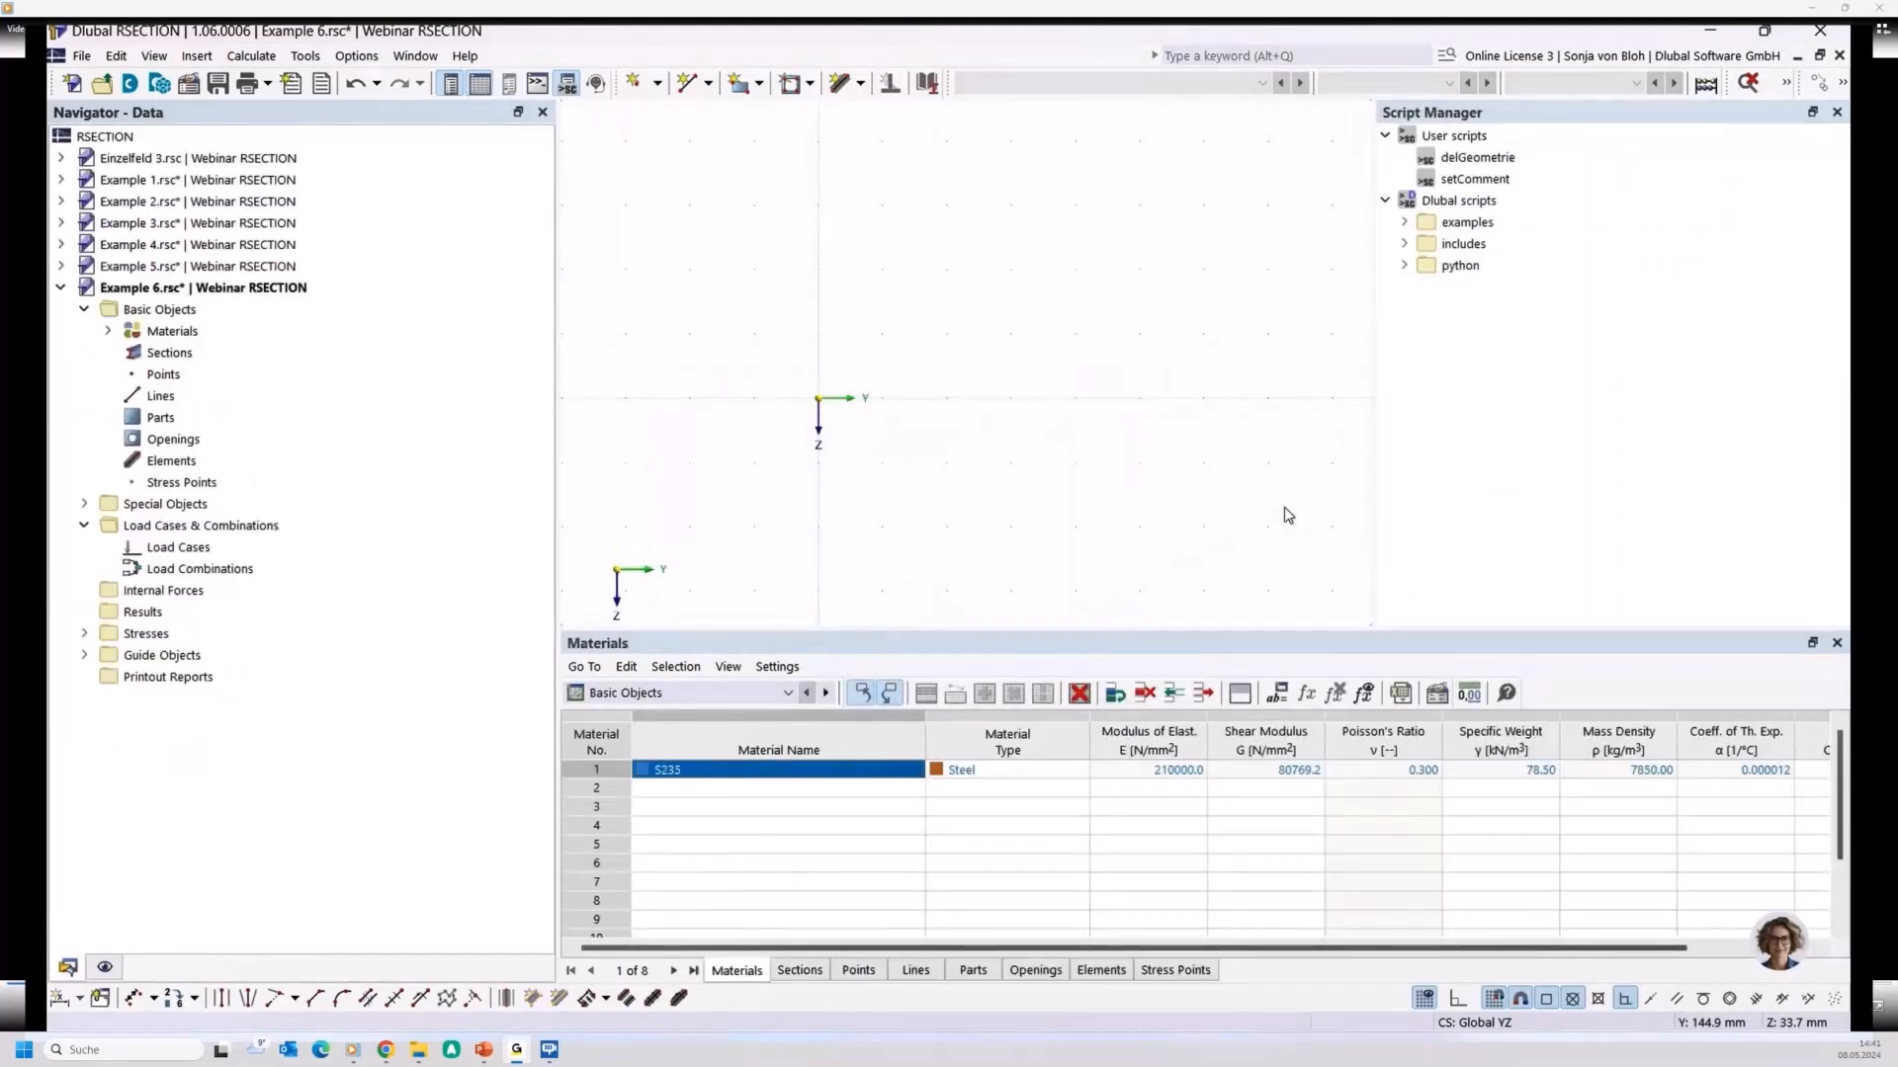
click(687, 83)
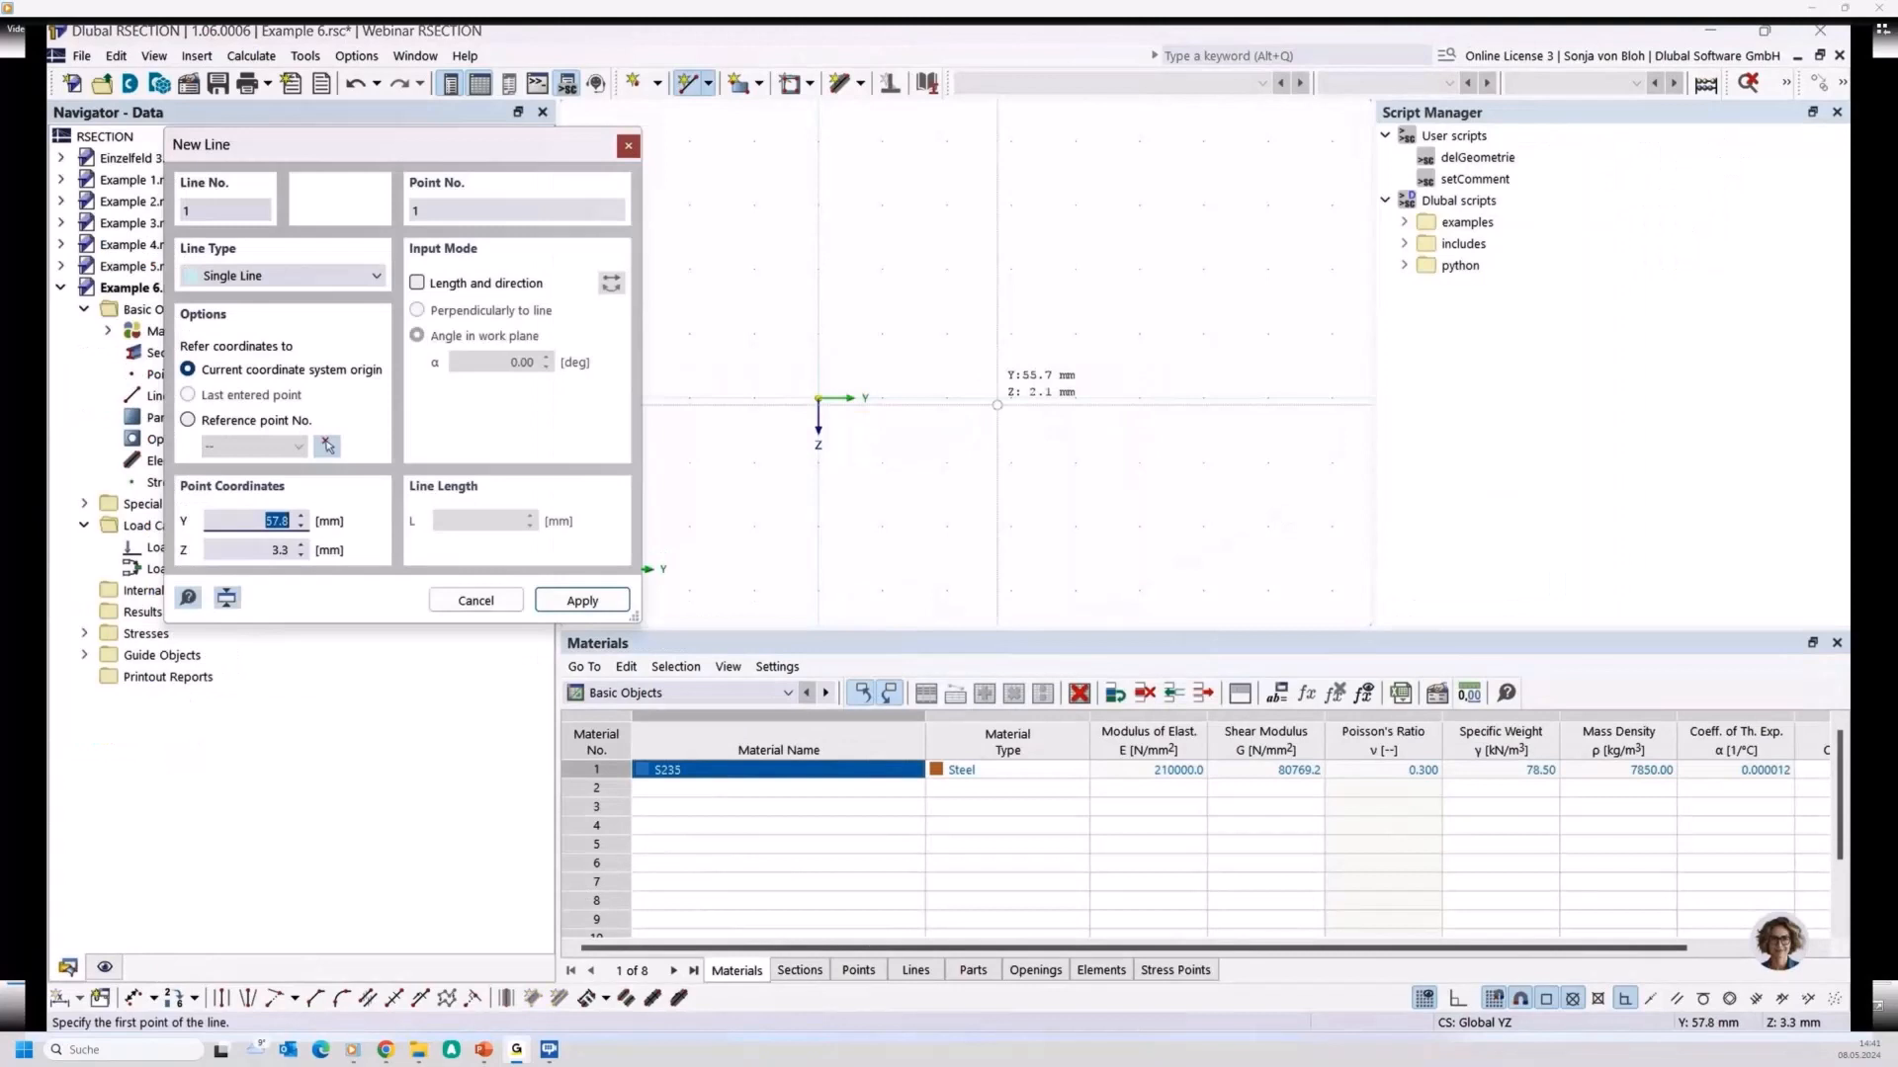
click(1011, 398)
click(818, 398)
scroll(875, 470, down, 4)
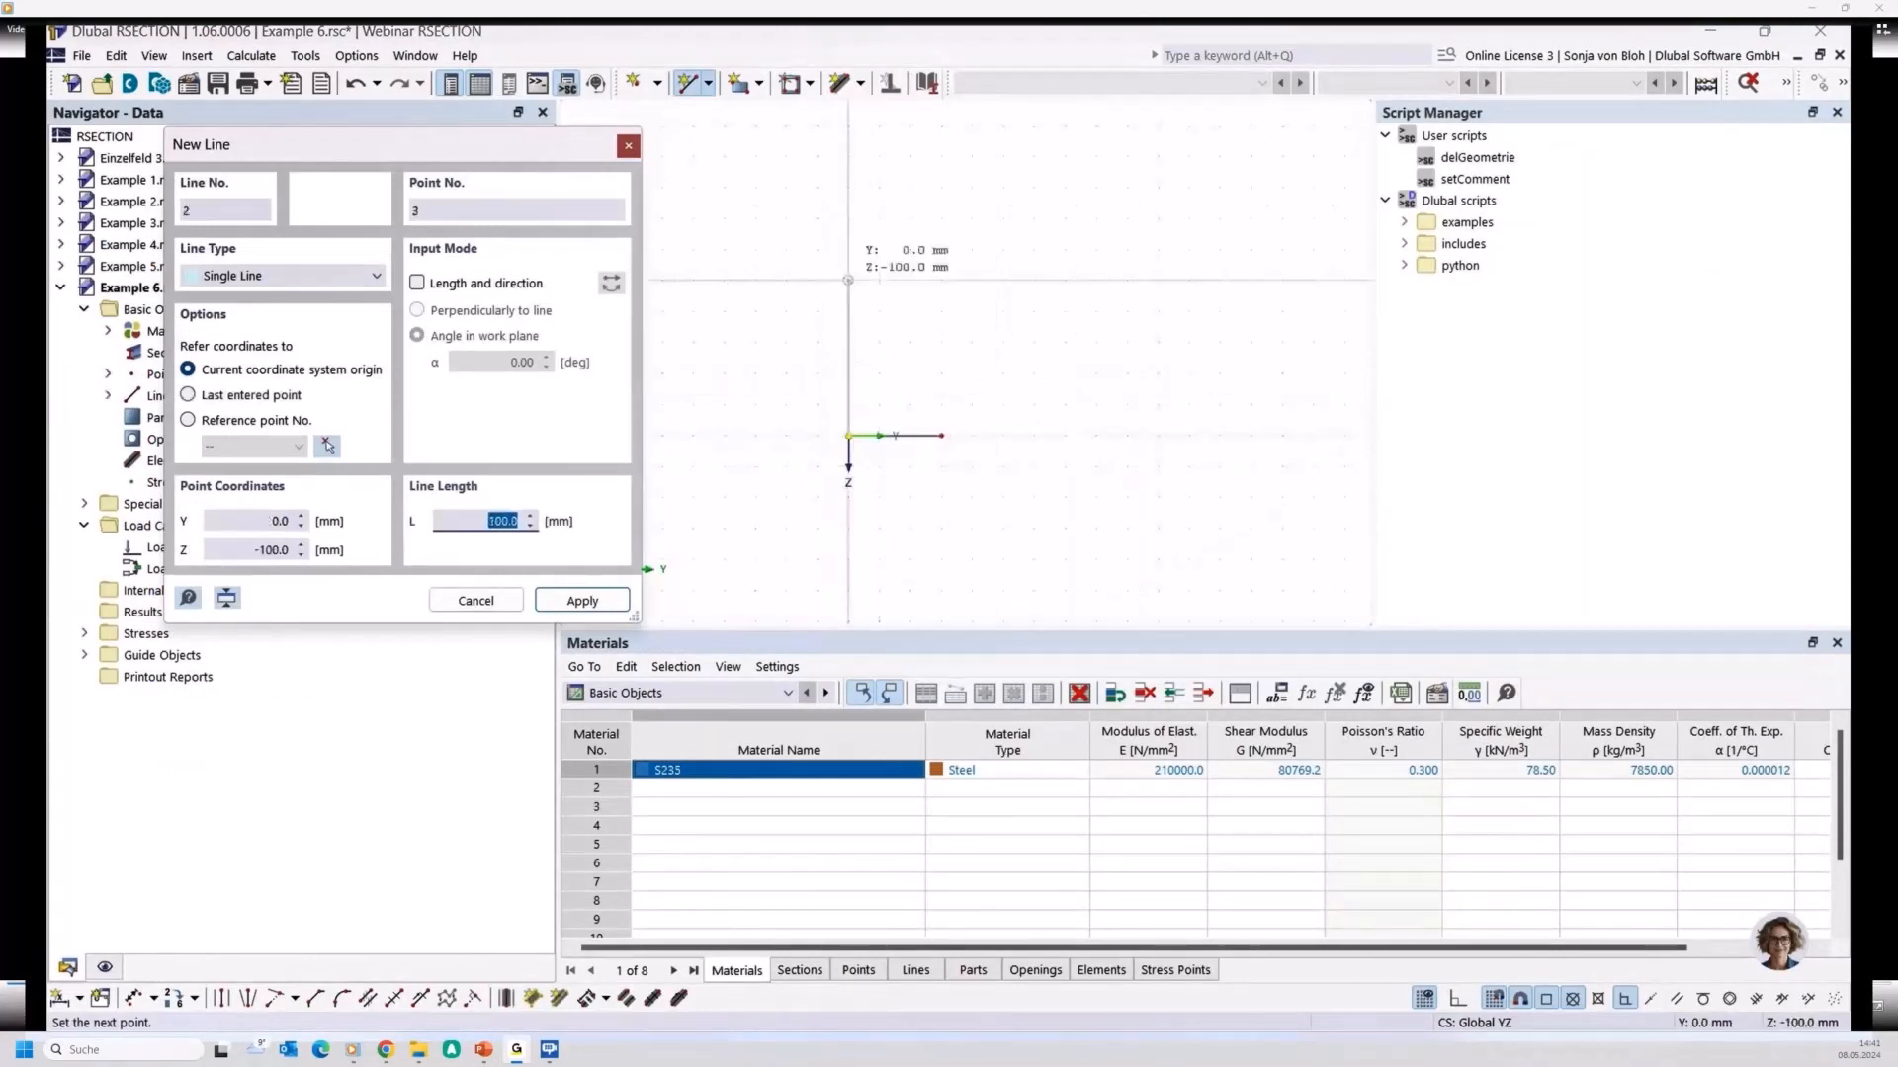
click(848, 280)
click(848, 279)
click(941, 280)
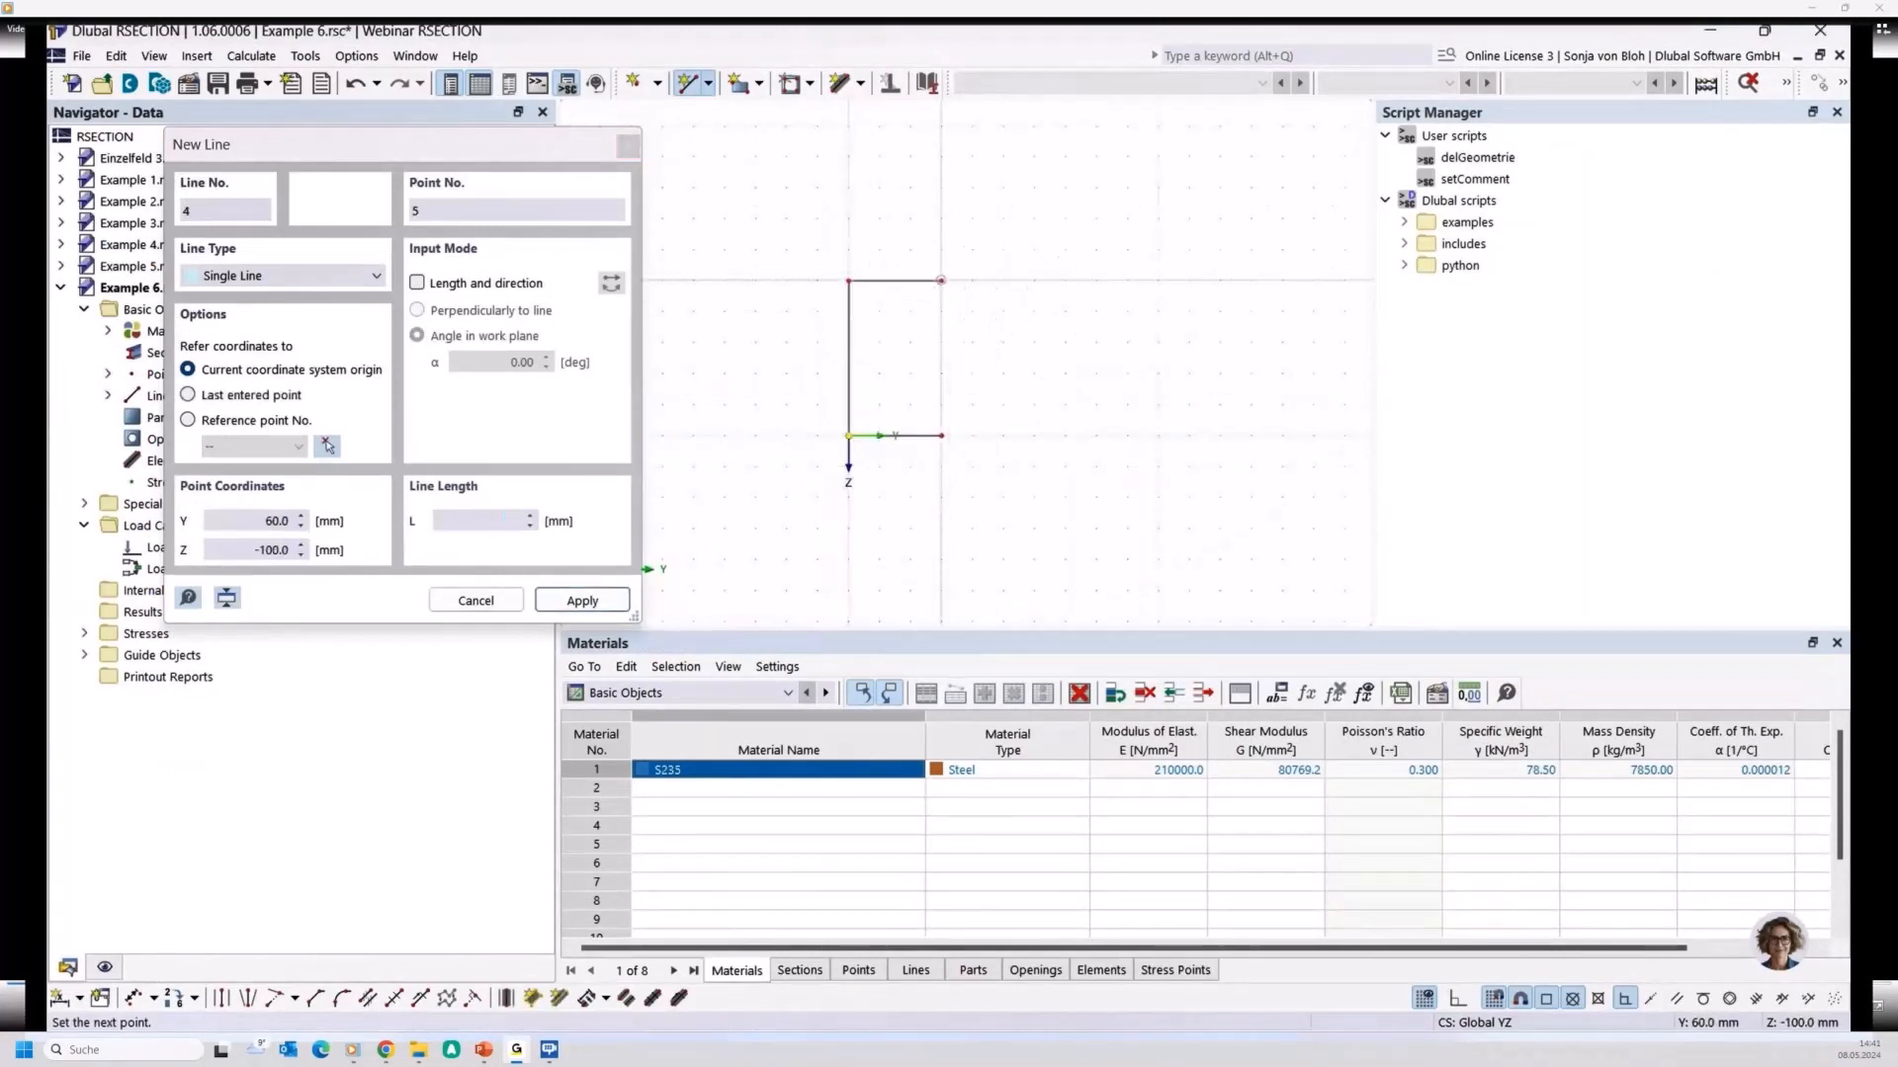
key(Escape)
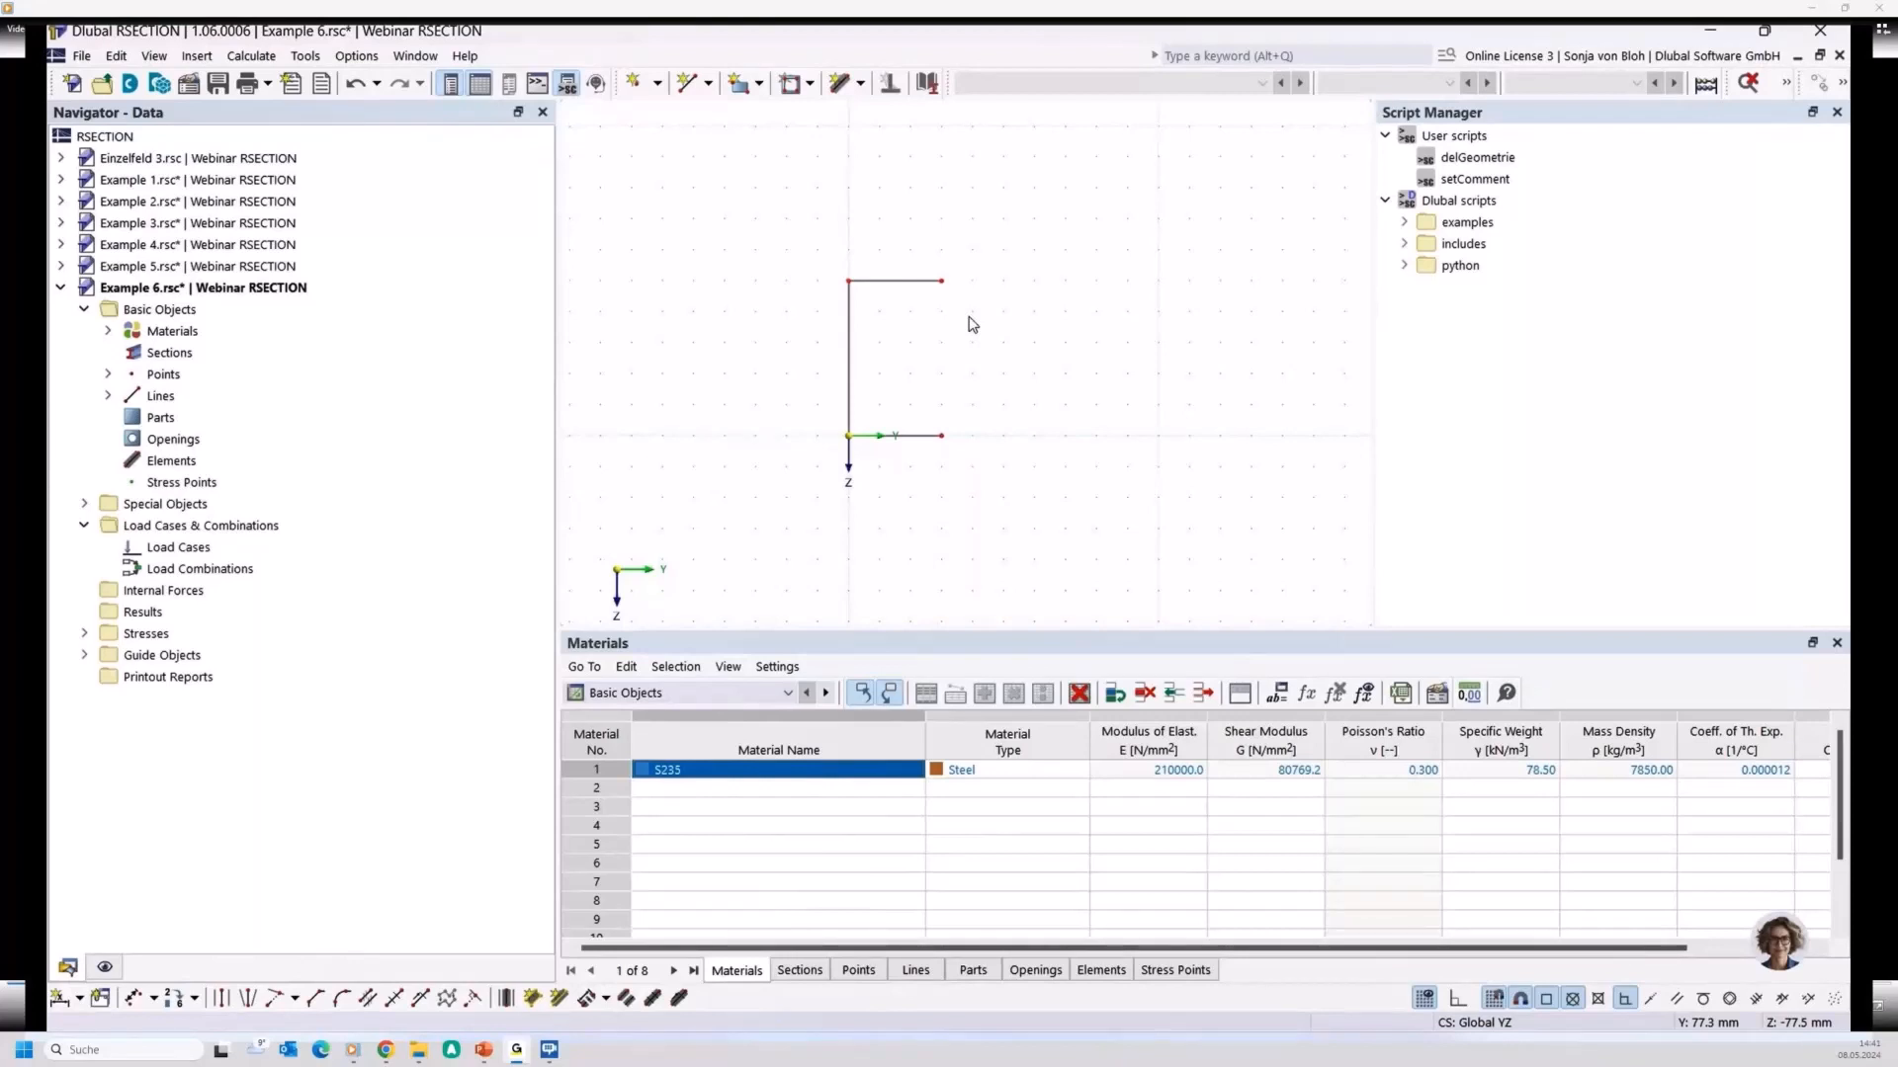
Select all objects and give the four points the comment "Centerline"
key(ctrl+a)
right_click(908, 287)
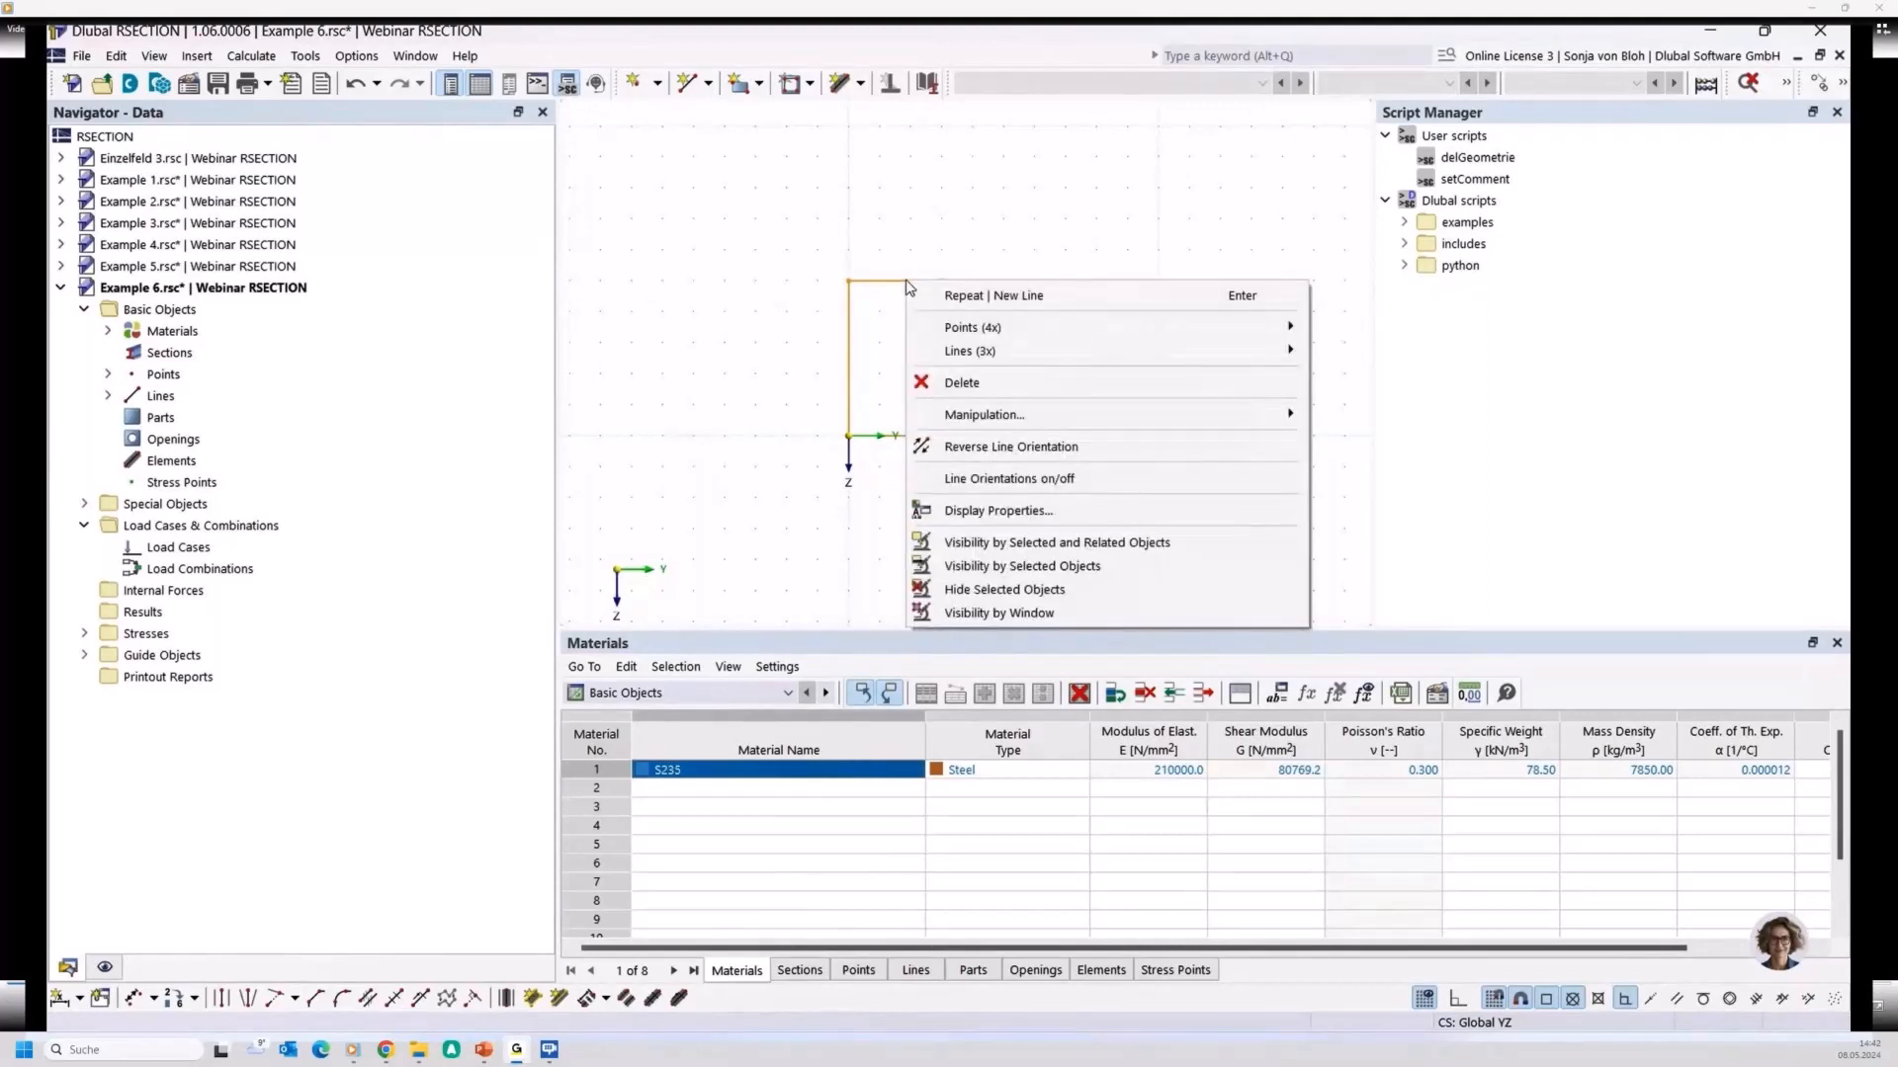
mouse_move(1235, 327)
click(1342, 329)
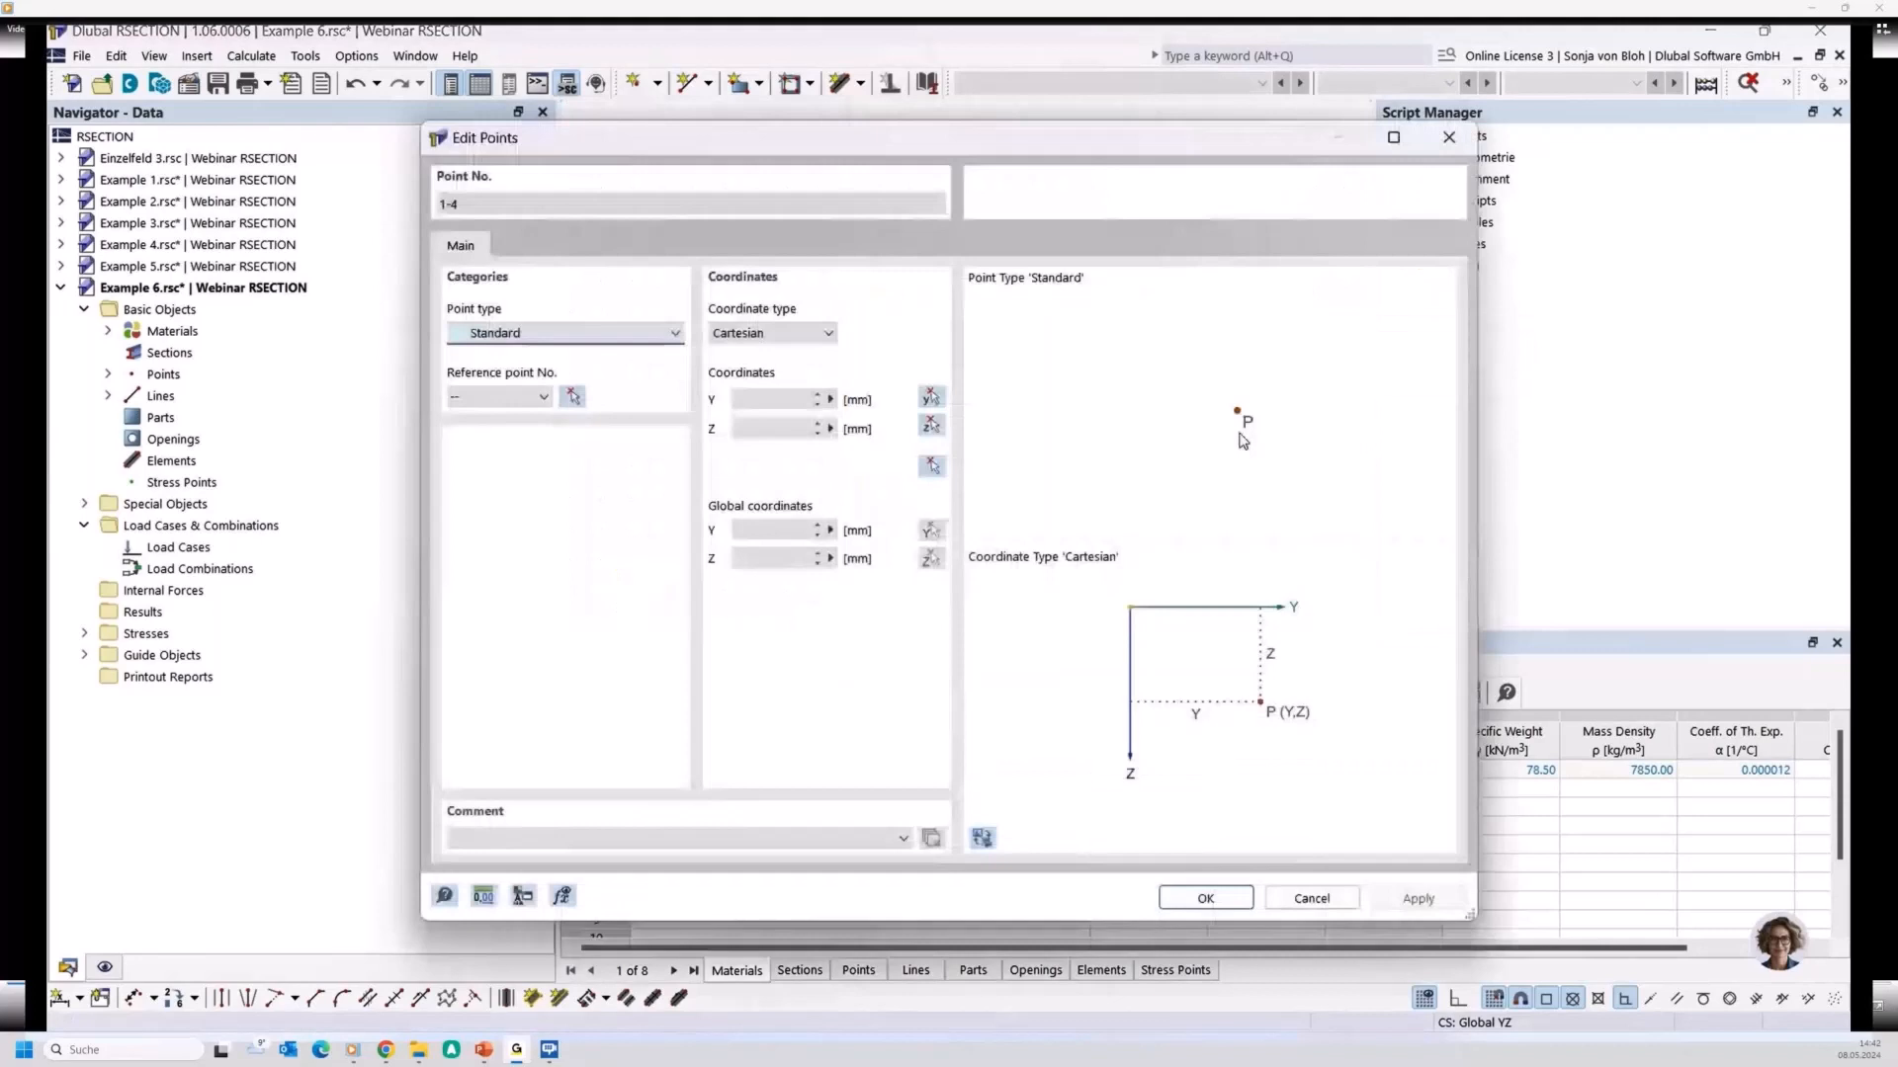
click(506, 832)
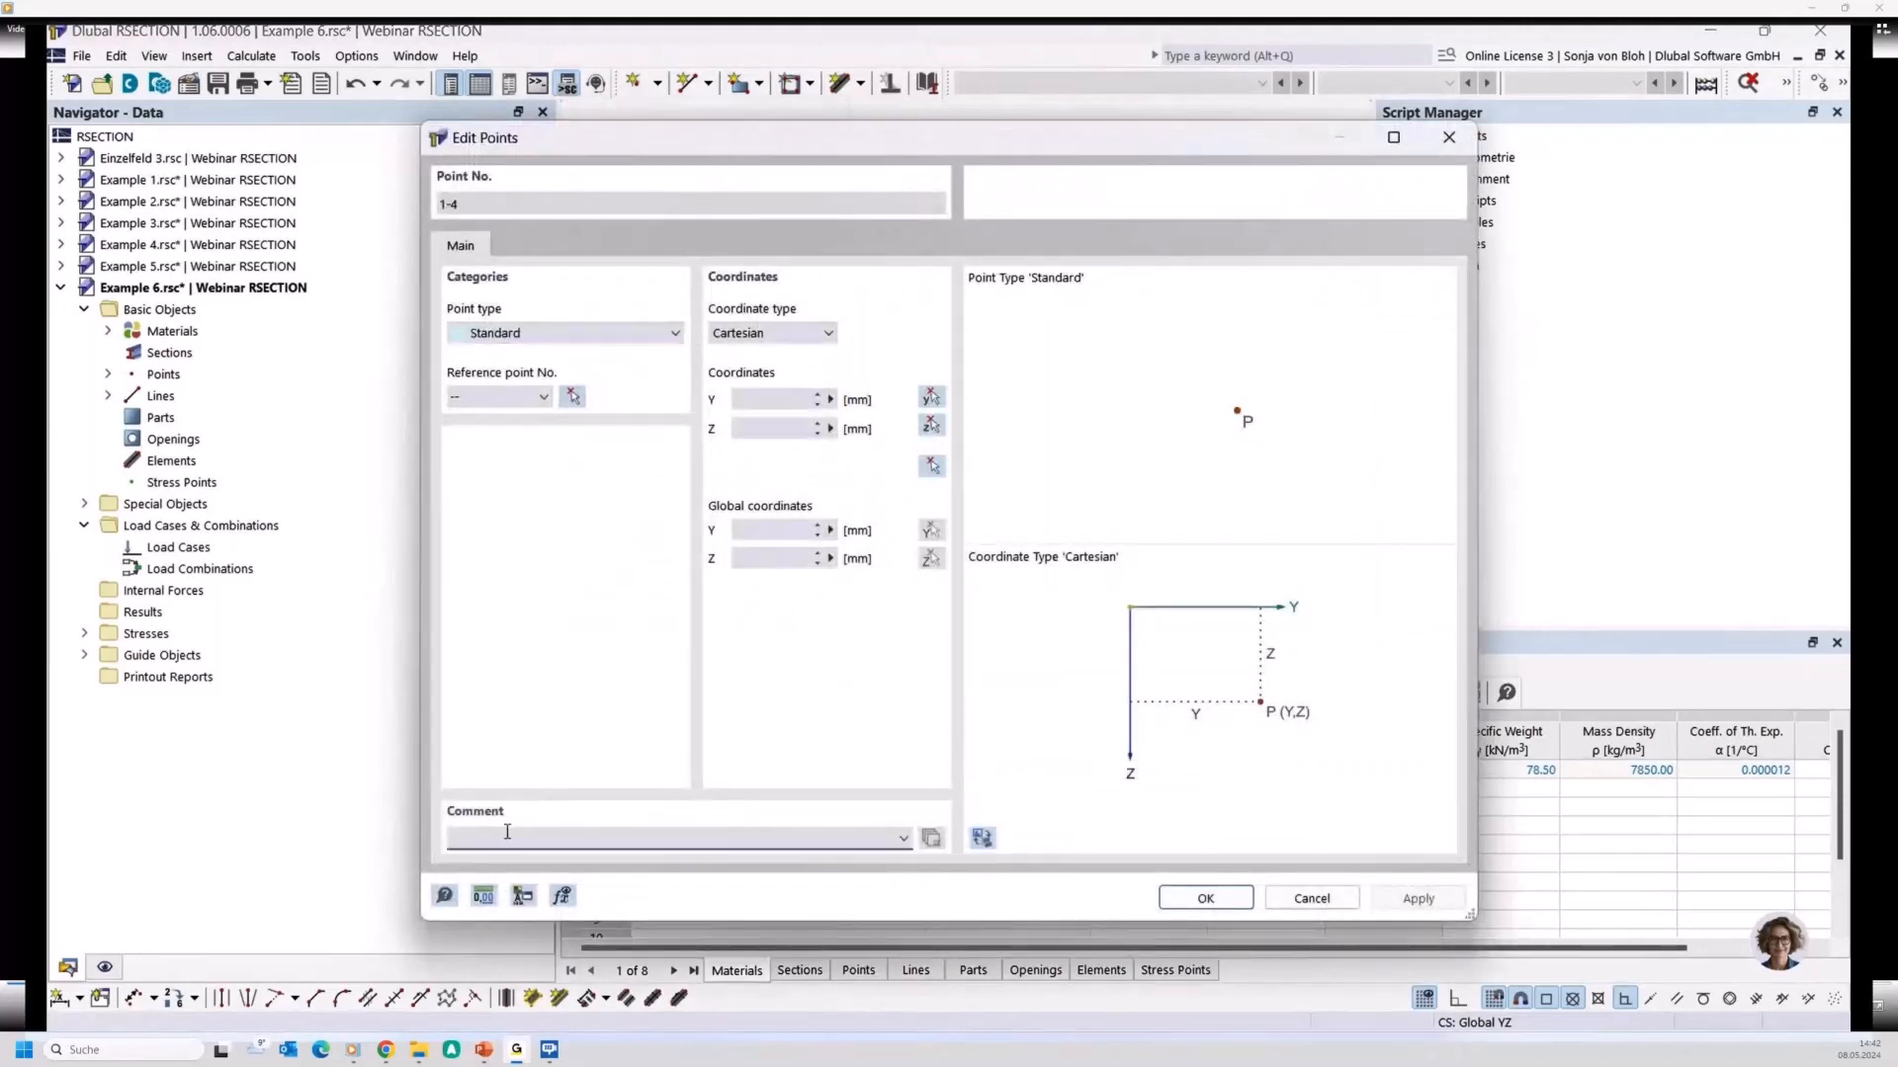
text(Centerline)
click(1201, 900)
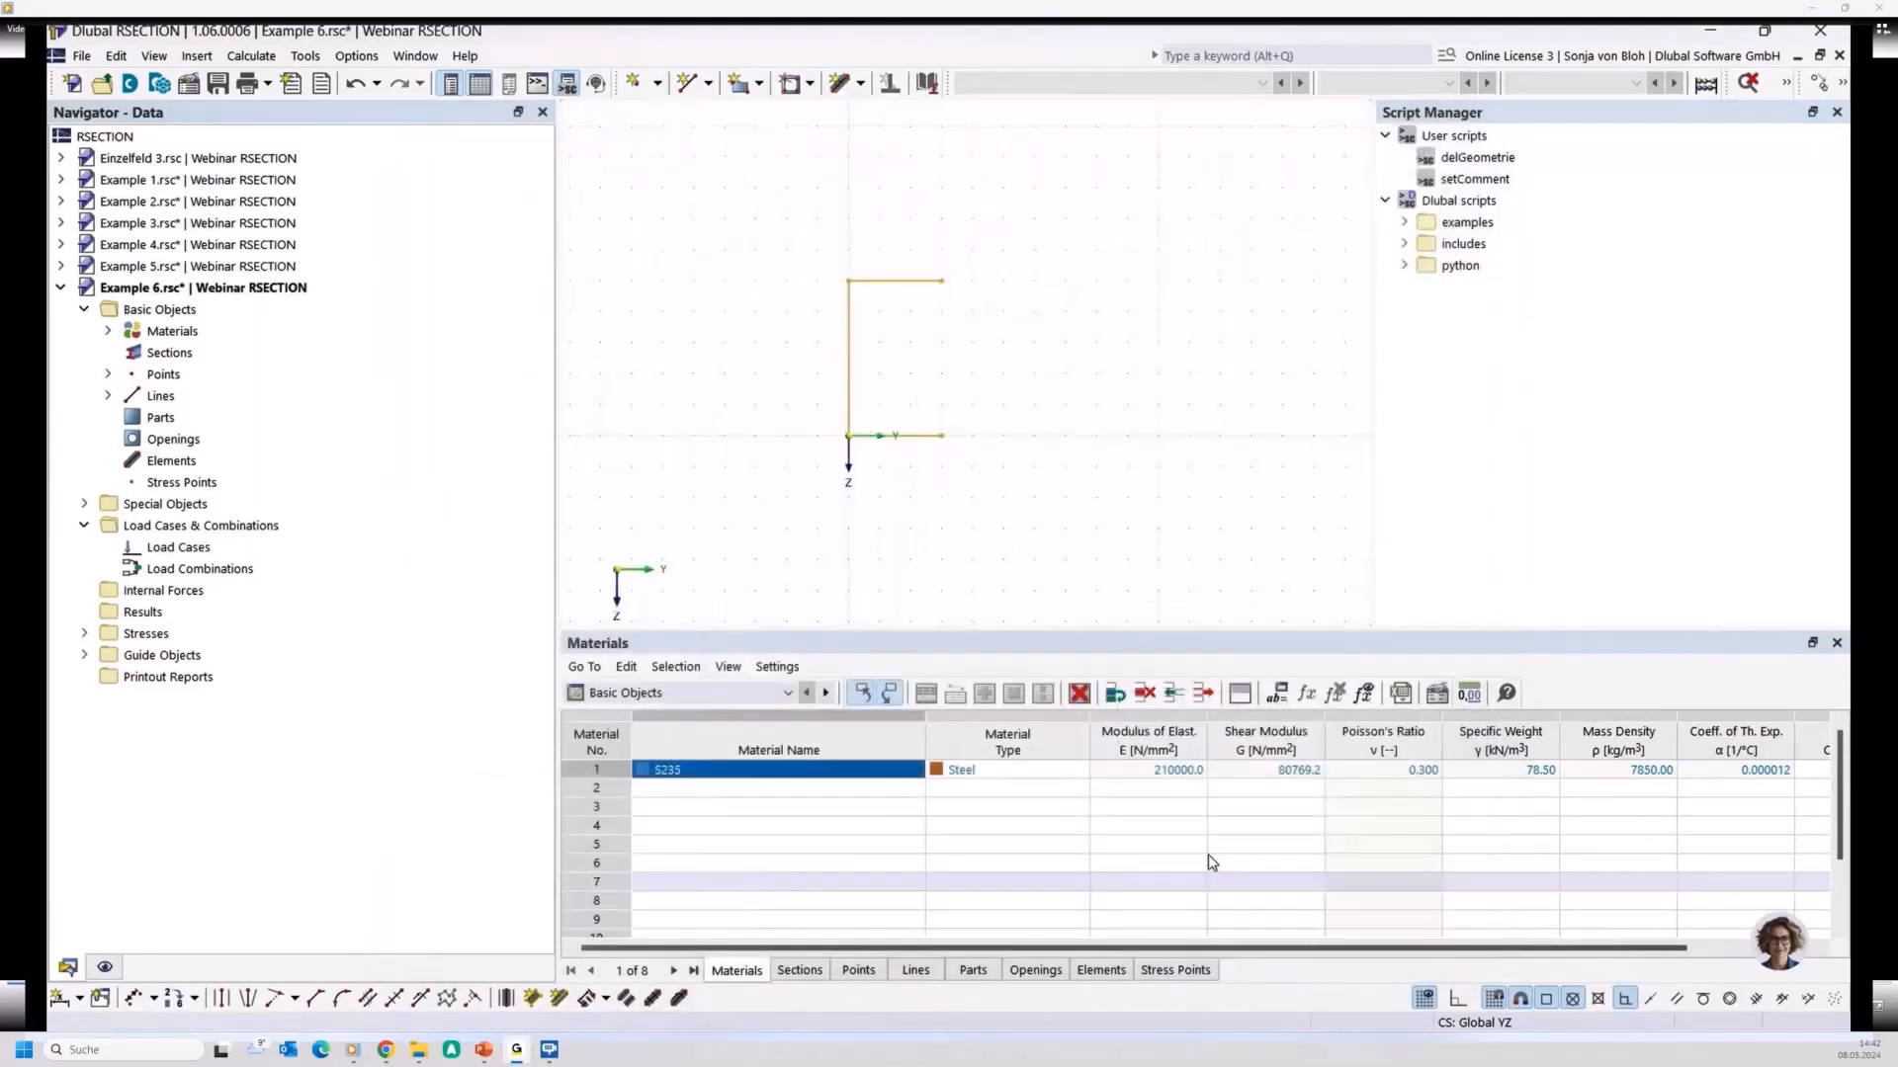
Give the three selected lines the comment "Centerline" and list the model's points with their comments
right_click(850, 317)
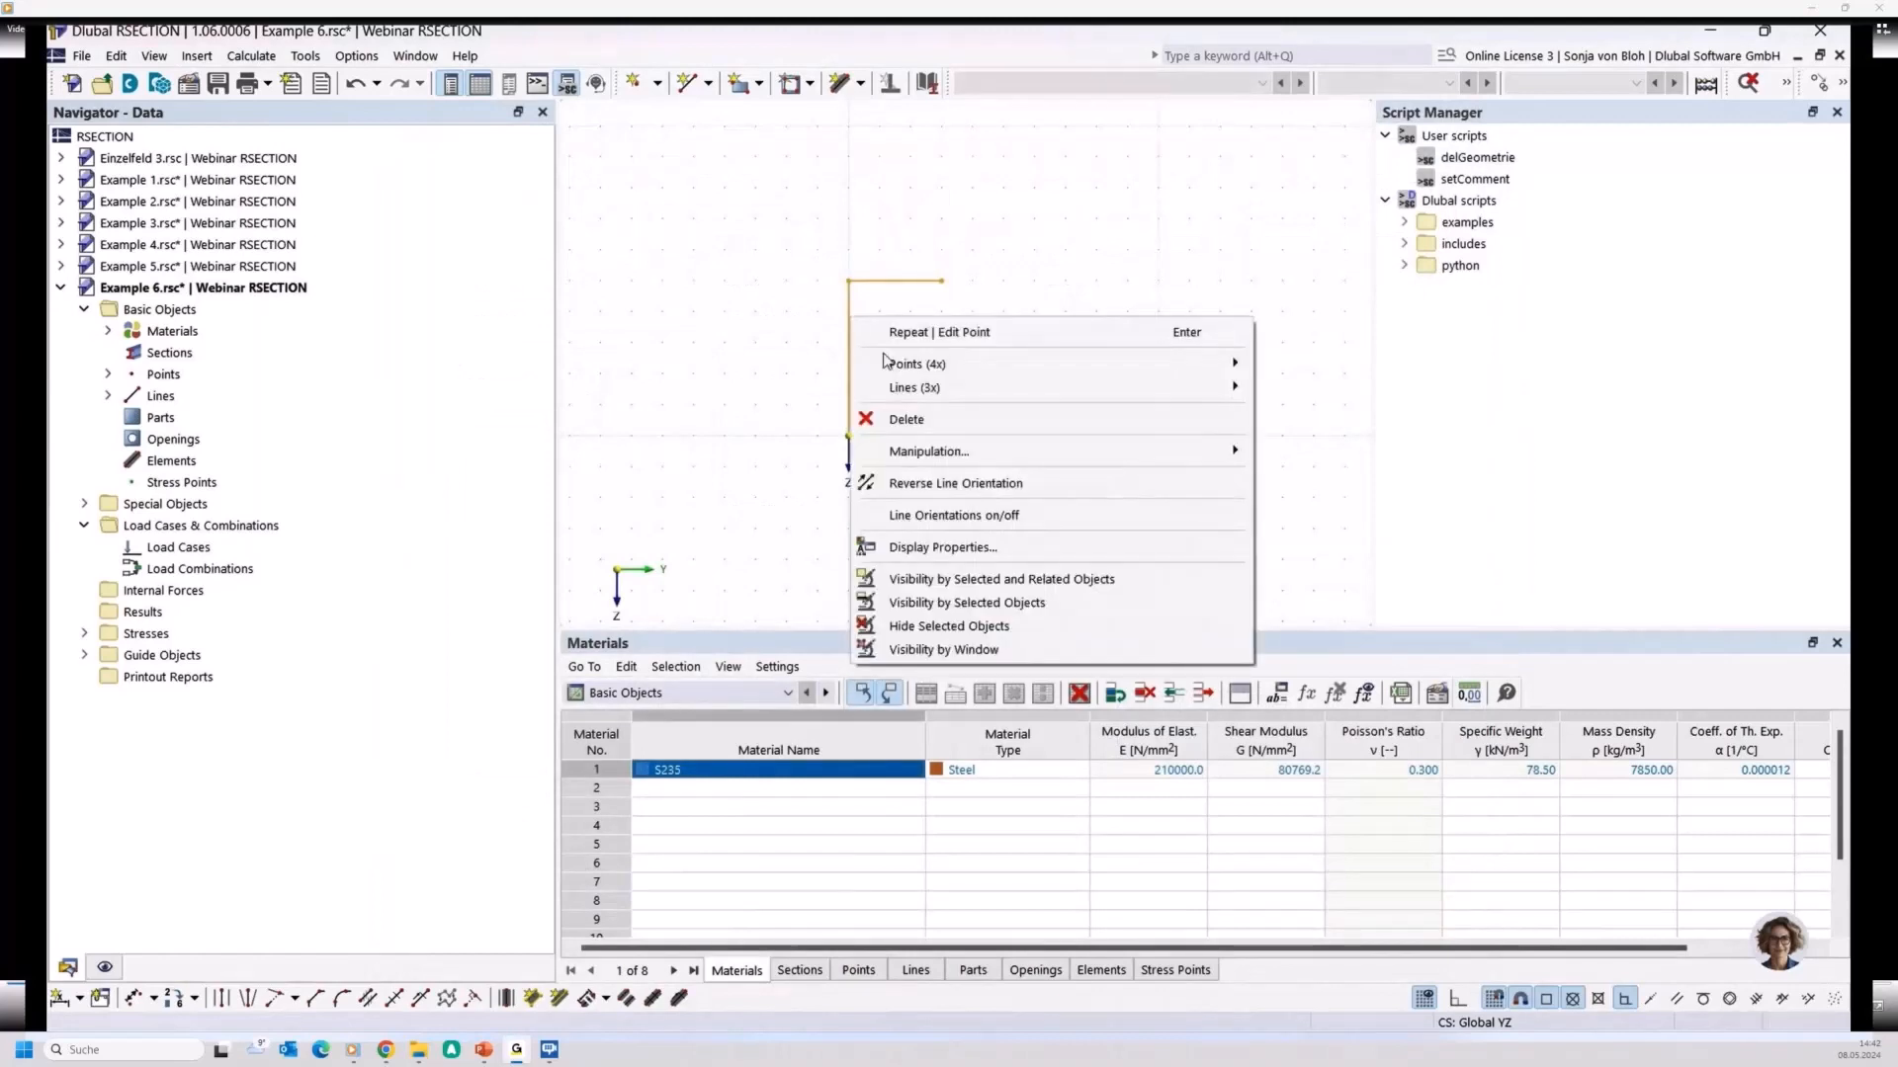
mouse_move(894, 390)
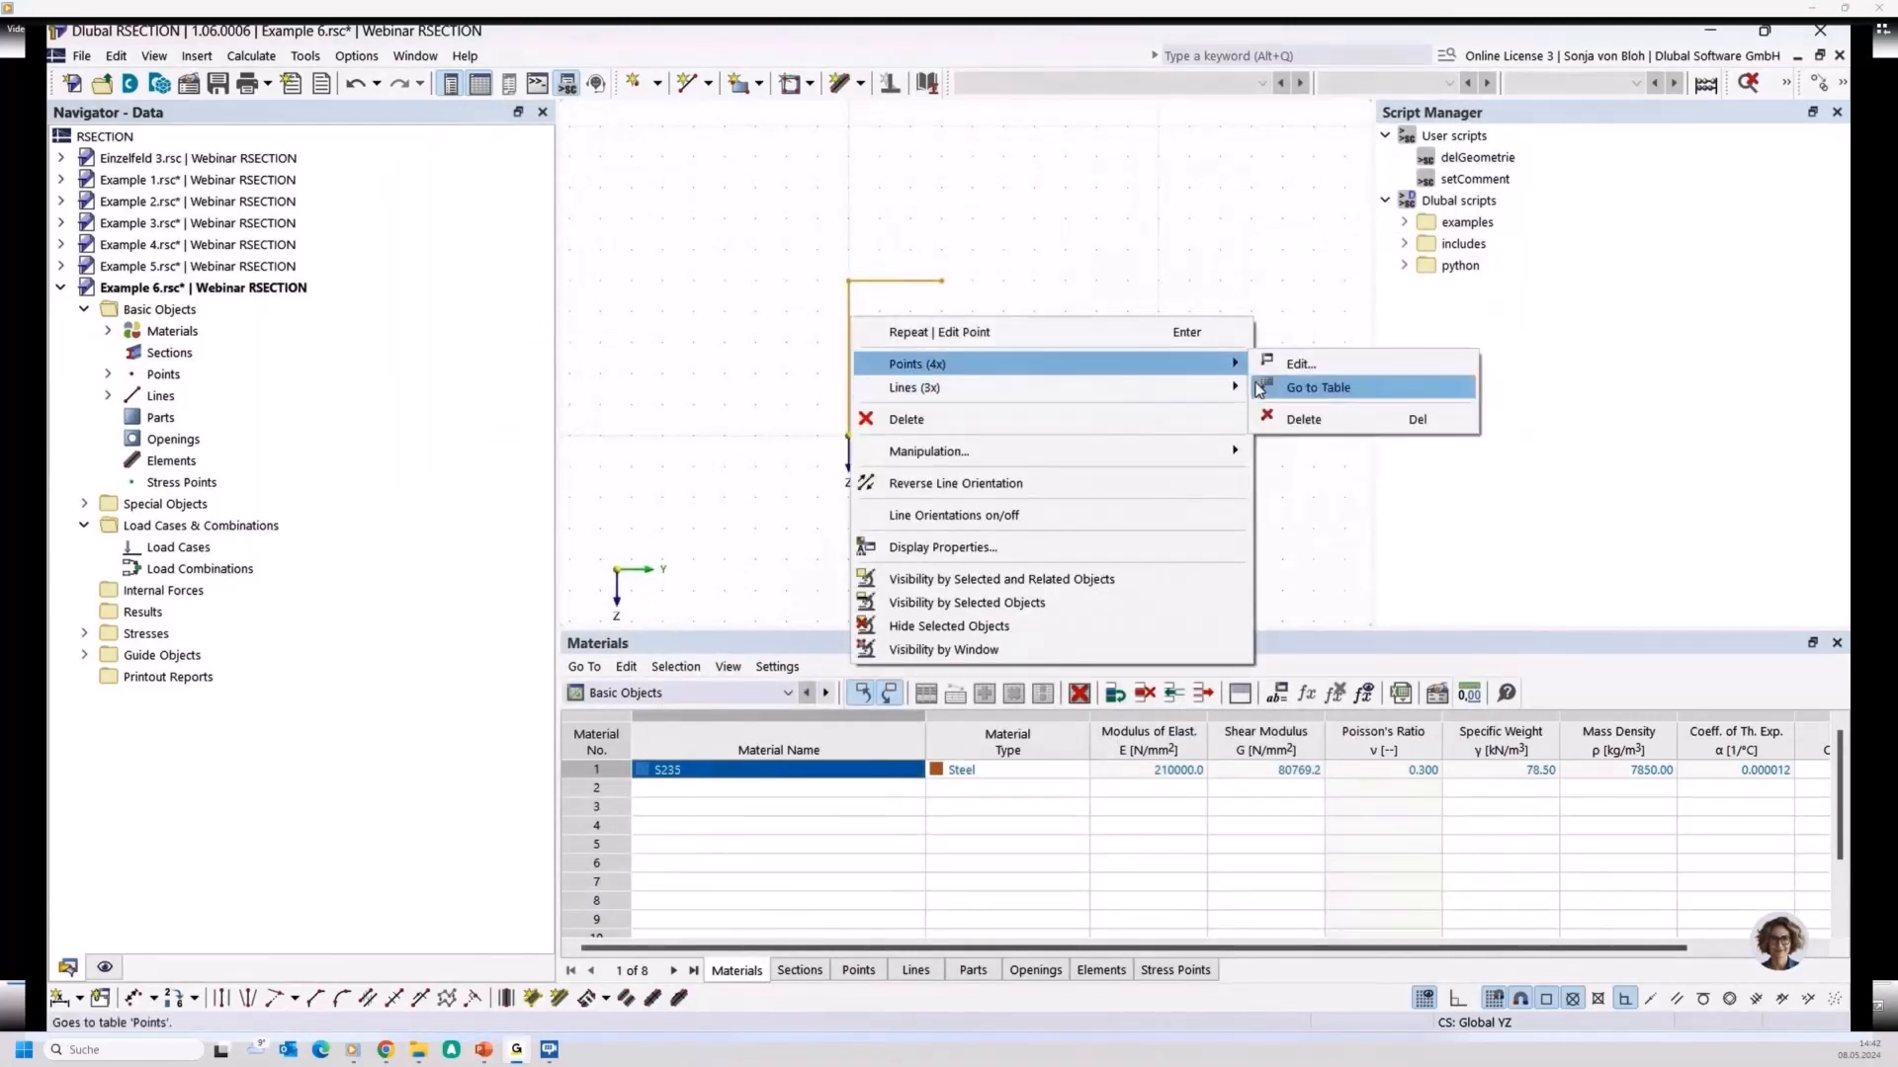
click(1275, 388)
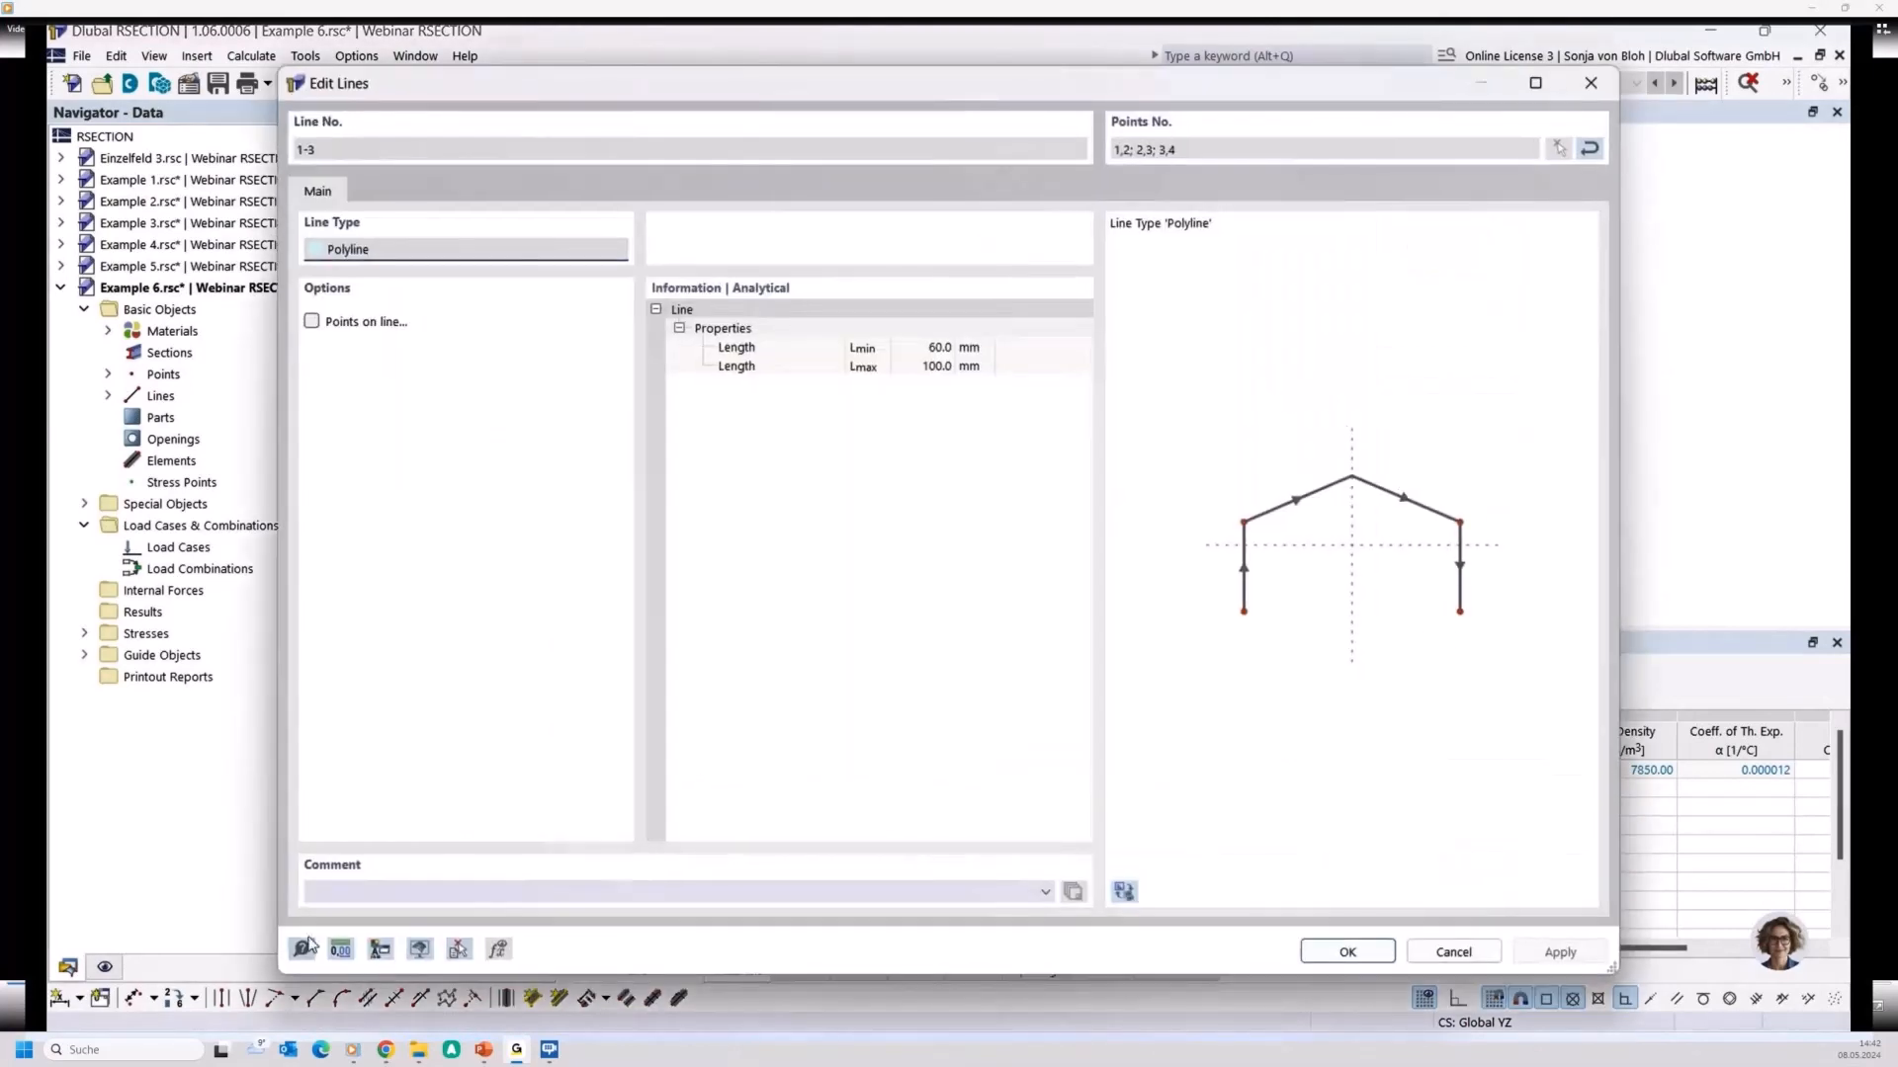
click(358, 891)
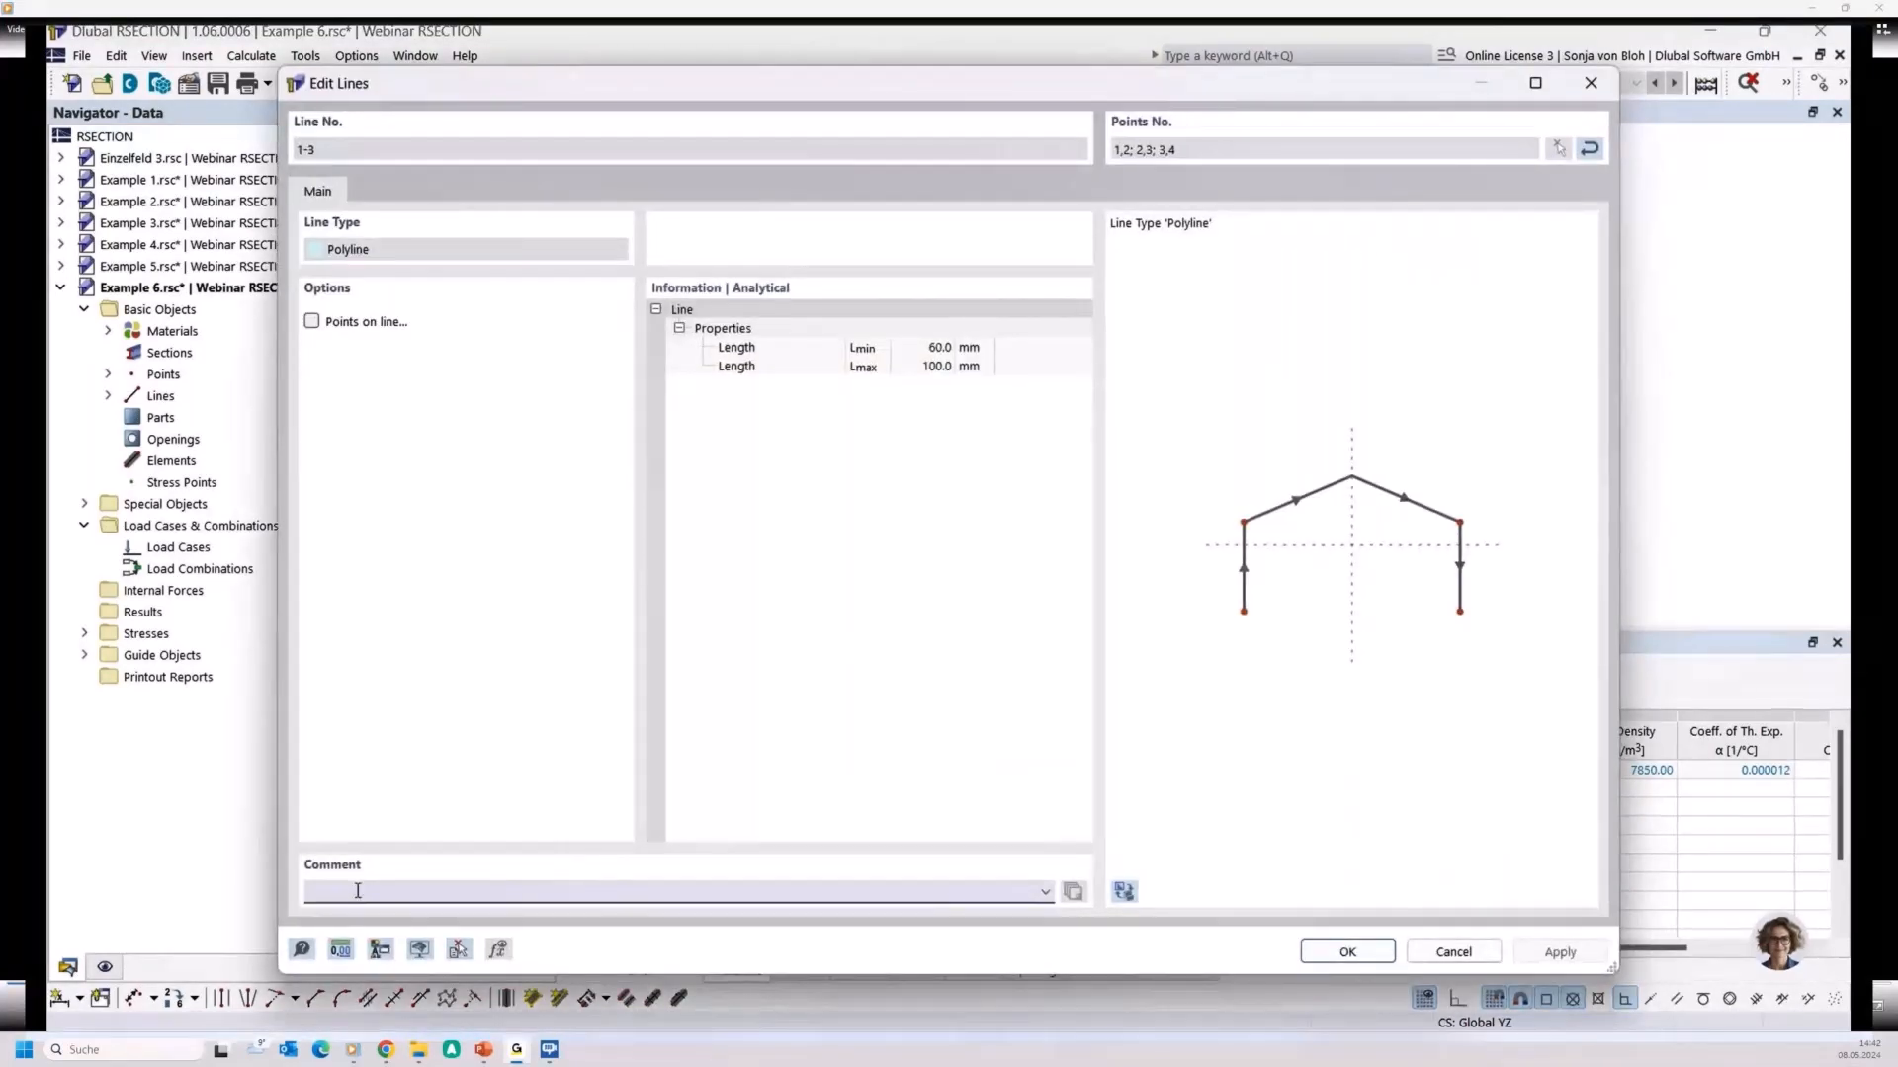
text(Centerline)
click(1326, 953)
click(108, 373)
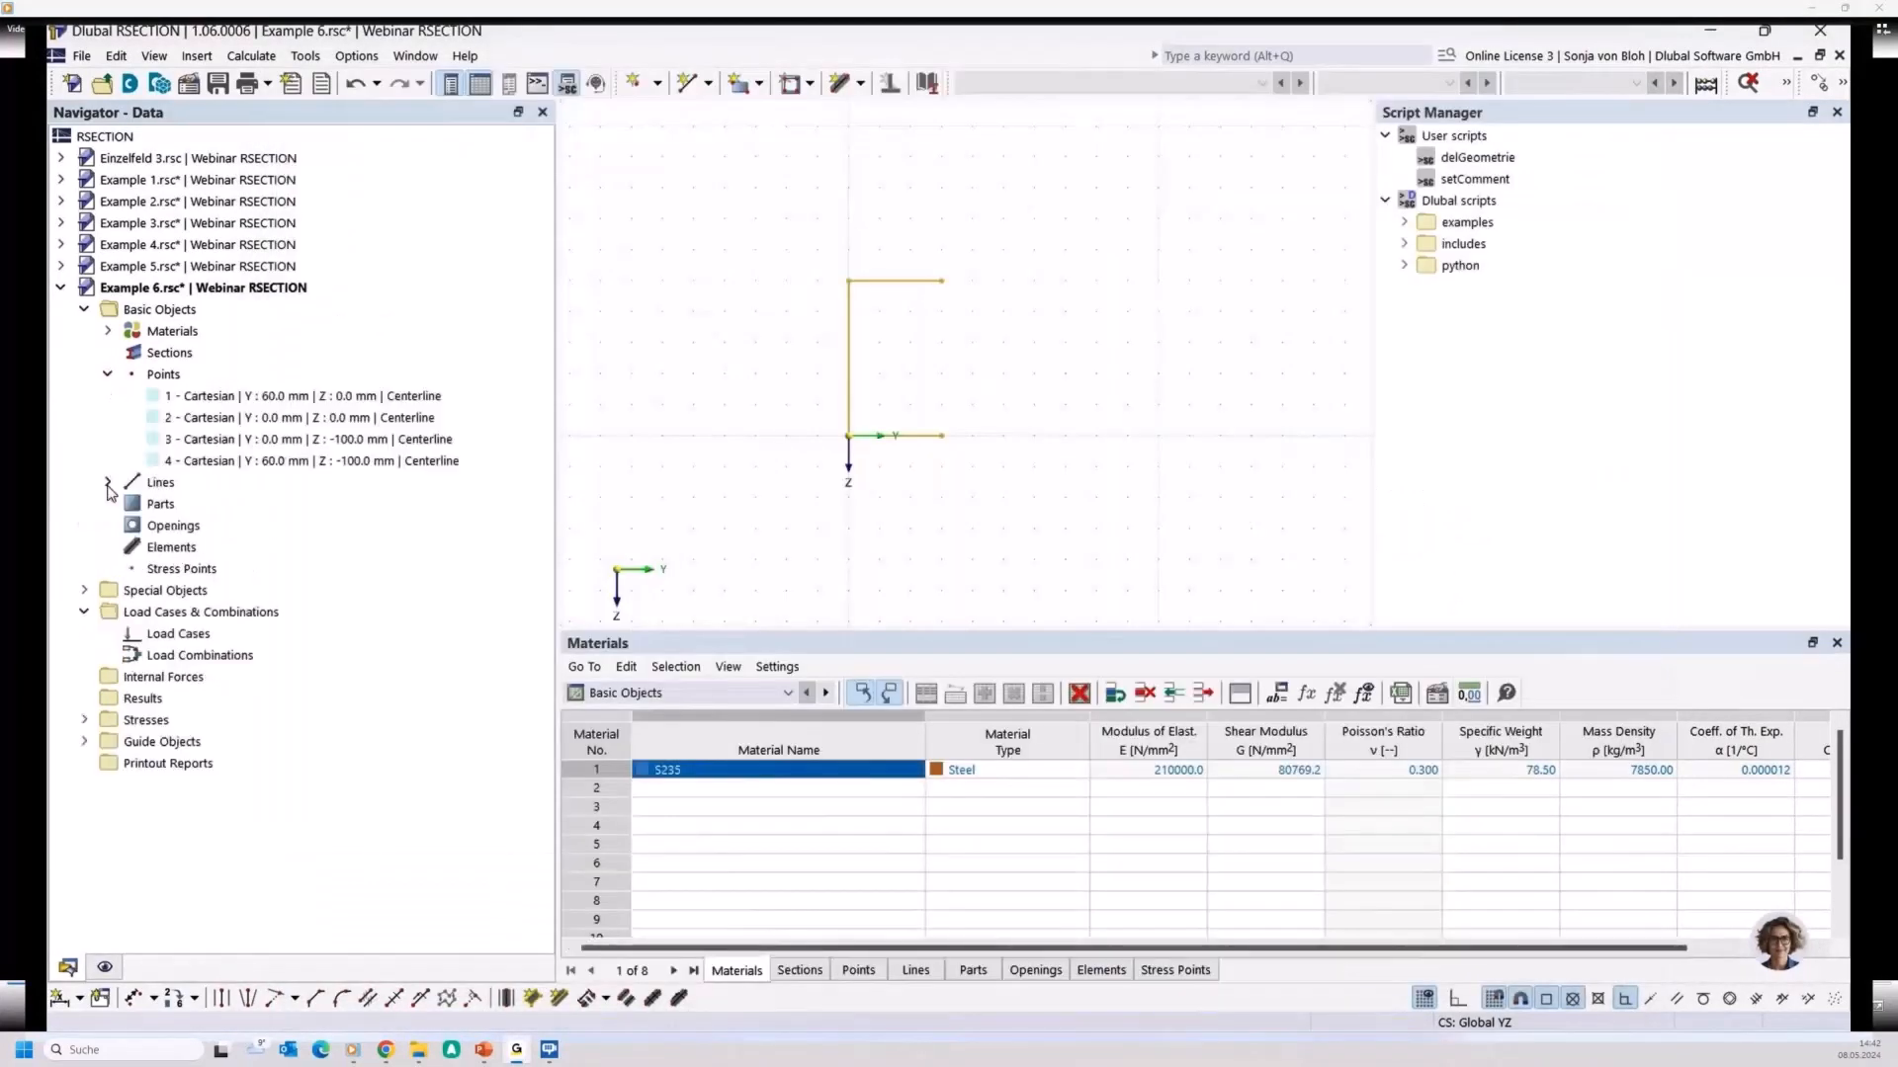
Create 10 mm thick S235 elements on centreline lines 1-3 and review the generated points, lines, part and elements
click(108, 483)
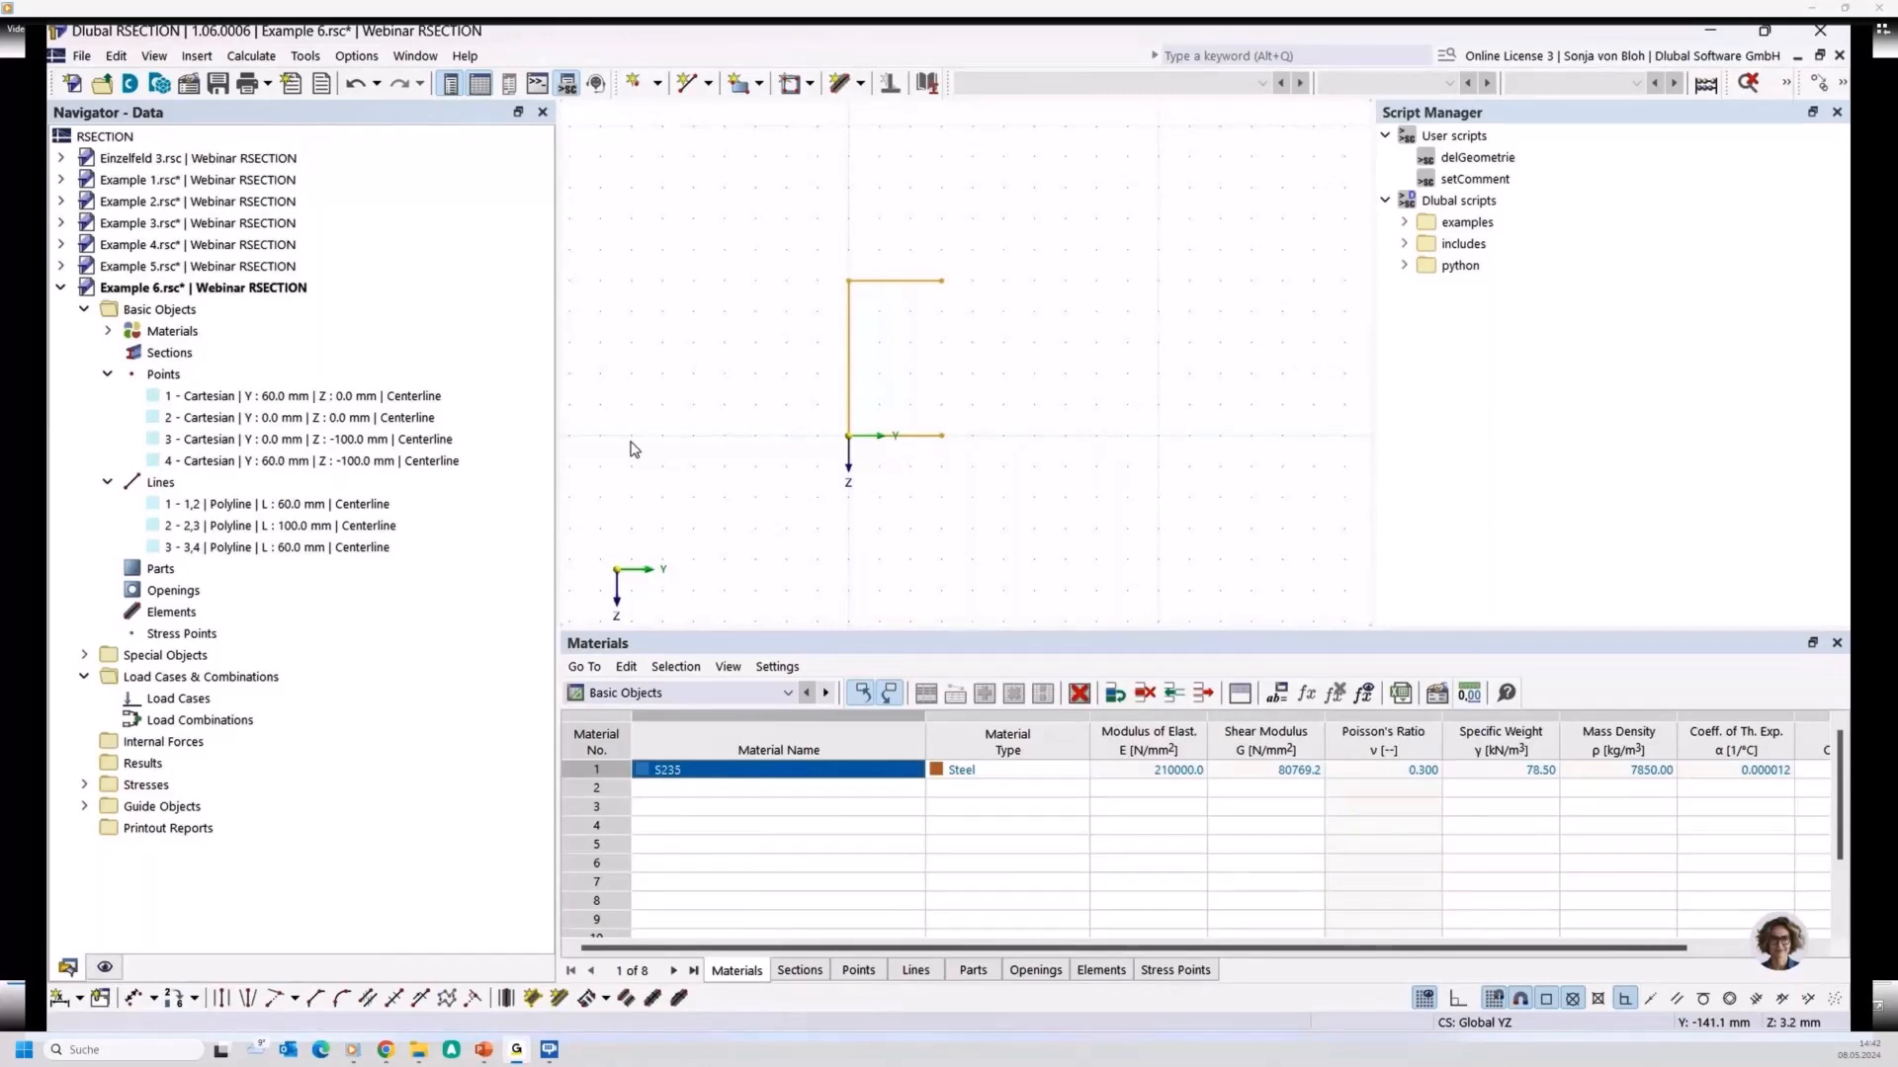
click(306, 57)
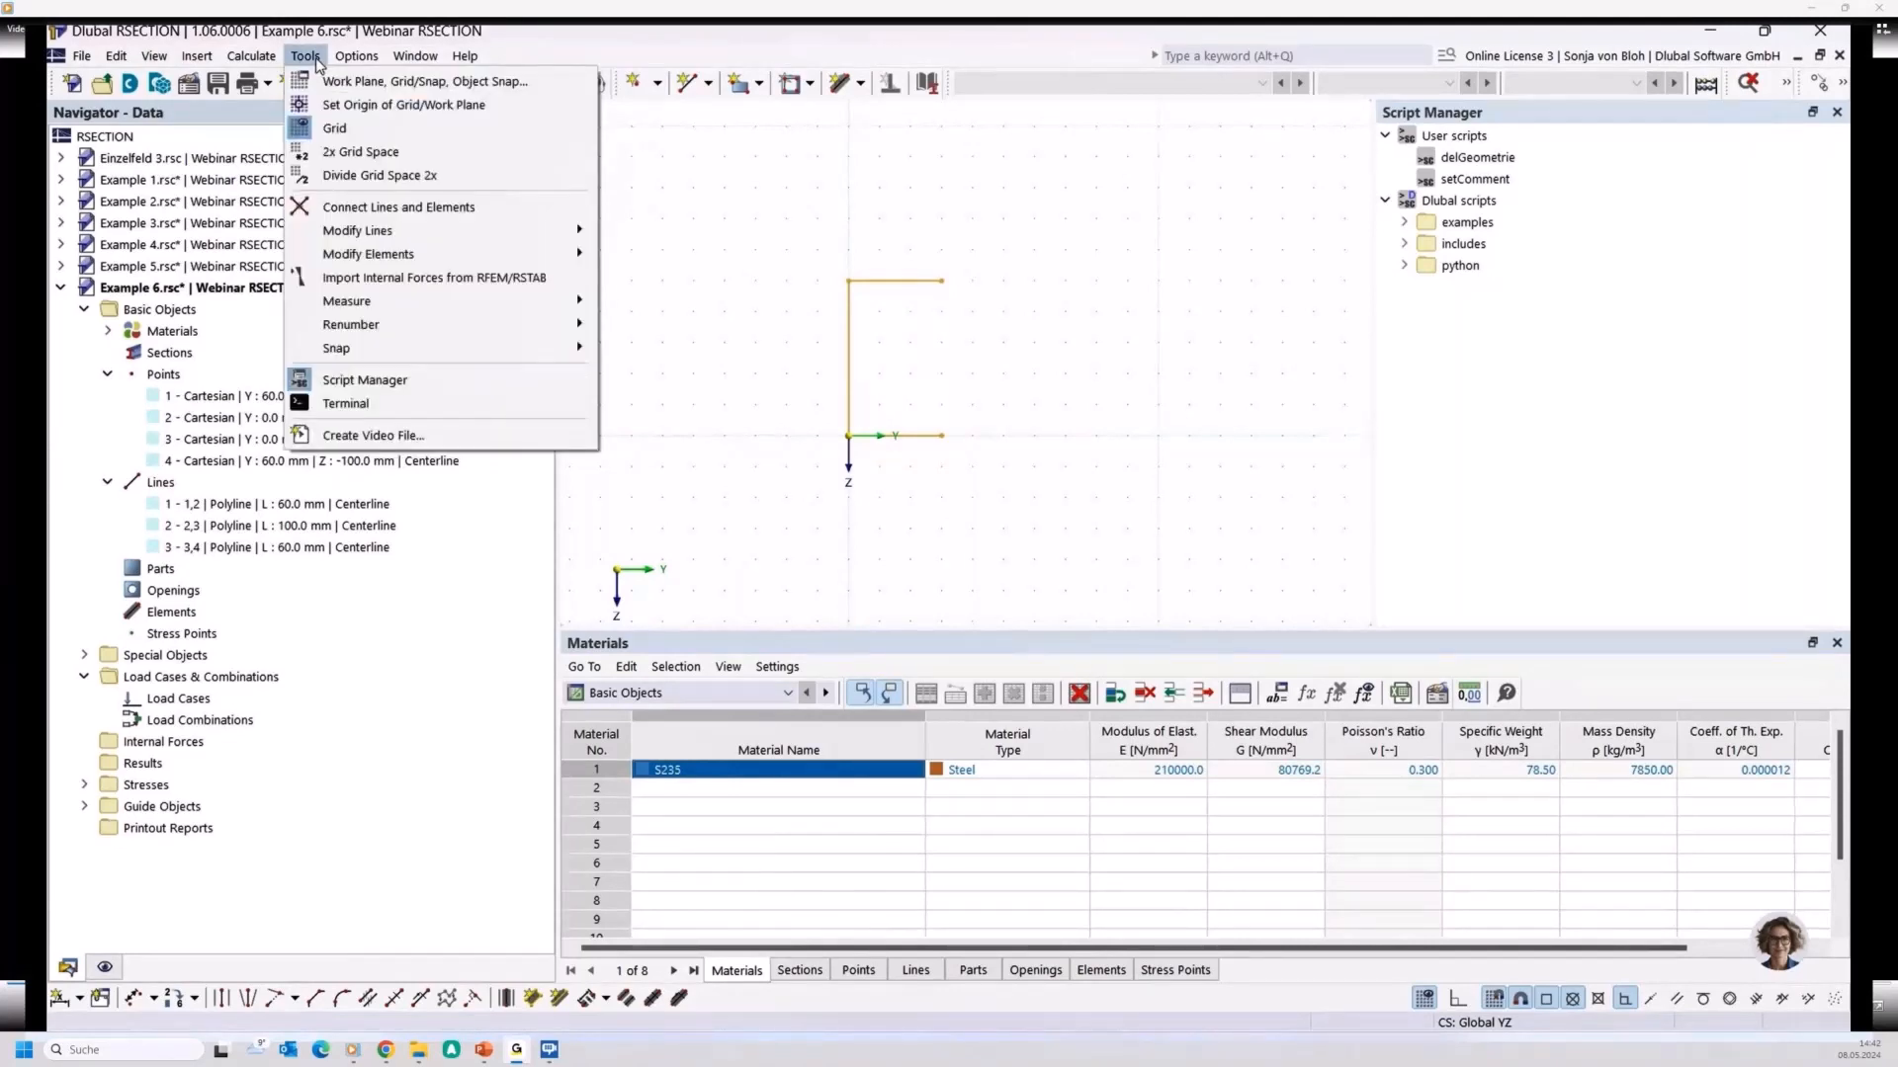
mouse_move(351, 260)
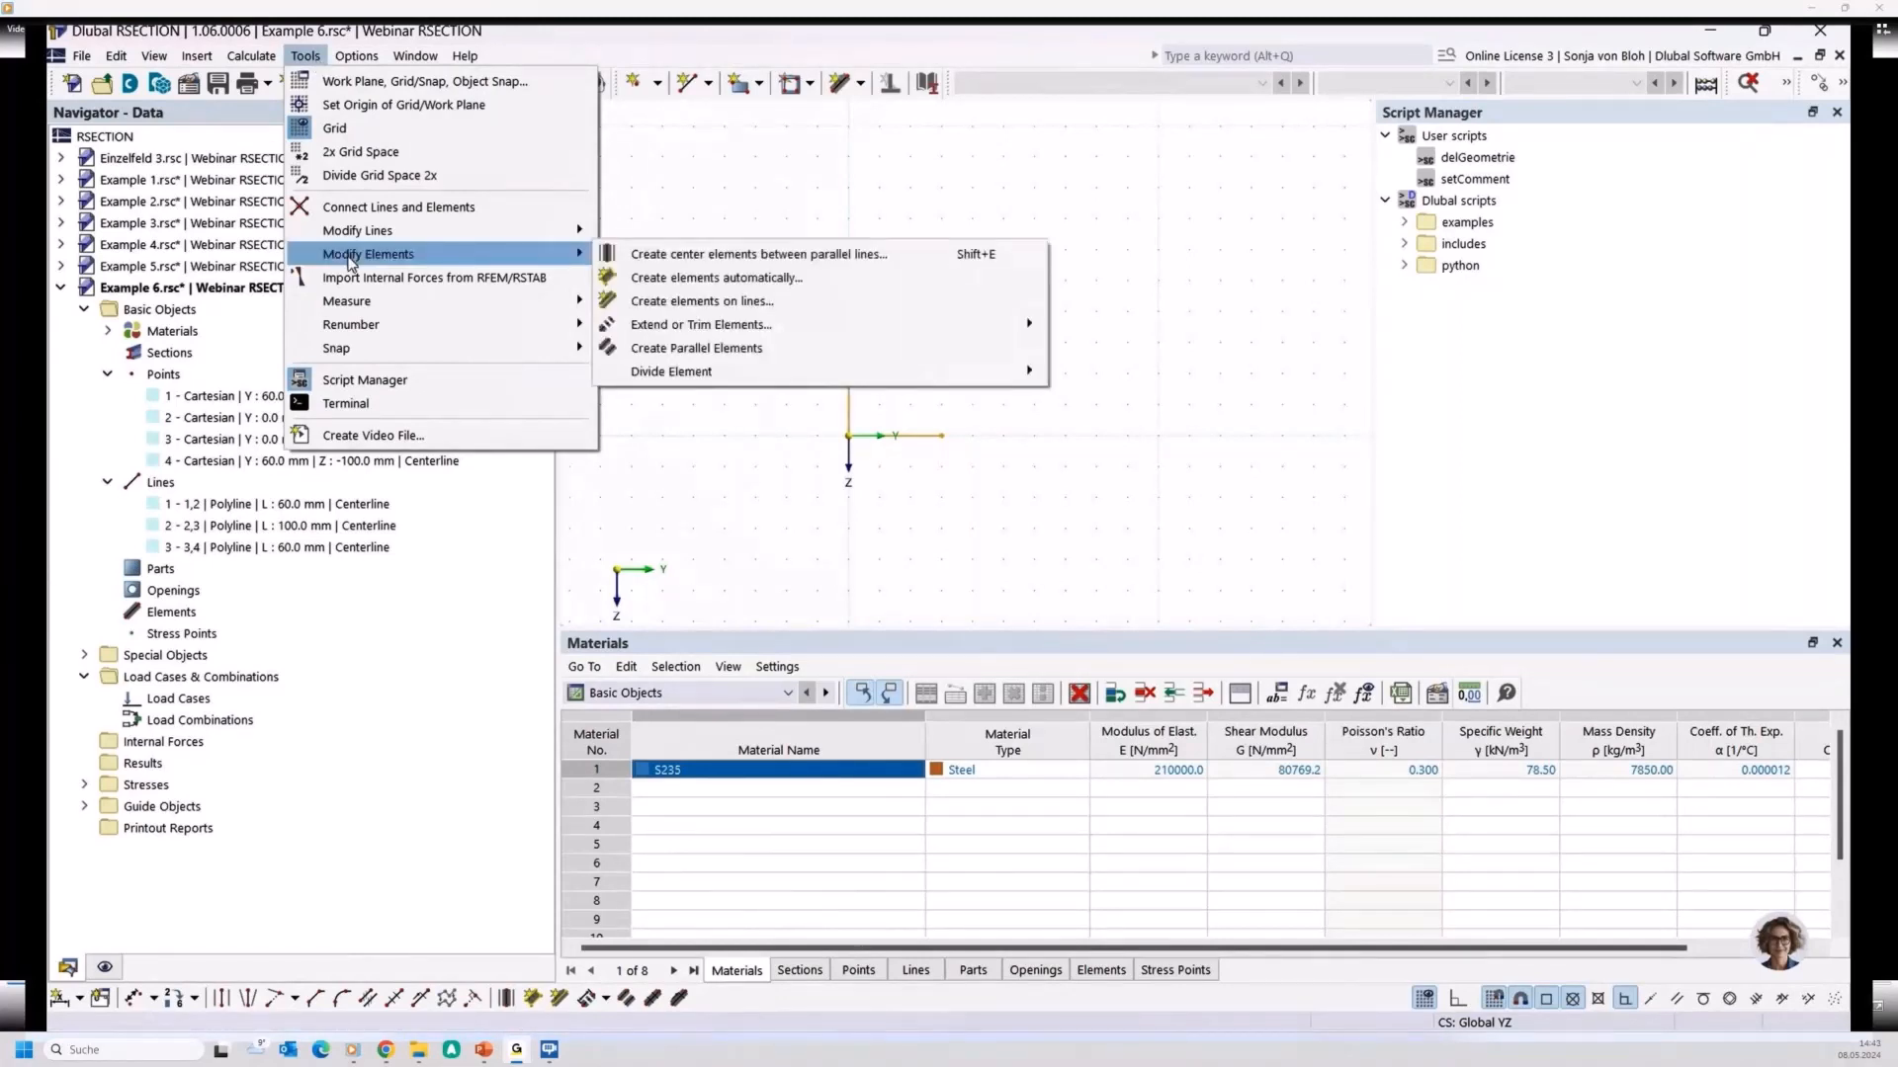
click(682, 301)
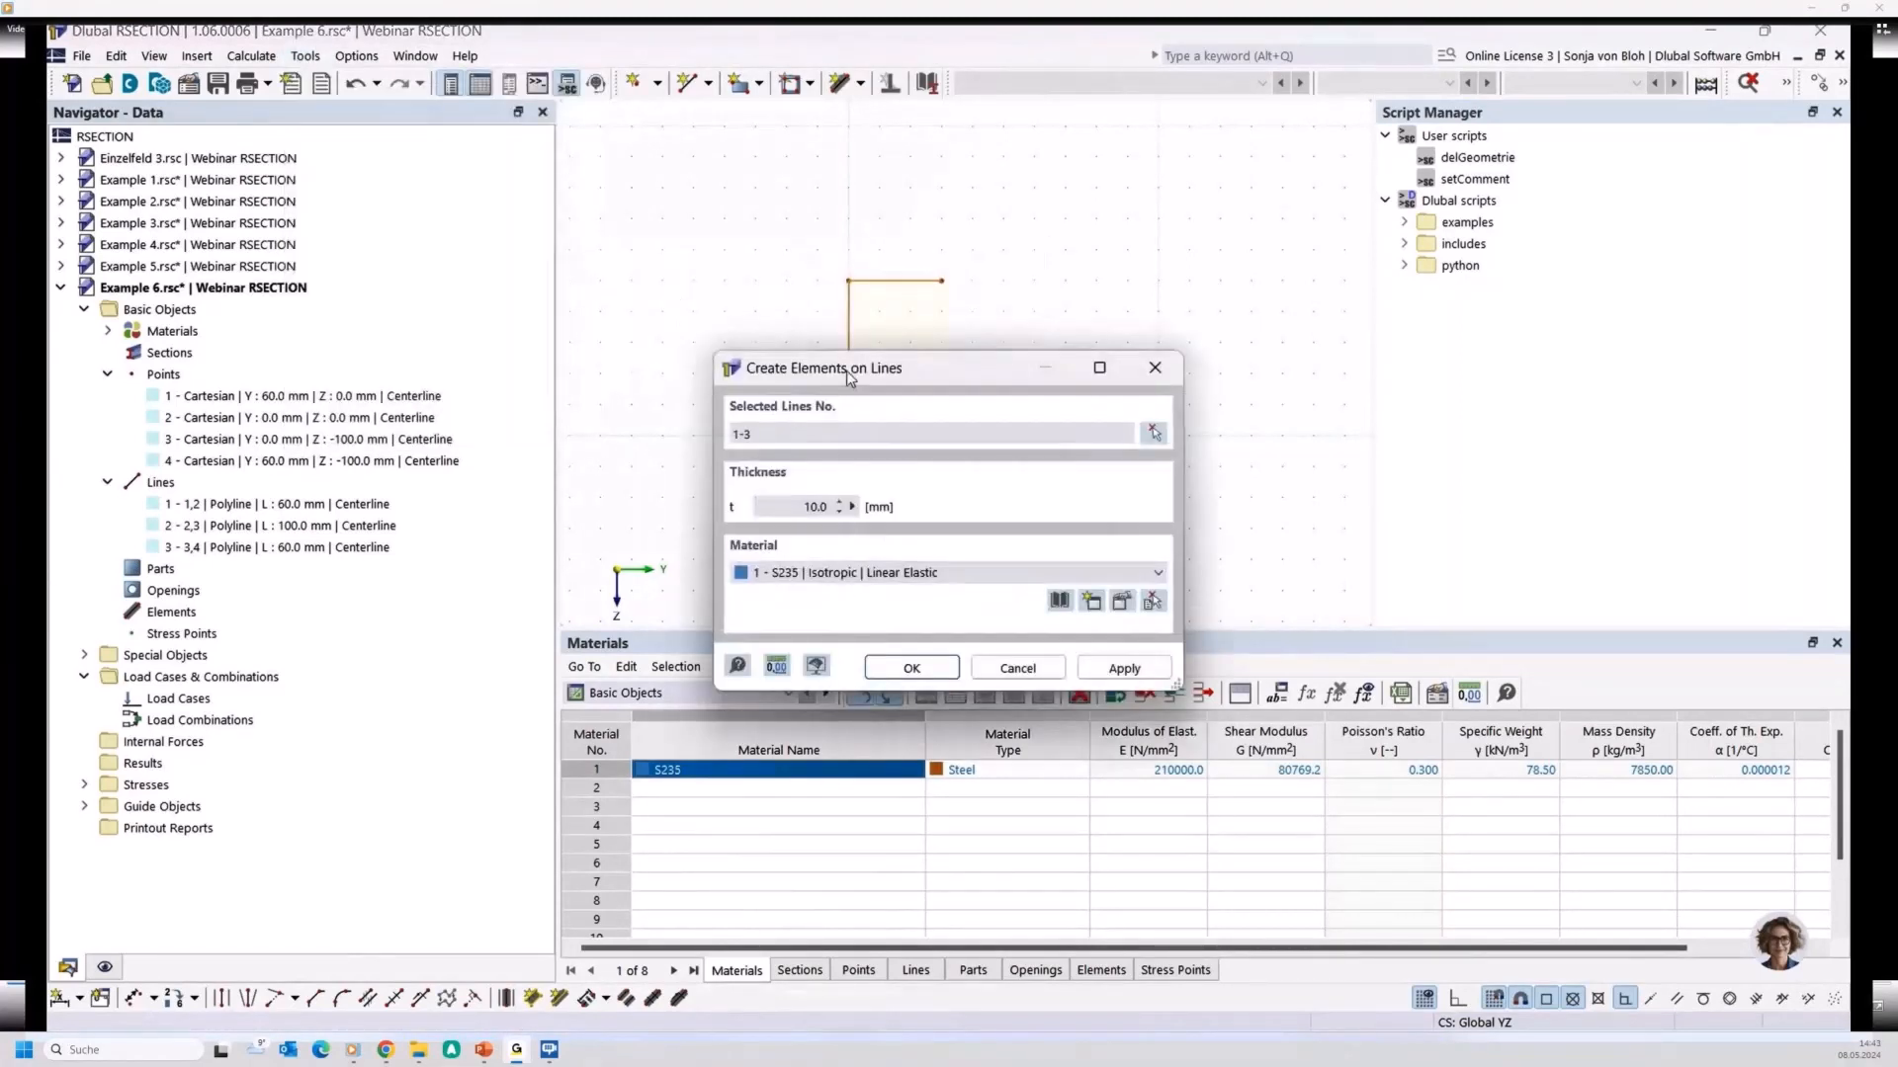
mouse_move(846, 370)
mouse_down()
mouse_move(427, 343)
mouse_move(375, 264)
mouse_up()
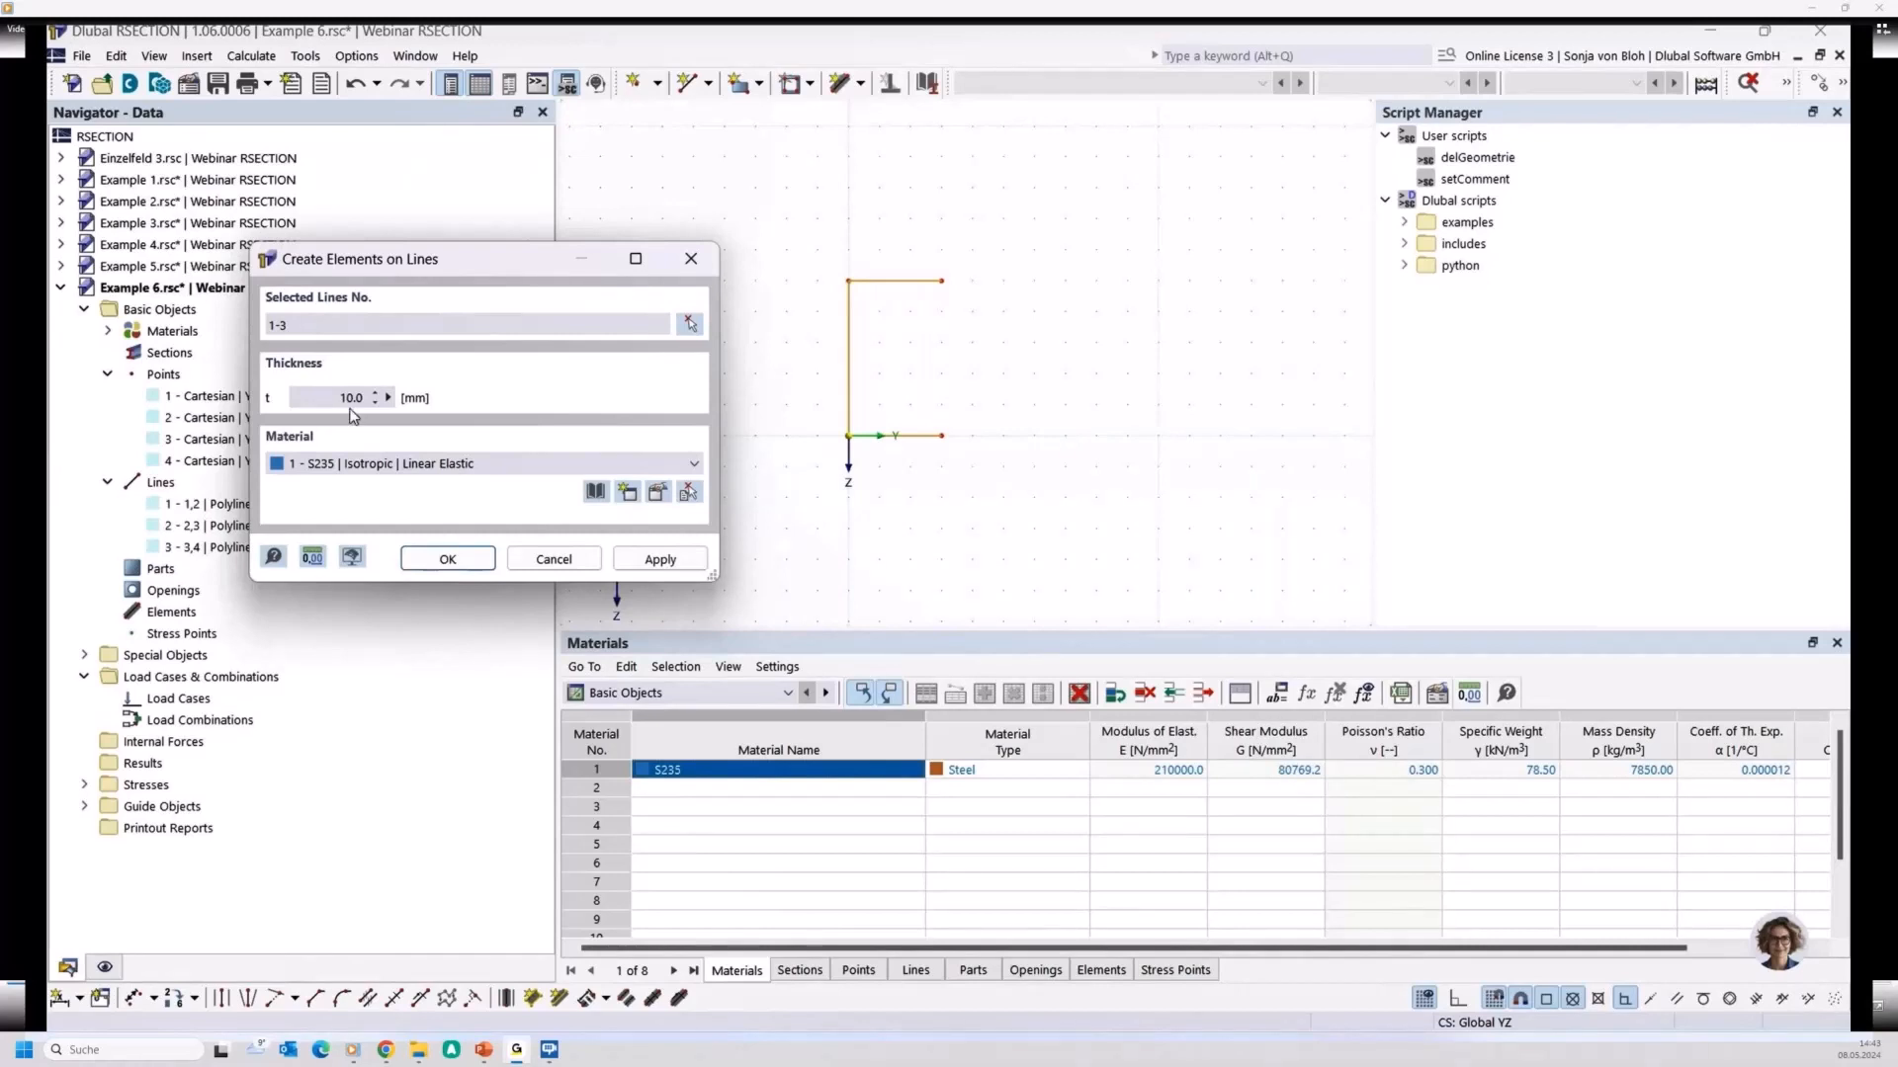
click(448, 560)
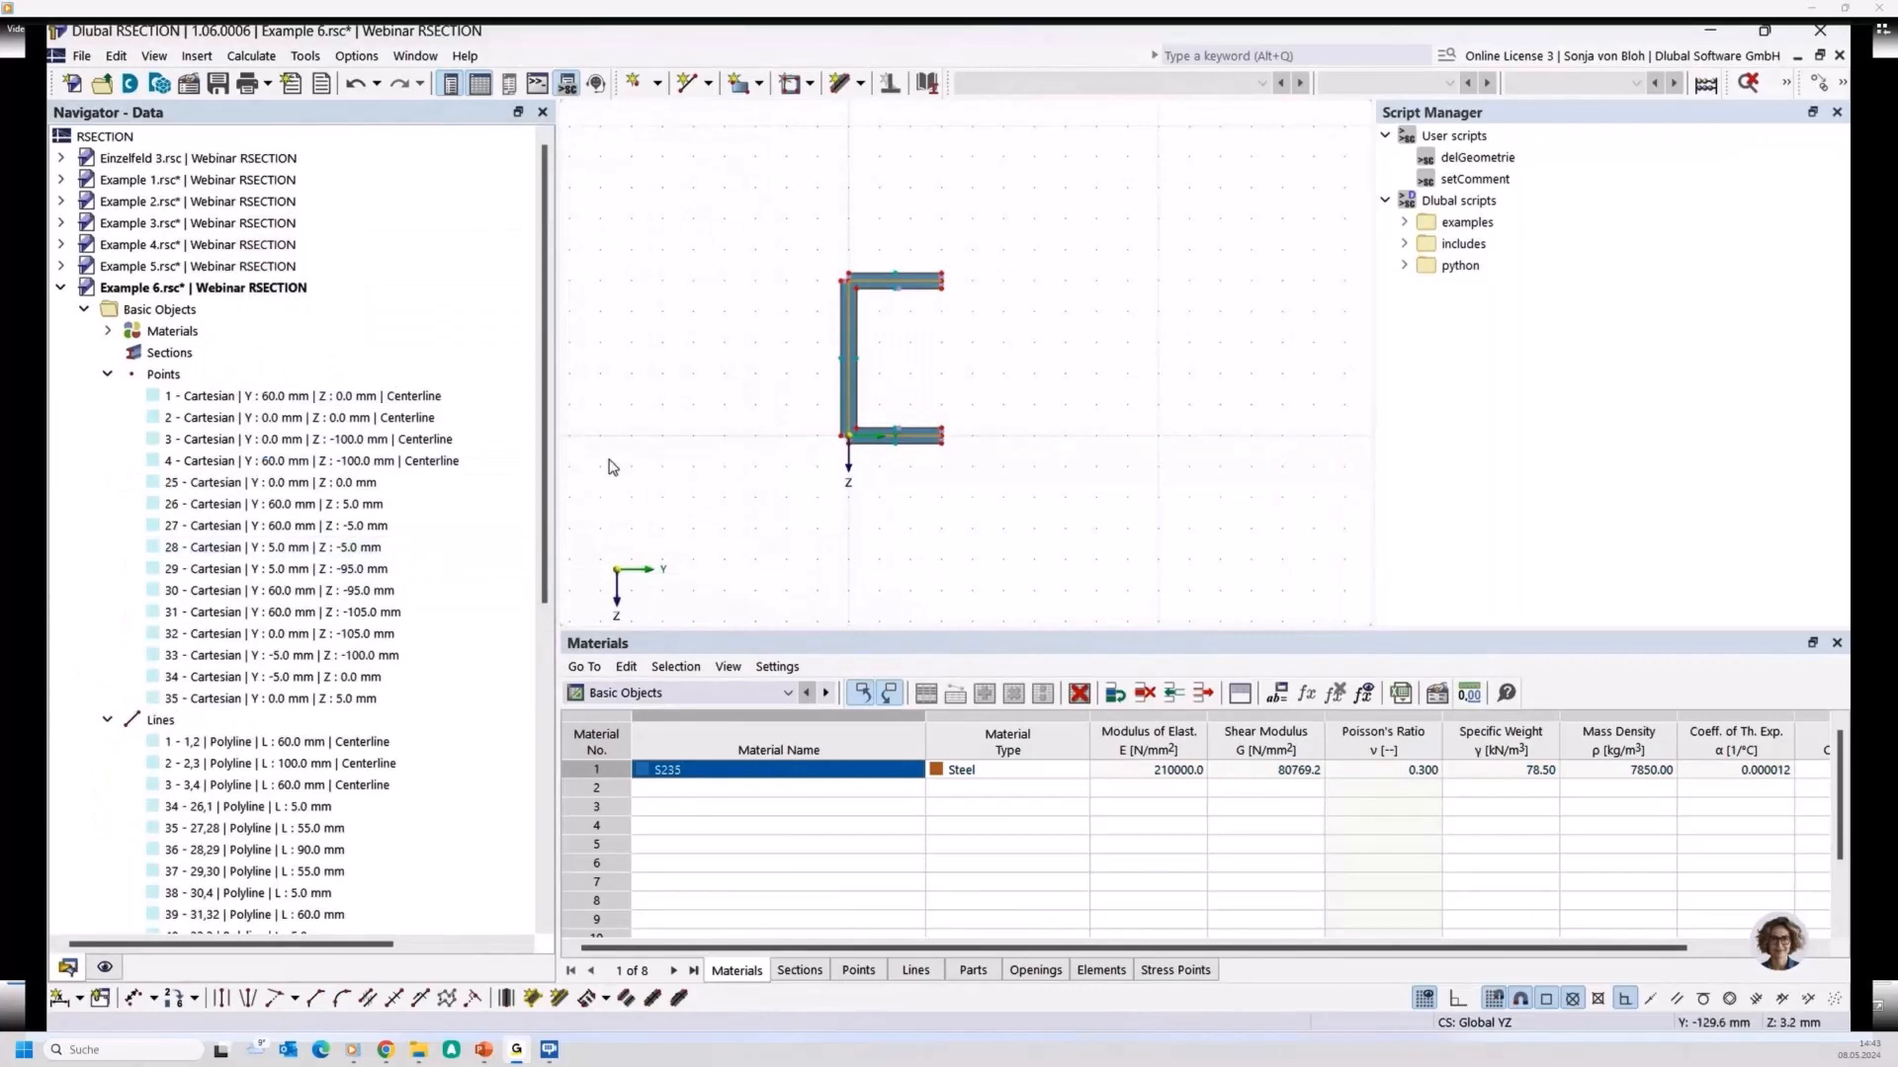
scroll(346, 543, down, 8)
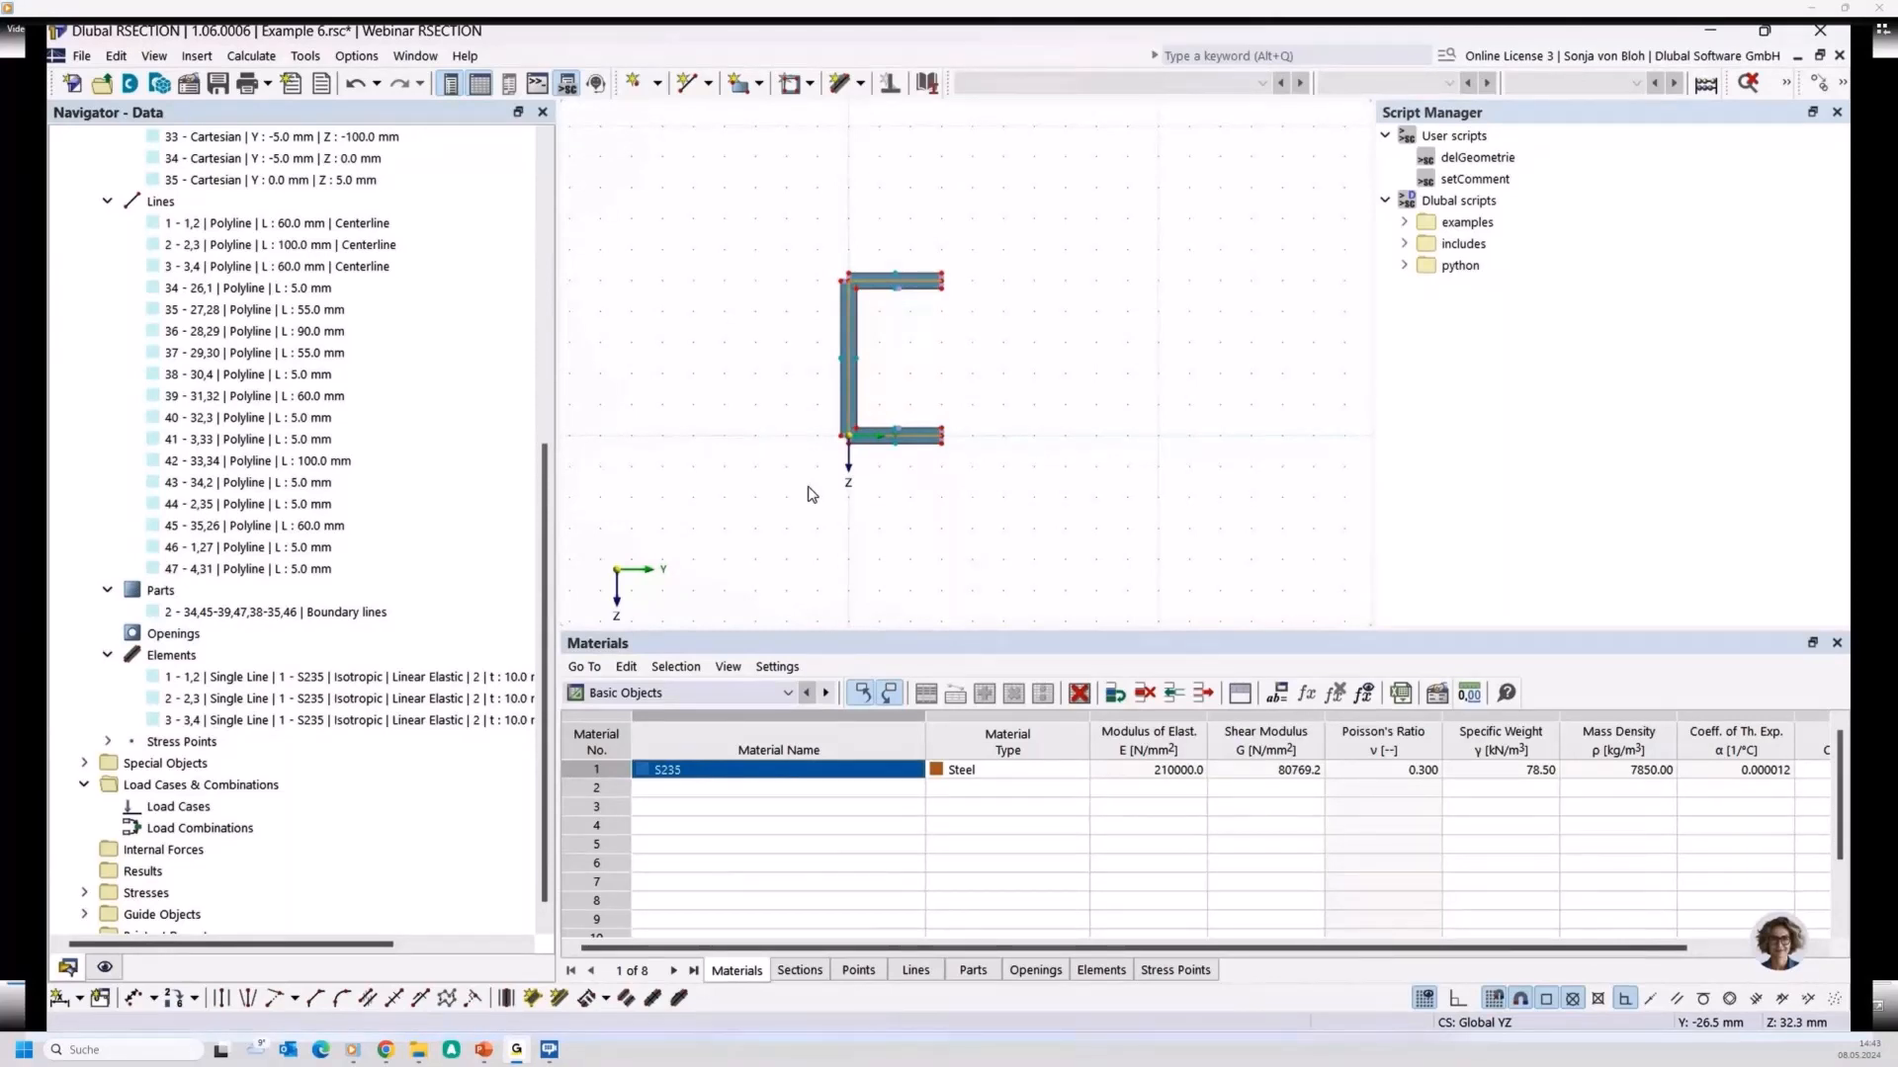
Delete the generated points 25 to 35 and all objects of type Element, keeping the commented centreline
scroll(336, 396, up, 6)
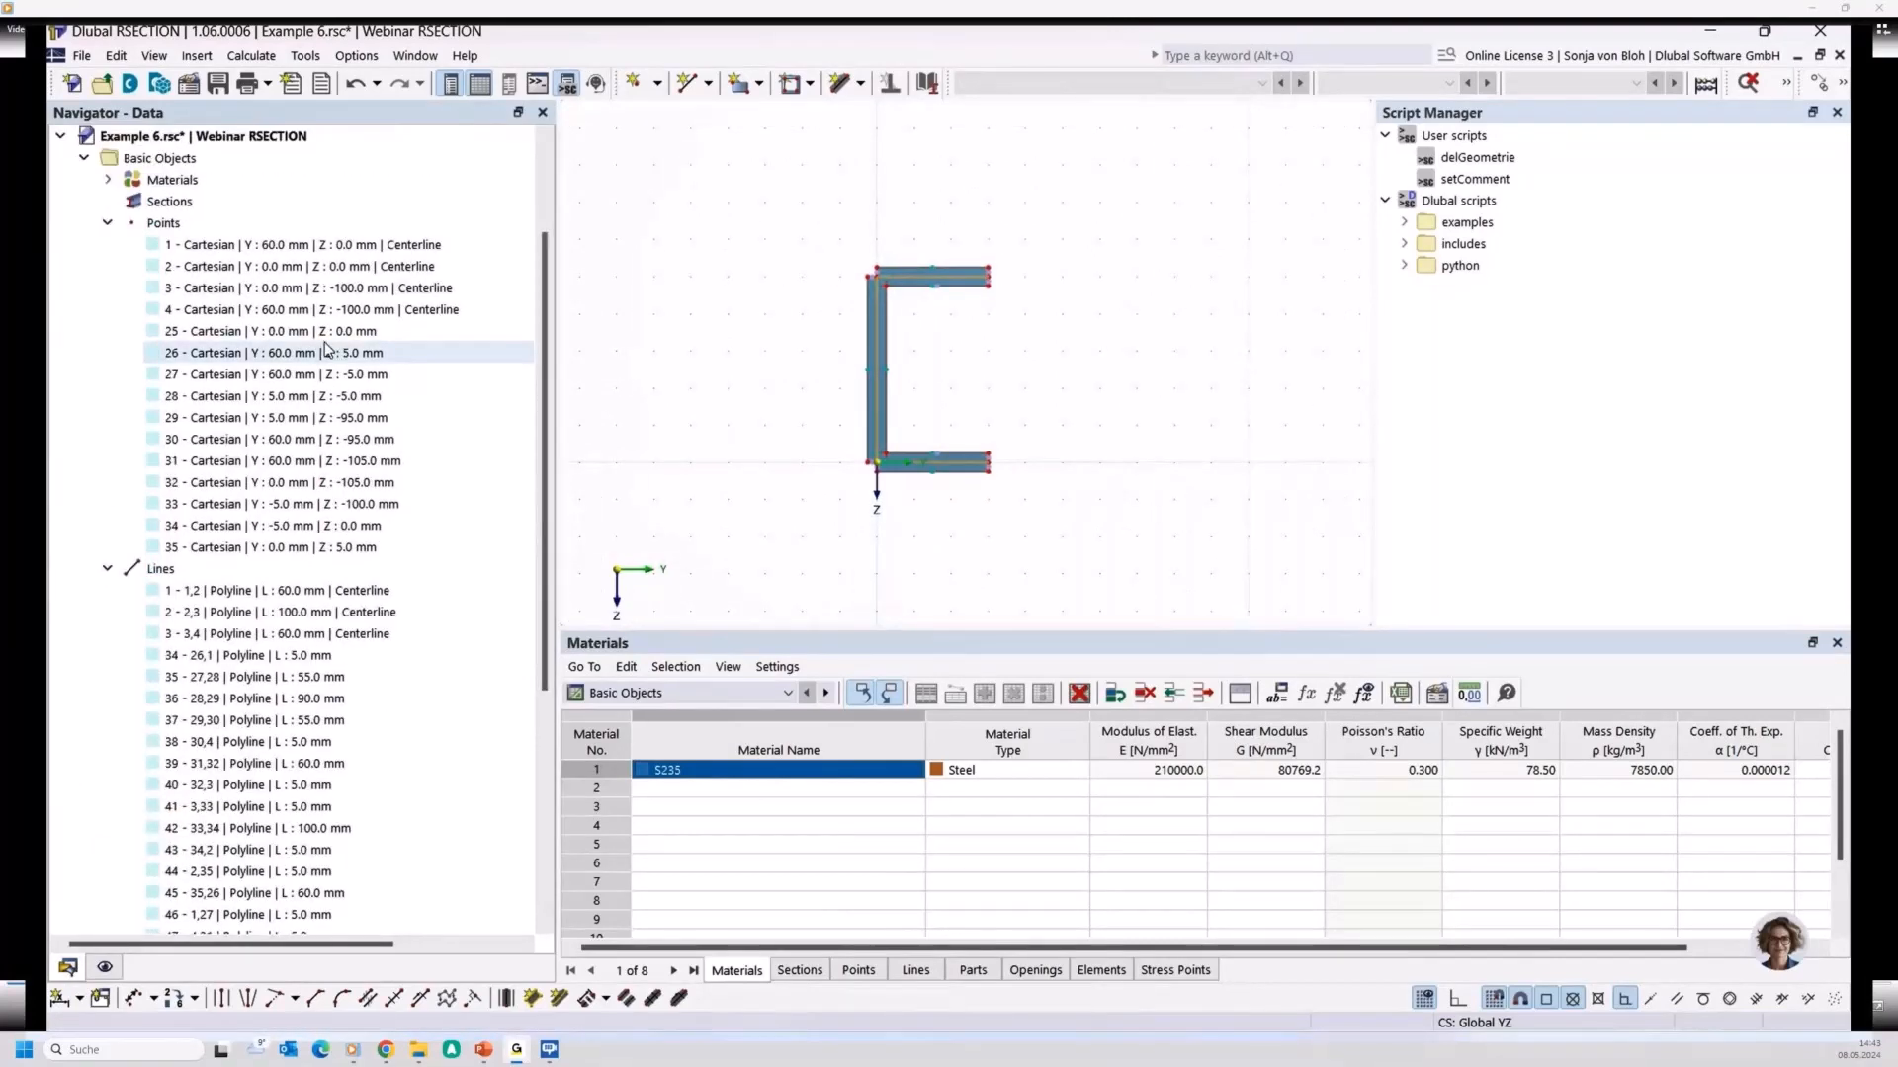
click(321, 333)
shift+click(316, 547)
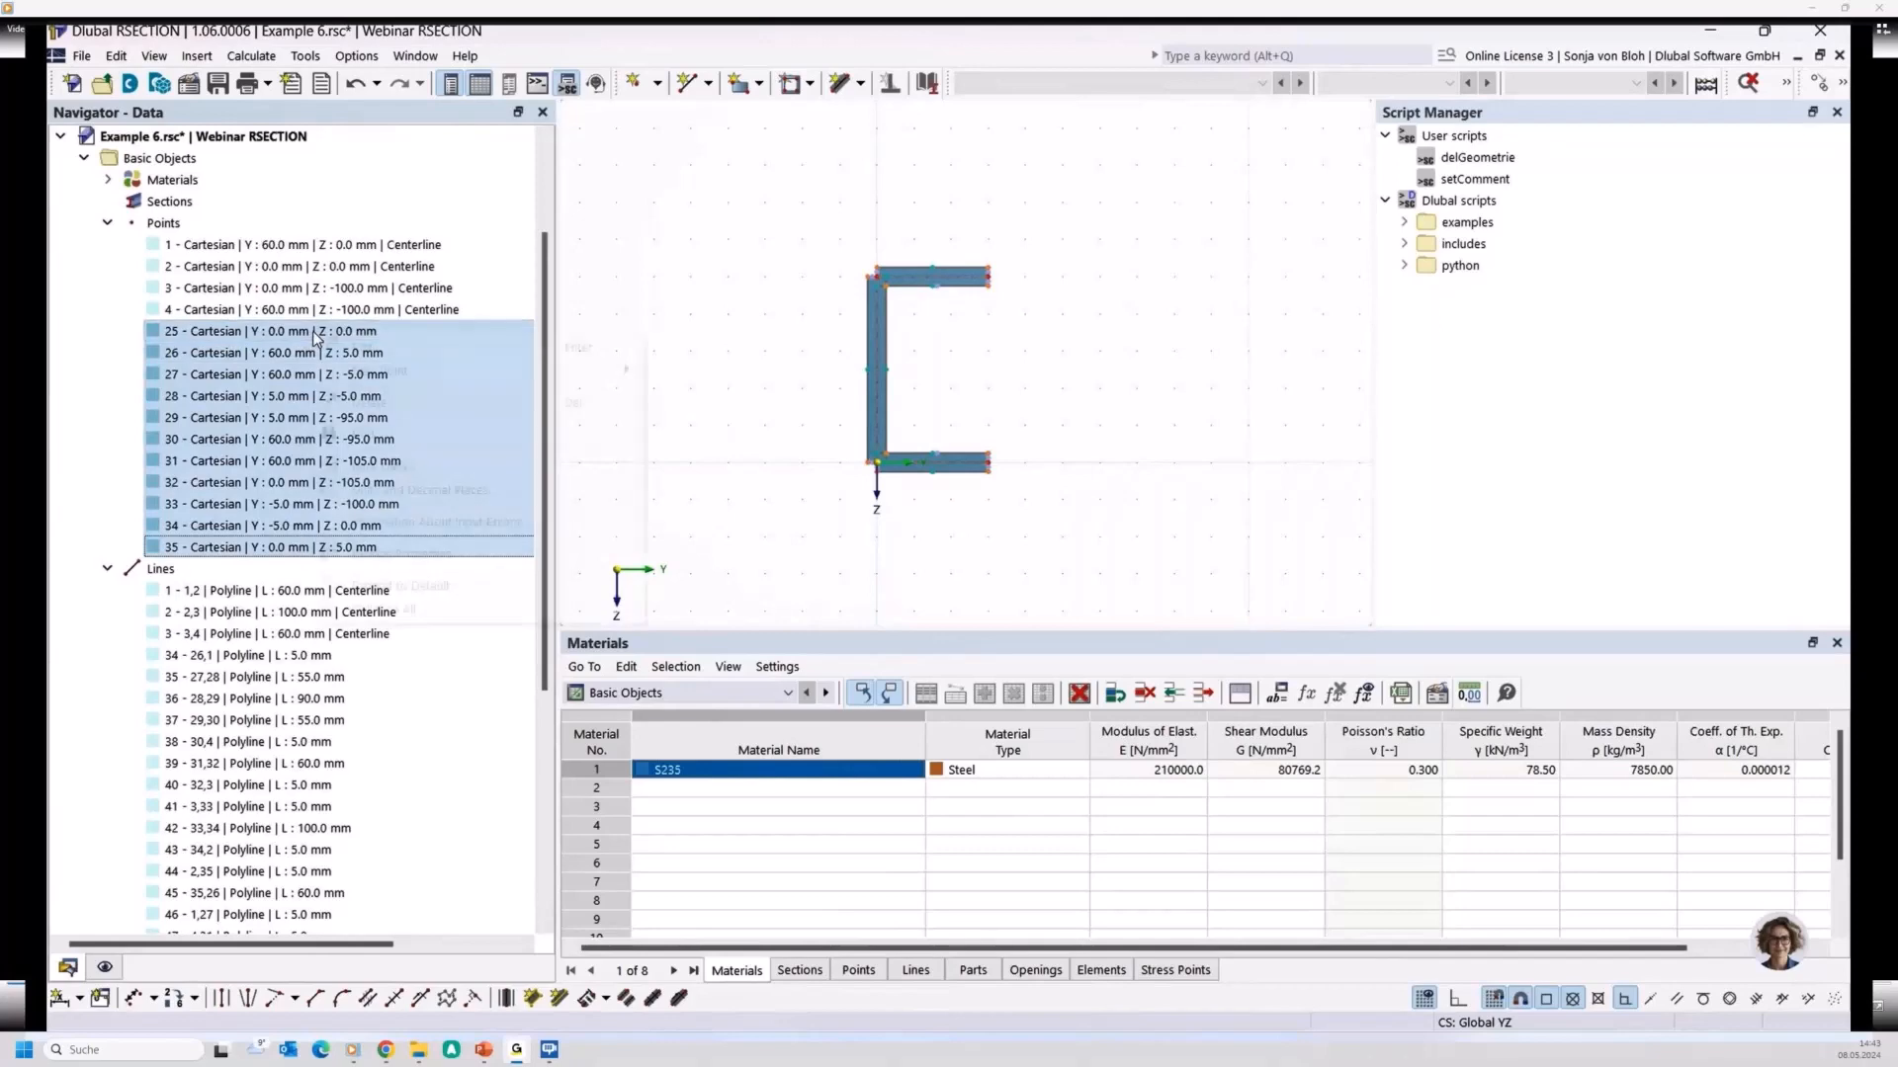
right_click(313, 332)
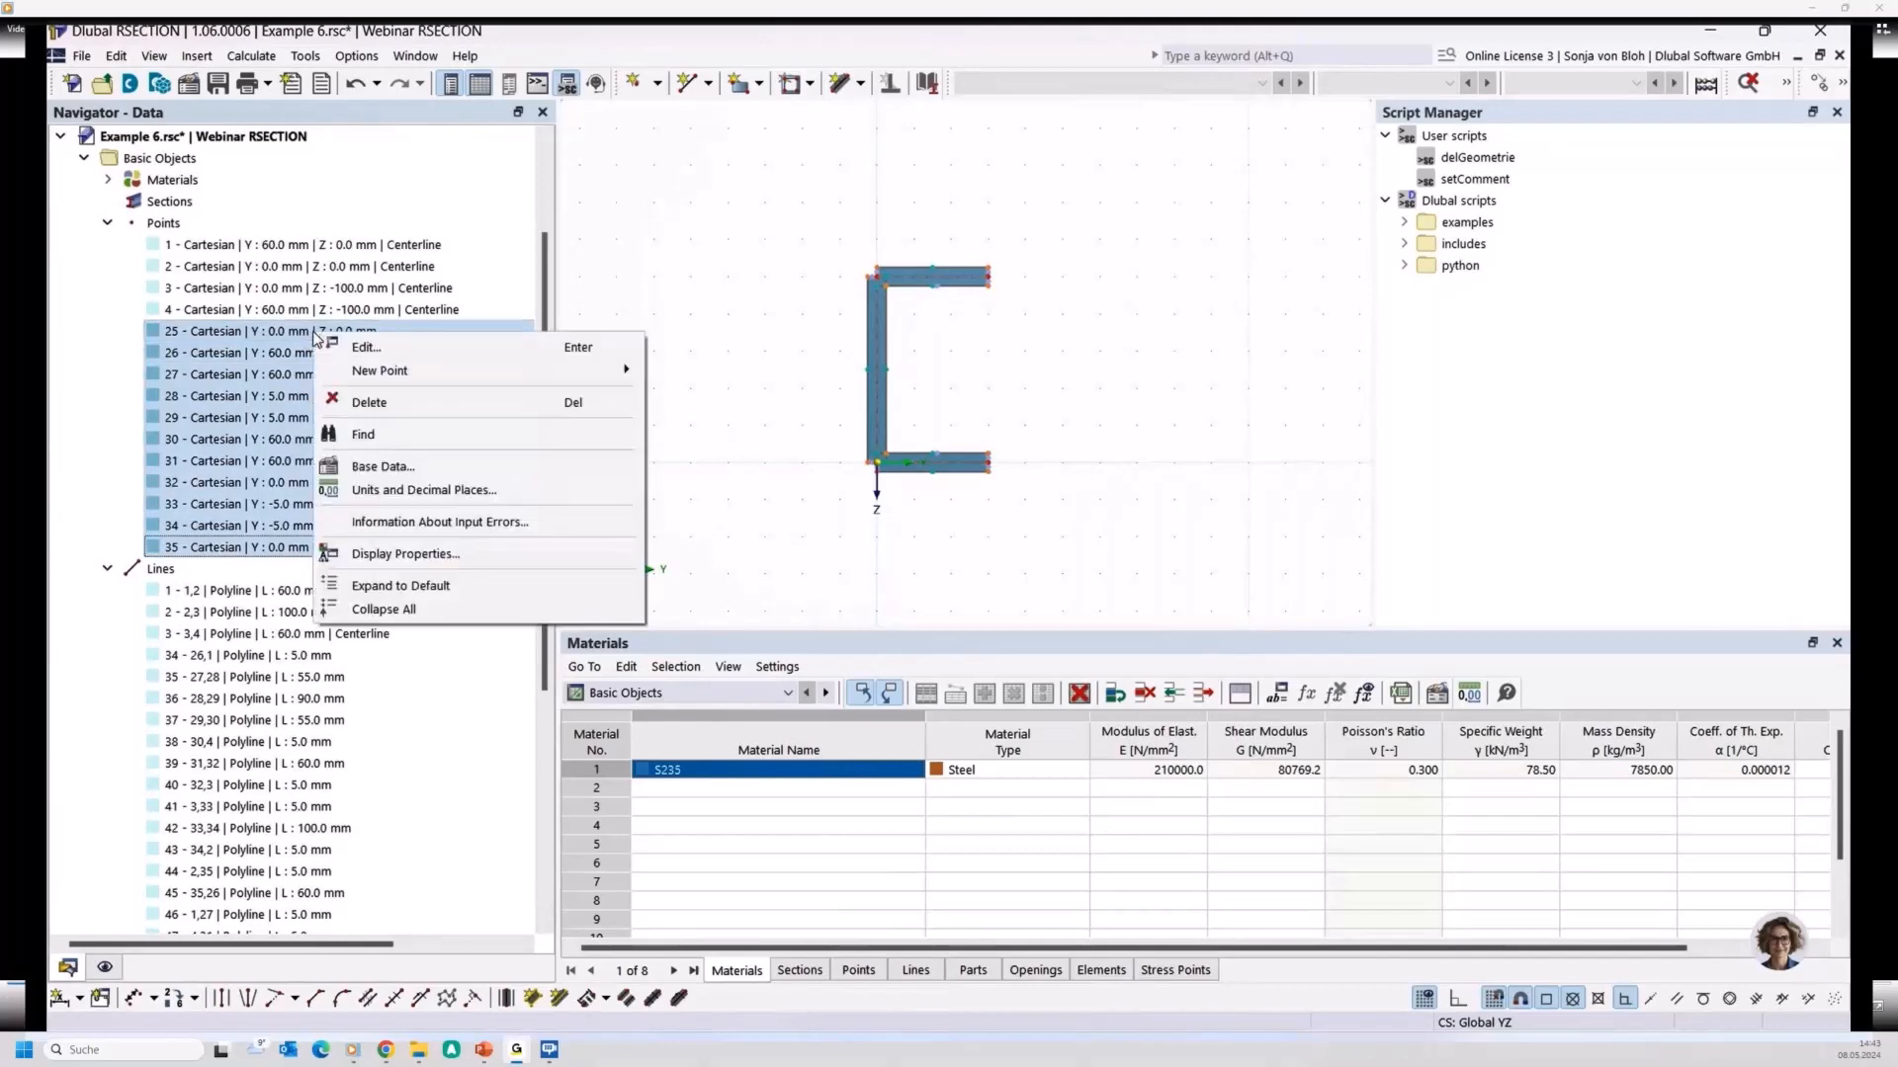
click(404, 403)
click(941, 603)
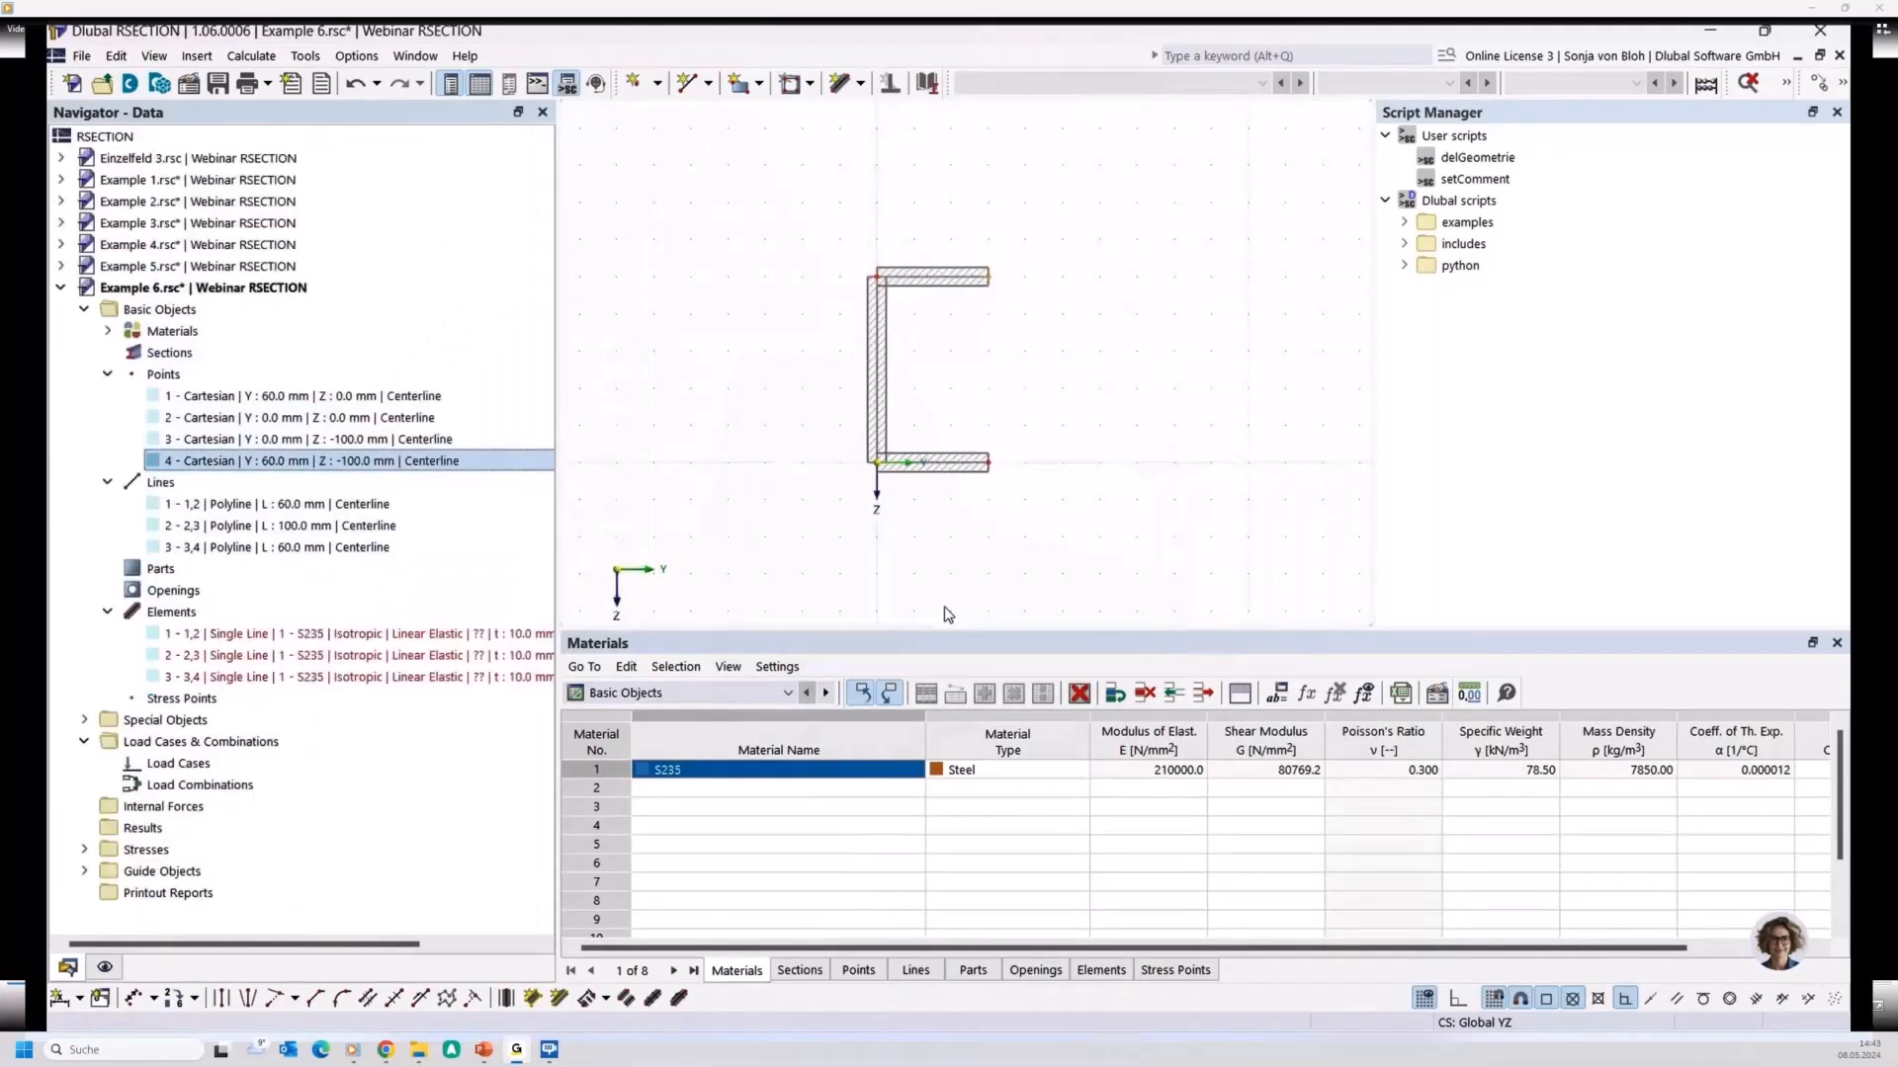
right_click(215, 615)
click(373, 730)
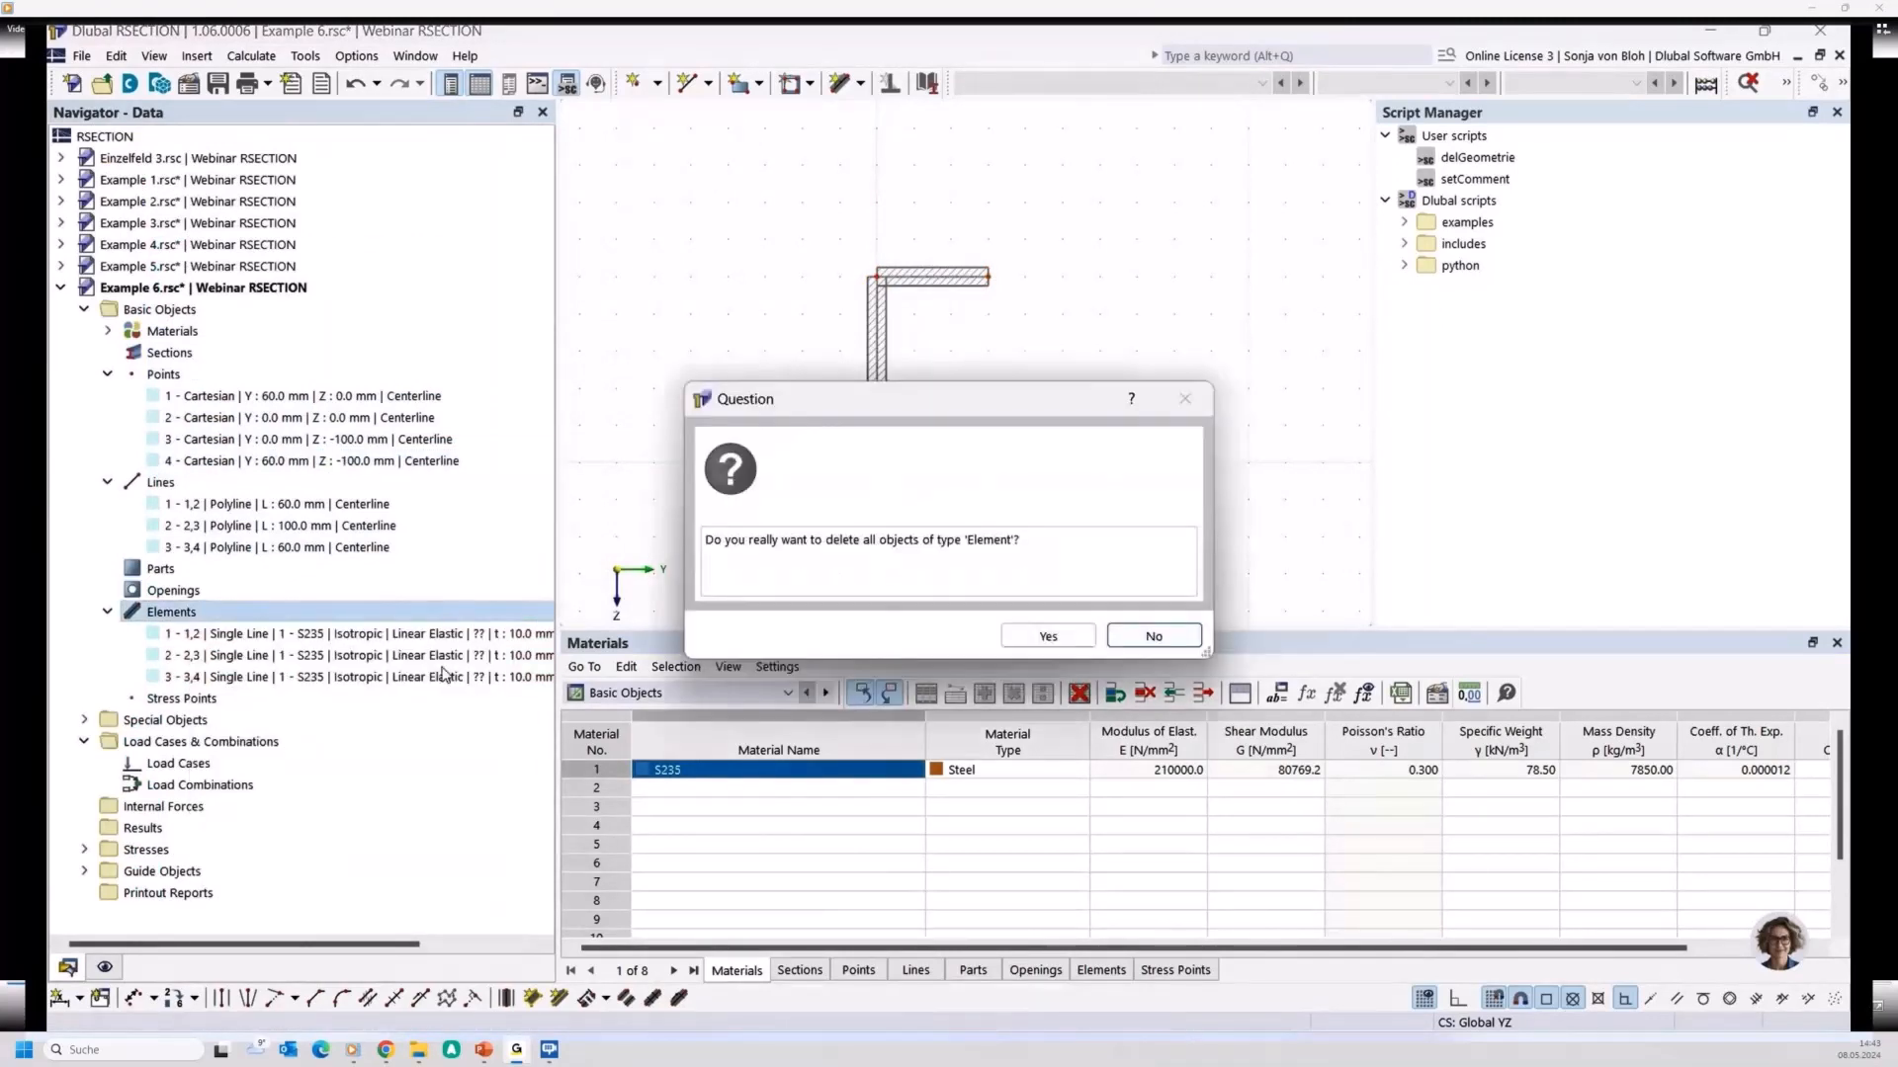
click(1039, 637)
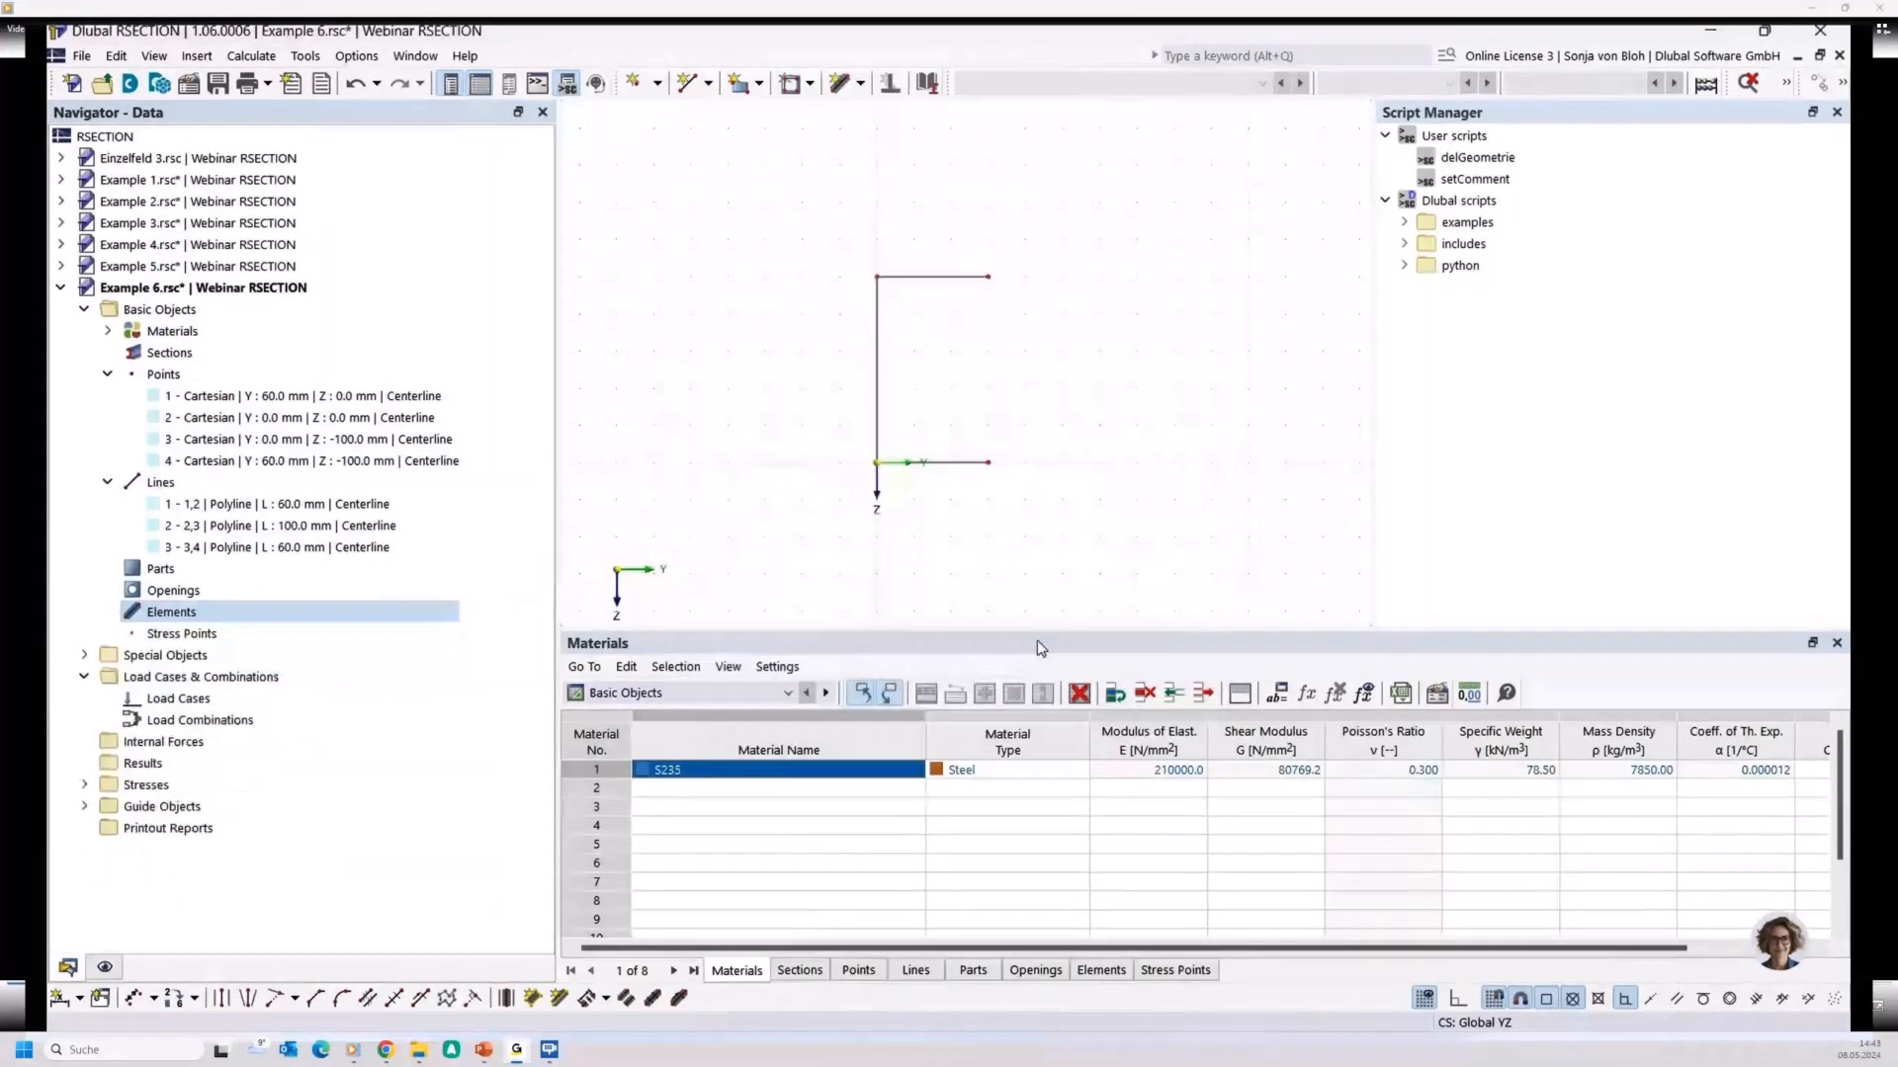
Create 5 mm thick S235 elements on centreline lines 1-3
middle_drag(786, 544, 697, 547)
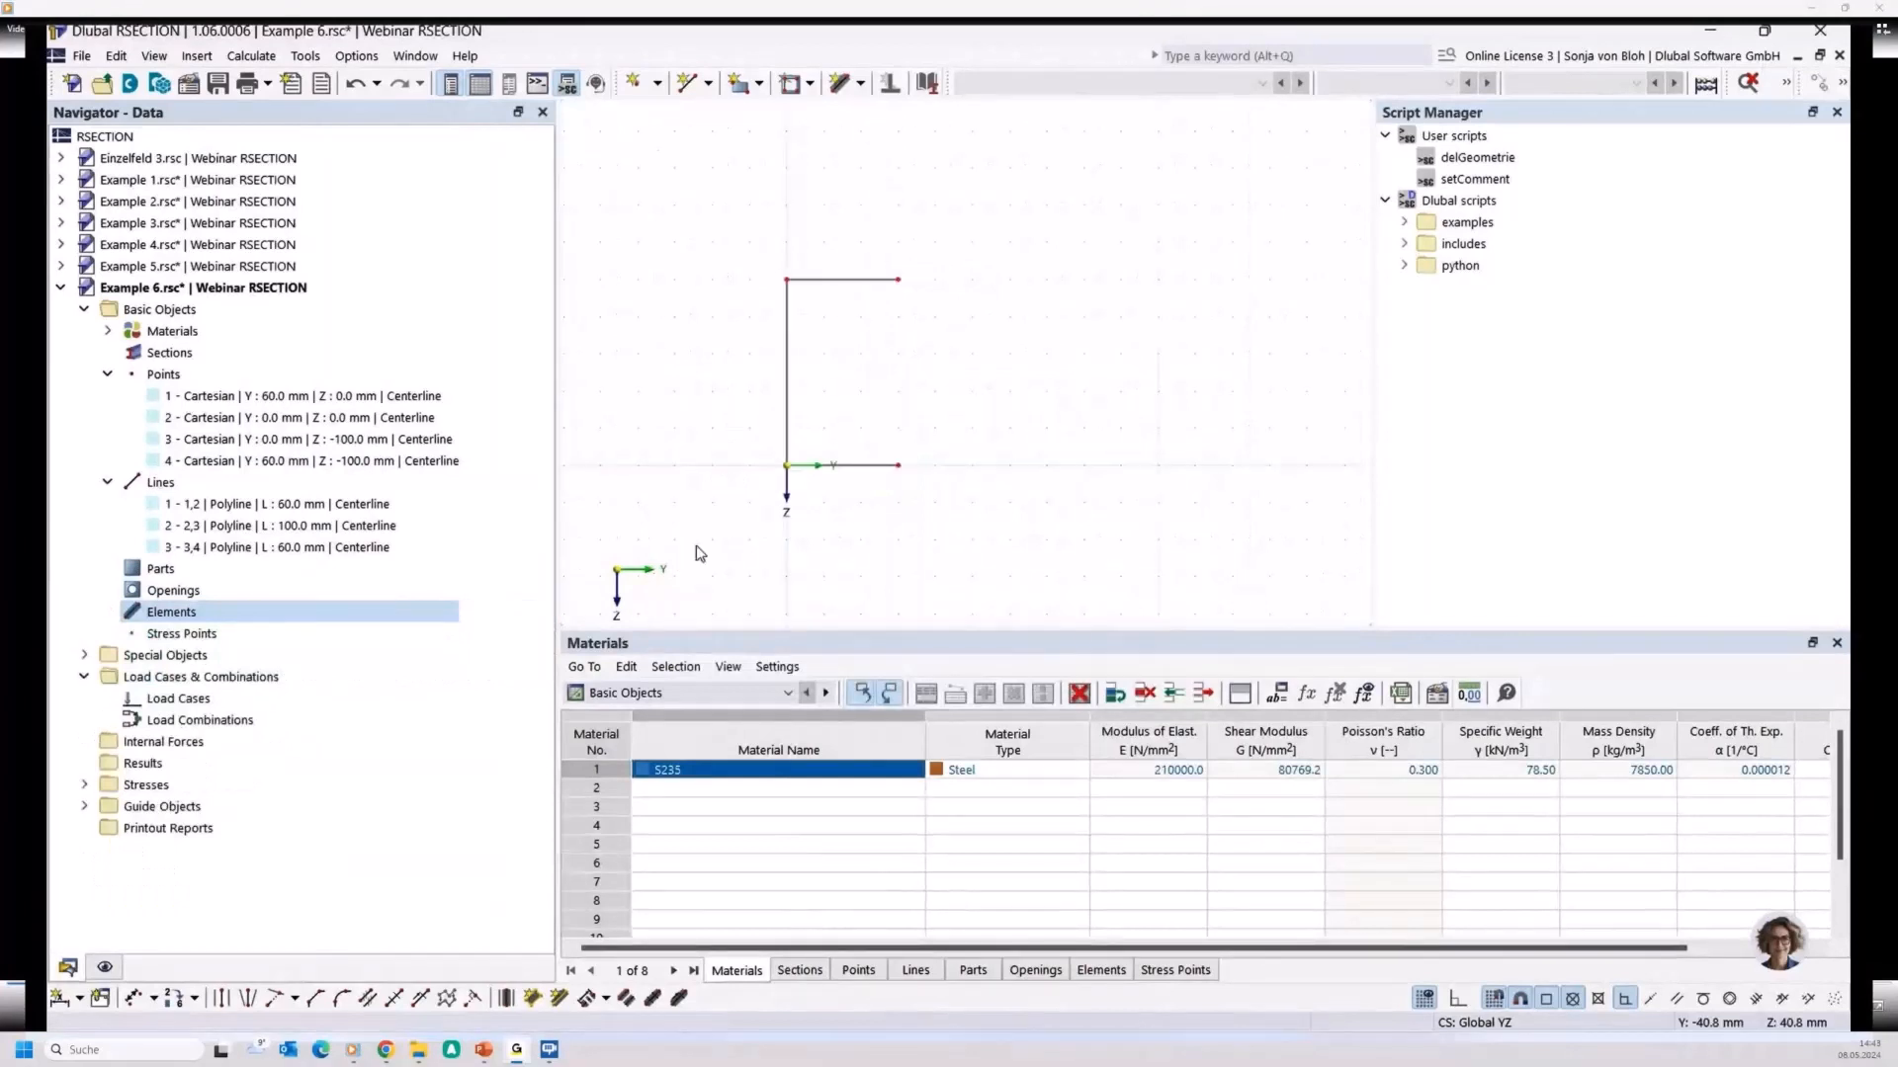
click(303, 57)
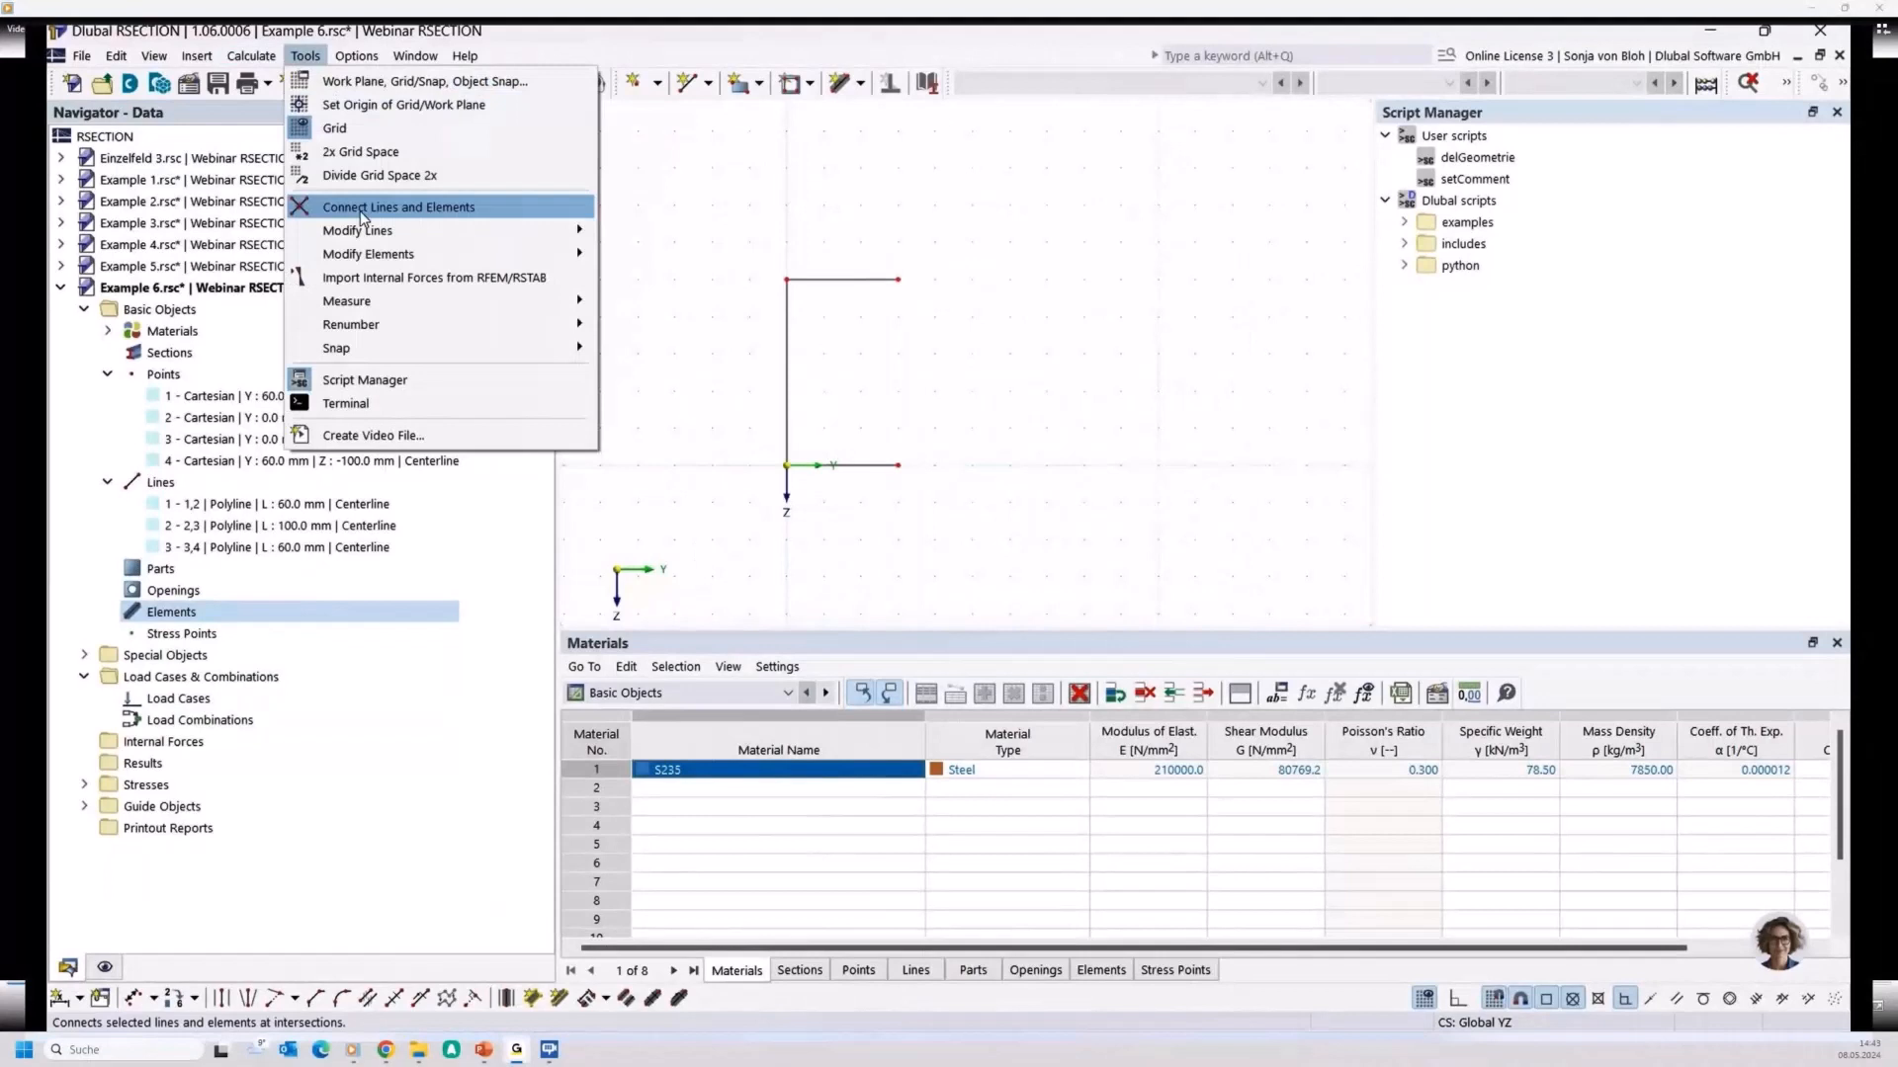
mouse_move(364, 256)
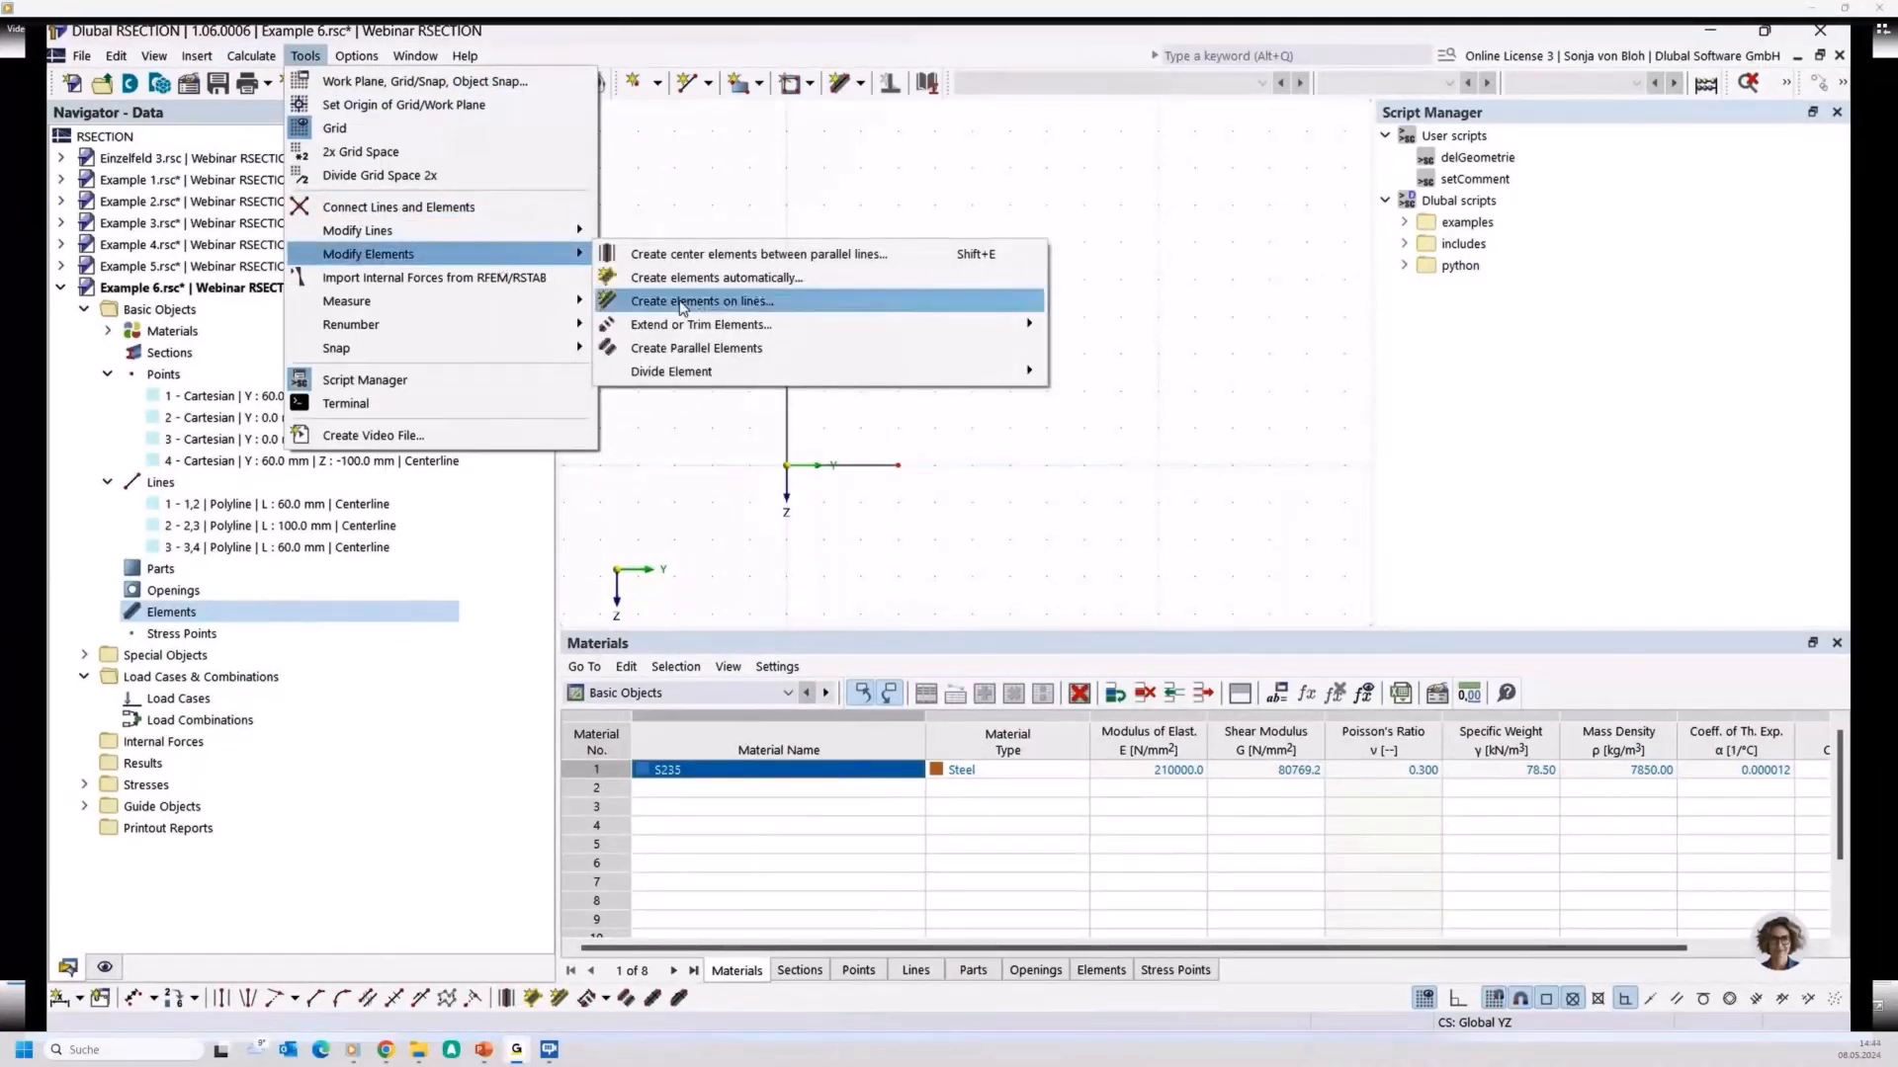
click(680, 303)
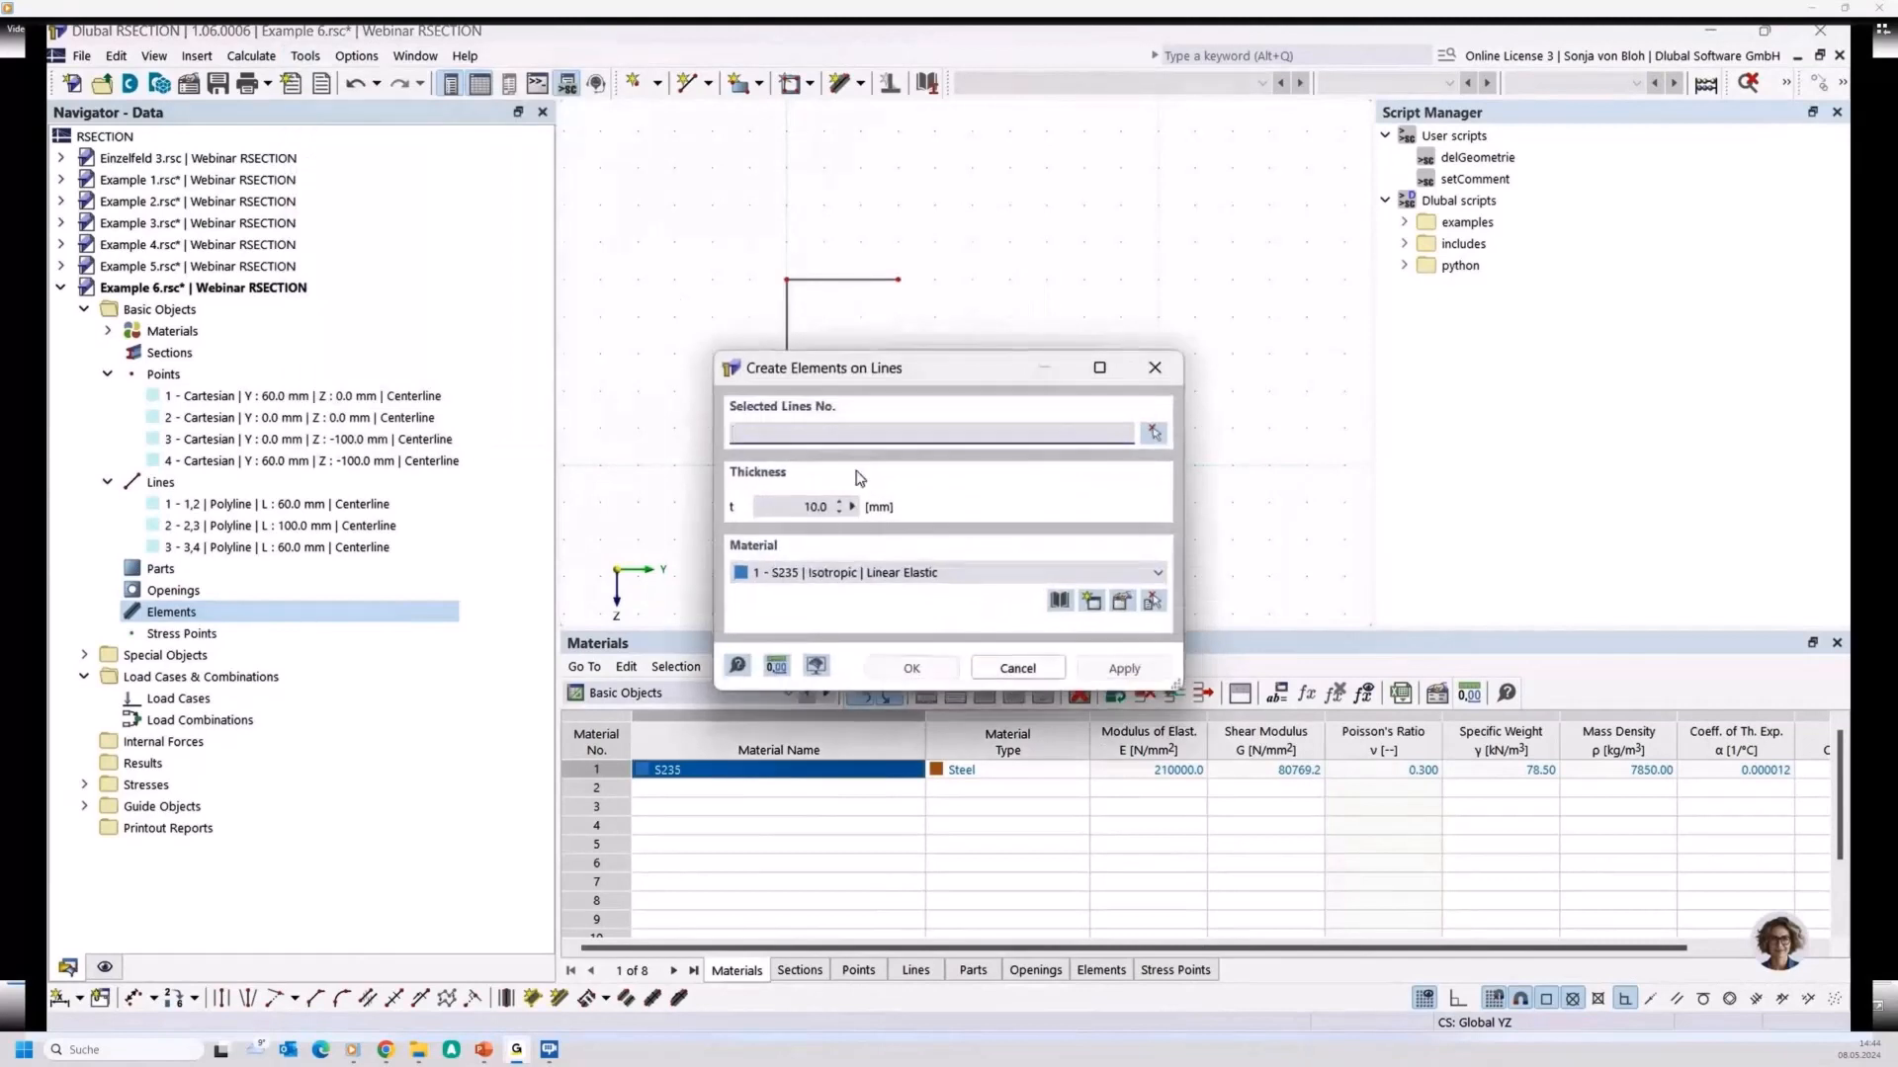
click(1154, 433)
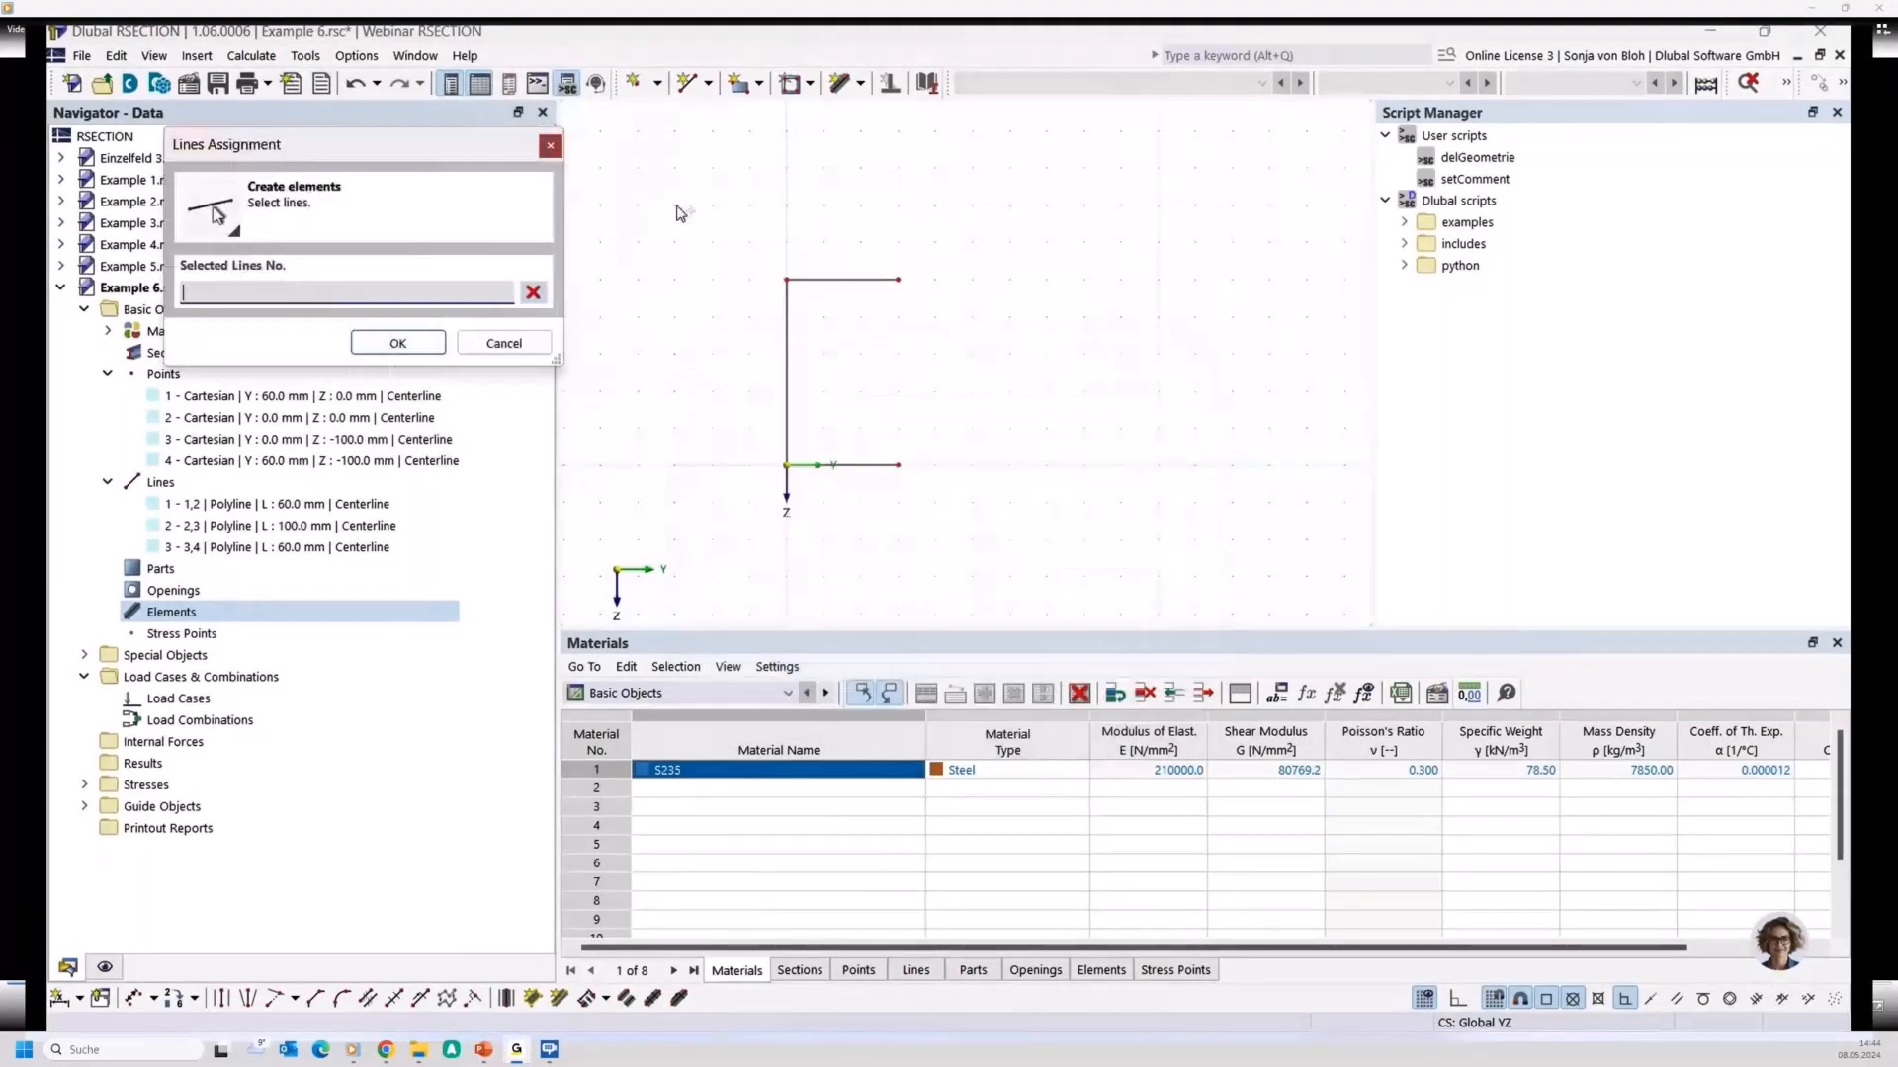
drag(680, 212, 924, 490)
click(398, 343)
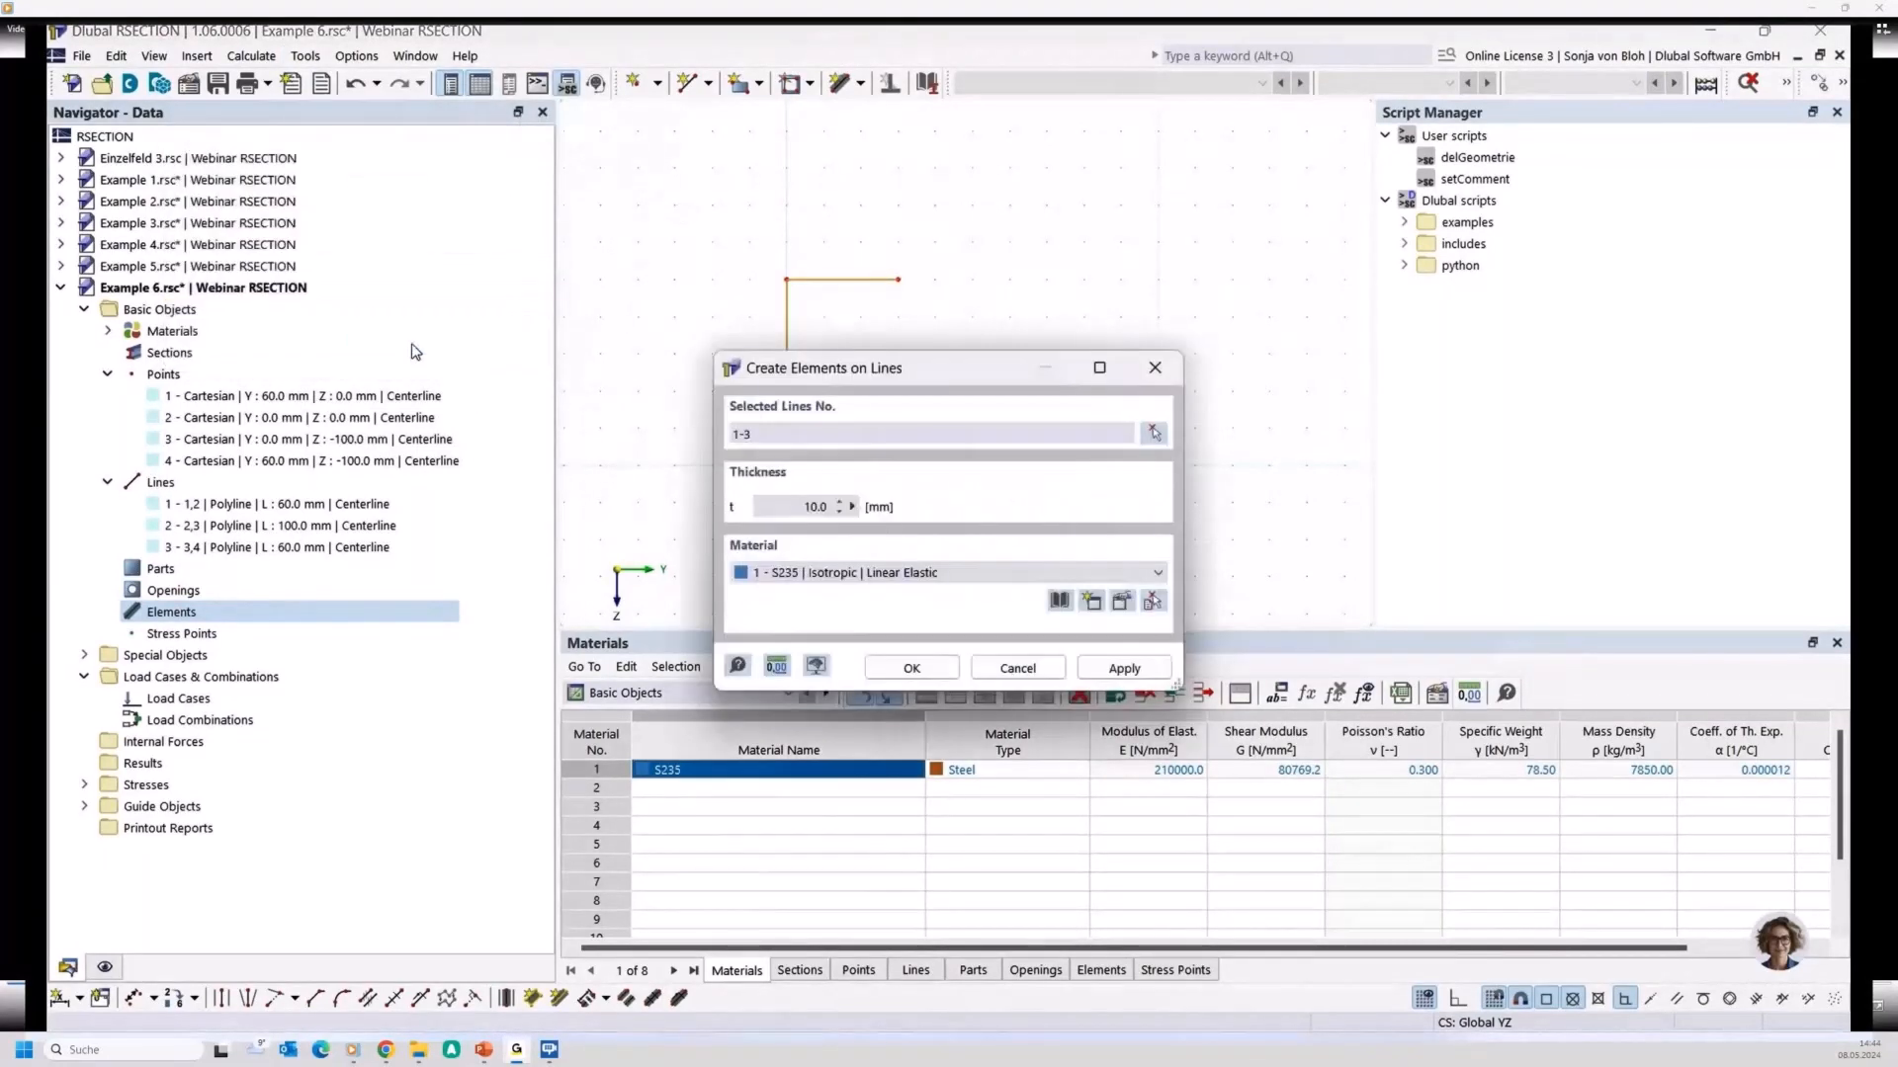
double_click(810, 506)
text(5)
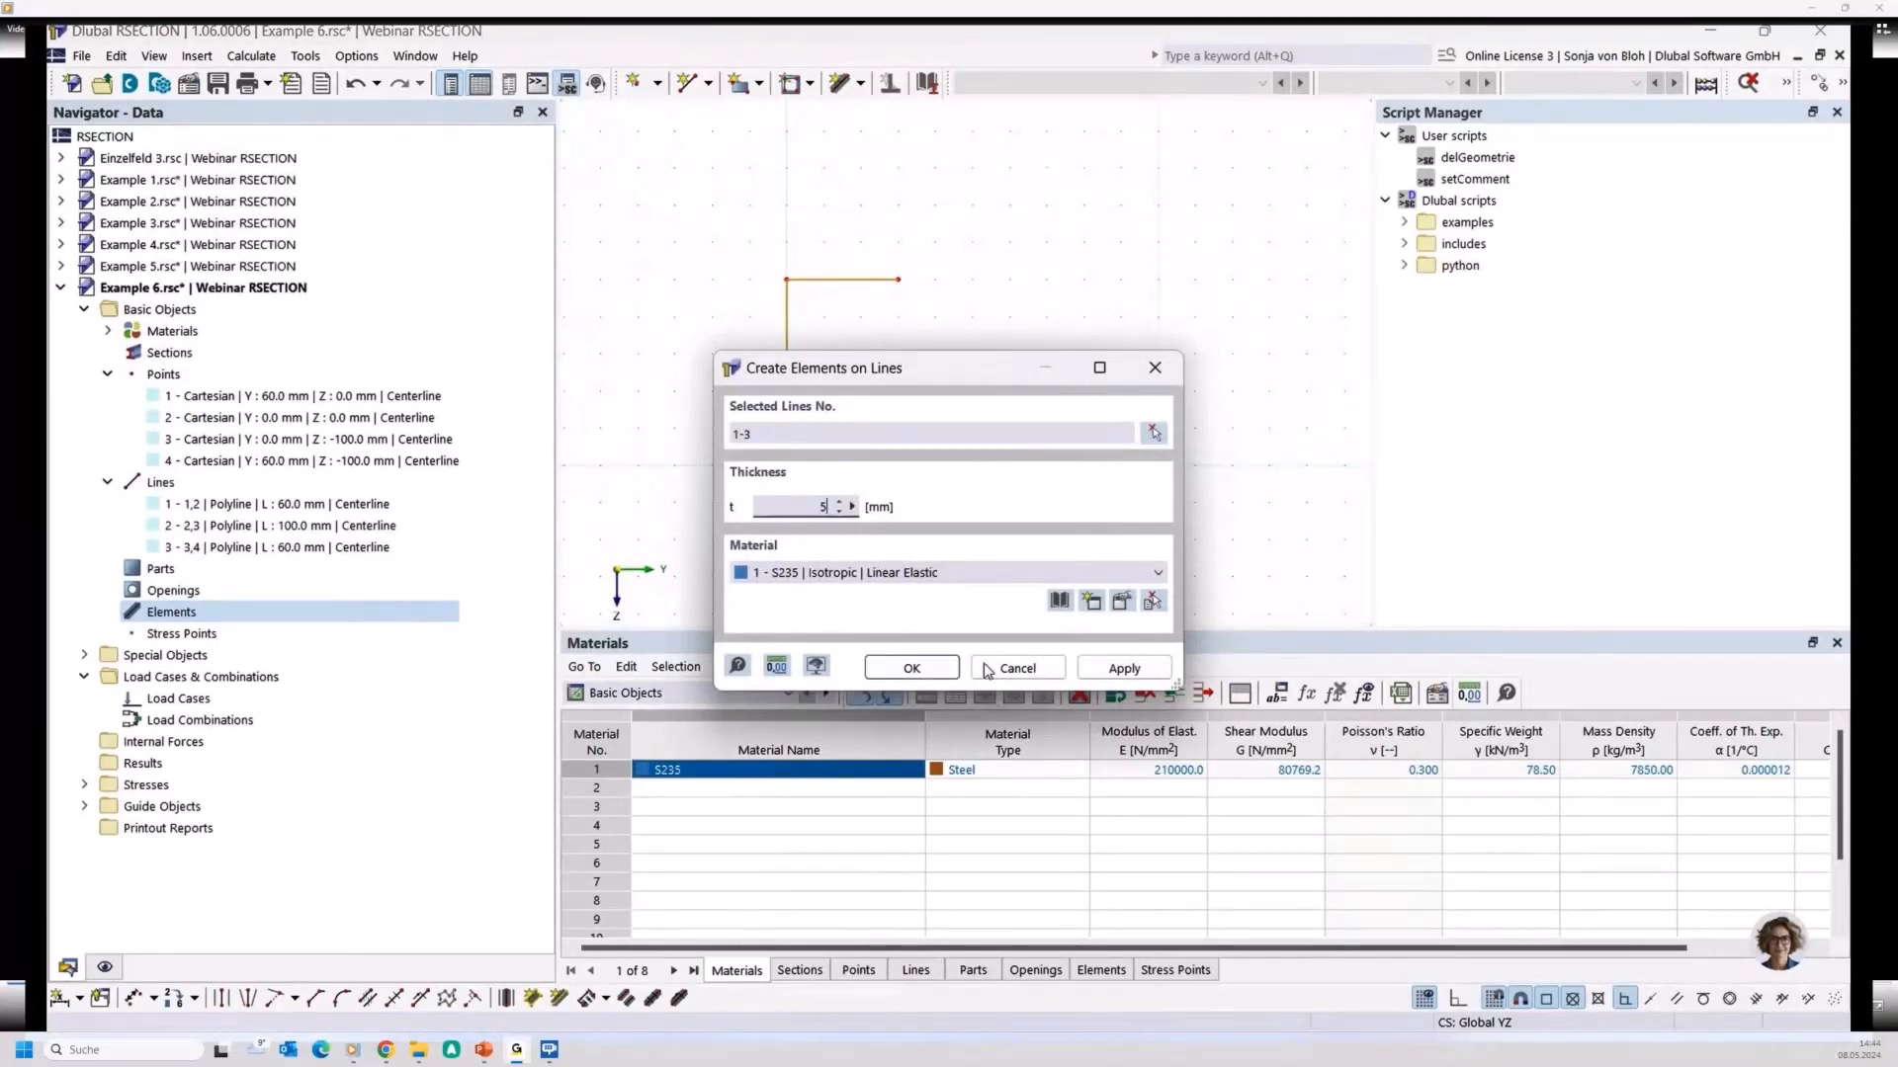
click(913, 666)
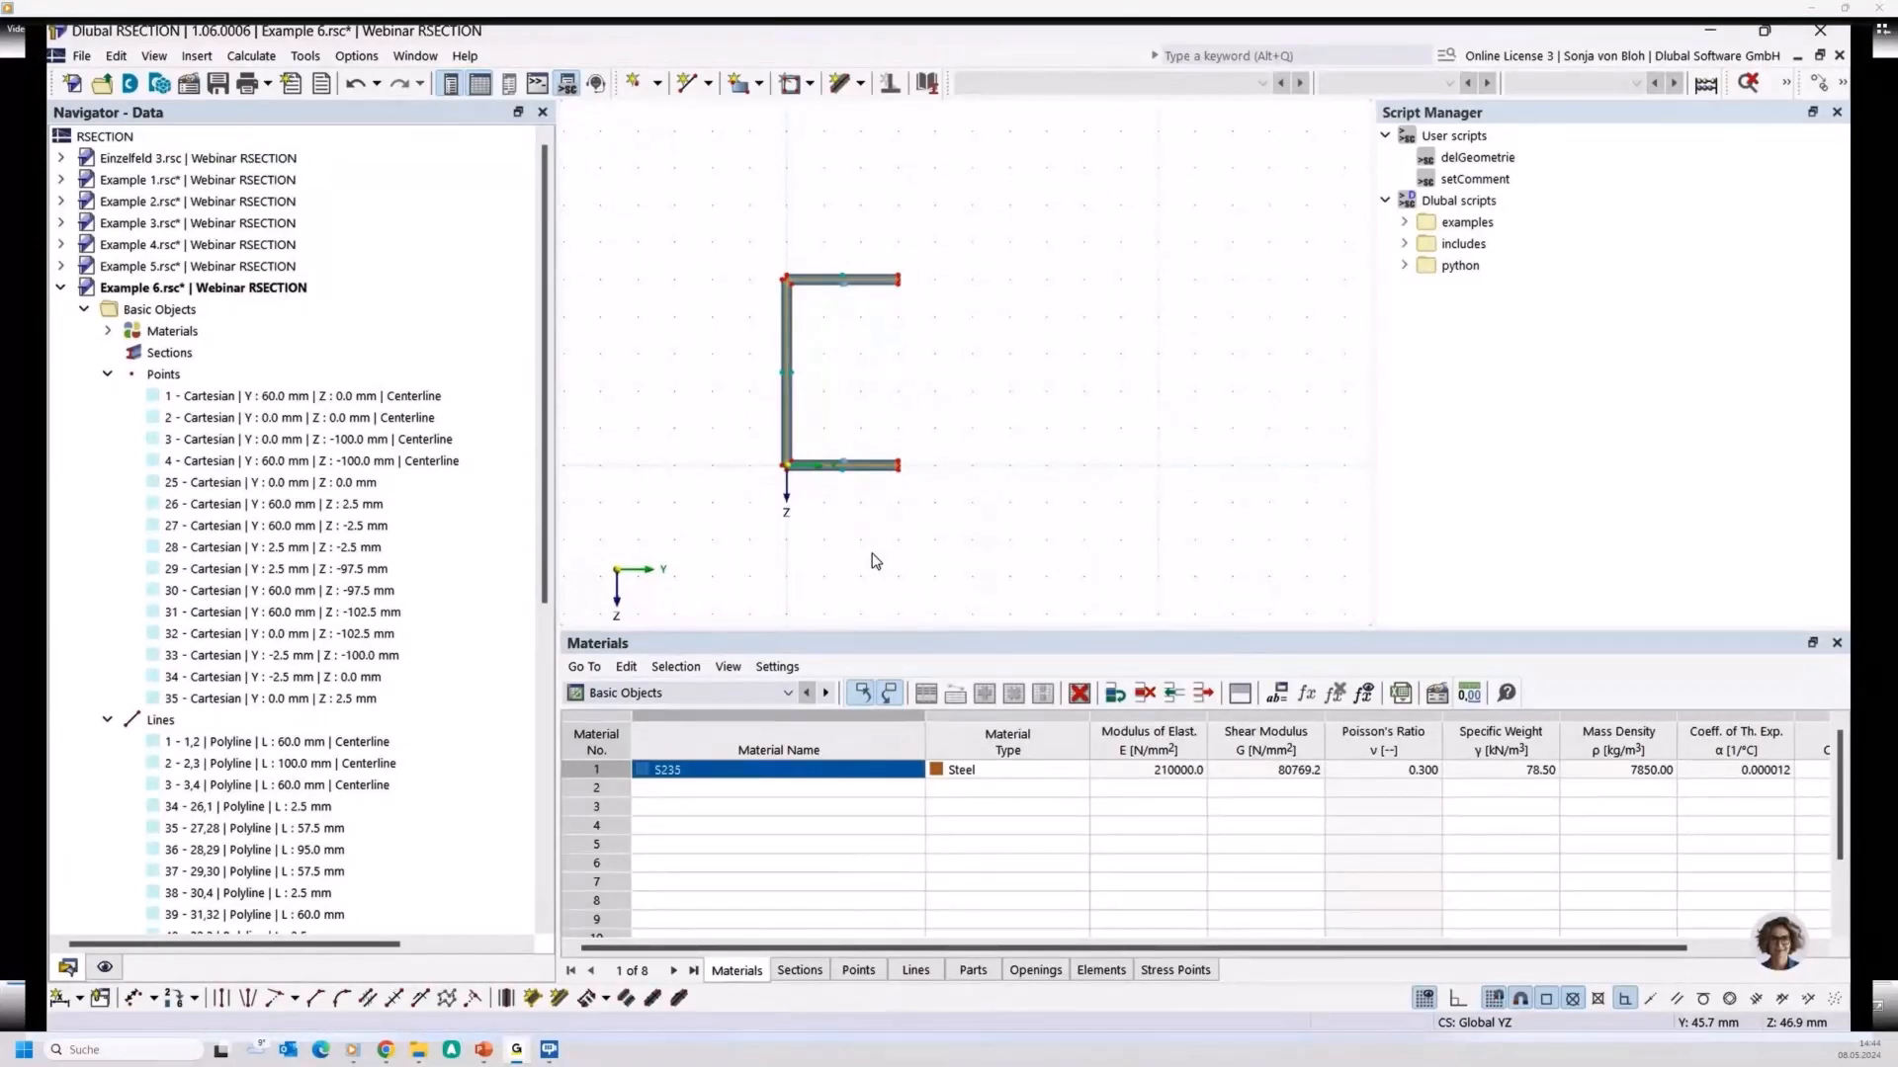
Delete the whole section and draw a C-shaped centreline from Y 80, Z 0 mm through the origin and Y 0, Z -120 to Y 80, Z -120 mm
drag(726, 226, 999, 556)
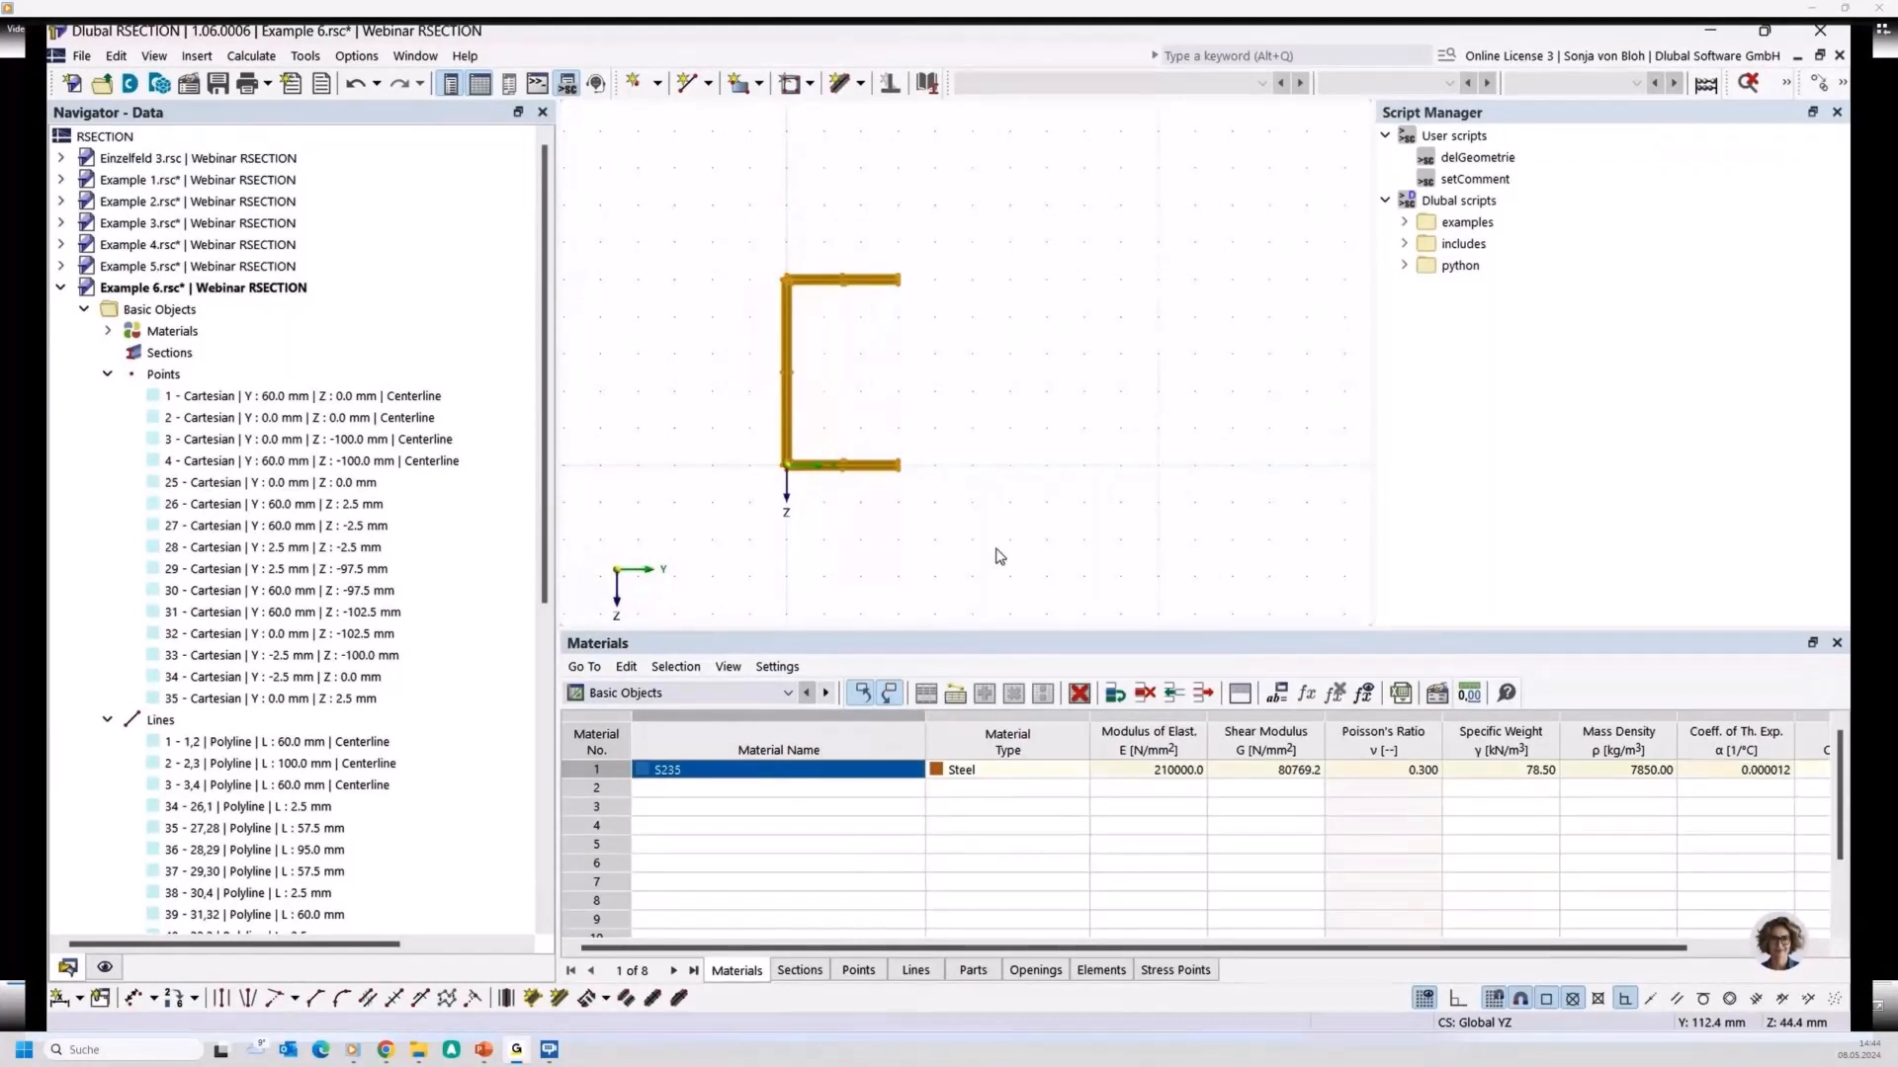
key(Delete)
click(687, 83)
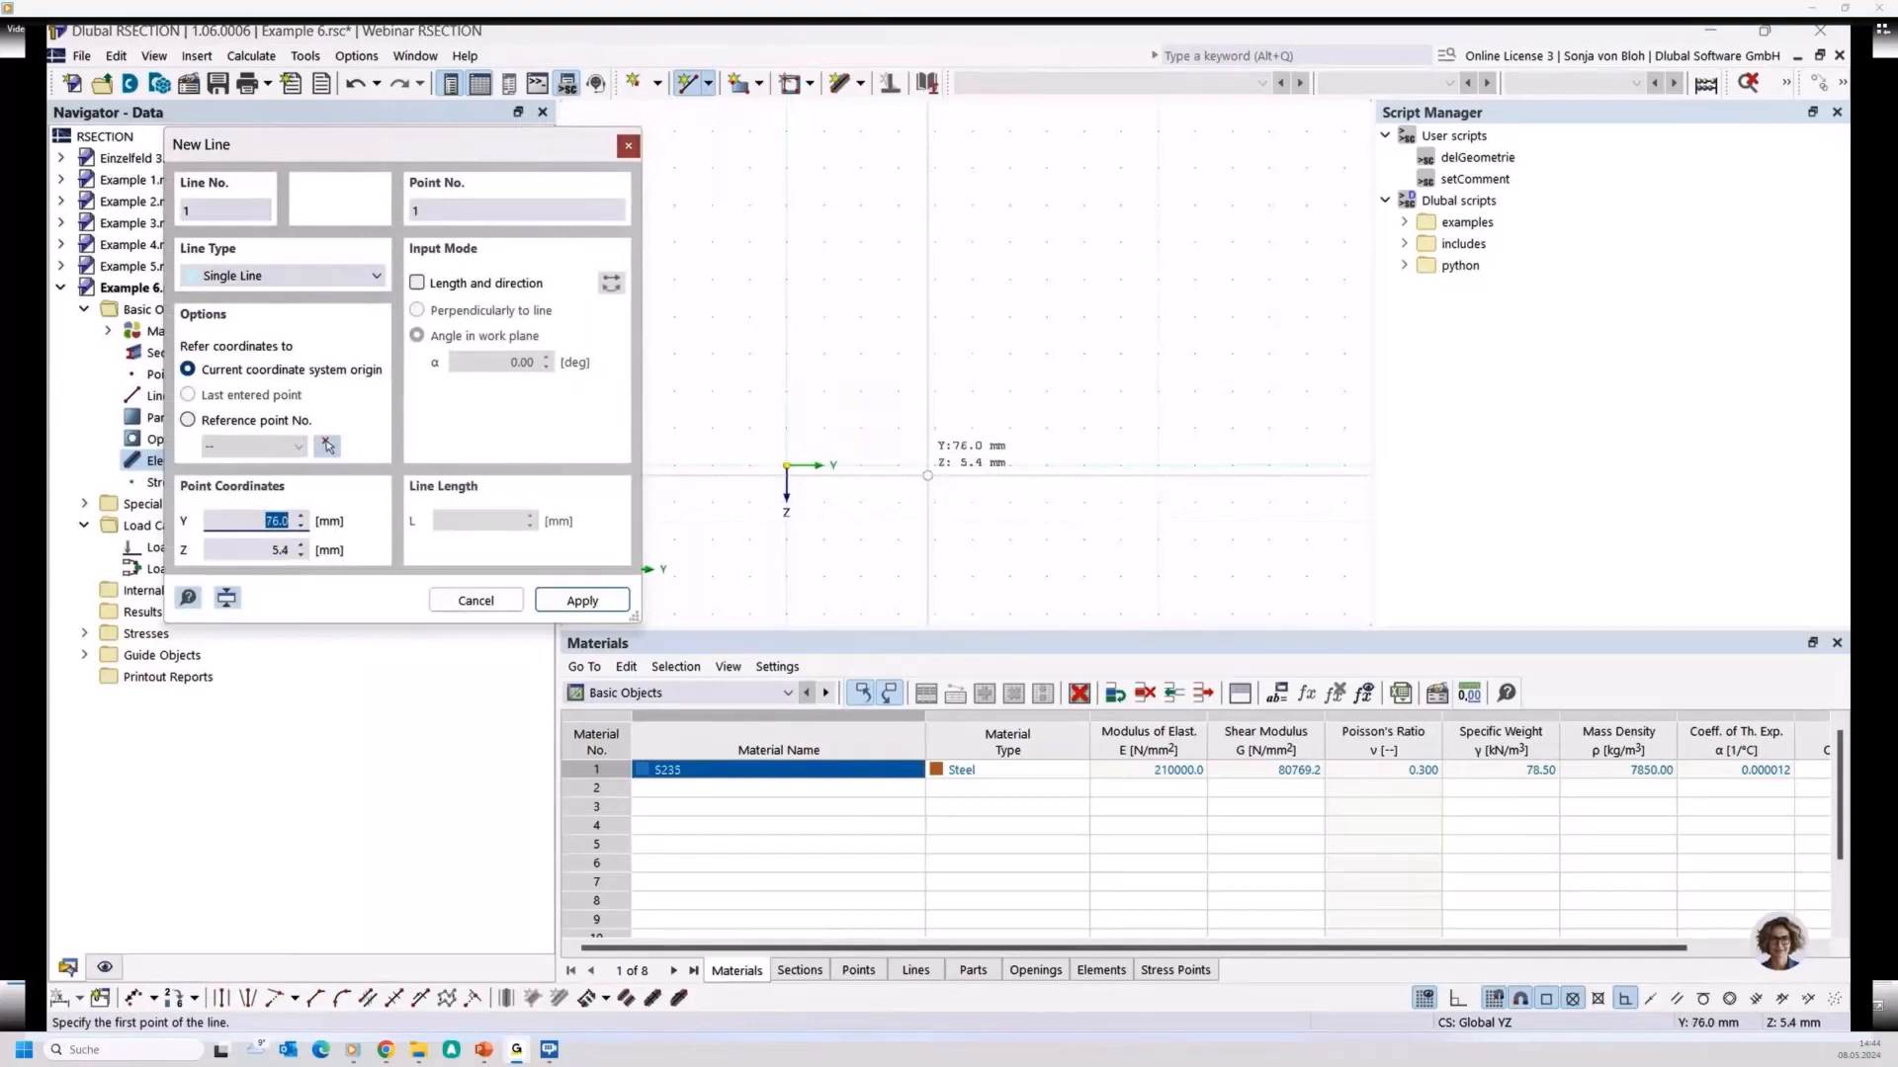
click(935, 465)
click(786, 464)
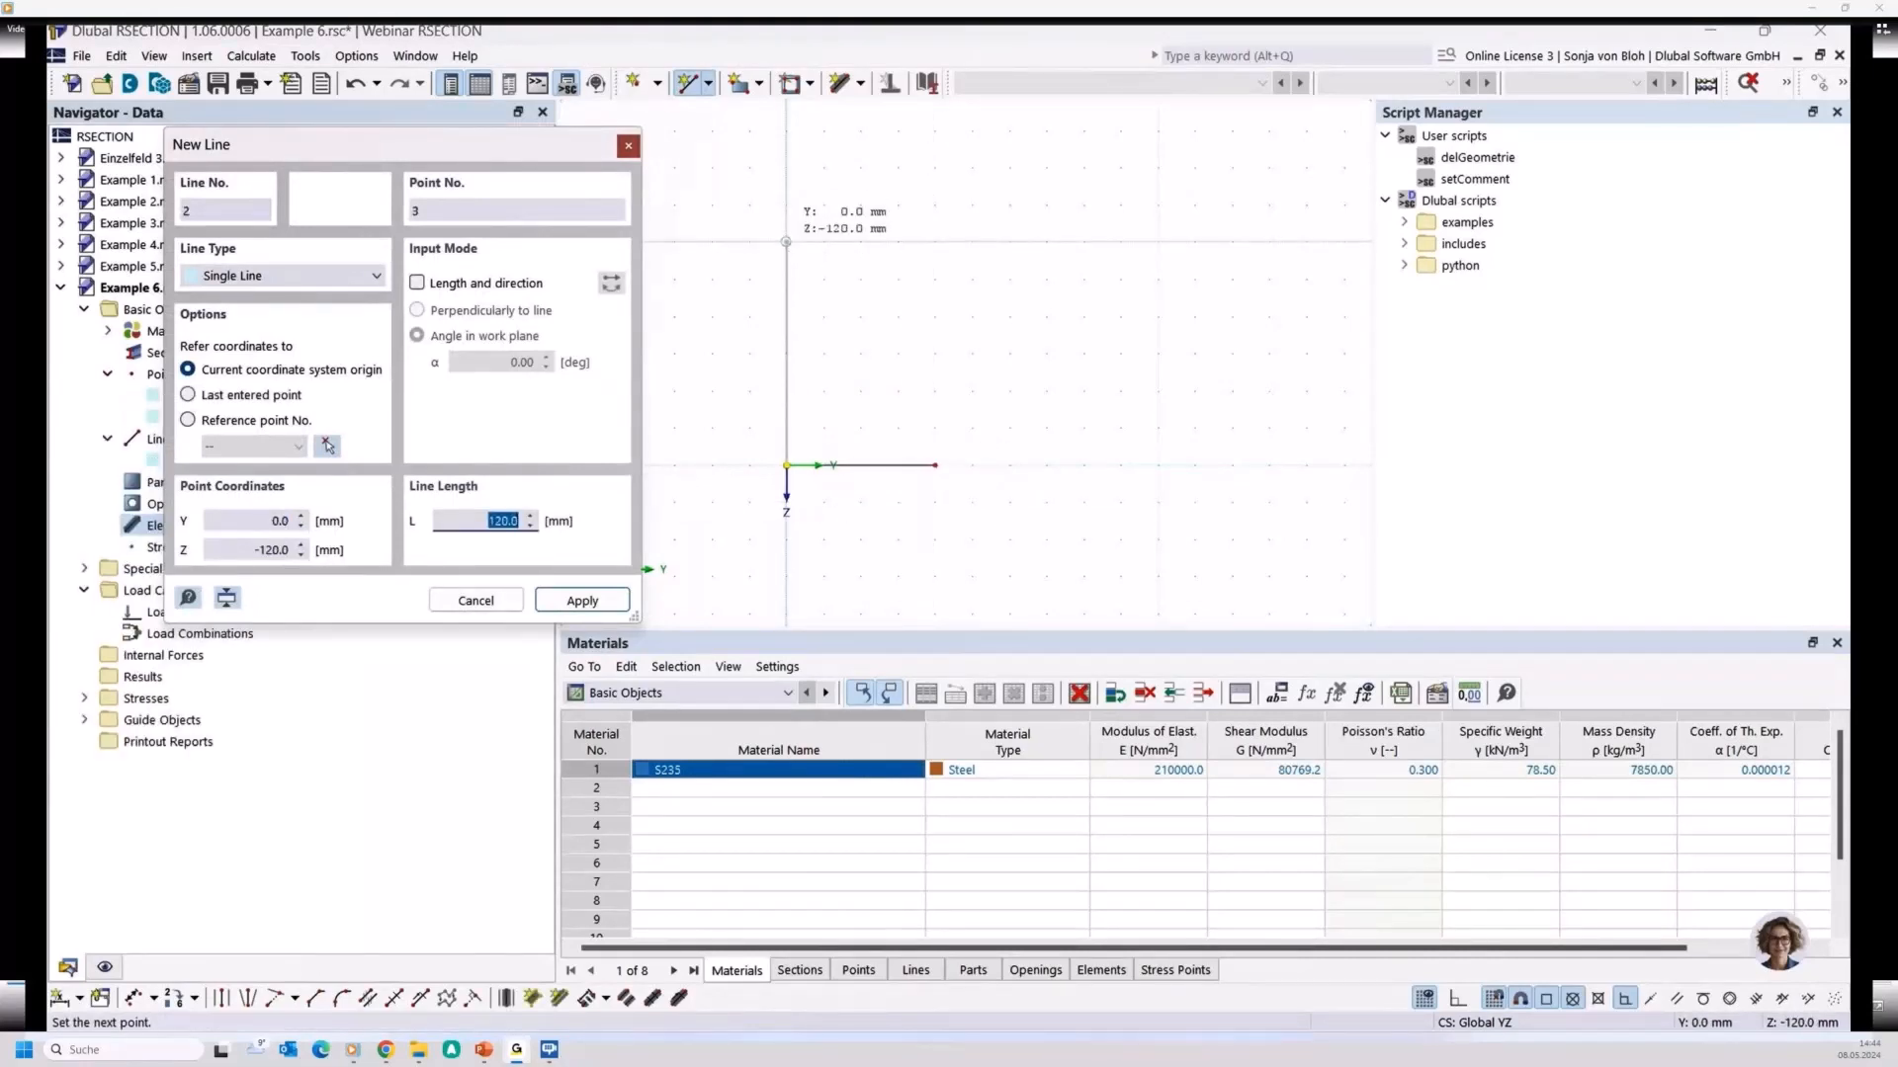
click(785, 241)
click(935, 241)
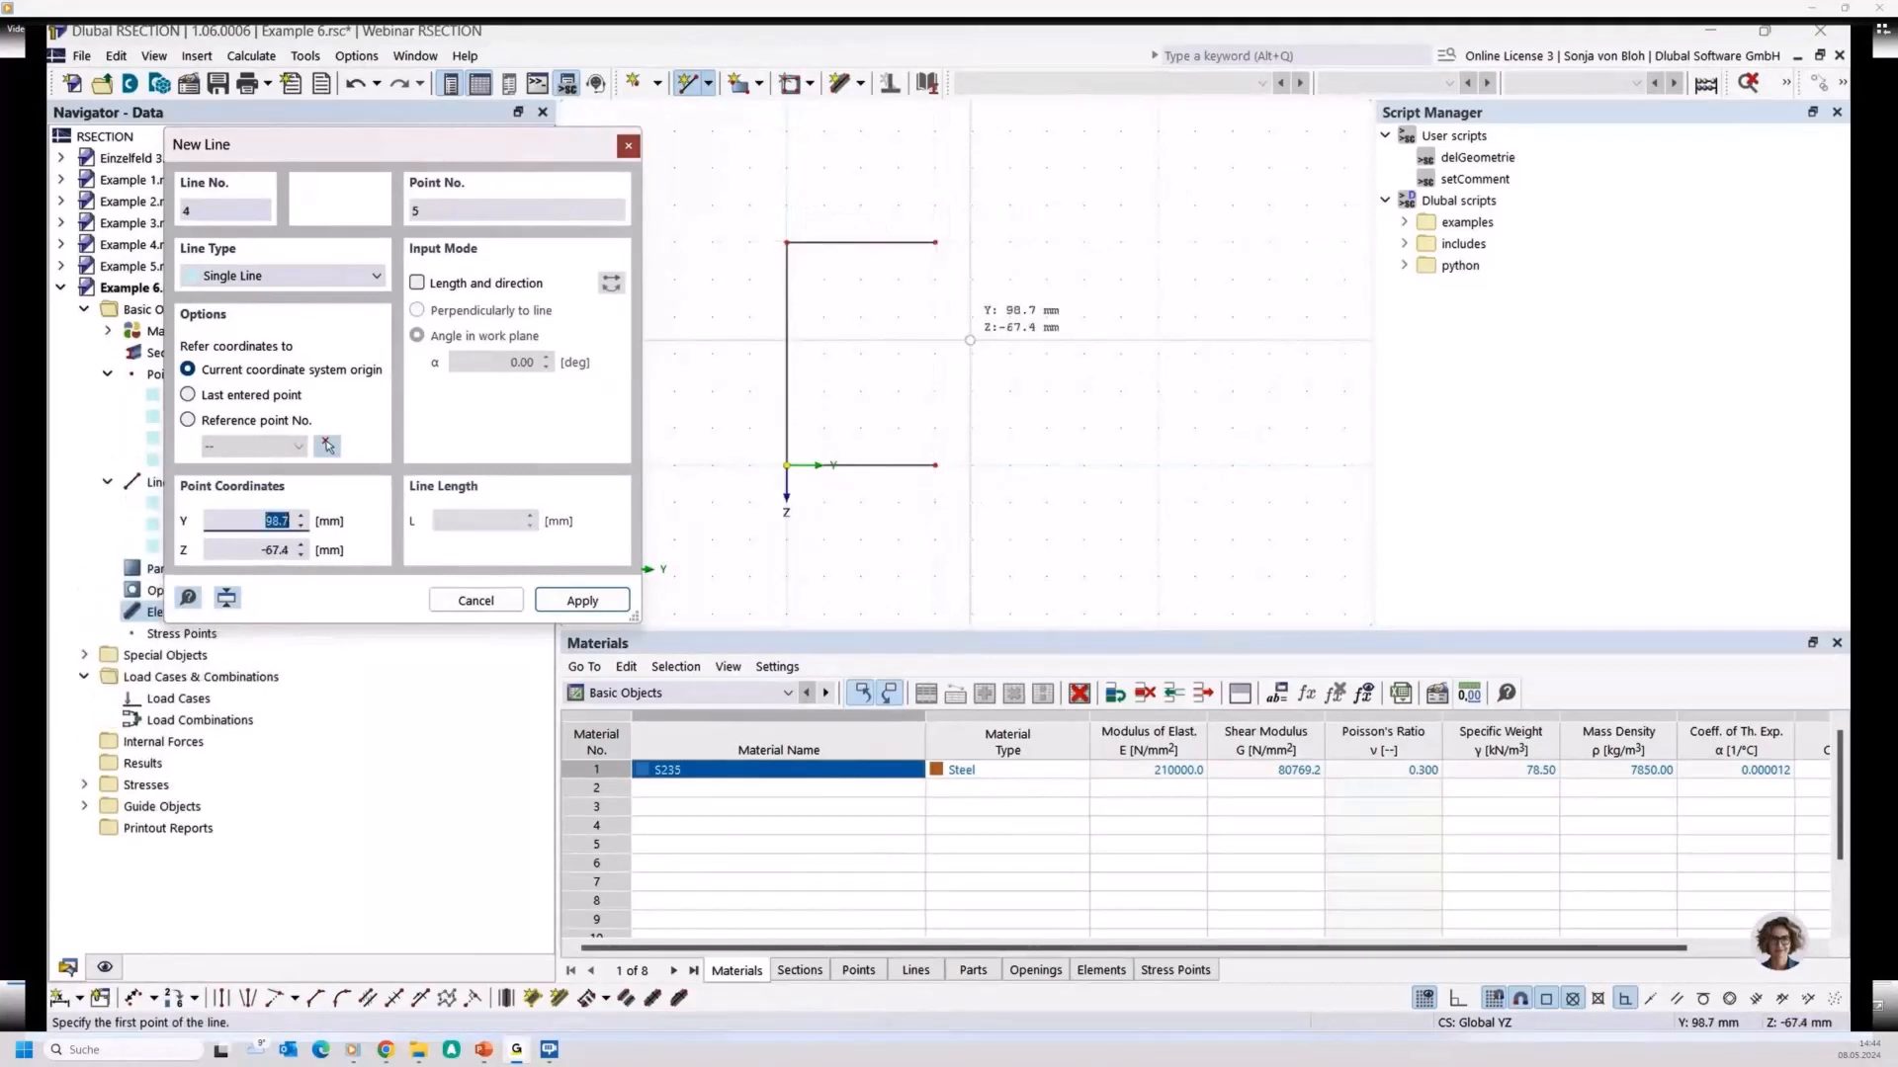
key(Escape)
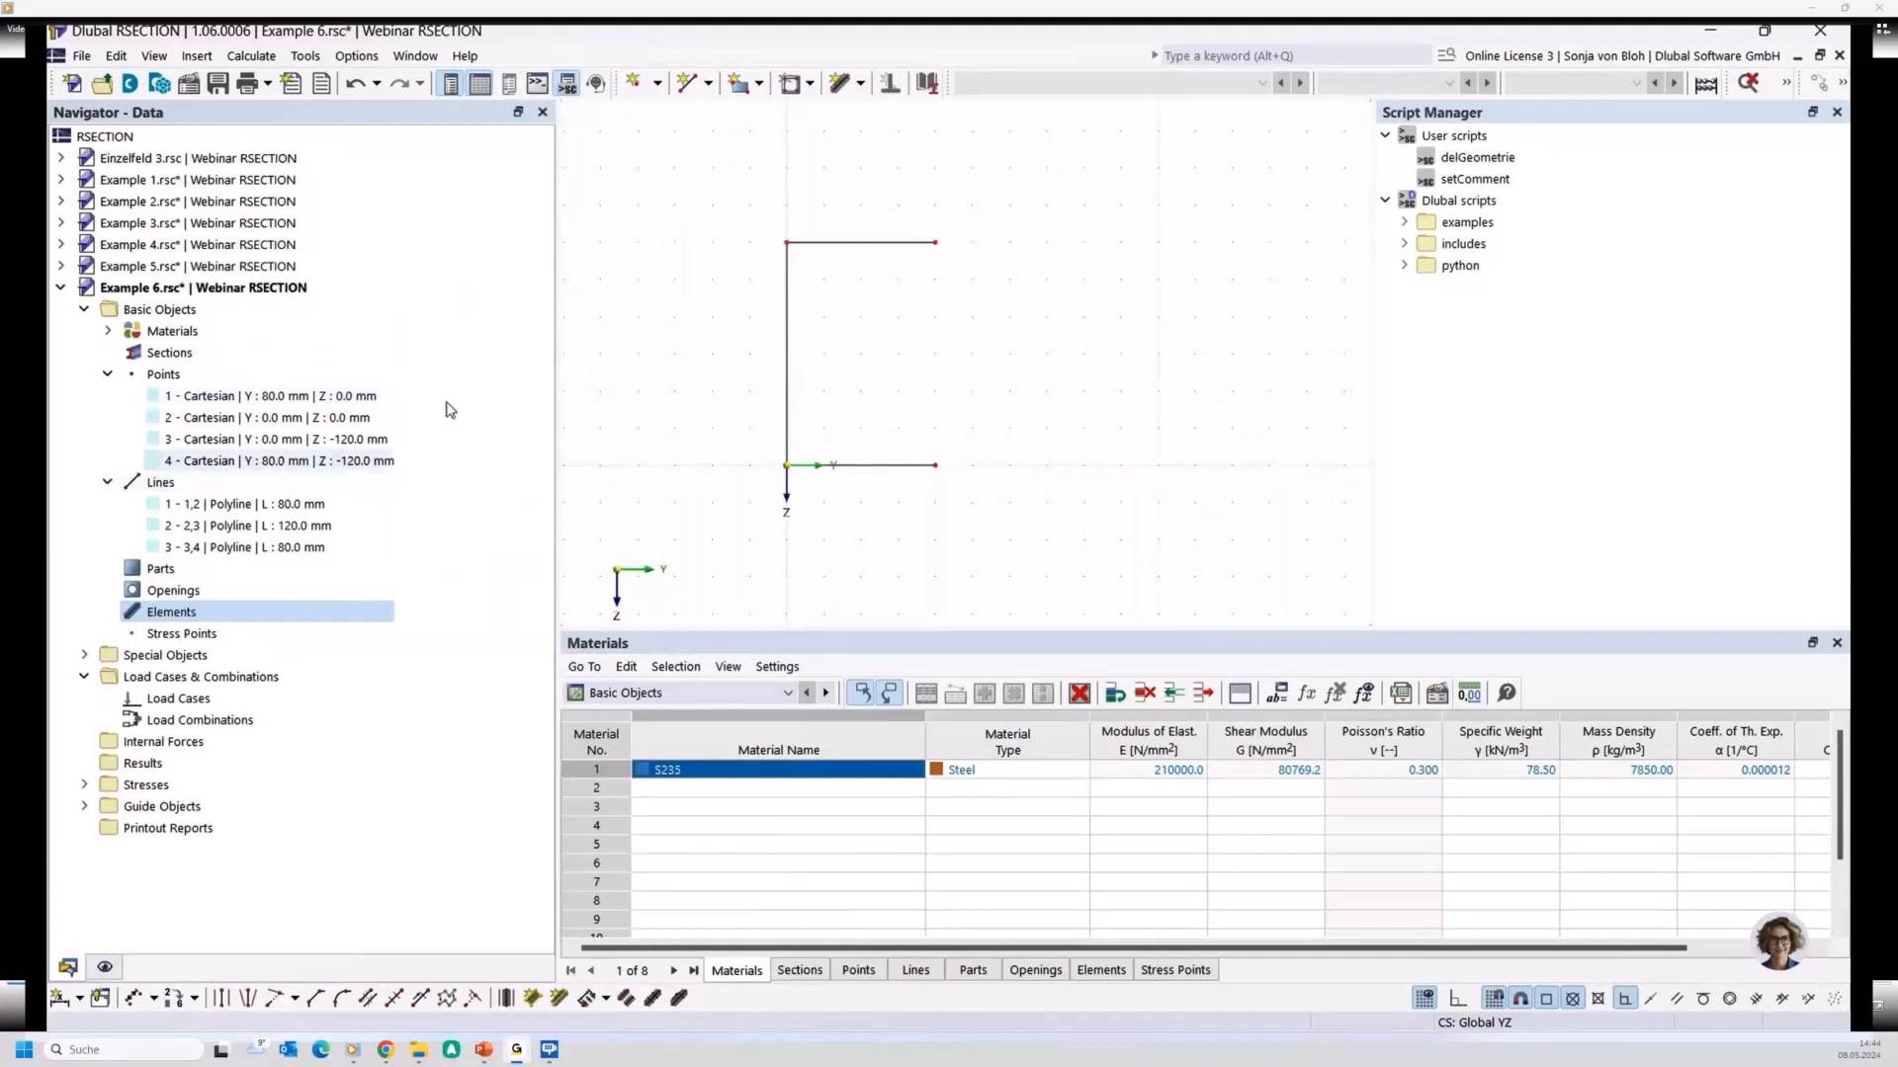
Run the setComment user script to give the new points and lines the comment "Centerline"
double_click(1477, 181)
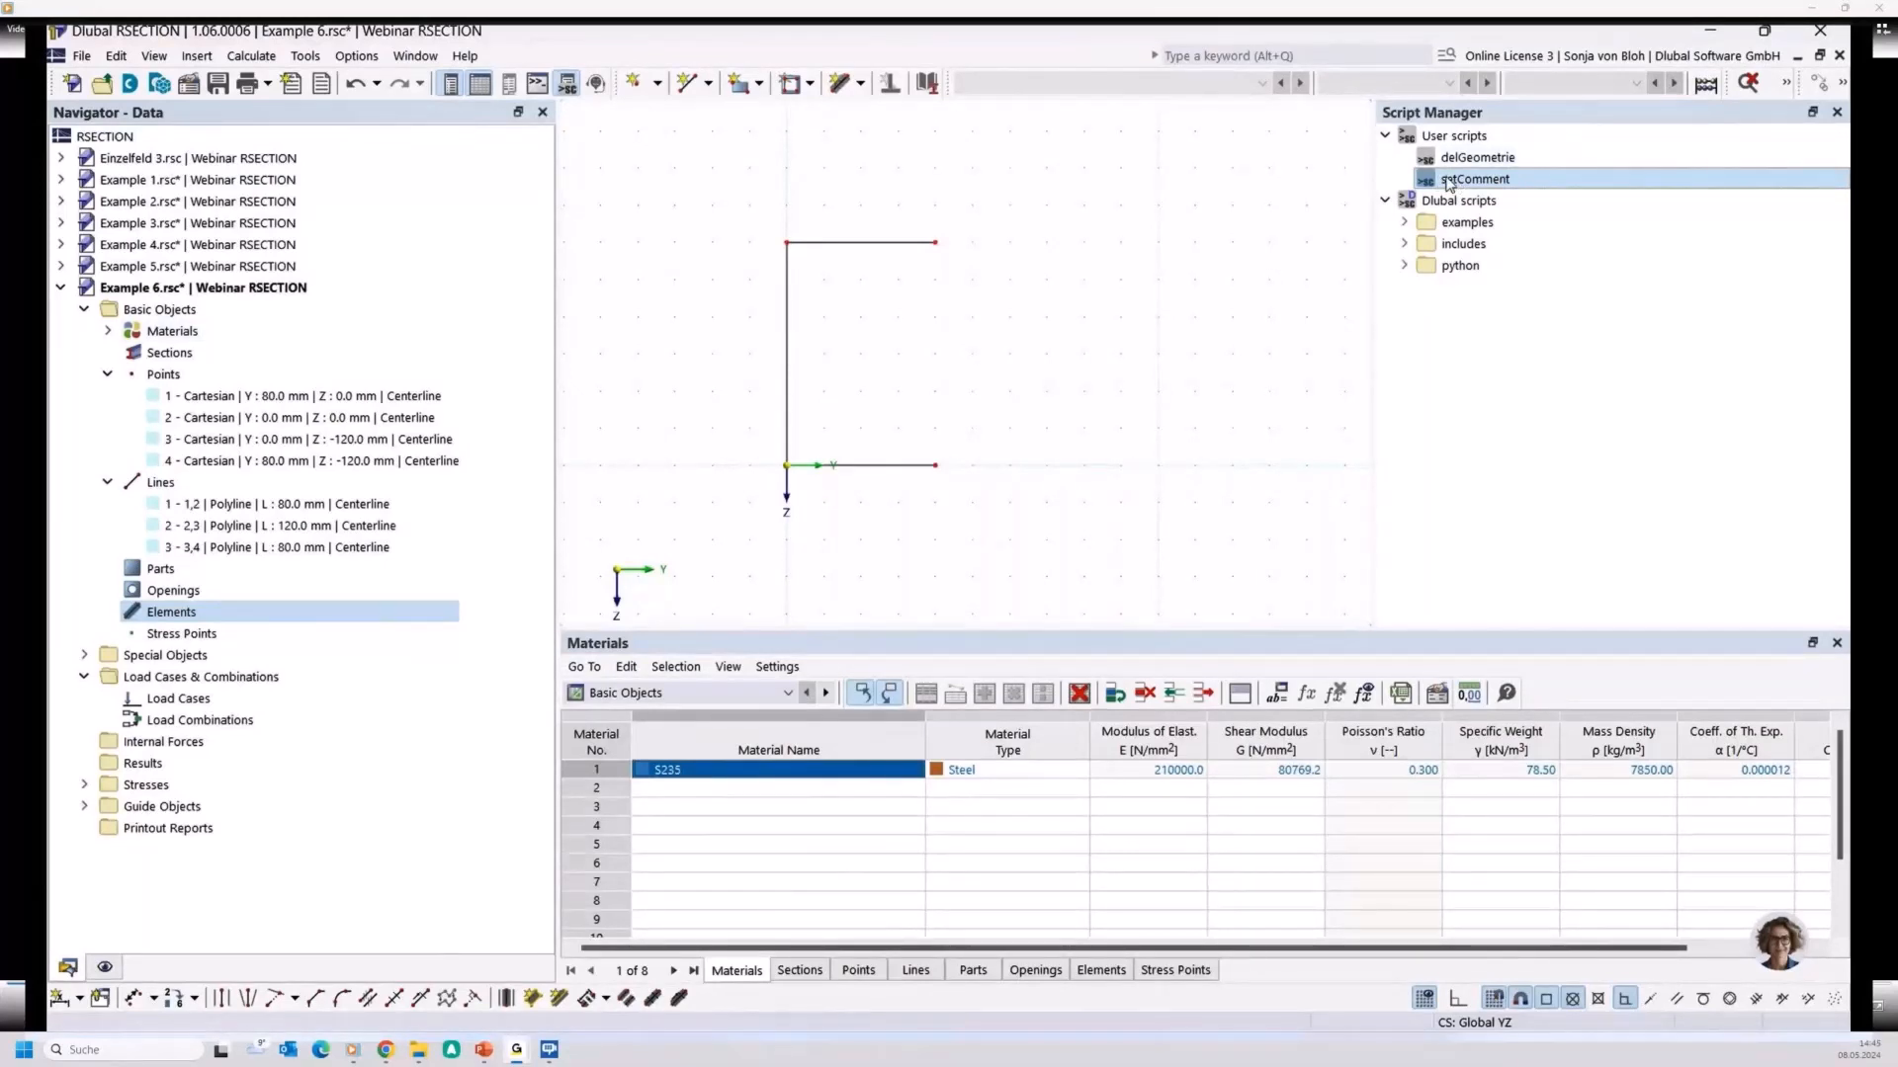
right_click(1449, 184)
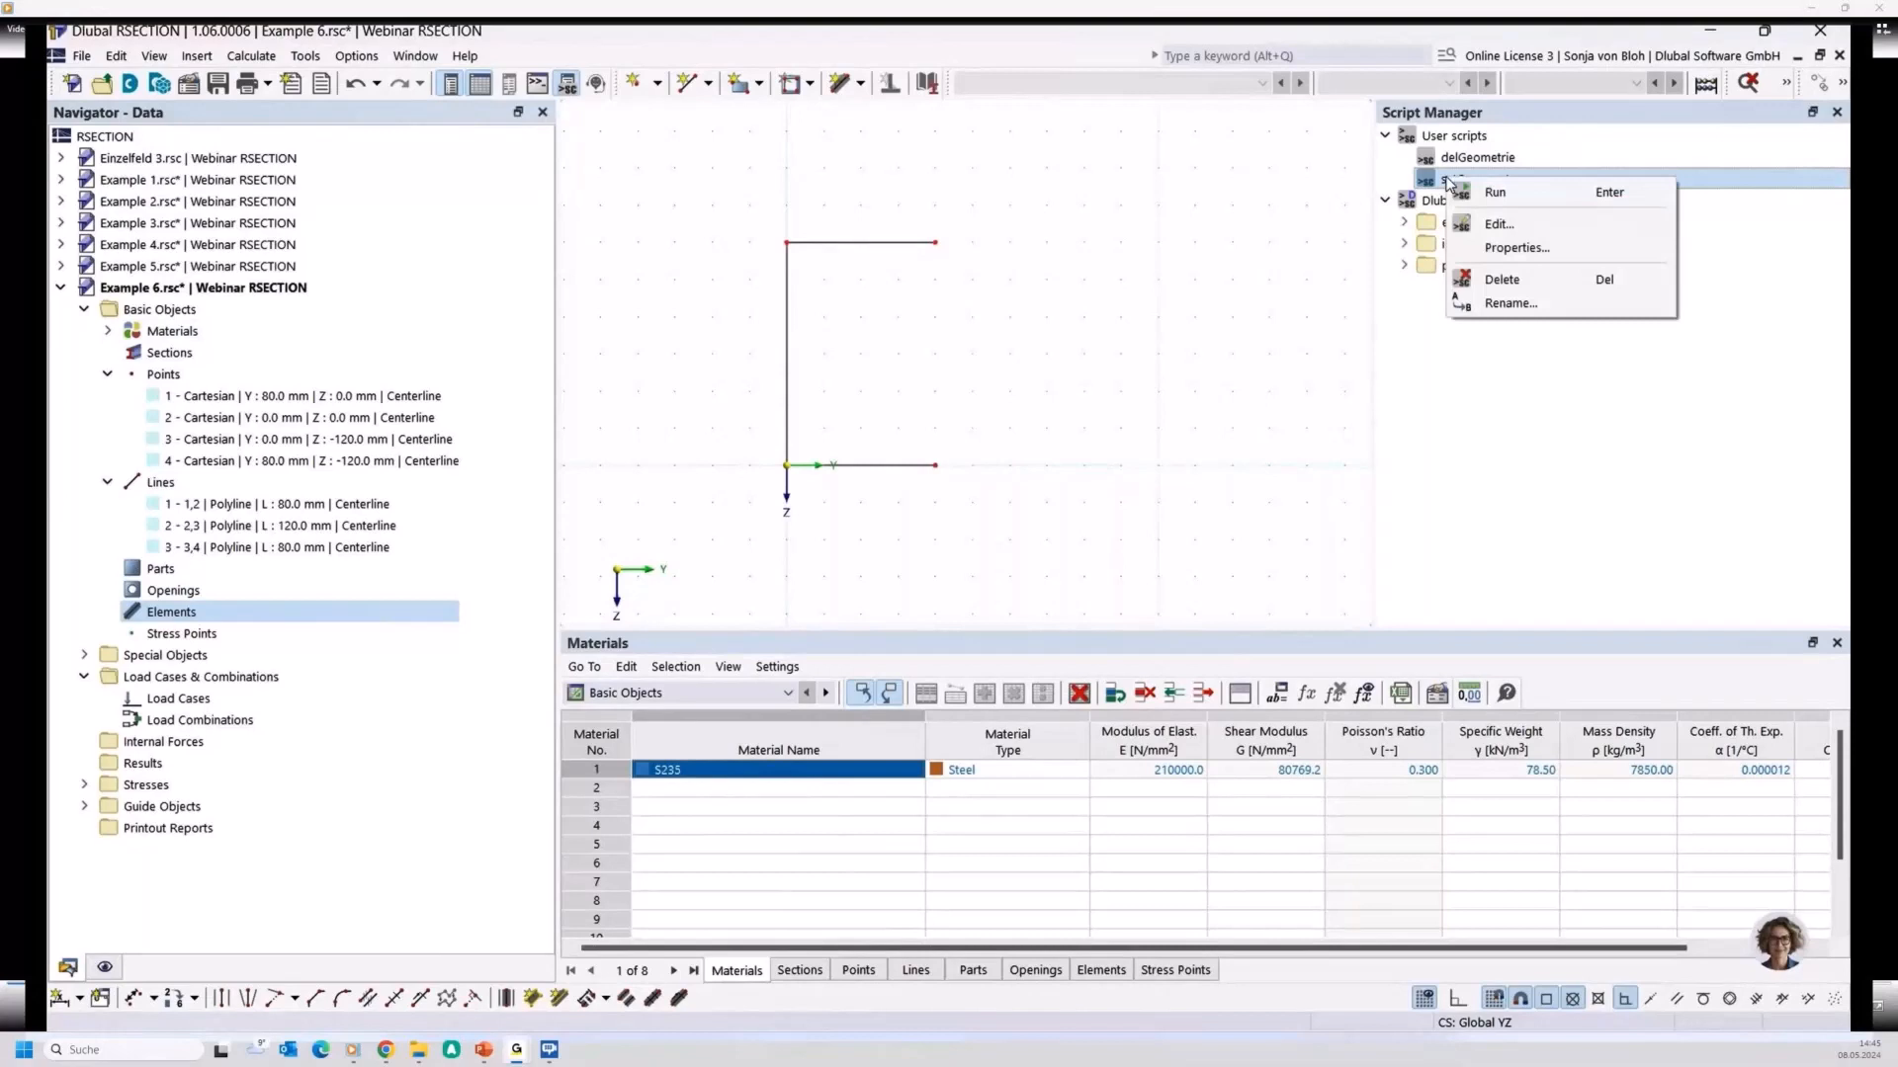
click(1491, 193)
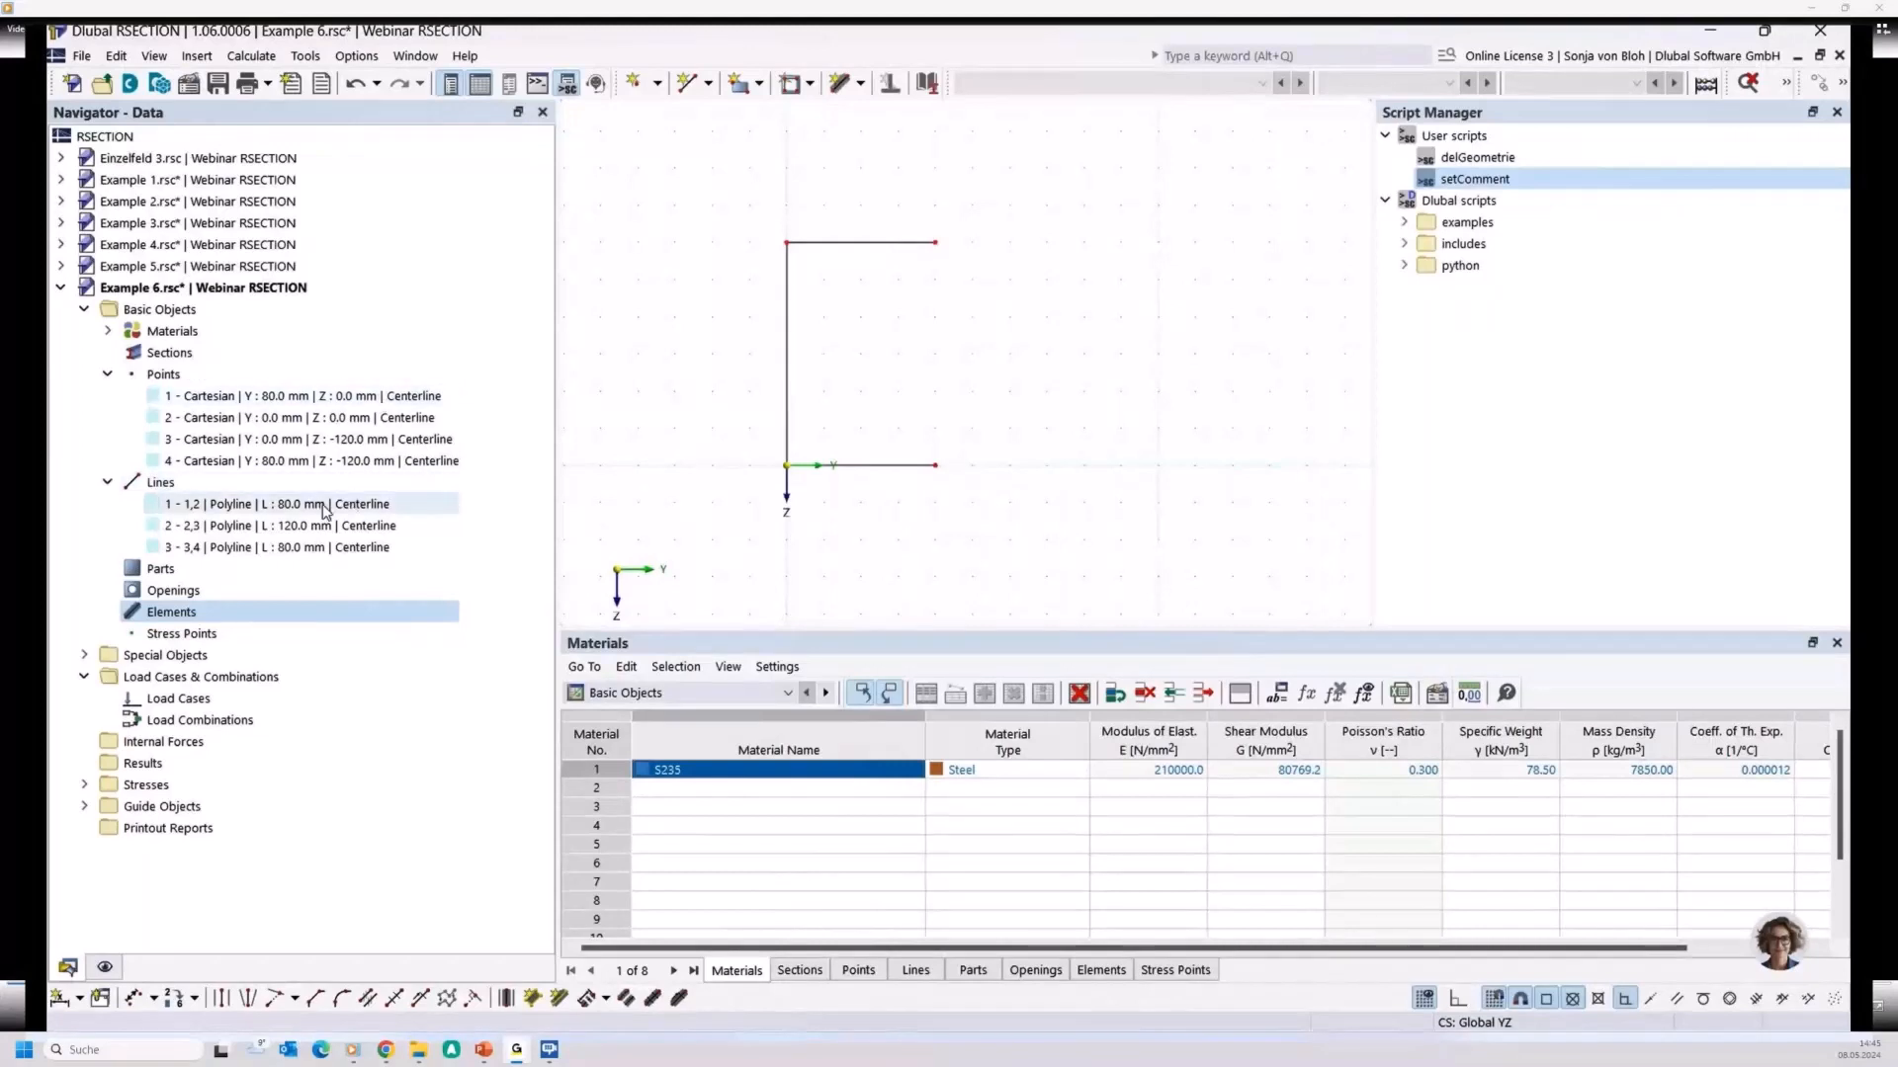
Create 10 mm thick S235 elements on the three lines of the new 80 x 120 mm centreline
click(306, 56)
mouse_move(375, 259)
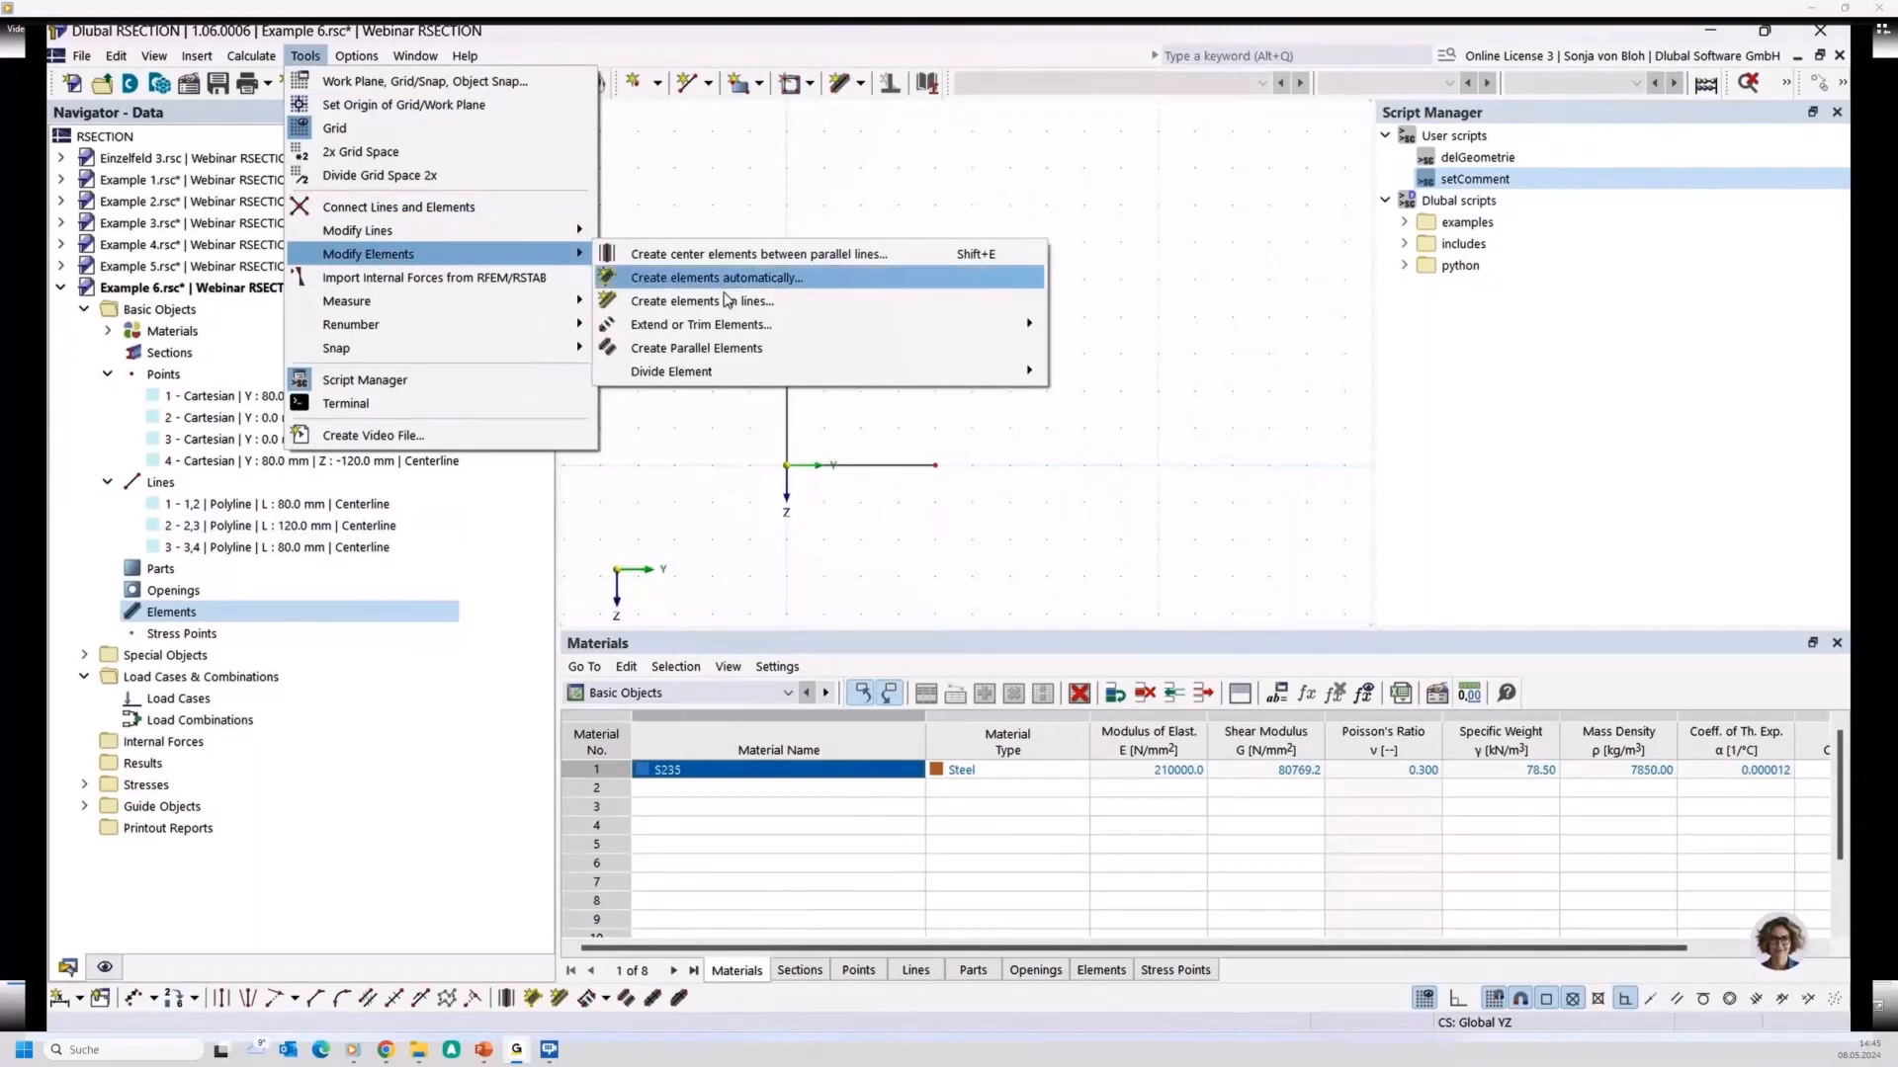
click(727, 301)
click(1154, 438)
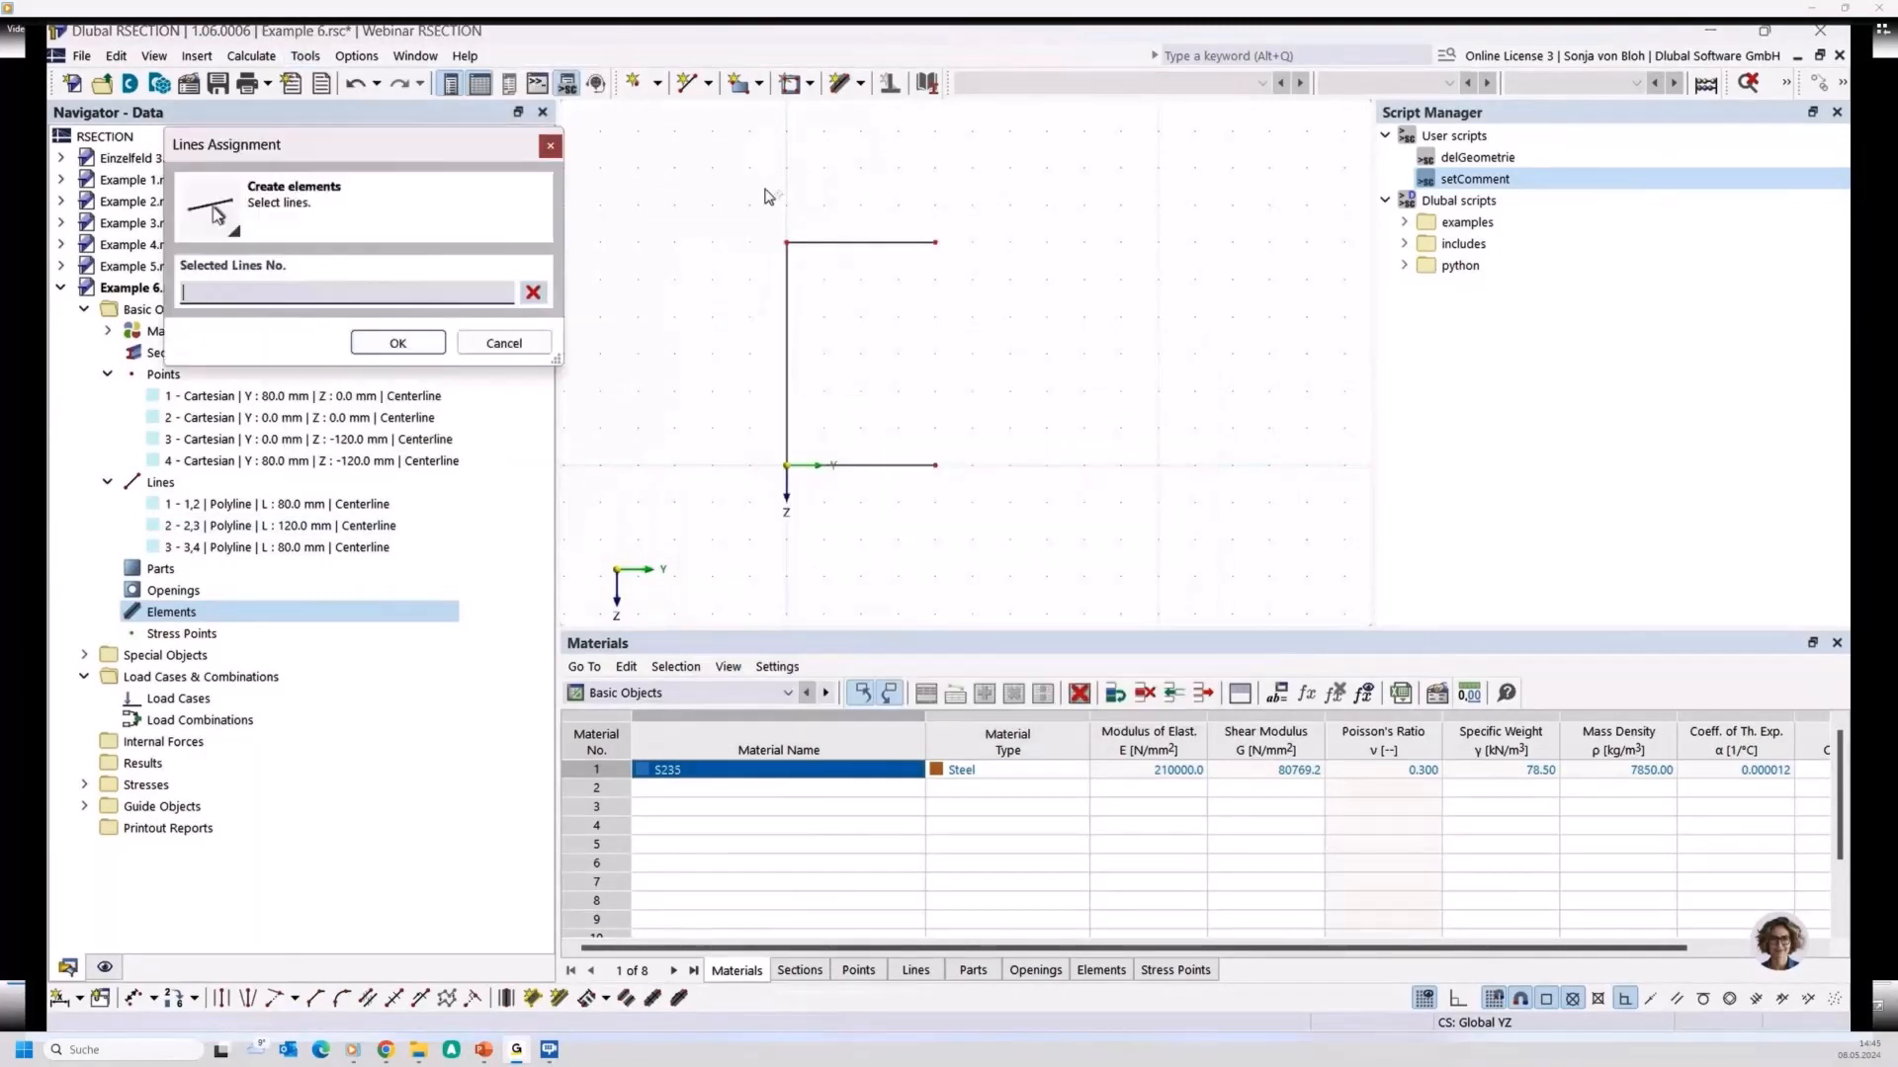
drag(767, 195, 1088, 583)
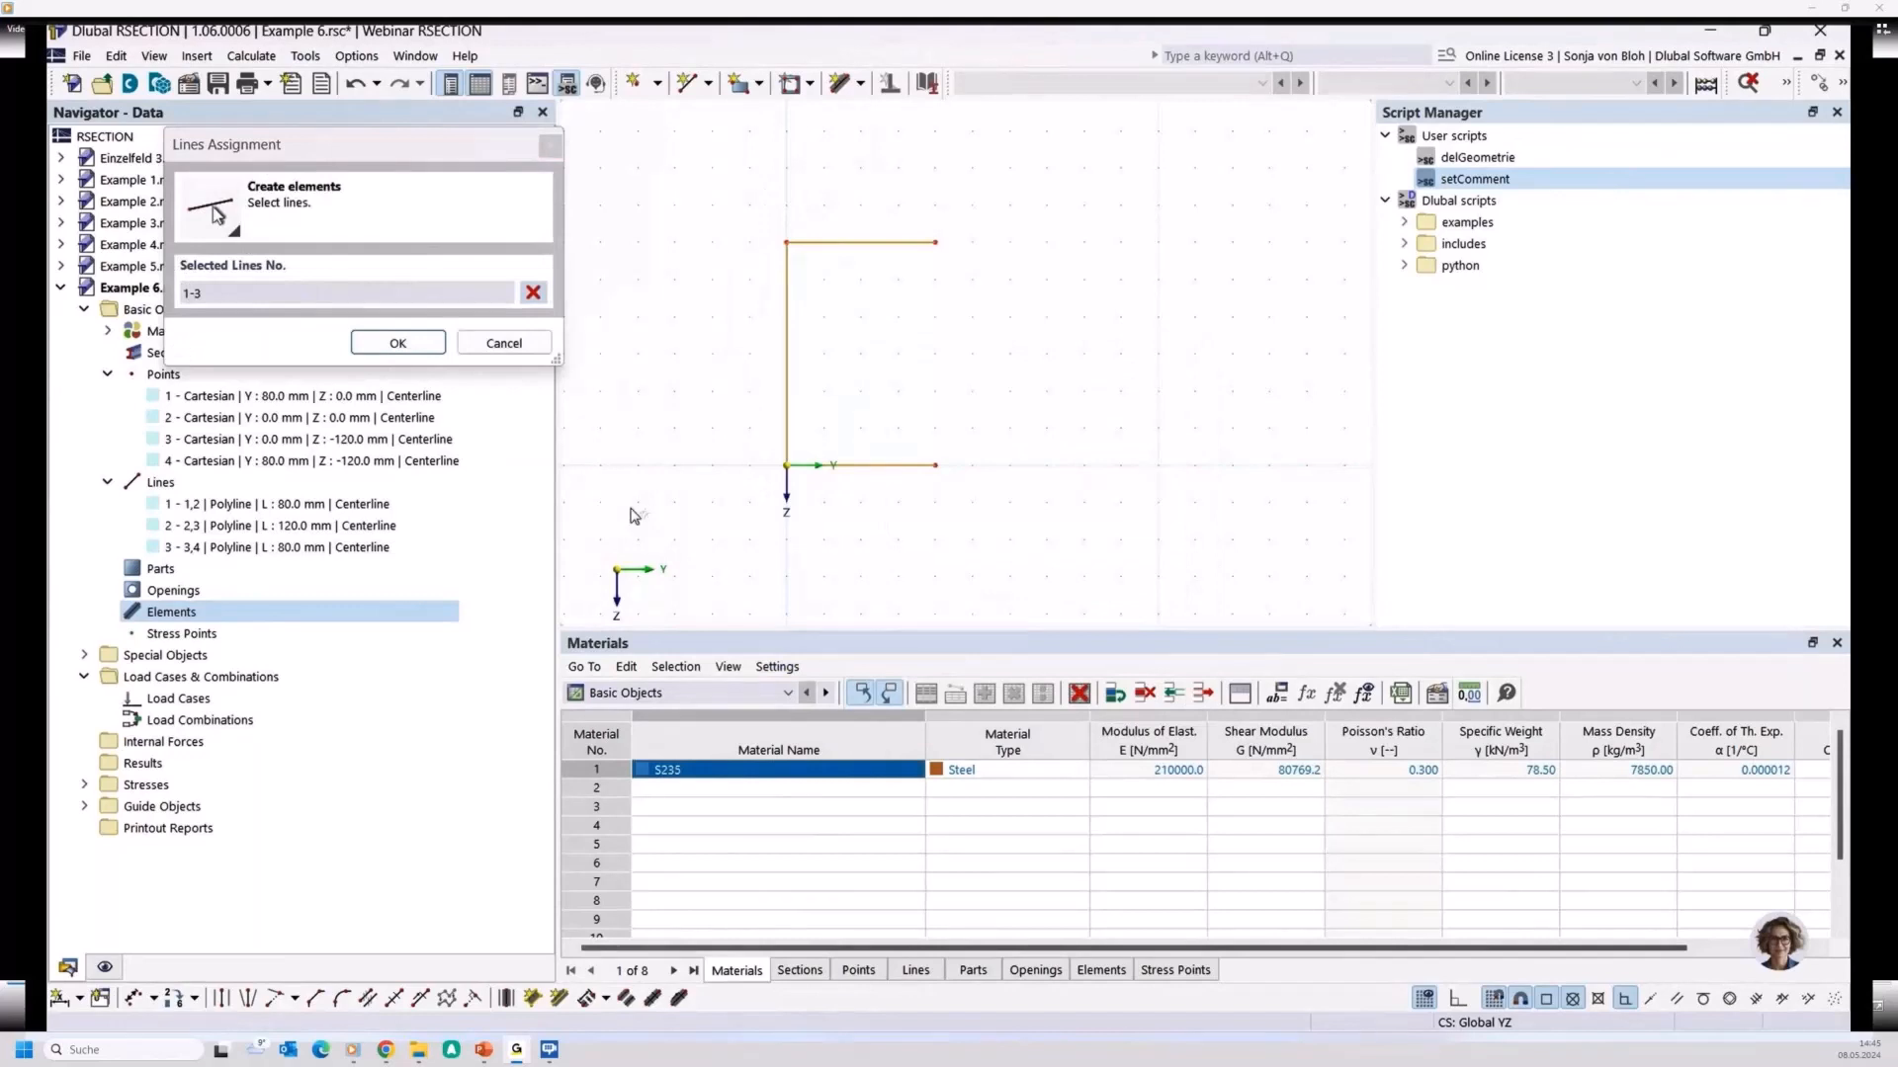
click(399, 343)
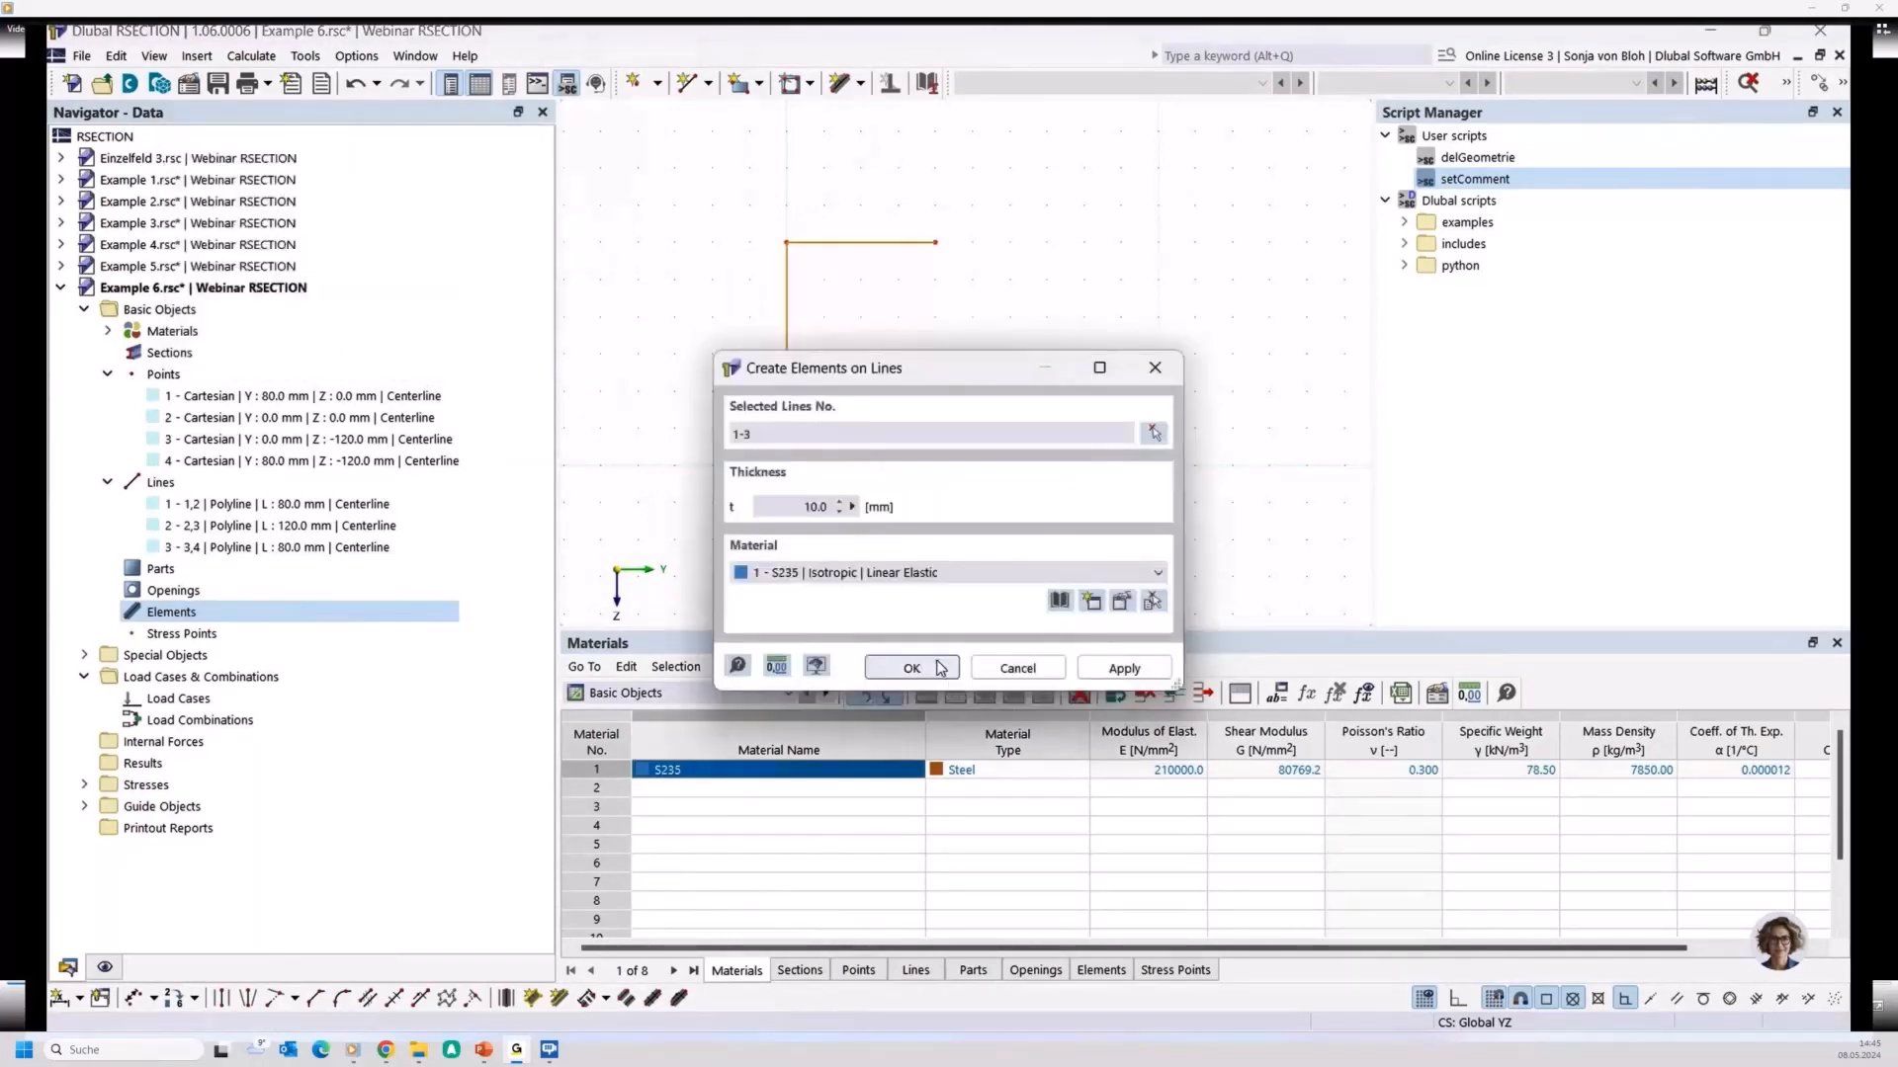
click(939, 668)
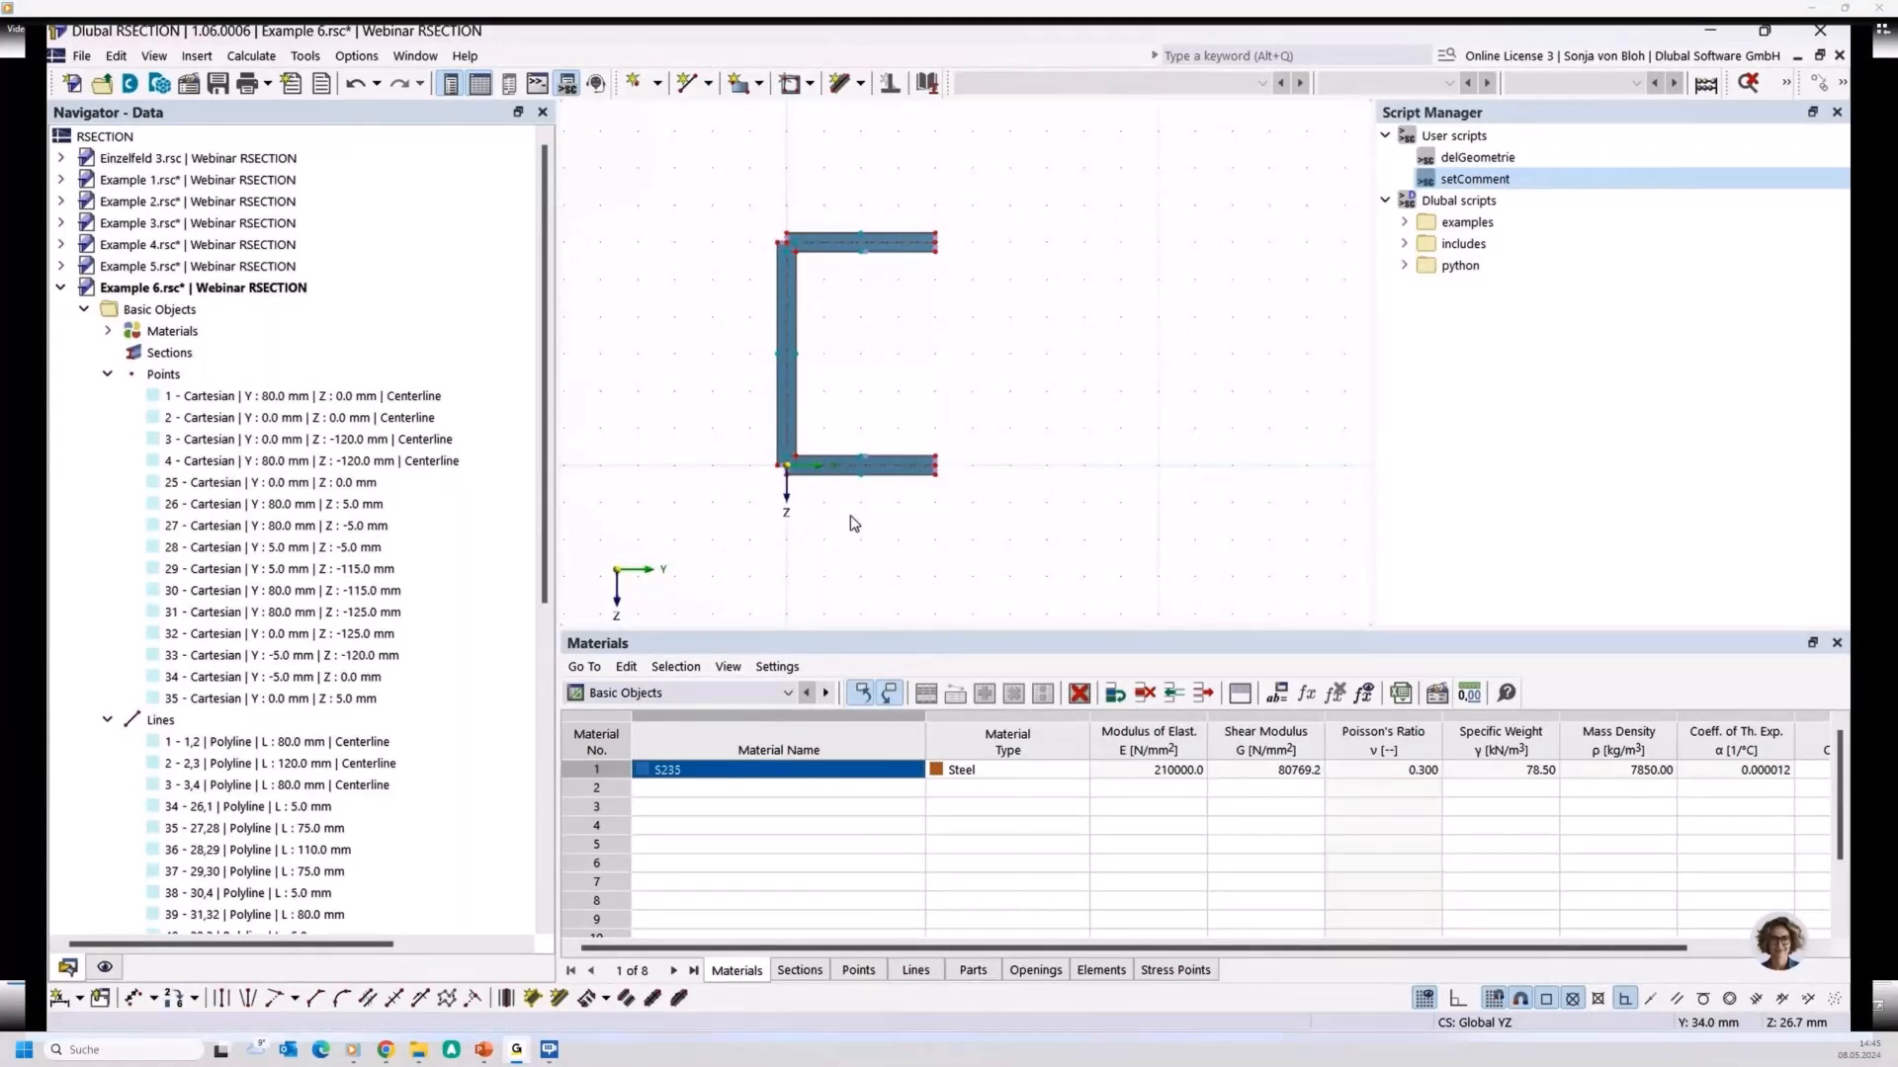
Run the delGeometrie user script on the C-section
click(1475, 158)
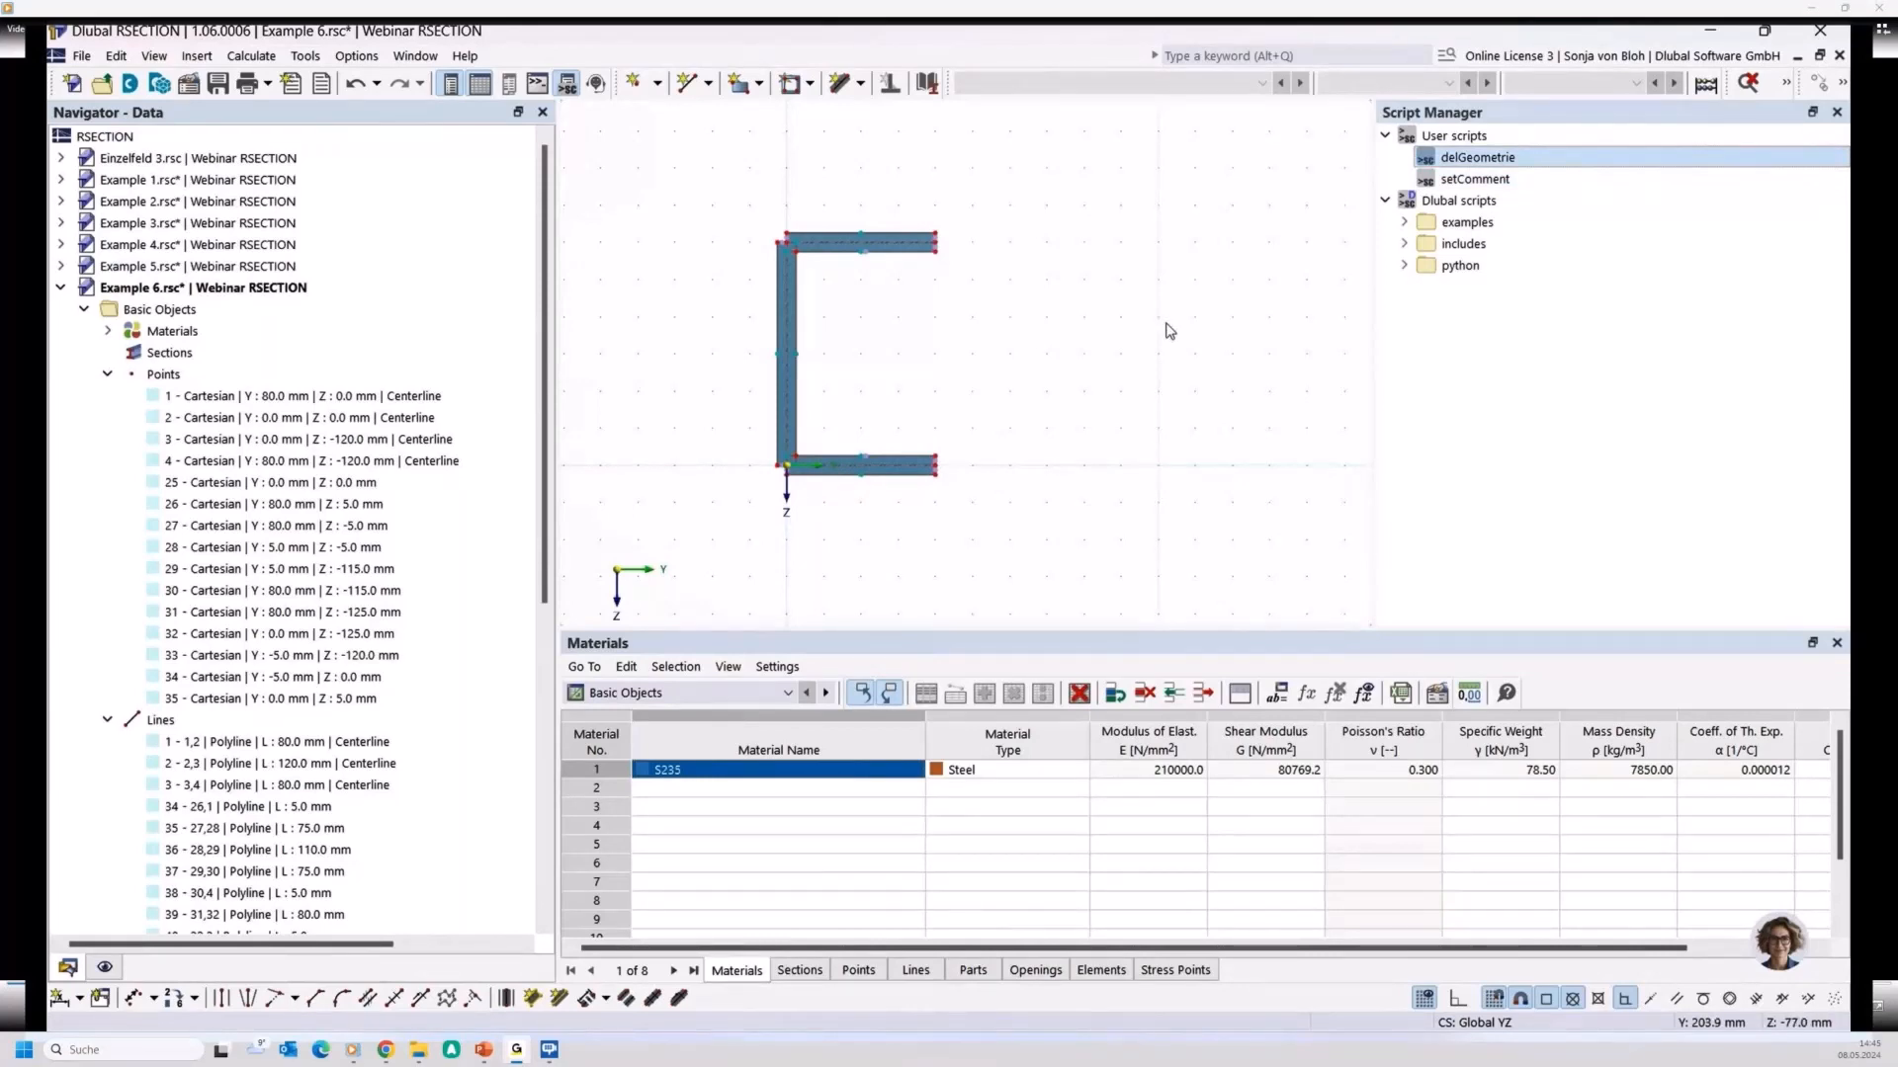
double_click(1466, 160)
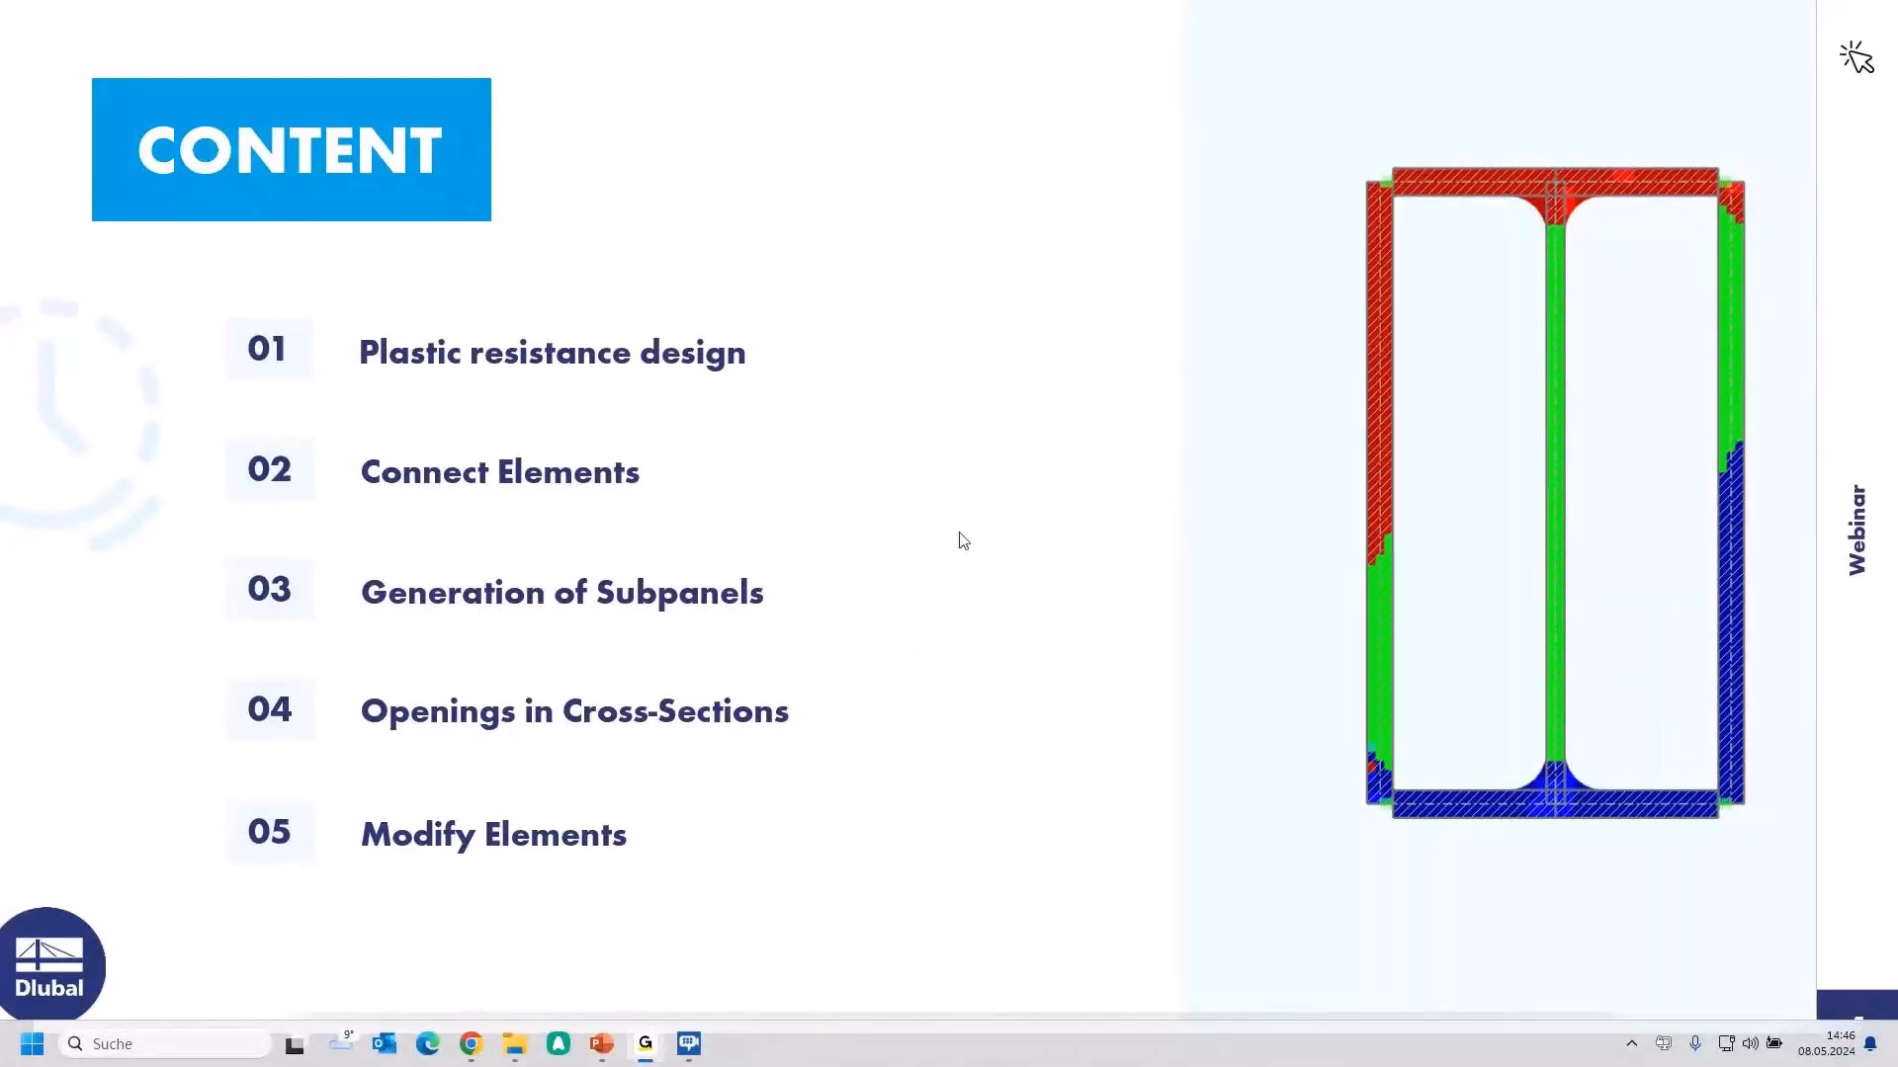
drag(1258, 73, 2, 4)
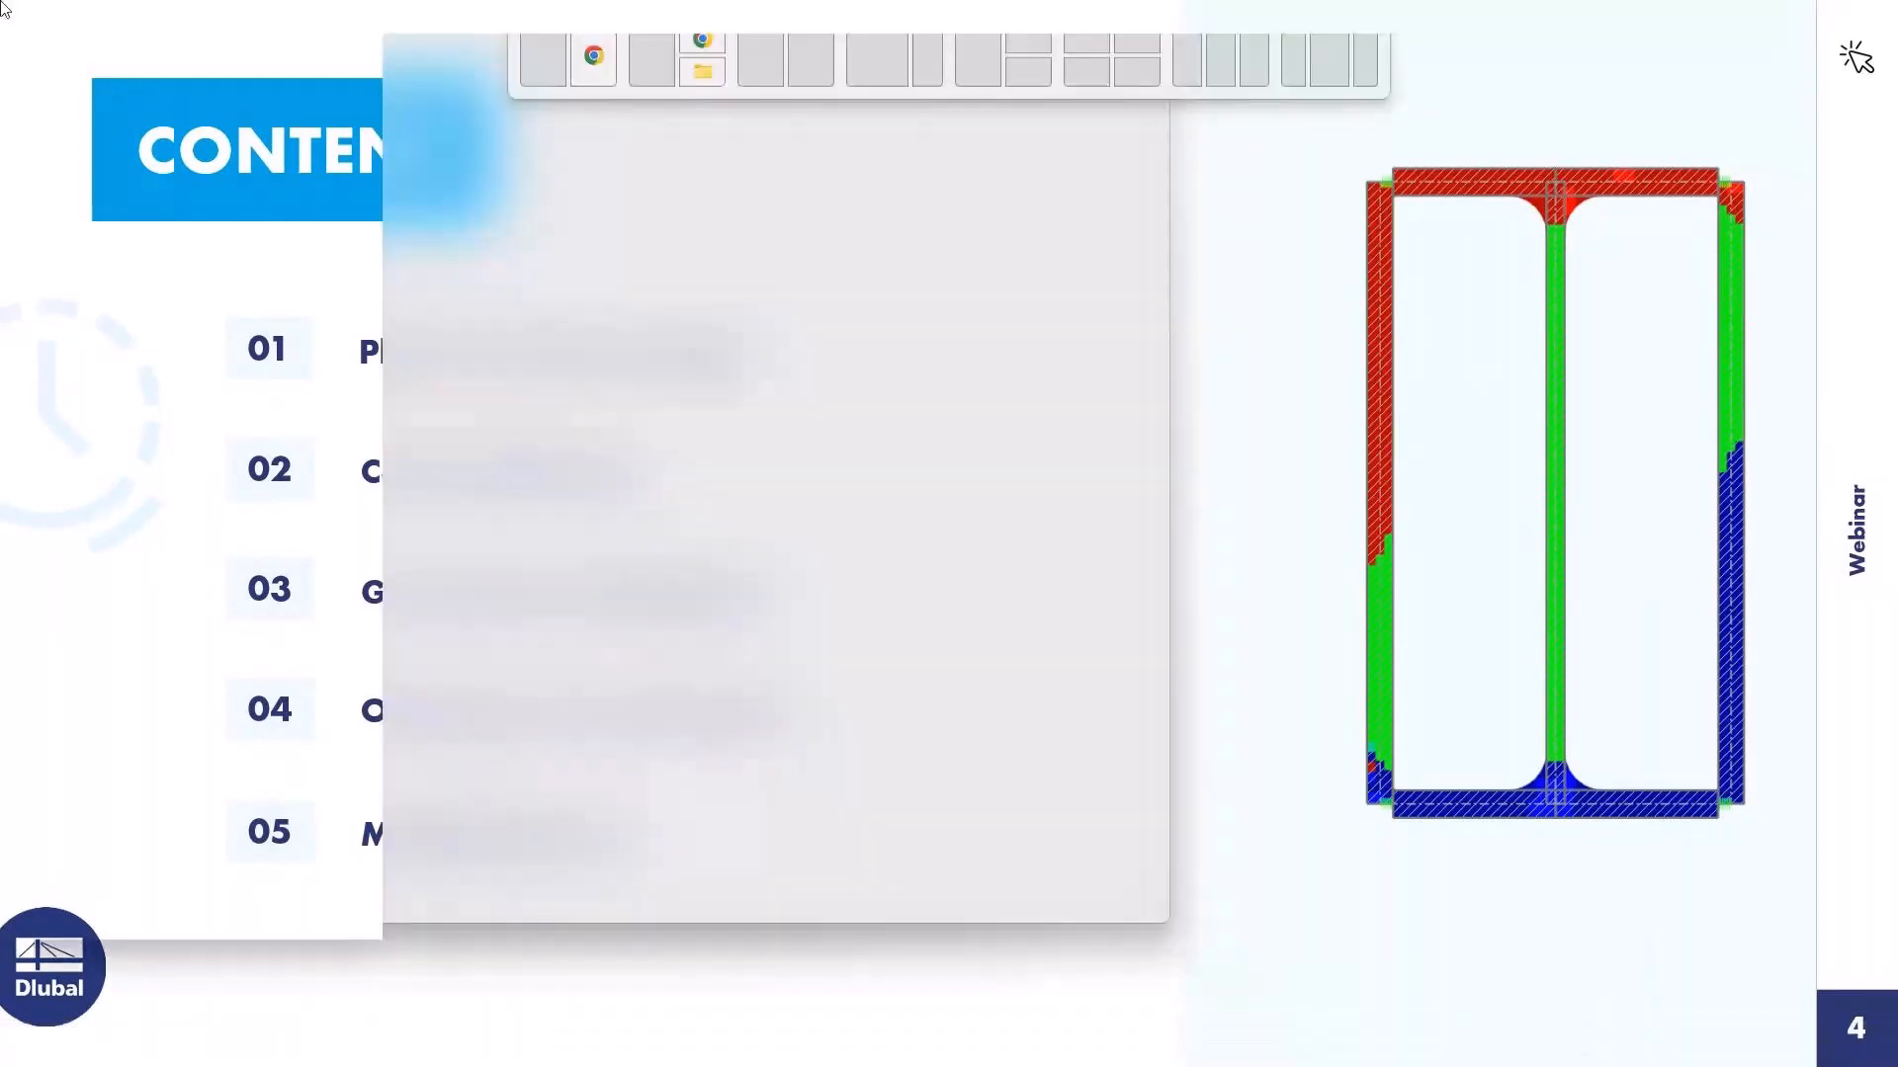